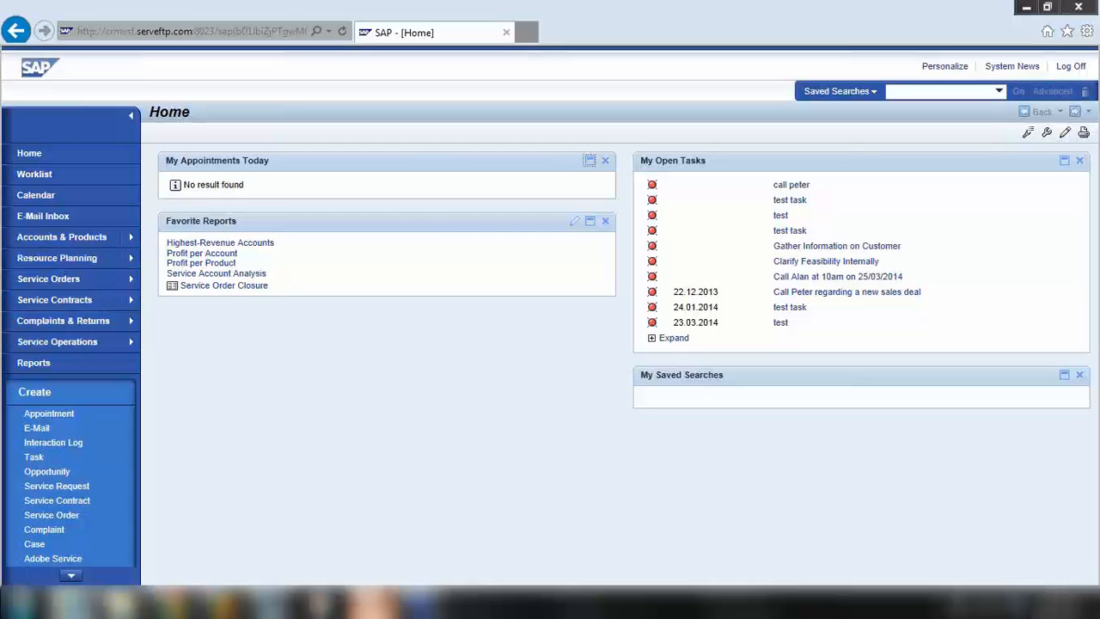
Type 'Installed Base' into a new Notepad note, then minimize it to return to SAP
{"action": "left_click", "coordinate": [22, 603]}
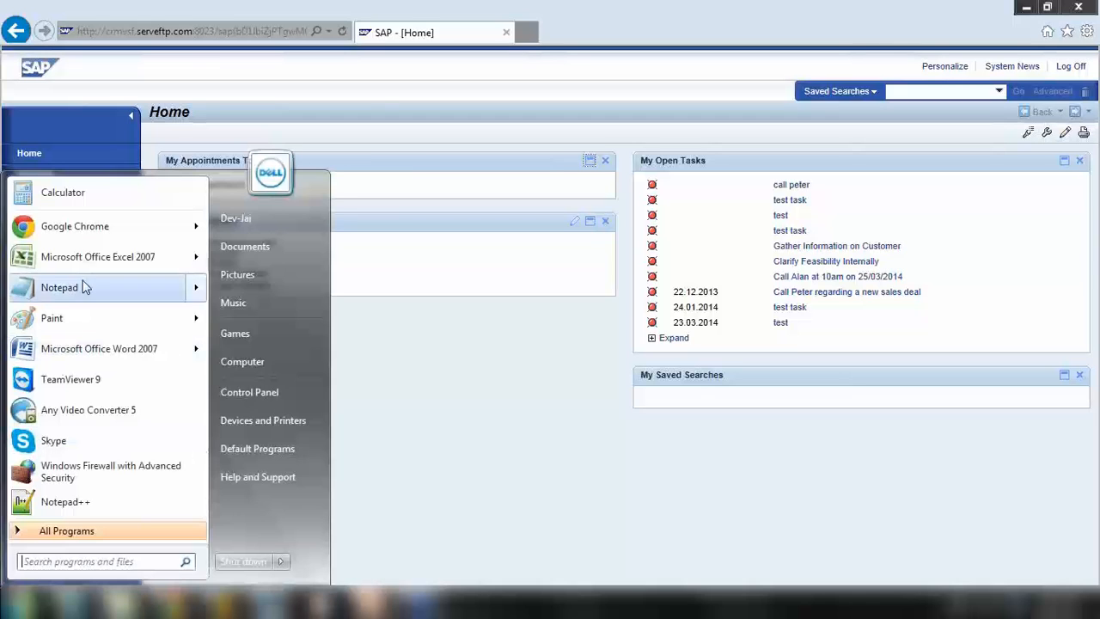
{"action": "left_click", "coordinate": [86, 294]}
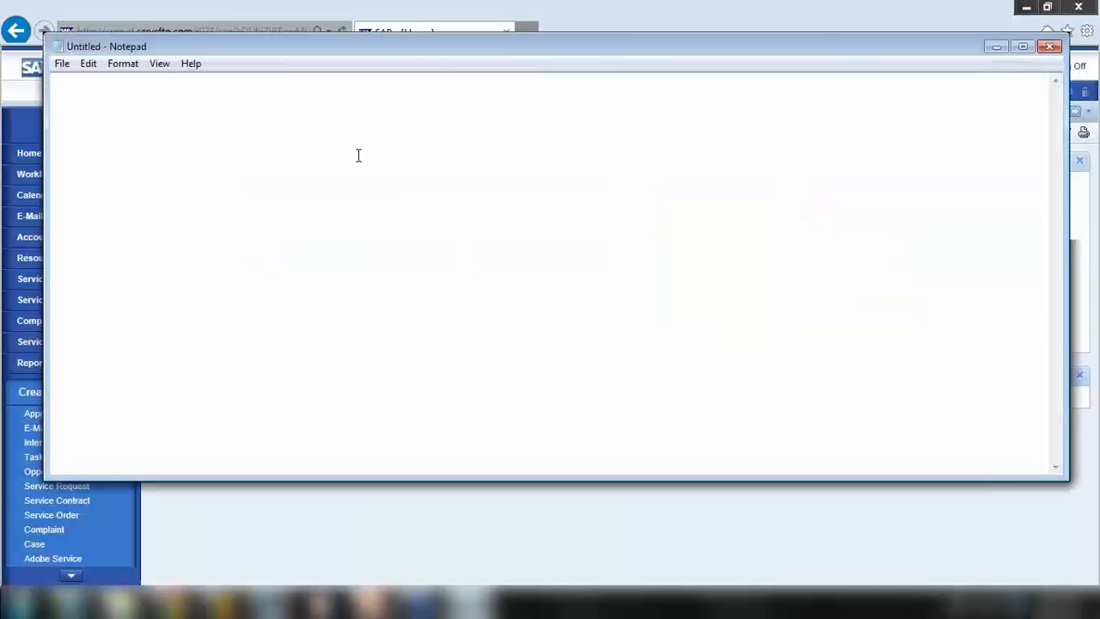
{"action": "type", "text": "Insta"}
{"action": "type", "text": "lled"}
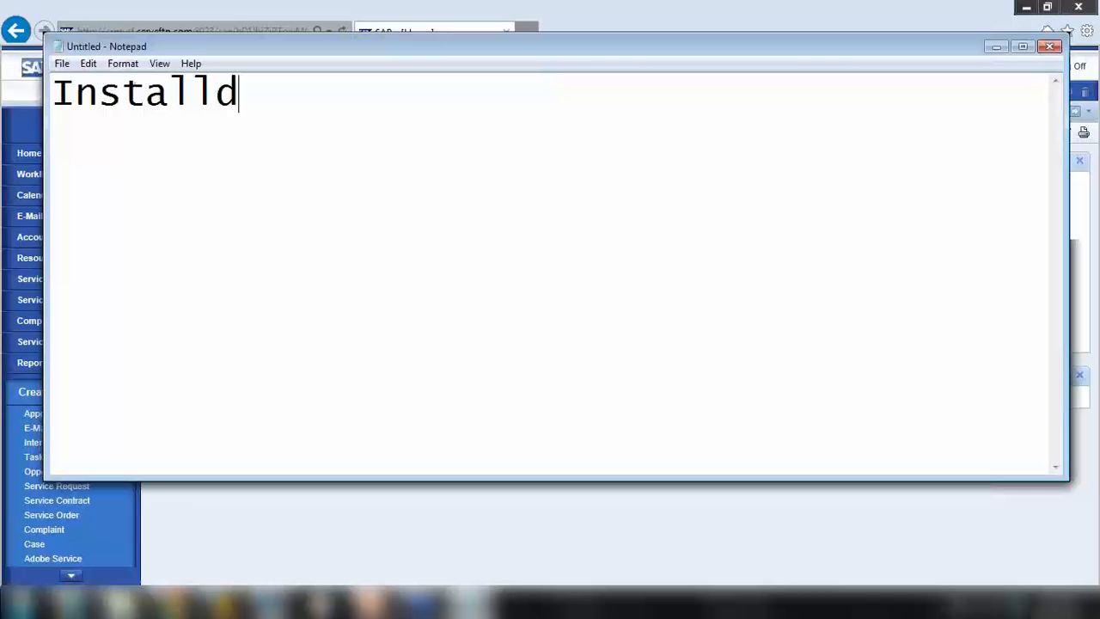
{"action": "key", "text": "BackSpace"}
{"action": "type", "text": "ed Base"}
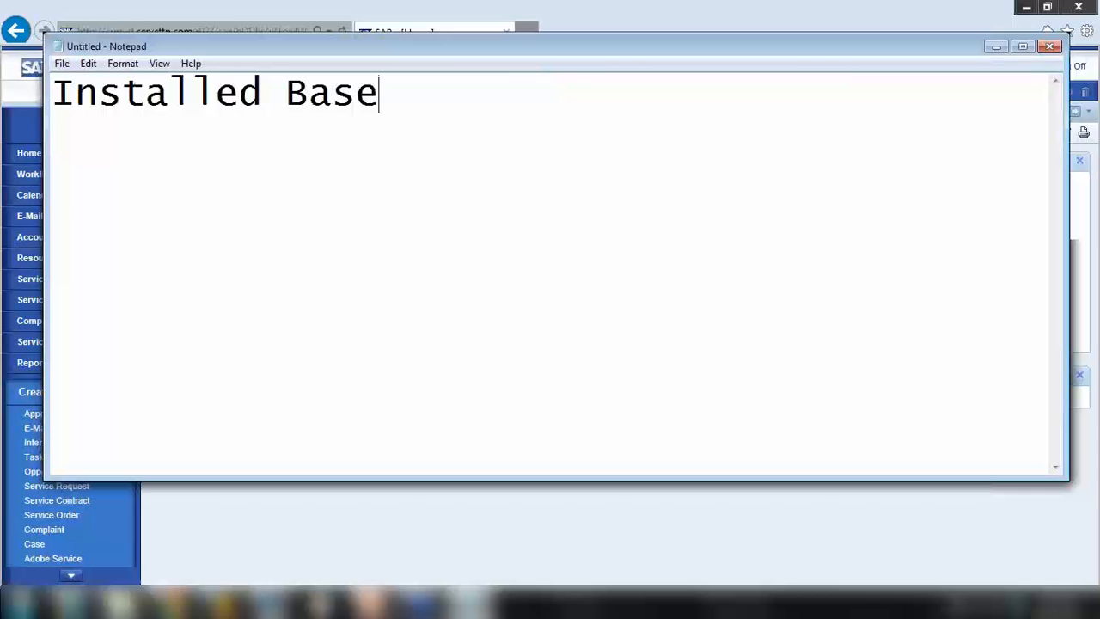
{"action": "left_click", "coordinate": [997, 46]}
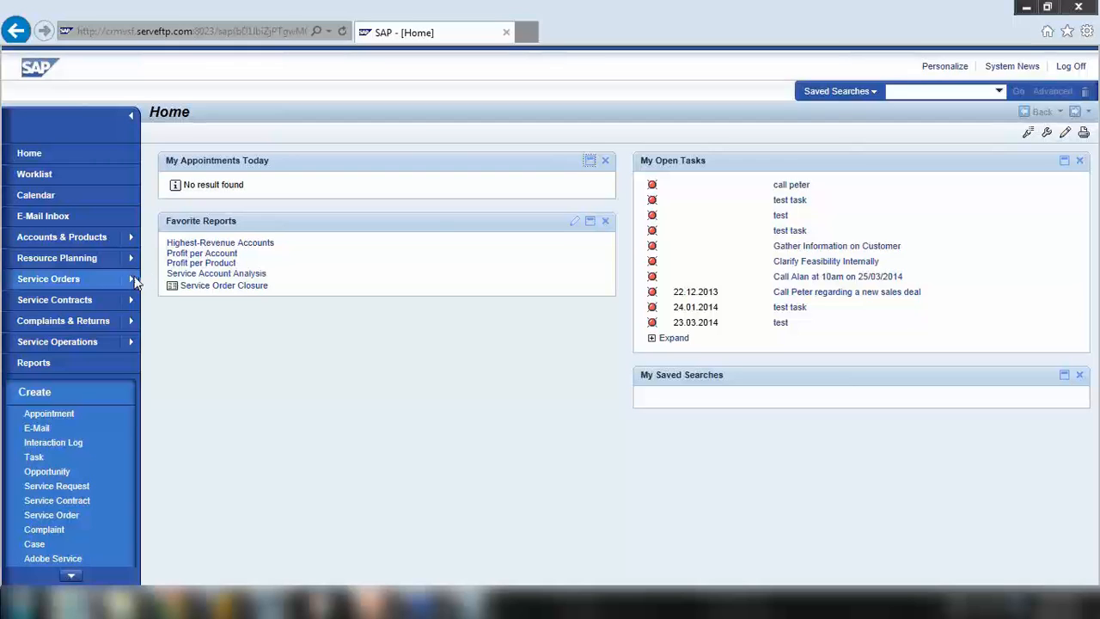
List all installed bases with empty search criteria and open installed base 4346
{"action": "left_click", "coordinate": [61, 234]}
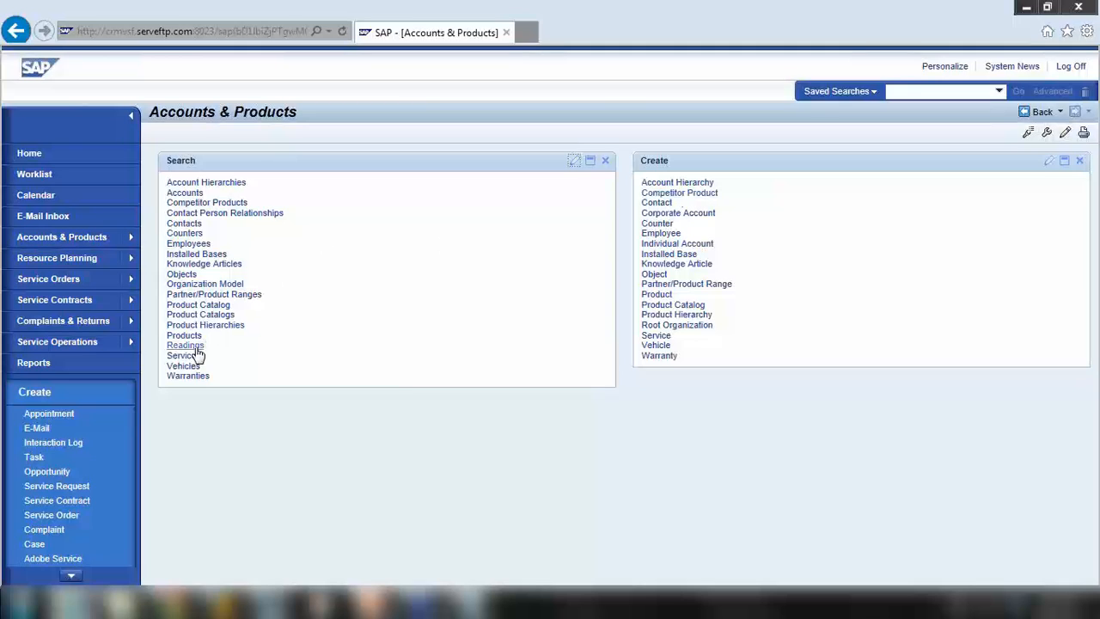
{"action": "left_click", "coordinate": [217, 256]}
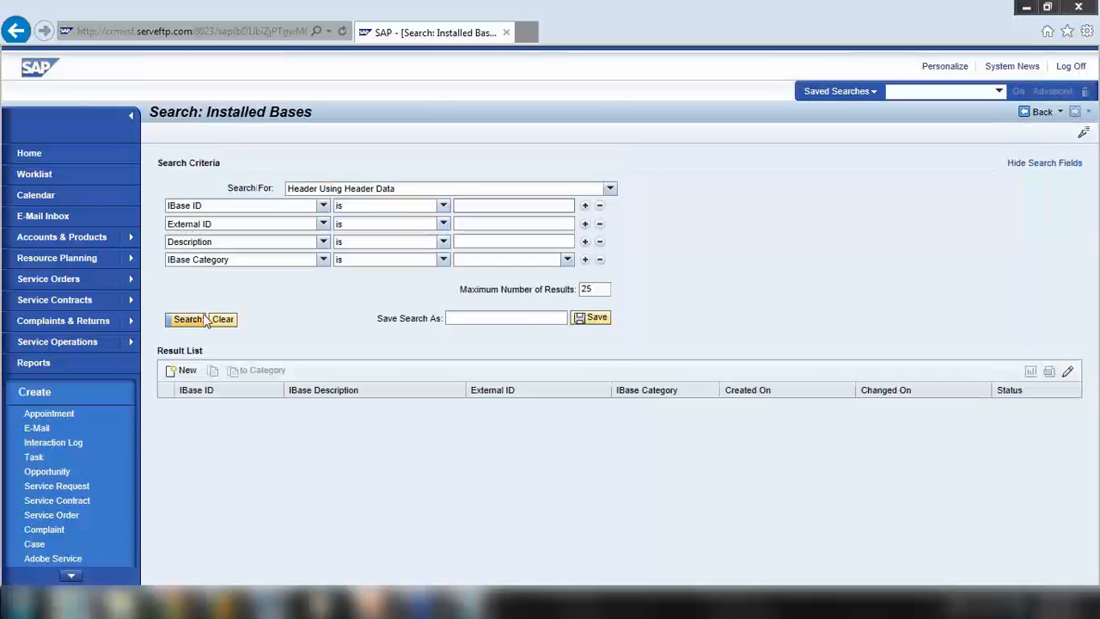
{"action": "left_click", "coordinate": [606, 293]}
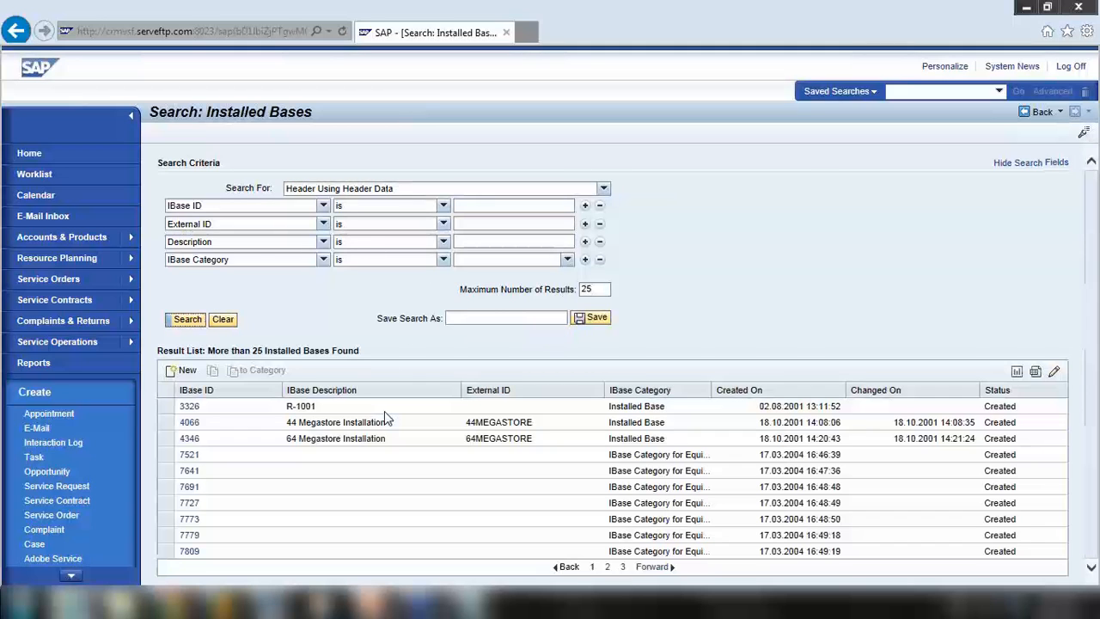
{"action": "left_click", "coordinate": [191, 440]}
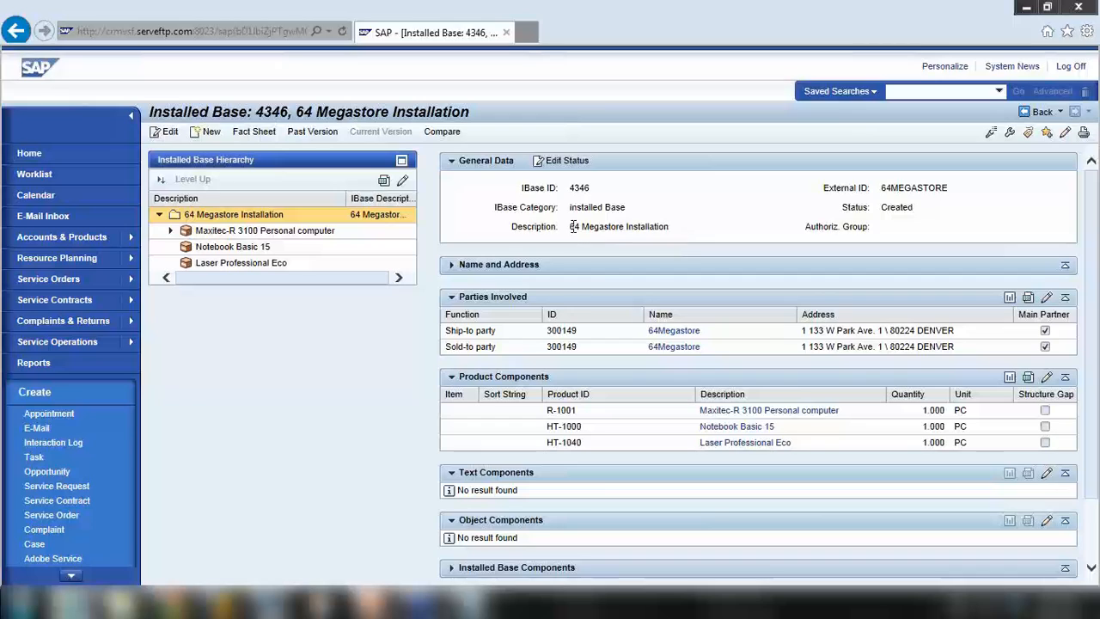
Review installed base 4346, 64 Megastore Installation, then return to the Accounts & Products overview
{"action": "left_click_drag", "start_coordinate": [571, 226], "coordinate": [660, 233]}
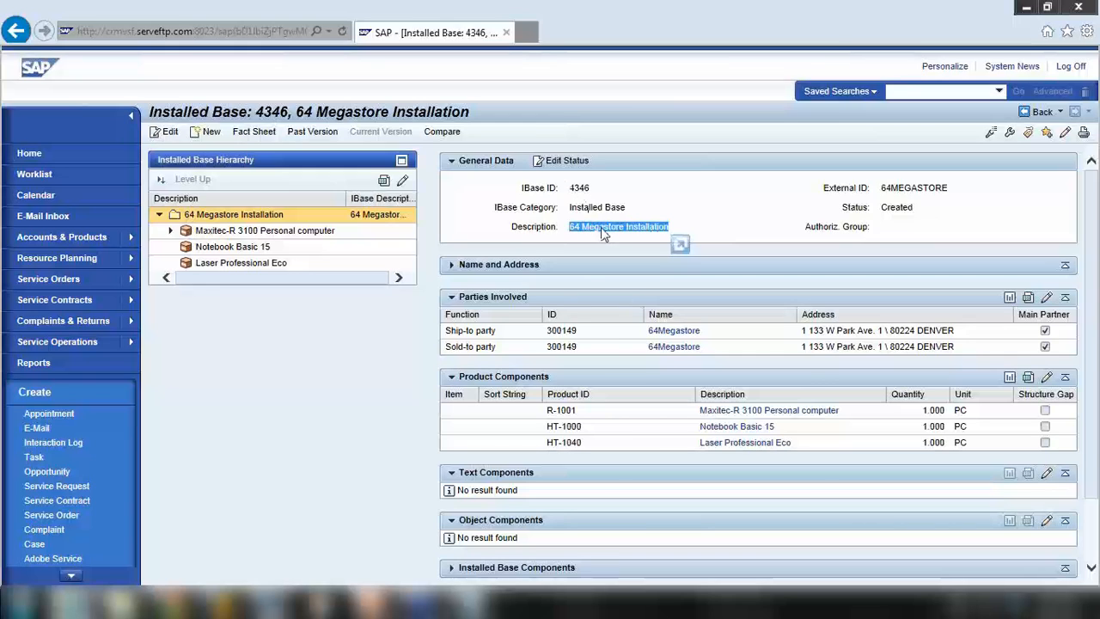
{"action": "scroll", "coordinate": [490, 395], "scroll_direction": "down", "scroll_amount": 1}
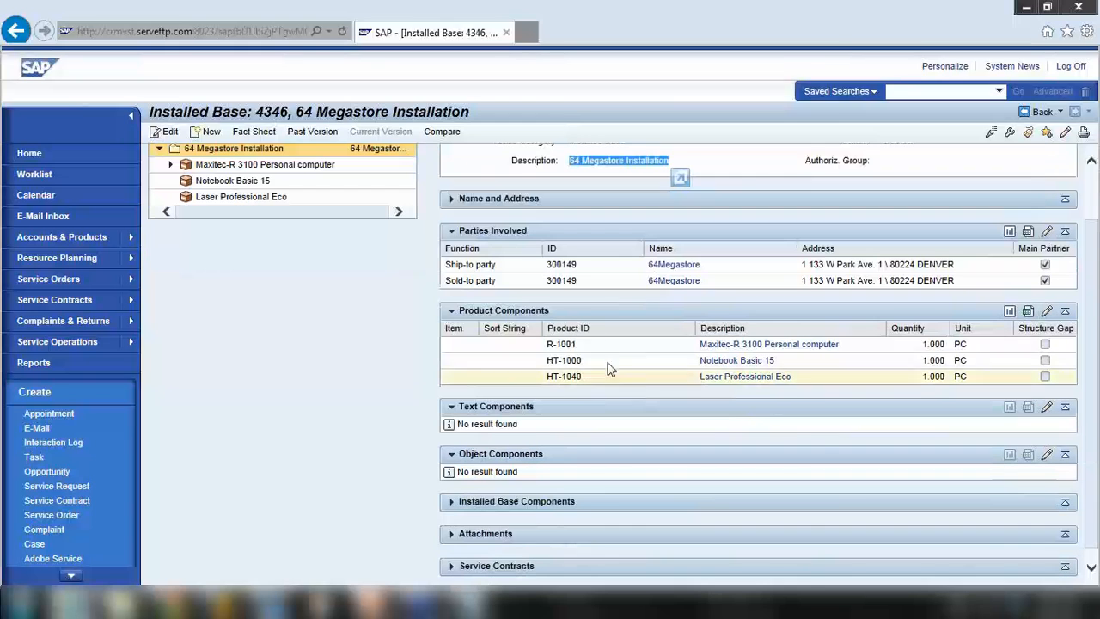
{"action": "scroll", "coordinate": [482, 413], "scroll_direction": "down", "scroll_amount": 1}
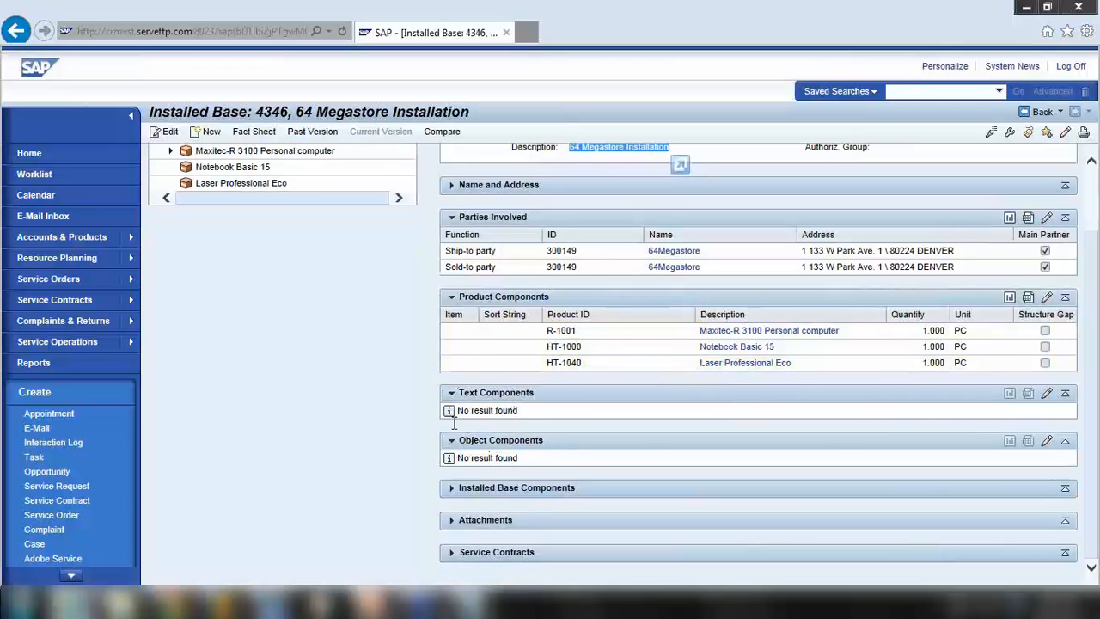
{"action": "scroll", "coordinate": [453, 423], "scroll_direction": "up", "scroll_amount": 2}
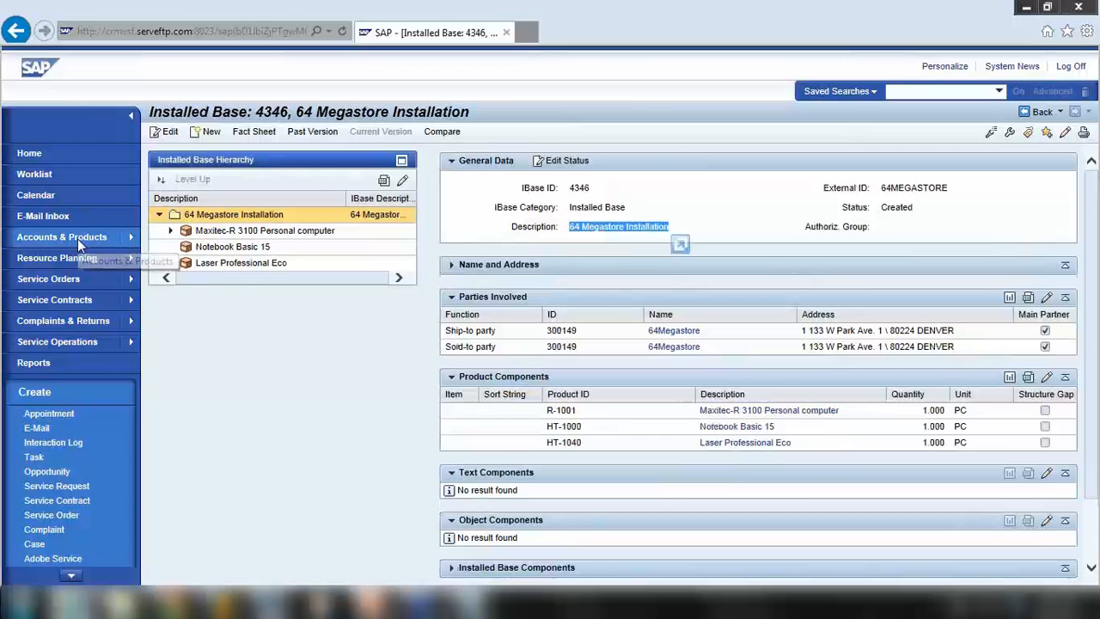
{"action": "left_click", "coordinate": [77, 239]}
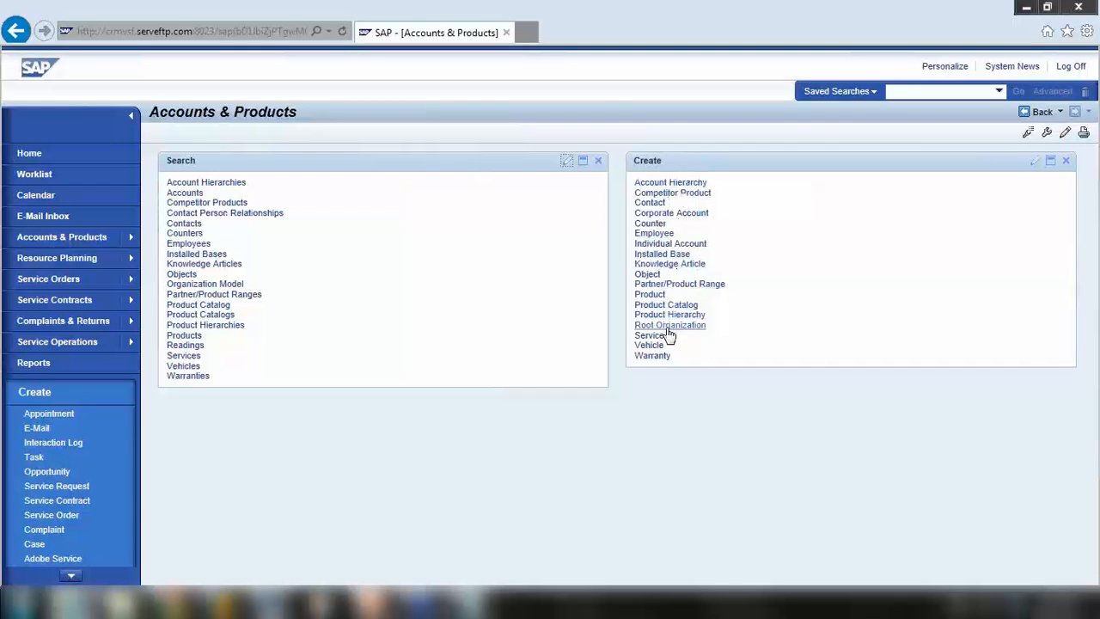
Create a category 01 installed base described as 'Installed Base for ABC company'
{"action": "left_click", "coordinate": [671, 256]}
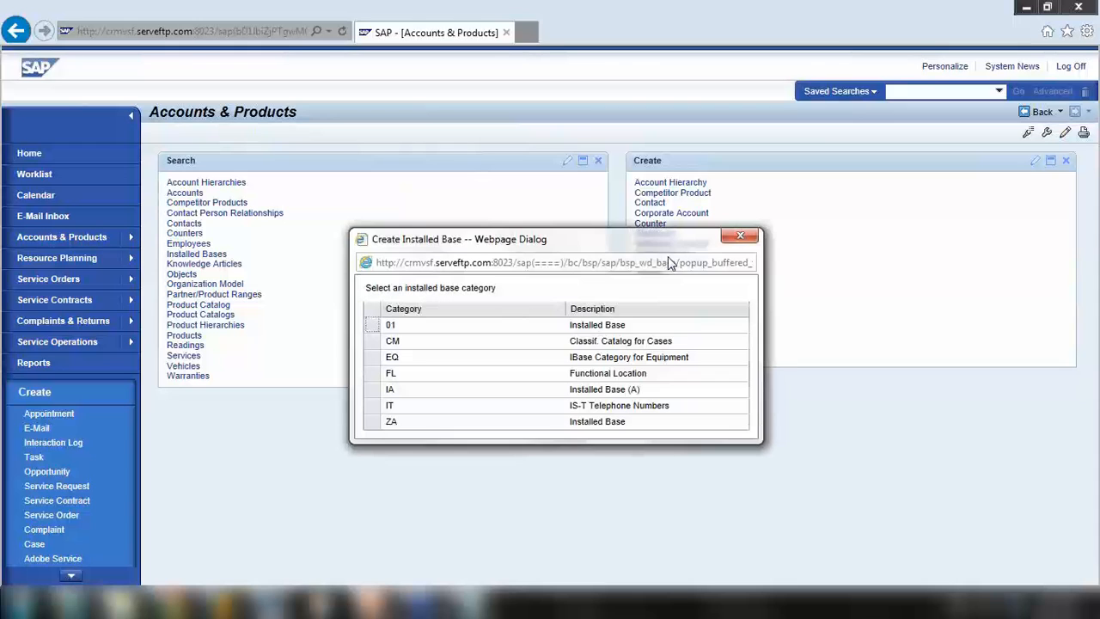
{"action": "left_click", "coordinate": [370, 328]}
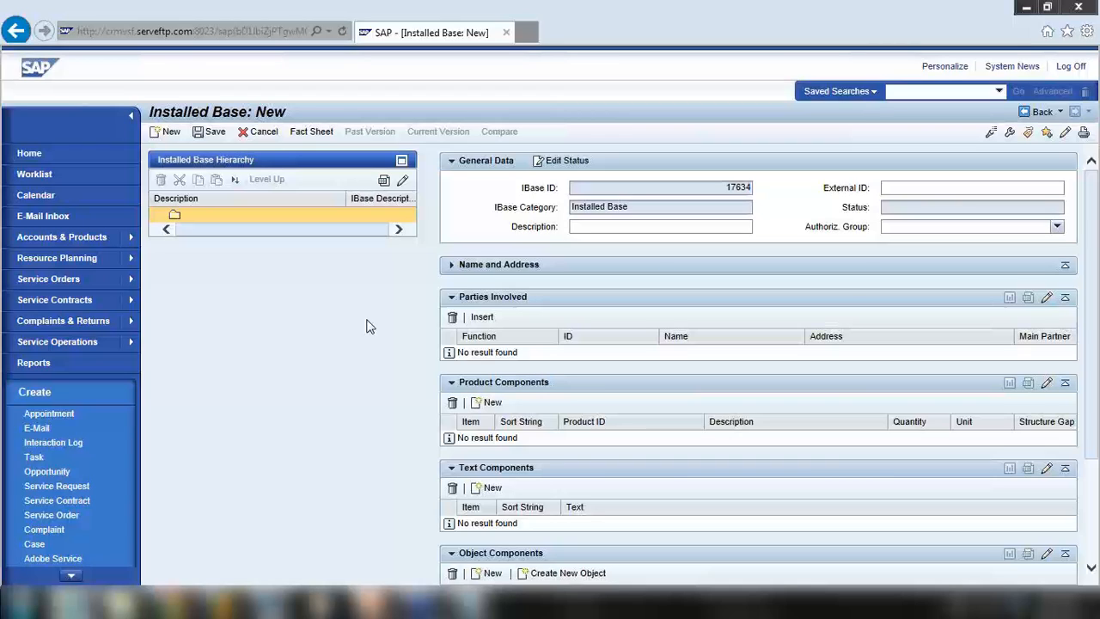
{"action": "left_click", "coordinate": [588, 227]}
{"action": "type", "text": "Installed Base for ABC"}
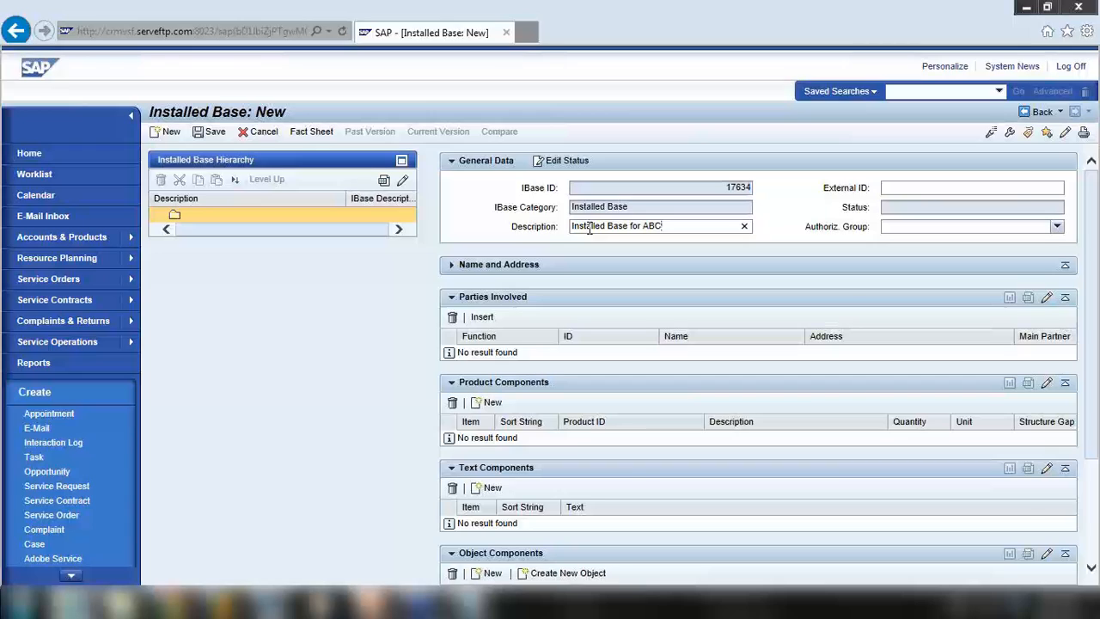
{"action": "type", "text": " company"}
Prefix the description with 'Server' to read 'Server Installed Base for ABC company'
{"action": "left_click", "coordinate": [573, 227]}
{"action": "type", "text": "Servce"}
{"action": "key", "text": "BackSpace"}
{"action": "key", "text": "BackSpace"}
{"action": "key", "text": "BackSpace"}
{"action": "type", "text": "ver"}
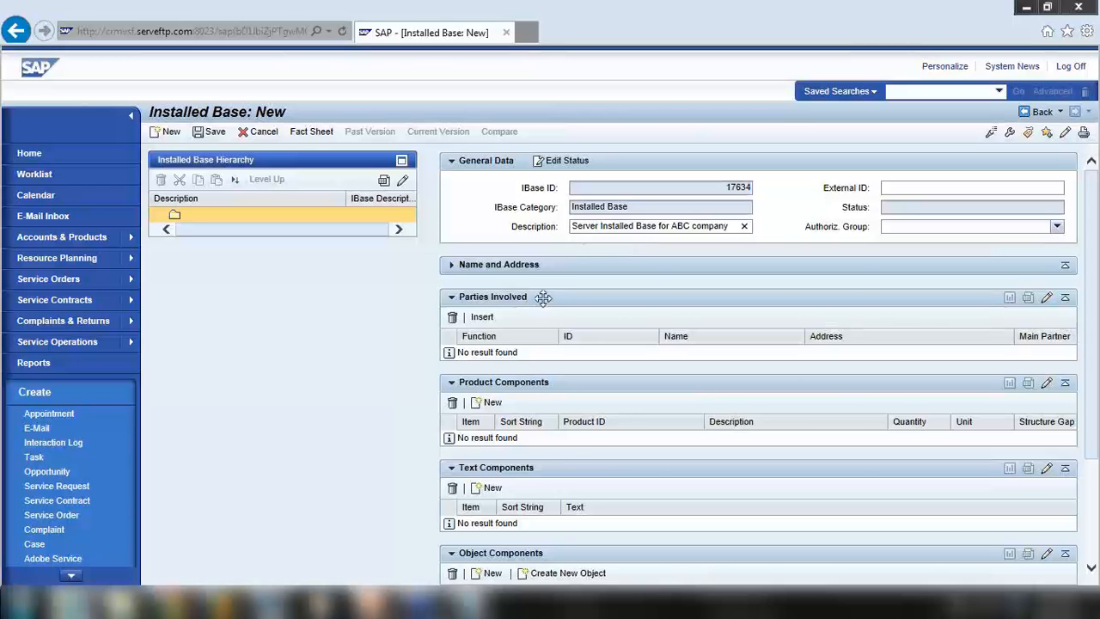
Enter address: name ABC Company, 100 ABC Street, 3000 Melbourne, country Australia (AU)
{"action": "left_click", "coordinate": [453, 266]}
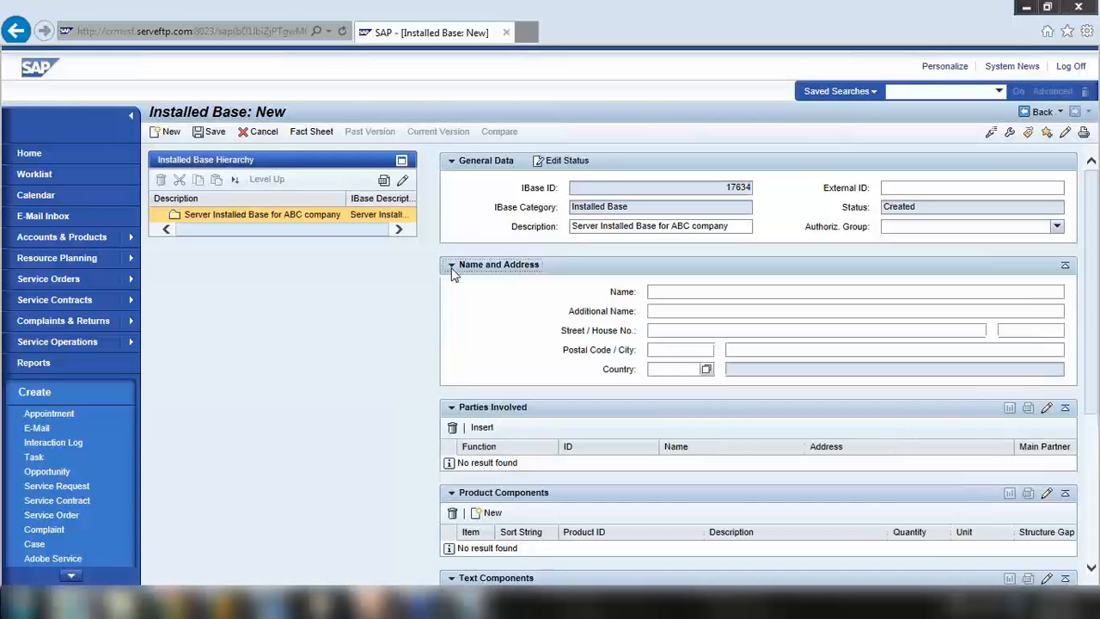
{"action": "left_click", "coordinate": [676, 293]}
{"action": "type", "text": "ABC"}
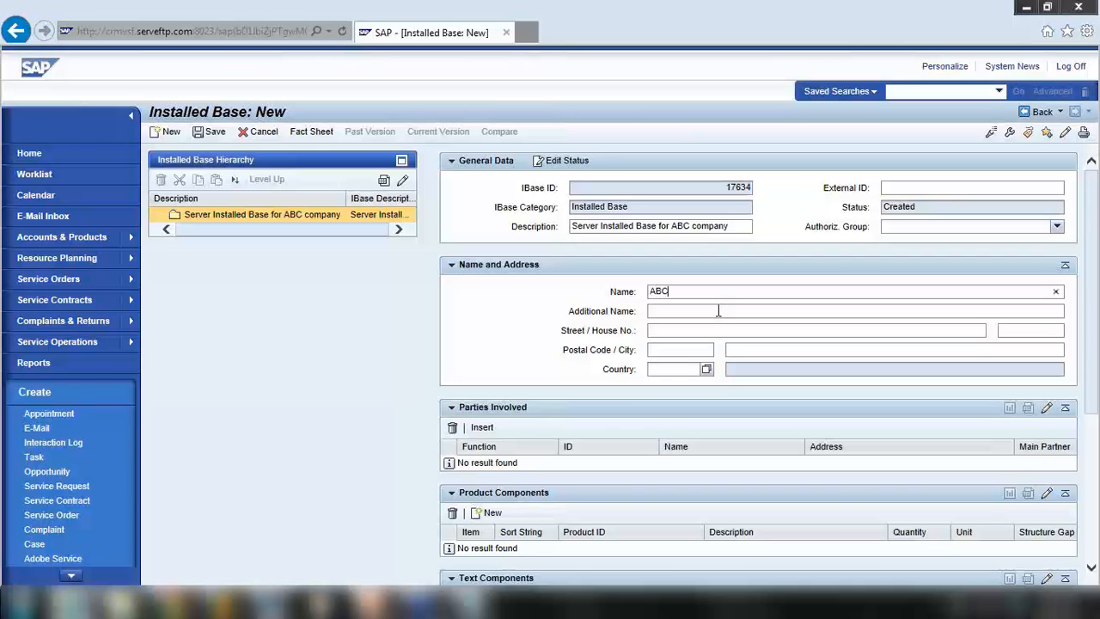
{"action": "type", "text": " Company"}
{"action": "left_click", "coordinate": [679, 330]}
{"action": "type", "text": "100, ABC Street"}
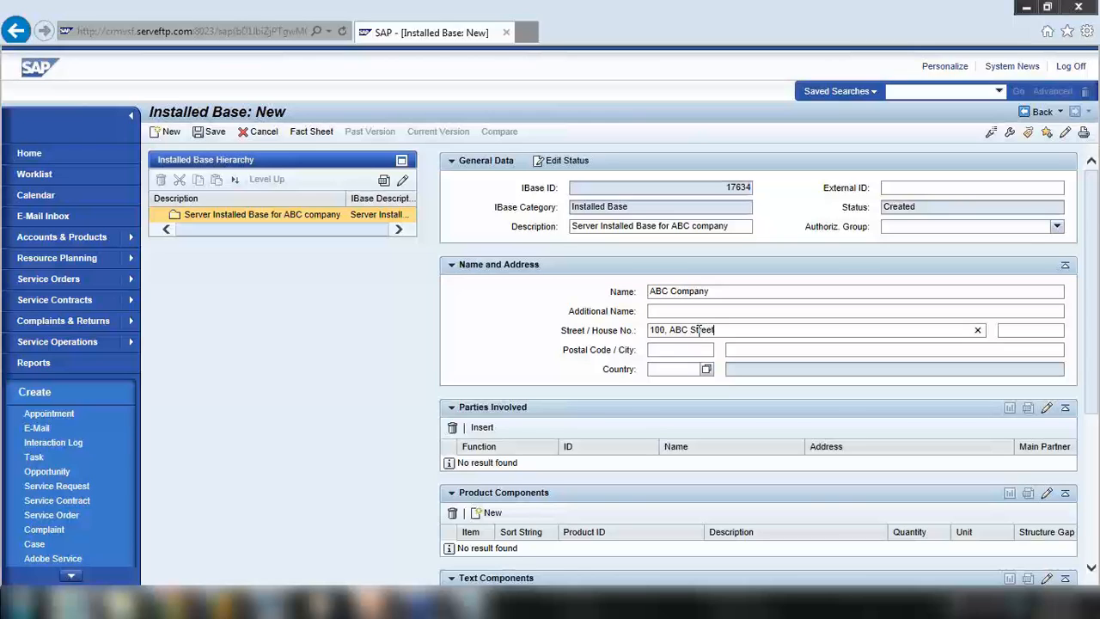
{"action": "left_click", "coordinate": [732, 348]}
{"action": "type", "text": "Melbourne"}
{"action": "type", "text": "3000"}
{"action": "left_click", "coordinate": [706, 369]}
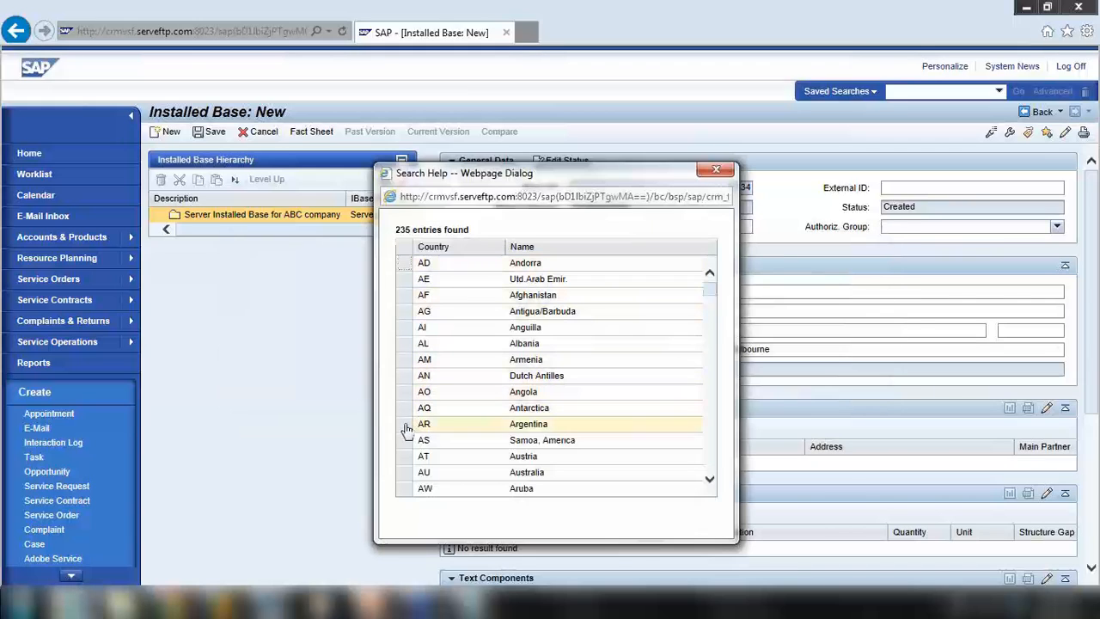
{"action": "left_click", "coordinate": [404, 473]}
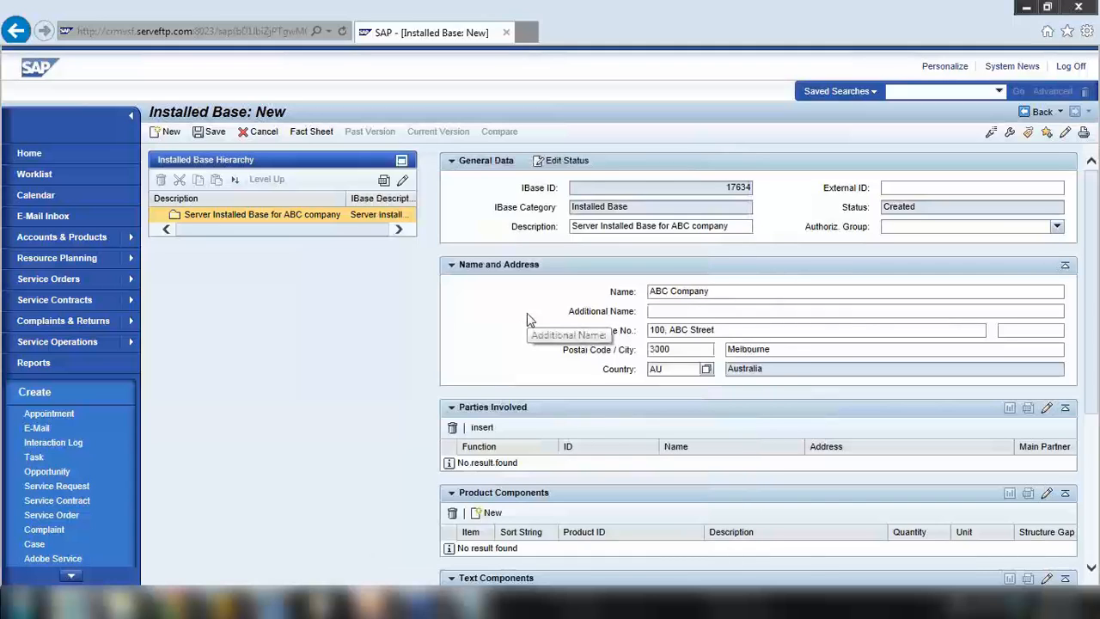
Insert a parties-involved row with partner function Sold-to party
{"action": "scroll", "coordinate": [508, 308], "scroll_direction": "down", "scroll_amount": 3}
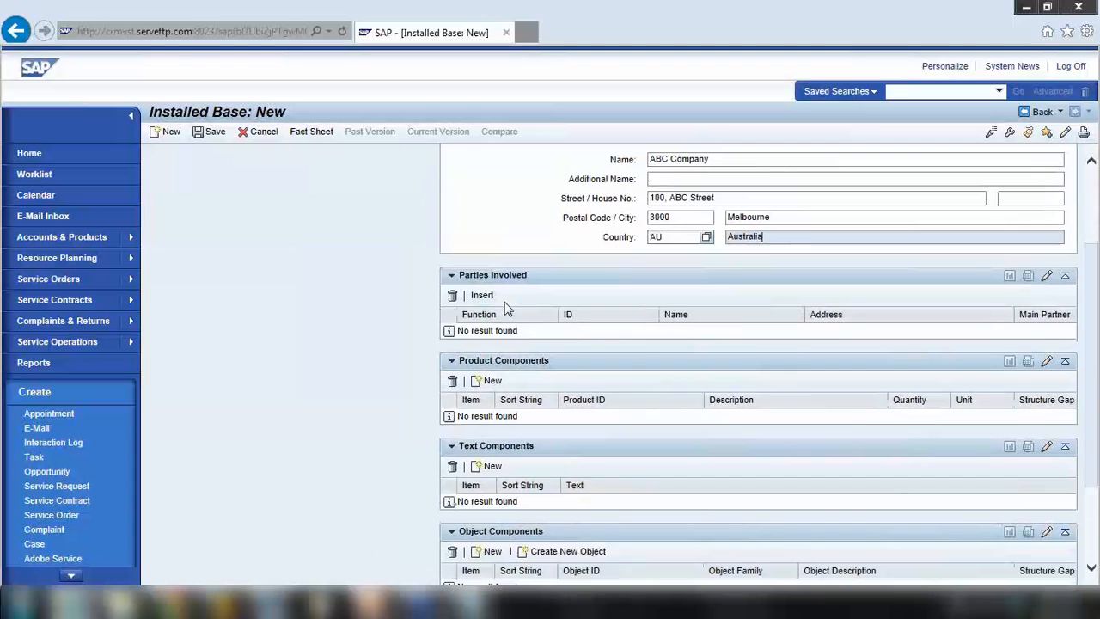
{"action": "scroll", "coordinate": [533, 316], "scroll_direction": "up", "scroll_amount": 3}
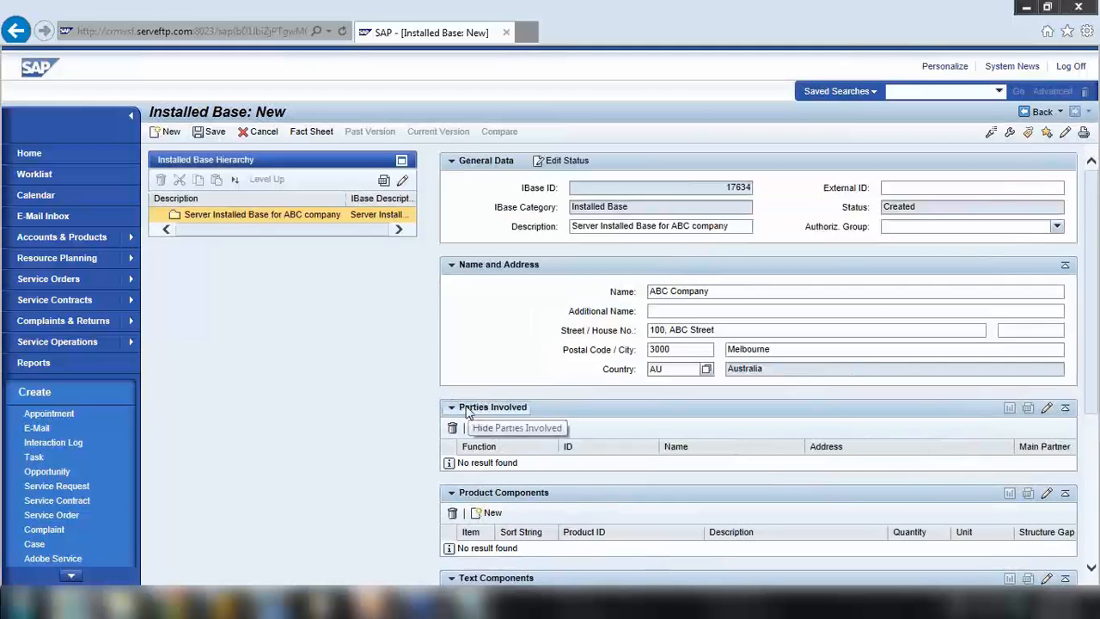
{"action": "scroll", "coordinate": [468, 413], "scroll_direction": "down", "scroll_amount": 2}
{"action": "scroll", "coordinate": [466, 406], "scroll_direction": "up", "scroll_amount": 2}
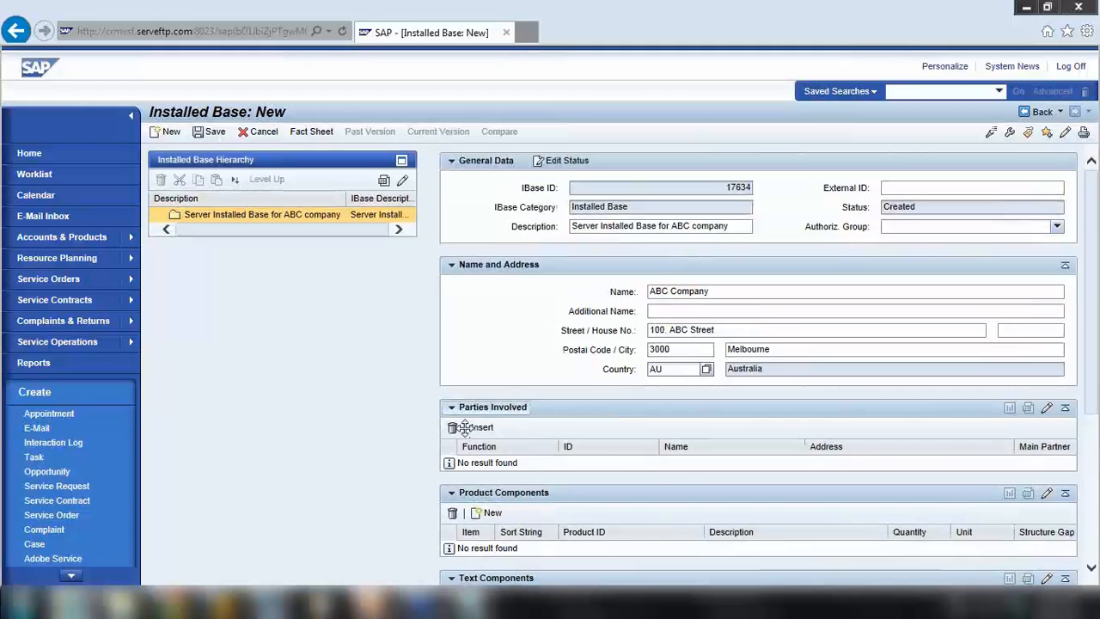
{"action": "left_click", "coordinate": [481, 432]}
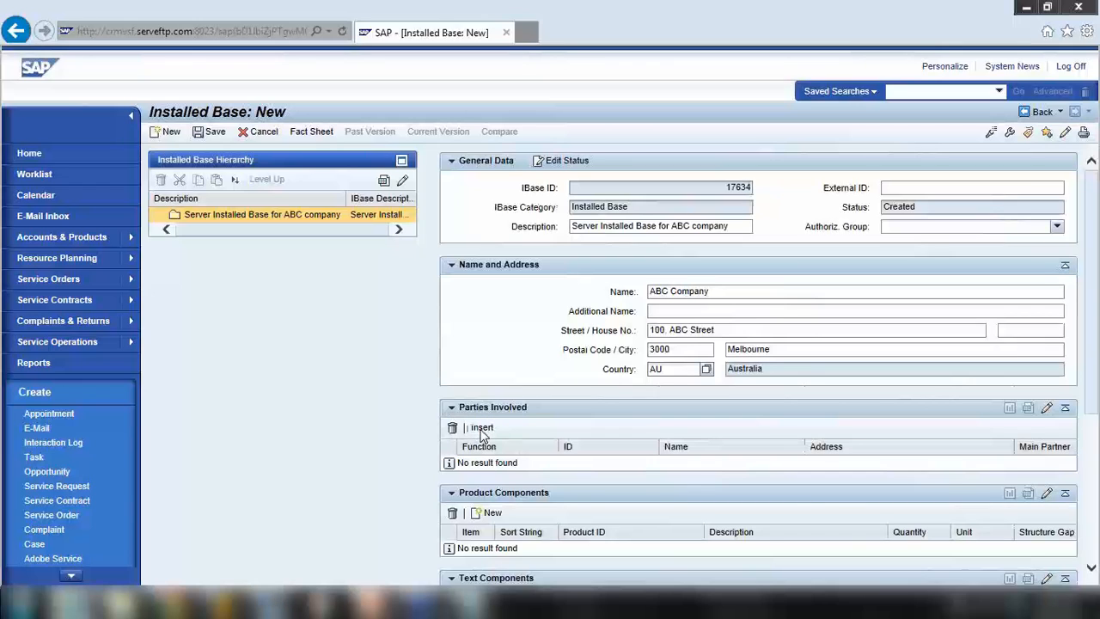
{"action": "scroll", "coordinate": [515, 404], "scroll_direction": "down", "scroll_amount": 4}
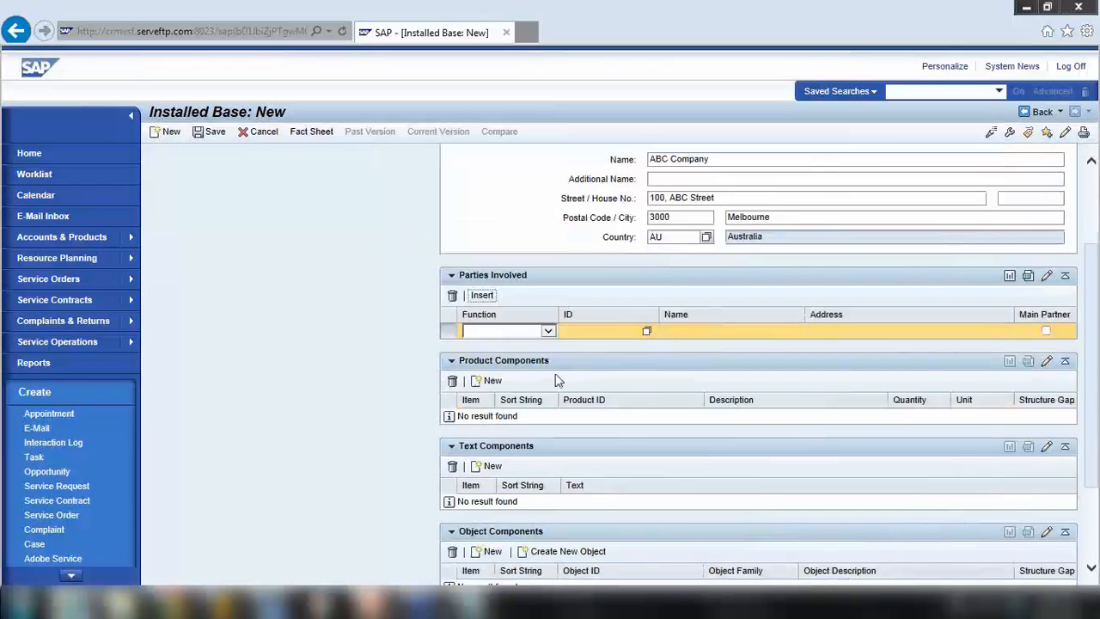
{"action": "left_click", "coordinate": [548, 333]}
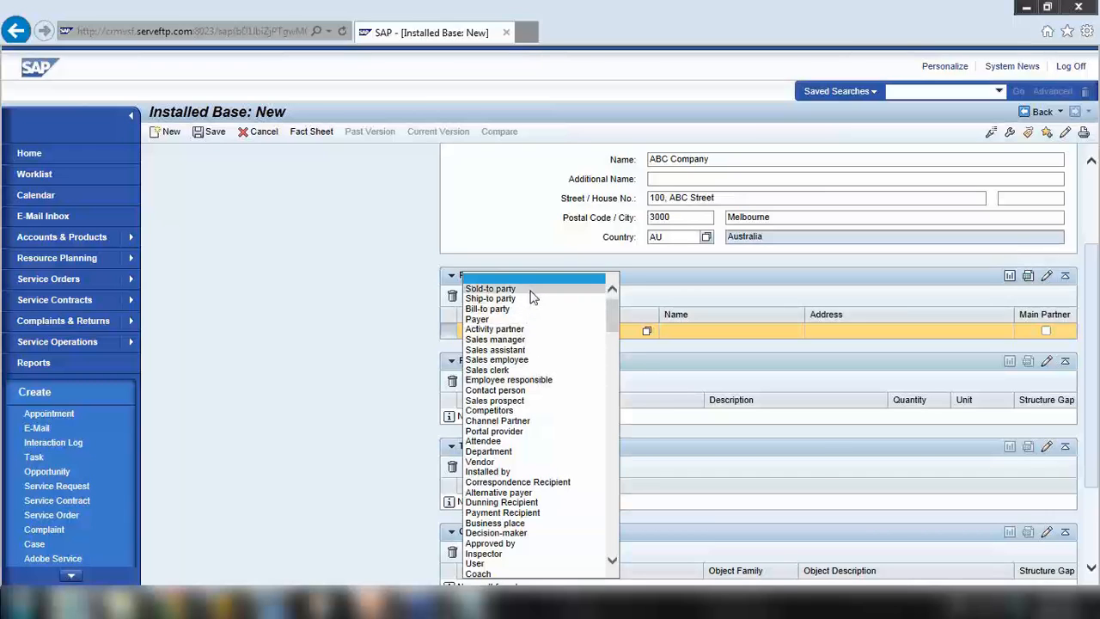
{"action": "left_click", "coordinate": [532, 293]}
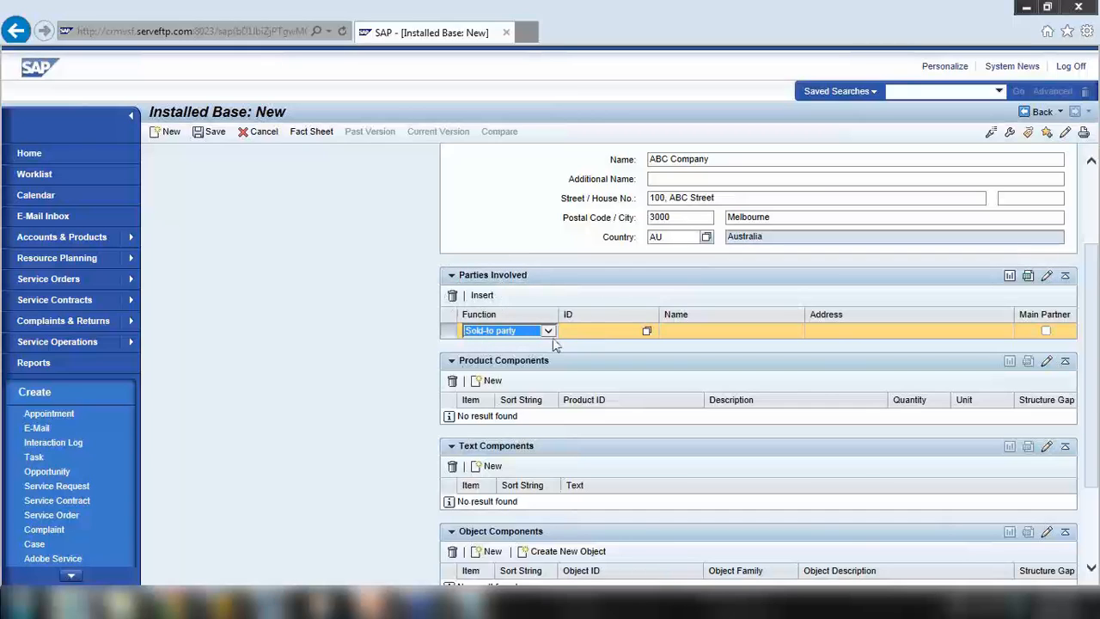
Search partners by name 'study' to assign Study Nest Educations as sold-to party
{"action": "left_click", "coordinate": [646, 335]}
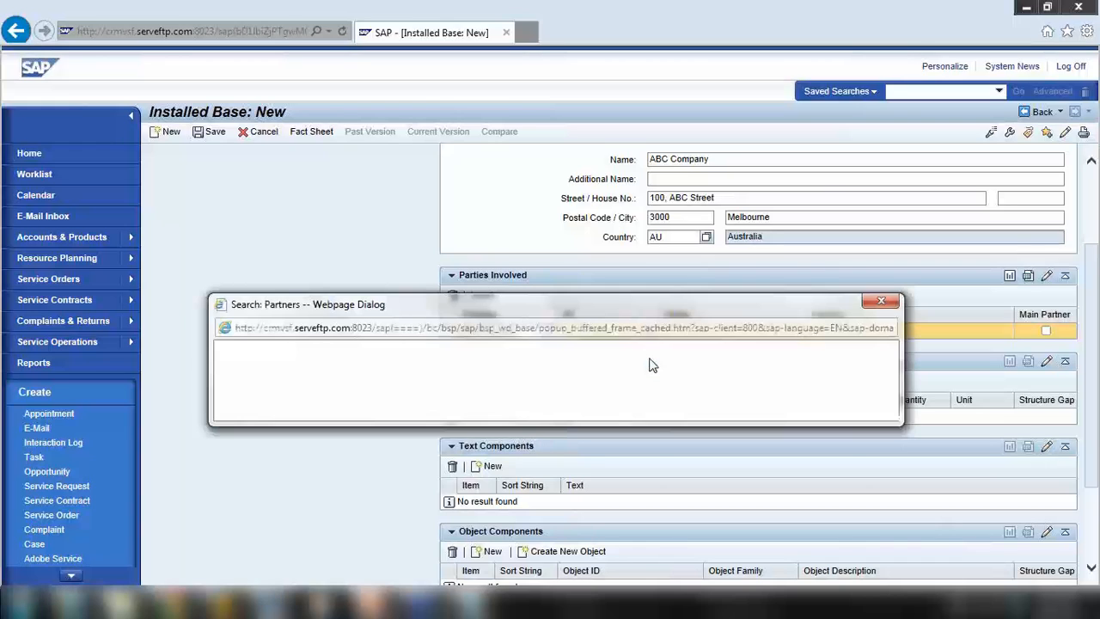
{"action": "left_click", "coordinate": [542, 292]}
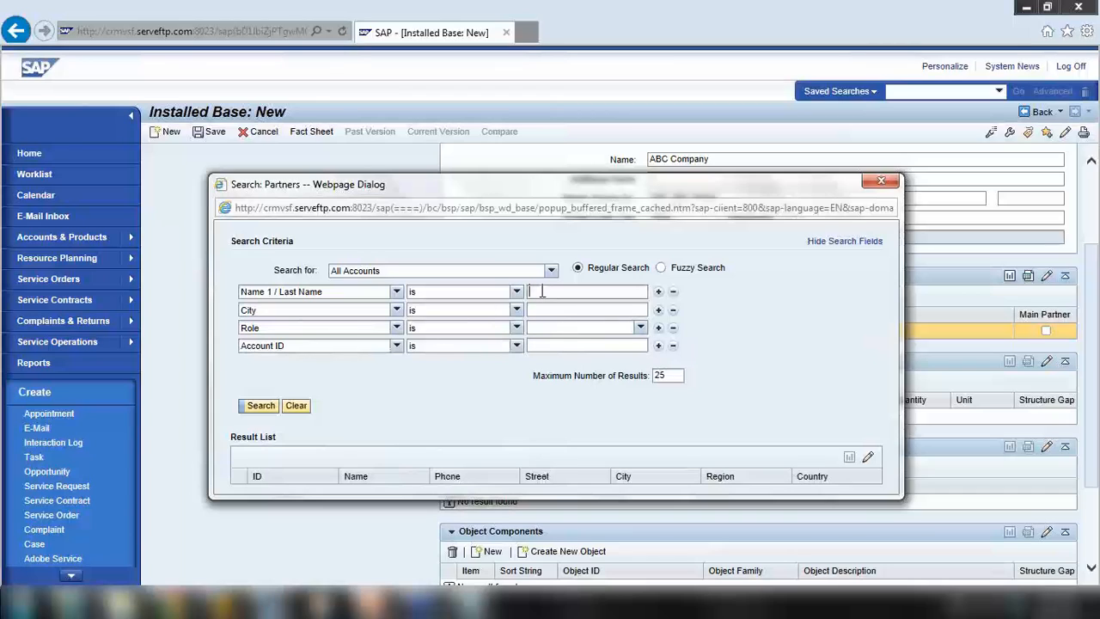
{"action": "type", "text": "study nest*"}
{"action": "left_click", "coordinate": [260, 406]}
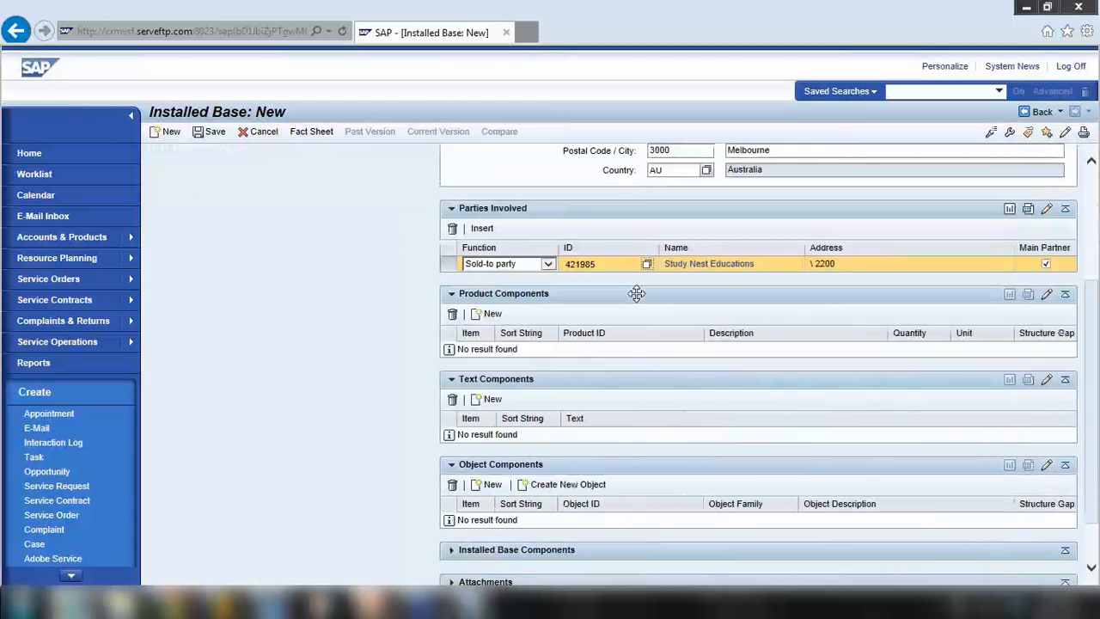
Insert a second parties-involved row with partner function Employee responsible
{"action": "left_click", "coordinate": [483, 230]}
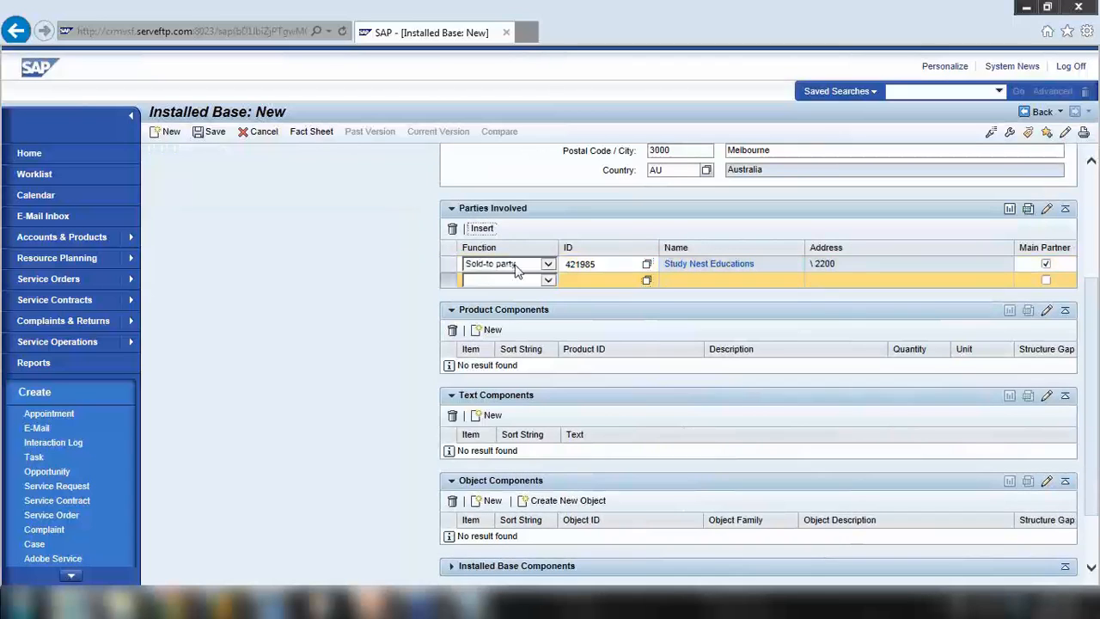
{"action": "left_click", "coordinate": [549, 280]}
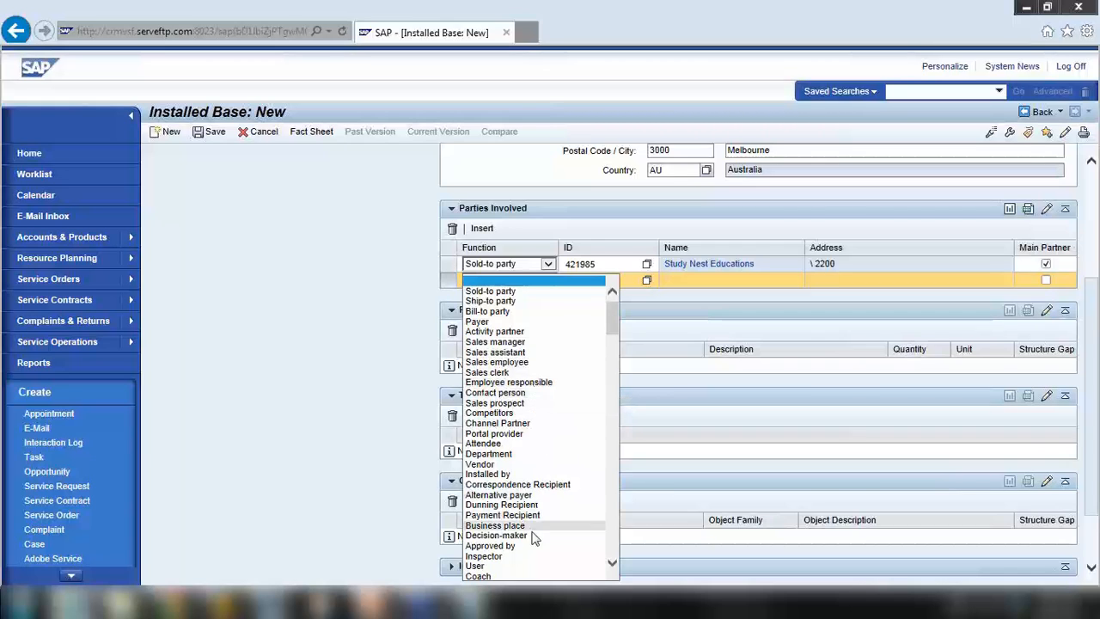
{"action": "scroll", "coordinate": [526, 430], "scroll_direction": "down", "scroll_amount": 10}
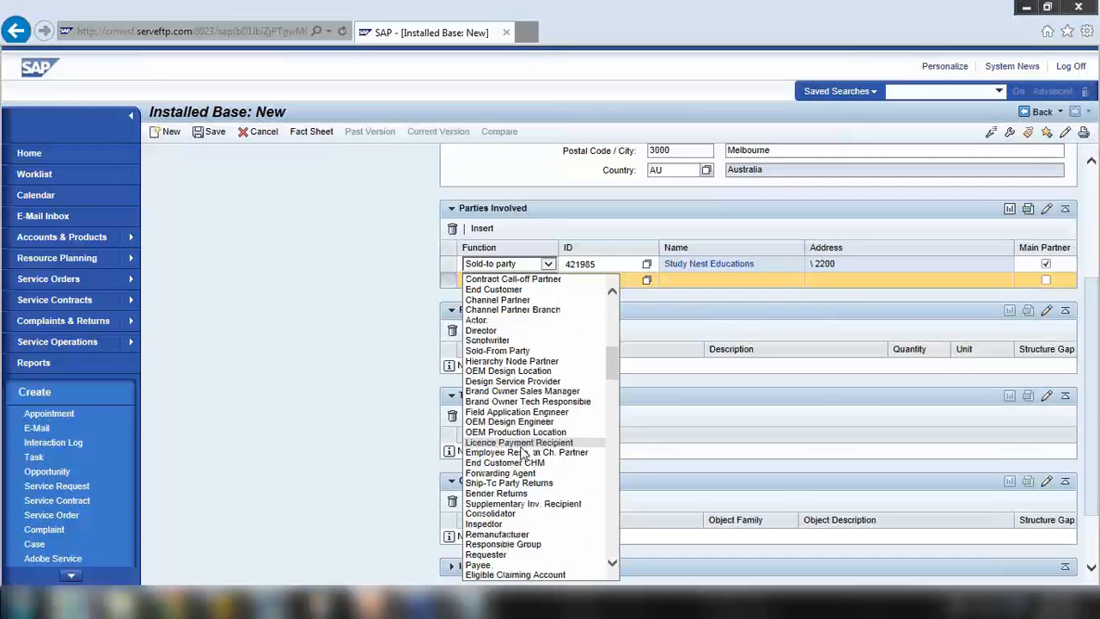
{"action": "scroll", "coordinate": [525, 454], "scroll_direction": "down", "scroll_amount": 5}
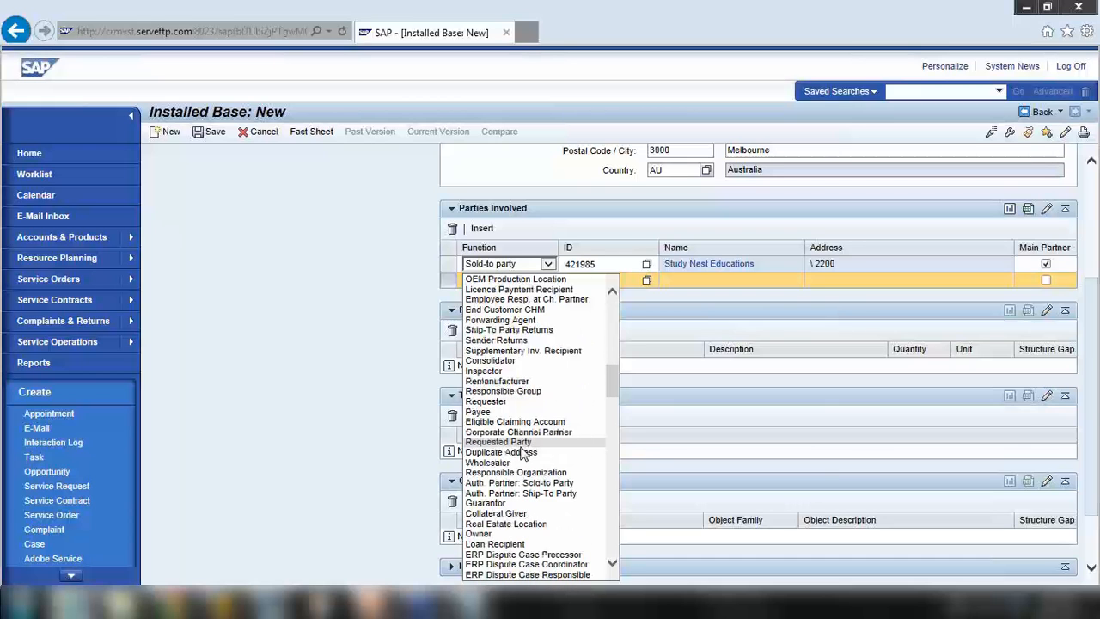
{"action": "scroll", "coordinate": [525, 454], "scroll_direction": "up", "scroll_amount": 13}
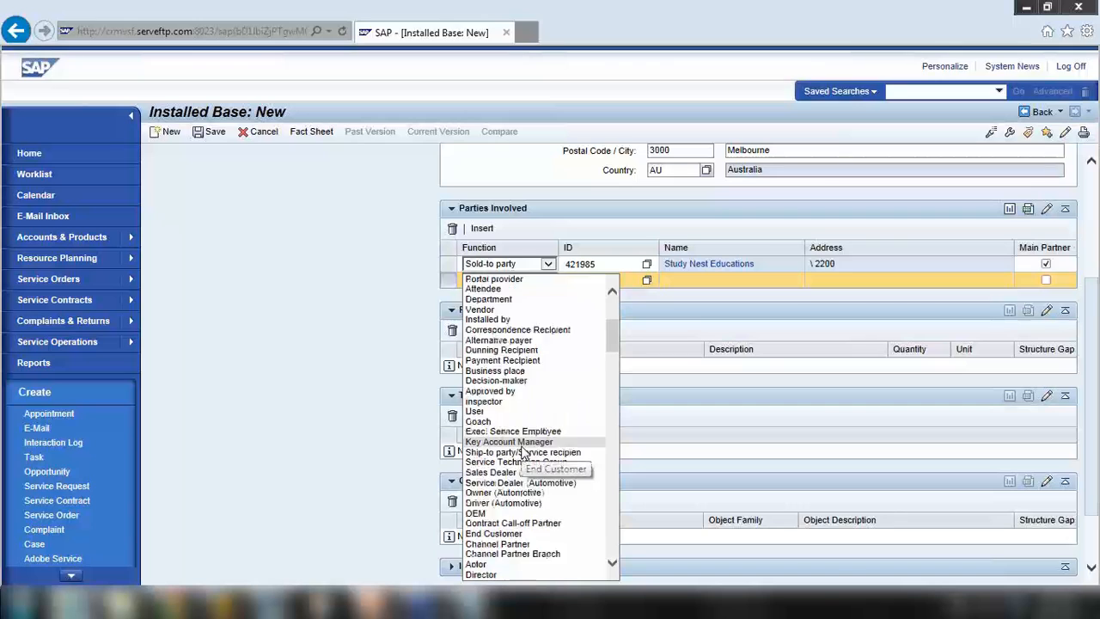
{"action": "scroll", "coordinate": [524, 453], "scroll_direction": "up", "scroll_amount": 5}
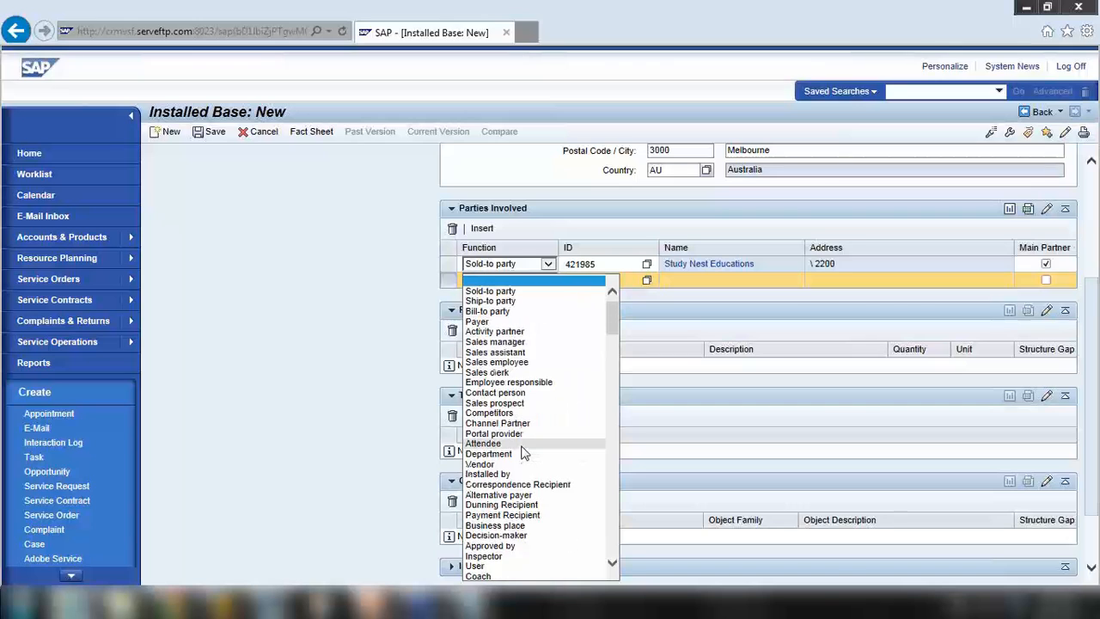
{"action": "left_click", "coordinate": [501, 383]}
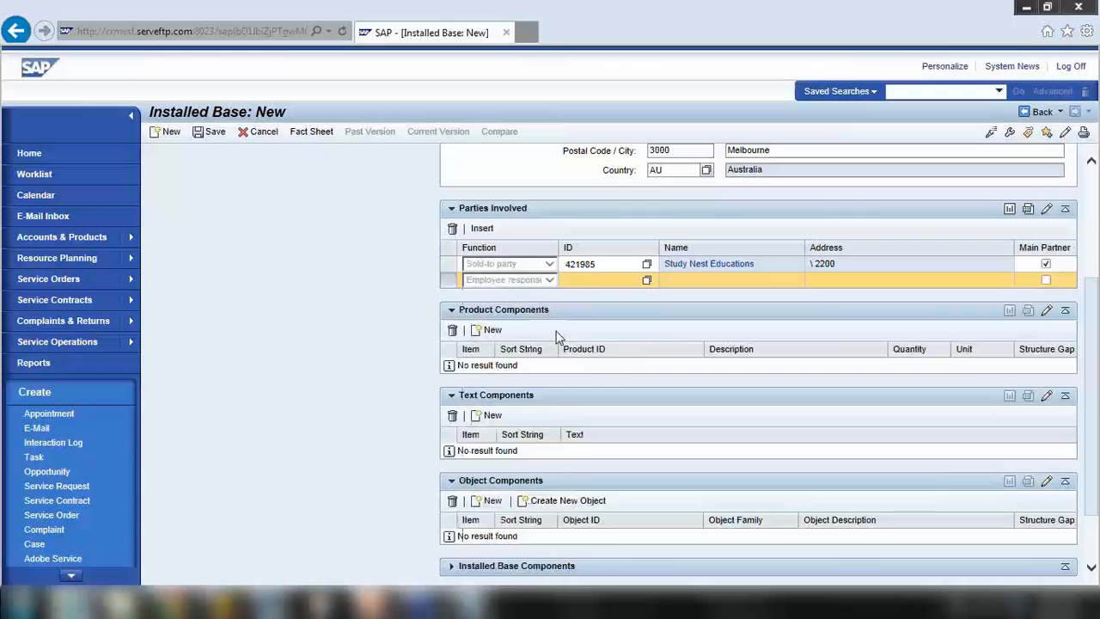
Search employees by first name and select the matching employee as Employee responsible
{"action": "left_click", "coordinate": [647, 284]}
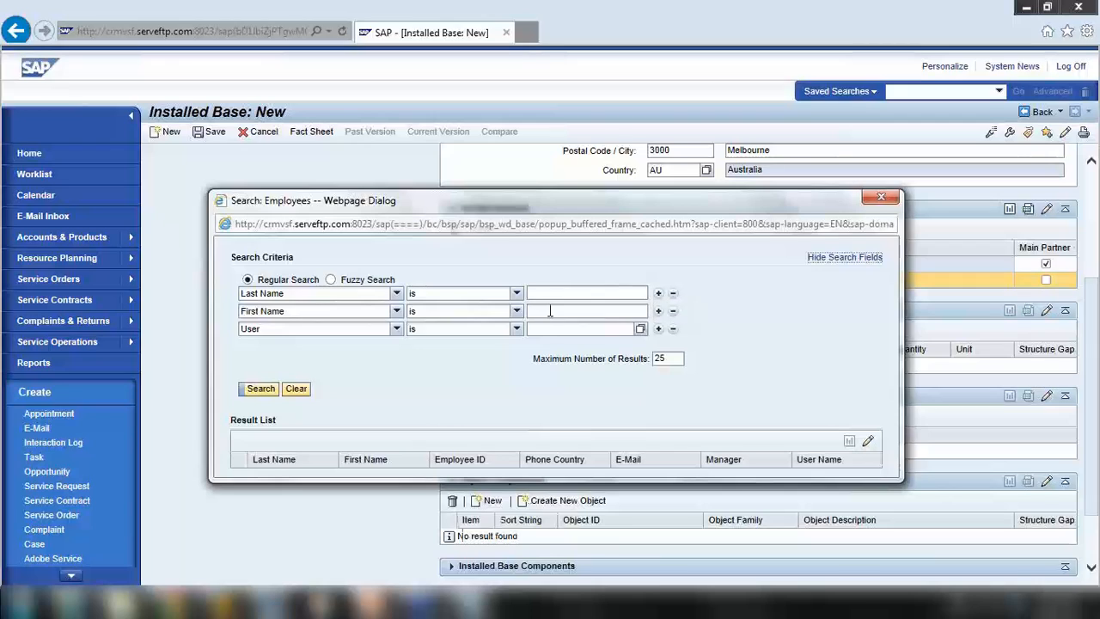
{"action": "left_click", "coordinate": [553, 312]}
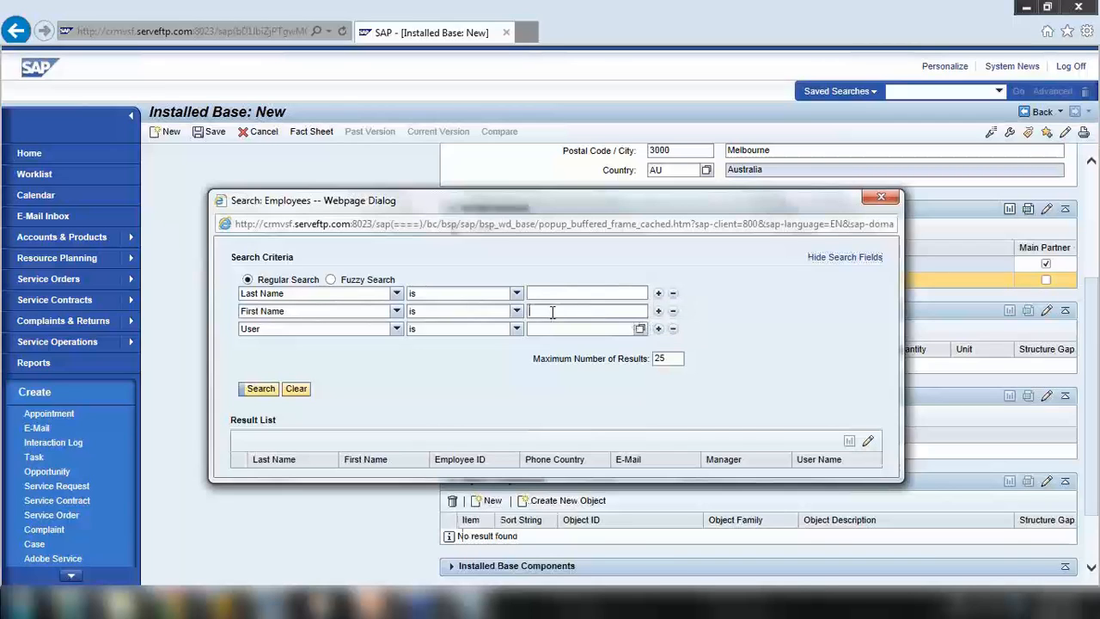
{"action": "type", "text": "alan"}
{"action": "left_click", "coordinate": [261, 389]}
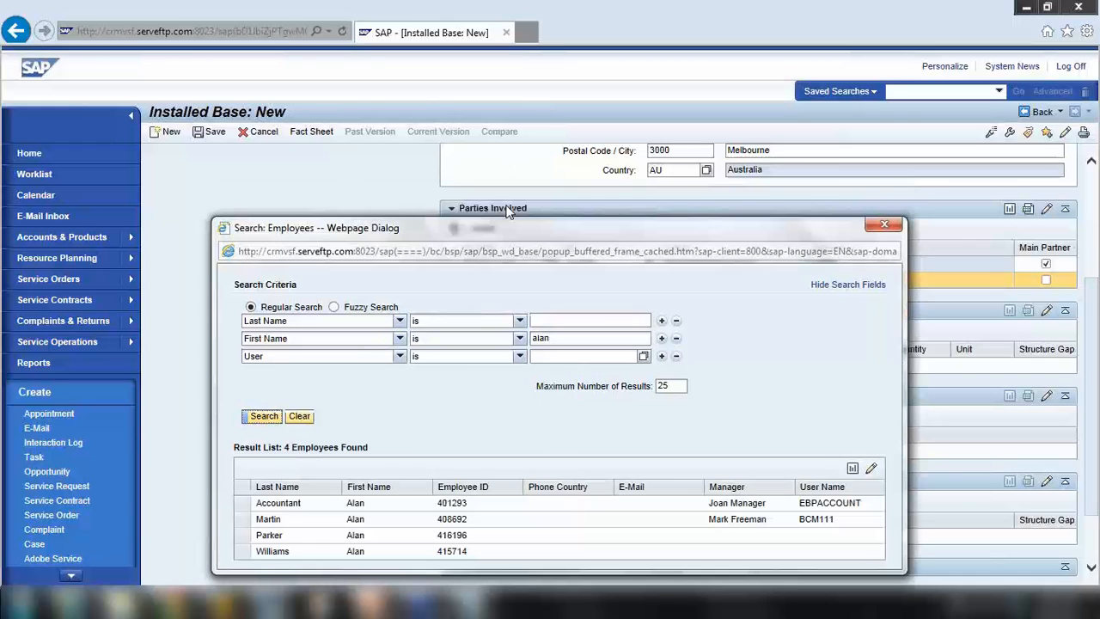
{"action": "left_click_drag", "start_coordinate": [493, 225], "coordinate": [524, 131]}
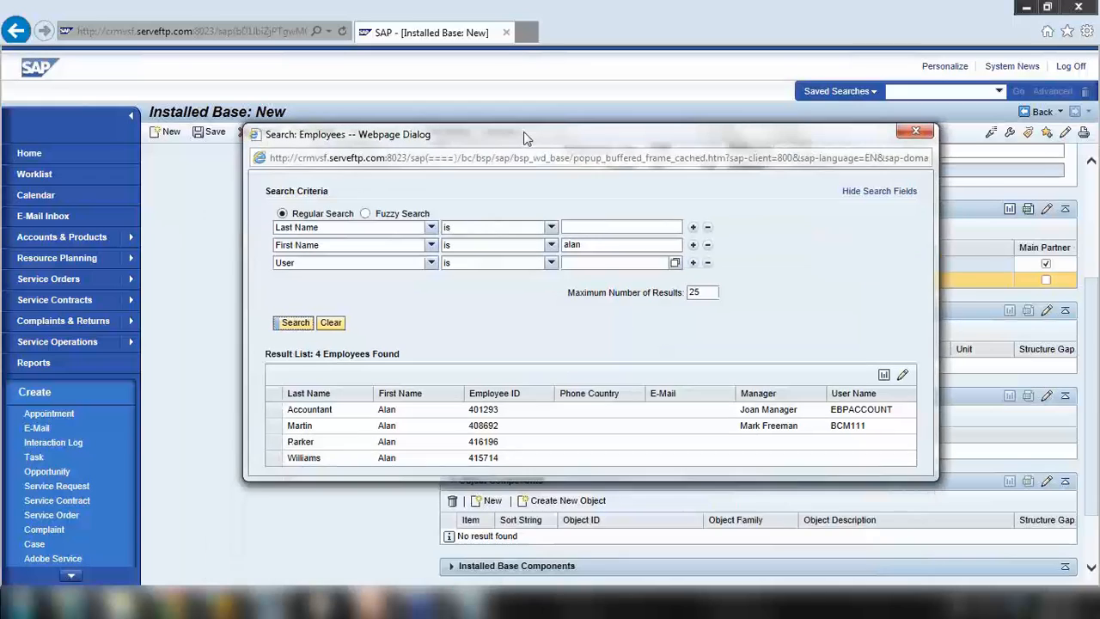
{"action": "left_click", "coordinate": [277, 425]}
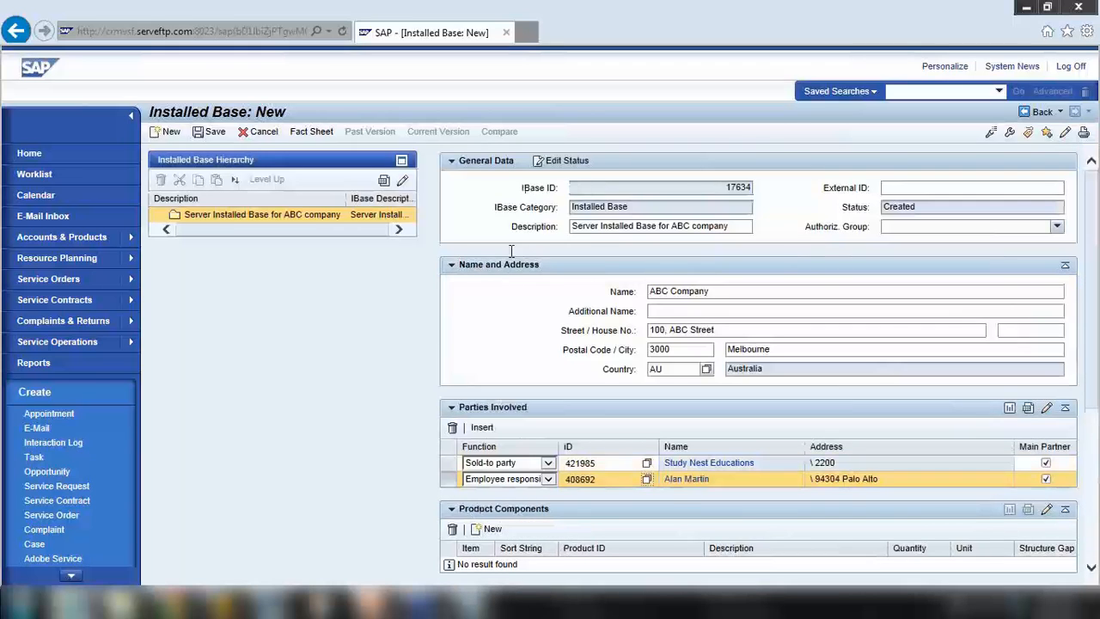
Save installed base 17634 with its sold-to and employee responsible parties
{"action": "scroll", "coordinate": [498, 309], "scroll_direction": "down", "scroll_amount": 3}
{"action": "scroll", "coordinate": [499, 312], "scroll_direction": "down", "scroll_amount": 3}
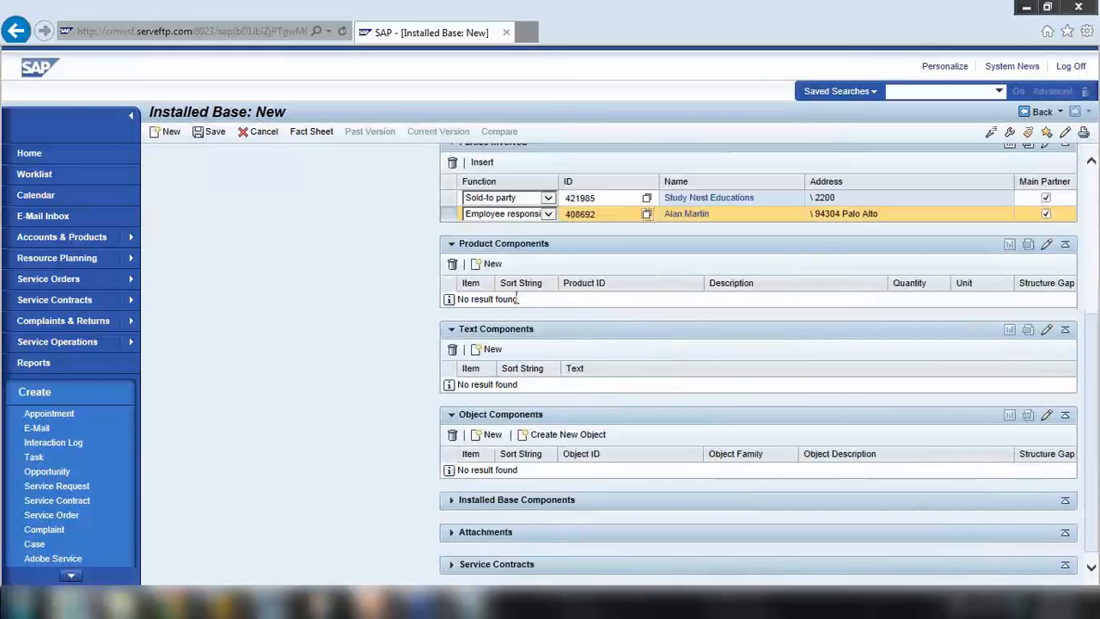
{"action": "scroll", "coordinate": [433, 267], "scroll_direction": "up", "scroll_amount": 6}
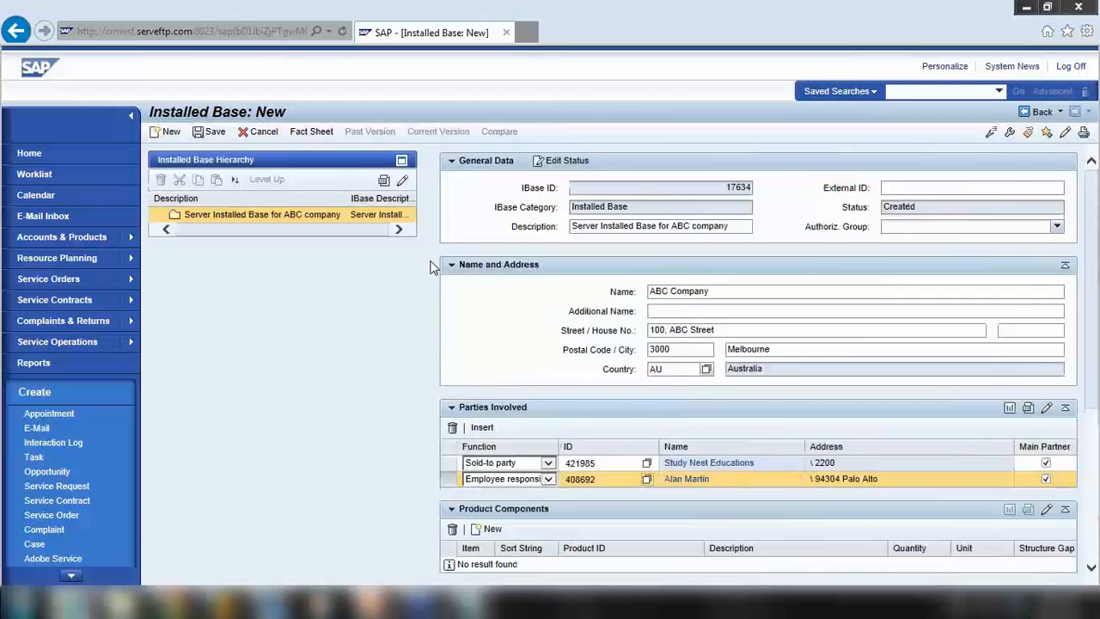
{"action": "left_click", "coordinate": [214, 134]}
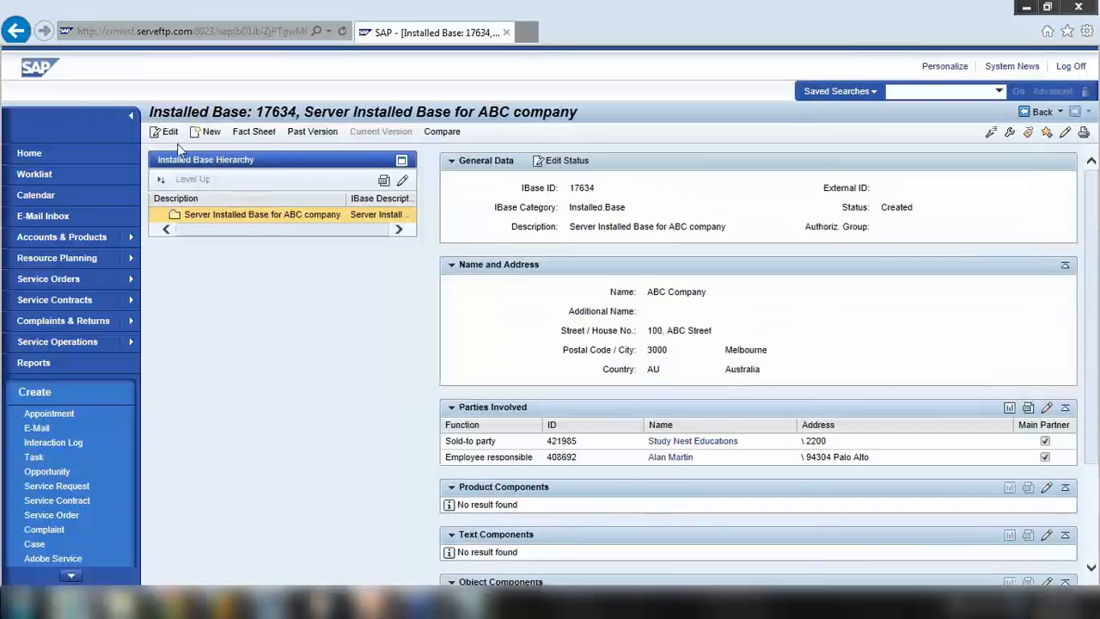
Switch installed base 17634 to edit mode and add a new empty product component row
{"action": "left_click", "coordinate": [170, 133]}
{"action": "scroll", "coordinate": [478, 316], "scroll_direction": "down", "scroll_amount": 3}
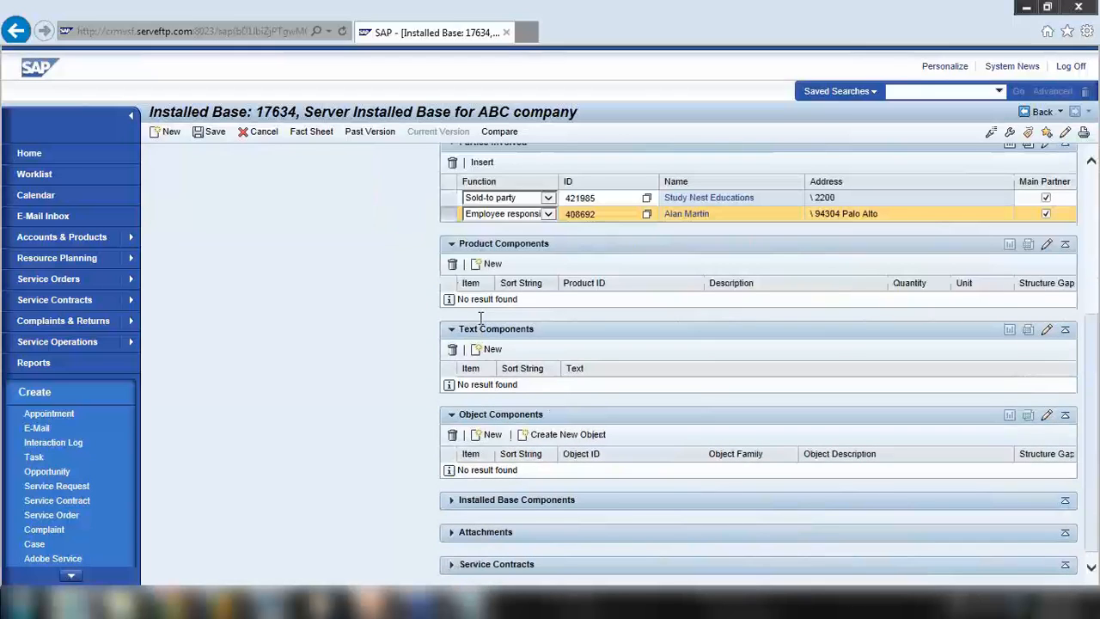
{"action": "scroll", "coordinate": [513, 272], "scroll_direction": "up", "scroll_amount": 8}
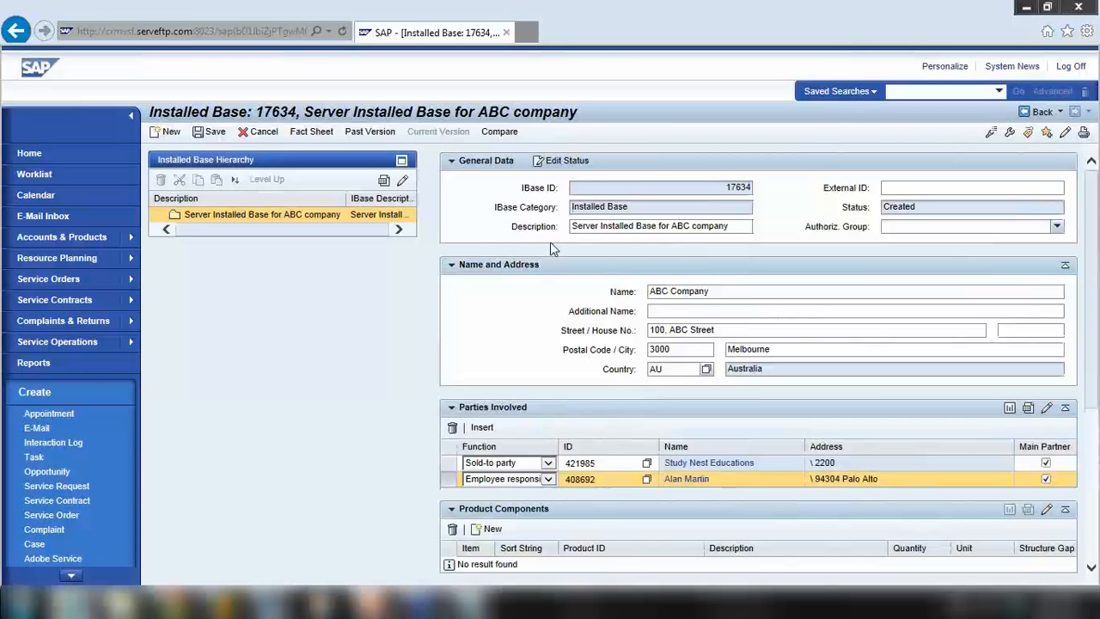
{"action": "scroll", "coordinate": [550, 248], "scroll_direction": "down", "scroll_amount": 3}
{"action": "scroll", "coordinate": [552, 248], "scroll_direction": "up", "scroll_amount": 3}
{"action": "scroll", "coordinate": [583, 248], "scroll_direction": "down", "scroll_amount": 5}
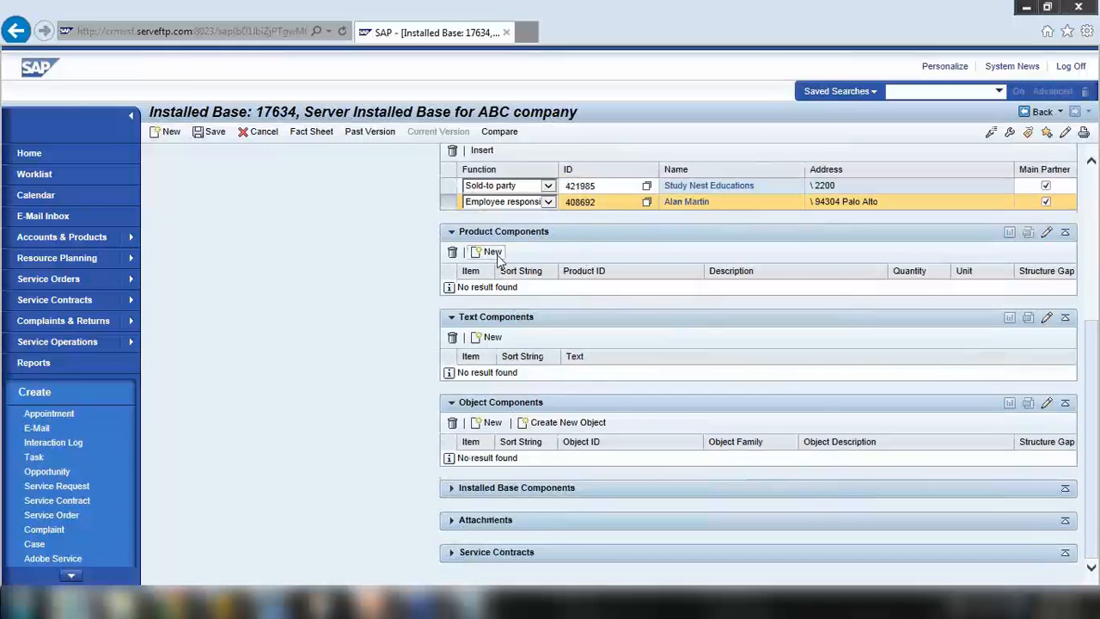
{"action": "left_click", "coordinate": [492, 254]}
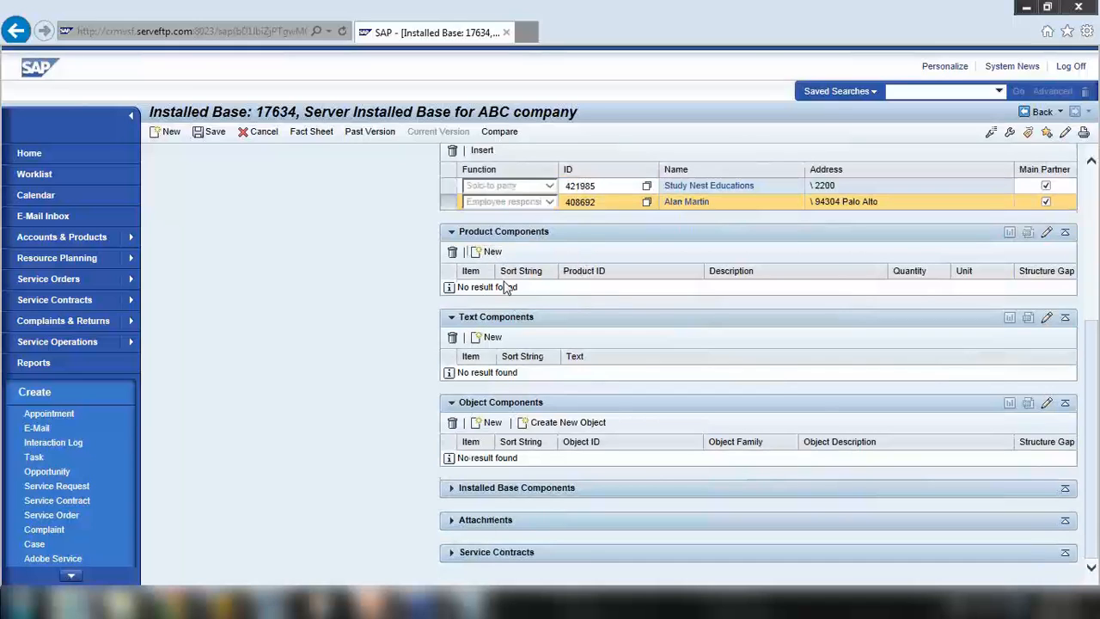
{"action": "left_click", "coordinate": [662, 292]}
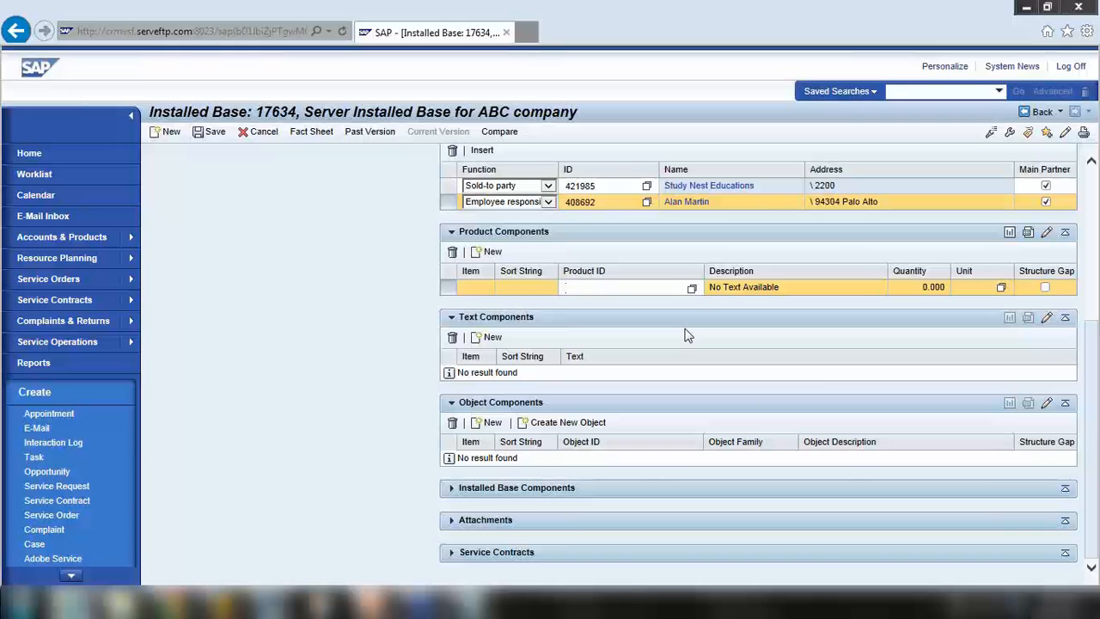
Search products for 'motherboa' and put Motherboard Pentium PC 75Mhz (C-1114) in the new component row
{"action": "left_click", "coordinate": [691, 289]}
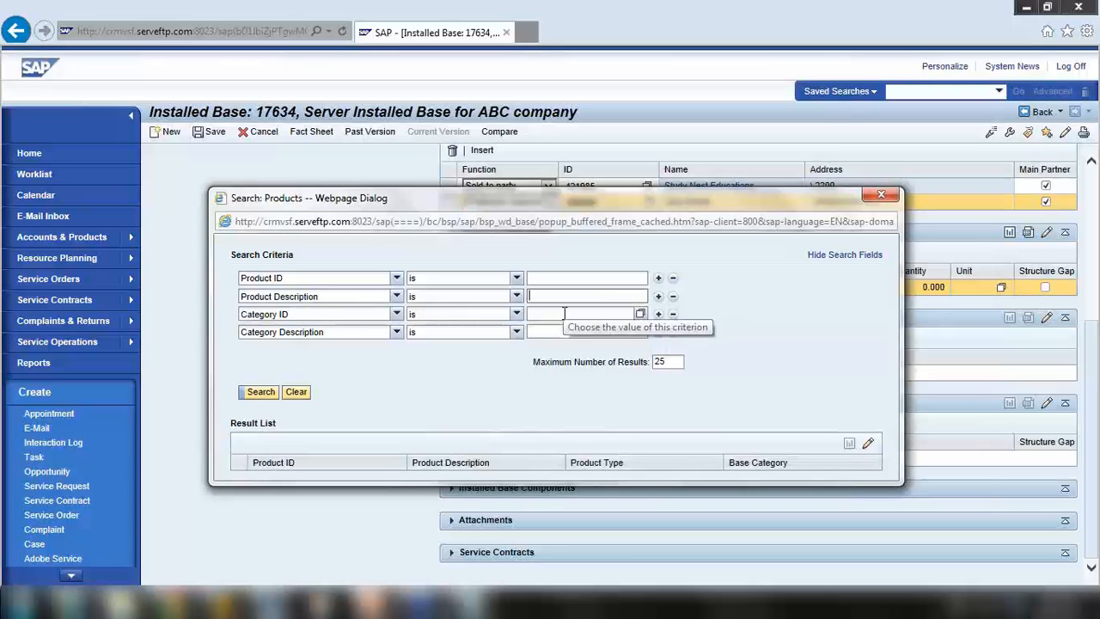
{"action": "type", "text": "motherbo"}
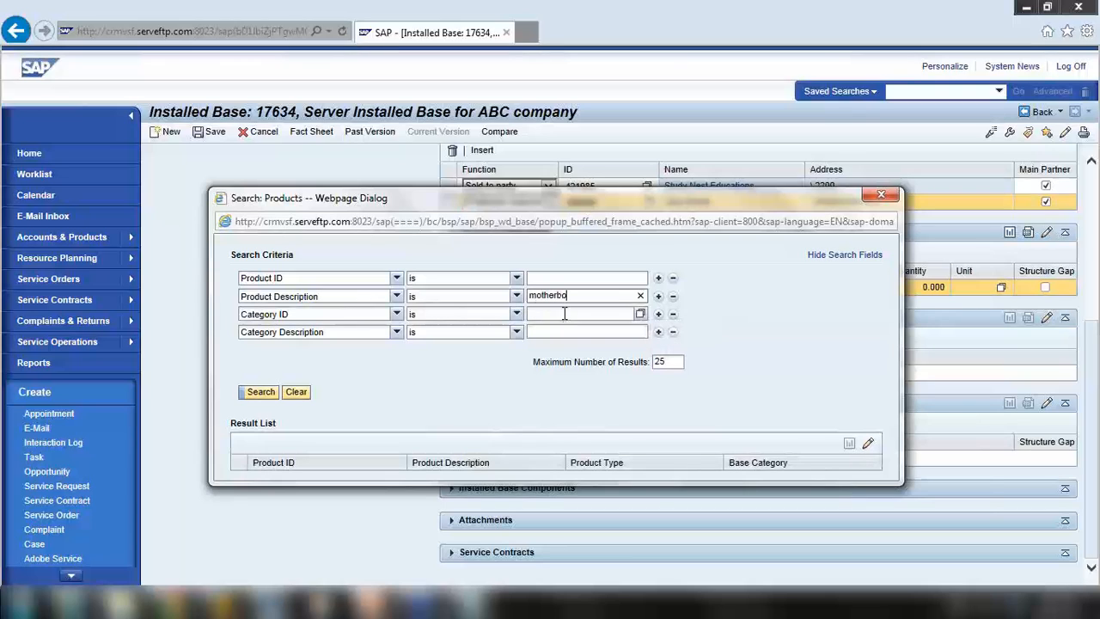
{"action": "type", "text": "a"}
{"action": "key", "text": "Return"}
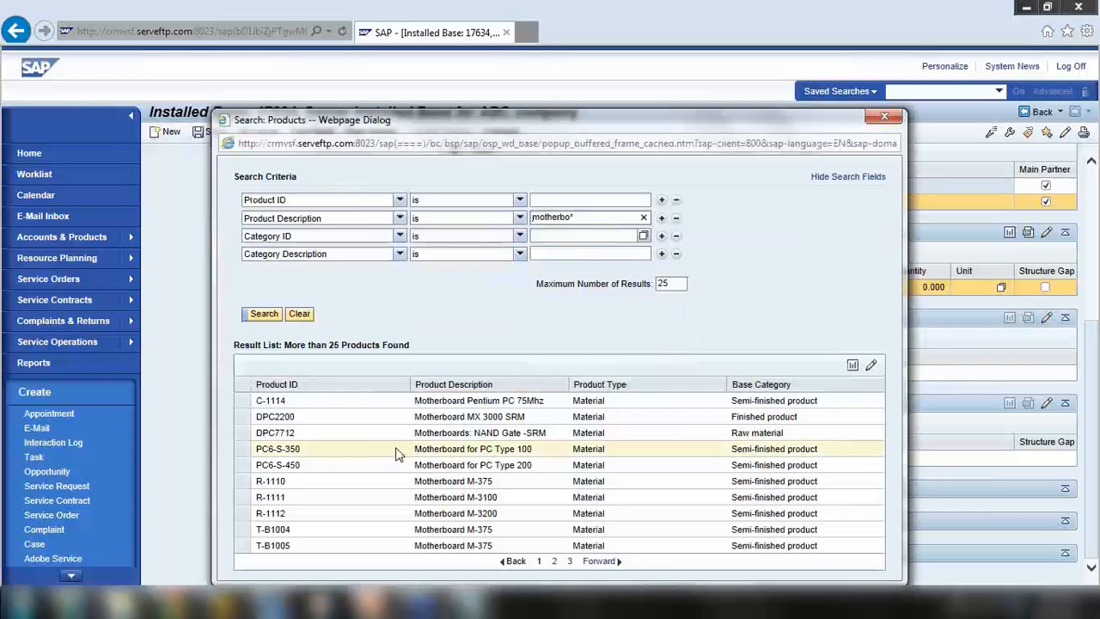
{"action": "left_click", "coordinate": [243, 401]}
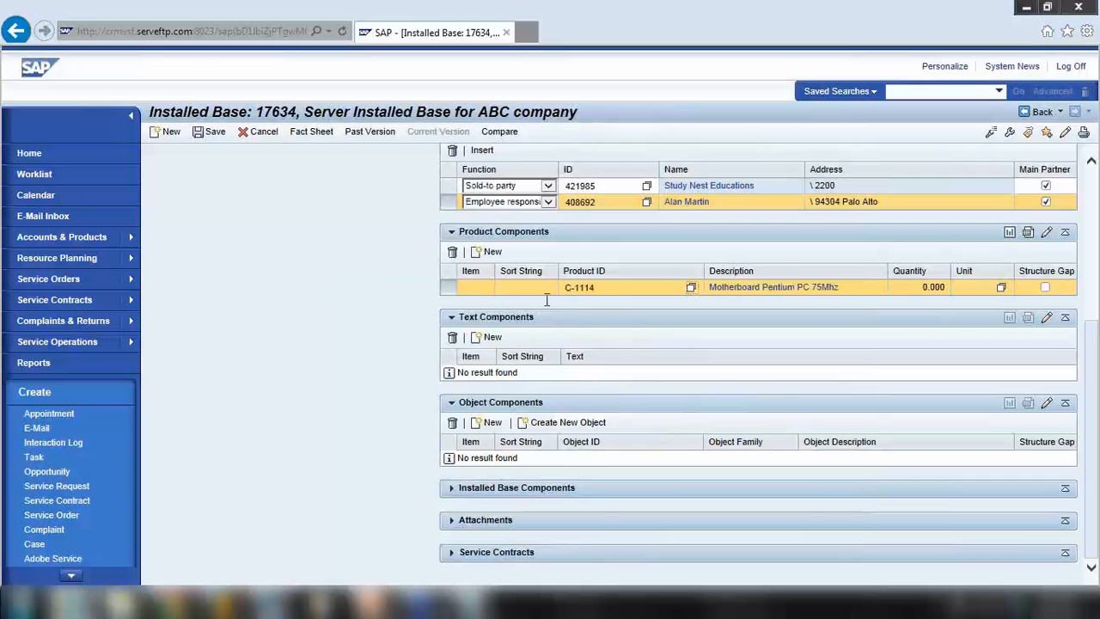
Add a component row with RAM 128 MB (IT1102), found by a Ram* description search, then another empty row
{"action": "left_click", "coordinate": [491, 252]}
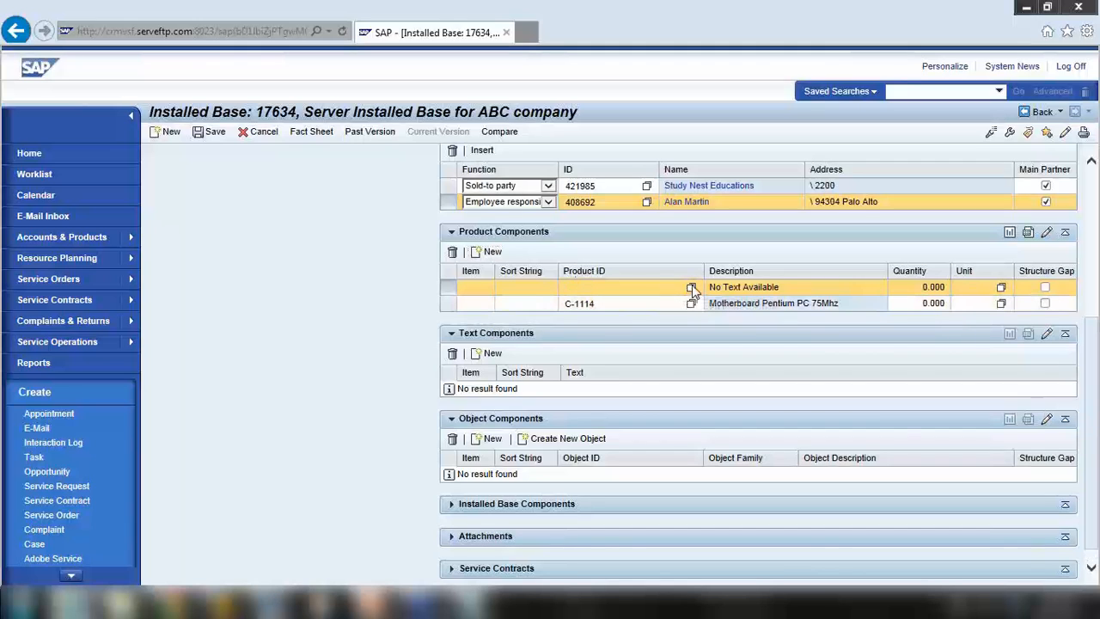
{"action": "left_click", "coordinate": [692, 287]}
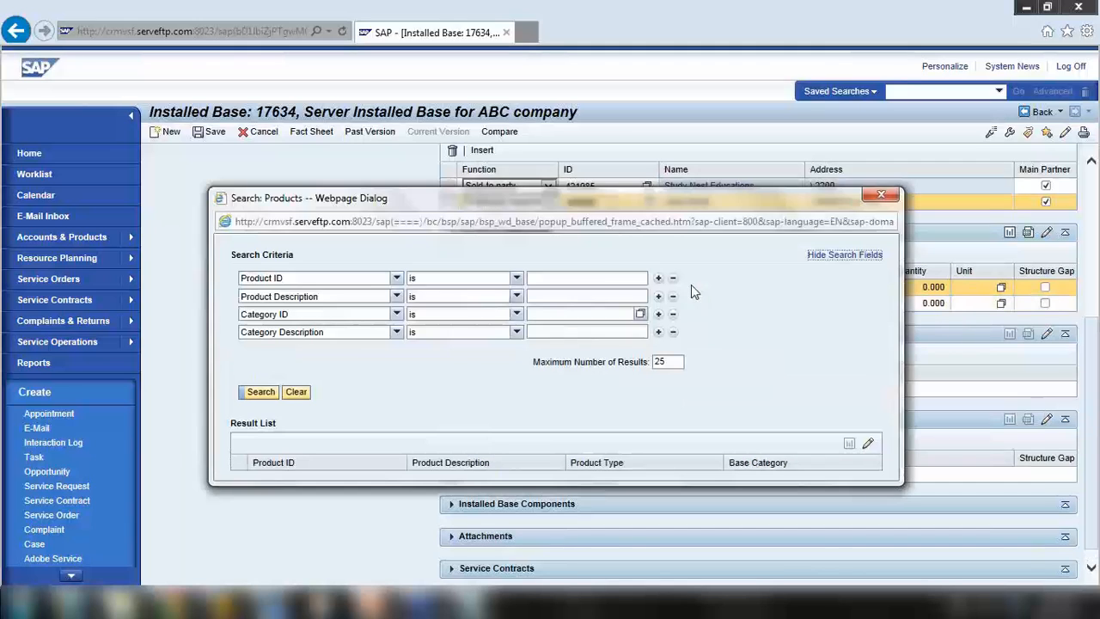
{"action": "left_click", "coordinate": [554, 296]}
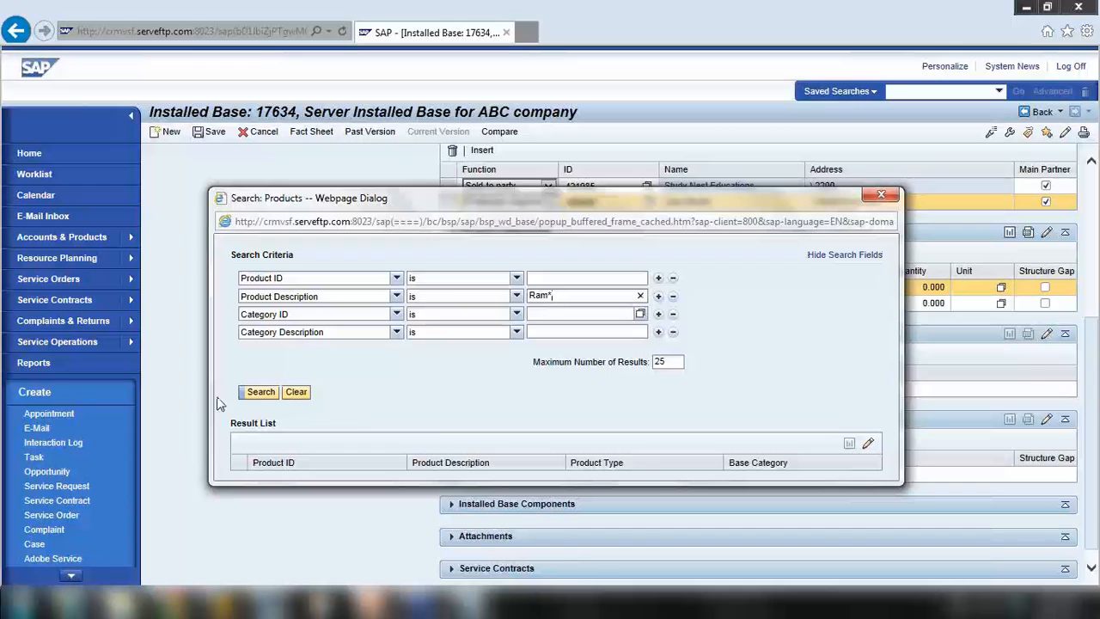
{"action": "left_click", "coordinate": [261, 392]}
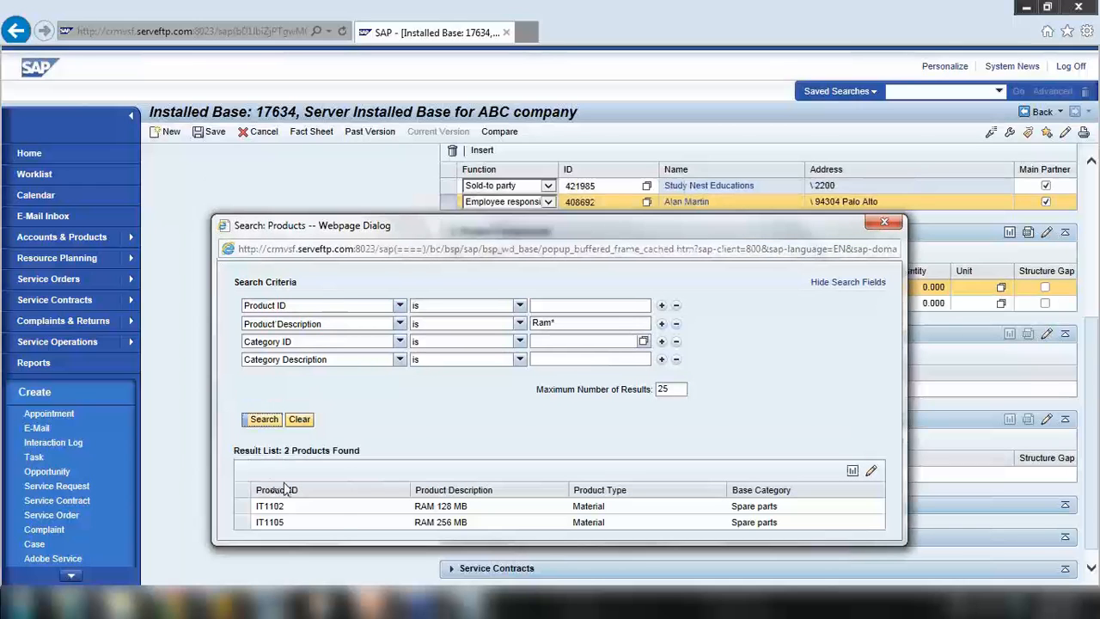
{"action": "left_click", "coordinate": [243, 507]}
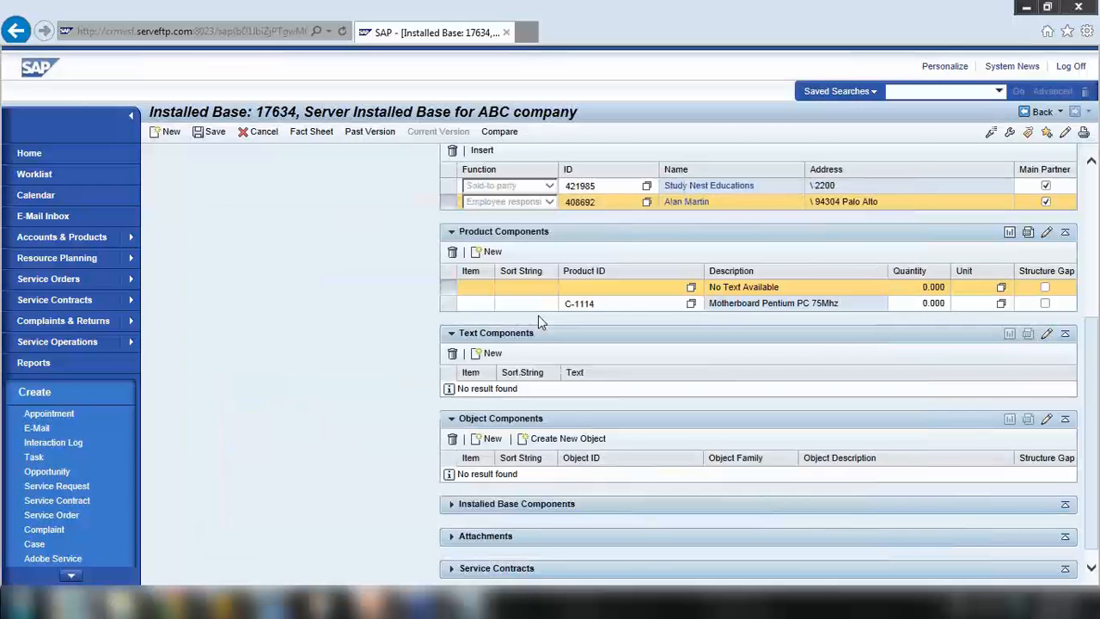
{"action": "left_click", "coordinate": [490, 251]}
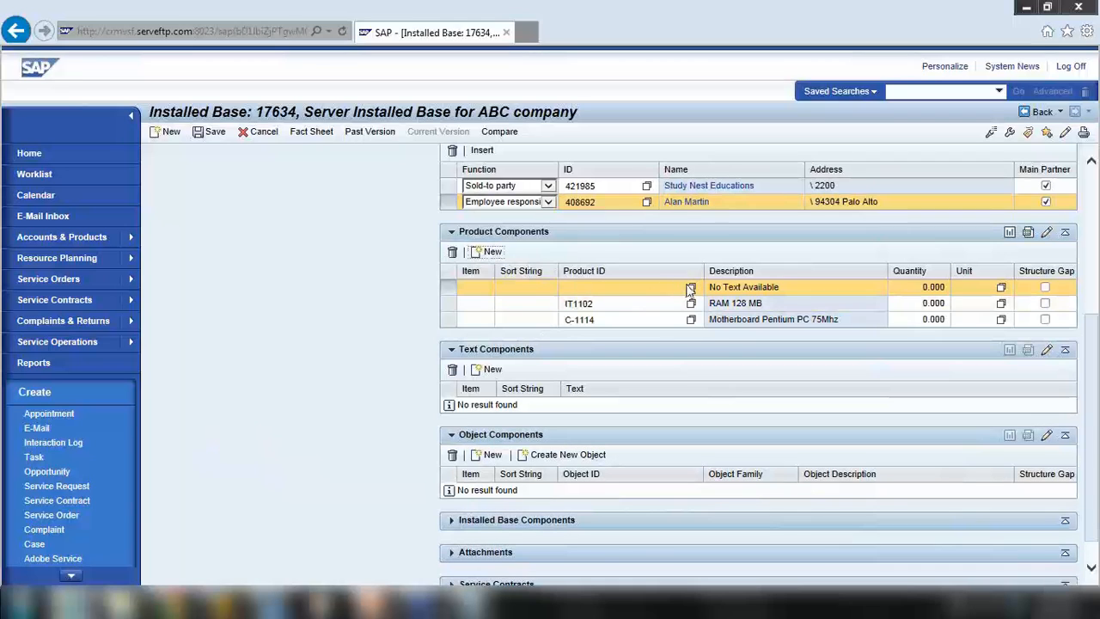
Search descriptions for hard disk* and put Hard disk 1000 GB SRM (DPC1090-1000) in the new row
{"action": "left_click", "coordinate": [690, 288]}
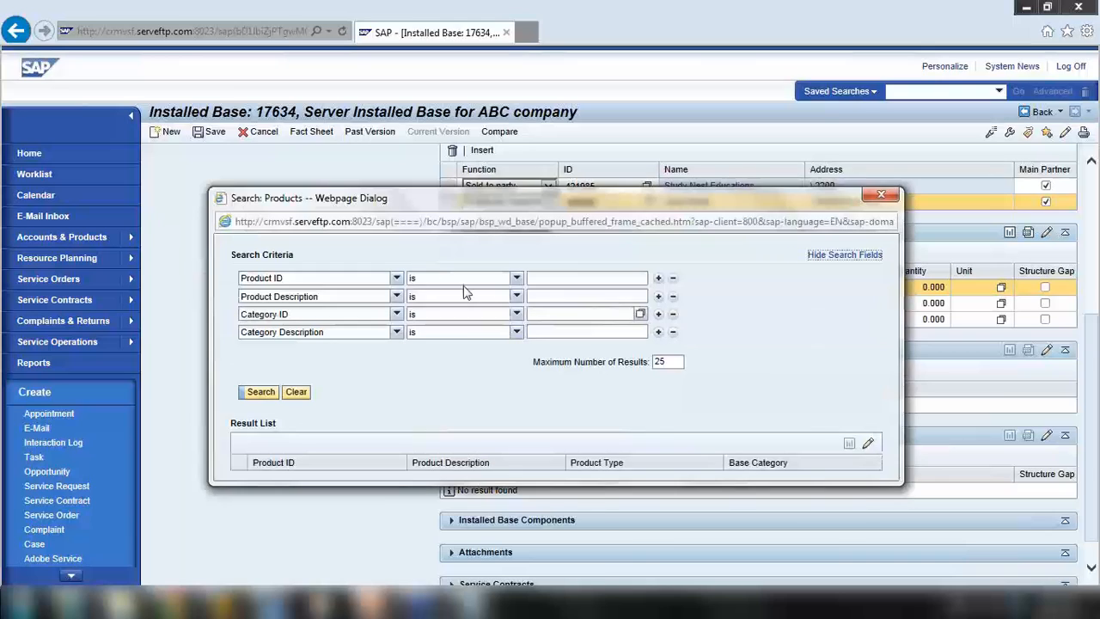
{"action": "left_click", "coordinate": [553, 297]}
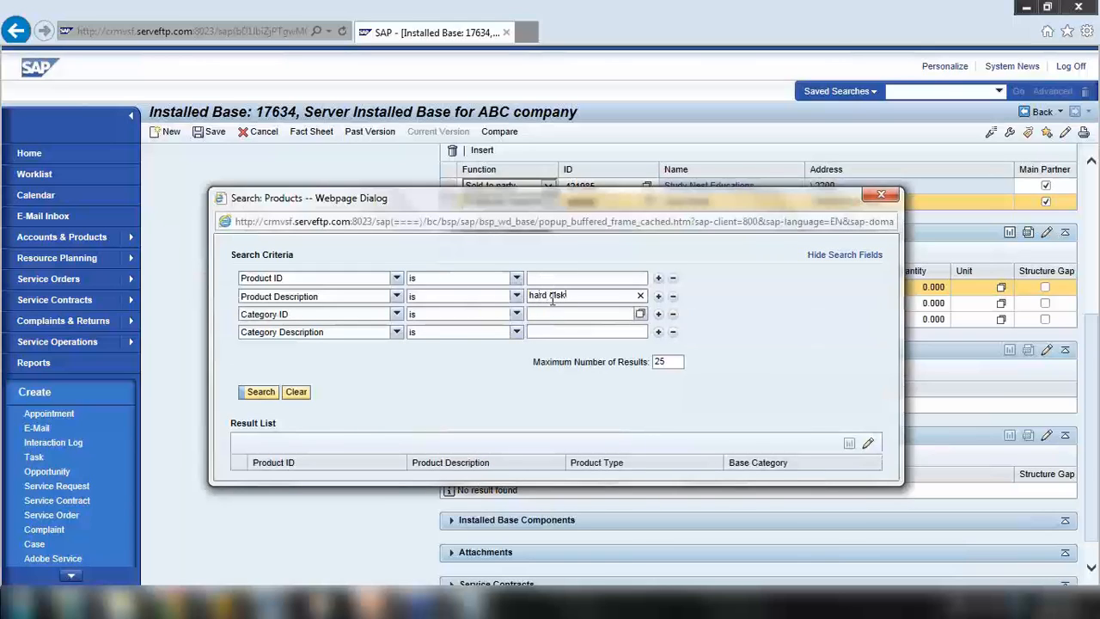
{"action": "key", "text": "Return"}
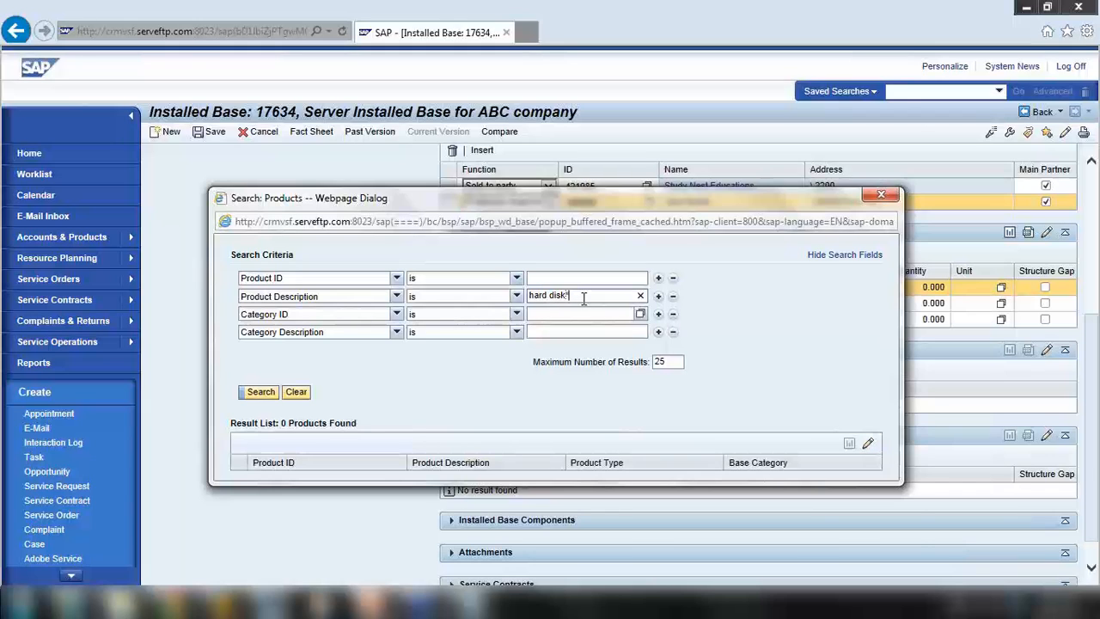
{"action": "key", "text": "Return"}
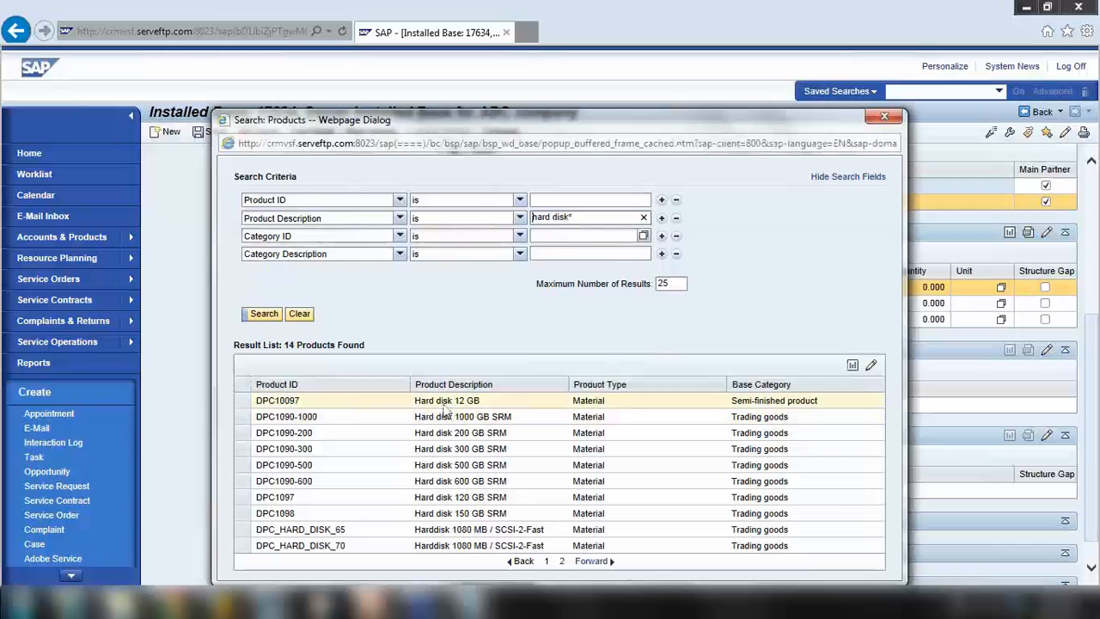
{"action": "left_click", "coordinate": [286, 417]}
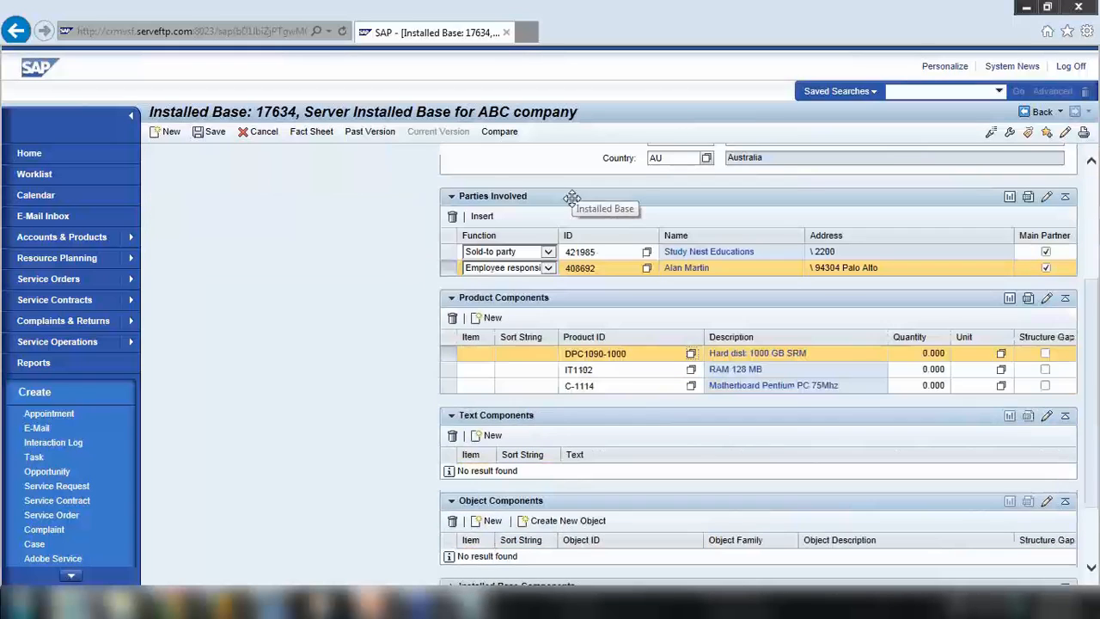
Save installed base 17634 with its three product components, then collapse and re-expand Product Components
{"action": "scroll", "coordinate": [570, 197], "scroll_direction": "down", "scroll_amount": 3}
{"action": "scroll", "coordinate": [418, 364], "scroll_direction": "down", "scroll_amount": 2}
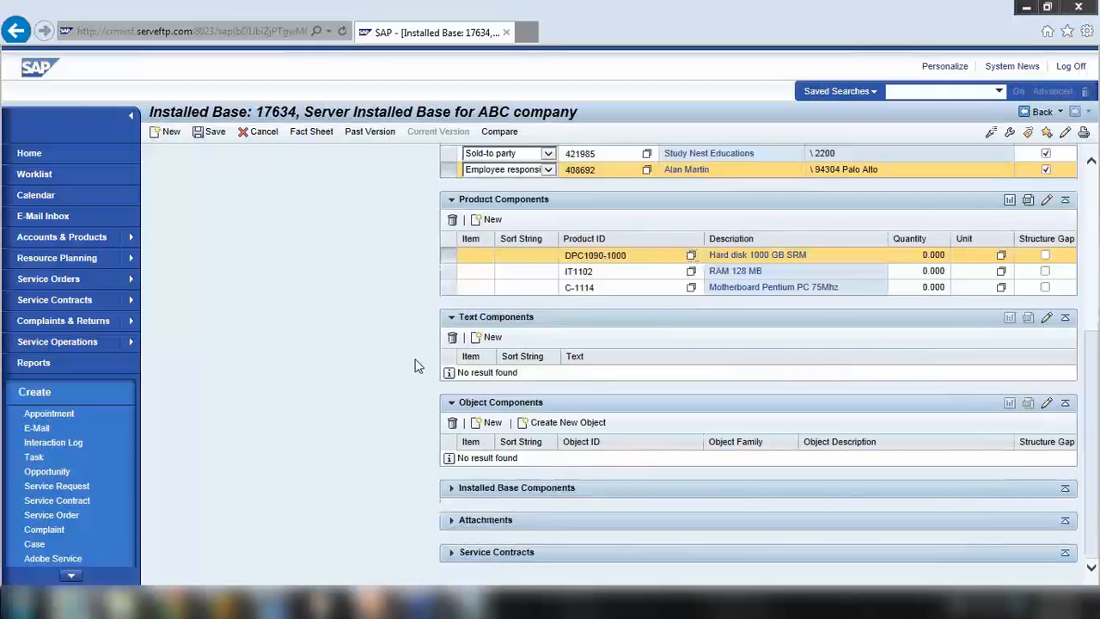
{"action": "scroll", "coordinate": [418, 365], "scroll_direction": "up", "scroll_amount": 3}
{"action": "scroll", "coordinate": [416, 364], "scroll_direction": "down", "scroll_amount": 3}
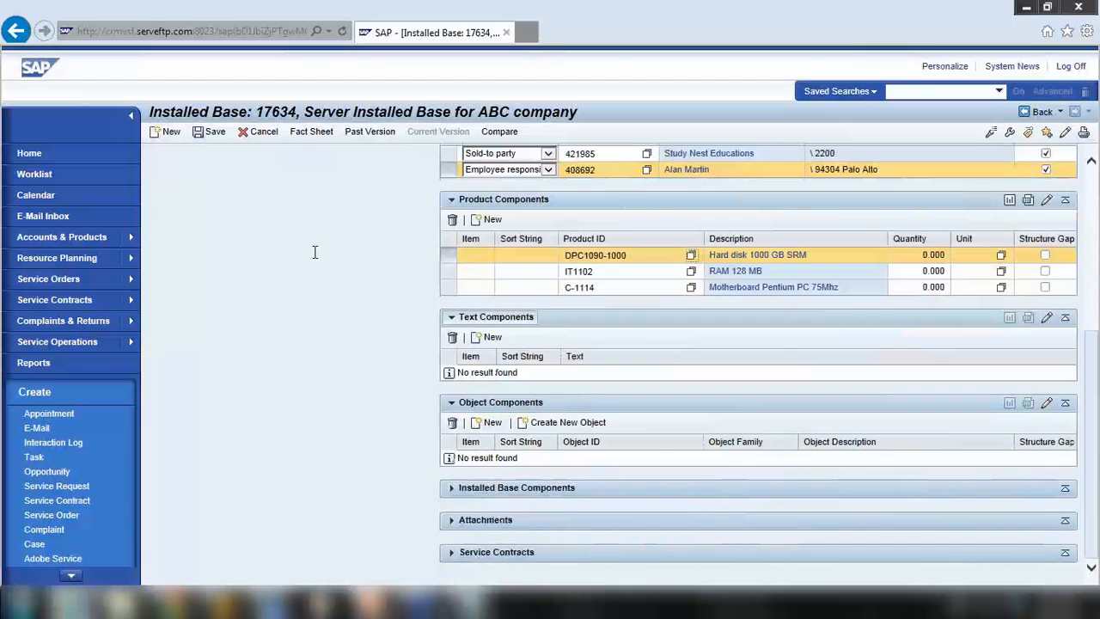
{"action": "left_click", "coordinate": [210, 133]}
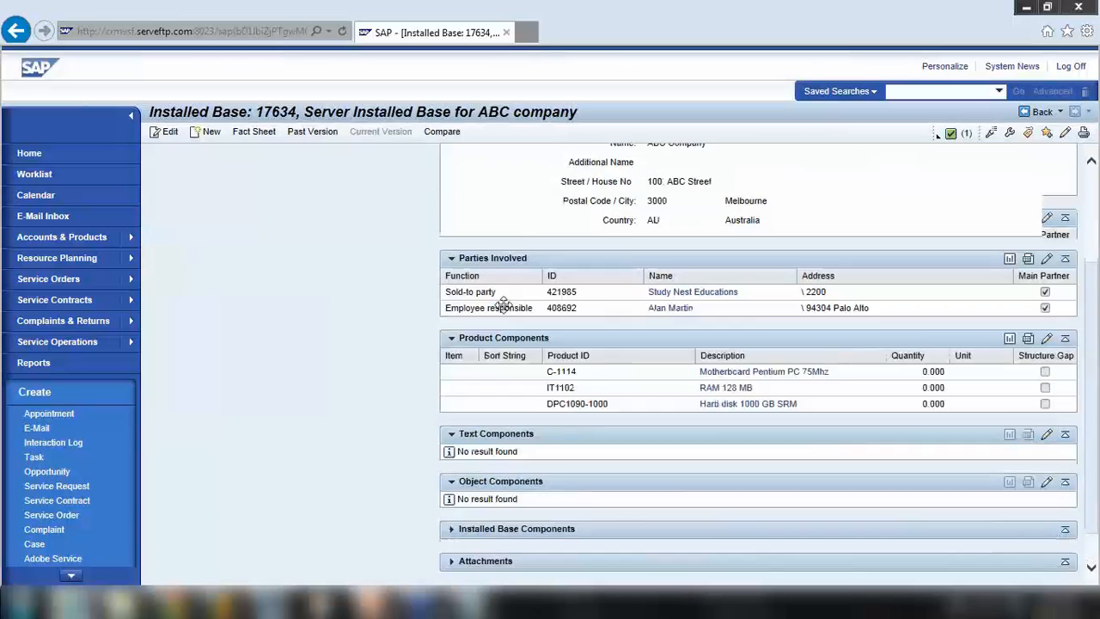
{"action": "left_click_drag", "start_coordinate": [590, 293], "coordinate": [593, 297]}
{"action": "left_click", "coordinate": [452, 301]}
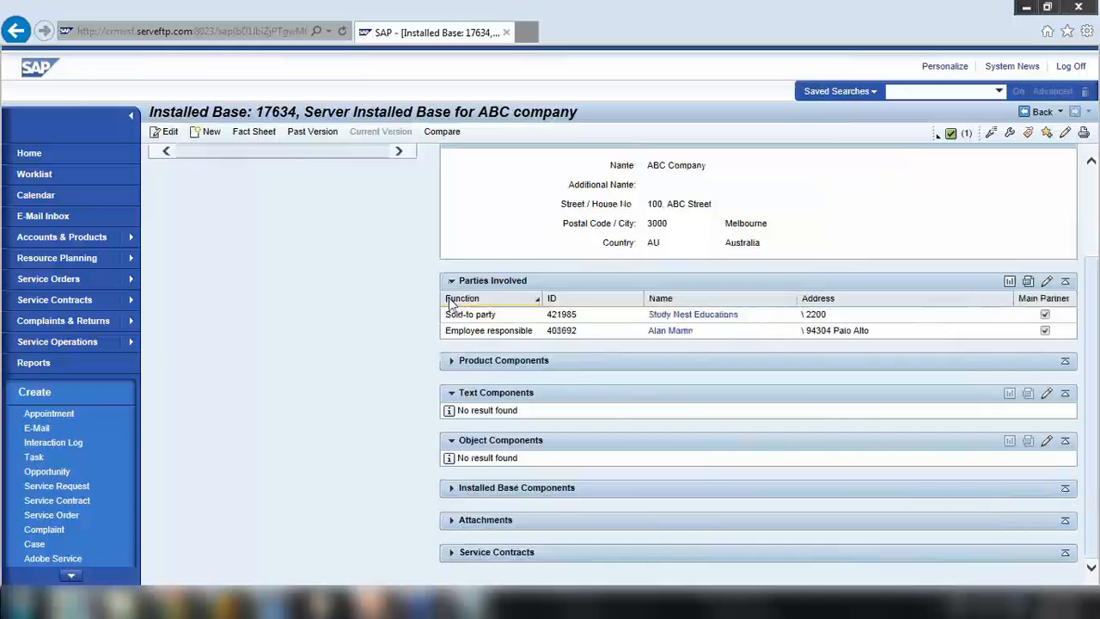
{"action": "left_click", "coordinate": [451, 361]}
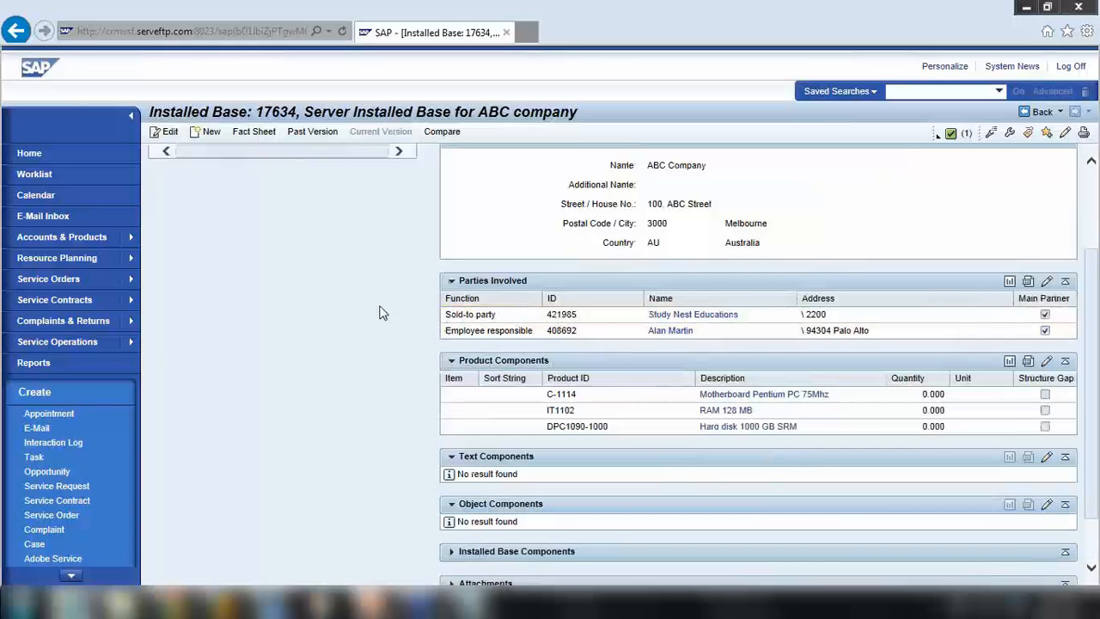
In Notepad, write 'Assignment blocks' on a new line under the Installed Base heading
{"action": "left_click", "coordinate": [454, 601]}
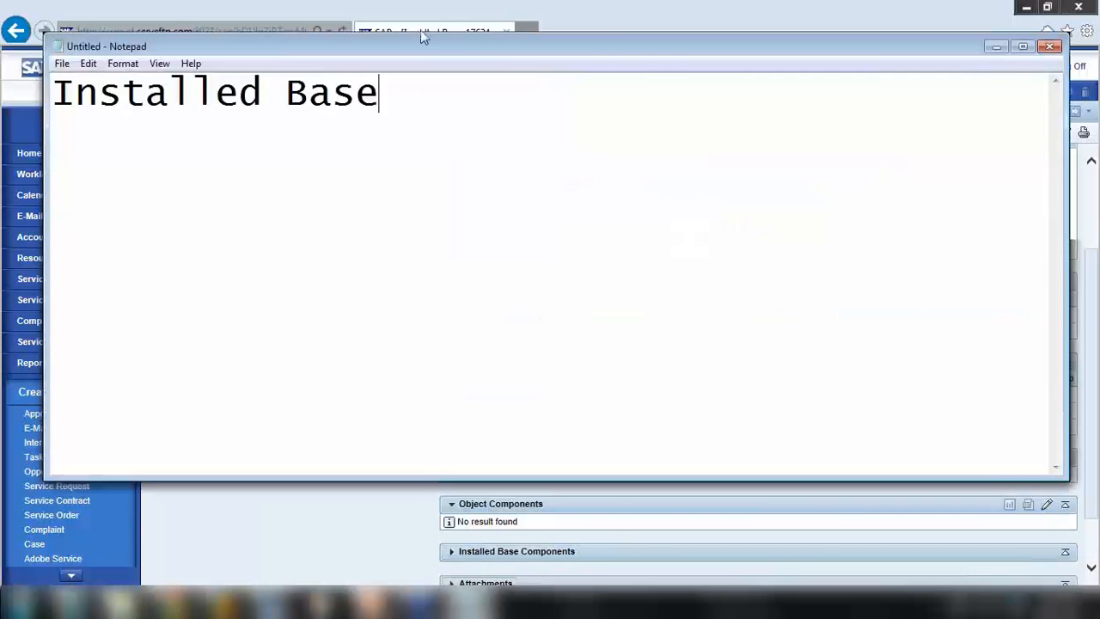
{"action": "type", "text": "As"}
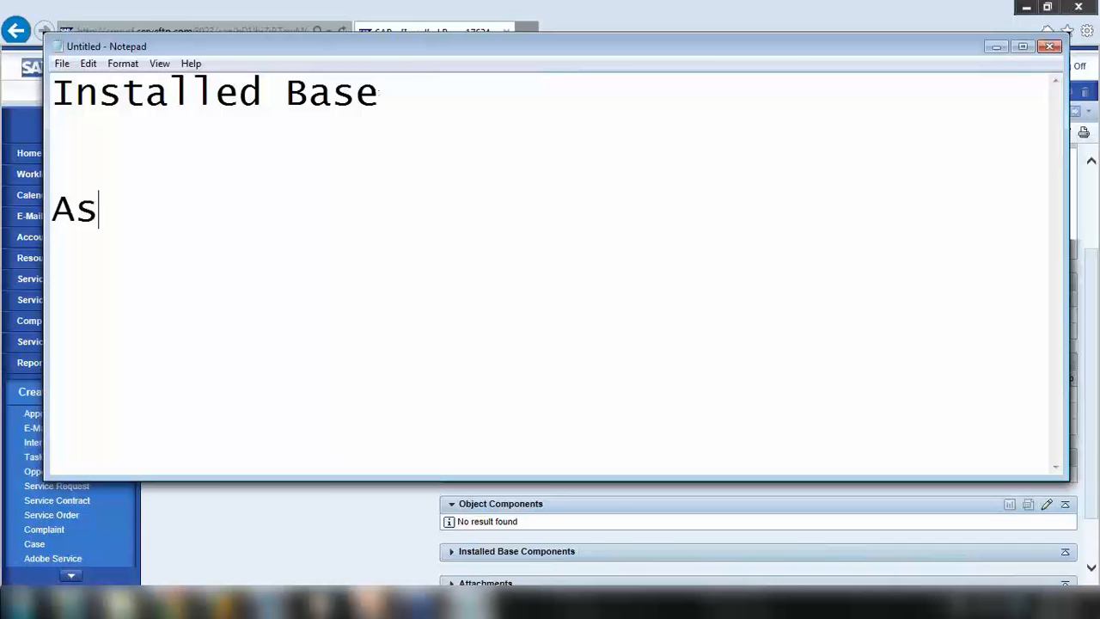
{"action": "type", "text": "signm"}
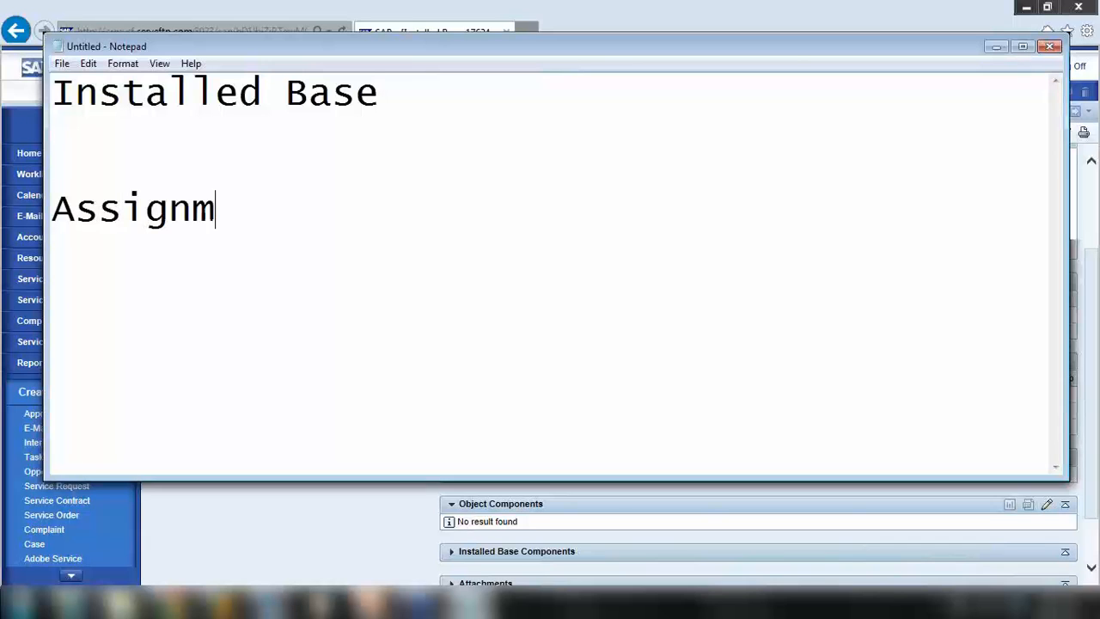
{"action": "type", "text": "ent block"}
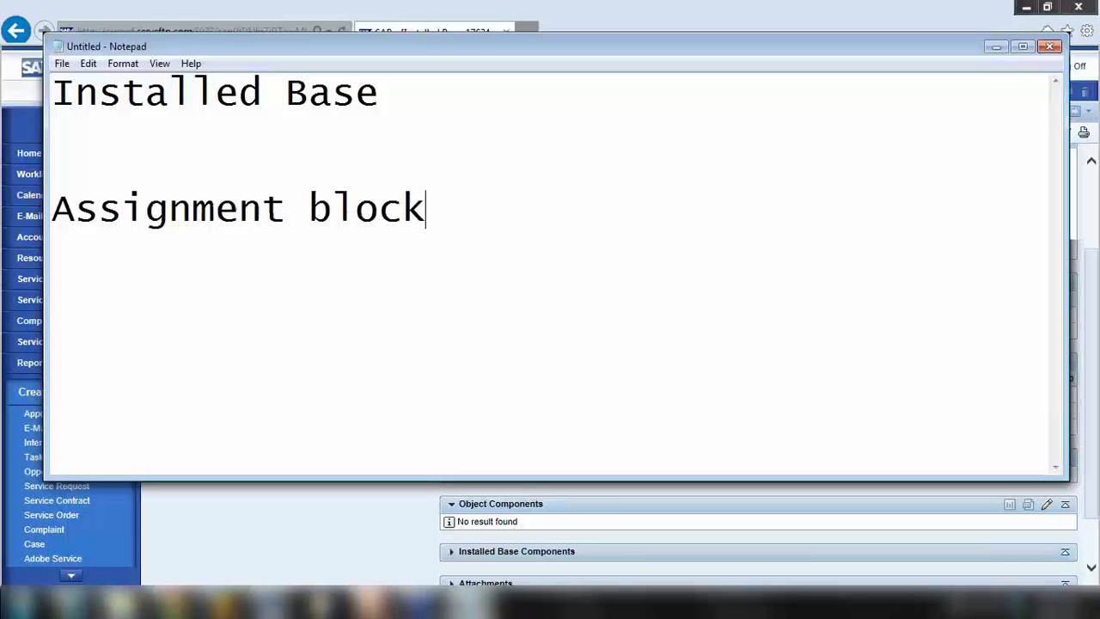
{"action": "type", "text": "s"}
Minimize Notepad and scroll through installed base 17634's hierarchy and component blocks
{"action": "left_click", "coordinate": [996, 45]}
{"action": "scroll", "coordinate": [419, 327], "scroll_direction": "down", "scroll_amount": 1}
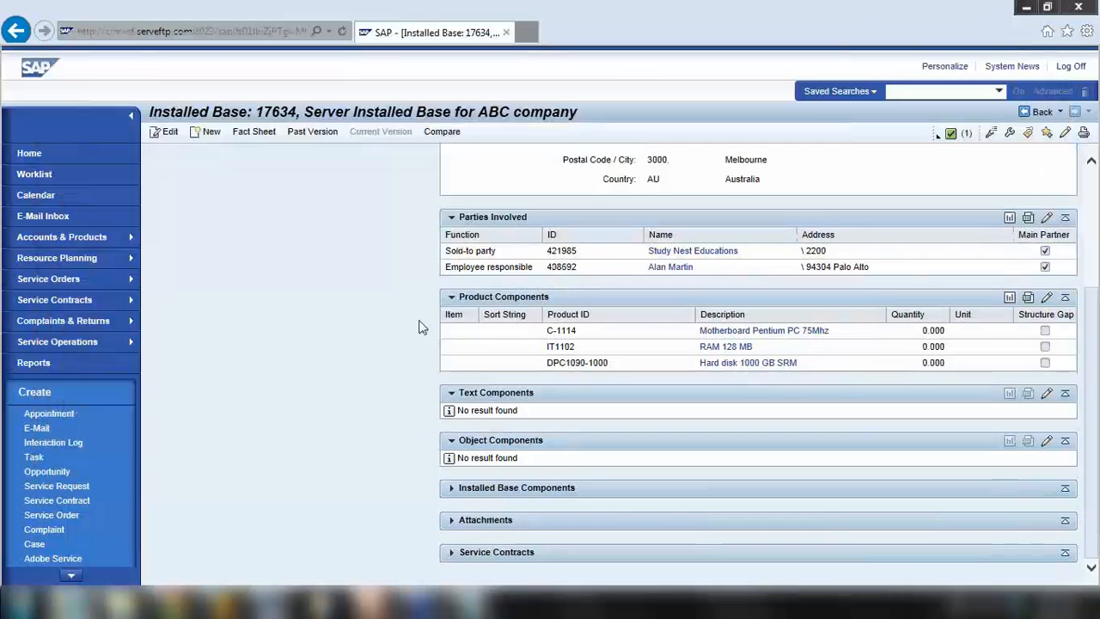
{"action": "scroll", "coordinate": [499, 417], "scroll_direction": "up", "scroll_amount": 3}
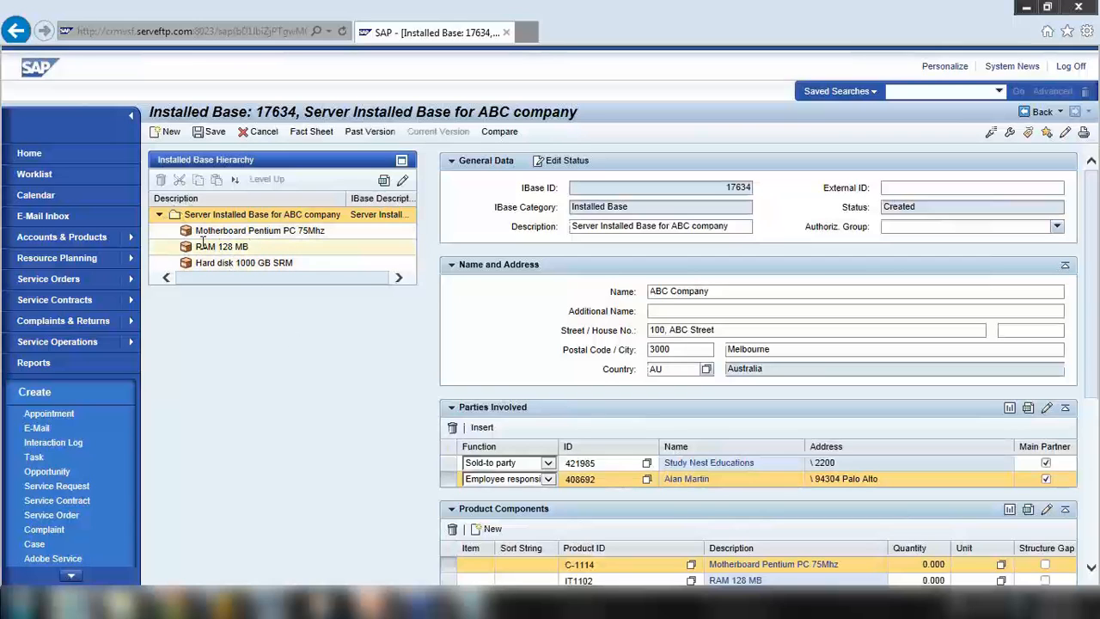
{"action": "scroll", "coordinate": [361, 315], "scroll_direction": "down", "scroll_amount": 3}
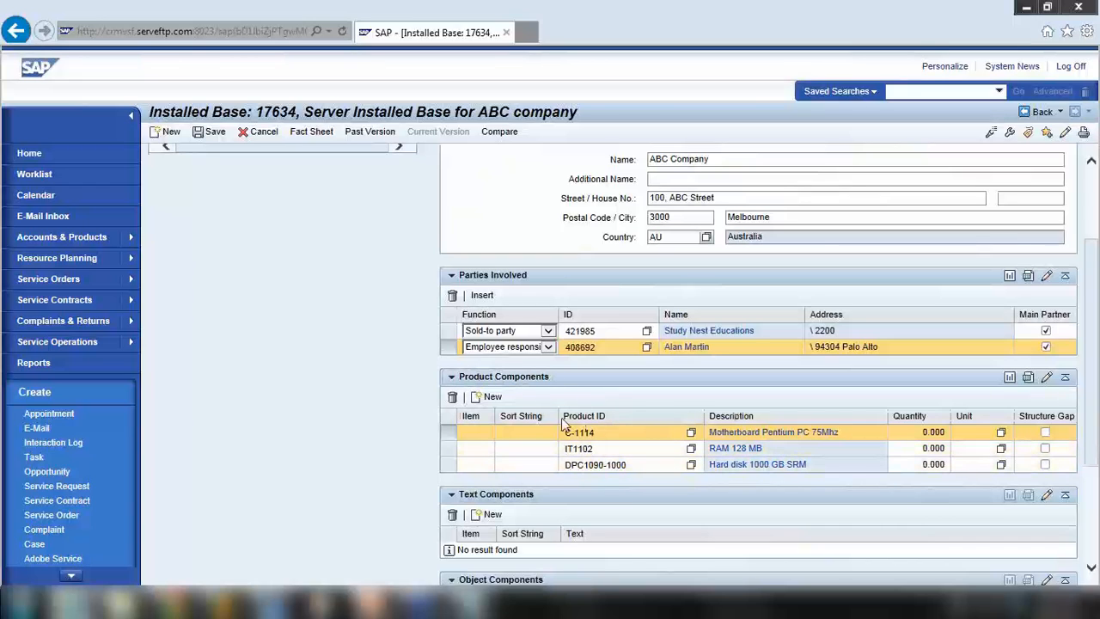
{"action": "scroll", "coordinate": [564, 427], "scroll_direction": "up", "scroll_amount": 3}
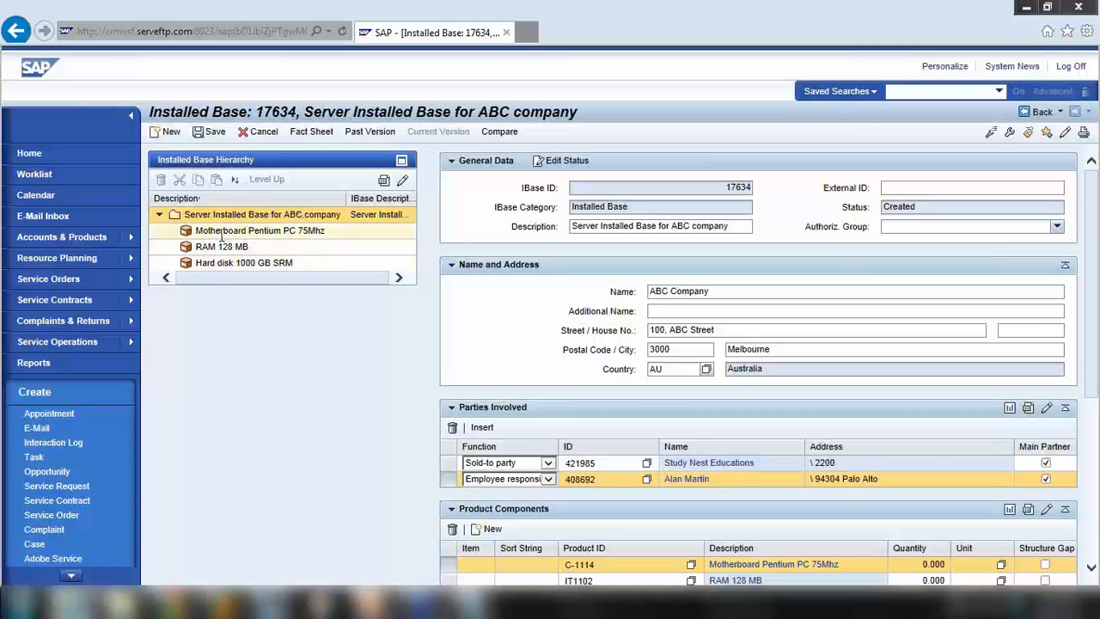
{"action": "scroll", "coordinate": [233, 271], "scroll_direction": "down", "scroll_amount": 1}
{"action": "scroll", "coordinate": [233, 271], "scroll_direction": "down", "scroll_amount": 5}
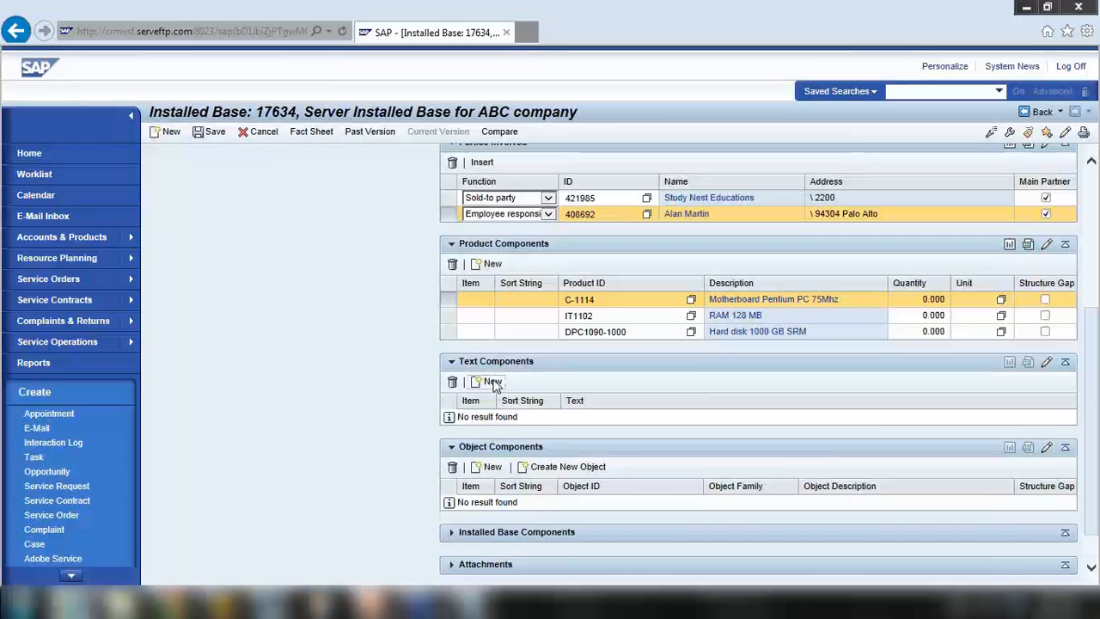
Add a text component reading 'Test text dsjgrknhbkn jkr hkn rehktjmljni' and save the installed base
{"action": "left_click", "coordinate": [494, 383]}
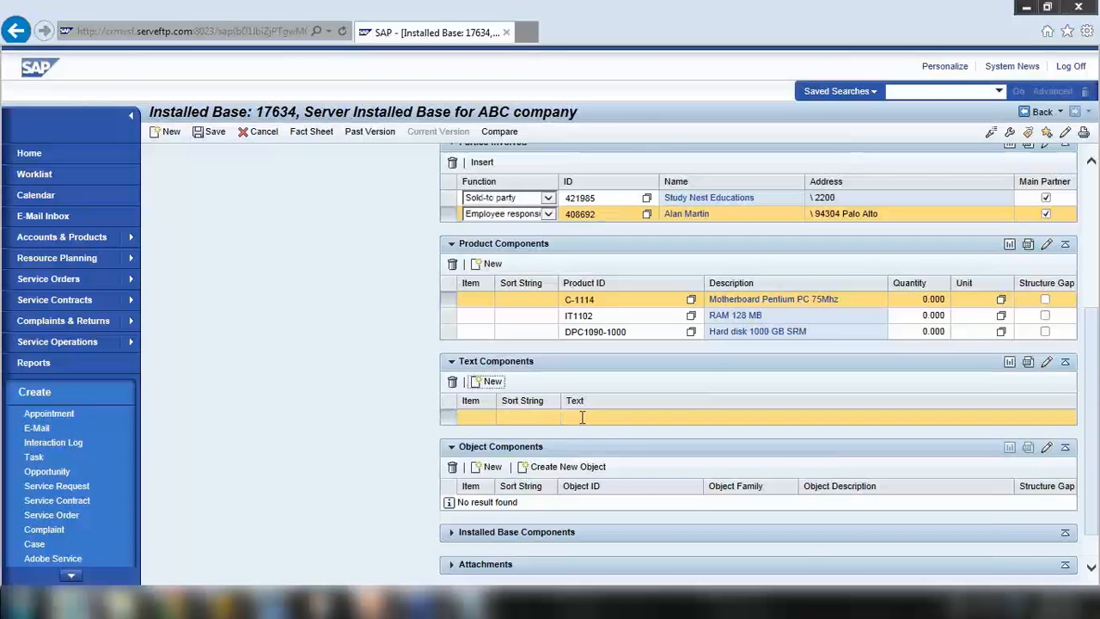
{"action": "left_click", "coordinate": [617, 420]}
{"action": "type", "text": "Te"}
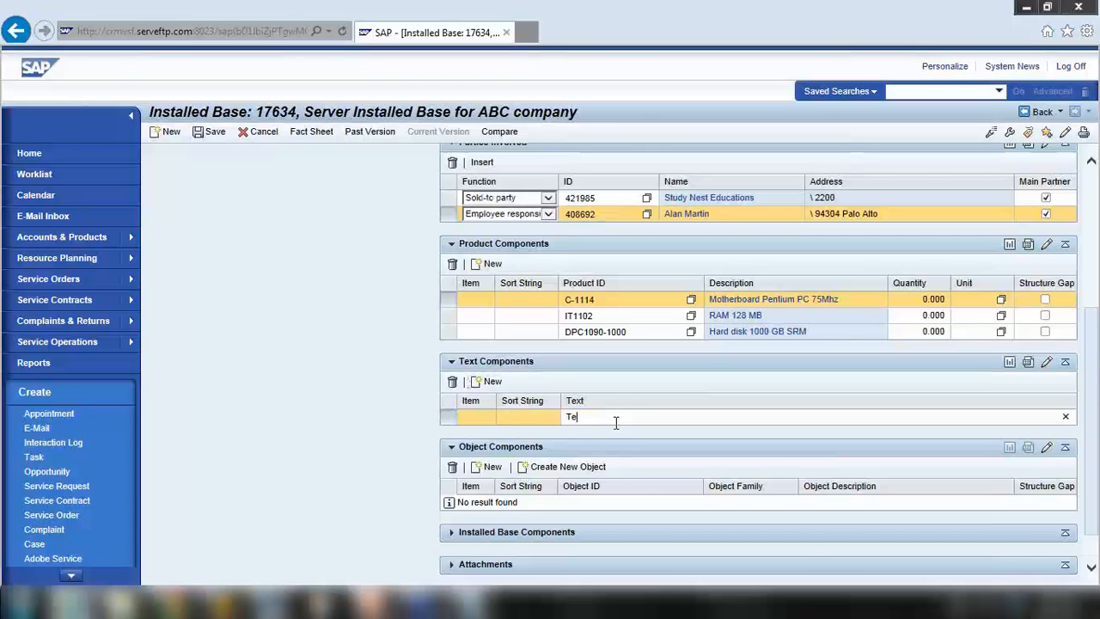
{"action": "type", "text": "st te"}
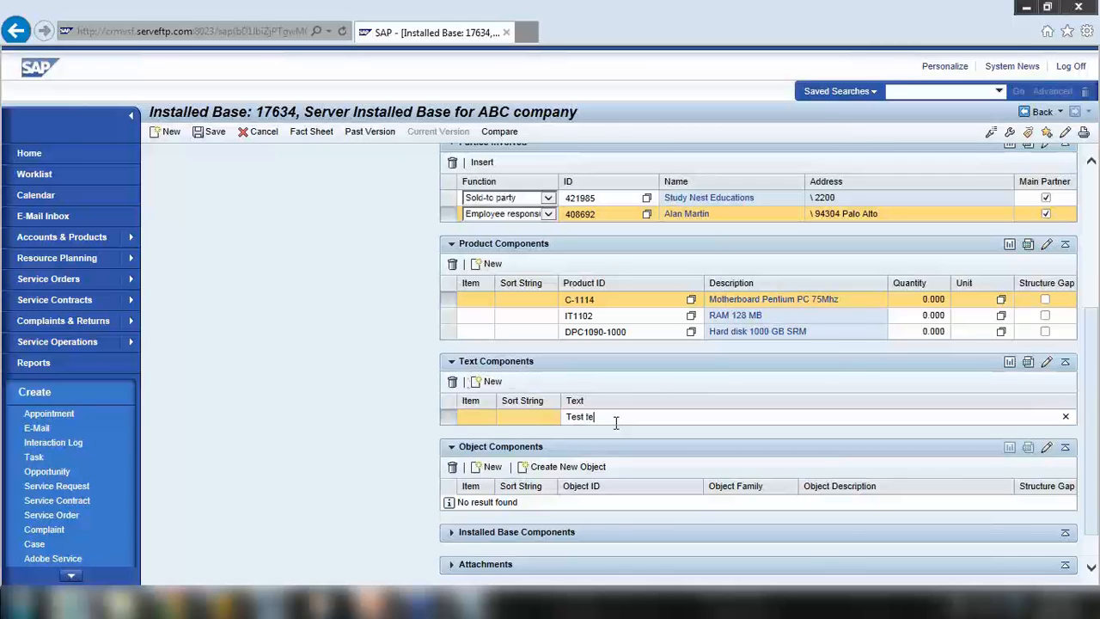
{"action": "type", "text": "xt dsjgrknhbkn jkr hkn rehktjmljni"}
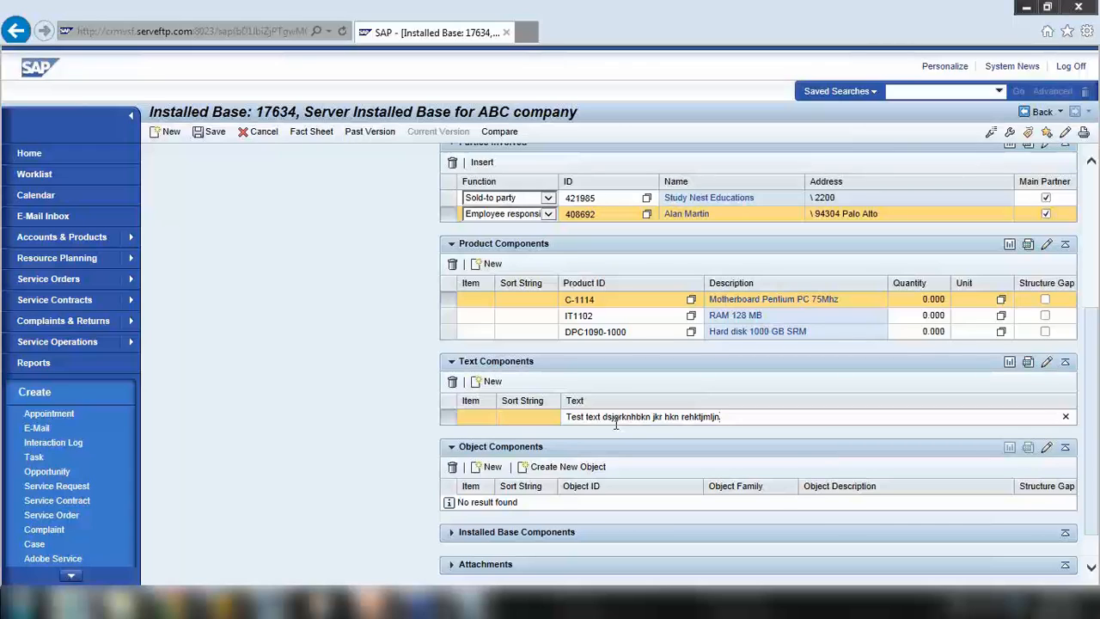
{"action": "scroll", "coordinate": [252, 241], "scroll_direction": "up", "scroll_amount": 1}
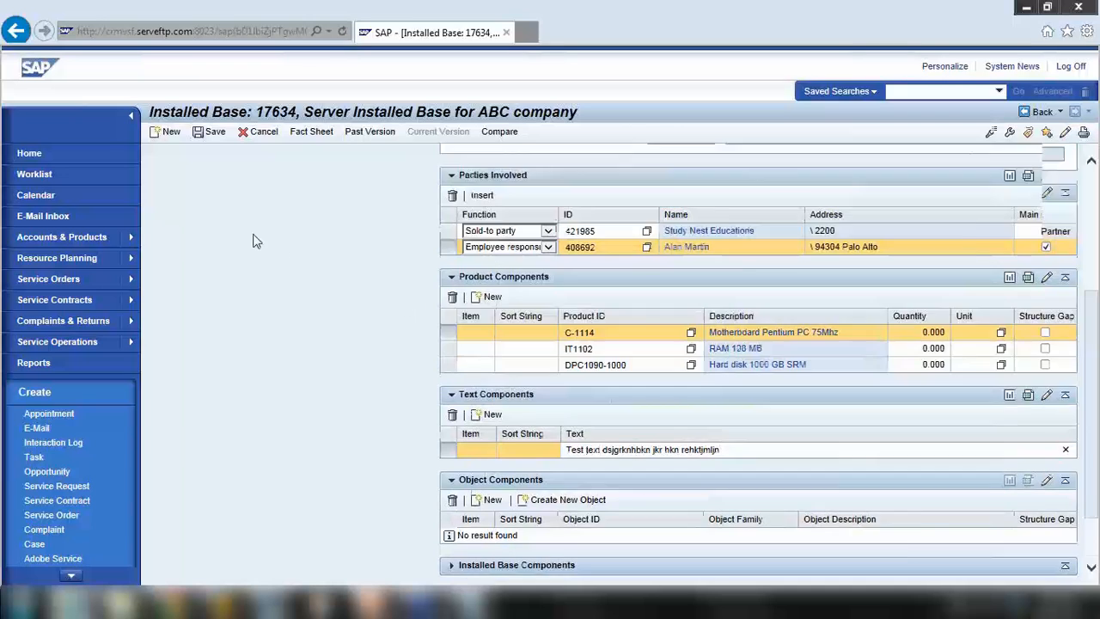
{"action": "scroll", "coordinate": [252, 241], "scroll_direction": "up", "scroll_amount": 5}
{"action": "left_click", "coordinate": [211, 131]}
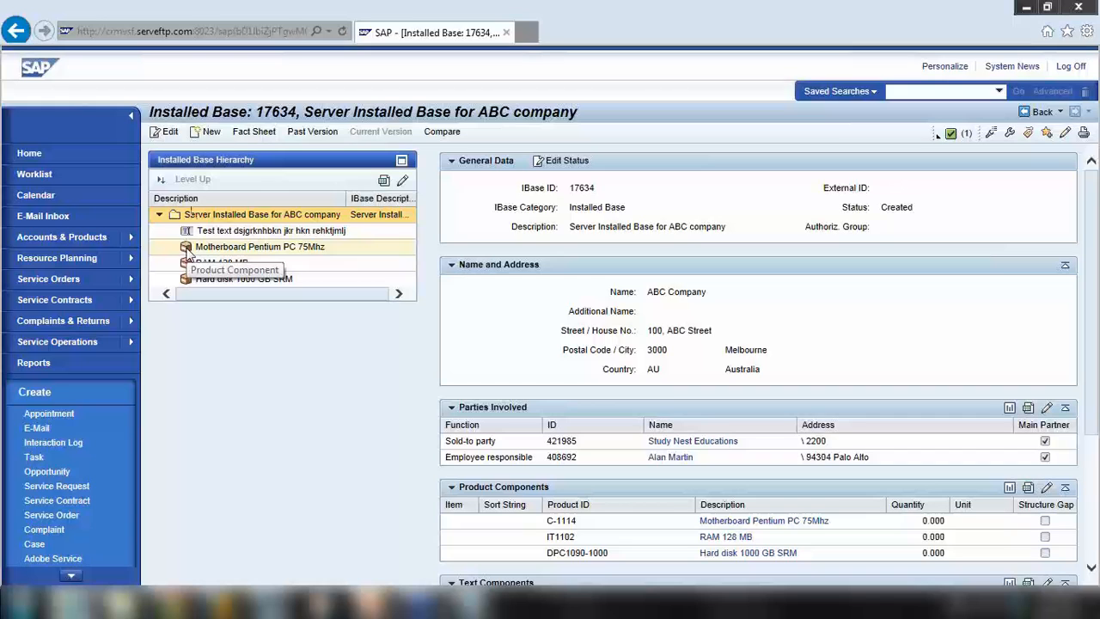
Put installed base 17634 into edit mode and select the C-1114 product component row
{"action": "scroll", "coordinate": [188, 255], "scroll_direction": "down", "scroll_amount": 4}
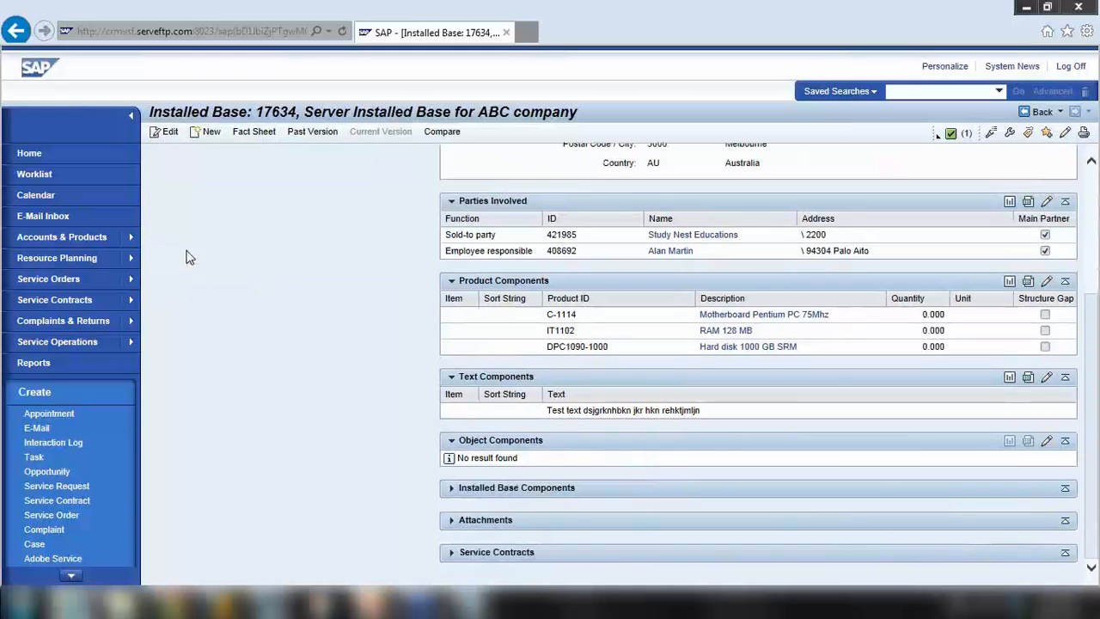
{"action": "scroll", "coordinate": [479, 465], "scroll_direction": "up", "scroll_amount": 1}
{"action": "scroll", "coordinate": [493, 456], "scroll_direction": "down", "scroll_amount": 1}
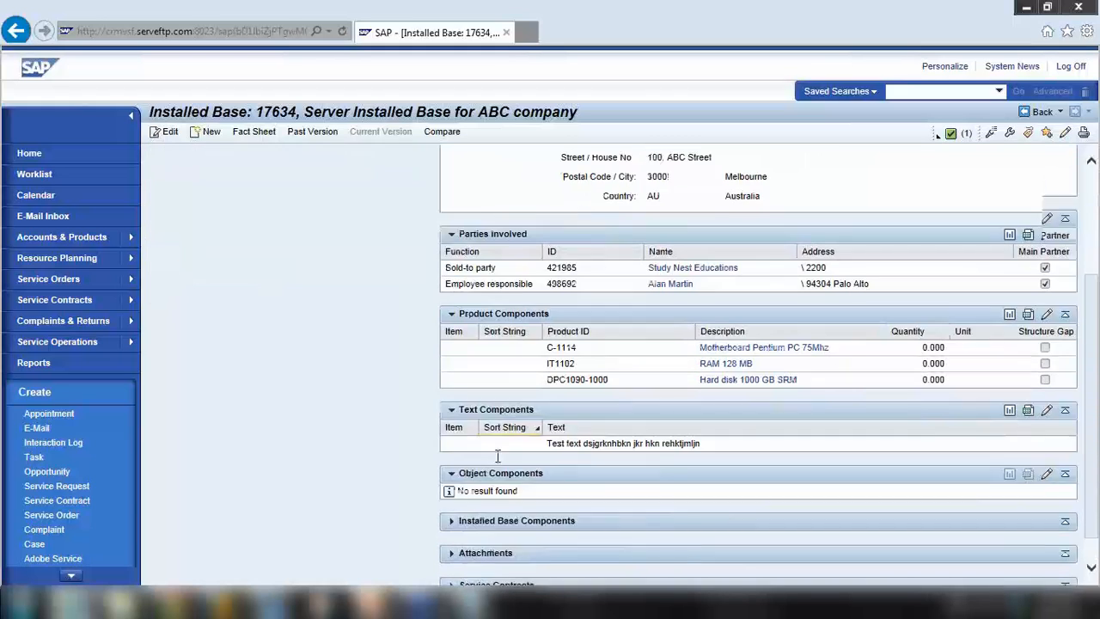
{"action": "scroll", "coordinate": [411, 348], "scroll_direction": "up", "scroll_amount": 4}
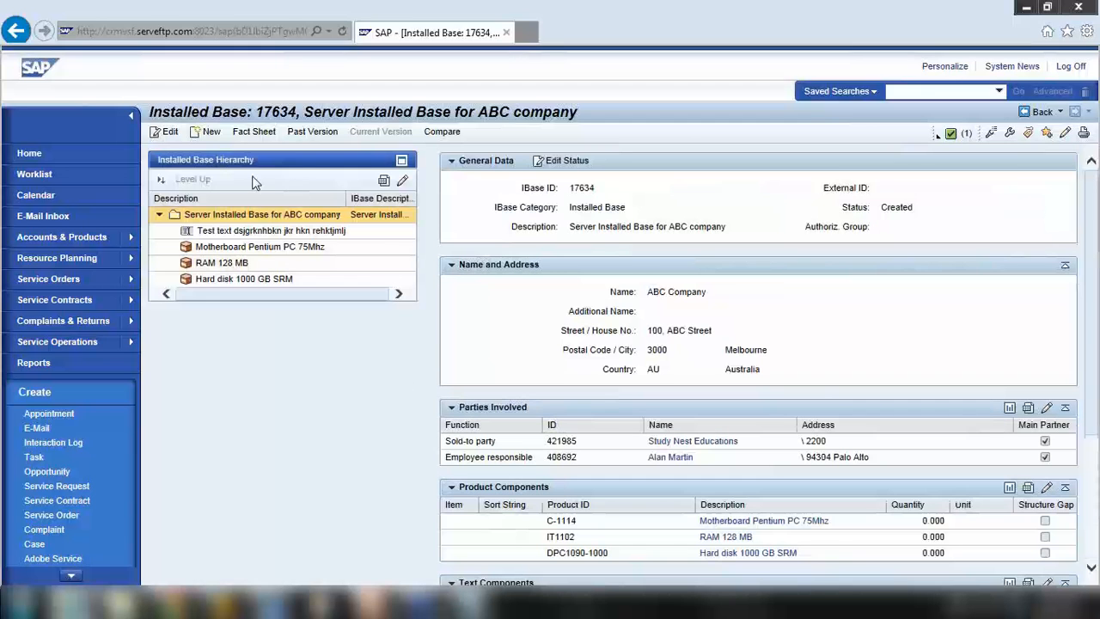
{"action": "left_click", "coordinate": [163, 136]}
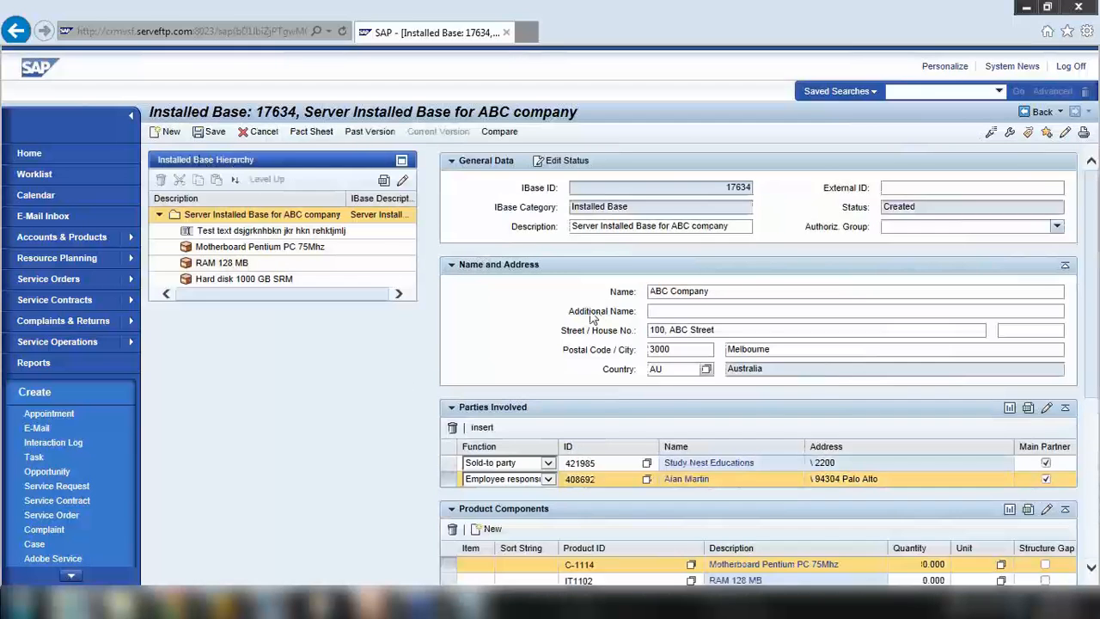
{"action": "scroll", "coordinate": [591, 318], "scroll_direction": "down", "scroll_amount": 4}
{"action": "scroll", "coordinate": [591, 317], "scroll_direction": "down", "scroll_amount": 2}
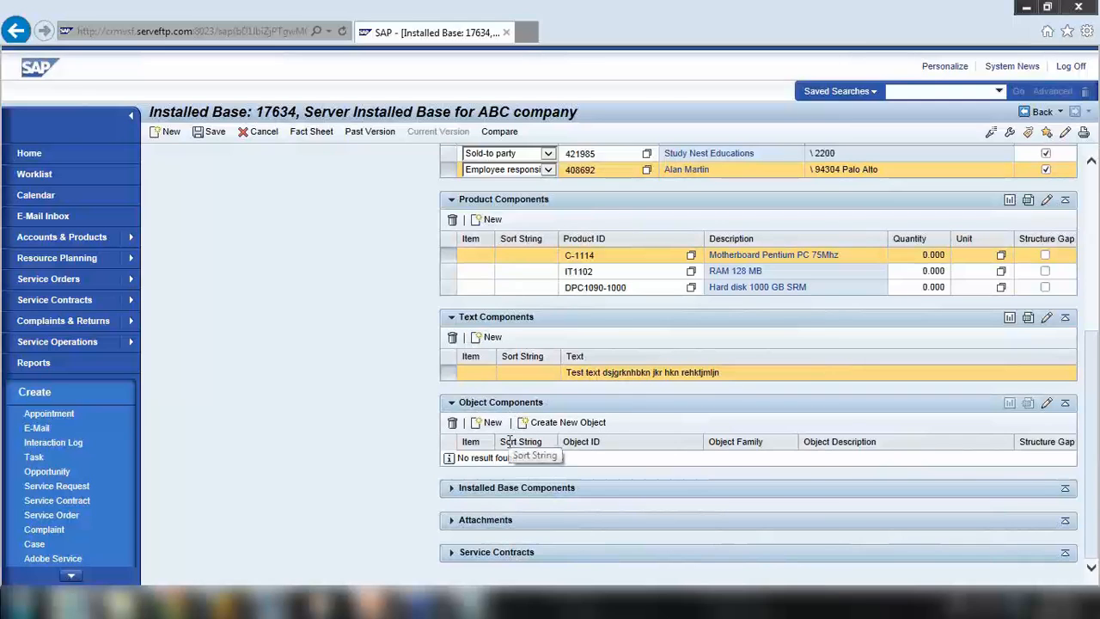
{"action": "left_click", "coordinate": [558, 256]}
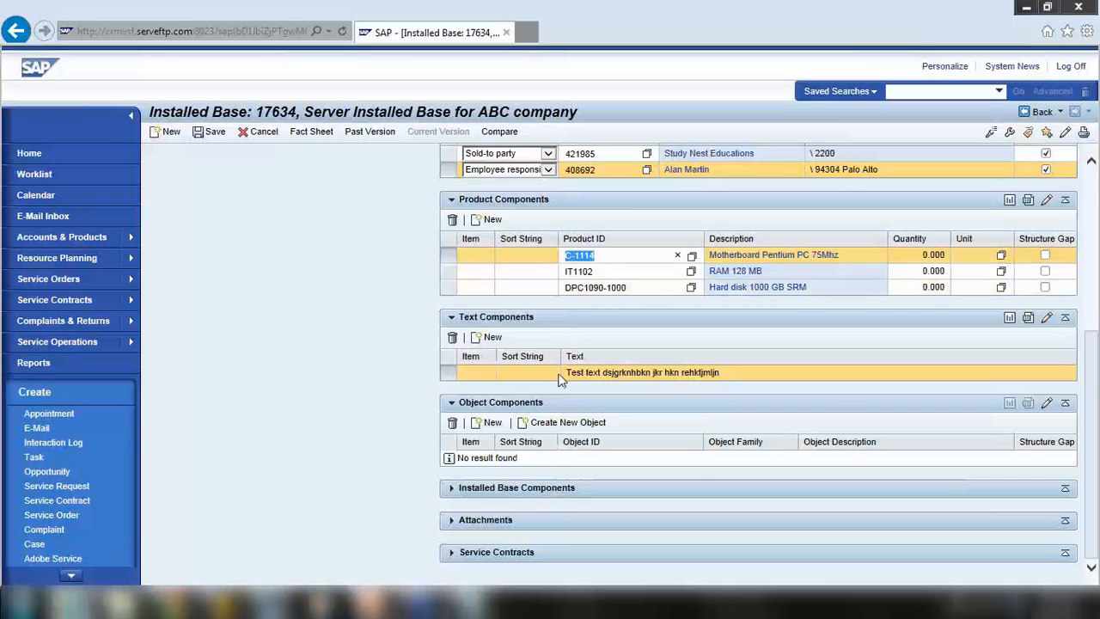
Add an object component row and try the software licence object, dismissing the object family 0403 error
{"action": "left_click", "coordinate": [487, 423]}
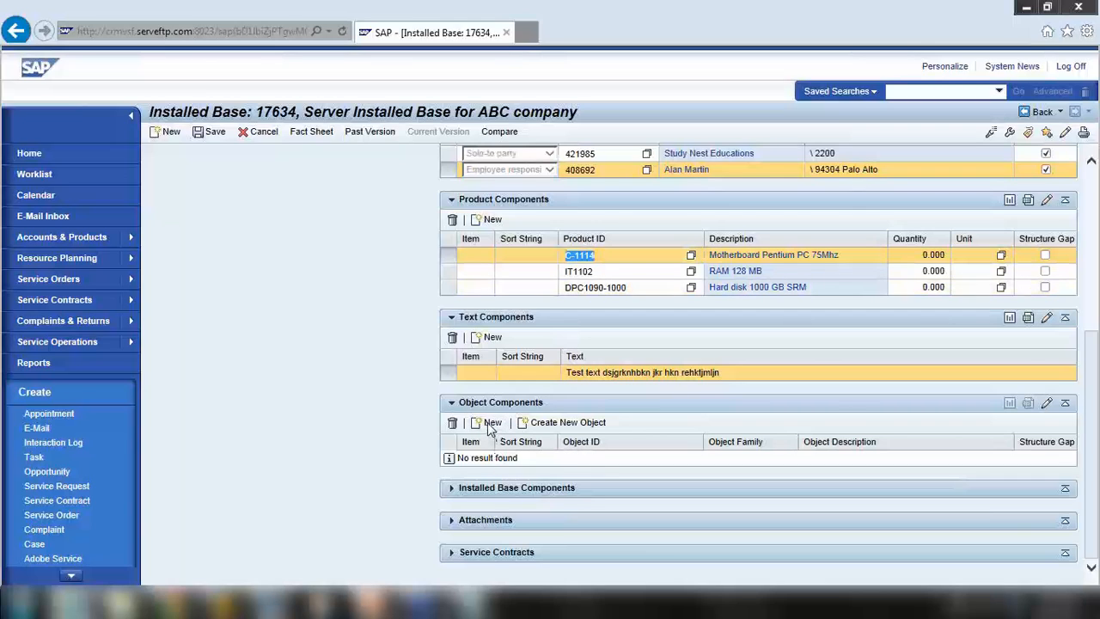
{"action": "left_click", "coordinate": [636, 458]}
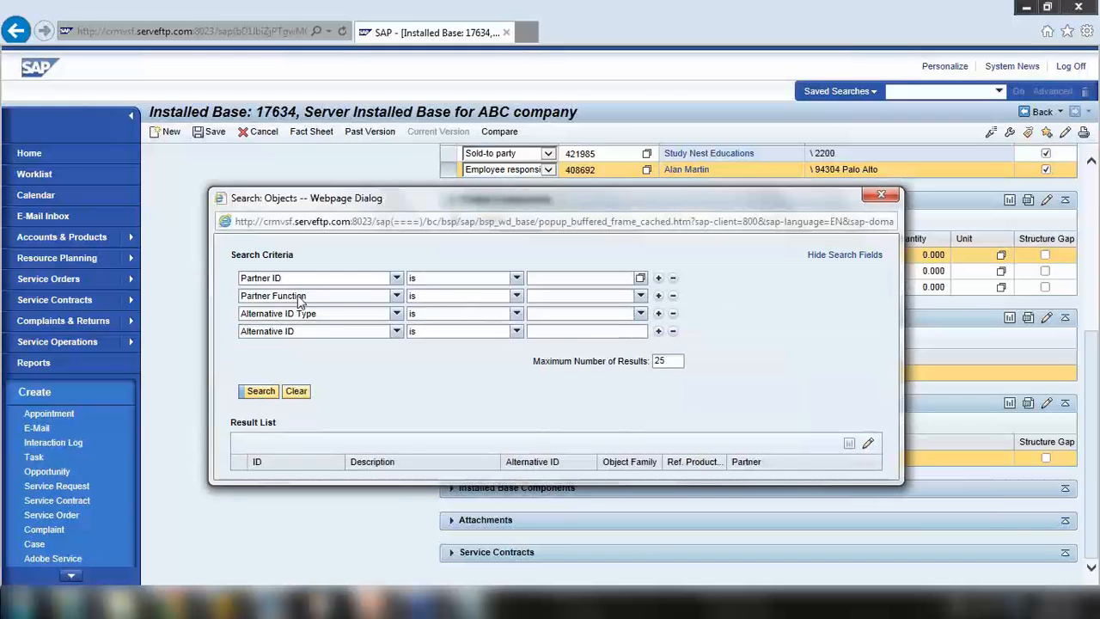
{"action": "left_click", "coordinate": [261, 391]}
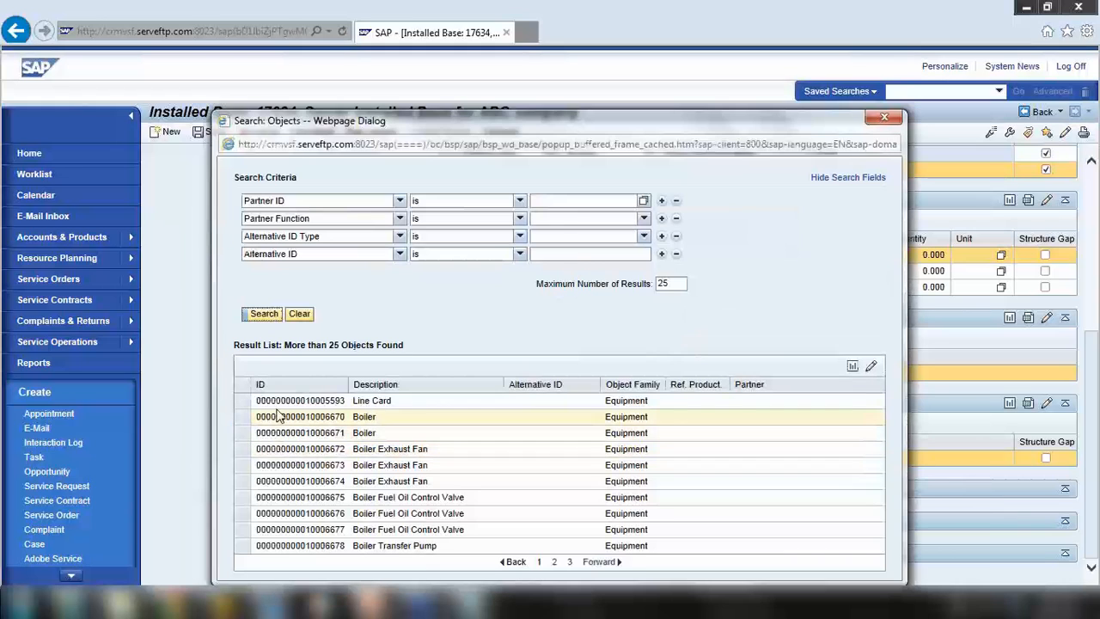
{"action": "left_click", "coordinate": [600, 563]}
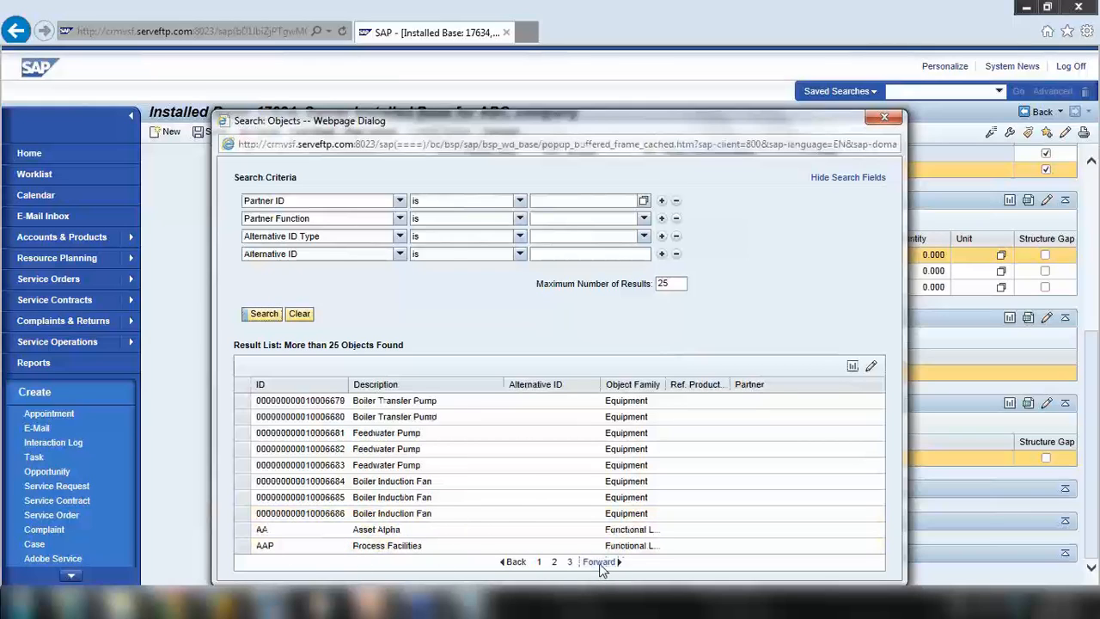
{"action": "left_click", "coordinate": [600, 563]}
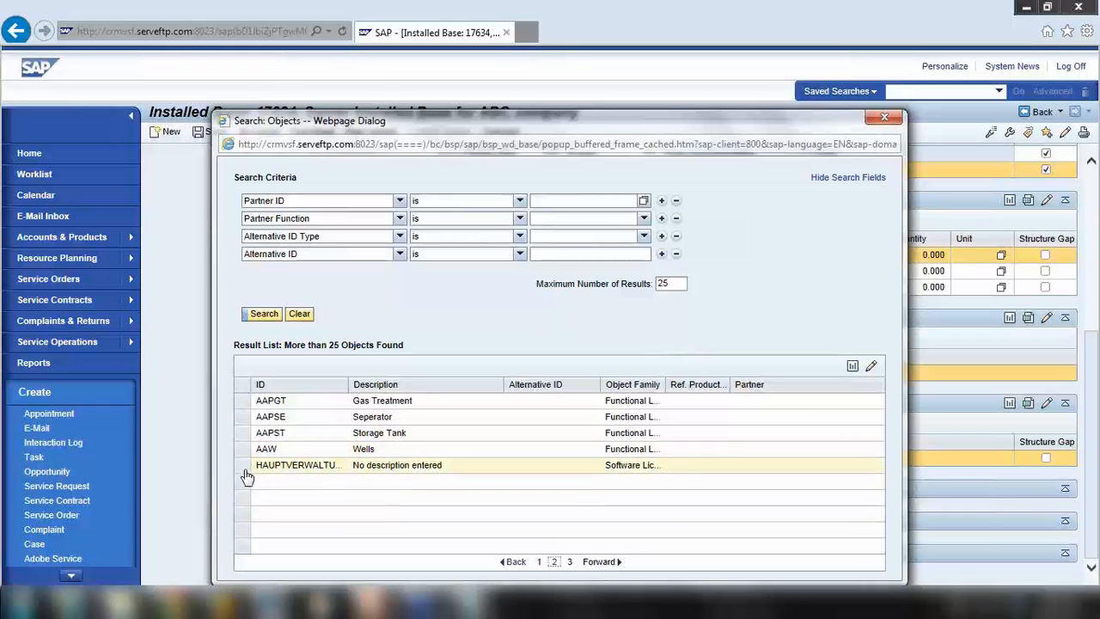
{"action": "left_click", "coordinate": [241, 435]}
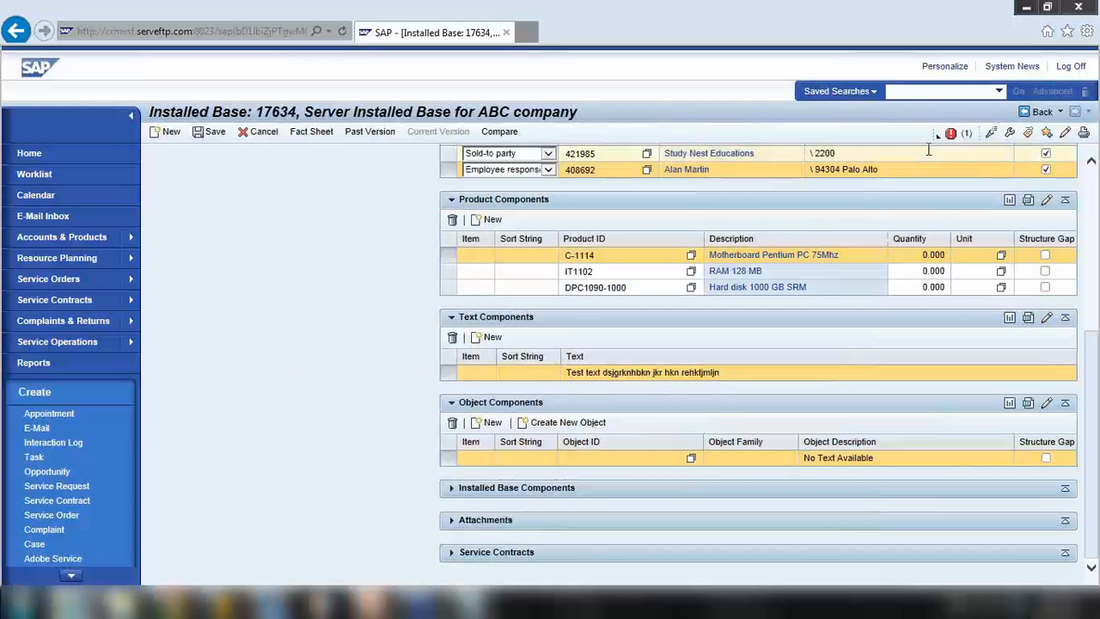
{"action": "left_click", "coordinate": [951, 133]}
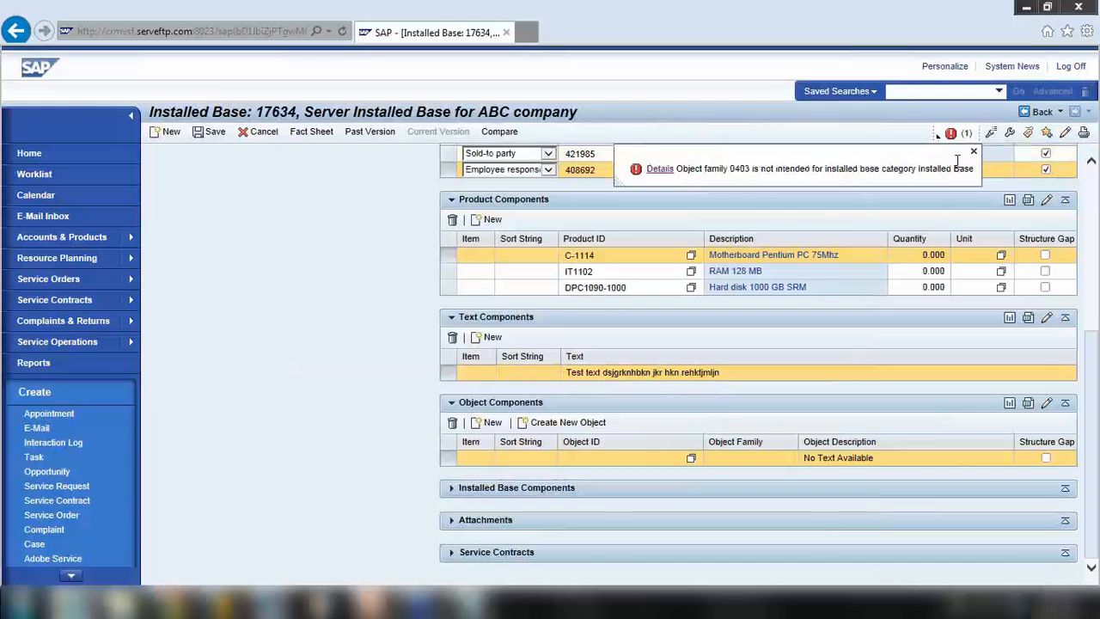
{"action": "left_click", "coordinate": [974, 153]}
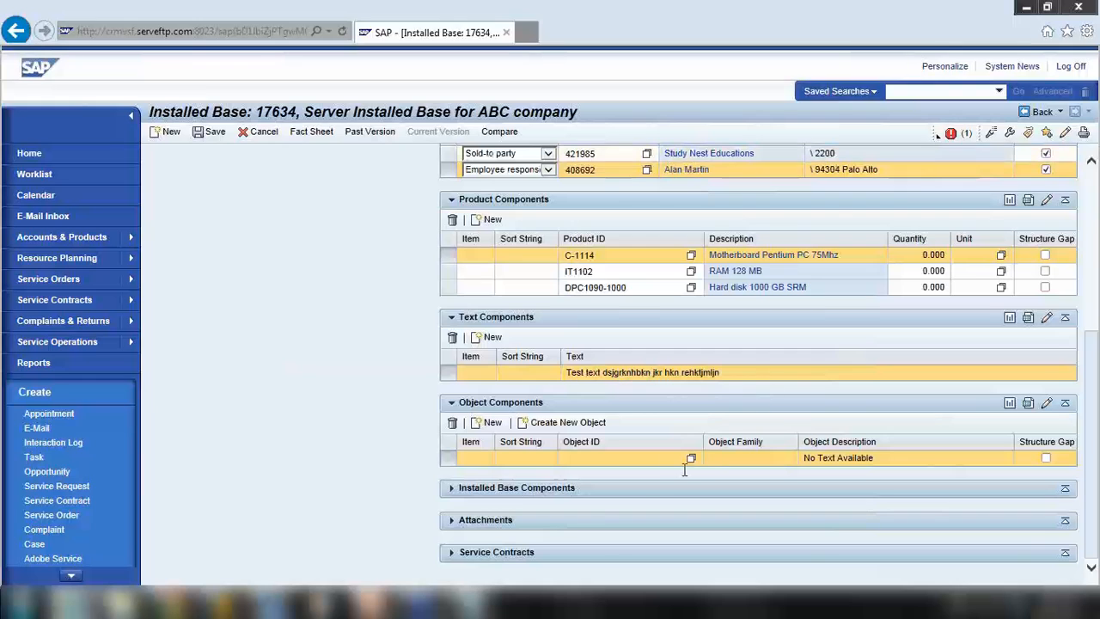
Assign the Line Card equipment object instead, confirming its transfer from IBase 17521
{"action": "left_click", "coordinate": [692, 460]}
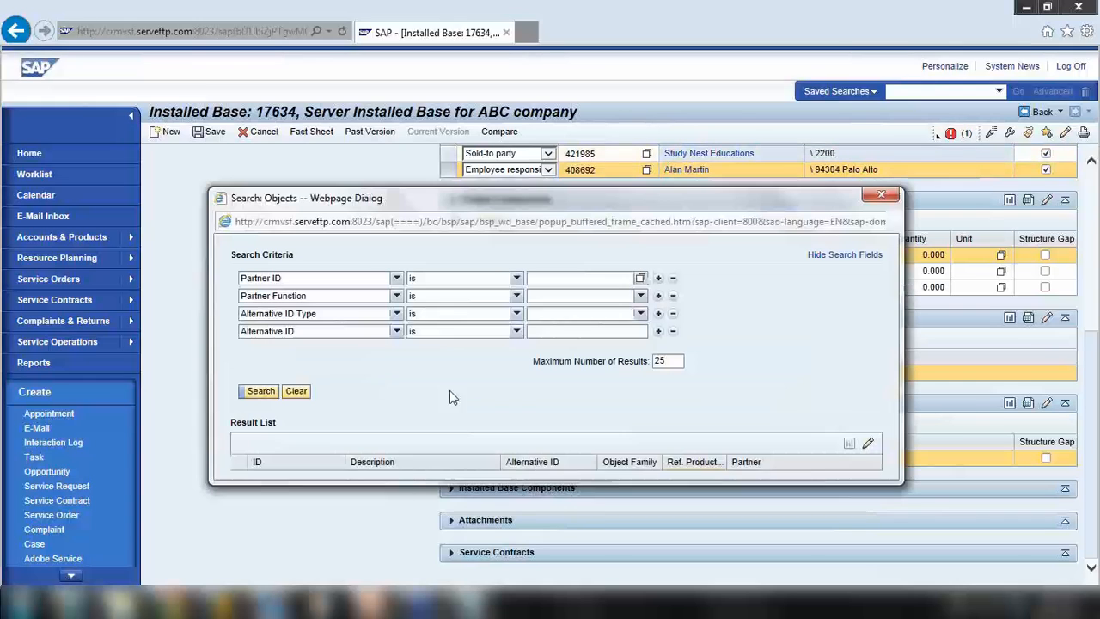
{"action": "left_click", "coordinate": [261, 391]}
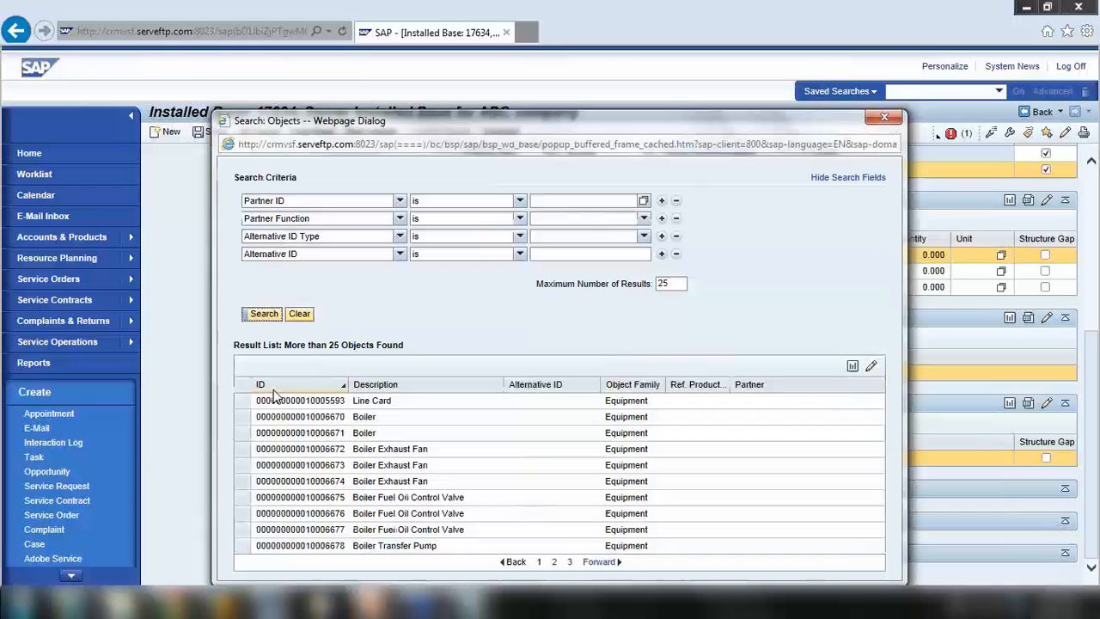
{"action": "left_click", "coordinate": [251, 414]}
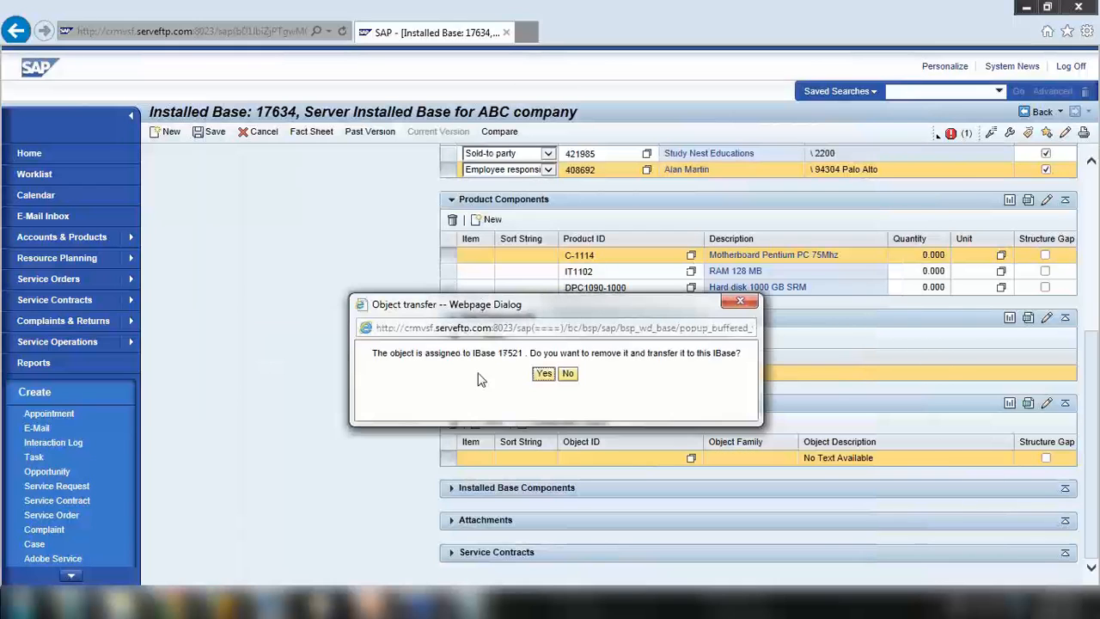
{"action": "left_click", "coordinate": [537, 375]}
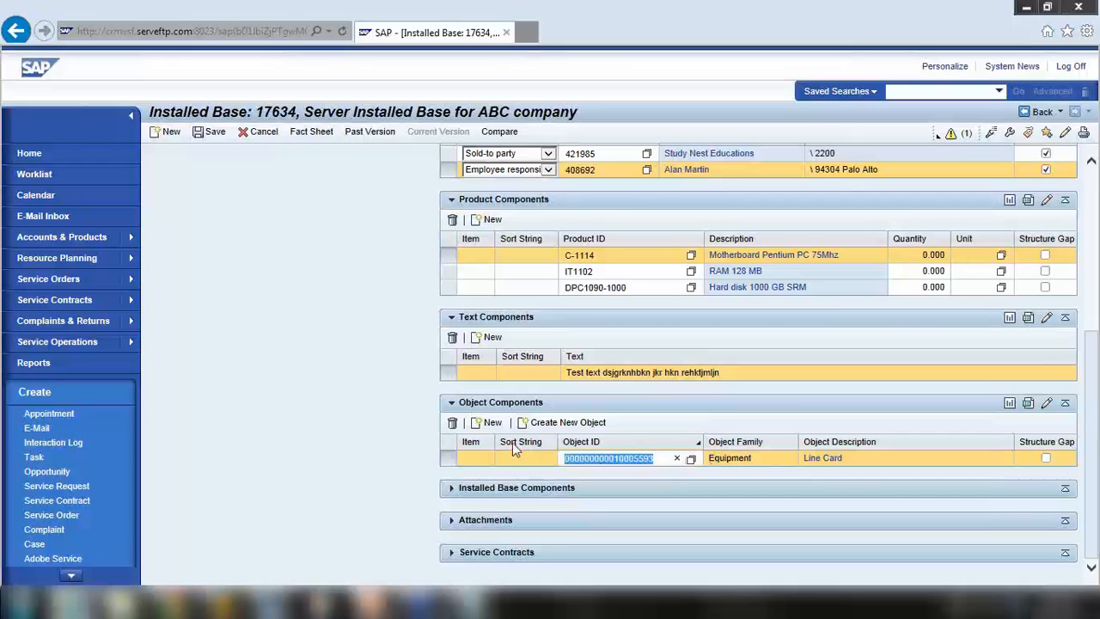
Select the IT1102 component row and expand the still-empty Installed Base Components block
{"action": "left_click", "coordinate": [578, 271]}
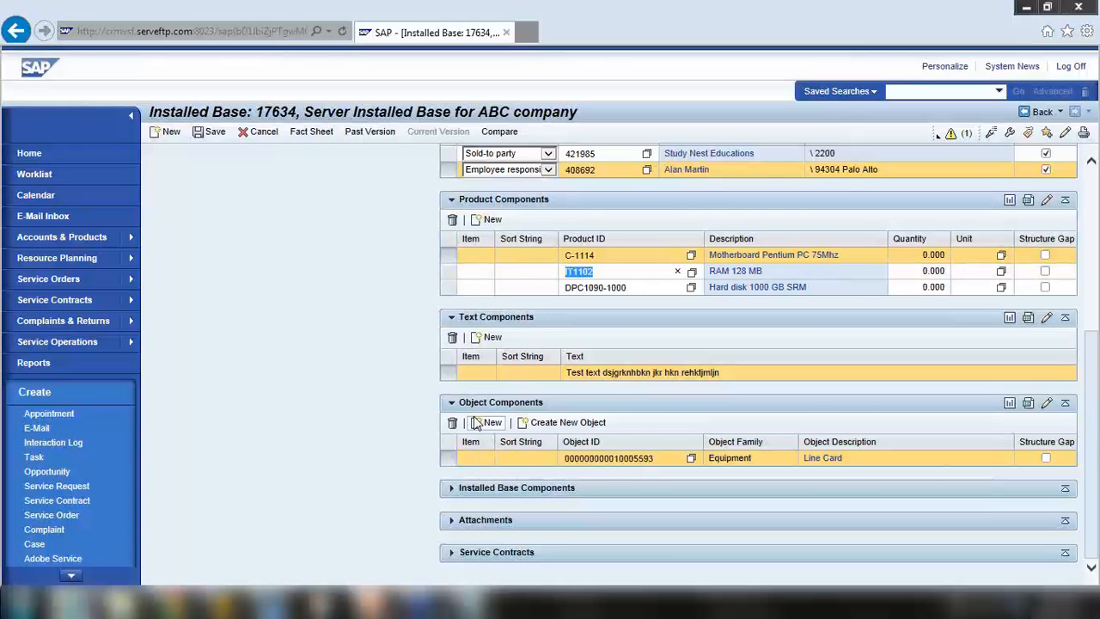
{"action": "left_click", "coordinate": [451, 488]}
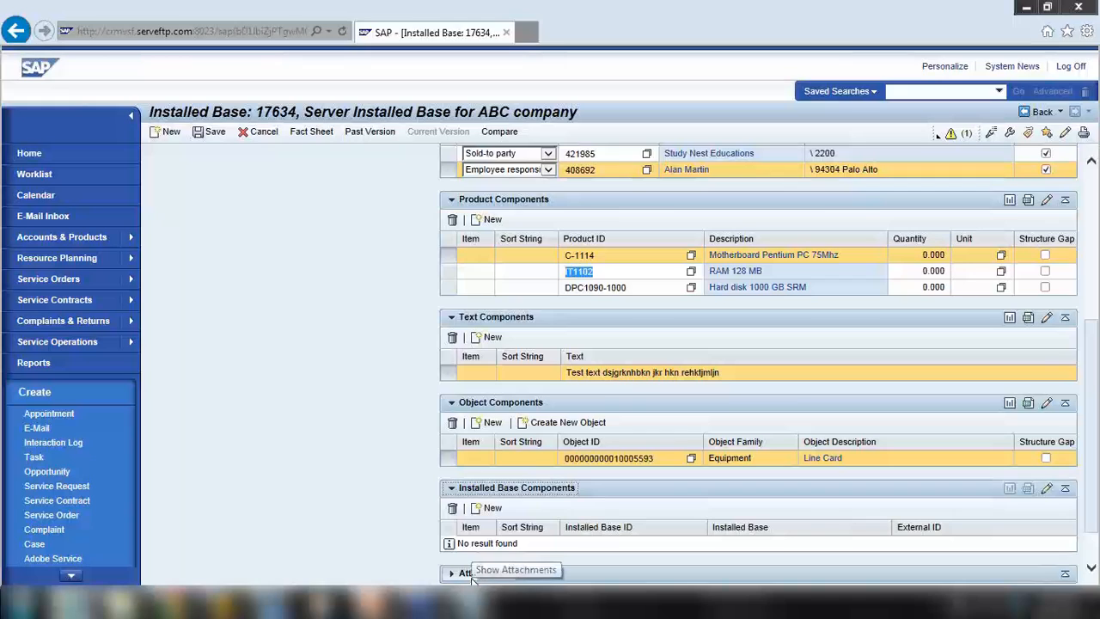
In Notepad, replace the 'Assignment blocks' line with '==> Installed base component' under Installed Base
{"action": "key", "text": "alt+Tab"}
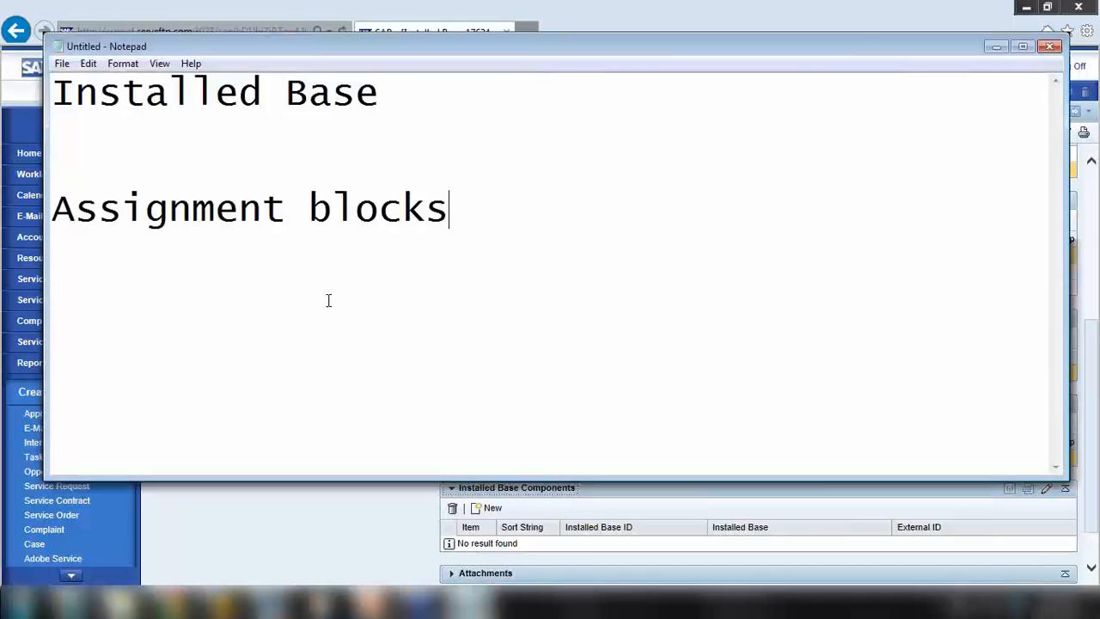
{"action": "left_click_drag", "start_coordinate": [454, 209], "coordinate": [52, 210]}
{"action": "key", "text": "BackSpace"}
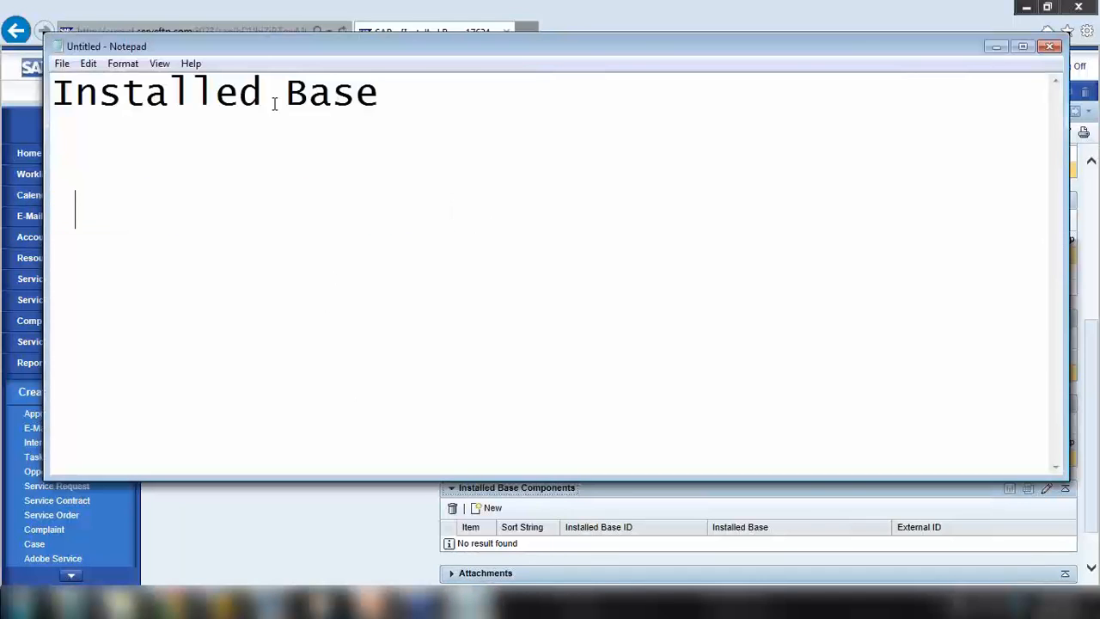
{"action": "left_click", "coordinate": [375, 97]}
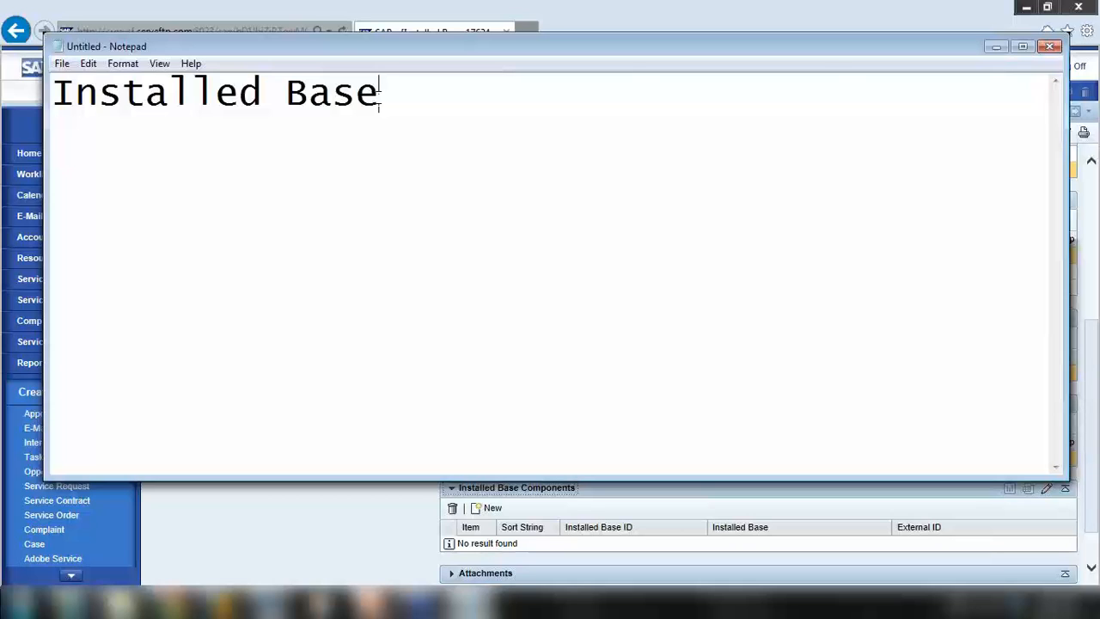
{"action": "type", "text": "==> Install"}
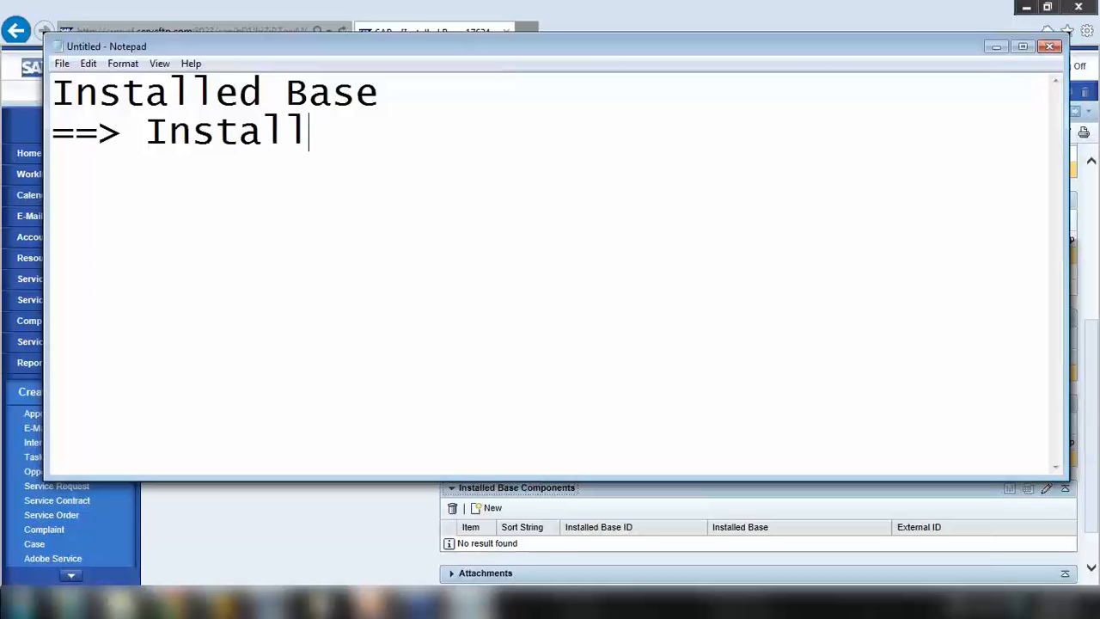
{"action": "type", "text": "ed base"}
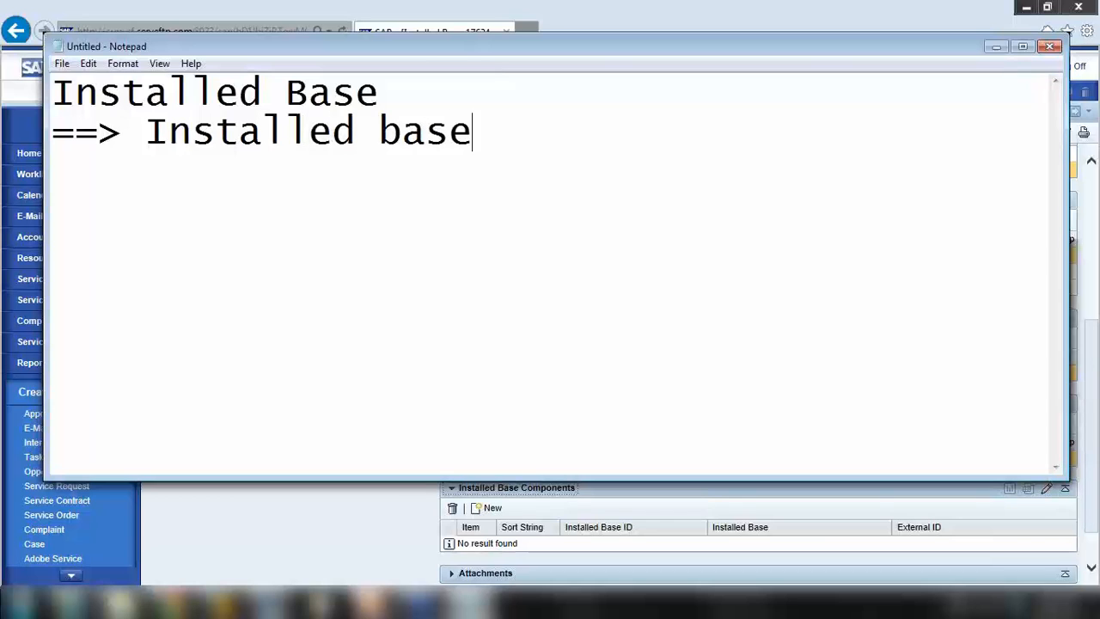
{"action": "type", "text": " c"}
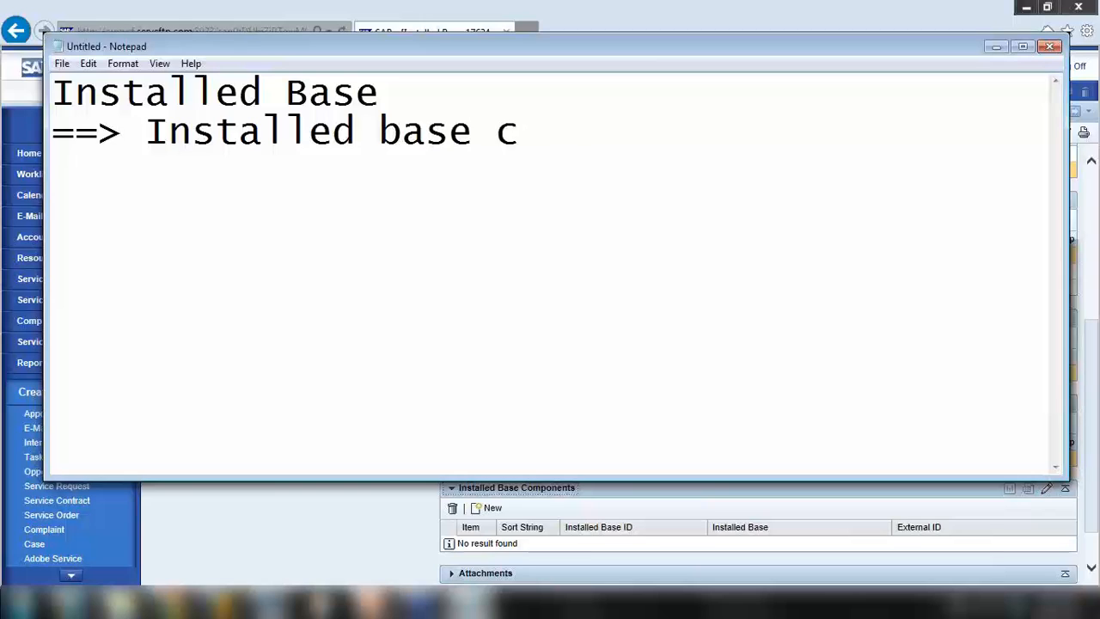
{"action": "type", "text": "omponent"}
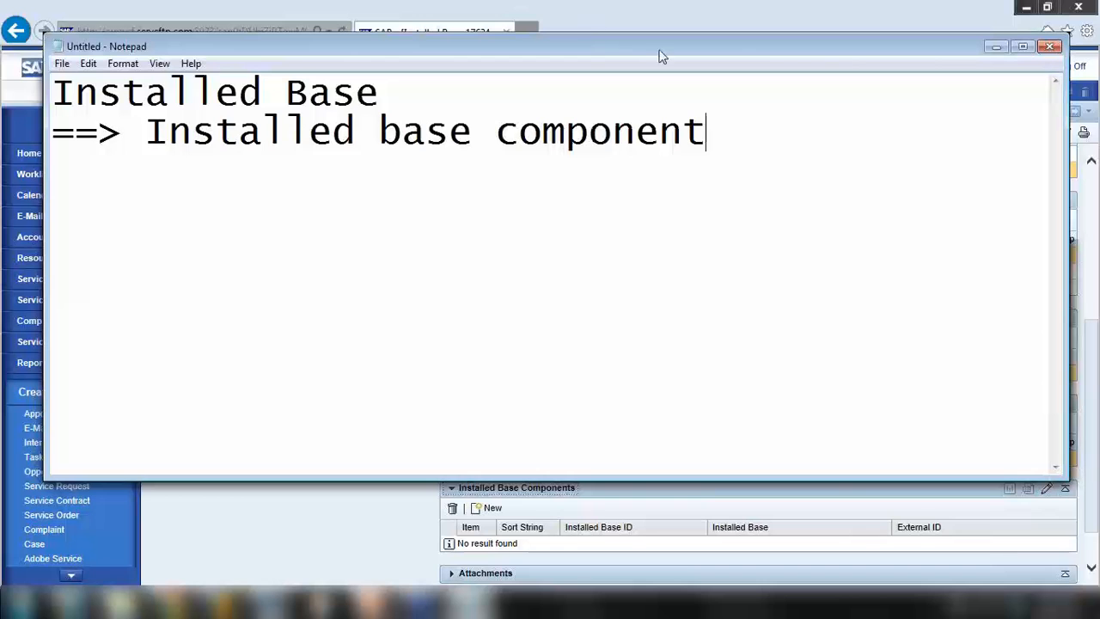
Minimize Notepad and scroll installed base 17634 back to its component assignment blocks
{"action": "left_click", "coordinate": [993, 48]}
{"action": "scroll", "coordinate": [674, 344], "scroll_direction": "down", "scroll_amount": 2}
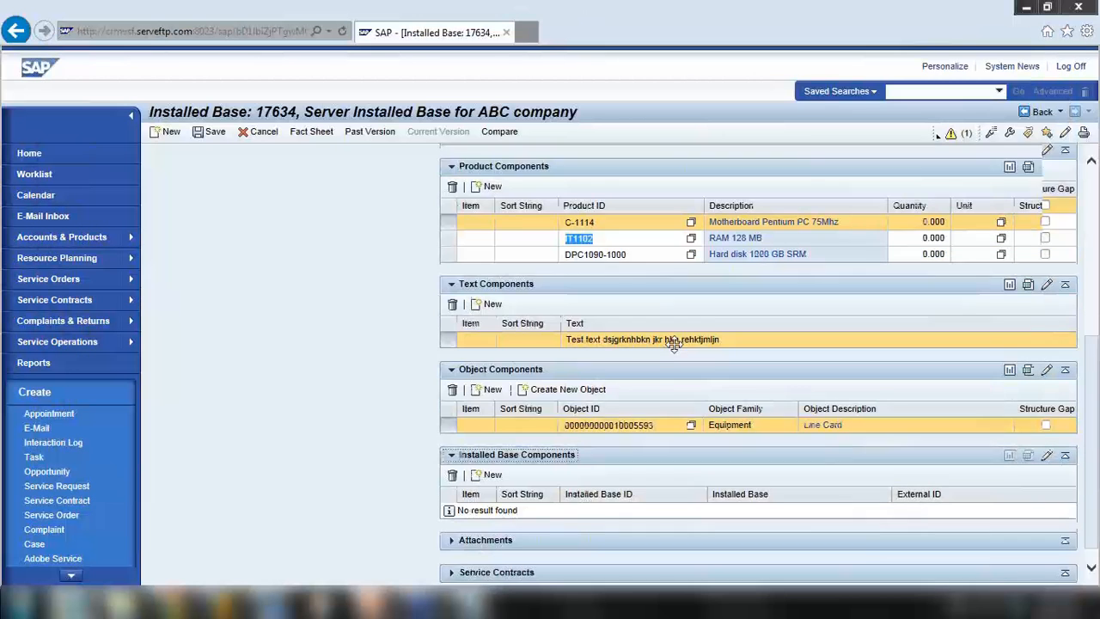
{"action": "scroll", "coordinate": [220, 255], "scroll_direction": "up", "scroll_amount": 5}
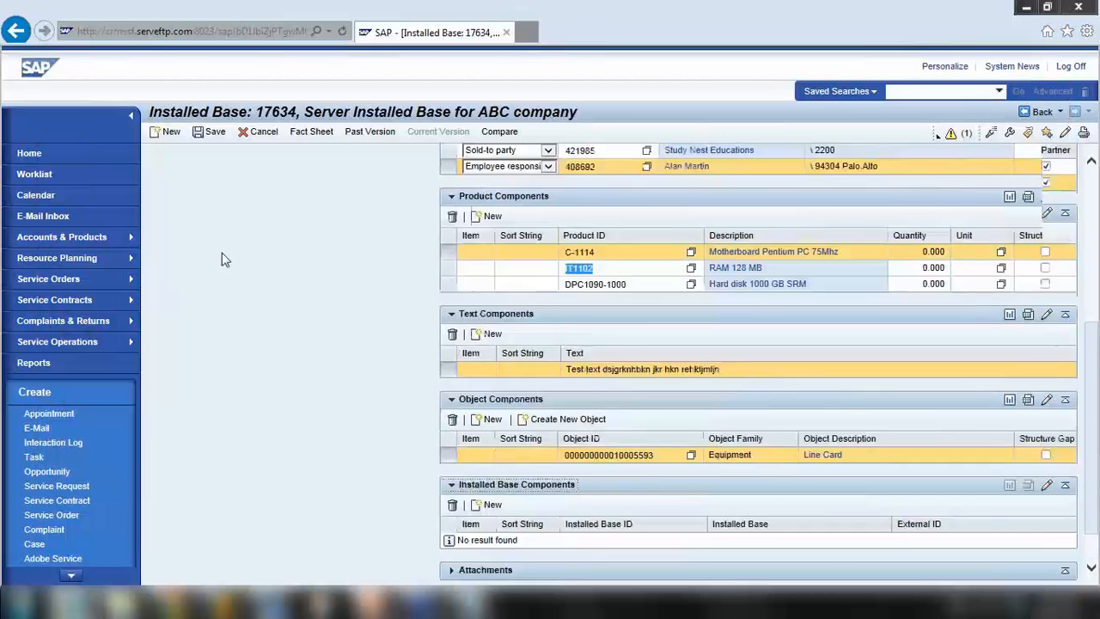
{"action": "scroll", "coordinate": [275, 300], "scroll_direction": "down", "scroll_amount": 5}
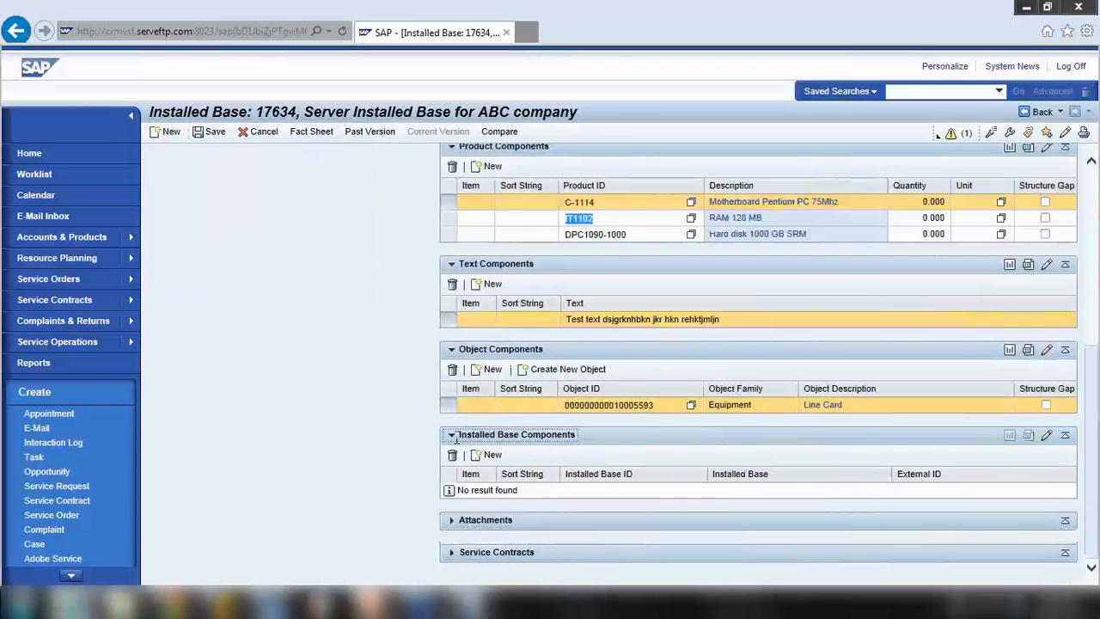
Review the Installed Base and installed base component notes in Notepad, then minimize it
{"action": "left_click", "coordinate": [74, 602]}
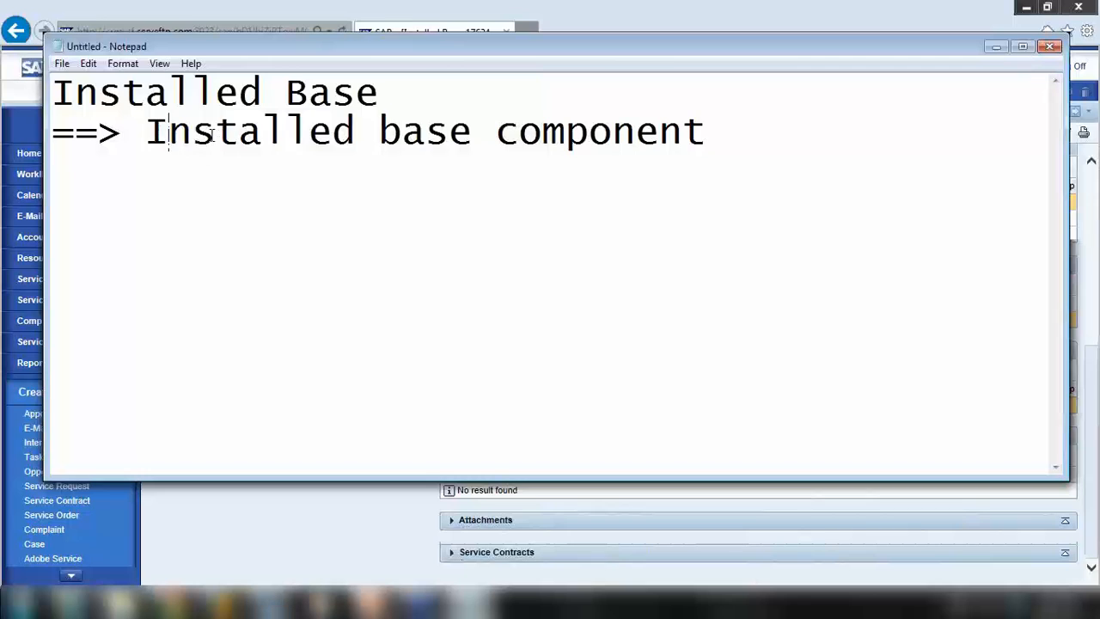
{"action": "left_click_drag", "start_coordinate": [168, 132], "coordinate": [428, 125]}
{"action": "left_click_drag", "start_coordinate": [102, 85], "coordinate": [396, 84]}
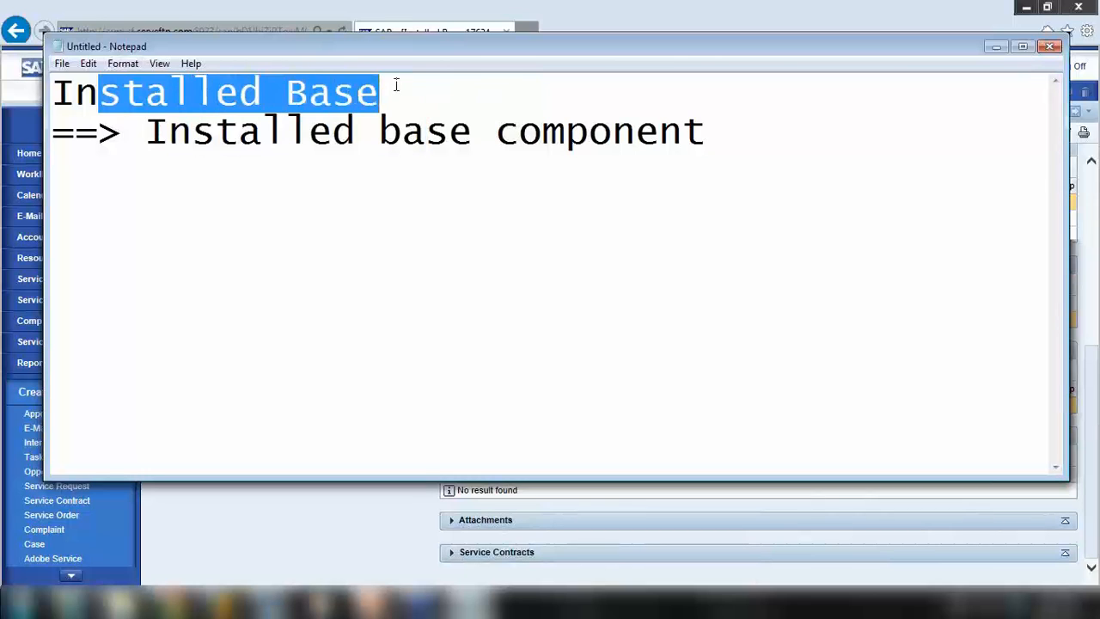
{"action": "left_click", "coordinate": [996, 47]}
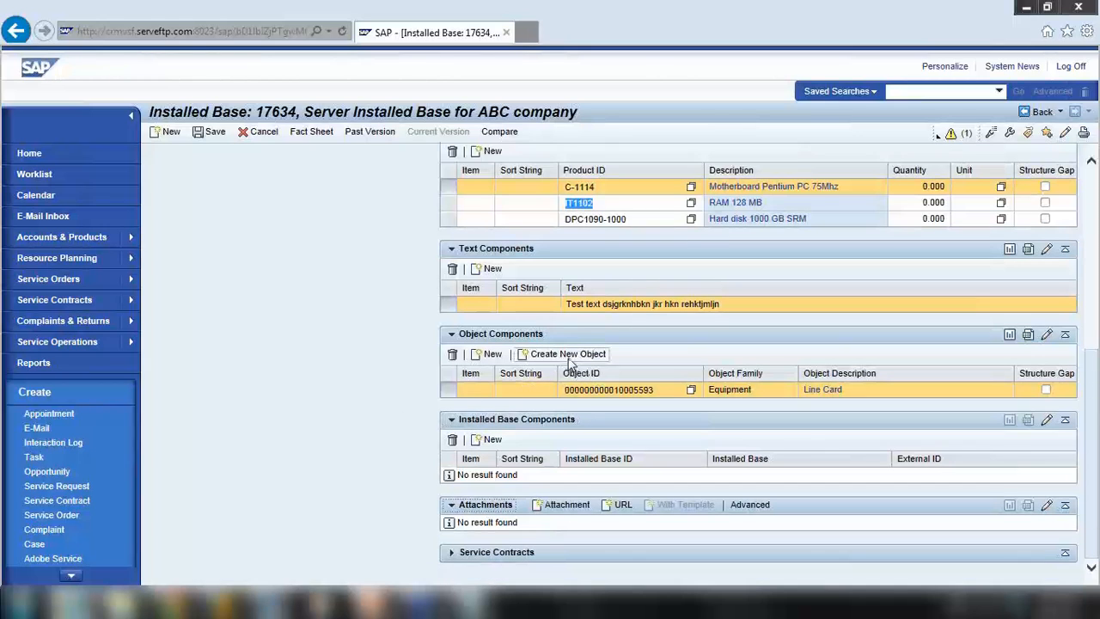
Attach the 'Configuration - Set up GUI & CRM W…' Word document from Dropbox > SAP CRM > CRM Course
{"action": "left_click", "coordinate": [555, 509]}
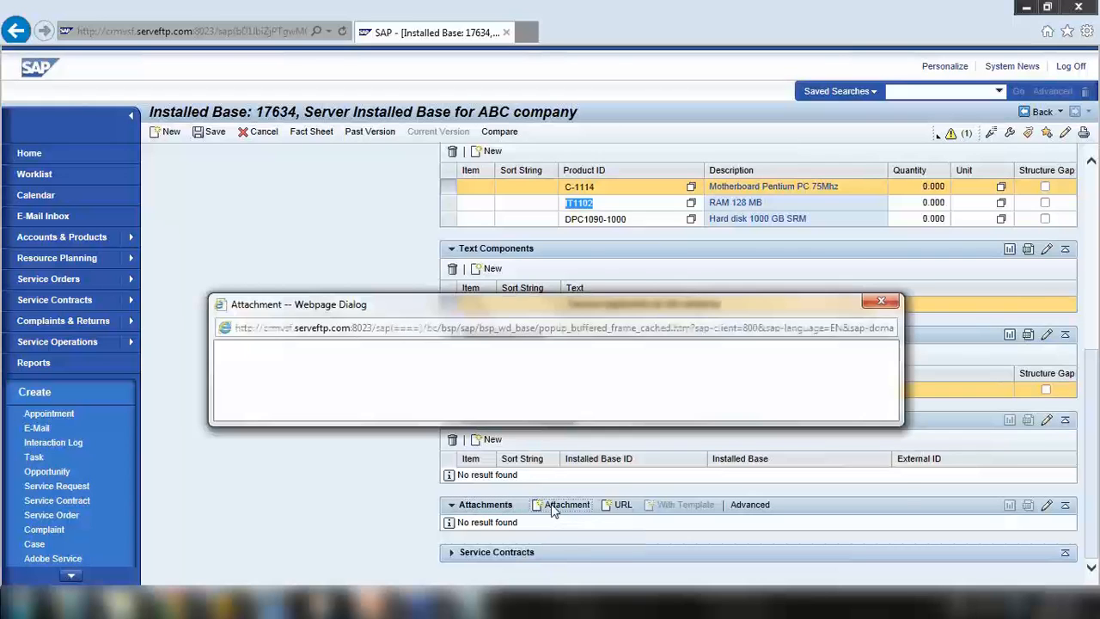
{"action": "left_click", "coordinate": [698, 435]}
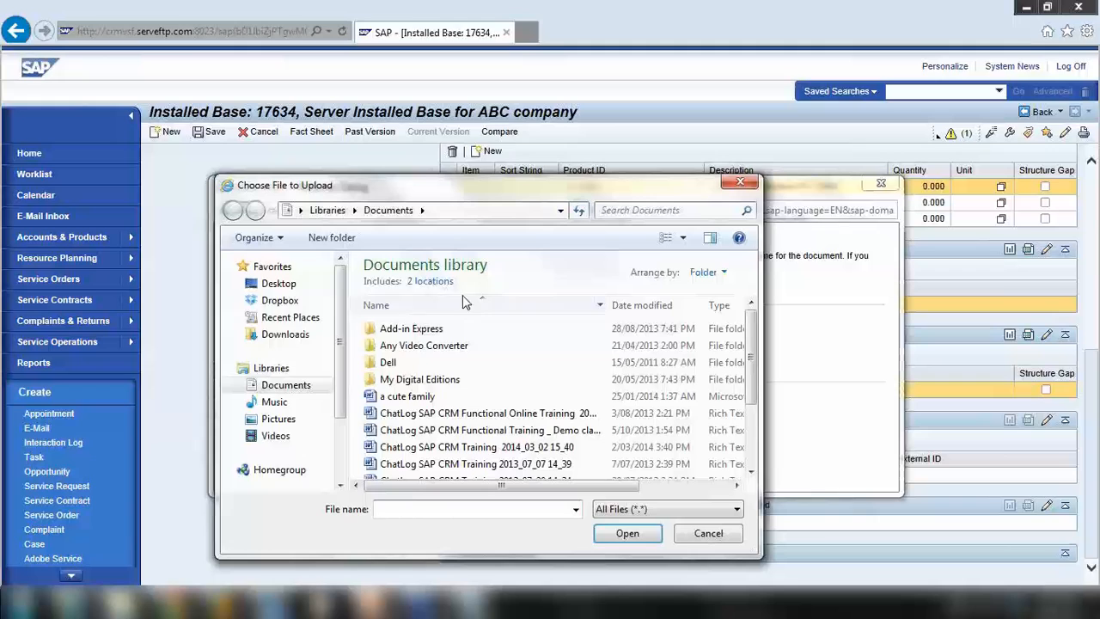
{"action": "left_click", "coordinate": [304, 303]}
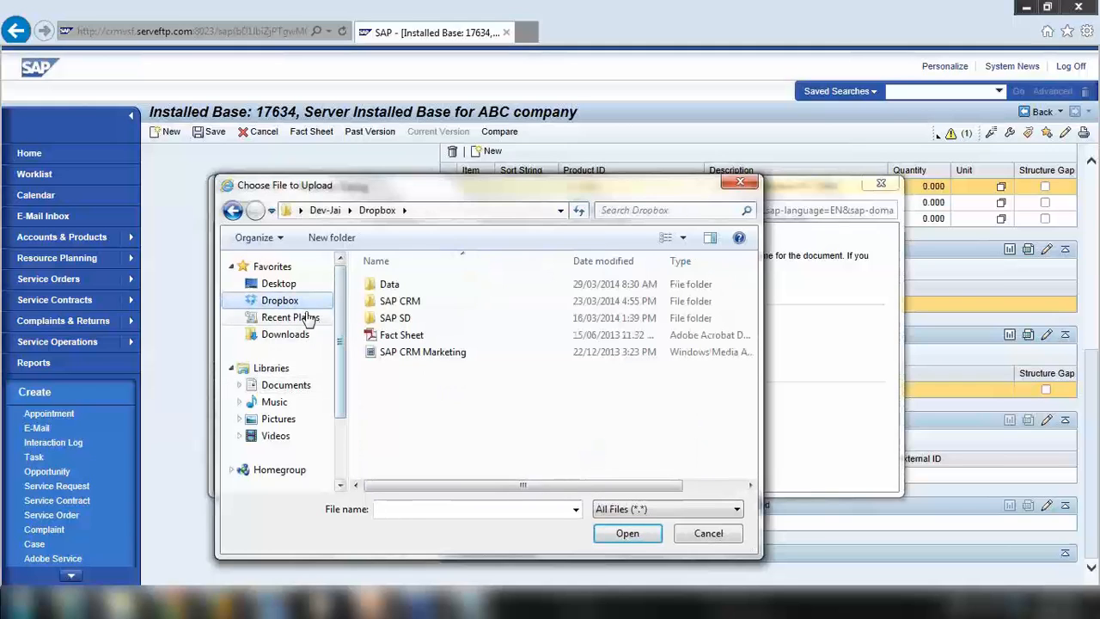
{"action": "left_click", "coordinate": [413, 335]}
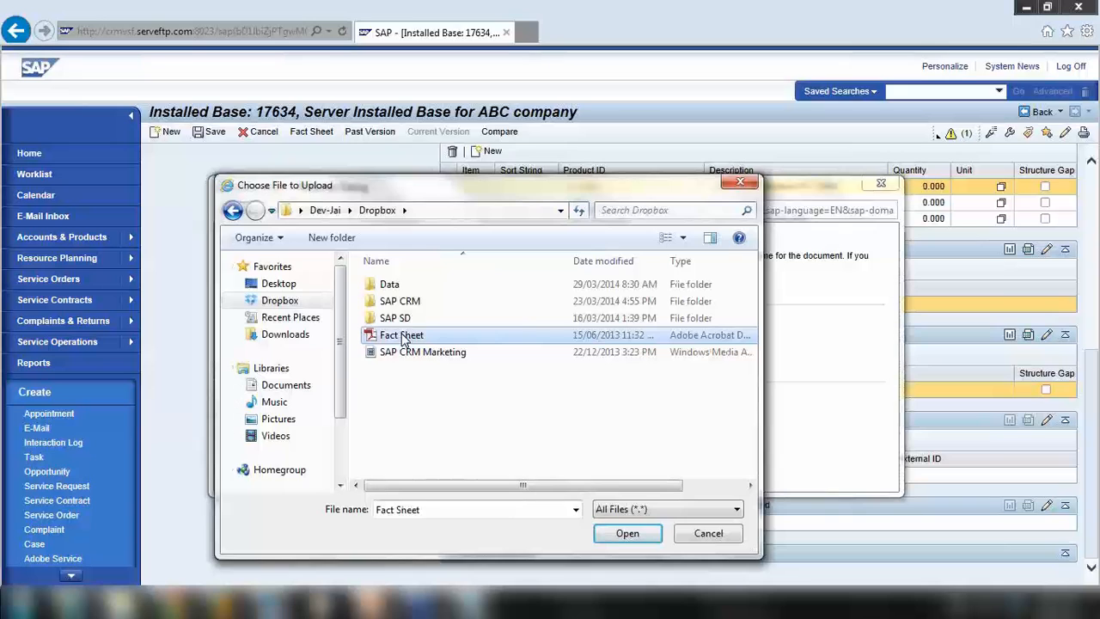
{"action": "double_click", "coordinate": [395, 301]}
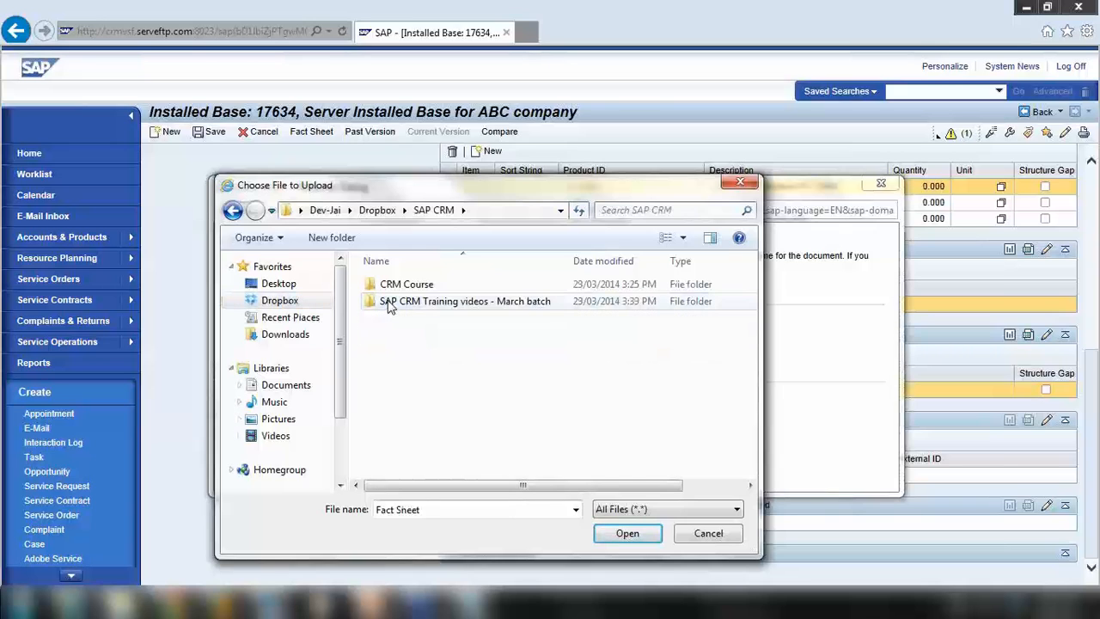
{"action": "double_click", "coordinate": [397, 288]}
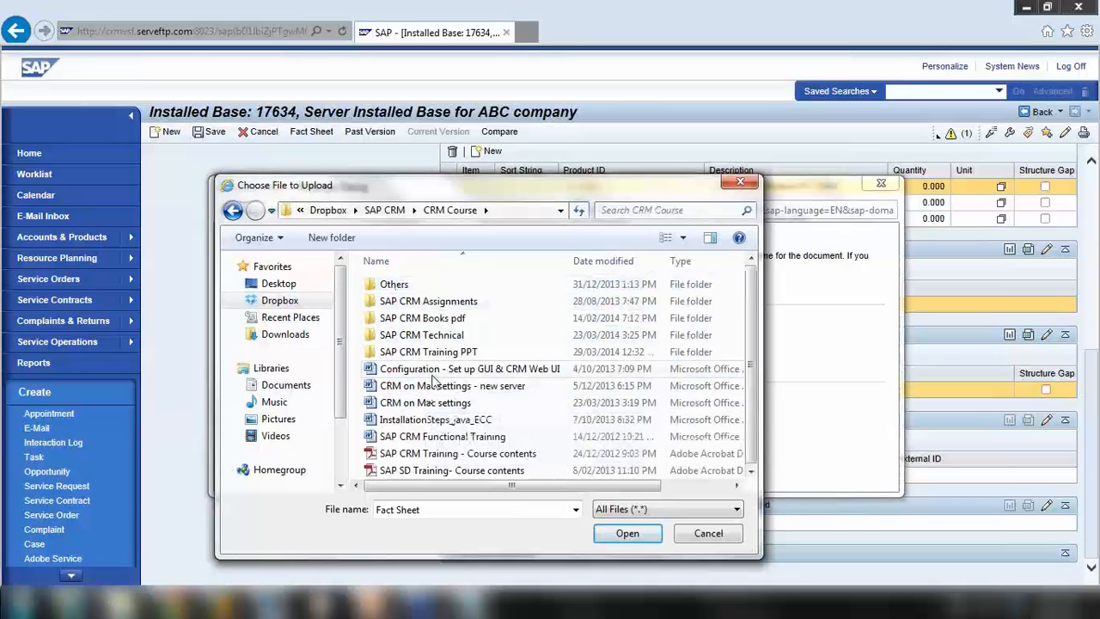
{"action": "left_click", "coordinate": [435, 372]}
{"action": "left_click", "coordinate": [629, 533]}
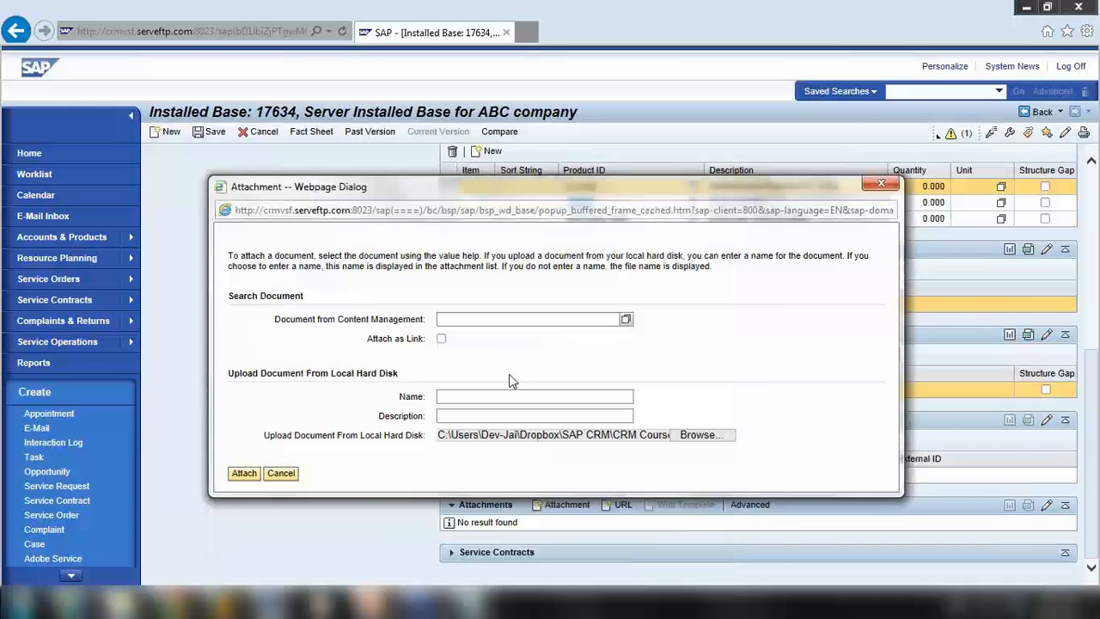
{"action": "left_click", "coordinate": [243, 473]}
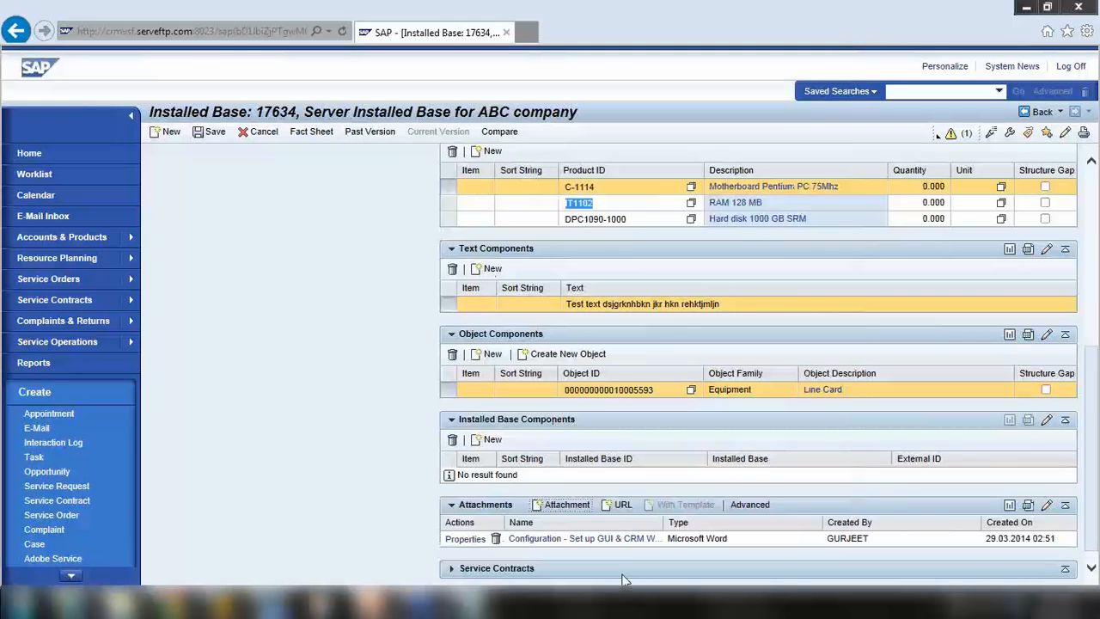
Scroll to the top of installed base 17634 to show its hierarchy with Line Card and three components
{"action": "left_click", "coordinate": [1091, 570]}
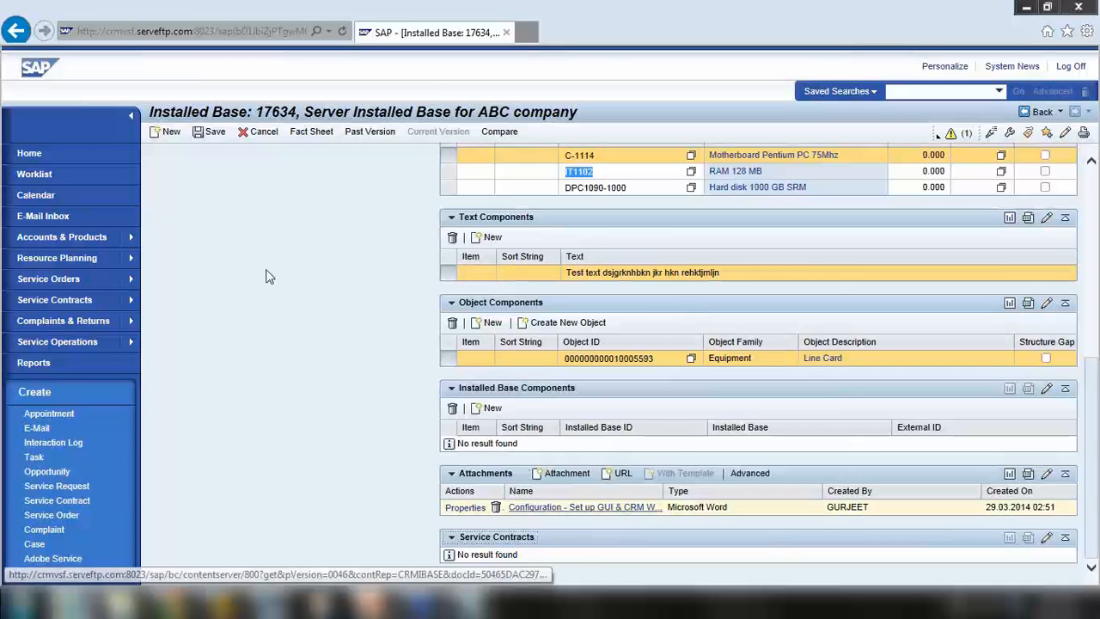
{"action": "scroll", "coordinate": [276, 273], "scroll_direction": "up", "scroll_amount": 3}
{"action": "scroll", "coordinate": [284, 274], "scroll_direction": "up", "scroll_amount": 2}
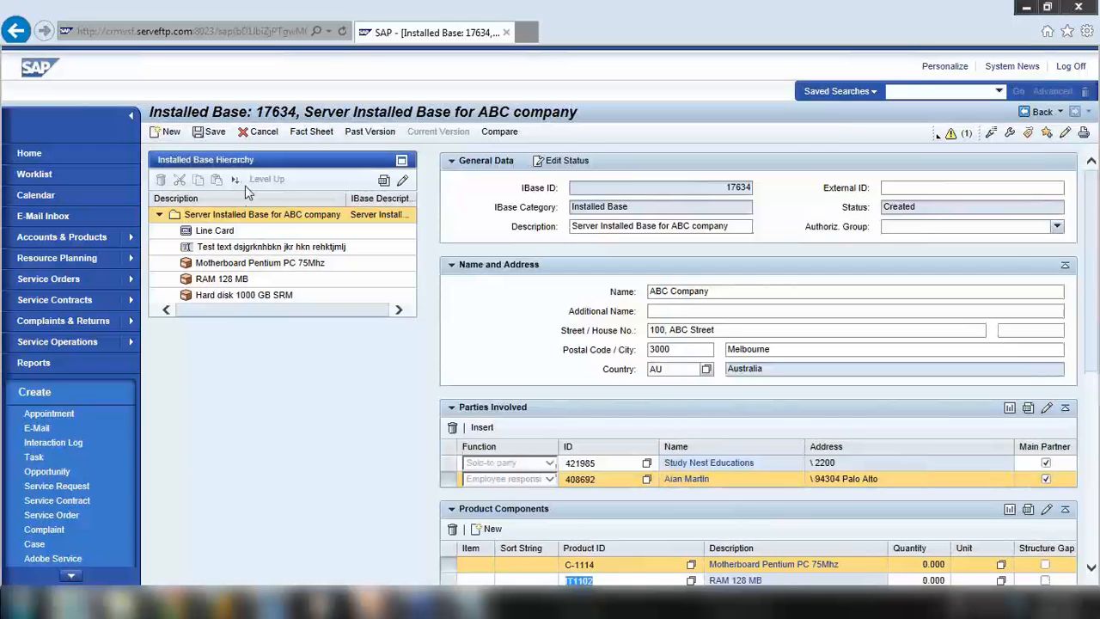
Save installed base 17634 with Ctrl+S, then bring up PowerPoint's Installation Management slide 5
{"action": "key", "text": "ctrl+s"}
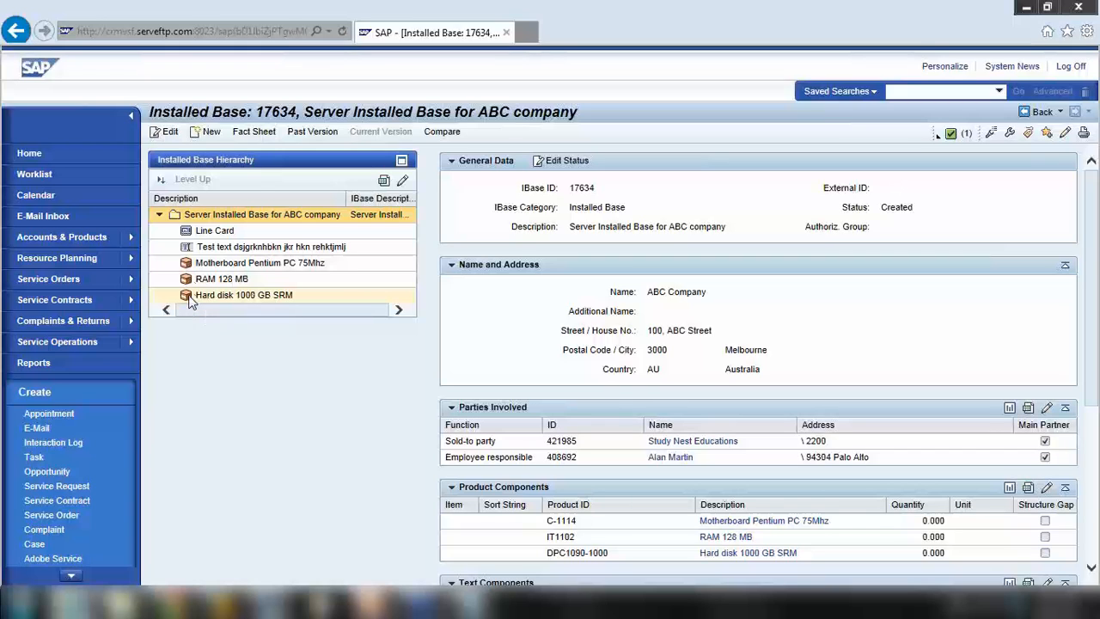
{"action": "left_click", "coordinate": [372, 606]}
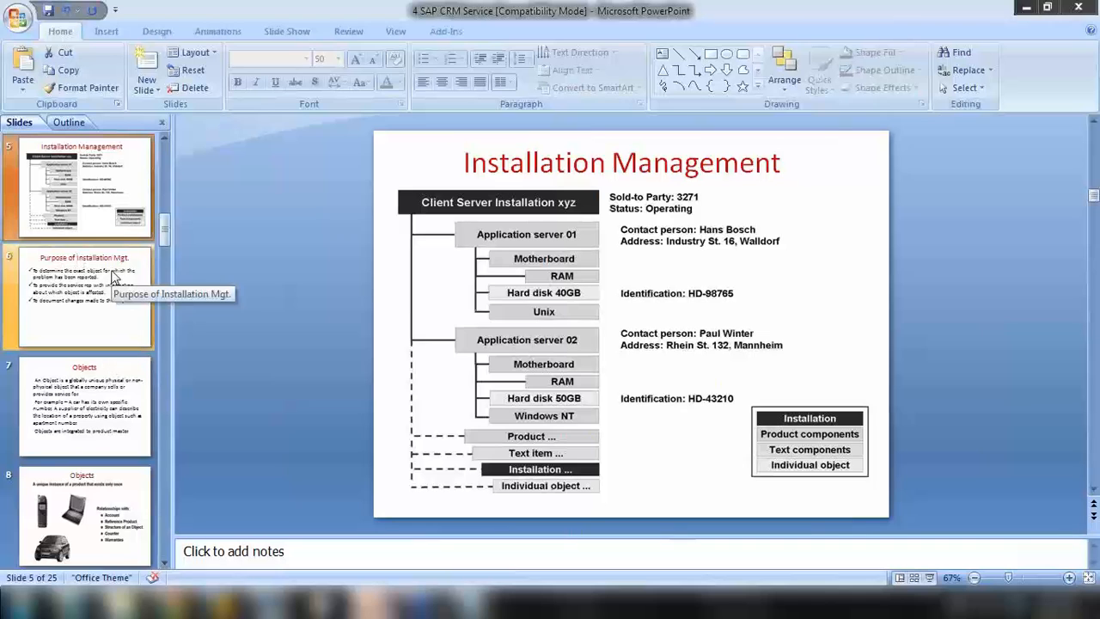
Run the slide show from slide 5 to the Purpose of Installation Mgt. slide's first point
{"action": "scroll", "coordinate": [114, 275], "scroll_direction": "up", "scroll_amount": 1}
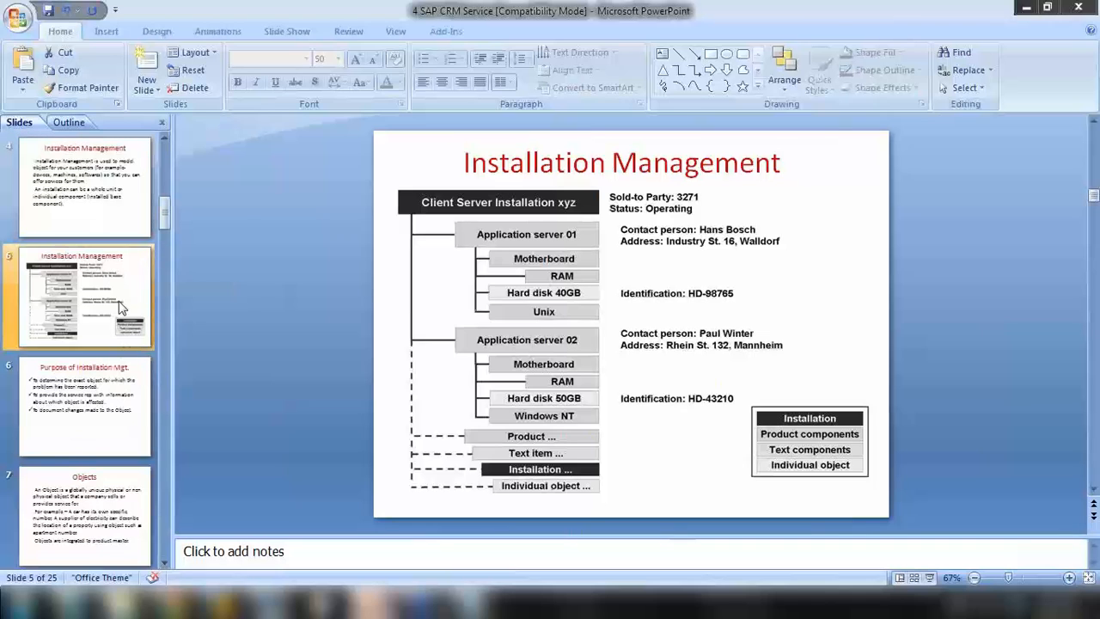
{"action": "left_click", "coordinate": [929, 578]}
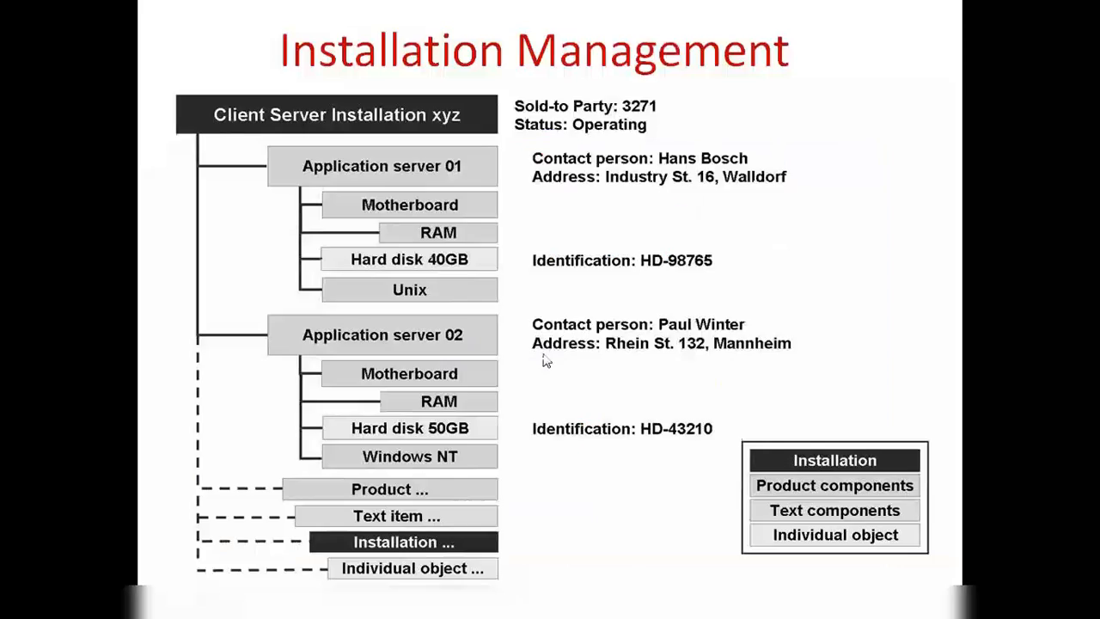
{"action": "left_click", "coordinate": [542, 361]}
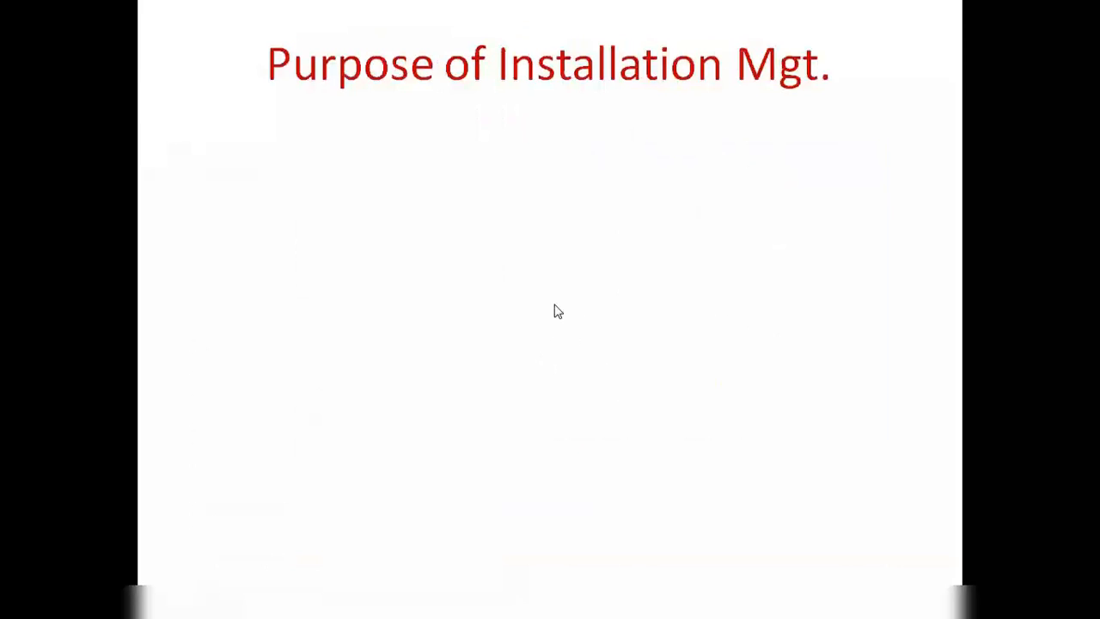
{"action": "left_click", "coordinate": [483, 238]}
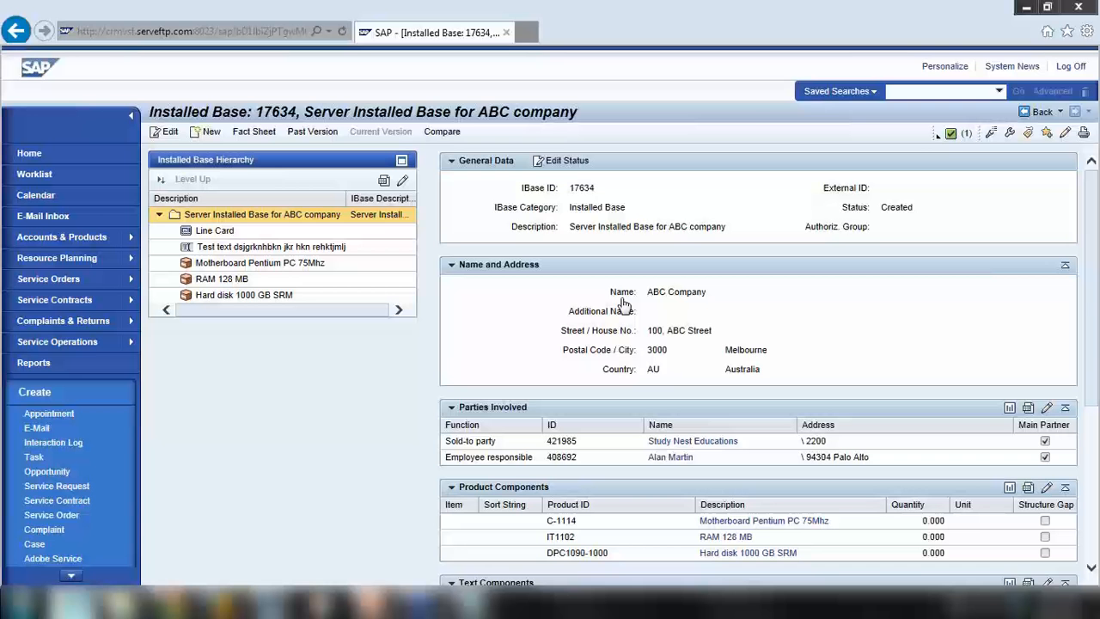
Review the saved installed base's parties and components, highlighting hard disk product ID DPC1090-1000
{"action": "scroll", "coordinate": [627, 305], "scroll_direction": "down", "scroll_amount": 3}
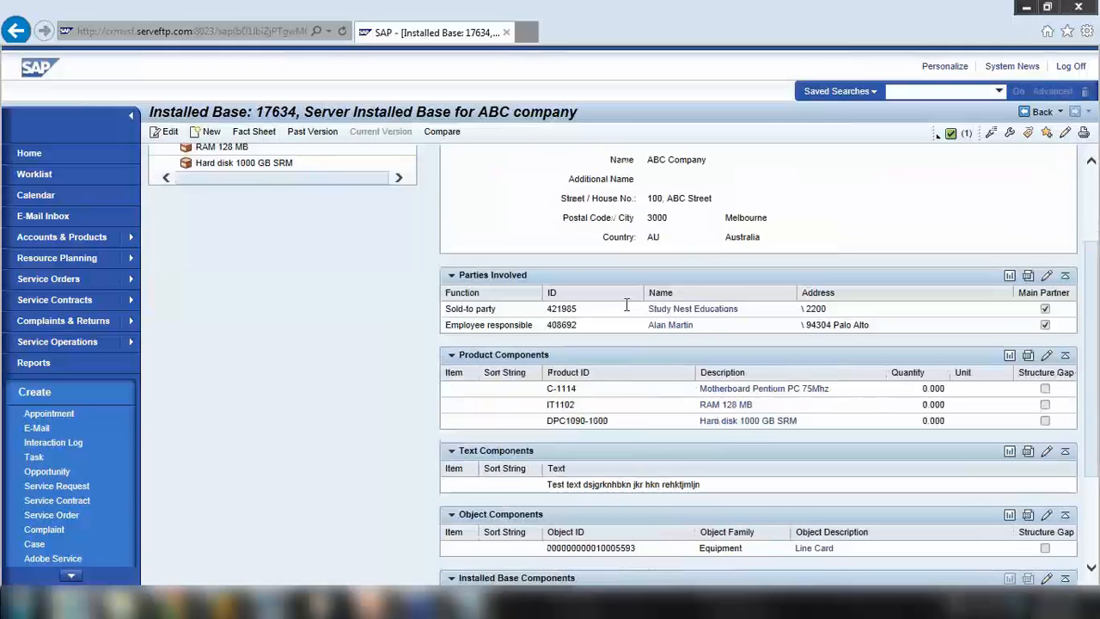
{"action": "scroll", "coordinate": [627, 305], "scroll_direction": "up", "scroll_amount": 3}
{"action": "scroll", "coordinate": [652, 338], "scroll_direction": "down", "scroll_amount": 3}
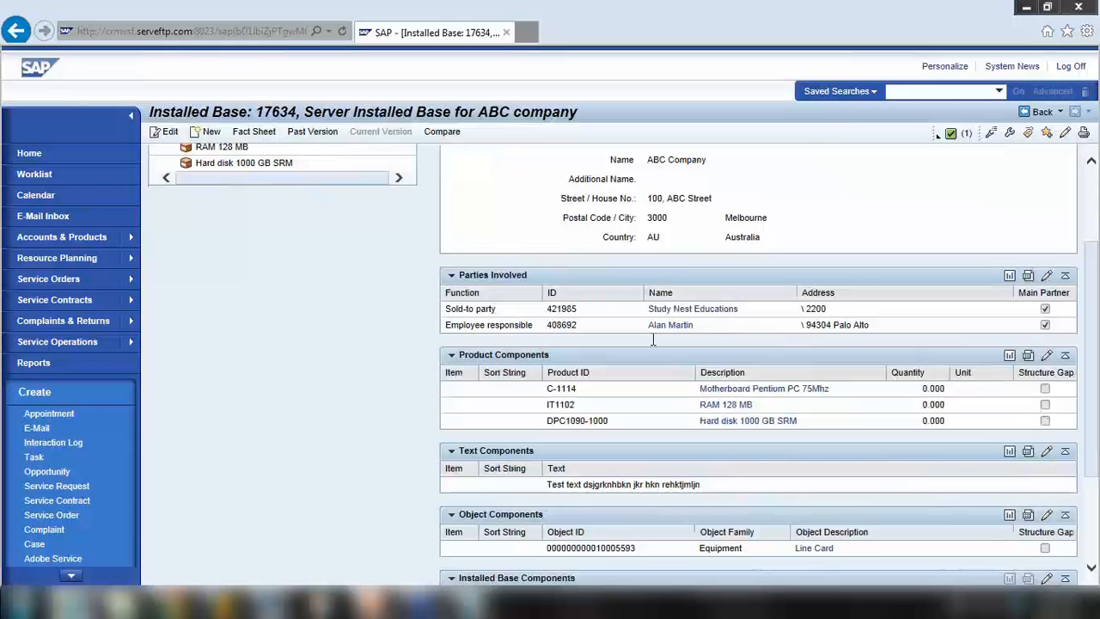
{"action": "scroll", "coordinate": [653, 340], "scroll_direction": "up", "scroll_amount": 3}
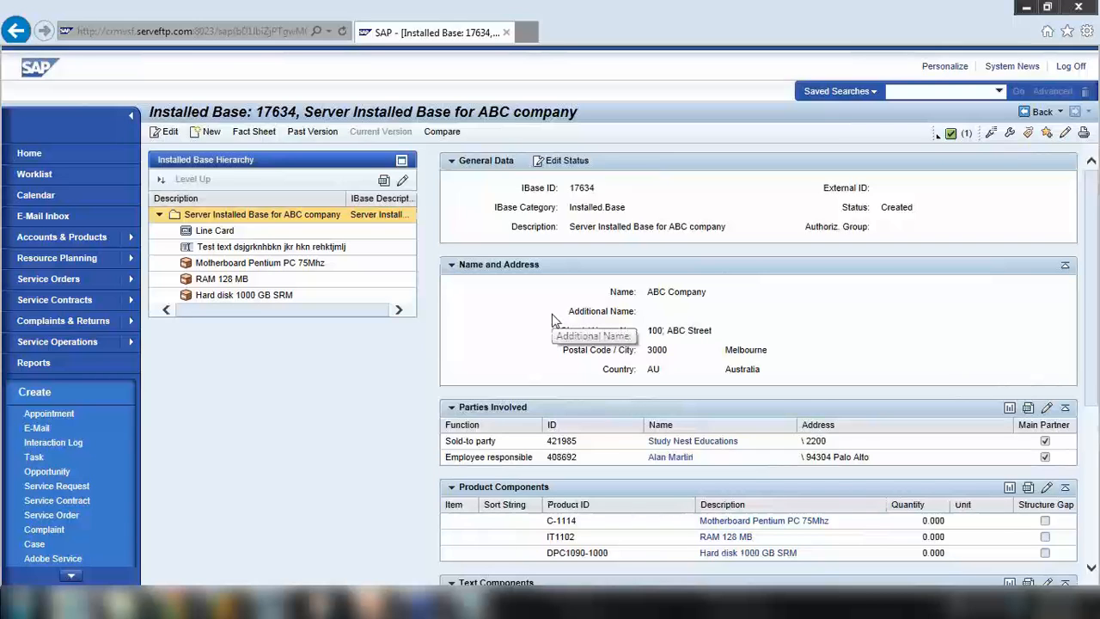
{"action": "scroll", "coordinate": [552, 320], "scroll_direction": "down", "scroll_amount": 4}
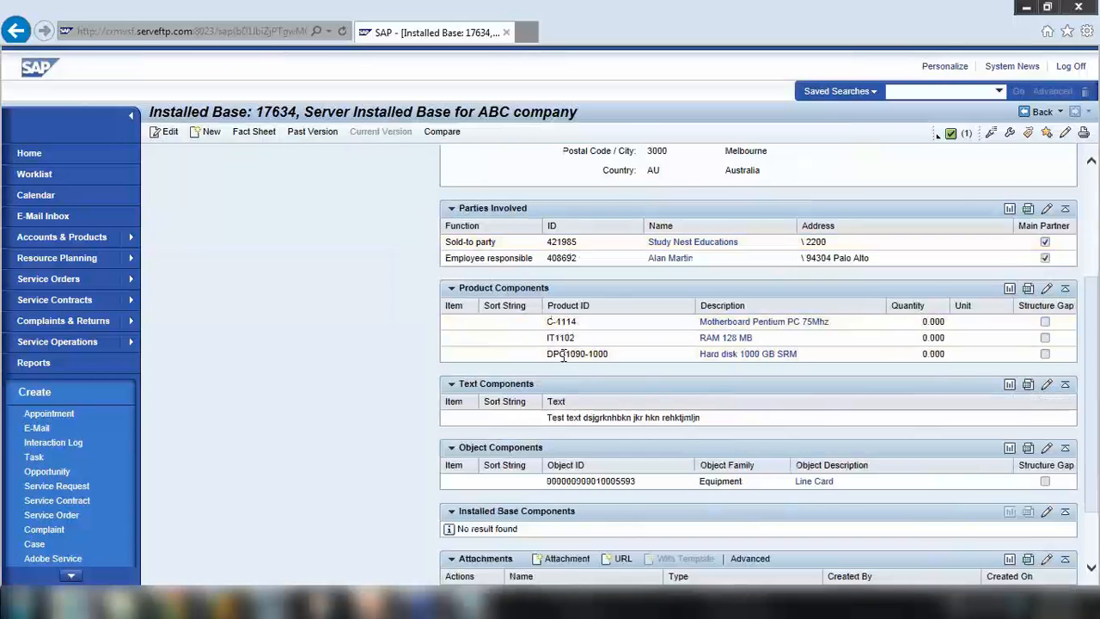
{"action": "left_click_drag", "start_coordinate": [548, 354], "coordinate": [613, 361]}
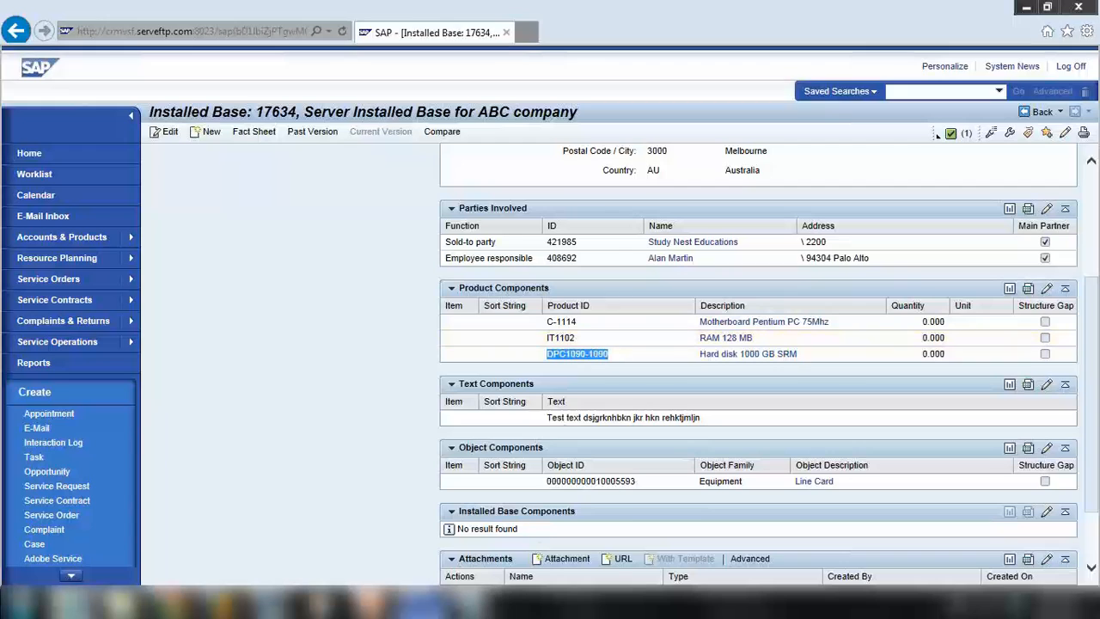
{"action": "left_click", "coordinate": [371, 603]}
Present Purpose of Installation Mgt. full screen, revealing the point about identifying the reported object
{"action": "left_click", "coordinate": [929, 577]}
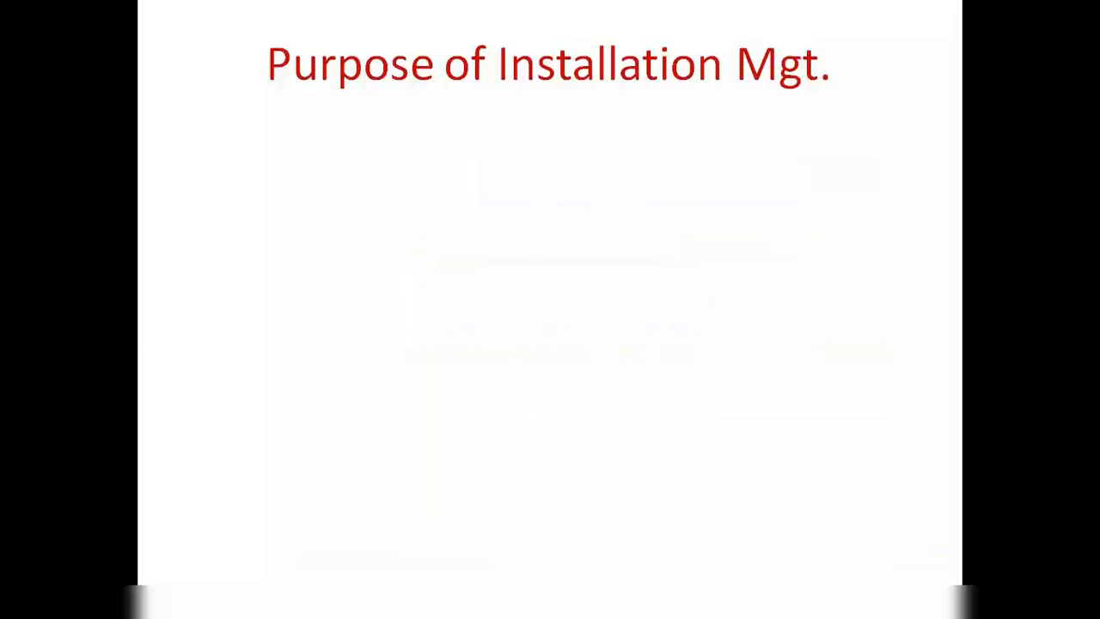
{"action": "left_click", "coordinate": [680, 403]}
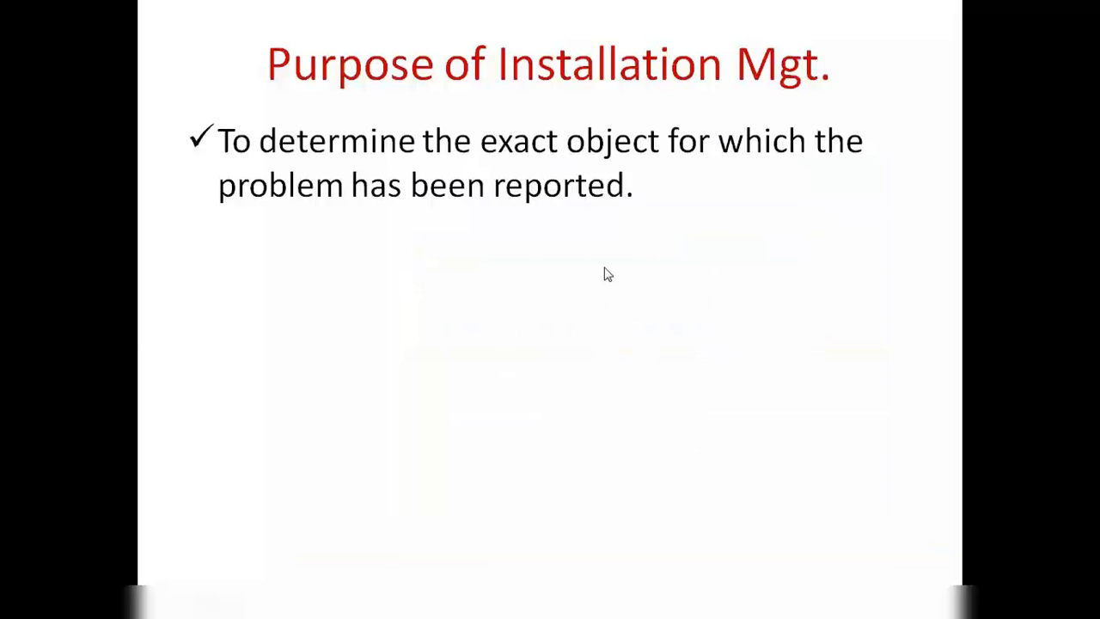
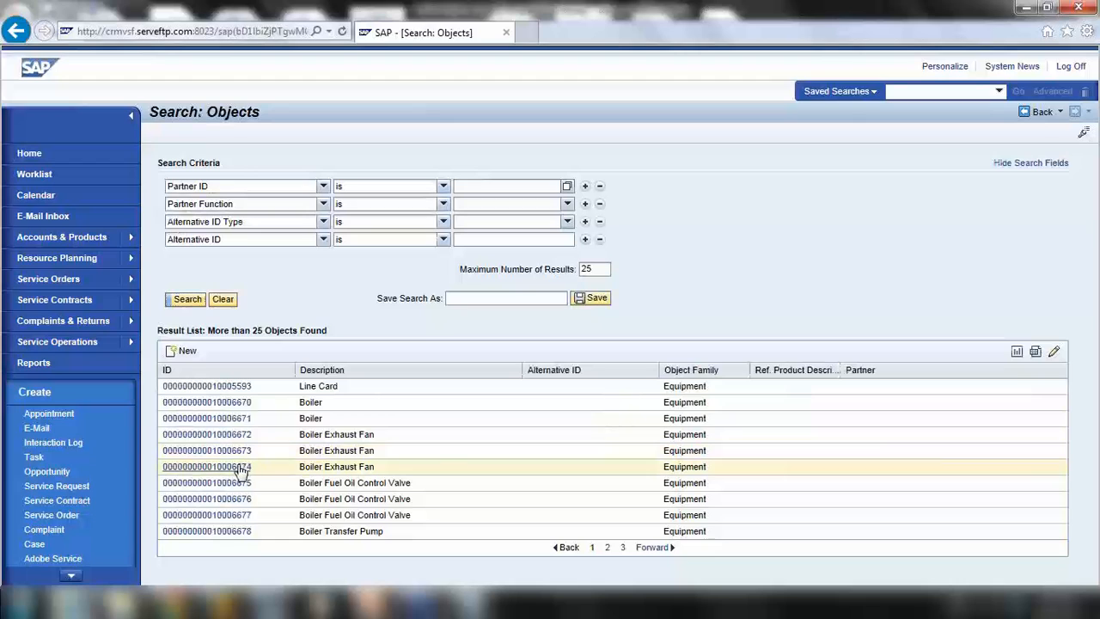
Open a boiler exhaust fan result, then go to the Accounts & Products overview with its Search and Create lists
{"action": "left_click", "coordinate": [246, 451]}
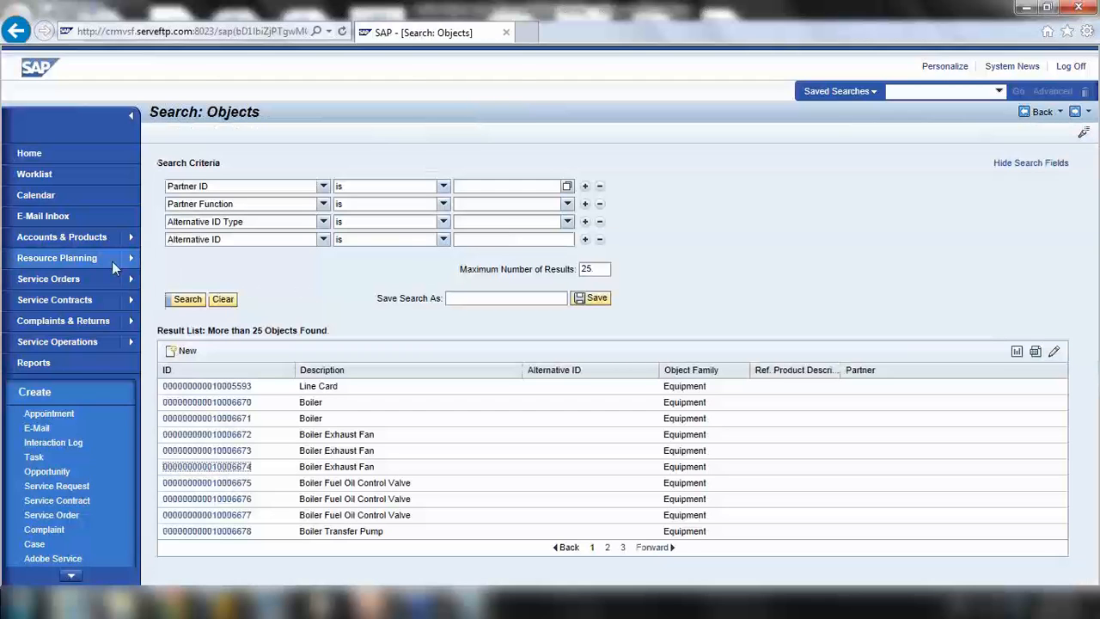
{"action": "left_click", "coordinate": [73, 242]}
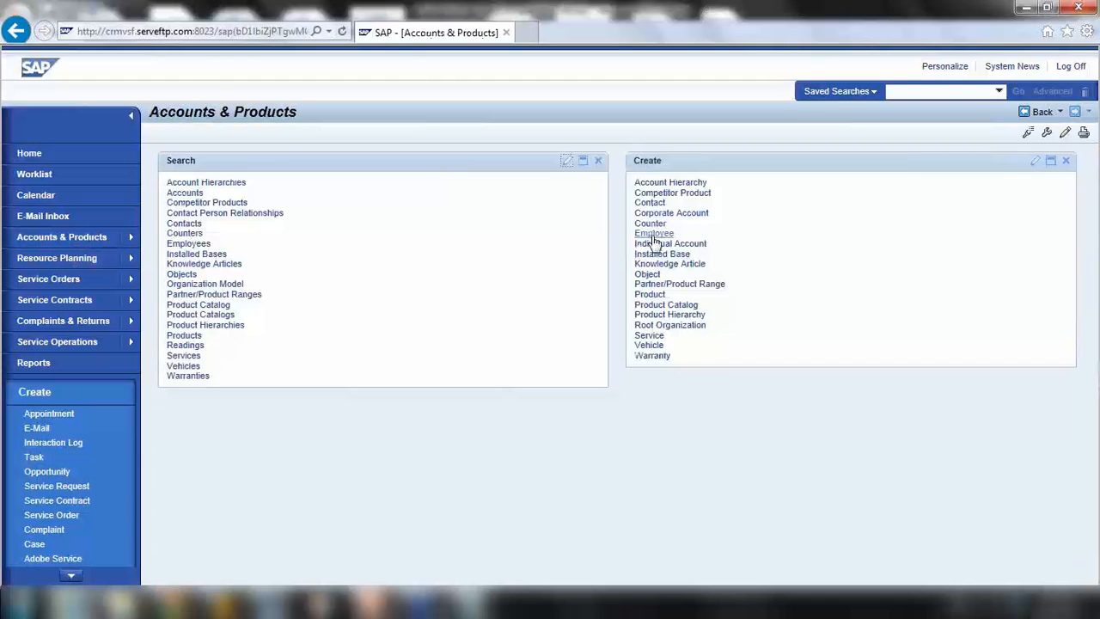
Start a new object, entering 'Car reg 1234' as the Object ID and copying it into the description
{"action": "left_click", "coordinate": [648, 275]}
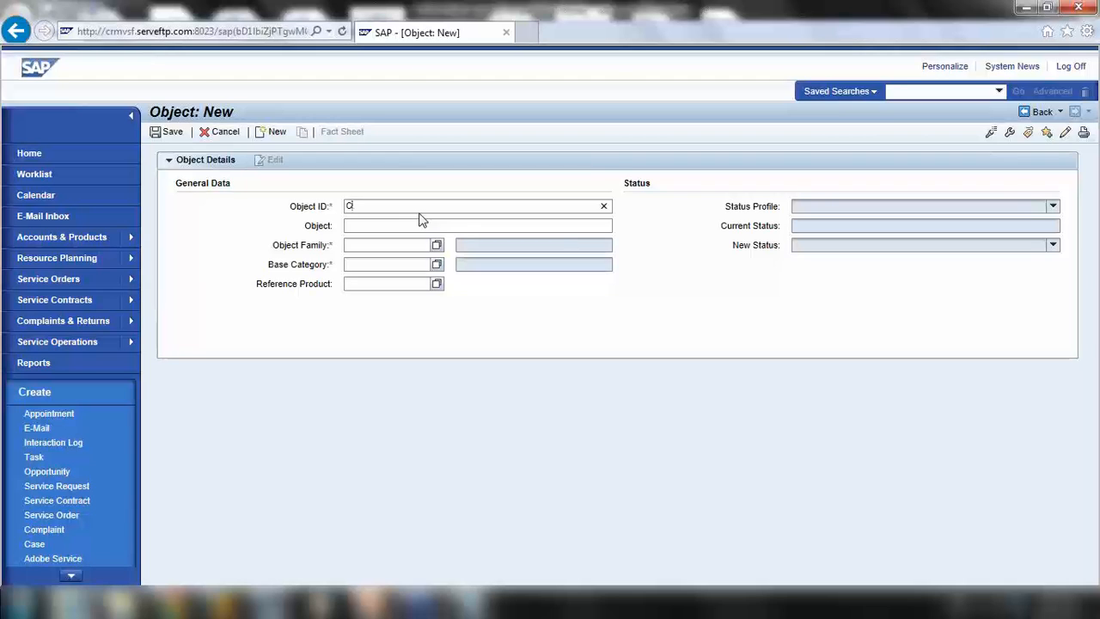
{"action": "type", "text": "ar reg 1234"}
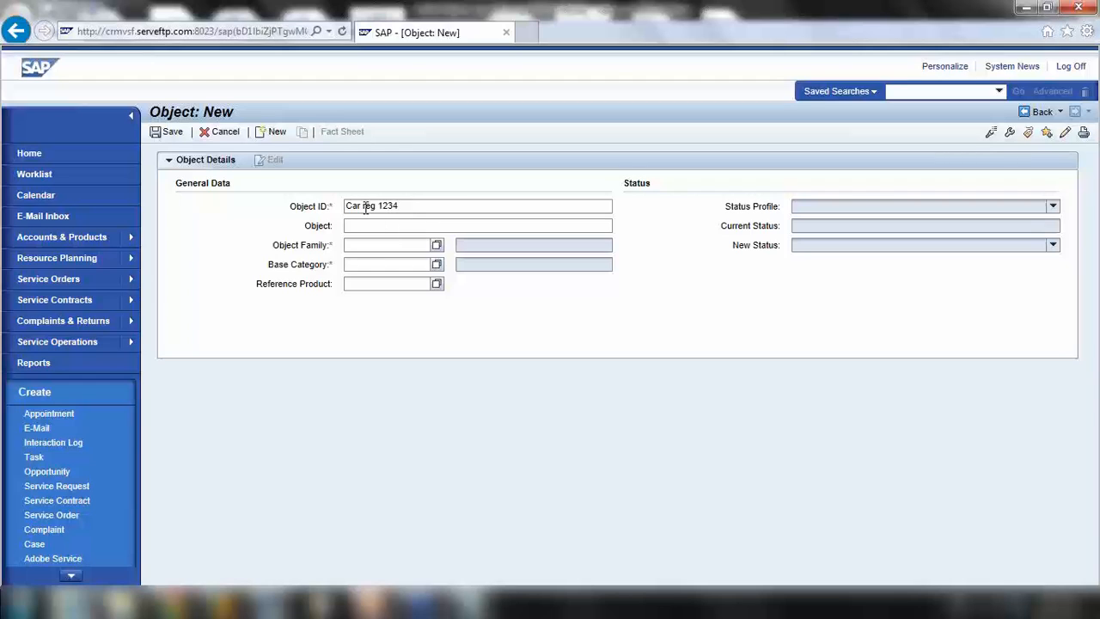
{"action": "left_click_drag", "start_coordinate": [400, 206], "coordinate": [306, 208]}
{"action": "key", "text": "ctrl+c"}
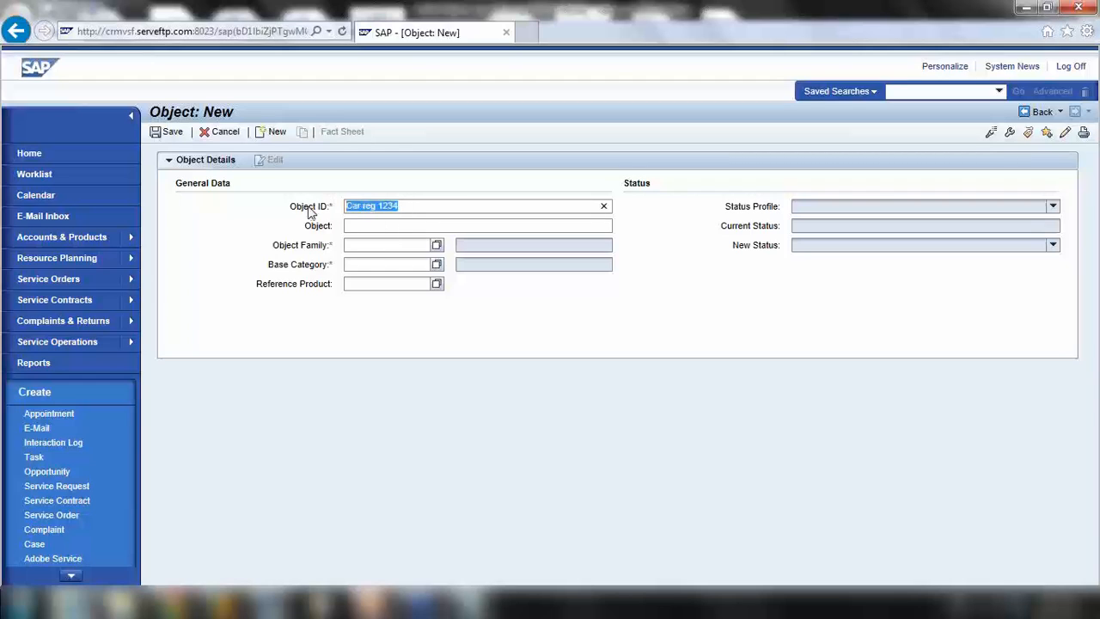
{"action": "left_click", "coordinate": [350, 224]}
{"action": "key", "text": "ctrl+v"}
Trim the Object ID to Car_1234 and list the 60 available object families
{"action": "left_click", "coordinate": [370, 205]}
{"action": "left_click", "coordinate": [370, 205]}
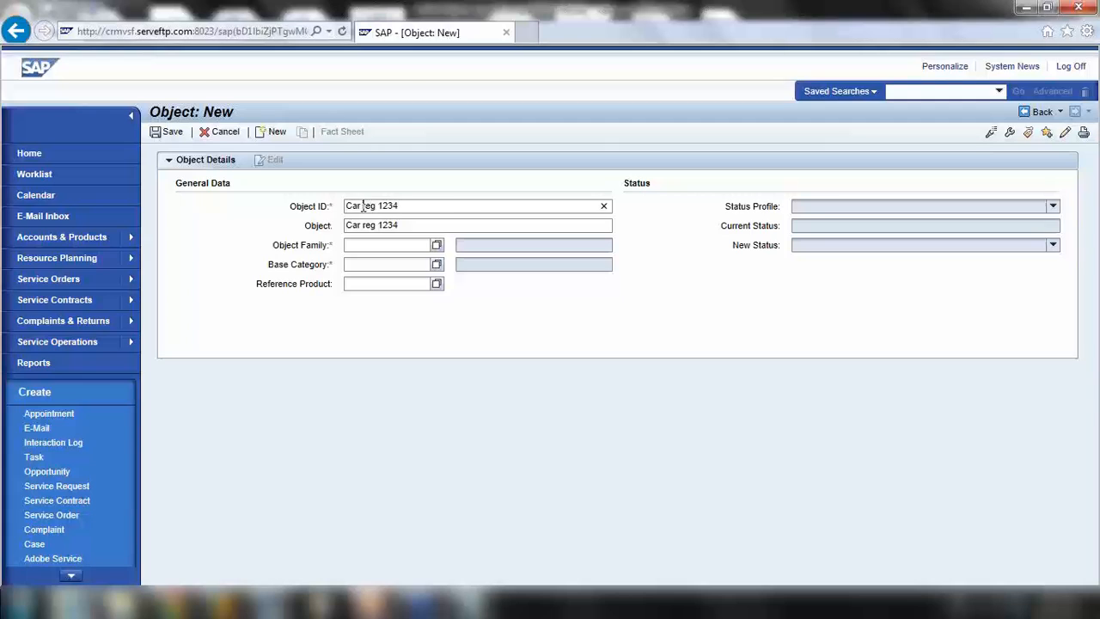
{"action": "left_click_drag", "start_coordinate": [362, 205], "coordinate": [454, 217]}
{"action": "key", "text": "BackSpace"}
{"action": "left_click", "coordinate": [374, 248]}
{"action": "left_click", "coordinate": [437, 245]}
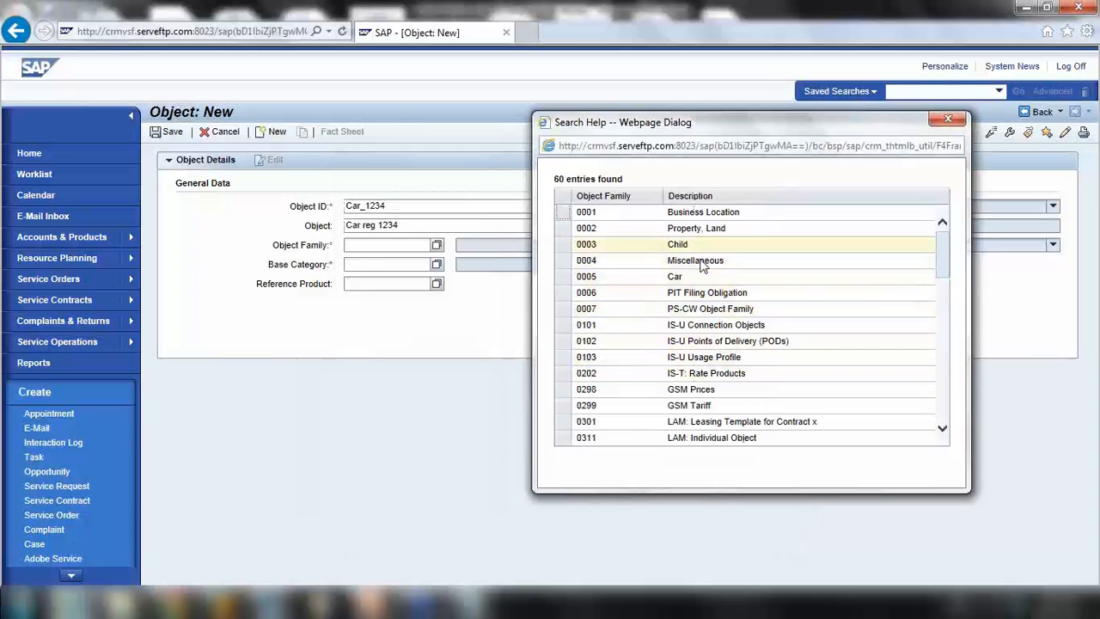
Choose object family 0005 Car and search base categories for that family
{"action": "left_click", "coordinate": [566, 282]}
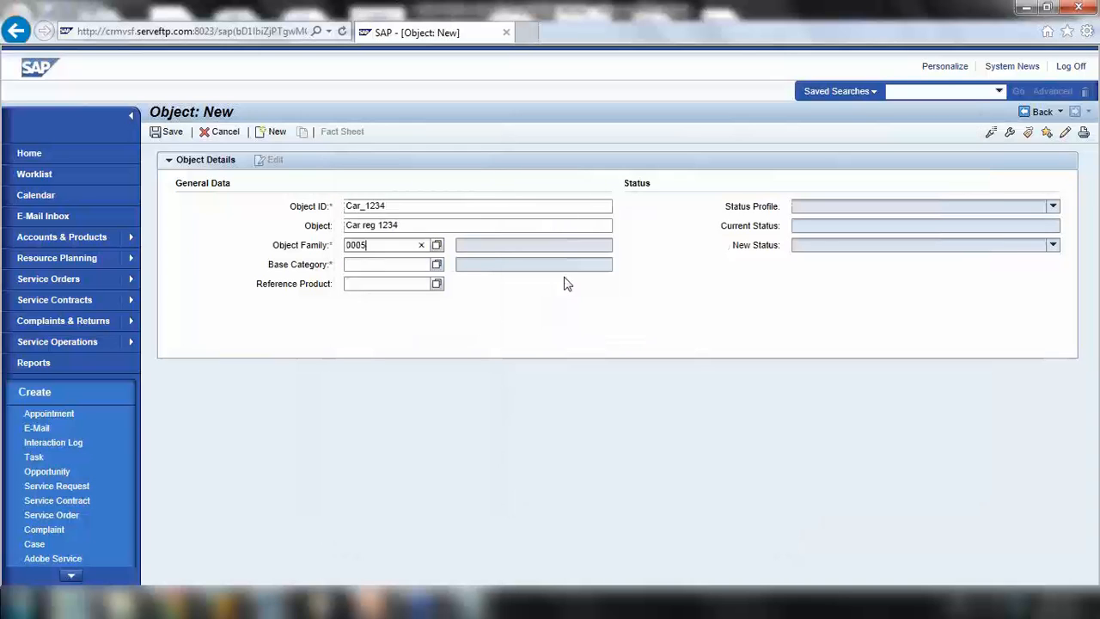
{"action": "left_click", "coordinate": [436, 265]}
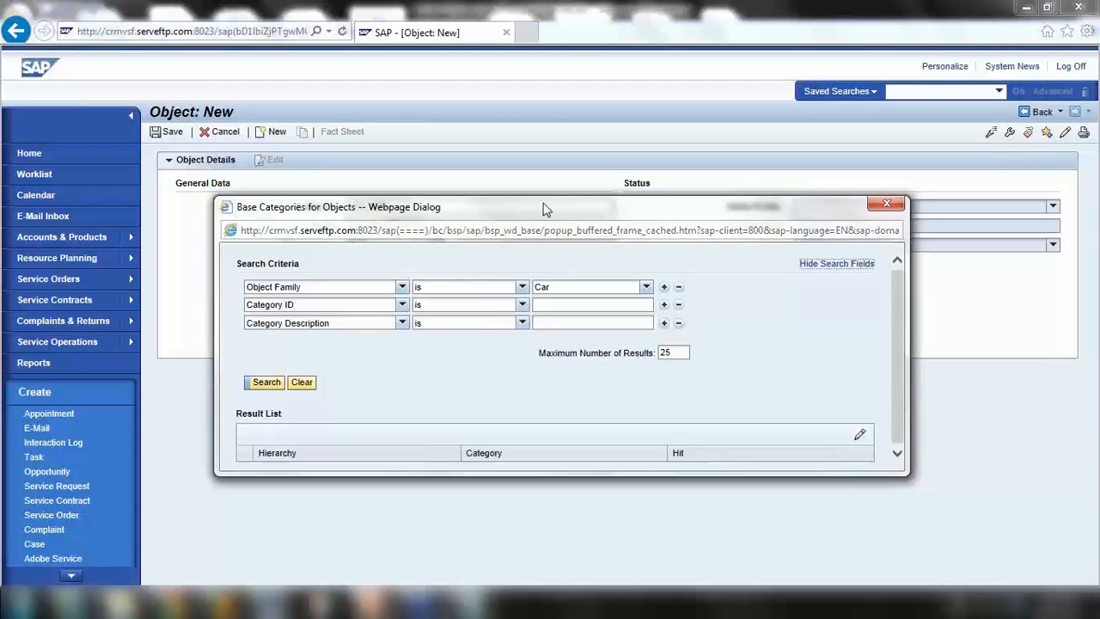
{"action": "left_click_drag", "start_coordinate": [543, 209], "coordinate": [710, 182]}
{"action": "left_click", "coordinate": [433, 356]}
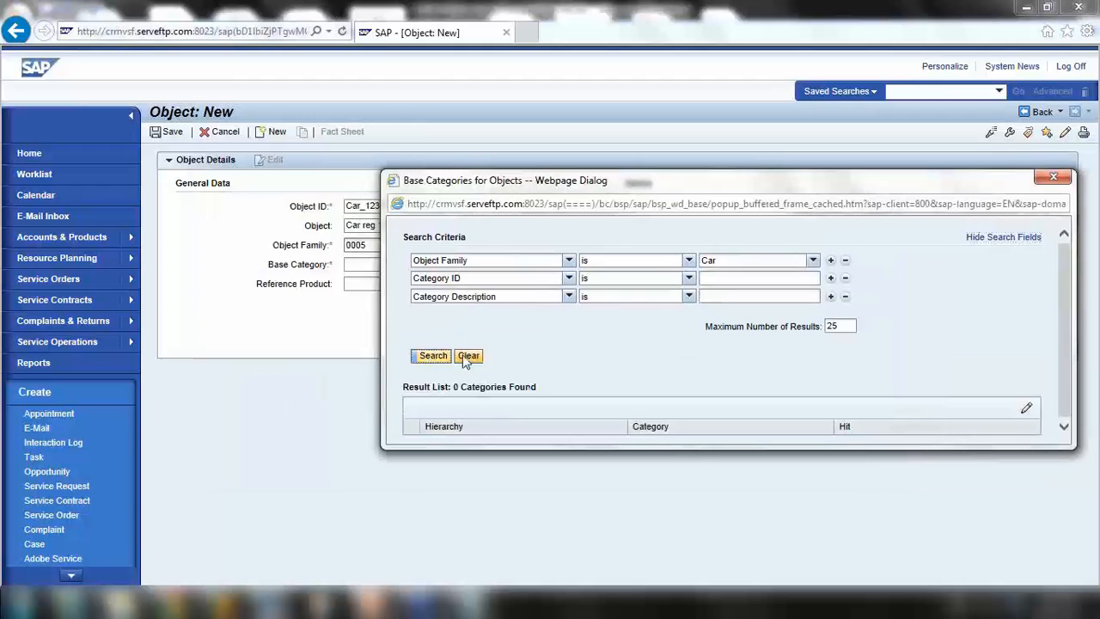
Remove the object family filter, search all base categories, and pick 0401 Equipments
{"action": "left_click", "coordinate": [751, 261]}
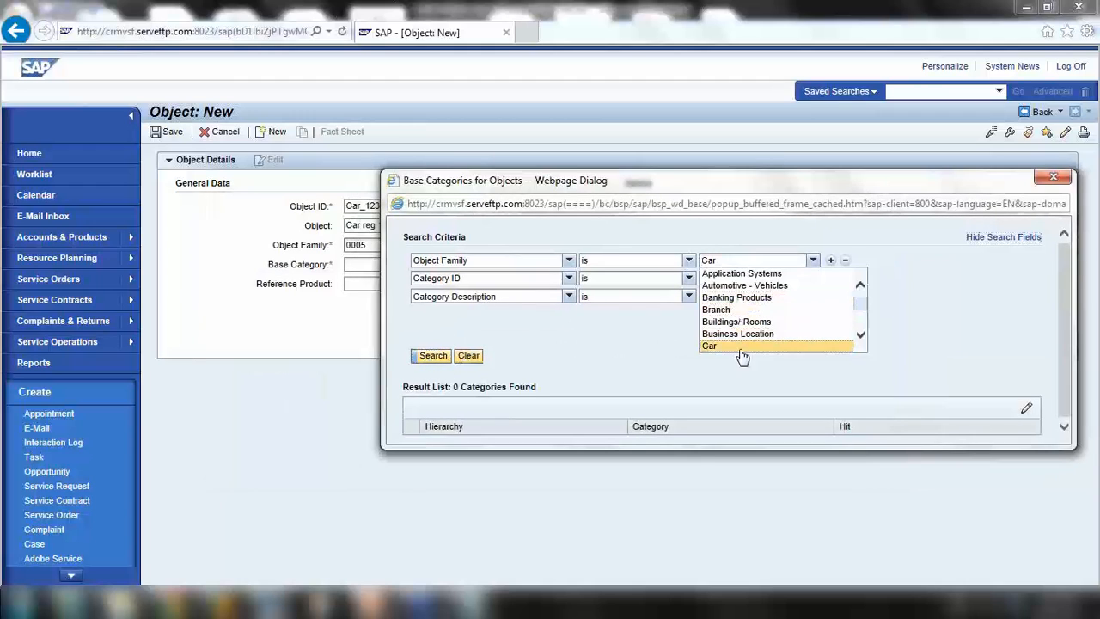
{"action": "scroll", "coordinate": [766, 343], "scroll_direction": "down", "scroll_amount": 5}
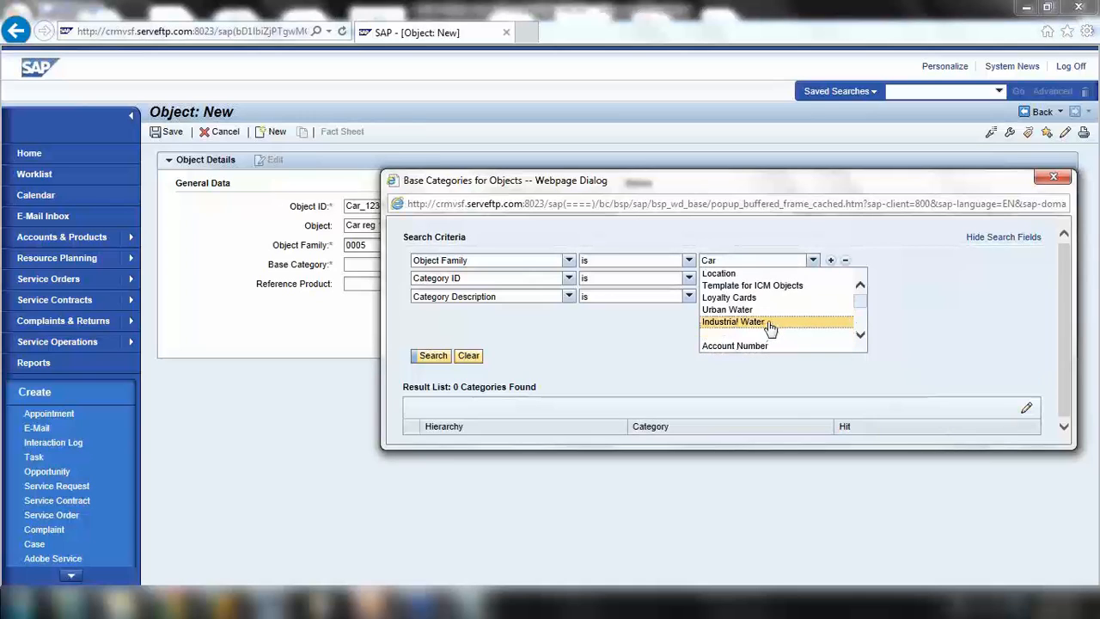
{"action": "scroll", "coordinate": [862, 306], "scroll_direction": "down", "scroll_amount": 5}
{"action": "scroll", "coordinate": [862, 306], "scroll_direction": "up", "scroll_amount": 5}
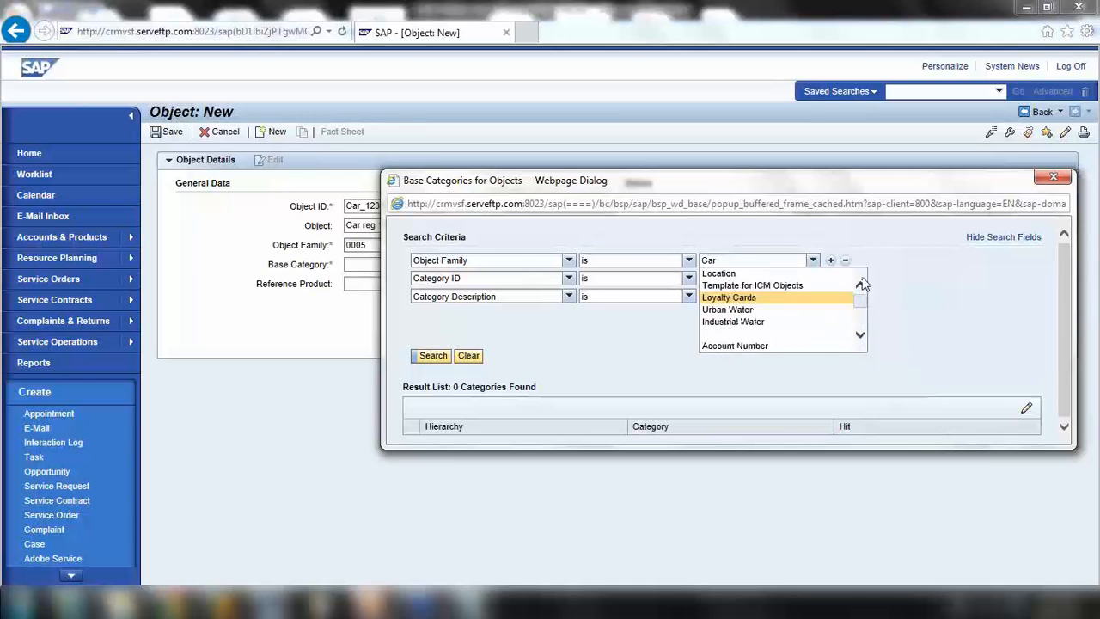
{"action": "left_click", "coordinate": [751, 275]}
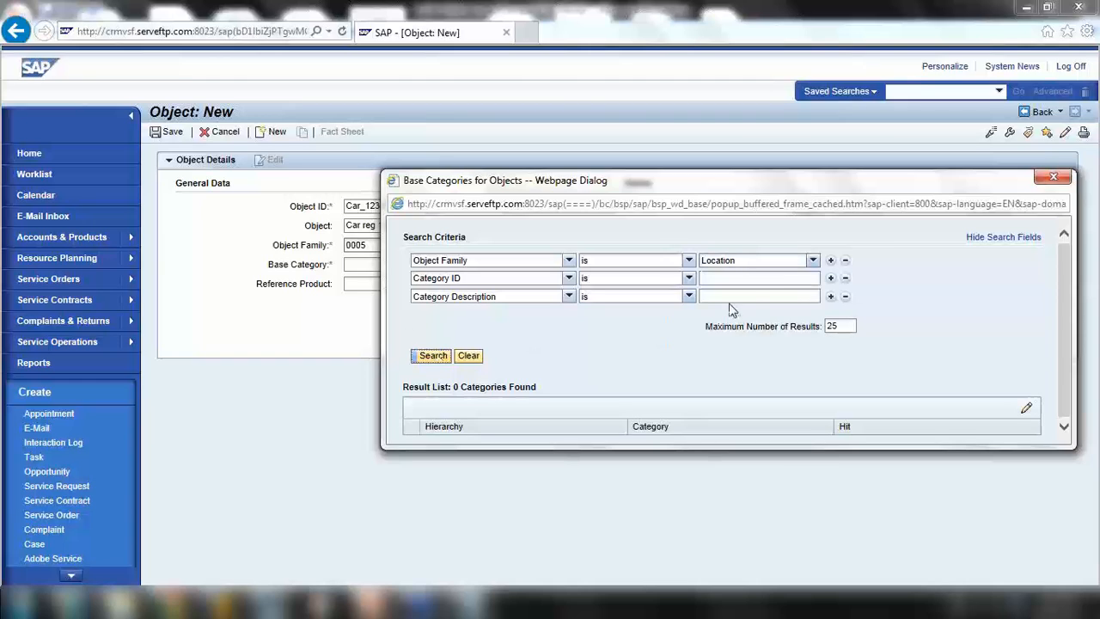
{"action": "left_click", "coordinate": [812, 260]}
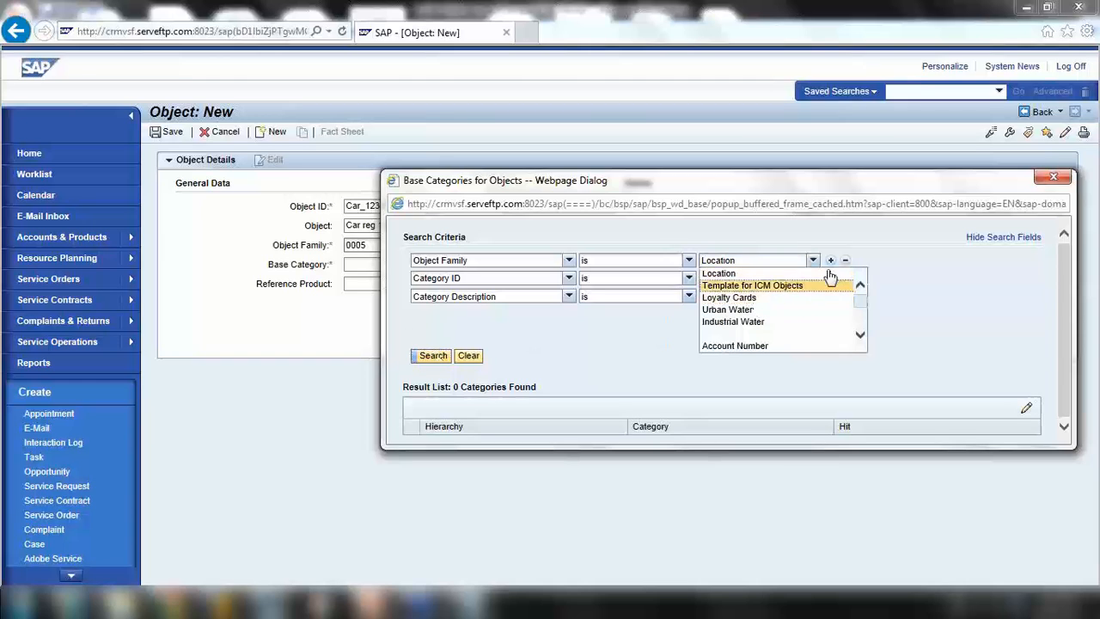
{"action": "left_click", "coordinate": [845, 261]}
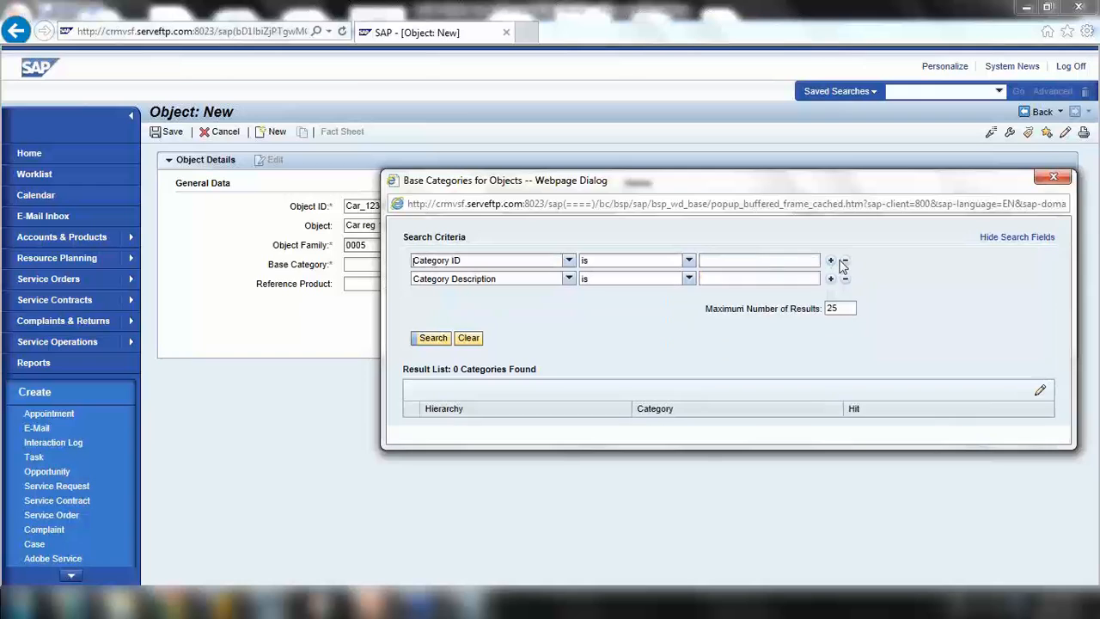
{"action": "left_click", "coordinate": [434, 337]}
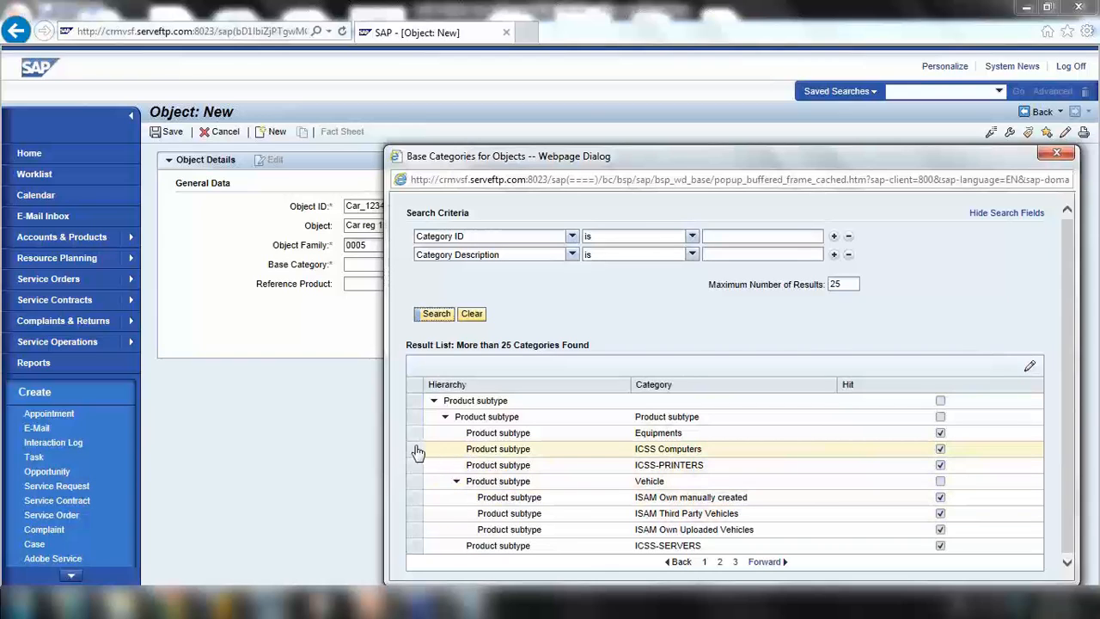
{"action": "left_click", "coordinate": [415, 438]}
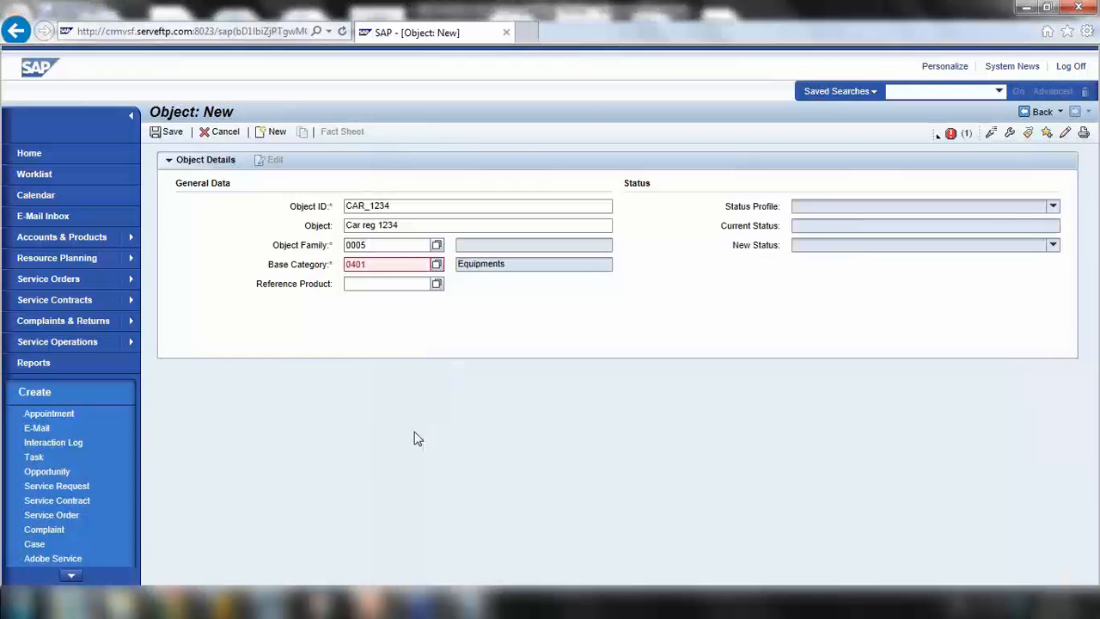
Read the error that family 0005 is not allowed with Equipments, and clear object family 0005
{"action": "left_click", "coordinate": [438, 244]}
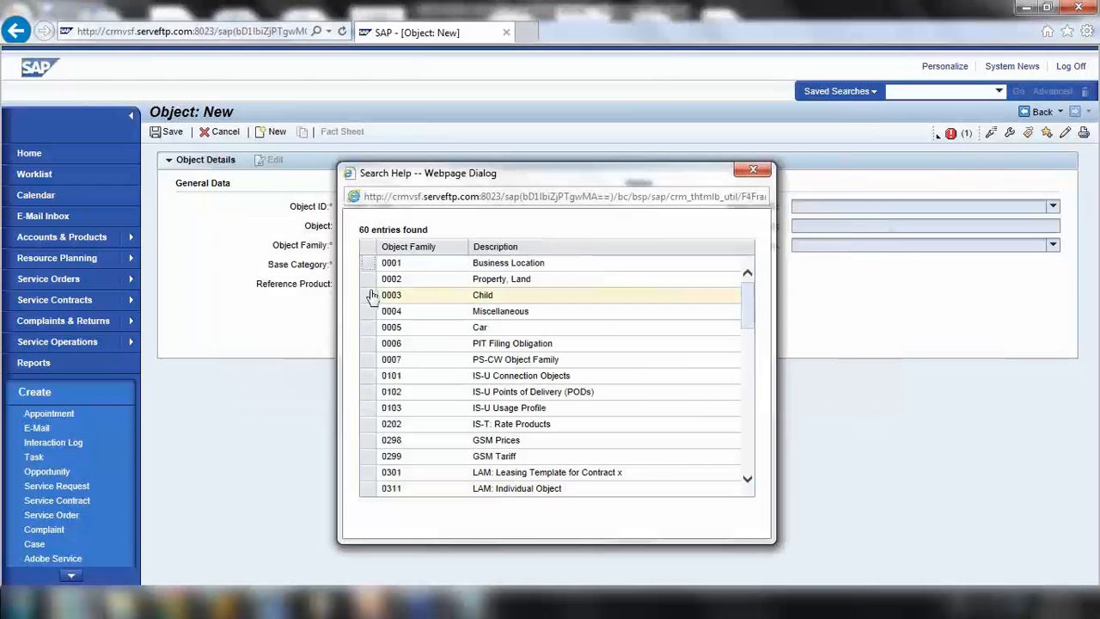
{"action": "left_click", "coordinate": [753, 169]}
{"action": "left_click", "coordinate": [949, 134]}
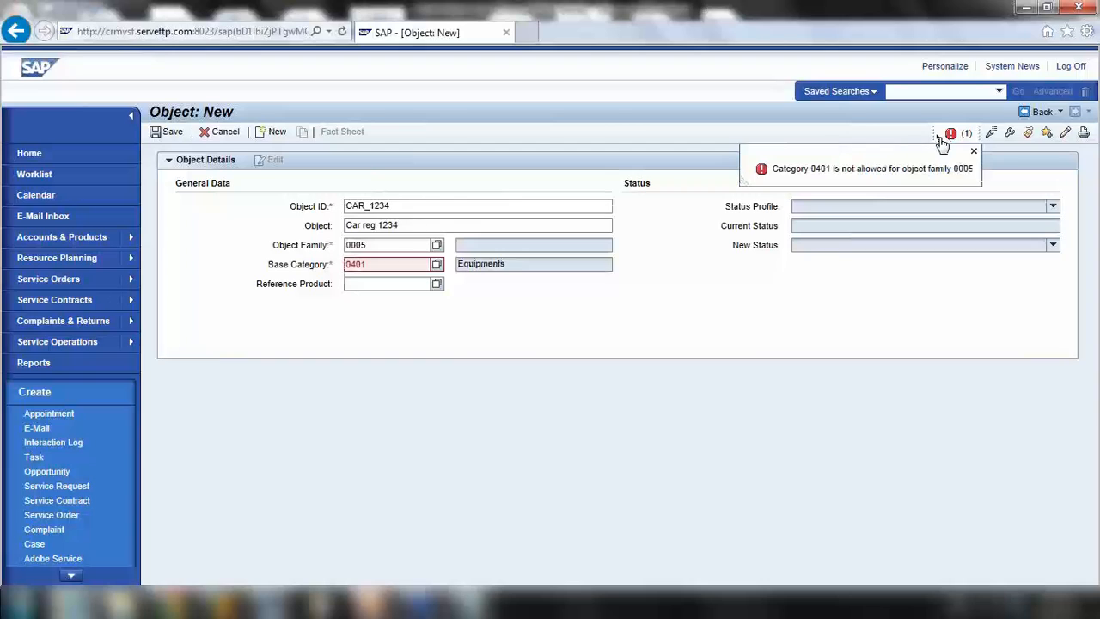
{"action": "left_click", "coordinate": [974, 153]}
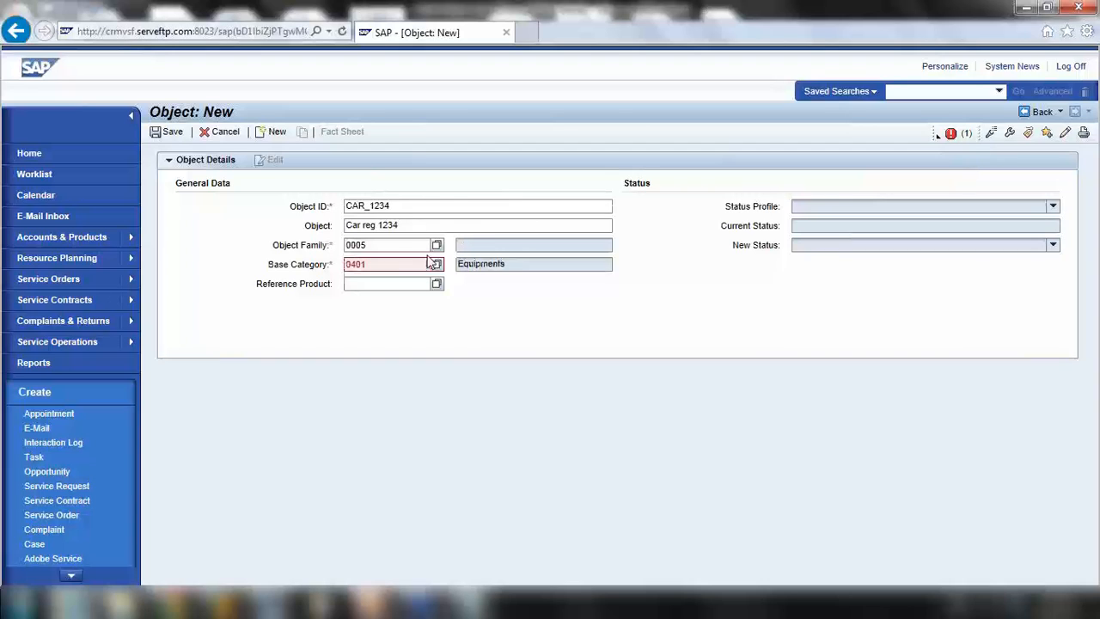
{"action": "double_click", "coordinate": [400, 246]}
{"action": "key", "text": "BackSpace"}
Reselect base category 0401 Equipments and look up object families again
{"action": "left_click", "coordinate": [436, 264]}
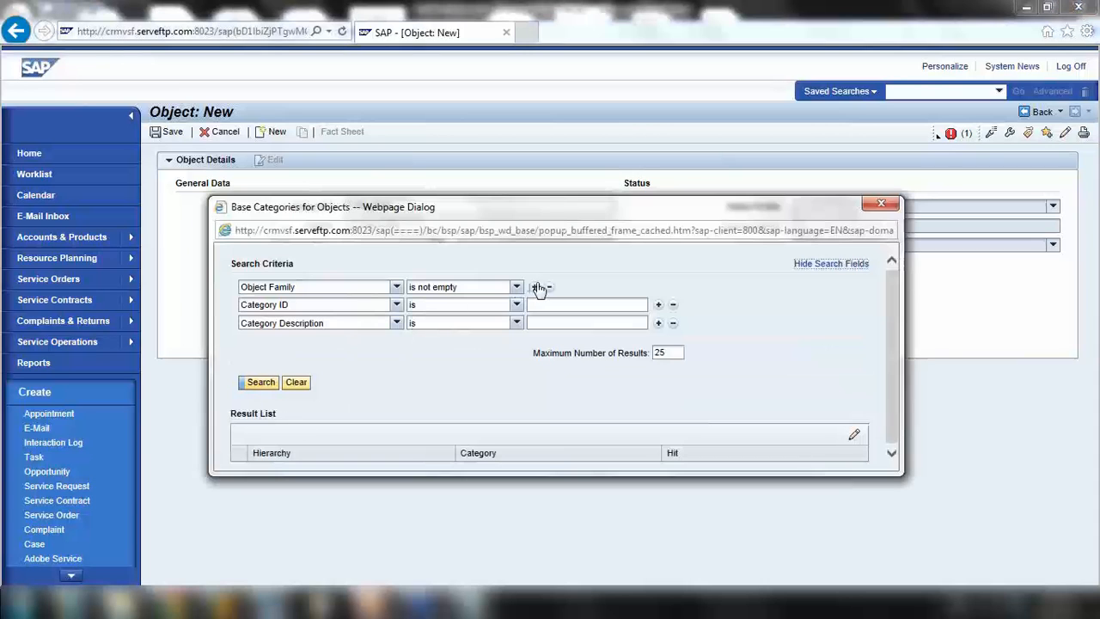
{"action": "left_click", "coordinate": [273, 382]}
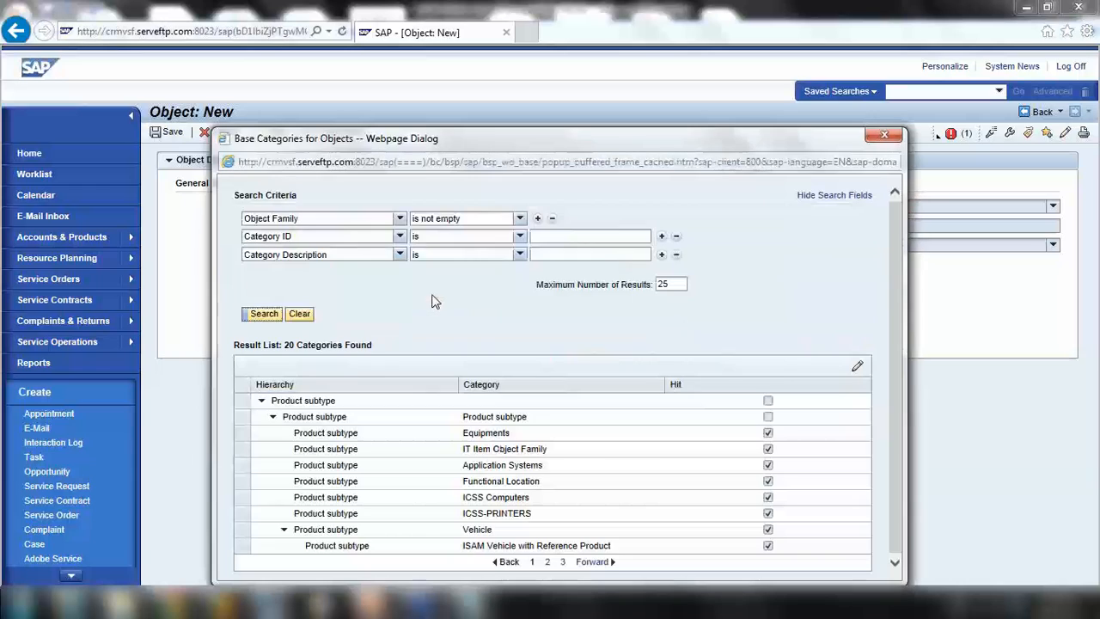
{"action": "left_click", "coordinate": [240, 433]}
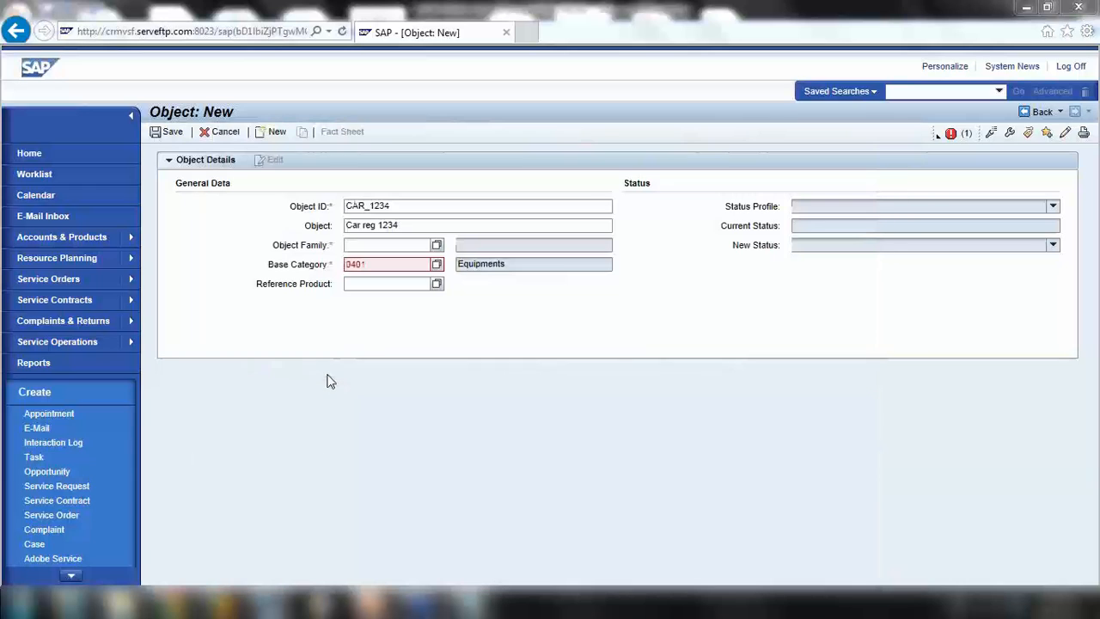
{"action": "left_click", "coordinate": [437, 245]}
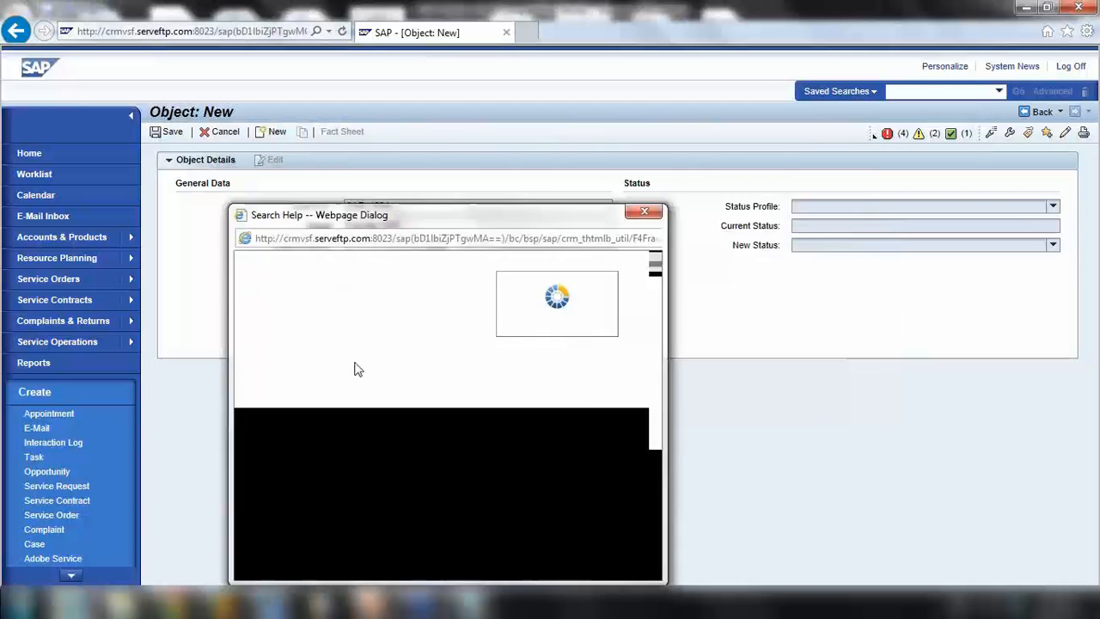
Try object family ZF05 Miscellaneous with base category 0401 Equipments
{"action": "scroll", "coordinate": [473, 412], "scroll_direction": "down", "scroll_amount": 5}
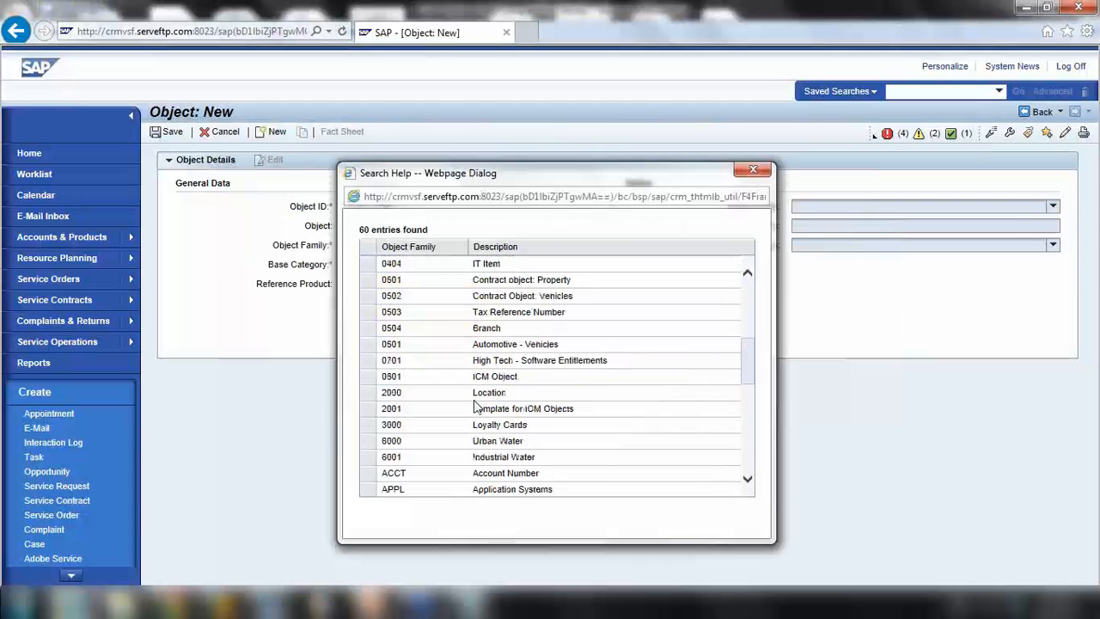
{"action": "scroll", "coordinate": [475, 407], "scroll_direction": "down", "scroll_amount": 8}
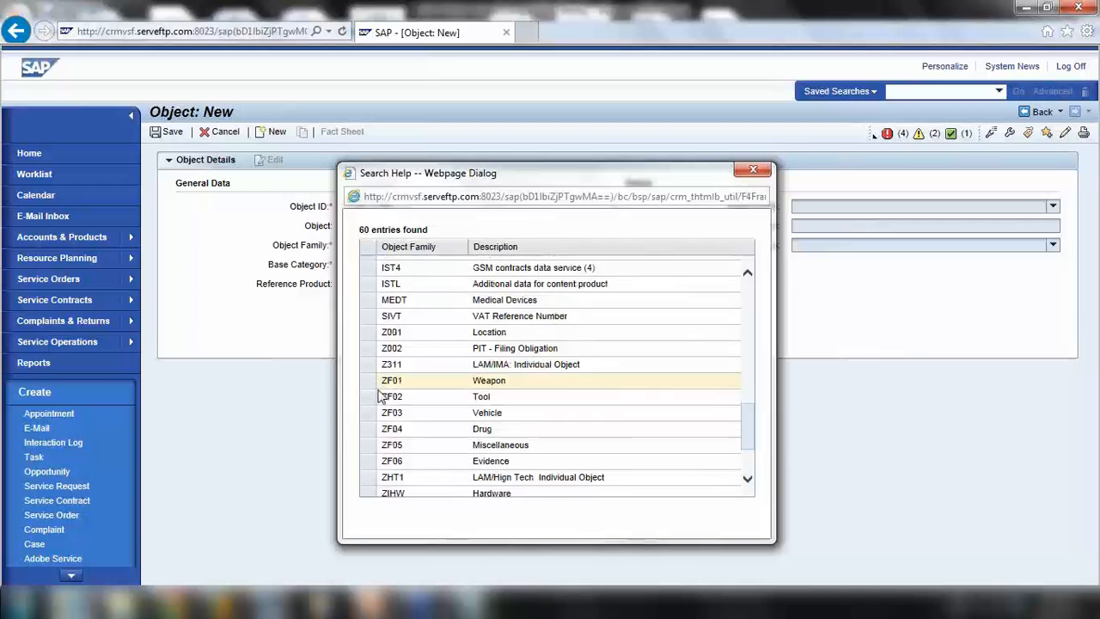
{"action": "scroll", "coordinate": [383, 396], "scroll_direction": "down", "scroll_amount": 2}
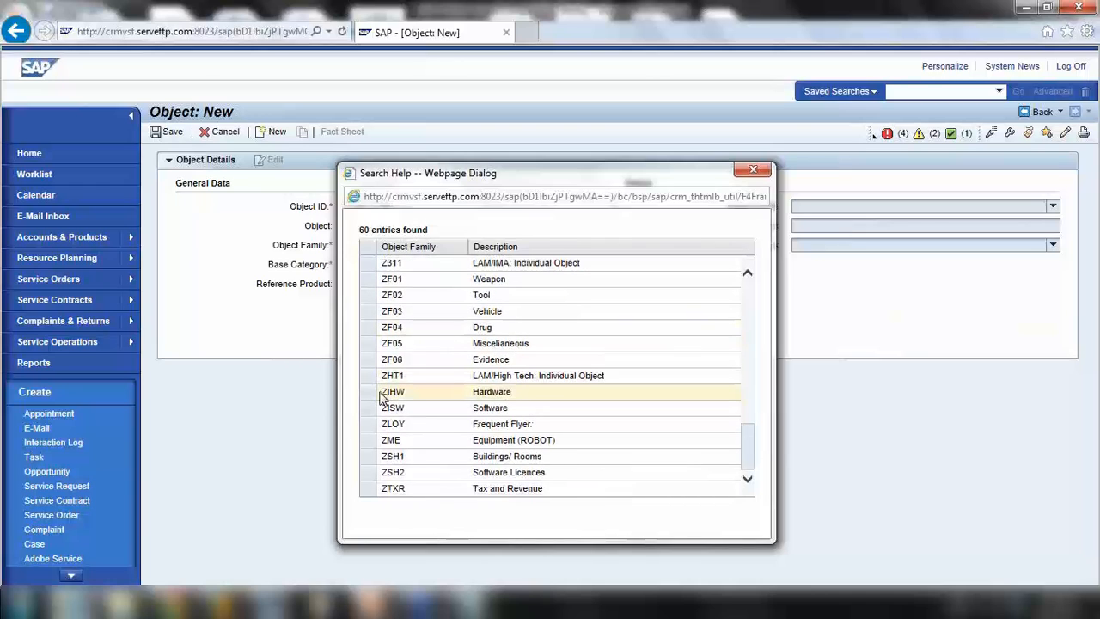
{"action": "left_click", "coordinate": [375, 345]}
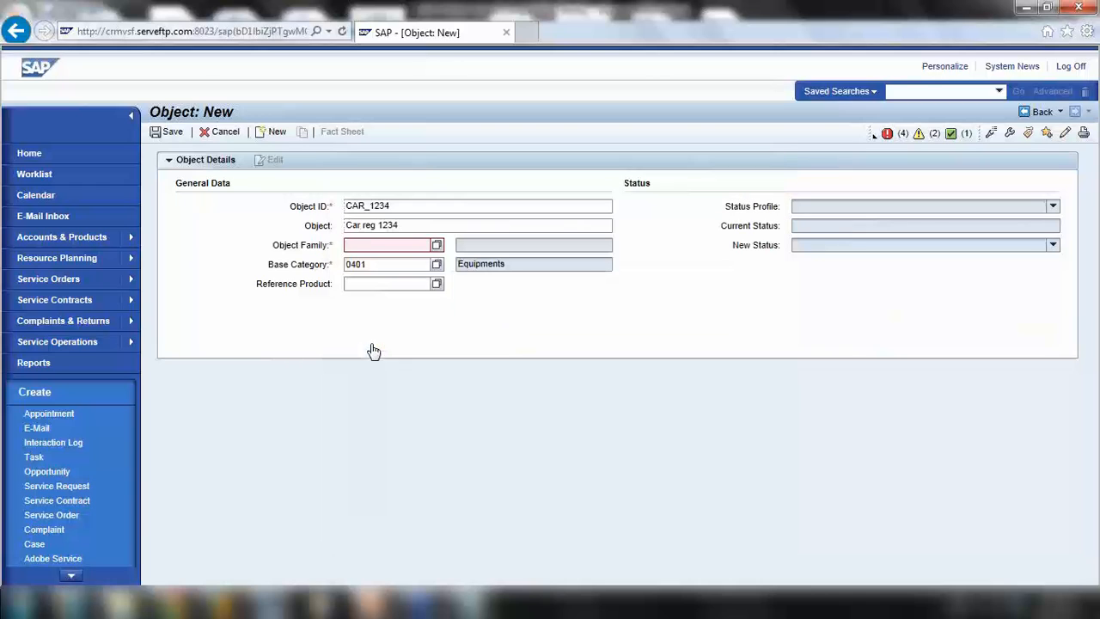
{"action": "left_click", "coordinate": [437, 265]}
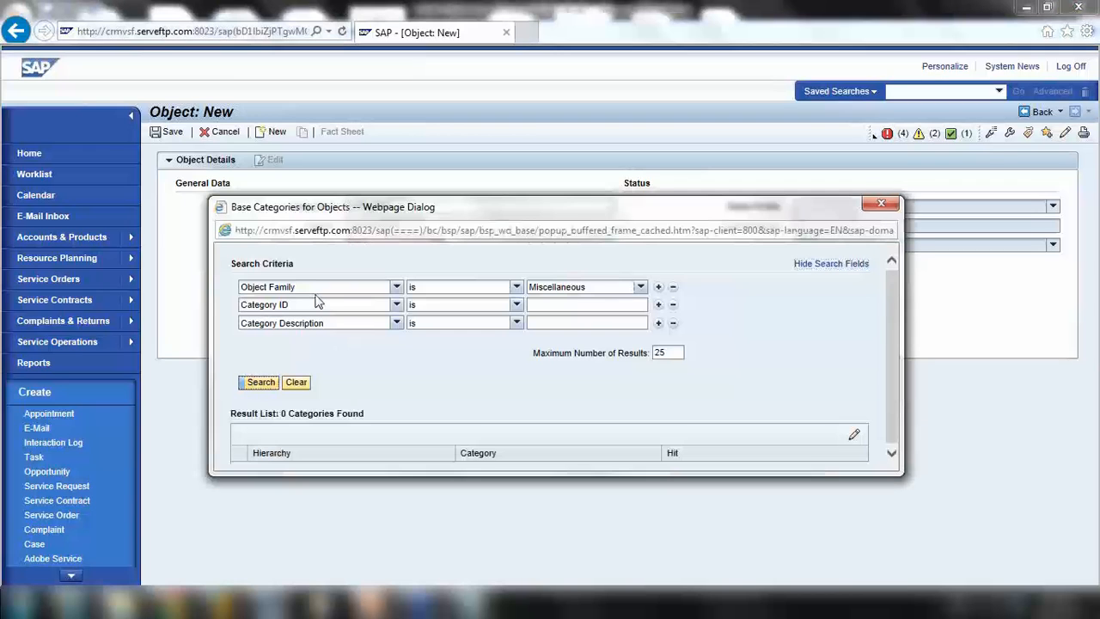
{"action": "left_click", "coordinate": [881, 202]}
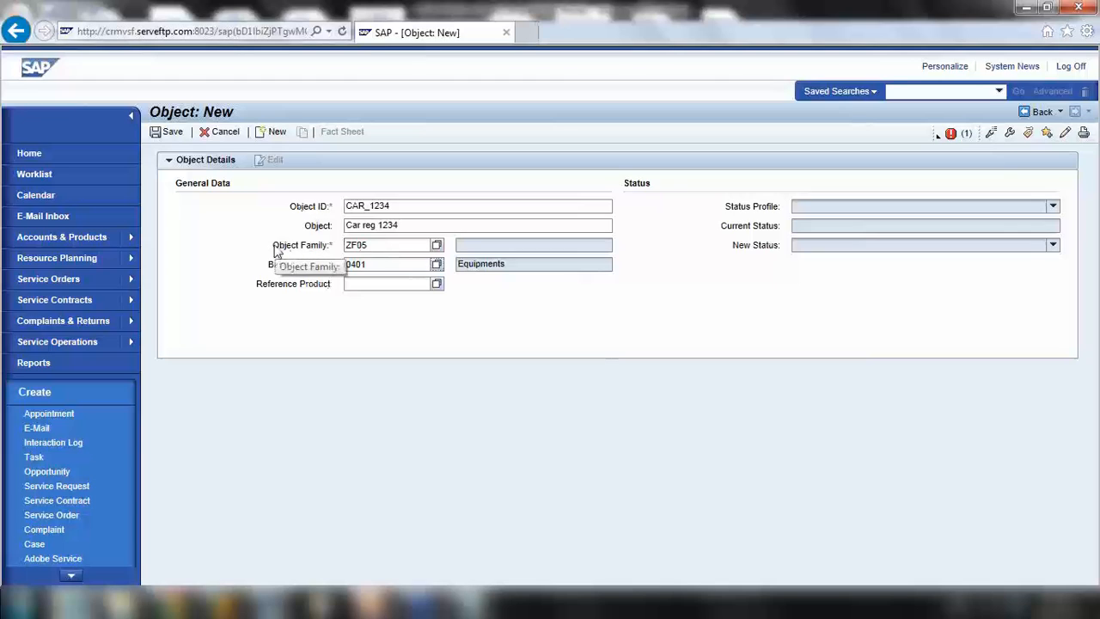
Clear both the Object Family and Base Category values
{"action": "left_click_drag", "start_coordinate": [275, 248], "coordinate": [333, 254]}
{"action": "left_click", "coordinate": [298, 263]}
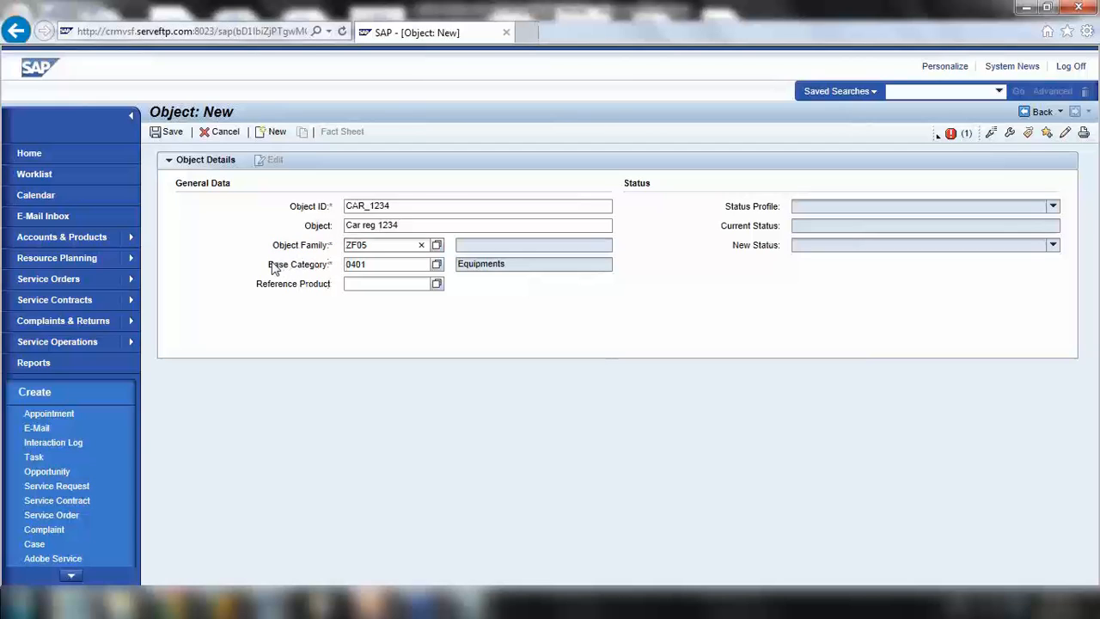
{"action": "left_click_drag", "start_coordinate": [270, 265], "coordinate": [306, 248]}
{"action": "key", "text": "Delete"}
{"action": "key", "text": "Delete"}
Search base categories without the Object Family criterion and pick APPL Application Systems
{"action": "left_click", "coordinate": [437, 245]}
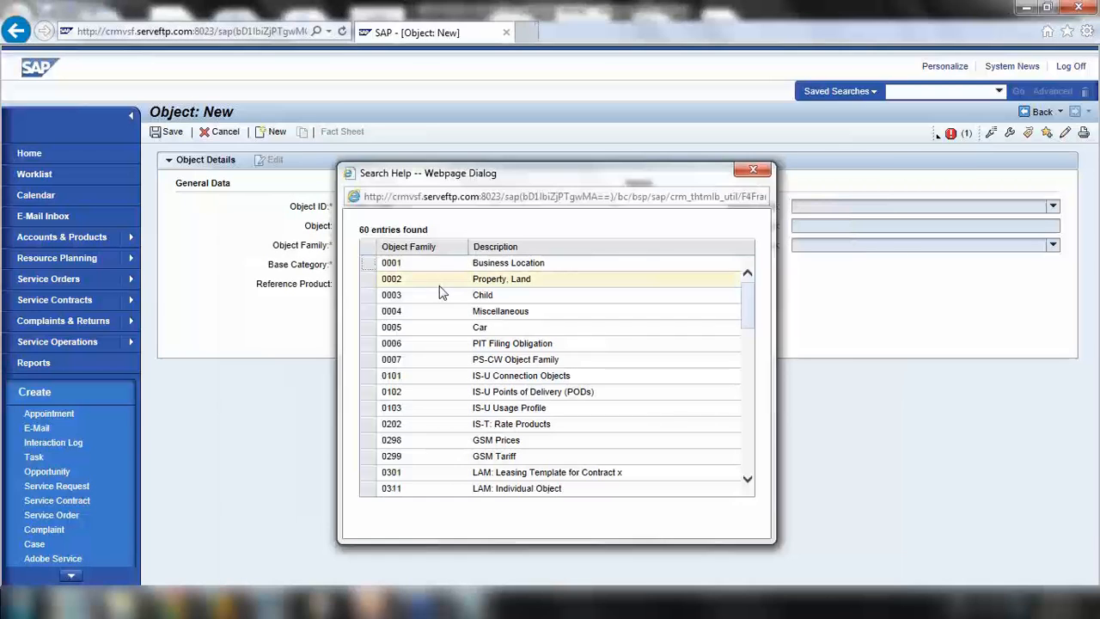
{"action": "left_click_drag", "start_coordinate": [746, 300], "coordinate": [762, 319]}
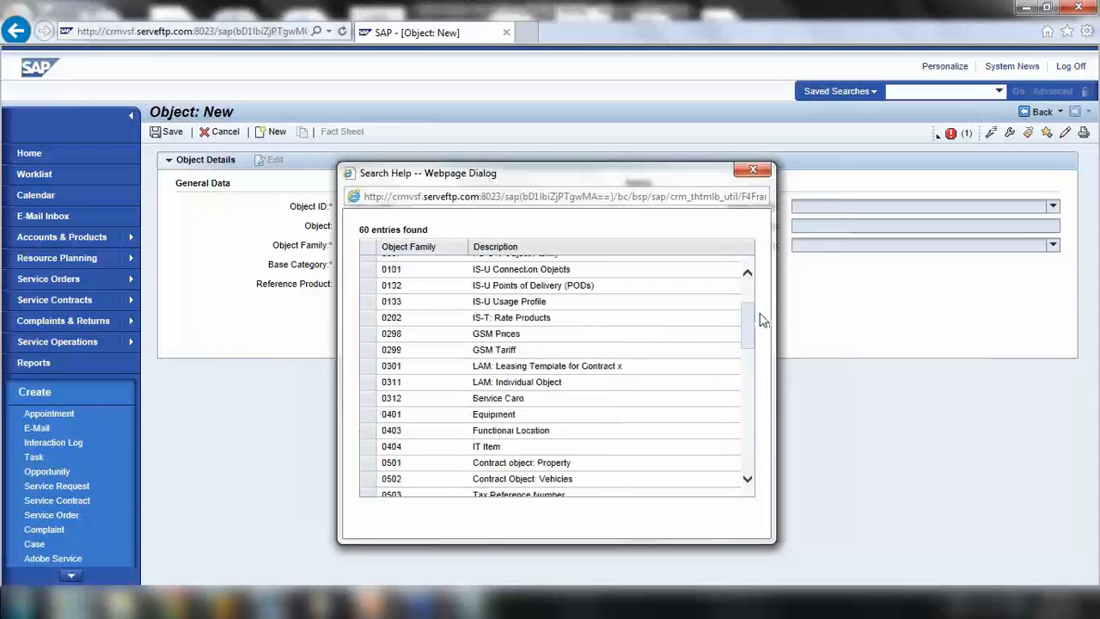
{"action": "left_click", "coordinate": [756, 169]}
{"action": "left_click", "coordinate": [437, 265]}
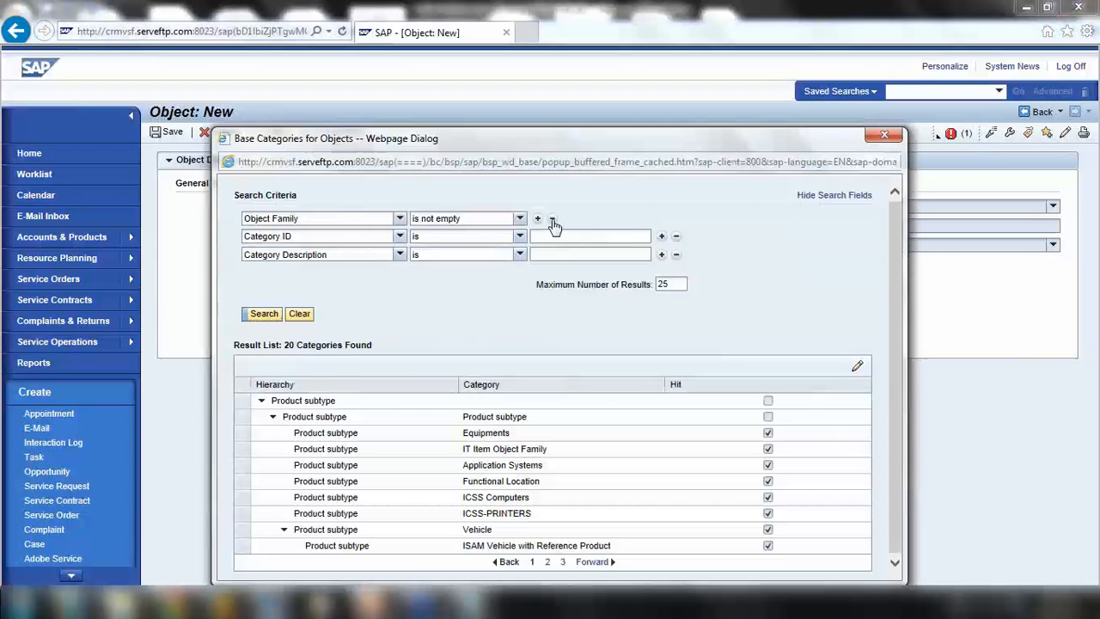
{"action": "left_click", "coordinate": [552, 221]}
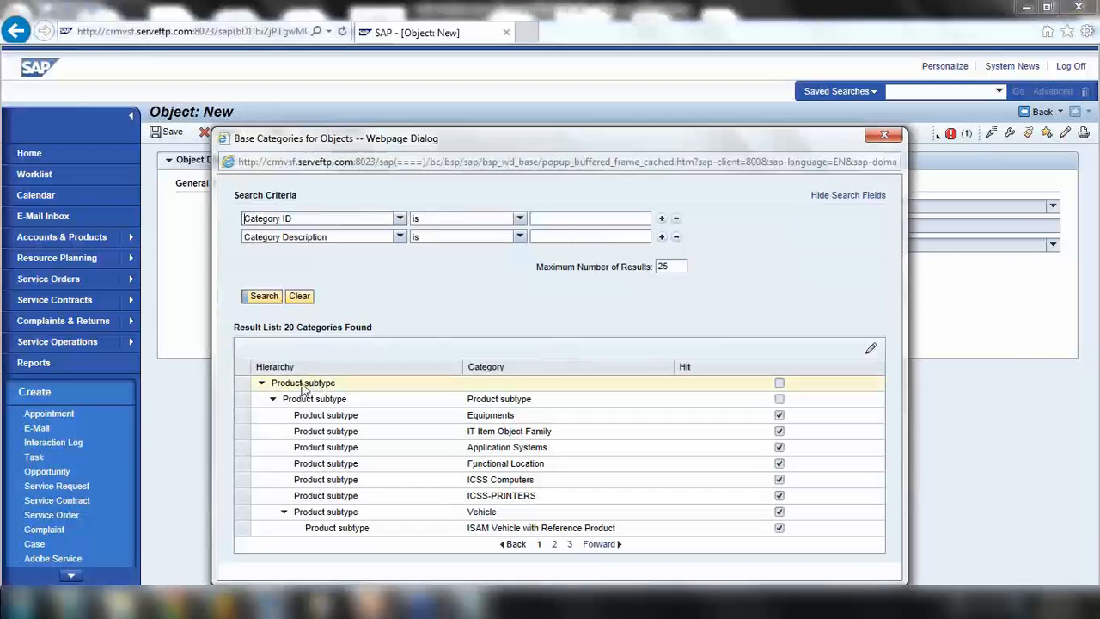
{"action": "left_click", "coordinate": [599, 544]}
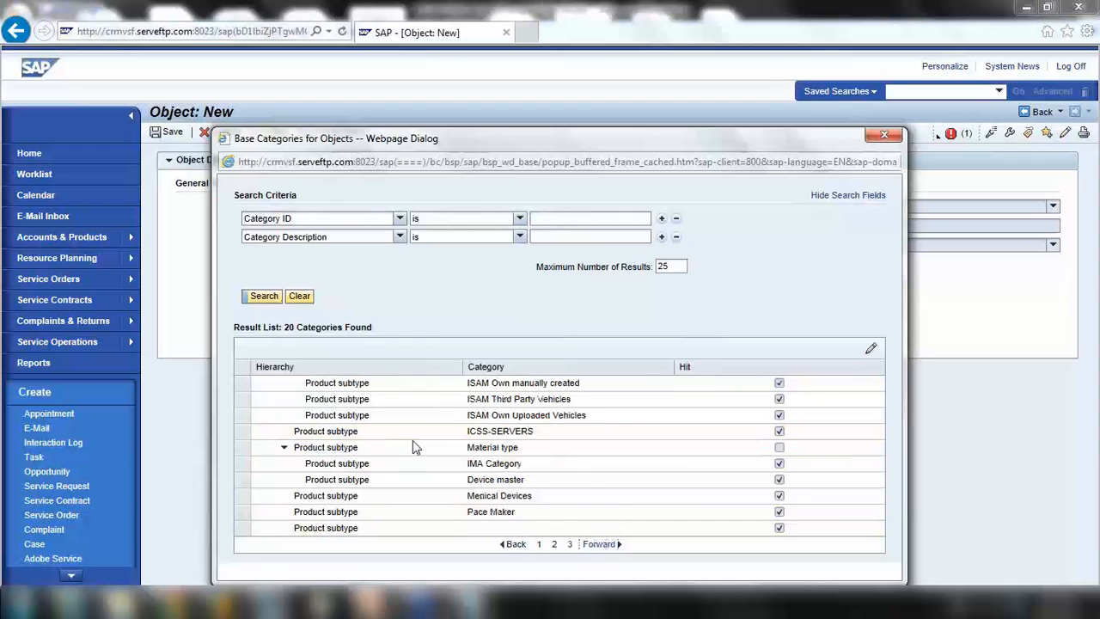
{"action": "left_click", "coordinate": [241, 455]}
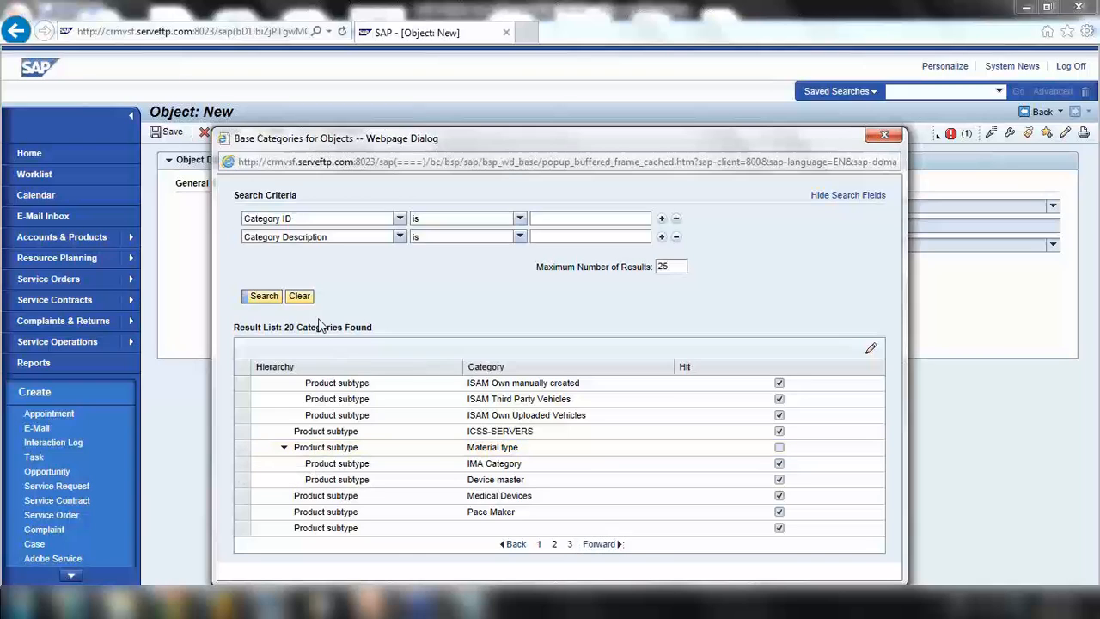
{"action": "left_click", "coordinate": [604, 544]}
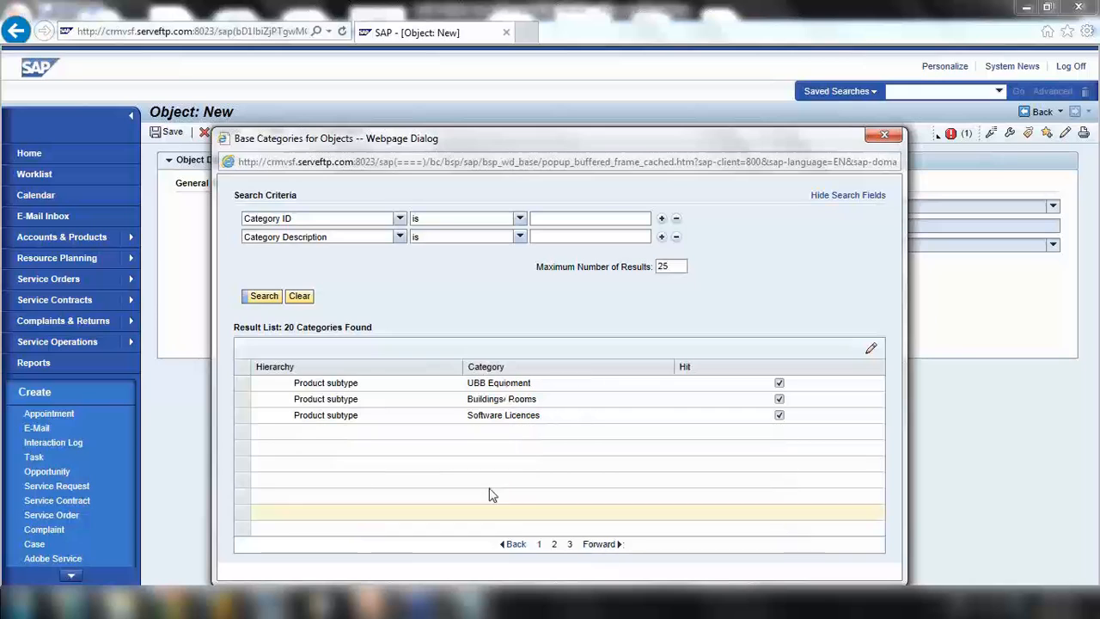
{"action": "left_click", "coordinate": [510, 544]}
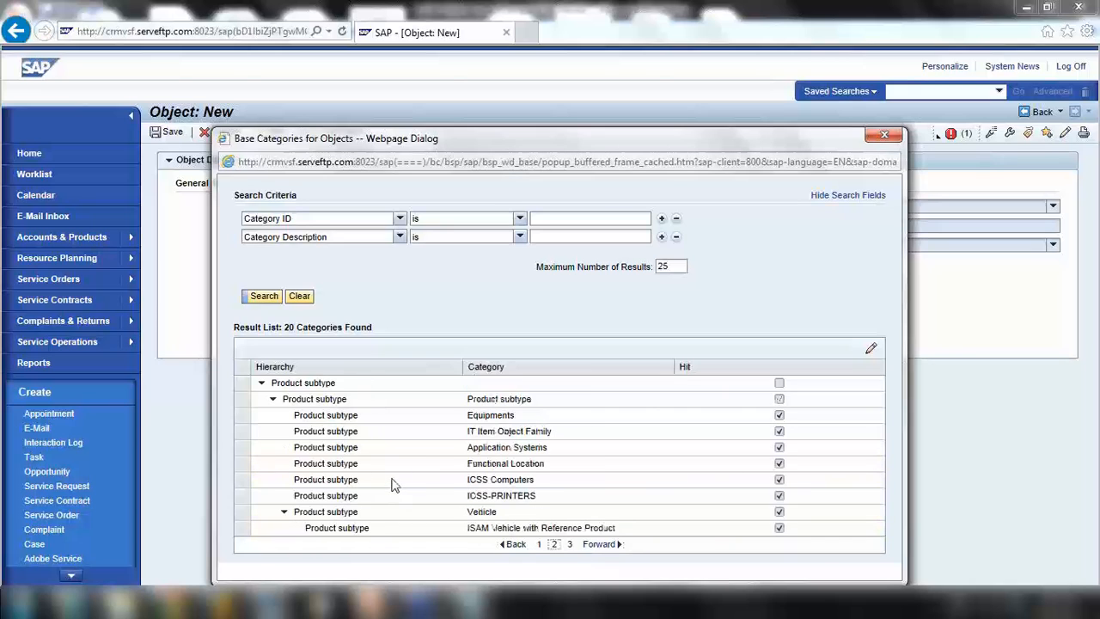
{"action": "left_click", "coordinate": [248, 454]}
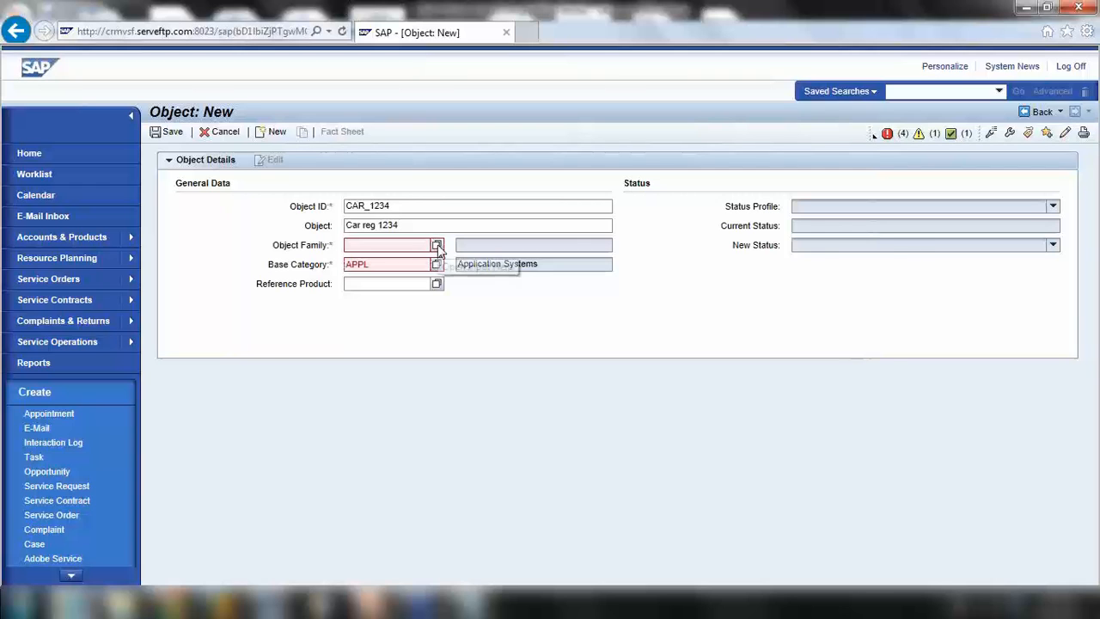
Set the object family to ZIHW Hardware, then look up a reference product
{"action": "left_click", "coordinate": [436, 245]}
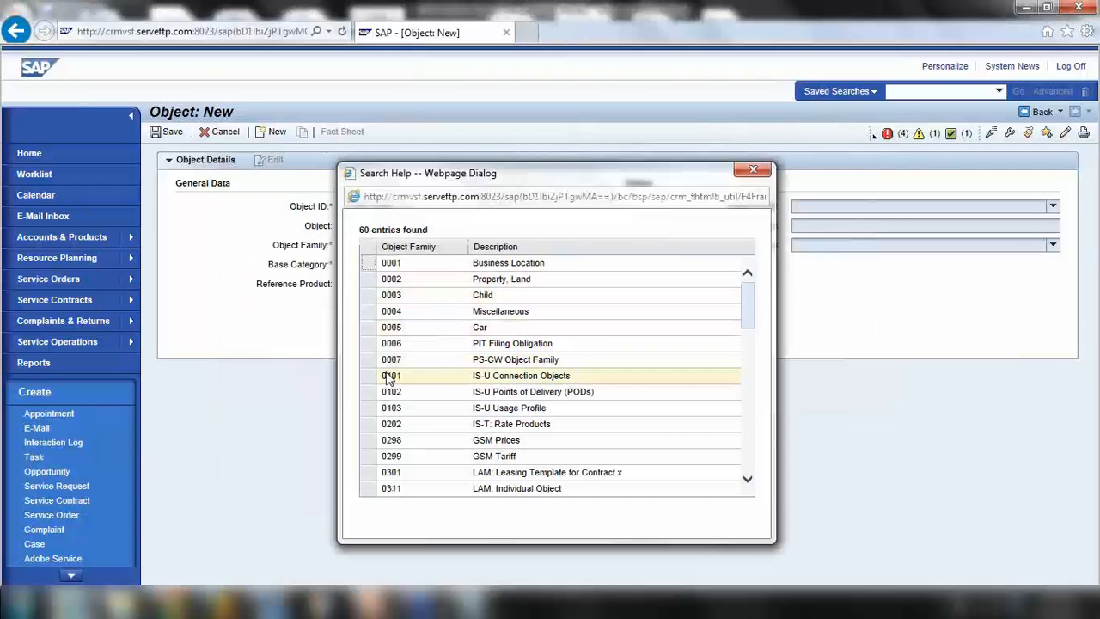
{"action": "scroll", "coordinate": [434, 367], "scroll_direction": "down", "scroll_amount": 7}
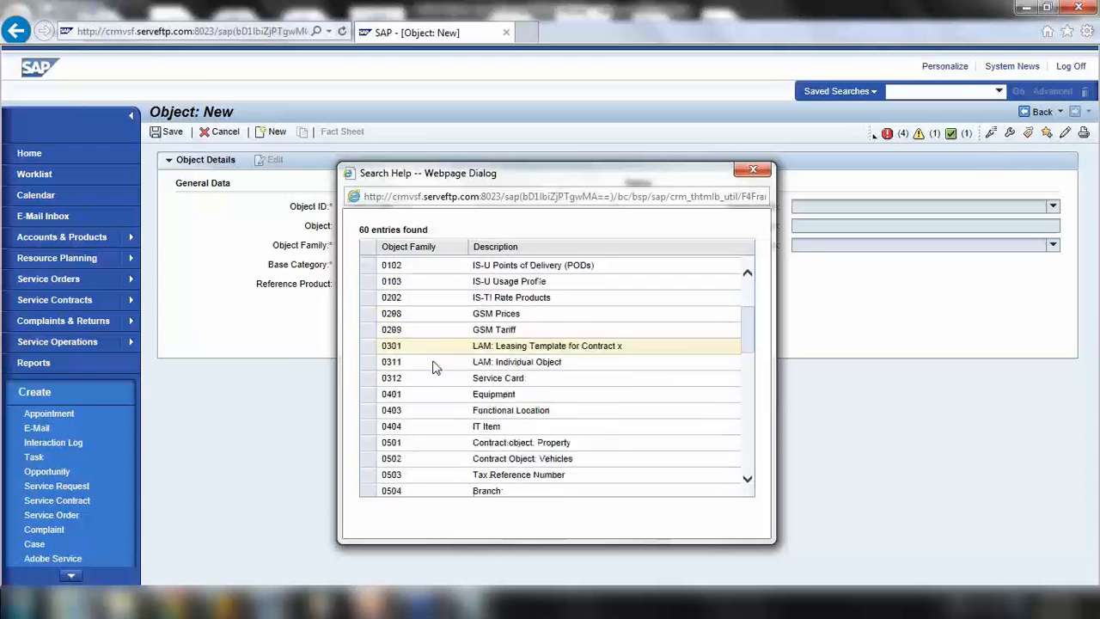
{"action": "left_click_drag", "start_coordinate": [481, 173], "coordinate": [587, 139]}
{"action": "scroll", "coordinate": [613, 381], "scroll_direction": "down", "scroll_amount": 3}
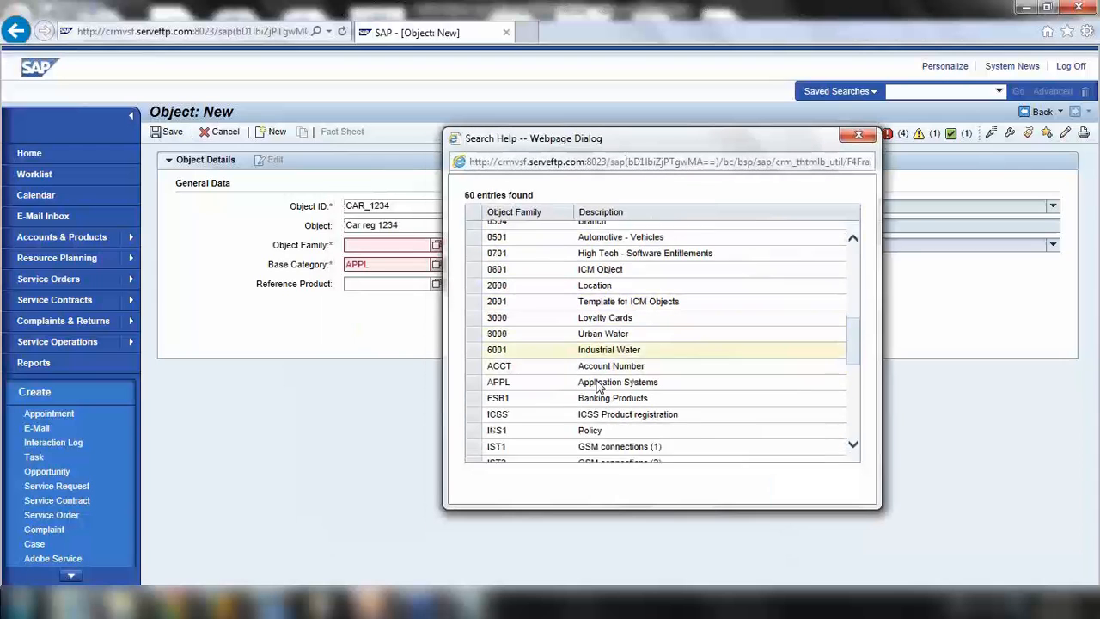
{"action": "scroll", "coordinate": [610, 378], "scroll_direction": "down", "scroll_amount": 3}
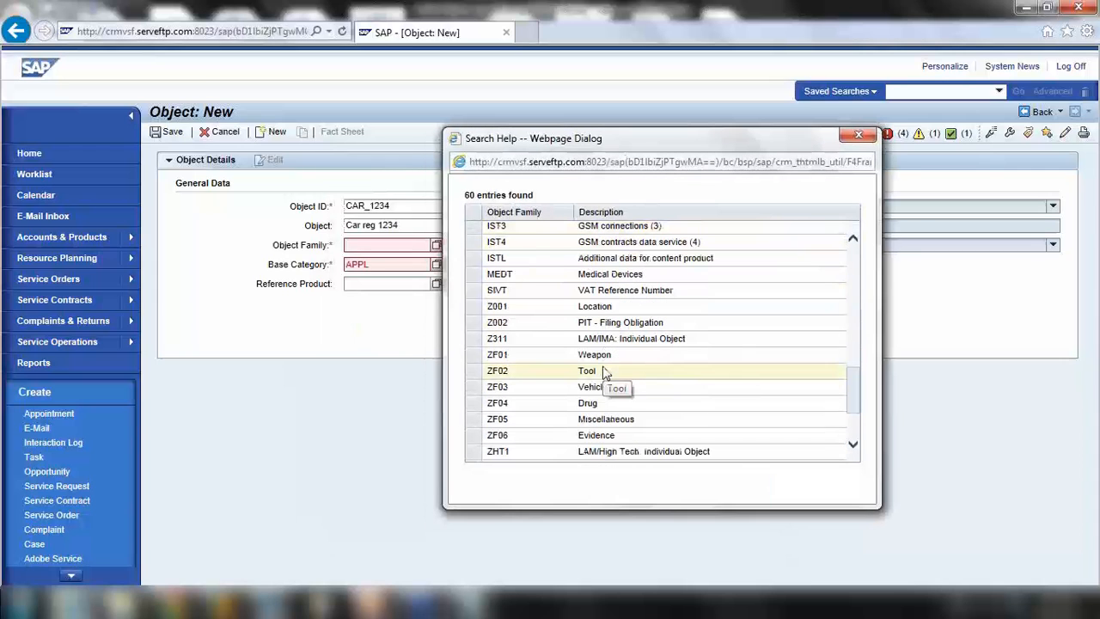
{"action": "scroll", "coordinate": [604, 374], "scroll_direction": "down", "scroll_amount": 2}
{"action": "scroll", "coordinate": [606, 373], "scroll_direction": "down", "scroll_amount": 1}
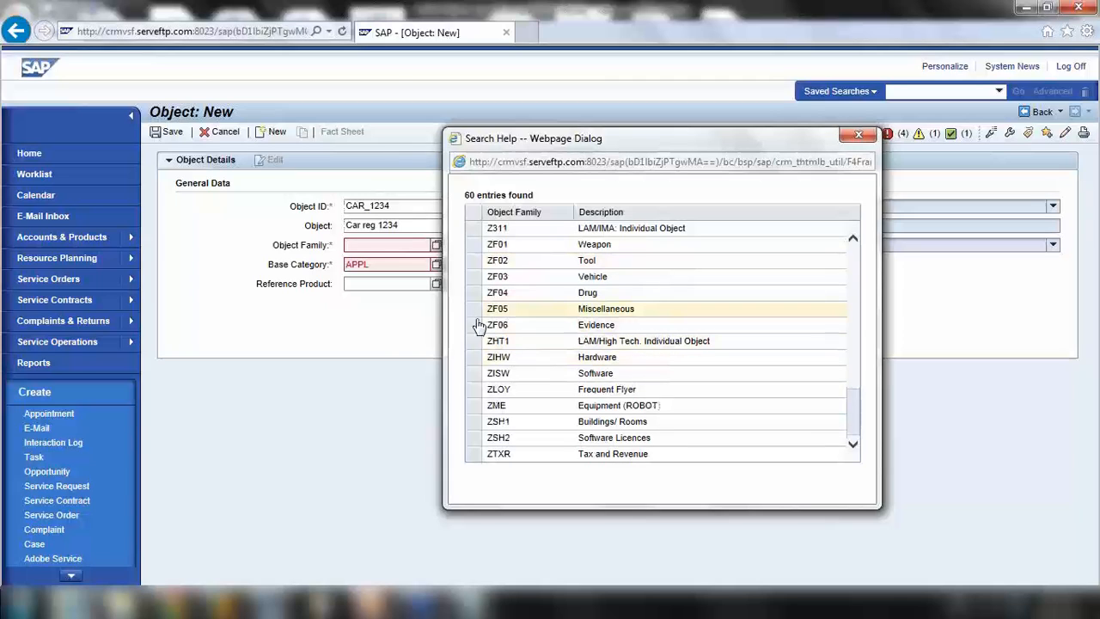
{"action": "left_click", "coordinate": [483, 358]}
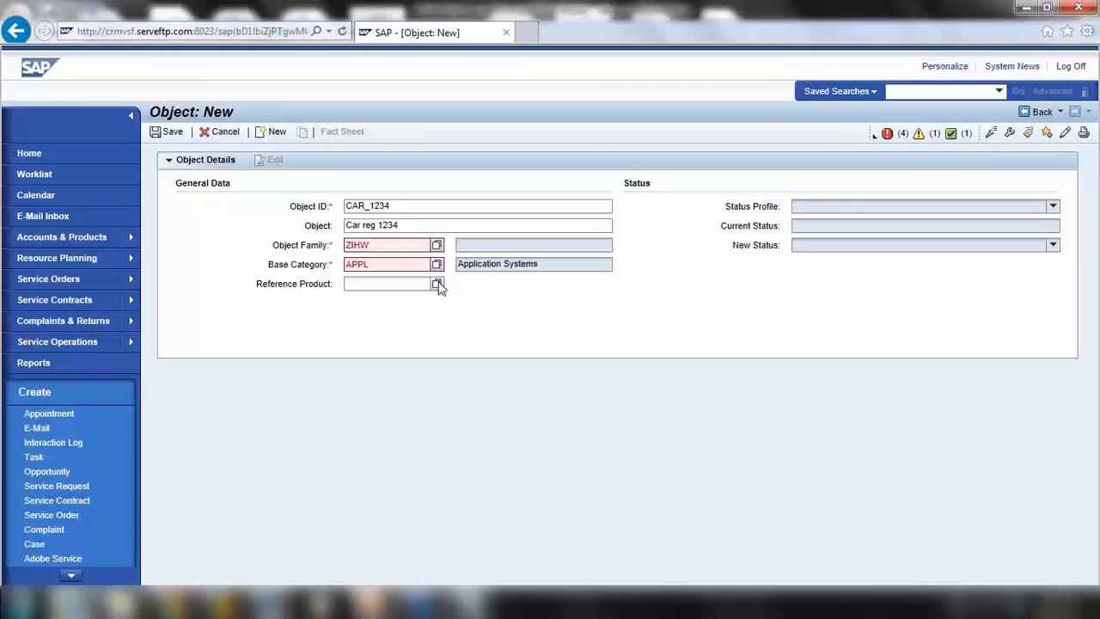
{"action": "left_click", "coordinate": [437, 285]}
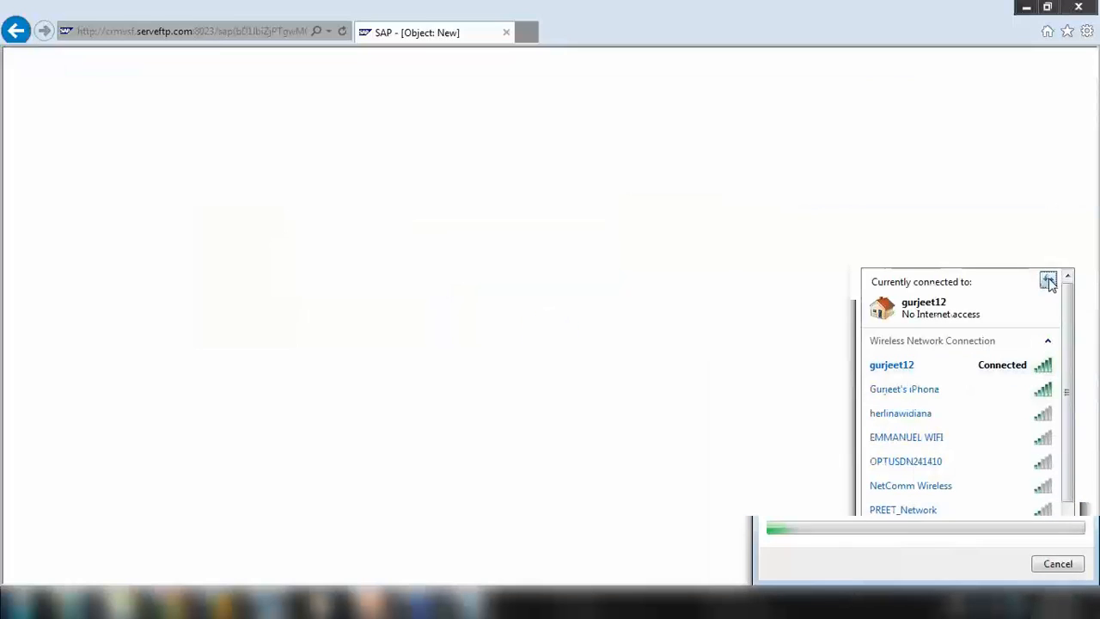
Try joining the phone hotspot wireless network; the connection ends with limited connectivity
{"action": "left_click", "coordinate": [989, 389]}
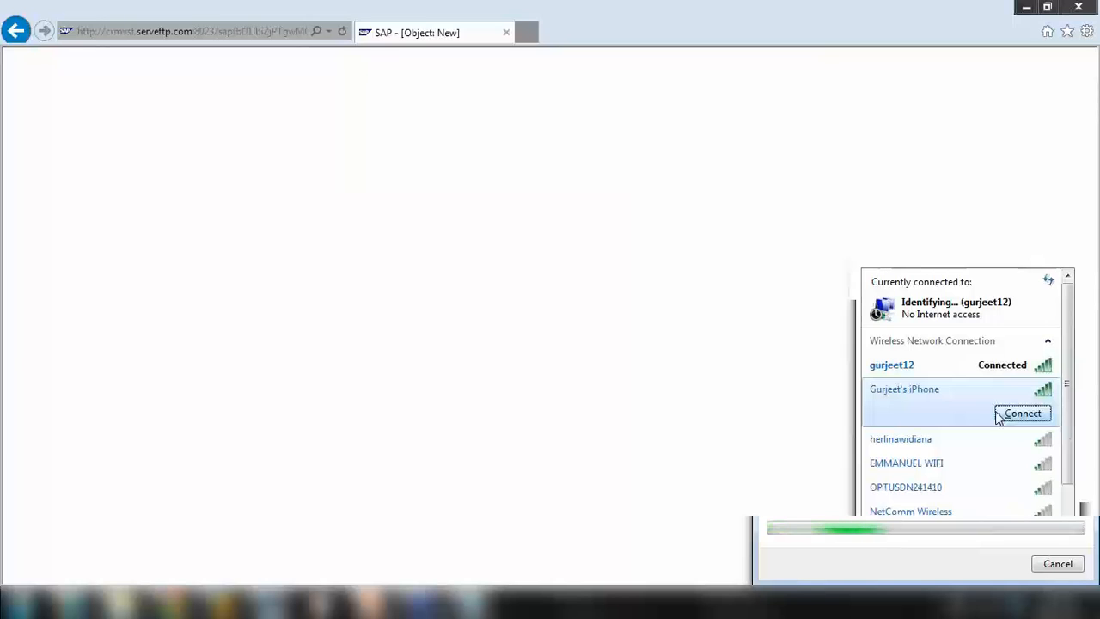
{"action": "left_click", "coordinate": [999, 416]}
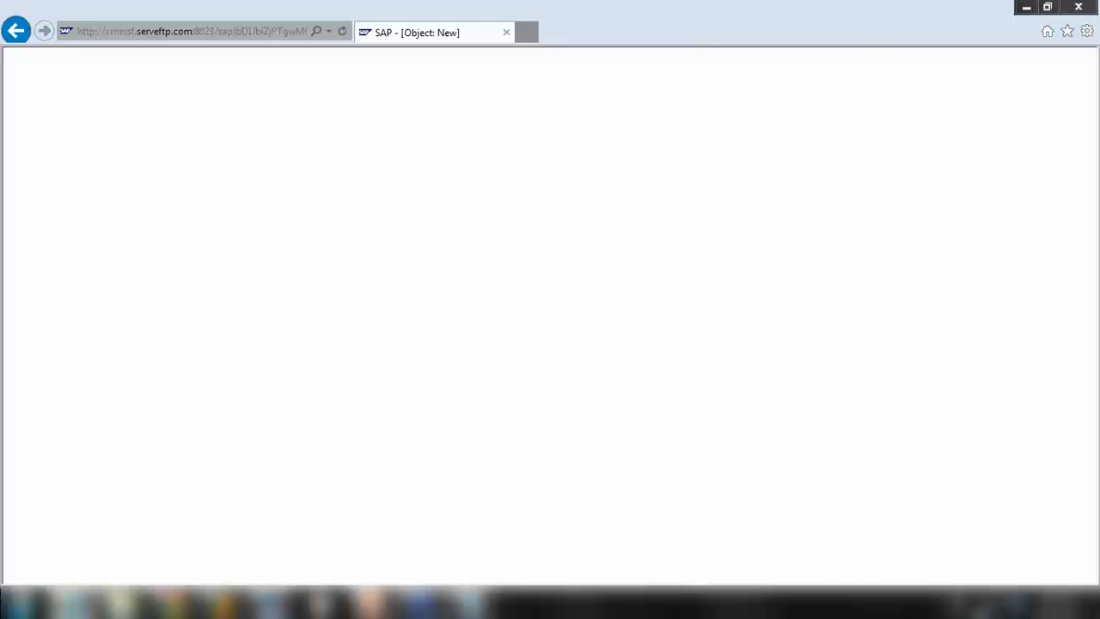
{"action": "left_click", "coordinate": [982, 607]}
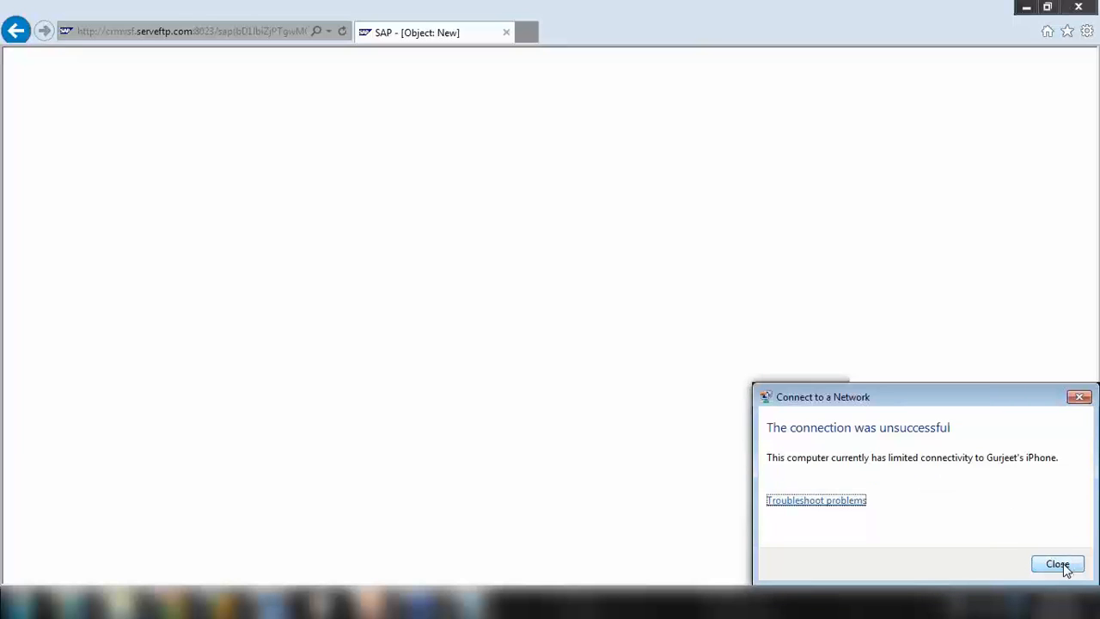
Dismiss the failed connection message and launch Windows Network Diagnostics to repair the wireless connection
{"action": "left_click", "coordinate": [1058, 564]}
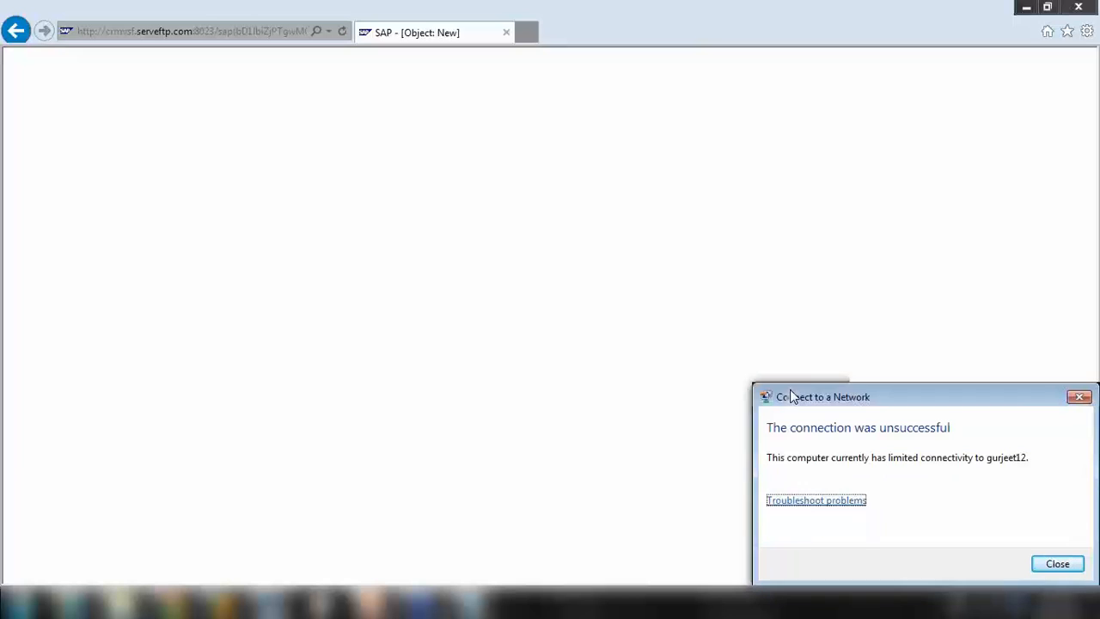
{"action": "left_click", "coordinate": [841, 499]}
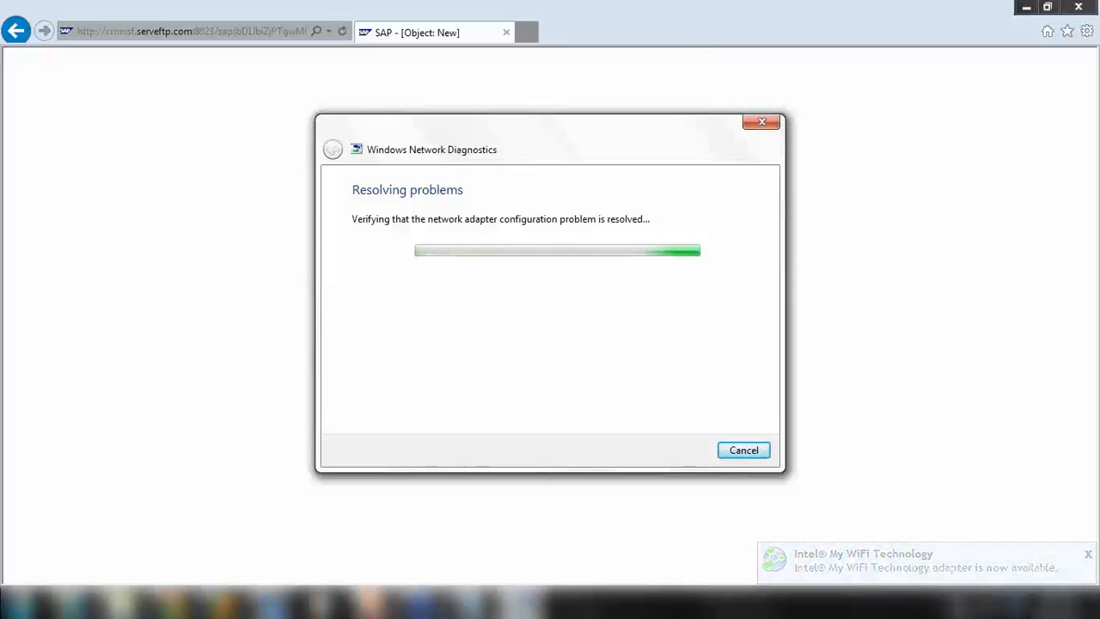
Let diagnostics fix the invalid IP configuration, check the wireless networks, and close the troubleshooter
{"action": "left_click", "coordinate": [968, 603]}
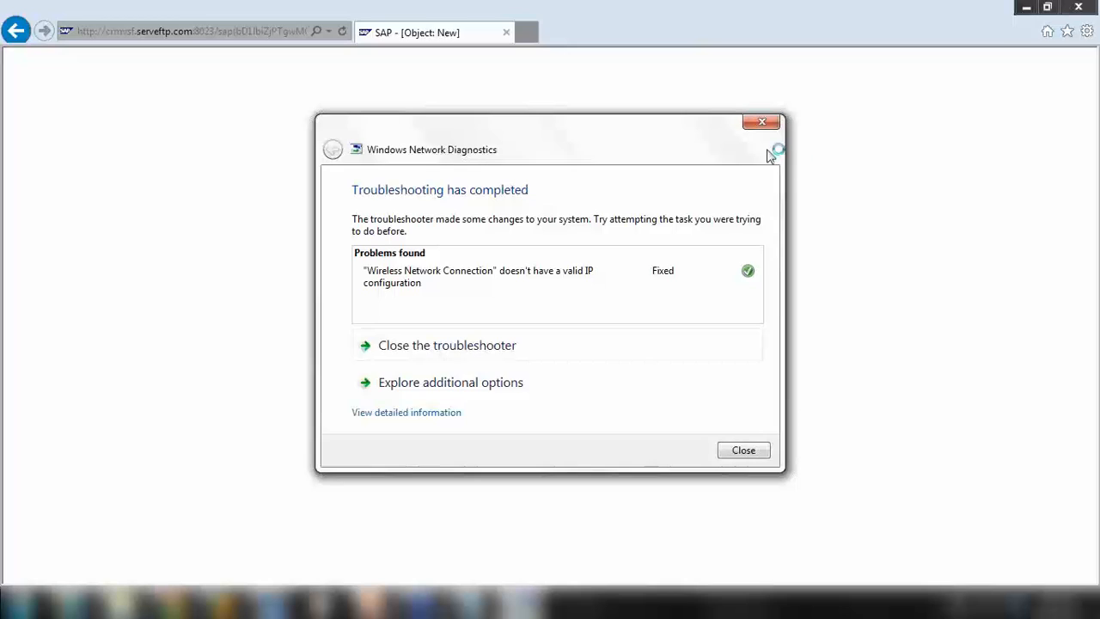
{"action": "left_click", "coordinate": [761, 122]}
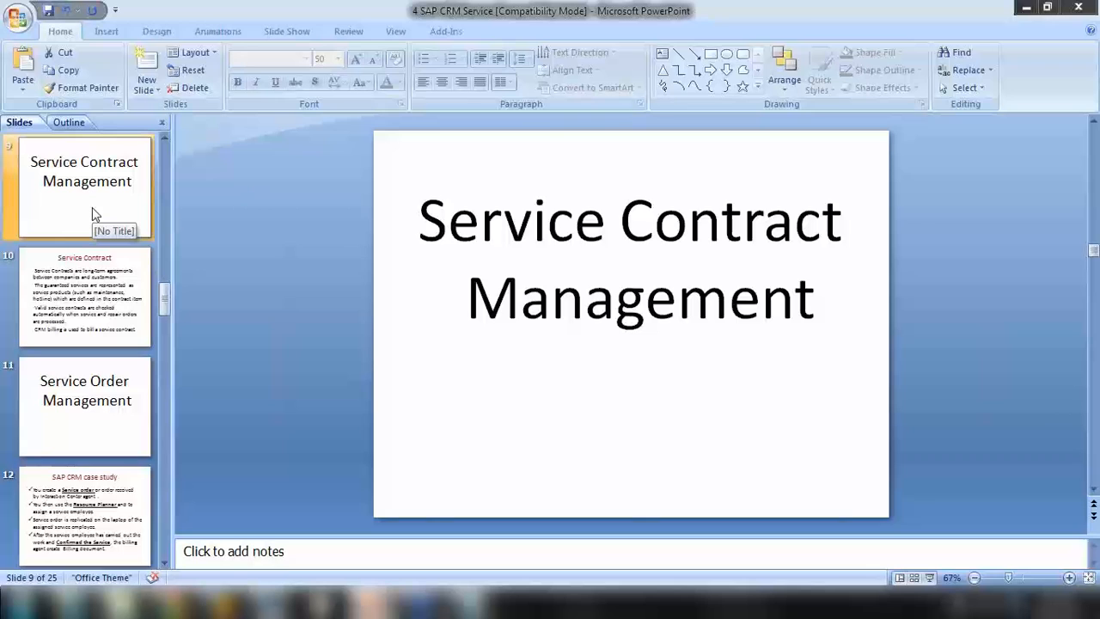
View slide 3, Installation Management & Objects, and slide 7, Objects, in the PowerPoint deck
{"action": "scroll", "coordinate": [95, 215], "scroll_direction": "up", "scroll_amount": 3}
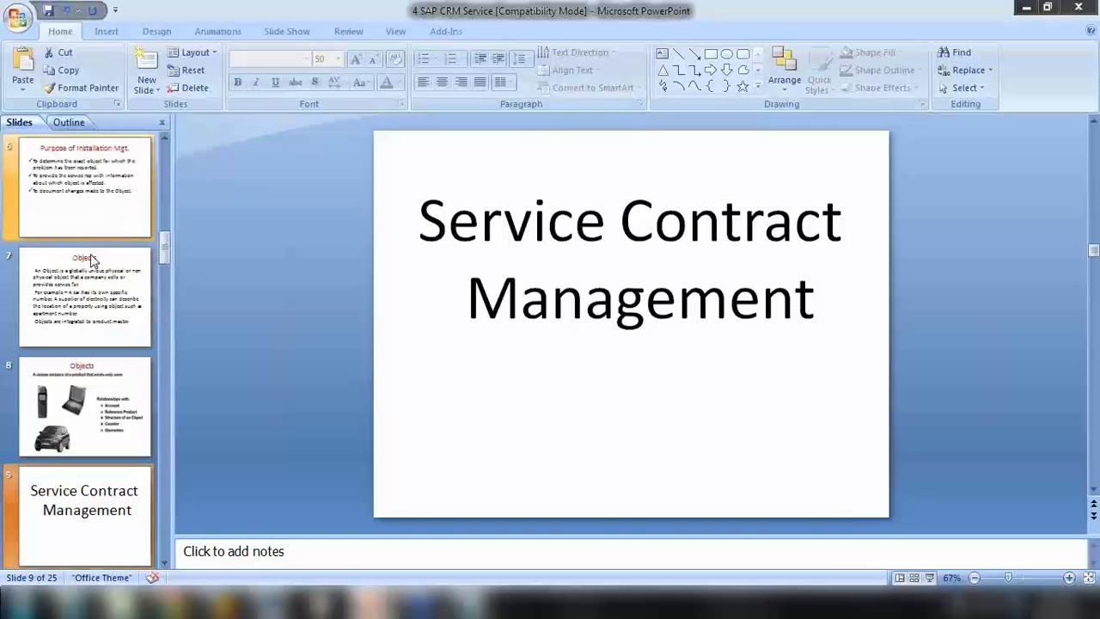
{"action": "scroll", "coordinate": [90, 283], "scroll_direction": "up", "scroll_amount": 2}
{"action": "scroll", "coordinate": [88, 292], "scroll_direction": "up", "scroll_amount": 2}
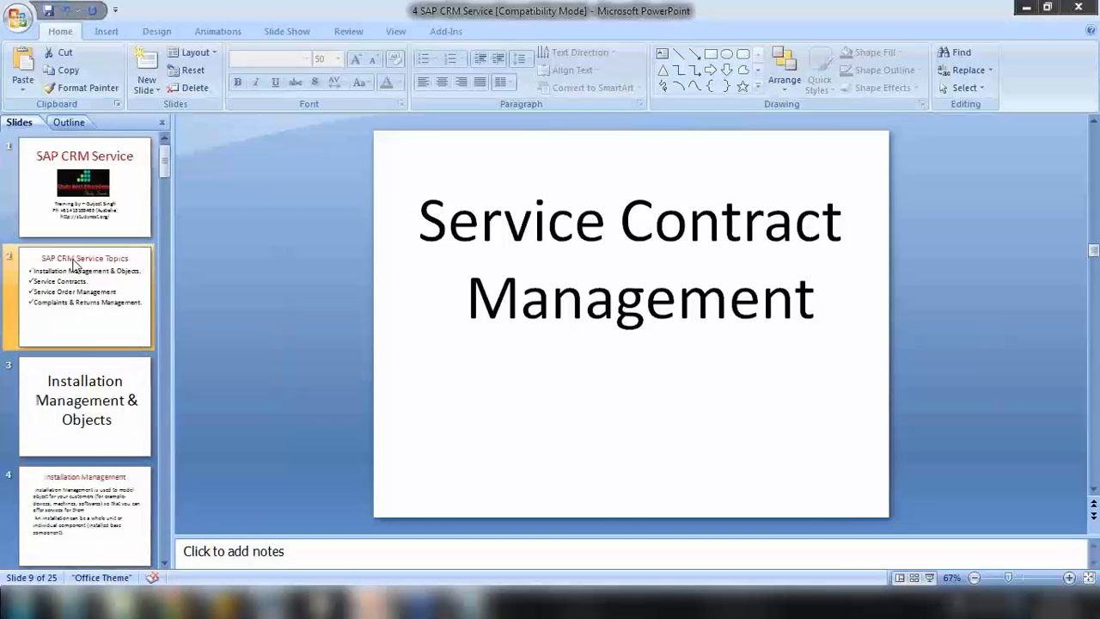
{"action": "left_click", "coordinate": [77, 383]}
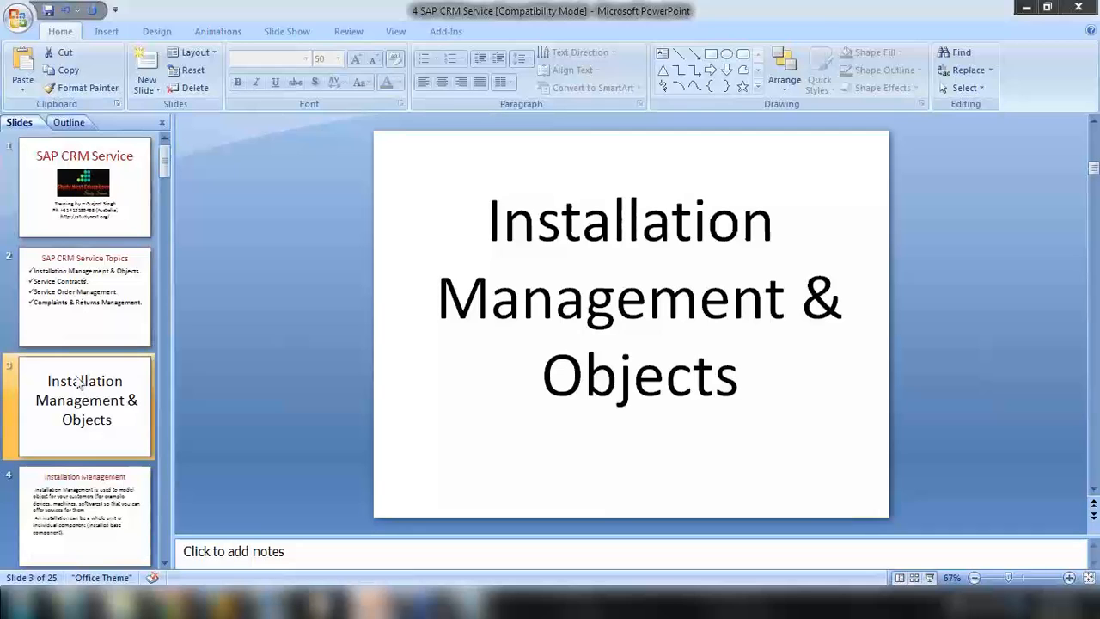
{"action": "scroll", "coordinate": [82, 387], "scroll_direction": "down", "scroll_amount": 3}
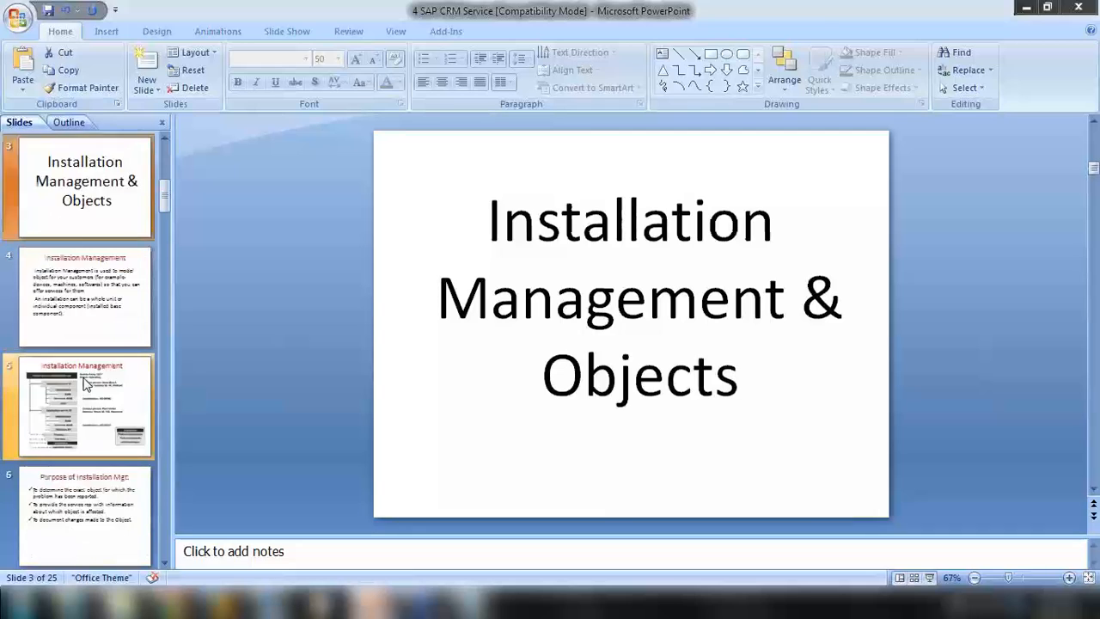
{"action": "scroll", "coordinate": [93, 442], "scroll_direction": "down", "scroll_amount": 2}
{"action": "left_click", "coordinate": [95, 311]}
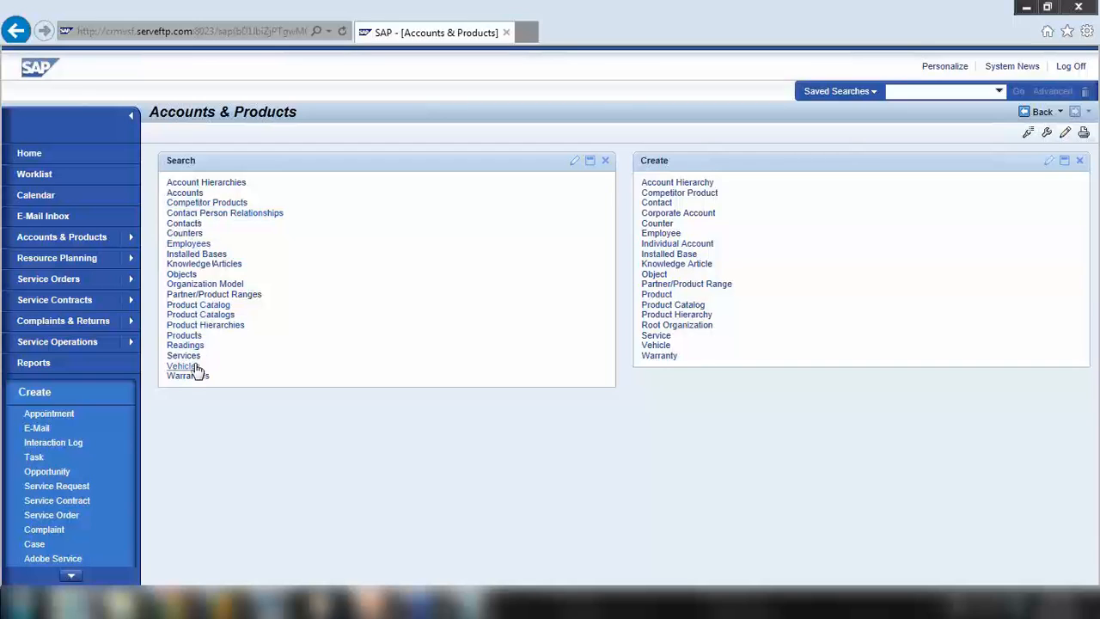
Run the Objects search and open the Boiler Exhaust Fan equipment, status In the Warehouse
{"action": "left_click", "coordinate": [184, 274]}
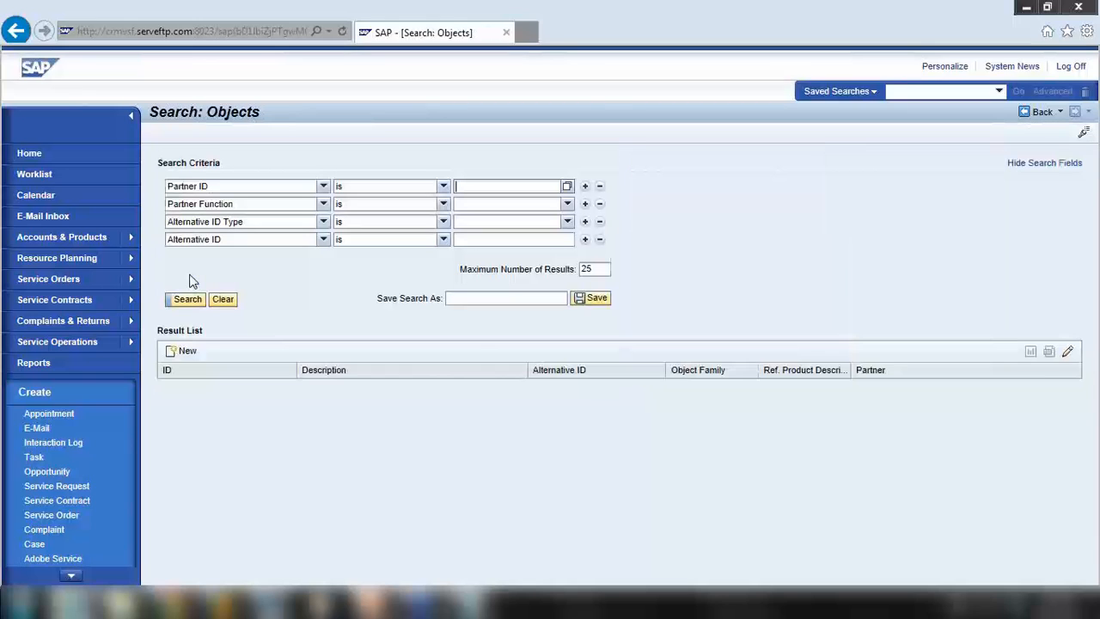
{"action": "left_click", "coordinate": [188, 301]}
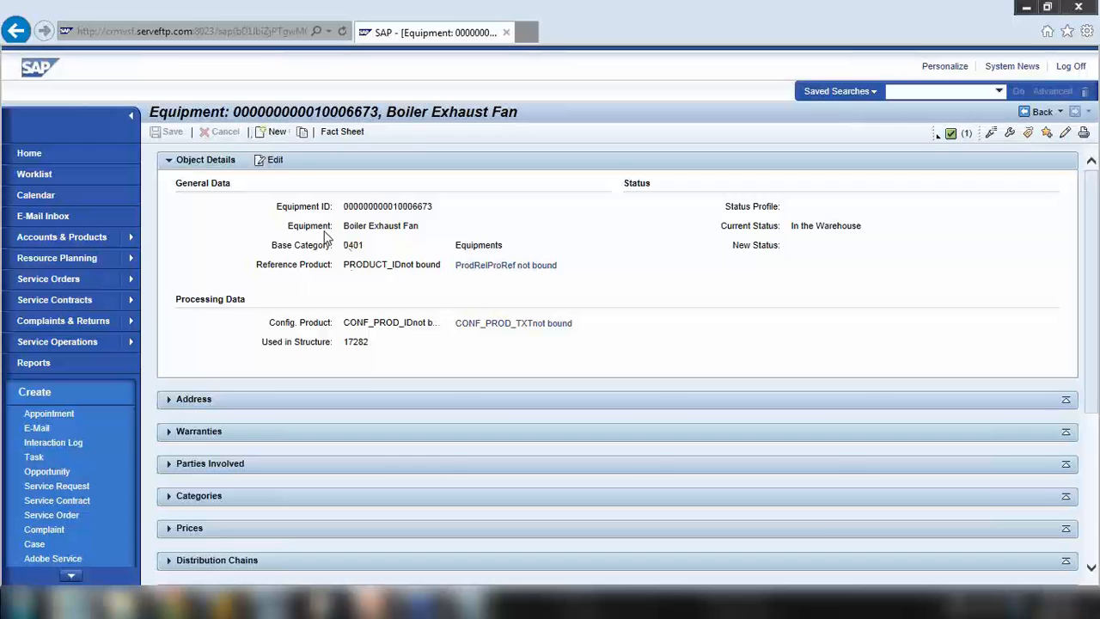
Open the Base Category lookup and close it without choosing a category
{"action": "left_click", "coordinate": [435, 245]}
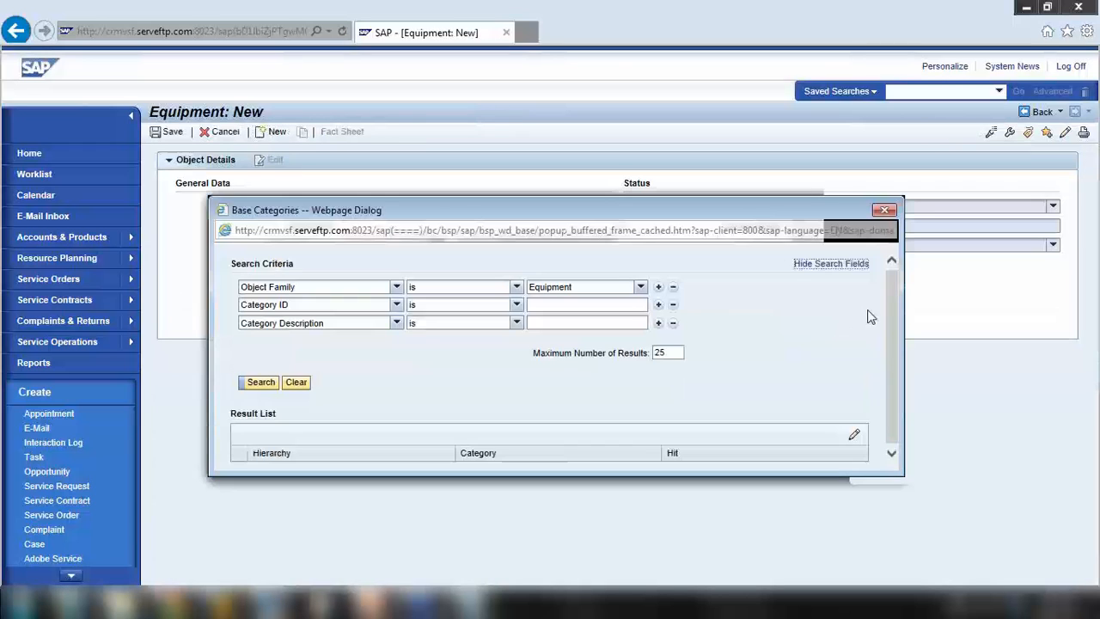
{"action": "left_click_drag", "start_coordinate": [762, 212], "coordinate": [631, 203]}
{"action": "left_click", "coordinate": [753, 197]}
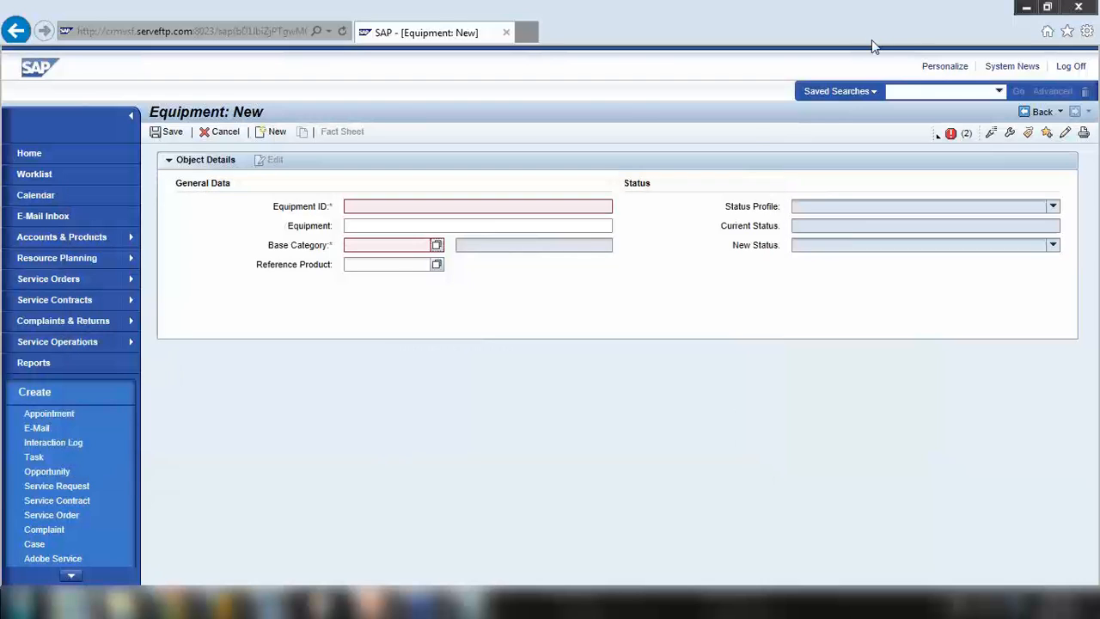
{"action": "key", "text": "alt+Tab"}
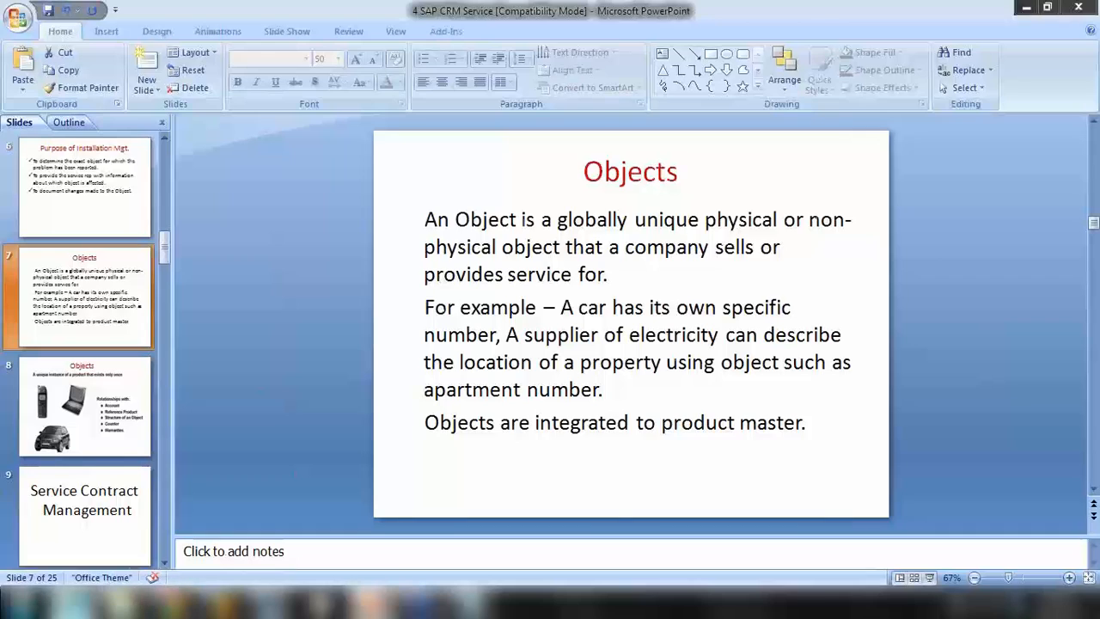
{"action": "key", "text": "alt+Tab"}
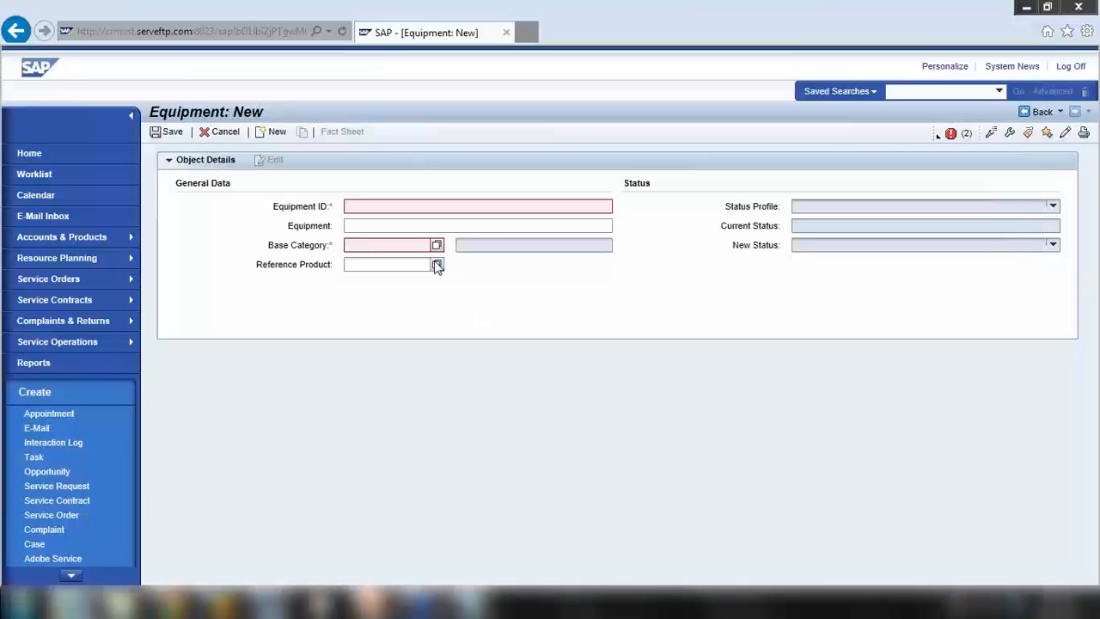
Close the Reference Product lookup empty and return to the empty Search: Objects page
{"action": "left_click", "coordinate": [436, 265]}
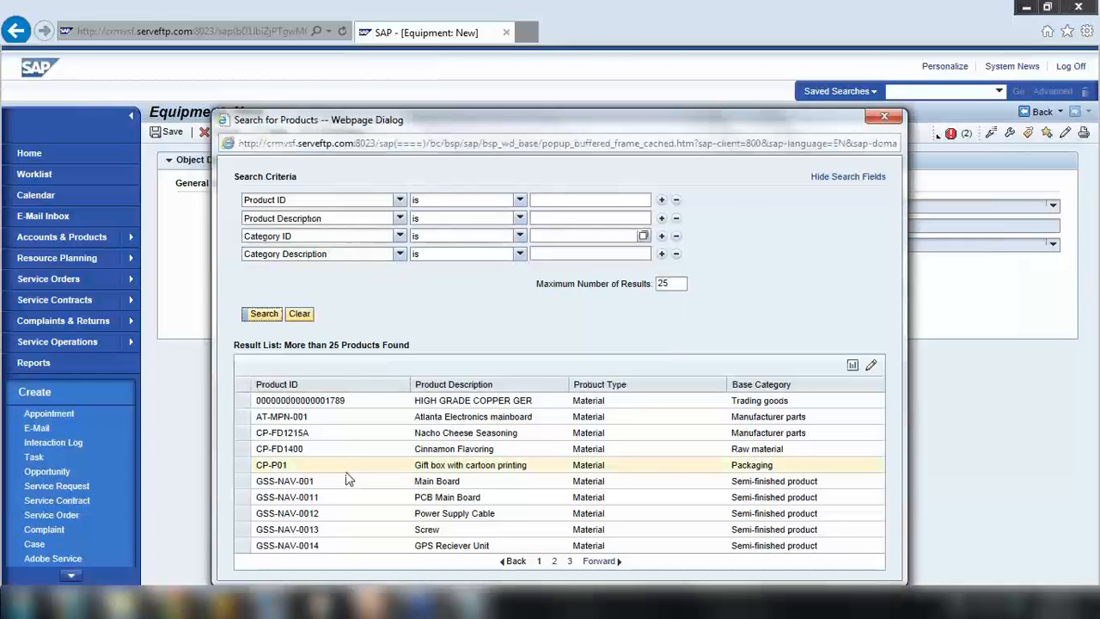
{"action": "left_click", "coordinate": [257, 498]}
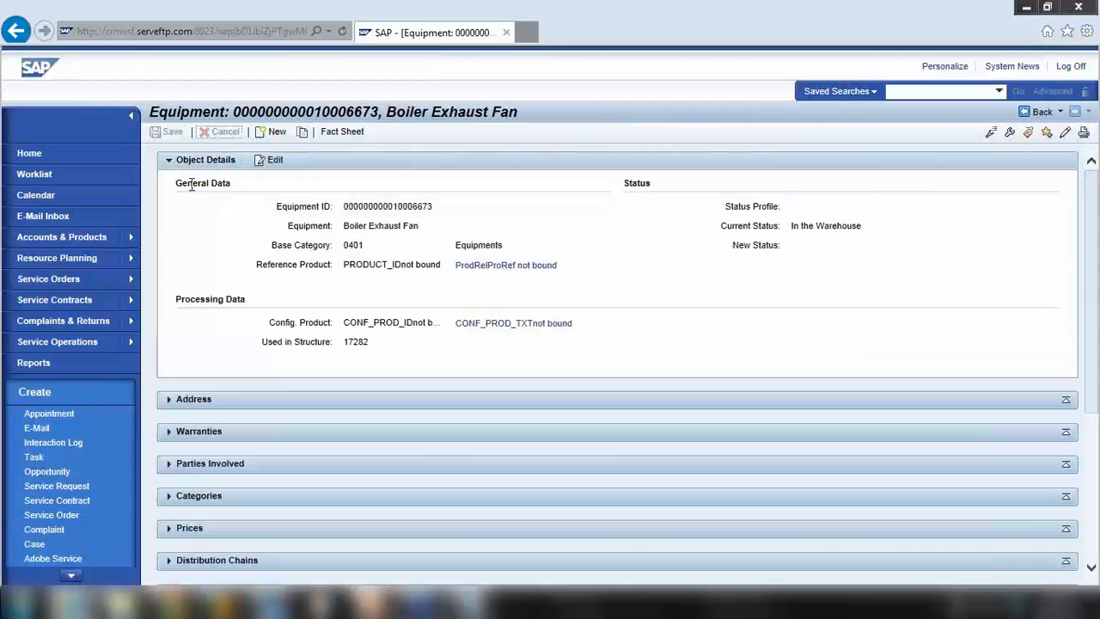
{"action": "left_click", "coordinate": [93, 239]}
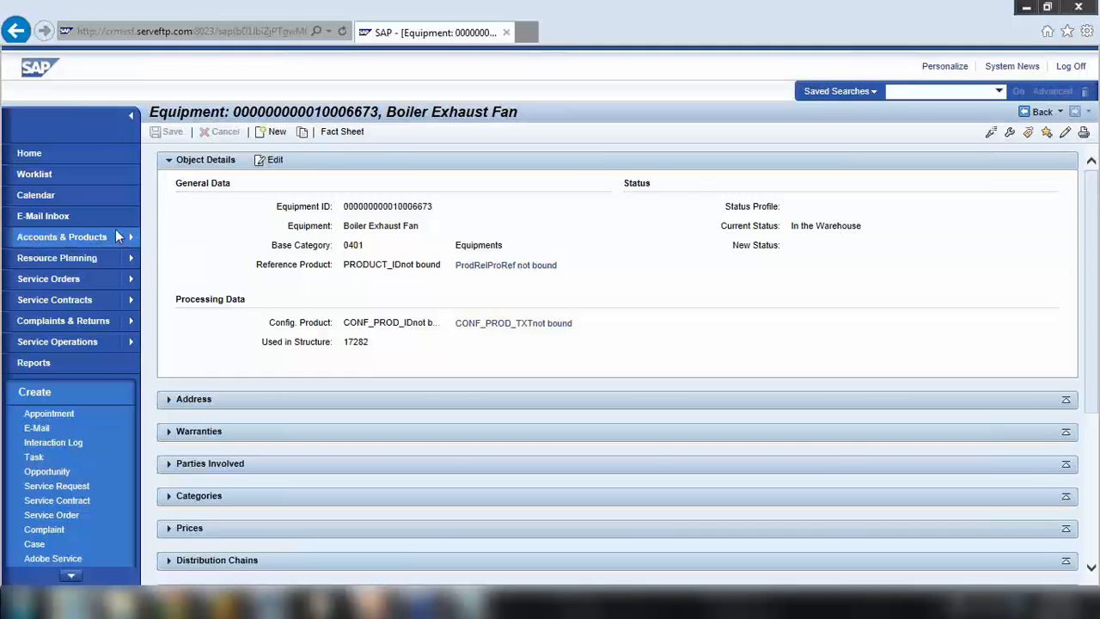
{"action": "left_click", "coordinate": [186, 274]}
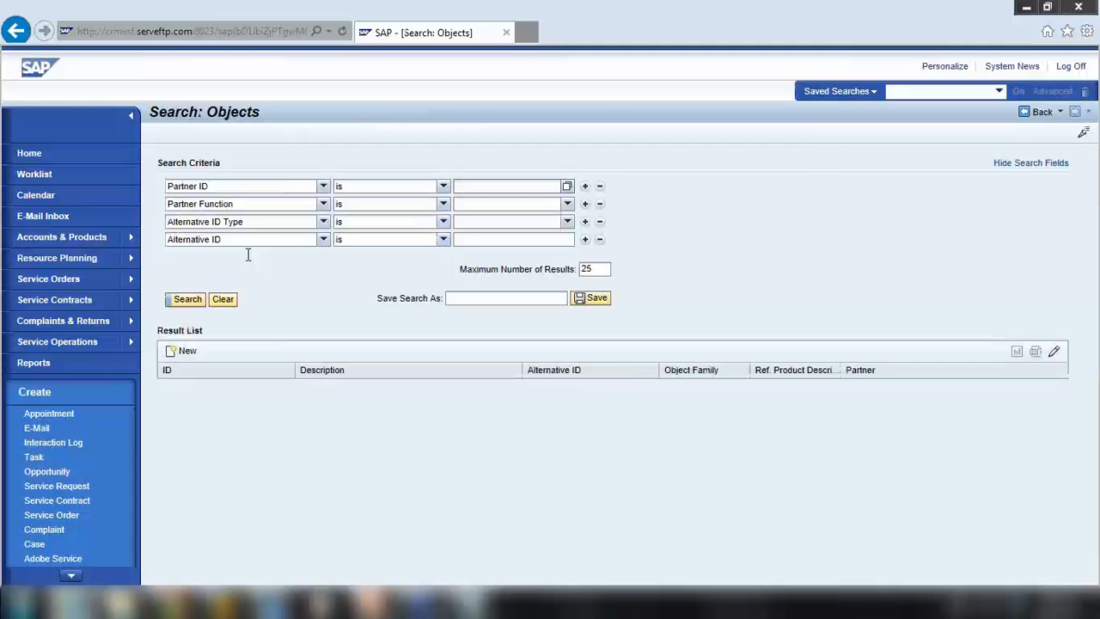
List the objects, view AAP Process Facilities and highlight its Object Family code 0403
{"action": "left_click", "coordinate": [188, 299]}
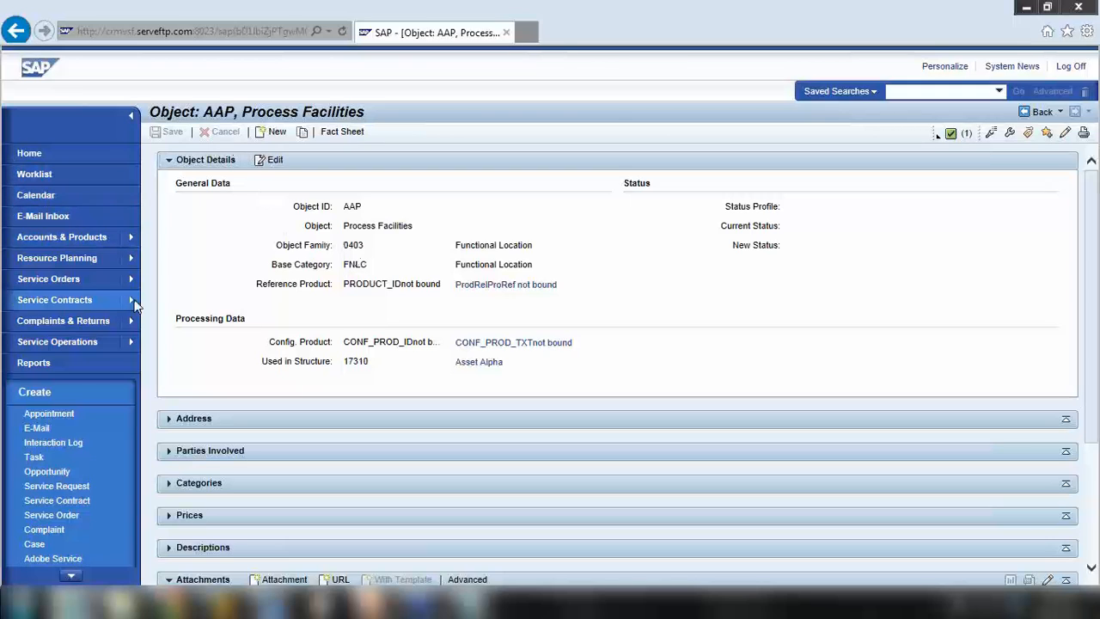
{"action": "left_click_drag", "start_coordinate": [344, 245], "coordinate": [389, 249]}
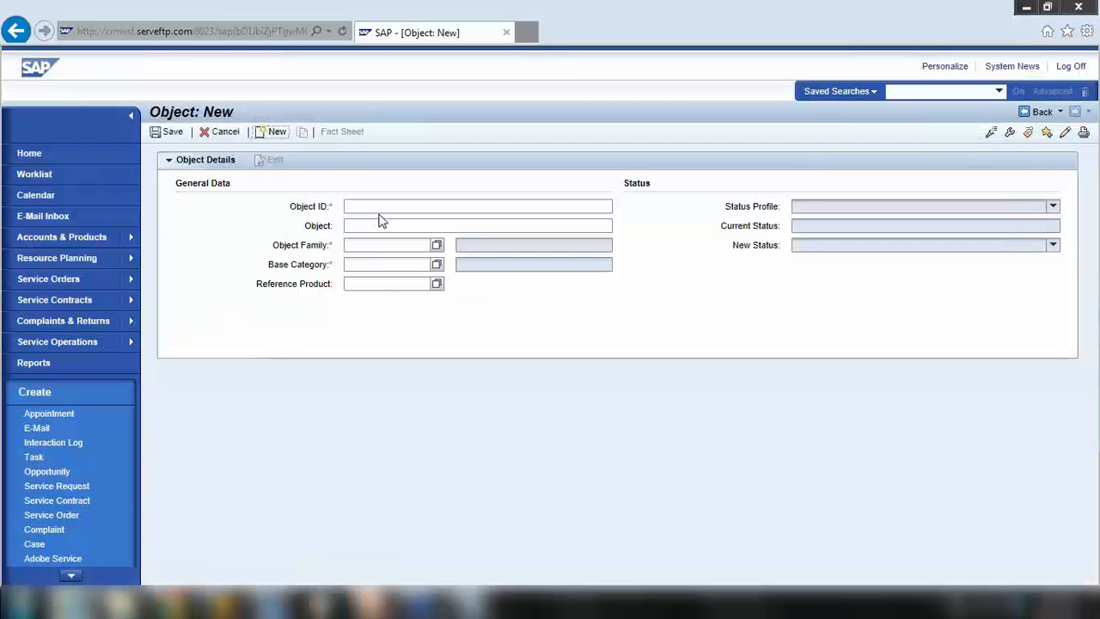
Choose Object Family 0403 Functional Location, then base category FNLC Functional Location from the value helps
{"action": "left_click", "coordinate": [437, 246]}
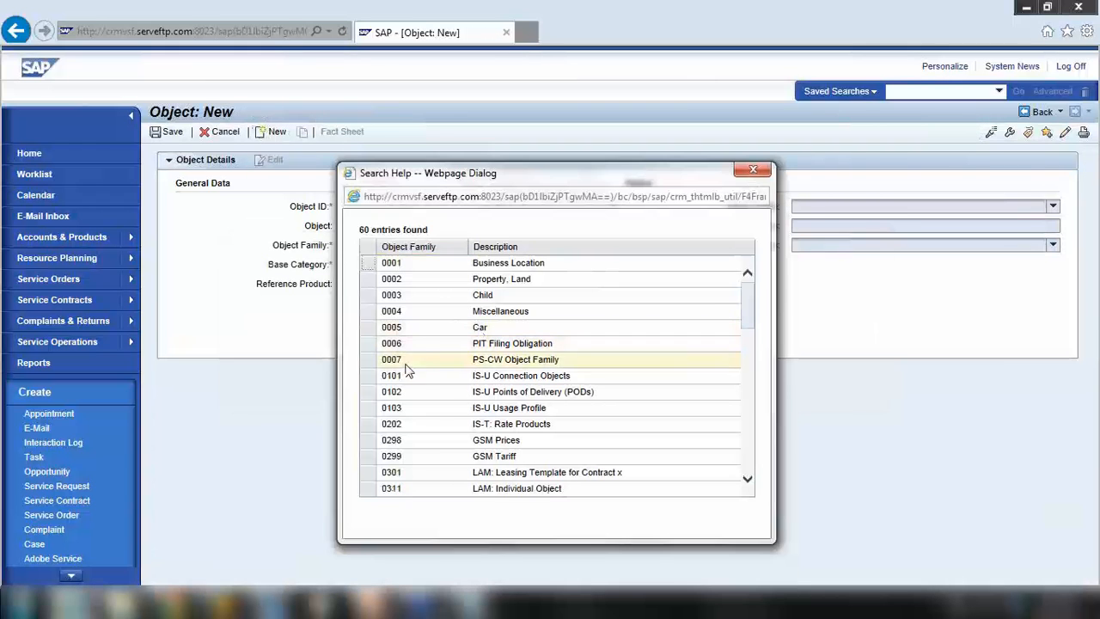
{"action": "scroll", "coordinate": [408, 373], "scroll_direction": "down", "scroll_amount": 3}
{"action": "scroll", "coordinate": [404, 419], "scroll_direction": "down", "scroll_amount": 2}
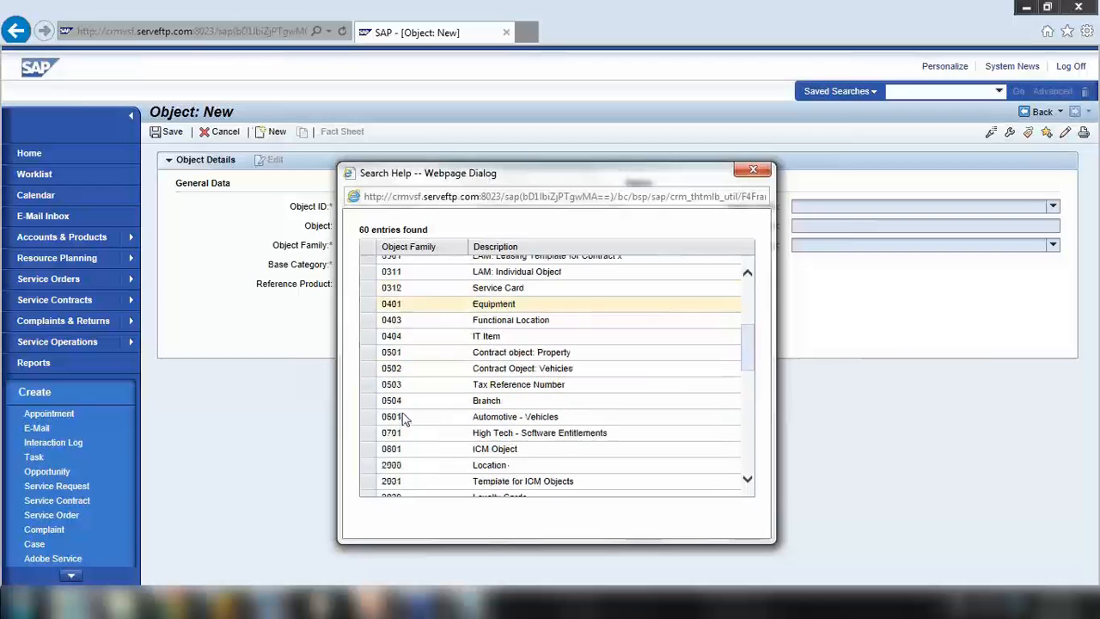
{"action": "left_click", "coordinate": [375, 327]}
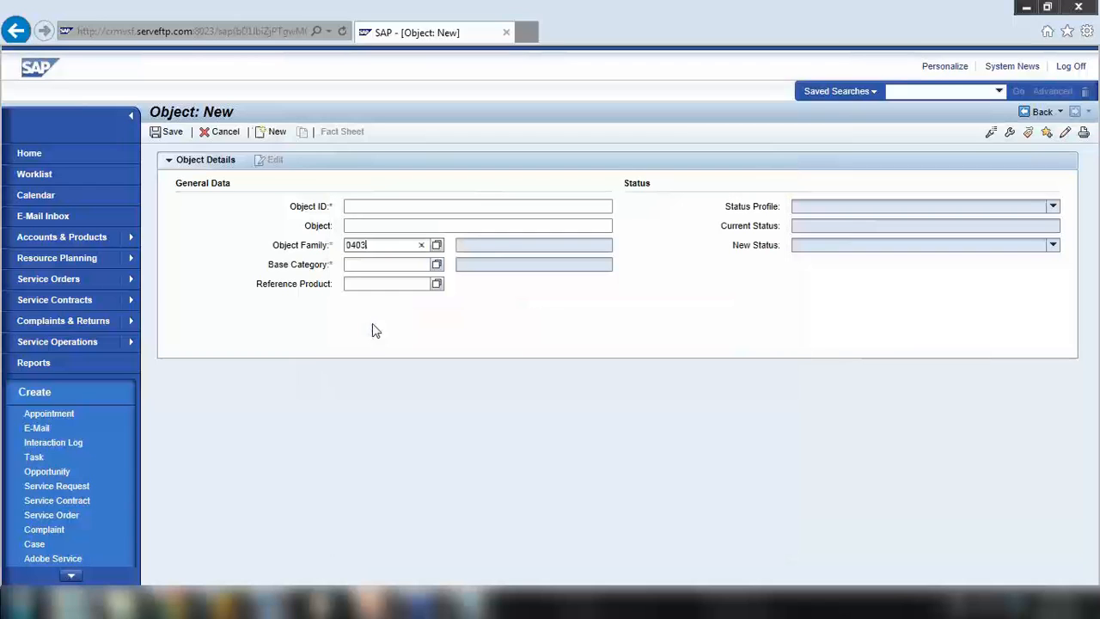
{"action": "left_click", "coordinate": [436, 265]}
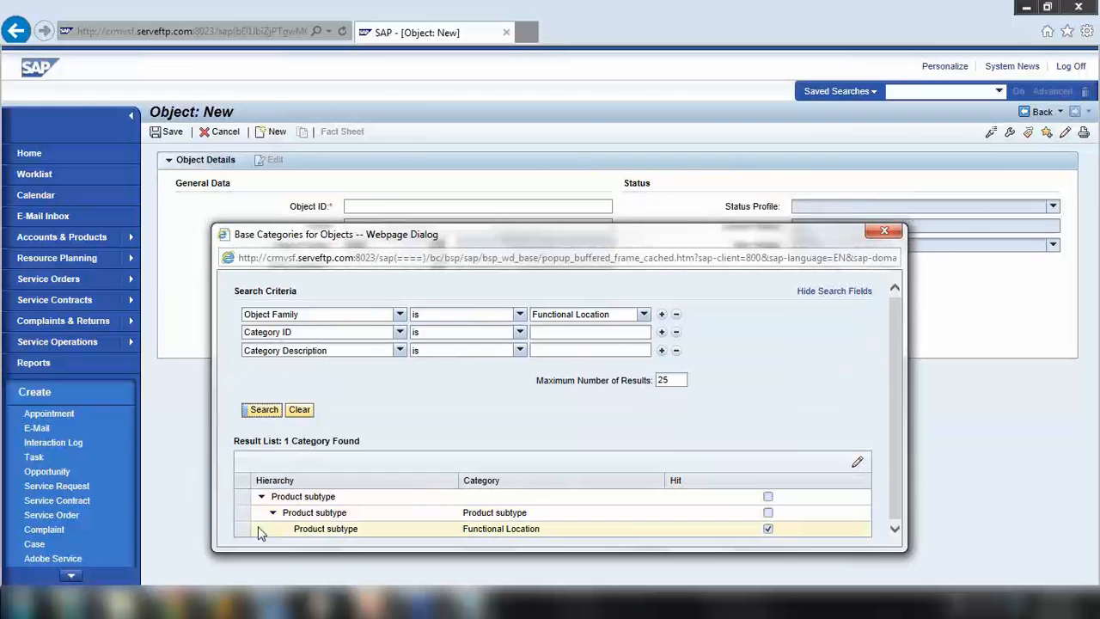
{"action": "left_click", "coordinate": [249, 527]}
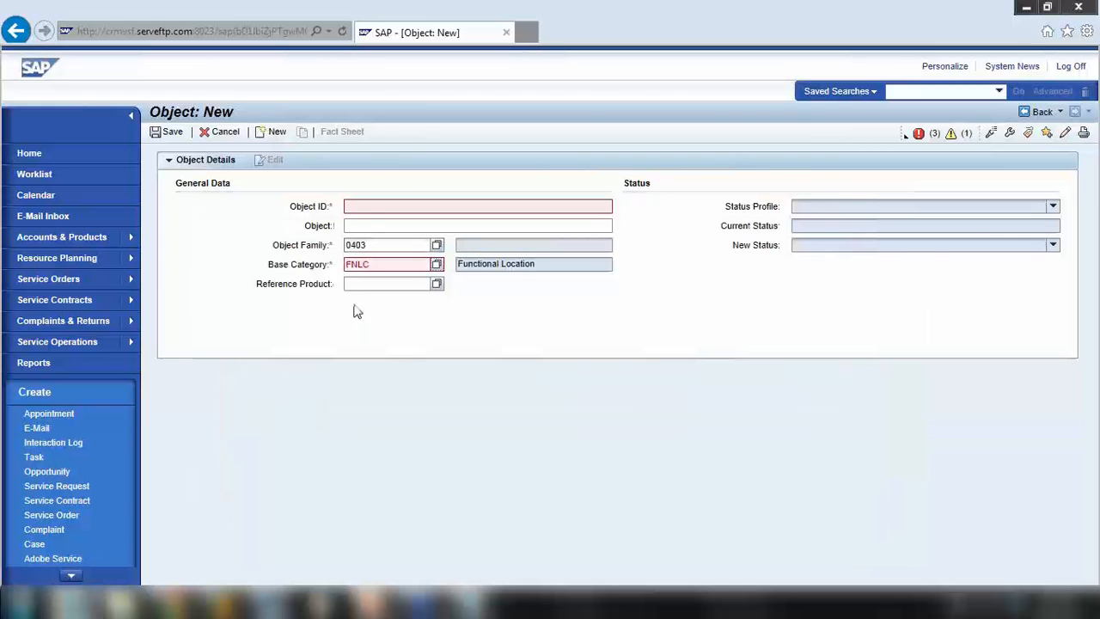
Enter Object ID CAR_1234 and description 'Car reg no 1234', then confirm with Enter
{"action": "left_click", "coordinate": [372, 206]}
{"action": "left_click", "coordinate": [381, 226]}
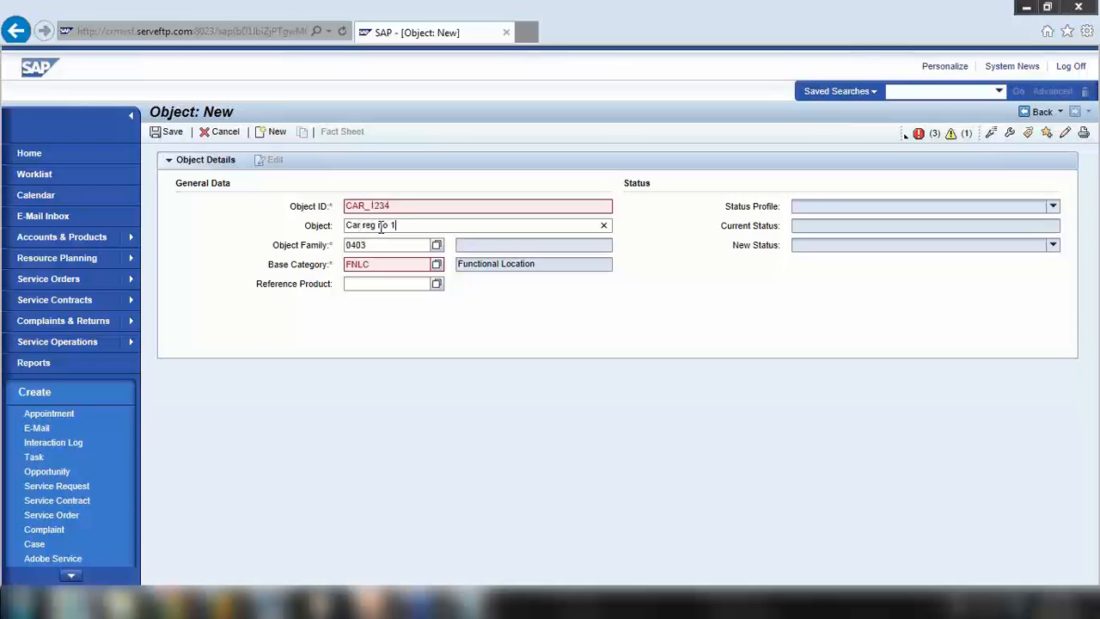
{"action": "key", "text": "Return"}
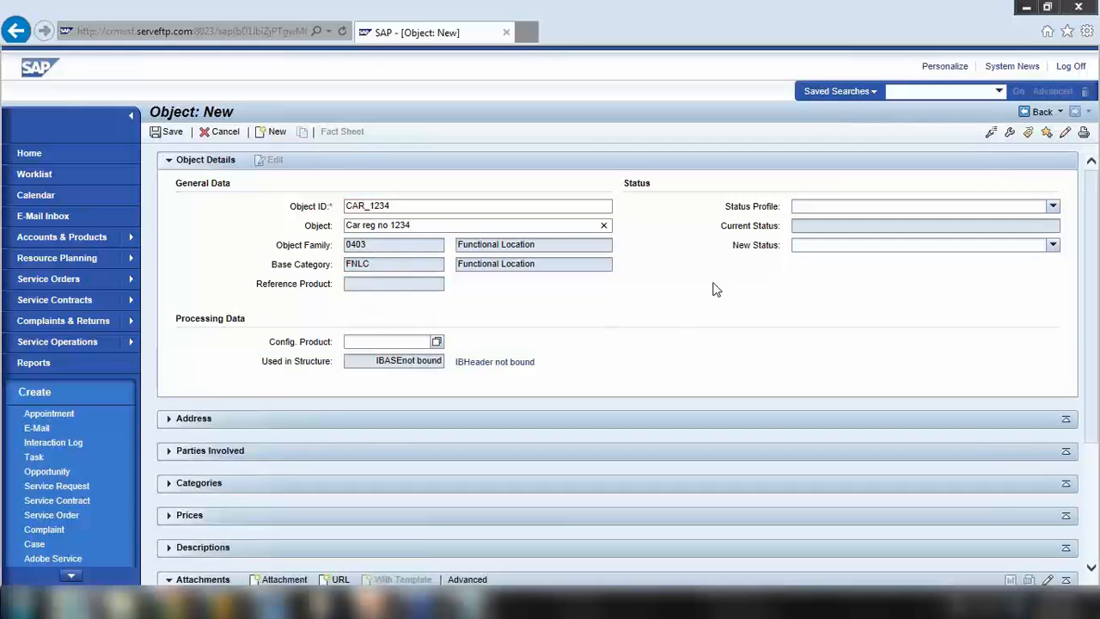
Expand the Address and Prices blocks of CAR_1234, then save the object
{"action": "left_click", "coordinate": [169, 419]}
{"action": "scroll", "coordinate": [344, 430], "scroll_direction": "down", "scroll_amount": 3}
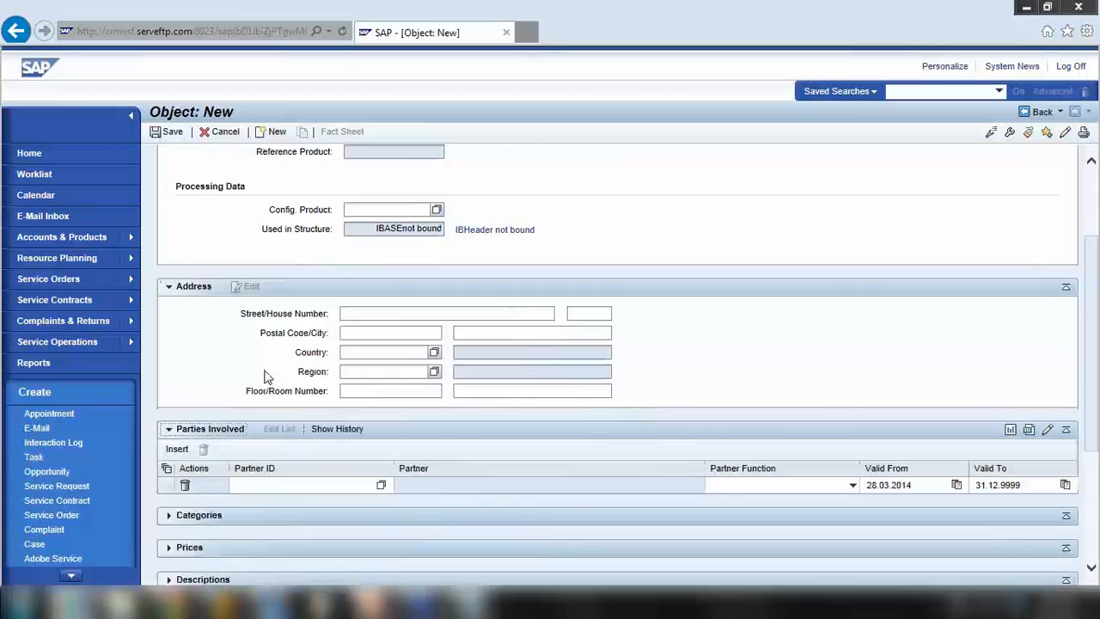
{"action": "scroll", "coordinate": [265, 377], "scroll_direction": "down", "scroll_amount": 3}
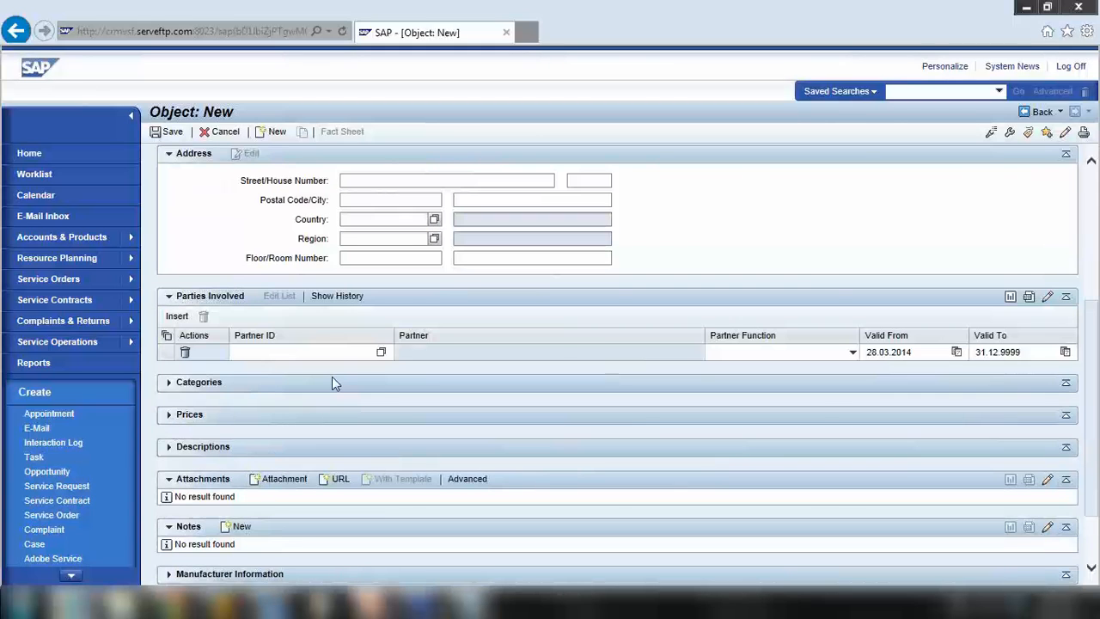
{"action": "left_click", "coordinate": [331, 376]}
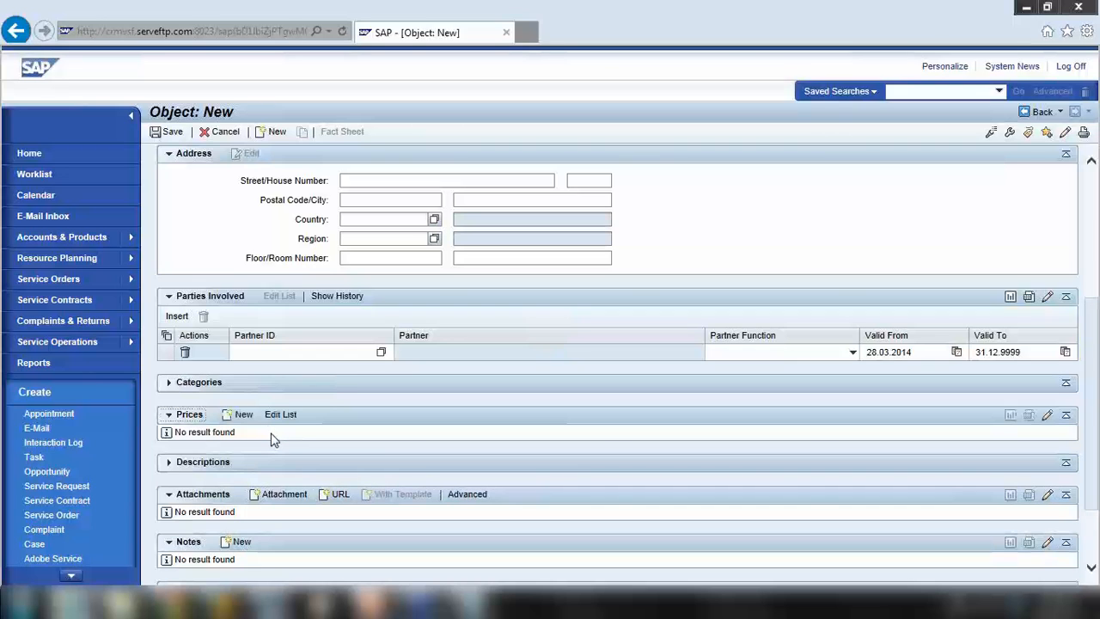
{"action": "scroll", "coordinate": [252, 258], "scroll_direction": "up", "scroll_amount": 3}
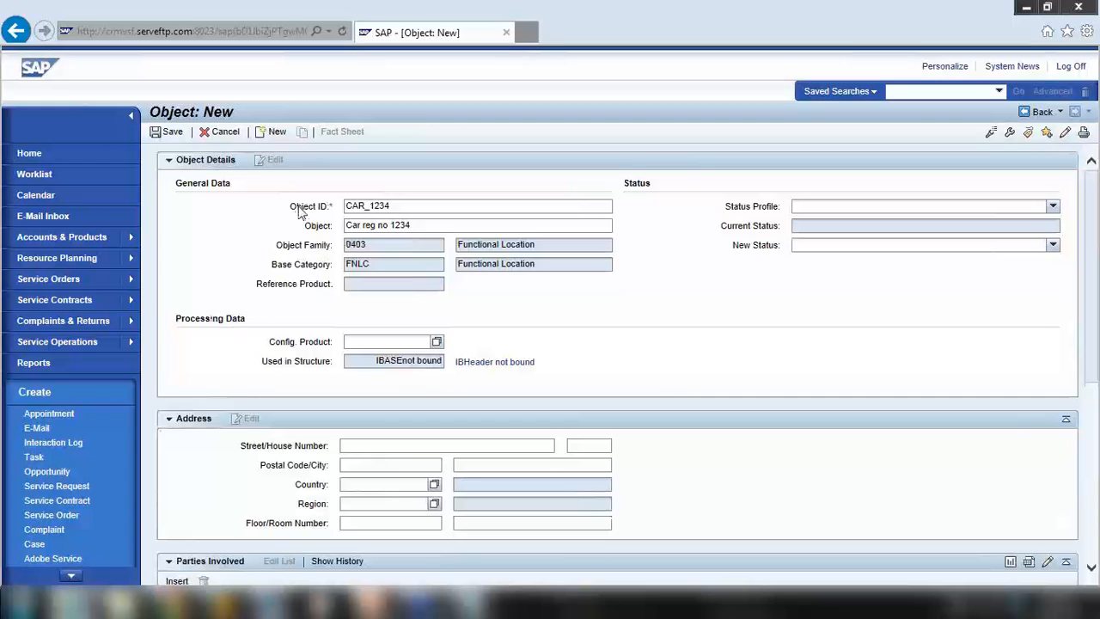
{"action": "left_click", "coordinate": [170, 133]}
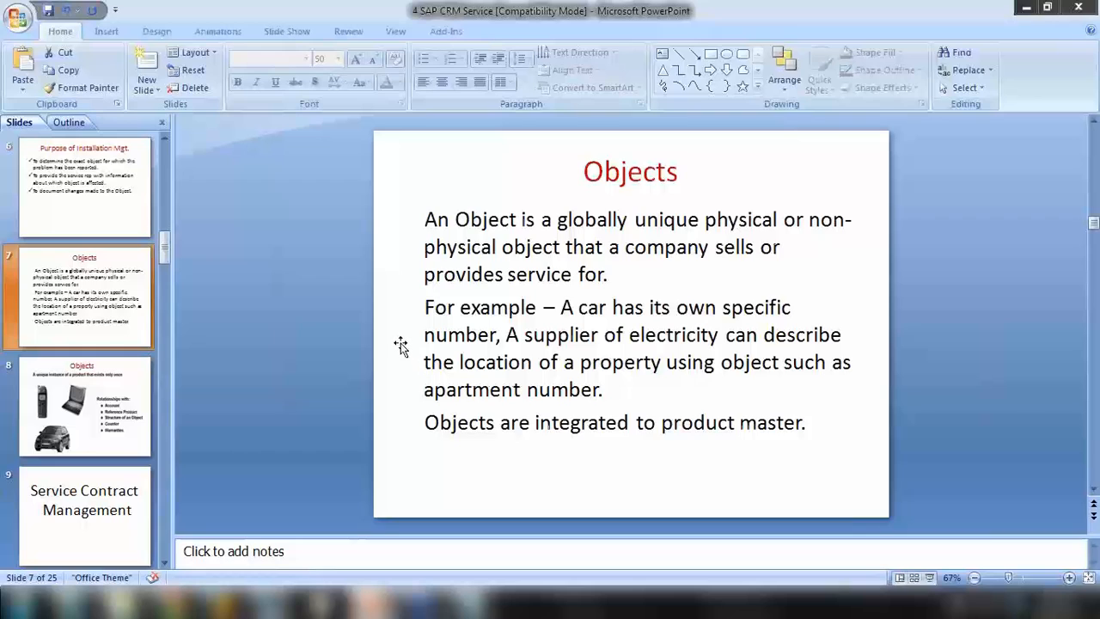
Go to slide 8, Objects, with the phone, laptop and car pictures
{"action": "left_click", "coordinate": [49, 410]}
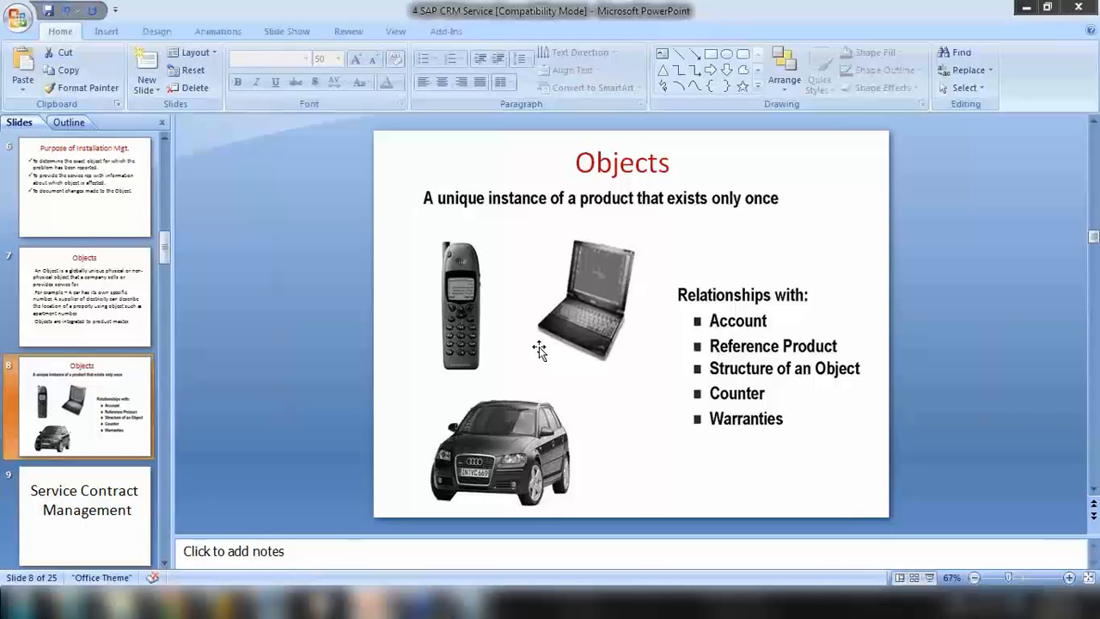
Start the slide show on the Objects slide, advance one slide, then return
{"action": "left_click", "coordinate": [929, 578]}
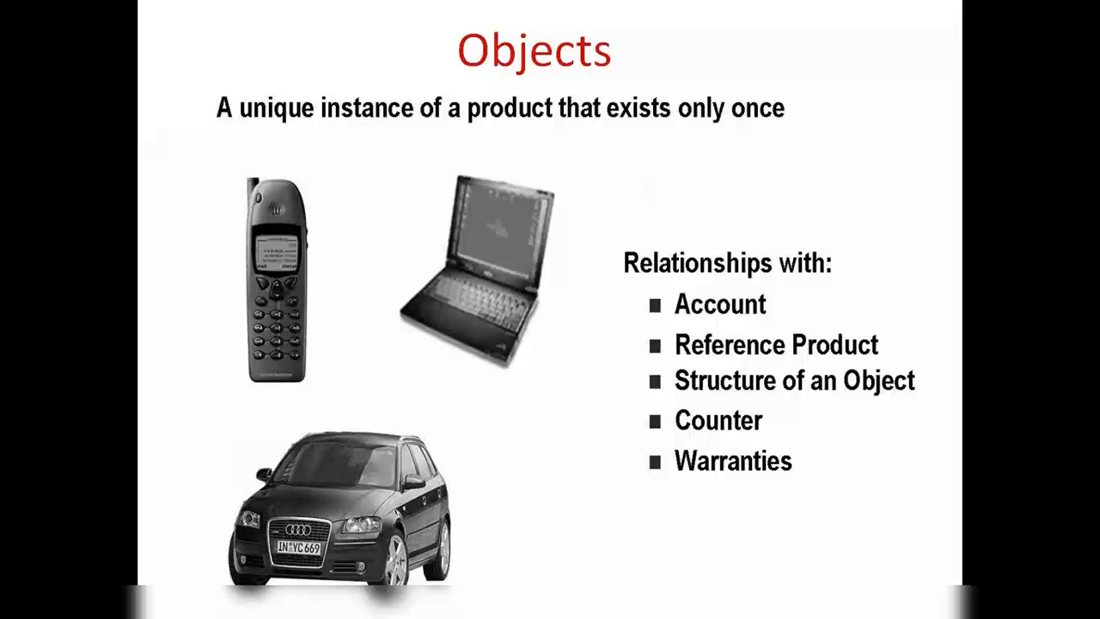
{"action": "key", "text": "Right"}
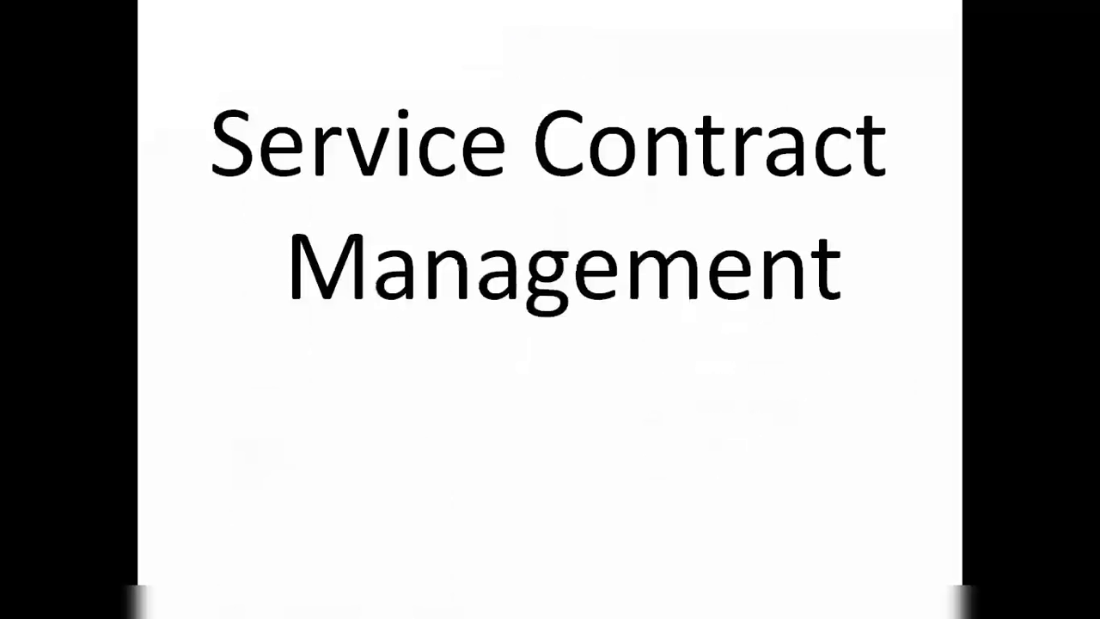
{"action": "key", "text": "Left"}
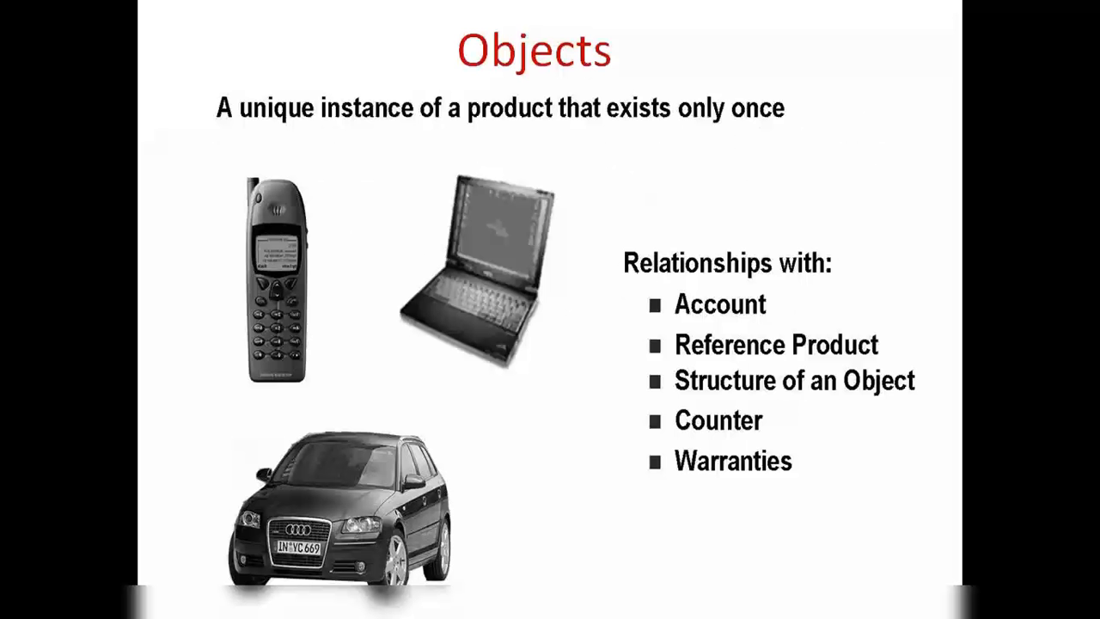
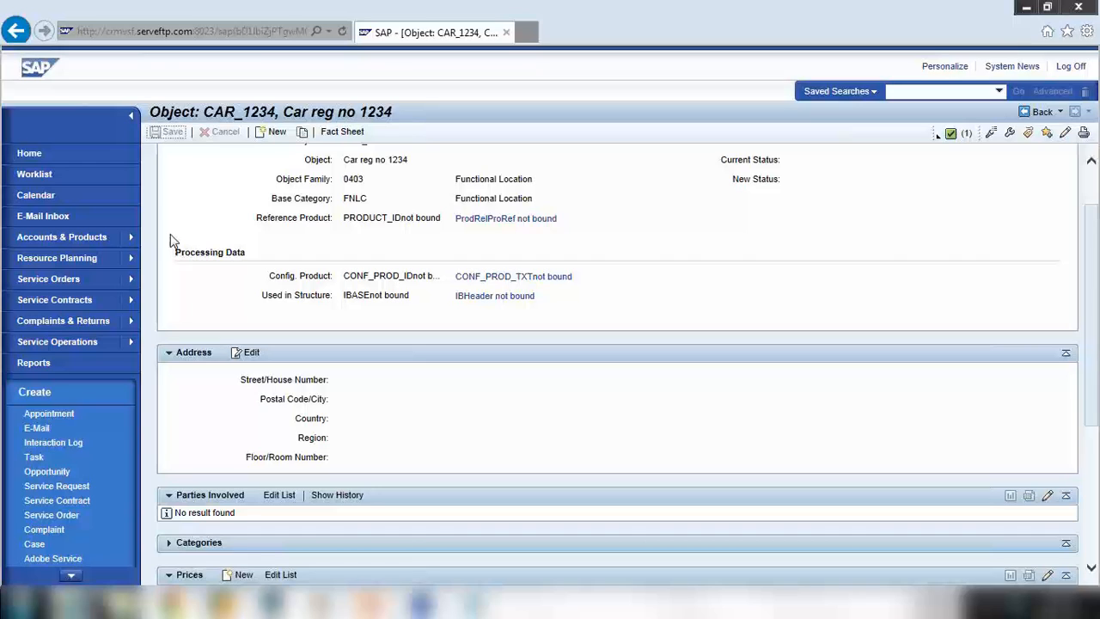
Show the Installation Management slide (slide 4) in PowerPoint, then go back to the SAP CRM record
{"action": "mouse_move", "coordinate": [370, 602]}
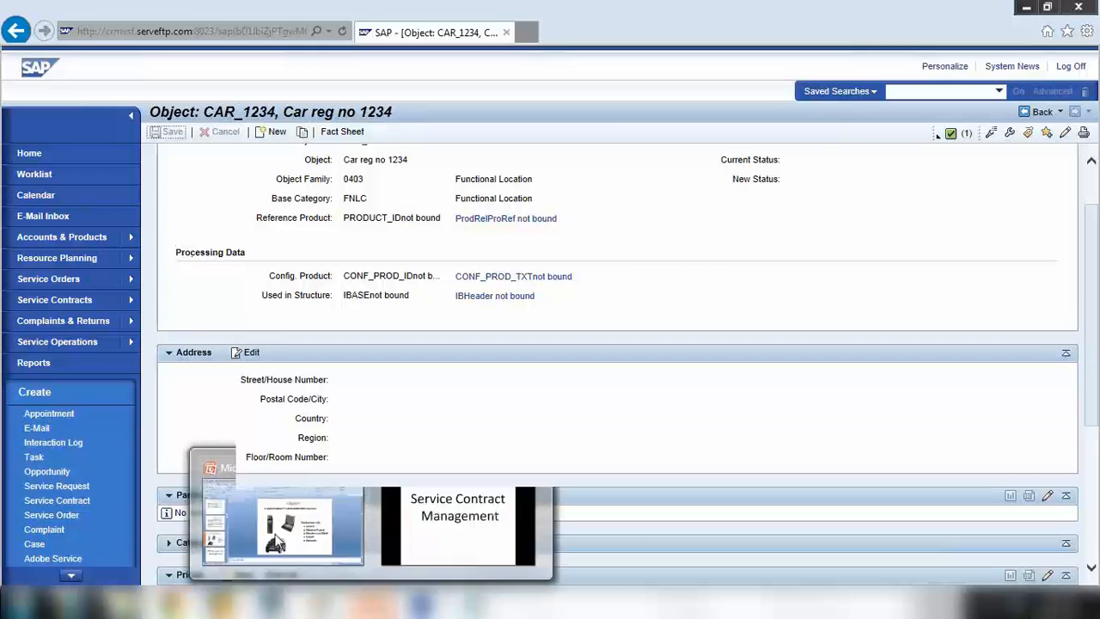
{"action": "left_click", "coordinate": [277, 542]}
{"action": "scroll", "coordinate": [86, 283], "scroll_direction": "up", "scroll_amount": 2}
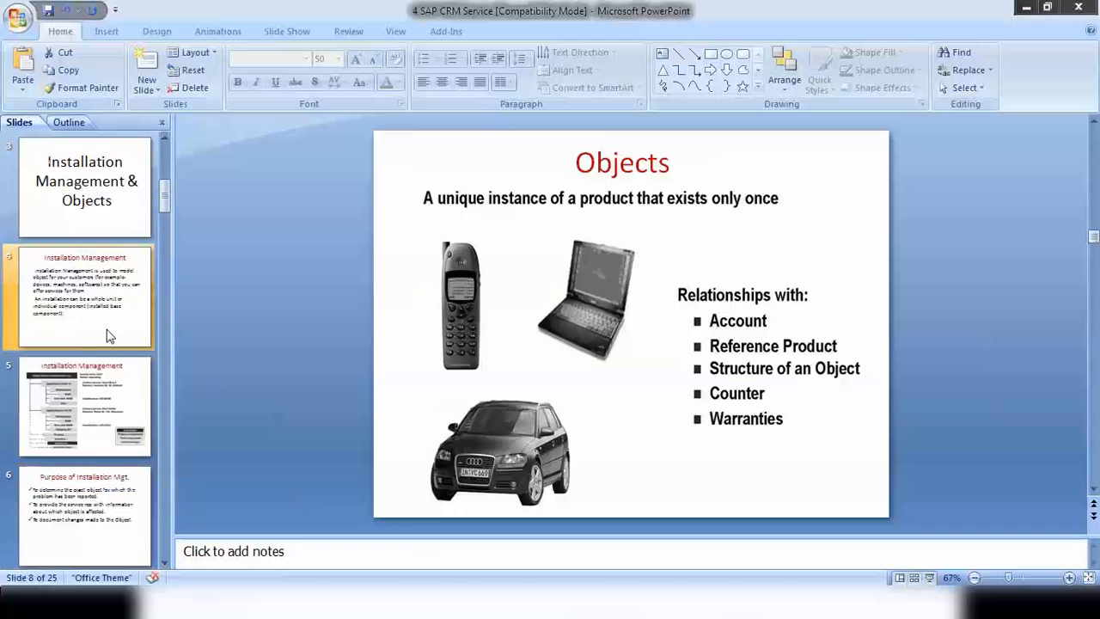
{"action": "left_click", "coordinate": [99, 277]}
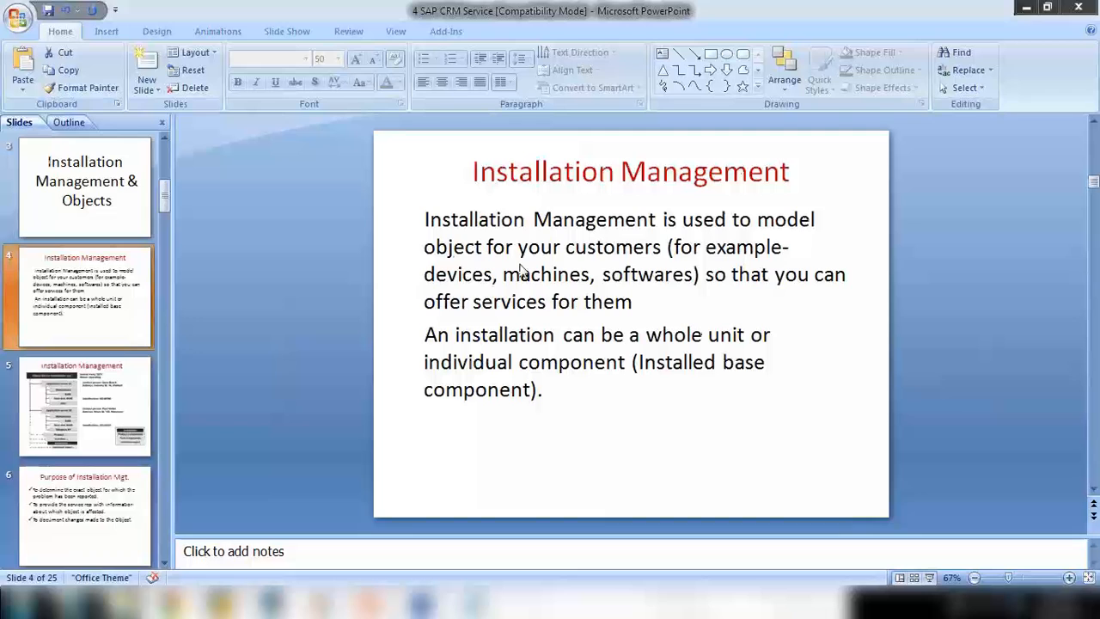
{"action": "left_click", "coordinate": [74, 604]}
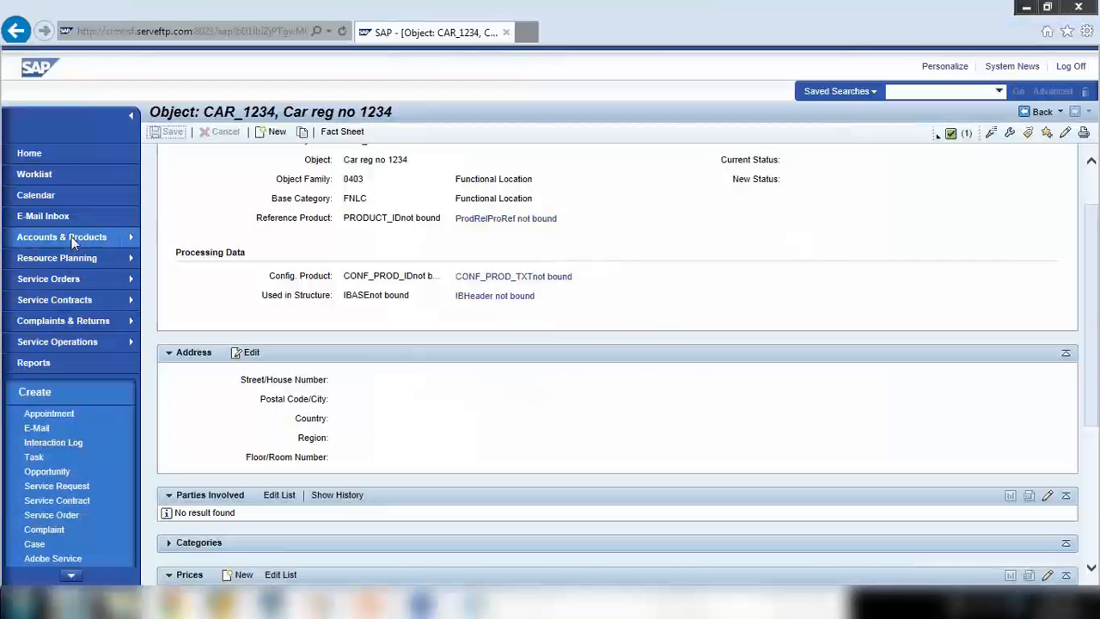
Open '17634 Server Installed Base for ABC company' from the navigation bar's Recent Items
{"action": "left_click", "coordinate": [70, 576]}
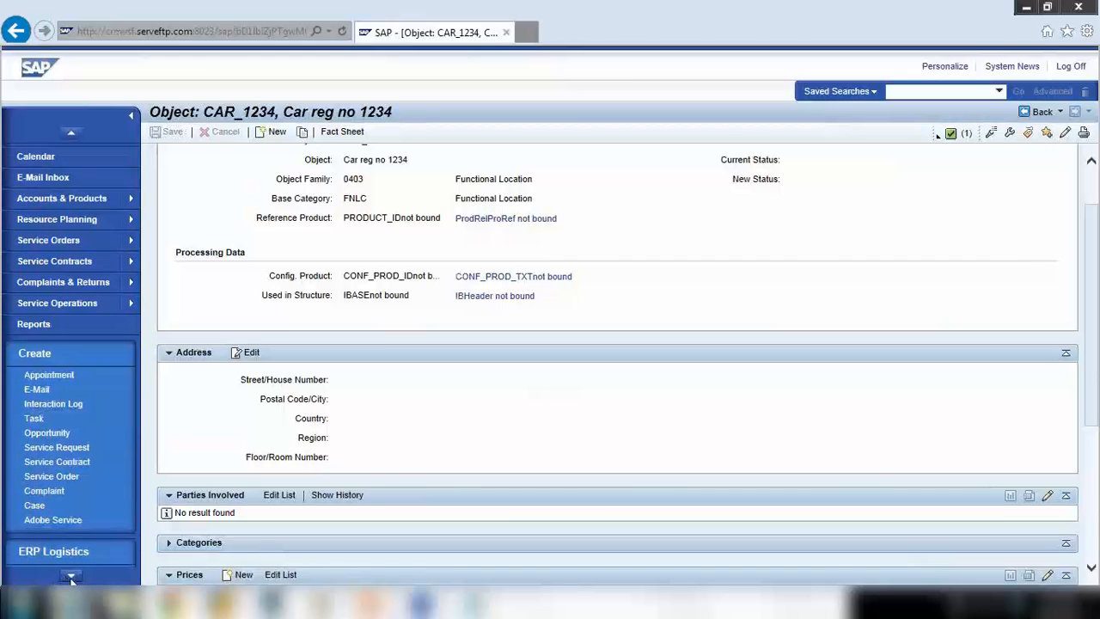
{"action": "left_click", "coordinate": [72, 578]}
{"action": "left_click", "coordinate": [73, 578]}
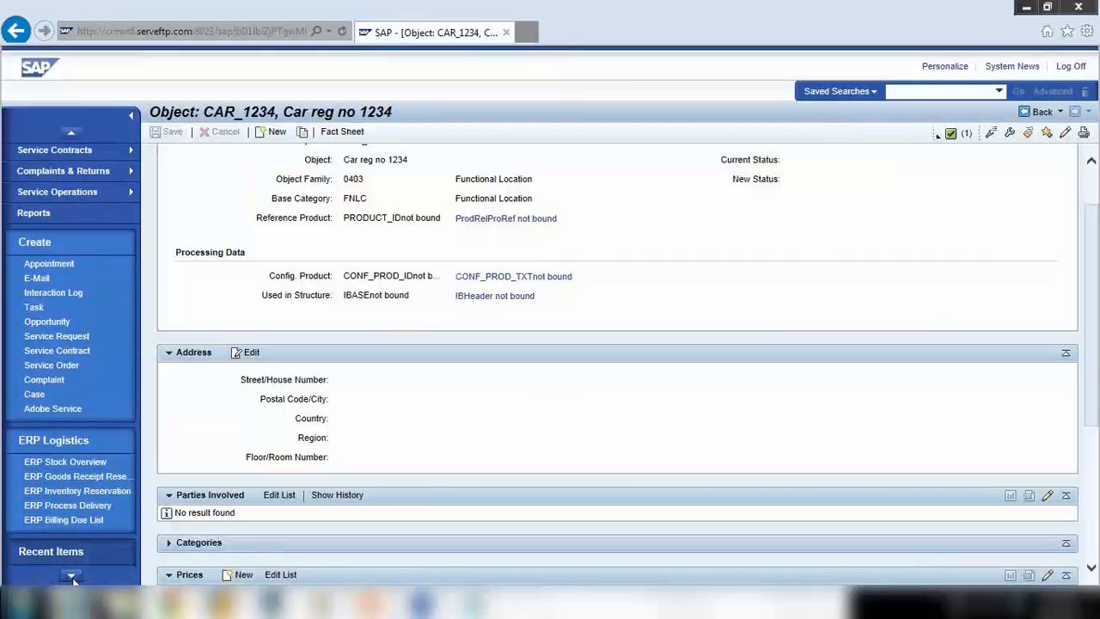
{"action": "left_click", "coordinate": [72, 579]}
{"action": "left_click", "coordinate": [72, 579]}
{"action": "left_click", "coordinate": [72, 579]}
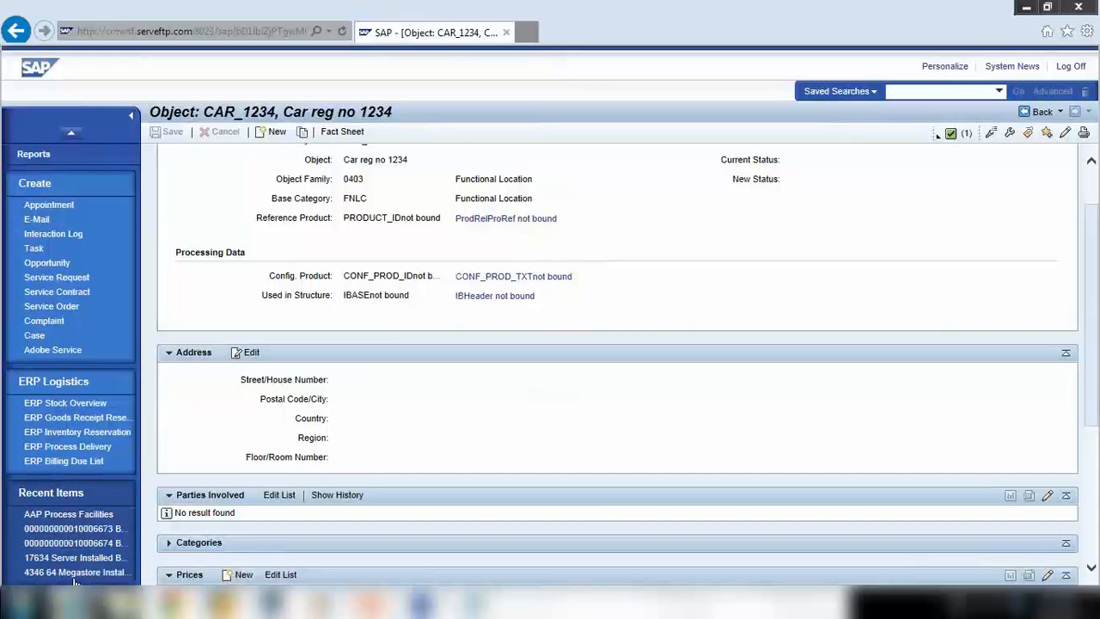
{"action": "left_click", "coordinate": [80, 558]}
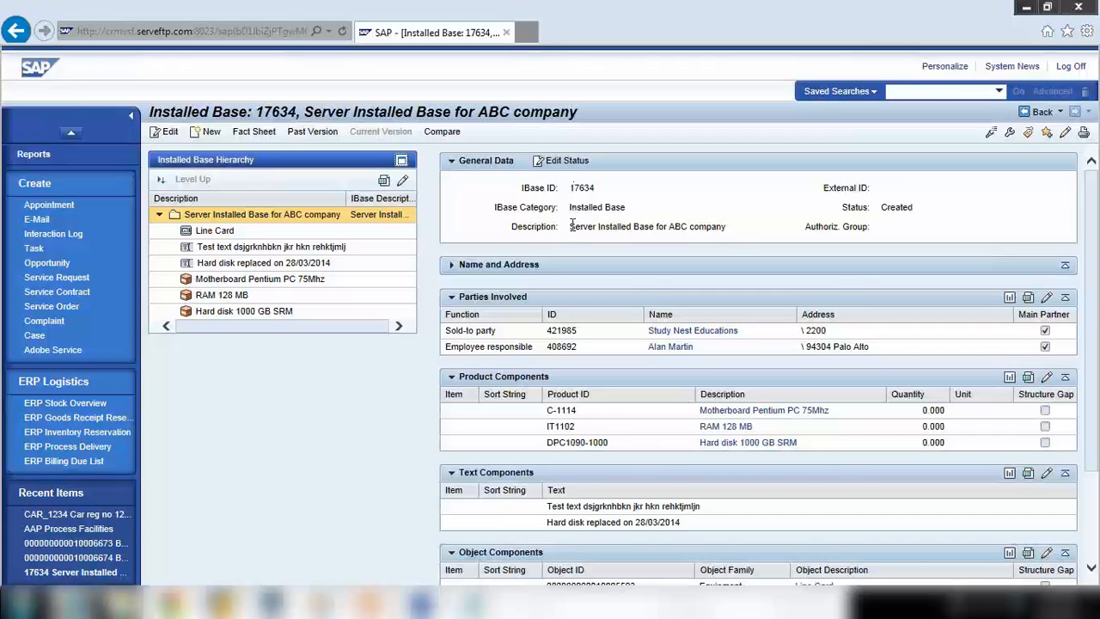
Select the General Data description text 'Server Installed Base for ABC company'
{"action": "left_click_drag", "start_coordinate": [571, 226], "coordinate": [715, 232]}
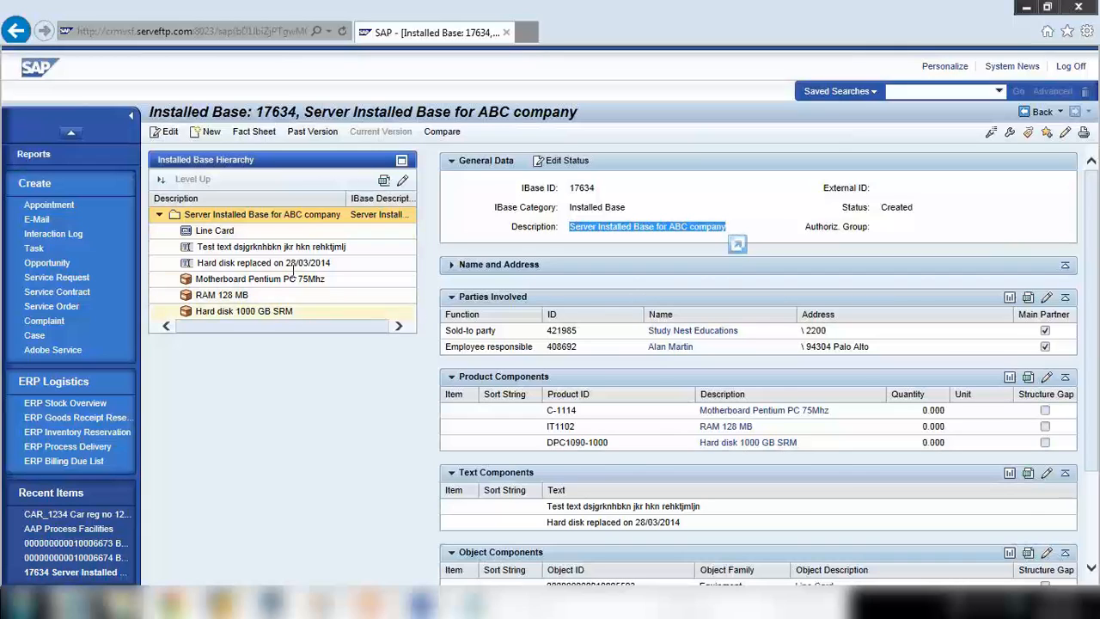
Clear the description highlight and bring up the Service Contract Management slide show in PowerPoint
{"action": "left_click", "coordinate": [1081, 245]}
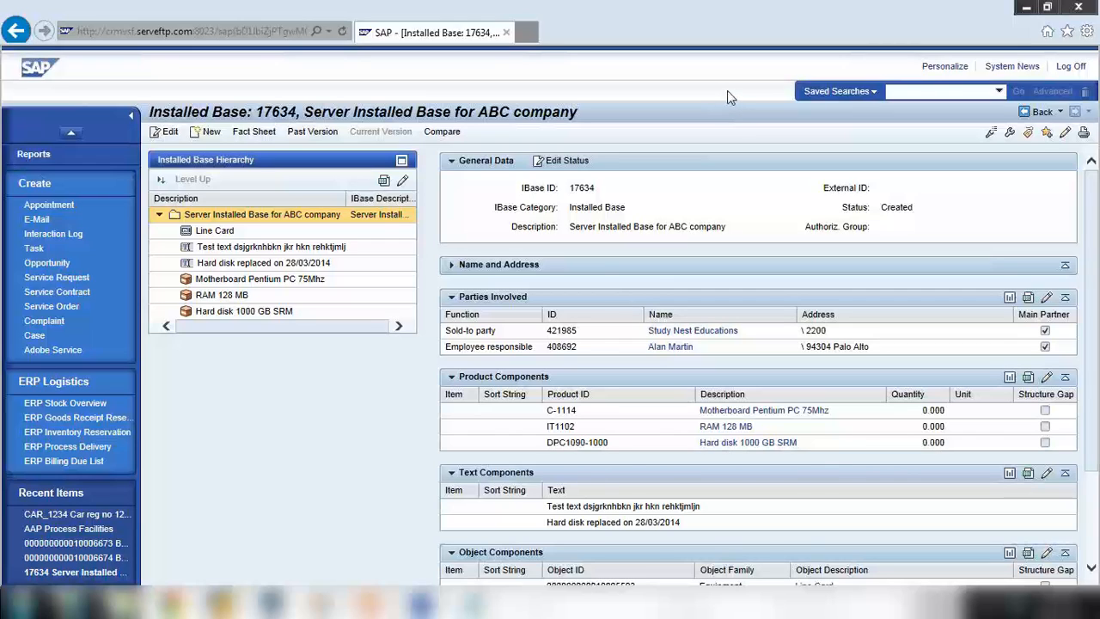
{"action": "mouse_move", "coordinate": [371, 602]}
{"action": "left_click", "coordinate": [456, 499]}
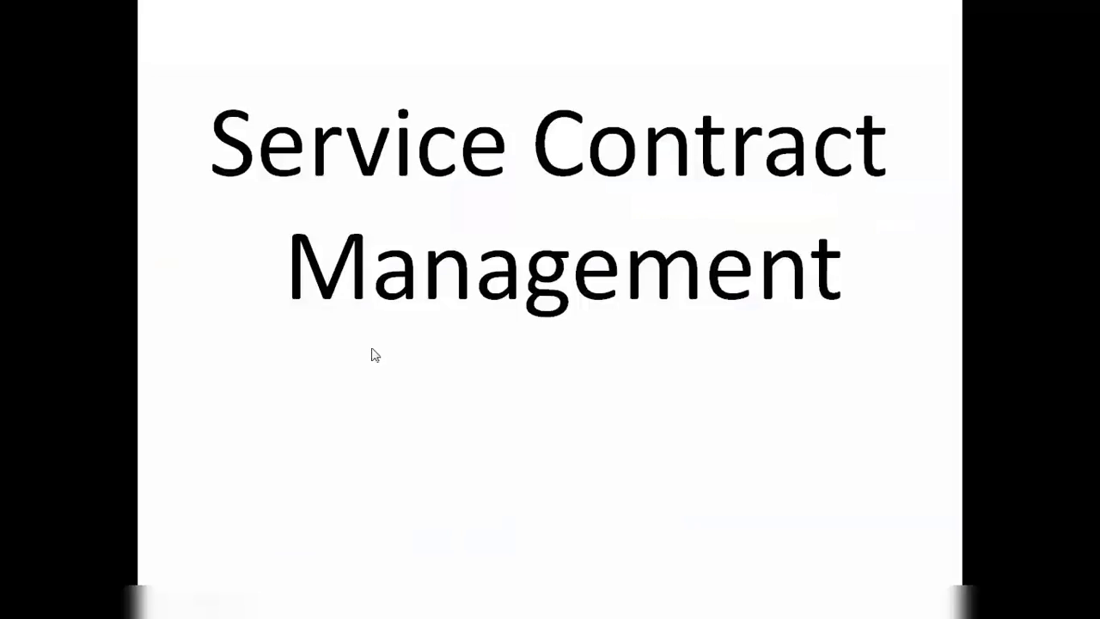
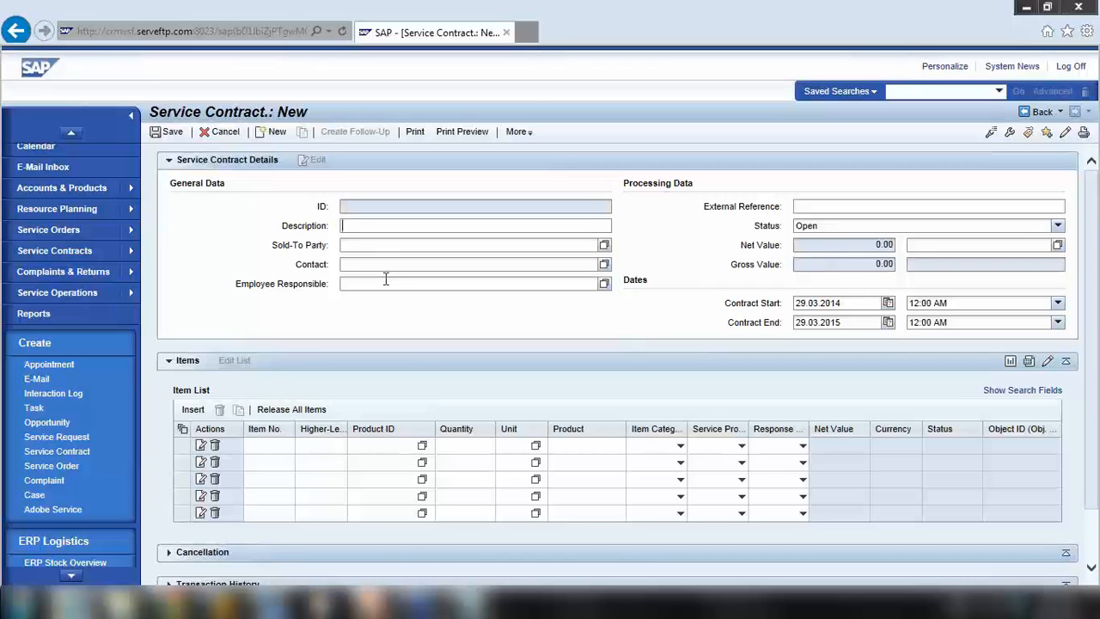
Enter the description 'Service contract for compressor ABC comp' and sold-to party 421985
{"action": "type", "text": "Service contract for"}
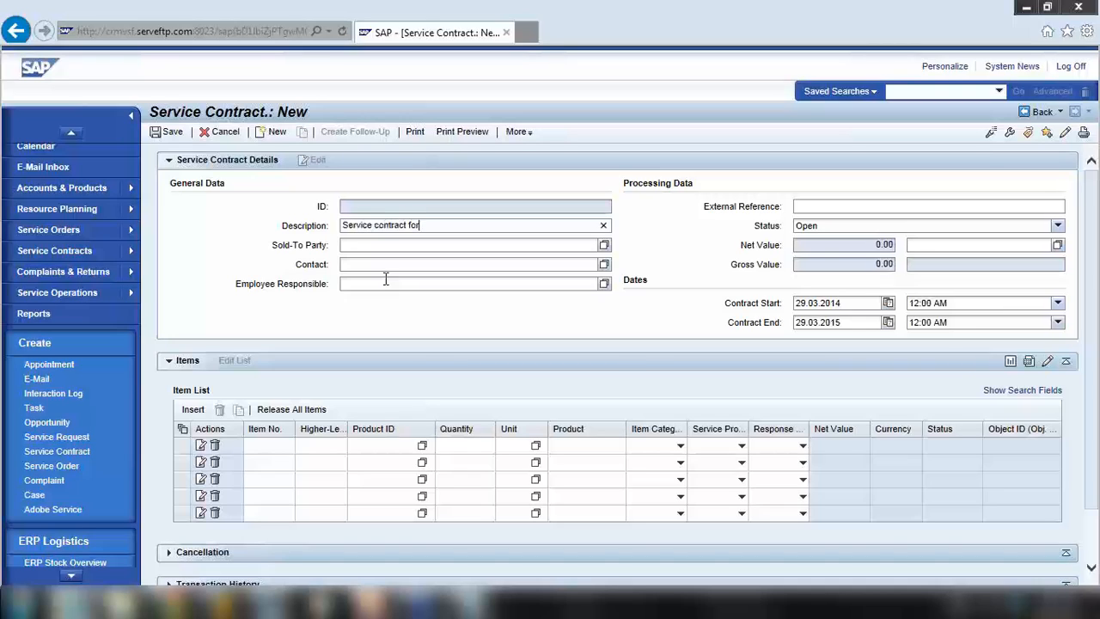
{"action": "type", "text": " compressor ABCO"}
{"action": "left_click", "coordinate": [472, 225]}
{"action": "left_click", "coordinate": [395, 244]}
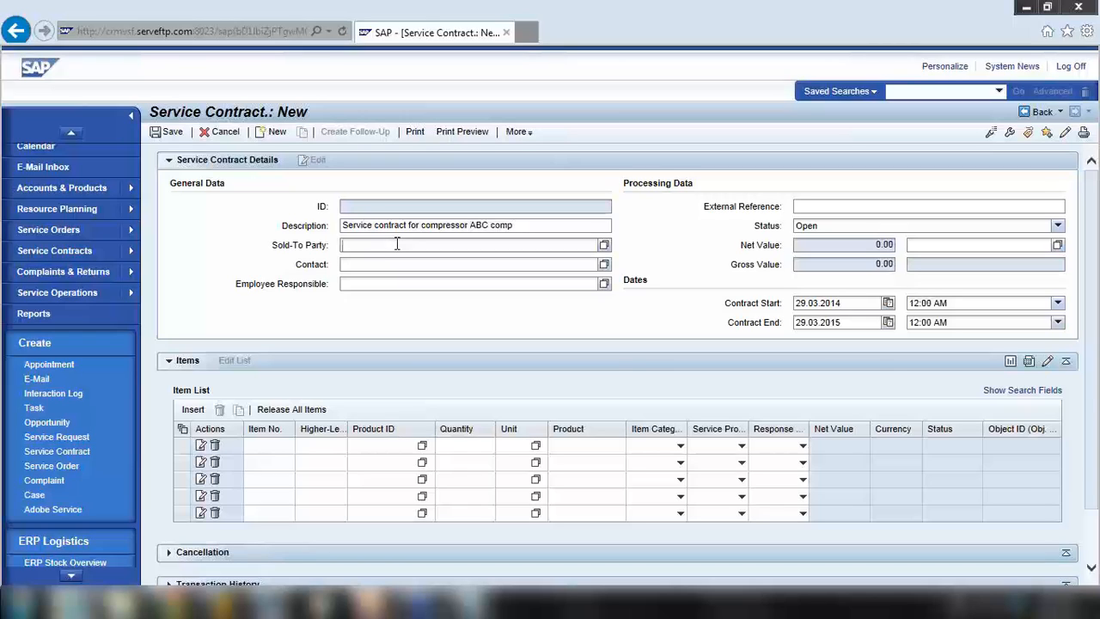
{"action": "type", "text": "421985"}
{"action": "key", "text": "Return"}
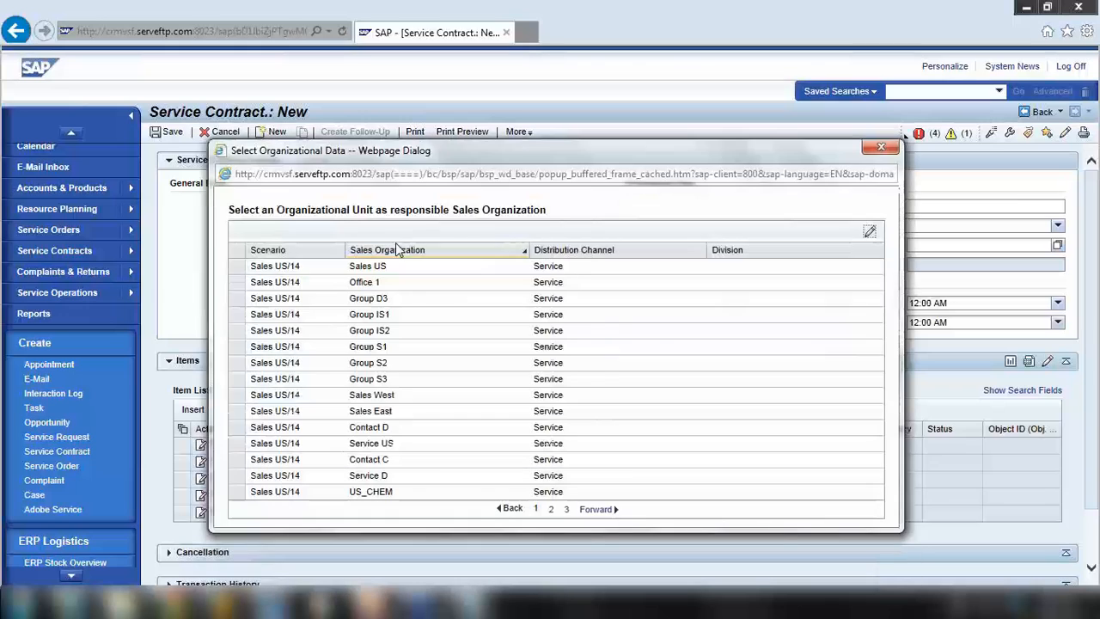
Choose Sales US as the sales organization and dismiss the 'Enter Ship-to party' error message
{"action": "left_click", "coordinate": [392, 288]}
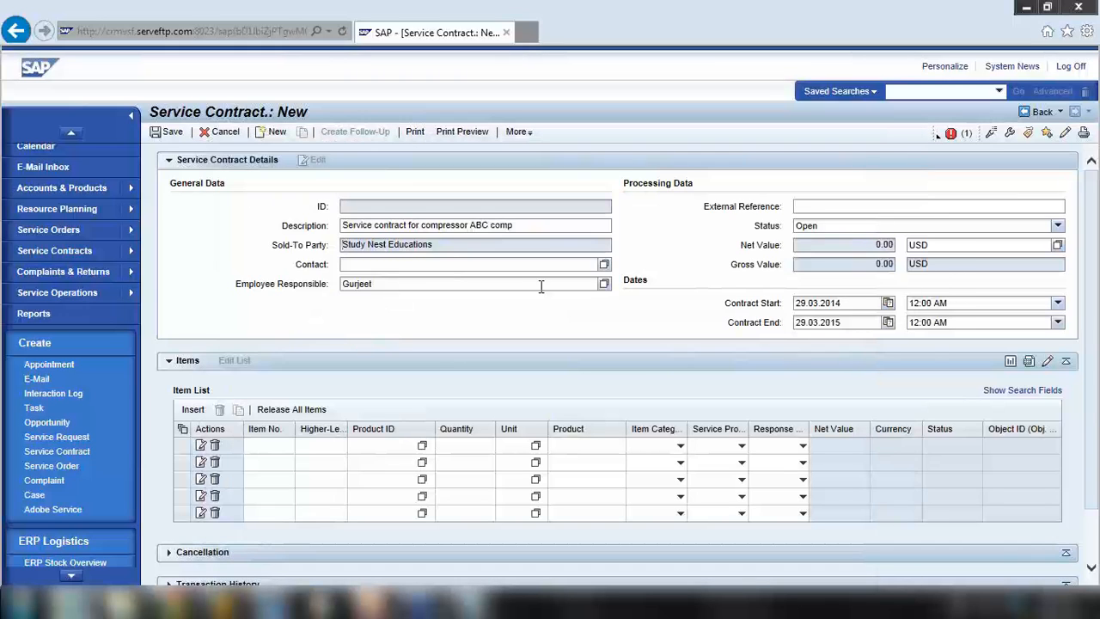
{"action": "left_click", "coordinate": [937, 139]}
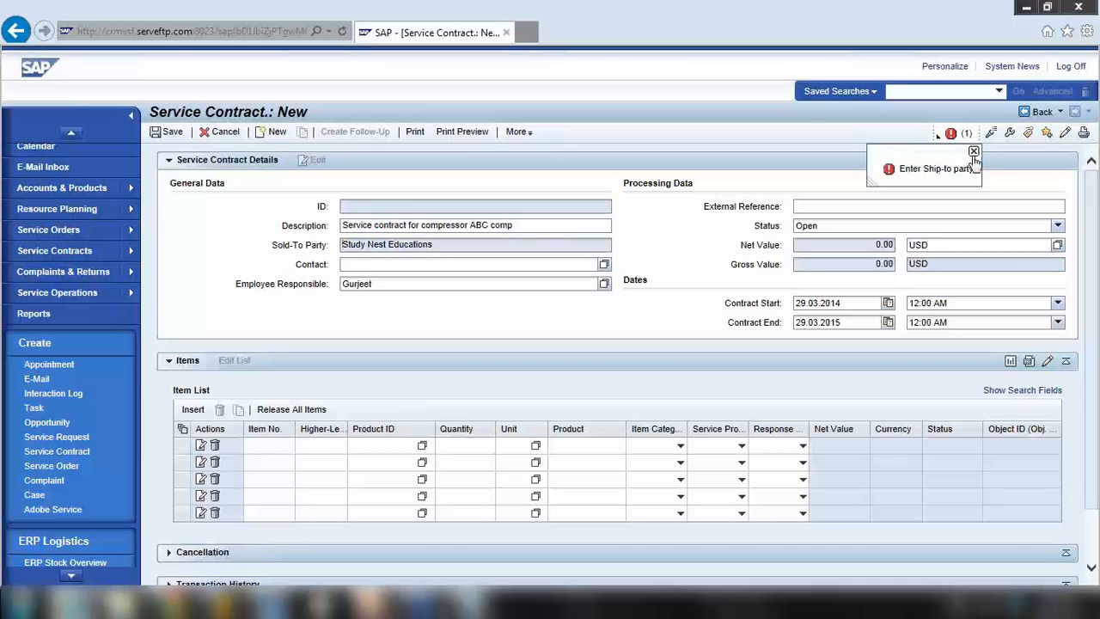
{"action": "left_click", "coordinate": [973, 152]}
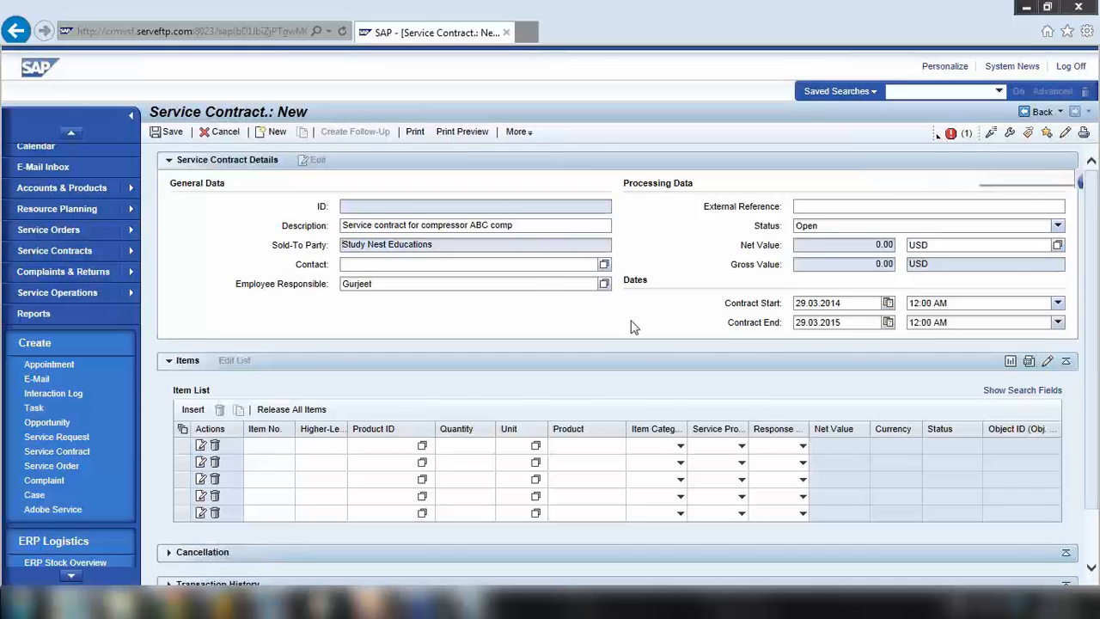
{"action": "scroll", "coordinate": [568, 361], "scroll_direction": "down", "scroll_amount": 2}
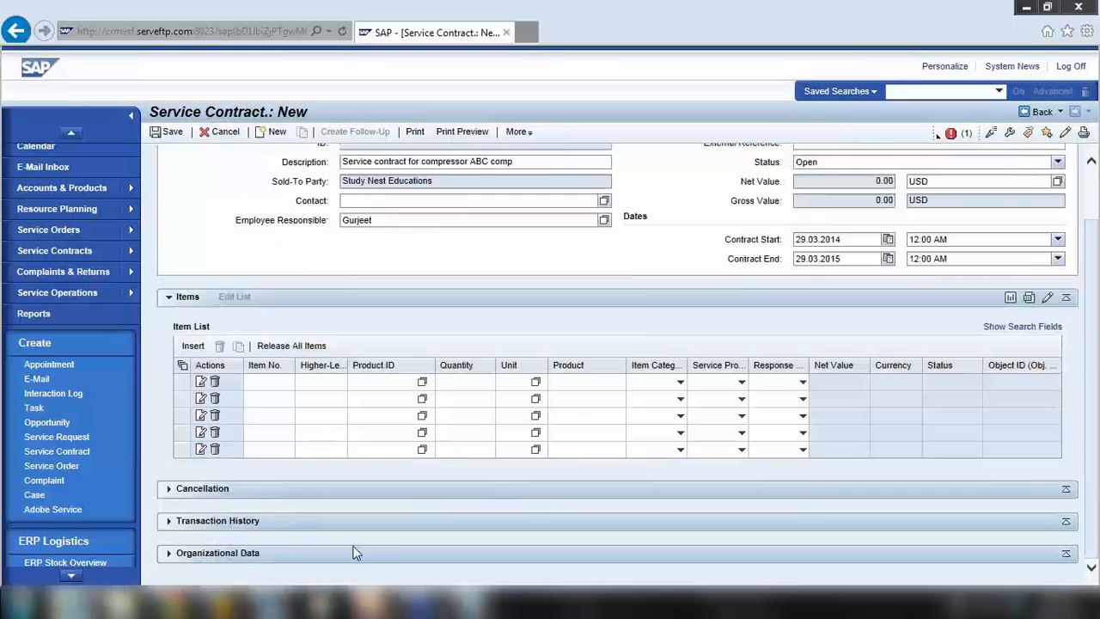
{"action": "left_click", "coordinate": [169, 553]}
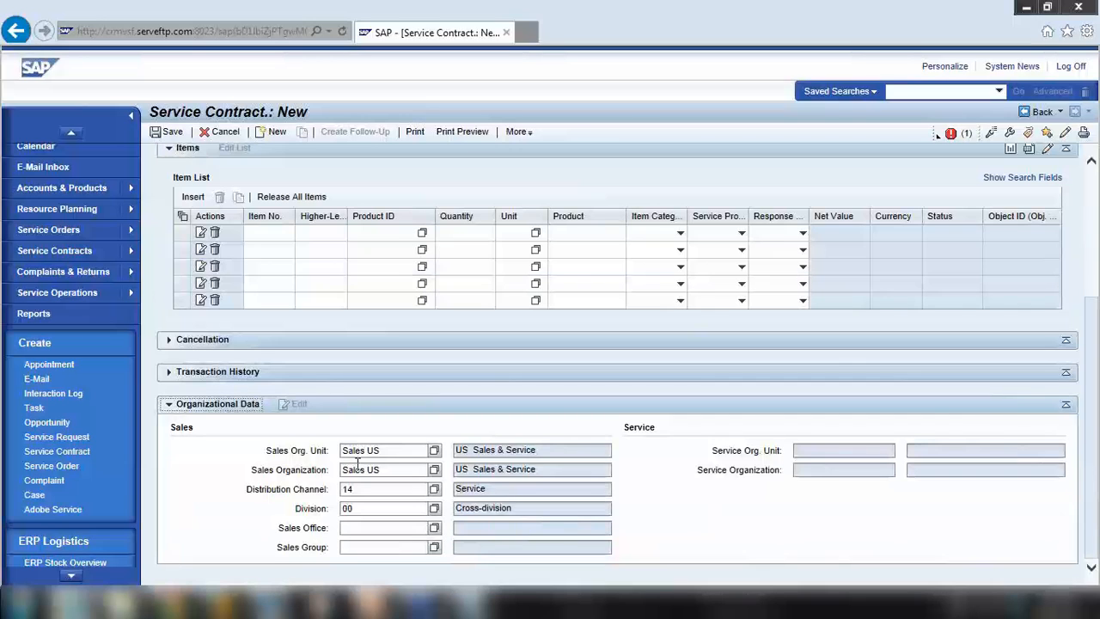
{"action": "left_click", "coordinate": [388, 468]}
{"action": "left_click", "coordinate": [344, 489]}
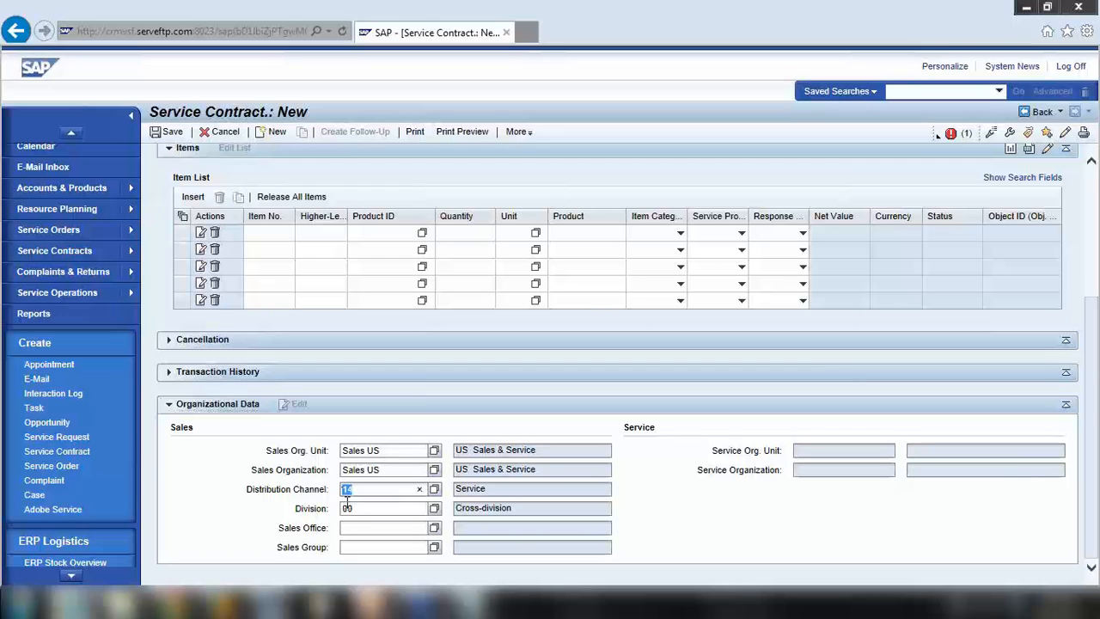
{"action": "left_click", "coordinate": [348, 508]}
{"action": "left_click", "coordinate": [371, 471]}
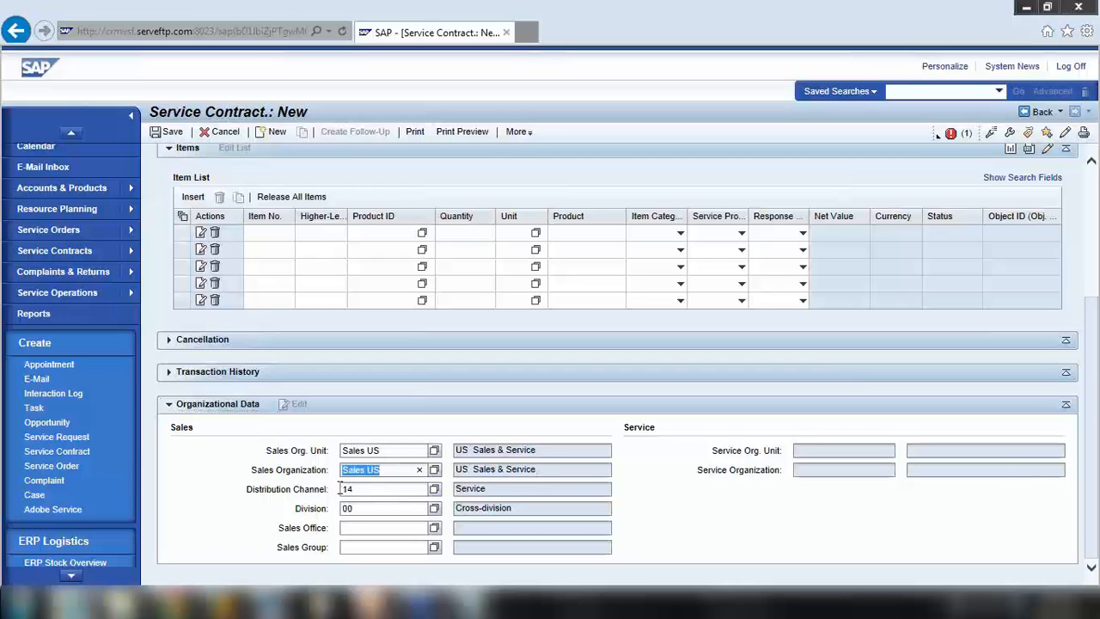
{"action": "left_click", "coordinate": [343, 490]}
{"action": "left_click_drag", "start_coordinate": [362, 500], "coordinate": [326, 509]}
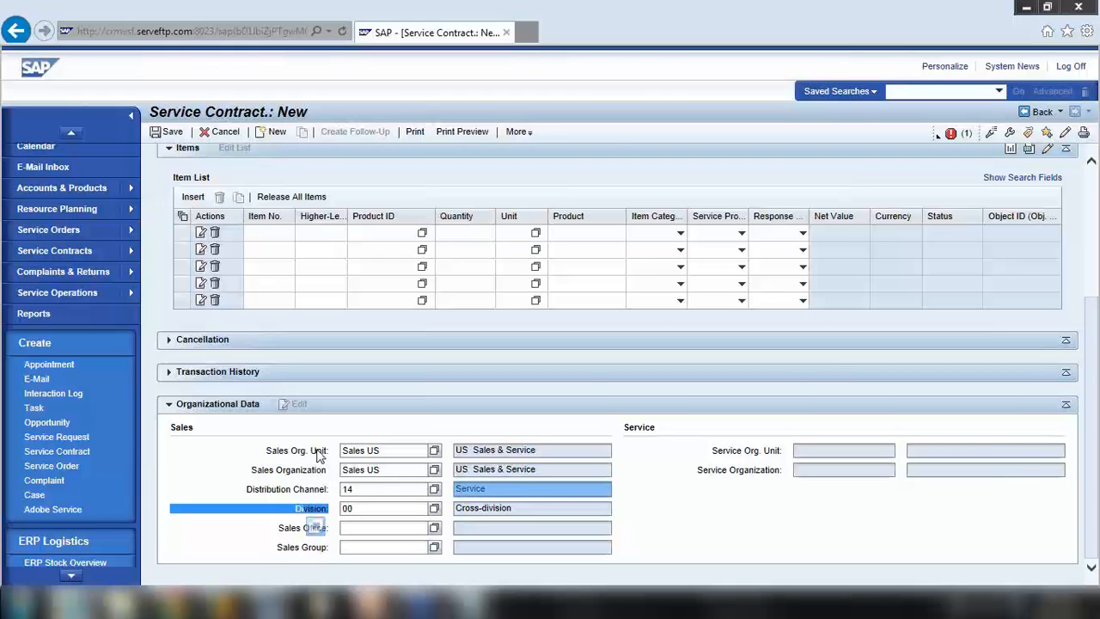
{"action": "left_click", "coordinate": [167, 406]}
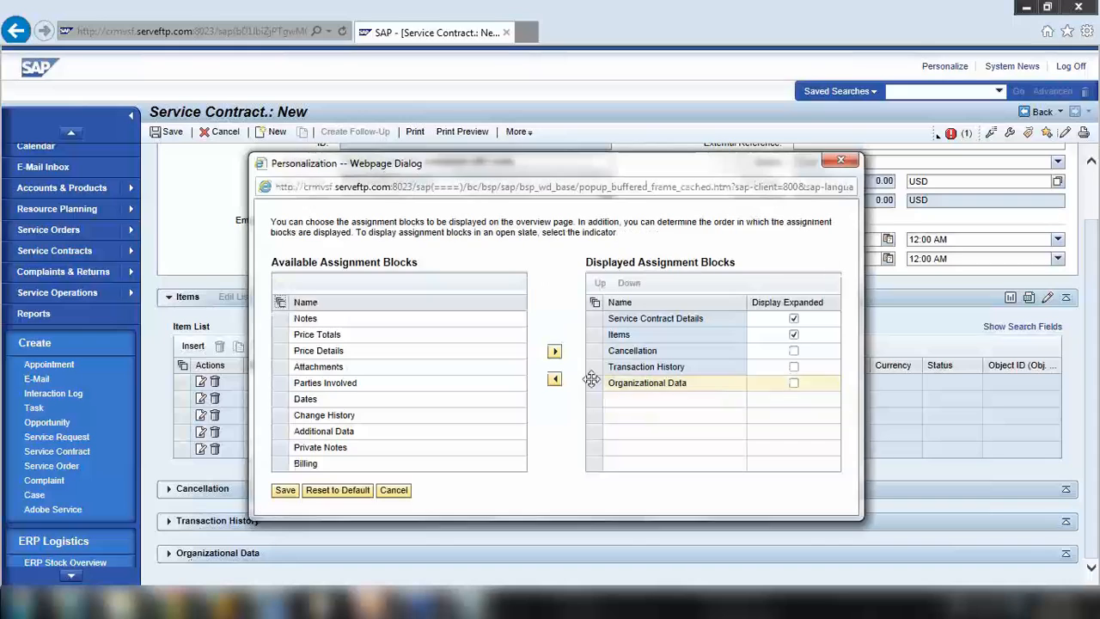
Remove the Organizational Data block from the displayed assignment blocks
{"action": "left_click", "coordinate": [593, 382]}
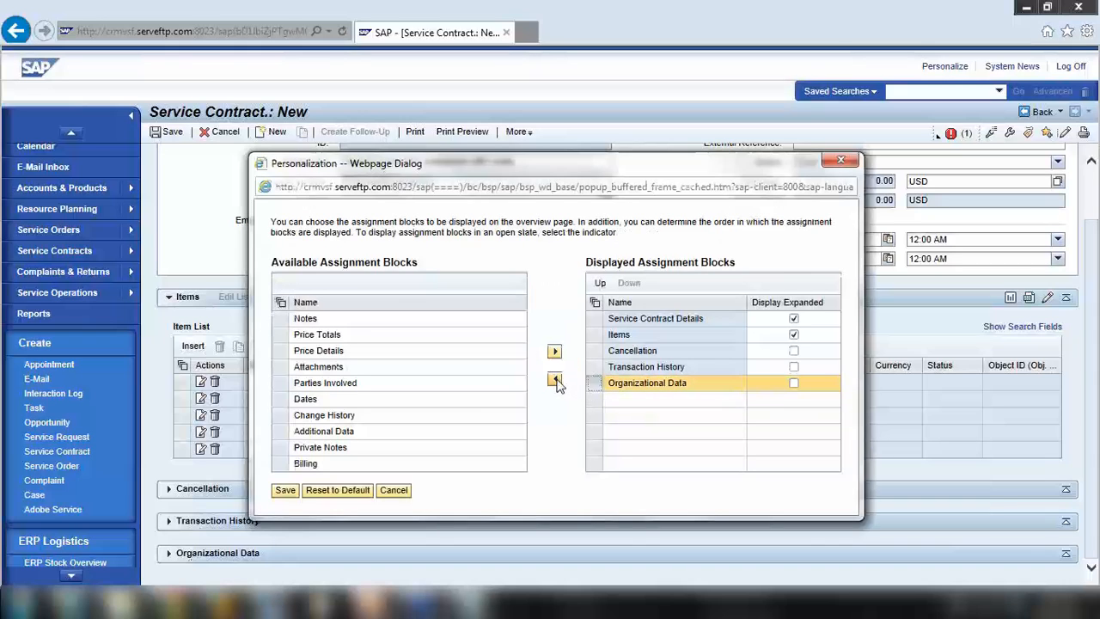
{"action": "left_click", "coordinate": [285, 490]}
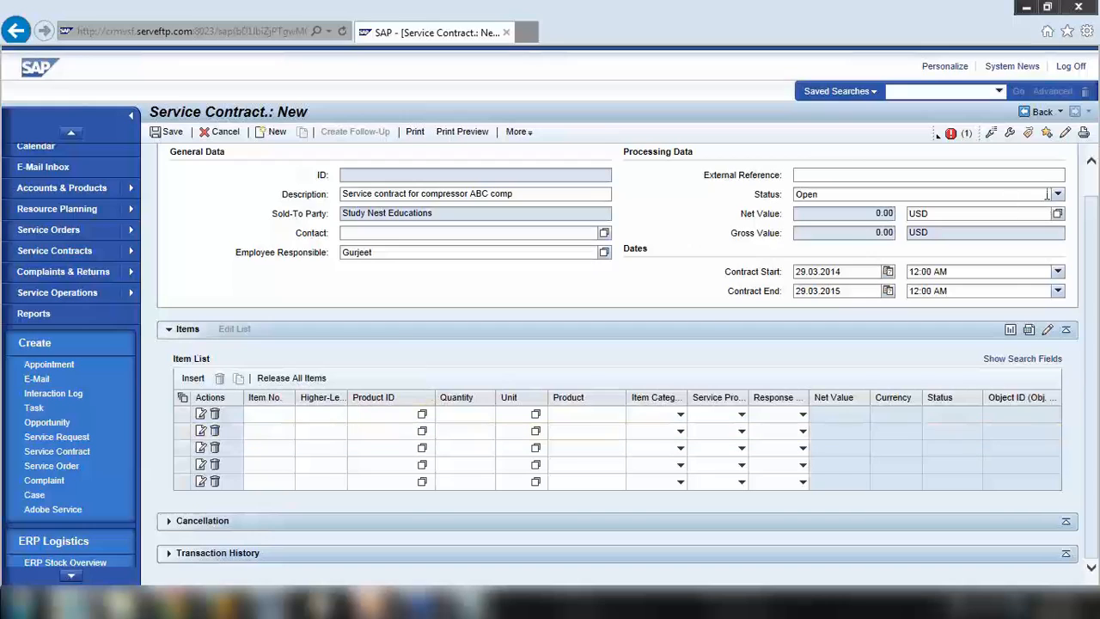
{"action": "left_click", "coordinate": [516, 132]}
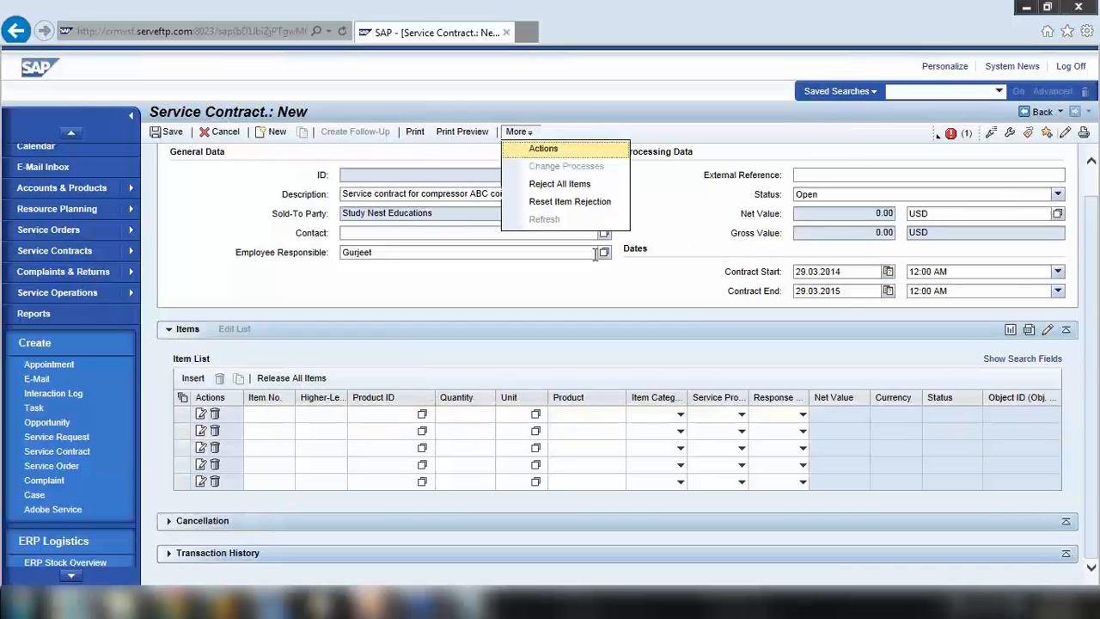
{"action": "left_click", "coordinate": [517, 270]}
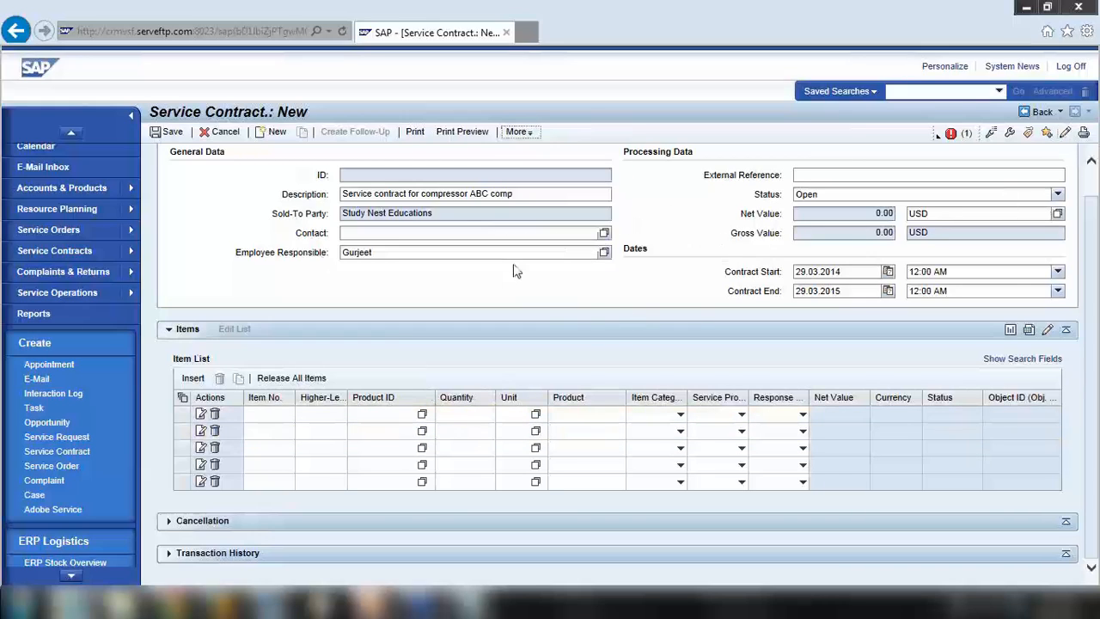
Re-add Organizational Data to the displayed blocks, save the layout, and expand it
{"action": "left_click", "coordinate": [1064, 133]}
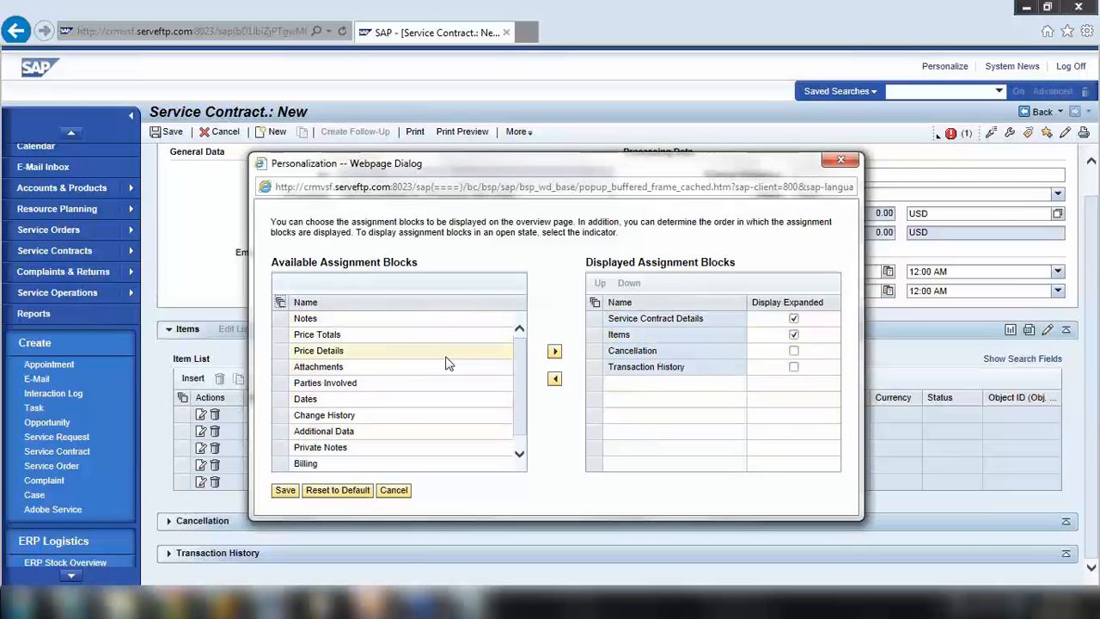
{"action": "scroll", "coordinate": [516, 387], "scroll_direction": "down", "scroll_amount": 1}
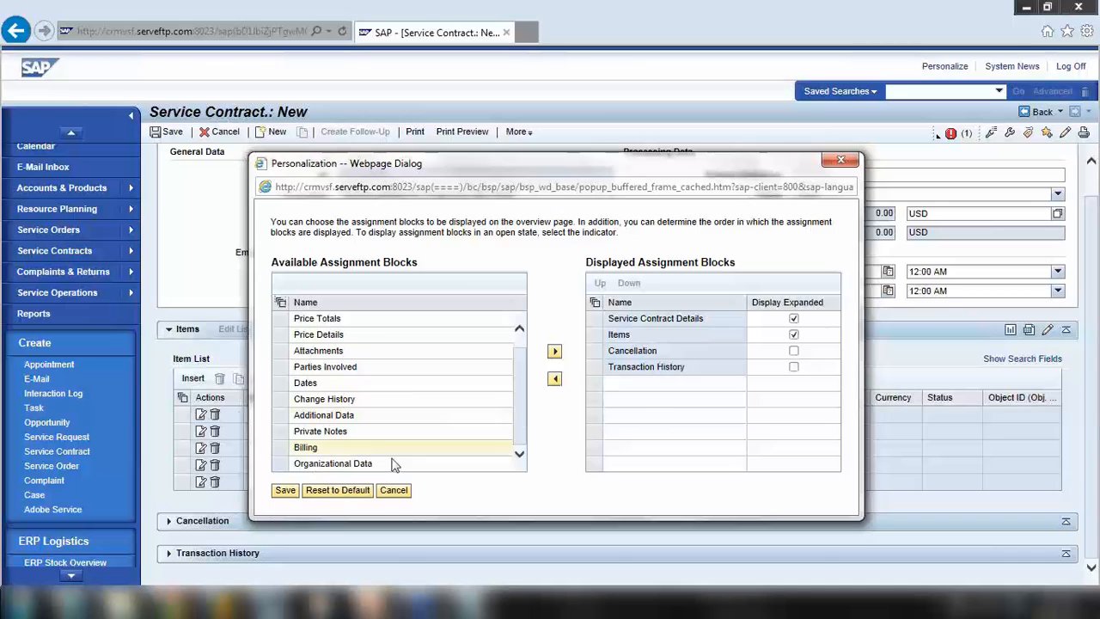
{"action": "left_click", "coordinate": [281, 463]}
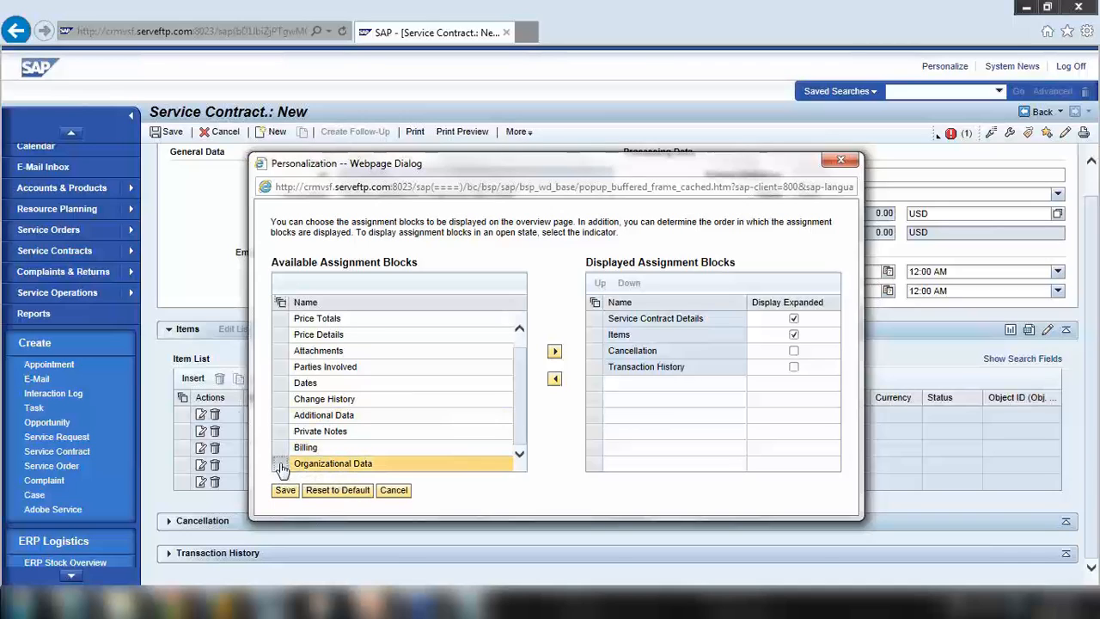
{"action": "left_click", "coordinate": [555, 351]}
{"action": "left_click", "coordinate": [287, 491]}
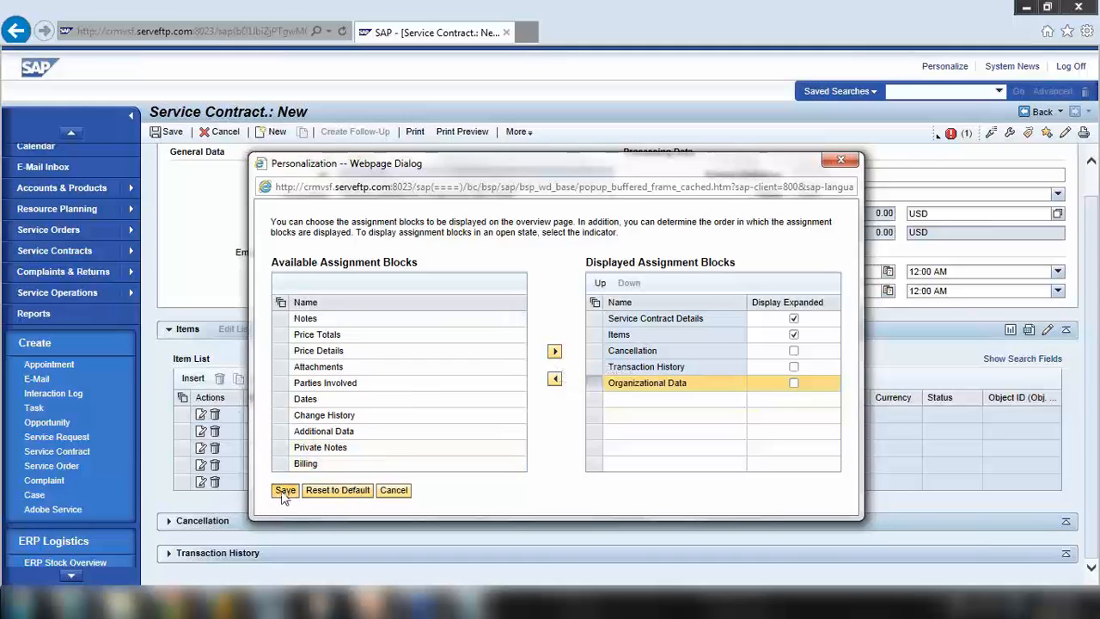
{"action": "scroll", "coordinate": [281, 491], "scroll_direction": "down", "scroll_amount": 1}
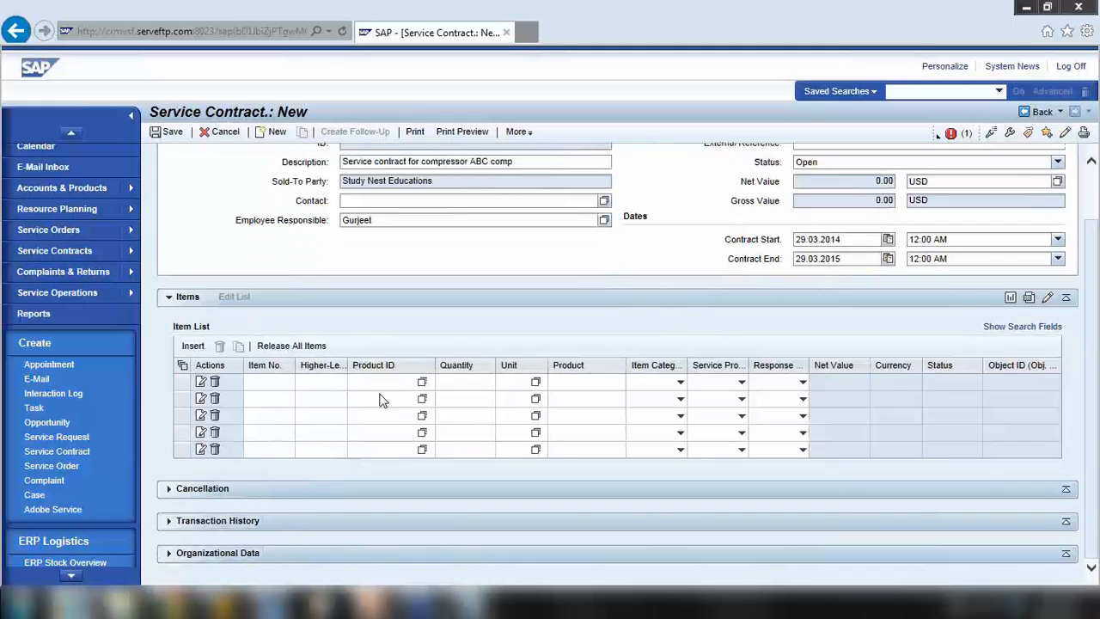
{"action": "left_click", "coordinate": [217, 552]}
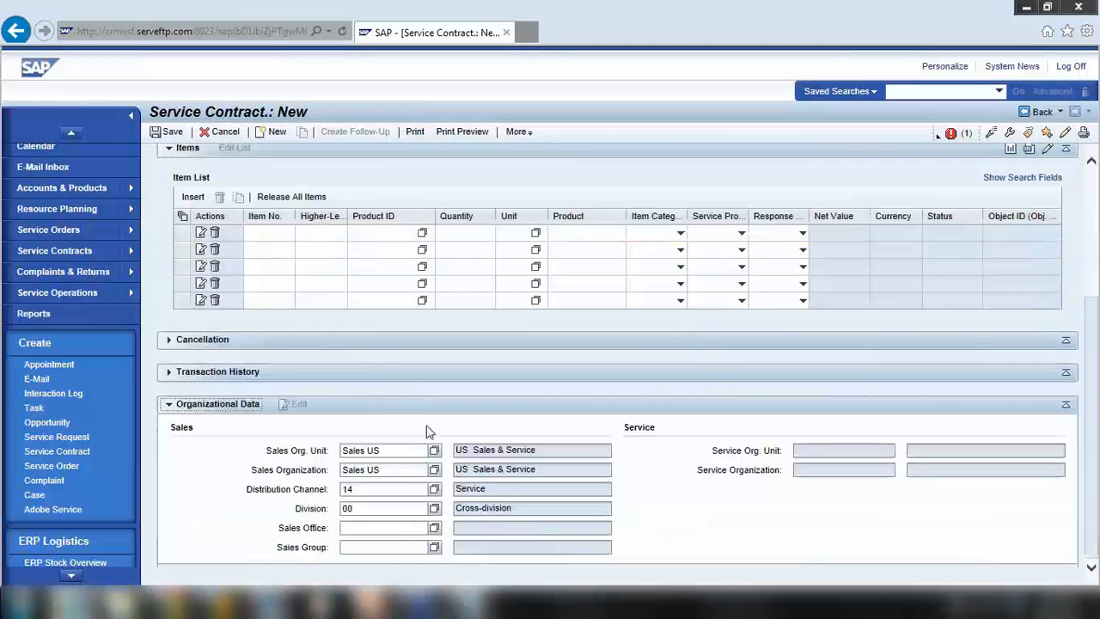
Move Parties Involved from available to displayed assignment blocks and save the page layout
{"action": "scroll", "coordinate": [428, 431], "scroll_direction": "up", "scroll_amount": 3}
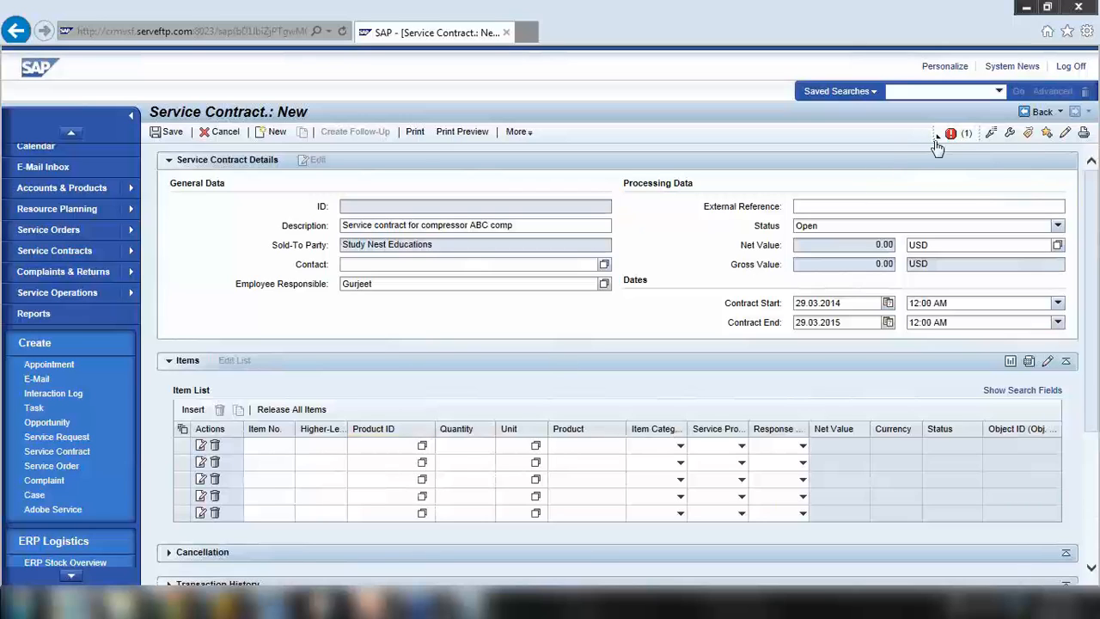
{"action": "scroll", "coordinate": [497, 333], "scroll_direction": "down", "scroll_amount": 5}
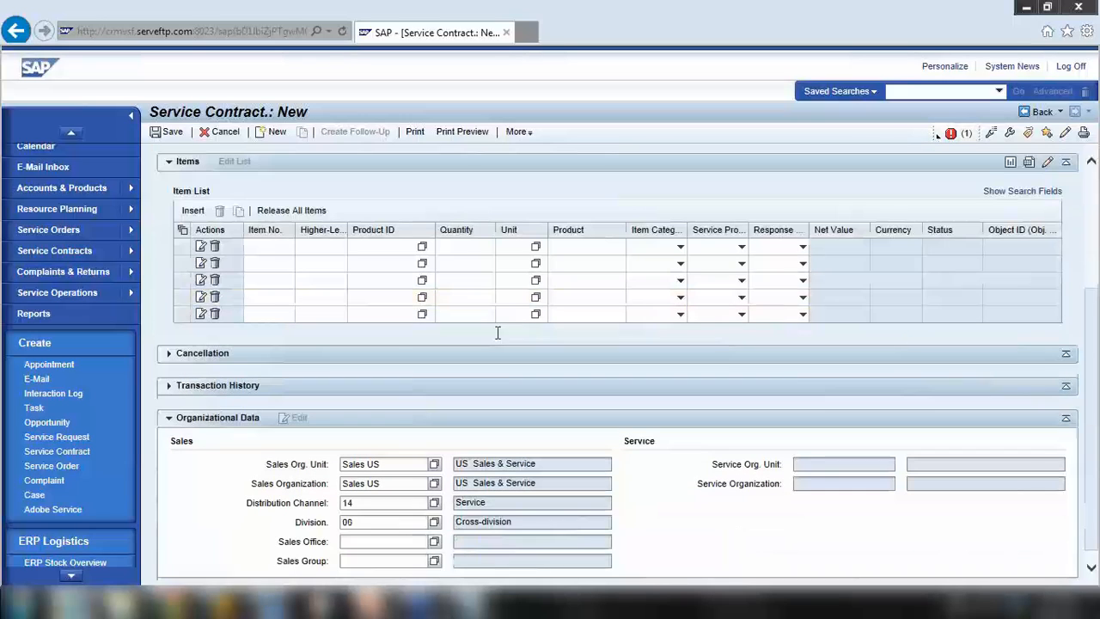
{"action": "scroll", "coordinate": [226, 381], "scroll_direction": "up", "scroll_amount": 3}
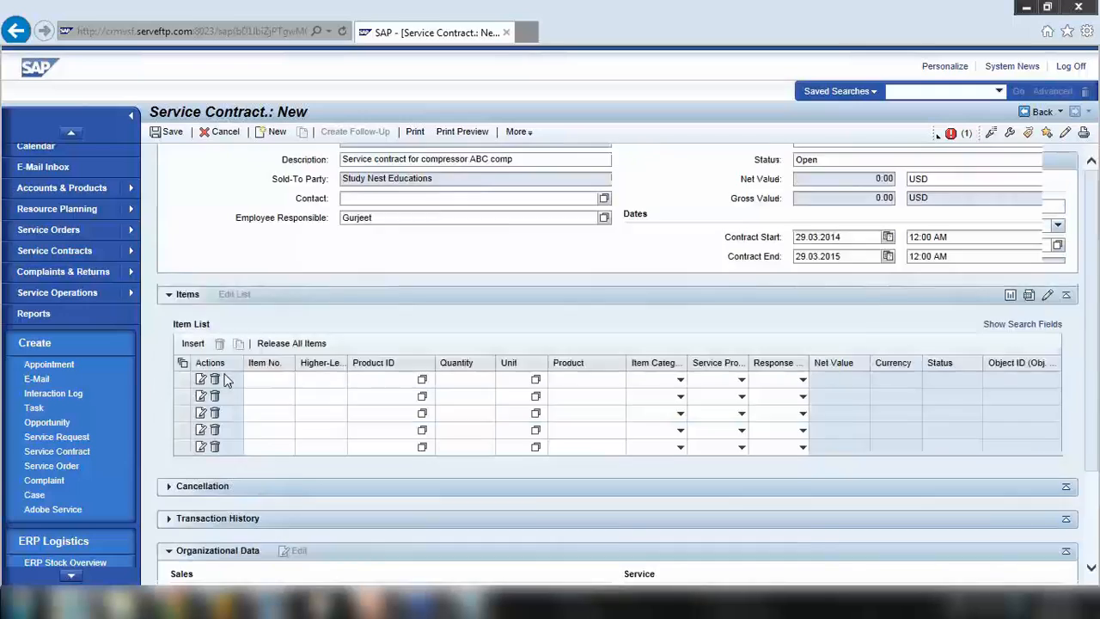
{"action": "scroll", "coordinate": [226, 381], "scroll_direction": "up", "scroll_amount": 2}
{"action": "scroll", "coordinate": [289, 400], "scroll_direction": "down", "scroll_amount": 3}
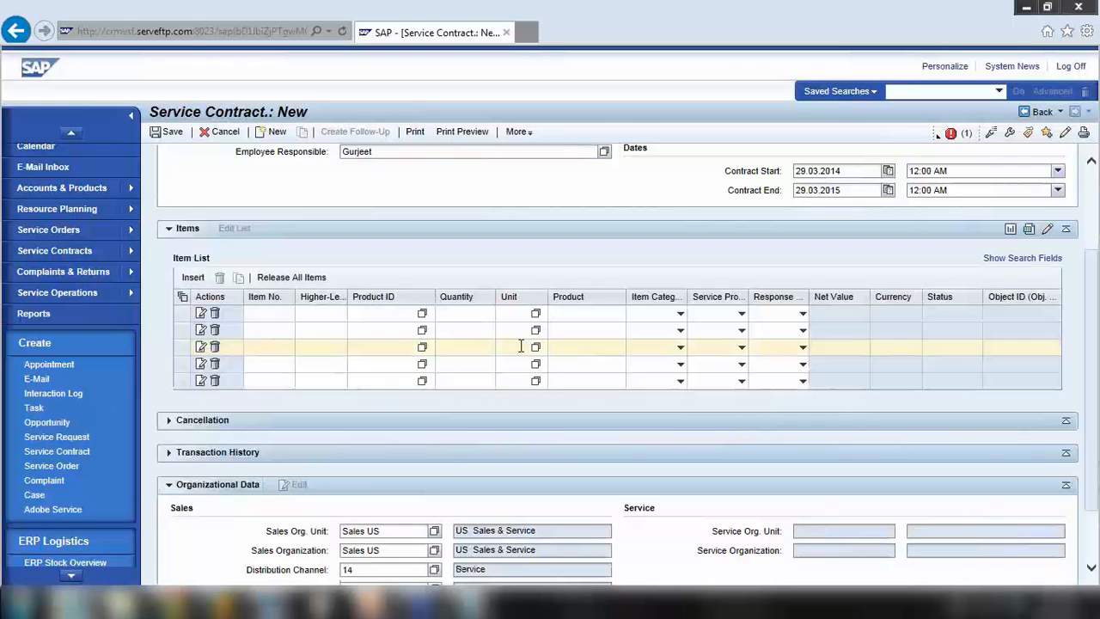
{"action": "left_click", "coordinate": [1064, 134]}
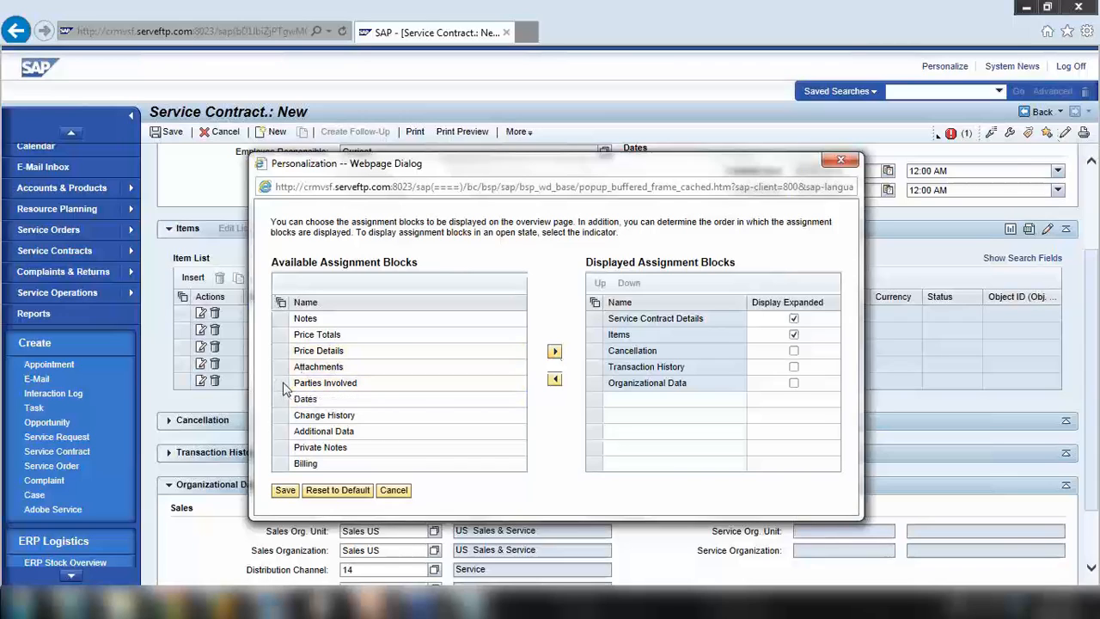
{"action": "left_click", "coordinate": [282, 382]}
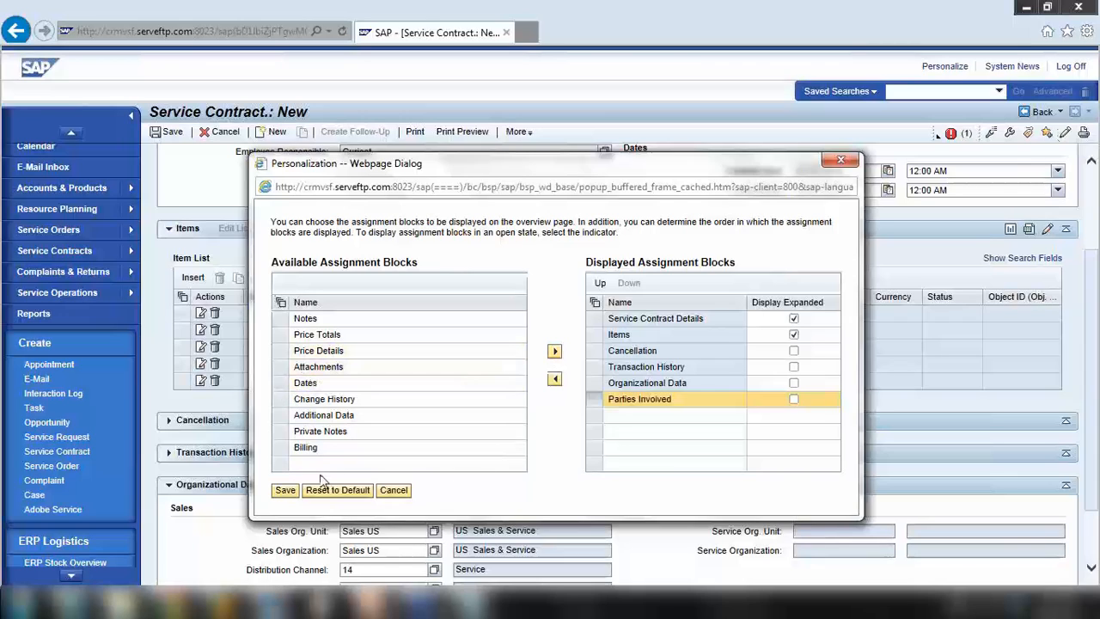
{"action": "left_click", "coordinate": [286, 490]}
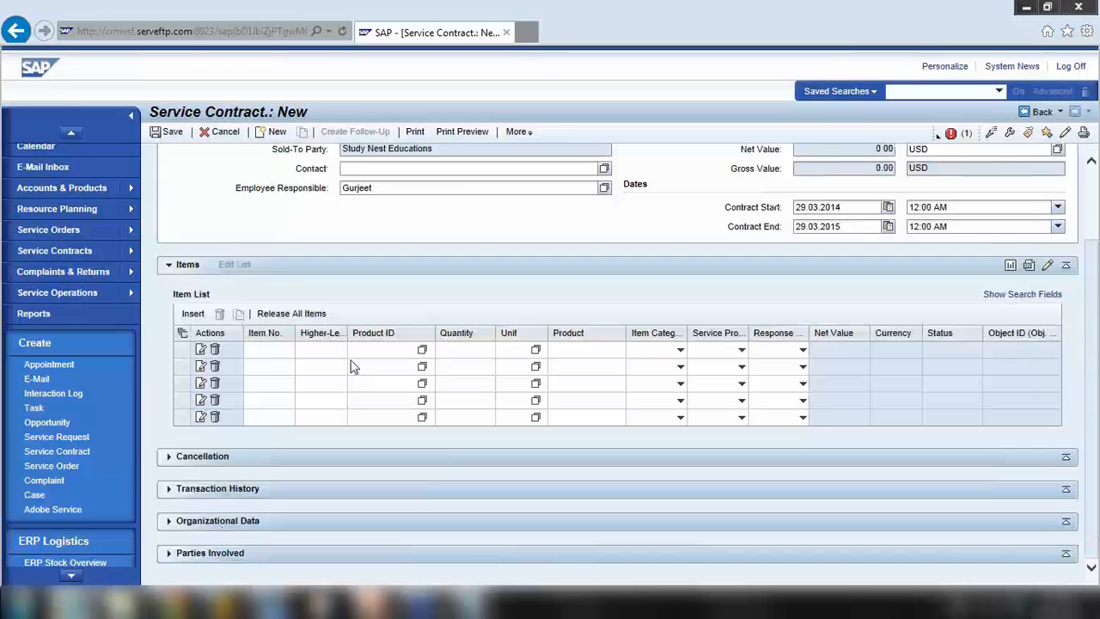
Add a Ship-to party row with partner 421985 in Parties Involved
{"action": "scroll", "coordinate": [351, 360], "scroll_direction": "down", "scroll_amount": 2}
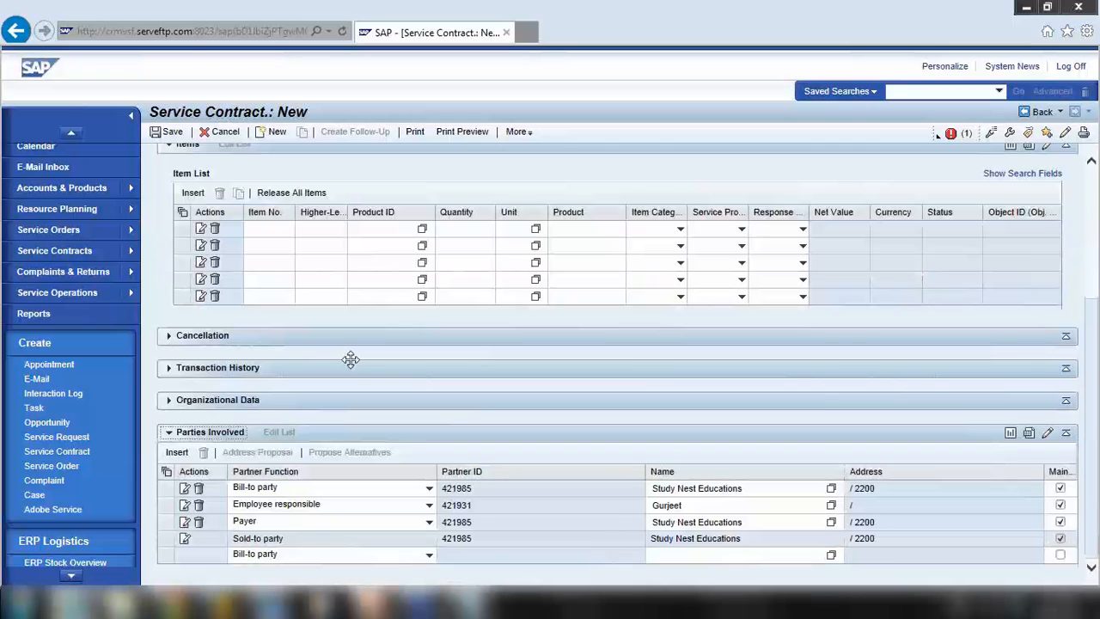
{"action": "left_click", "coordinate": [286, 539]}
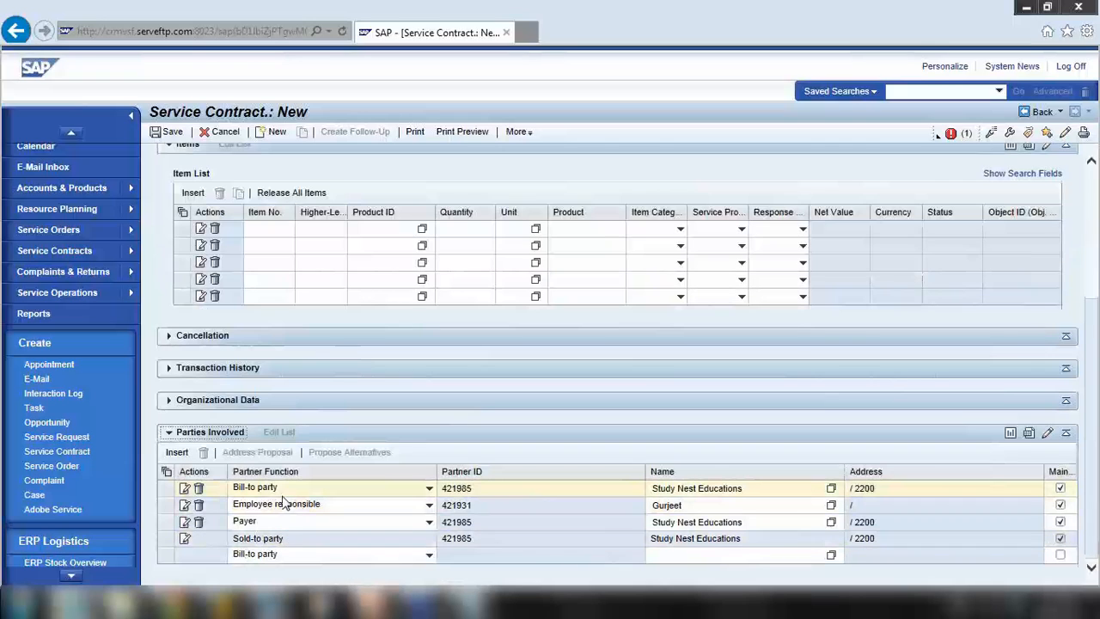
{"action": "left_click", "coordinate": [421, 553]}
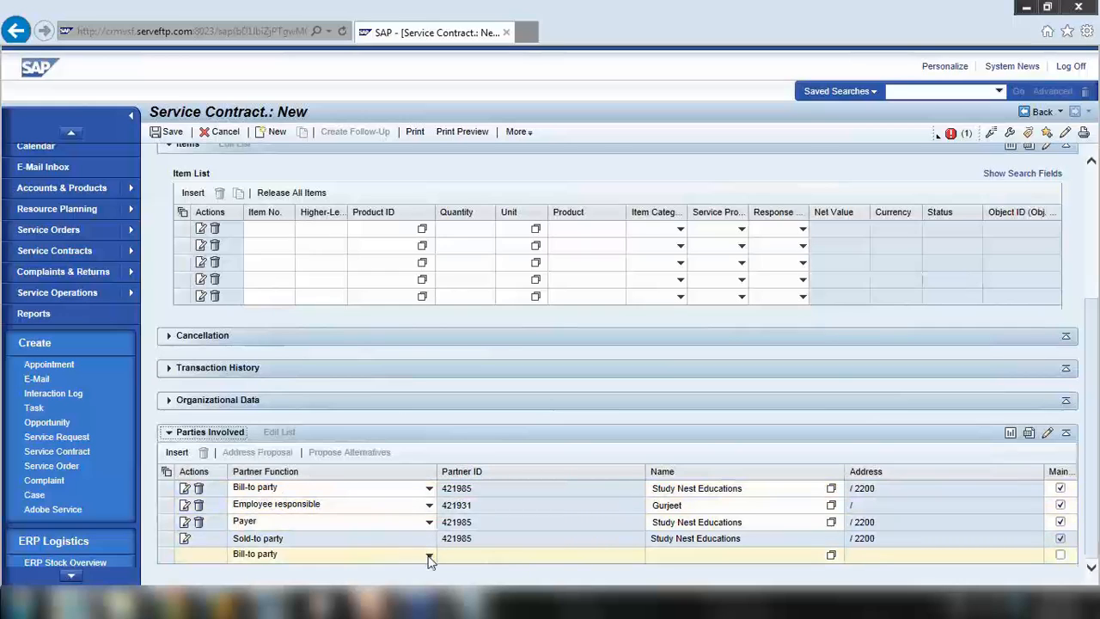
{"action": "left_click", "coordinate": [428, 554]}
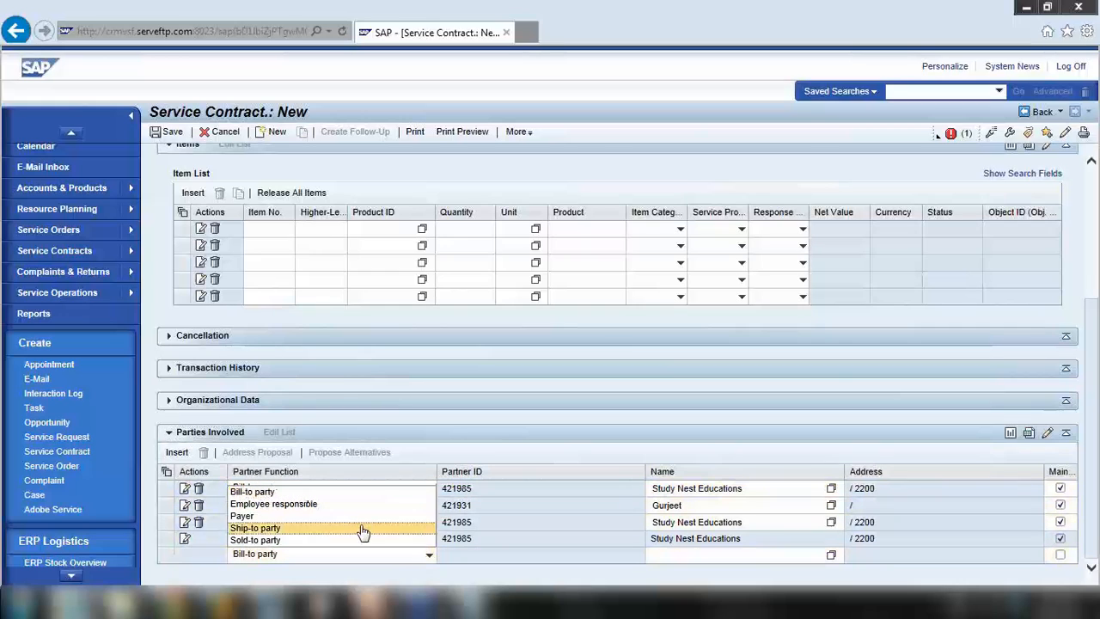
{"action": "left_click", "coordinate": [282, 528]}
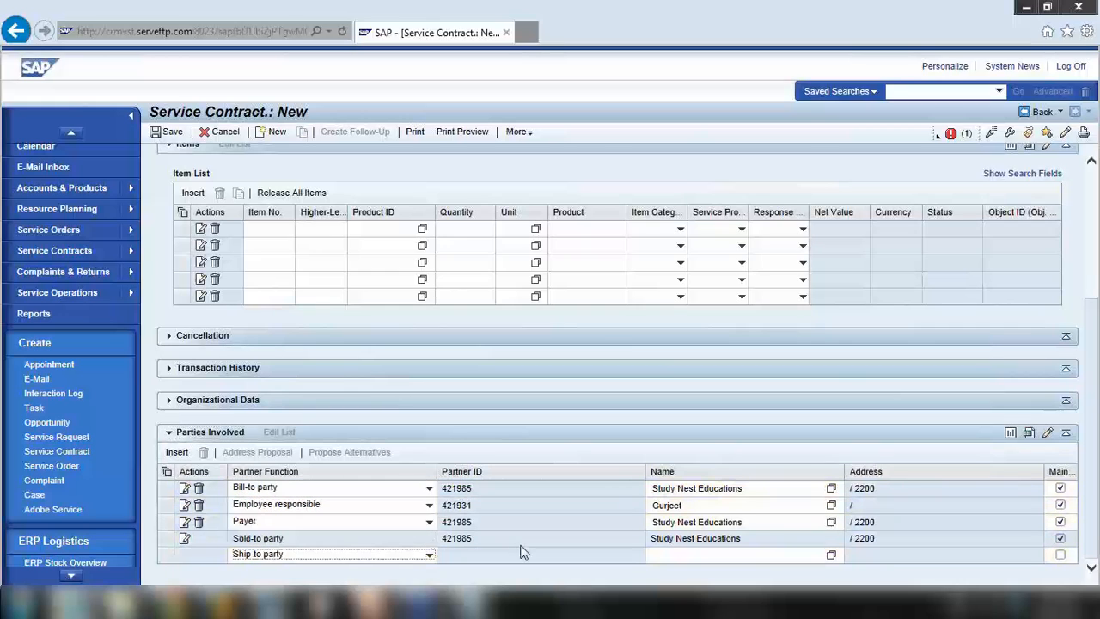
{"action": "left_click", "coordinate": [658, 555]}
{"action": "type", "text": "42"}
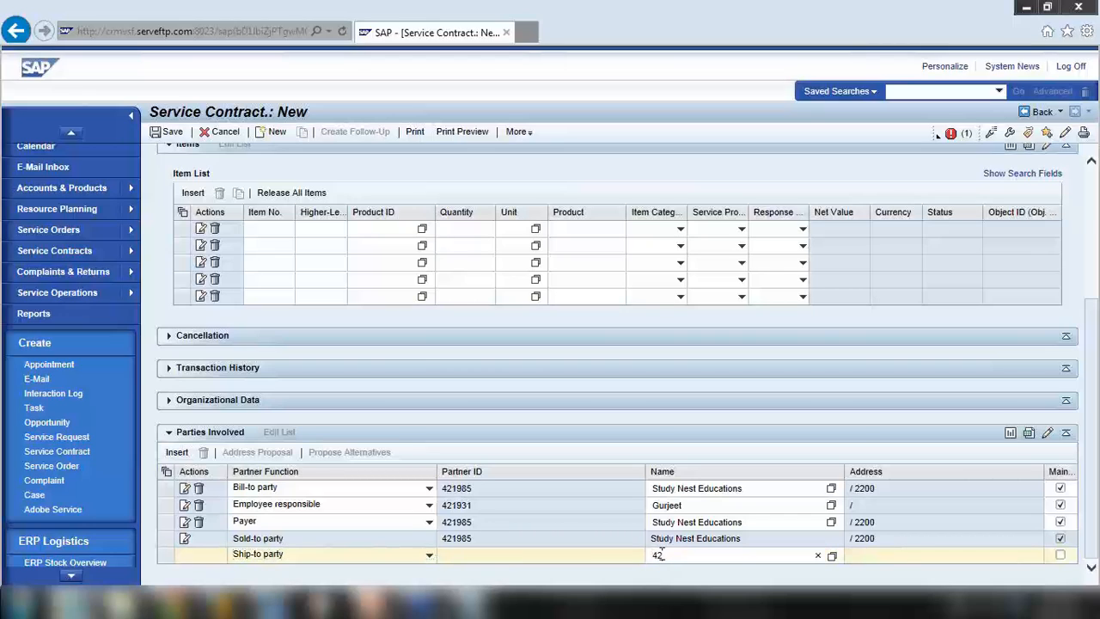
{"action": "type", "text": "1985"}
{"action": "key", "text": "Return"}
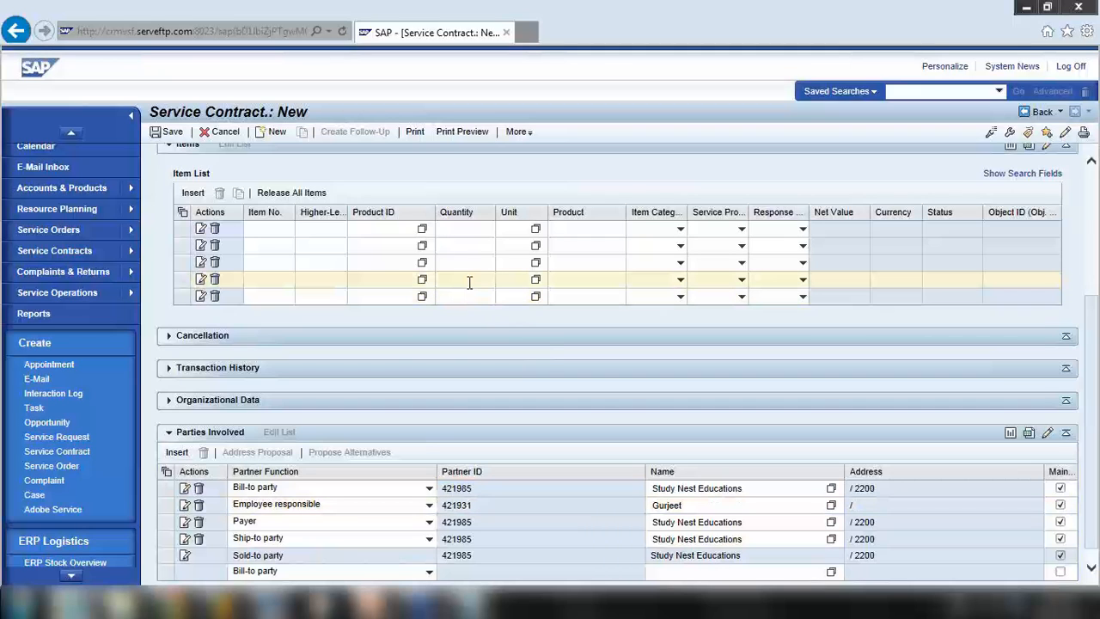
Select the Product ID cell of the contract's first item row
{"action": "scroll", "coordinate": [474, 282], "scroll_direction": "up", "scroll_amount": 3}
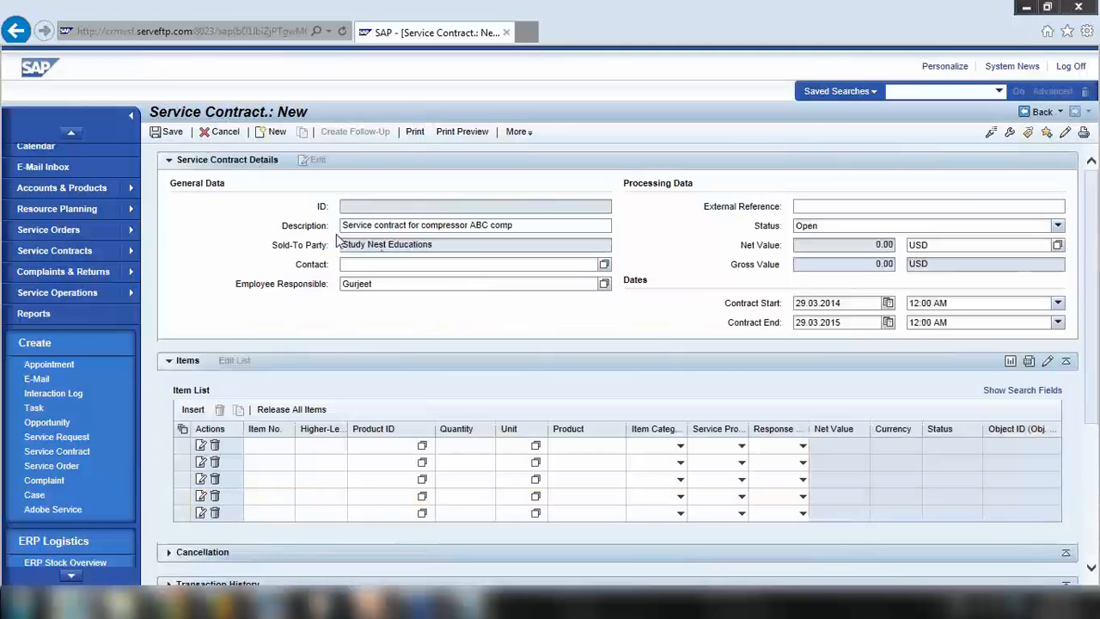
{"action": "scroll", "coordinate": [342, 232], "scroll_direction": "down", "scroll_amount": 3}
{"action": "scroll", "coordinate": [341, 234], "scroll_direction": "up", "scroll_amount": 3}
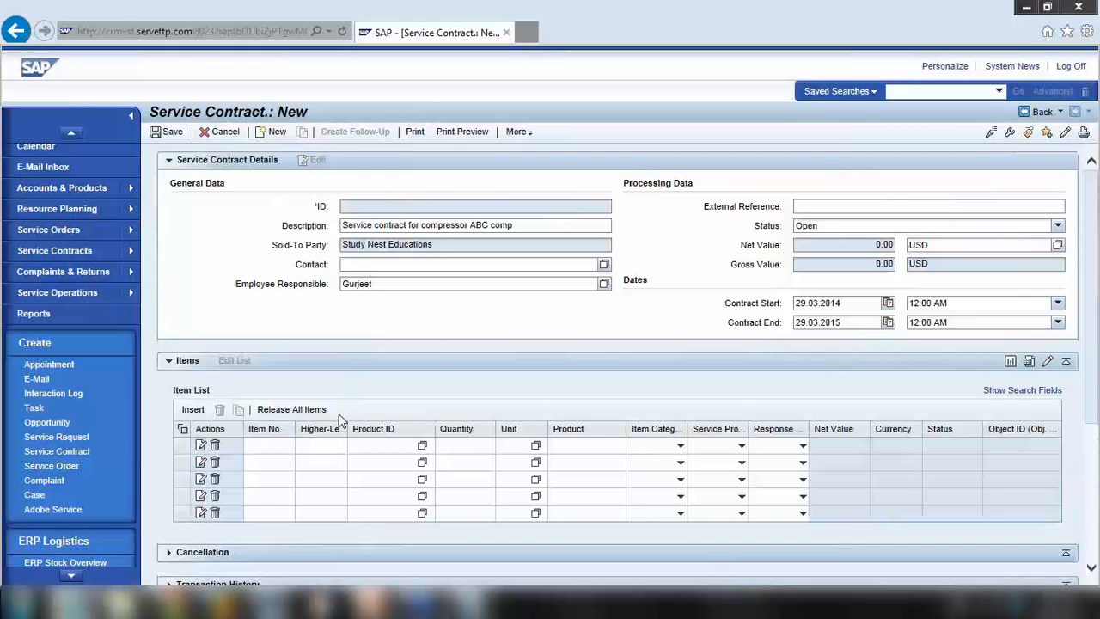
{"action": "scroll", "coordinate": [341, 417], "scroll_direction": "down", "scroll_amount": 1}
{"action": "left_click", "coordinate": [366, 378]}
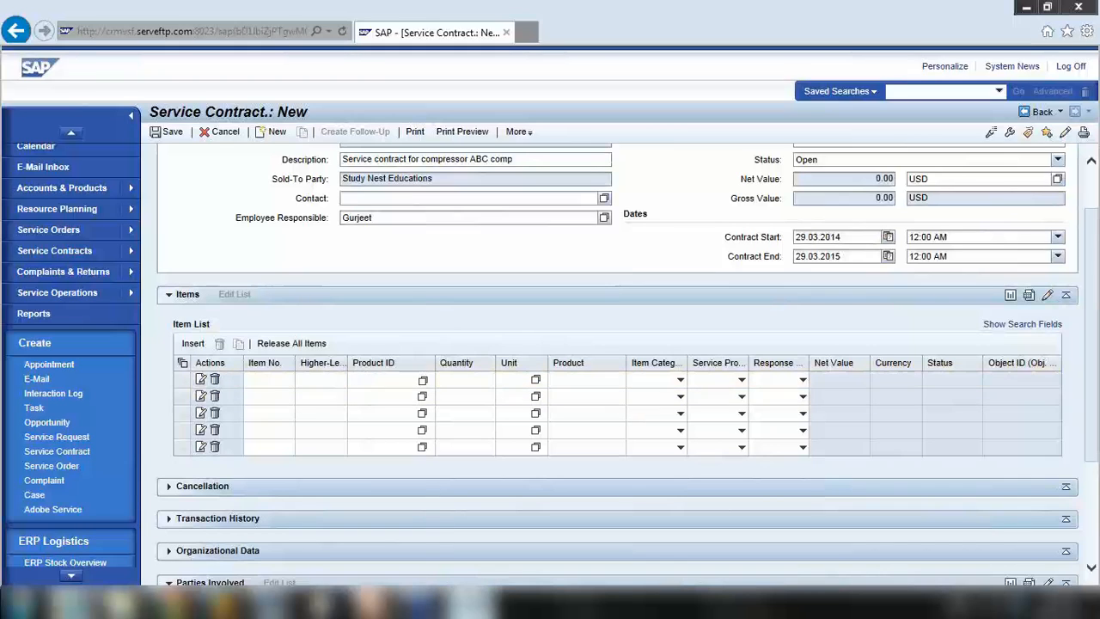
In Notepad, add the line 'Customer - 421985' below the installed base notes
{"action": "left_click", "coordinate": [470, 602]}
{"action": "left_click", "coordinate": [750, 134]}
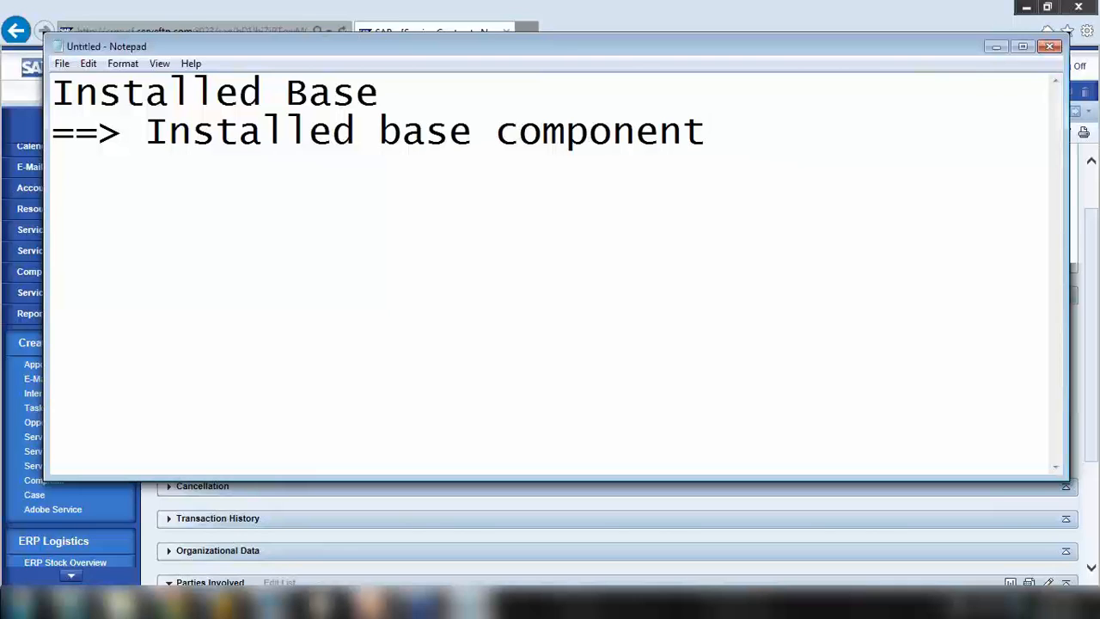
{"action": "key", "text": "Return"}
{"action": "key", "text": "Return"}
{"action": "key", "text": "Return"}
{"action": "type", "text": "Customer -"}
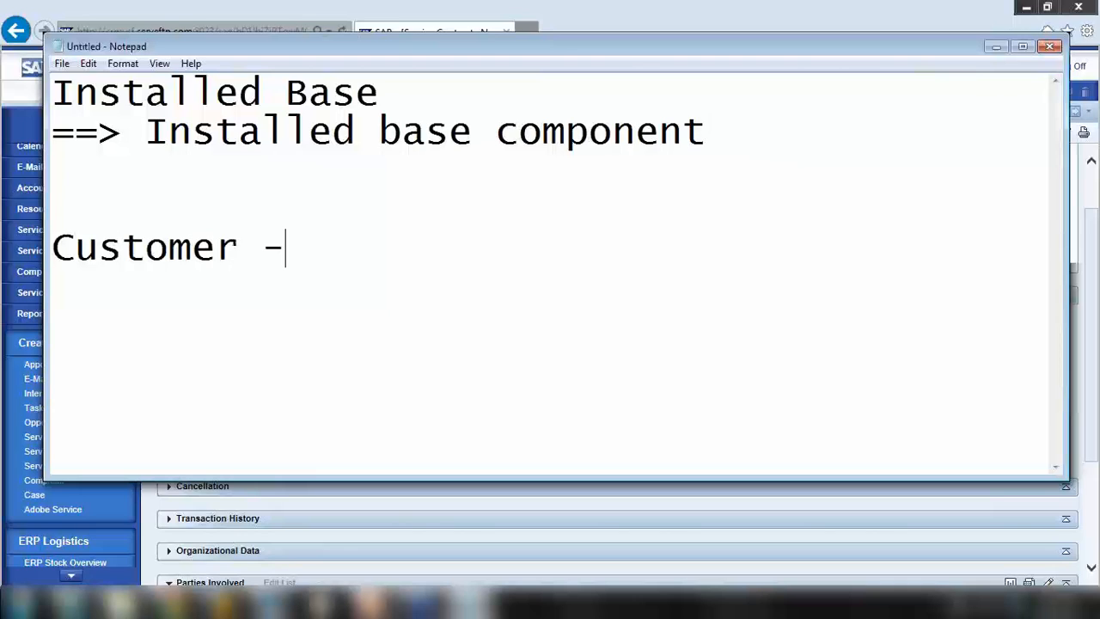
{"action": "type", "text": " 421985"}
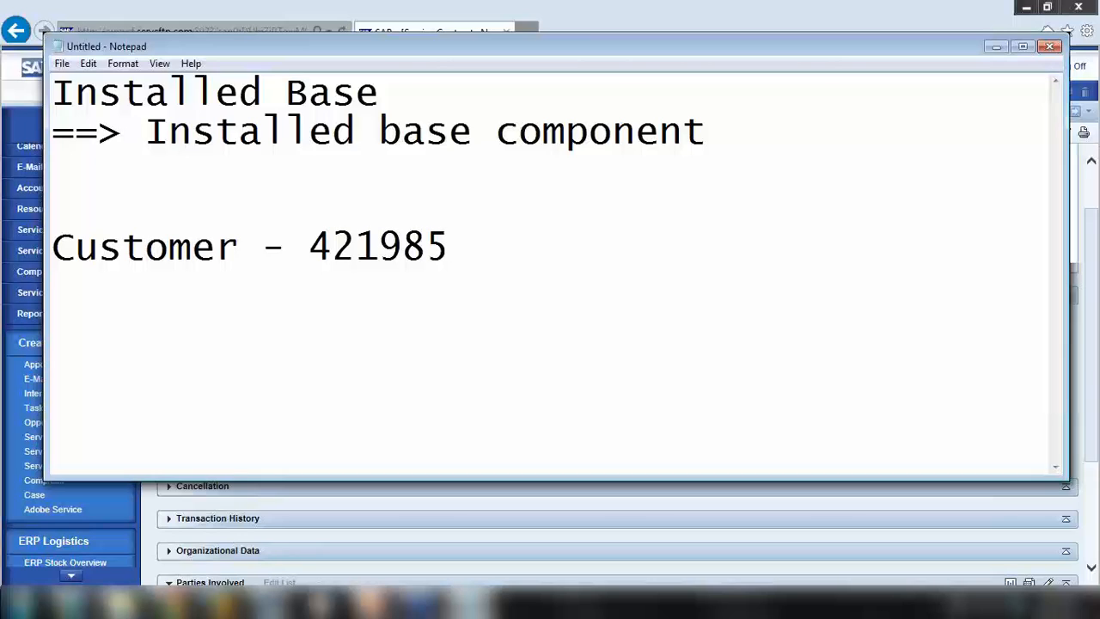
Add a Product list to the notes: '1. Sales - HT-1010' and '2. Service SRV1_4'
{"action": "key", "text": "Return"}
{"action": "type", "text": "Prod"}
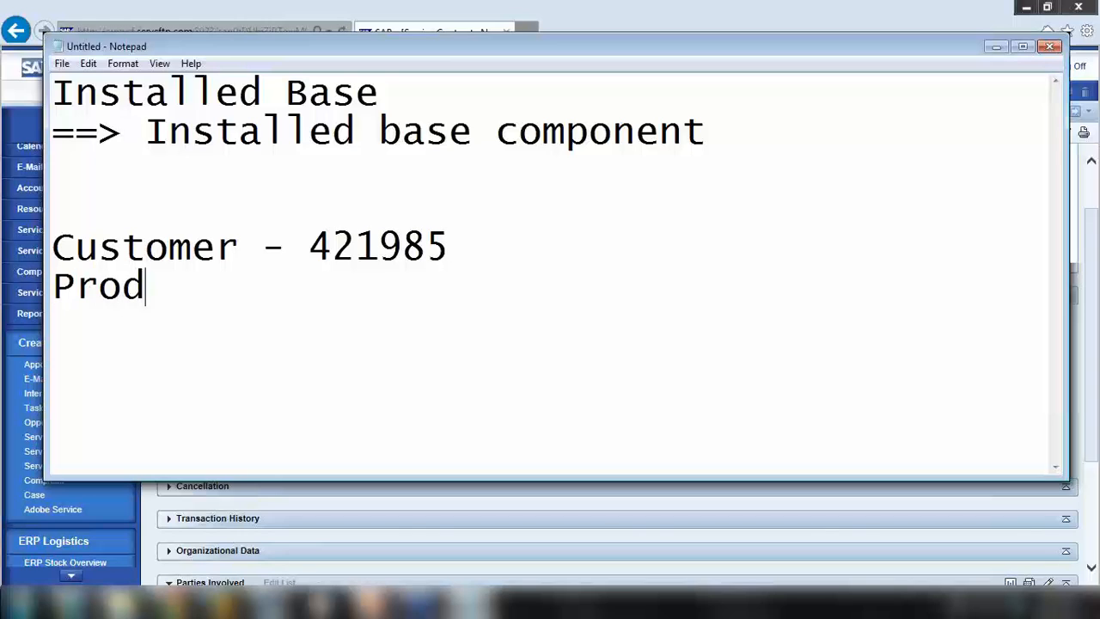
{"action": "type", "text": "uct"}
{"action": "key", "text": "Return"}
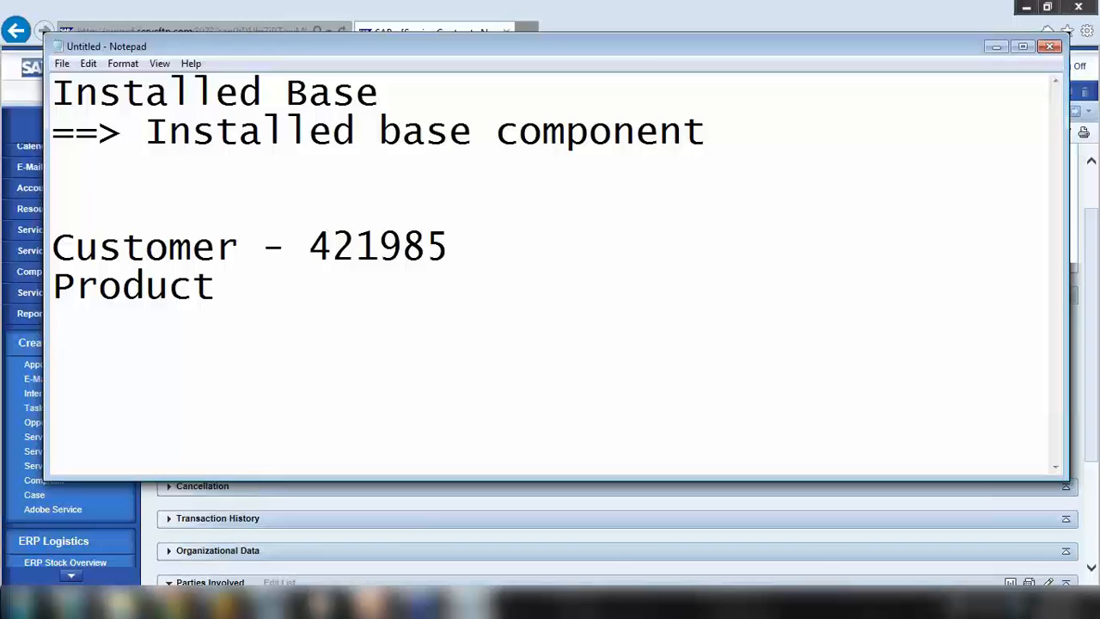
{"action": "type", "text": "1. Sales "}
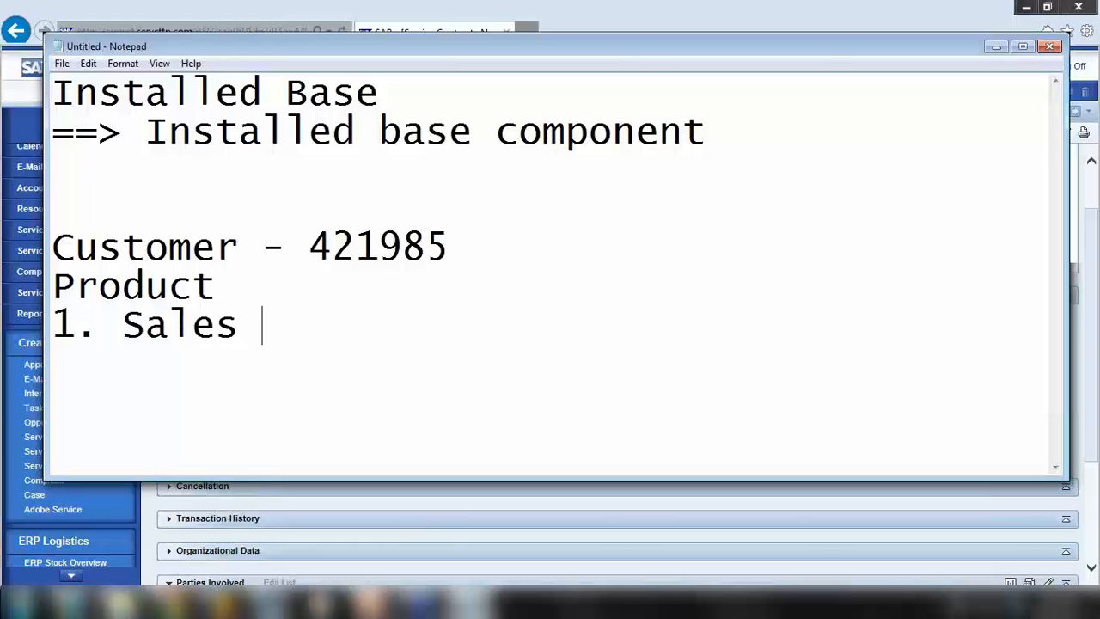
{"action": "type", "text": "- HT-1000"}
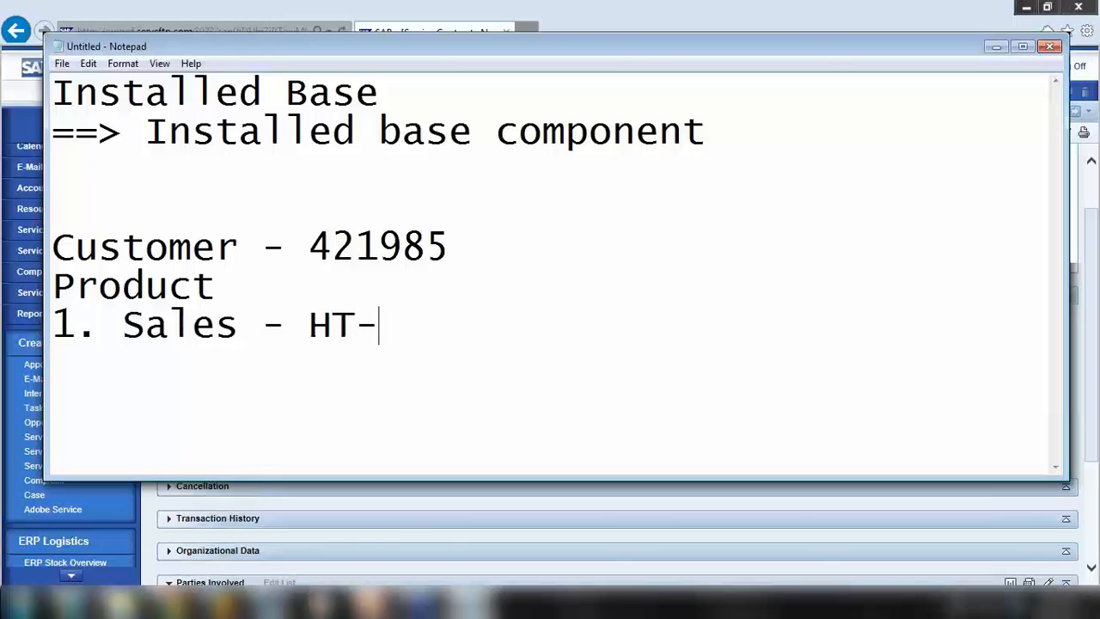
{"action": "key", "text": "BackSpace"}
{"action": "key", "text": "BackSpace"}
{"action": "type", "text": "1010"}
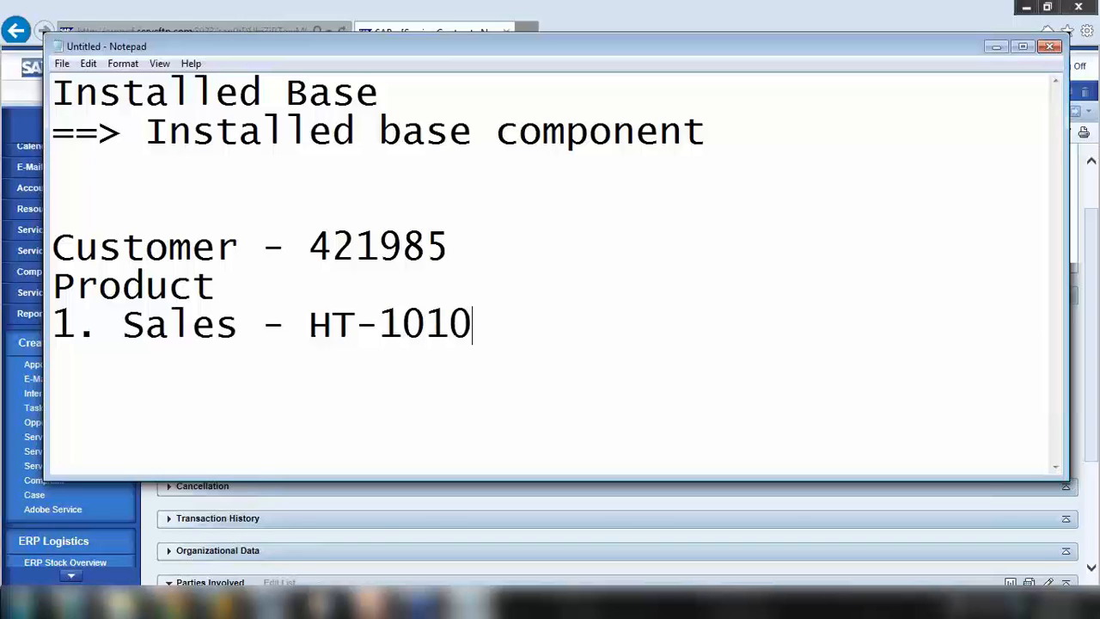
{"action": "key", "text": "Return"}
{"action": "type", "text": "2. Service "}
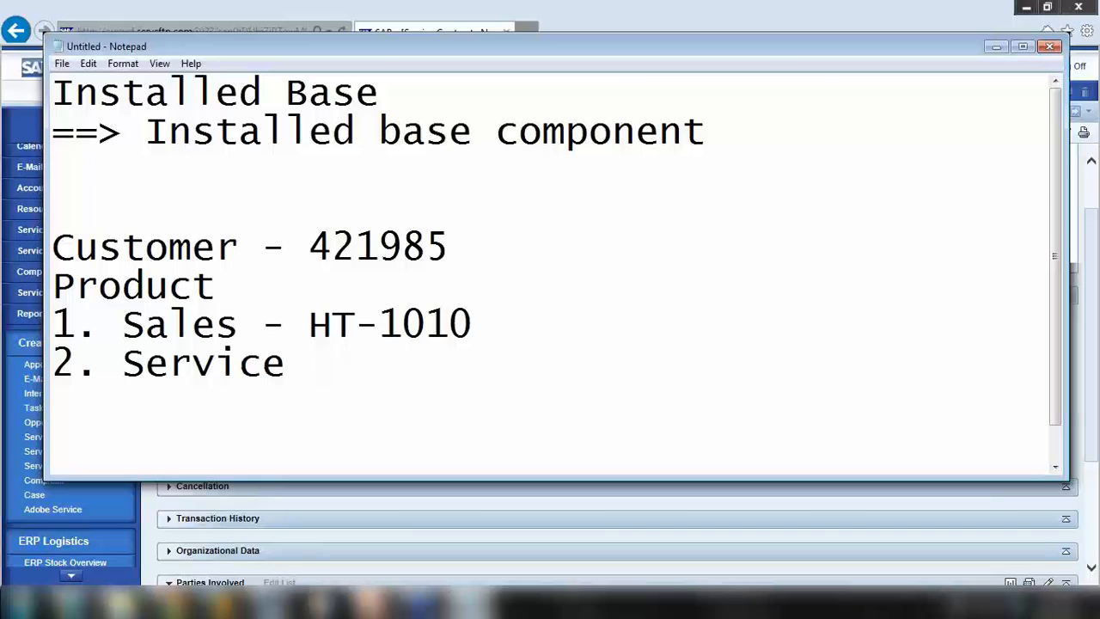
{"action": "type", "text": "SRV"}
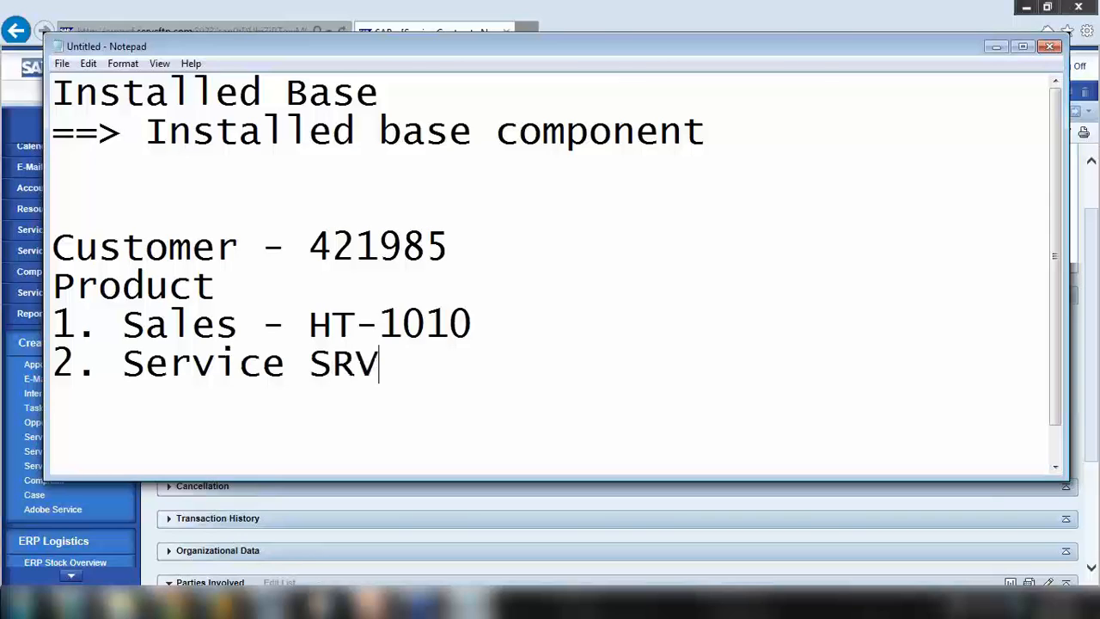
{"action": "type", "text": "1_4"}
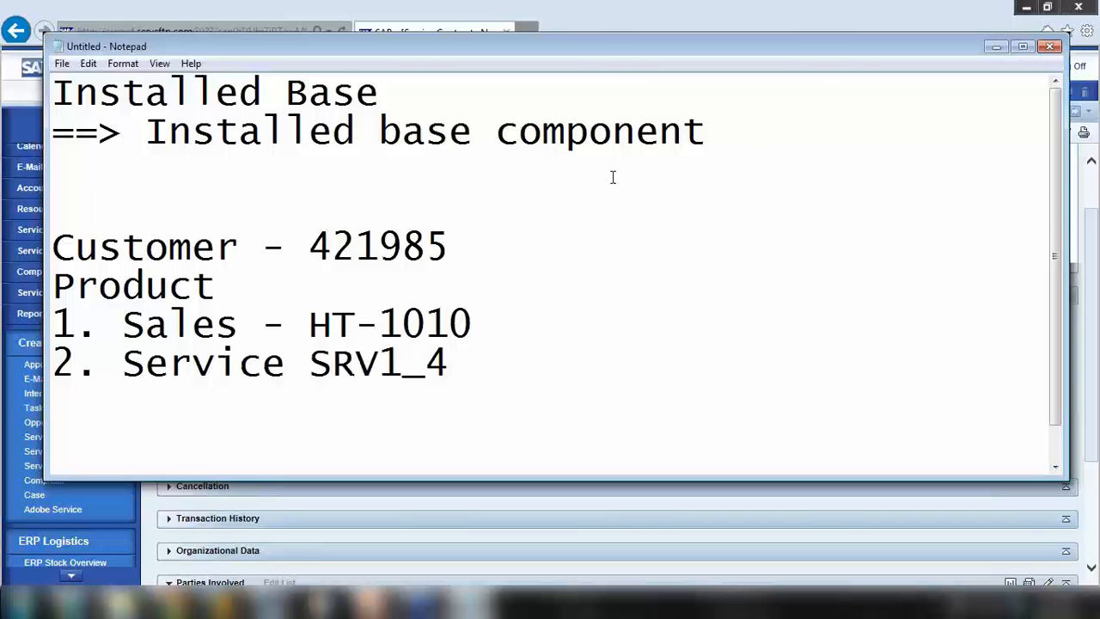
Highlight SRV1_4, HT-1010 and customer number 421985 in the notes
{"action": "left_click_drag", "start_coordinate": [310, 362], "coordinate": [380, 363]}
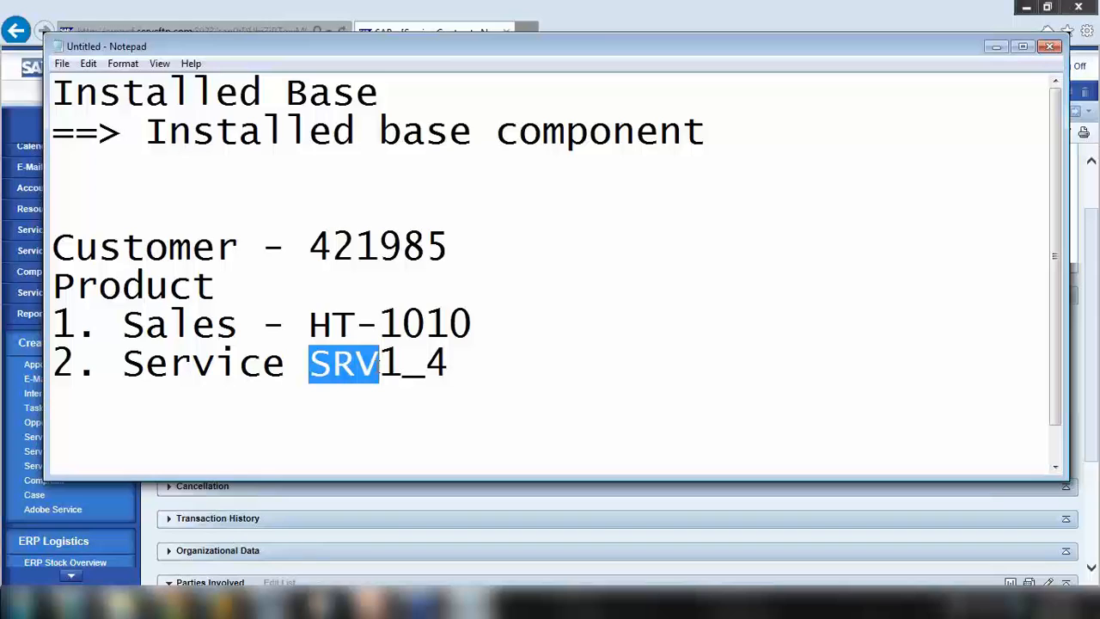
{"action": "left_click_drag", "start_coordinate": [304, 363], "coordinate": [447, 363]}
{"action": "left_click_drag", "start_coordinate": [311, 324], "coordinate": [497, 311]}
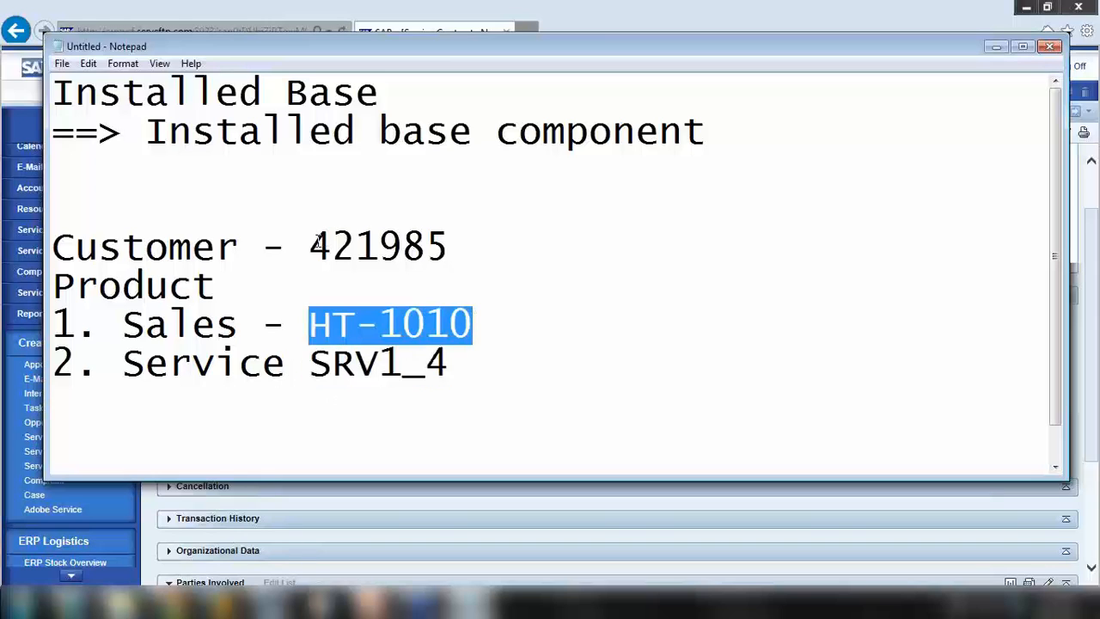
{"action": "left_click_drag", "start_coordinate": [310, 245], "coordinate": [53, 208]}
{"action": "left_click_drag", "start_coordinate": [557, 231], "coordinate": [557, 234]}
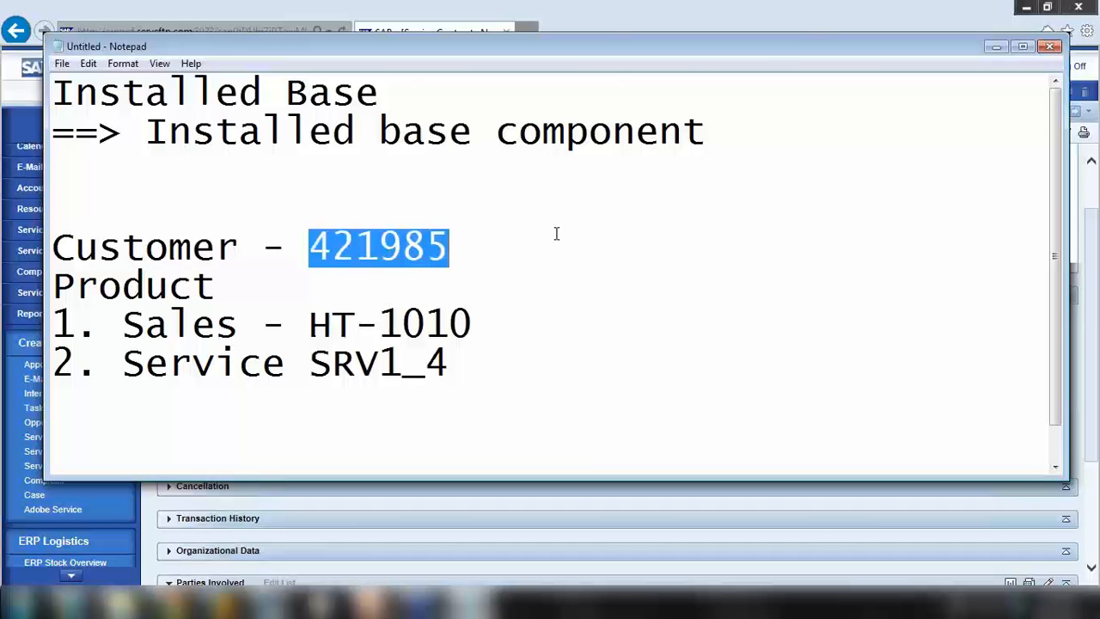
Back on the contract, open and close the product search for the first item's Product ID
{"action": "left_click", "coordinate": [992, 47]}
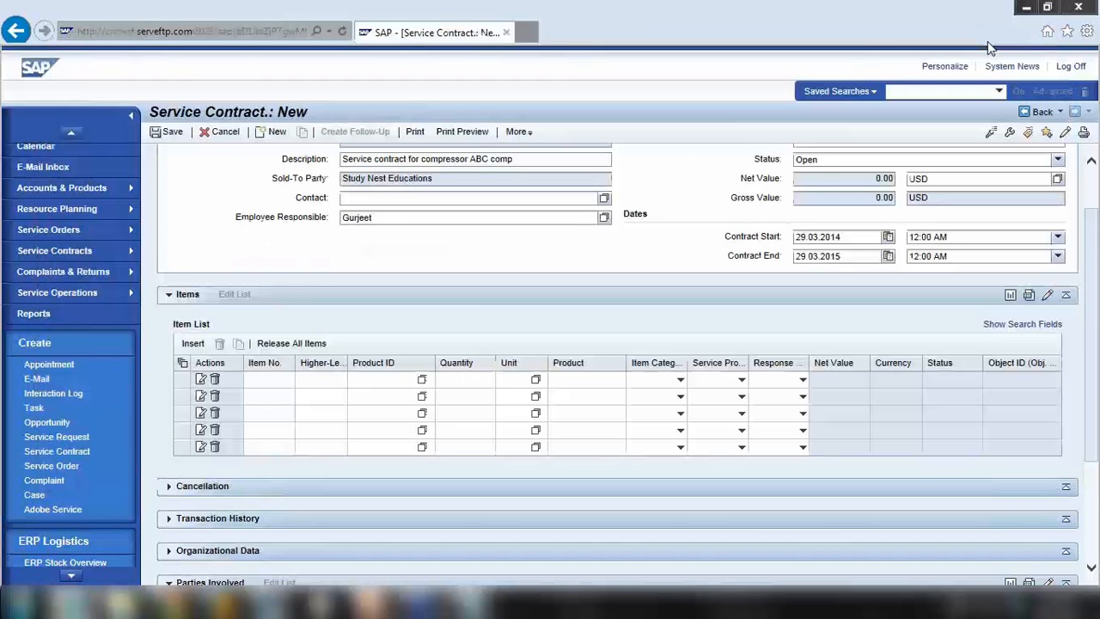
{"action": "left_click", "coordinate": [356, 380]}
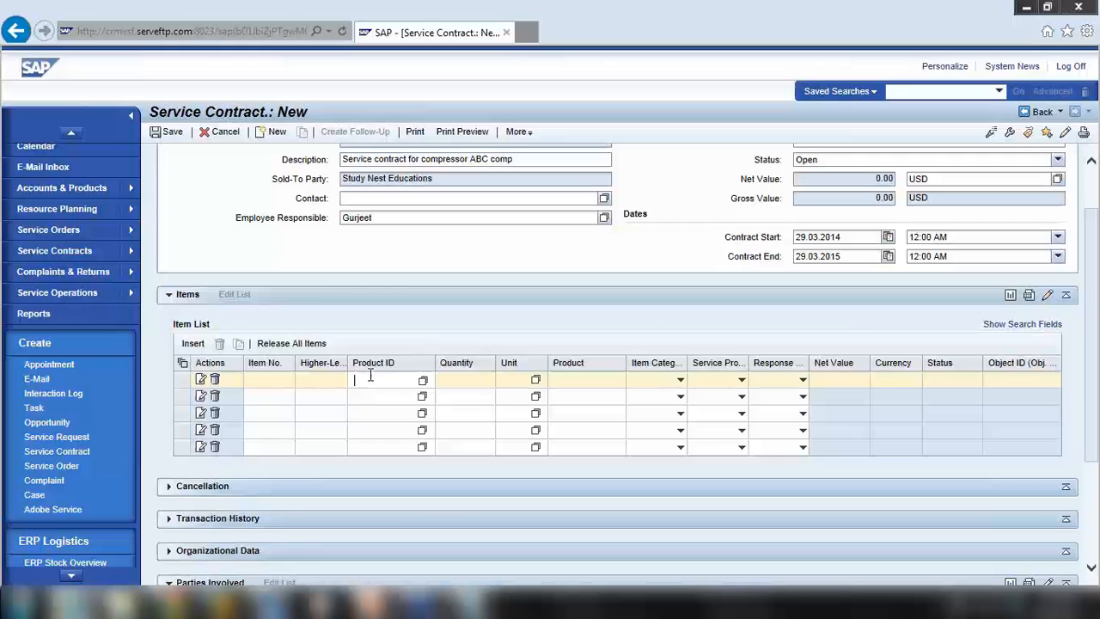
{"action": "left_click", "coordinate": [422, 380]}
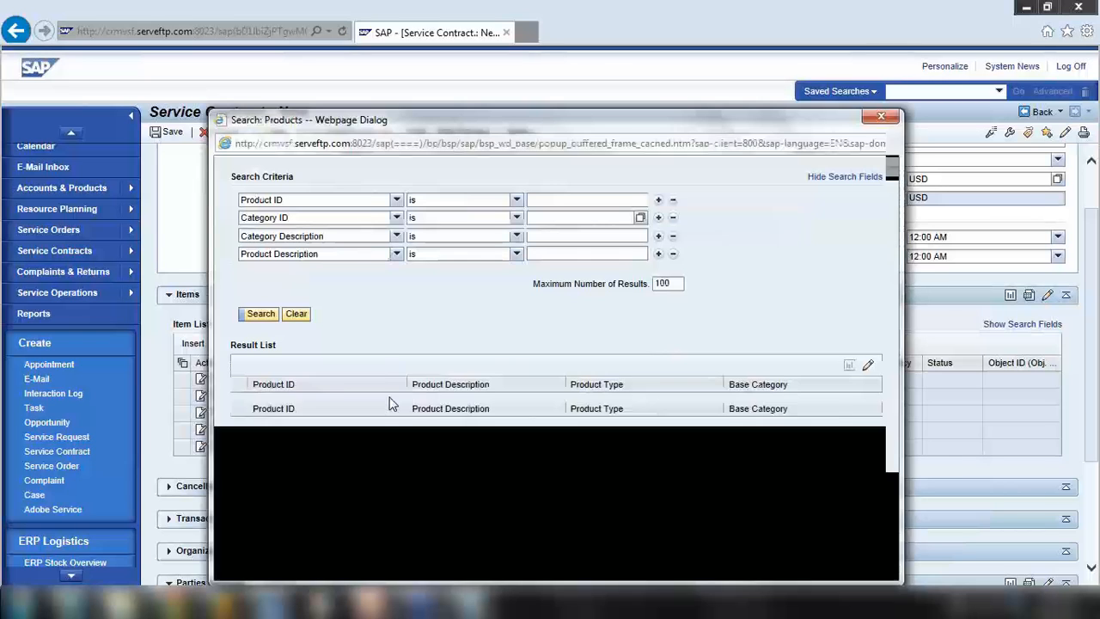
{"action": "left_click", "coordinate": [897, 118]}
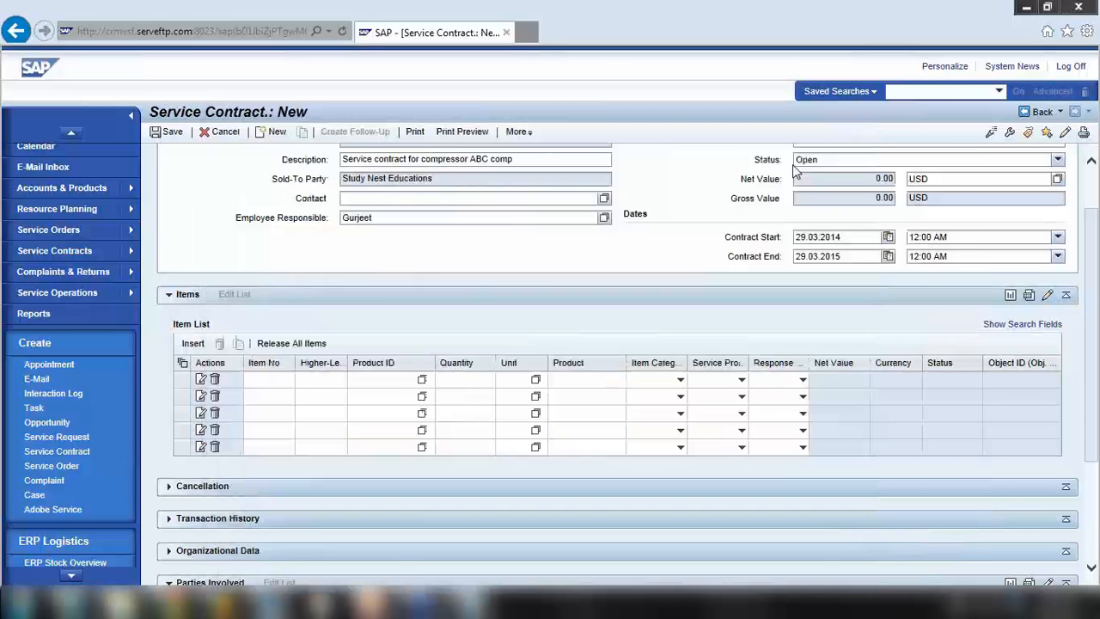
{"action": "left_click", "coordinate": [391, 380]}
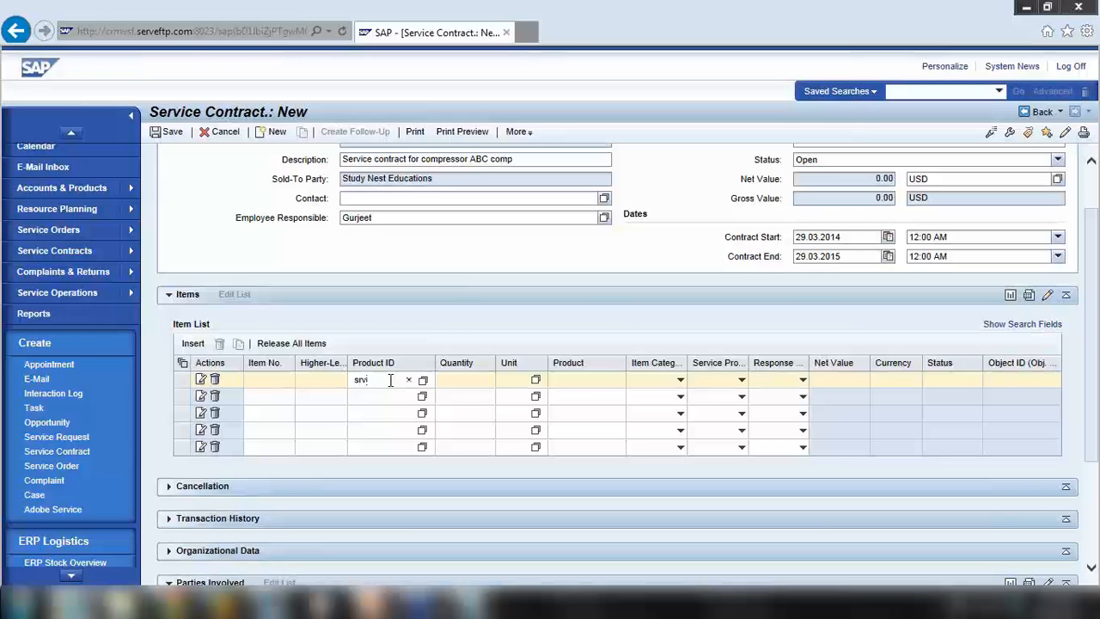
Append '- sales org' to the HT-1010 line in Notepad and select customer number 421985
{"action": "key", "text": "alt+Tab"}
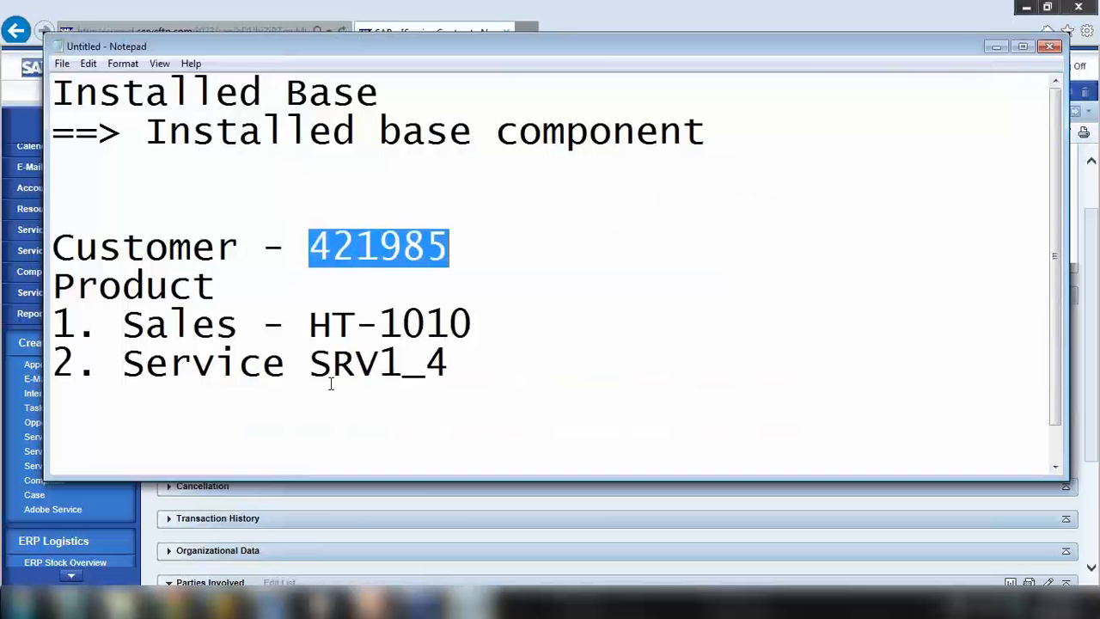
{"action": "left_click_drag", "start_coordinate": [310, 325], "coordinate": [426, 327]}
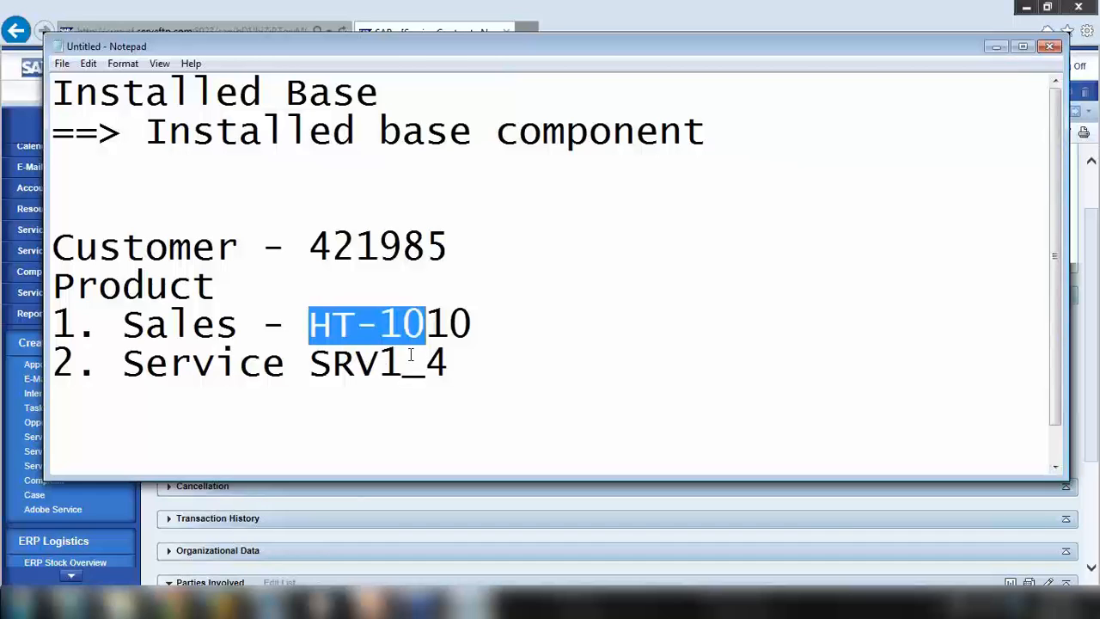
{"action": "left_click_drag", "start_coordinate": [312, 325], "coordinate": [506, 312]}
{"action": "left_click", "coordinate": [507, 312]}
{"action": "type", "text": "- "}
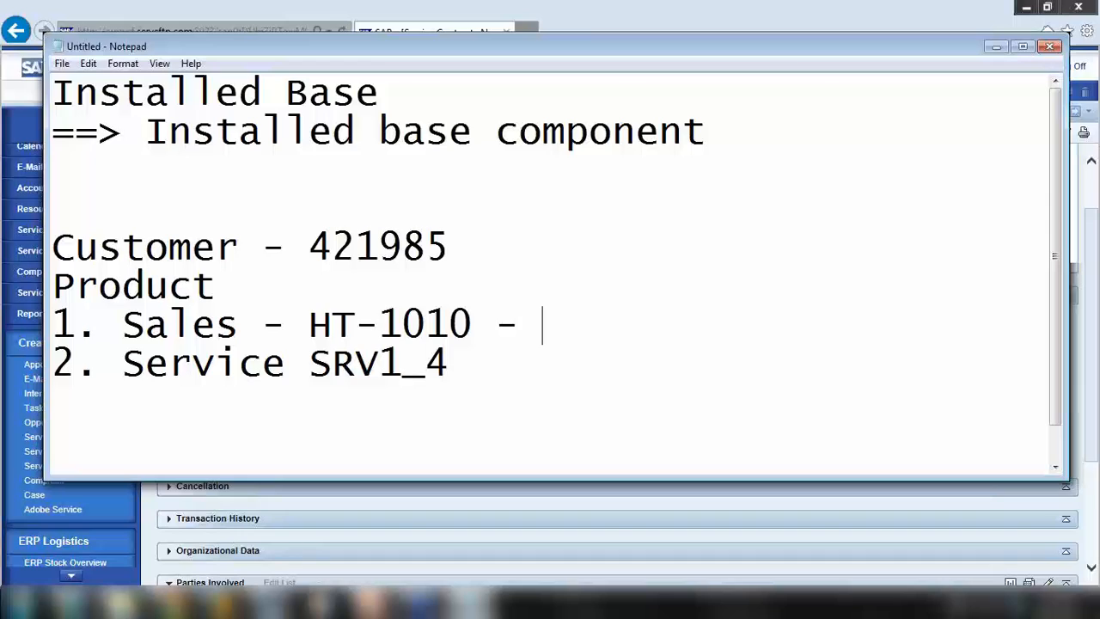
{"action": "type", "text": "sales org"}
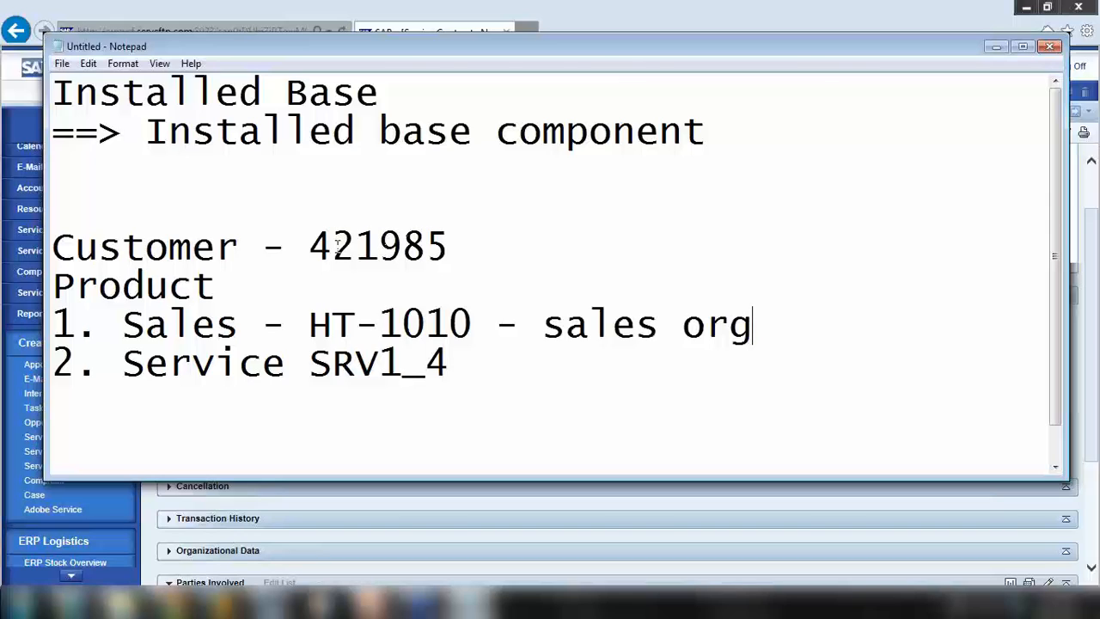
{"action": "left_click_drag", "start_coordinate": [311, 246], "coordinate": [507, 247]}
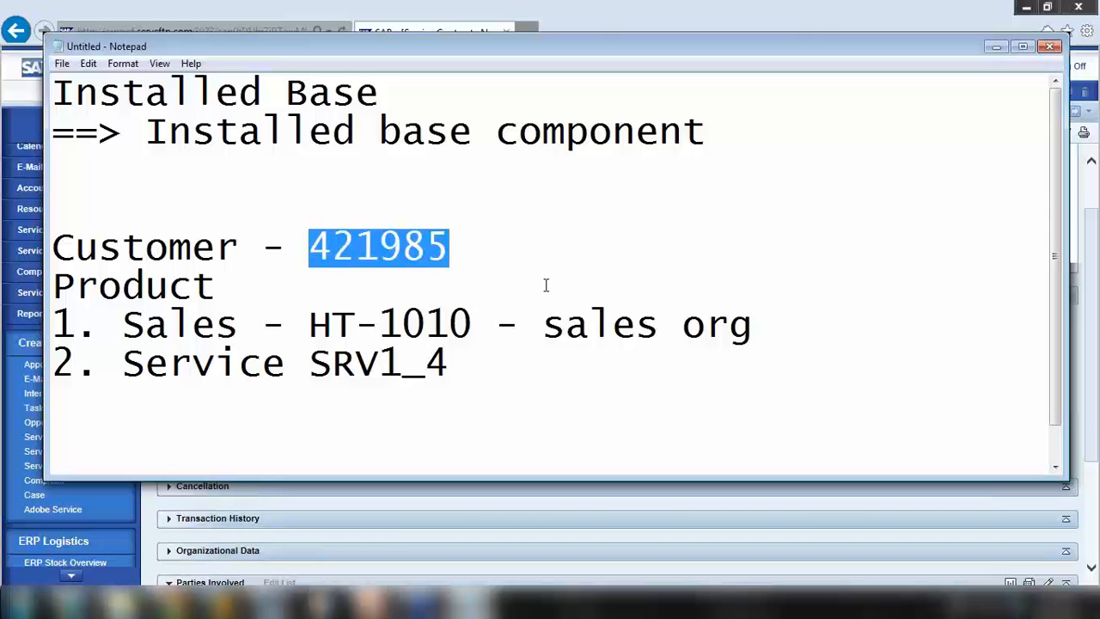
{"action": "left_click", "coordinate": [1011, 26]}
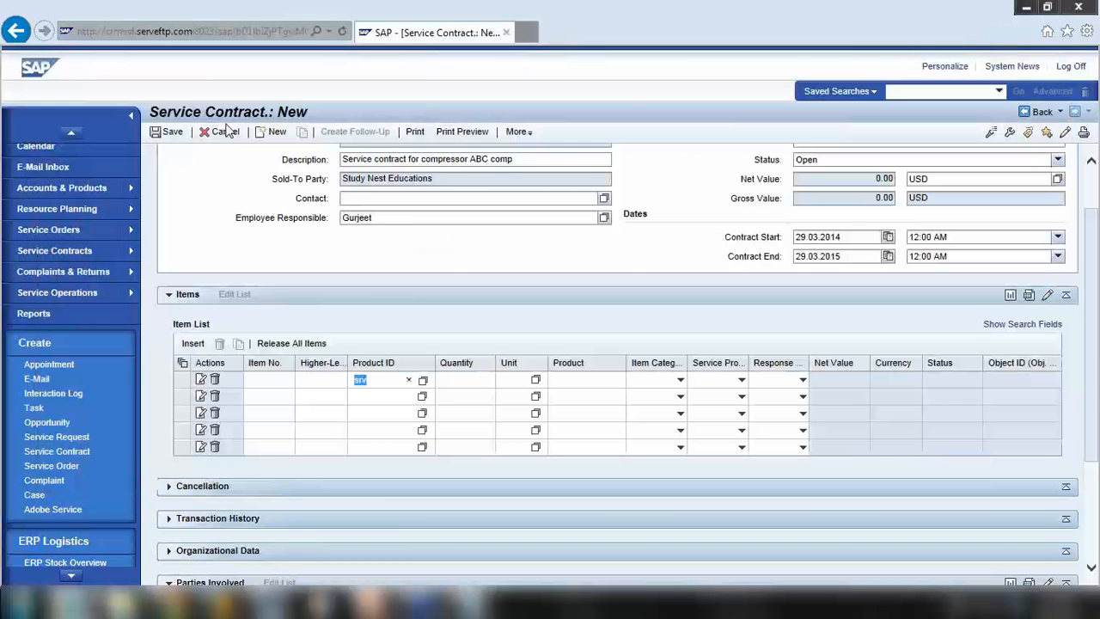
Expand the contract's Organizational Data and check that the Sales Organization is Sales US
{"action": "left_click", "coordinate": [470, 602]}
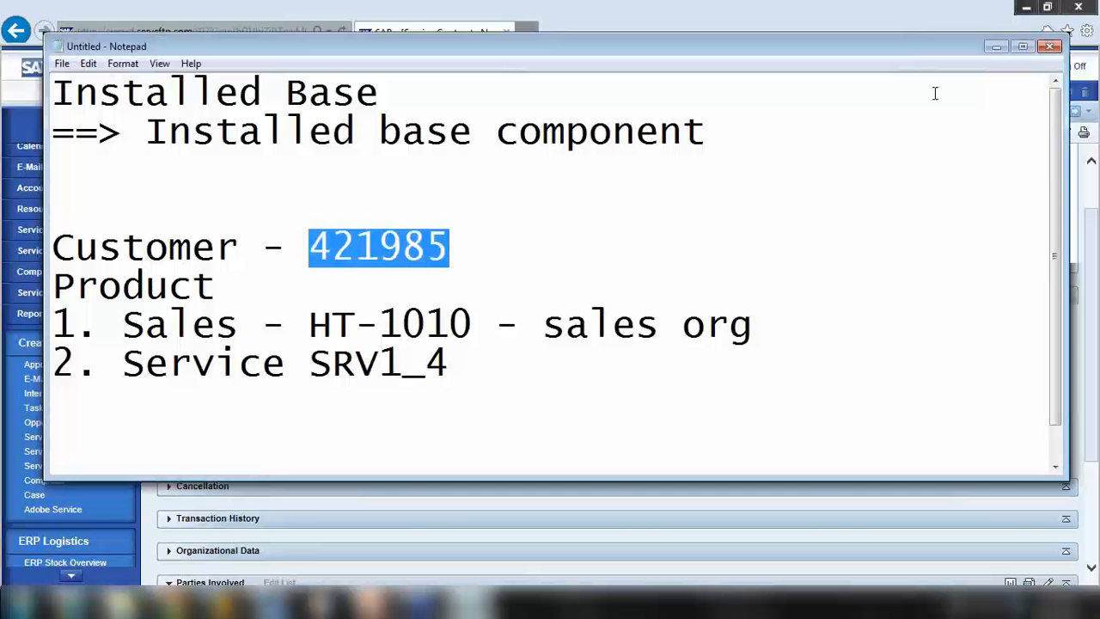
{"action": "left_click", "coordinate": [996, 47]}
{"action": "scroll", "coordinate": [376, 567], "scroll_direction": "down", "scroll_amount": 2}
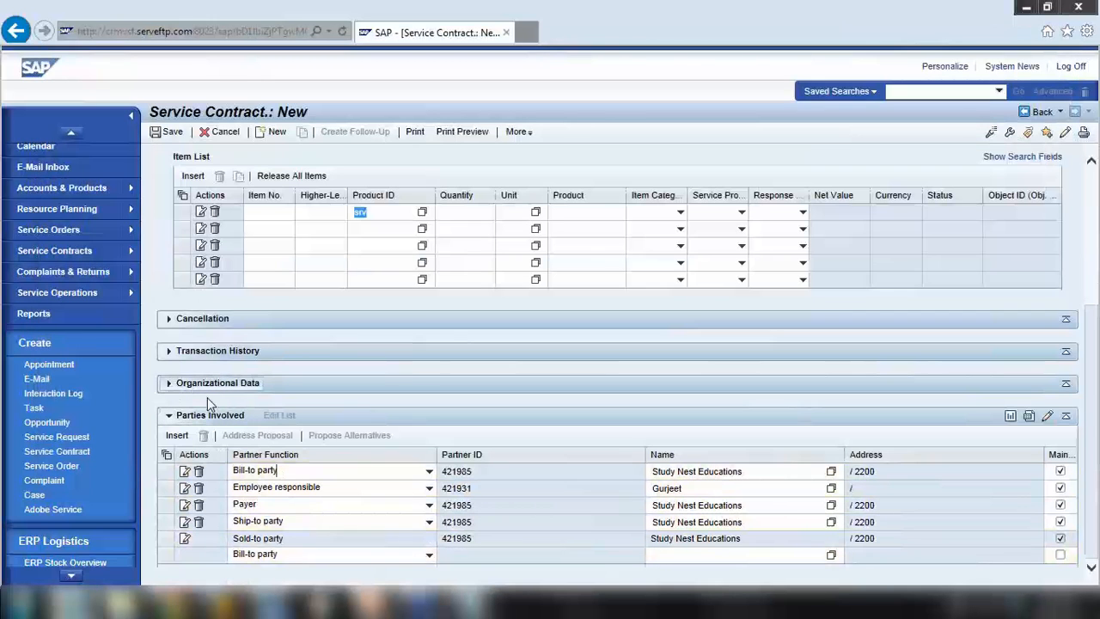
{"action": "left_click", "coordinate": [256, 387]}
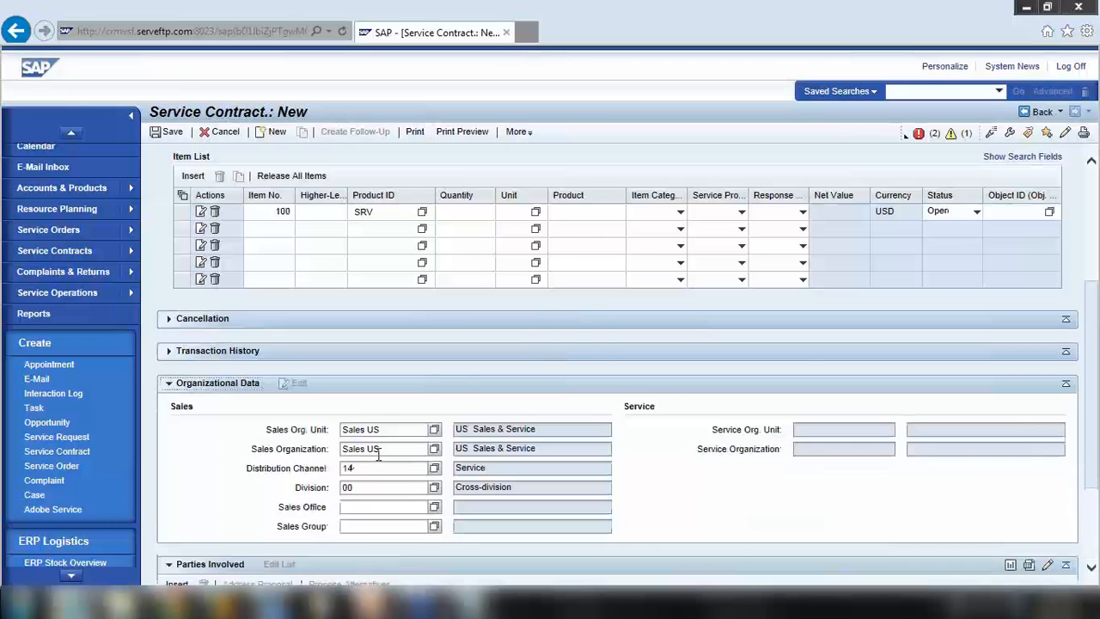
{"action": "left_click", "coordinate": [321, 454]}
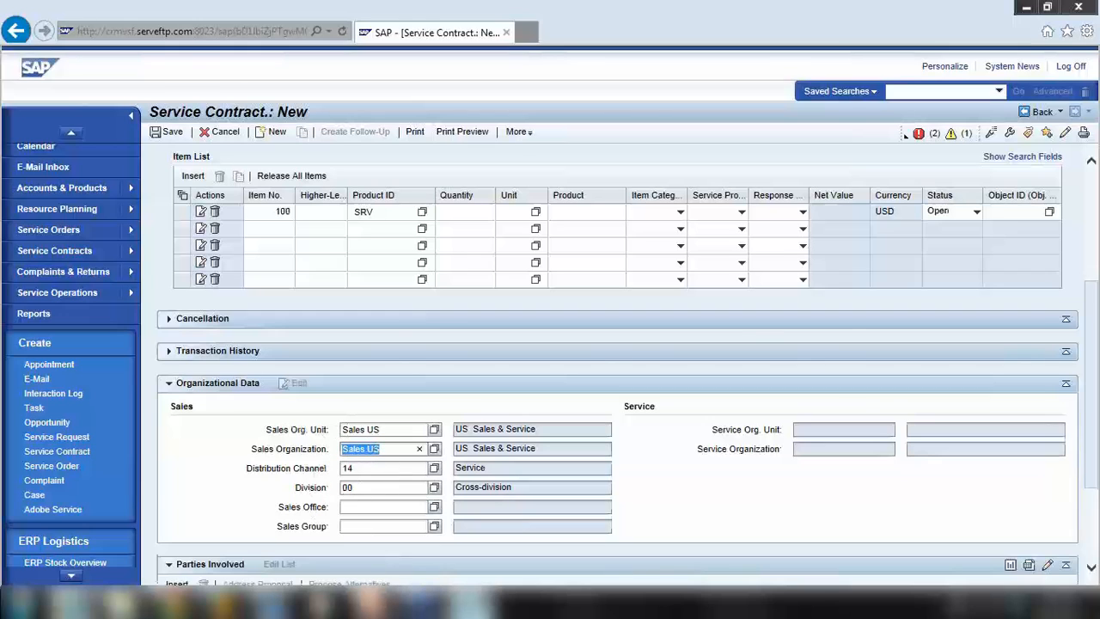
{"action": "key", "text": "alt+Tab"}
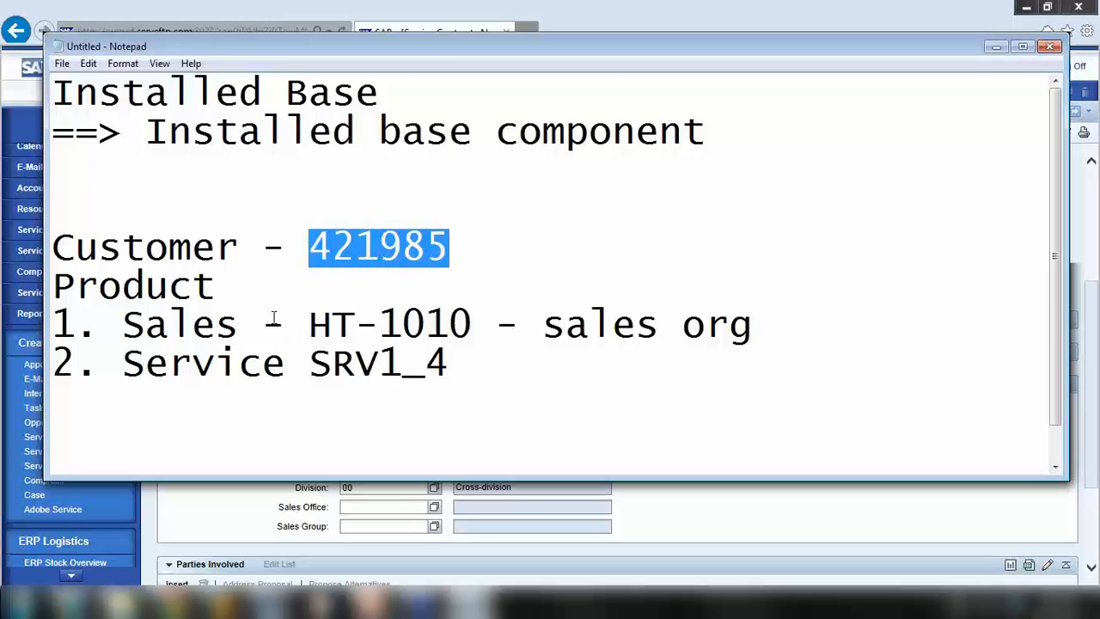
Highlight product codes HT-1010 and SRV1_4 in the notes, then minimize Notepad
{"action": "left_click_drag", "start_coordinate": [273, 318], "coordinate": [491, 373]}
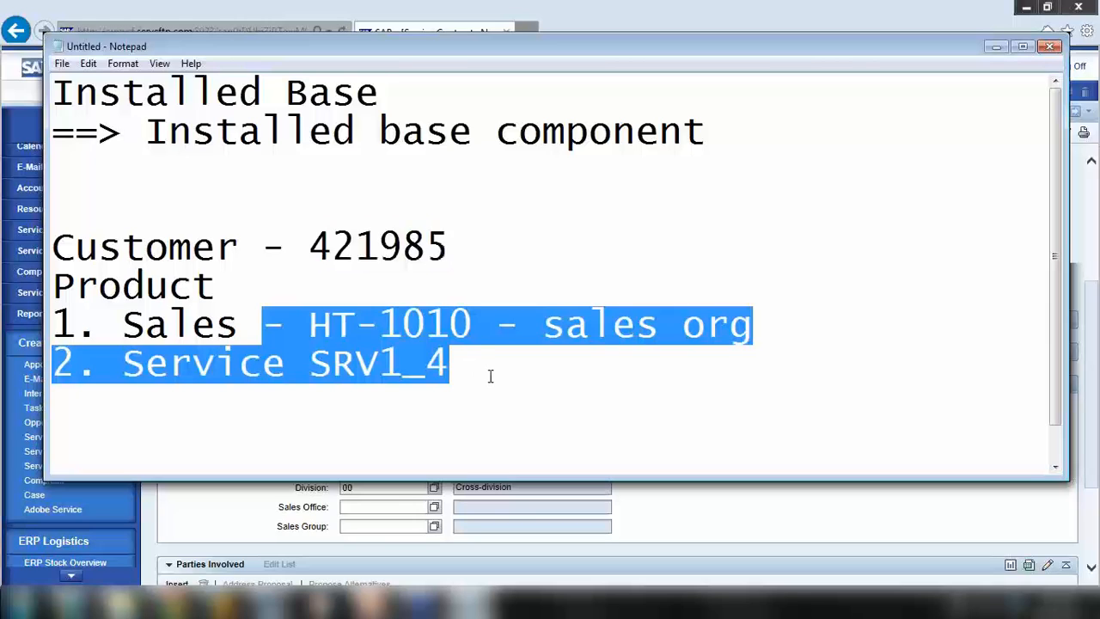
{"action": "left_click", "coordinate": [491, 376]}
{"action": "left_click_drag", "start_coordinate": [309, 325], "coordinate": [433, 318]}
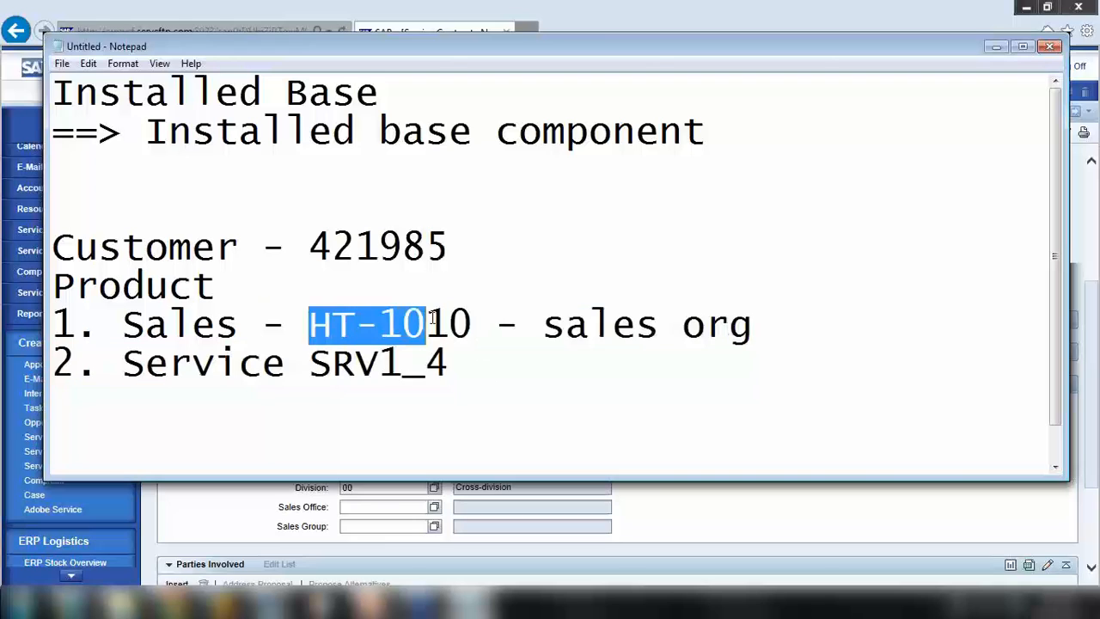
{"action": "left_click_drag", "start_coordinate": [335, 355], "coordinate": [455, 362]}
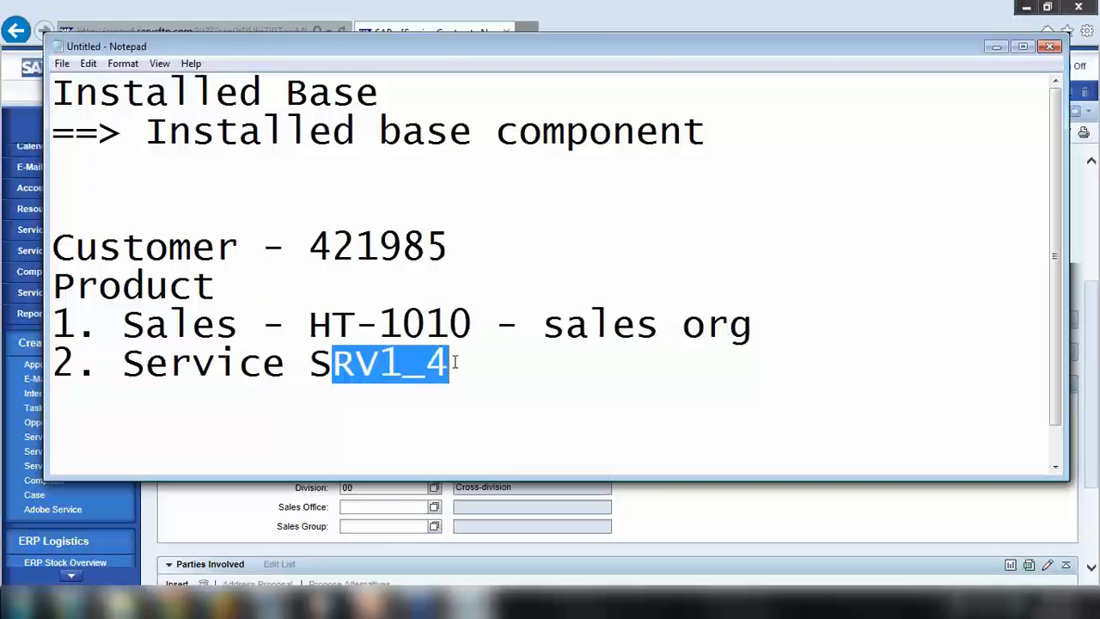
{"action": "left_click", "coordinate": [454, 363]}
{"action": "left_click_drag", "start_coordinate": [327, 366], "coordinate": [448, 364]}
{"action": "left_click_drag", "start_coordinate": [308, 324], "coordinate": [501, 330]}
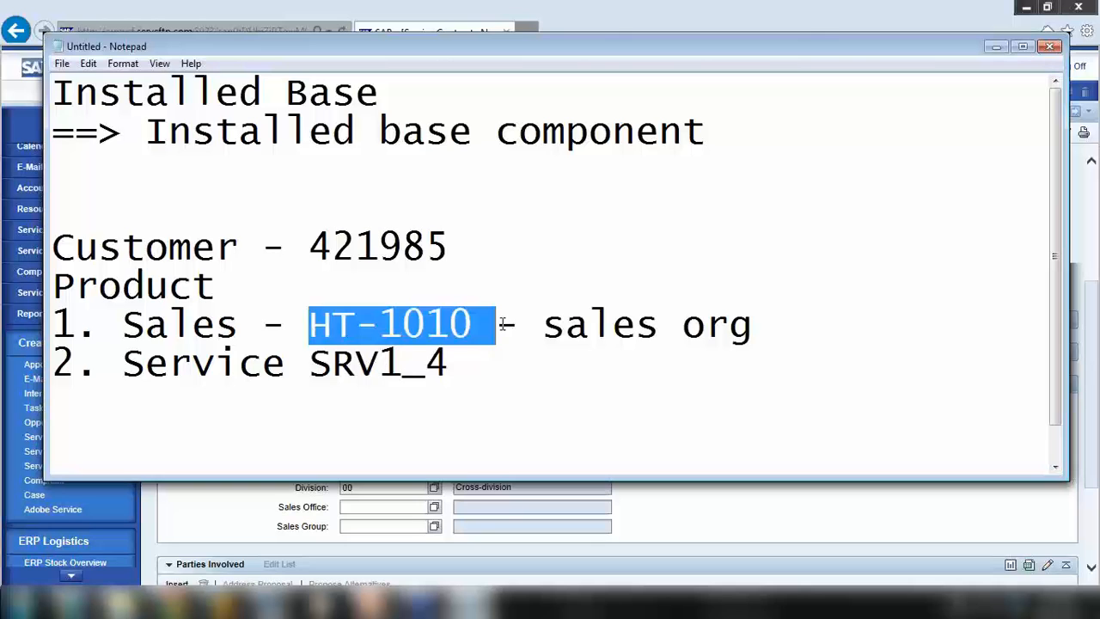
{"action": "left_click", "coordinate": [996, 47]}
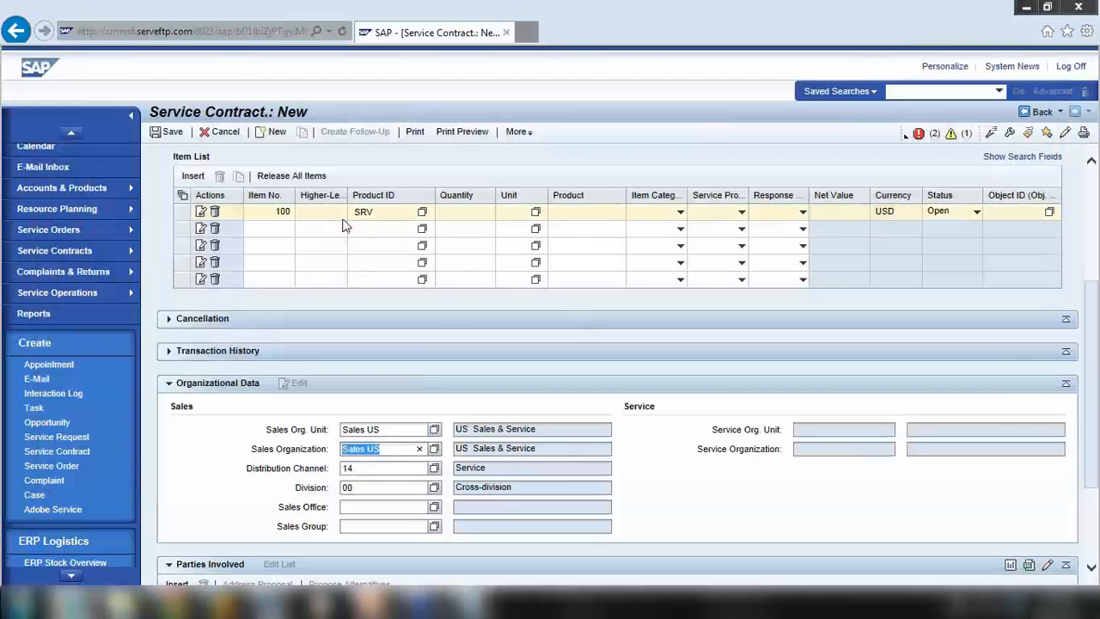
Replace the first item's SRV product with SRV1_4 at quantity 100, resolving to Repair
{"action": "left_click", "coordinate": [403, 210]}
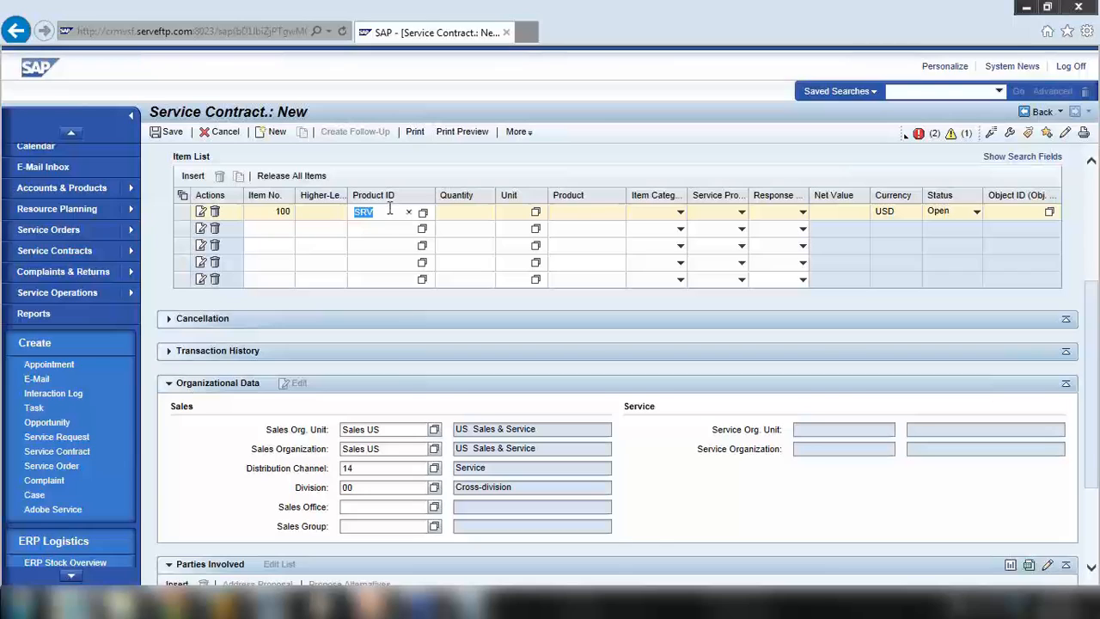
{"action": "left_click", "coordinate": [389, 210]}
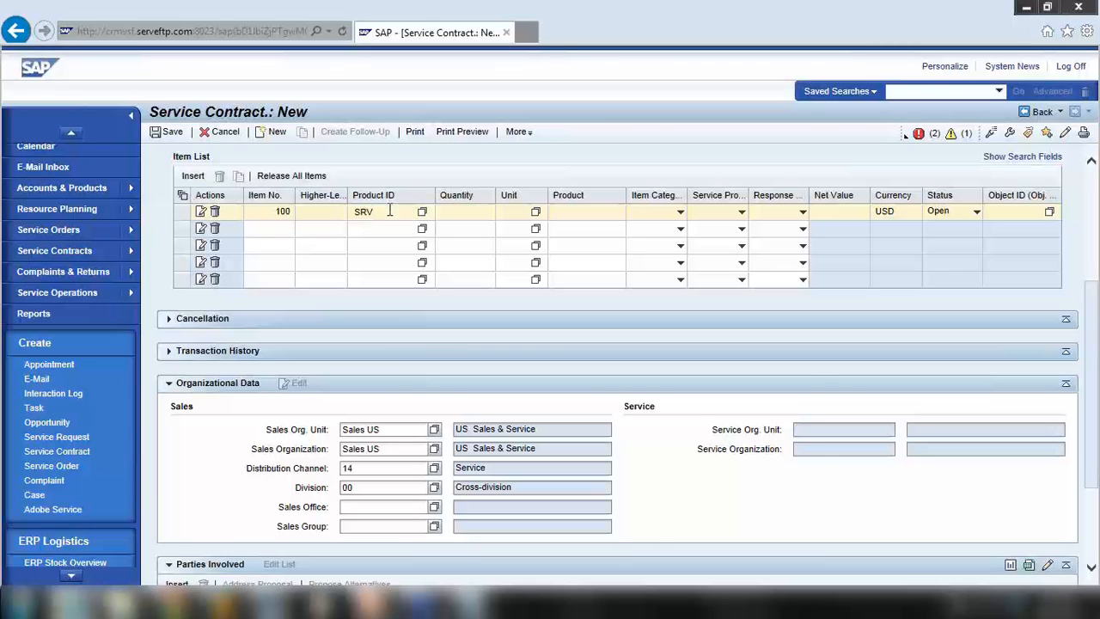
{"action": "double_click", "coordinate": [387, 212]}
{"action": "key", "text": "BackSpace"}
{"action": "left_click", "coordinate": [344, 223]}
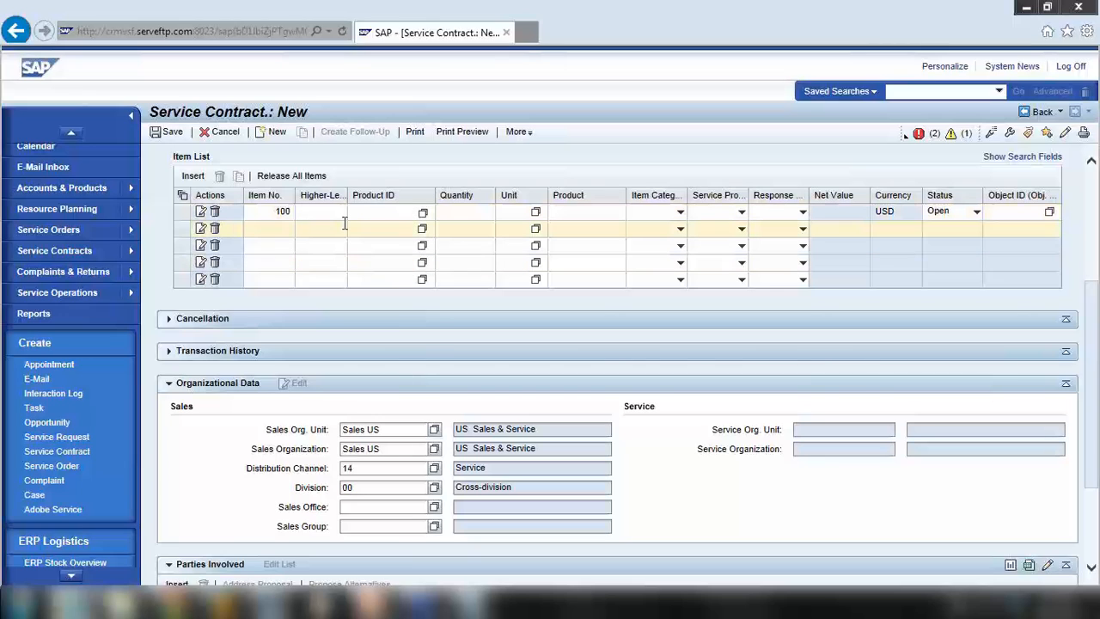
{"action": "type", "text": "srv1_4"}
{"action": "left_click", "coordinate": [470, 215]}
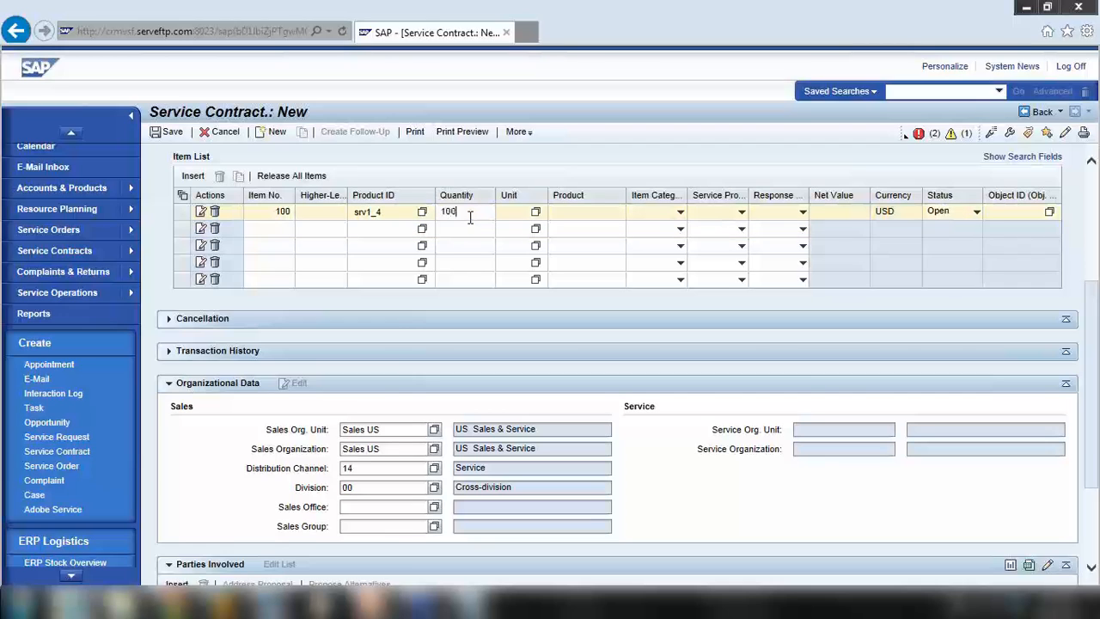
{"action": "key", "text": "Return"}
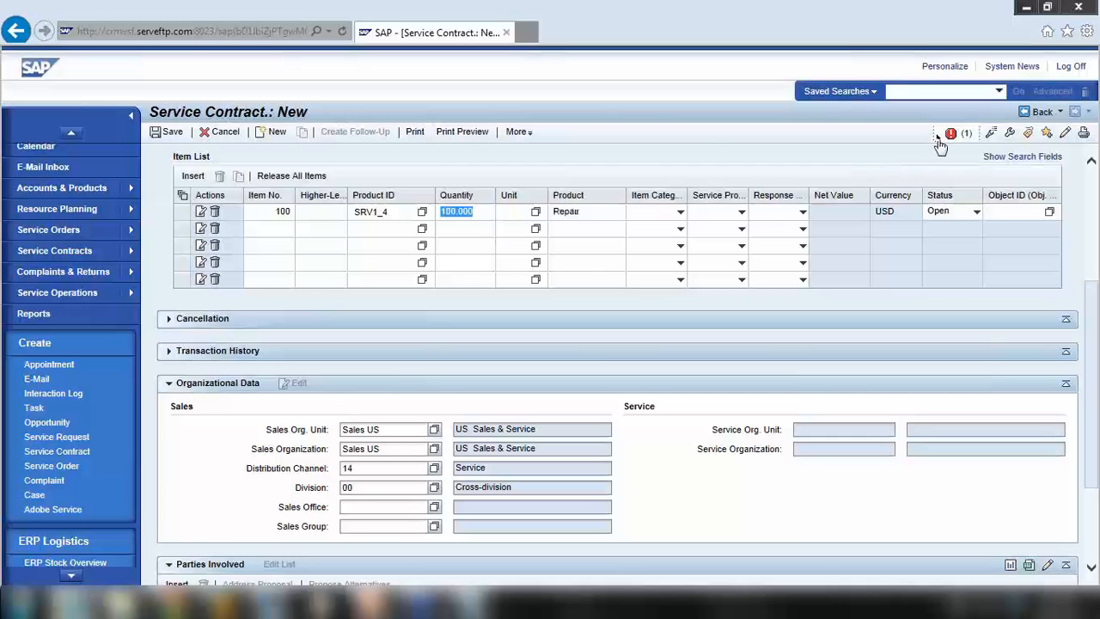
Scroll the item list and select the SRV1_4 product ID for replacement
{"action": "mouse_move", "coordinate": [945, 137]}
{"action": "scroll", "coordinate": [578, 206], "scroll_direction": "up", "scroll_amount": 3}
{"action": "scroll", "coordinate": [400, 338], "scroll_direction": "up", "scroll_amount": 1}
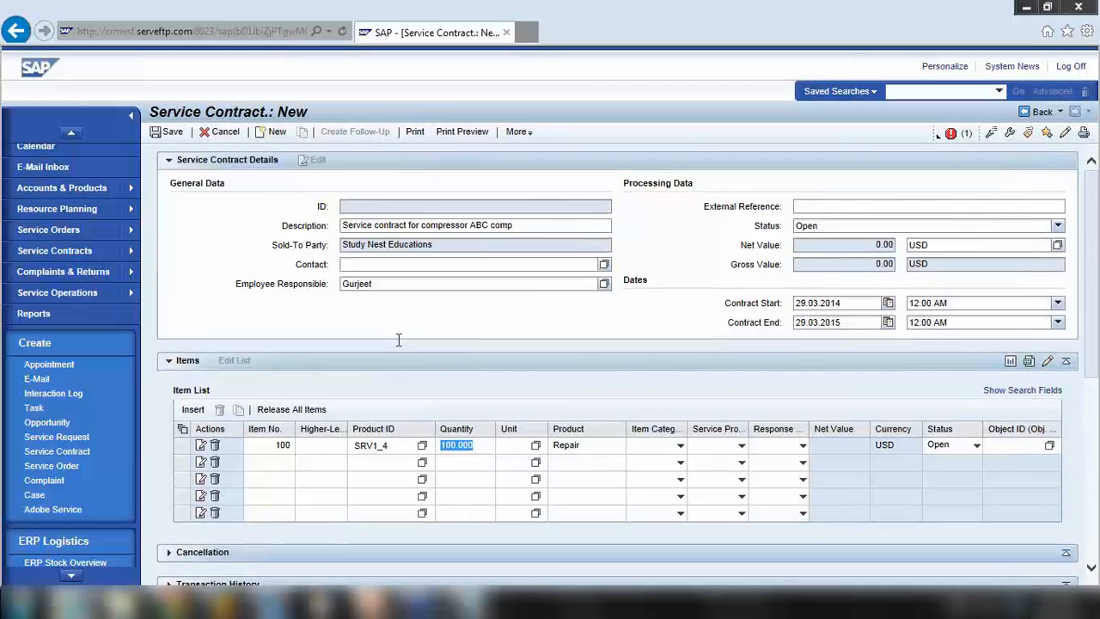
{"action": "scroll", "coordinate": [400, 344], "scroll_direction": "down", "scroll_amount": 2}
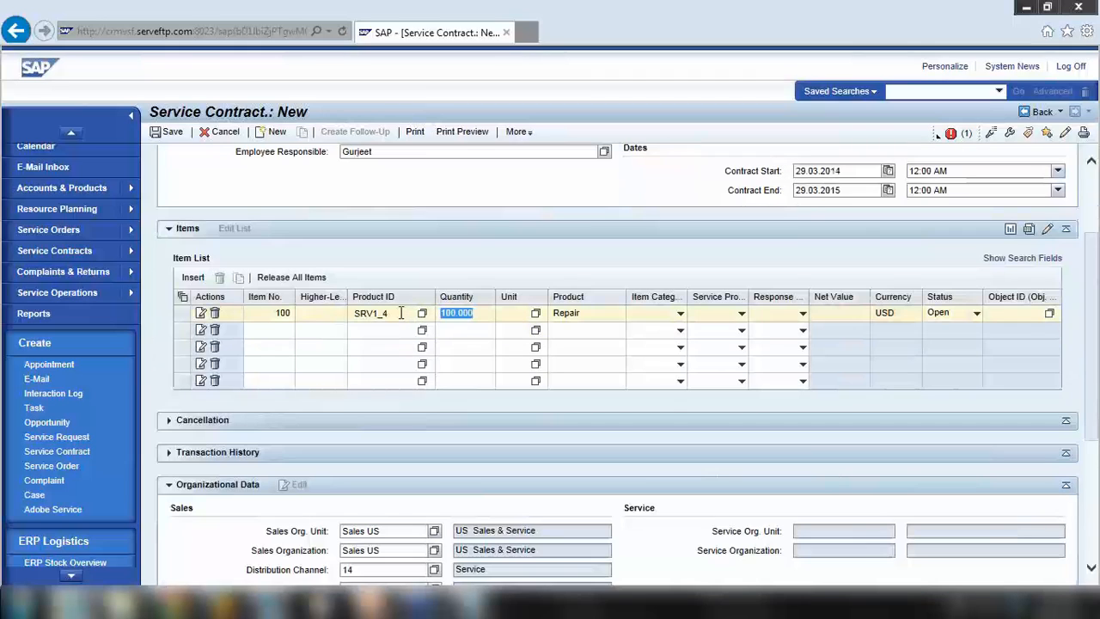
{"action": "left_click", "coordinate": [401, 313]}
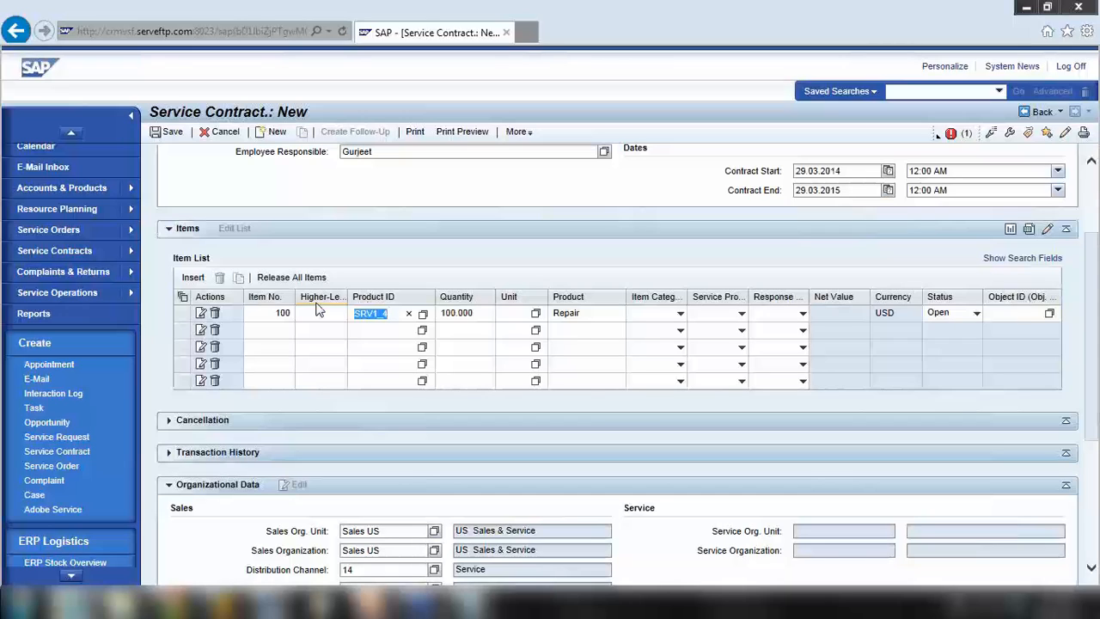
Change item 100's product to SER_021 (Standard 5x10) and review the pricing error message
{"action": "key", "text": "BackSpace"}
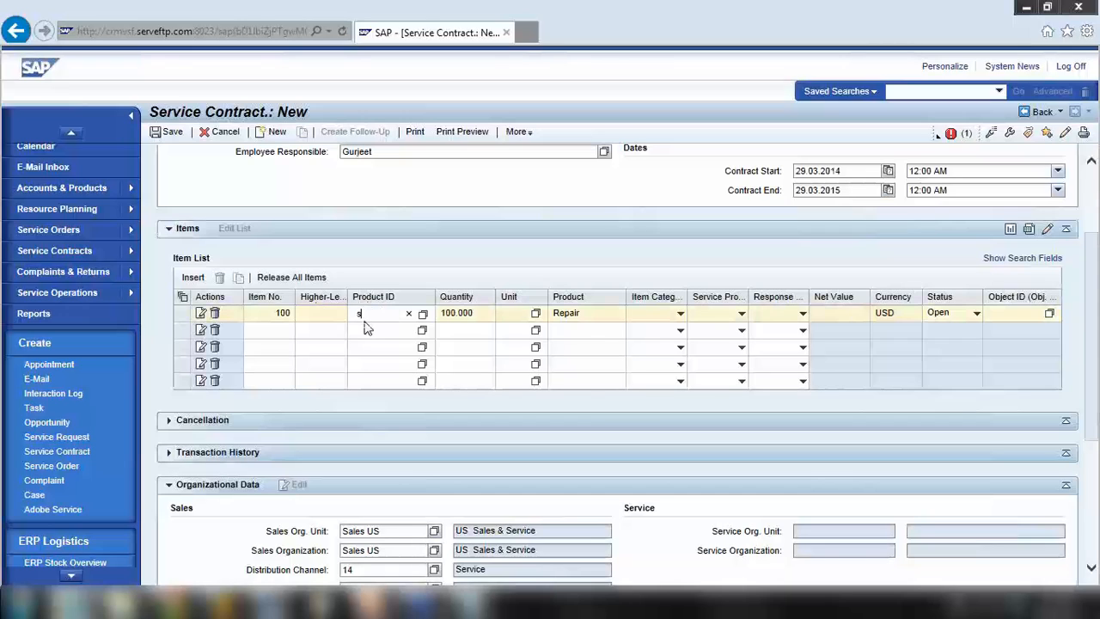
{"action": "type", "text": "s"}
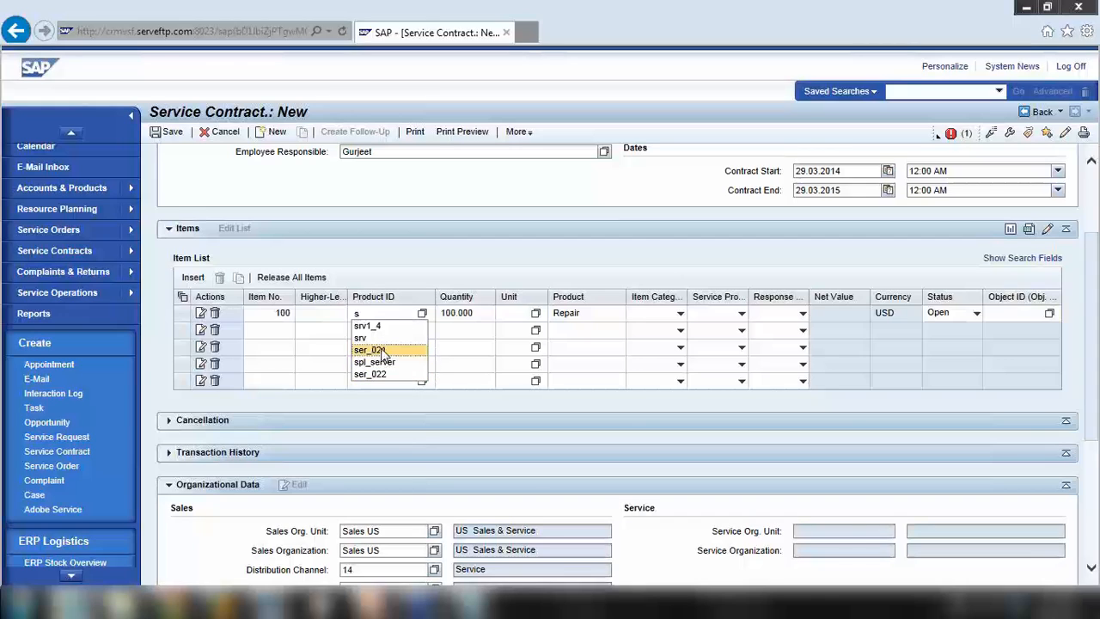
{"action": "left_click", "coordinate": [382, 351]}
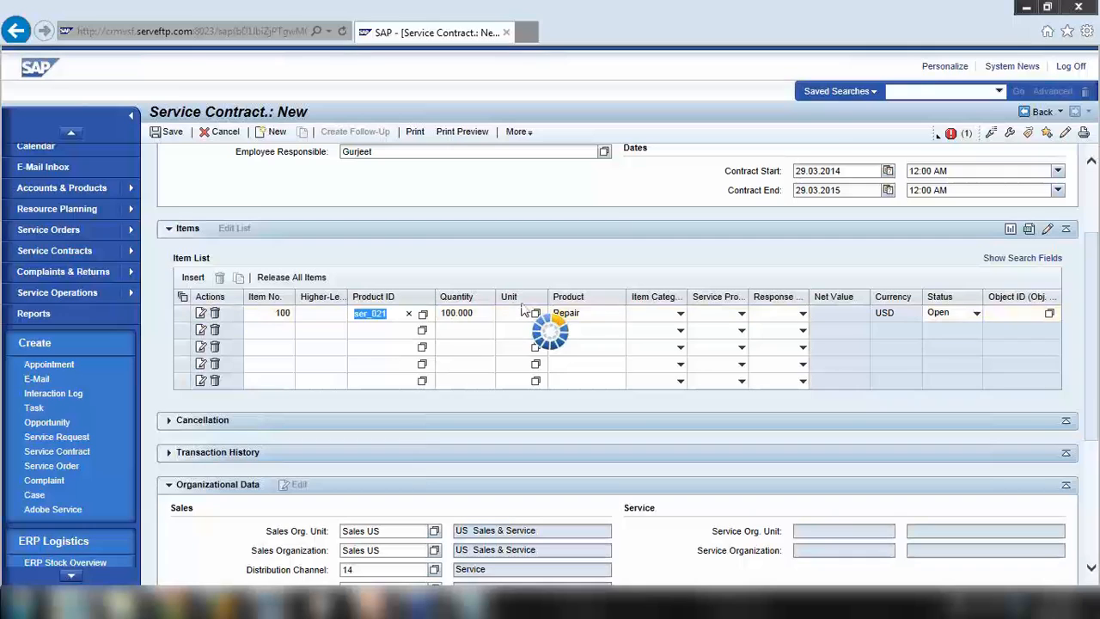
{"action": "left_click", "coordinate": [949, 135]}
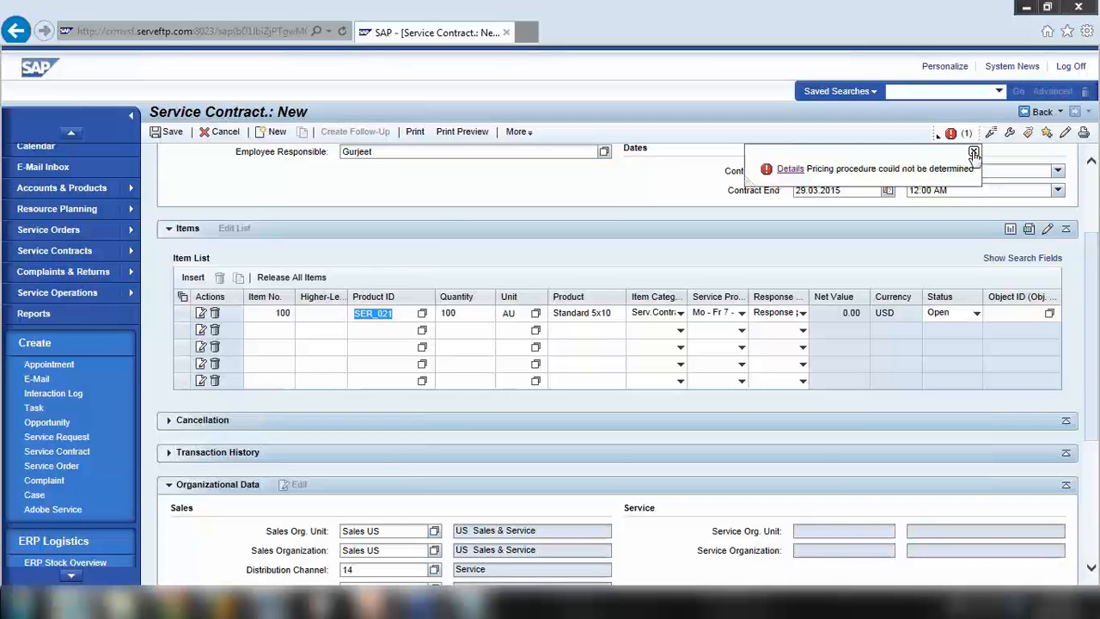
{"action": "left_click", "coordinate": [974, 153]}
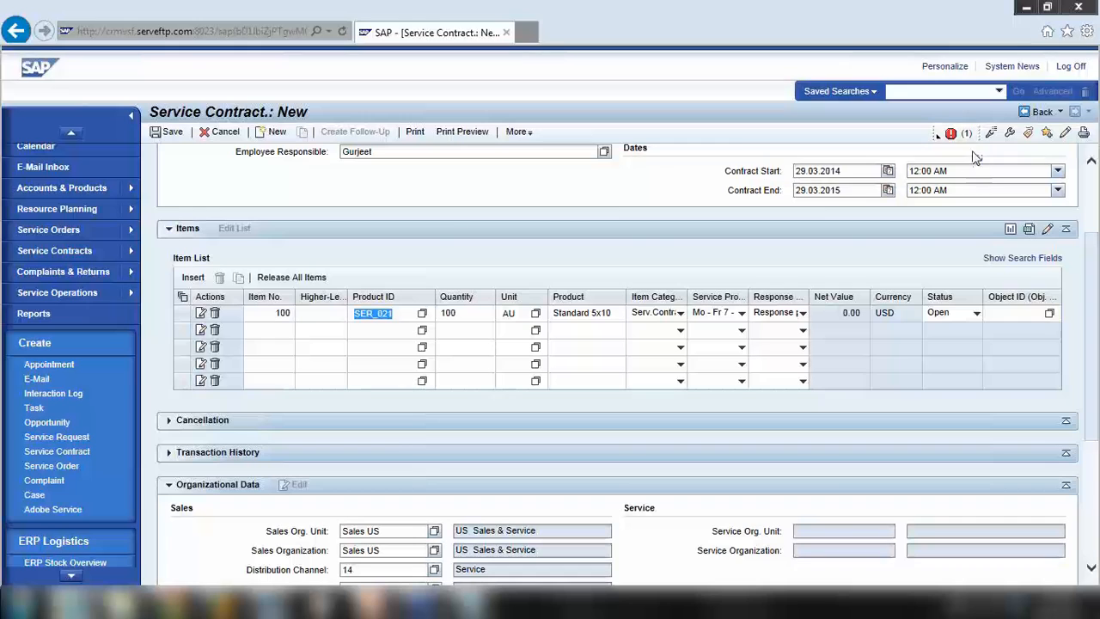
Add SER_021 on a new line beneath SRV1_4 in the Notepad notes
{"action": "left_click", "coordinate": [470, 601]}
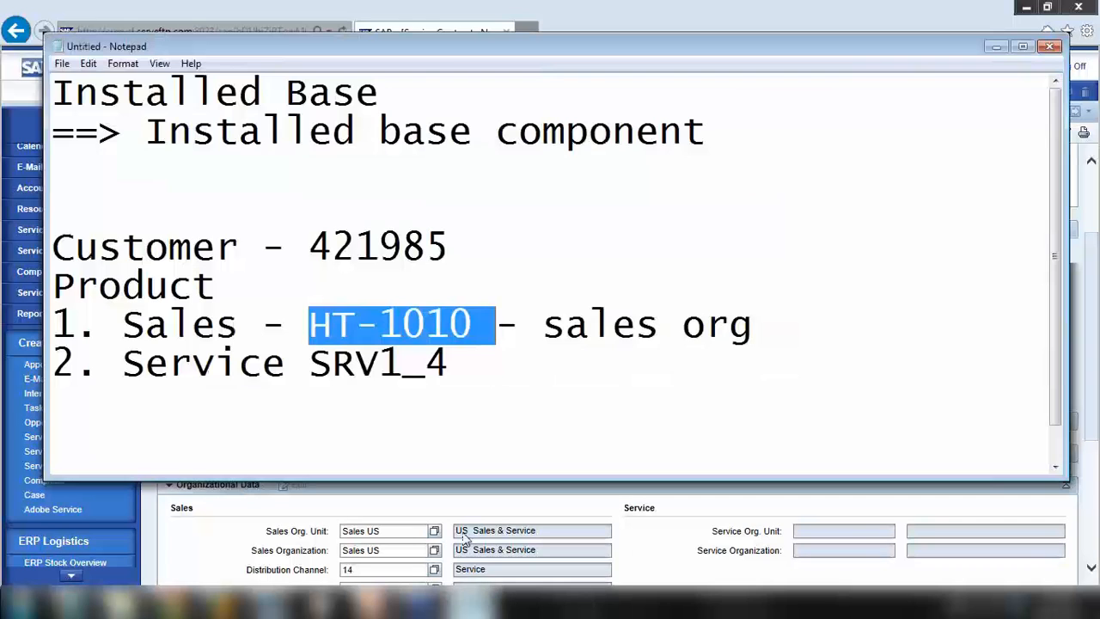
{"action": "left_click_drag", "start_coordinate": [320, 364], "coordinate": [428, 368]}
{"action": "left_click", "coordinate": [464, 375]}
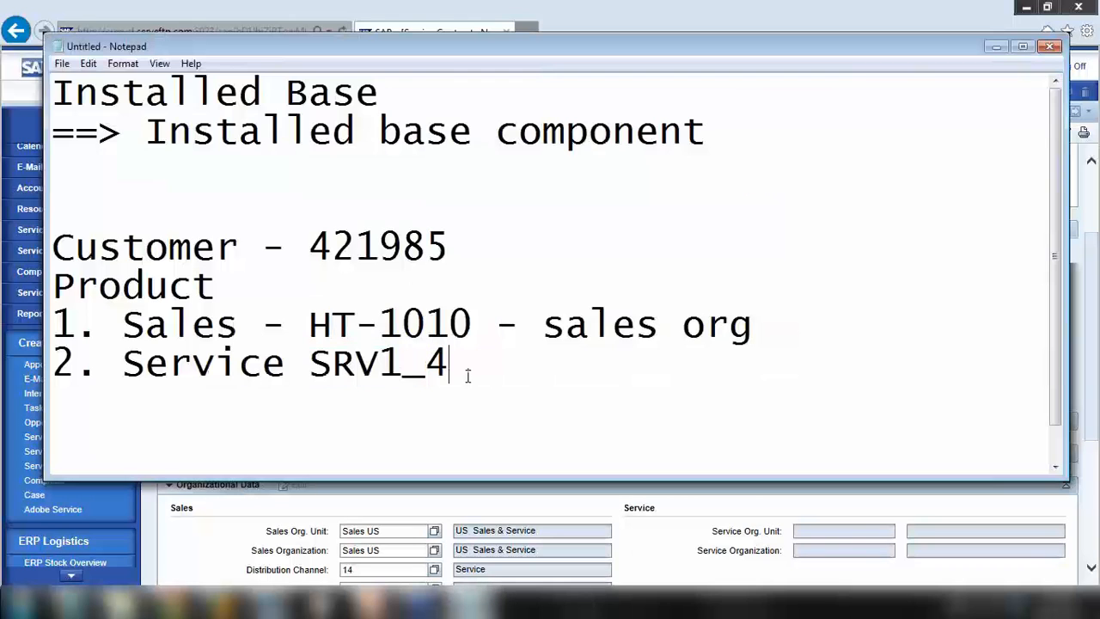
{"action": "key", "text": "Return"}
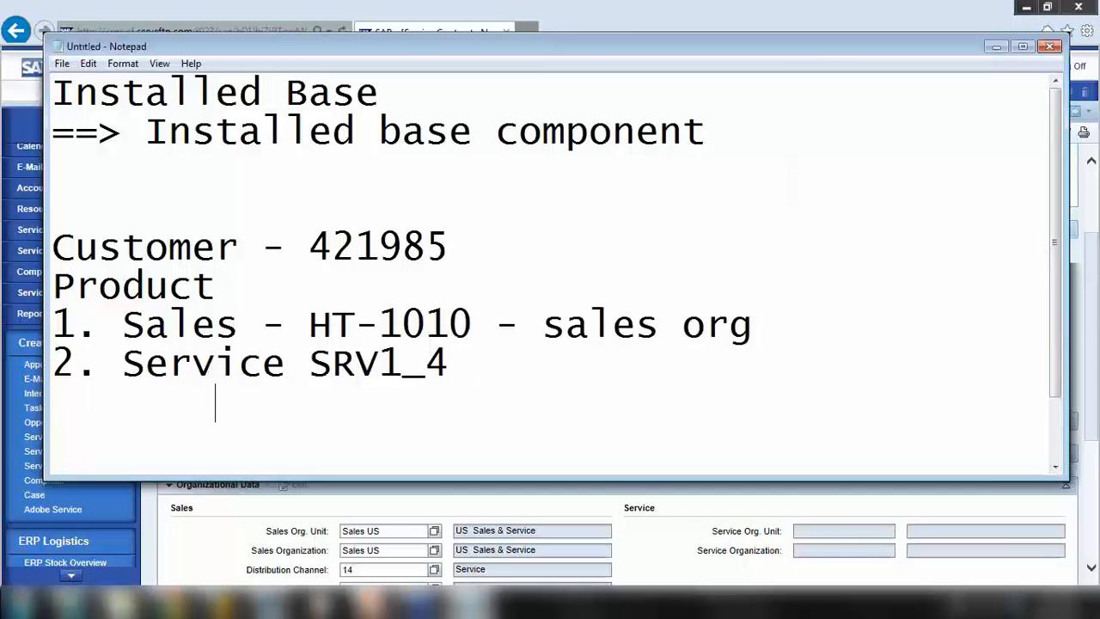
{"action": "type", "text": "SER"}
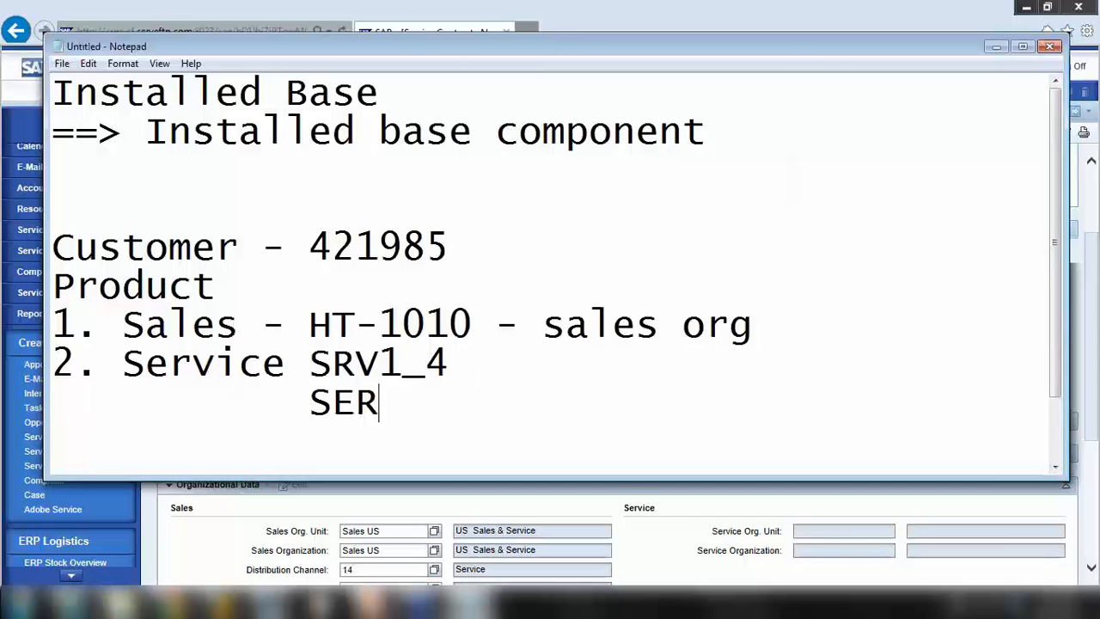
{"action": "left_click", "coordinate": [995, 46]}
{"action": "left_click", "coordinate": [476, 603]}
{"action": "left_click", "coordinate": [477, 603]}
{"action": "left_click", "coordinate": [476, 604]}
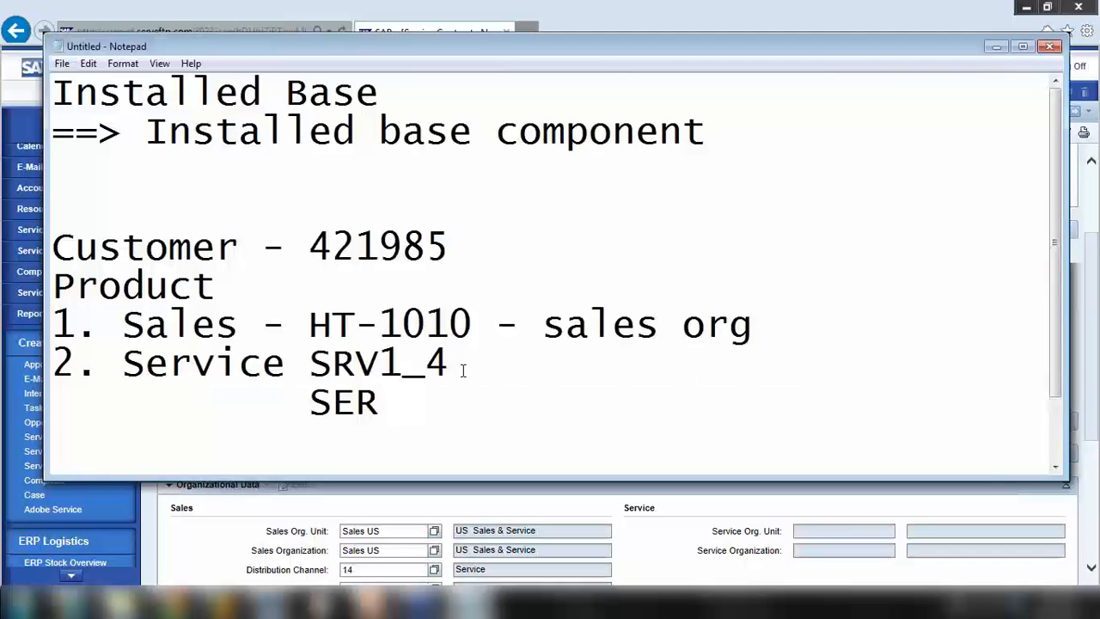
{"action": "type", "text": "_021"}
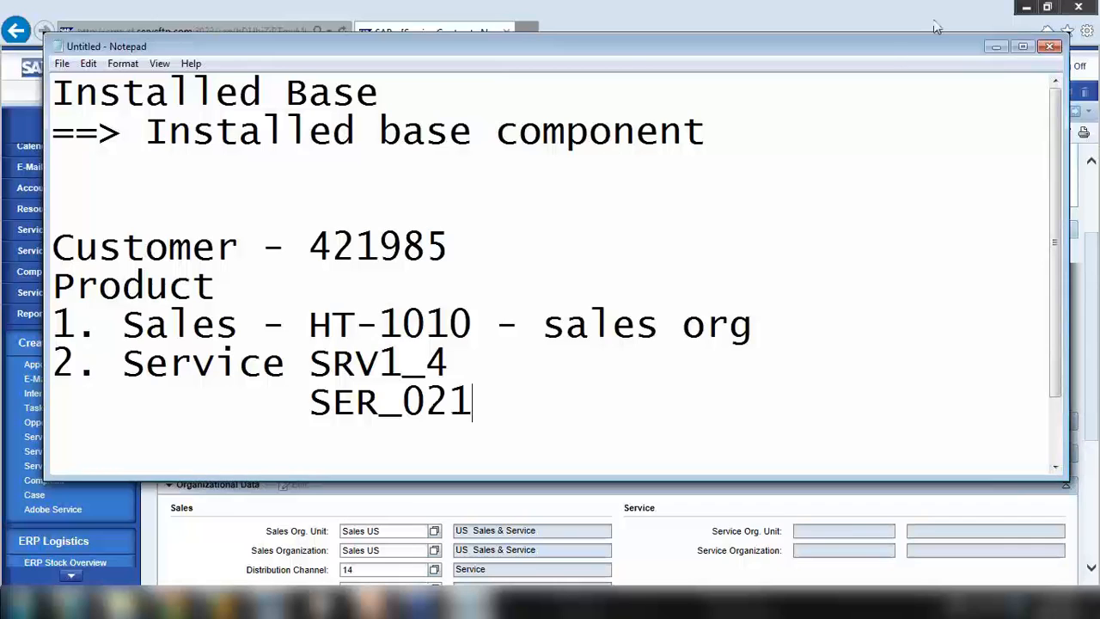
Check and dismiss the save messages for service contract 5002416
{"action": "left_click", "coordinate": [995, 47]}
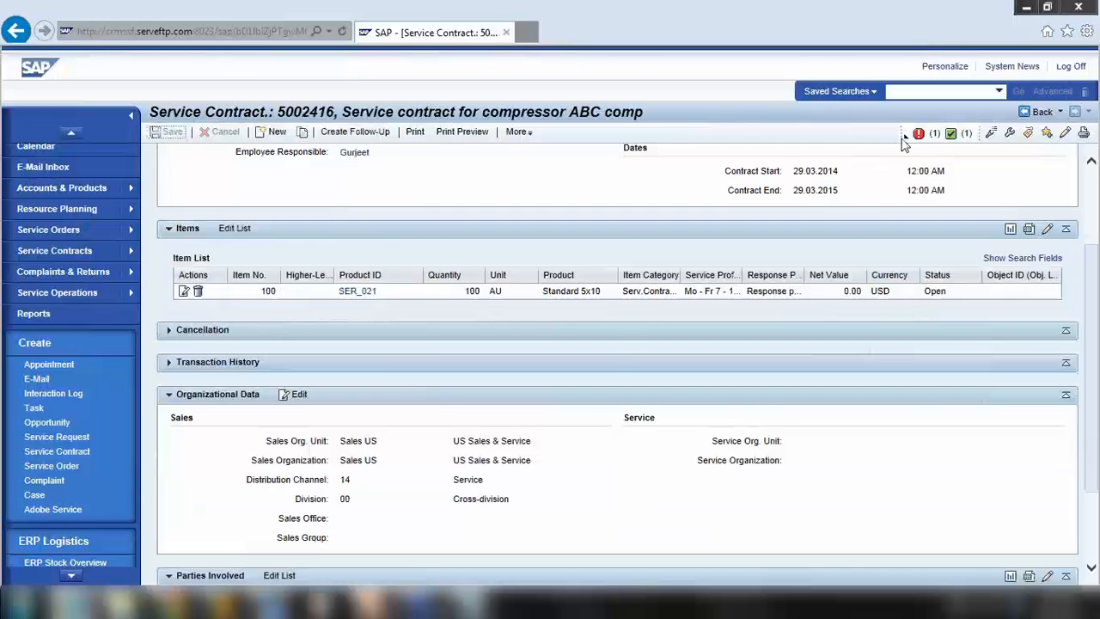
{"action": "left_click", "coordinate": [905, 137]}
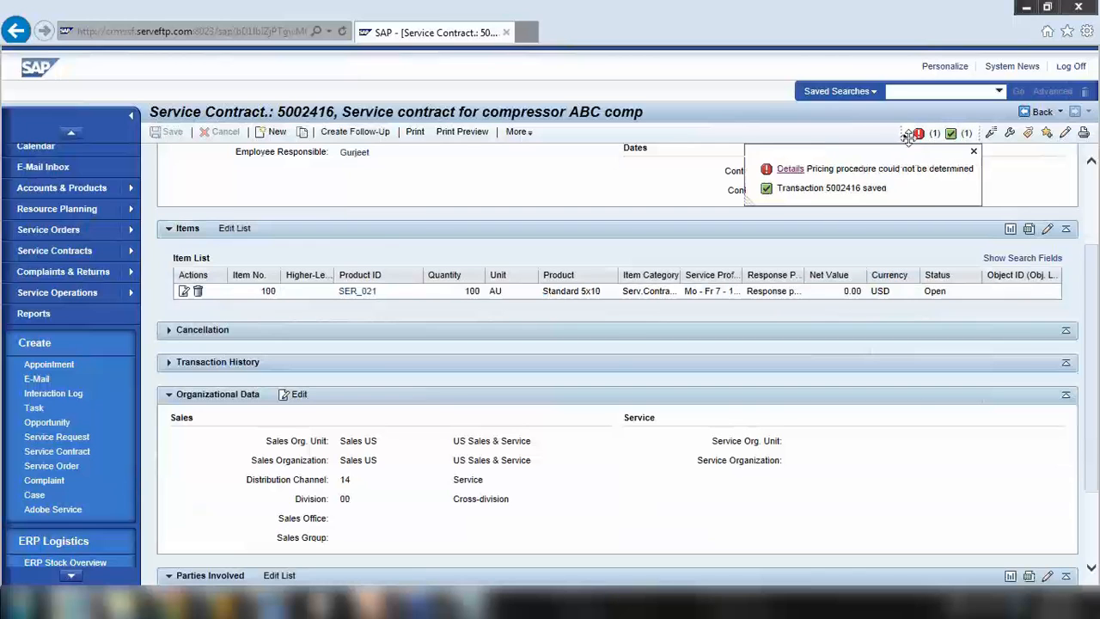
{"action": "left_click", "coordinate": [974, 153]}
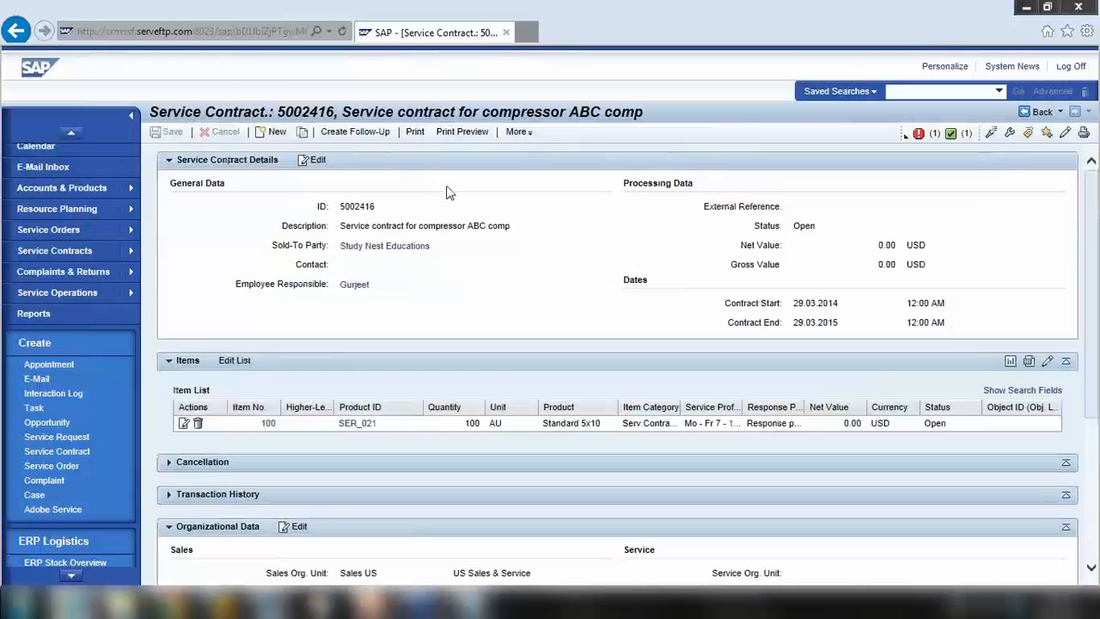
{"action": "left_click", "coordinate": [469, 604]}
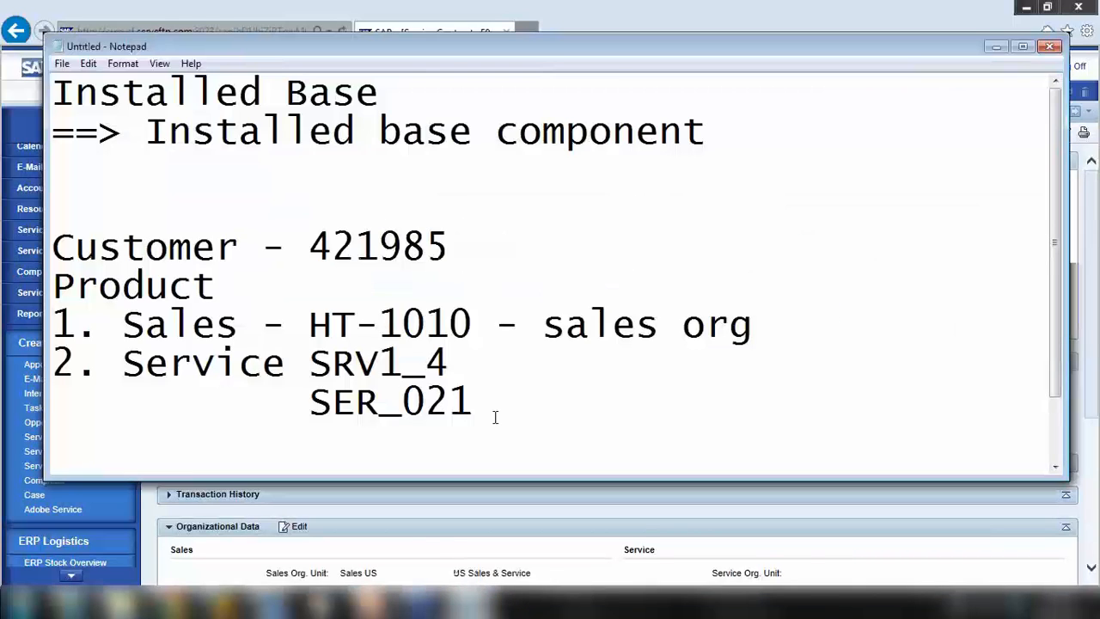
Write the flow Oppt, ==> Quote, ==> Sales Order on new lines below SER_021
{"action": "key", "text": "Return"}
{"action": "key", "text": "Return"}
{"action": "key", "text": "Return"}
{"action": "key", "text": "Return"}
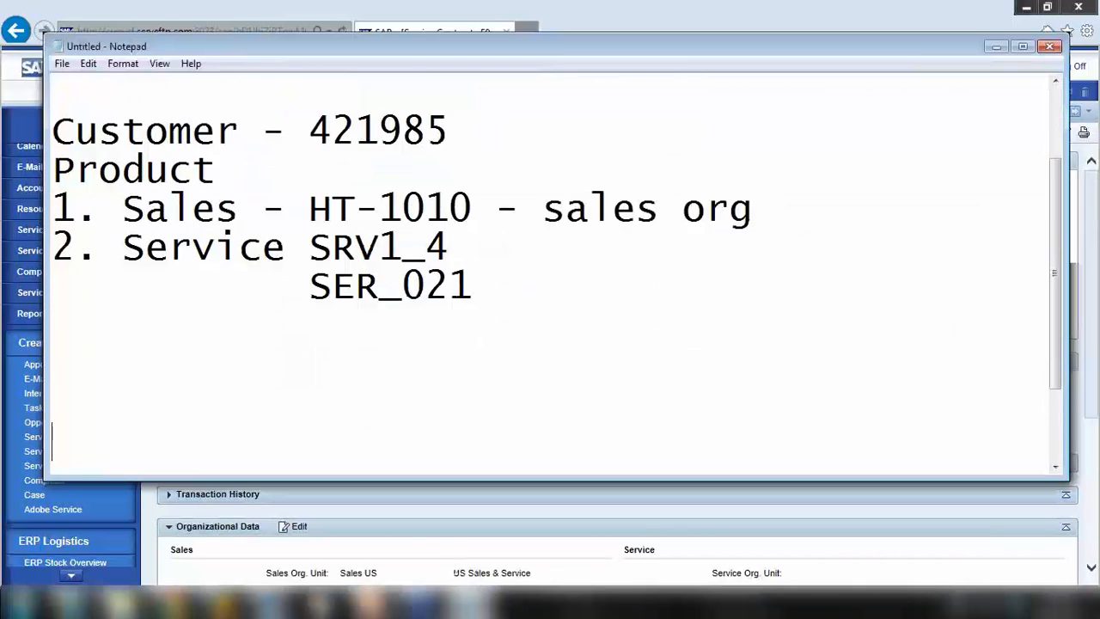
{"action": "type", "text": "Oppt"}
{"action": "key", "text": "Return"}
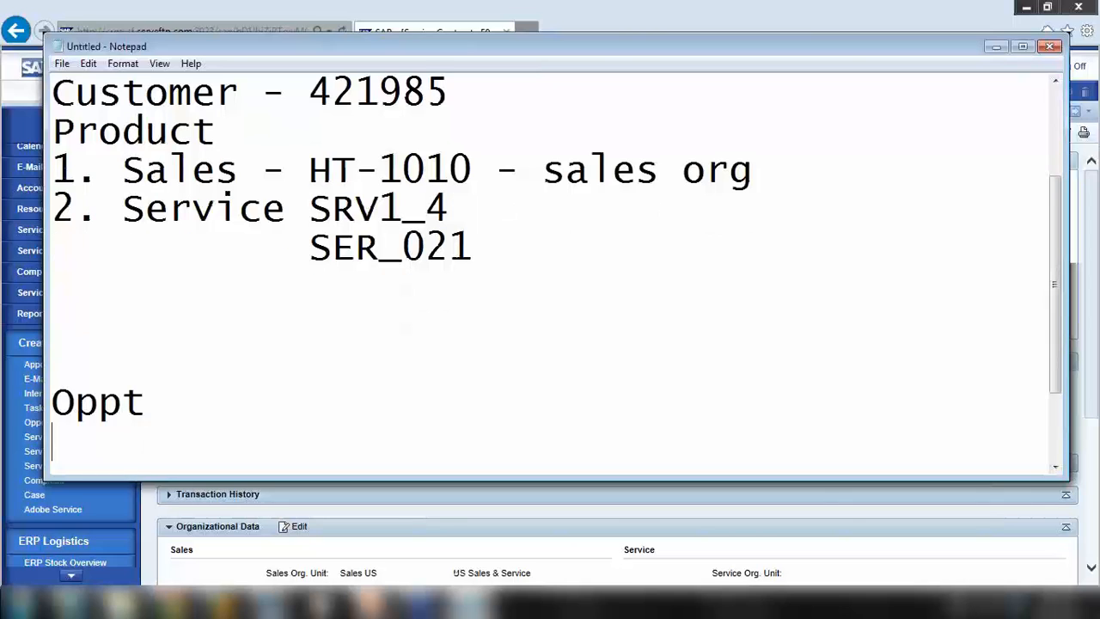
{"action": "type", "text": "==> Quote"}
{"action": "key", "text": "Return"}
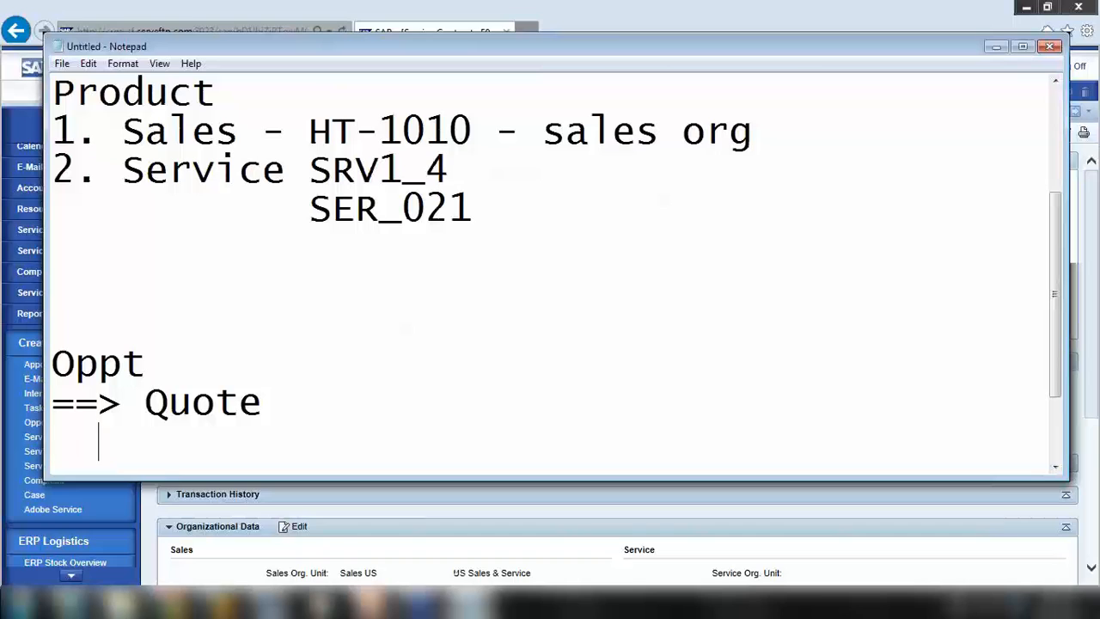
{"action": "type", "text": "==> Sales"}
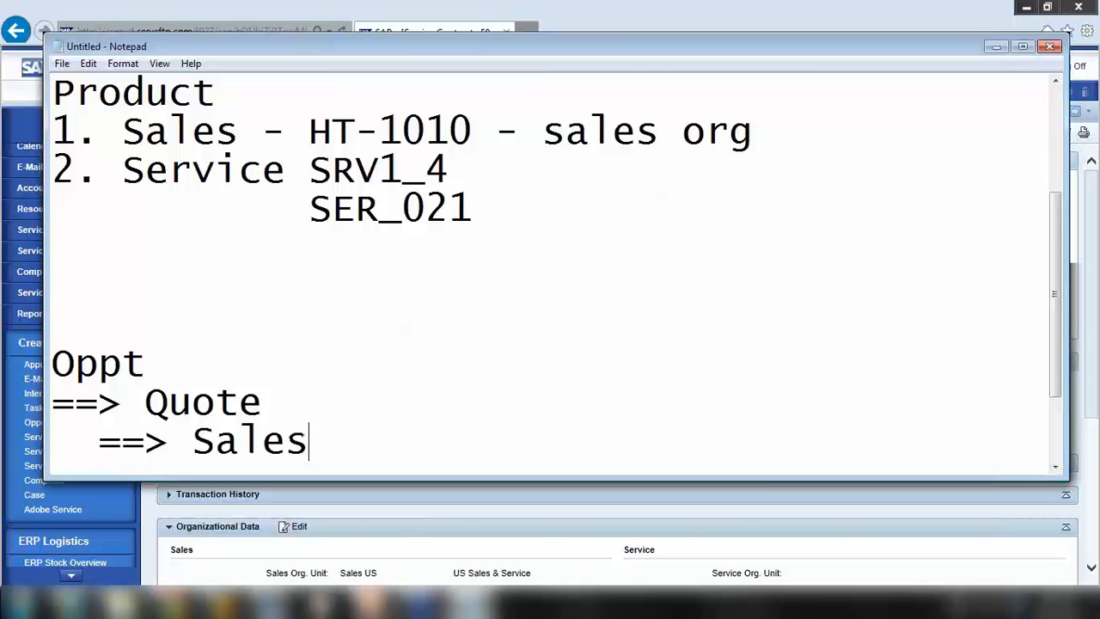
{"action": "type", "text": " Order"}
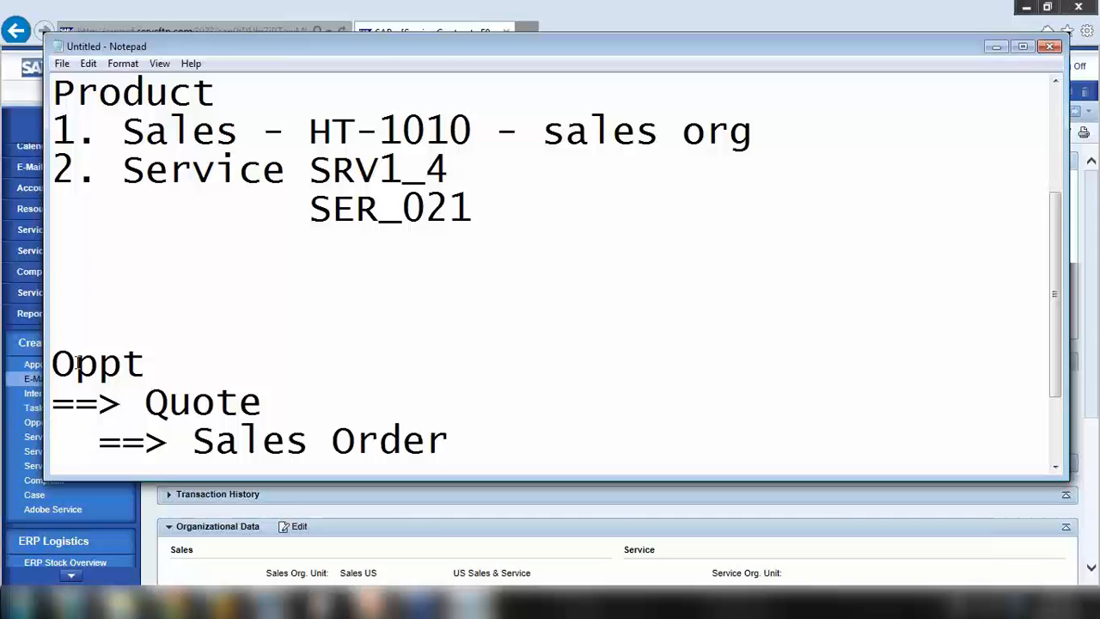
Highlight the Quote to Sales Order steps, then hide Notepad to show the contract
{"action": "left_click_drag", "start_coordinate": [77, 365], "coordinate": [259, 423]}
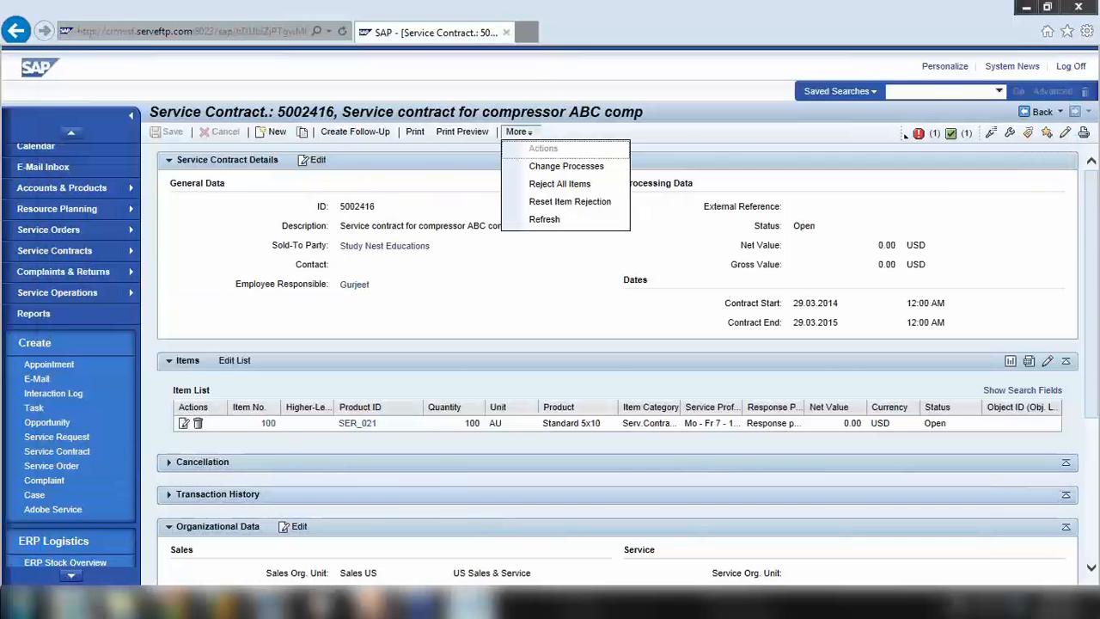
{"action": "key", "text": "alt+Tab"}
{"action": "left_click_drag", "start_coordinate": [191, 401], "coordinate": [355, 438]}
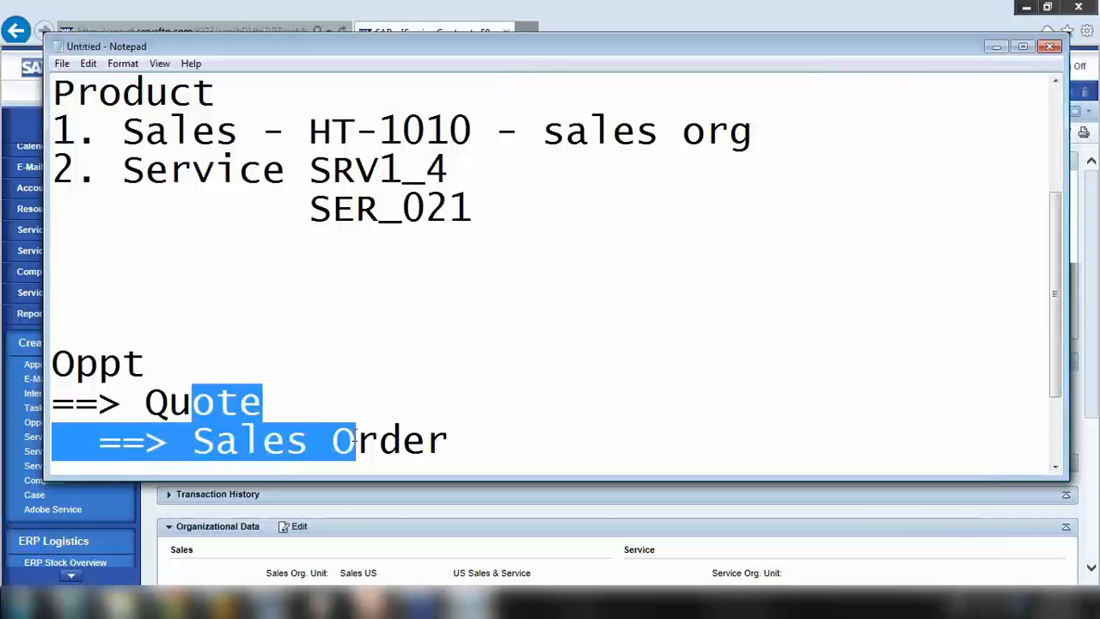
{"action": "scroll", "coordinate": [461, 297], "scroll_direction": "up", "scroll_amount": 2}
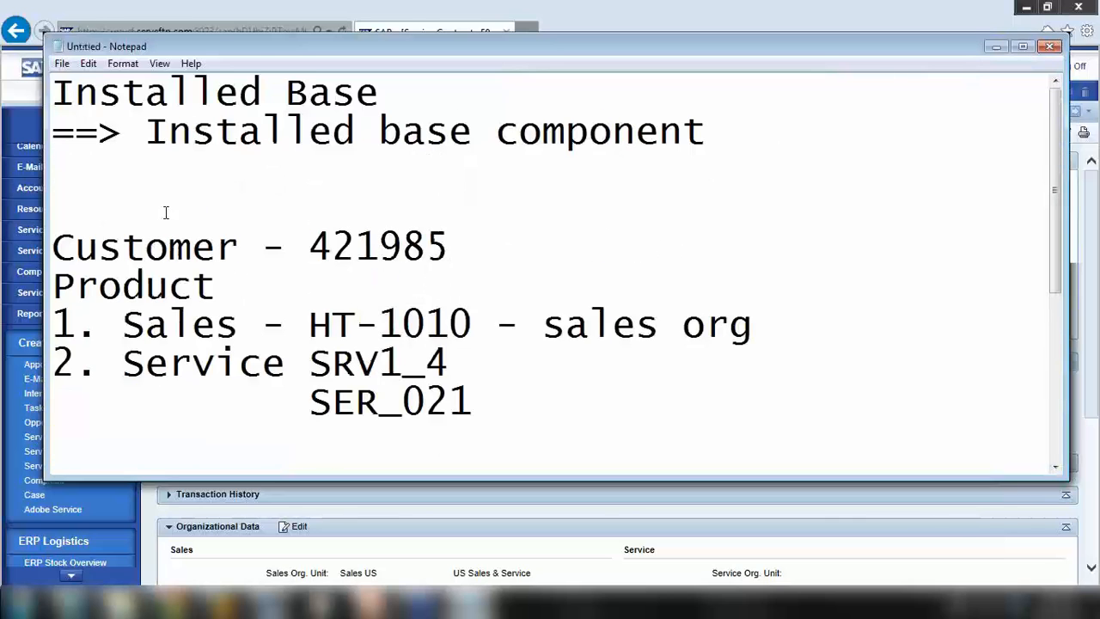
{"action": "left_click", "coordinate": [996, 47]}
{"action": "left_click", "coordinate": [440, 285]}
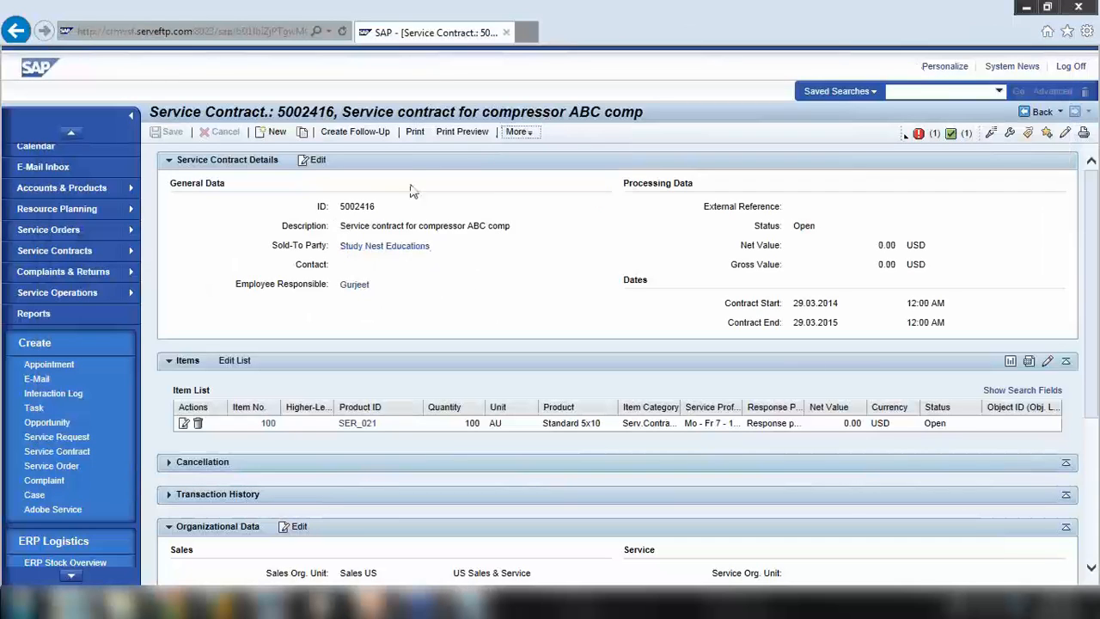
{"action": "left_click", "coordinate": [369, 137]}
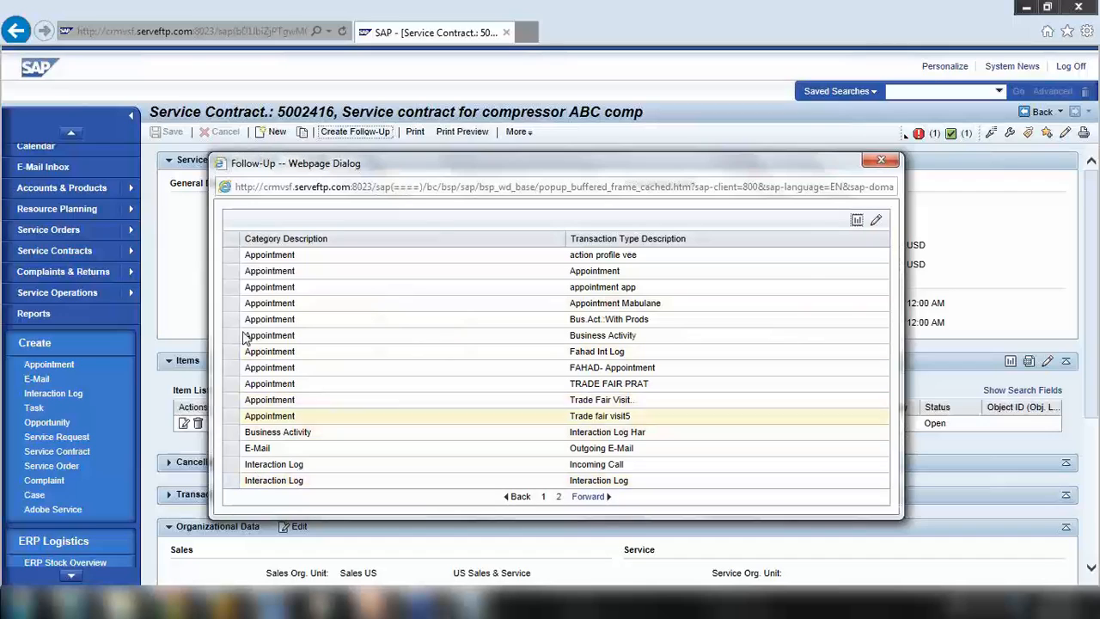
{"action": "left_click", "coordinate": [590, 497]}
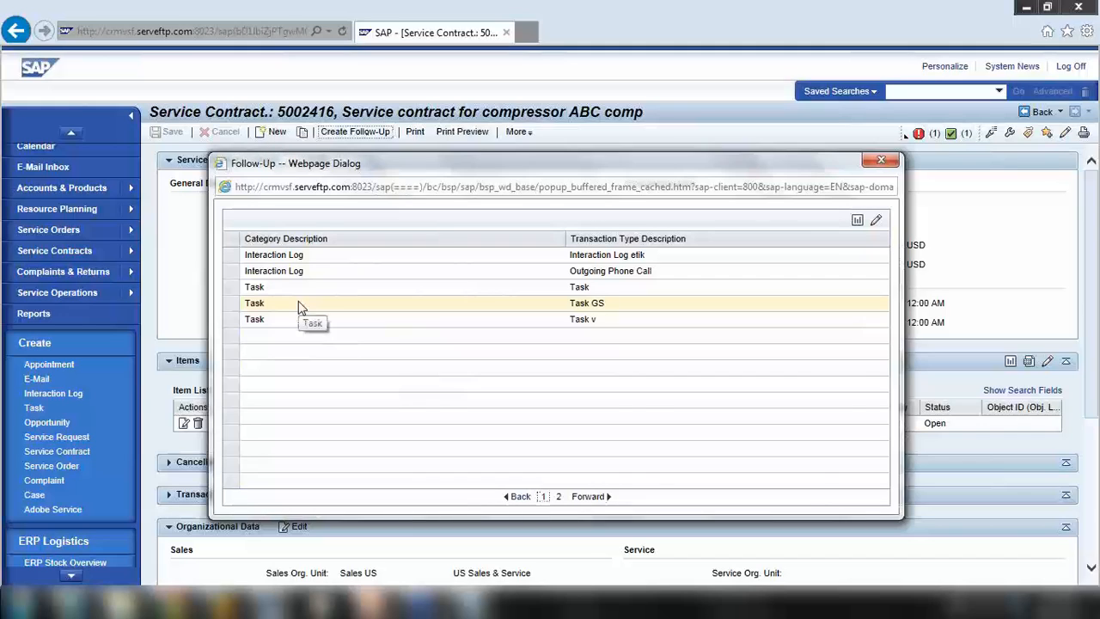
{"action": "left_click", "coordinate": [879, 160]}
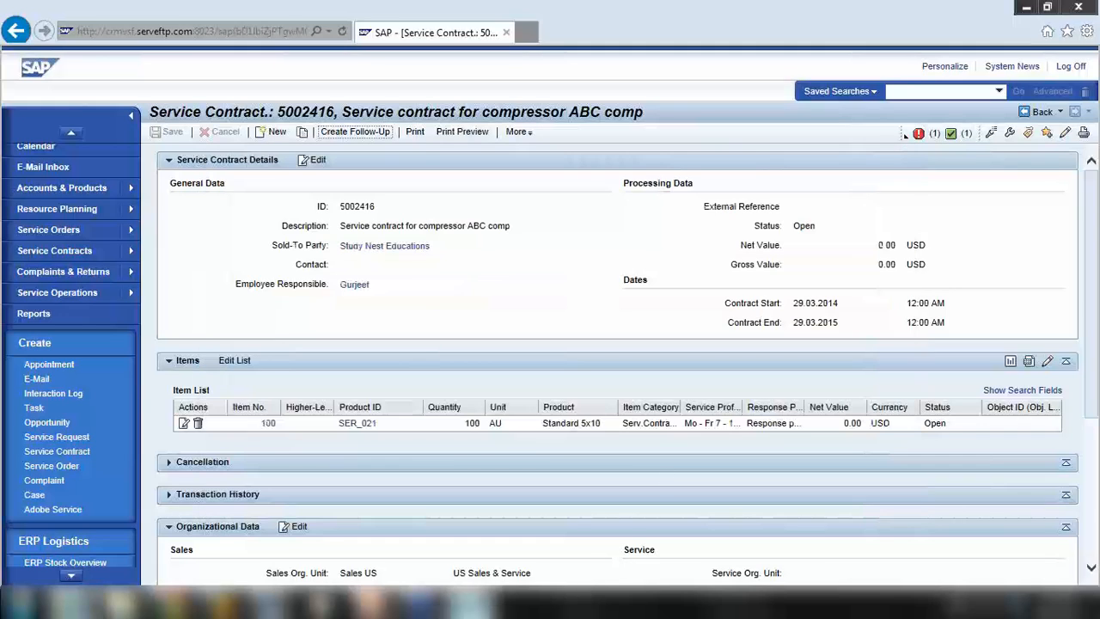
Overwrite the first two note lines with 'Service Contract' and '==> Service Order'
{"action": "left_click", "coordinate": [471, 603]}
{"action": "scroll", "coordinate": [173, 278], "scroll_direction": "up", "scroll_amount": 2}
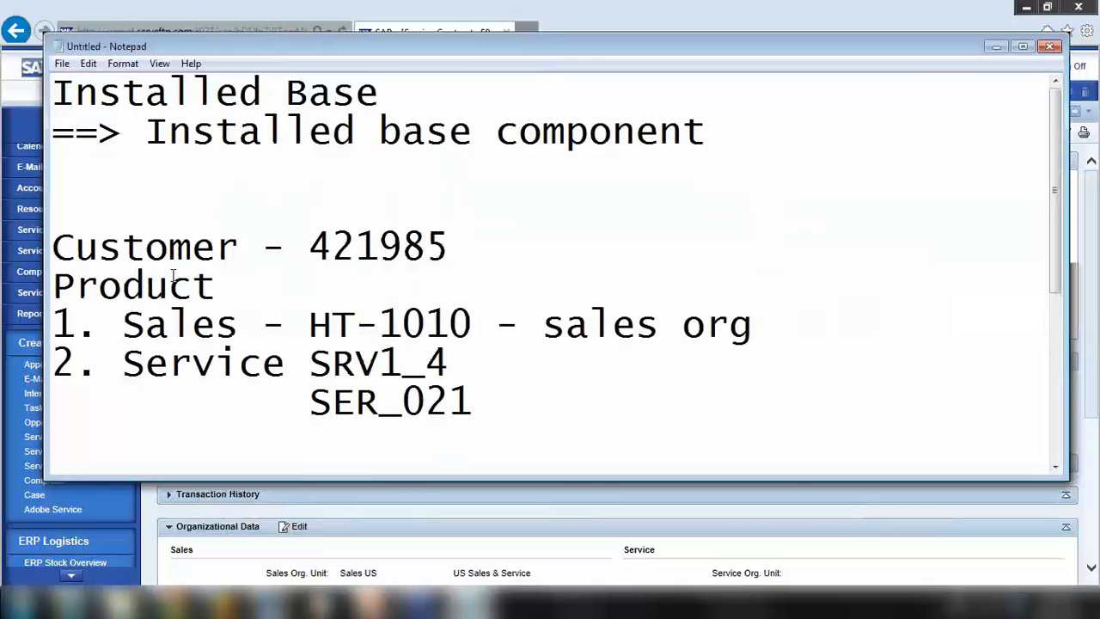
{"action": "left_click_drag", "start_coordinate": [62, 94], "coordinate": [418, 92]}
{"action": "type", "text": "Service Order"}
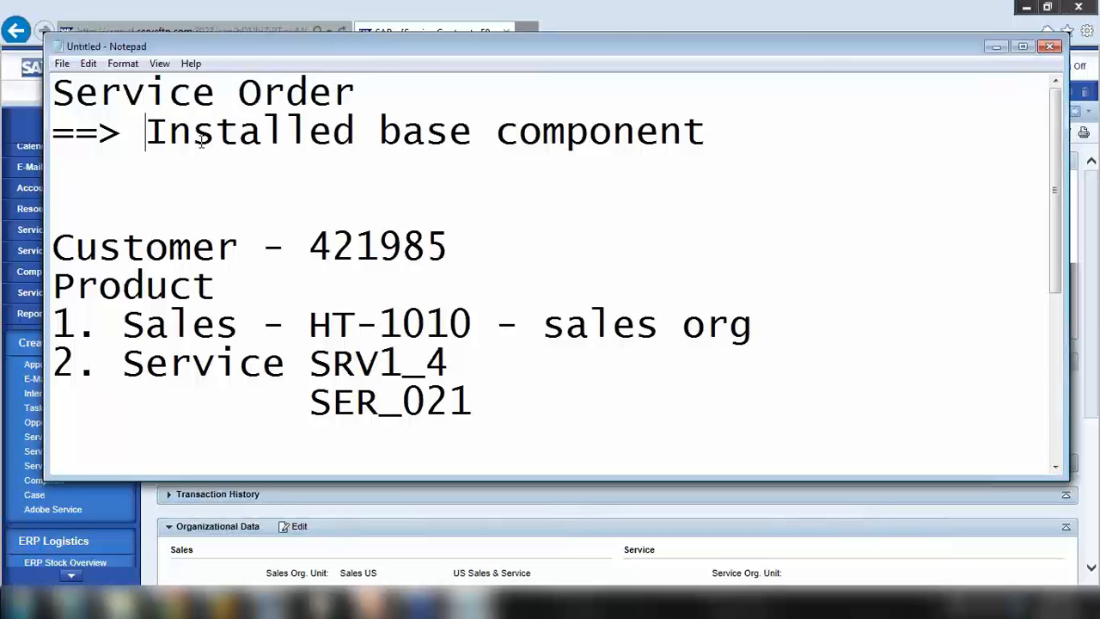
{"action": "left_click_drag", "start_coordinate": [144, 131], "coordinate": [710, 131]}
{"action": "type", "text": "Serv"}
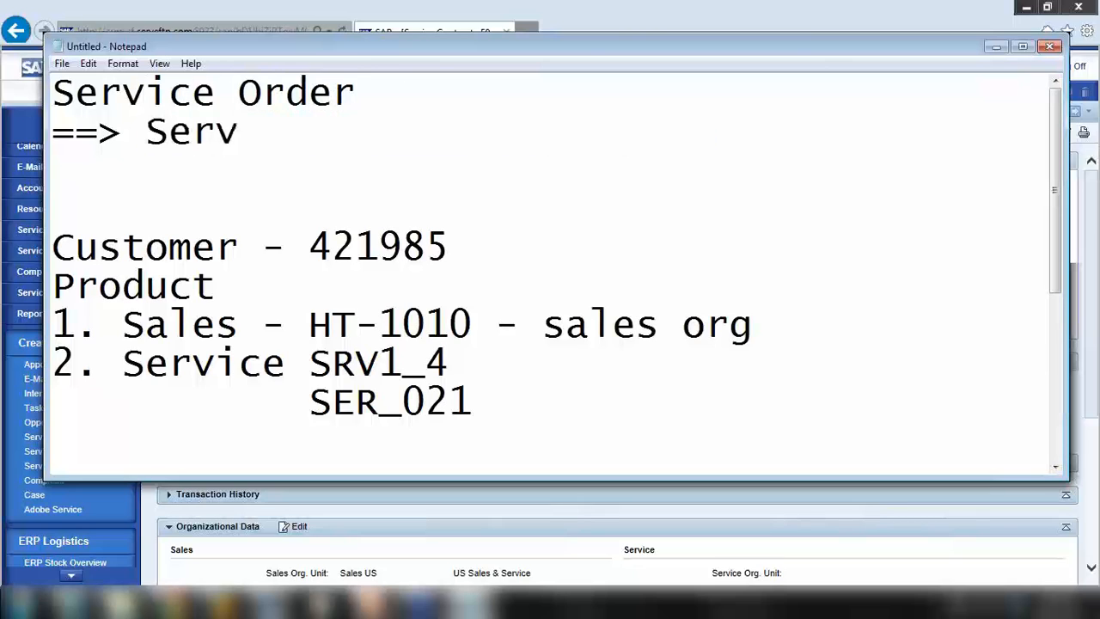
{"action": "left_click_drag", "start_coordinate": [238, 92], "coordinate": [411, 100]}
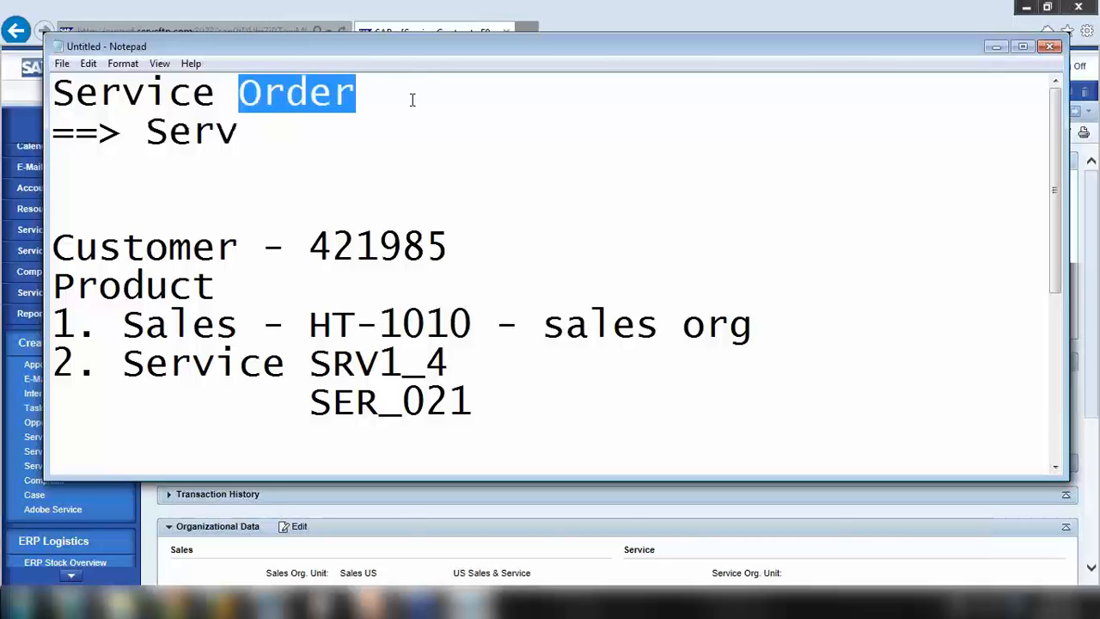
{"action": "type", "text": "Contract"}
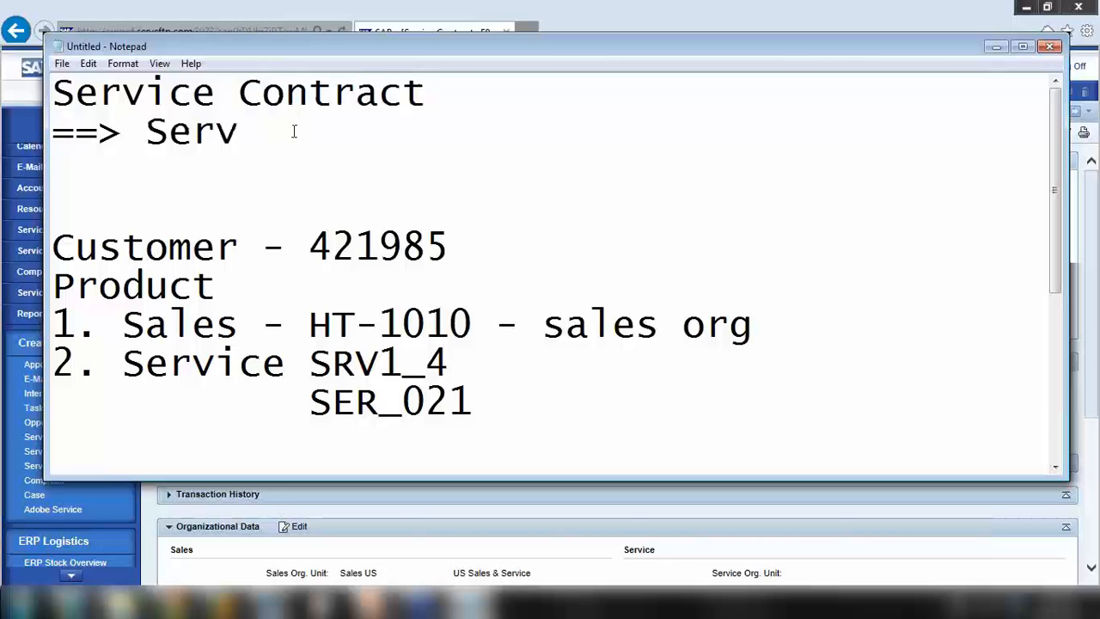
{"action": "left_click", "coordinate": [294, 130]}
{"action": "type", "text": "ice Order"}
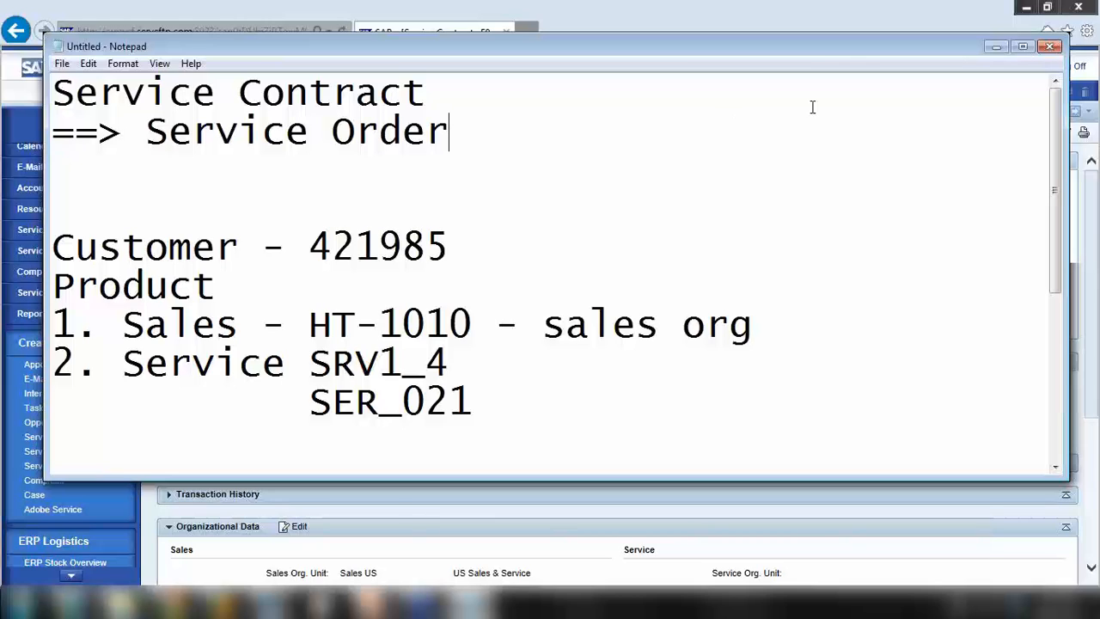
Highlight Service Contract and Service Order, then hide Notepad to show the contract
{"action": "left_click_drag", "start_coordinate": [122, 95], "coordinate": [288, 110]}
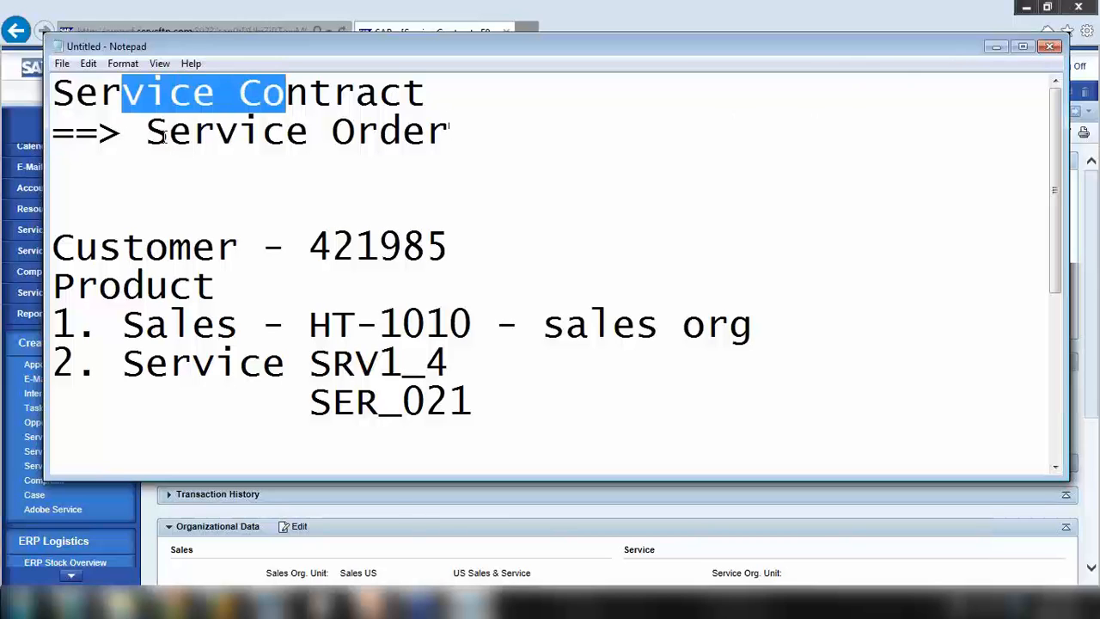
{"action": "left_click_drag", "start_coordinate": [166, 136], "coordinate": [456, 140]}
{"action": "left_click", "coordinate": [992, 47]}
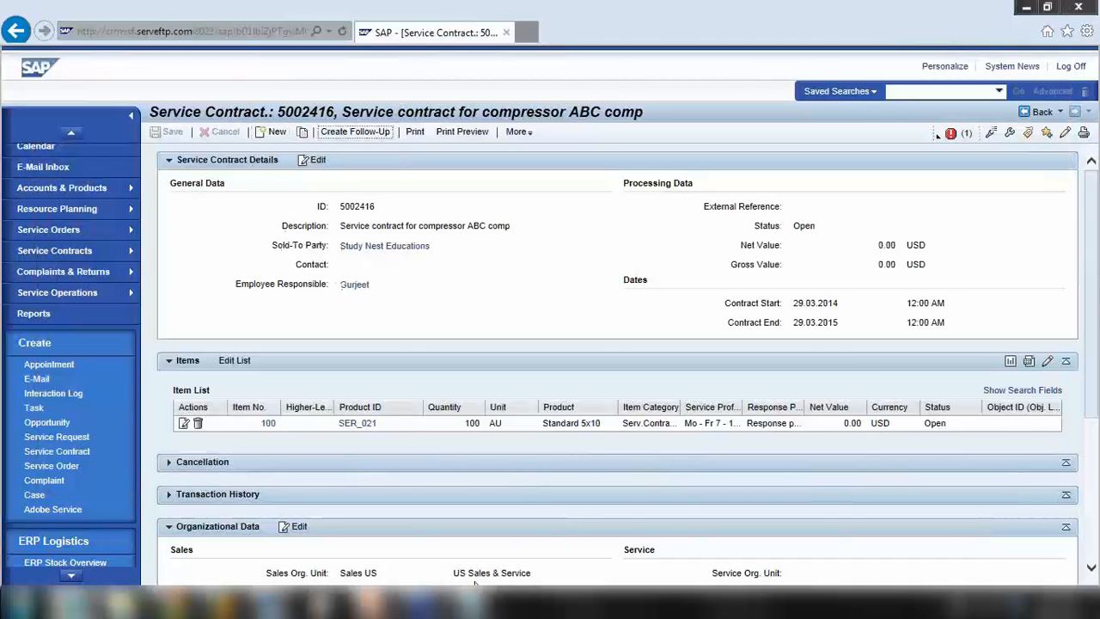
Run slide 11, 'Service Order Management', as a full-screen PowerPoint slide show
{"action": "left_click", "coordinate": [369, 604]}
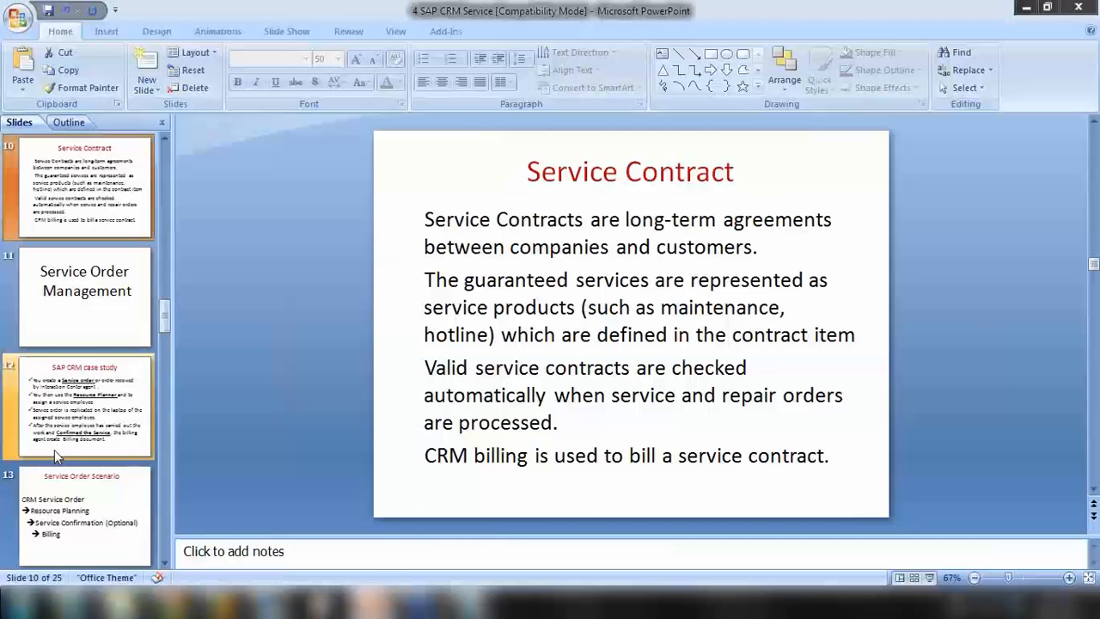
{"action": "left_click", "coordinate": [105, 320]}
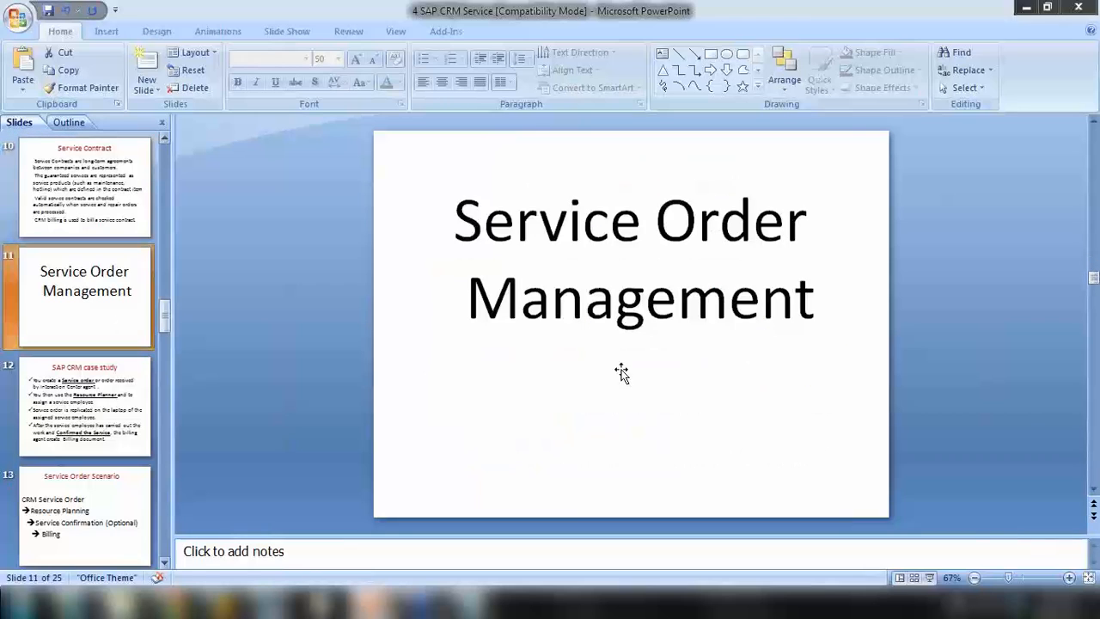
{"action": "left_click", "coordinate": [929, 578]}
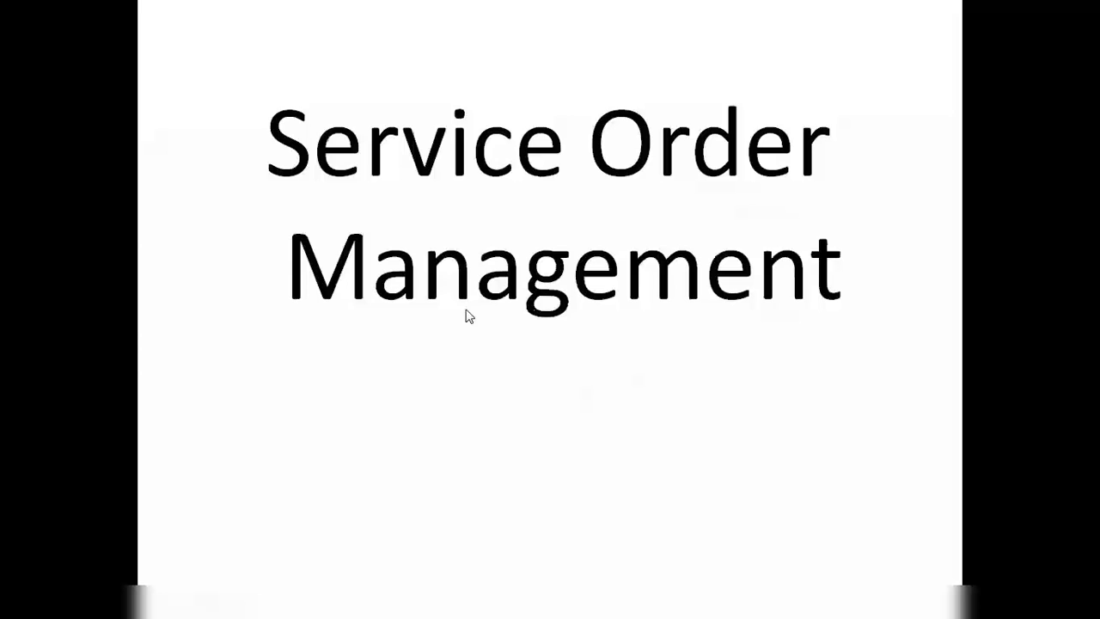
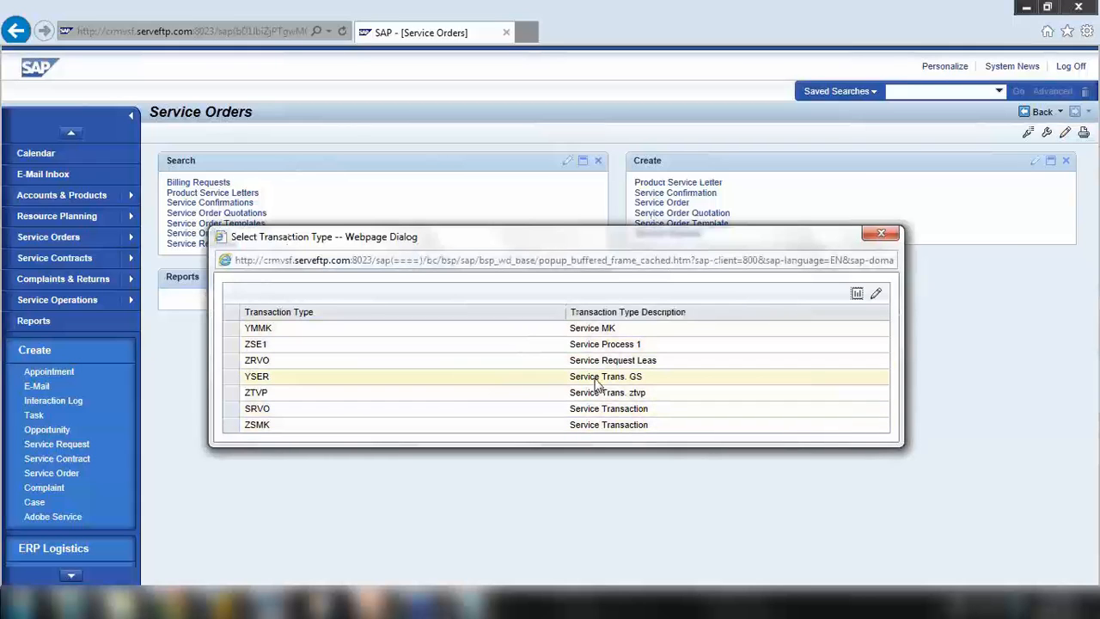
Start a new Service Trans. GS (YSER) order with sold-to party 4219, Study Nest Educations
{"action": "left_click_drag", "start_coordinate": [467, 229], "coordinate": [482, 158]}
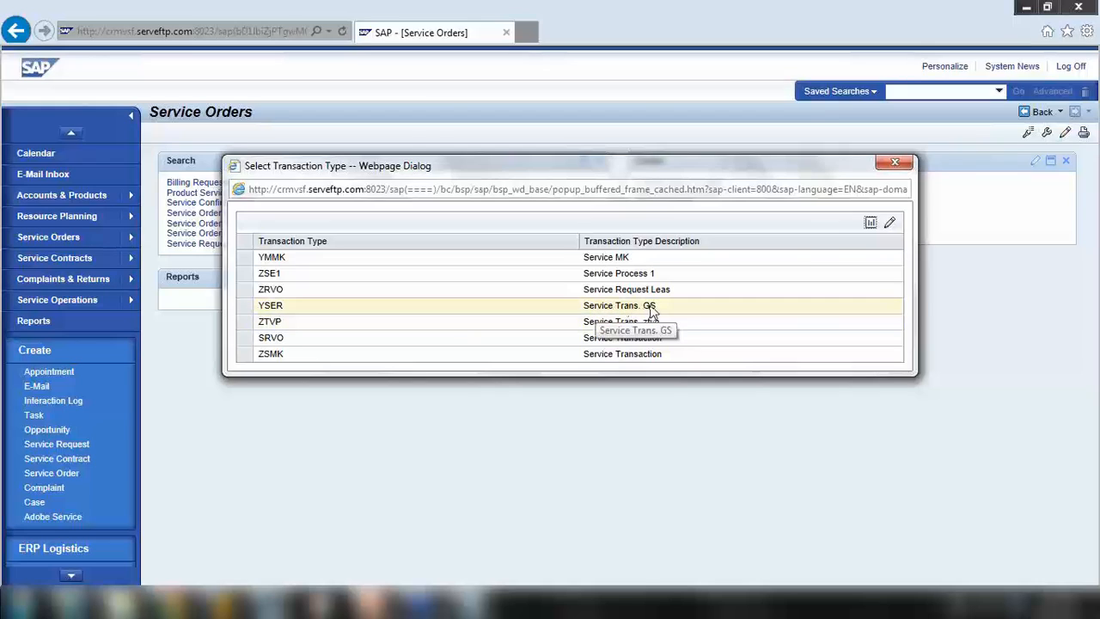
{"action": "left_click", "coordinate": [245, 306]}
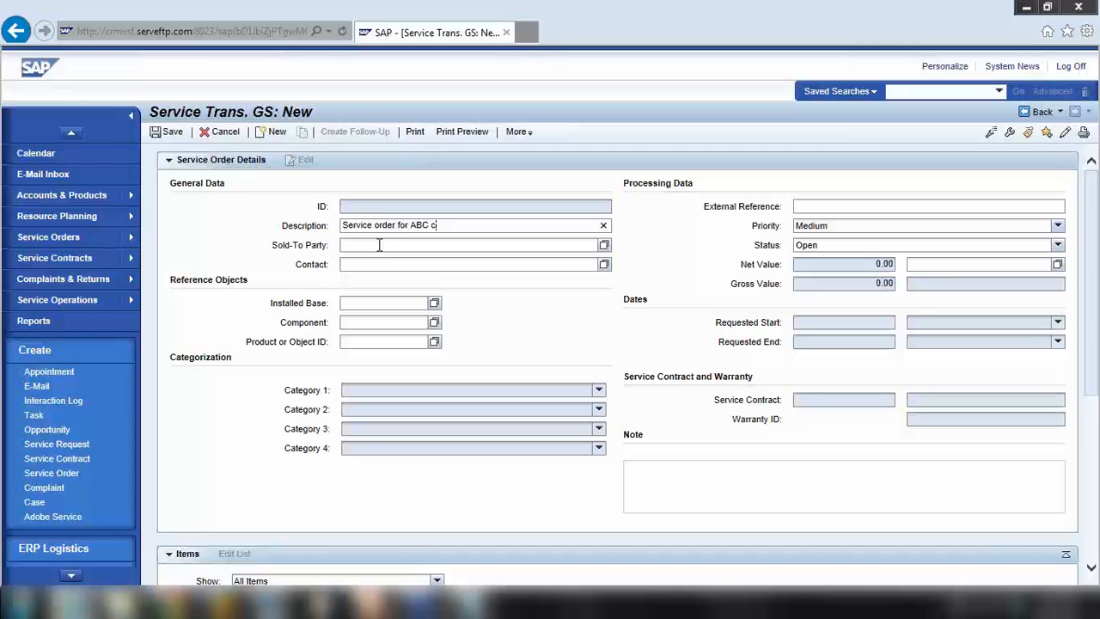
{"action": "left_click", "coordinate": [379, 245]}
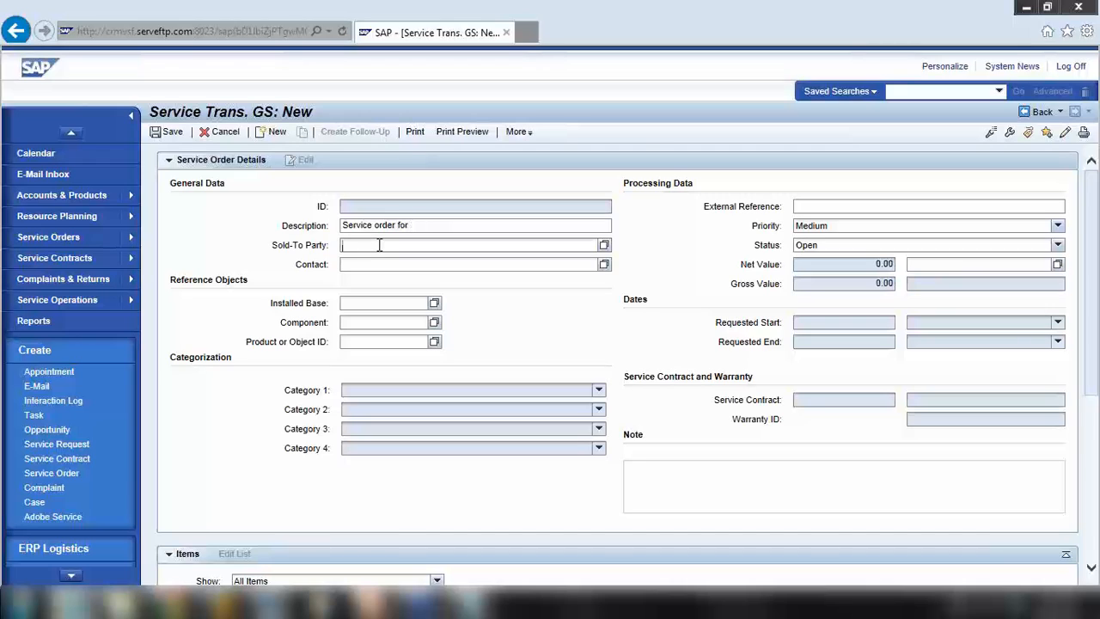
{"action": "type", "text": "421985"}
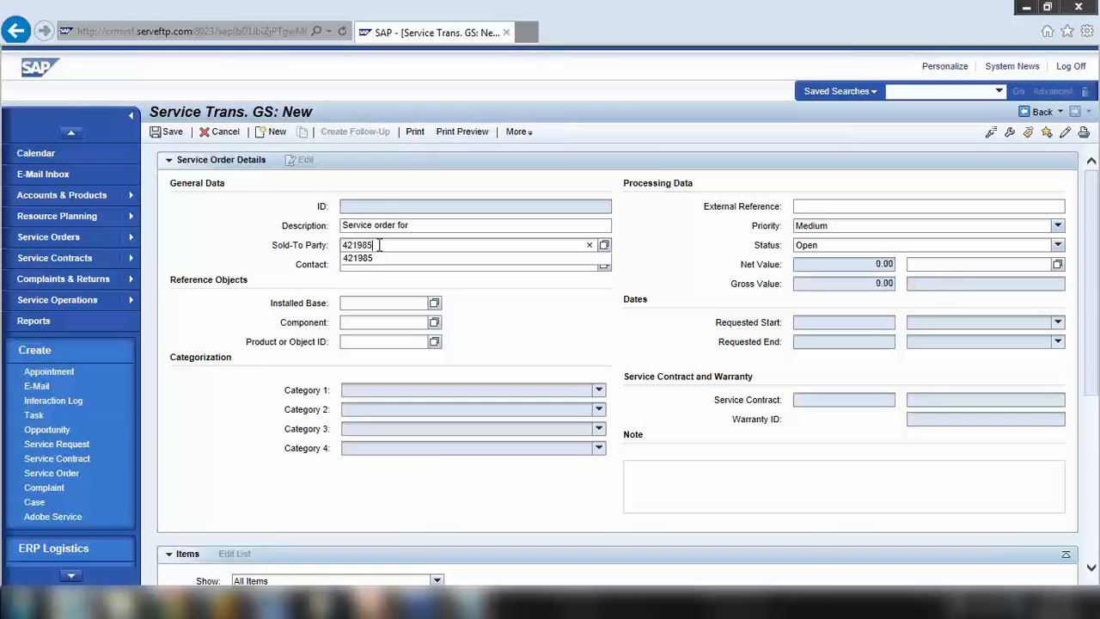
{"action": "key", "text": "Return"}
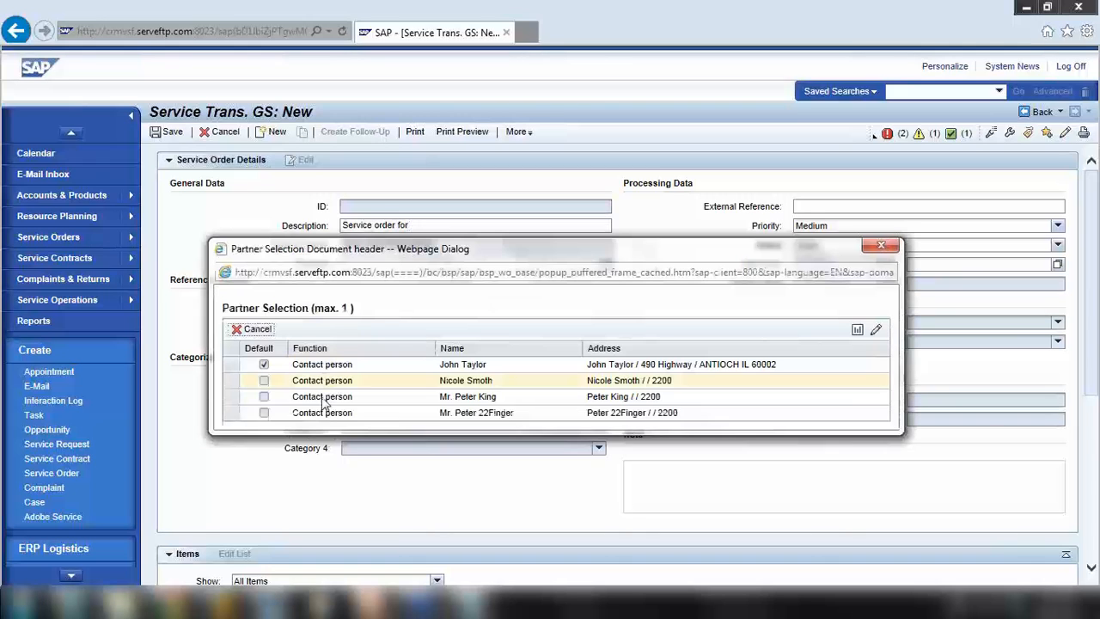
Choose the default contact, fill in the description, and review the order's messages
{"action": "left_click", "coordinate": [229, 366]}
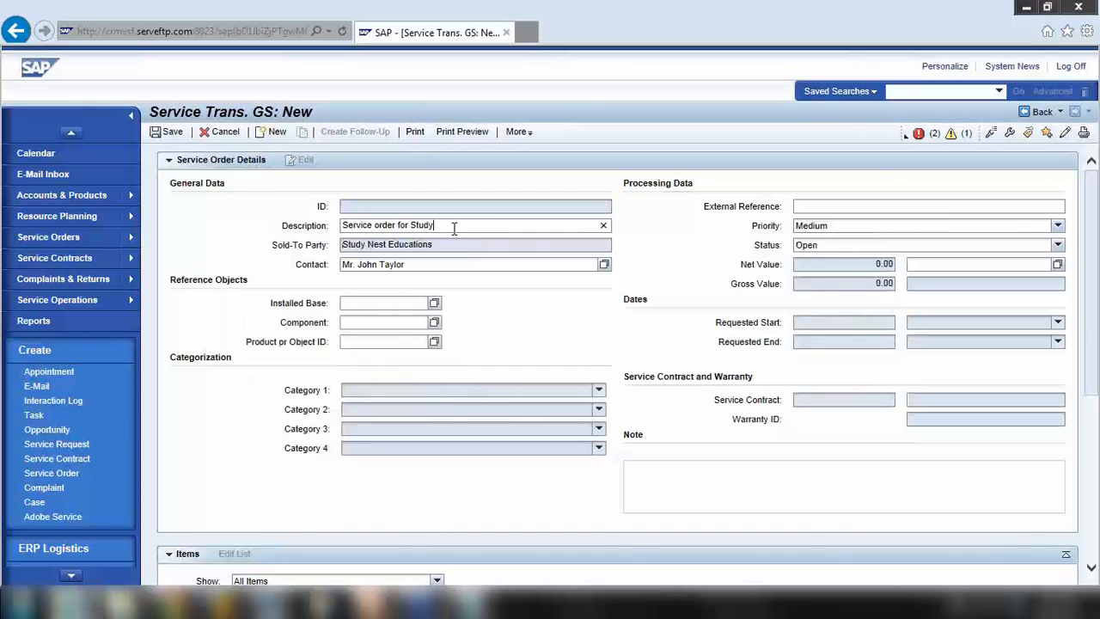
{"action": "type", "text": "MN"}
{"action": "left_click", "coordinate": [907, 141]}
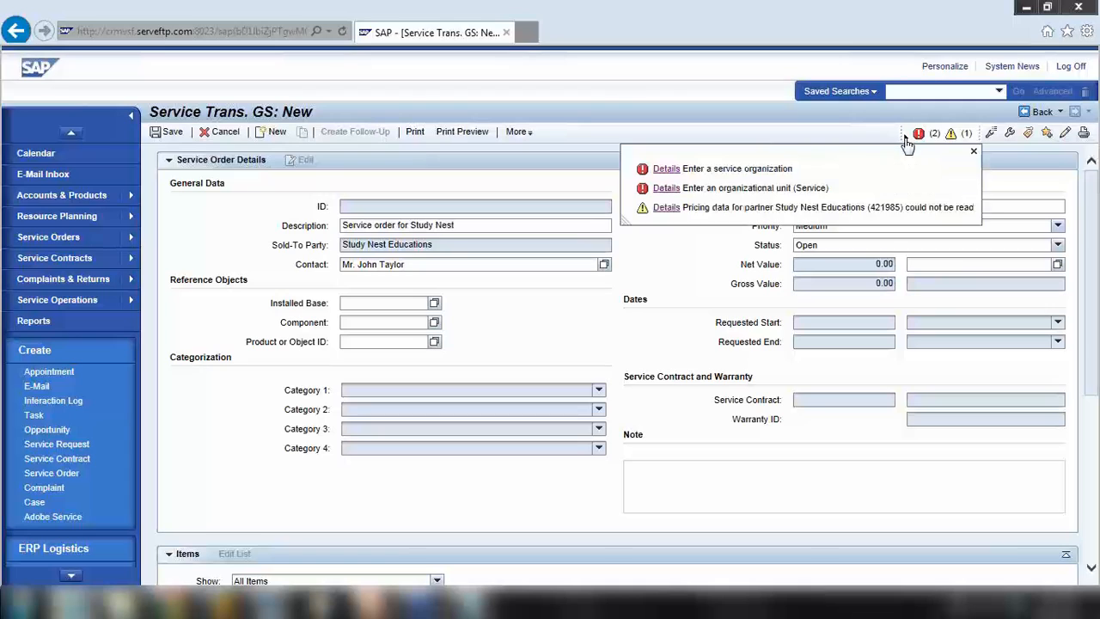
{"action": "left_click", "coordinate": [974, 152]}
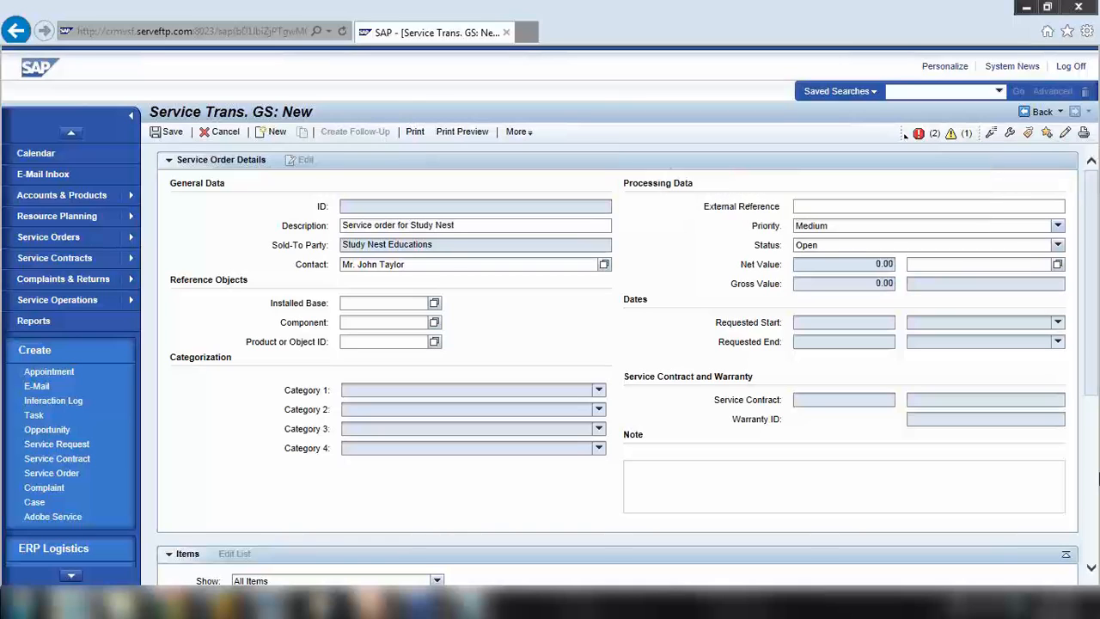
Clear the existing sales organization, sales org. unit, distribution channel and division values
{"action": "left_click", "coordinate": [1090, 552]}
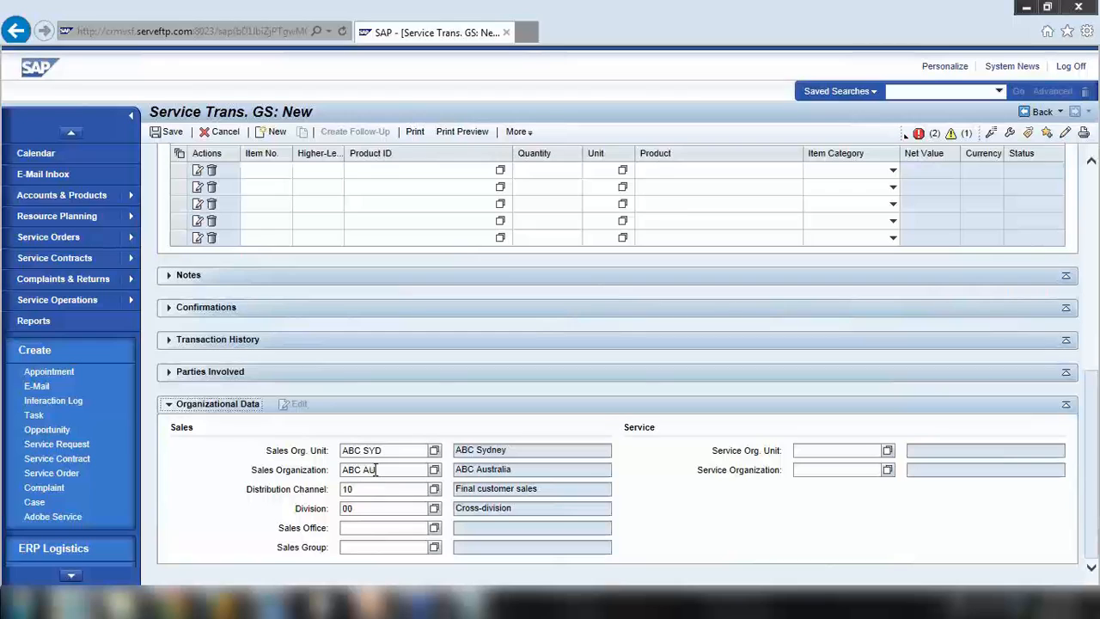
{"action": "left_click_drag", "start_coordinate": [375, 470], "coordinate": [321, 471]}
{"action": "key", "text": "Delete"}
{"action": "left_click_drag", "start_coordinate": [393, 453], "coordinate": [311, 459]}
{"action": "key", "text": "Delete"}
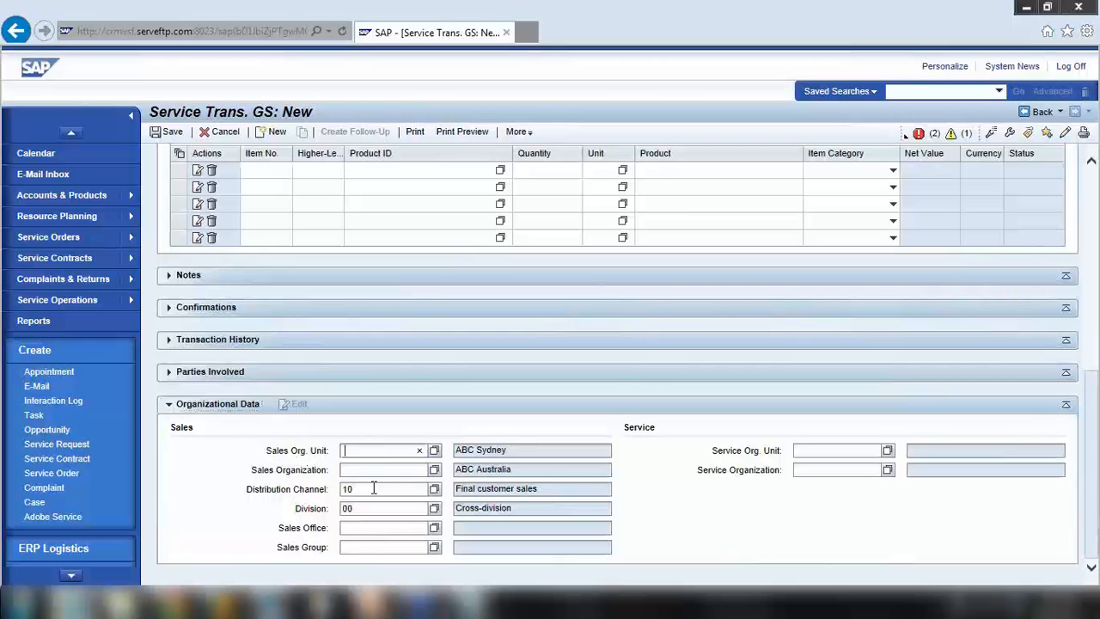
{"action": "left_click_drag", "start_coordinate": [378, 489], "coordinate": [309, 491]}
{"action": "key", "text": "Delete"}
{"action": "left_click_drag", "start_coordinate": [378, 509], "coordinate": [292, 509]}
{"action": "key", "text": "Delete"}
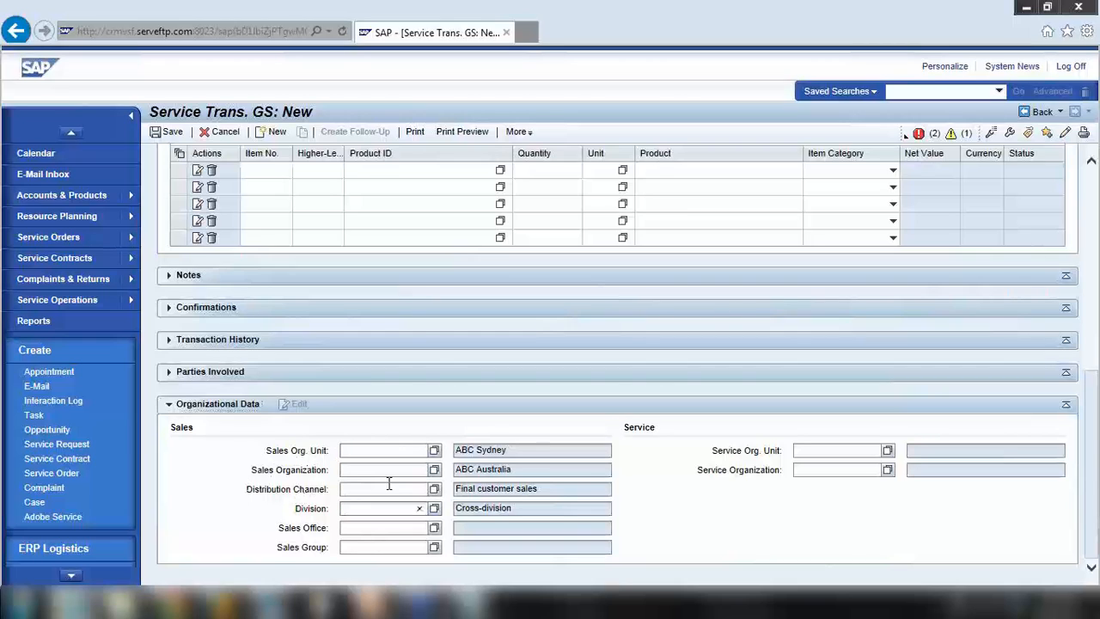
Set sales organization Sales US, channel 14 Service, division 00 Cross-division, sales org. unit Contact C
{"action": "left_click", "coordinate": [435, 471]}
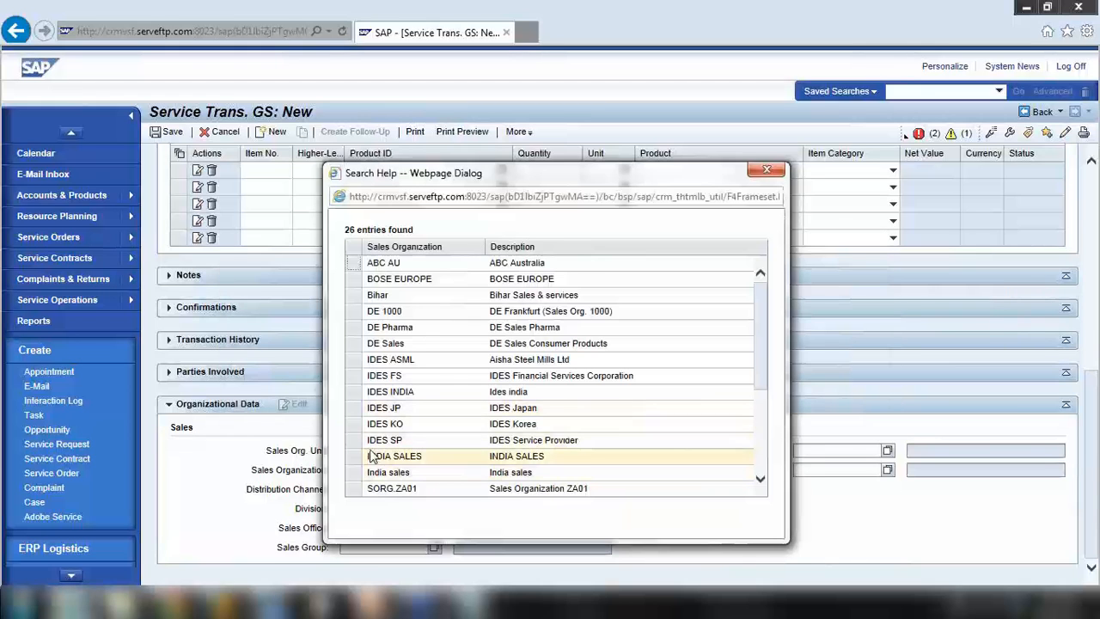
{"action": "scroll", "coordinate": [369, 454], "scroll_direction": "down", "scroll_amount": 4}
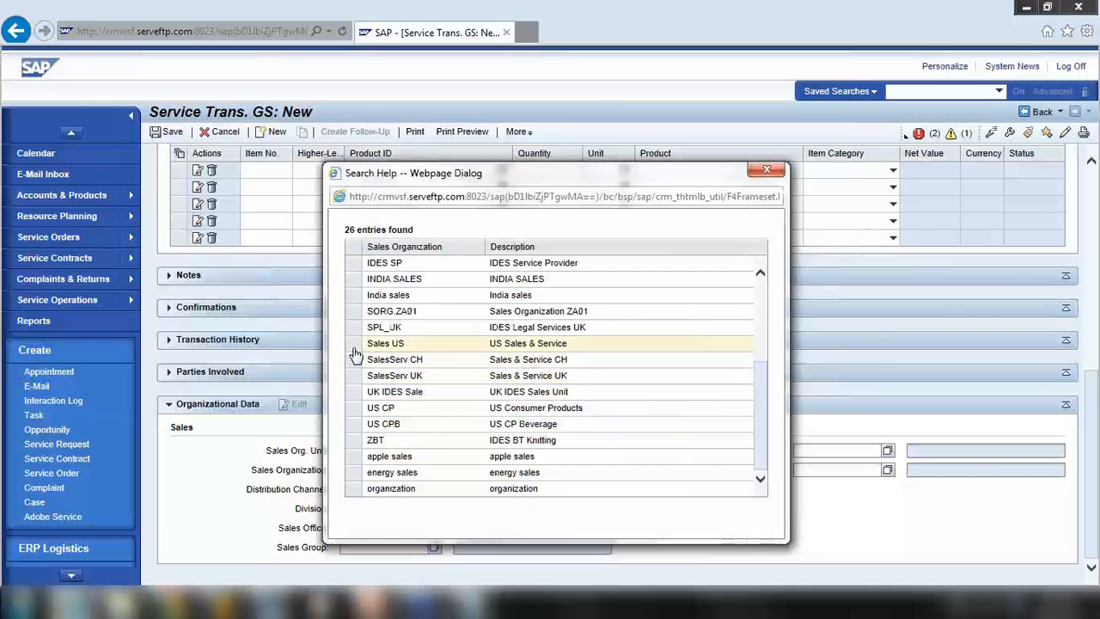
{"action": "left_click", "coordinate": [355, 354]}
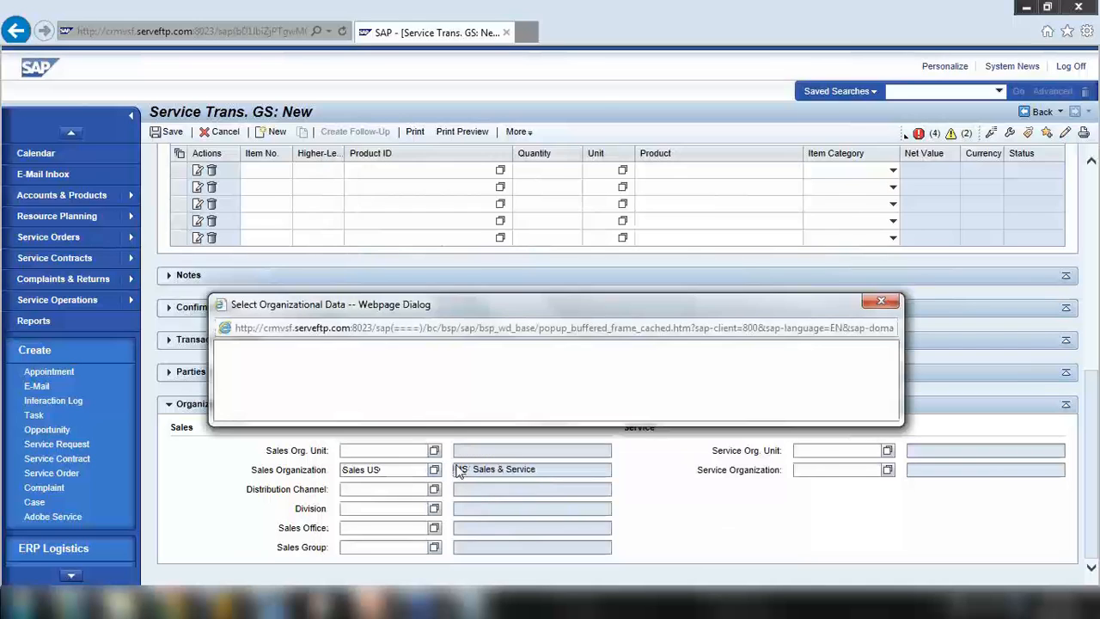
{"action": "left_click", "coordinate": [880, 148]}
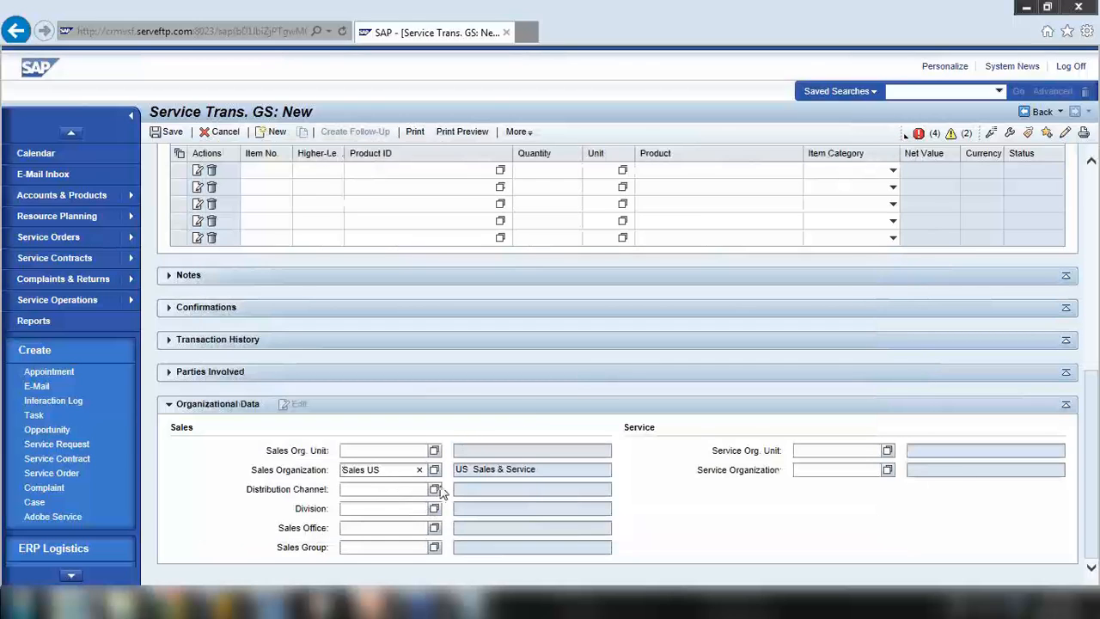
{"action": "left_click", "coordinate": [435, 489]}
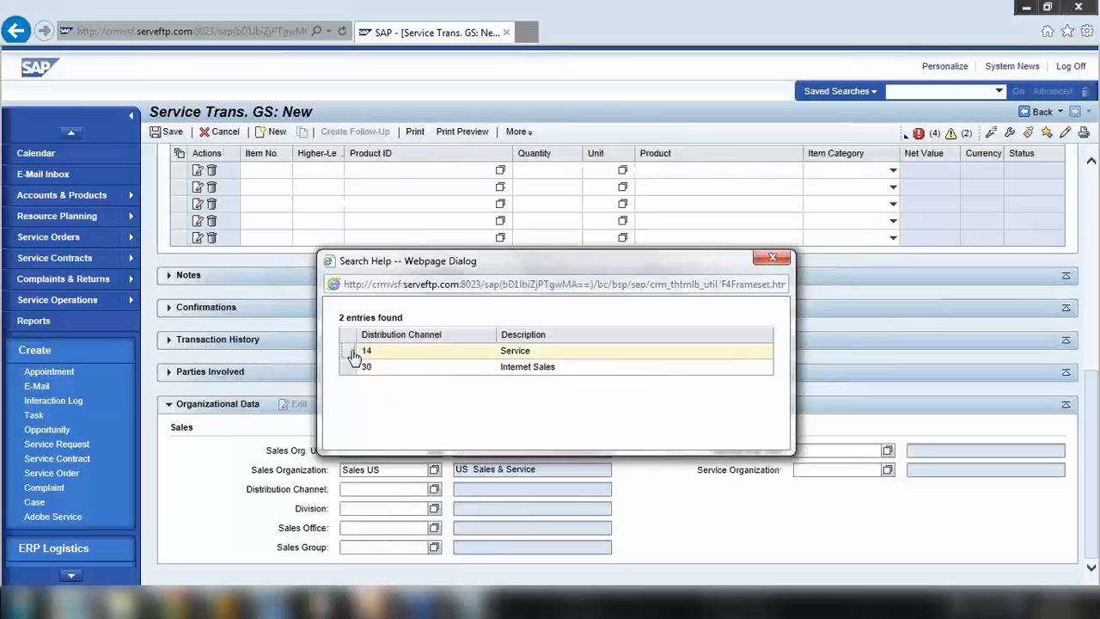
{"action": "left_click", "coordinate": [355, 356]}
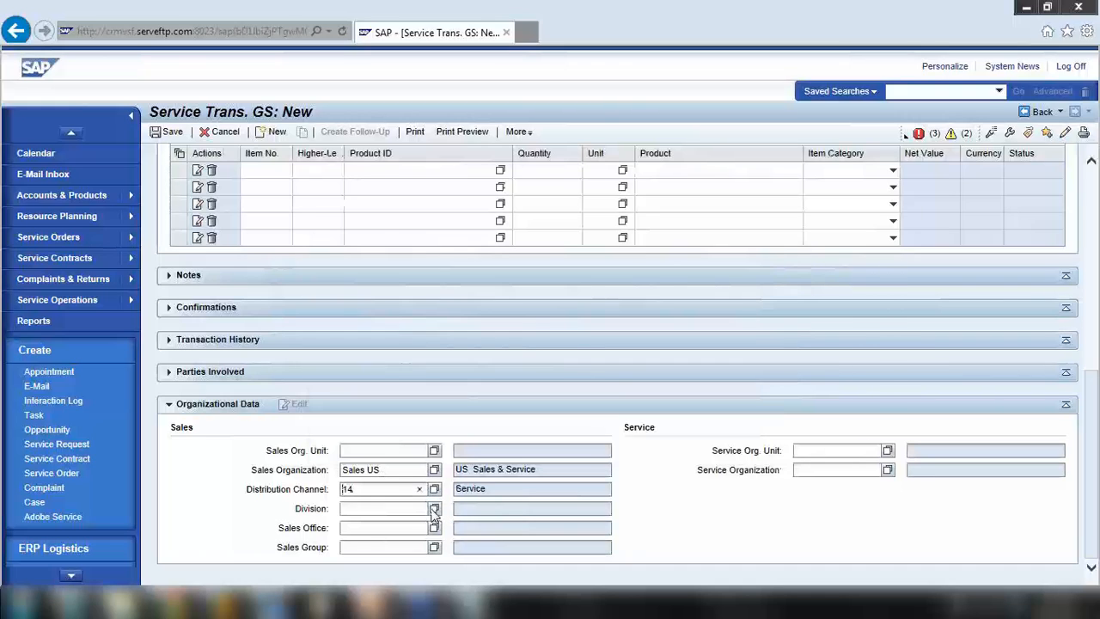
{"action": "left_click", "coordinate": [434, 509]}
{"action": "left_click", "coordinate": [417, 354]}
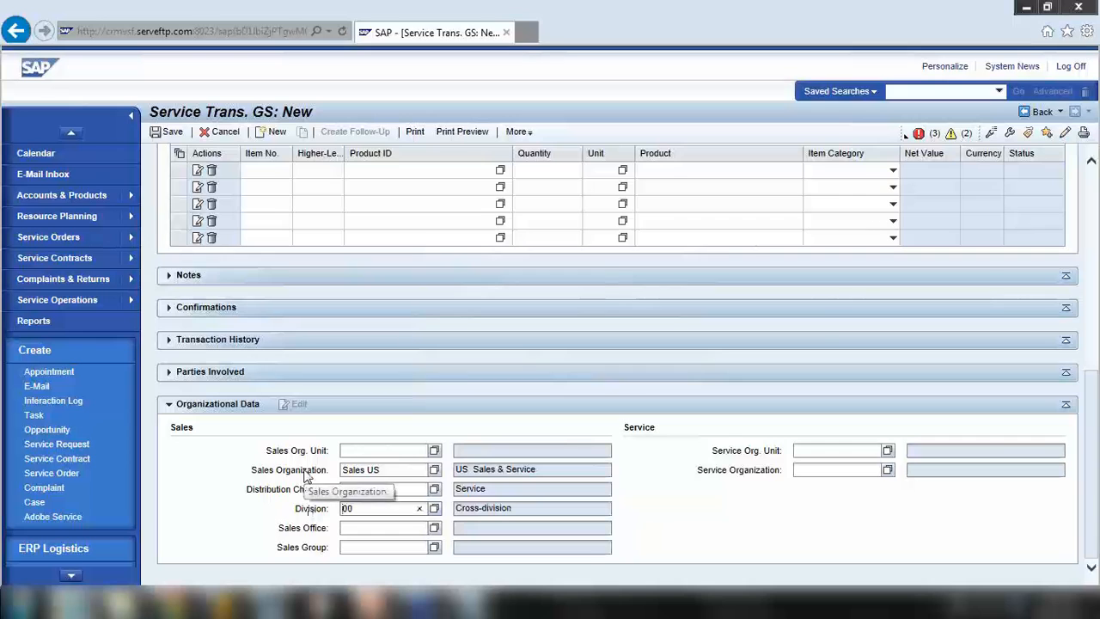
{"action": "left_click", "coordinate": [435, 453]}
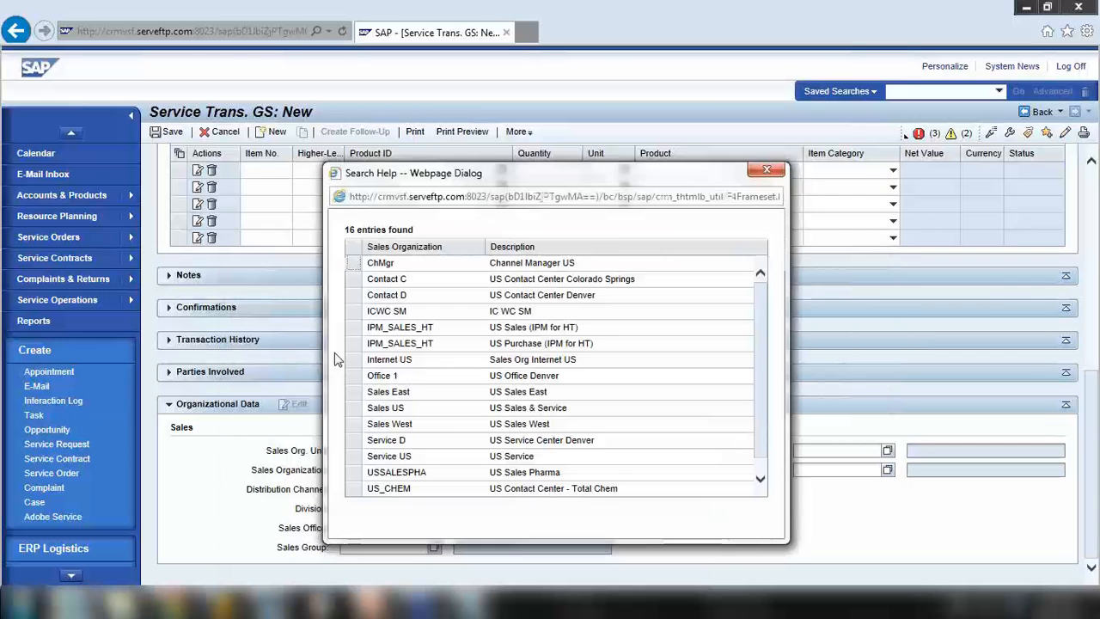
{"action": "left_click", "coordinate": [353, 279]}
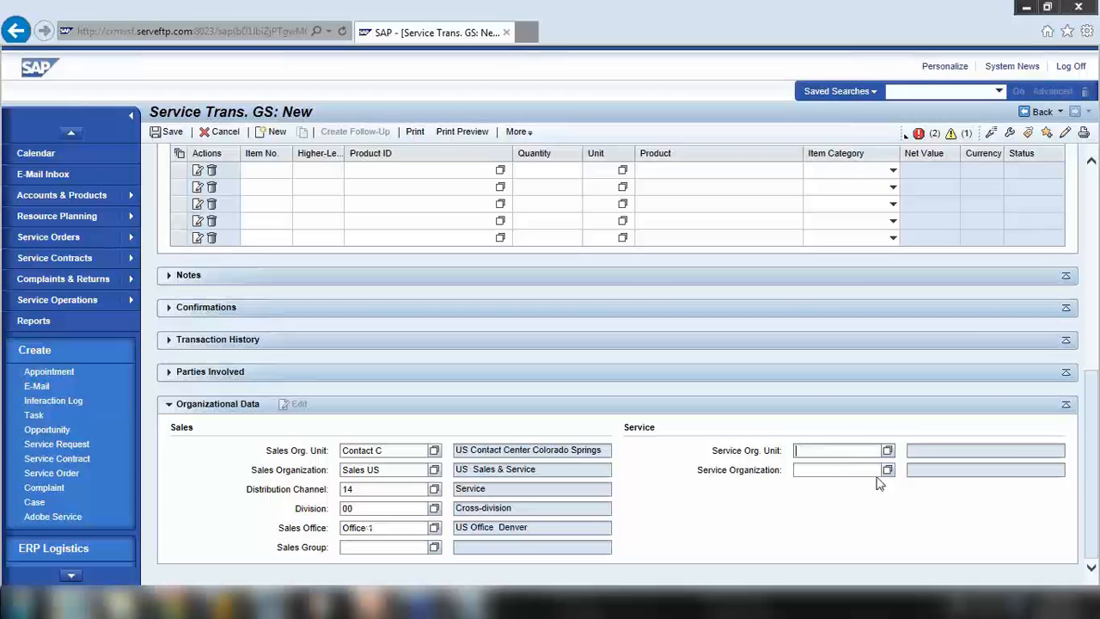
Set both the service organization and the service org. unit to Service US
{"action": "left_click", "coordinate": [685, 430]}
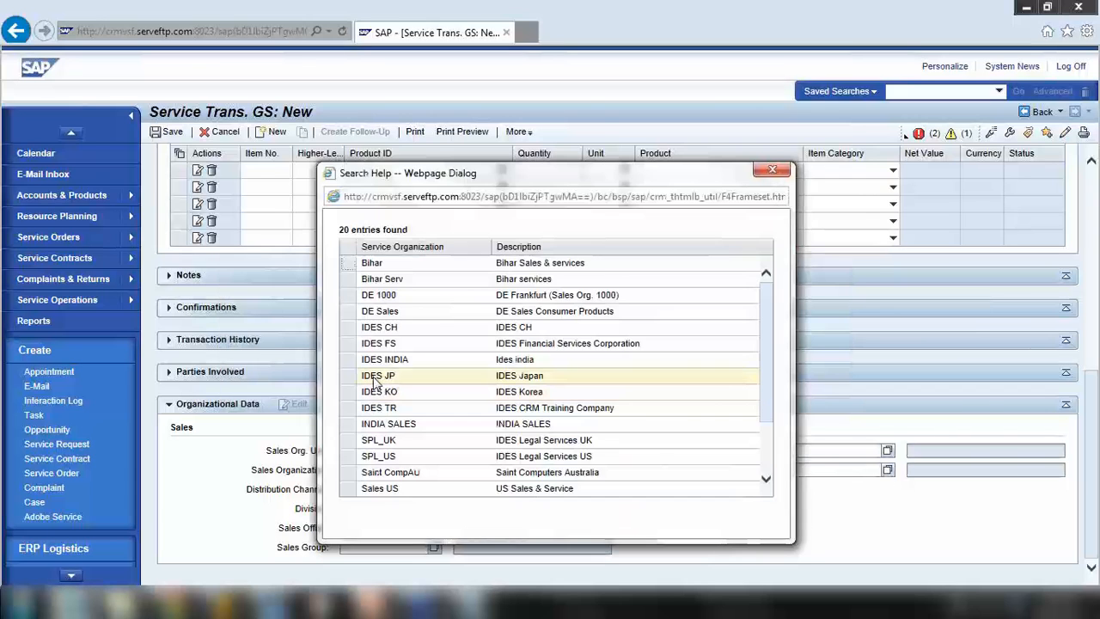
{"action": "scroll", "coordinate": [396, 460], "scroll_direction": "down", "scroll_amount": 4}
{"action": "left_click", "coordinate": [374, 456]}
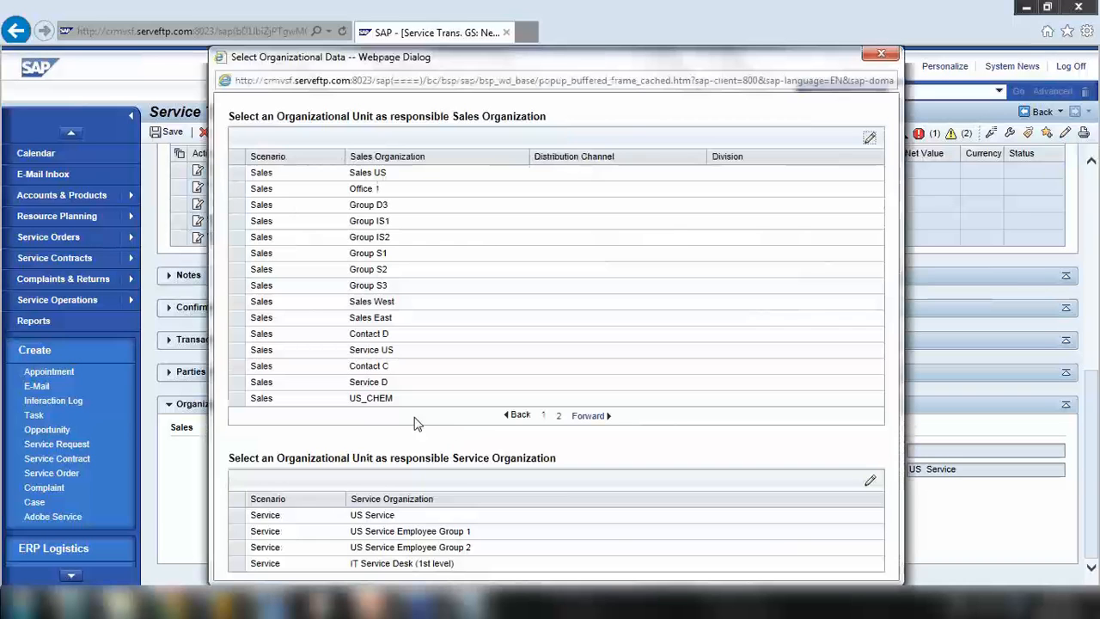
{"action": "left_click", "coordinate": [881, 53]}
{"action": "left_click", "coordinate": [887, 450]}
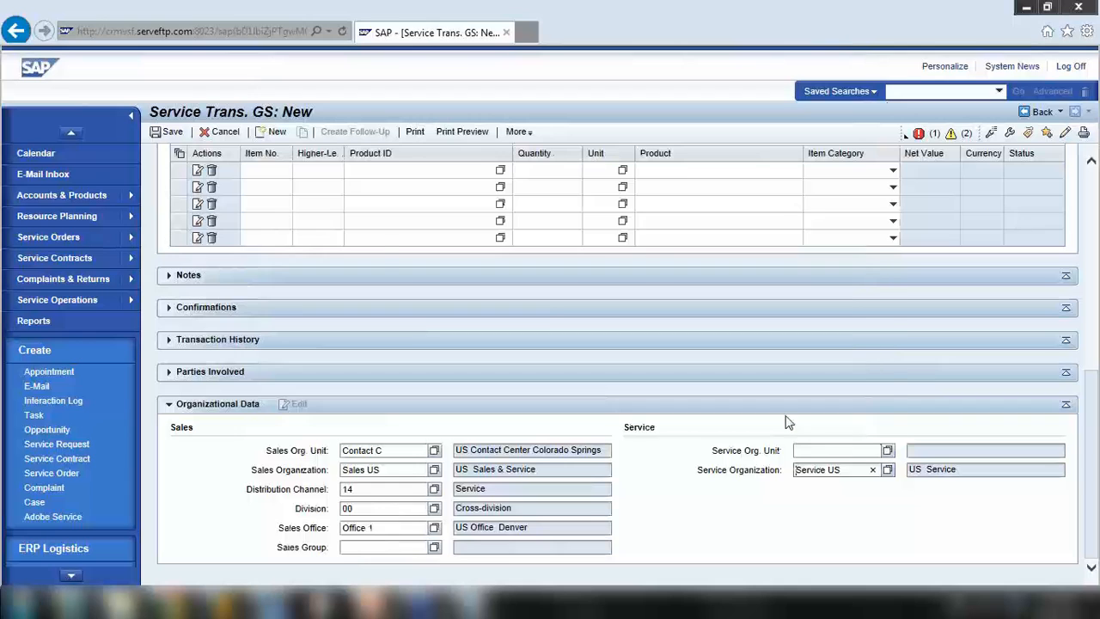
{"action": "left_click", "coordinate": [346, 363]}
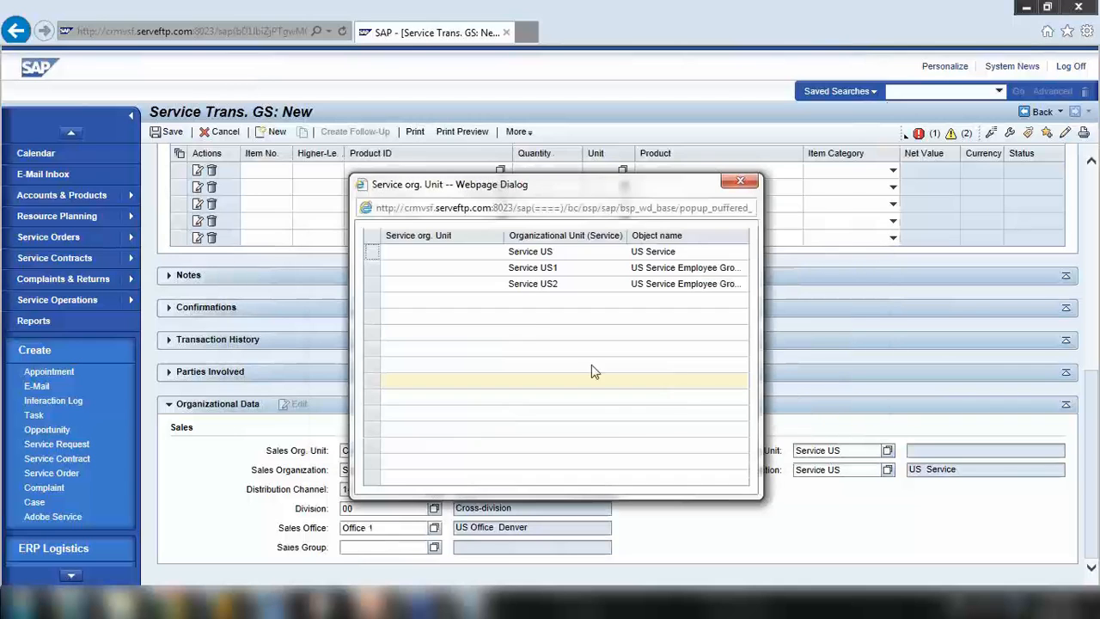
{"action": "left_click", "coordinate": [409, 263]}
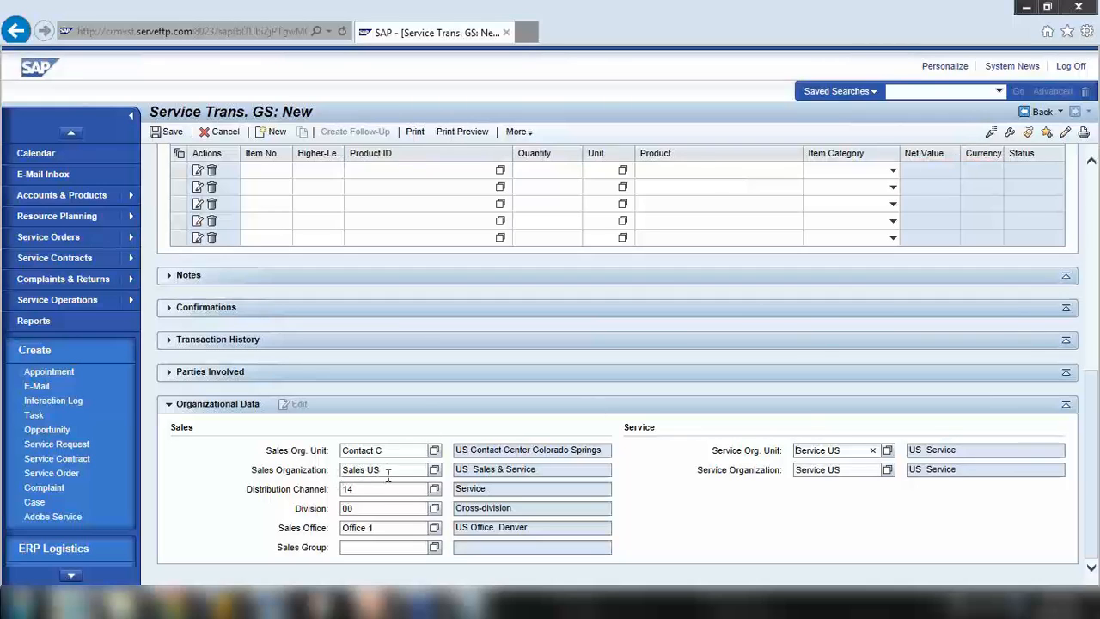
Verify the sales and service organizational entries, then return to the order details
{"action": "left_click", "coordinate": [341, 477]}
{"action": "left_click", "coordinate": [344, 490]}
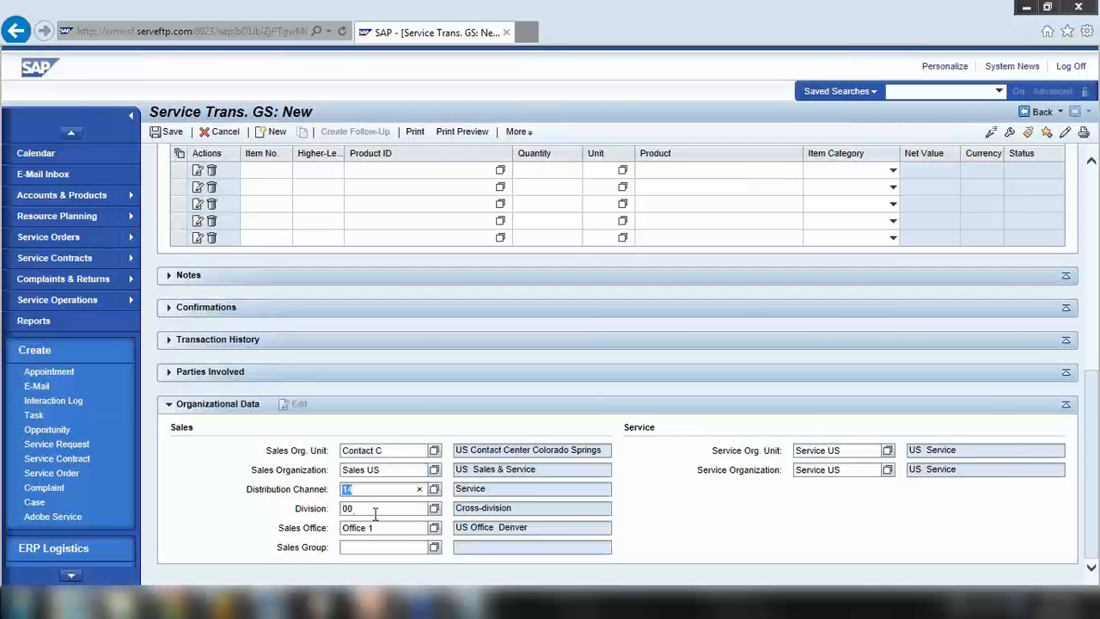
{"action": "left_click", "coordinate": [375, 512]}
{"action": "left_click", "coordinate": [849, 450]}
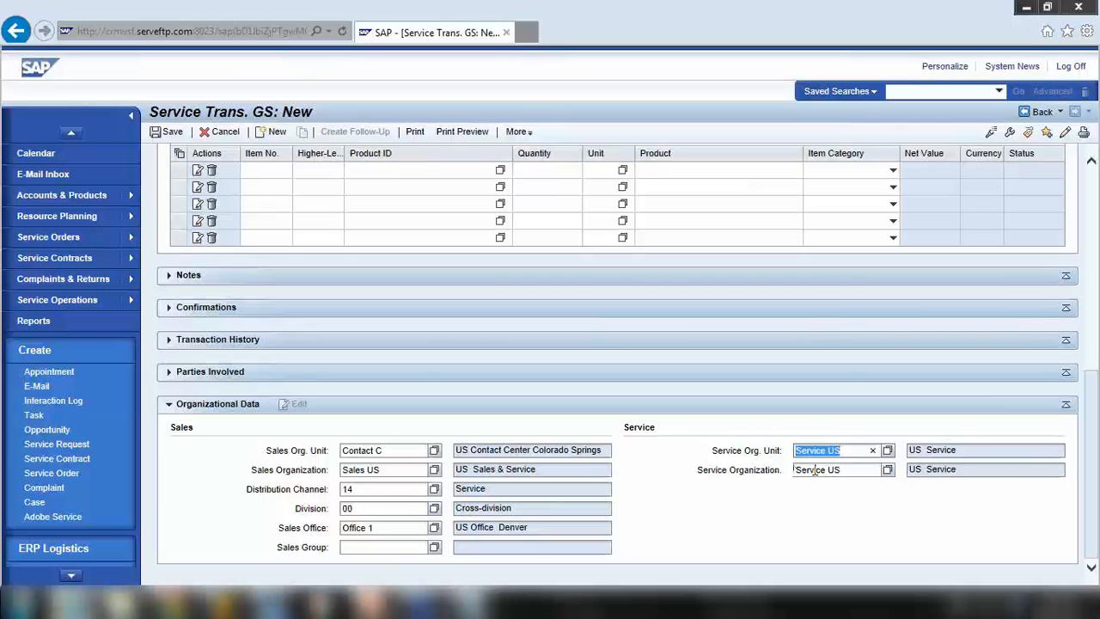
{"action": "left_click", "coordinate": [849, 469]}
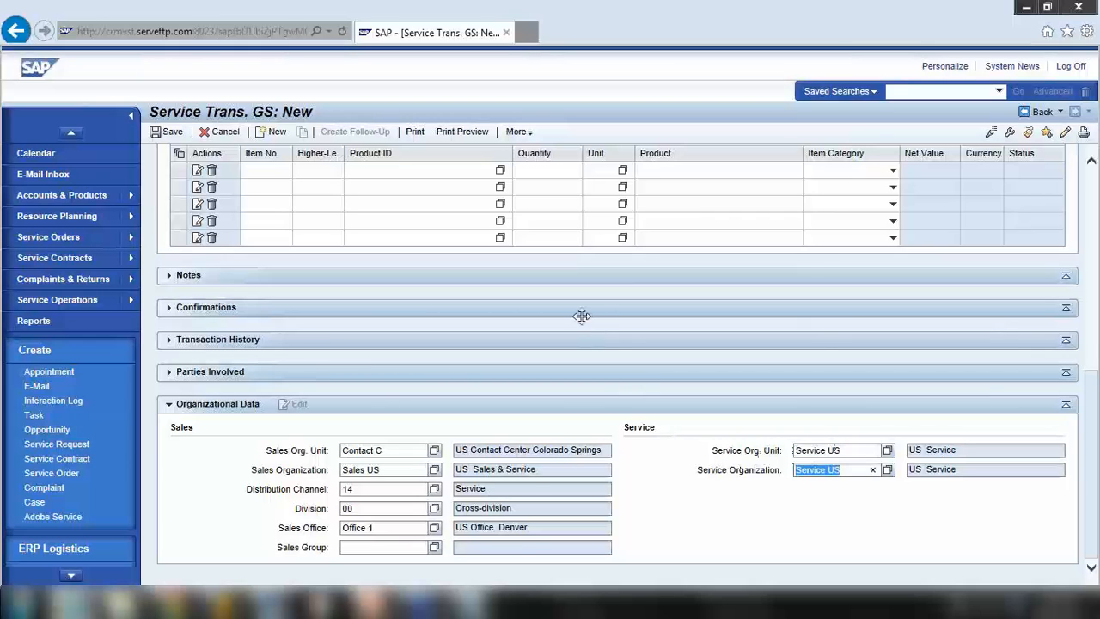
{"action": "scroll", "coordinate": [582, 315], "scroll_direction": "up", "scroll_amount": 5}
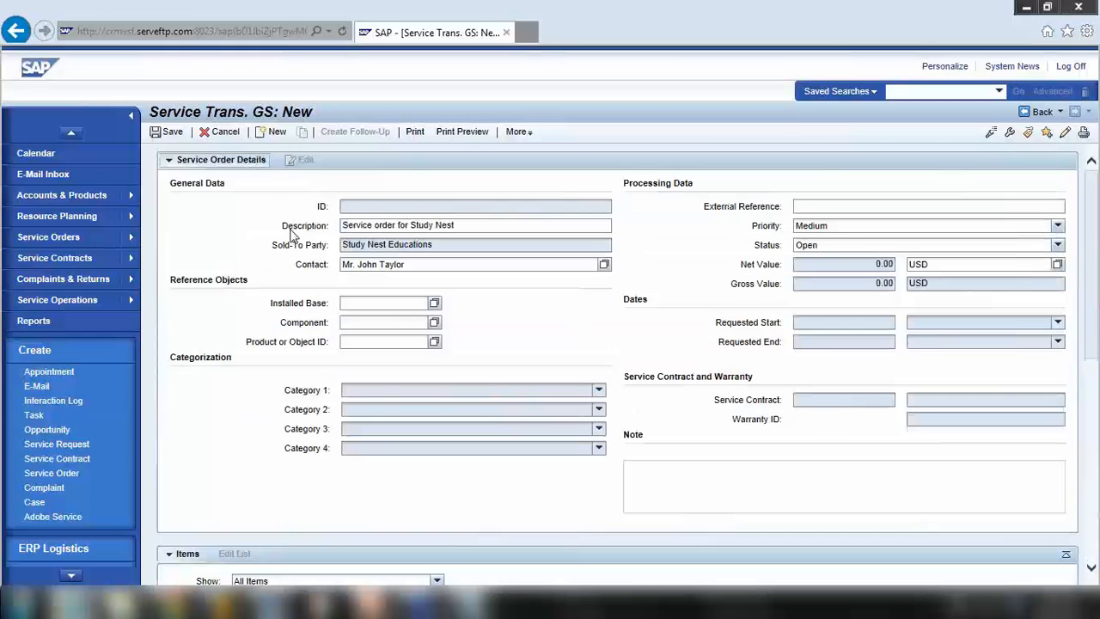
Add product SRV1_4 as the order's first item
{"action": "scroll", "coordinate": [368, 256], "scroll_direction": "down", "scroll_amount": 3}
{"action": "scroll", "coordinate": [369, 256], "scroll_direction": "down", "scroll_amount": 3}
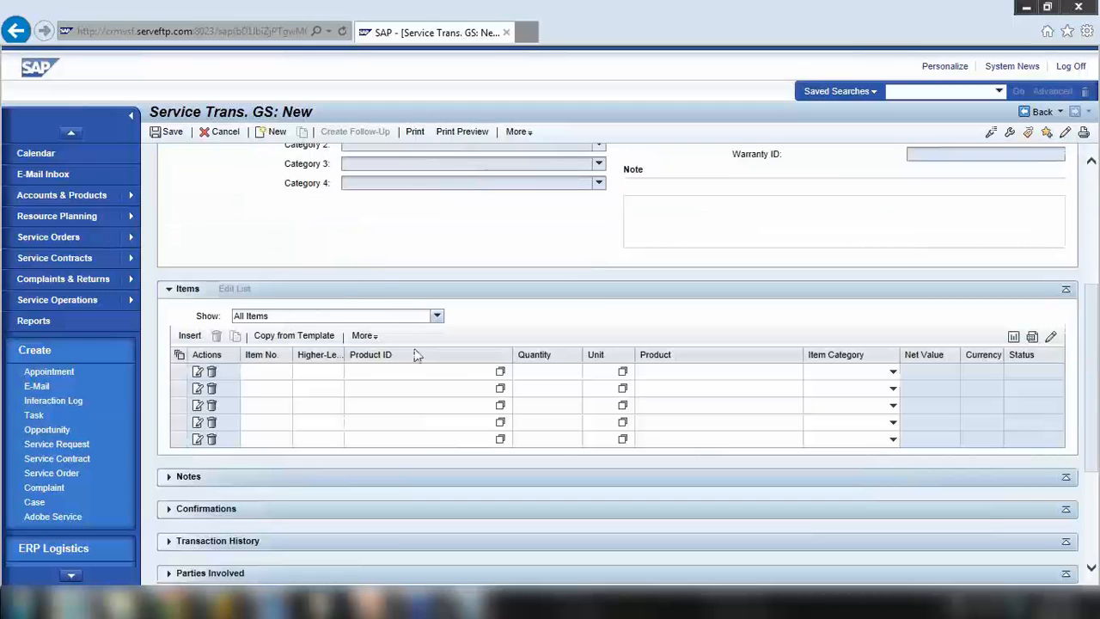
{"action": "left_click", "coordinate": [364, 336]}
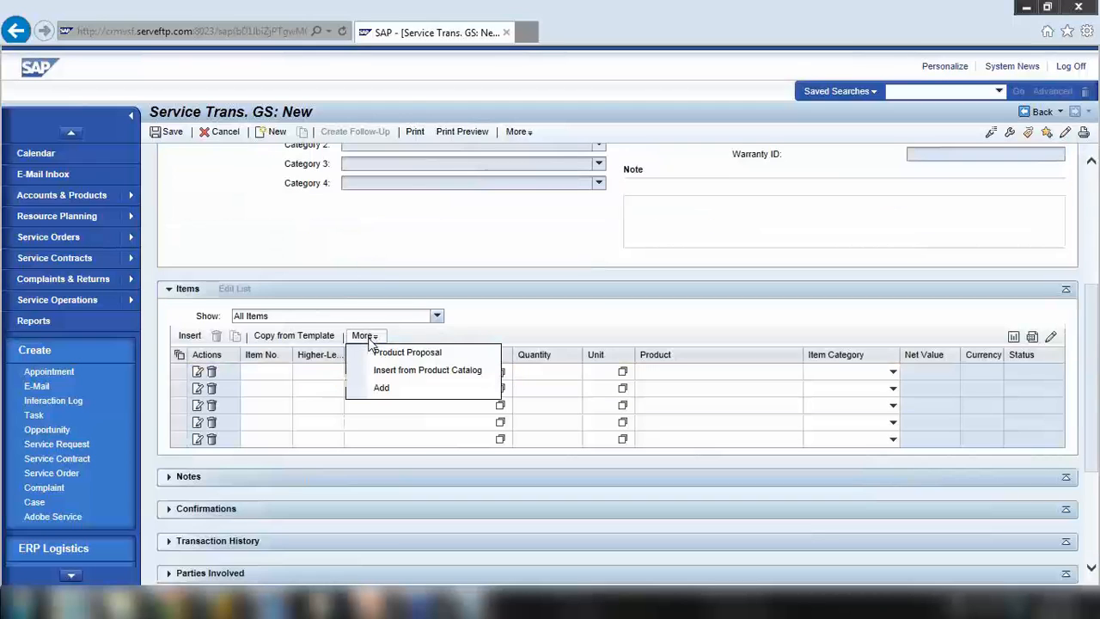
{"action": "left_click", "coordinate": [450, 253]}
{"action": "left_click", "coordinate": [378, 372]}
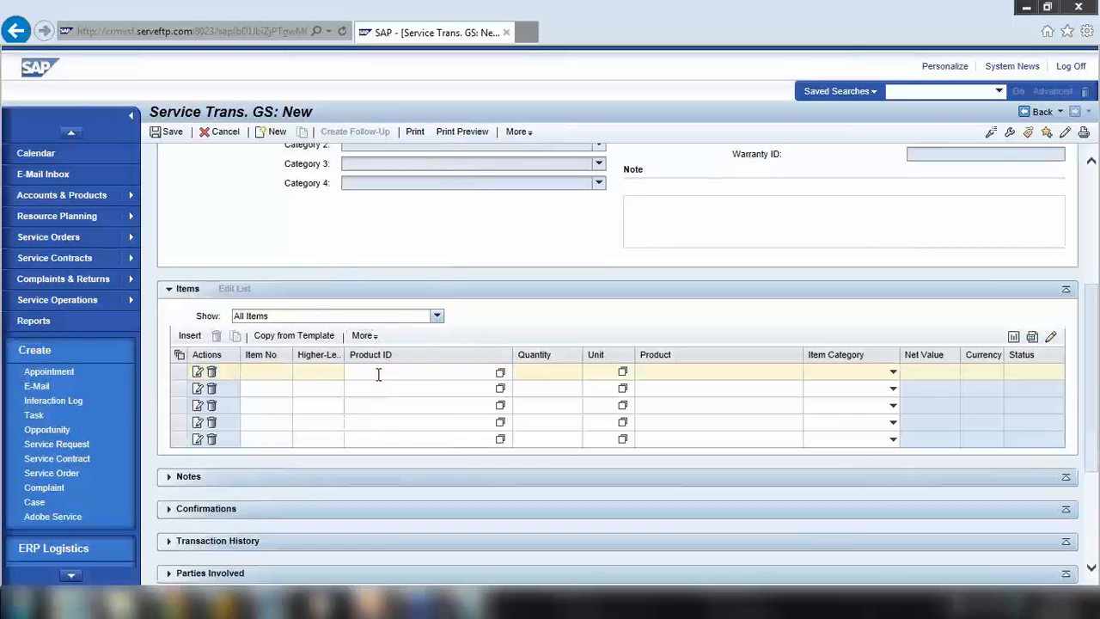
{"action": "type", "text": "srv1"}
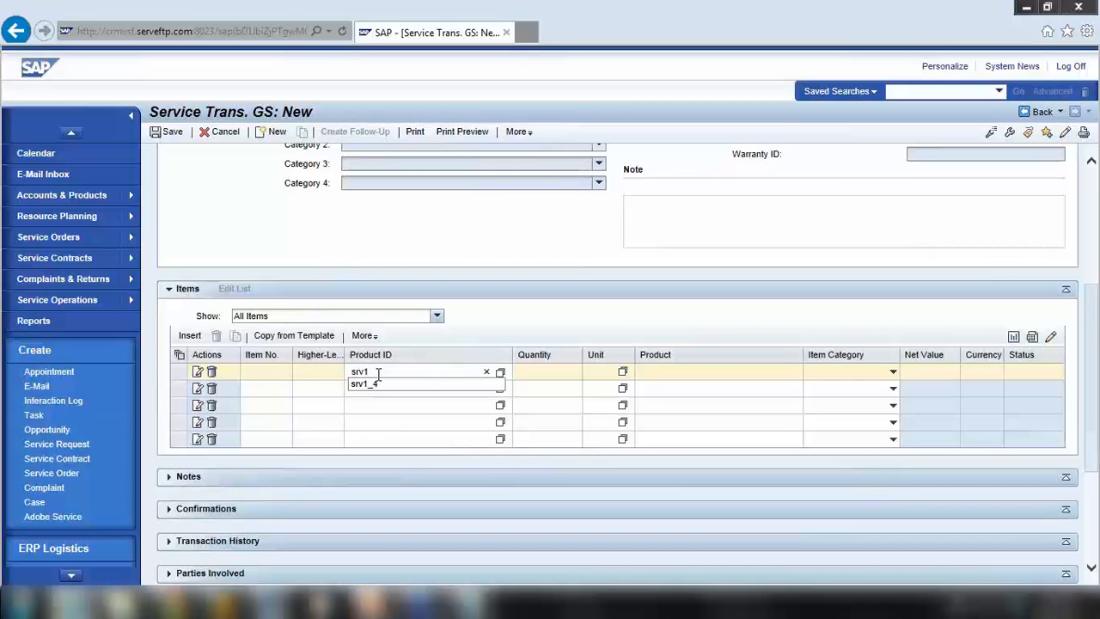
{"action": "type", "text": "_4"}
{"action": "left_click", "coordinate": [535, 370]}
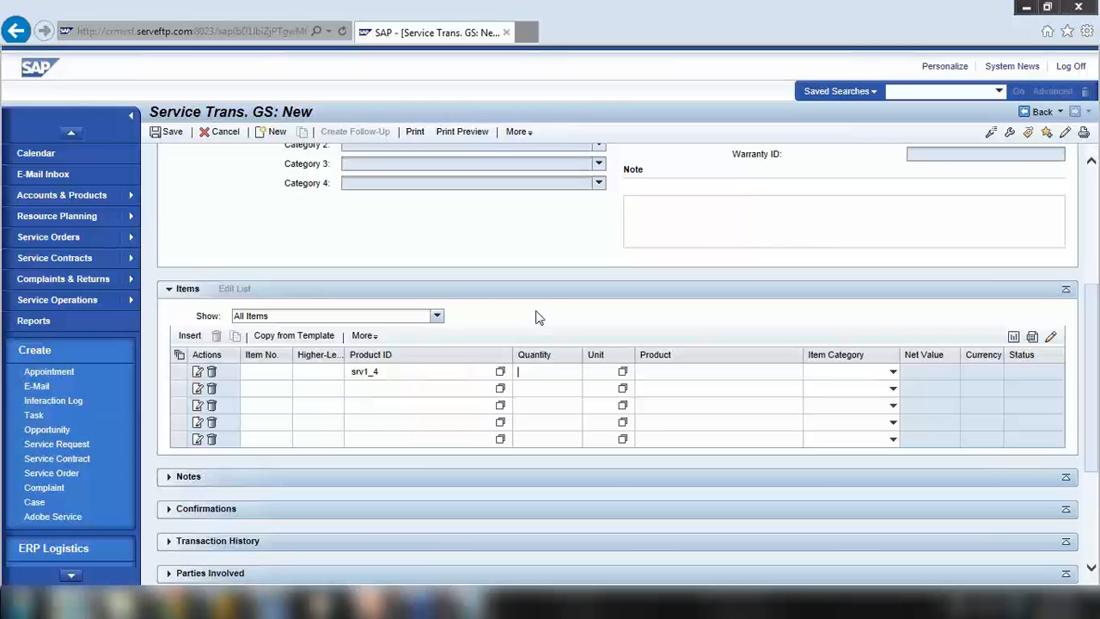
{"action": "key", "text": "Return"}
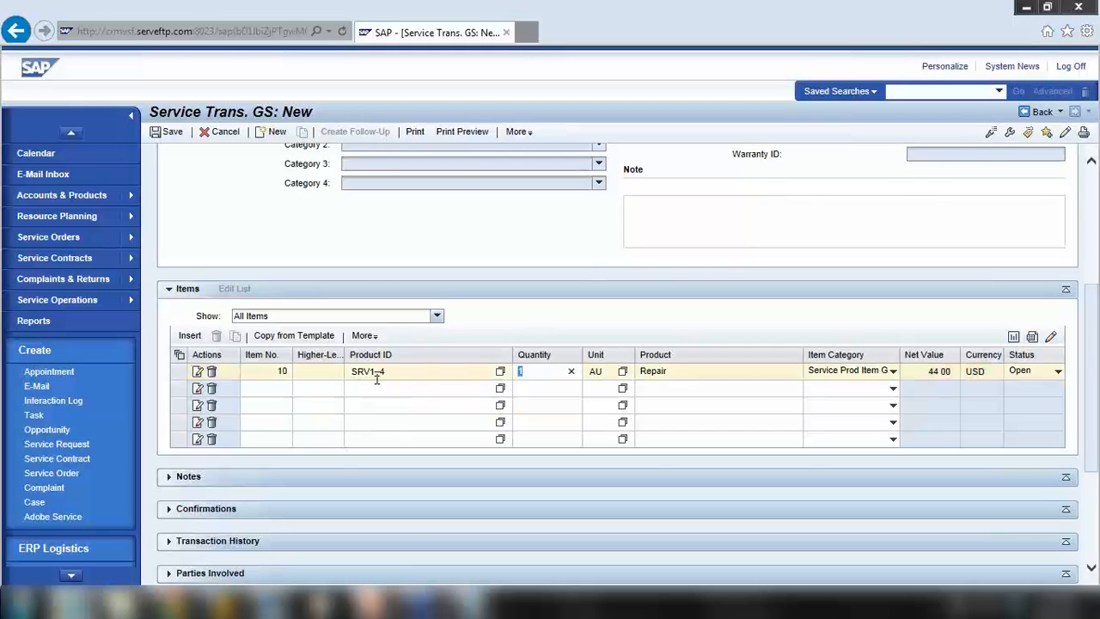
Check the filled-in Repair item at 44.00 USD and save the order as 201063
{"action": "scroll", "coordinate": [436, 369], "scroll_direction": "up", "scroll_amount": 3}
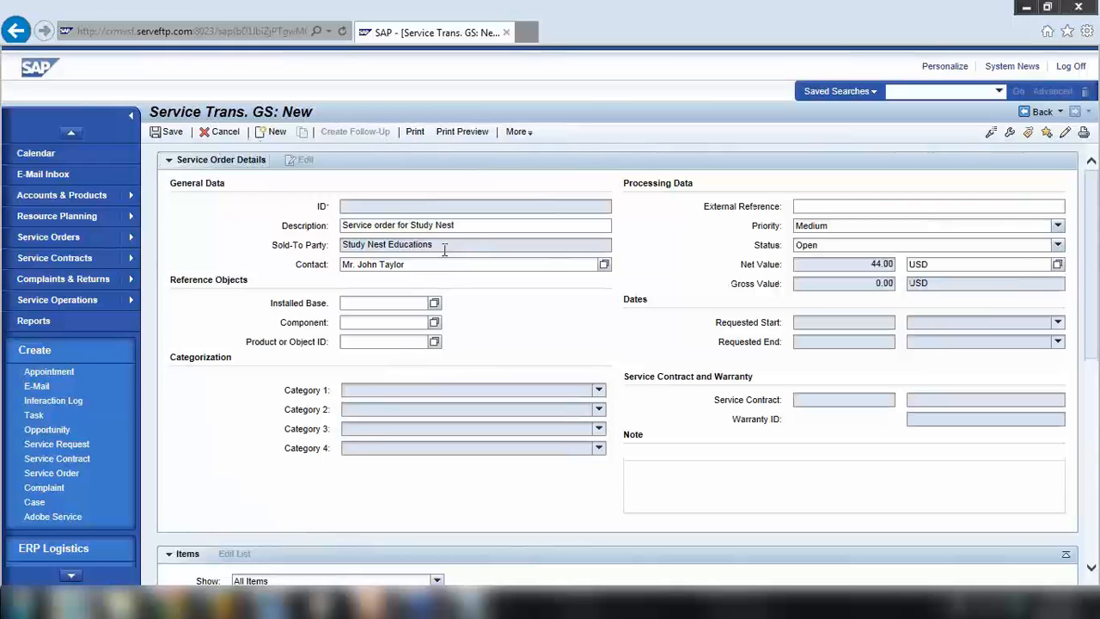
{"action": "left_click_drag", "start_coordinate": [444, 249], "coordinate": [322, 250]}
{"action": "scroll", "coordinate": [312, 353], "scroll_direction": "down", "scroll_amount": 2}
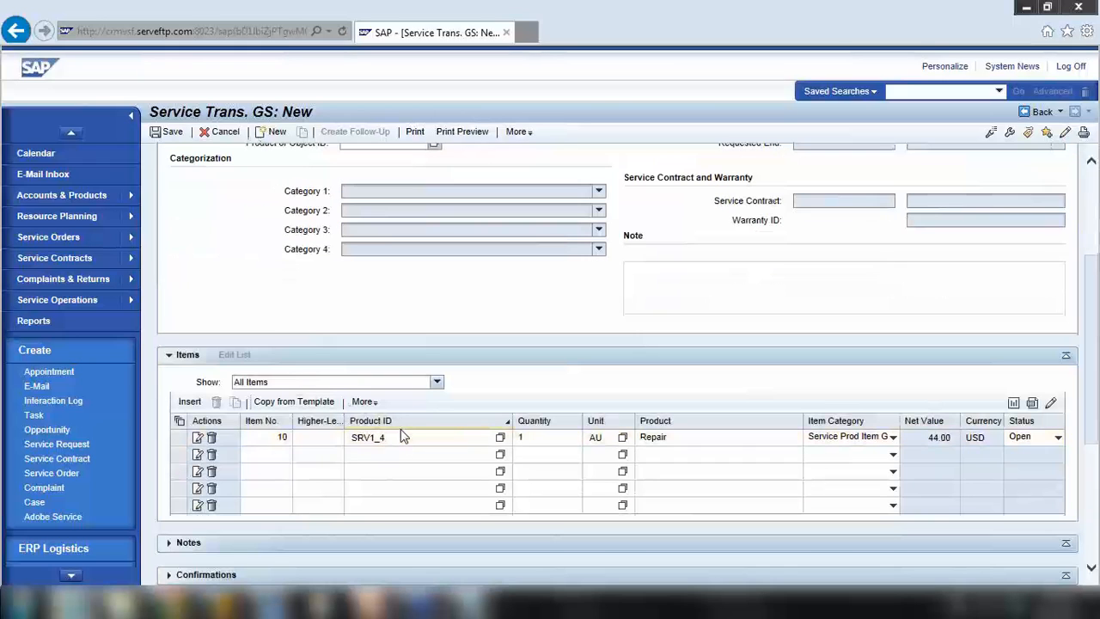
{"action": "double_click", "coordinate": [649, 440]}
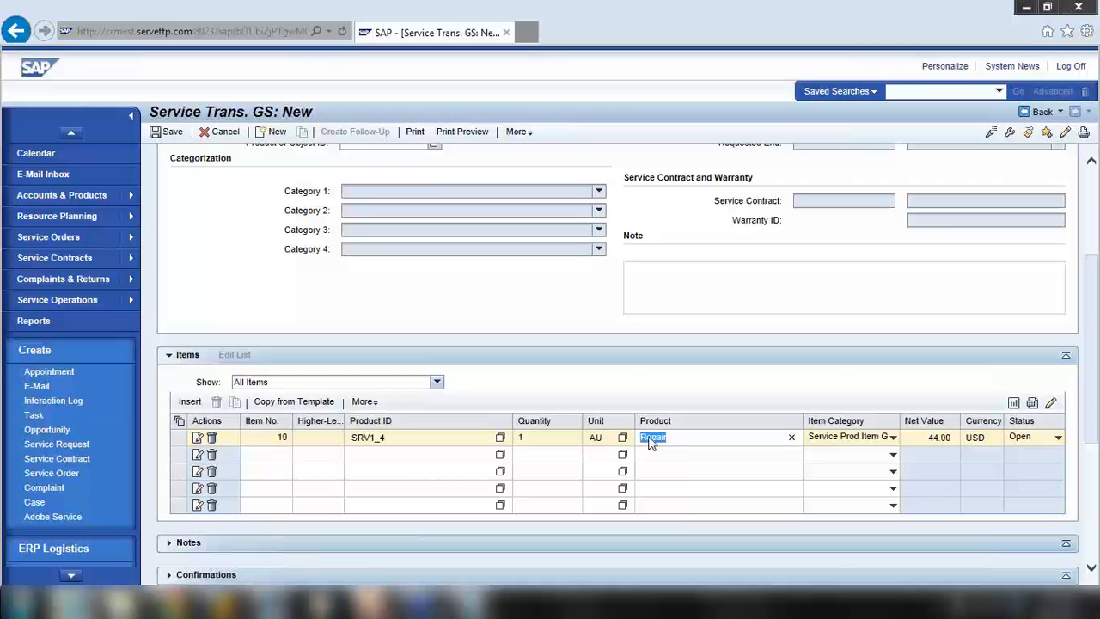
{"action": "left_click", "coordinate": [178, 136]}
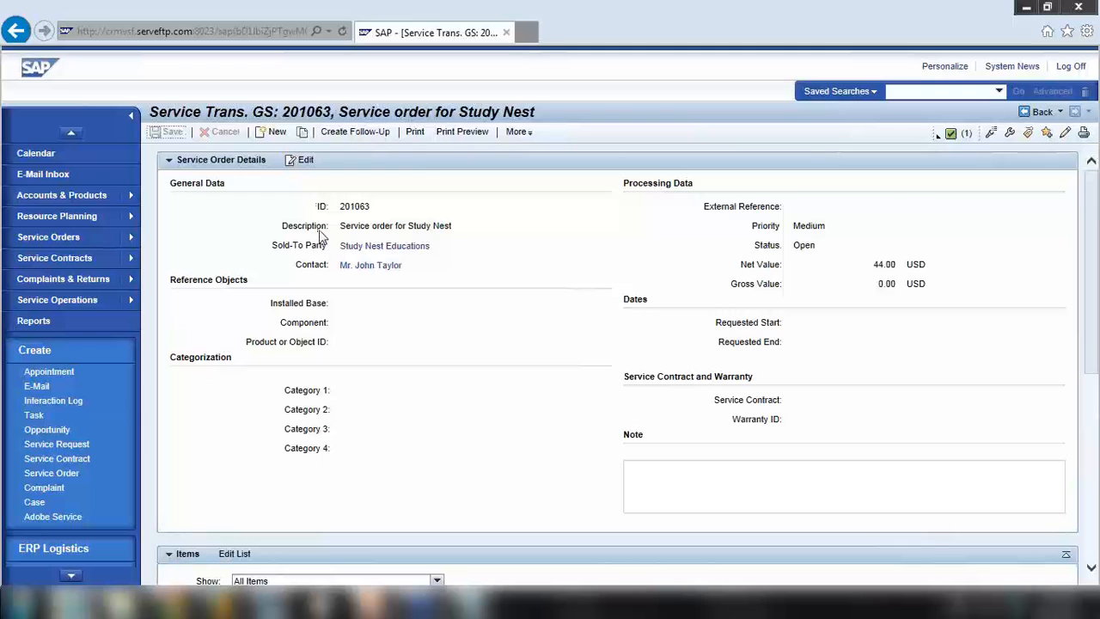
Show slide 13 'Service Order Scenario', highlighting CRM Service Order and Resource Planning, then minimize PowerPoint
{"action": "left_click", "coordinate": [371, 604]}
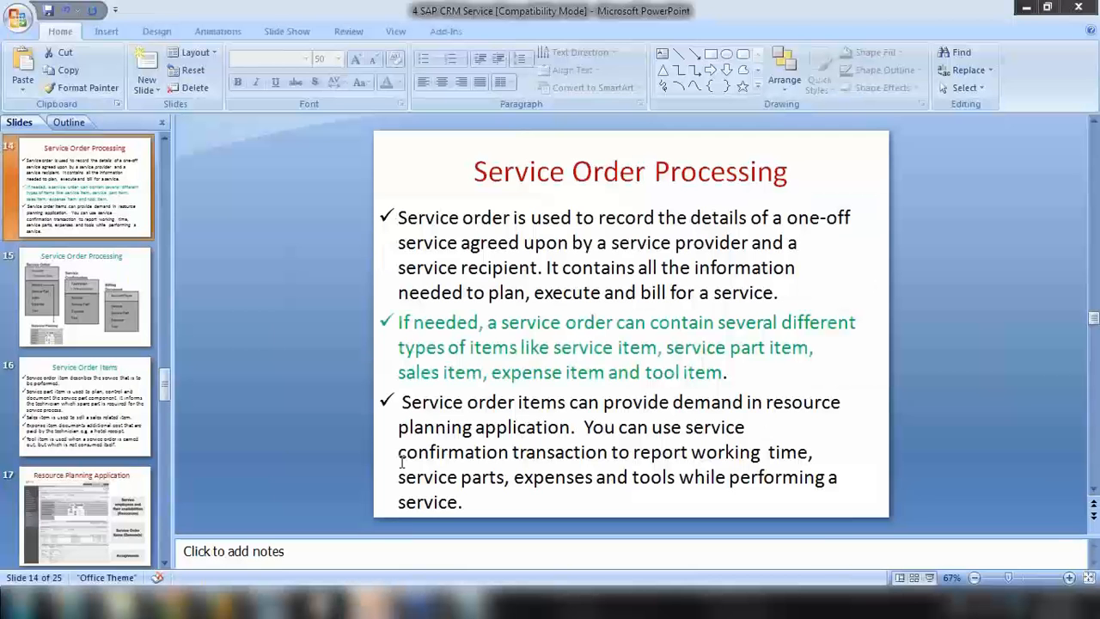
{"action": "scroll", "coordinate": [119, 284], "scroll_direction": "up", "scroll_amount": 2}
{"action": "left_click", "coordinate": [110, 288]}
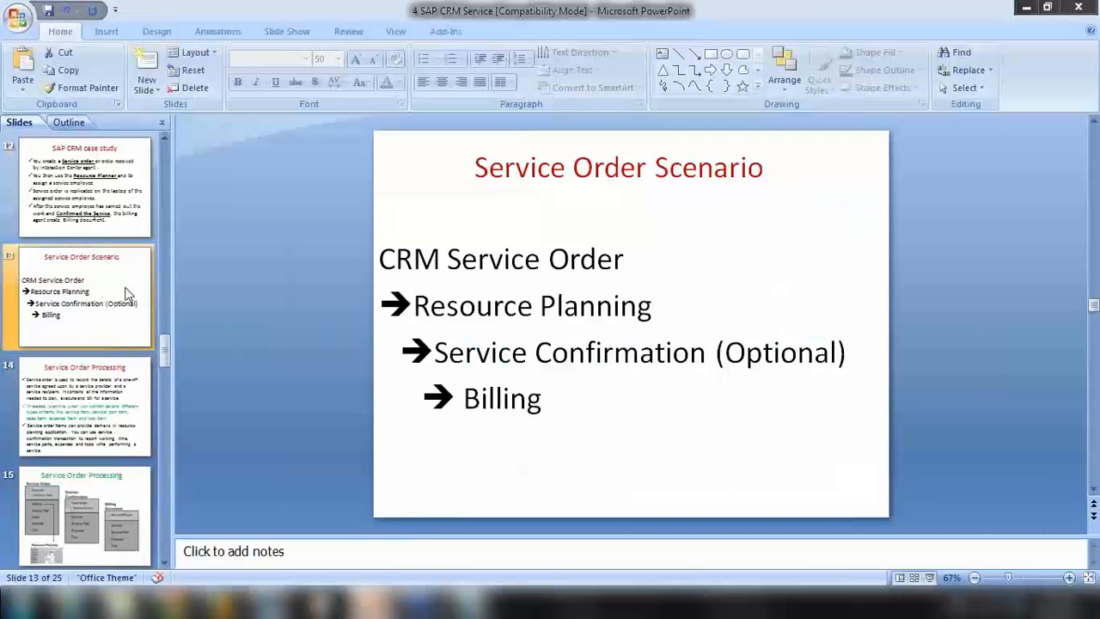
{"action": "left_click_drag", "start_coordinate": [382, 256], "coordinate": [588, 250]}
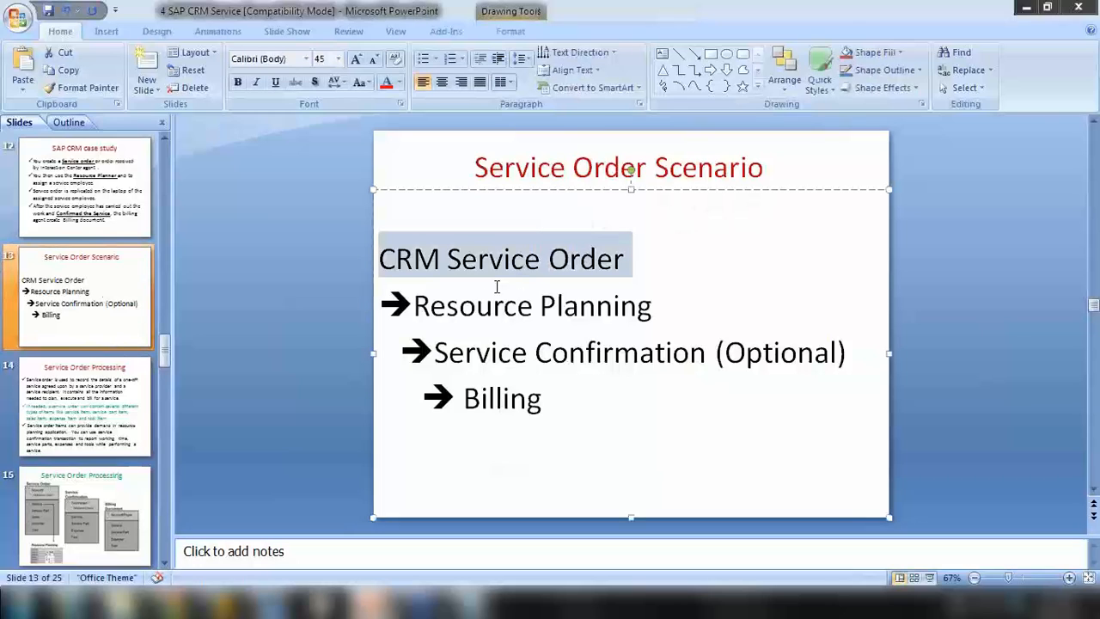
{"action": "left_click_drag", "start_coordinate": [420, 307], "coordinate": [627, 315]}
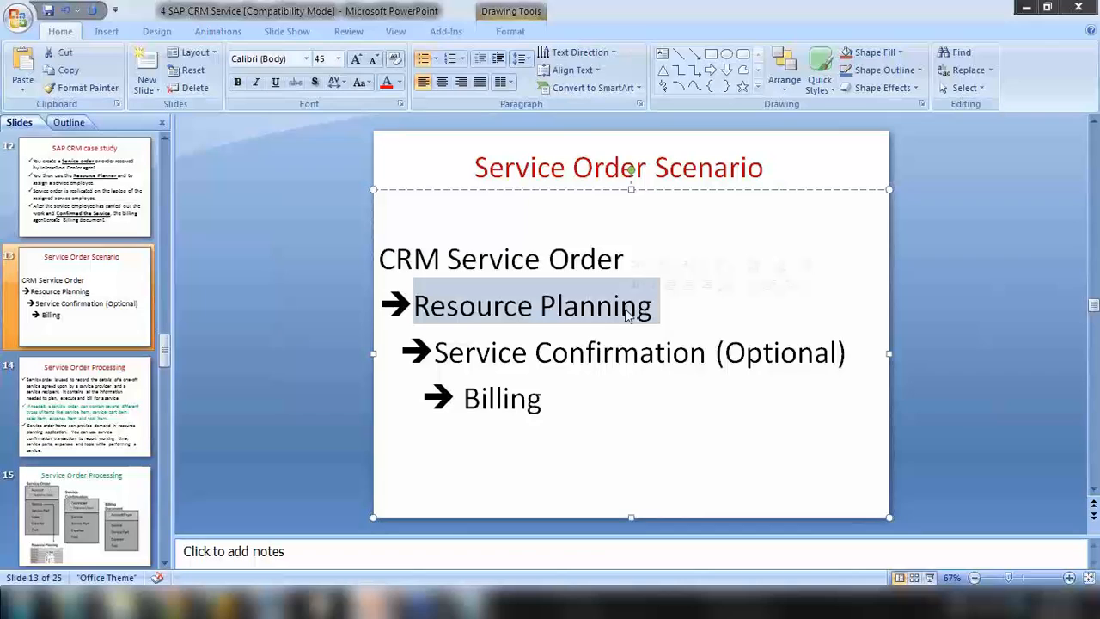
{"action": "left_click_drag", "start_coordinate": [419, 258], "coordinate": [518, 251]}
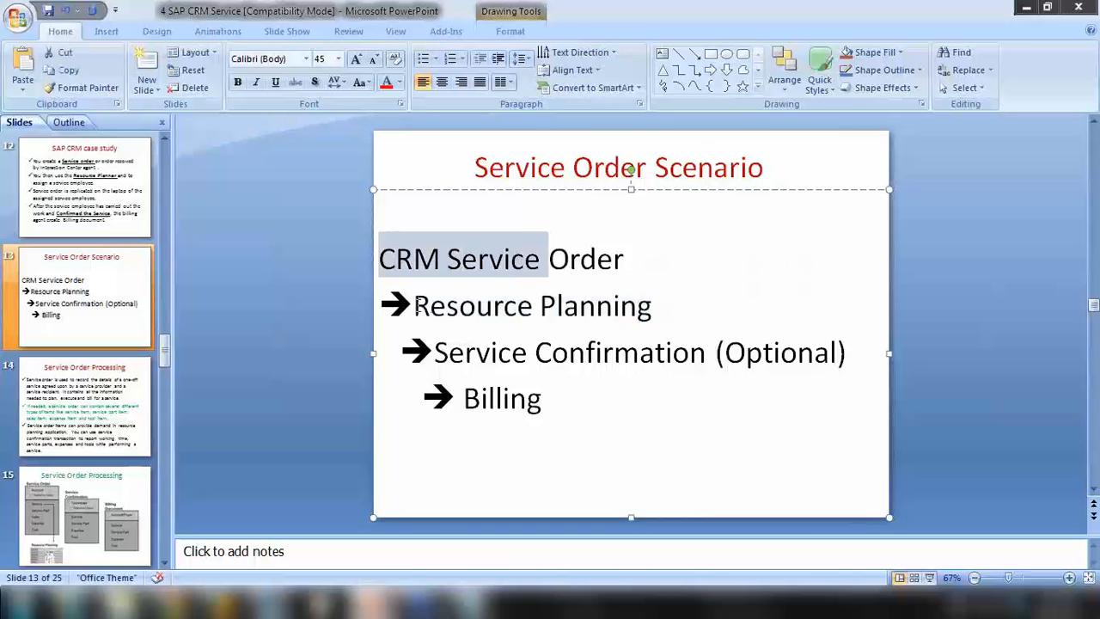
{"action": "left_click_drag", "start_coordinate": [416, 305], "coordinate": [640, 301]}
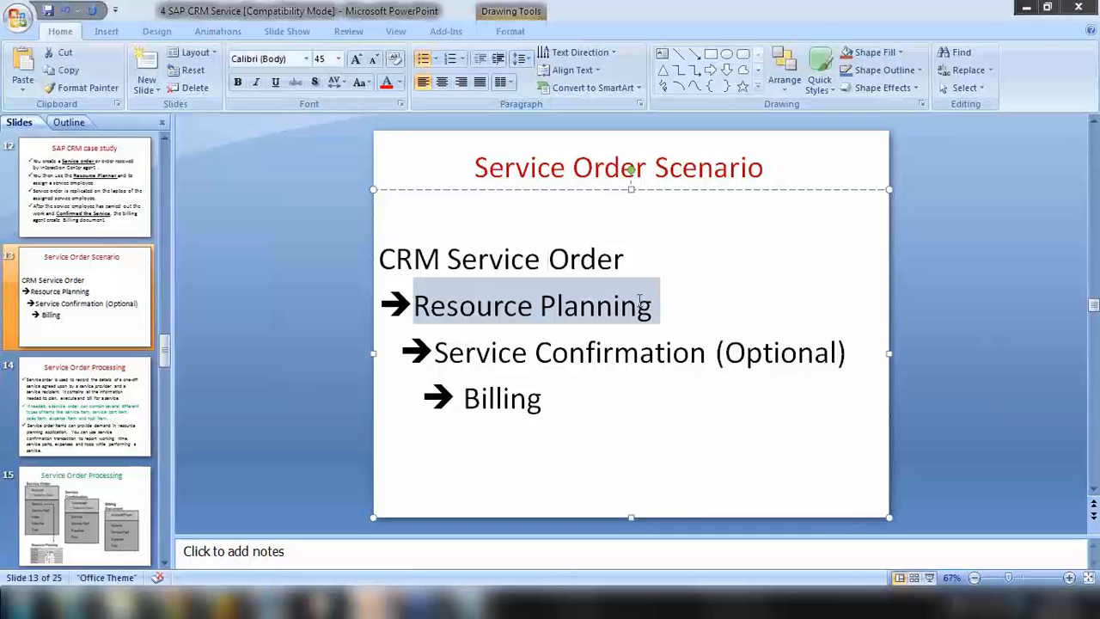
{"action": "left_click", "coordinate": [1027, 7]}
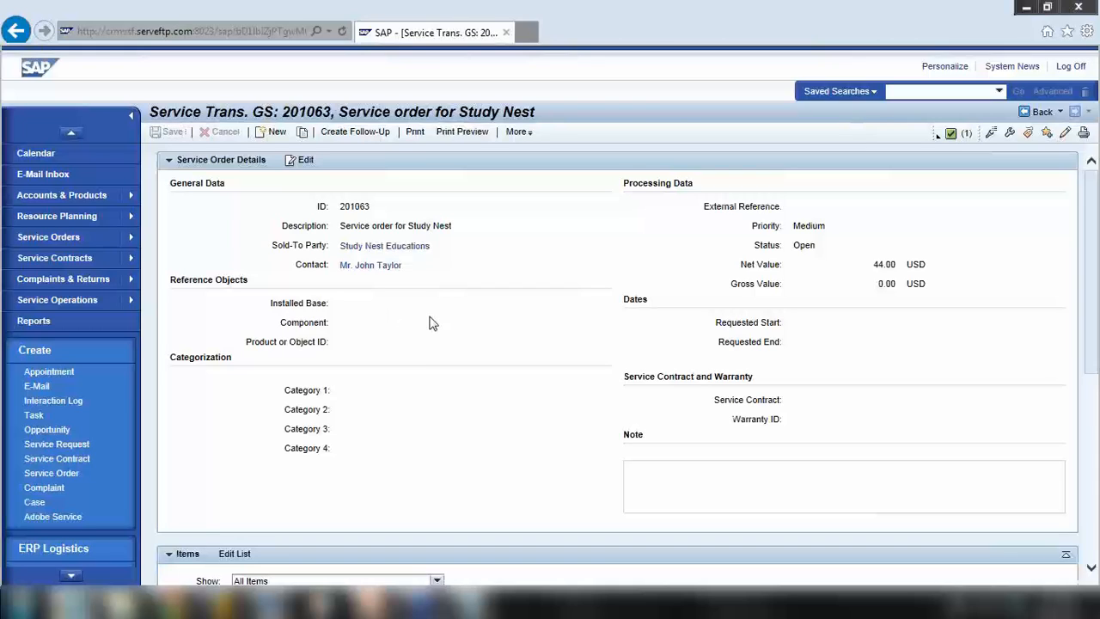
Copy the non-editable order 201063, skipping the contact choice, and set the copy's status to Released
{"action": "left_click", "coordinate": [308, 163]}
{"action": "left_click", "coordinate": [938, 144]}
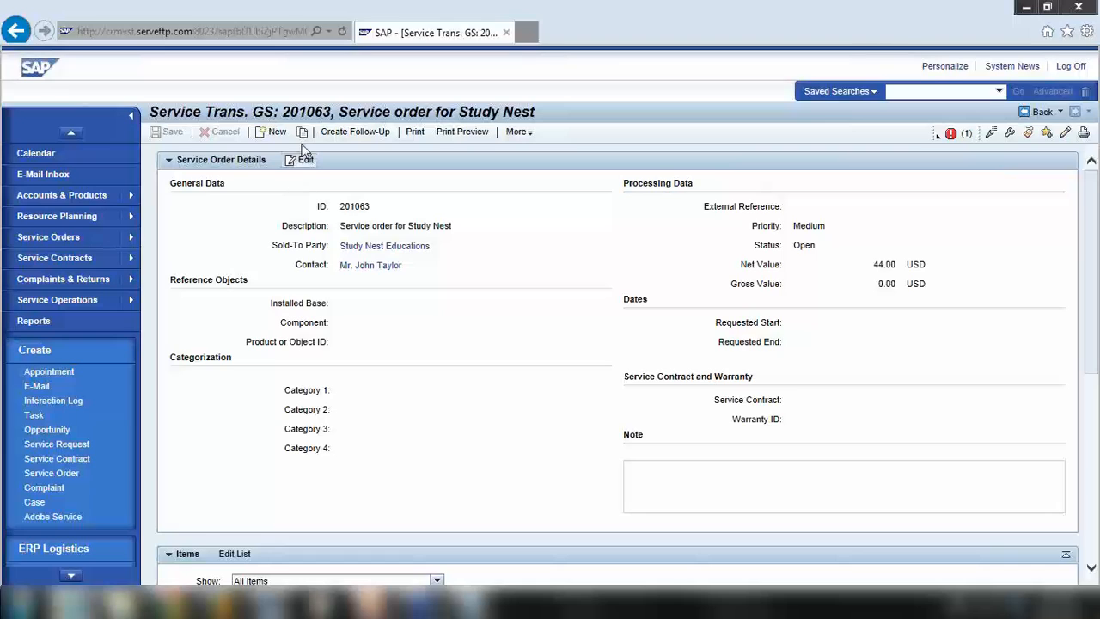
{"action": "left_click", "coordinate": [301, 134]}
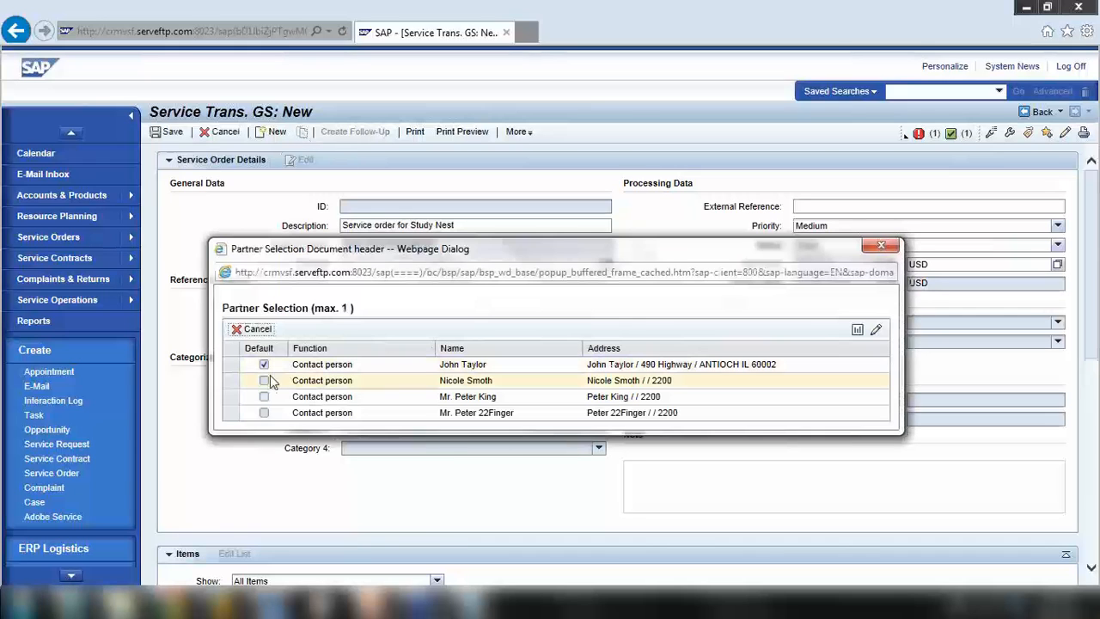
{"action": "left_click", "coordinate": [254, 329]}
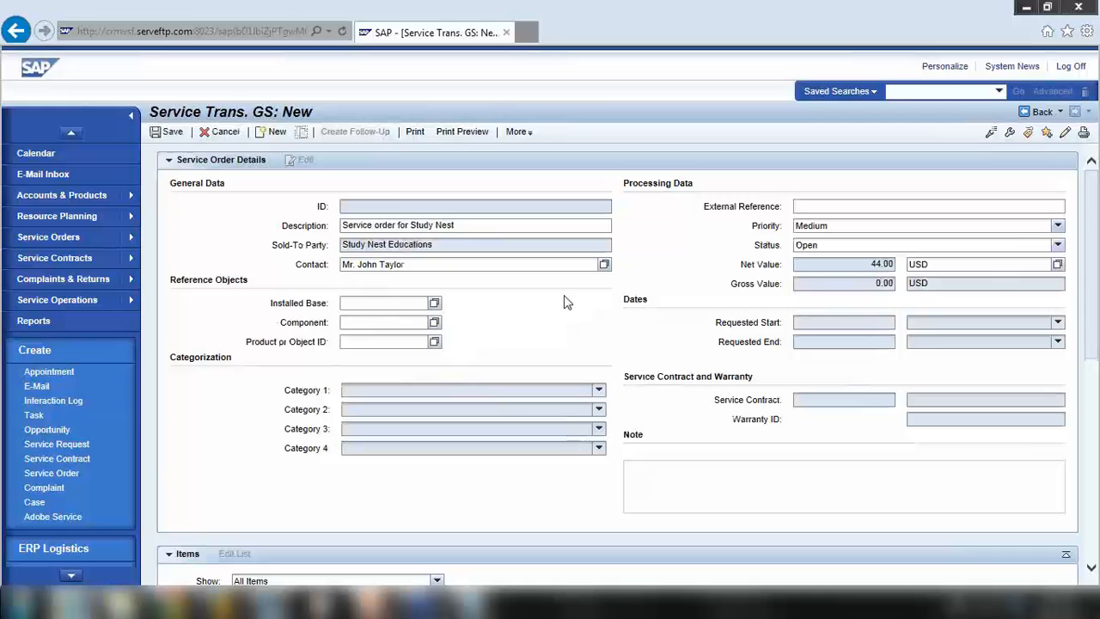
{"action": "left_click", "coordinate": [810, 245]}
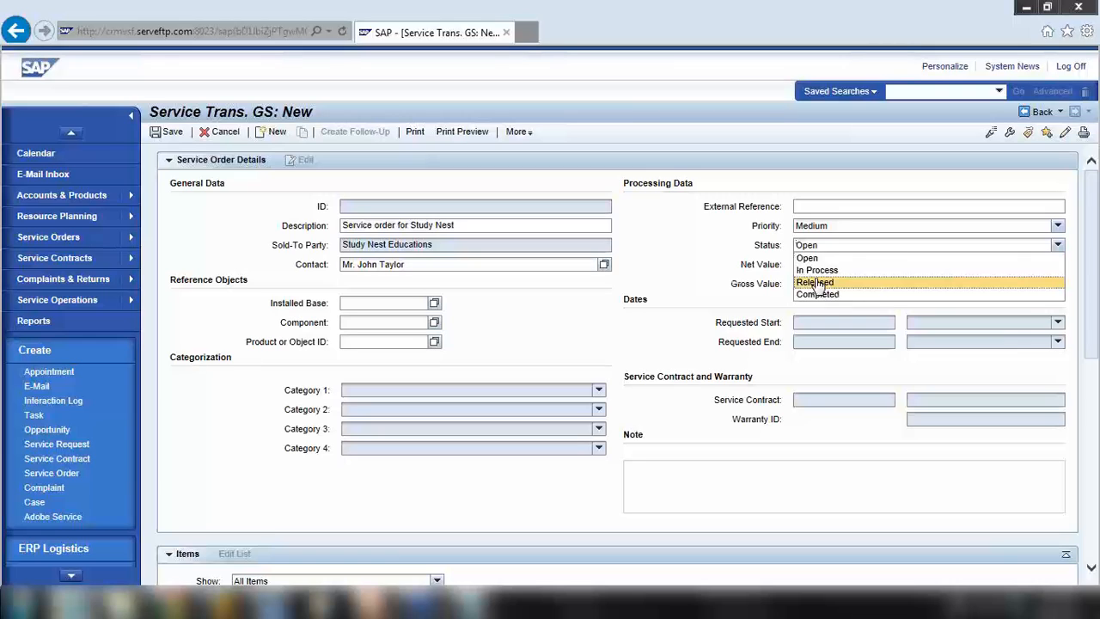
{"action": "left_click", "coordinate": [814, 282]}
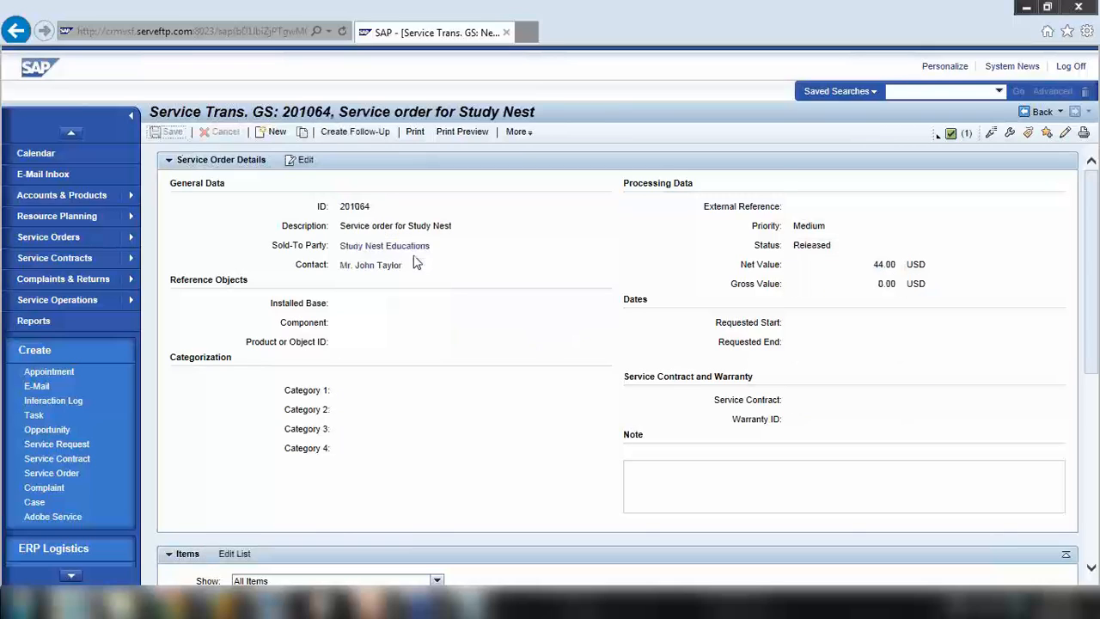
Replace the Notepad text with 'Service Order (201063, 201064)'
{"action": "left_click_drag", "start_coordinate": [339, 206], "coordinate": [381, 225]}
{"action": "left_click", "coordinate": [469, 604]}
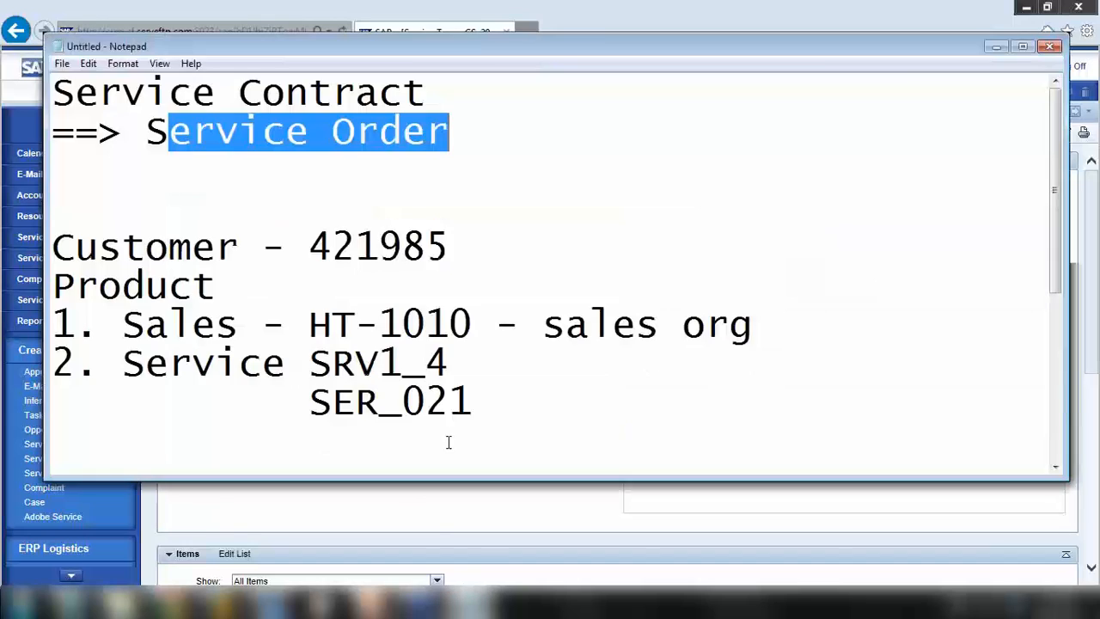
{"action": "left_click", "coordinate": [285, 308]}
{"action": "key", "text": "ctrl+a"}
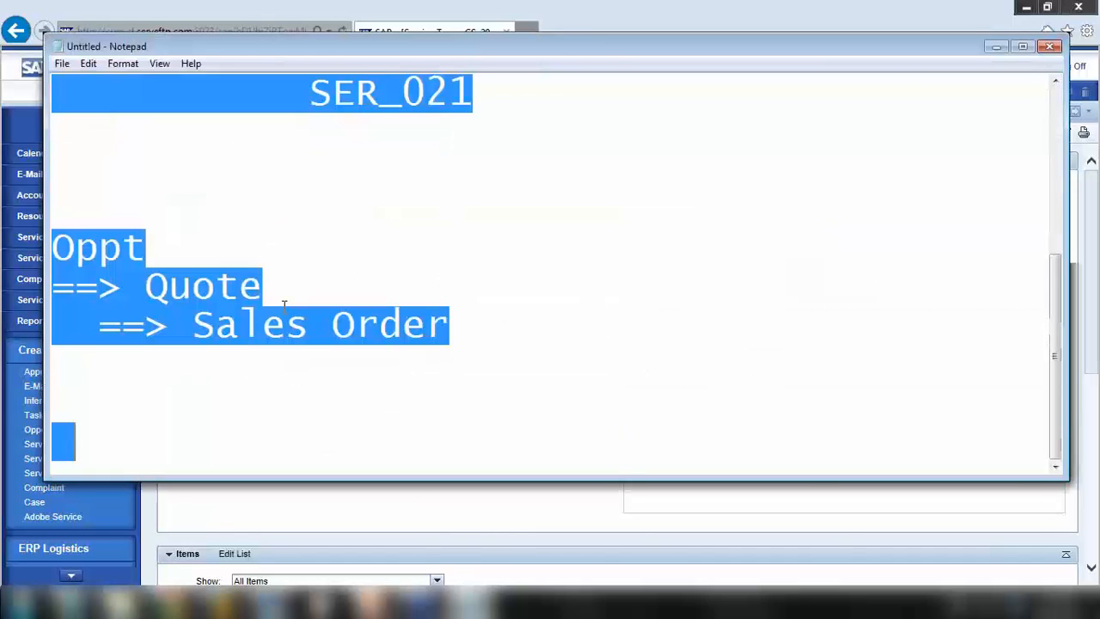
{"action": "key", "text": "BackSpace"}
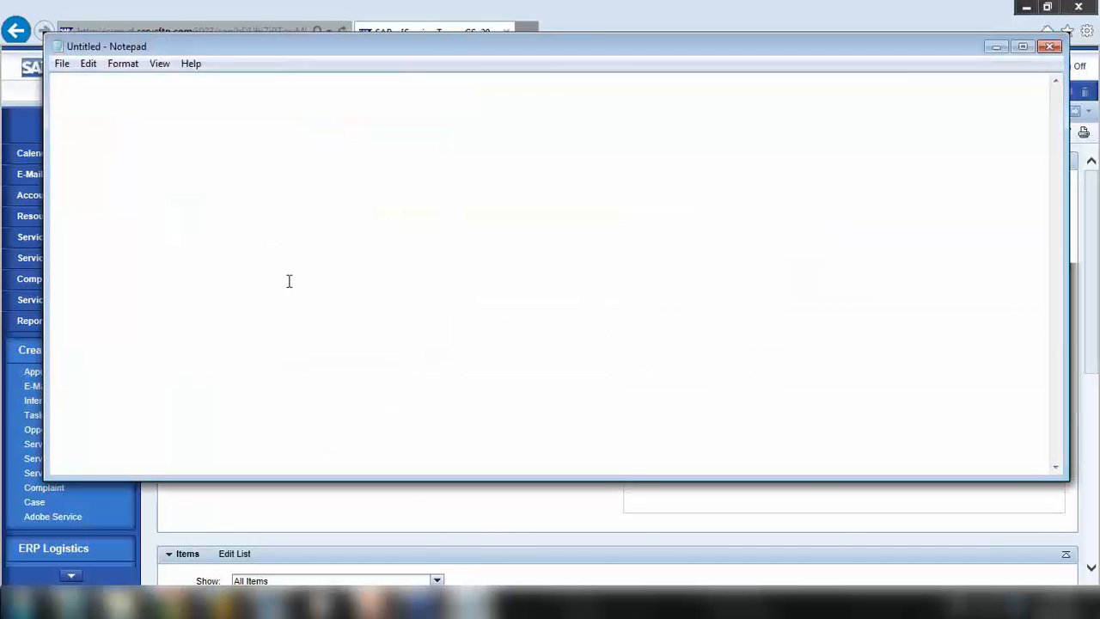
{"action": "type", "text": "Service Ord"}
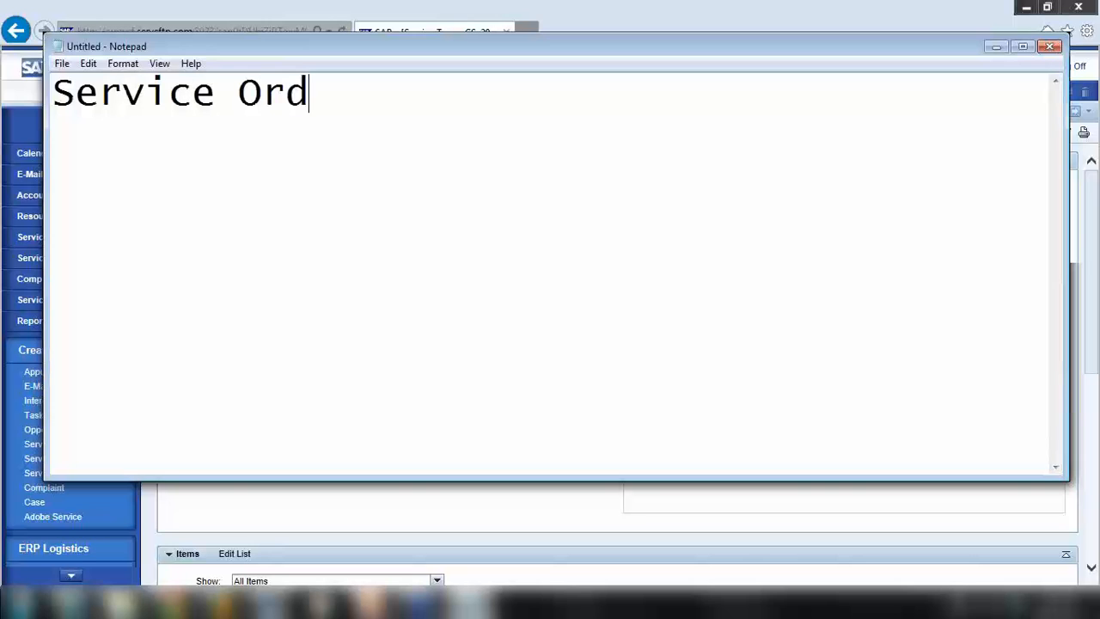
{"action": "type", "text": "er )30"}
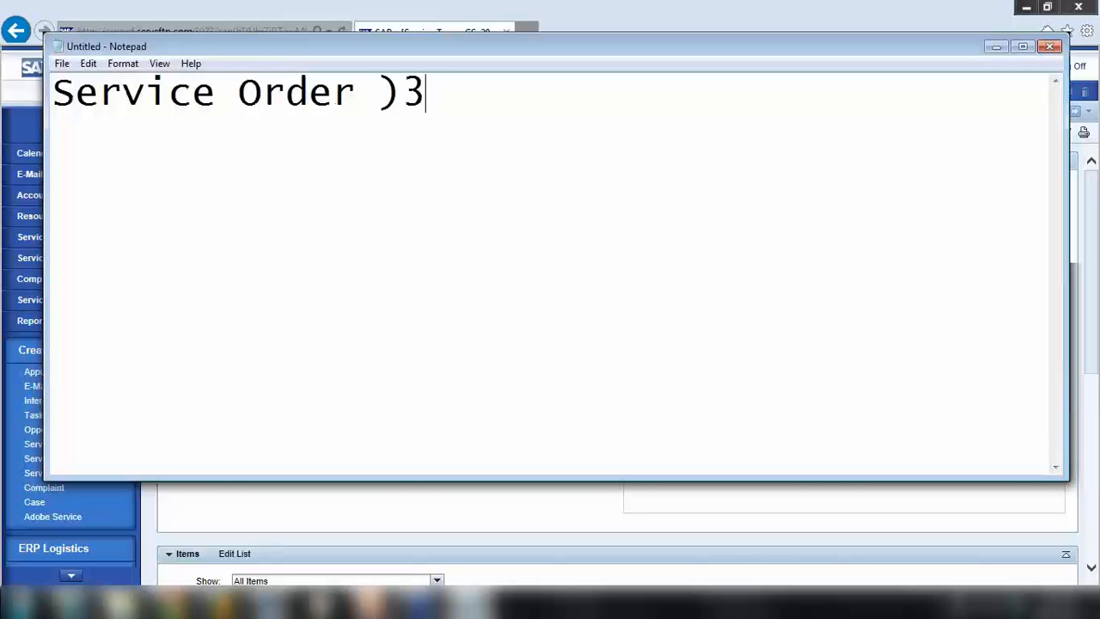
{"action": "key", "text": "BackSpace"}
{"action": "key", "text": "BackSpace"}
{"action": "key", "text": "BackSpace"}
{"action": "type", "text": "(201"}
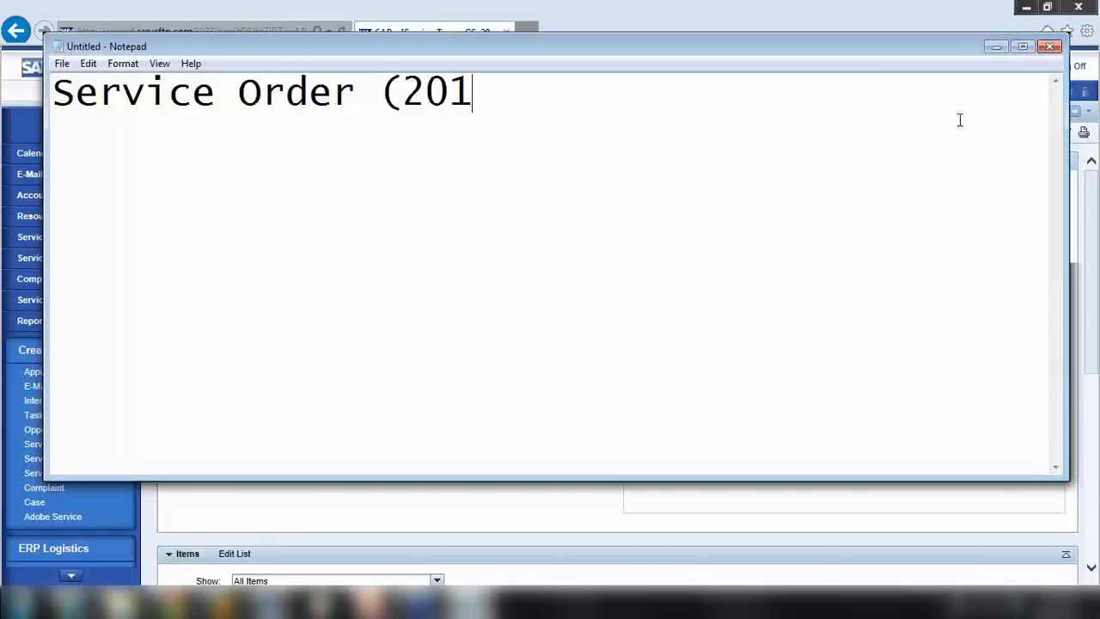
{"action": "left_click", "coordinate": [996, 46]}
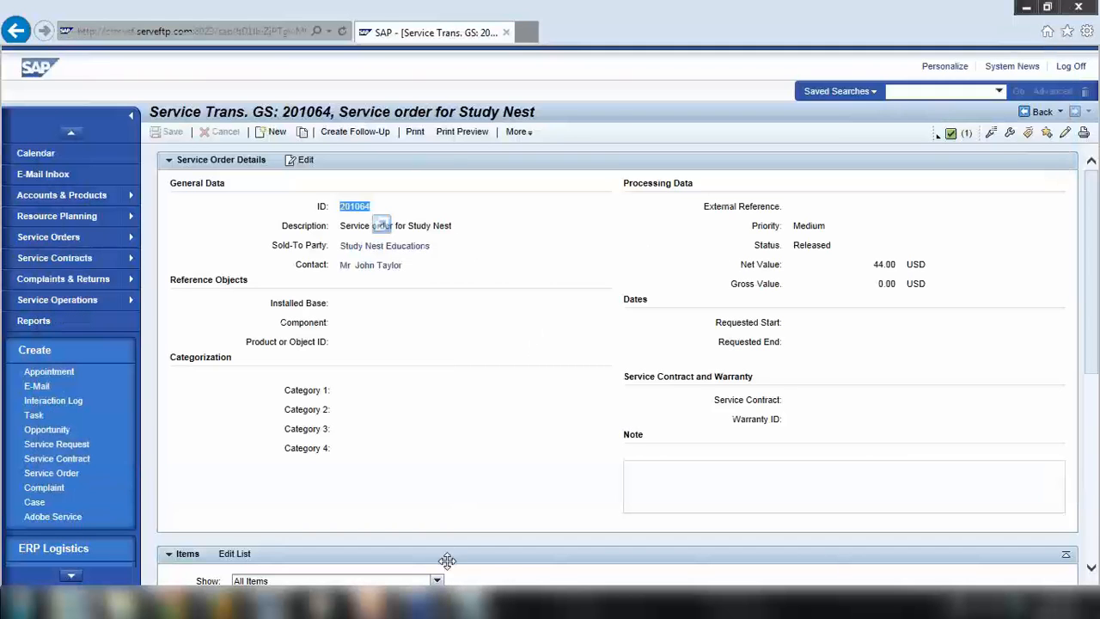
{"action": "left_click", "coordinate": [470, 602]}
{"action": "type", "text": "043"}
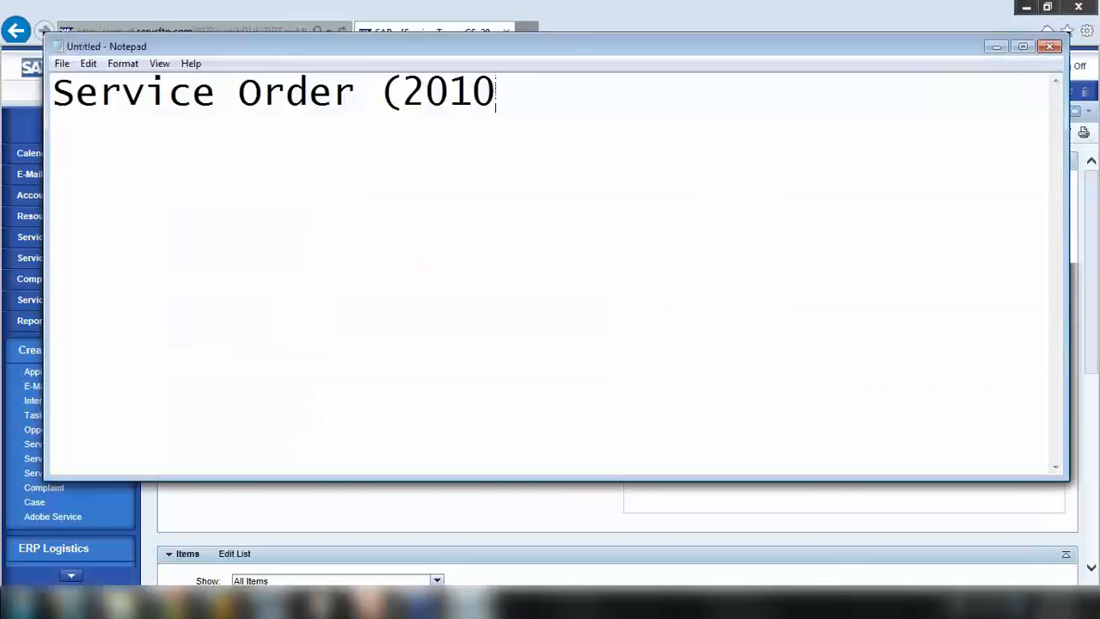
{"action": "key", "text": "BackSpace"}
{"action": "key", "text": "BackSpace"}
{"action": "type", "text": "63, 201"}
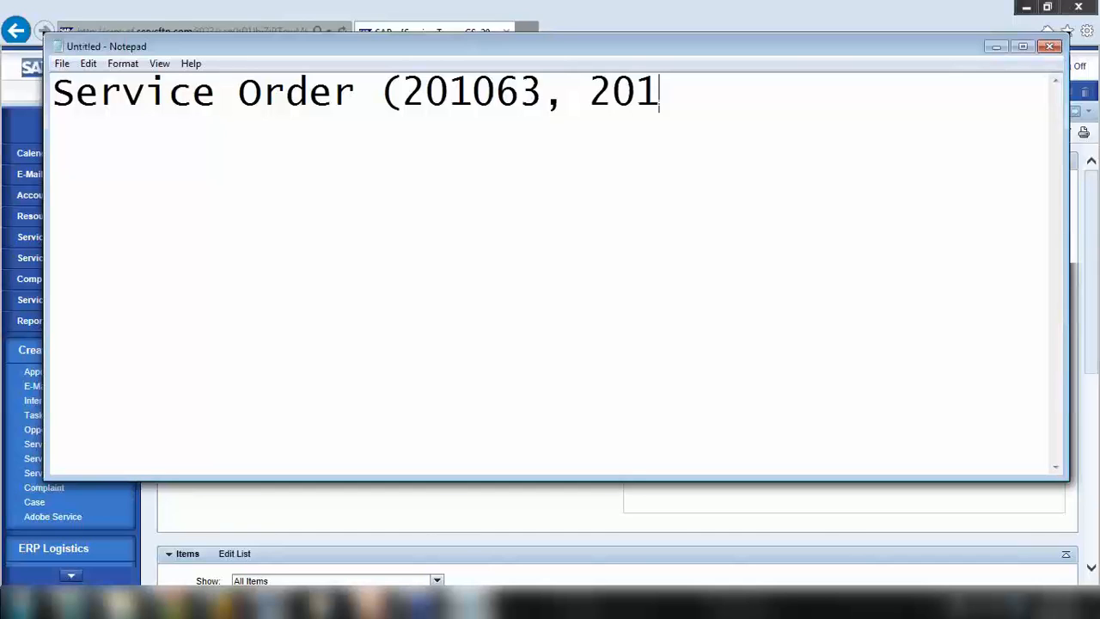
{"action": "type", "text": "064)"}
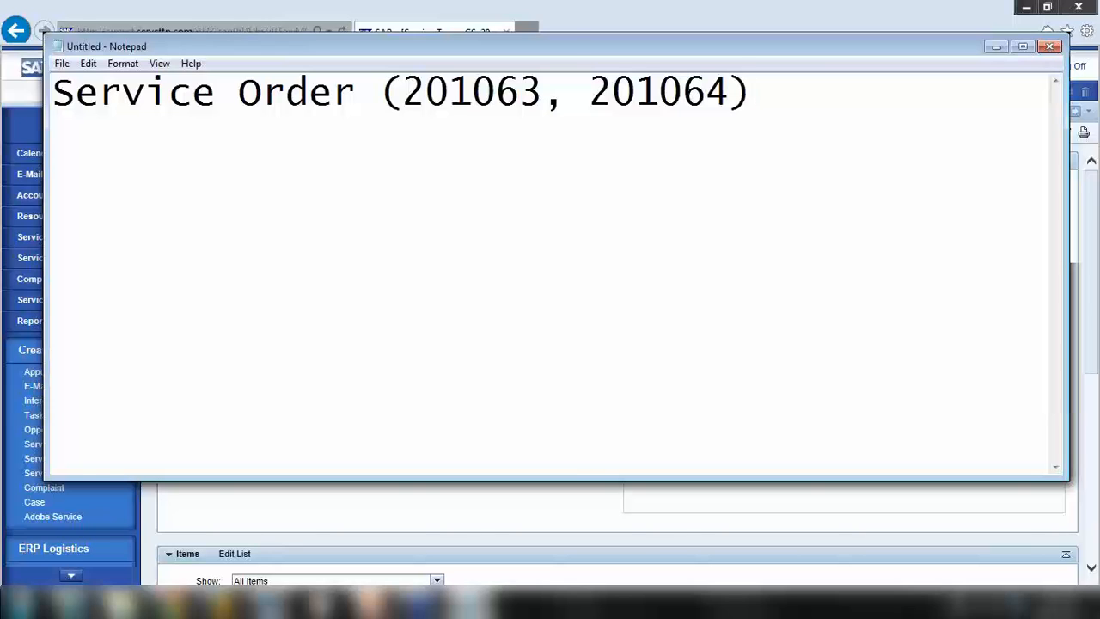
Append ' - Released' after 201064 in the note's first line
{"action": "left_click_drag", "start_coordinate": [585, 92], "coordinate": [730, 92]}
{"action": "left_click", "coordinate": [730, 92]}
{"action": "type", "text": "- Rleas"}
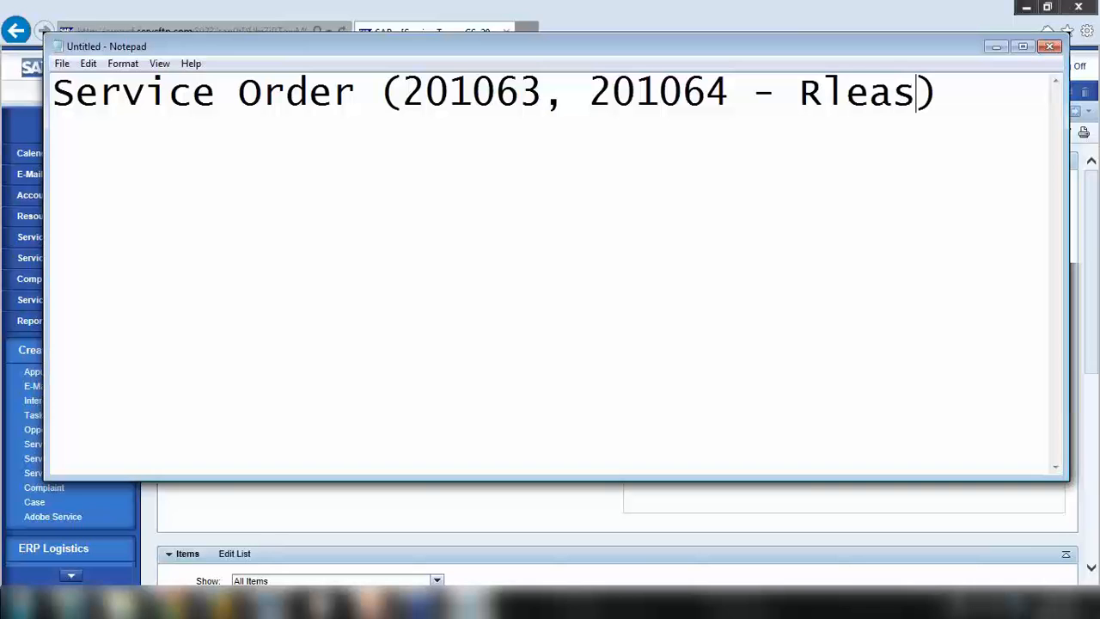
{"action": "key", "text": "BackSpace"}
{"action": "key", "text": "BackSpace"}
{"action": "key", "text": "BackSpace"}
{"action": "key", "text": "BackSpace"}
{"action": "type", "text": "leas"}
{"action": "key", "text": "BackSpace"}
{"action": "key", "text": "BackSpace"}
{"action": "key", "text": "BackSpace"}
{"action": "key", "text": "BackSpace"}
{"action": "key", "text": "BackSpace"}
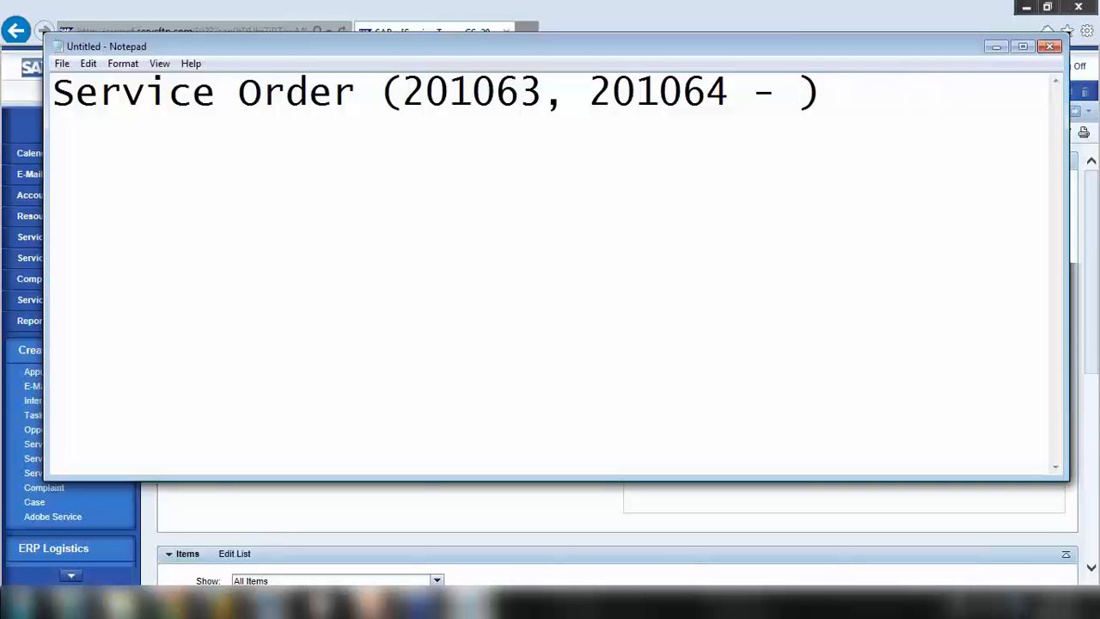
{"action": "type", "text": "Released"}
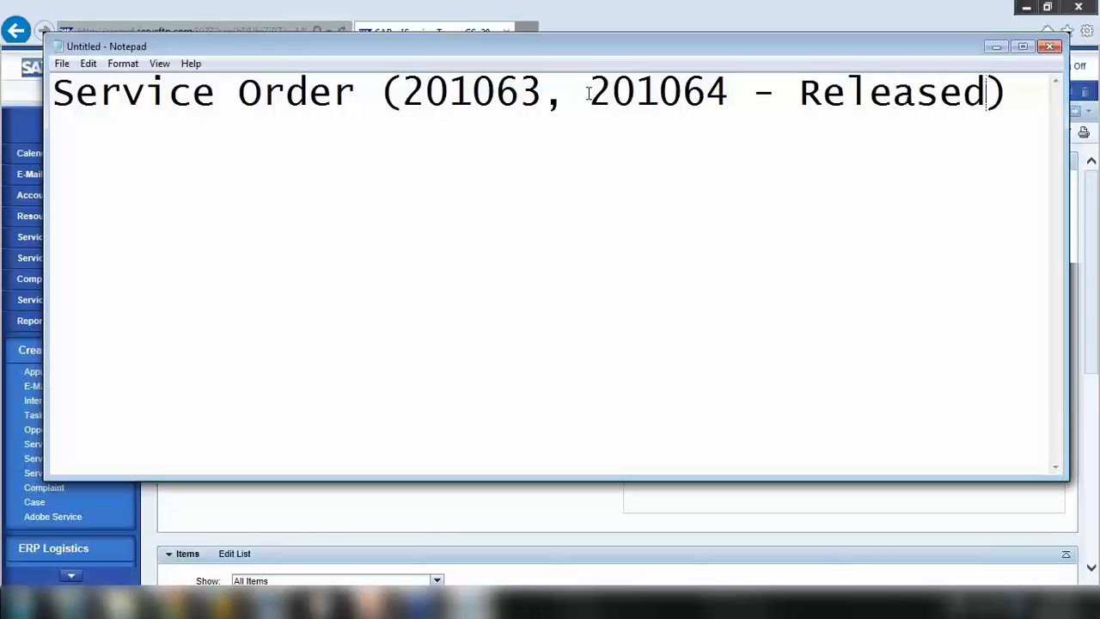
{"action": "left_click_drag", "start_coordinate": [607, 94], "coordinate": [728, 94]}
{"action": "left_click_drag", "start_coordinate": [493, 95], "coordinate": [530, 95]}
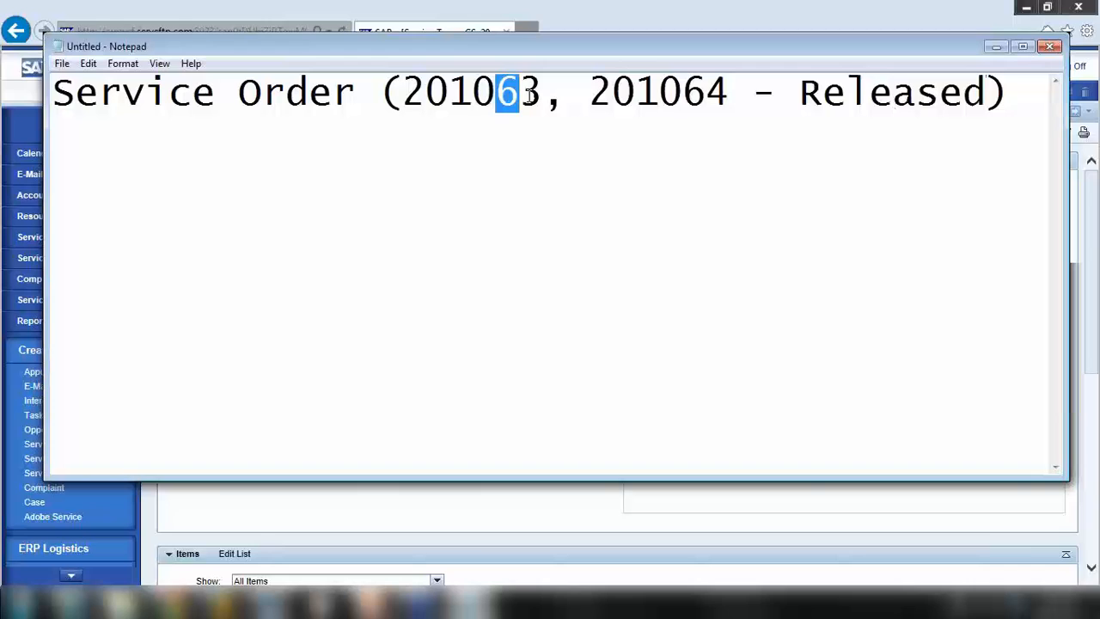
Add a second line reading '==> Resource Planning Tool'
{"action": "left_click", "coordinate": [1022, 97]}
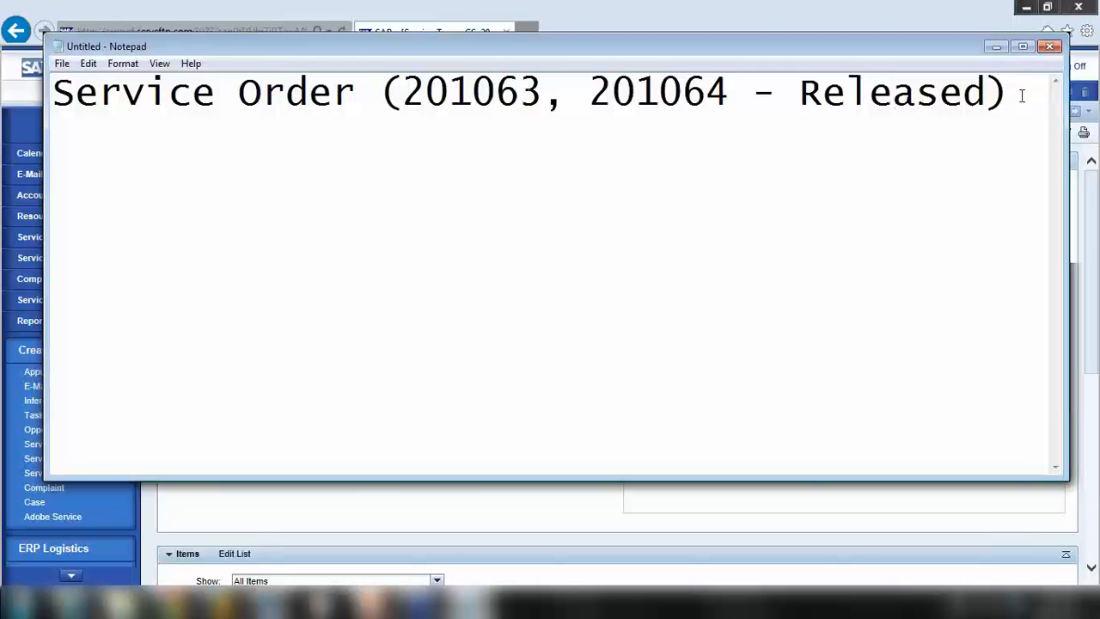
{"action": "key", "text": "Return"}
{"action": "type", "text": "==> Res"}
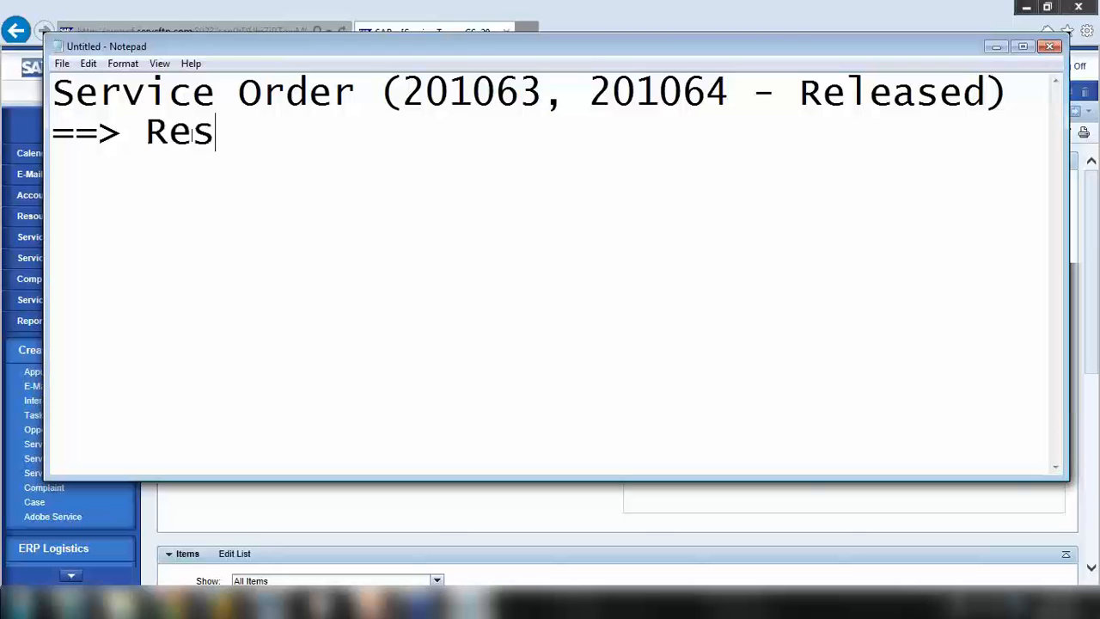
{"action": "type", "text": "ouce"}
{"action": "key", "text": "BackSpace"}
{"action": "key", "text": "BackSpace"}
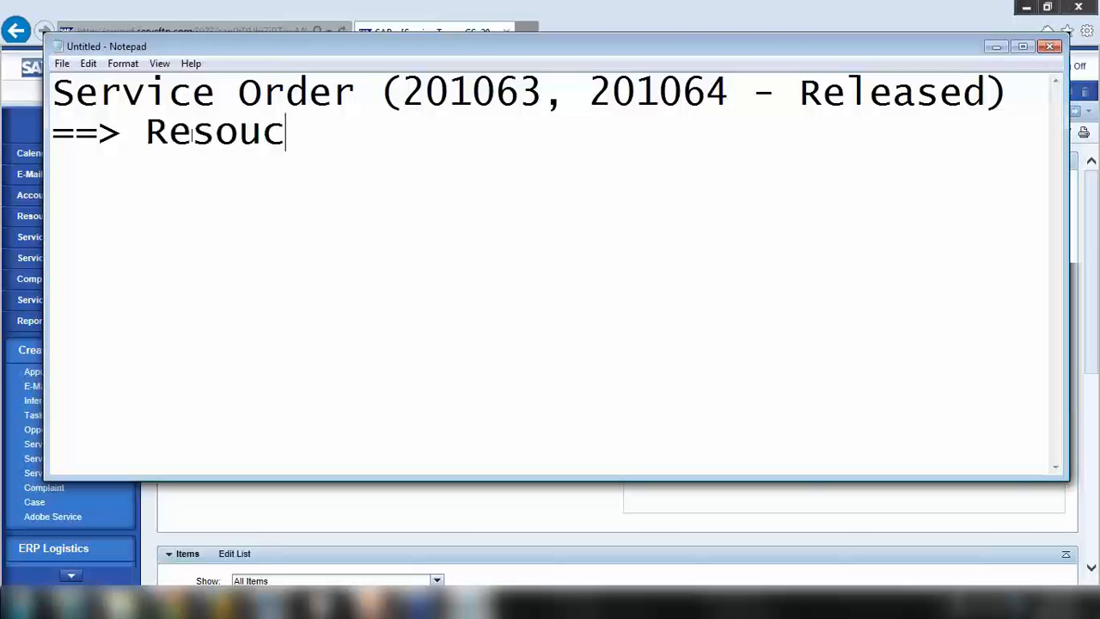
{"action": "key", "text": "BackSpace"}
{"action": "type", "text": "rce P"}
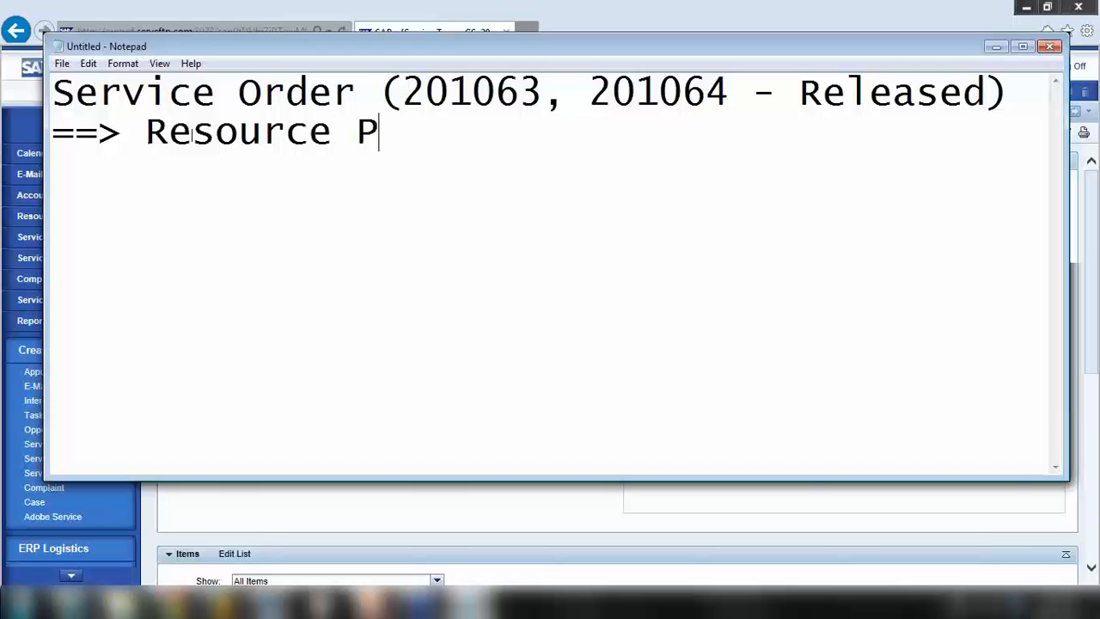
{"action": "type", "text": "lanning T"}
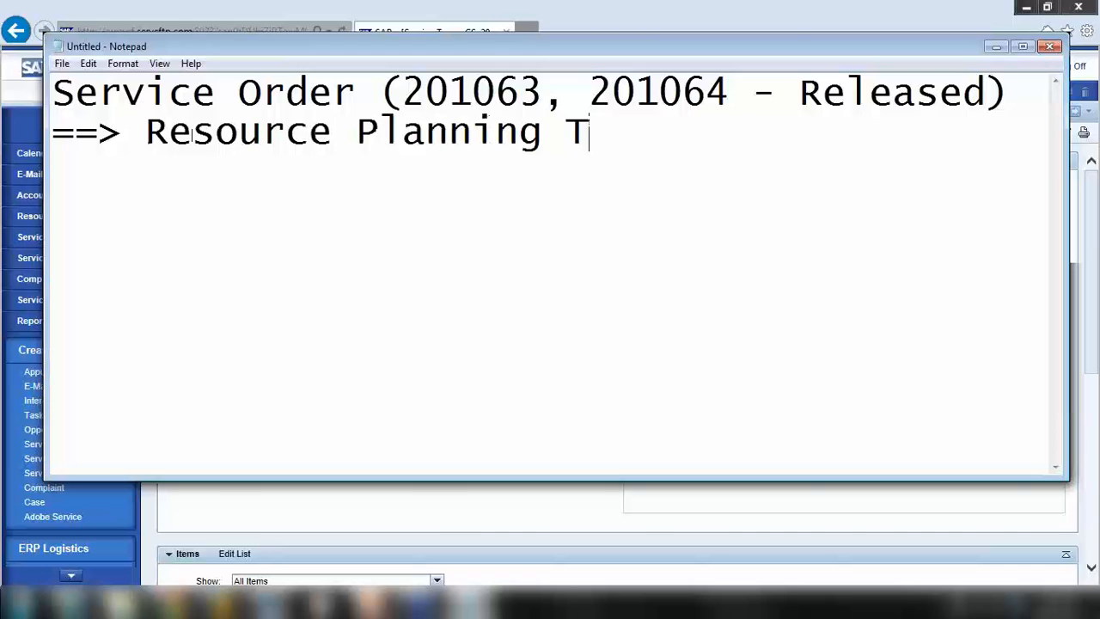
{"action": "type", "text": "ooll"}
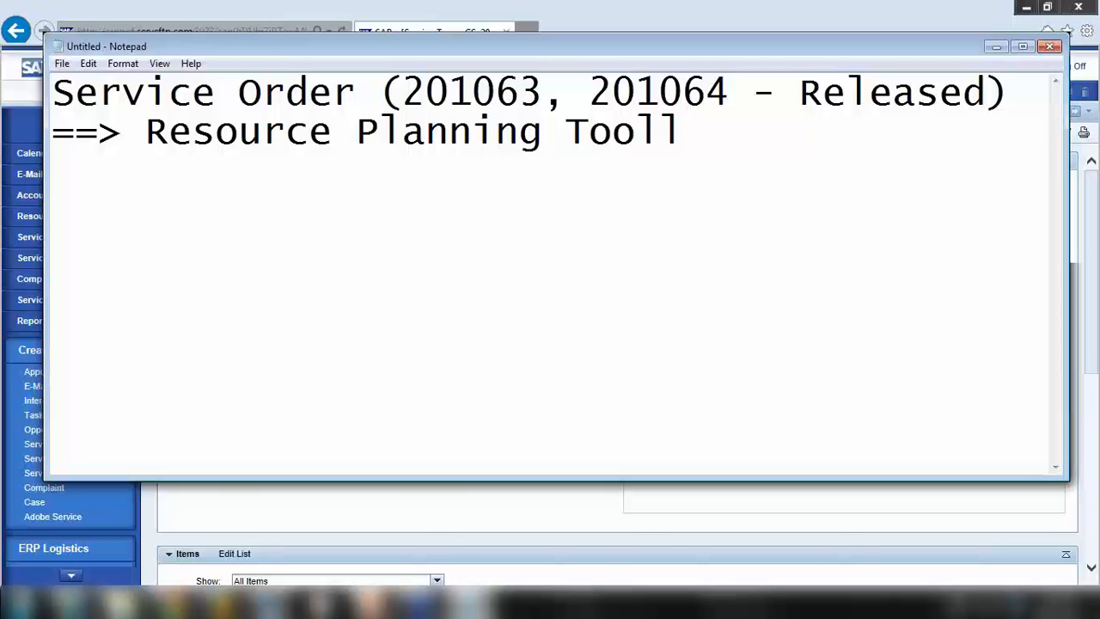
{"action": "key", "text": "BackSpace"}
Minimize the note and open the Resource Planner Overview from the Resource Planning work center
{"action": "left_click", "coordinate": [994, 47]}
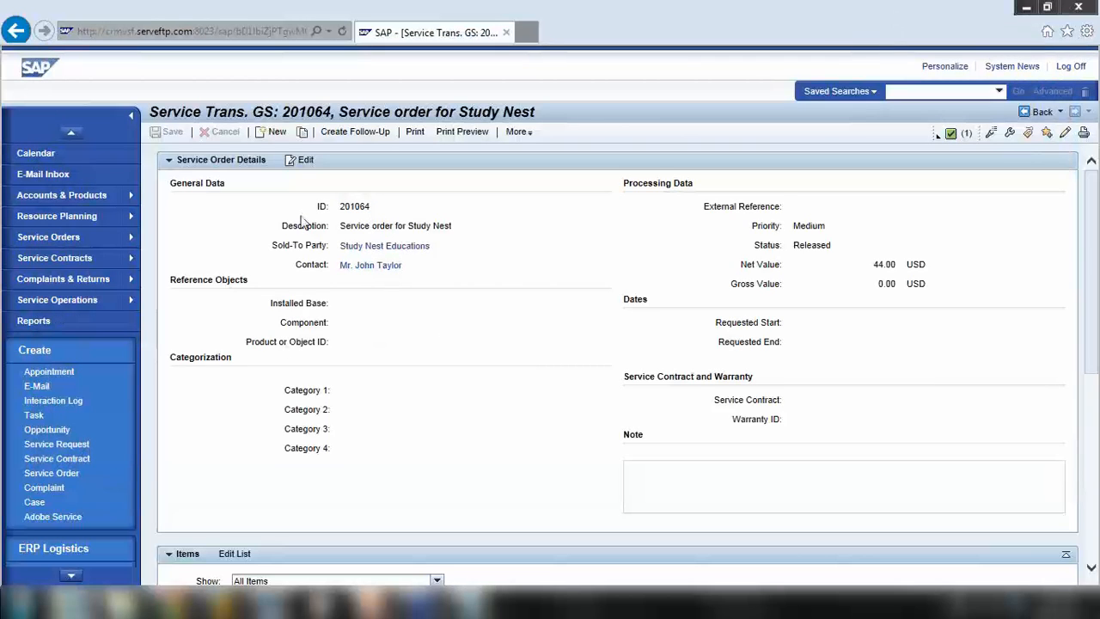
{"action": "left_click", "coordinate": [54, 215]}
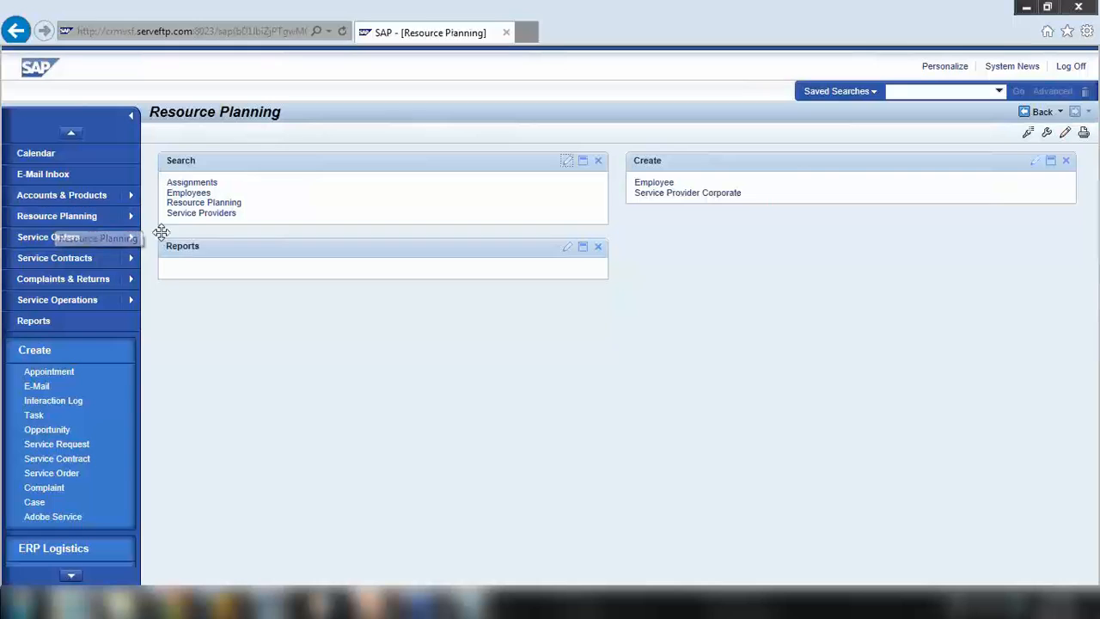
{"action": "left_click", "coordinate": [214, 207]}
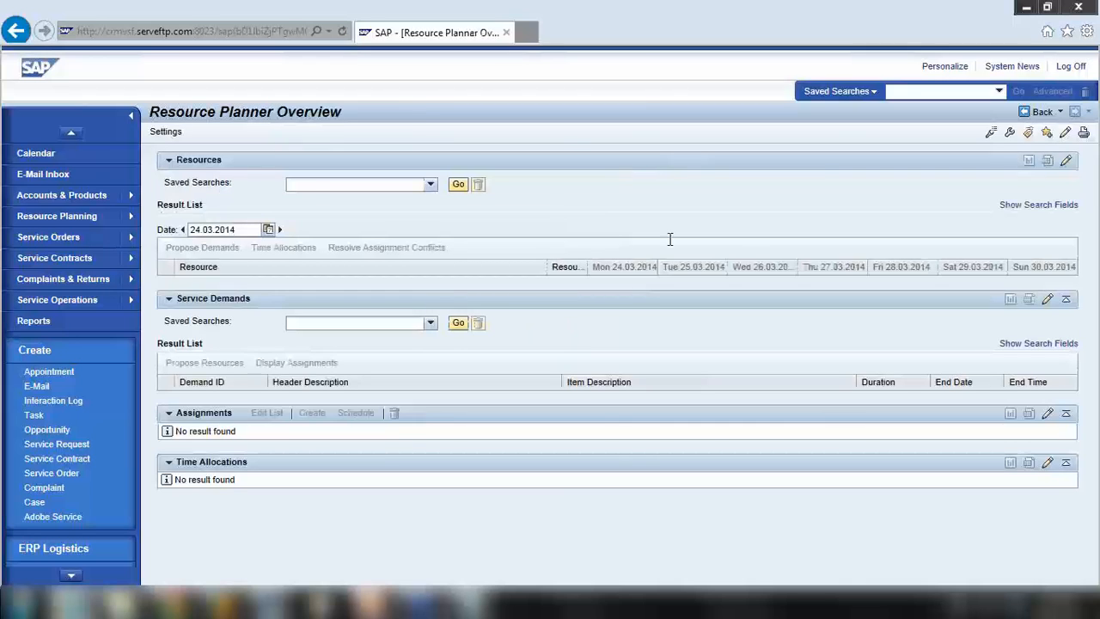
Run the This Week resource search for 24.03.2014 and select the third resource
{"action": "left_click", "coordinate": [1044, 206]}
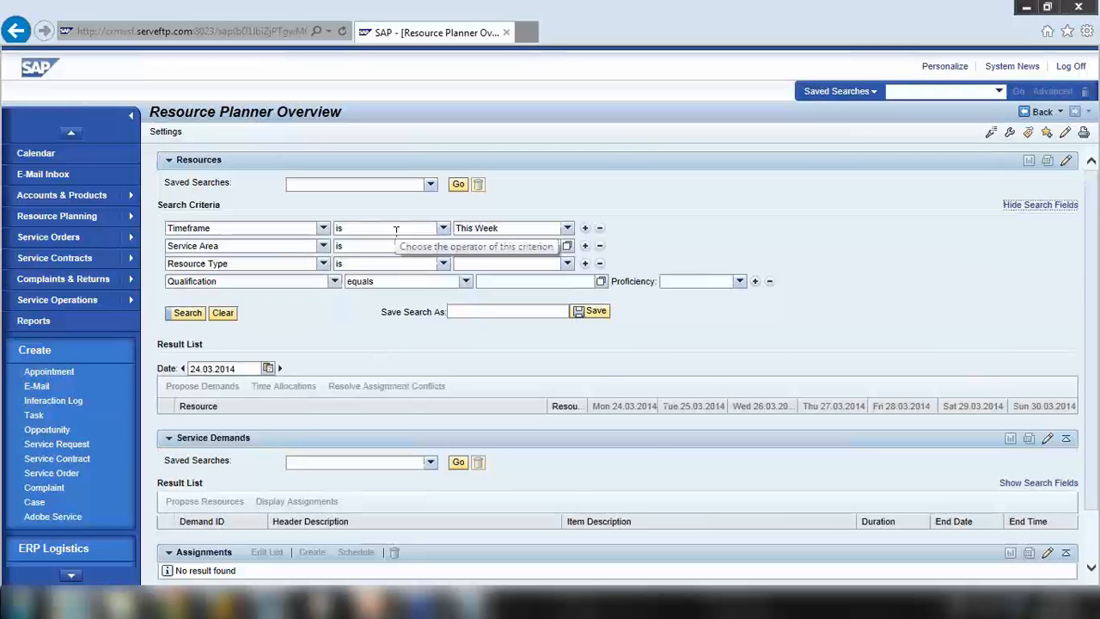
{"action": "left_click", "coordinate": [185, 314]}
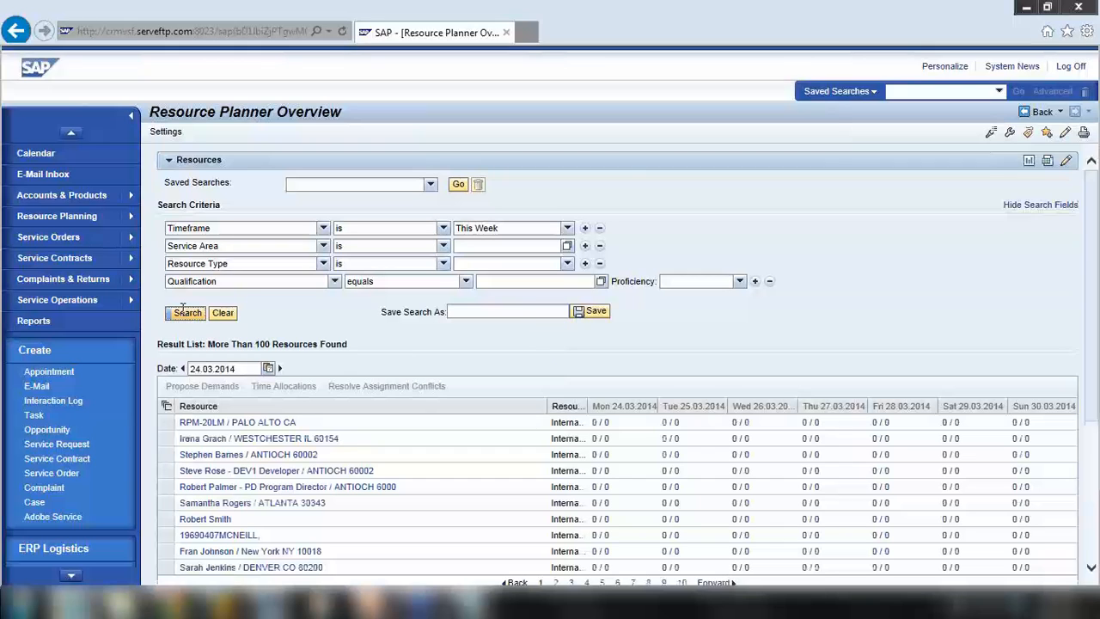
{"action": "scroll", "coordinate": [222, 329], "scroll_direction": "down", "scroll_amount": 3}
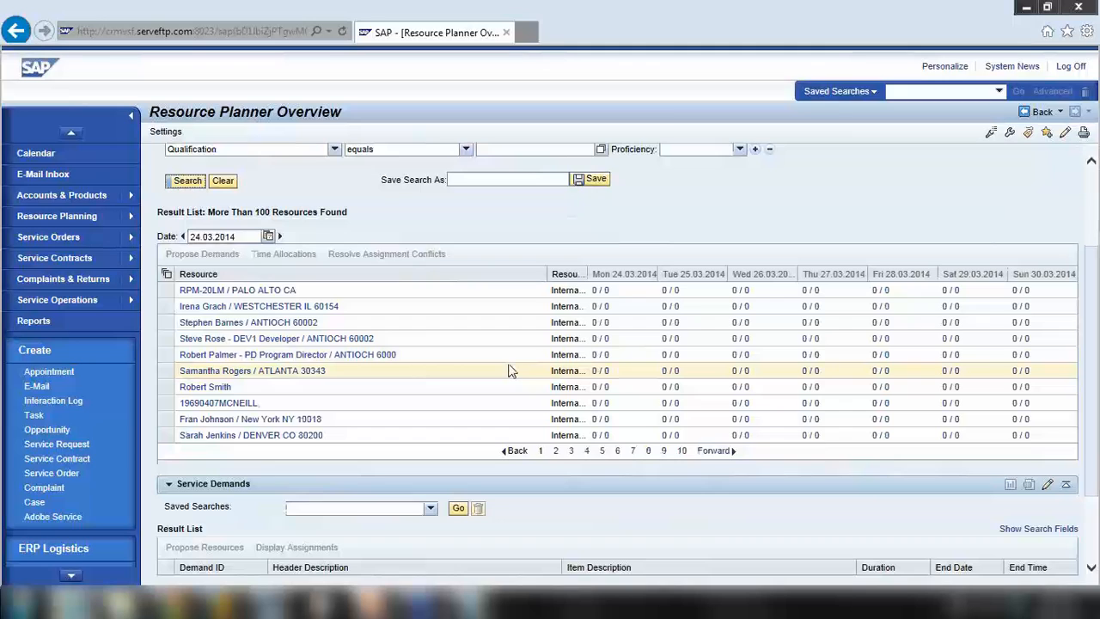
{"action": "scroll", "coordinate": [320, 247], "scroll_direction": "up", "scroll_amount": 3}
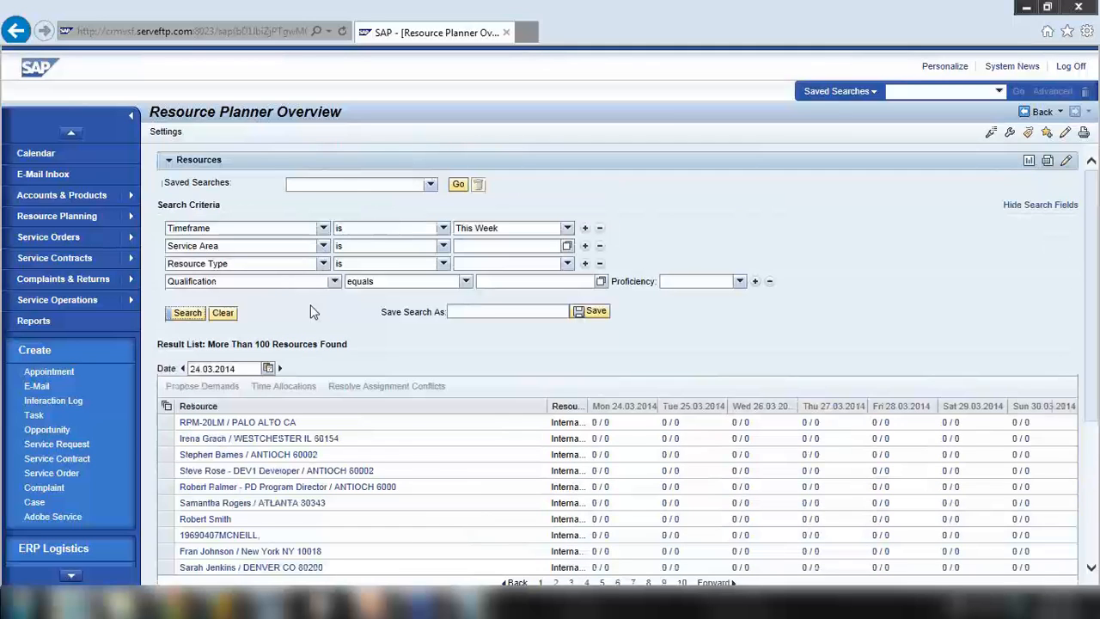
{"action": "scroll", "coordinate": [318, 301], "scroll_direction": "down", "scroll_amount": 1}
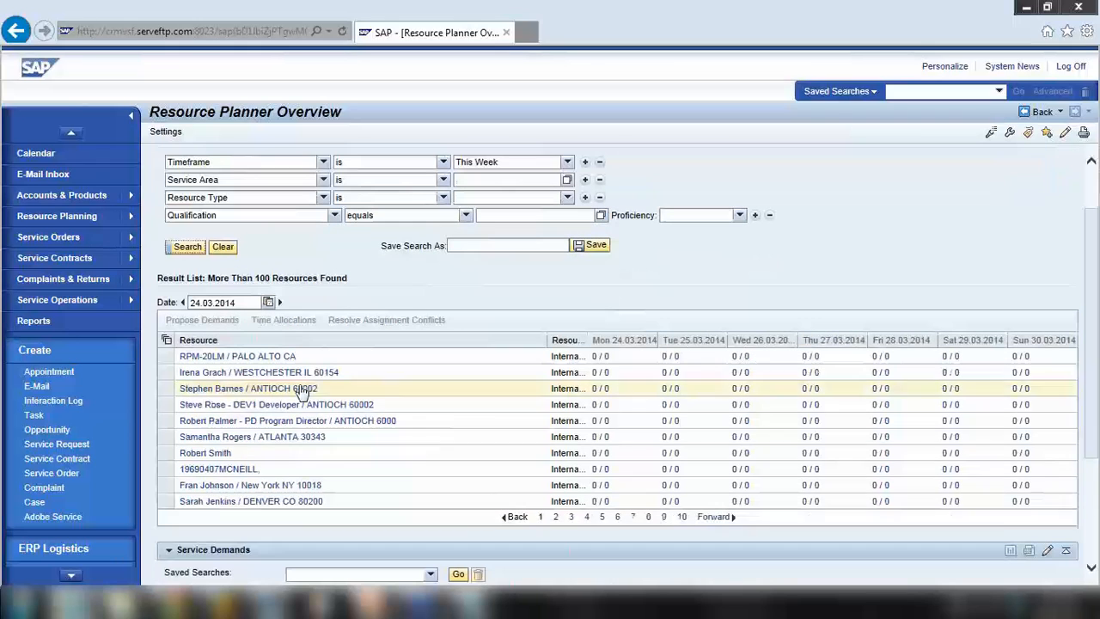
{"action": "left_click", "coordinate": [167, 391]}
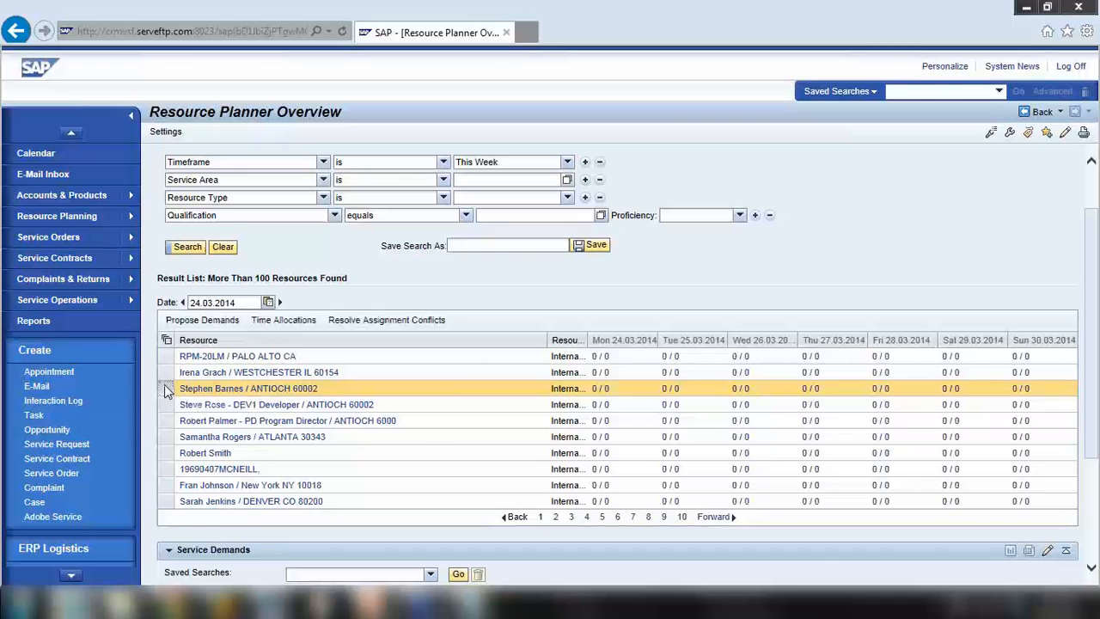
Propose demands for the resource and rerun the demand search with a 2013 Start Date year
{"action": "left_click", "coordinate": [215, 319]}
{"action": "scroll", "coordinate": [292, 462], "scroll_direction": "down", "scroll_amount": 1}
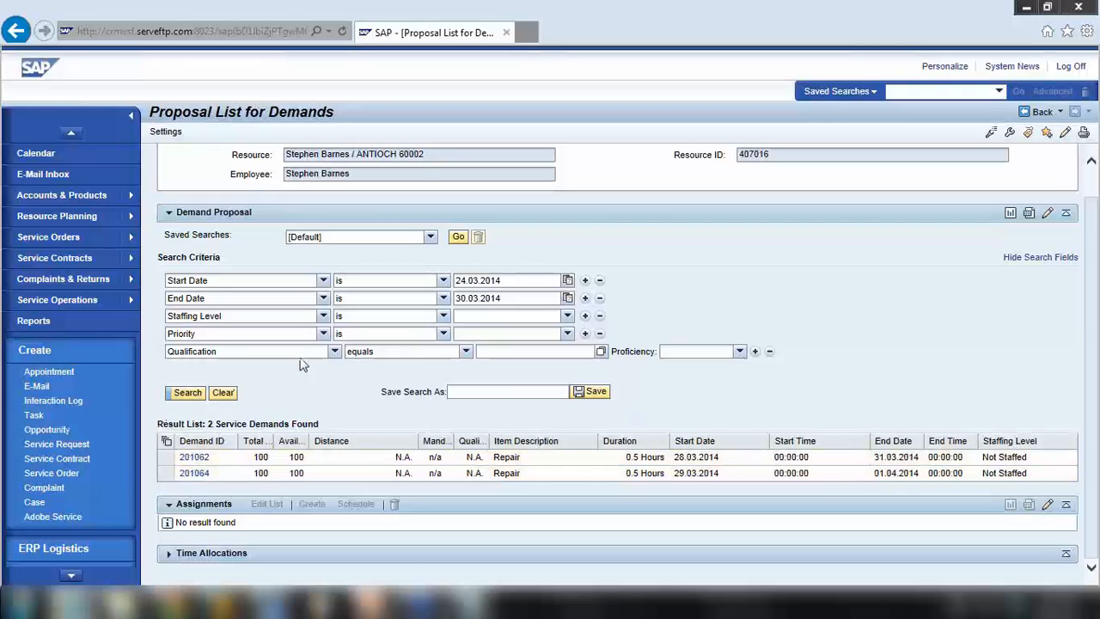
{"action": "left_click_drag", "start_coordinate": [506, 284], "coordinate": [426, 296]}
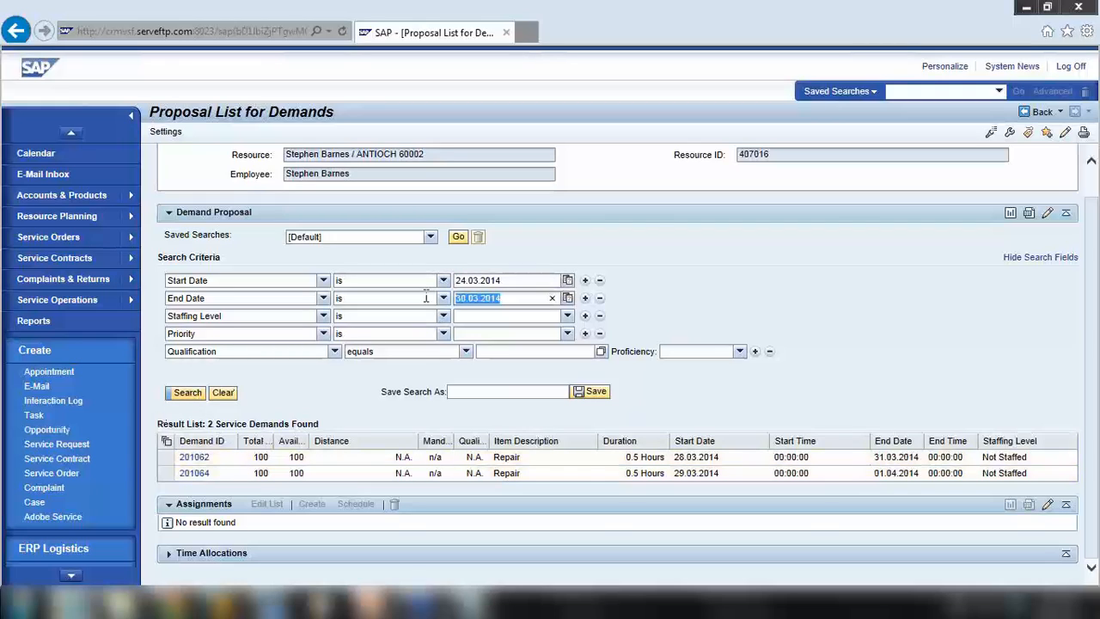
{"action": "left_click_drag", "start_coordinate": [524, 280], "coordinate": [454, 275]}
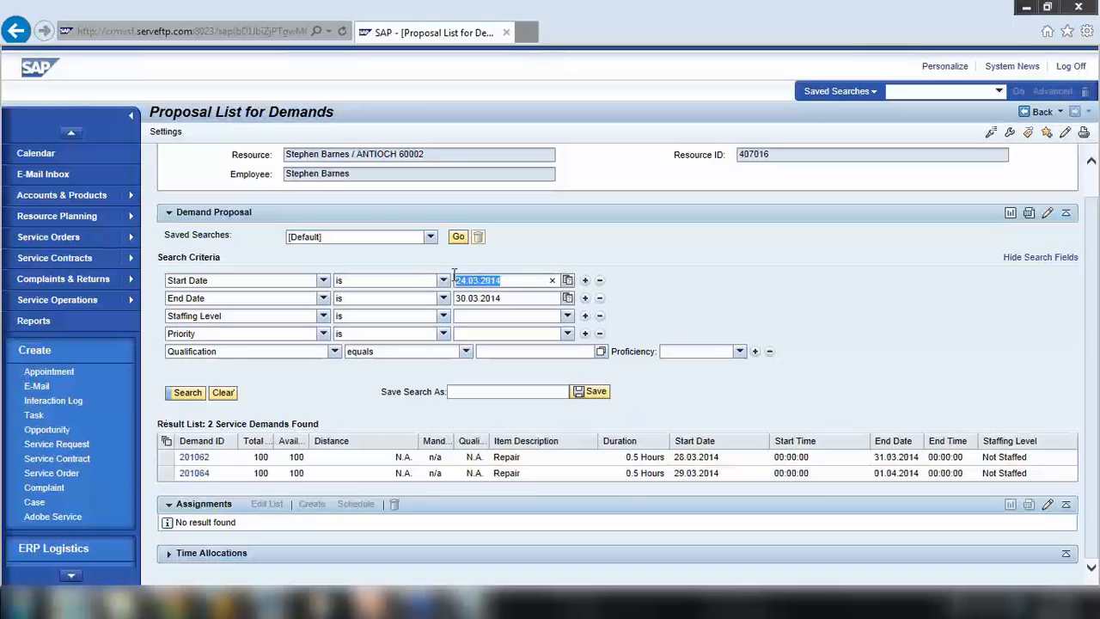
{"action": "left_click_drag", "start_coordinate": [511, 299], "coordinate": [420, 298]}
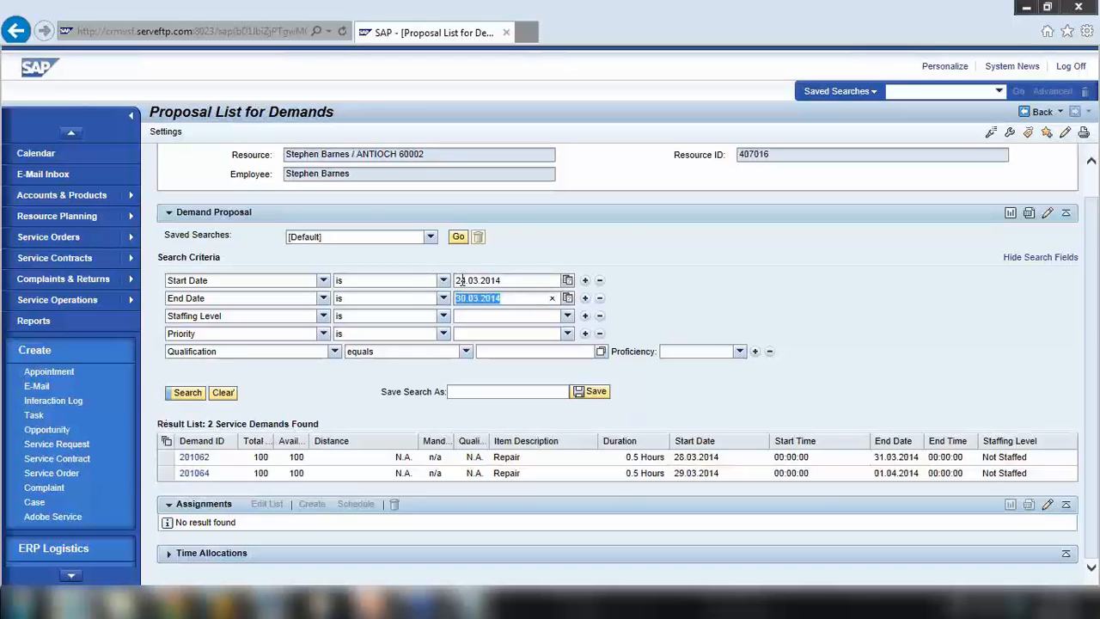
{"action": "double_click", "coordinate": [537, 284]}
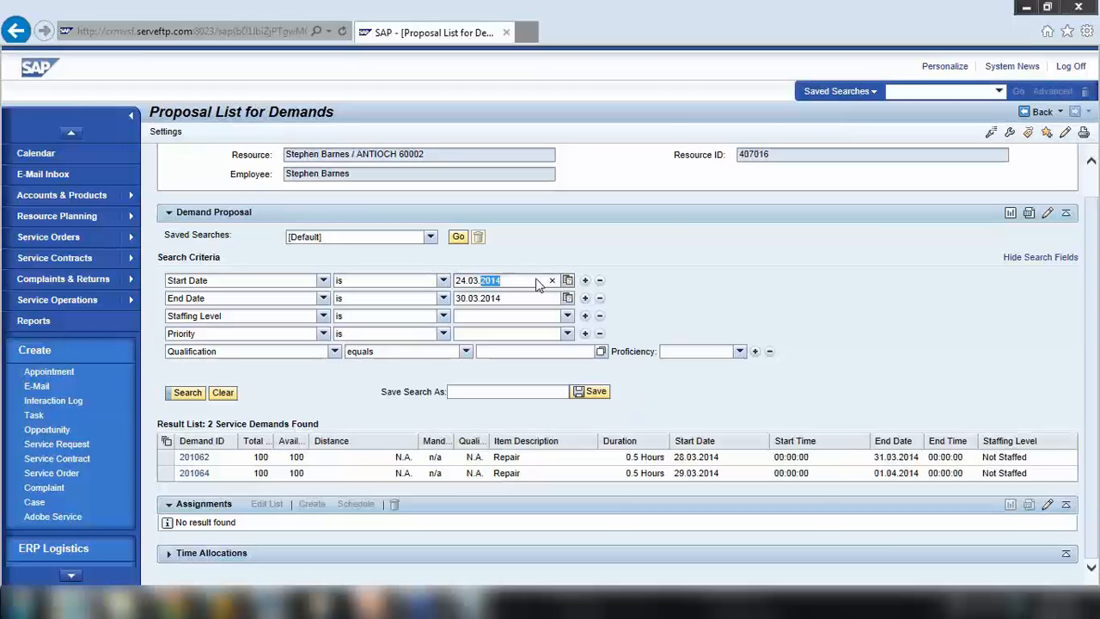
{"action": "type", "text": "201"}
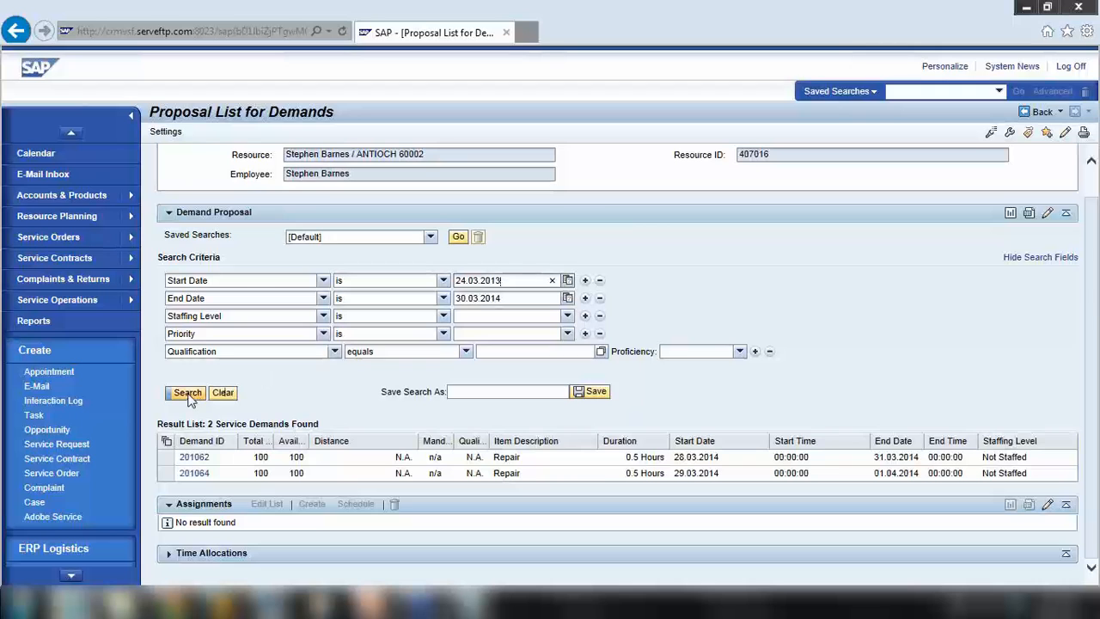
{"action": "key", "text": "Return"}
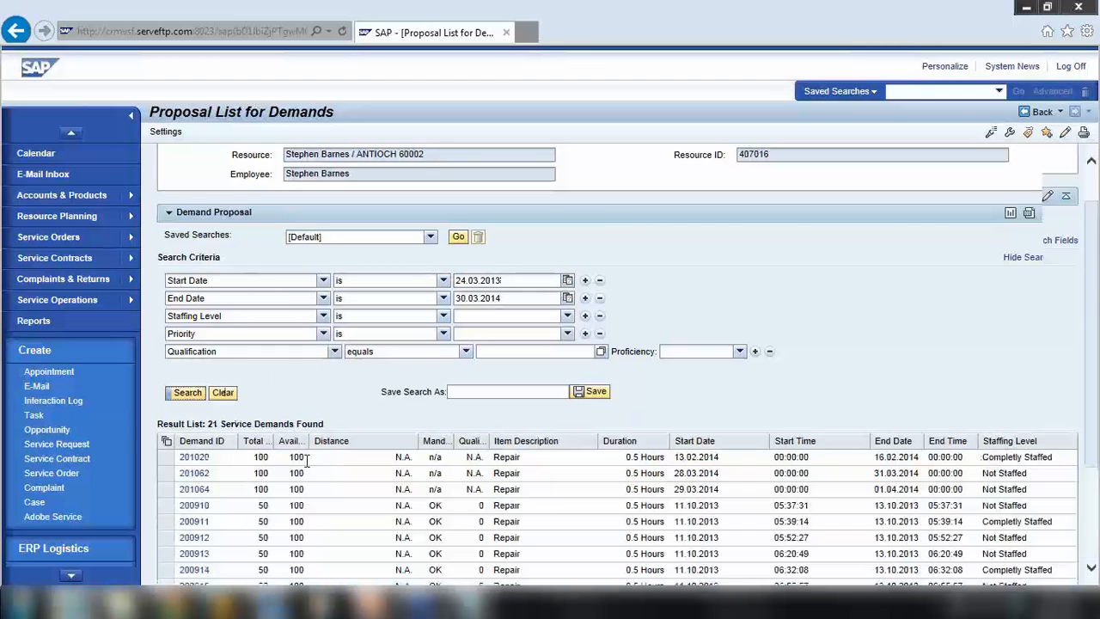
{"action": "scroll", "coordinate": [272, 307], "scroll_direction": "down", "scroll_amount": 3}
{"action": "scroll", "coordinate": [305, 469], "scroll_direction": "up", "scroll_amount": 3}
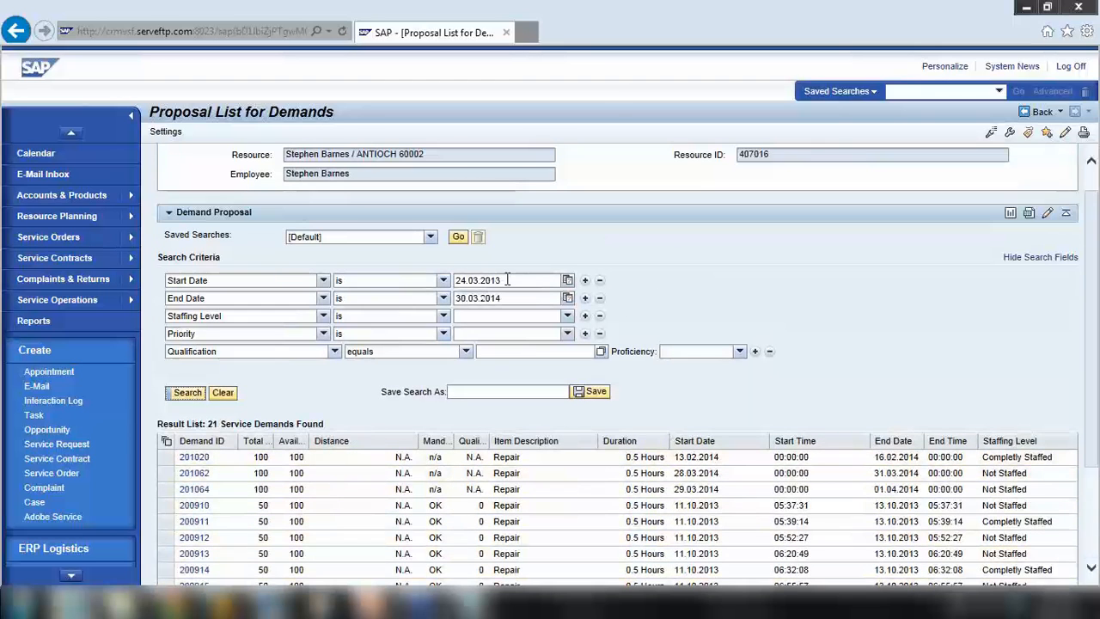
Restore the 2014 start date and bring forward the note showing order 201064
{"action": "left_click", "coordinate": [507, 279]}
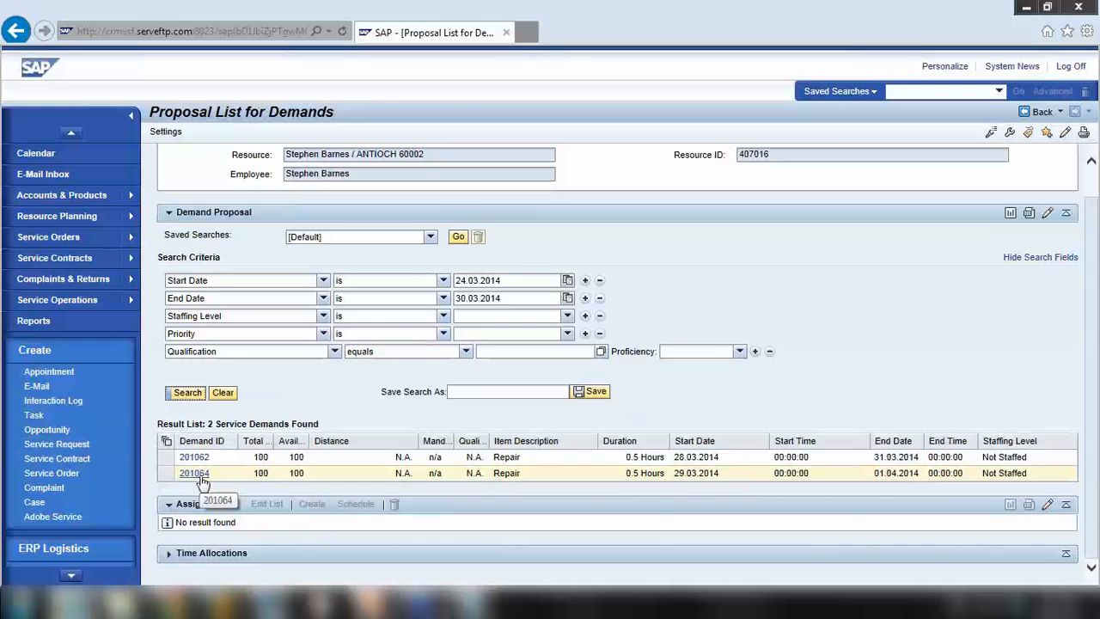
{"action": "left_click", "coordinate": [475, 601]}
{"action": "left_click_drag", "start_coordinate": [612, 93], "coordinate": [763, 98]}
Highlight orders 201063 and 201064 in the note, minimize it, and select demand 201064
{"action": "left_click_drag", "start_coordinate": [543, 91], "coordinate": [399, 89]}
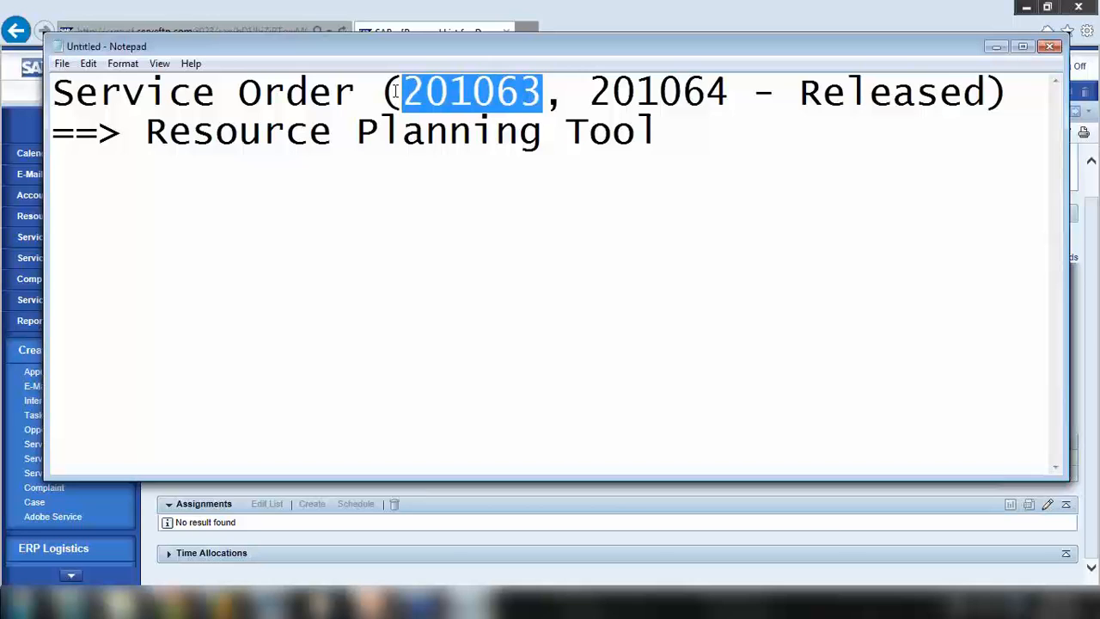
{"action": "left_click_drag", "start_coordinate": [598, 89], "coordinate": [980, 97]}
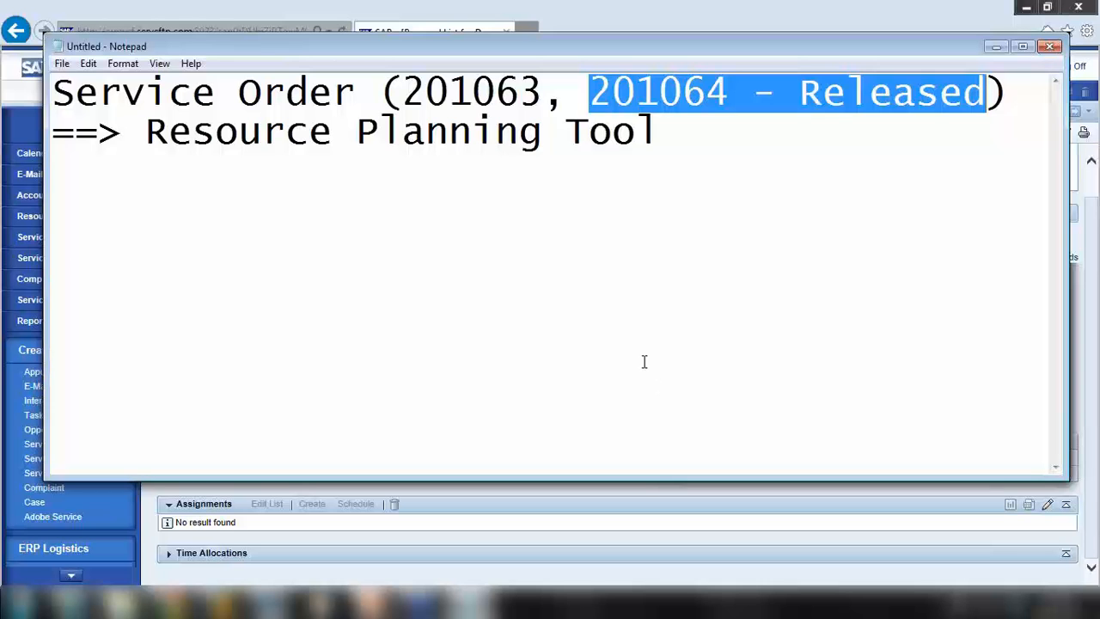
{"action": "left_click", "coordinate": [619, 91]}
{"action": "left_click_drag", "start_coordinate": [590, 91], "coordinate": [754, 93]}
{"action": "left_click", "coordinate": [996, 47]}
{"action": "left_click", "coordinate": [167, 475]}
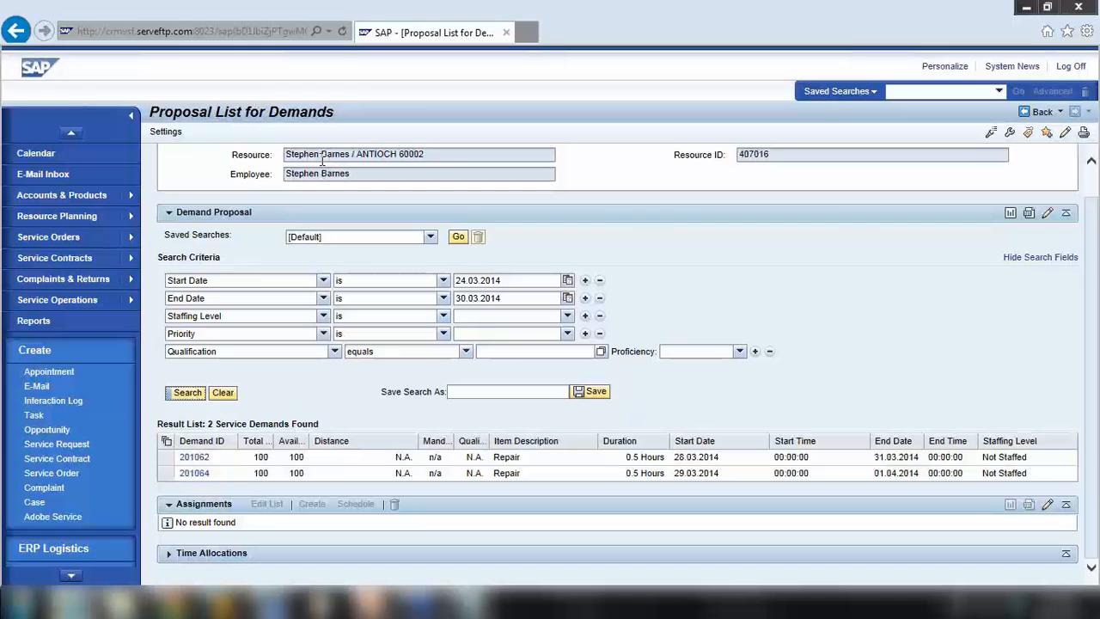
Start a trial assignment for demand 201064, review its fields, then discard it
{"action": "left_click", "coordinate": [166, 475]}
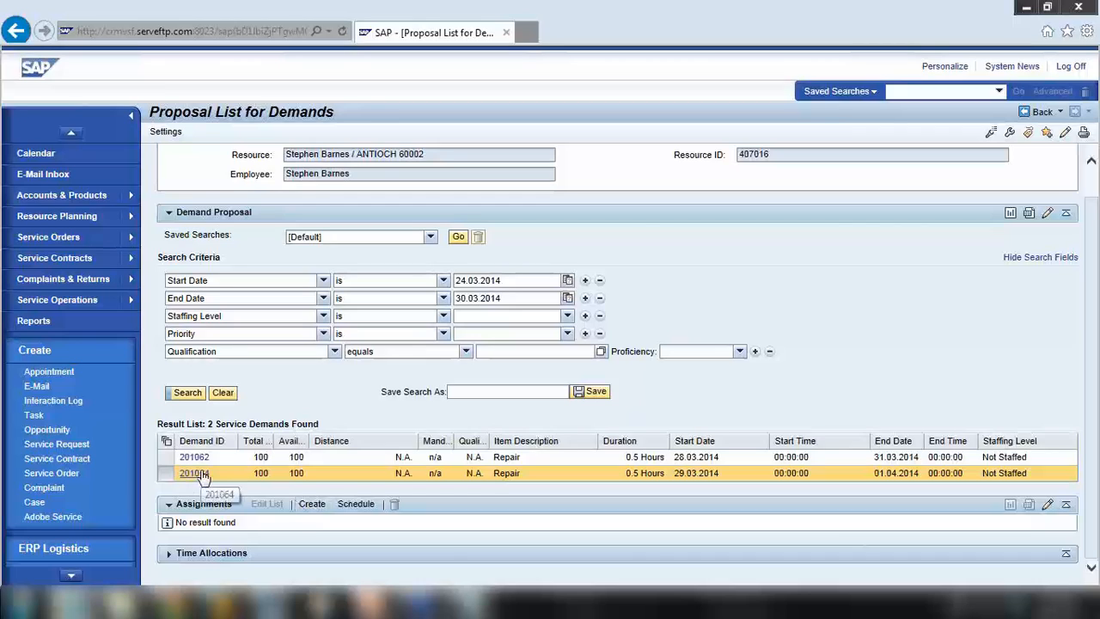
{"action": "left_click", "coordinate": [312, 504]}
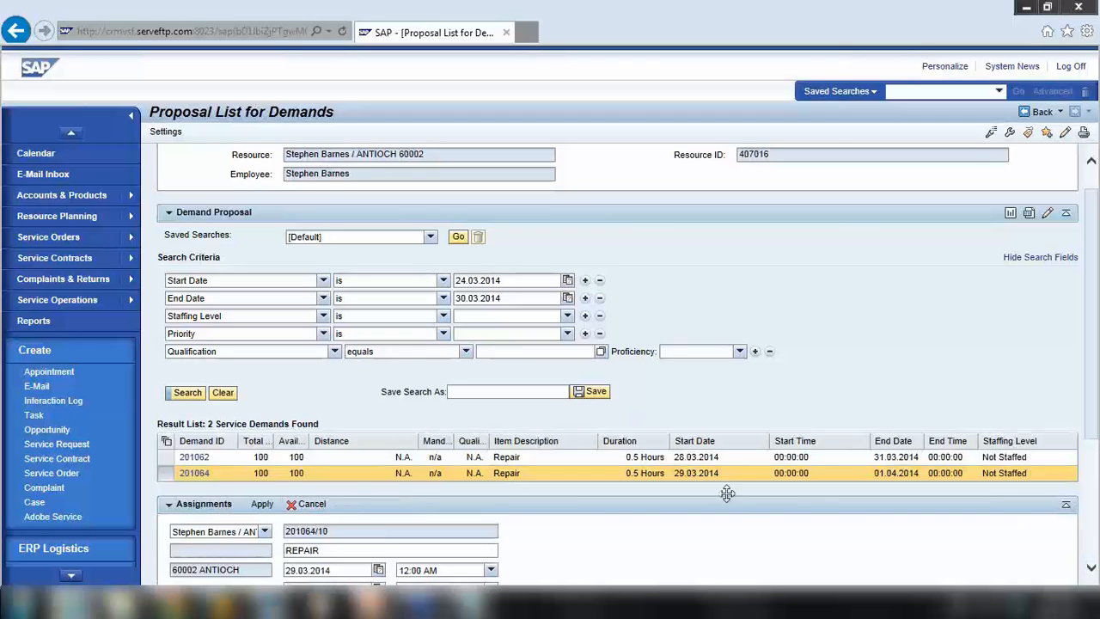
{"action": "left_click", "coordinate": [1091, 568]}
{"action": "left_click", "coordinate": [1091, 571]}
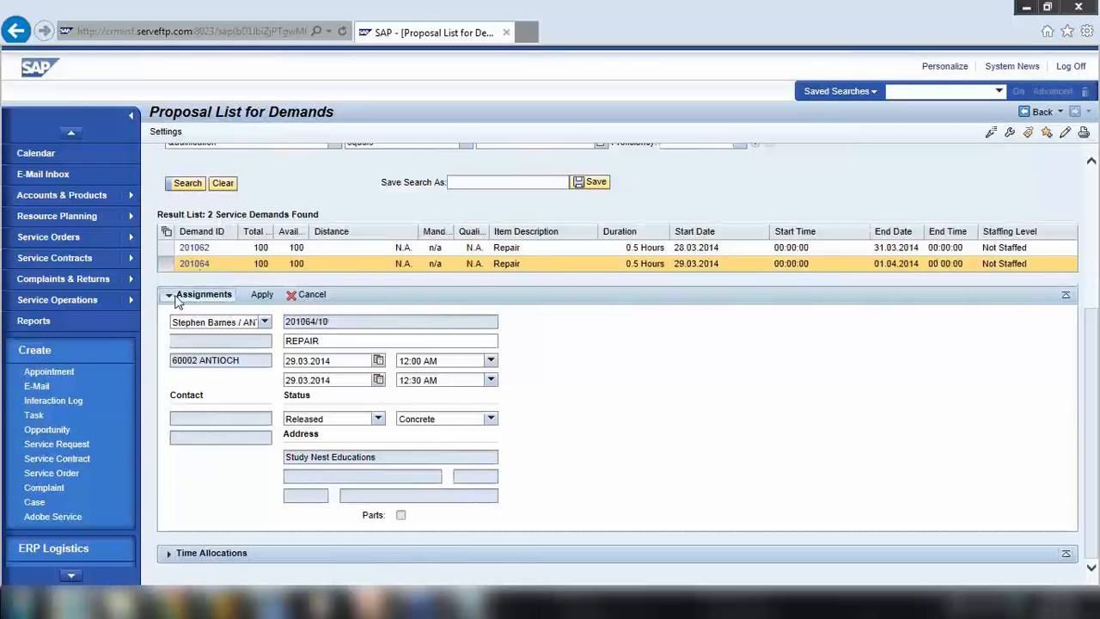
{"action": "left_click", "coordinate": [312, 294]}
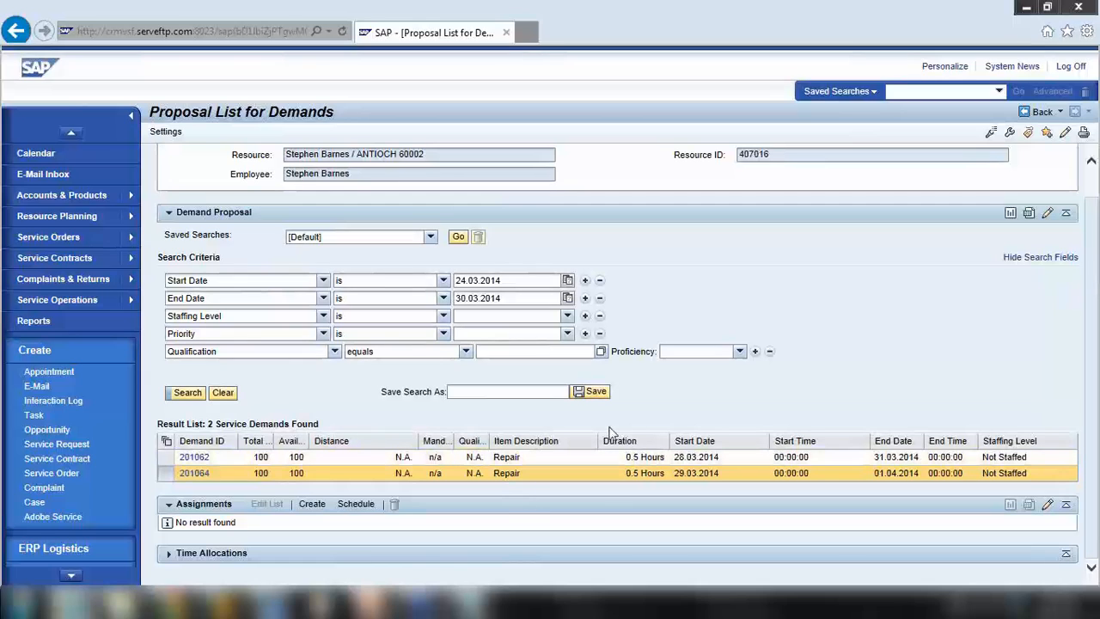
Open service order 201064 and scroll down to its Repair item SRV1_4
{"action": "left_click", "coordinate": [166, 473]}
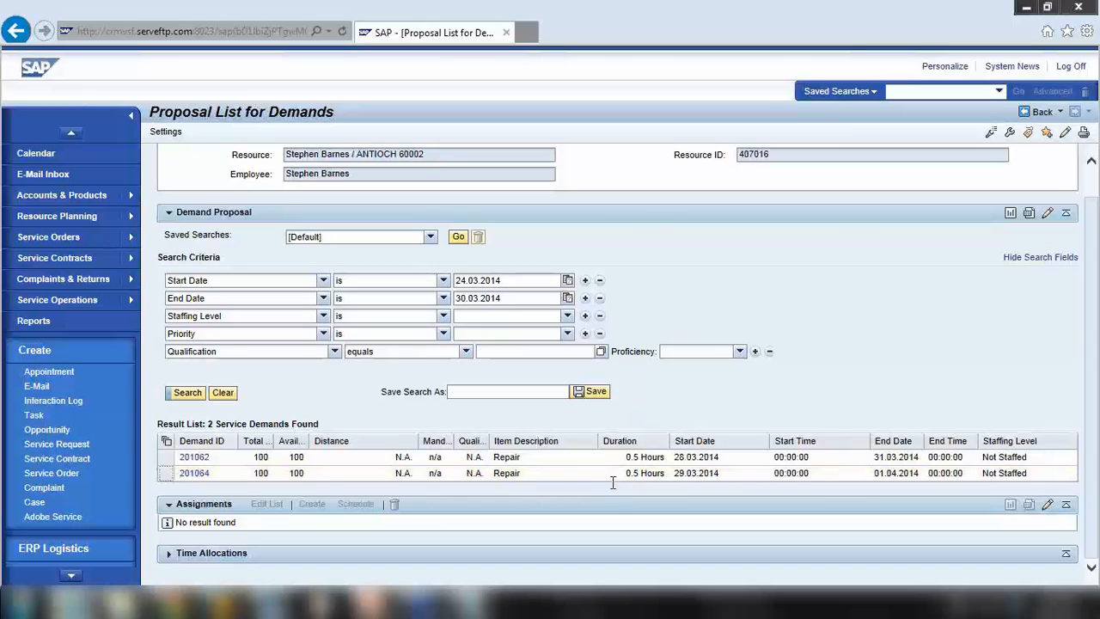
{"action": "left_click_drag", "start_coordinate": [625, 472], "coordinate": [663, 473]}
{"action": "left_click", "coordinate": [192, 473]}
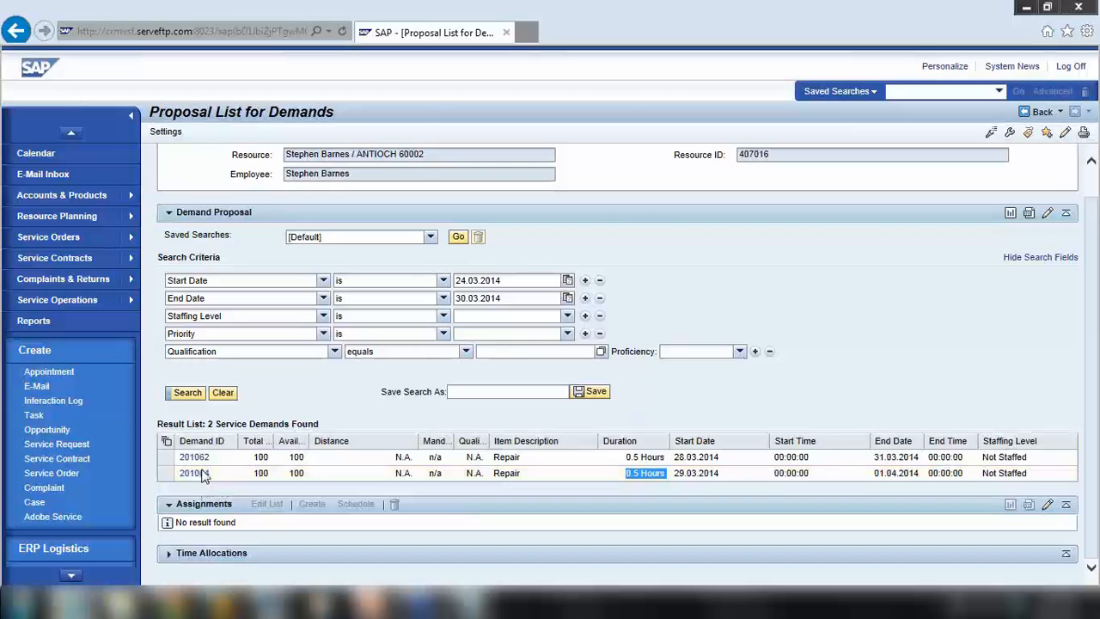
{"action": "scroll", "coordinate": [356, 351], "scroll_direction": "down", "scroll_amount": 5}
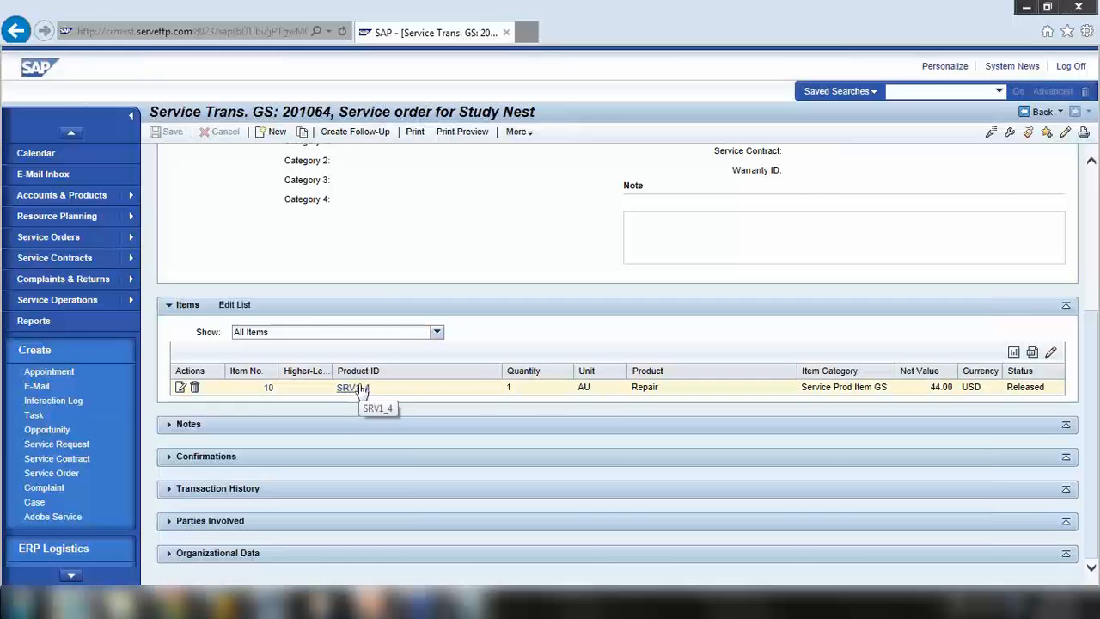
Open service product SRV1_4 and check its 30-minute Duration of Work
{"action": "left_click", "coordinate": [360, 389]}
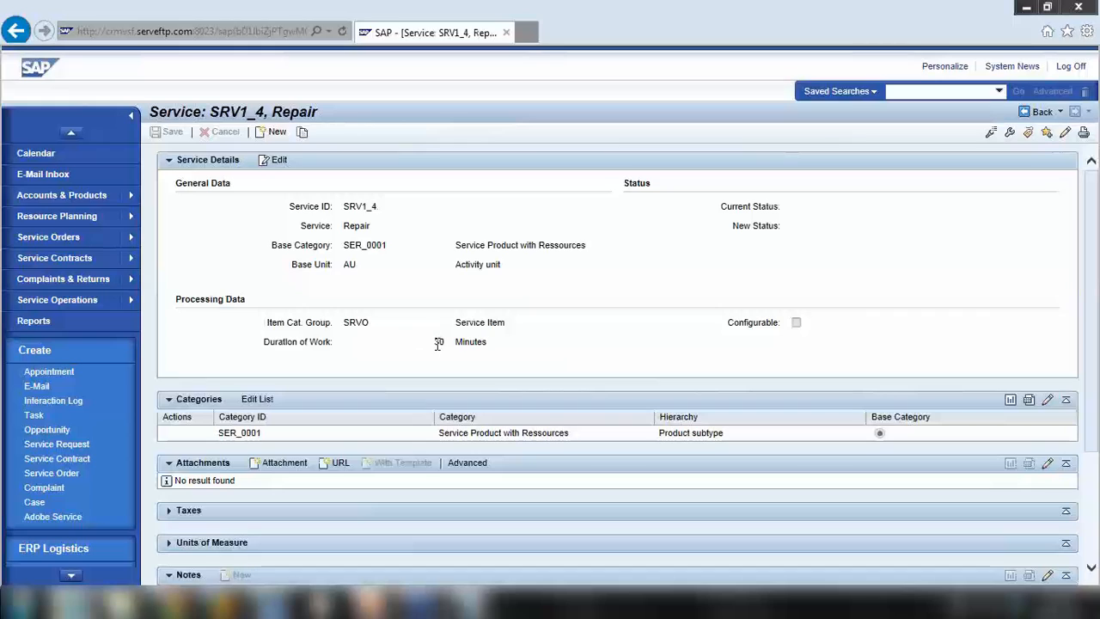
{"action": "left_click_drag", "start_coordinate": [436, 341], "coordinate": [515, 347]}
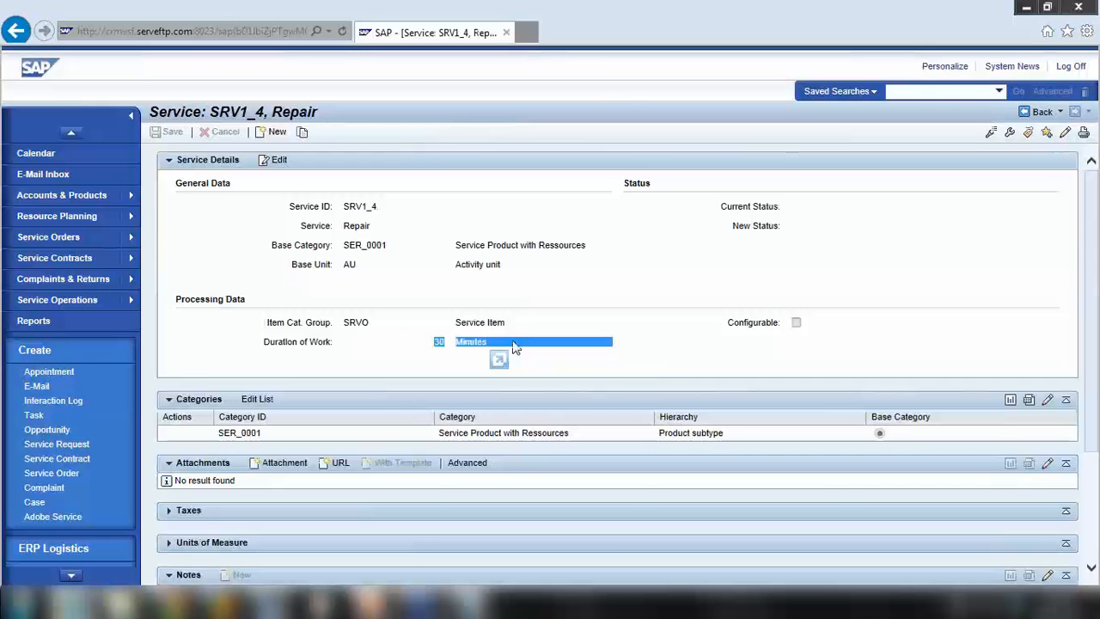
Glance at the 15 SAP CRM Product Master slides, minimize the folder, and return to the Proposal List
{"action": "left_click", "coordinate": [69, 602]}
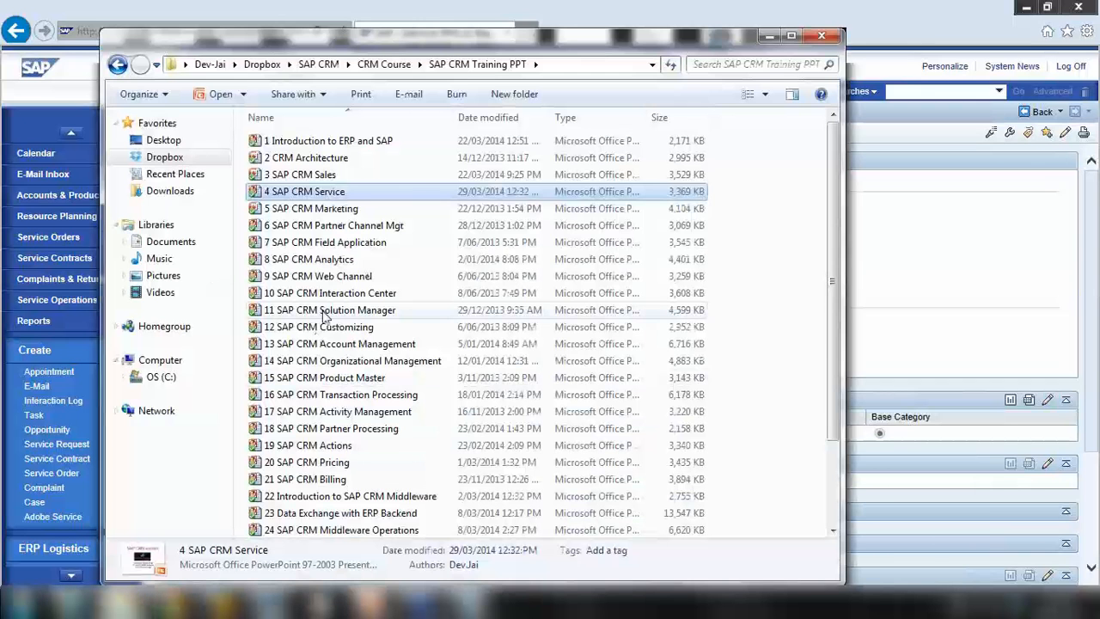
{"action": "left_click", "coordinate": [330, 379]}
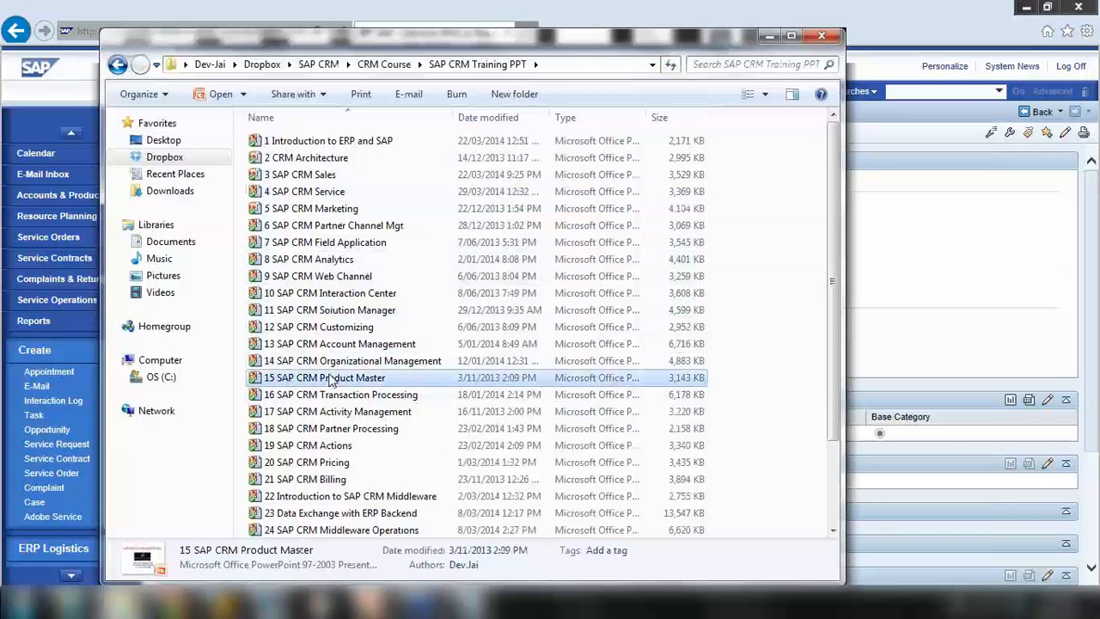
{"action": "left_click", "coordinate": [769, 36]}
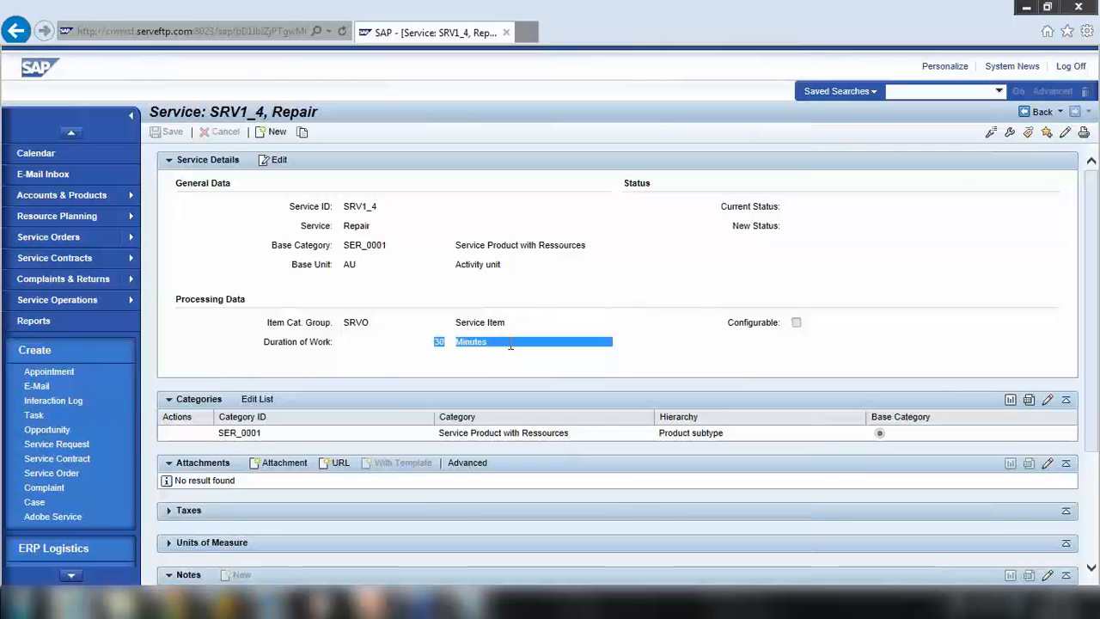
{"action": "left_click", "coordinate": [1017, 119]}
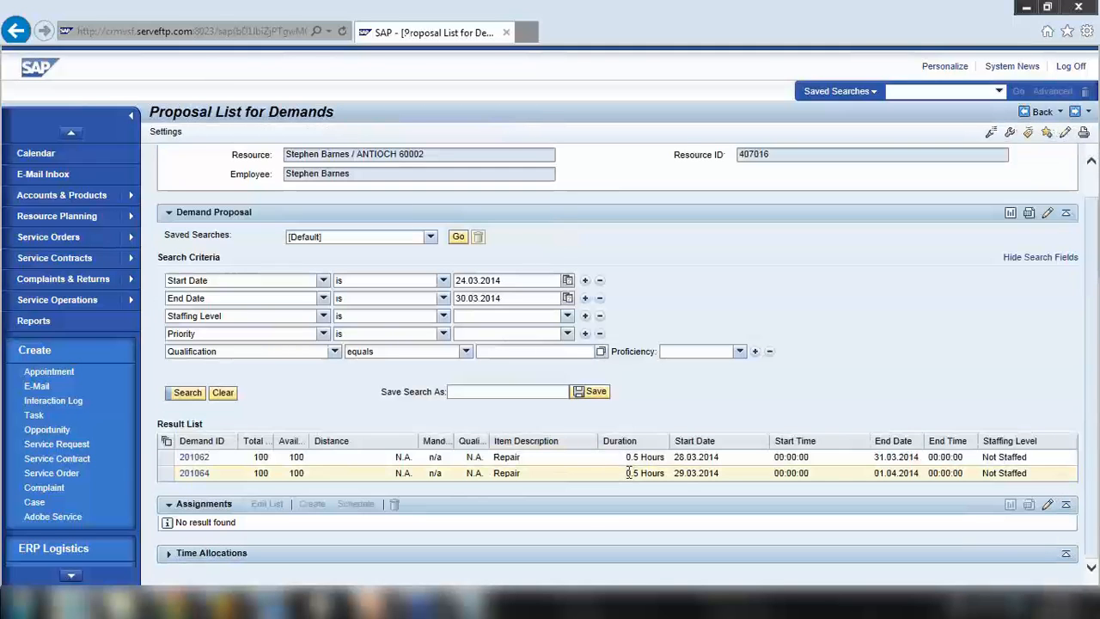
Review demand 201064's 0.5 Hours duration and Not Staffed level against the resource header
{"action": "left_click_drag", "start_coordinate": [629, 473], "coordinate": [664, 474]}
{"action": "left_click_drag", "start_coordinate": [982, 473], "coordinate": [1029, 473]}
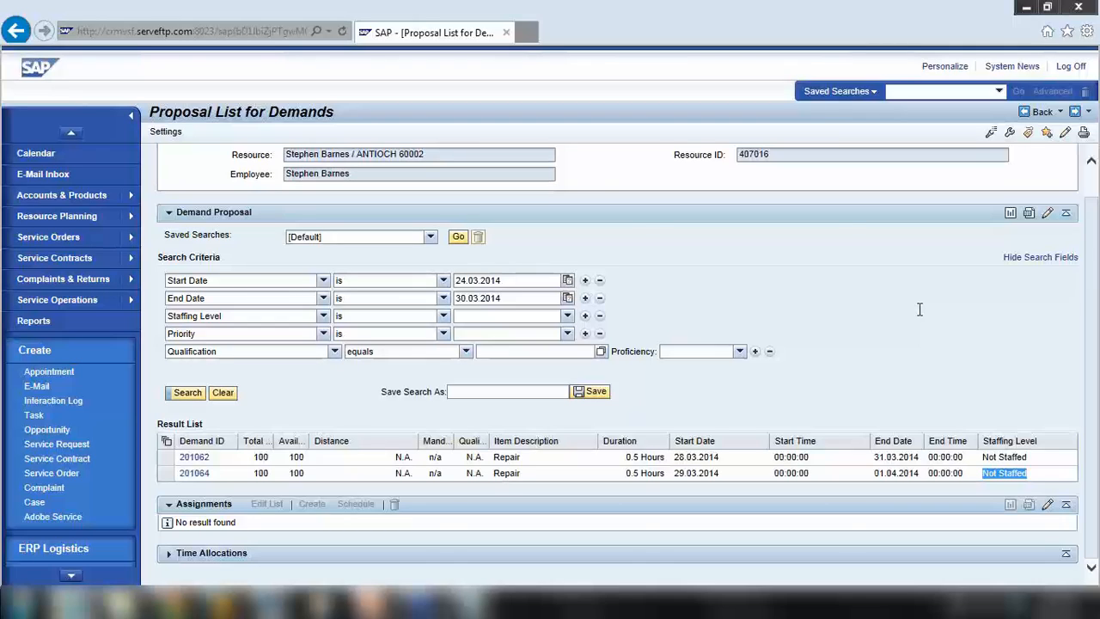
{"action": "scroll", "coordinate": [919, 309], "scroll_direction": "up", "scroll_amount": 1}
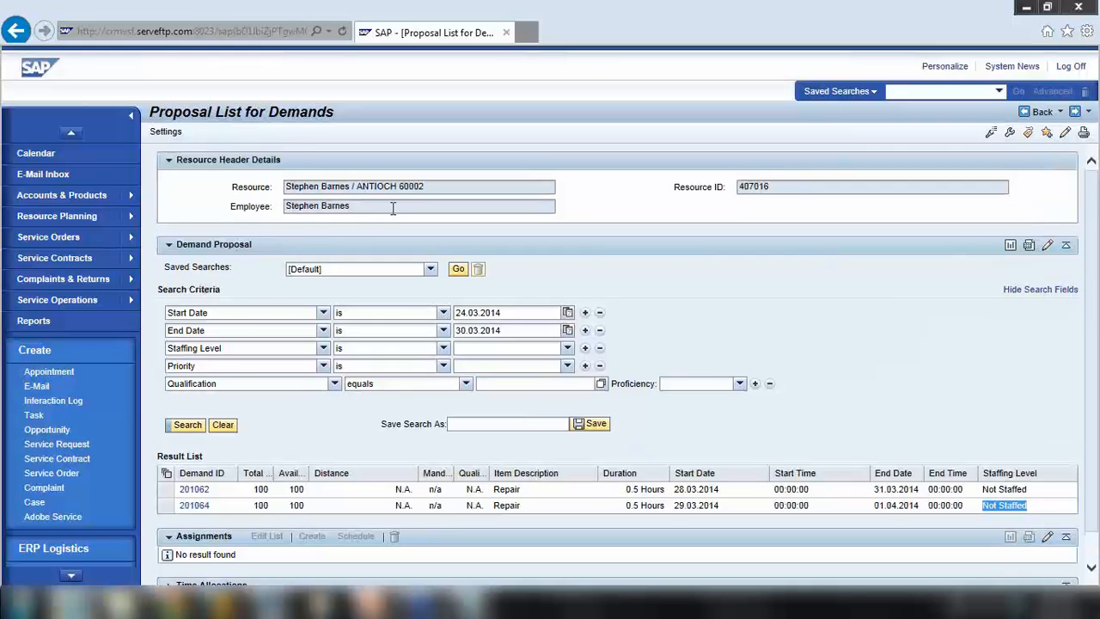
{"action": "left_click_drag", "start_coordinate": [392, 208], "coordinate": [197, 212]}
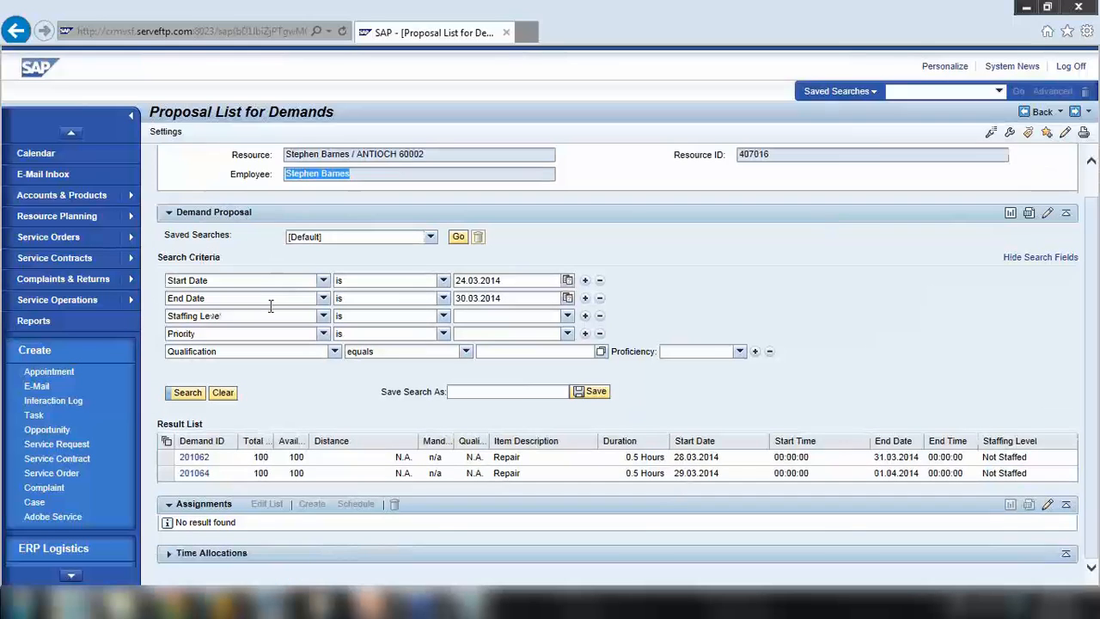
{"action": "scroll", "coordinate": [215, 361], "scroll_direction": "down", "scroll_amount": 1}
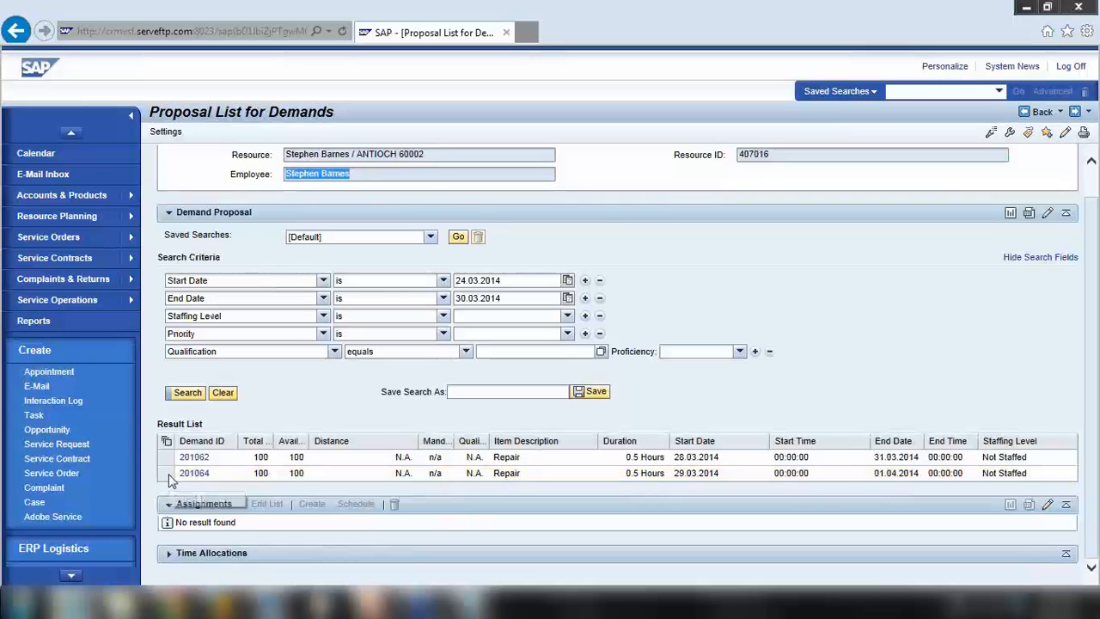
Create a new assignment for demand 201064 in the Assignments section
{"action": "left_click", "coordinate": [168, 474]}
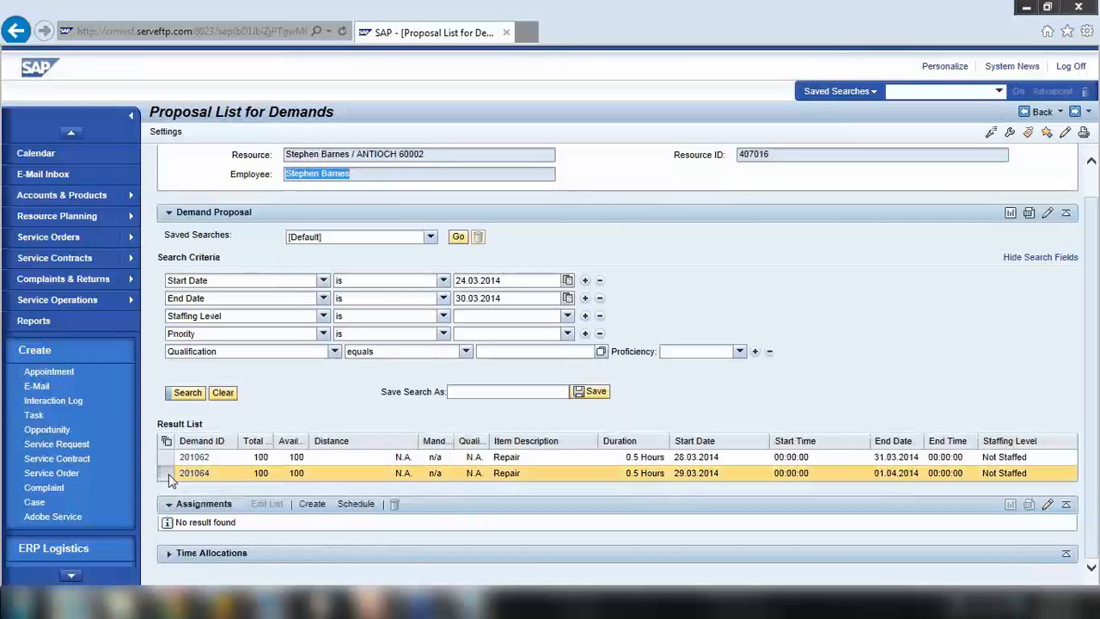
{"action": "left_click", "coordinate": [312, 505]}
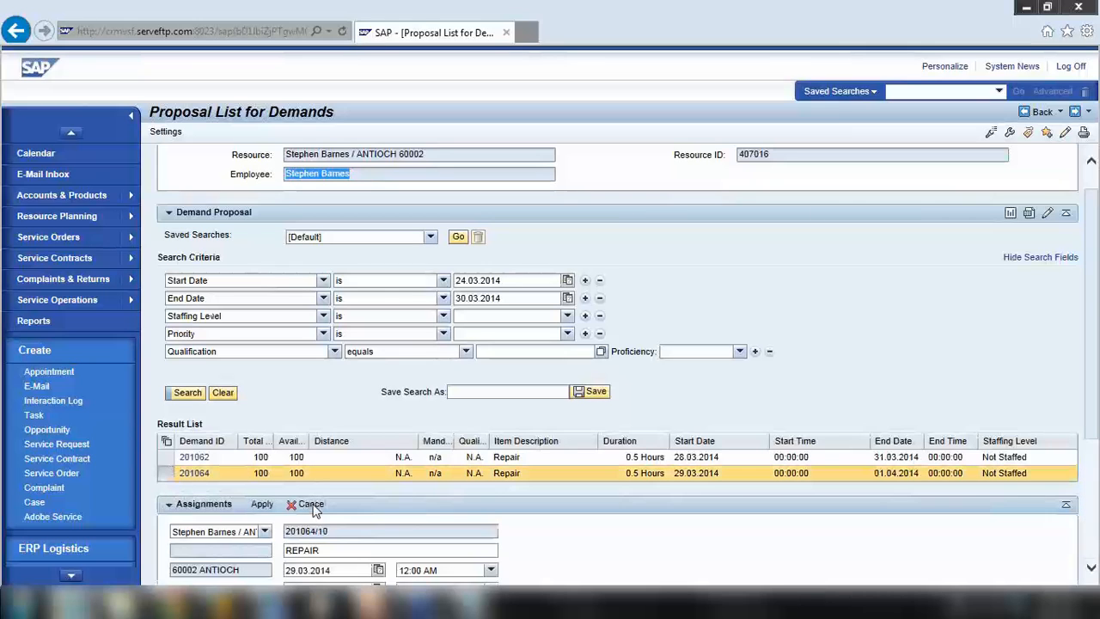
{"action": "scroll", "coordinate": [395, 430], "scroll_direction": "down", "scroll_amount": 5}
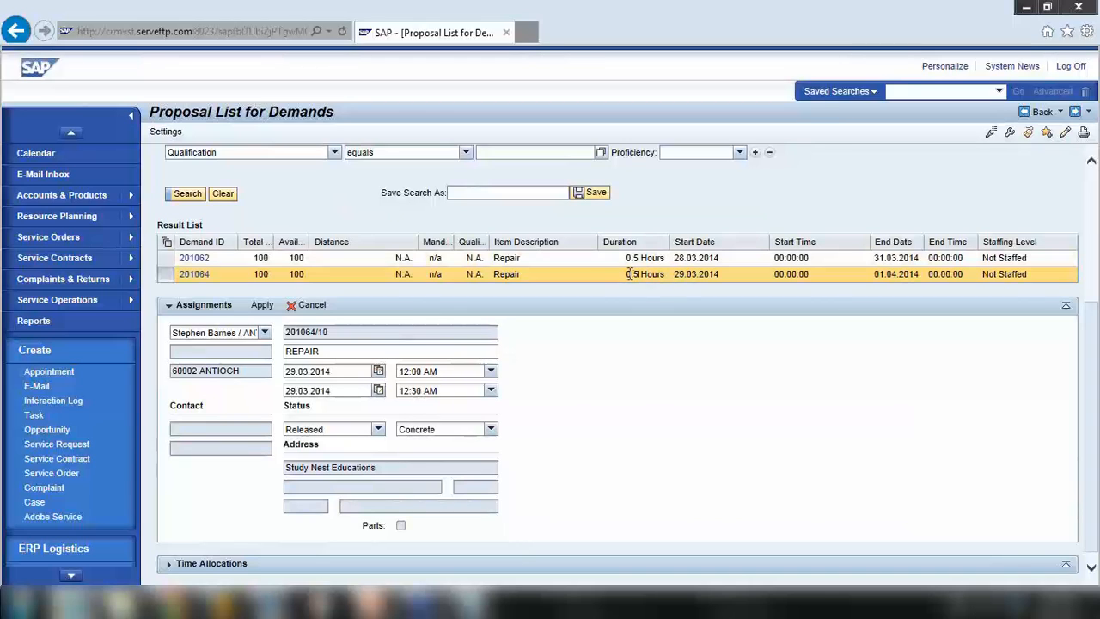
{"action": "left_click_drag", "start_coordinate": [630, 273], "coordinate": [667, 274]}
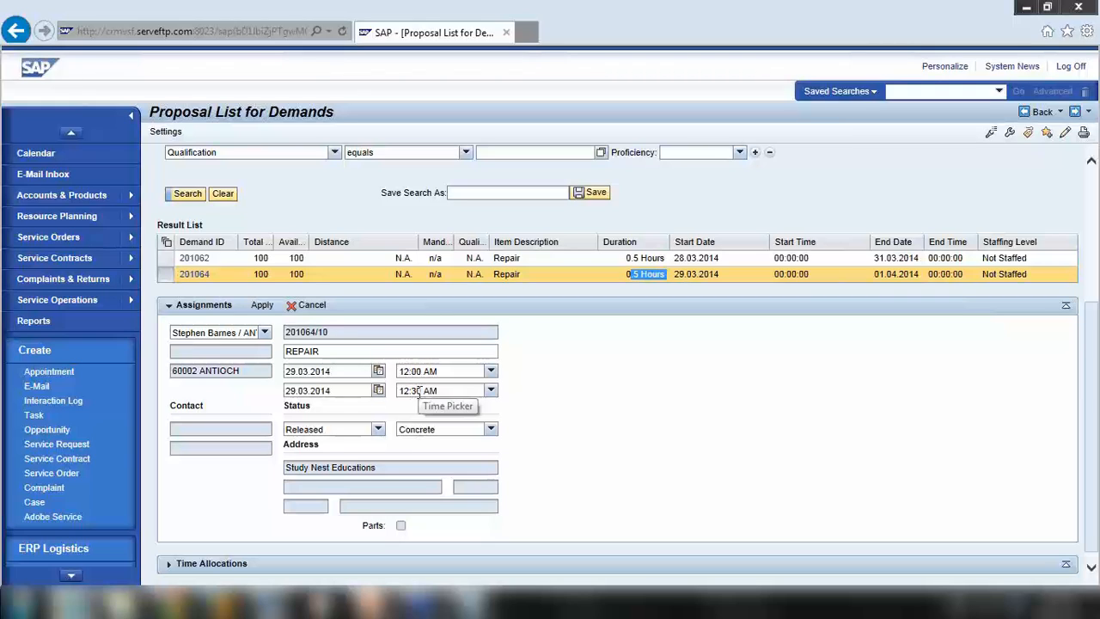
Set the assignment to 29.03.2014, 10:00 PM to 11:00 PM, keeping status Released
{"action": "left_click", "coordinate": [491, 375]}
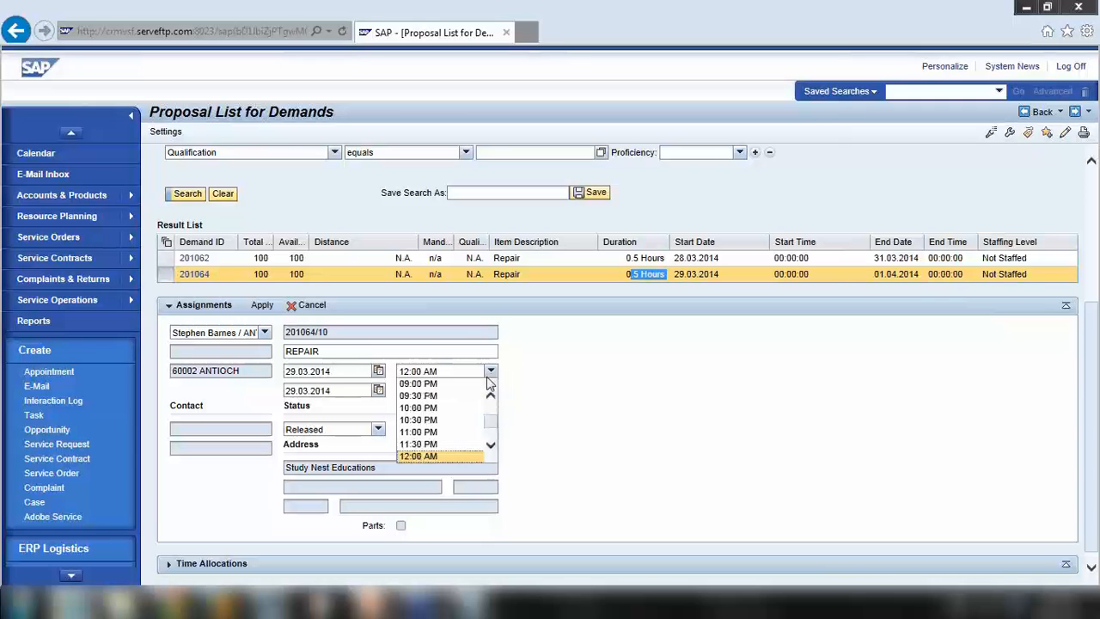
{"action": "left_click", "coordinate": [430, 409]}
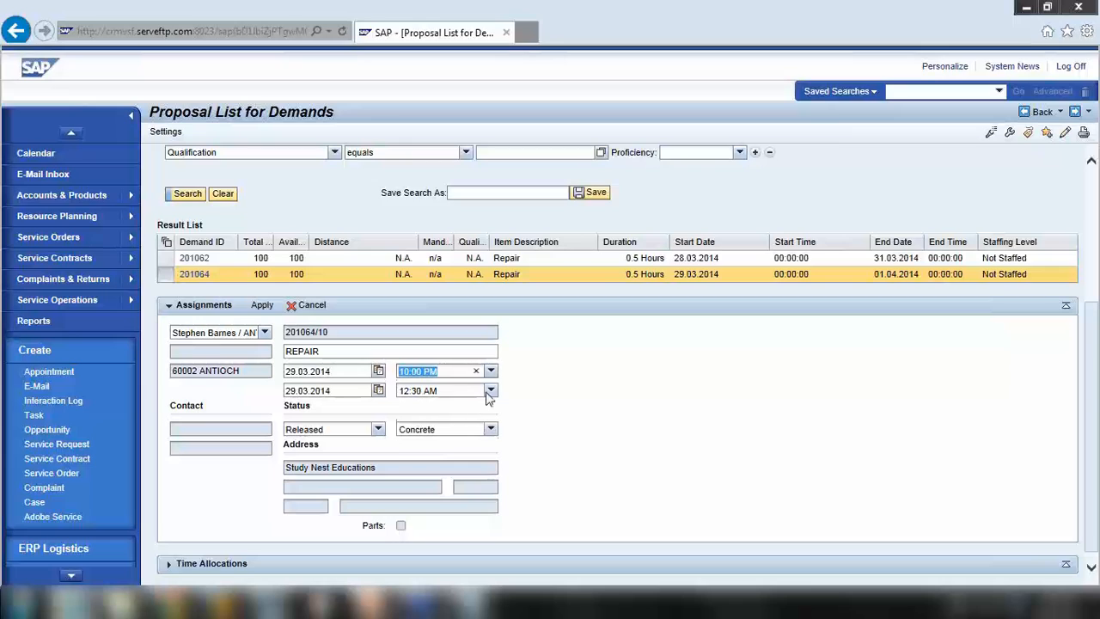
{"action": "left_click", "coordinate": [491, 390]}
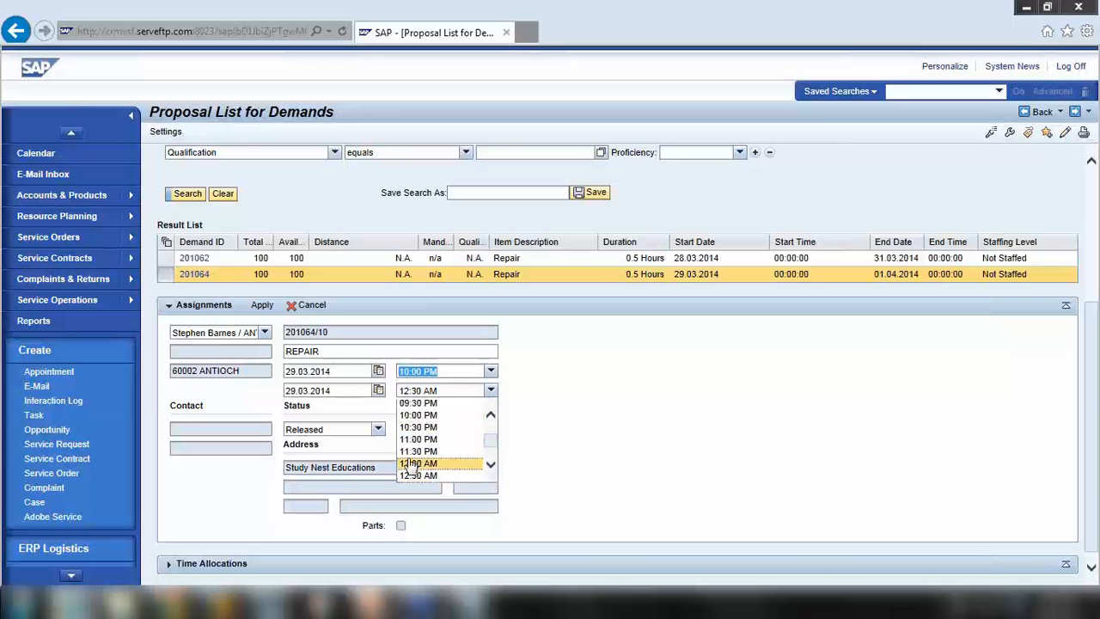
{"action": "left_click", "coordinate": [429, 428]}
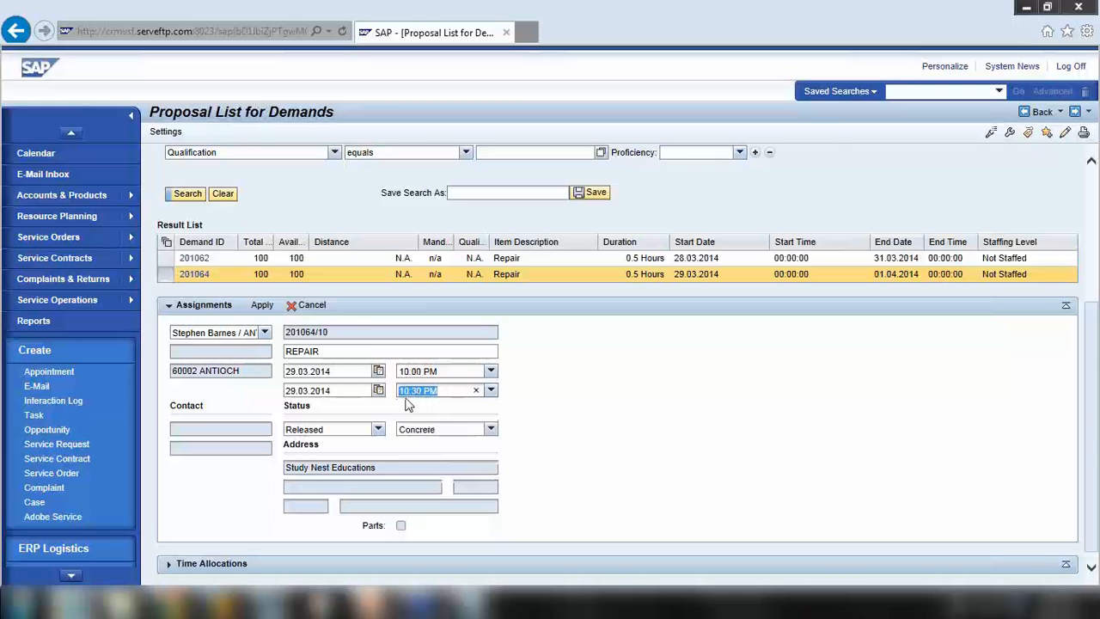
{"action": "left_click", "coordinate": [491, 390]}
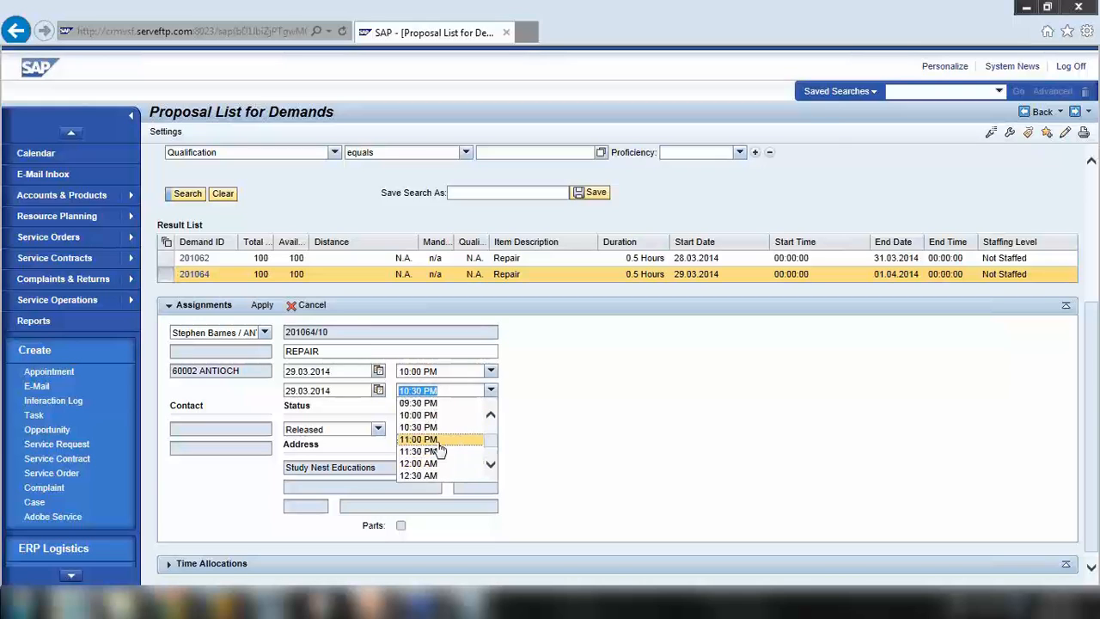
{"action": "left_click", "coordinate": [438, 441]}
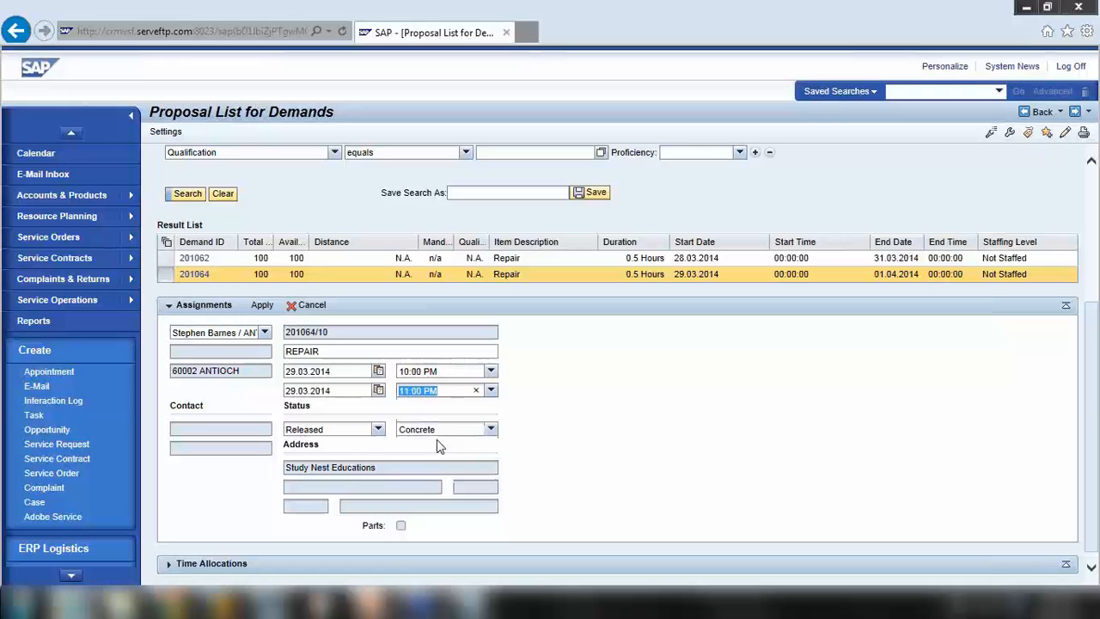
{"action": "left_click", "coordinate": [612, 448]}
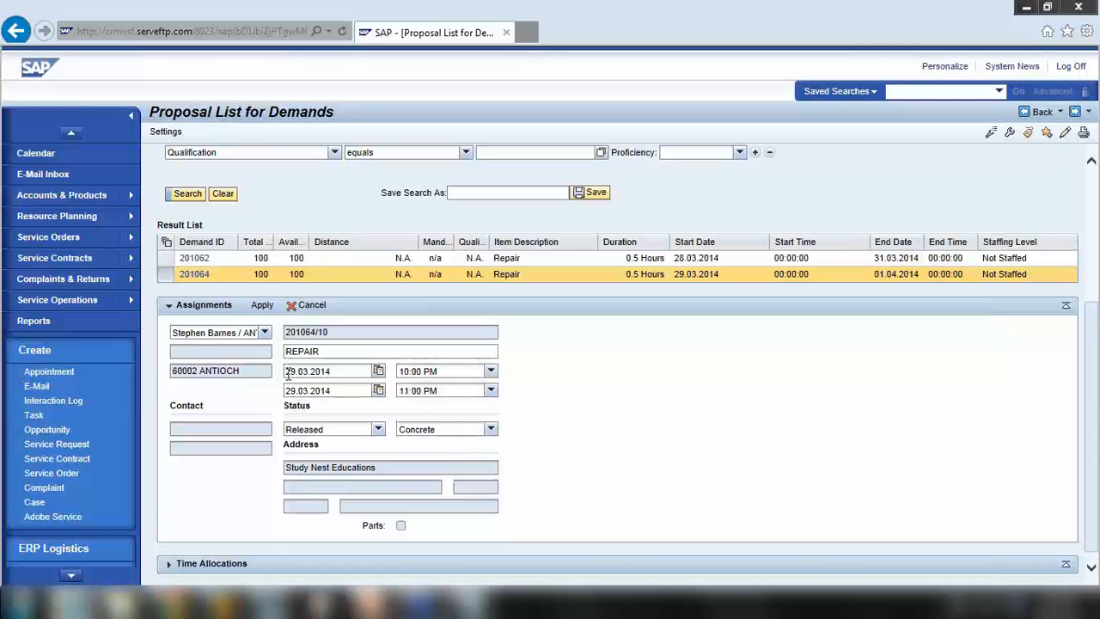
{"action": "left_click", "coordinate": [287, 373]}
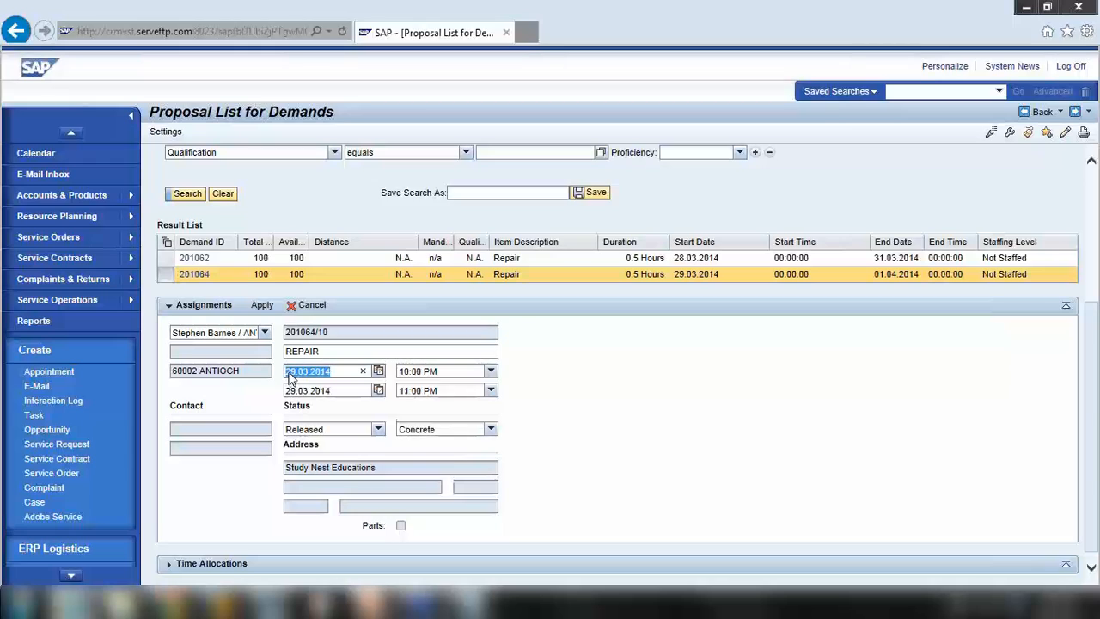
{"action": "left_click", "coordinate": [371, 429]}
{"action": "left_click", "coordinate": [371, 430]}
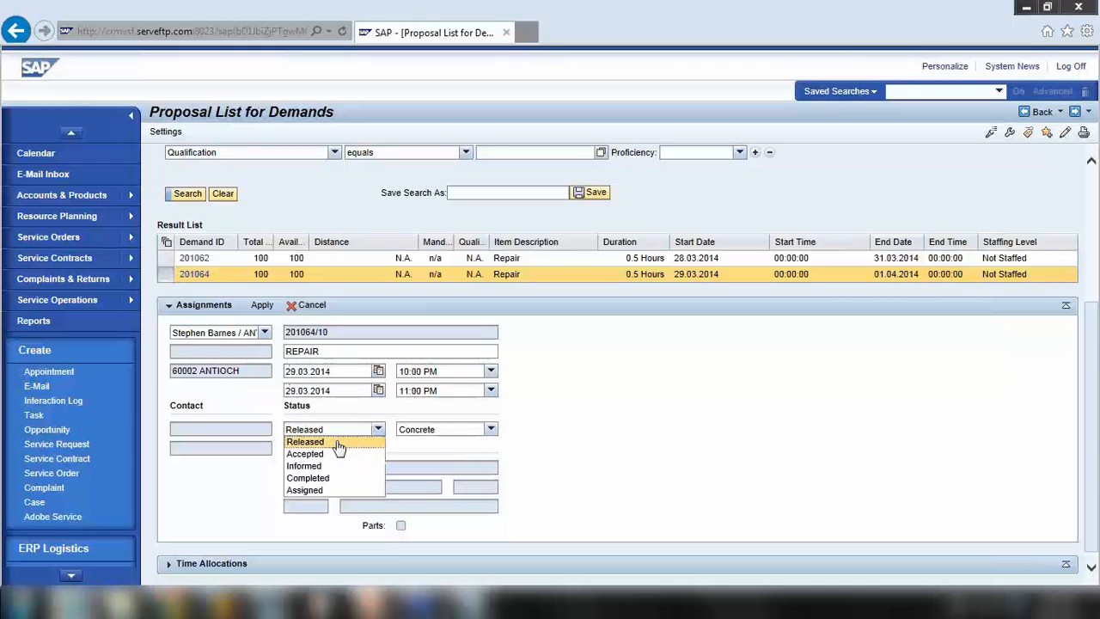
{"action": "left_click", "coordinate": [584, 447]}
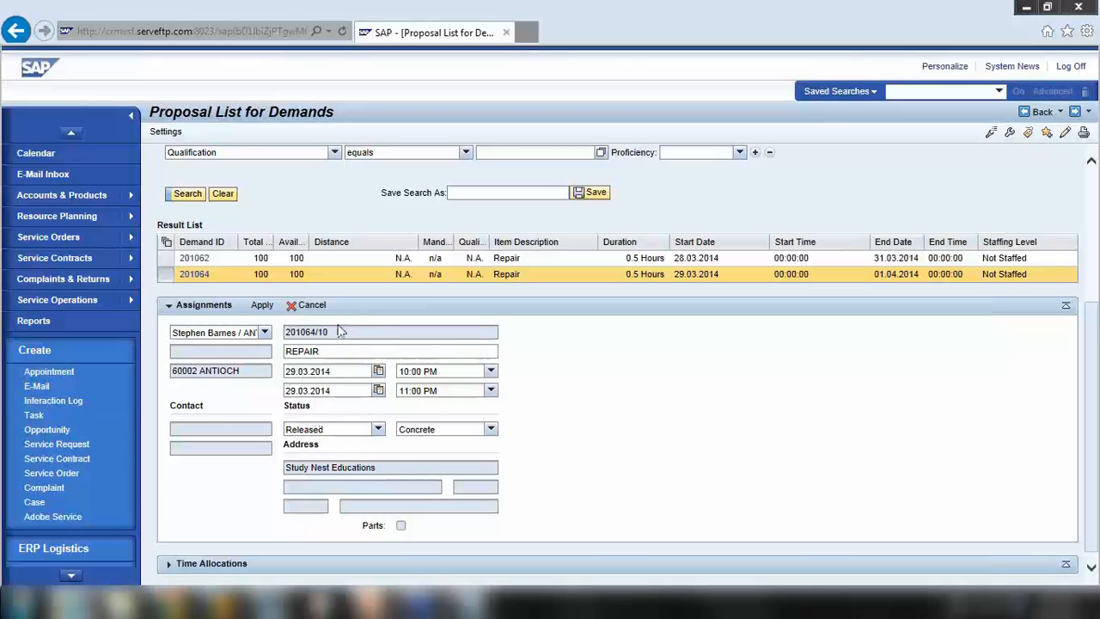
Apply the assignment and confirm demand 201064 now reads Overstaffed
{"action": "left_click", "coordinate": [263, 306]}
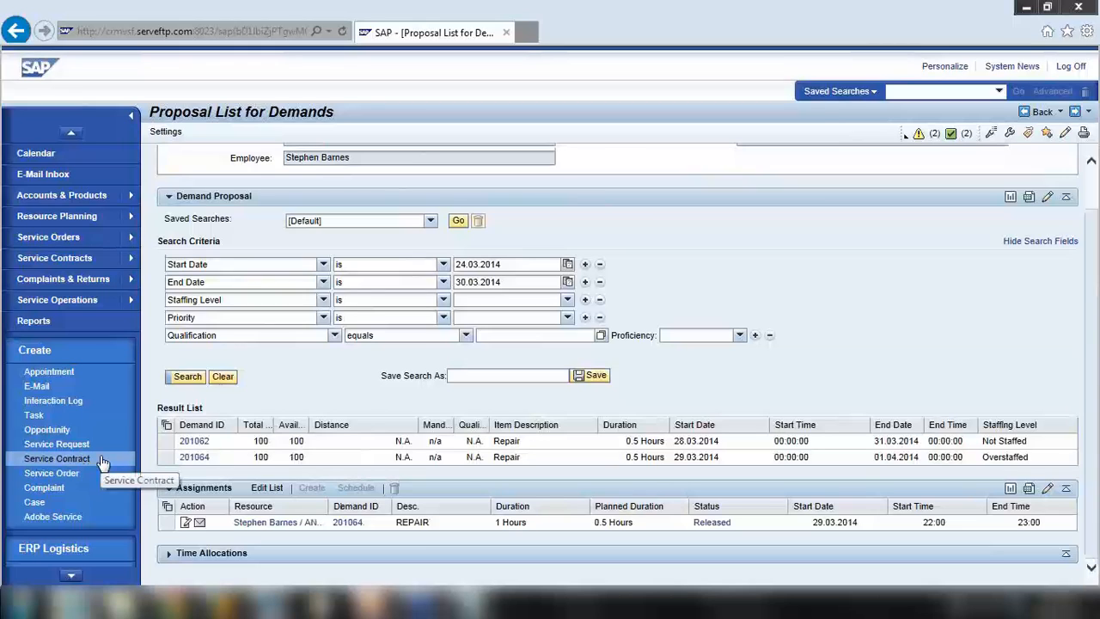
{"action": "left_click", "coordinate": [165, 457]}
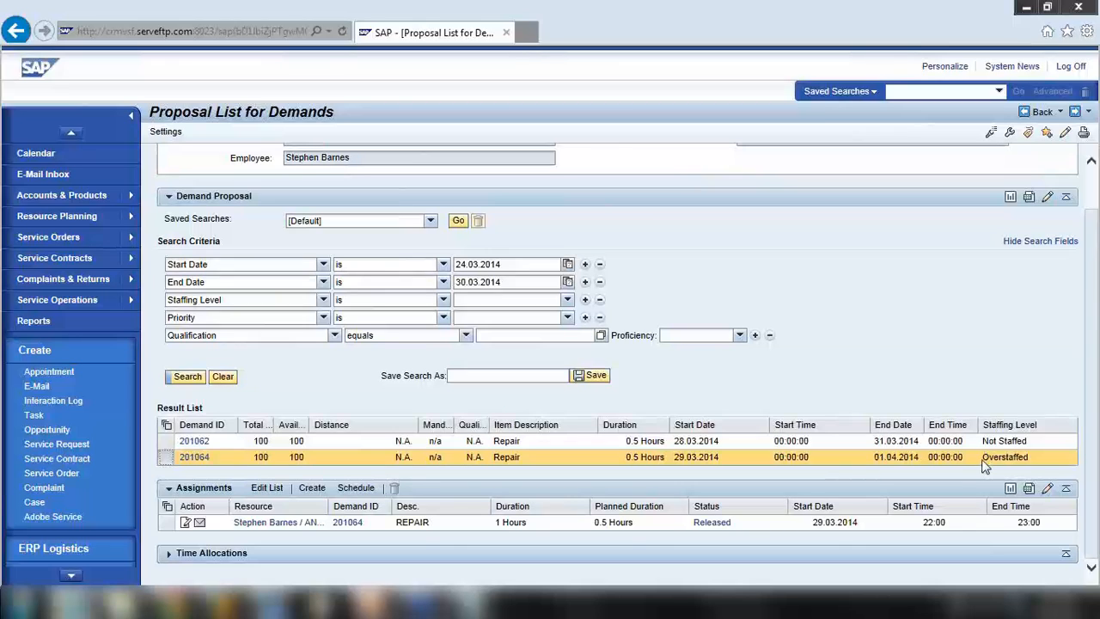
{"action": "left_click_drag", "start_coordinate": [985, 459], "coordinate": [1036, 464]}
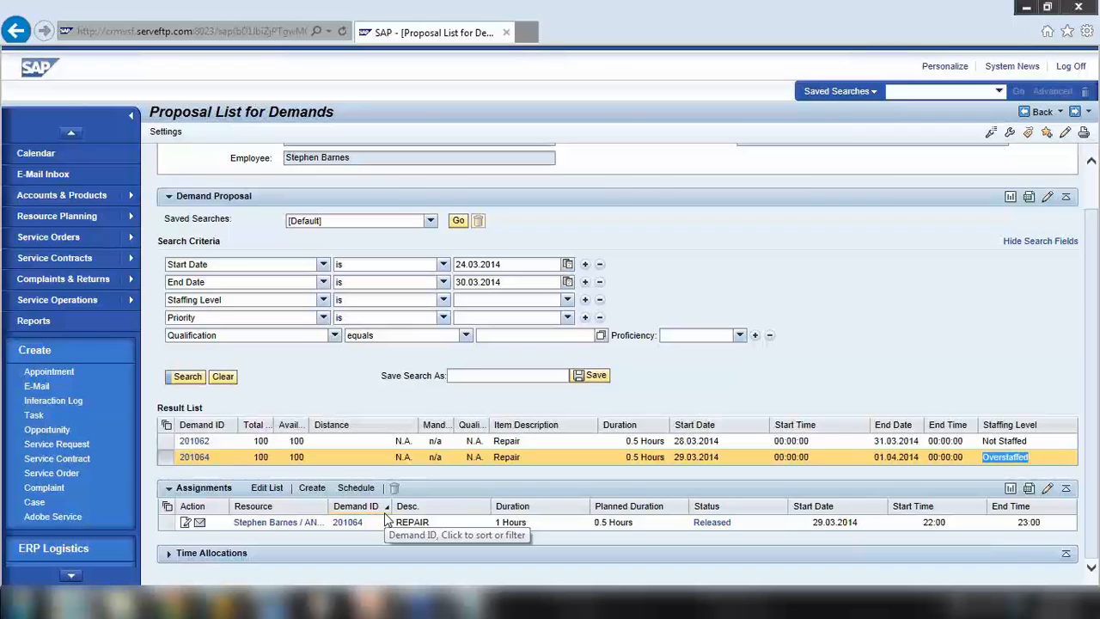
{"action": "left_click", "coordinate": [988, 453]}
Expand Time Allocations, then bring the PowerPoint presentation to the front
{"action": "left_click", "coordinate": [171, 556]}
{"action": "scroll", "coordinate": [206, 495], "scroll_direction": "up", "scroll_amount": 2}
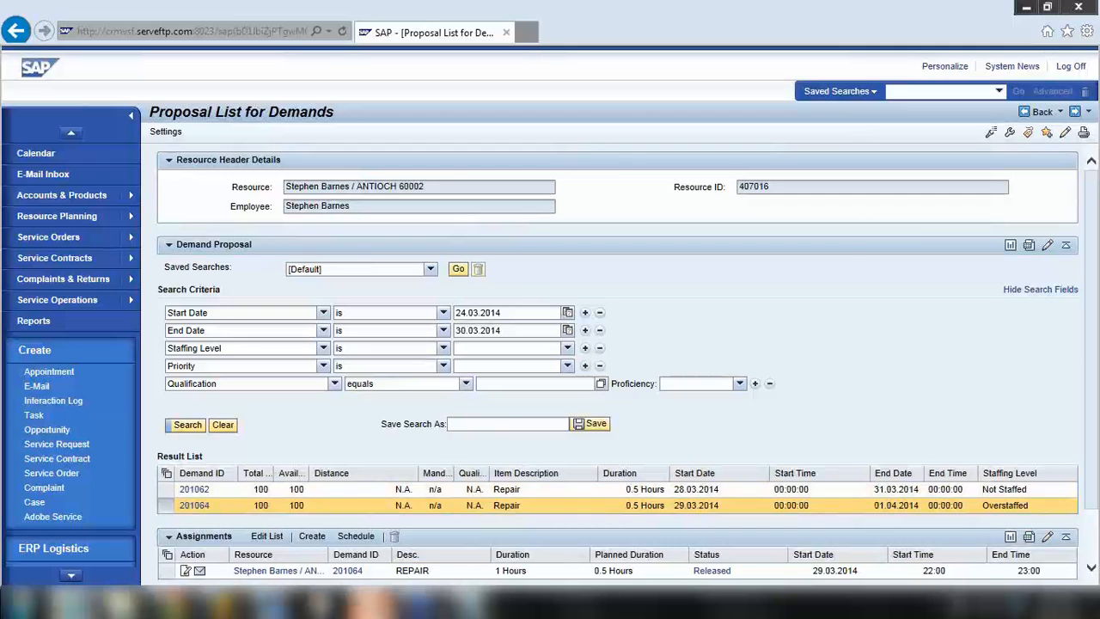
{"action": "left_click", "coordinate": [371, 604]}
{"action": "scroll", "coordinate": [129, 421], "scroll_direction": "down", "scroll_amount": 4}
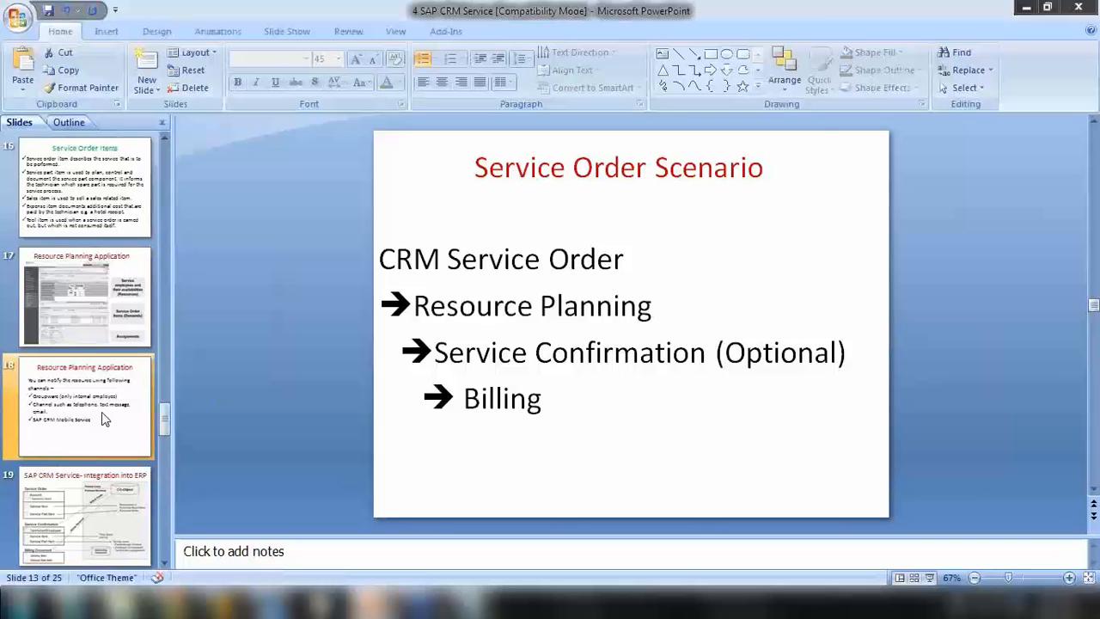
Display slide 17, Resource Planning Application, from the thumbnail pane
{"action": "scroll", "coordinate": [103, 419], "scroll_direction": "up", "scroll_amount": 2}
{"action": "scroll", "coordinate": [103, 418], "scroll_direction": "up", "scroll_amount": 2}
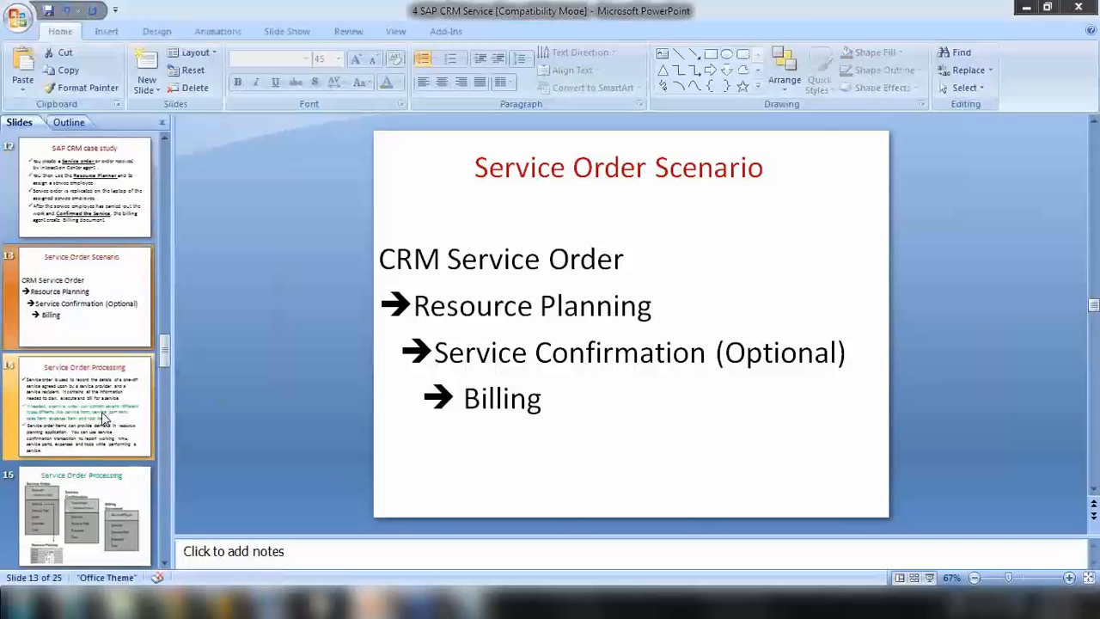
{"action": "scroll", "coordinate": [103, 418], "scroll_direction": "down", "scroll_amount": 2}
{"action": "scroll", "coordinate": [103, 419], "scroll_direction": "down", "scroll_amount": 1}
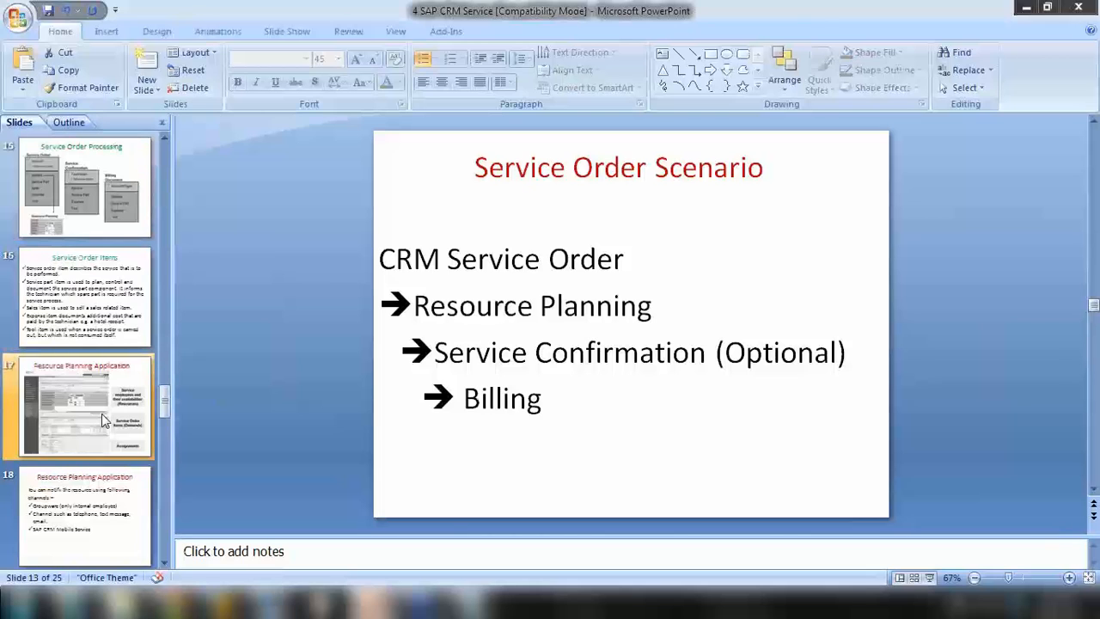
{"action": "left_click", "coordinate": [102, 414]}
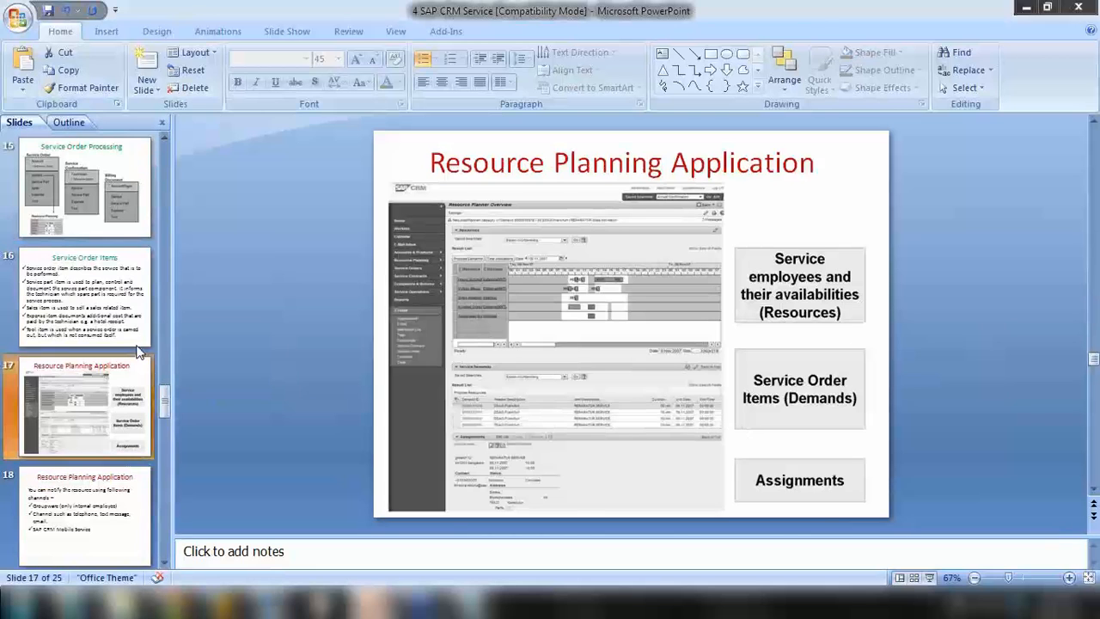
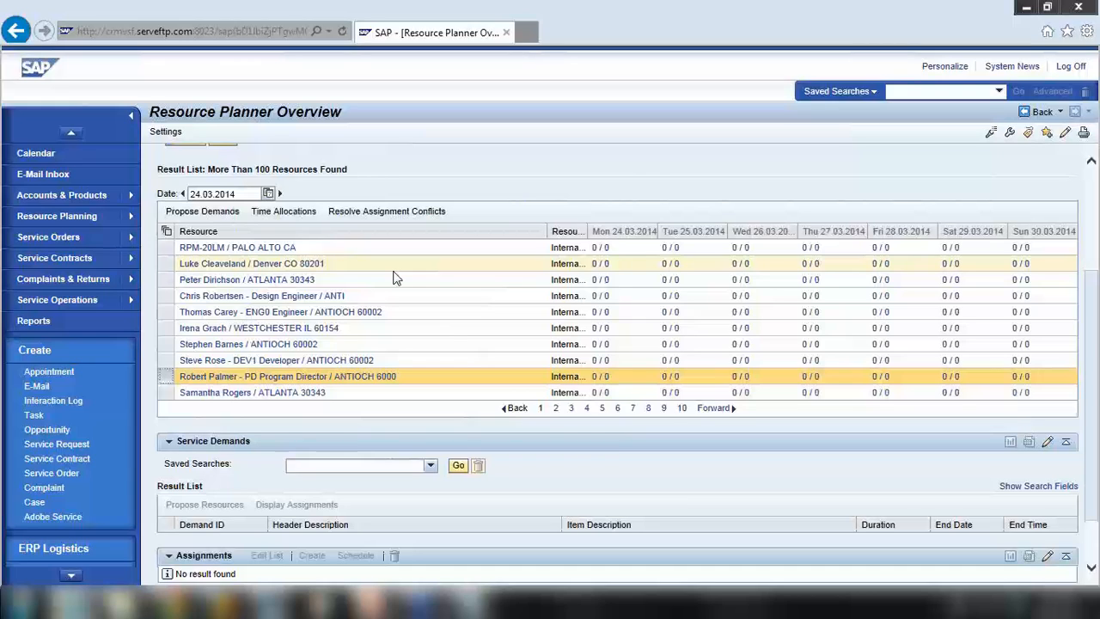
Delete the program director's 28.03.2014 Training allocation, then start a fresh time allocation for him
{"action": "left_click", "coordinate": [288, 214]}
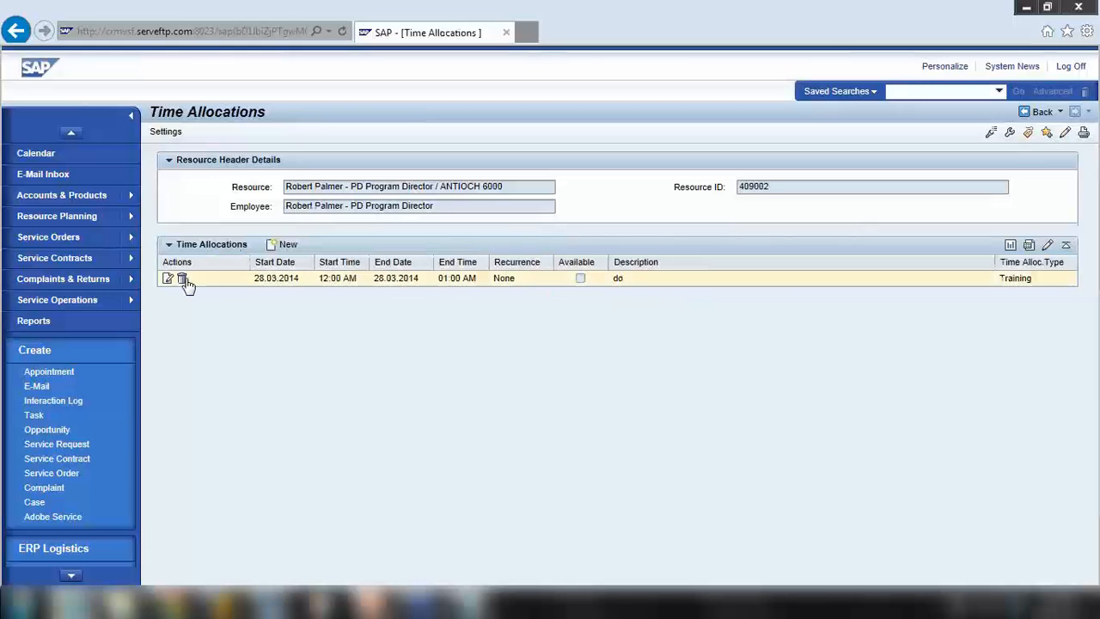
{"action": "left_click", "coordinate": [182, 280]}
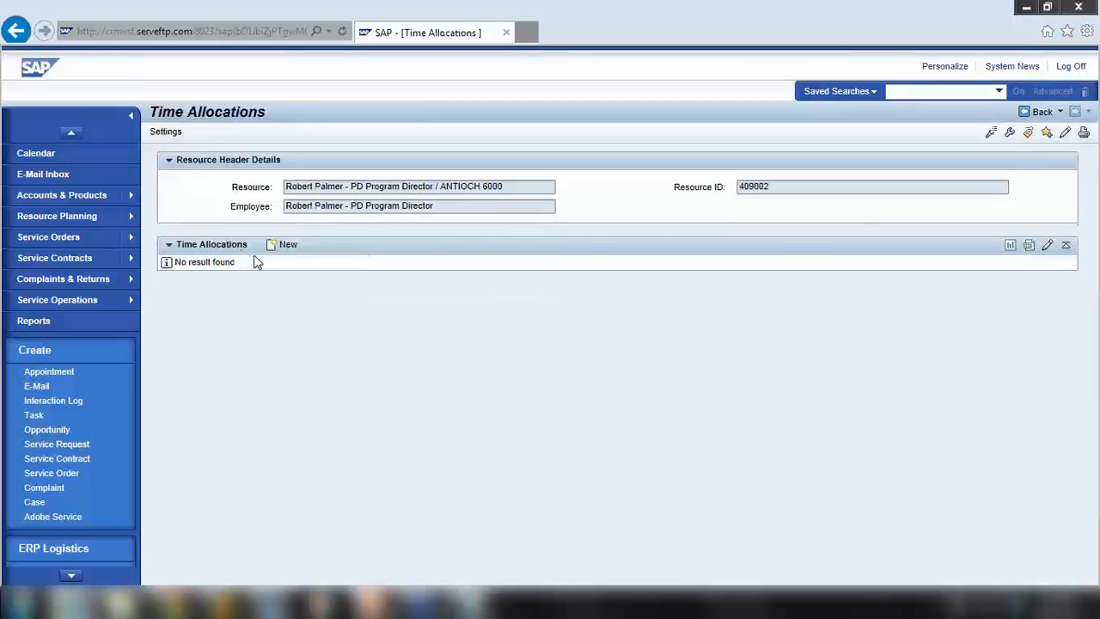
{"action": "left_click", "coordinate": [1039, 112]}
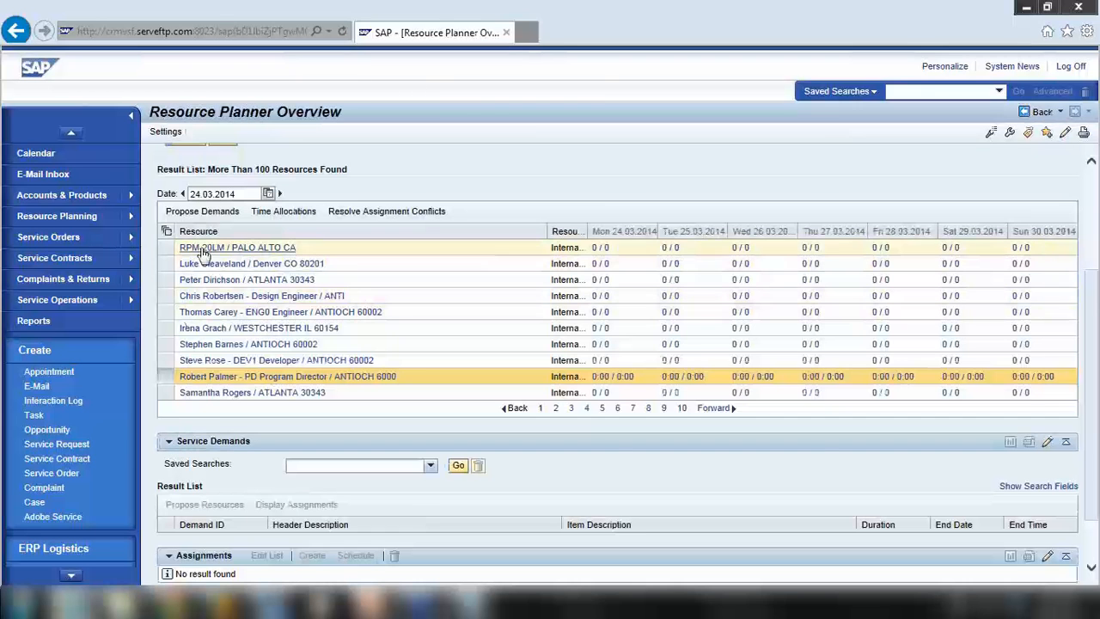
{"action": "left_click", "coordinate": [292, 215]}
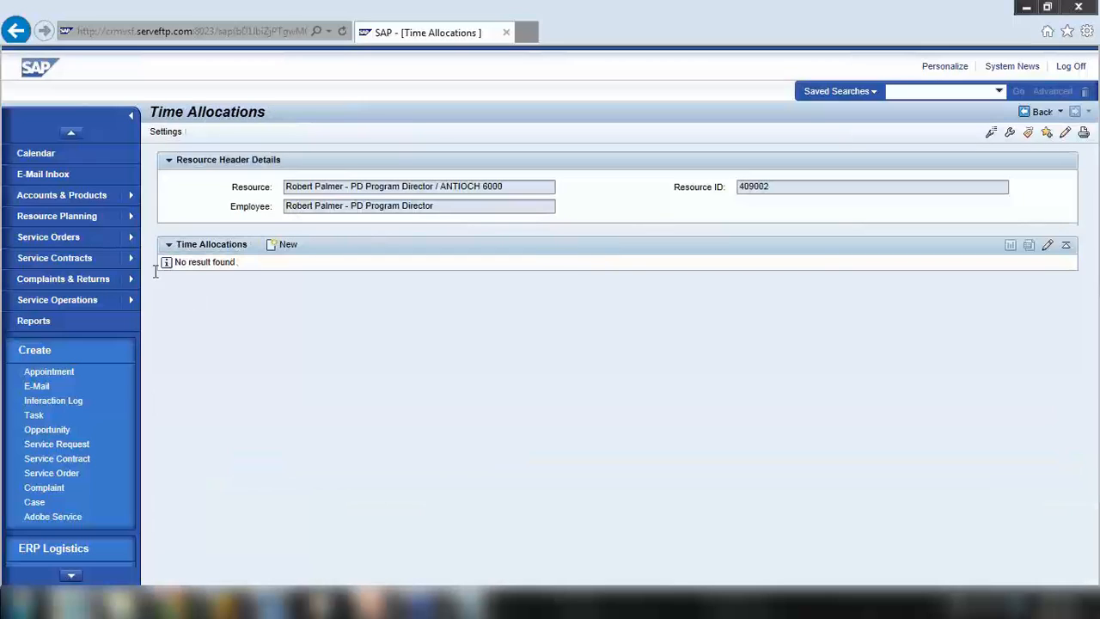
{"action": "left_click", "coordinate": [284, 246]}
Enter a description marking it as a time allocation for the program director
{"action": "left_click", "coordinate": [382, 290]}
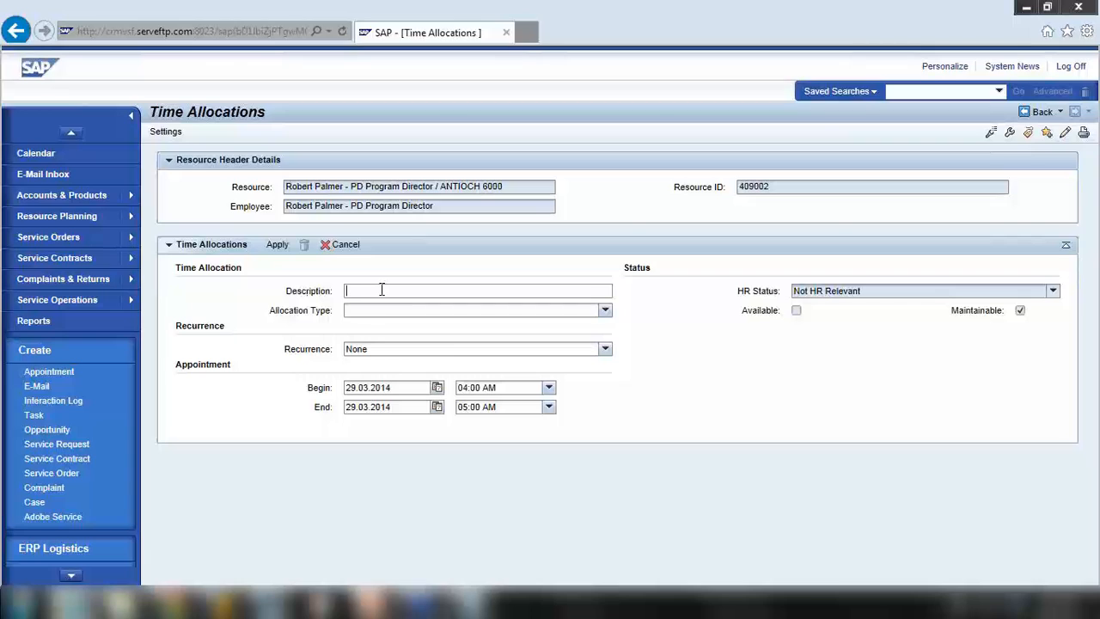
{"action": "type", "text": "Time app"}
{"action": "key", "text": "BackSpace"}
{"action": "type", "text": "llocation for Rober"}
Set the allocation type to Training and the recurrence to Weekly
{"action": "left_click", "coordinate": [402, 311]}
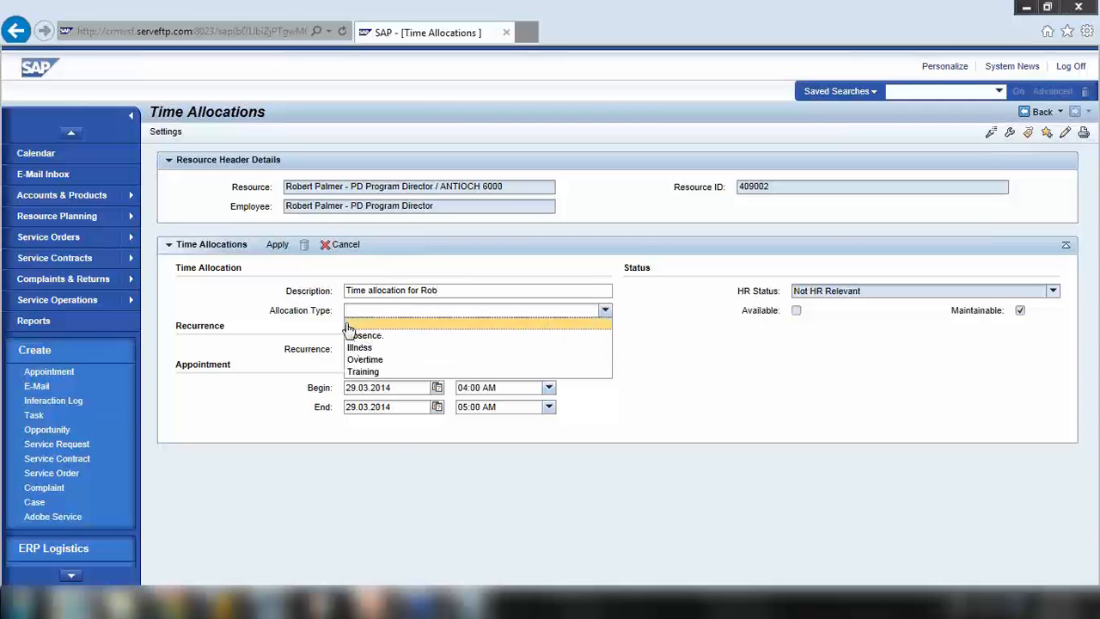
{"action": "left_click", "coordinate": [374, 373]}
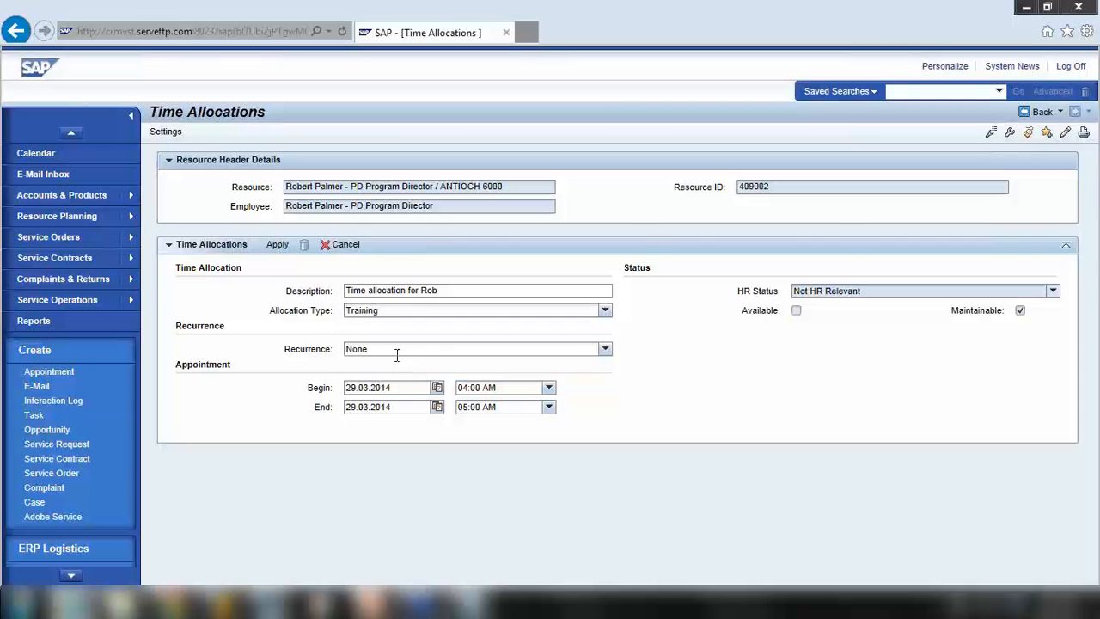
{"action": "left_click", "coordinate": [400, 351]}
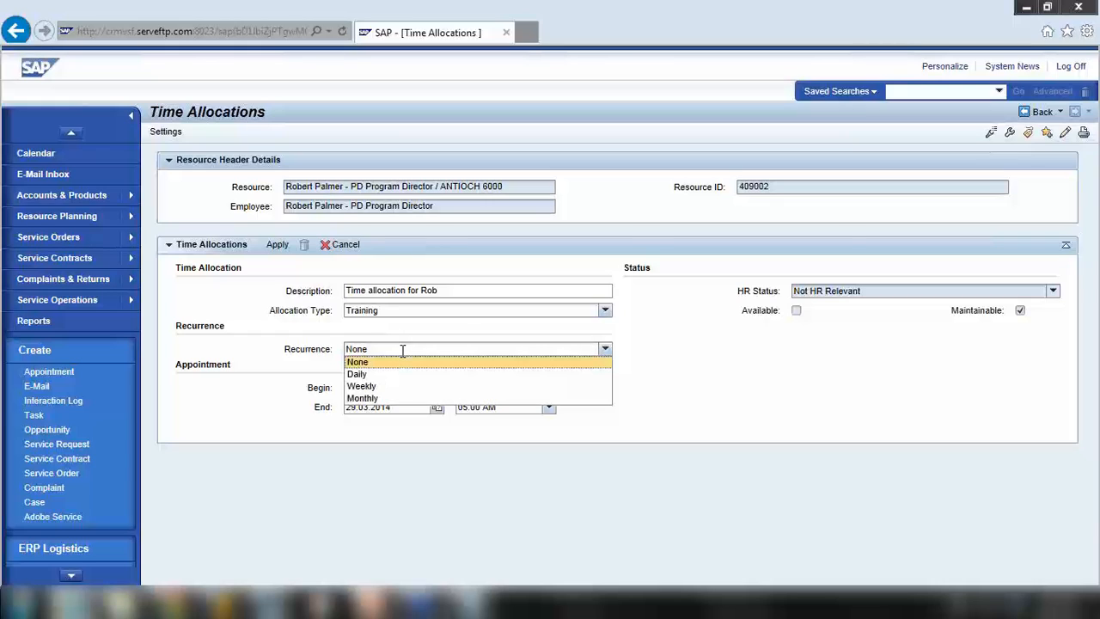
{"action": "left_click", "coordinate": [383, 389]}
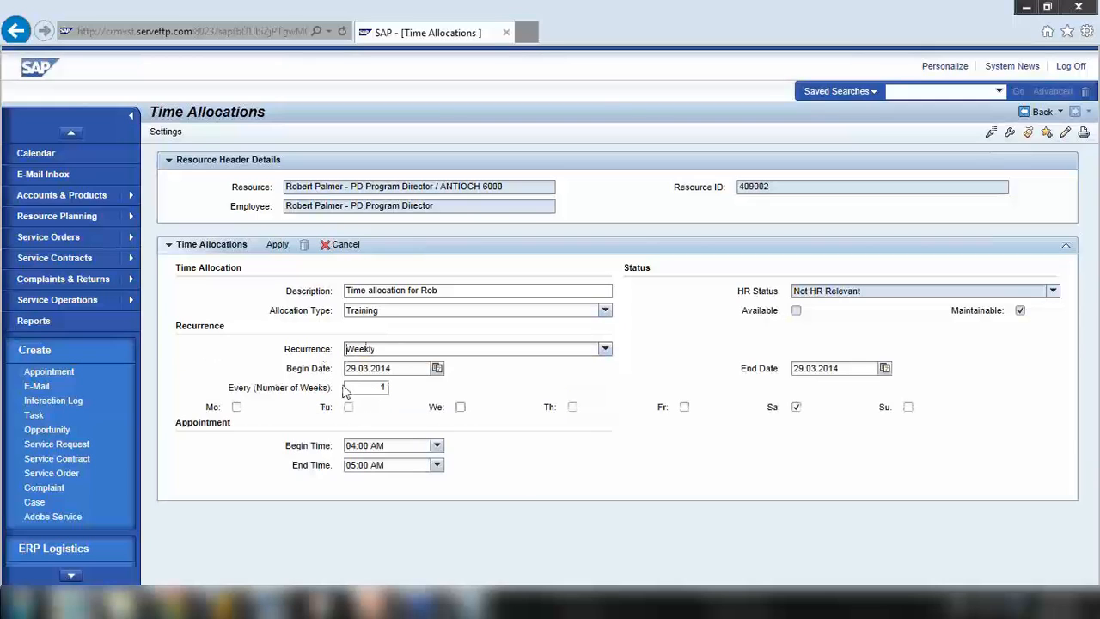
Select Monday through Friday in the weekly pattern and clear Saturday
{"action": "left_click", "coordinate": [237, 407]}
{"action": "left_click", "coordinate": [348, 408]}
{"action": "left_click", "coordinate": [460, 407]}
{"action": "left_click", "coordinate": [573, 407]}
{"action": "left_click", "coordinate": [684, 407]}
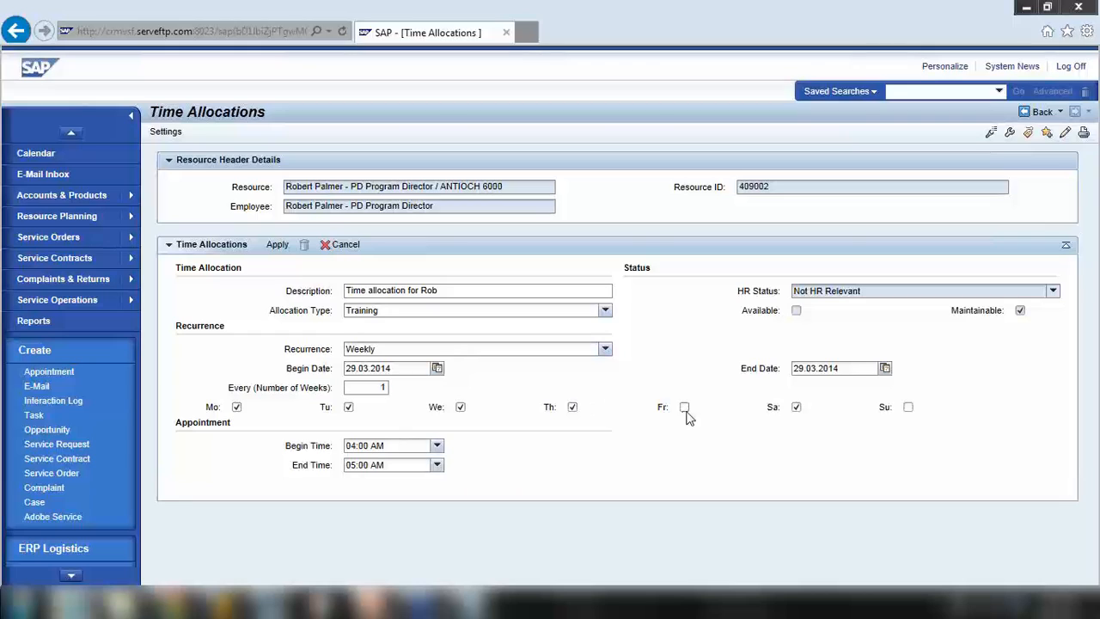
{"action": "left_click", "coordinate": [797, 409]}
Set the allocation's begin time to 10:00 AM
{"action": "left_click", "coordinate": [436, 445]}
{"action": "key", "text": "Up"}
{"action": "key", "text": "Up"}
{"action": "key", "text": "Up"}
{"action": "key", "text": "Up"}
{"action": "key", "text": "Up"}
{"action": "key", "text": "Up"}
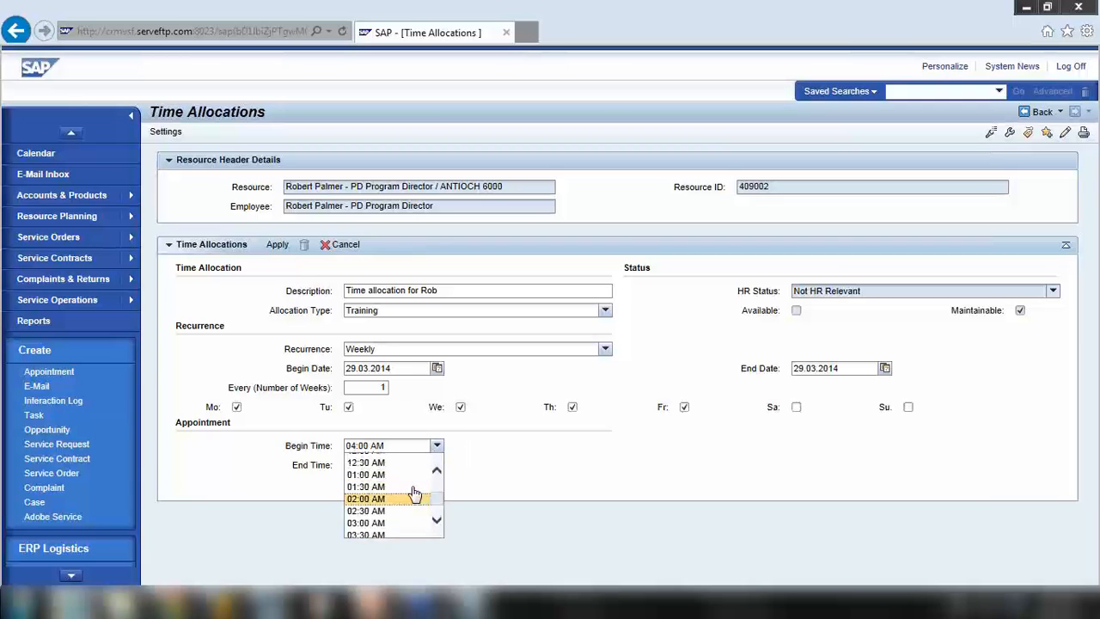
{"action": "key", "text": "Up"}
{"action": "key", "text": "Up"}
{"action": "key", "text": "Up"}
{"action": "key", "text": "Up"}
{"action": "key", "text": "Up"}
{"action": "key", "text": "Up"}
{"action": "key", "text": "Up"}
{"action": "key", "text": "Up"}
{"action": "key", "text": "Up"}
{"action": "key", "text": "Up"}
{"action": "key", "text": "Up"}
{"action": "key", "text": "Up"}
{"action": "key", "text": "Up"}
{"action": "key", "text": "Up"}
{"action": "key", "text": "Up"}
{"action": "key", "text": "Up"}
{"action": "key", "text": "Up"}
{"action": "key", "text": "Up"}
{"action": "key", "text": "Up"}
{"action": "key", "text": "Up"}
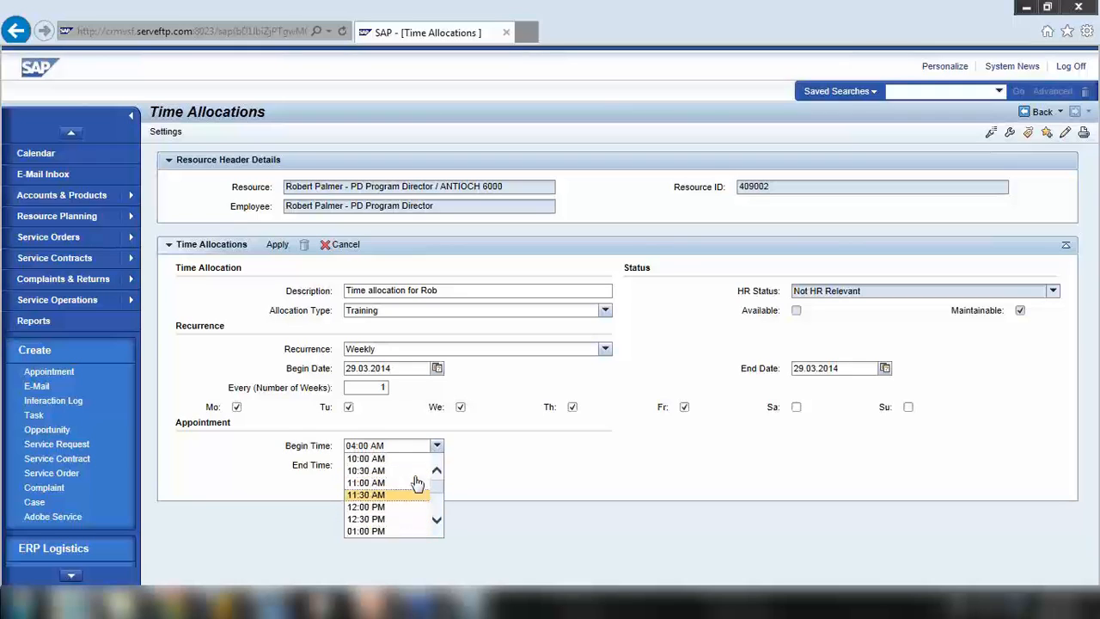
{"action": "scroll", "coordinate": [425, 501], "scroll_direction": "down", "scroll_amount": 1}
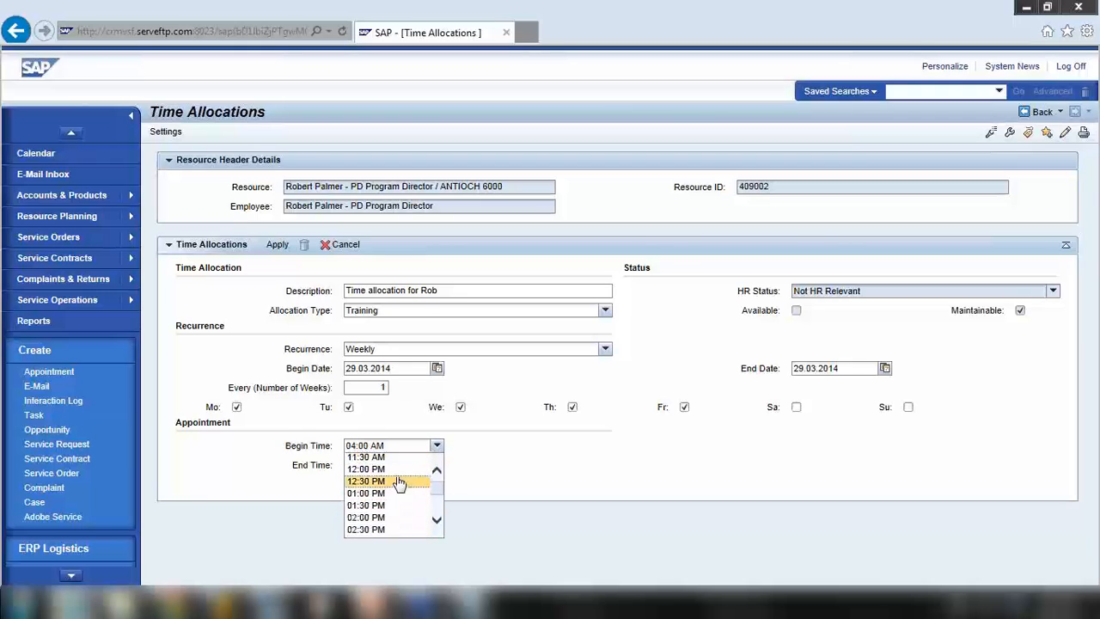
{"action": "scroll", "coordinate": [399, 481], "scroll_direction": "up", "scroll_amount": 3}
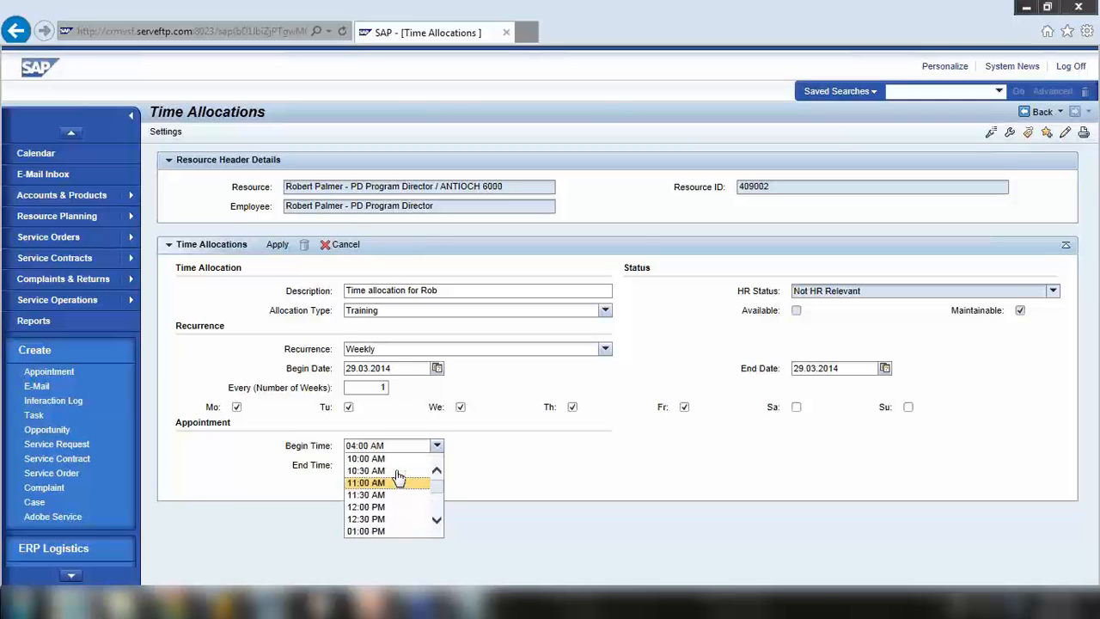
{"action": "left_click", "coordinate": [397, 458]}
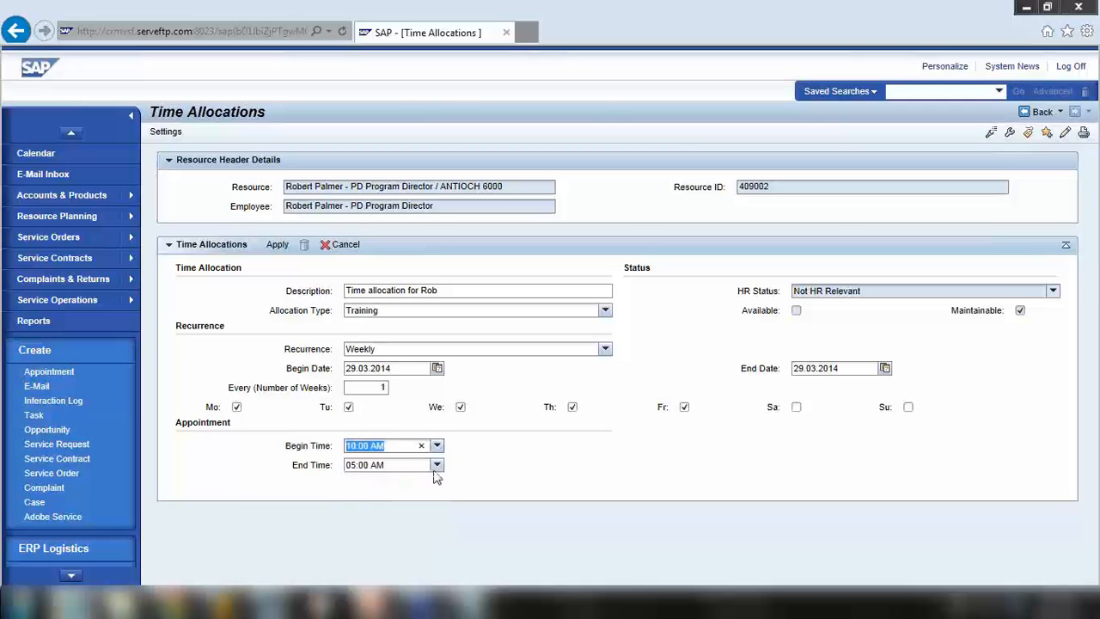
Set the allocation's end time to 06:00 PM
{"action": "left_click", "coordinate": [436, 467]}
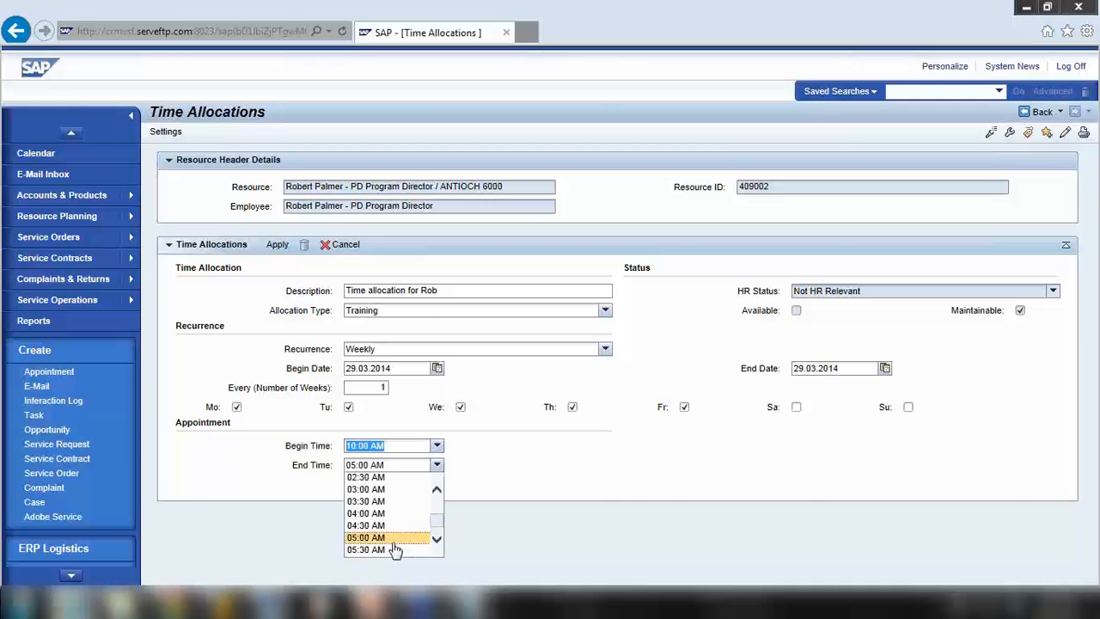
{"action": "scroll", "coordinate": [395, 550], "scroll_direction": "down", "scroll_amount": 1}
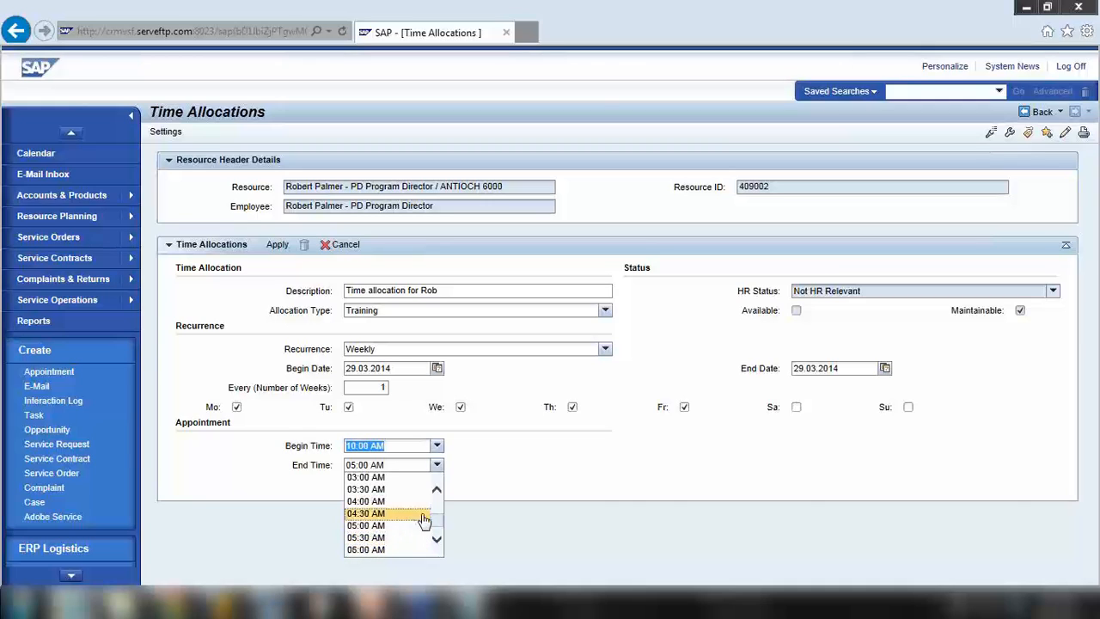
{"action": "scroll", "coordinate": [423, 520], "scroll_direction": "down", "scroll_amount": 5}
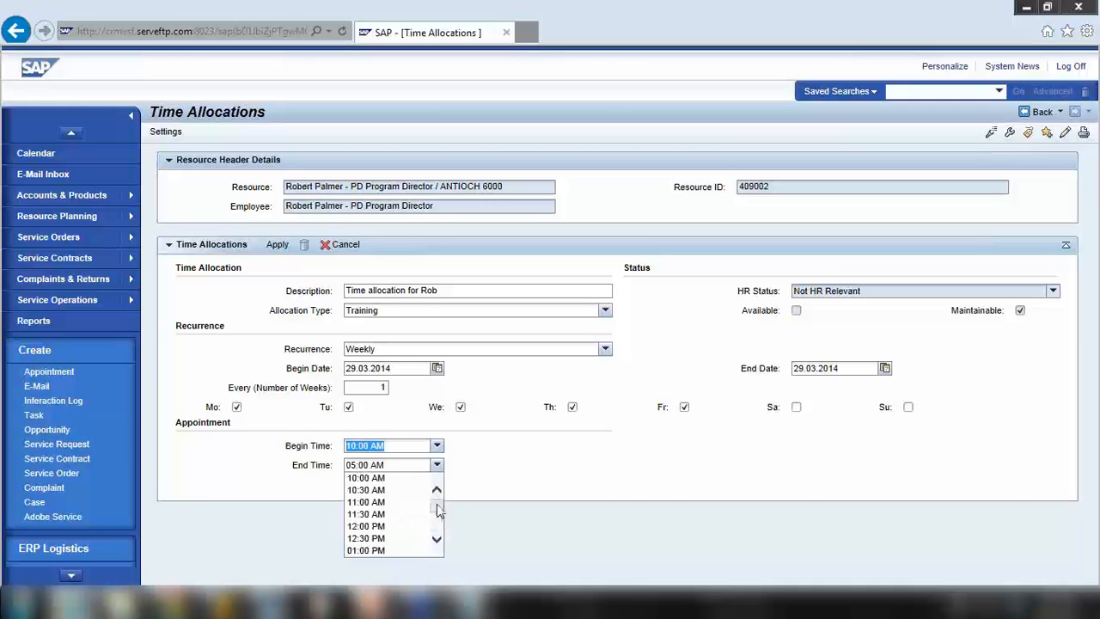
{"action": "scroll", "coordinate": [437, 503], "scroll_direction": "up", "scroll_amount": 3}
{"action": "scroll", "coordinate": [438, 481], "scroll_direction": "down", "scroll_amount": 3}
{"action": "left_click", "coordinate": [504, 482]}
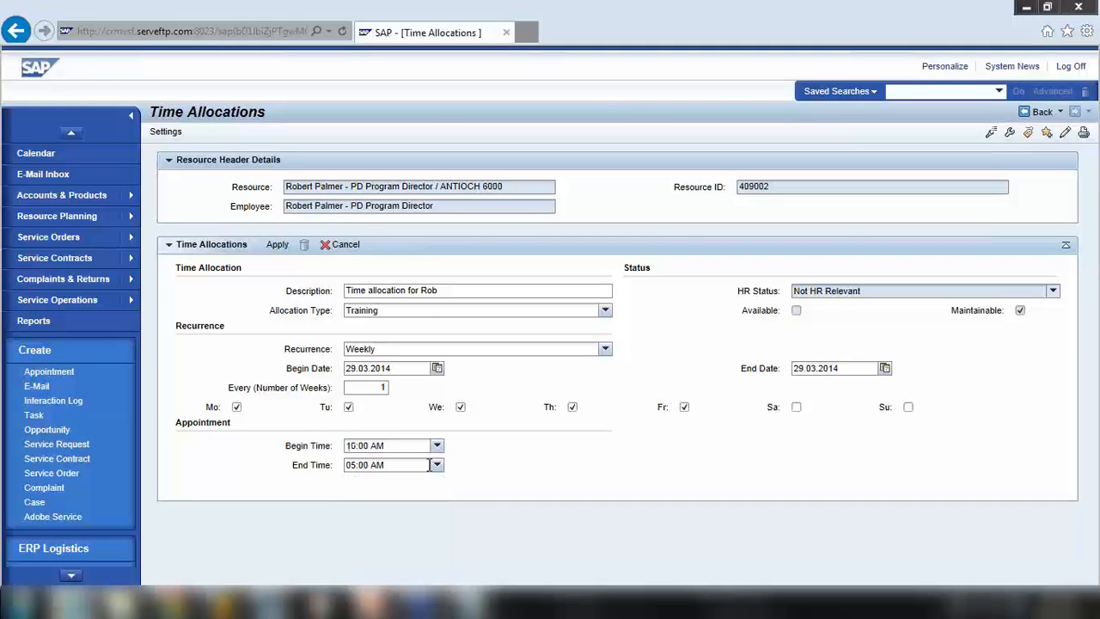
{"action": "left_click", "coordinate": [437, 446]}
{"action": "left_click", "coordinate": [485, 463]}
{"action": "left_click", "coordinate": [436, 465]}
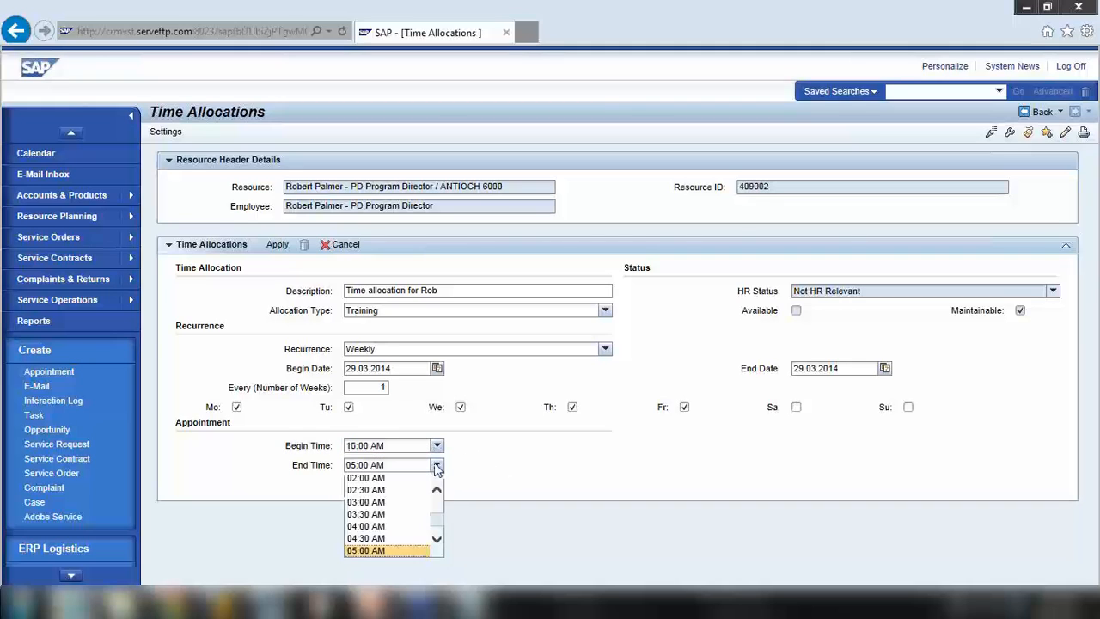
{"action": "scroll", "coordinate": [404, 516], "scroll_direction": "down", "scroll_amount": 3}
{"action": "scroll", "coordinate": [400, 524], "scroll_direction": "down", "scroll_amount": 10}
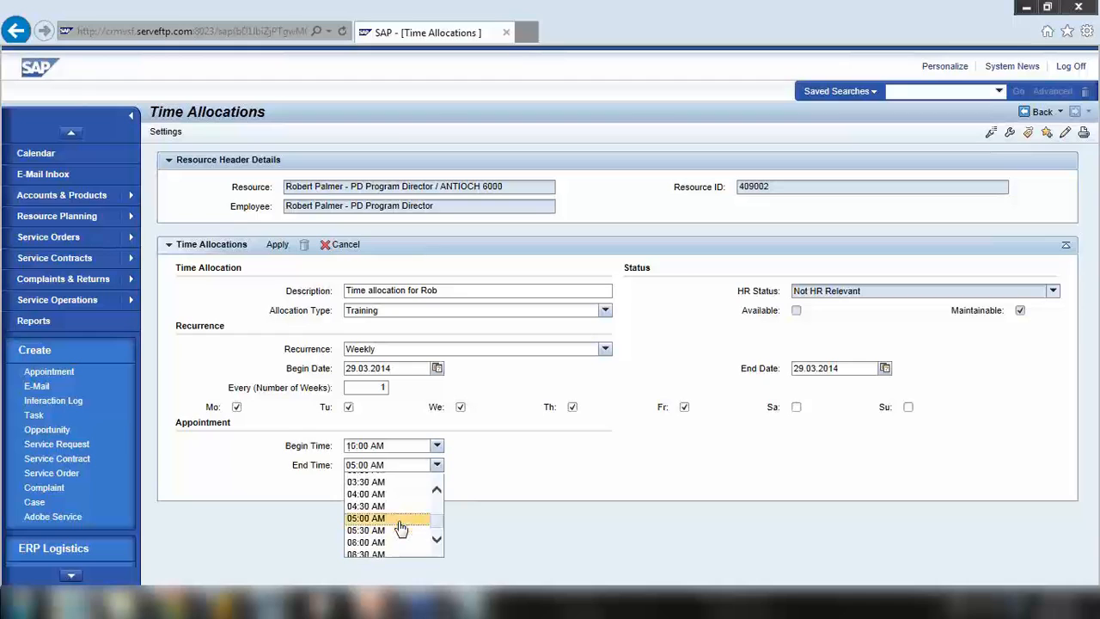
{"action": "scroll", "coordinate": [401, 516], "scroll_direction": "up", "scroll_amount": 1}
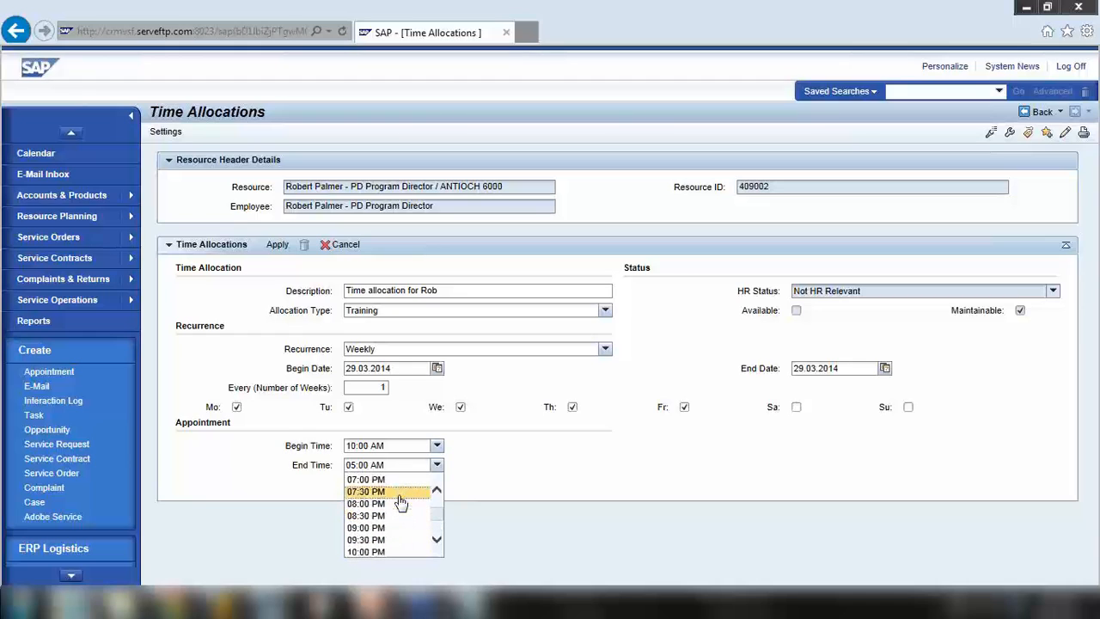
{"action": "scroll", "coordinate": [399, 507], "scroll_direction": "up", "scroll_amount": 2}
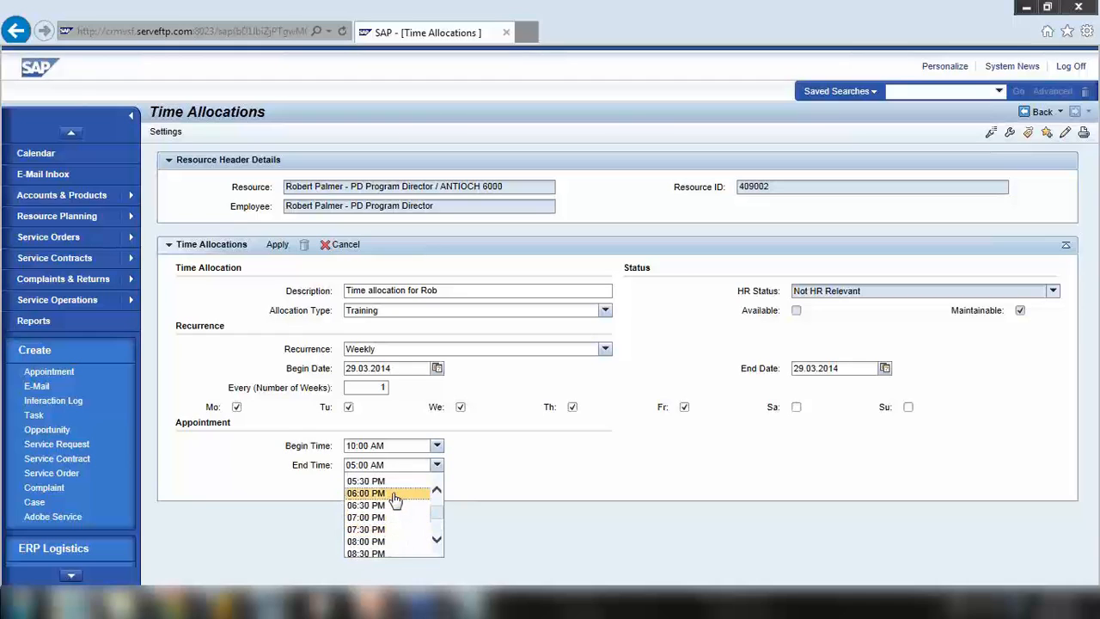
{"action": "left_click", "coordinate": [395, 497]}
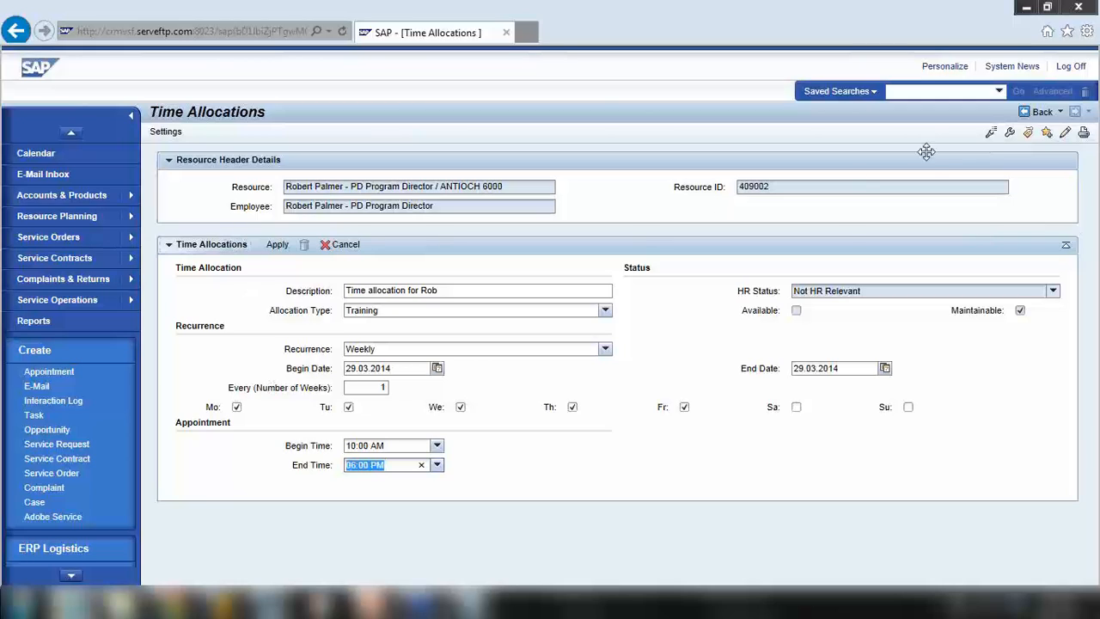
Apply the allocation, then read and dismiss the weekday error message
{"action": "left_click", "coordinate": [277, 246]}
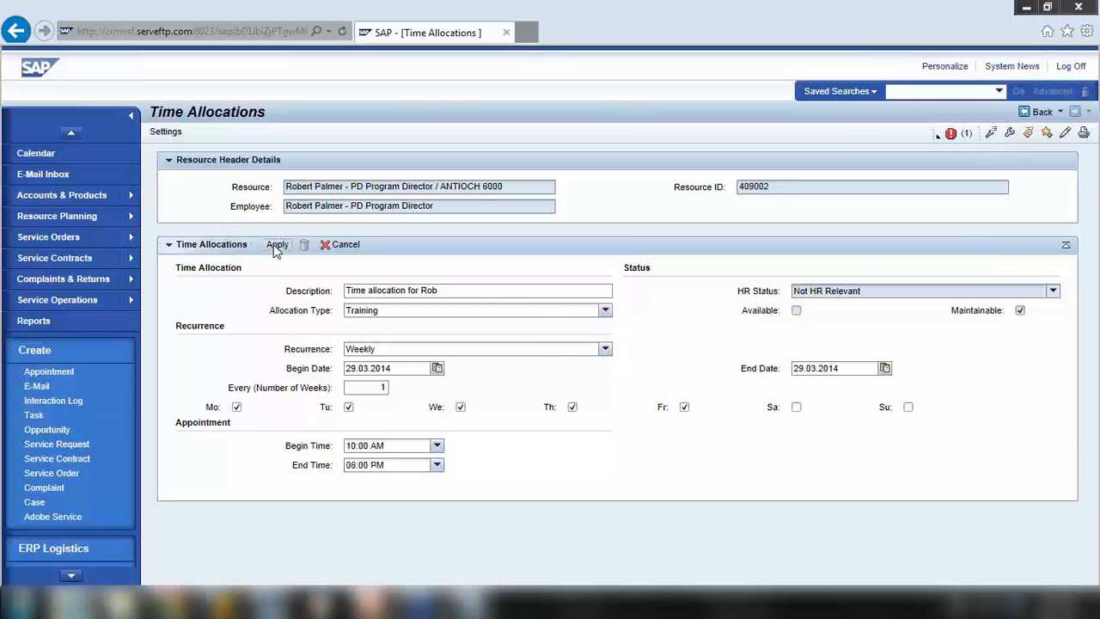
{"action": "left_click", "coordinate": [951, 136]}
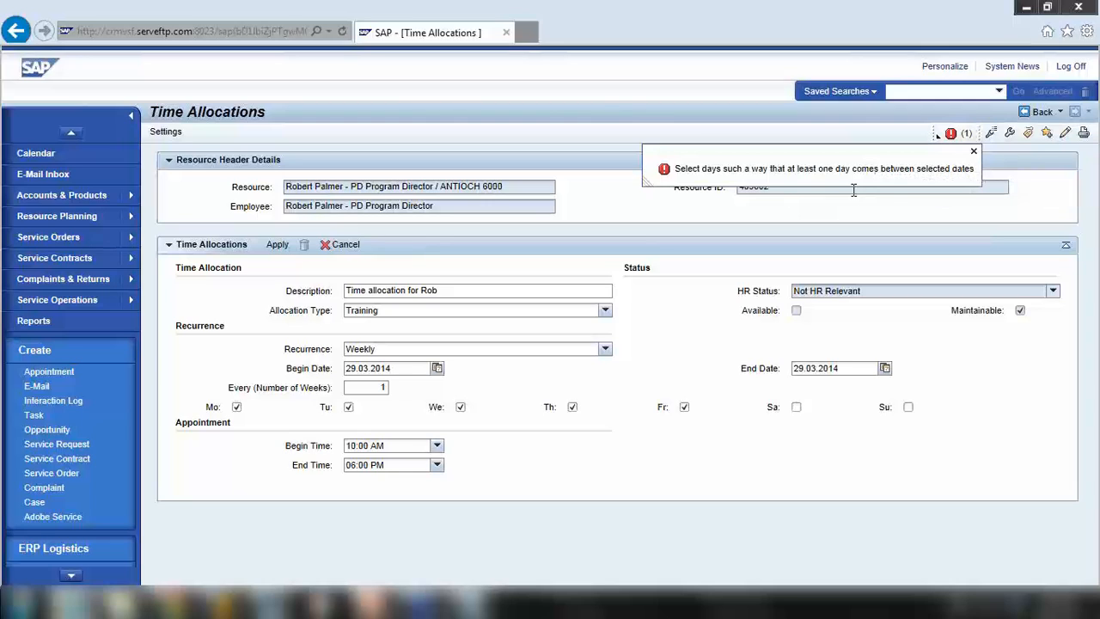
{"action": "left_click", "coordinate": [974, 151]}
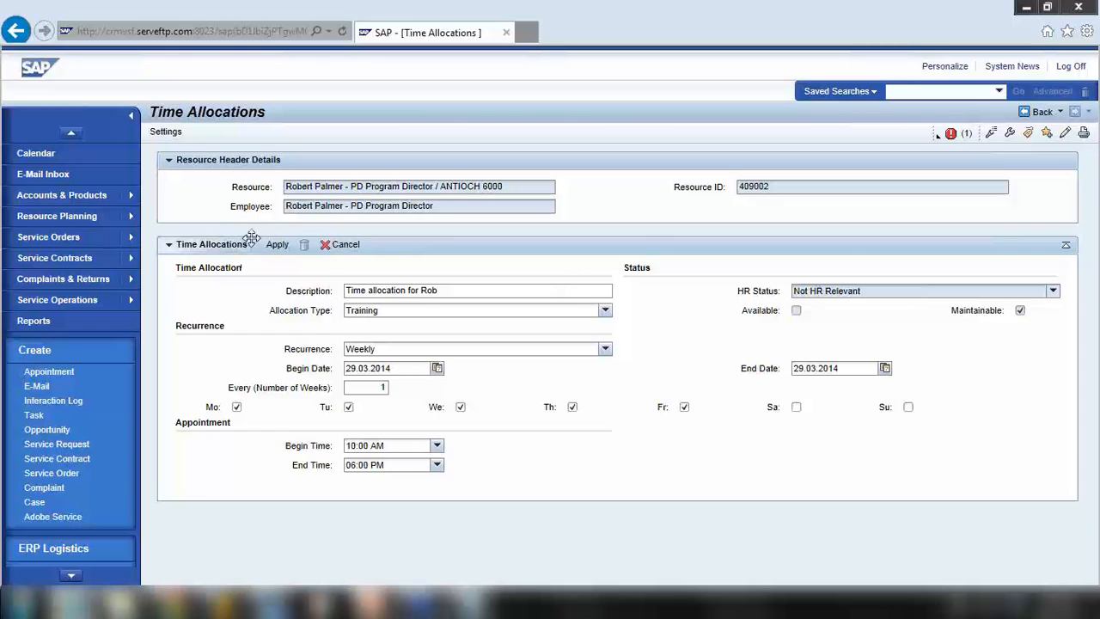
Change the begin date to 30.03.2014 and the end date to 29.03.9999
{"action": "left_click", "coordinate": [304, 368]}
{"action": "left_click_drag", "start_coordinate": [741, 367], "coordinate": [778, 368]}
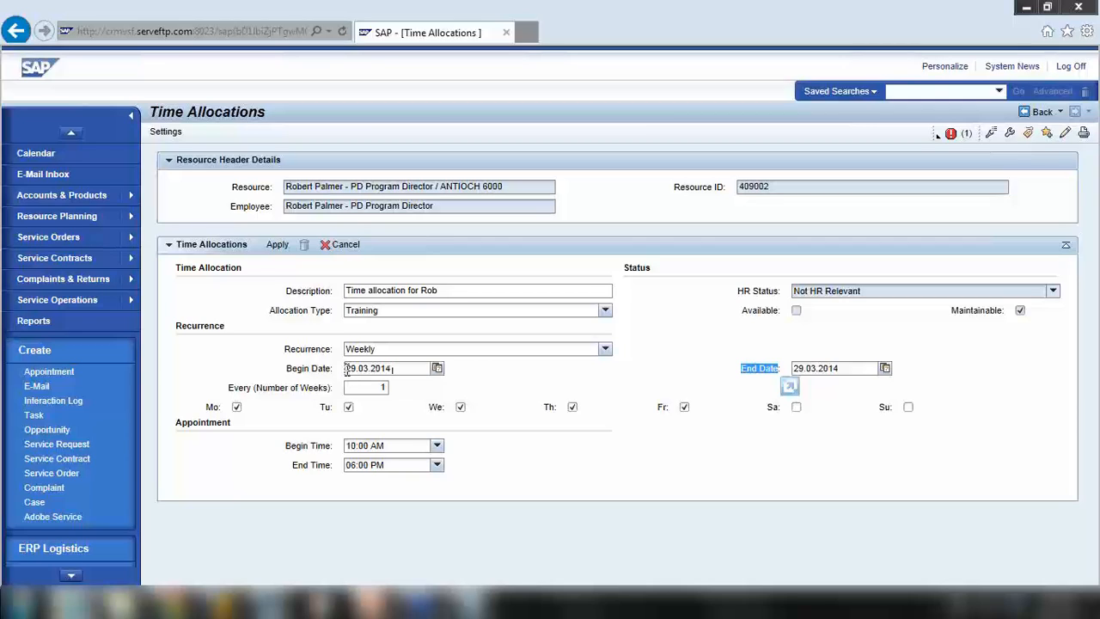
{"action": "left_click", "coordinate": [347, 369]}
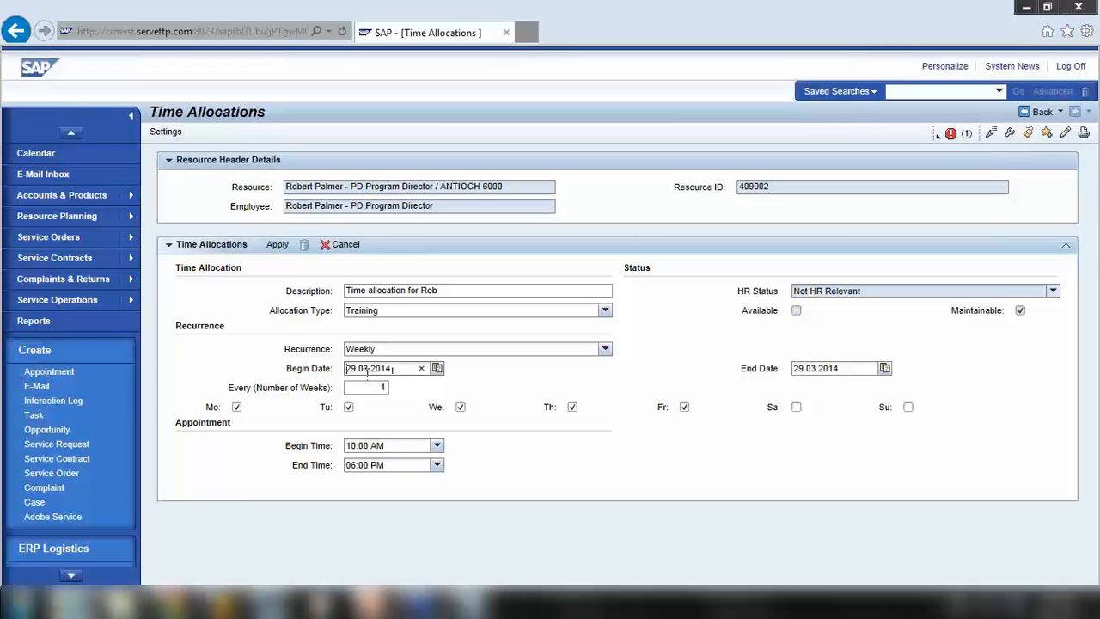
{"action": "key", "text": "Delete"}
{"action": "type", "text": "3"}
{"action": "key", "text": "Delete"}
{"action": "type", "text": "0"}
{"action": "left_click", "coordinate": [885, 370]}
{"action": "left_click", "coordinate": [850, 369]}
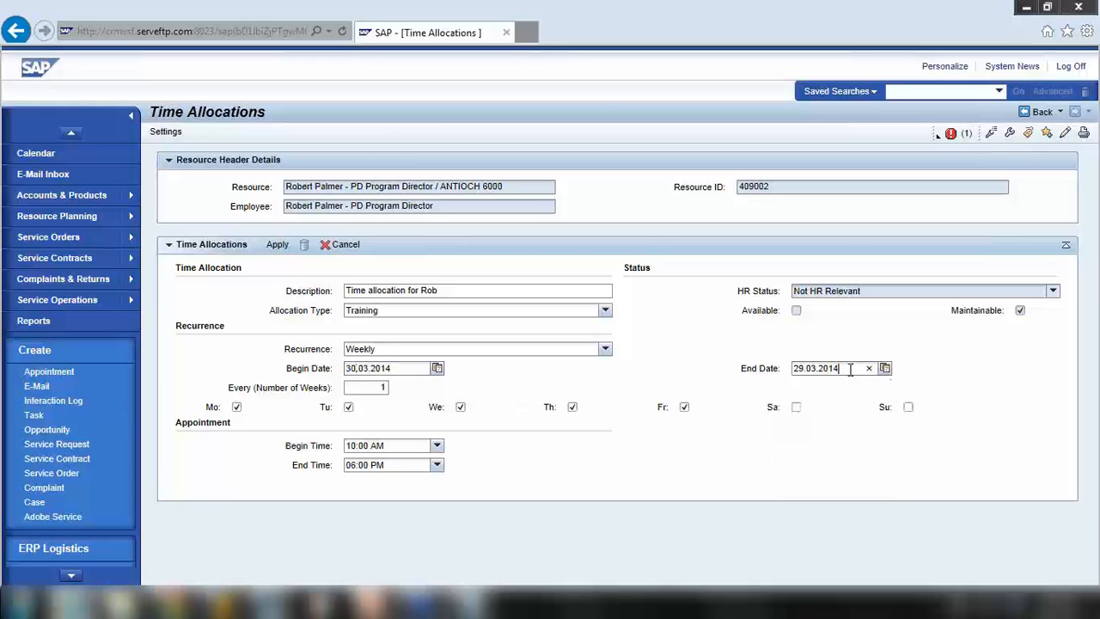
{"action": "key", "text": "BackSpace"}
{"action": "key", "text": "BackSpace"}
{"action": "type", "text": "9999"}
Close the form and start a new weekly Training allocation described 'Time allocation'
{"action": "left_click", "coordinate": [278, 246]}
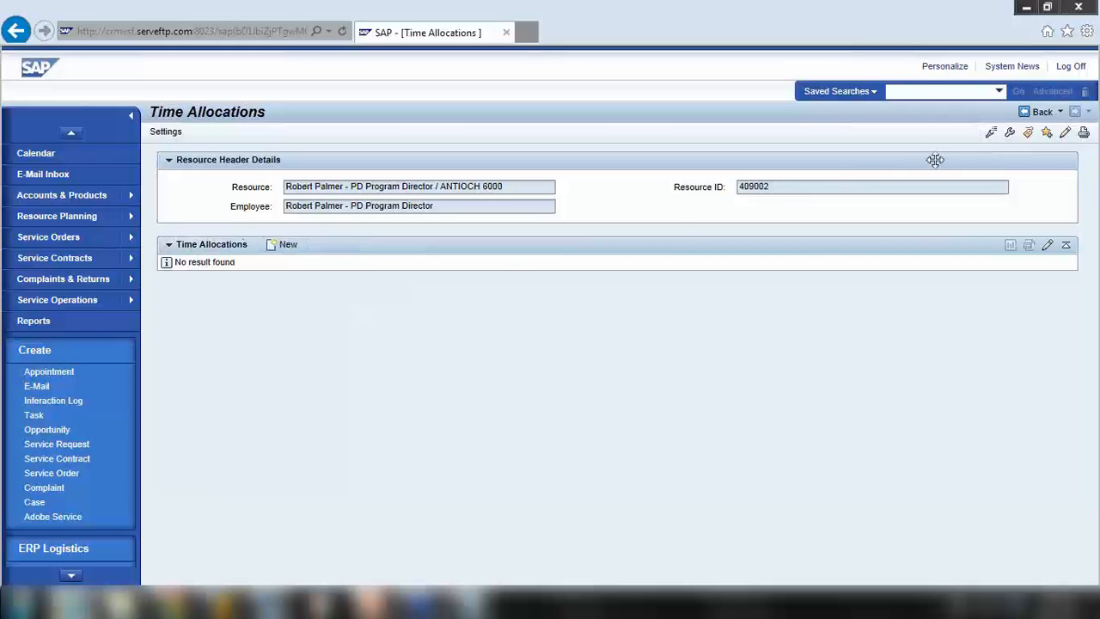
{"action": "left_click", "coordinate": [288, 245]}
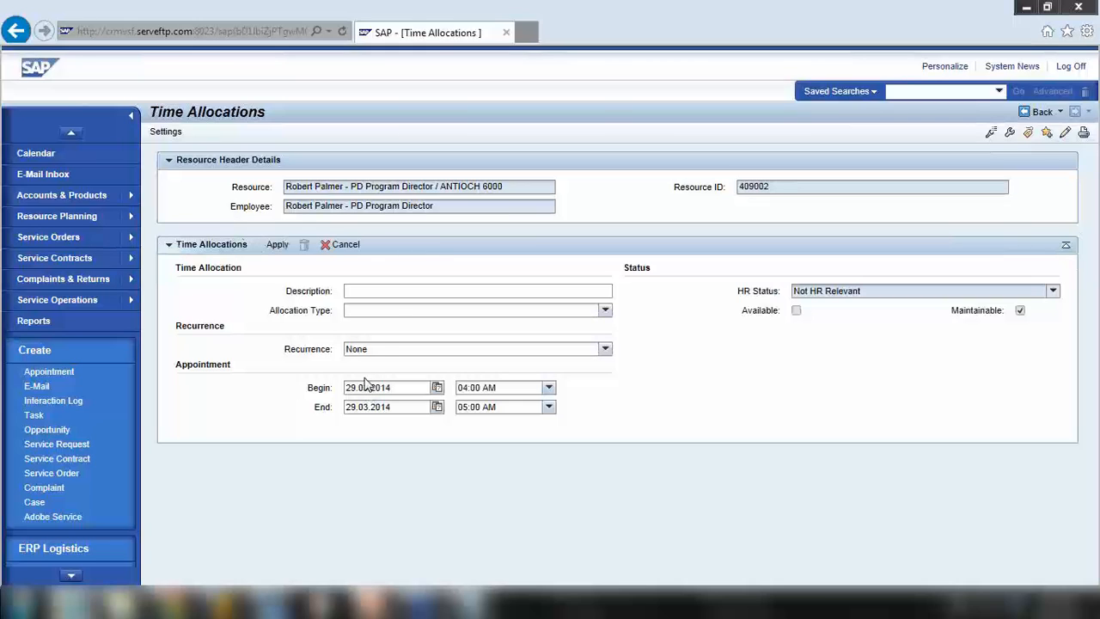
{"action": "type", "text": "Time allocation for Rob"}
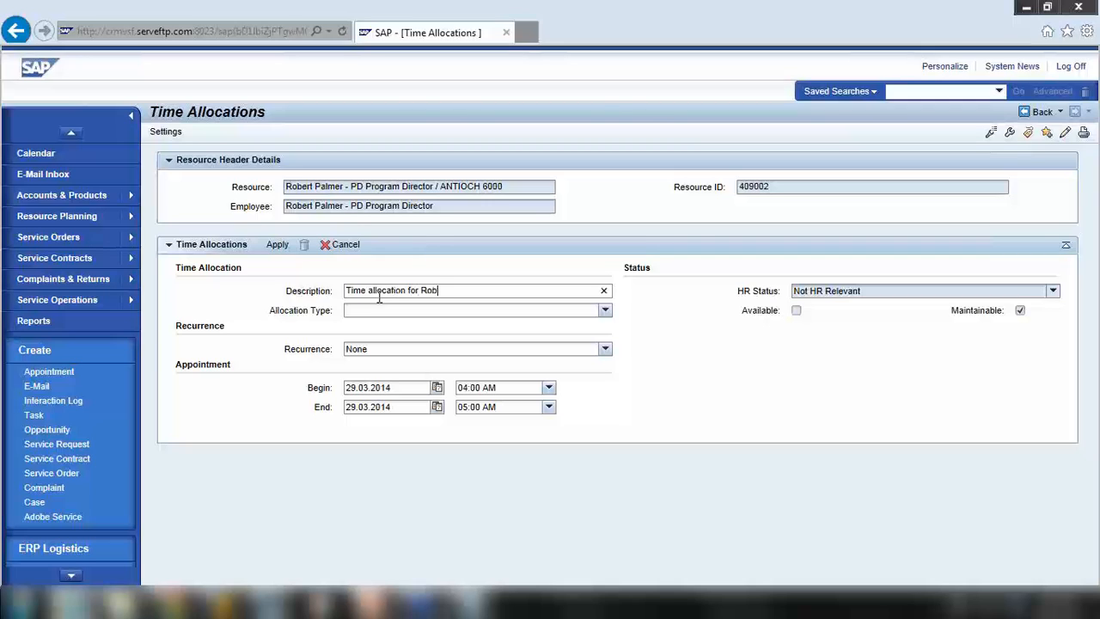
{"action": "left_click", "coordinate": [381, 310]}
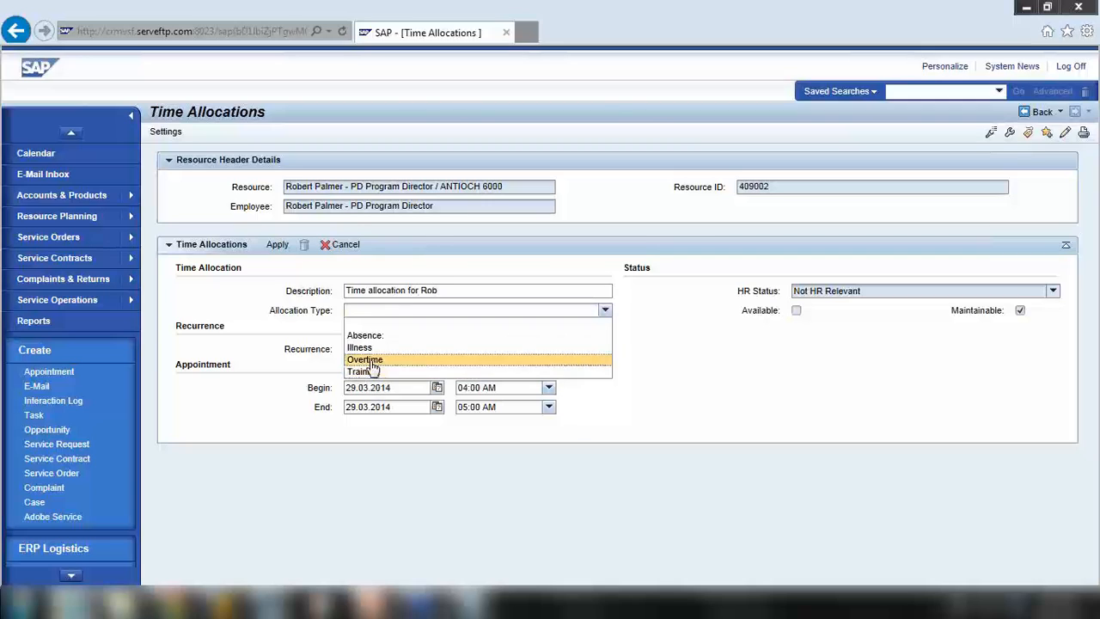
{"action": "left_click", "coordinate": [370, 371]}
{"action": "left_click", "coordinate": [372, 349]}
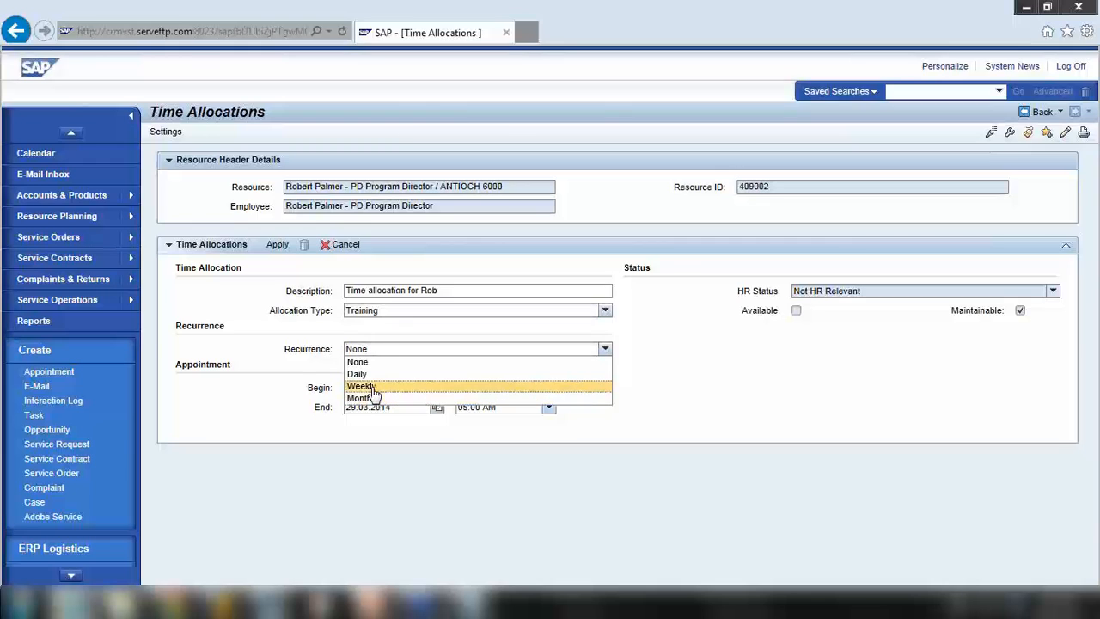
{"action": "left_click", "coordinate": [366, 387]}
Tick Monday, Tuesday, Wednesday, Thursday and Friday in the weekly schedule
{"action": "left_click", "coordinate": [239, 407]}
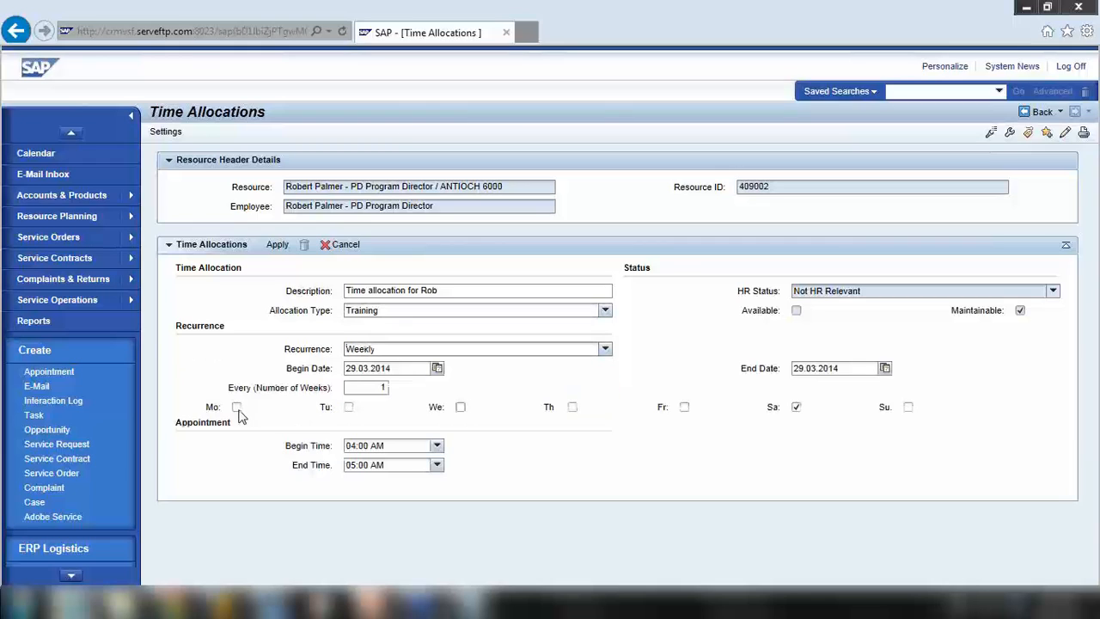
{"action": "left_click", "coordinate": [459, 408]}
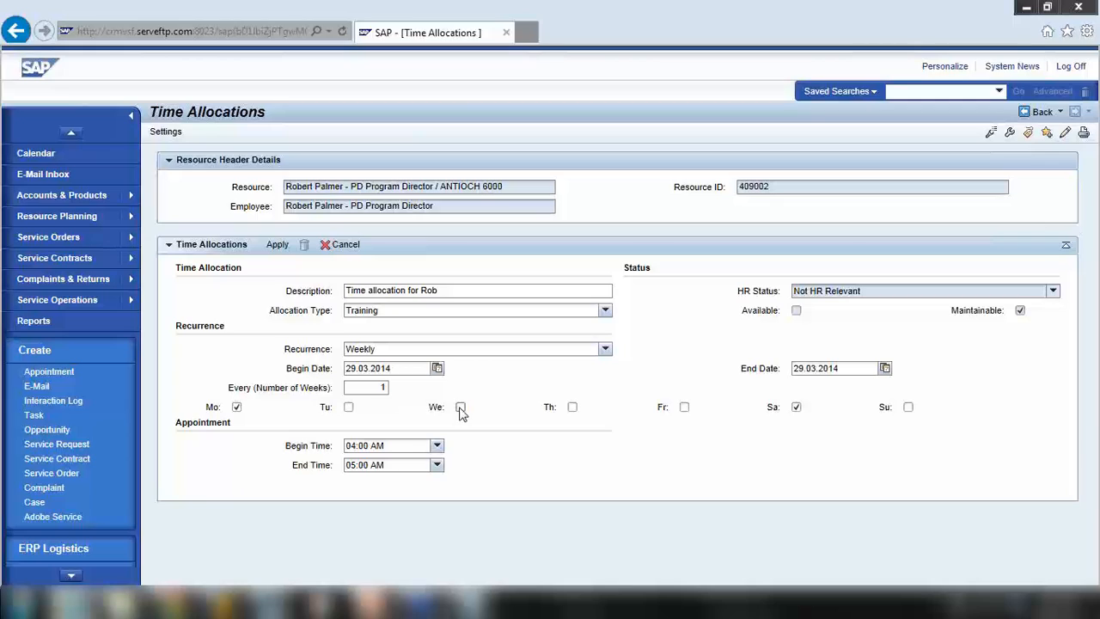
{"action": "left_click", "coordinate": [348, 407]}
{"action": "left_click", "coordinate": [572, 407]}
{"action": "left_click", "coordinate": [684, 407]}
Set the allocation's begin time to 08:00 AM
{"action": "left_click", "coordinate": [437, 446]}
{"action": "scroll", "coordinate": [404, 505], "scroll_direction": "down", "scroll_amount": 4}
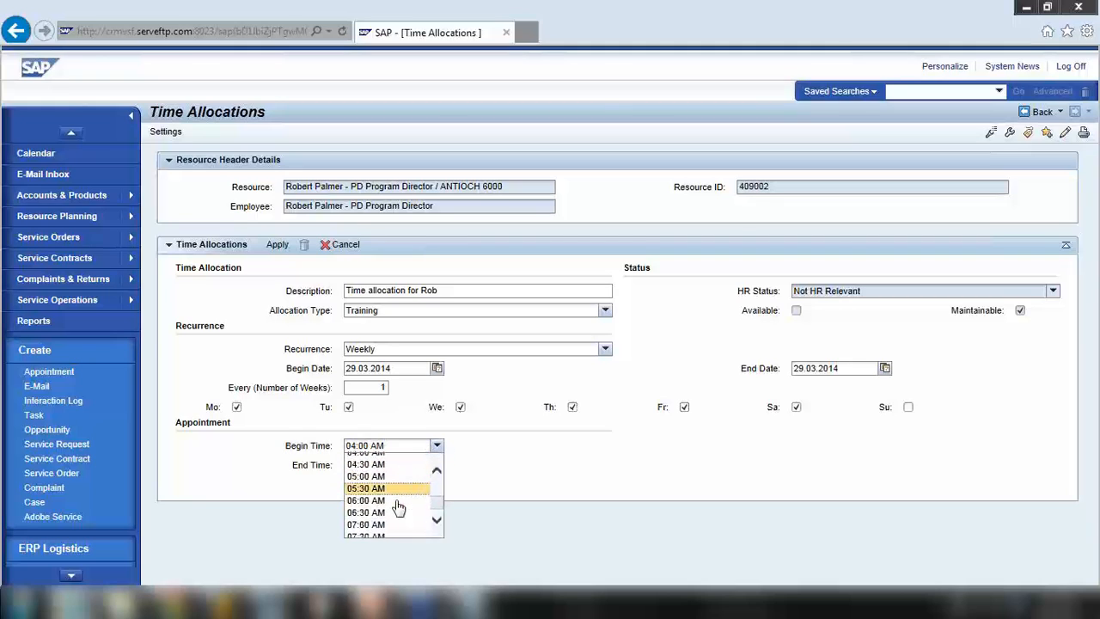
{"action": "left_click", "coordinate": [378, 496]}
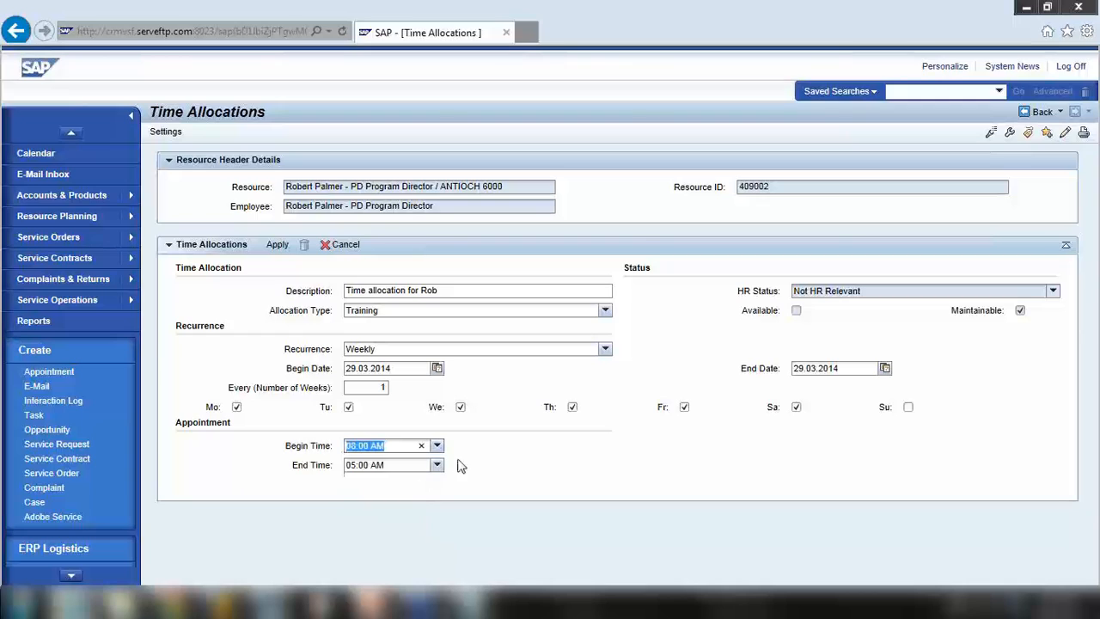
Set the allocation's end time to 04:30 PM
{"action": "left_click", "coordinate": [438, 465]}
{"action": "scroll", "coordinate": [425, 516], "scroll_direction": "down", "scroll_amount": 5}
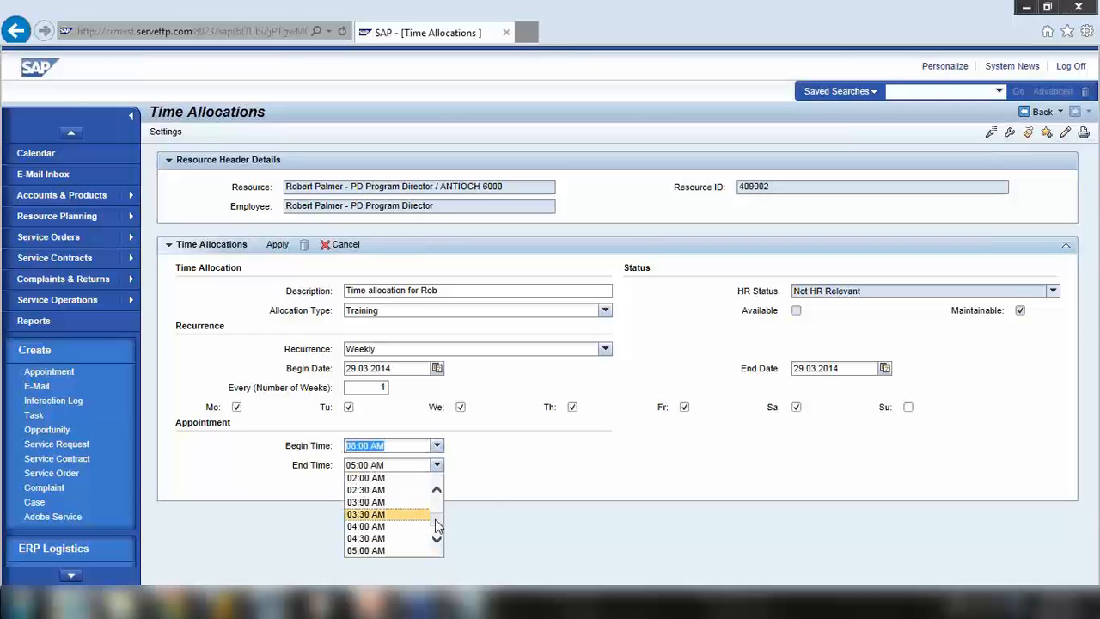
{"action": "left_click", "coordinate": [487, 494]}
{"action": "left_click", "coordinate": [437, 465]}
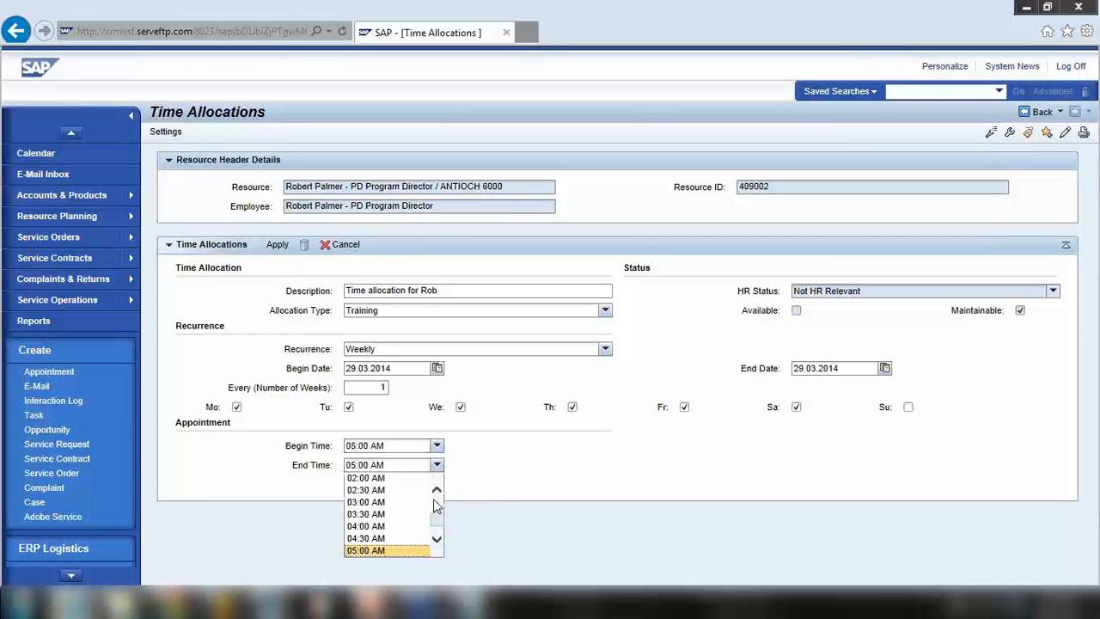
{"action": "scroll", "coordinate": [439, 505], "scroll_direction": "down", "scroll_amount": 5}
{"action": "scroll", "coordinate": [438, 498], "scroll_direction": "up", "scroll_amount": 5}
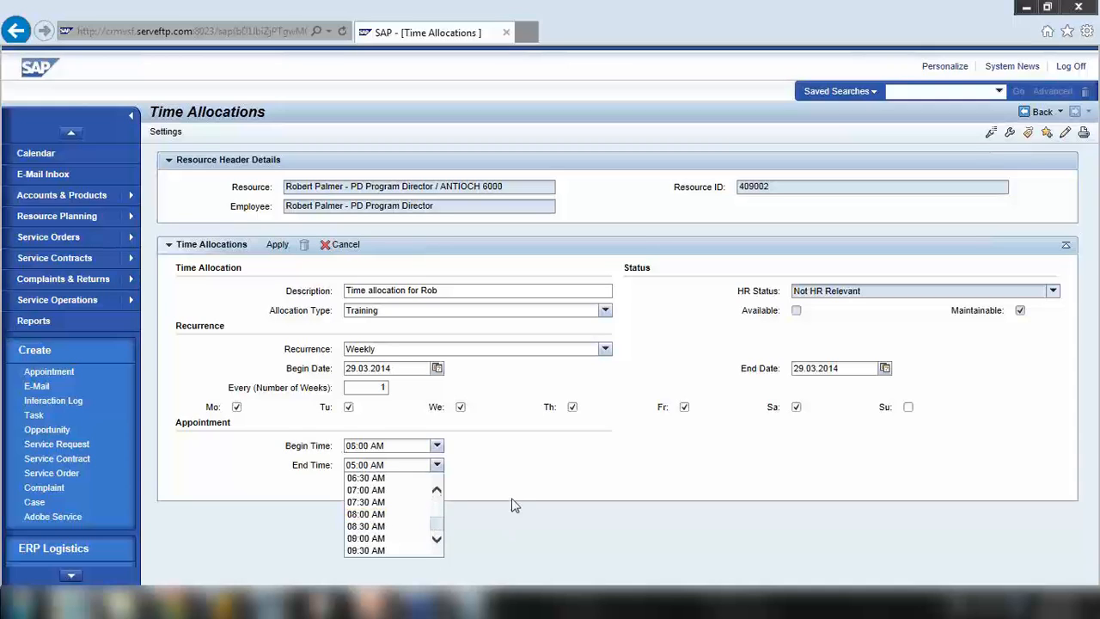
{"action": "left_click", "coordinate": [437, 465]}
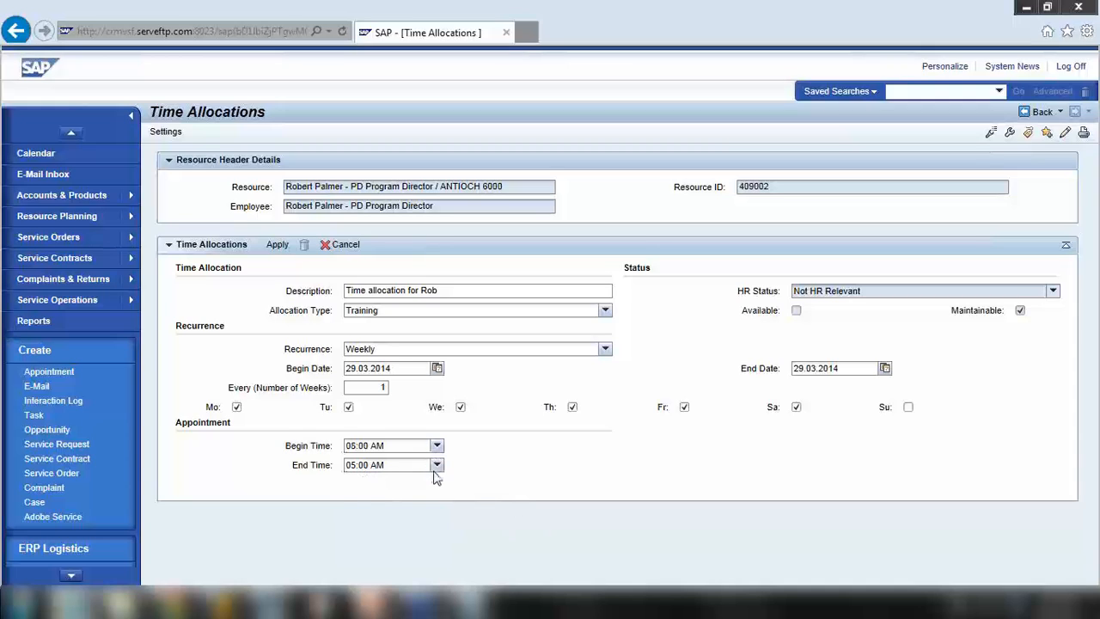
{"action": "left_click", "coordinate": [436, 465]}
{"action": "scroll", "coordinate": [426, 533], "scroll_direction": "down", "scroll_amount": 10}
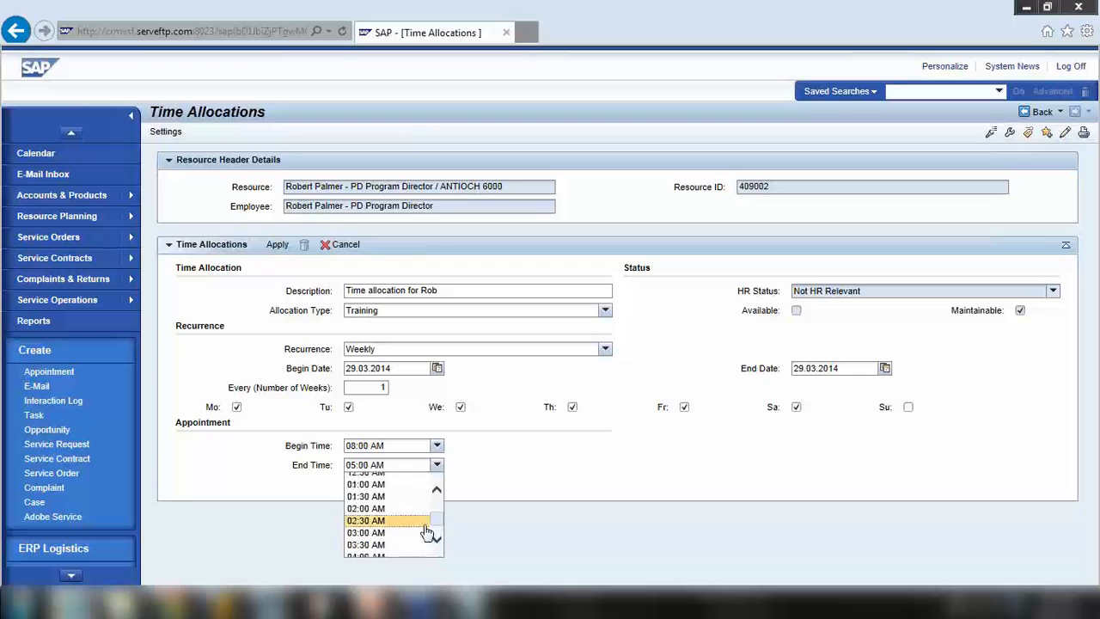
{"action": "scroll", "coordinate": [426, 529], "scroll_direction": "up", "scroll_amount": 3}
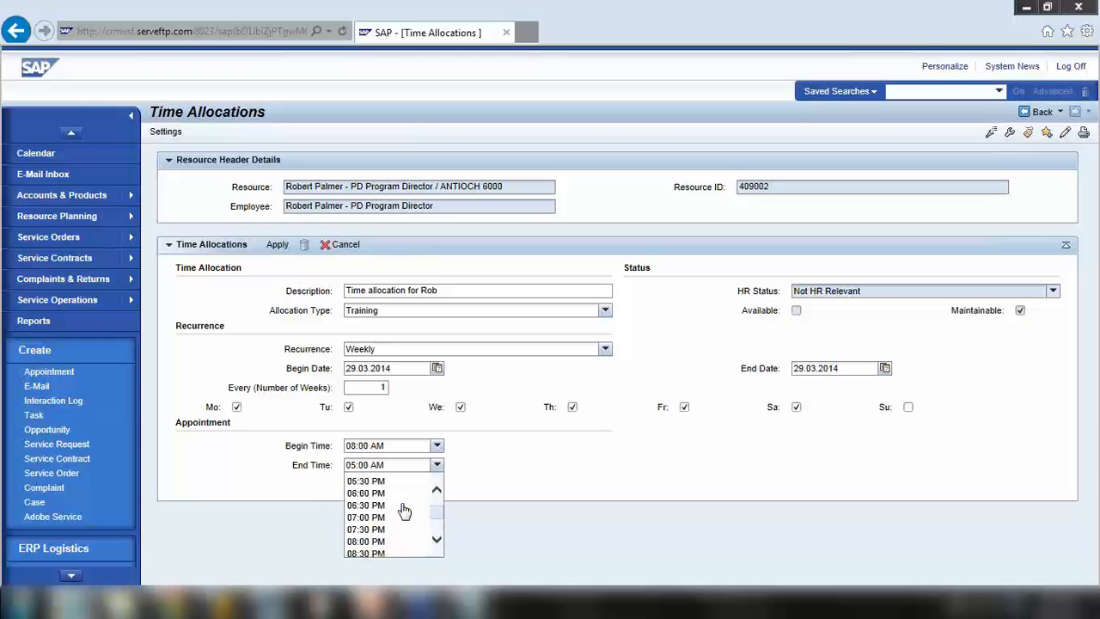
{"action": "left_click", "coordinate": [401, 484]}
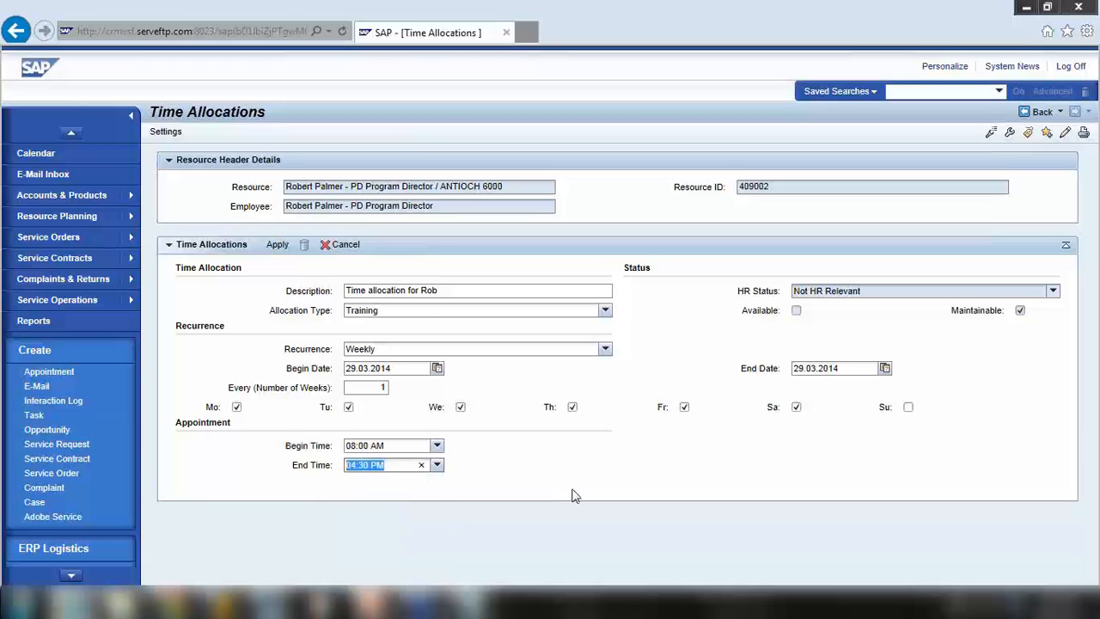
Apply the weekly Training allocation series and go back to the Resource Planner Overview
{"action": "left_click", "coordinate": [277, 246]}
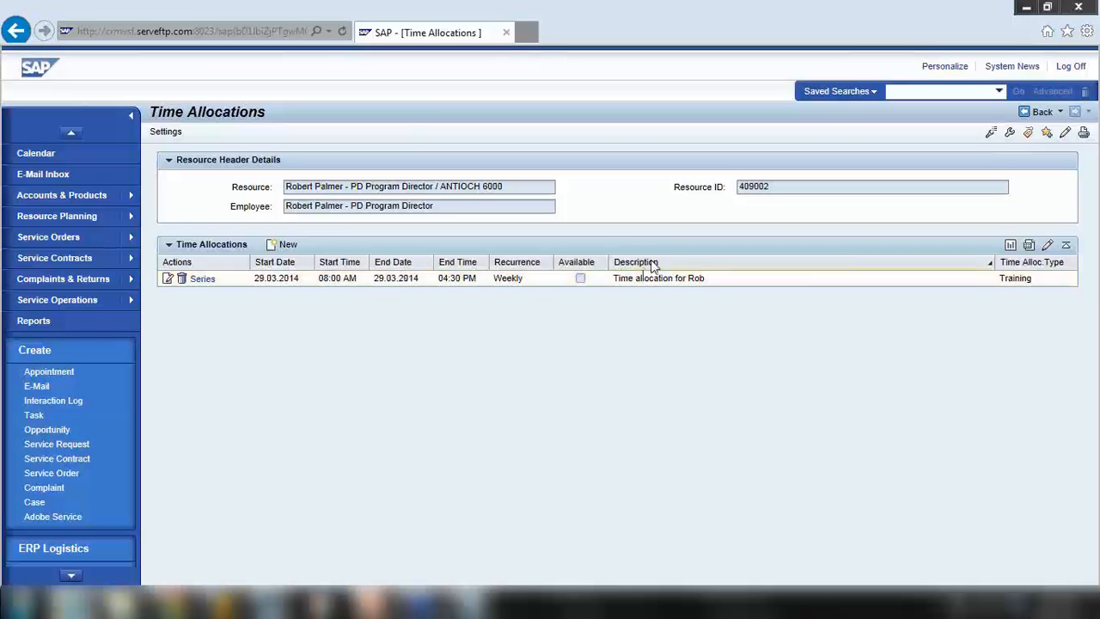
{"action": "left_click", "coordinate": [1027, 115]}
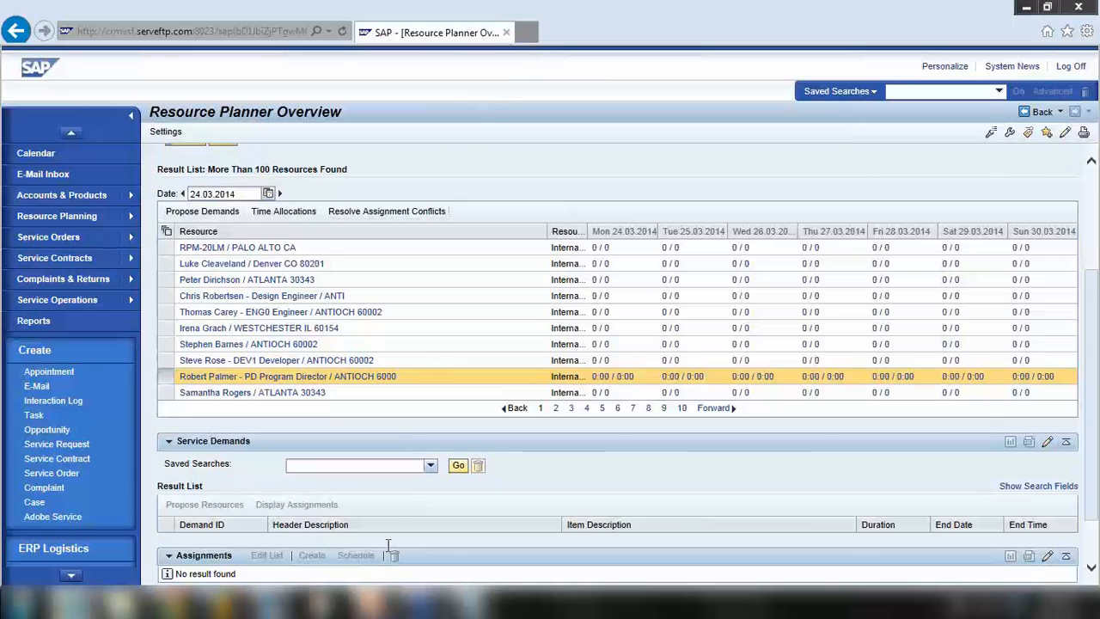
Switch to PowerPoint and show slide 14, Service Order Processing
{"action": "mouse_move", "coordinate": [370, 602]}
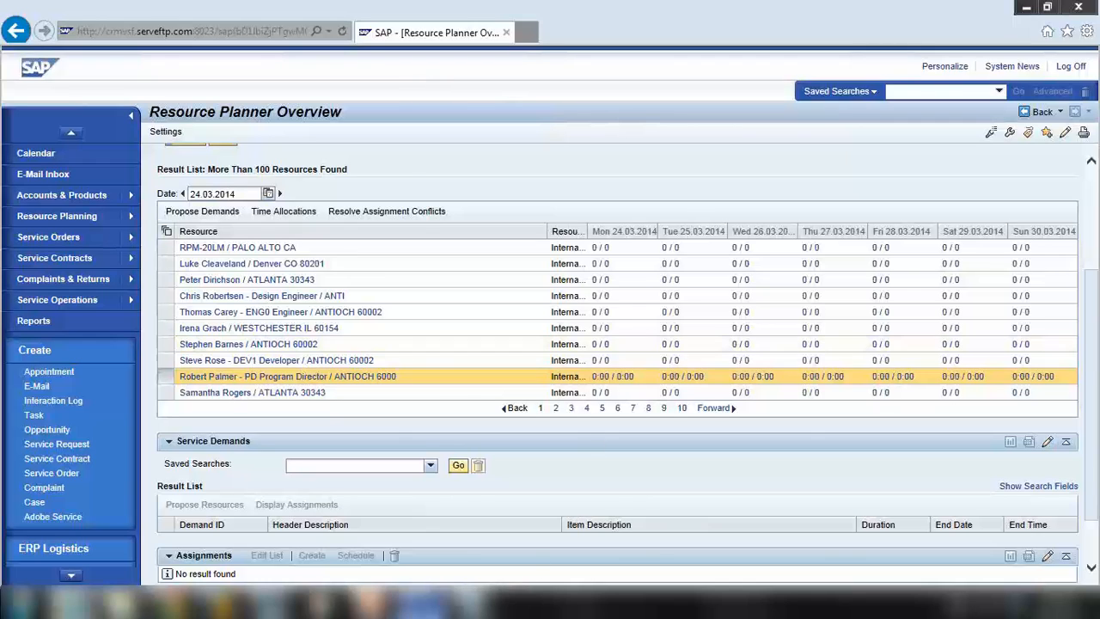
{"action": "left_click", "coordinate": [370, 604]}
{"action": "scroll", "coordinate": [126, 337], "scroll_direction": "up", "scroll_amount": 3}
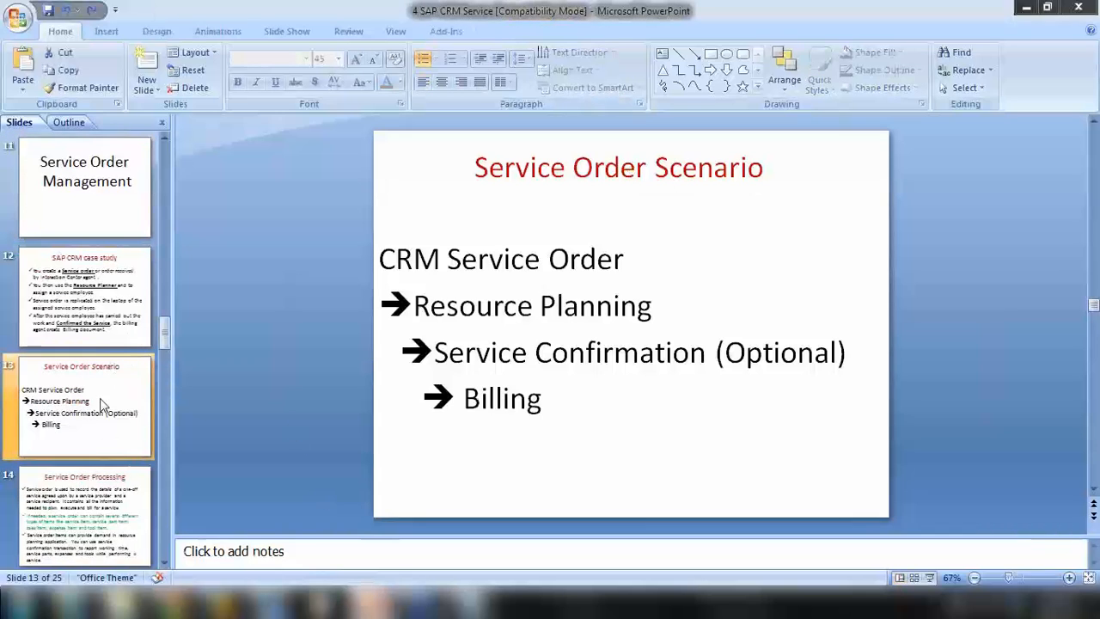
{"action": "left_click", "coordinate": [105, 483]}
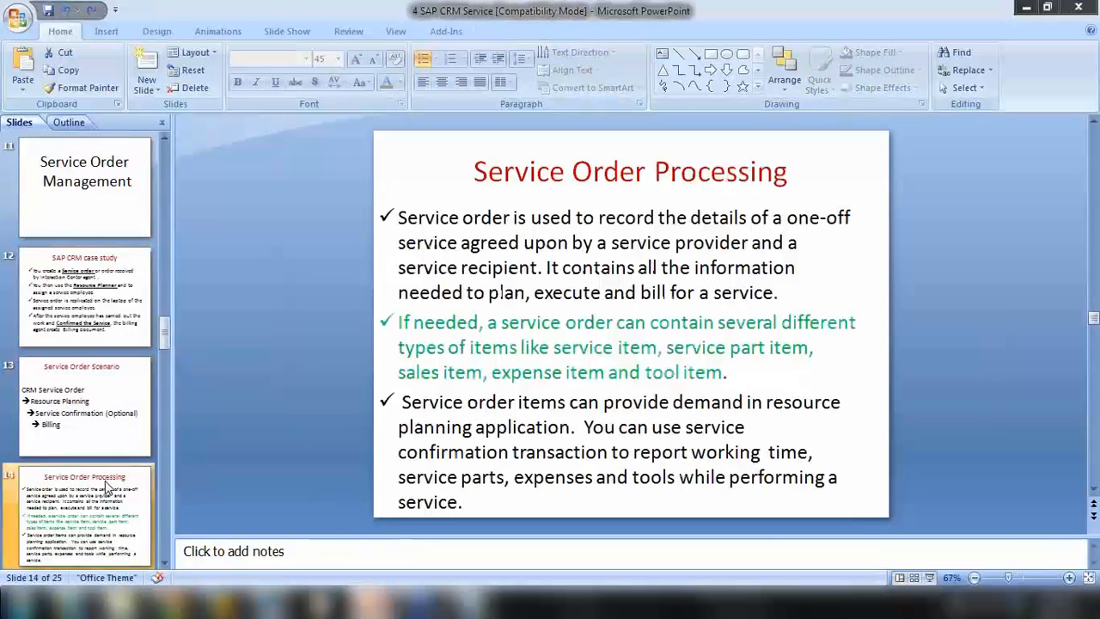
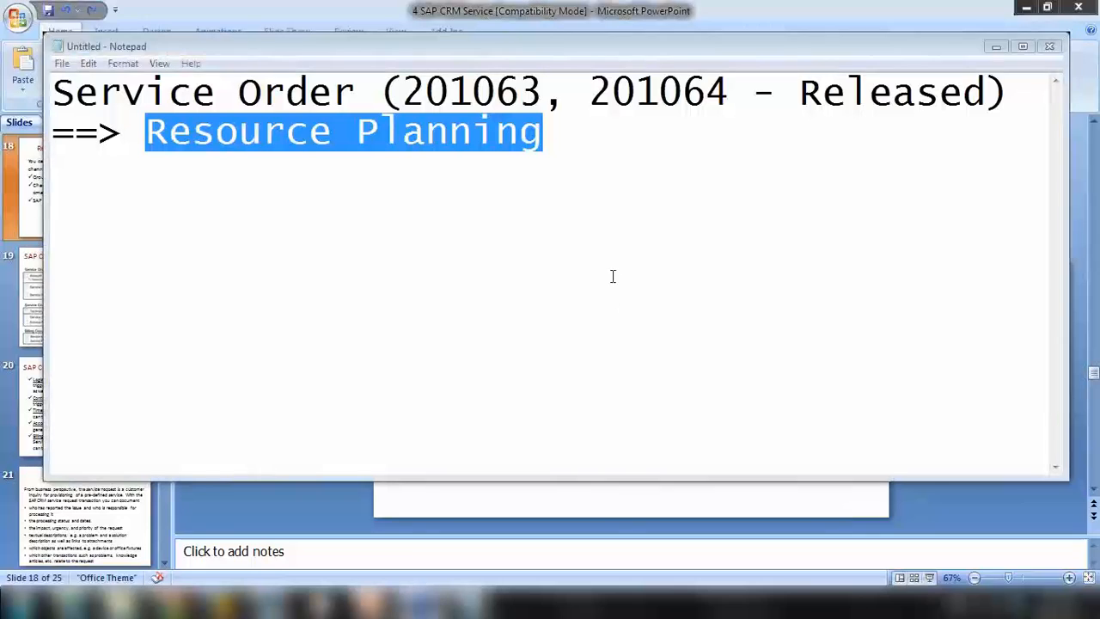
Add '==> Service Confirmation (optional)' and '==> Billing' lines below Resource Planning in the notes
{"action": "left_click", "coordinate": [575, 142]}
{"action": "key", "text": "Return"}
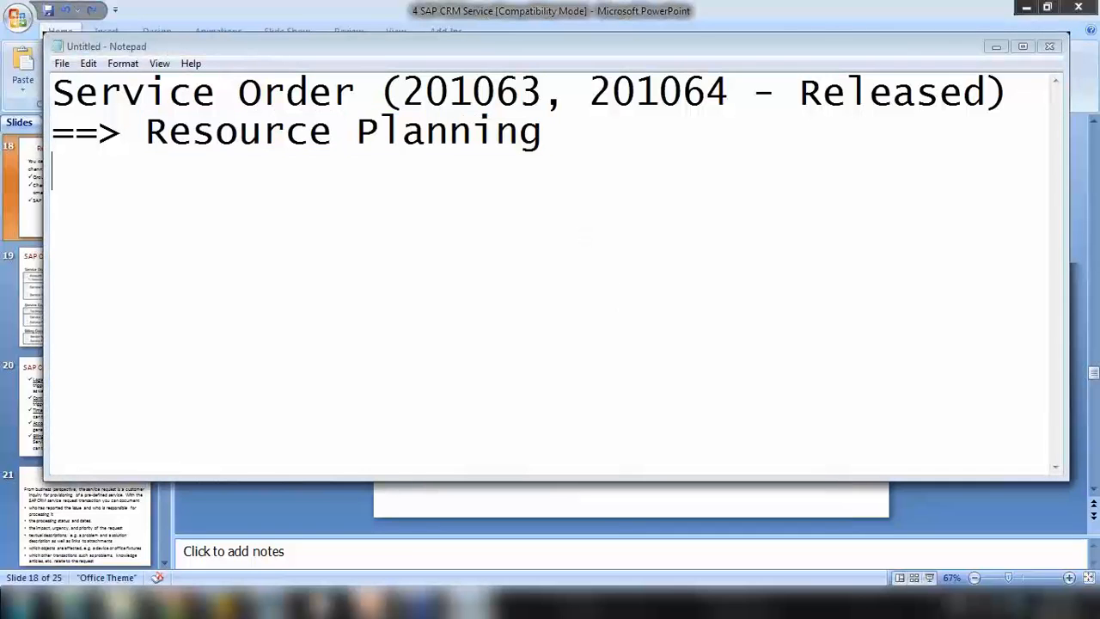
{"action": "type", "text": "==> "}
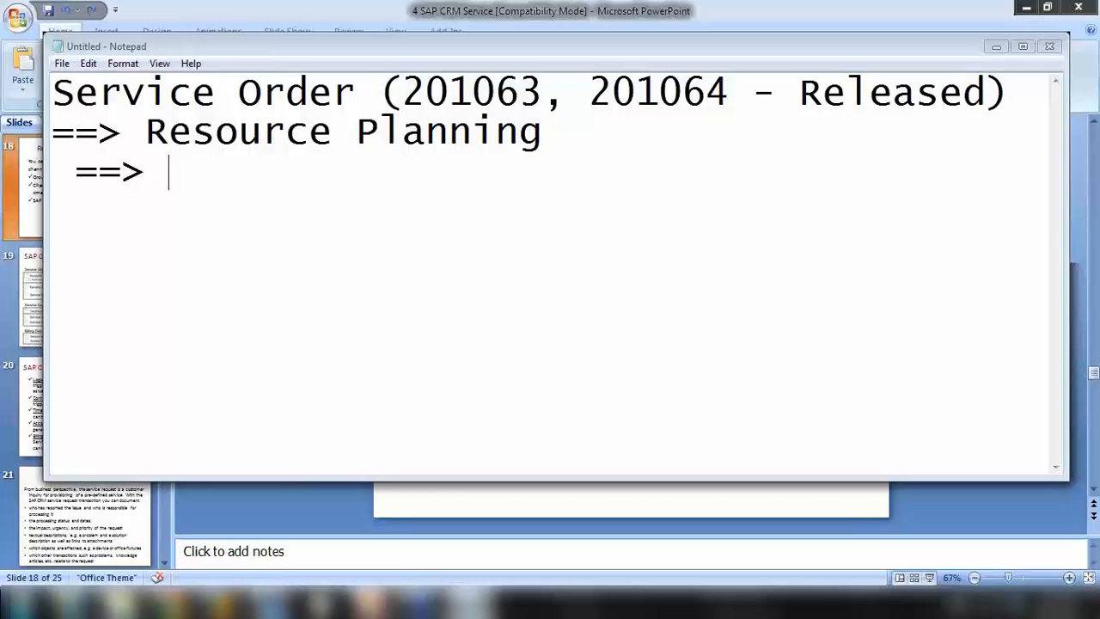
{"action": "type", "text": "Serv8c"}
{"action": "key", "text": "BackSpace"}
{"action": "key", "text": "BackSpace"}
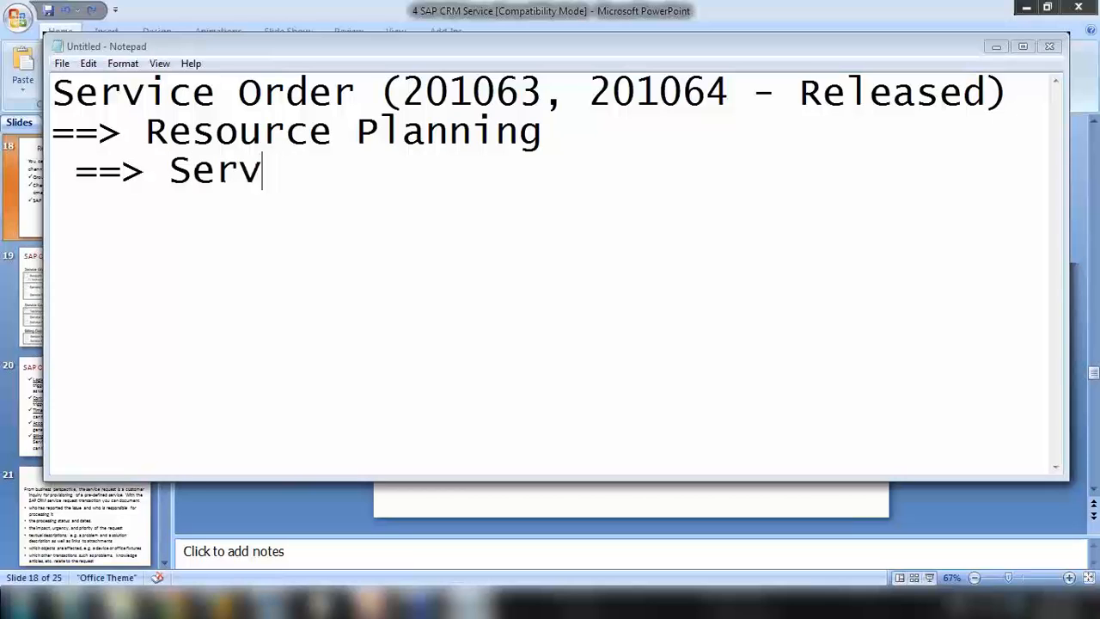
{"action": "type", "text": "ice Co"}
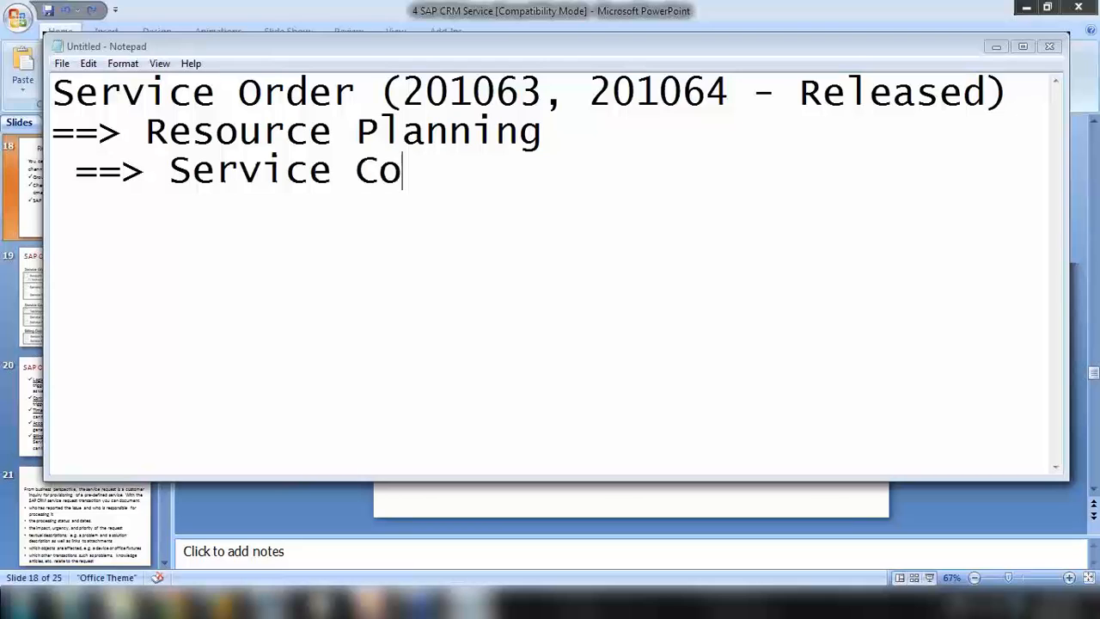
{"action": "type", "text": "nfirmation "}
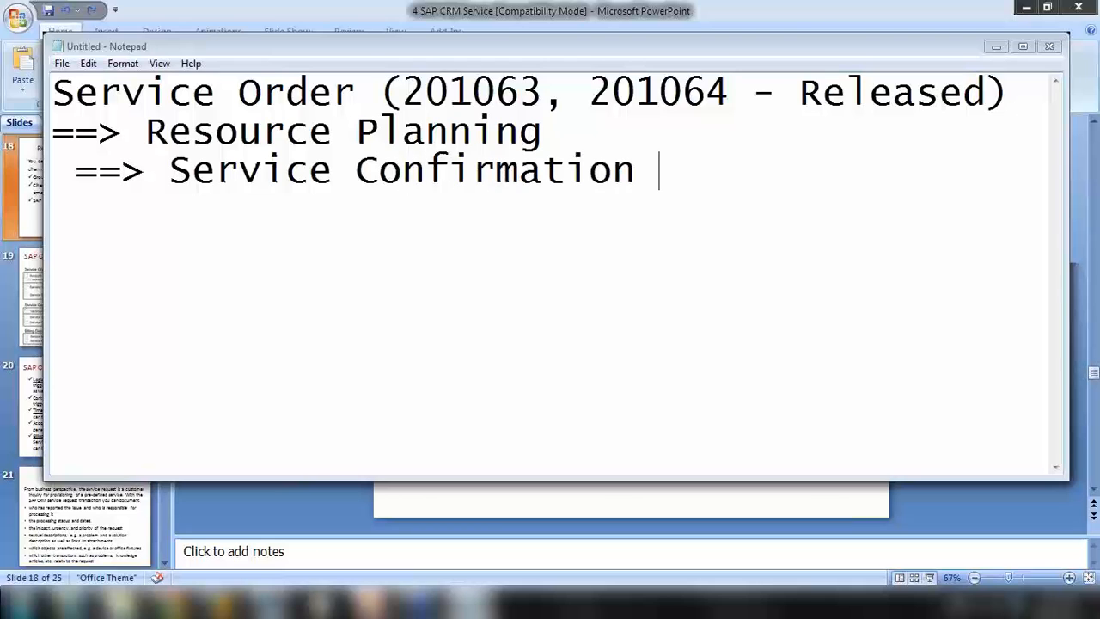
{"action": "type", "text": "(optional)"}
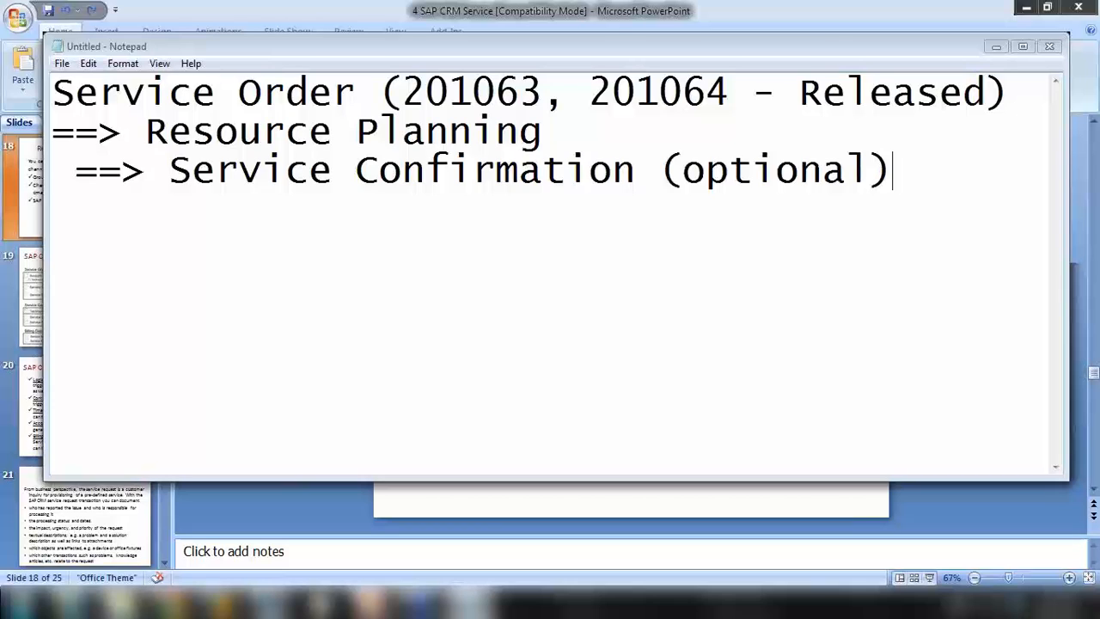
{"action": "type", "text": "==> Billing"}
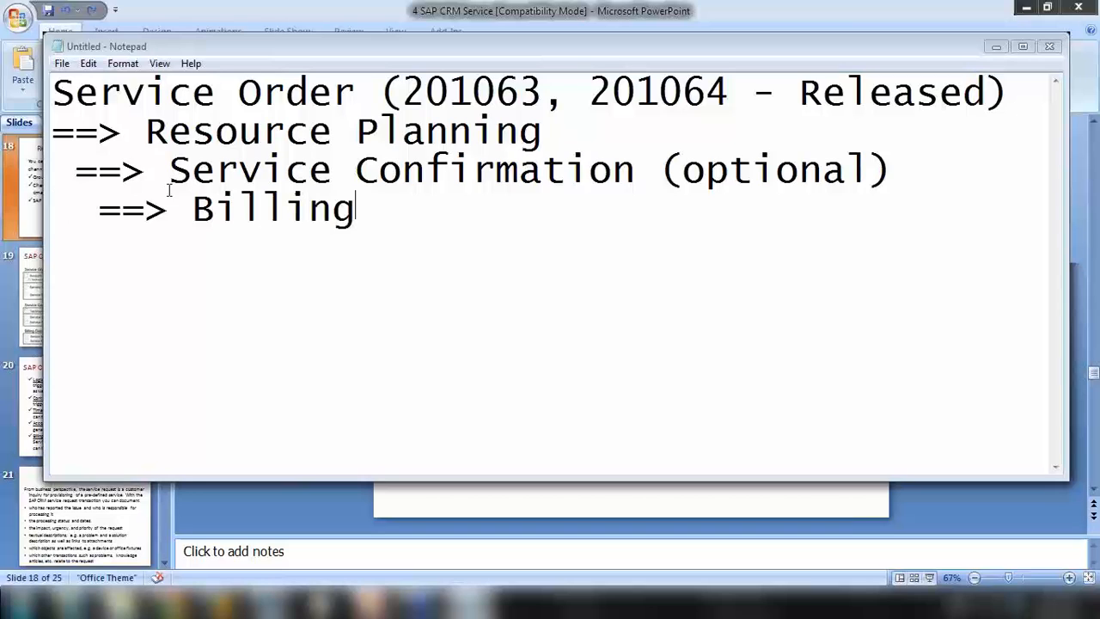
Highlight the Service Confirmation, Billing and Resource Planning steps, then minimize Notepad
{"action": "left_click_drag", "start_coordinate": [169, 172], "coordinate": [638, 172]}
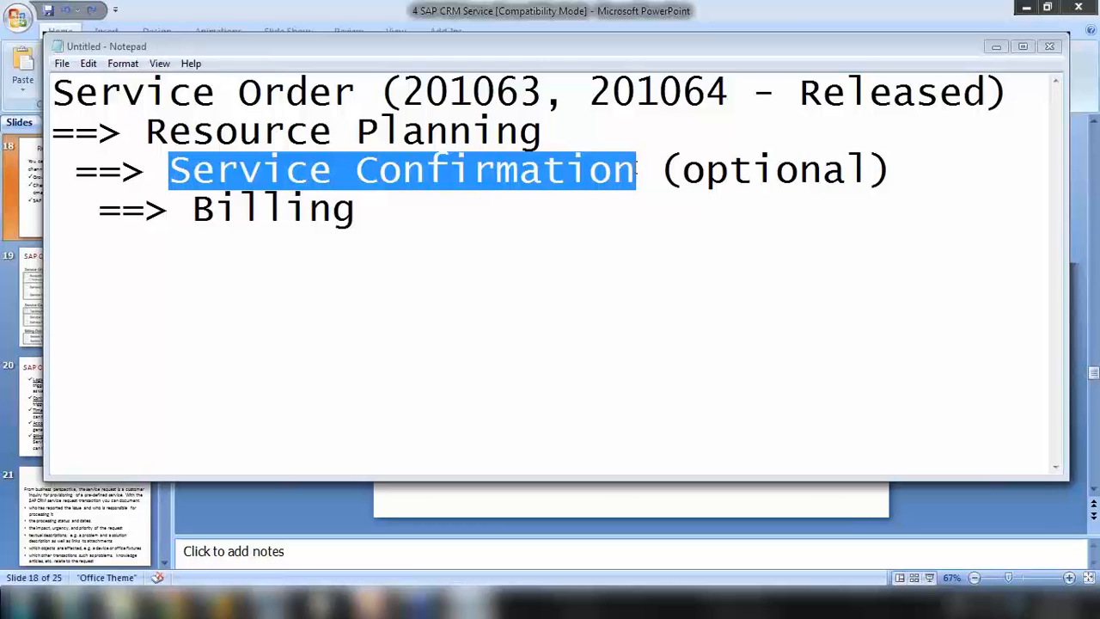
{"action": "left_click_drag", "start_coordinate": [201, 211], "coordinate": [380, 220]}
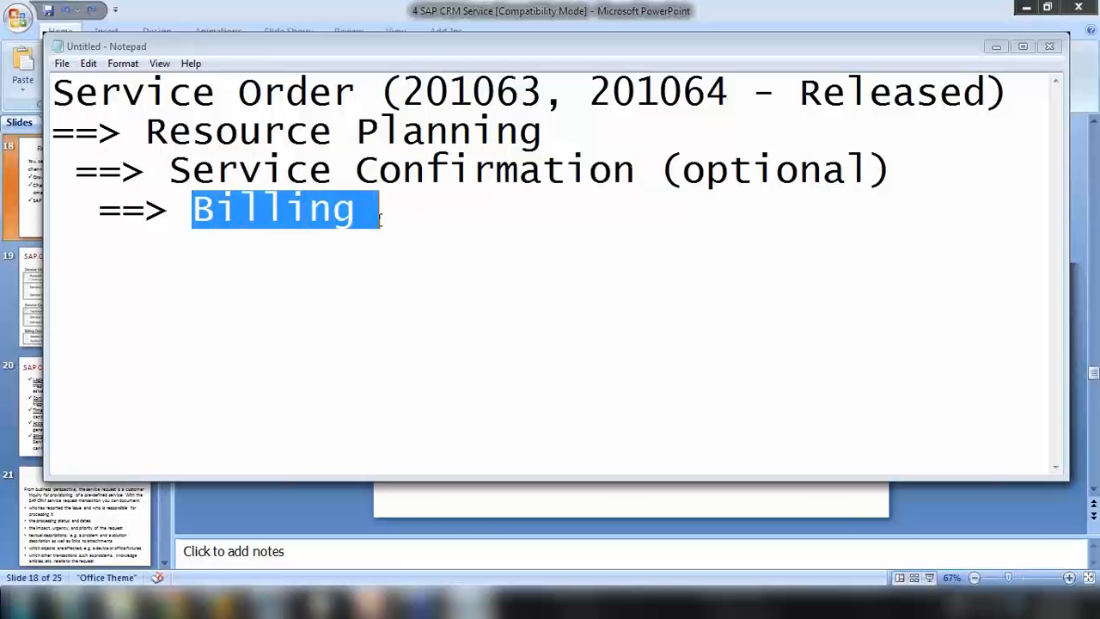
{"action": "left_click_drag", "start_coordinate": [168, 170], "coordinate": [881, 155]}
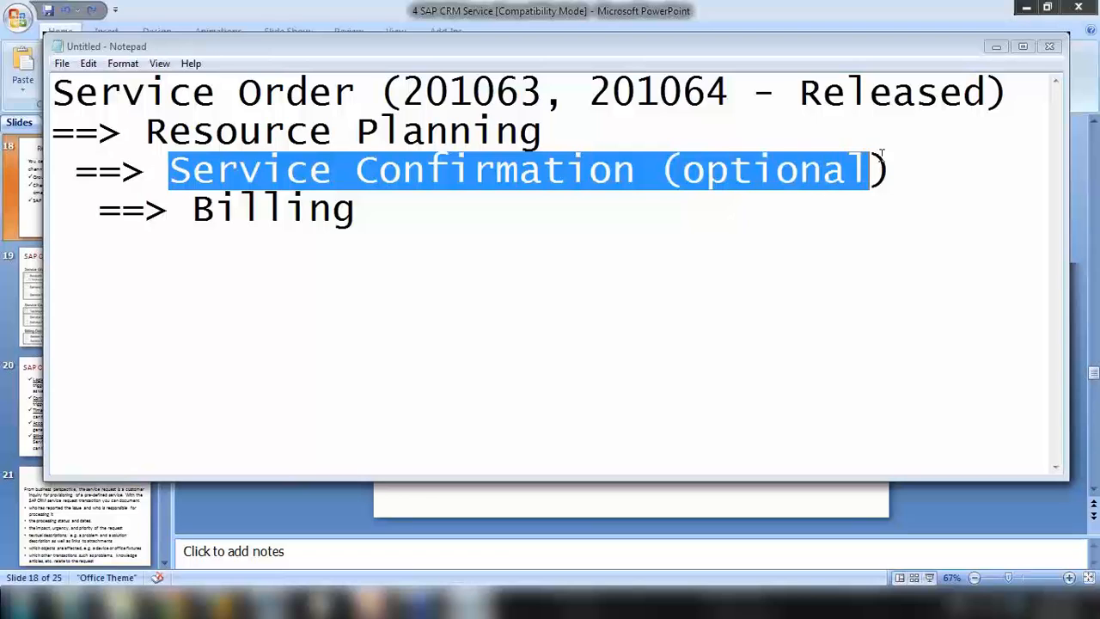
{"action": "left_click", "coordinate": [414, 234]}
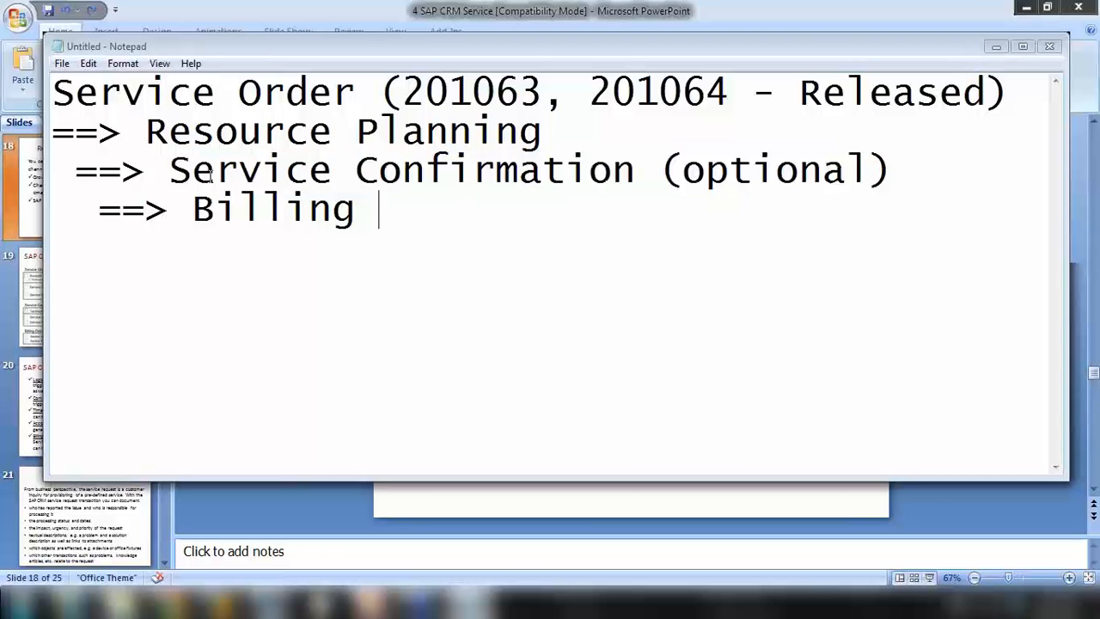
{"action": "left_click_drag", "start_coordinate": [190, 170], "coordinate": [607, 168]}
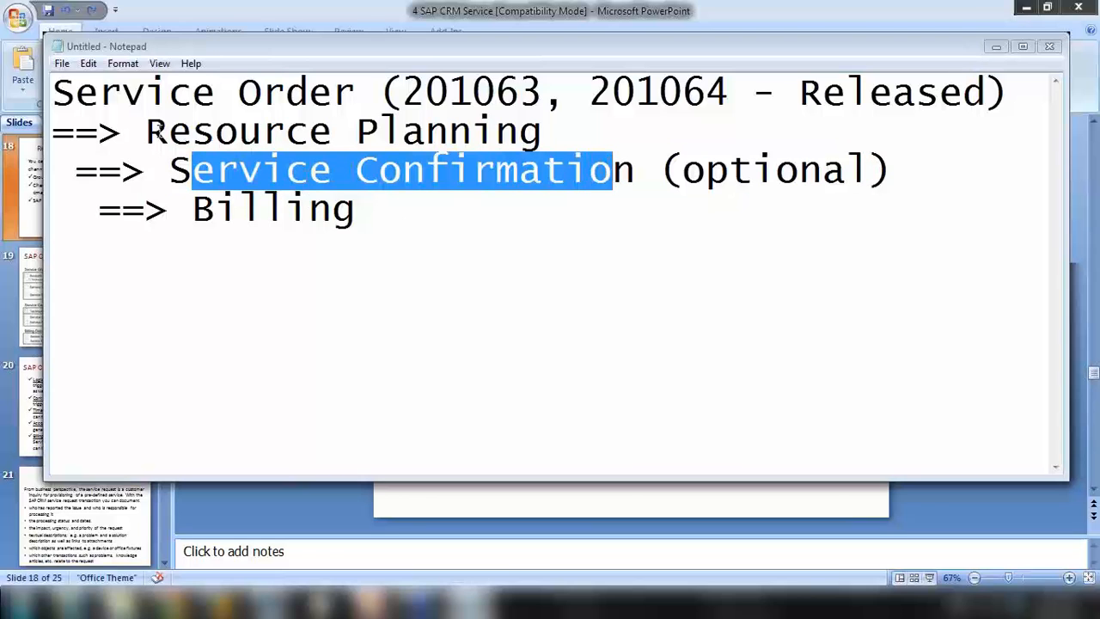
{"action": "left_click_drag", "start_coordinate": [153, 129], "coordinate": [548, 126]}
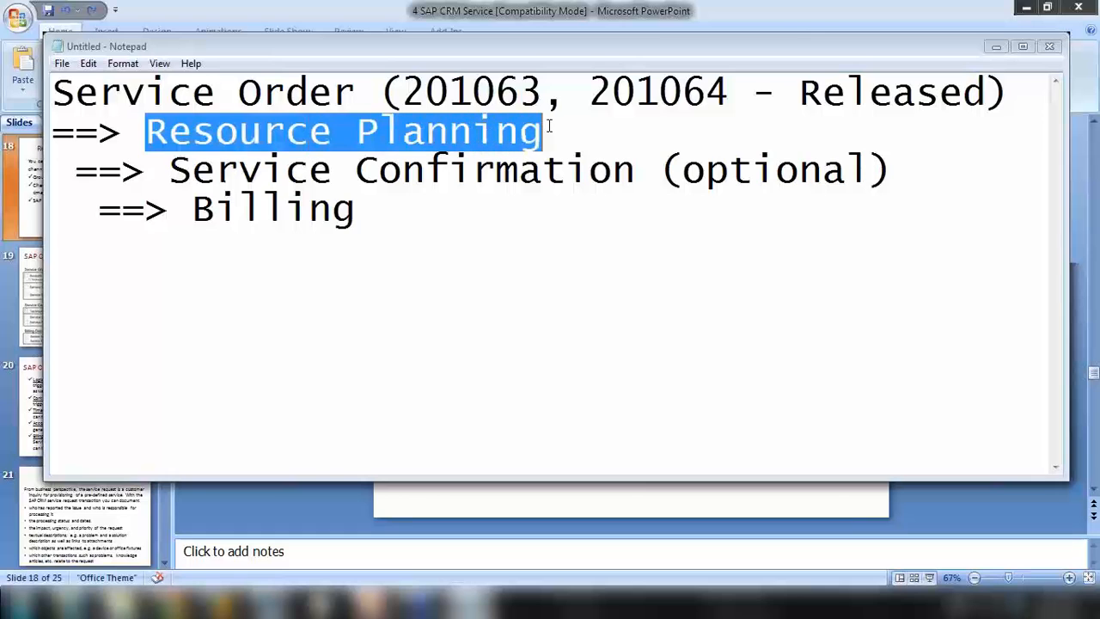
{"action": "left_click", "coordinate": [997, 46]}
Show the Resource Planning Application slide, then return to the SAP Proposal List for Demands
{"action": "scroll", "coordinate": [86, 236], "scroll_direction": "up", "scroll_amount": 3}
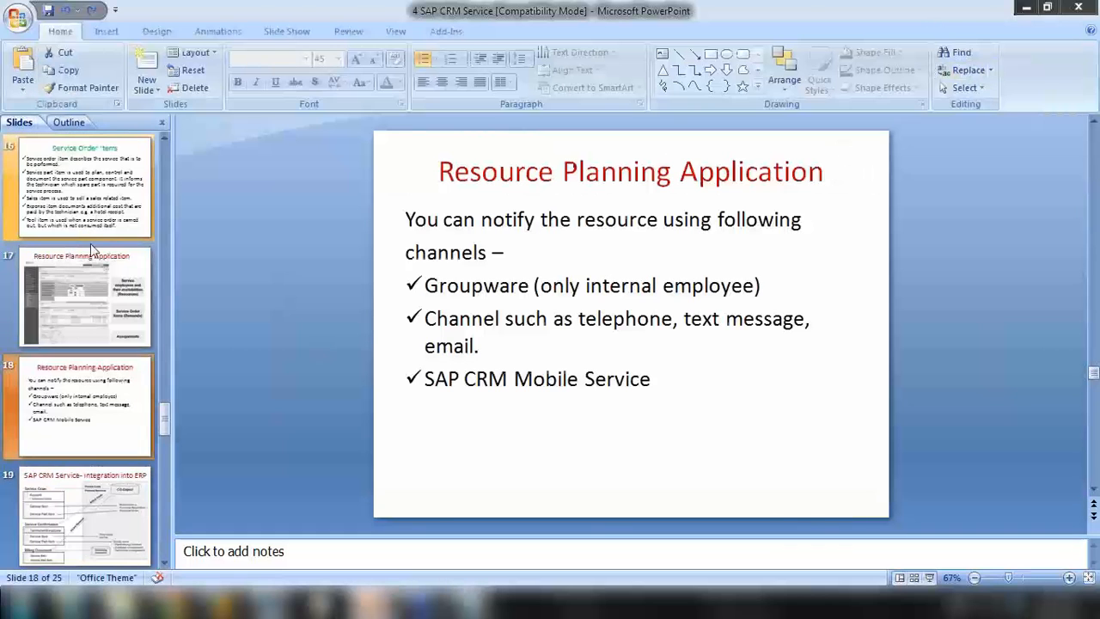
{"action": "left_click", "coordinate": [90, 254]}
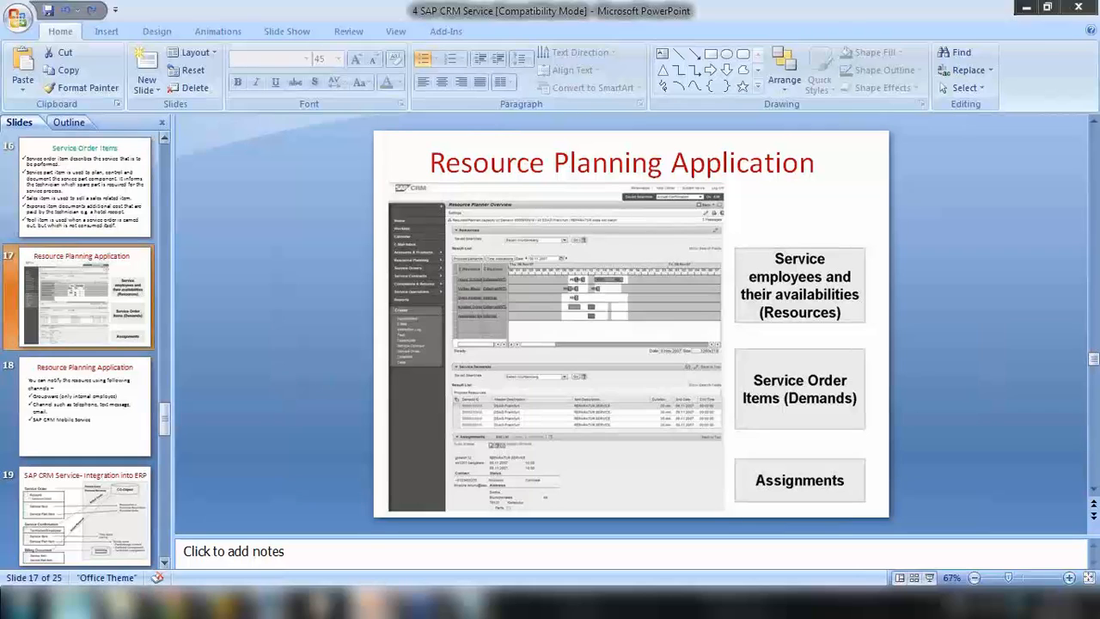
{"action": "left_click", "coordinate": [72, 602]}
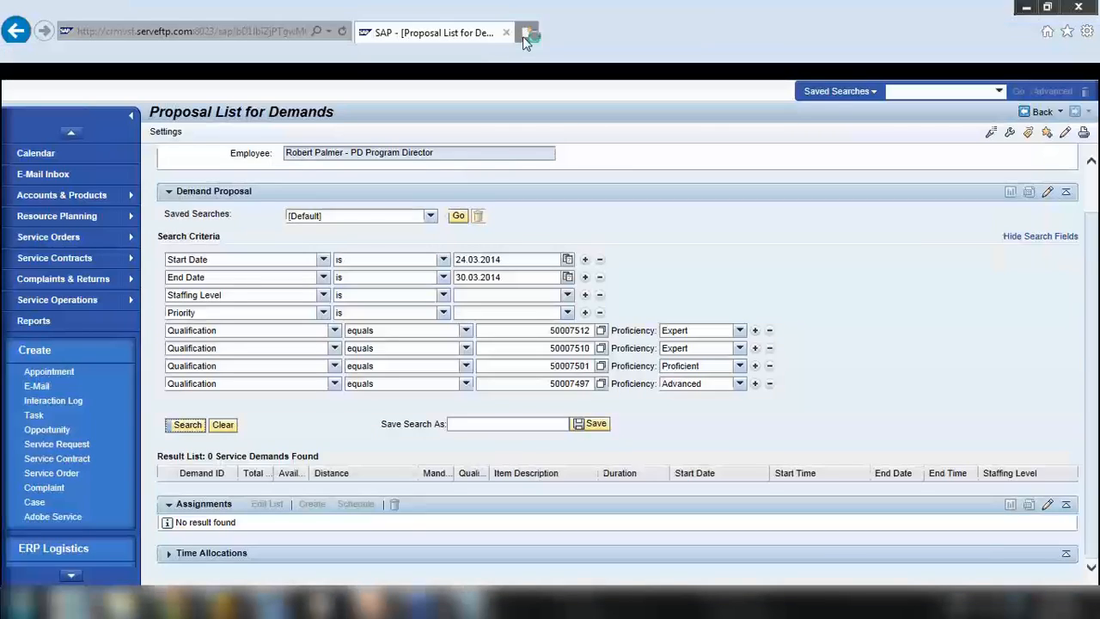
Go to youtube.com in a new browser tab
{"action": "left_click", "coordinate": [524, 33]}
{"action": "left_click", "coordinate": [213, 32]}
{"action": "type", "text": "youtube.com/"}
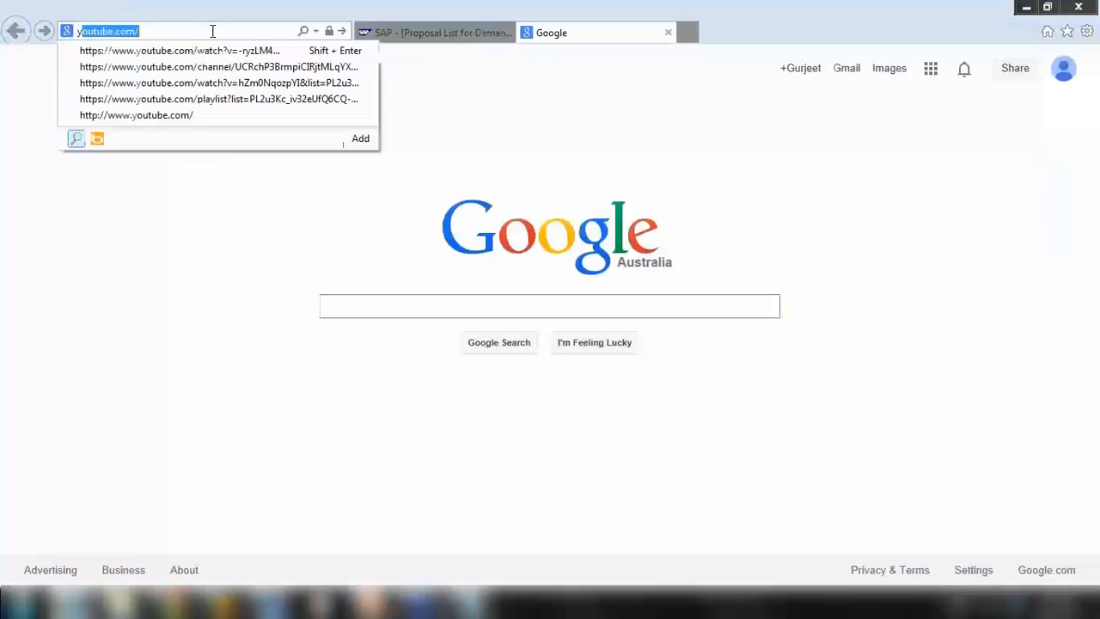
{"action": "key", "text": "Return"}
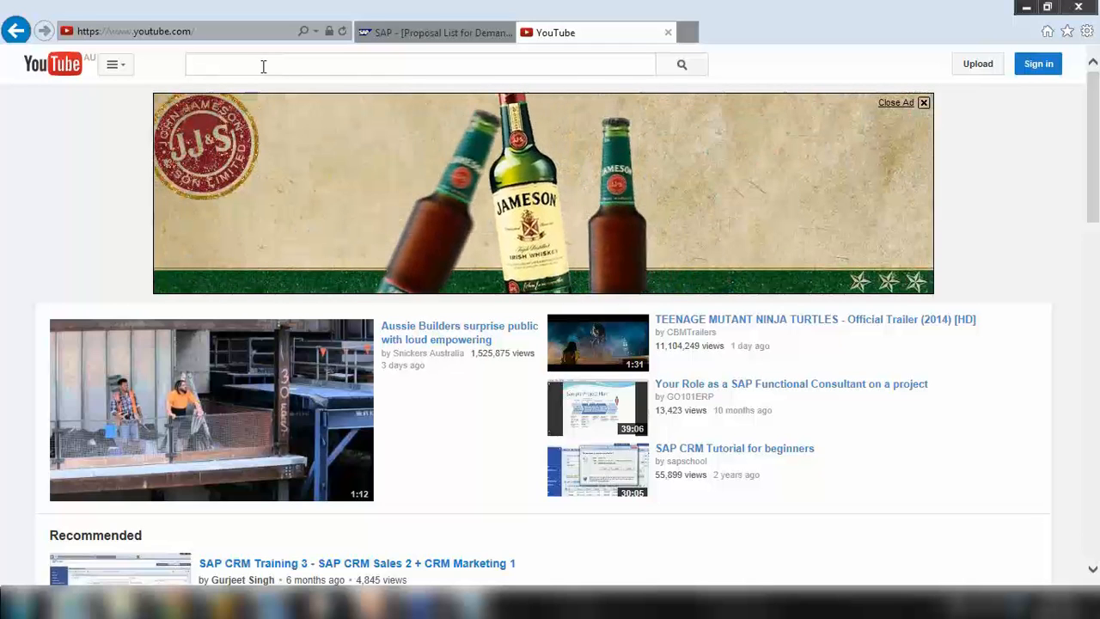
Search YouTube for 'sap crm resource planning' and scroll through the results
{"action": "type", "text": "sap crm"}
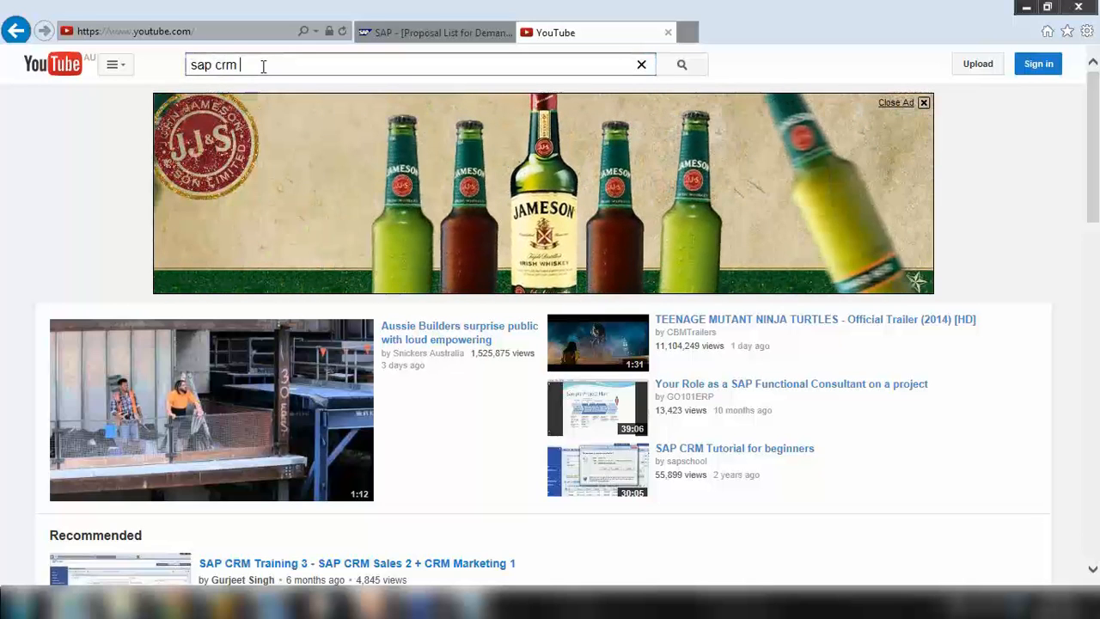
{"action": "type", "text": " se"}
{"action": "key", "text": "BackSpace"}
{"action": "key", "text": "BackSpace"}
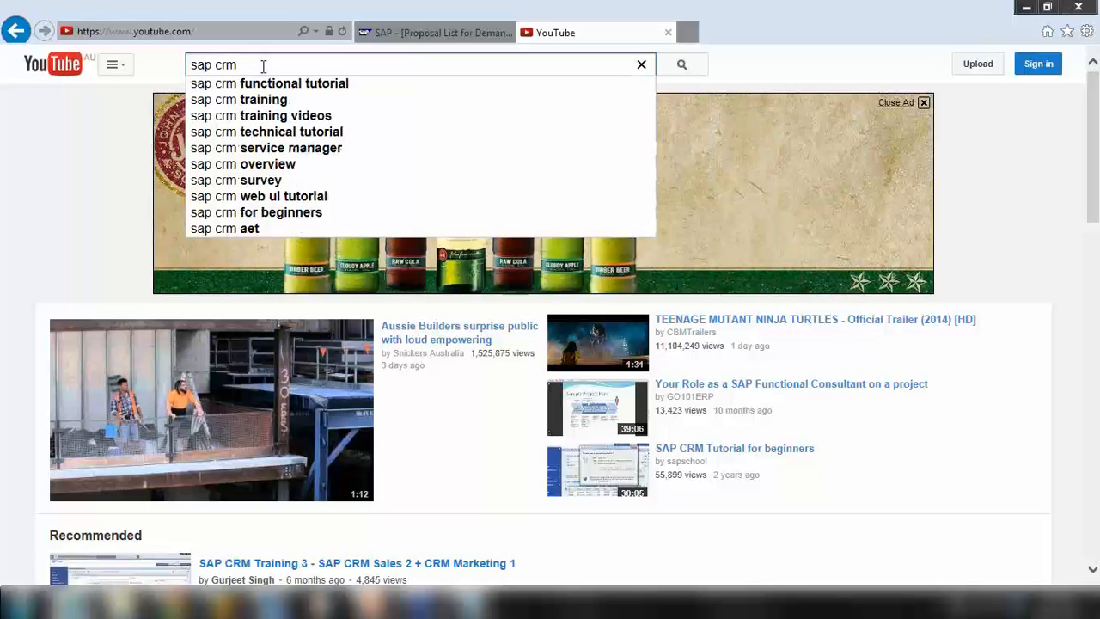
{"action": "type", "text": "re"}
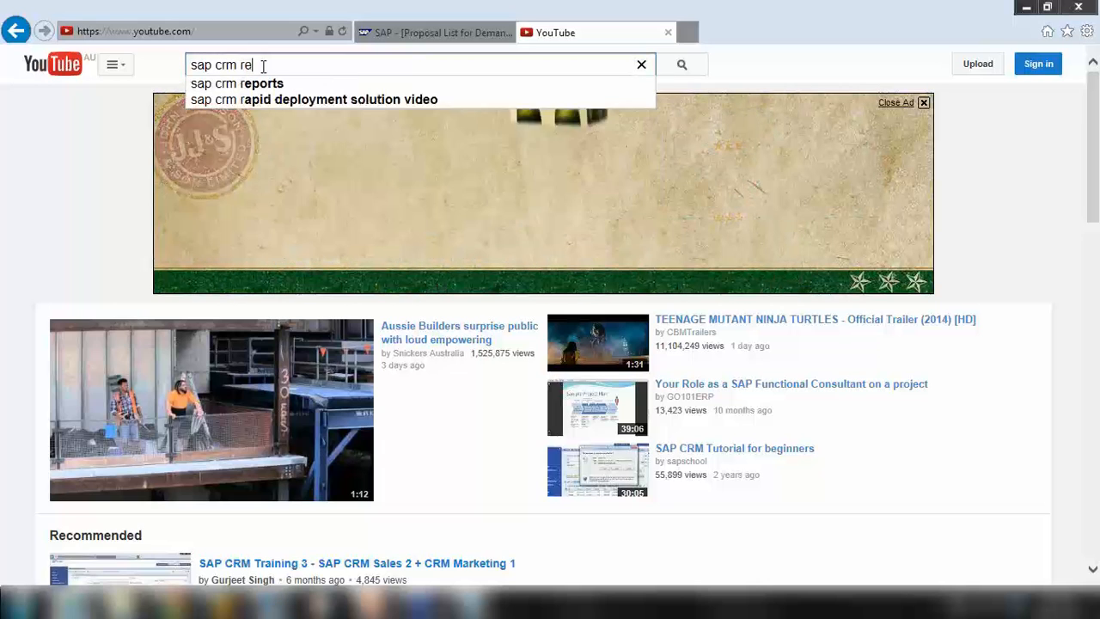
{"action": "type", "text": "sour"}
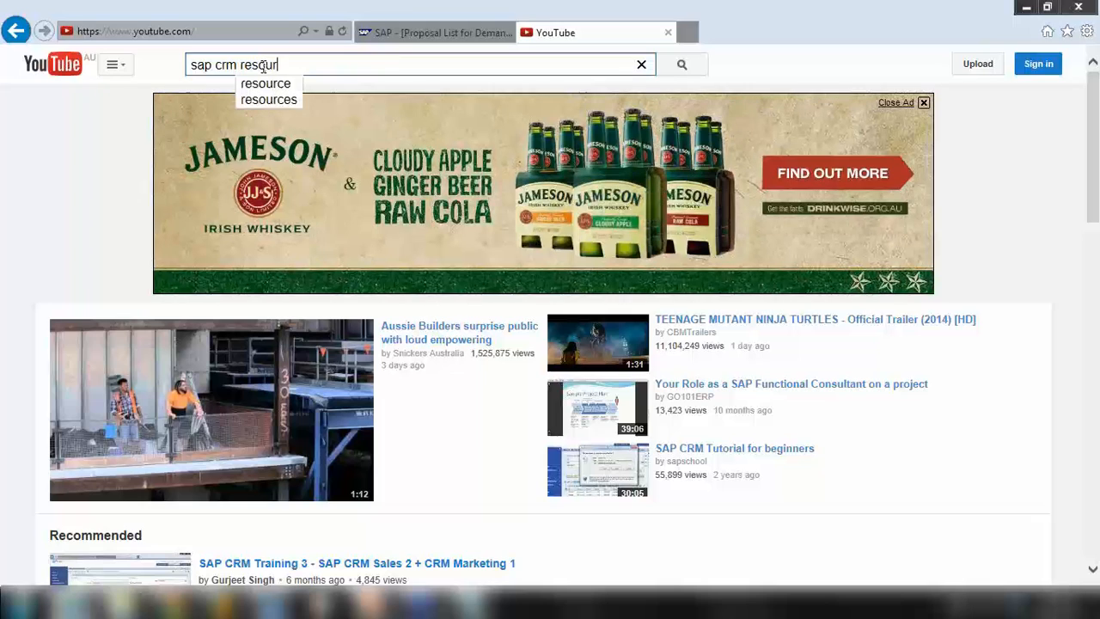
{"action": "type", "text": "ce plannin"}
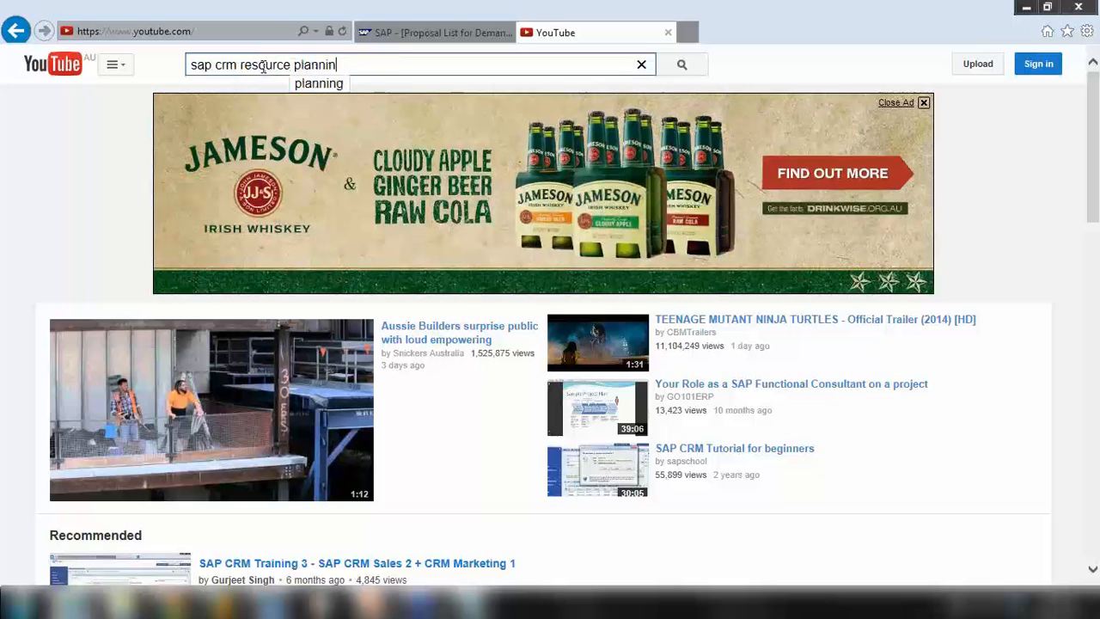
{"action": "type", "text": "g"}
{"action": "key", "text": "Return"}
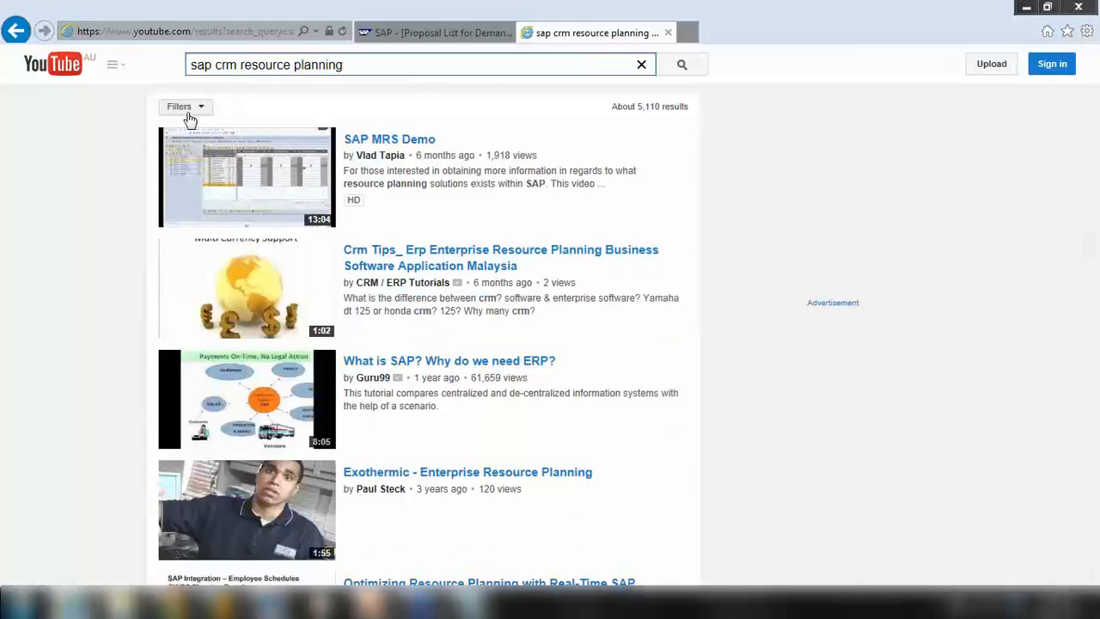
{"action": "scroll", "coordinate": [188, 117], "scroll_direction": "down", "scroll_amount": 3}
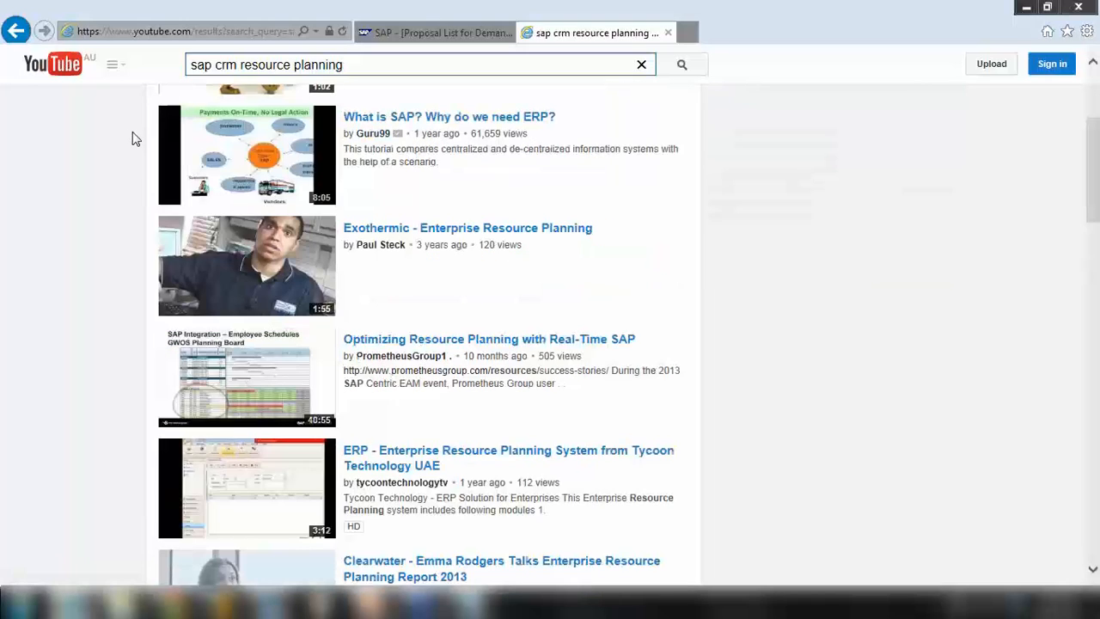
{"action": "scroll", "coordinate": [133, 138], "scroll_direction": "down", "scroll_amount": 2}
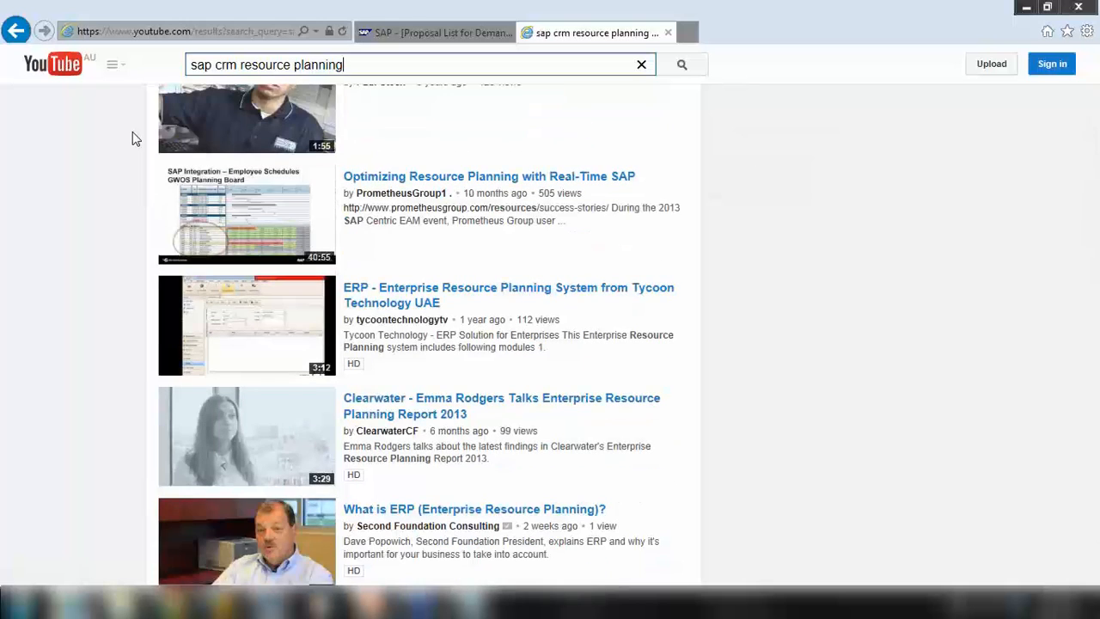
{"action": "scroll", "coordinate": [132, 133], "scroll_direction": "down", "scroll_amount": 3}
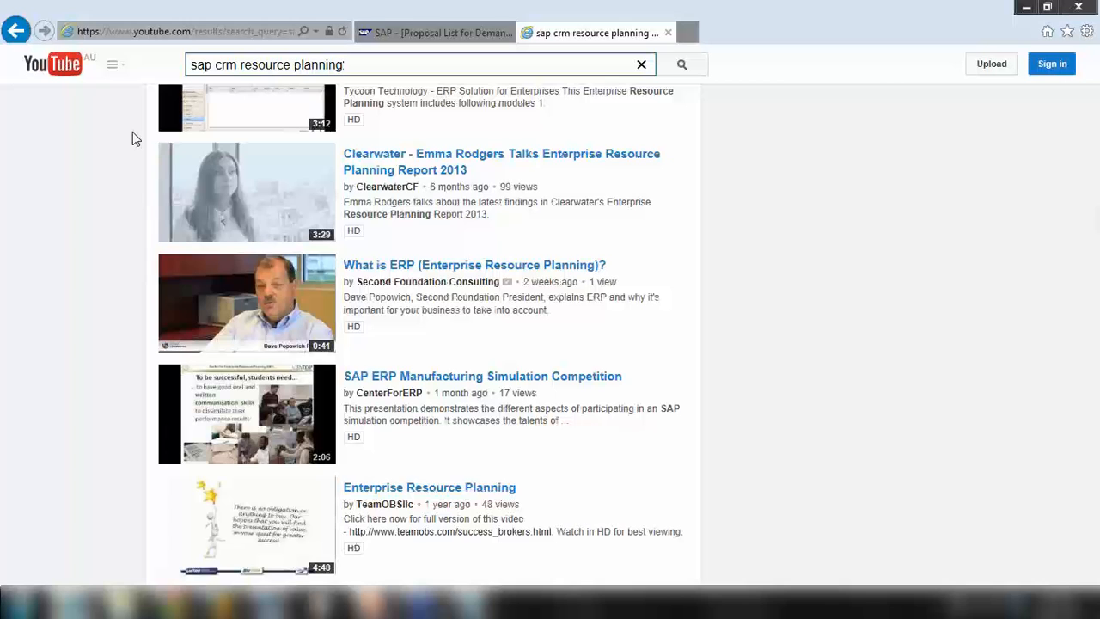
{"action": "scroll", "coordinate": [132, 139], "scroll_direction": "up", "scroll_amount": 6}
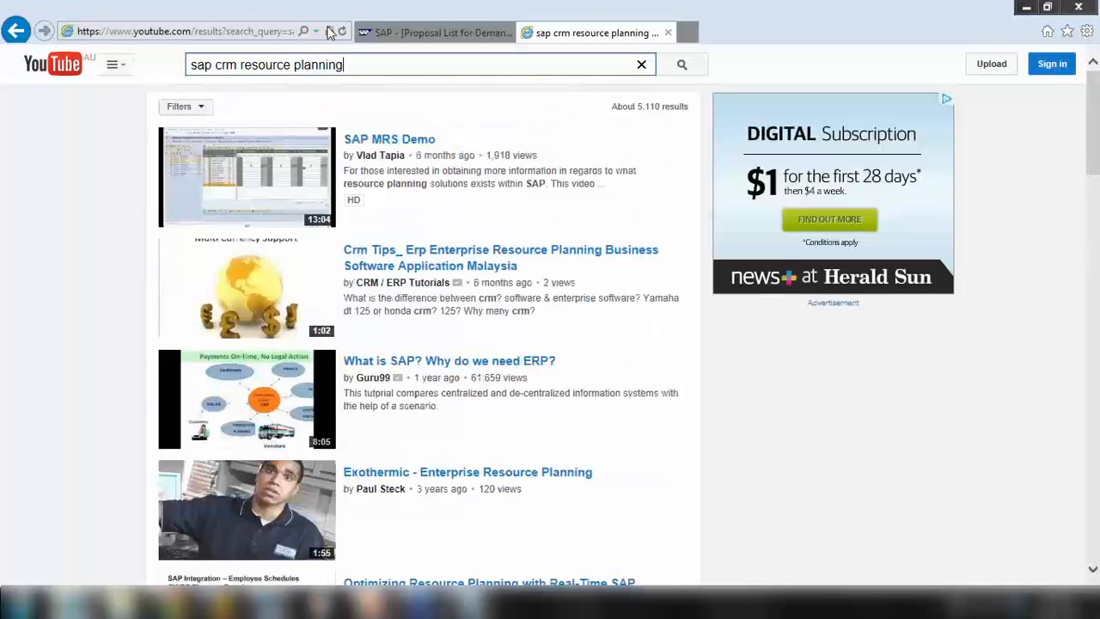
Refine the search to 'sap crm resource planning tool', browse results, and select 'resource planning tool'
{"action": "type", "text": "tool"}
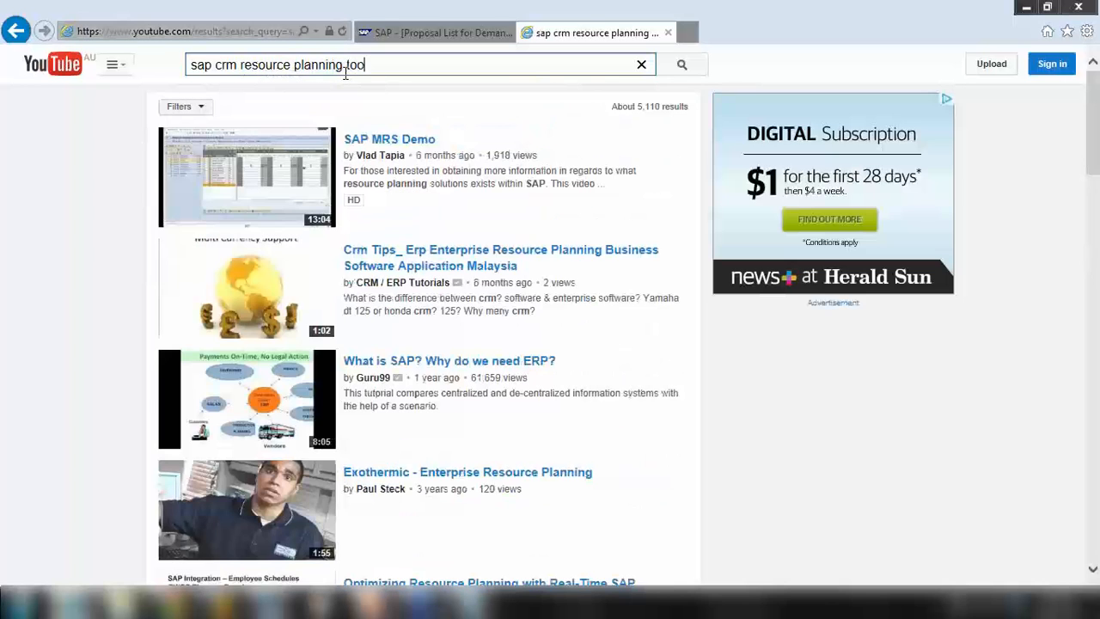
{"action": "key", "text": "Return"}
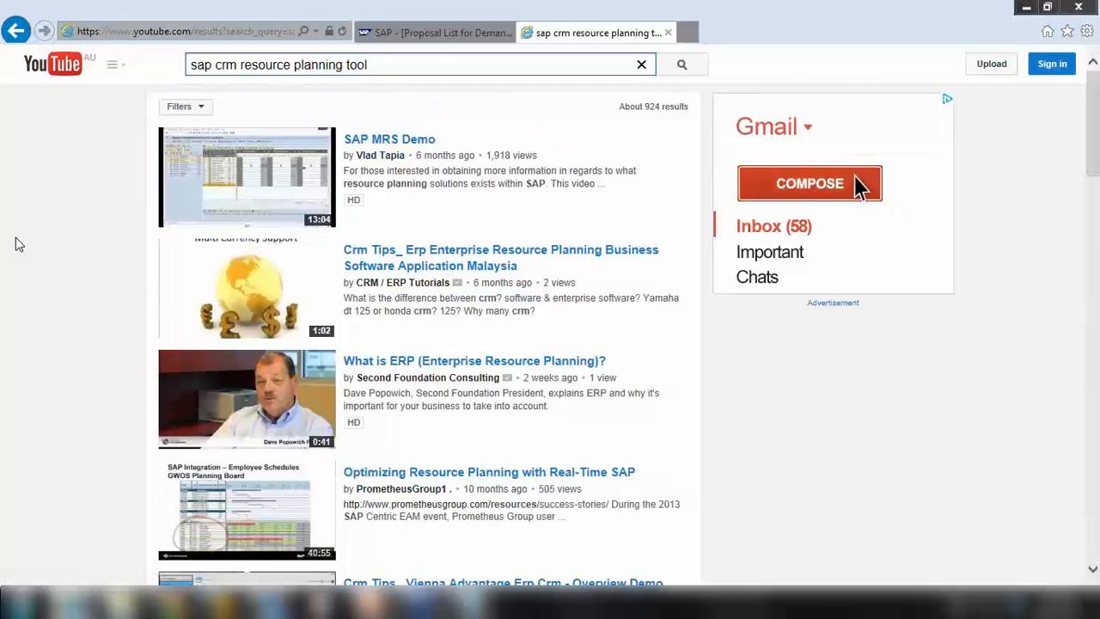
{"action": "scroll", "coordinate": [19, 245], "scroll_direction": "down", "scroll_amount": 2}
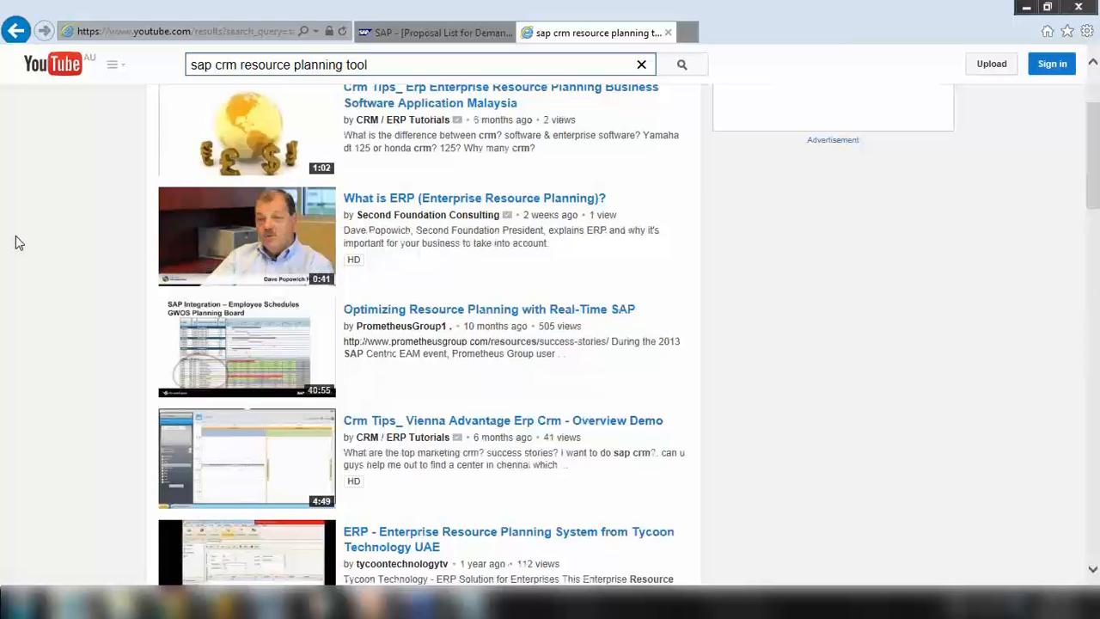
{"action": "scroll", "coordinate": [15, 241], "scroll_direction": "down", "scroll_amount": 2}
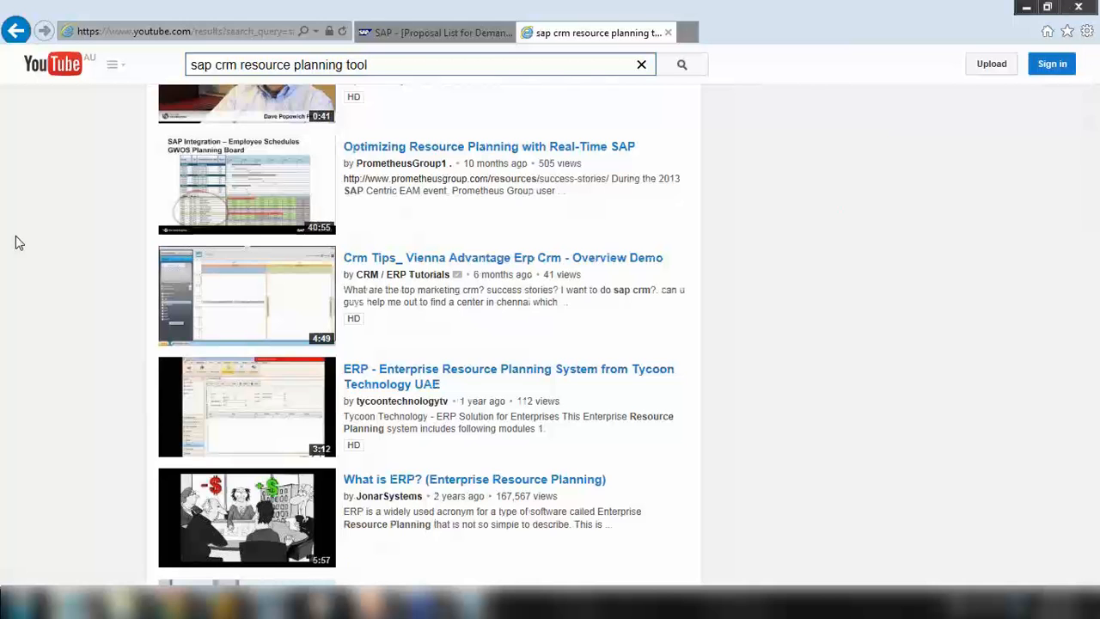
{"action": "scroll", "coordinate": [15, 243], "scroll_direction": "down", "scroll_amount": 4}
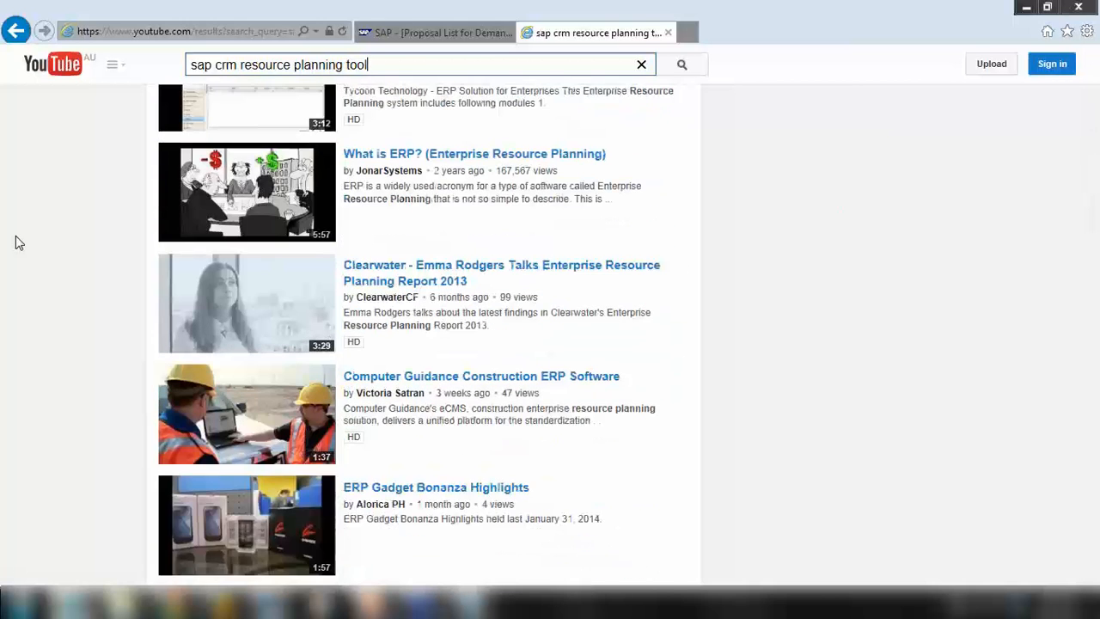
{"action": "scroll", "coordinate": [15, 243], "scroll_direction": "down", "scroll_amount": 3}
{"action": "scroll", "coordinate": [15, 243], "scroll_direction": "up", "scroll_amount": 10}
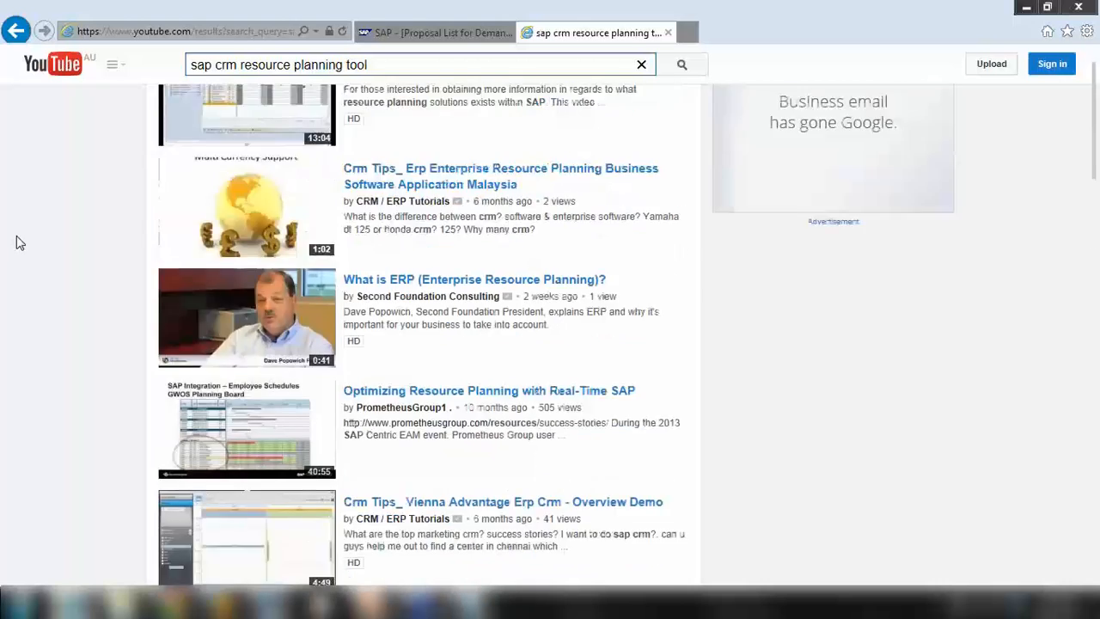
{"action": "left_click_drag", "start_coordinate": [239, 65], "coordinate": [387, 70]}
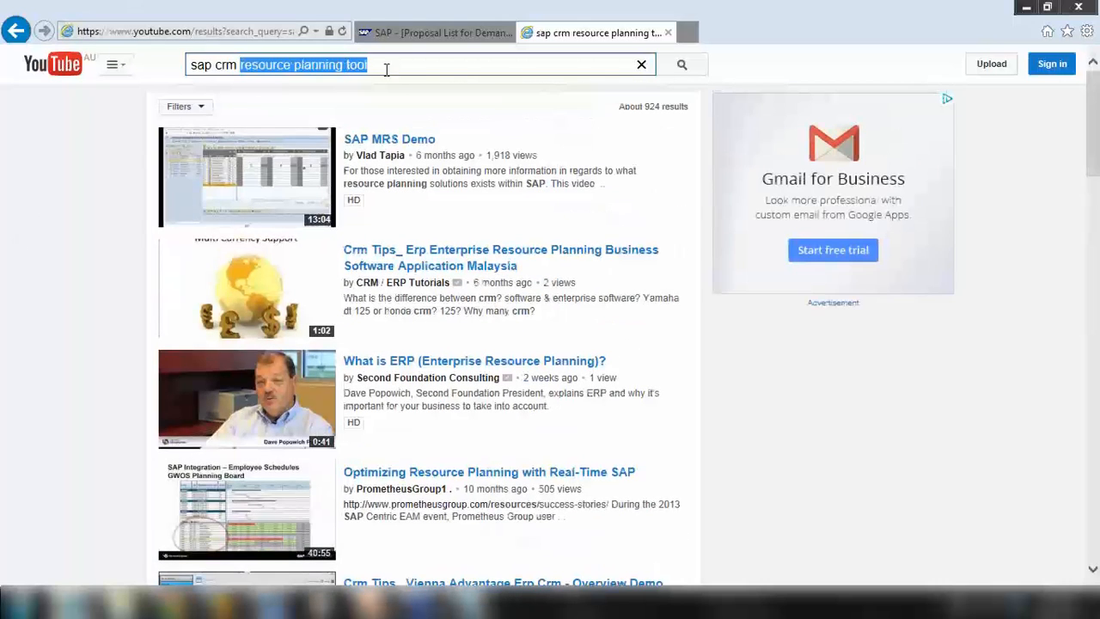
Search for 'sap crm service confirmation', browse those videos, then go back to the tool results
{"action": "type", "text": "service "}
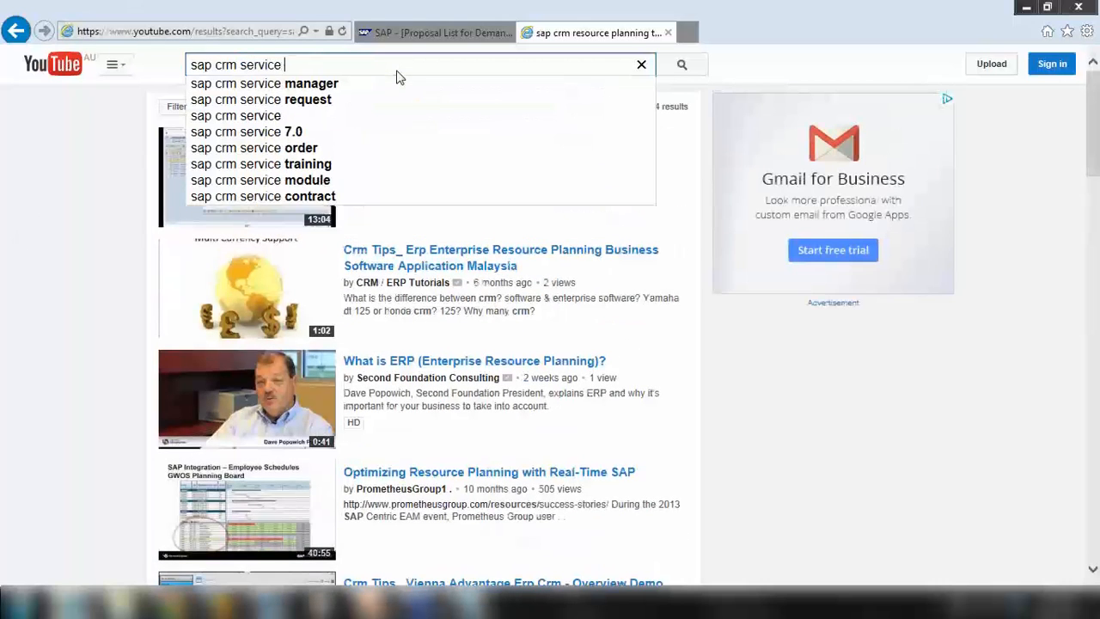
{"action": "type", "text": "conf"}
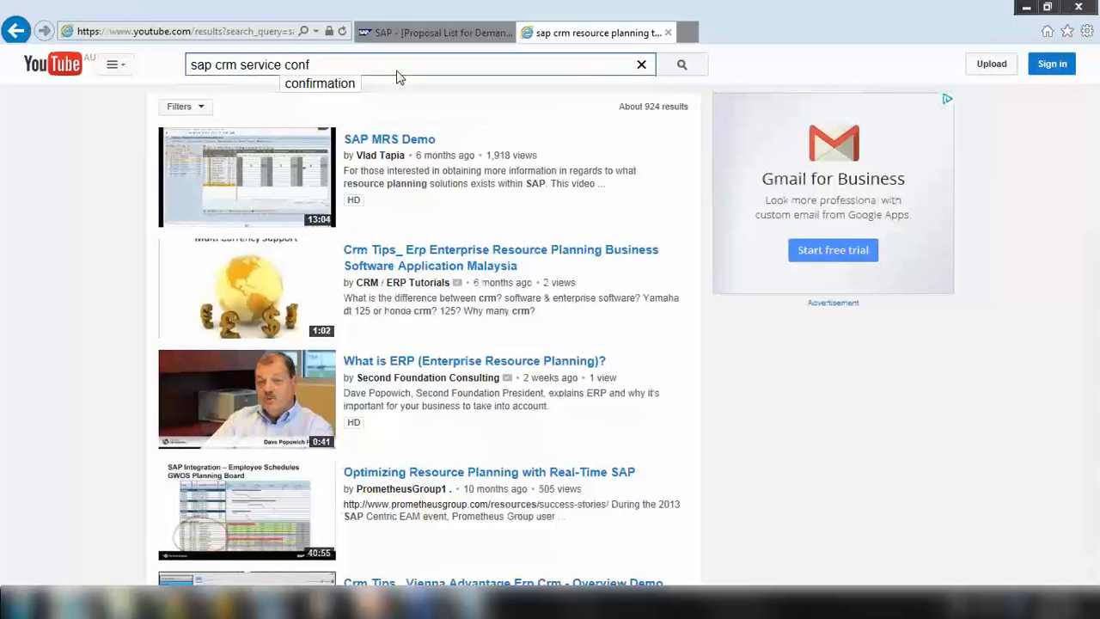
{"action": "left_click", "coordinate": [398, 78]}
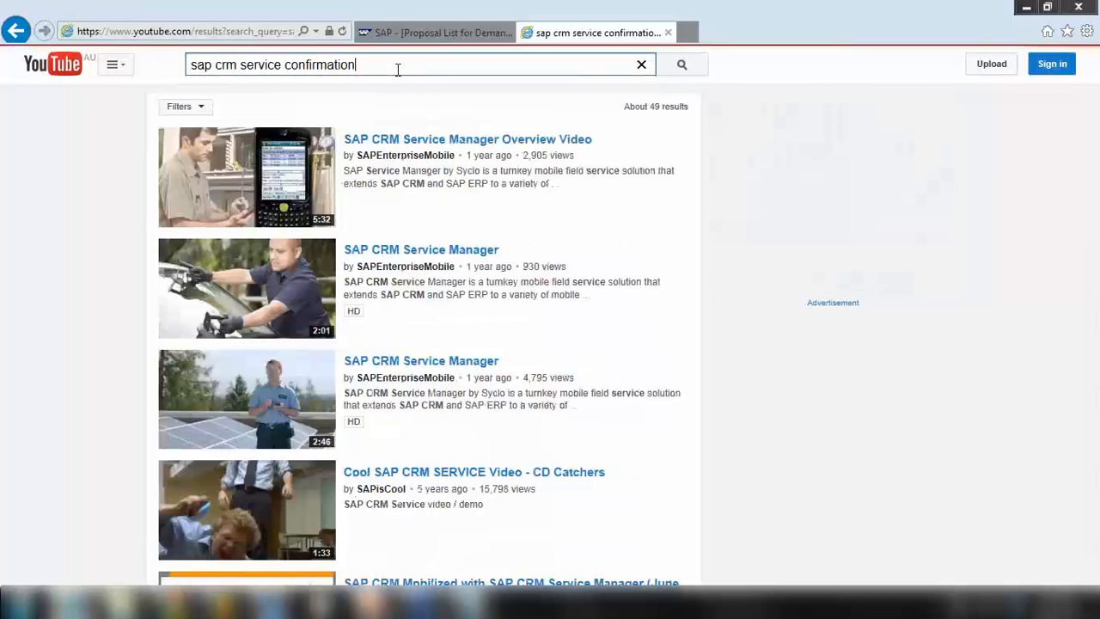
{"action": "scroll", "coordinate": [410, 140], "scroll_direction": "down", "scroll_amount": 3}
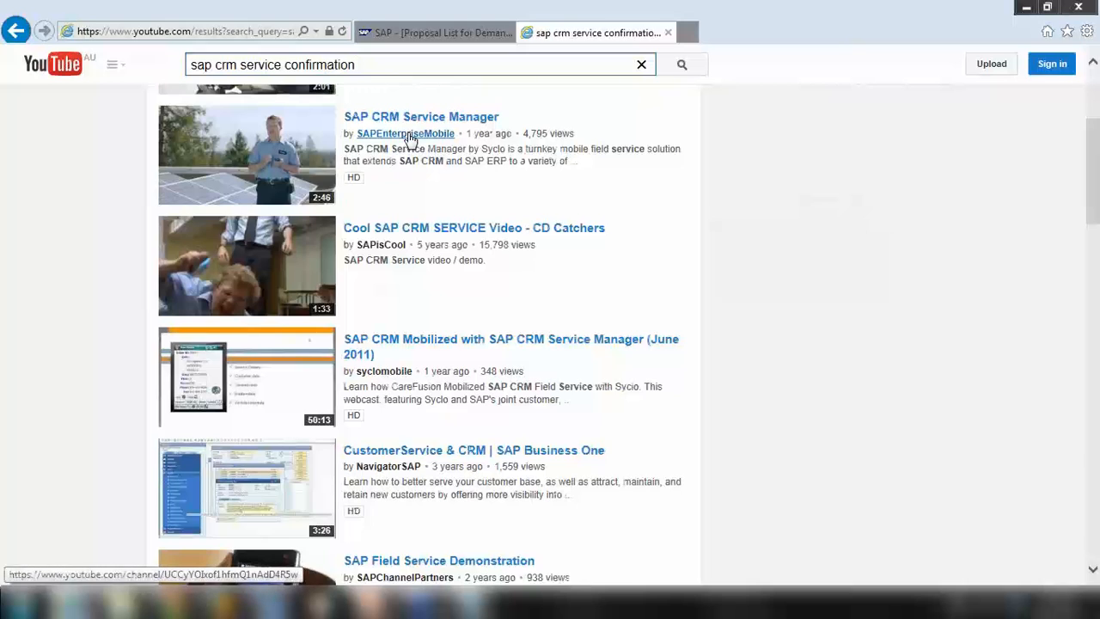
{"action": "scroll", "coordinate": [410, 140], "scroll_direction": "down", "scroll_amount": 1}
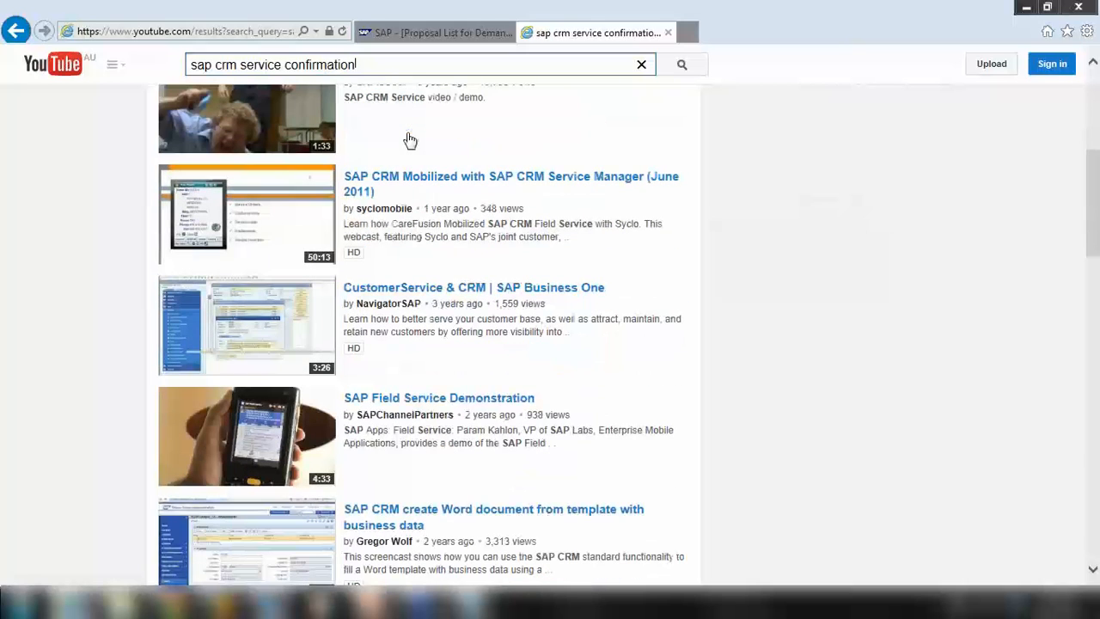
{"action": "scroll", "coordinate": [410, 140], "scroll_direction": "down", "scroll_amount": 2}
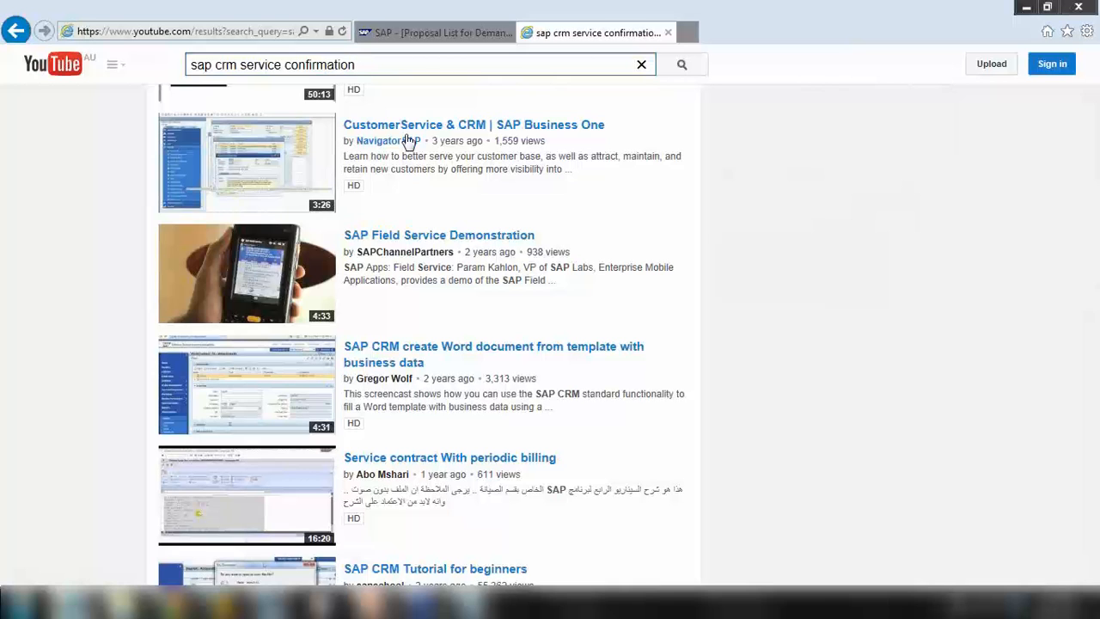
{"action": "scroll", "coordinate": [409, 140], "scroll_direction": "down", "scroll_amount": 2}
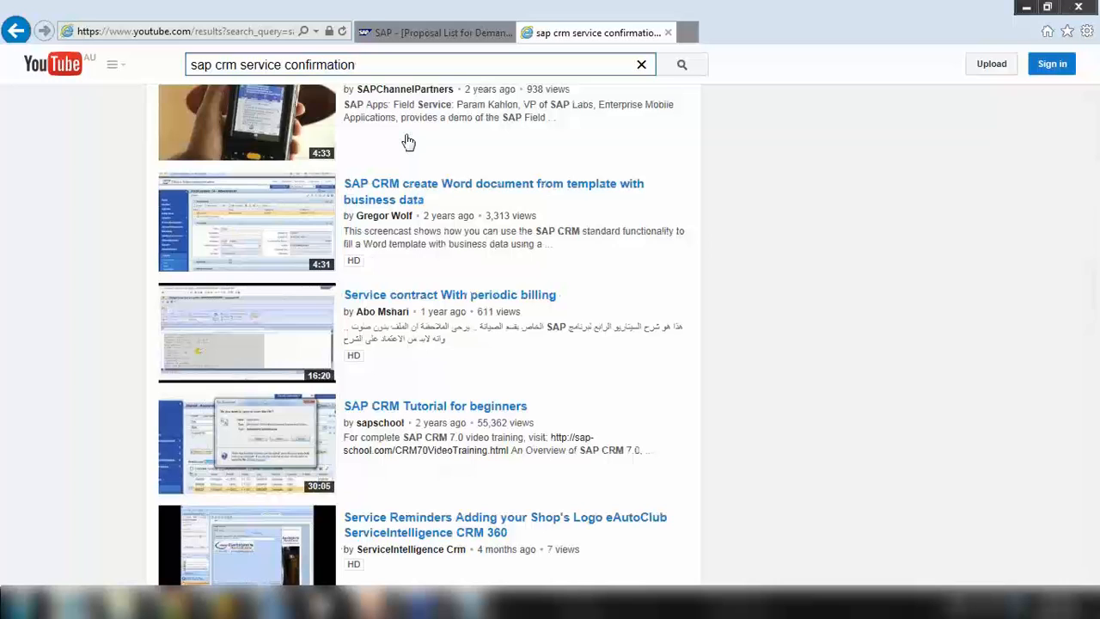
{"action": "scroll", "coordinate": [408, 142], "scroll_direction": "down", "scroll_amount": 3}
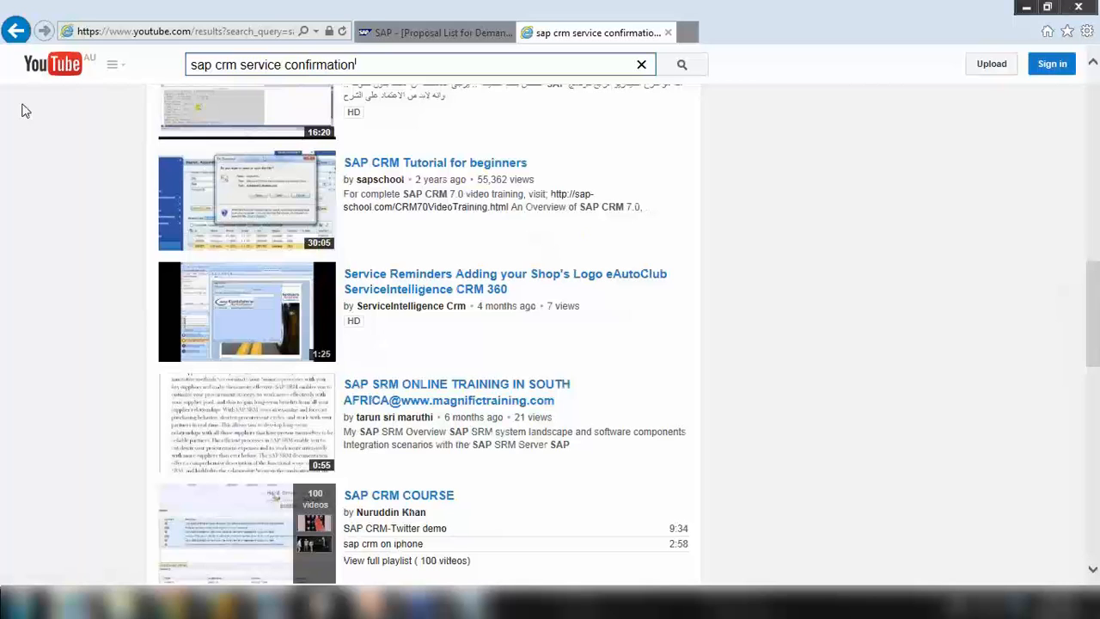
{"action": "scroll", "coordinate": [26, 110], "scroll_direction": "down", "scroll_amount": 2}
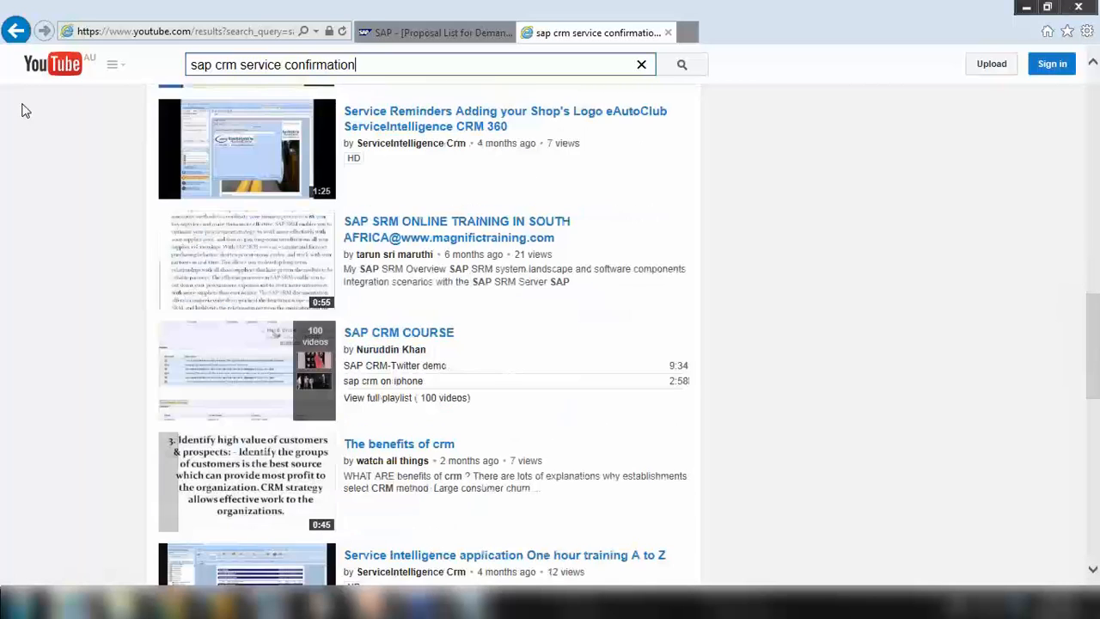
{"action": "left_click", "coordinate": [16, 30]}
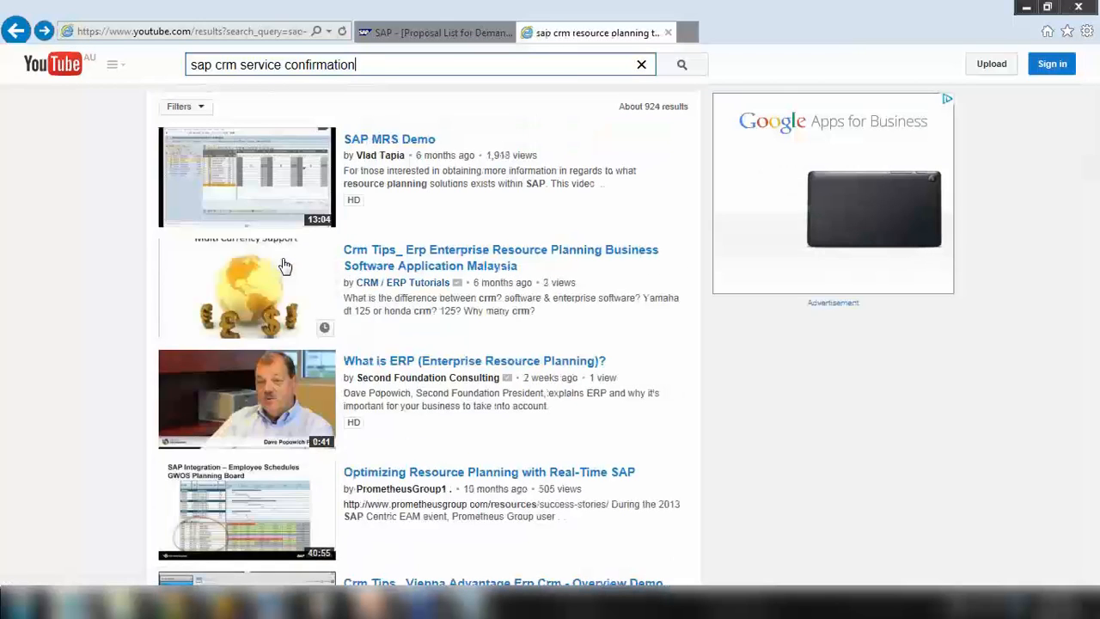
Replace 'service confirmation' with 'resource planning tool', fix the typo, and rerun the search
{"action": "scroll", "coordinate": [286, 264], "scroll_direction": "down", "scroll_amount": 2}
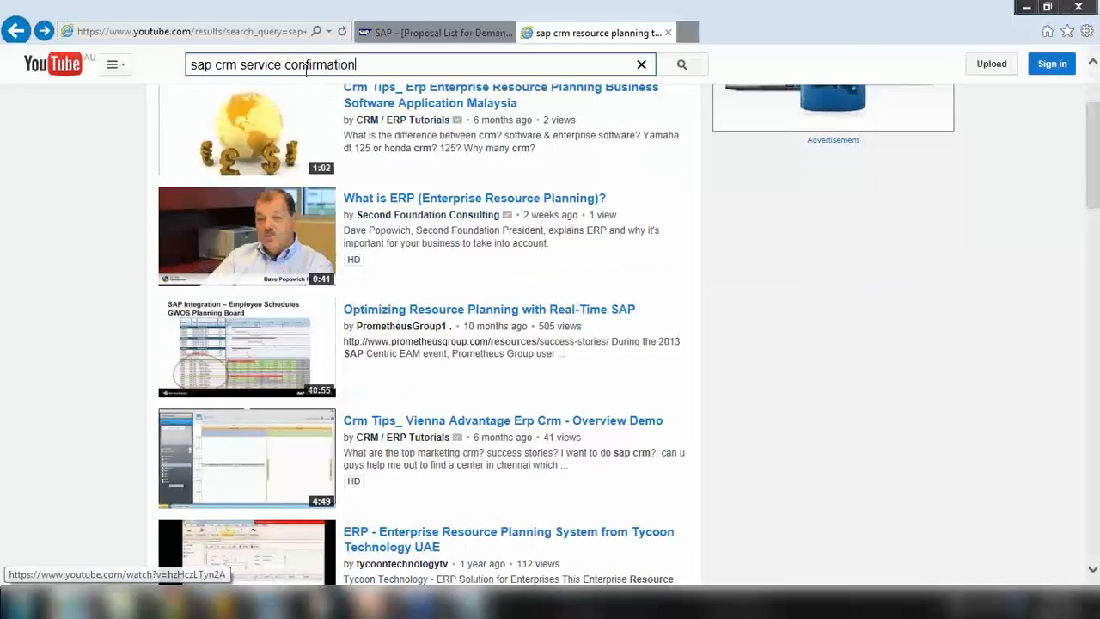
{"action": "left_click_drag", "start_coordinate": [244, 65], "coordinate": [410, 69]}
{"action": "key", "text": "BackSpace"}
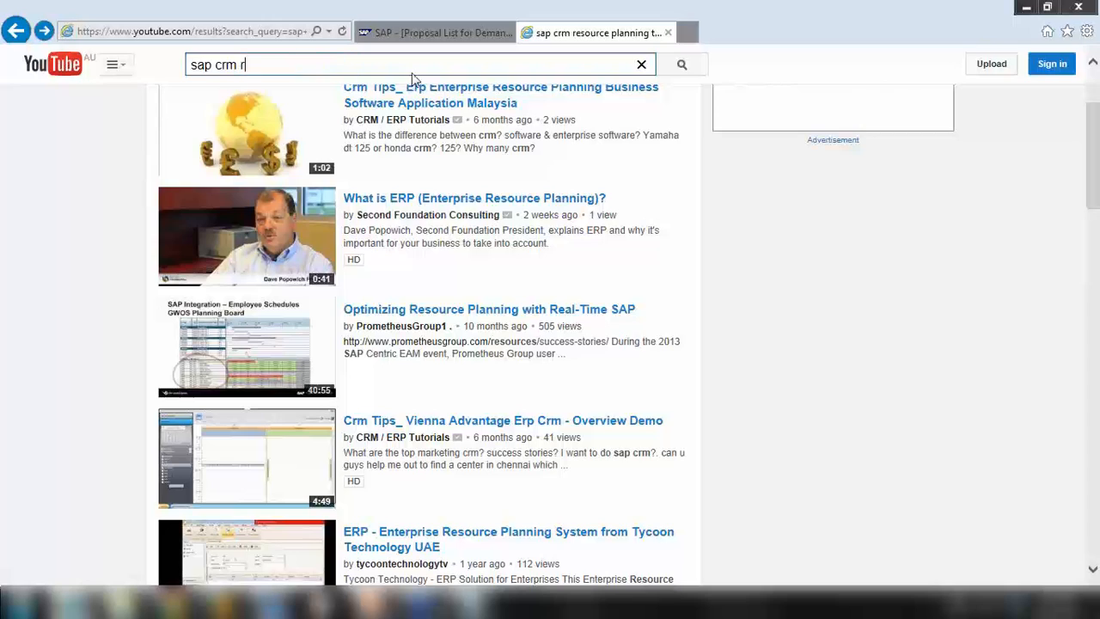
{"action": "type", "text": "res"}
{"action": "type", "text": "ouce pla"}
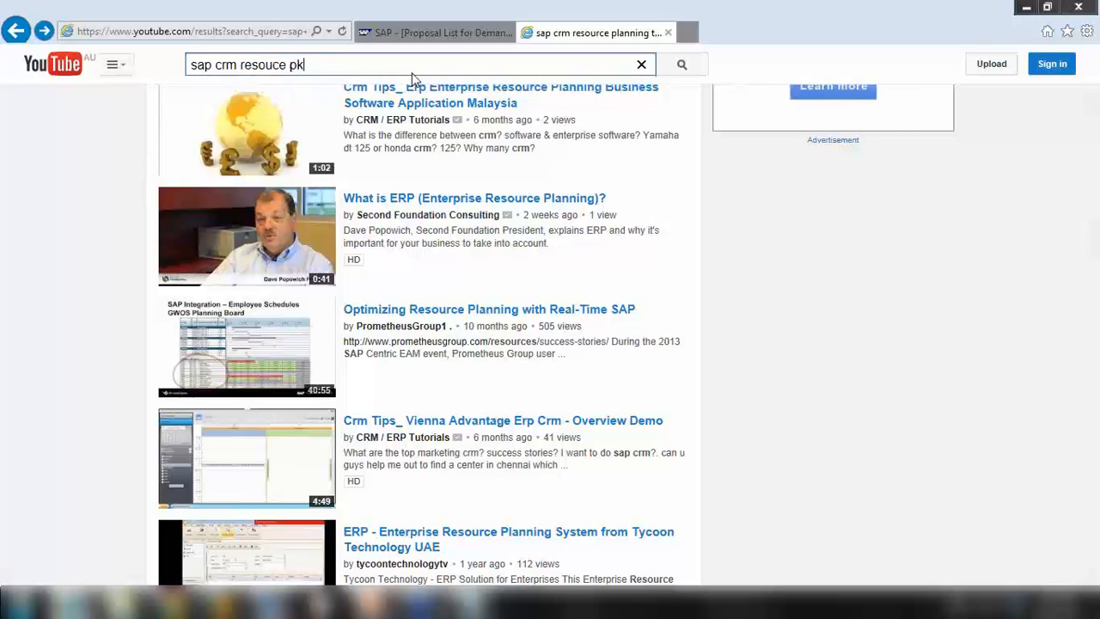
{"action": "type", "text": "nning tool"}
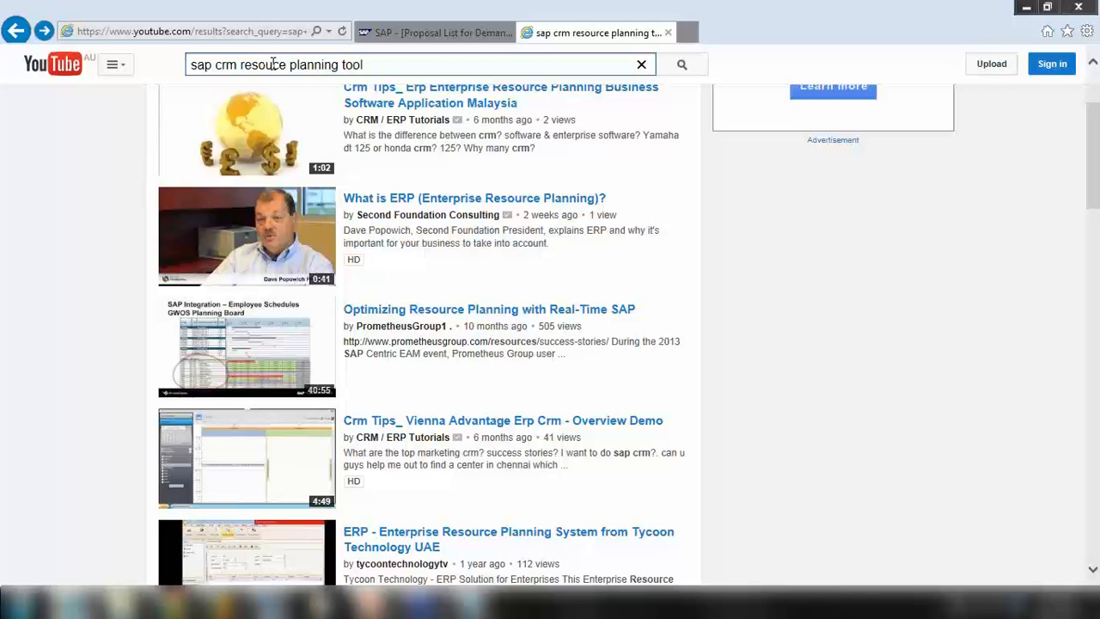
{"action": "left_click", "coordinate": [282, 67]}
{"action": "type", "text": "r"}
{"action": "left_click_drag", "start_coordinate": [385, 67], "coordinate": [111, 56]}
{"action": "key", "text": "ctrl+c"}
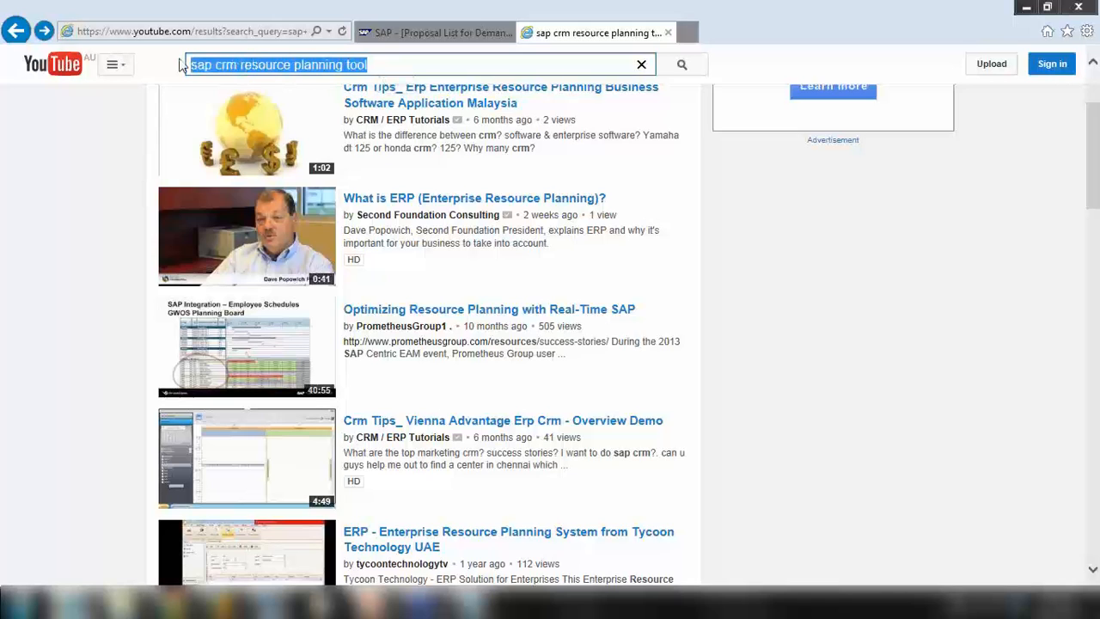
{"action": "left_click", "coordinate": [387, 65]}
{"action": "key", "text": "Return"}
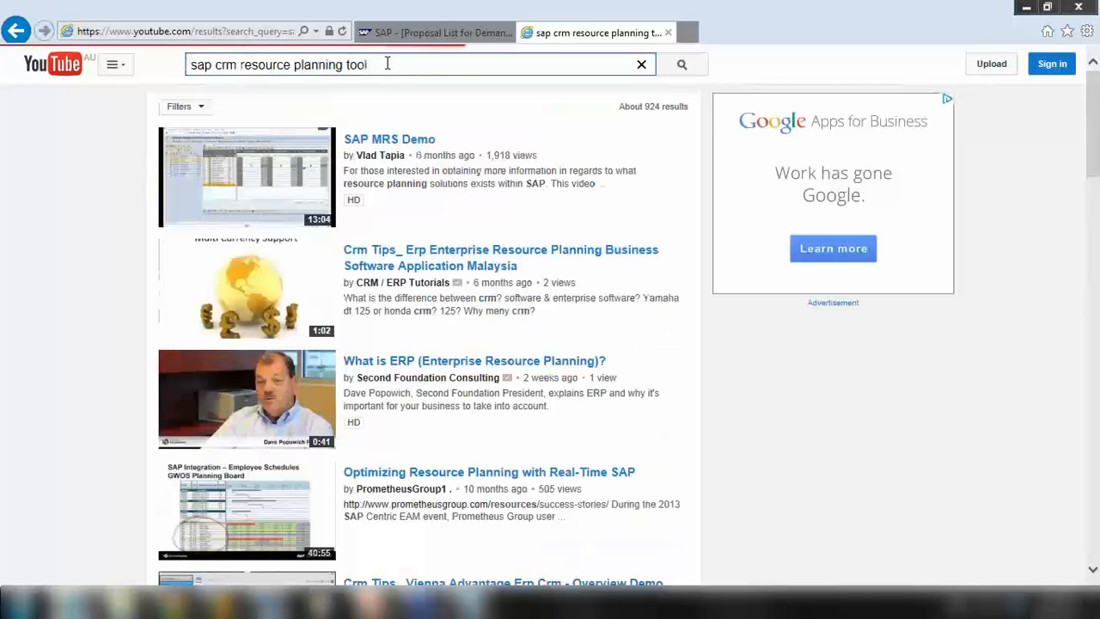
Scroll the 'sap crm resource planning tool' results, then open Google in a new tab
{"action": "scroll", "coordinate": [275, 153], "scroll_direction": "down", "scroll_amount": 2}
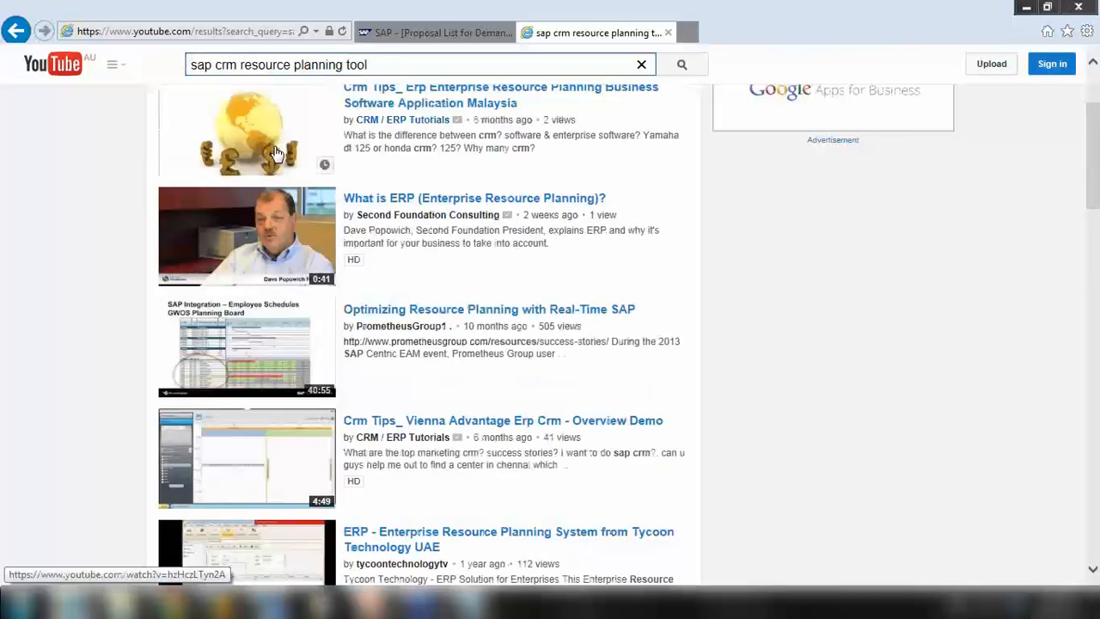
{"action": "scroll", "coordinate": [275, 153], "scroll_direction": "down", "scroll_amount": 2}
{"action": "scroll", "coordinate": [278, 152], "scroll_direction": "down", "scroll_amount": 2}
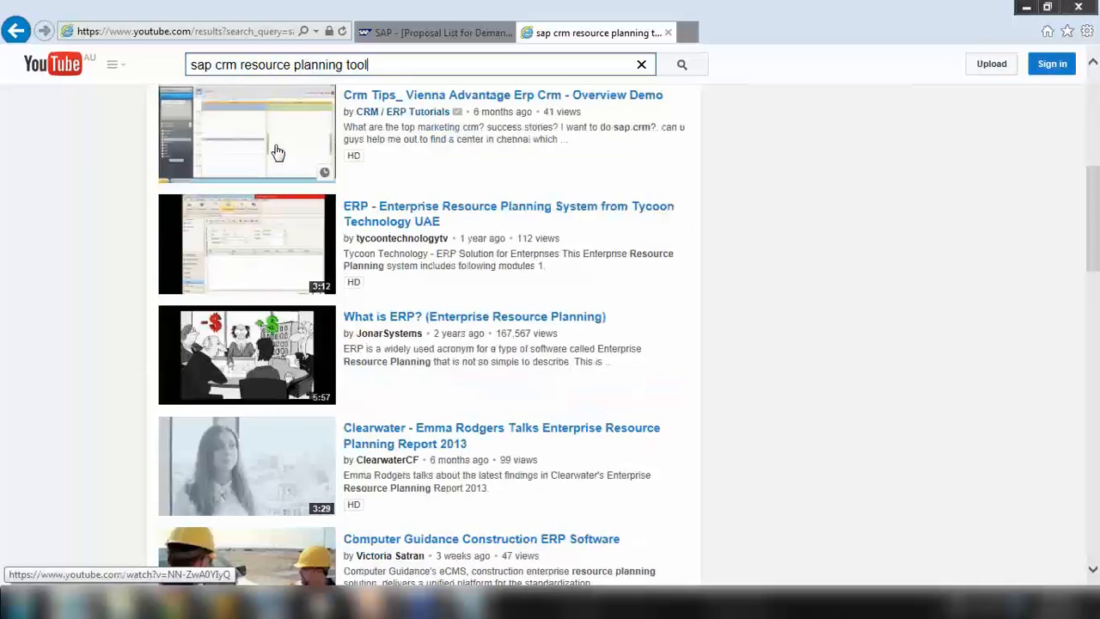
{"action": "left_click", "coordinate": [688, 32]}
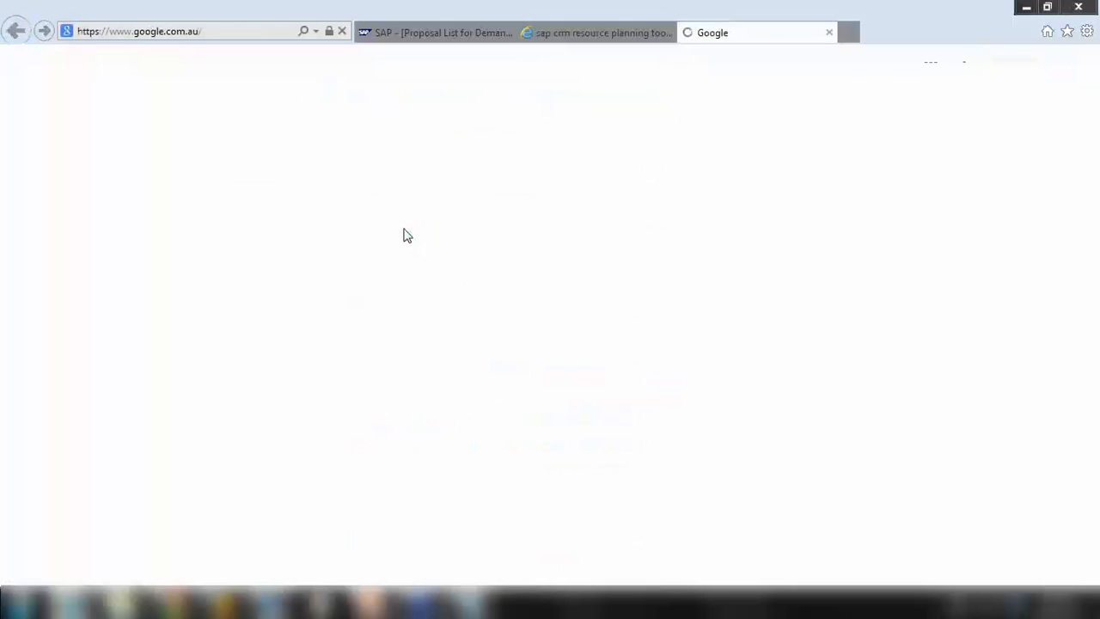
Search Google for 'sap crm resource planning tool video'
{"action": "key", "text": "ctrl+v"}
{"action": "type", "text": "v"}
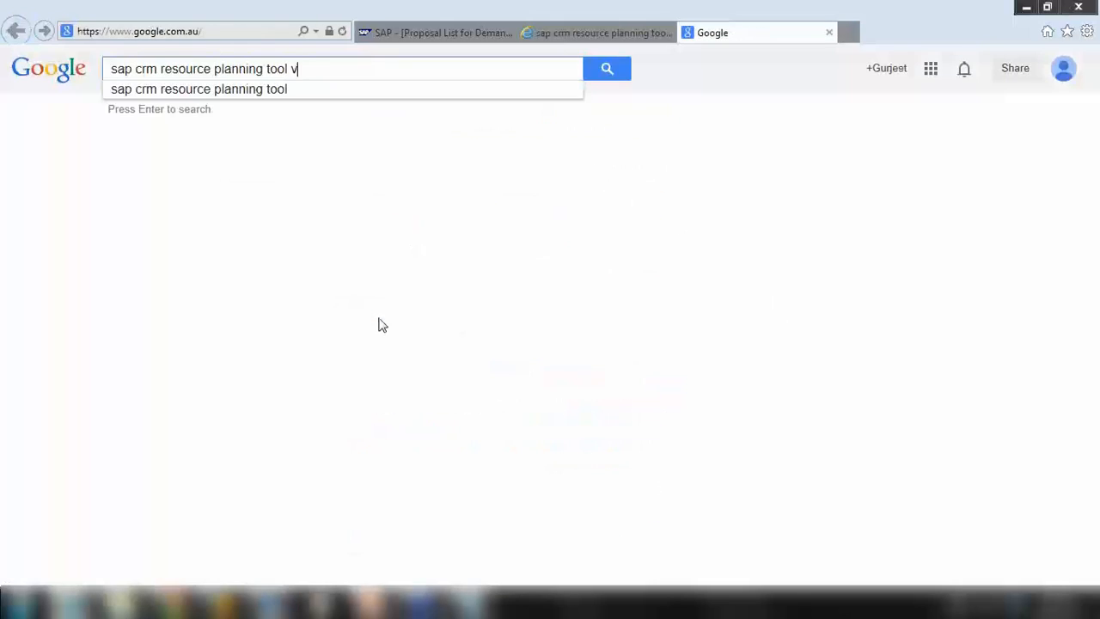
{"action": "type", "text": "ideo"}
{"action": "key", "text": "Return"}
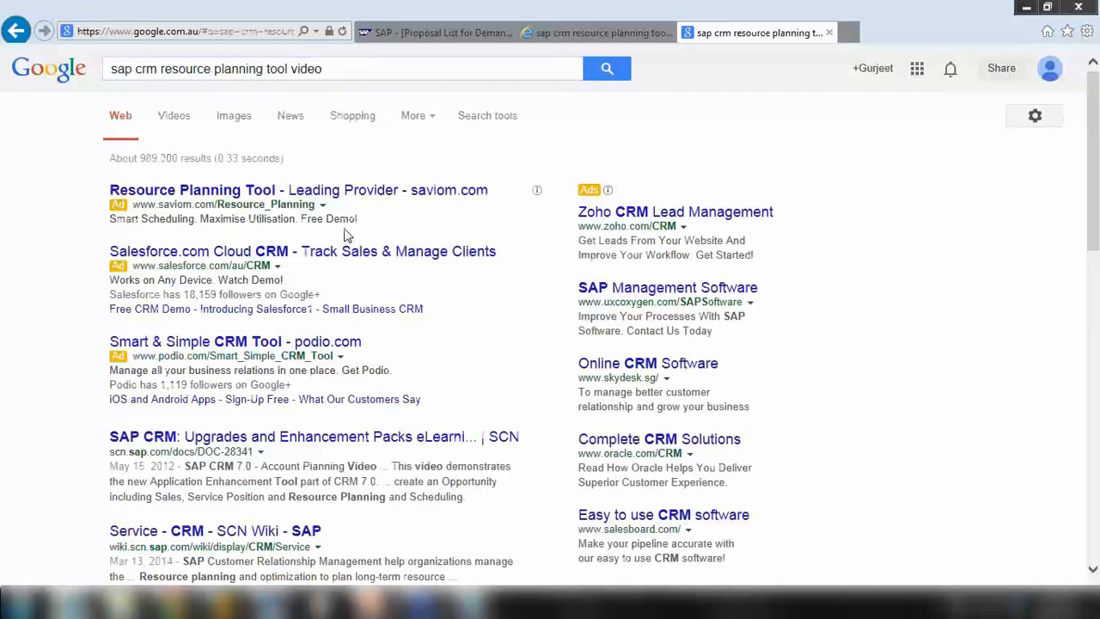
{"action": "scroll", "coordinate": [154, 255], "scroll_direction": "down", "scroll_amount": 2}
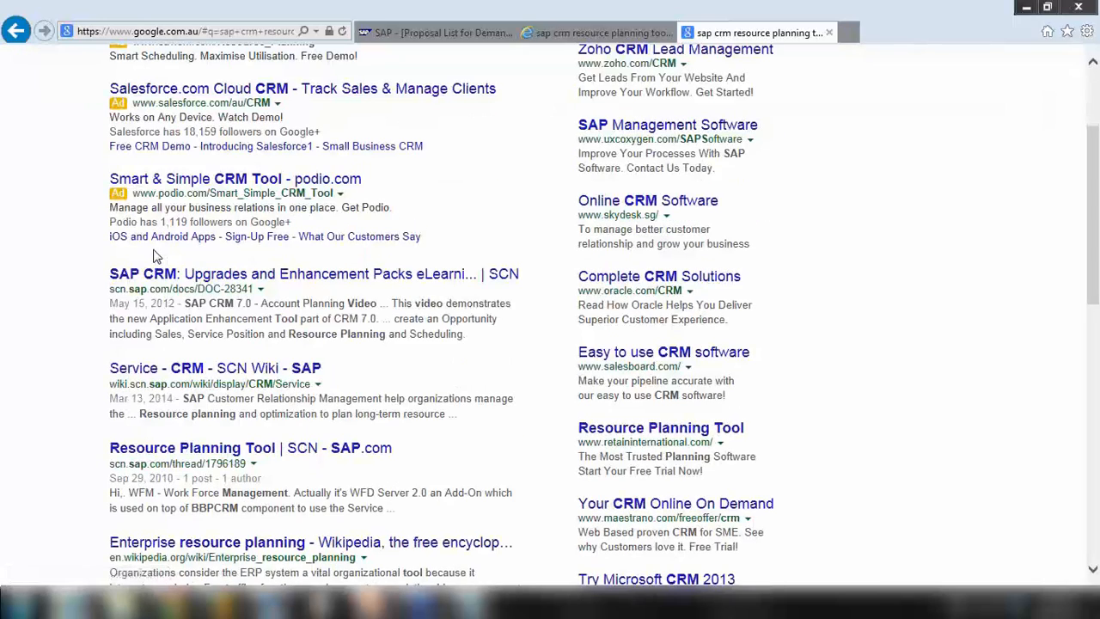
{"action": "scroll", "coordinate": [155, 255], "scroll_direction": "up", "scroll_amount": 2}
Filter to video results and open the Tycoon ERP video in a new tab
{"action": "left_click", "coordinate": [173, 116]}
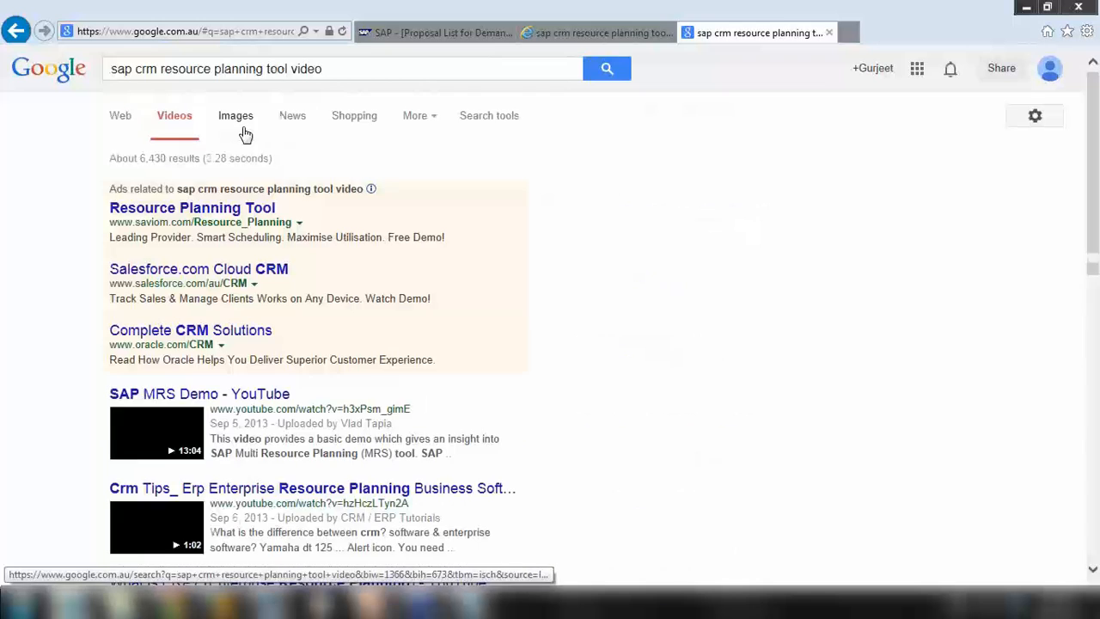
{"action": "scroll", "coordinate": [283, 201], "scroll_direction": "down", "scroll_amount": 2}
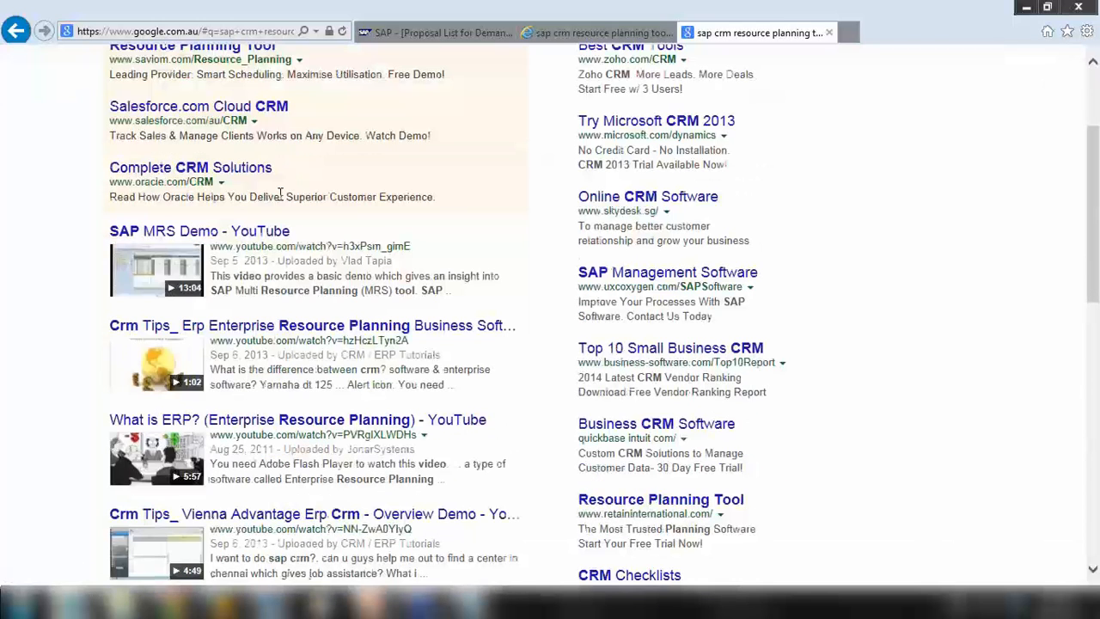
{"action": "scroll", "coordinate": [280, 194], "scroll_direction": "down", "scroll_amount": 3}
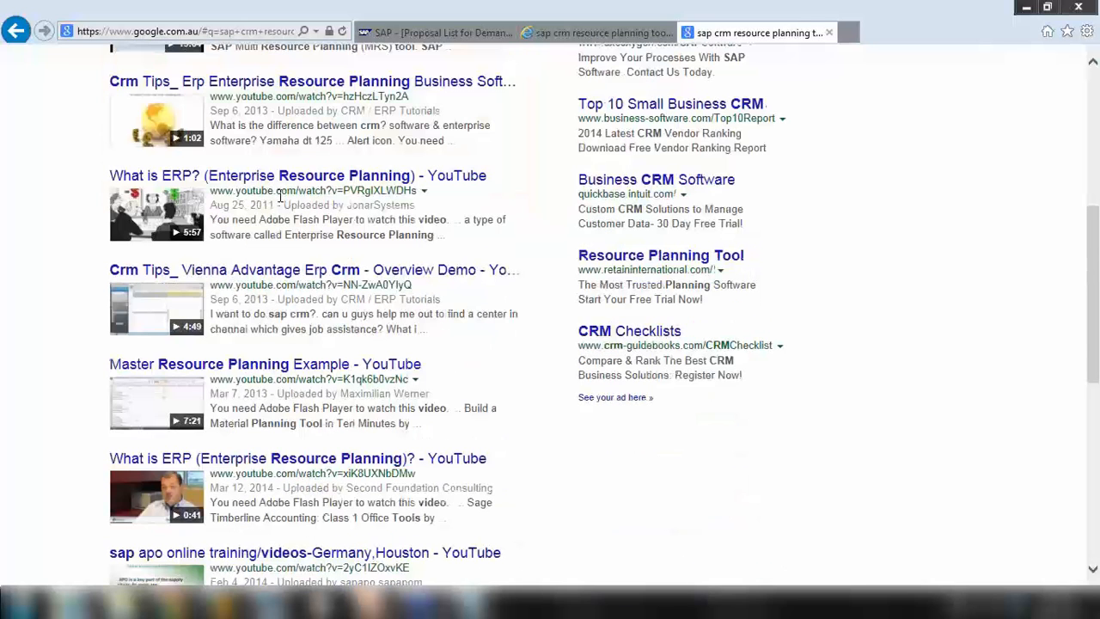
{"action": "scroll", "coordinate": [282, 201], "scroll_direction": "down", "scroll_amount": 3}
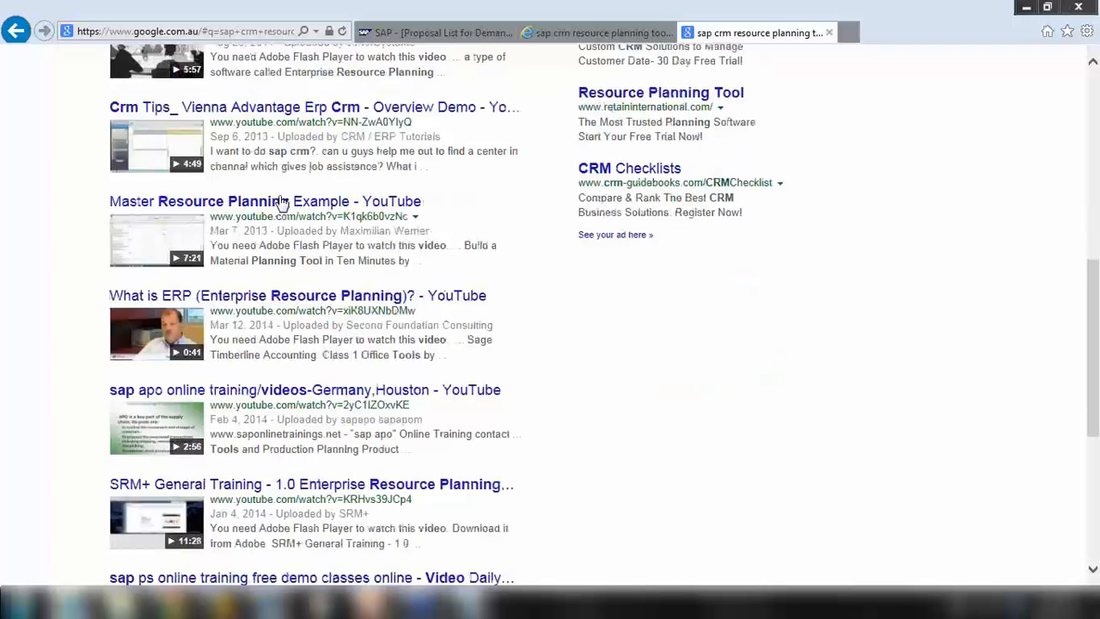
{"action": "scroll", "coordinate": [282, 201], "scroll_direction": "down", "scroll_amount": 6}
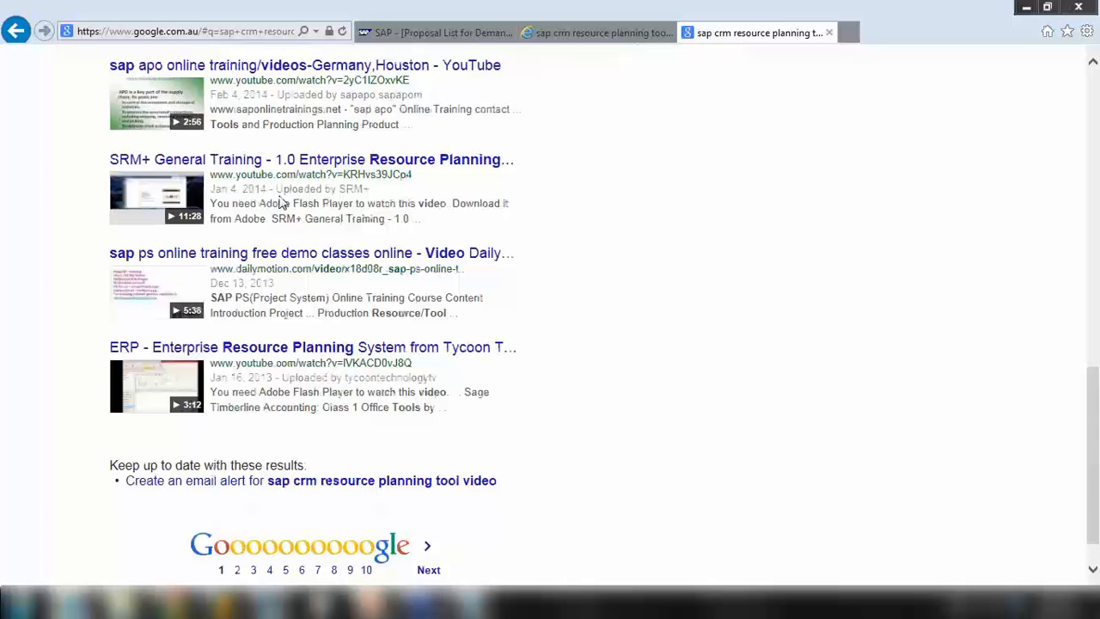
{"action": "right_click", "coordinate": [330, 350]}
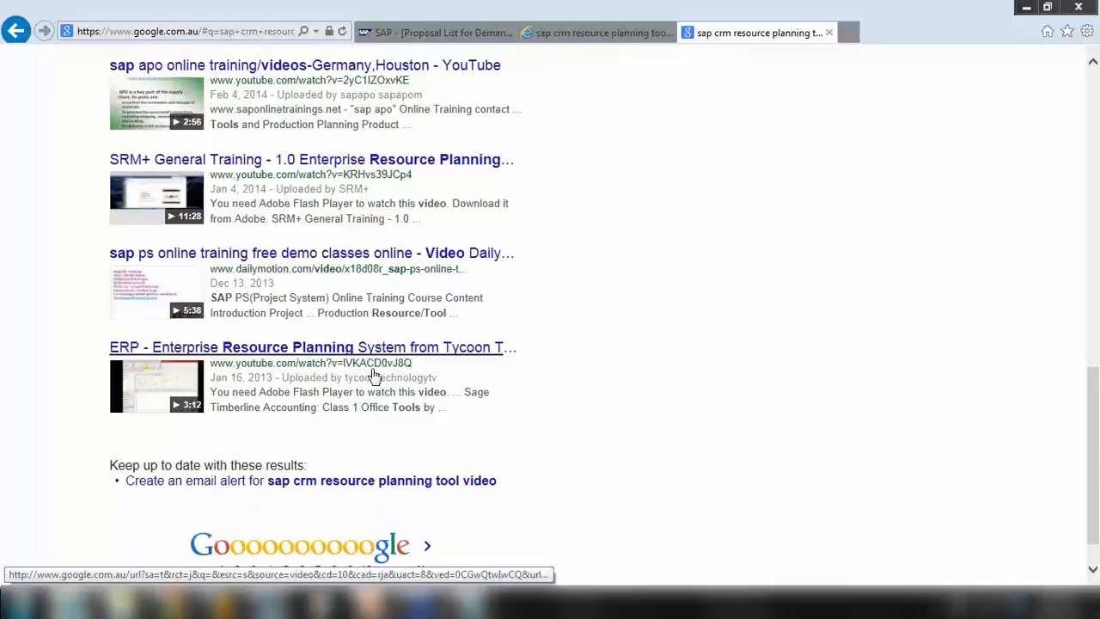
{"action": "left_click", "coordinate": [417, 60]}
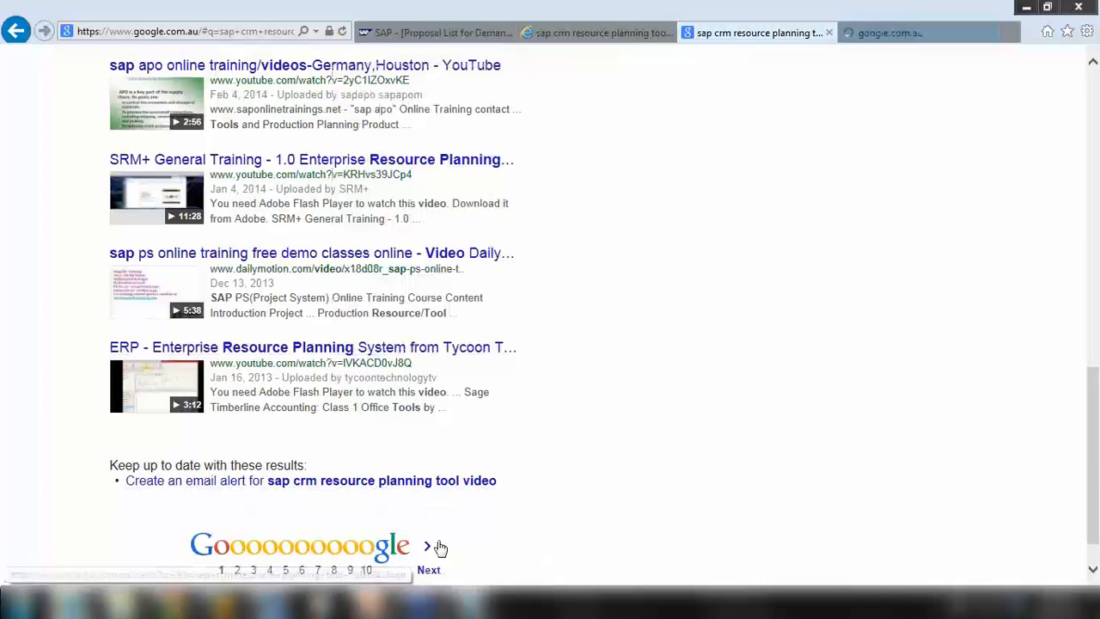
{"action": "left_click", "coordinate": [886, 36]}
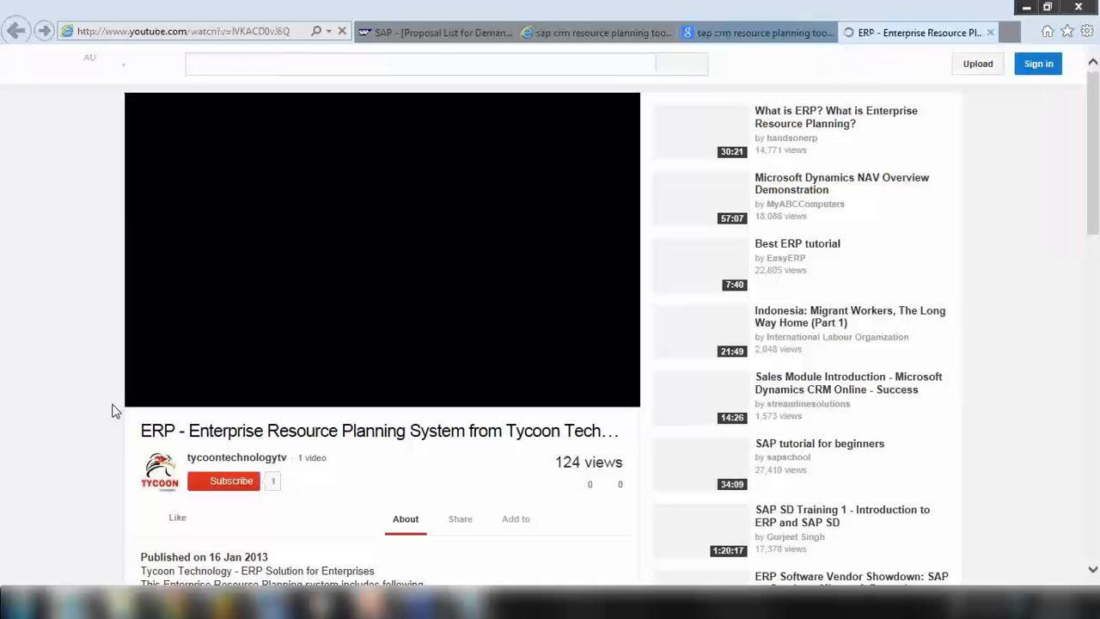
Pause the Tycoon ERP video after a brief look
{"action": "scroll", "coordinate": [114, 411], "scroll_direction": "down", "scroll_amount": 1}
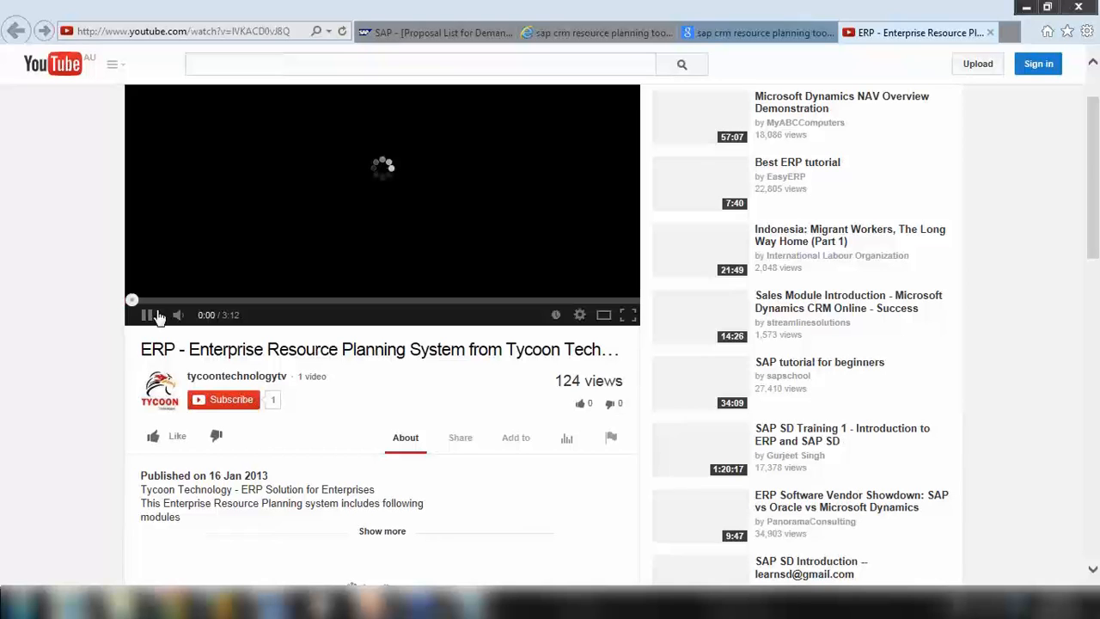
{"action": "scroll", "coordinate": [160, 293], "scroll_direction": "up", "scroll_amount": 1}
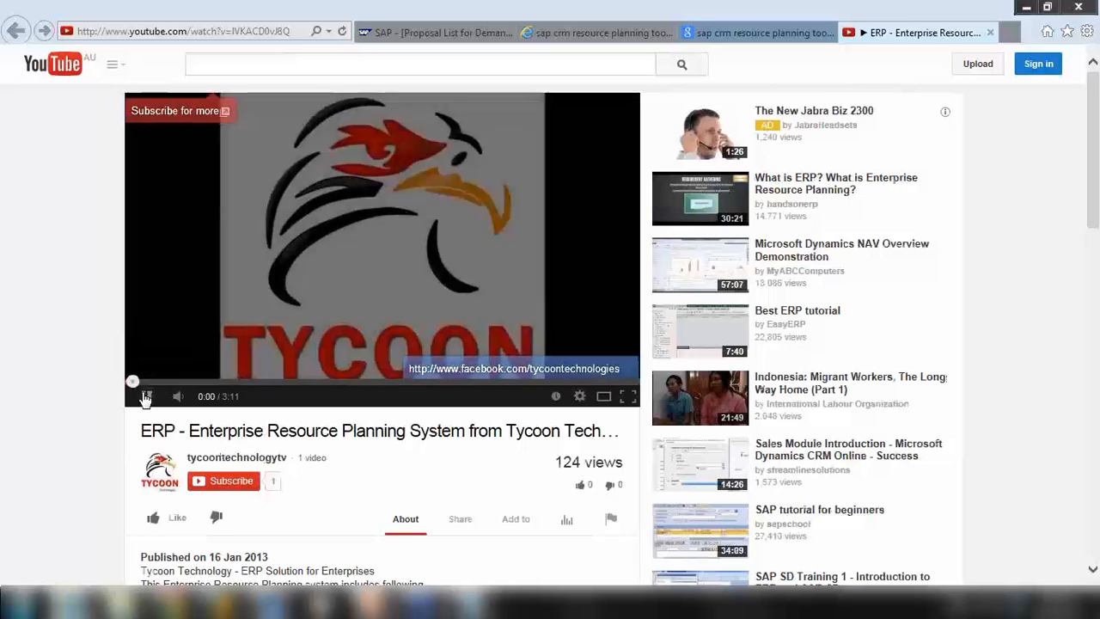
{"action": "left_click", "coordinate": [146, 397]}
Return to the Google video results, then bring up the Windows Explorer window
{"action": "left_click", "coordinate": [737, 37]}
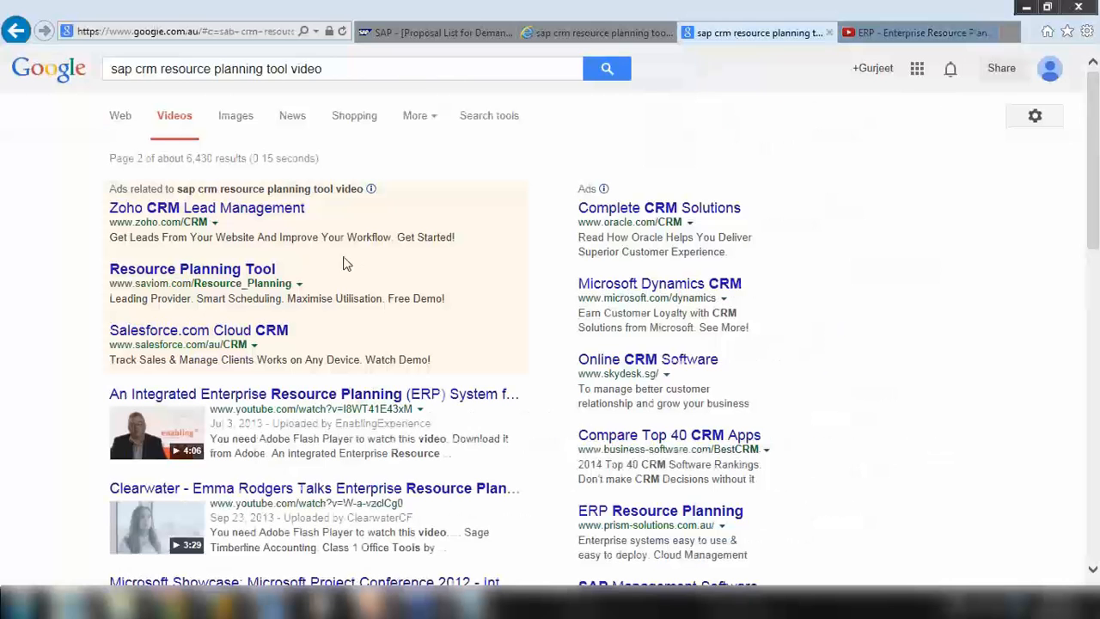
{"action": "scroll", "coordinate": [344, 262], "scroll_direction": "down", "scroll_amount": 1}
{"action": "scroll", "coordinate": [345, 261], "scroll_direction": "down", "scroll_amount": 2}
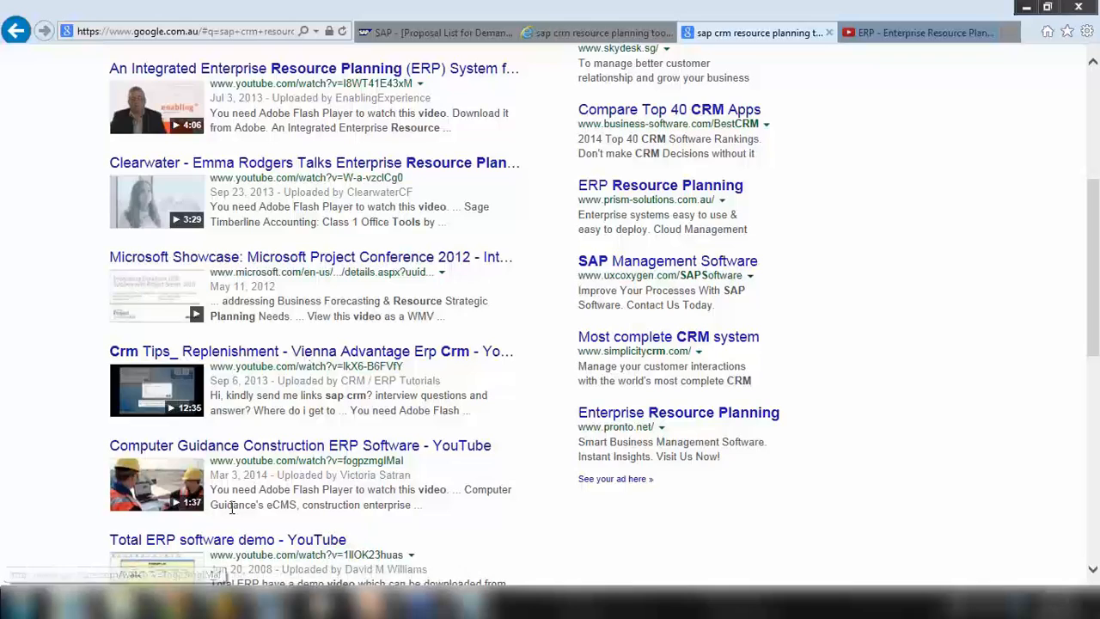
{"action": "left_click", "coordinate": [126, 603]}
Browse Desktop › WaheGuru › Recordings › CRM Recording › 2013 › October 2013 Batch and play Session 3 - SAP CRM Service
{"action": "left_click", "coordinate": [164, 140]}
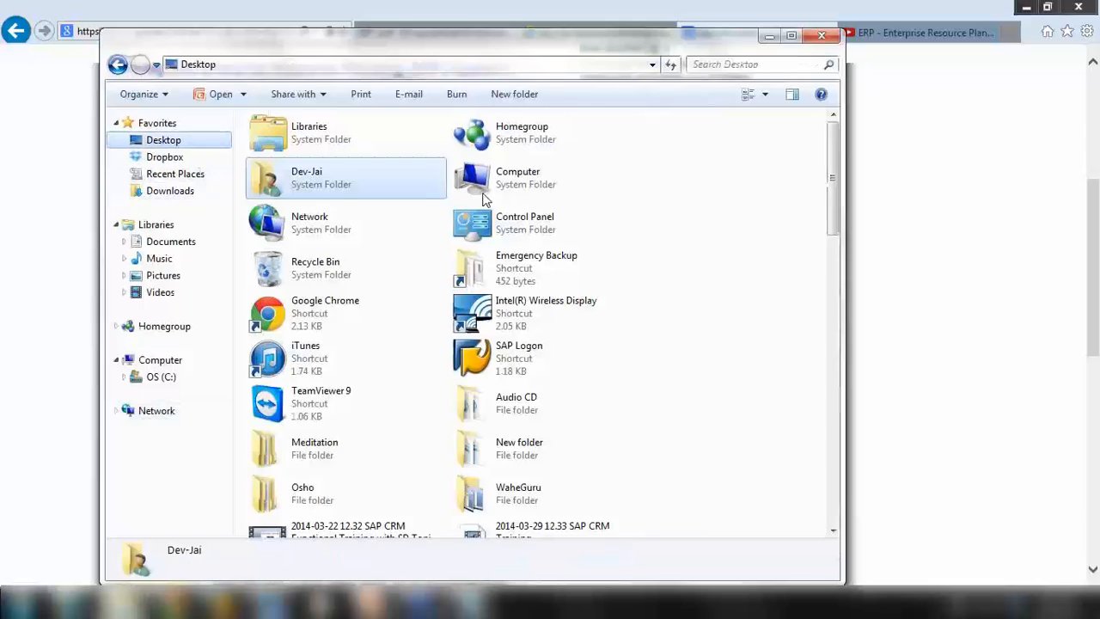
{"action": "scroll", "coordinate": [832, 215], "scroll_direction": "down", "scroll_amount": 1}
{"action": "left_click_drag", "start_coordinate": [832, 214], "coordinate": [794, 246]}
{"action": "double_click", "coordinate": [482, 262]}
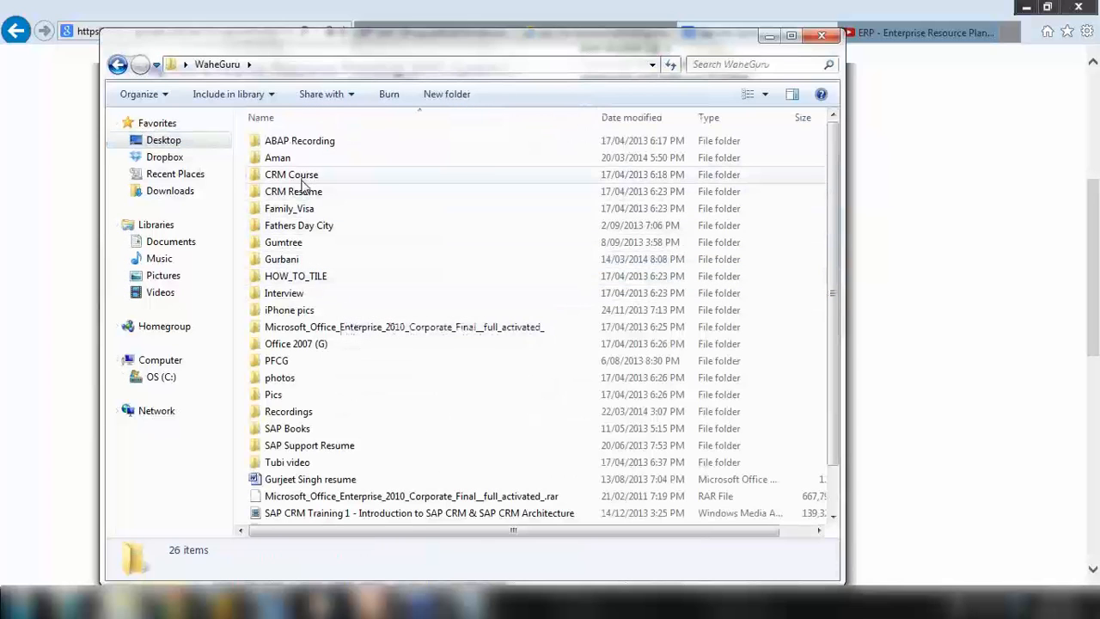
{"action": "double_click", "coordinate": [319, 411]}
{"action": "double_click", "coordinate": [309, 143]}
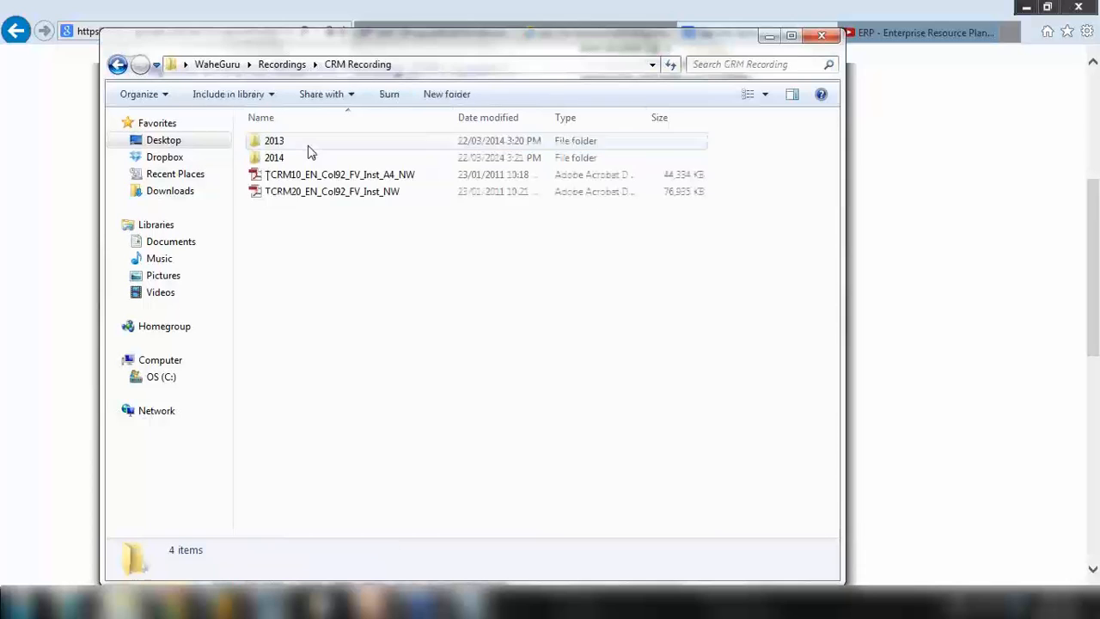
{"action": "double_click", "coordinate": [305, 142]}
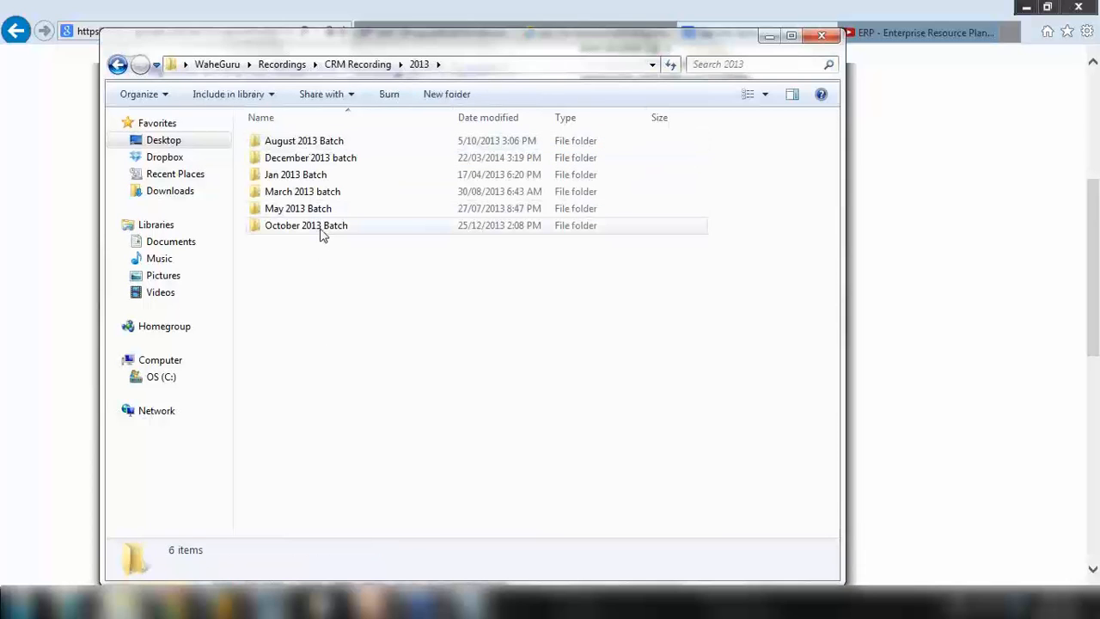
{"action": "double_click", "coordinate": [322, 228]}
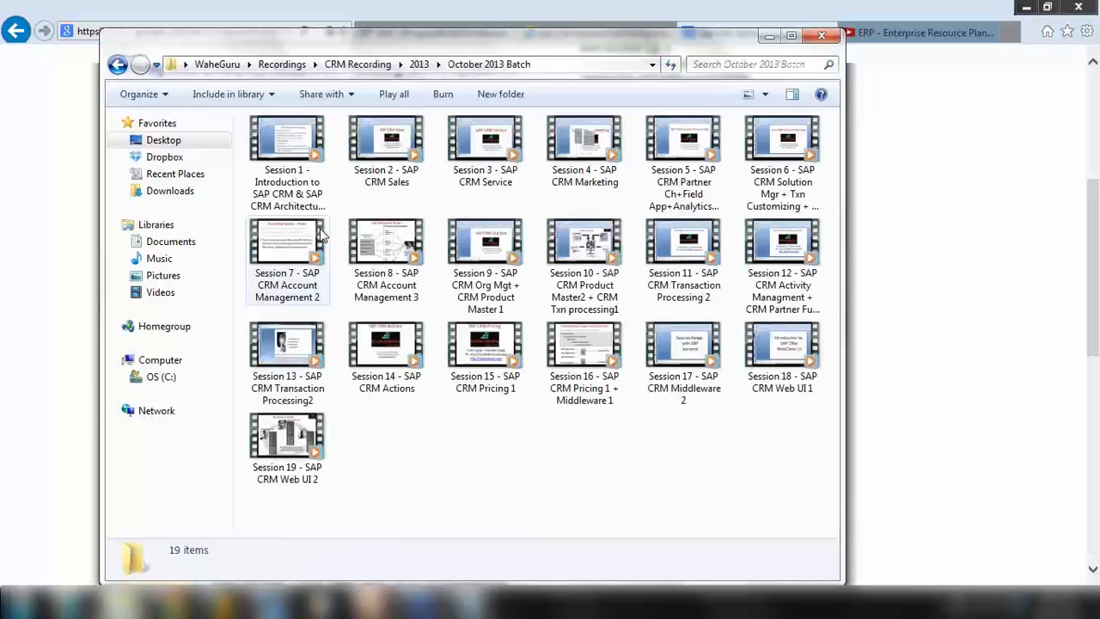
{"action": "double_click", "coordinate": [489, 177]}
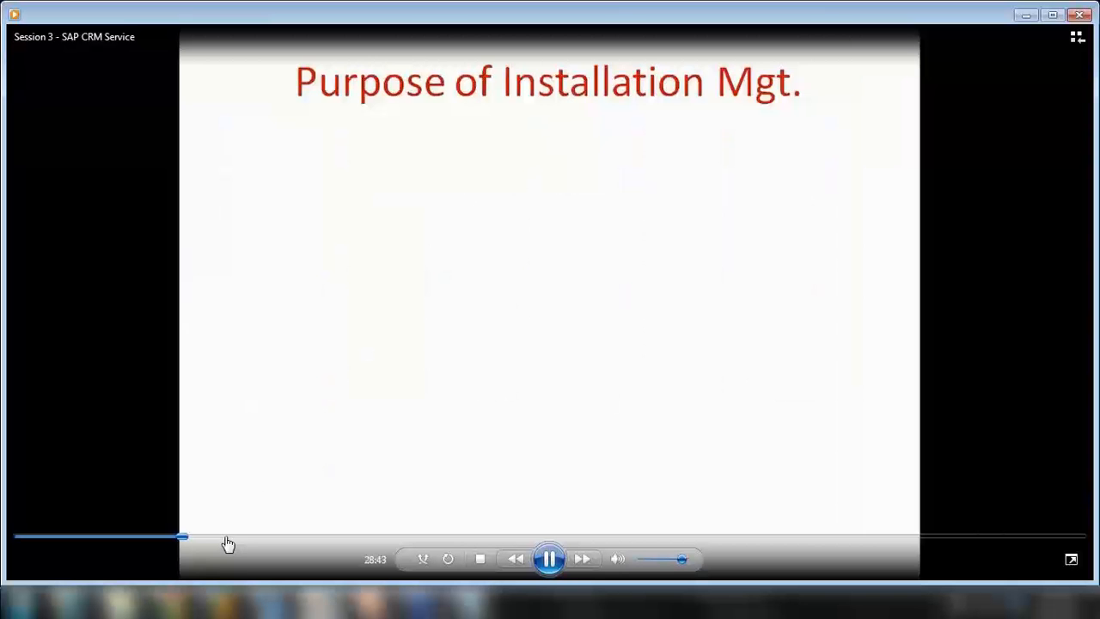
Seek forward through the Session 3 recording to the Proposal List for Demands part near 02:02:41
{"action": "left_click", "coordinate": [228, 540]}
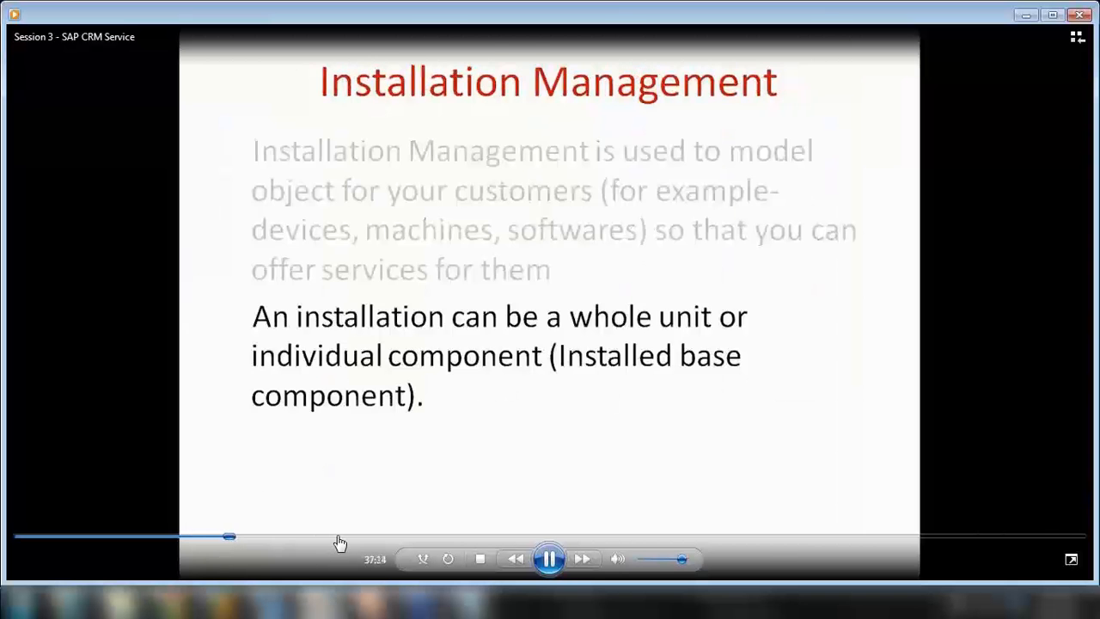
{"action": "left_click", "coordinate": [337, 540]}
{"action": "left_click", "coordinate": [370, 539]}
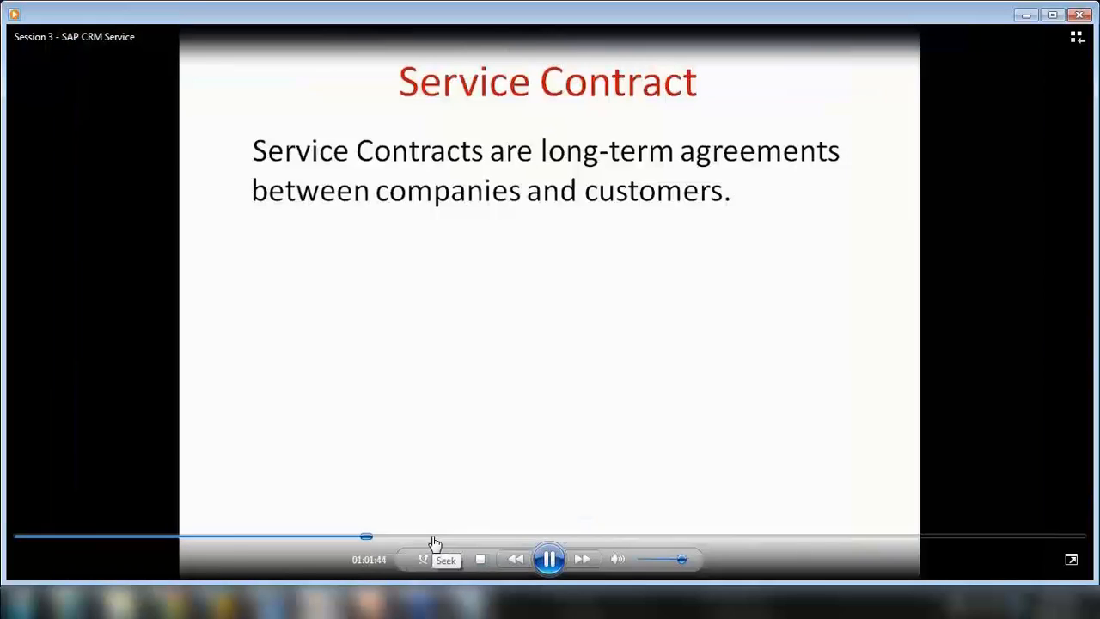
{"action": "left_click", "coordinate": [432, 540]}
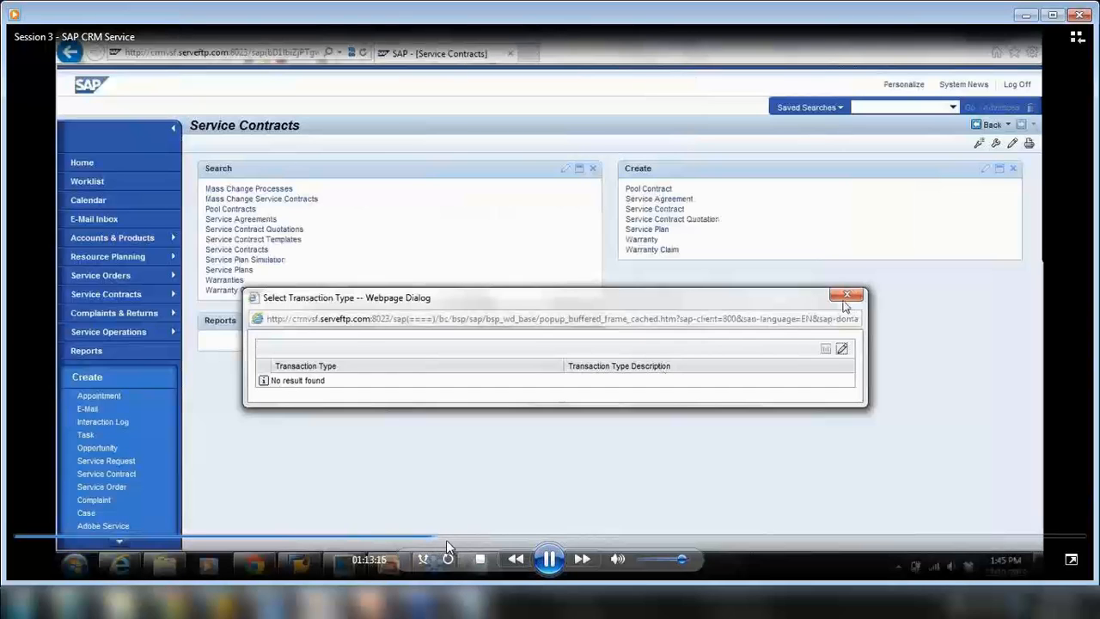
{"action": "left_click", "coordinate": [450, 540]}
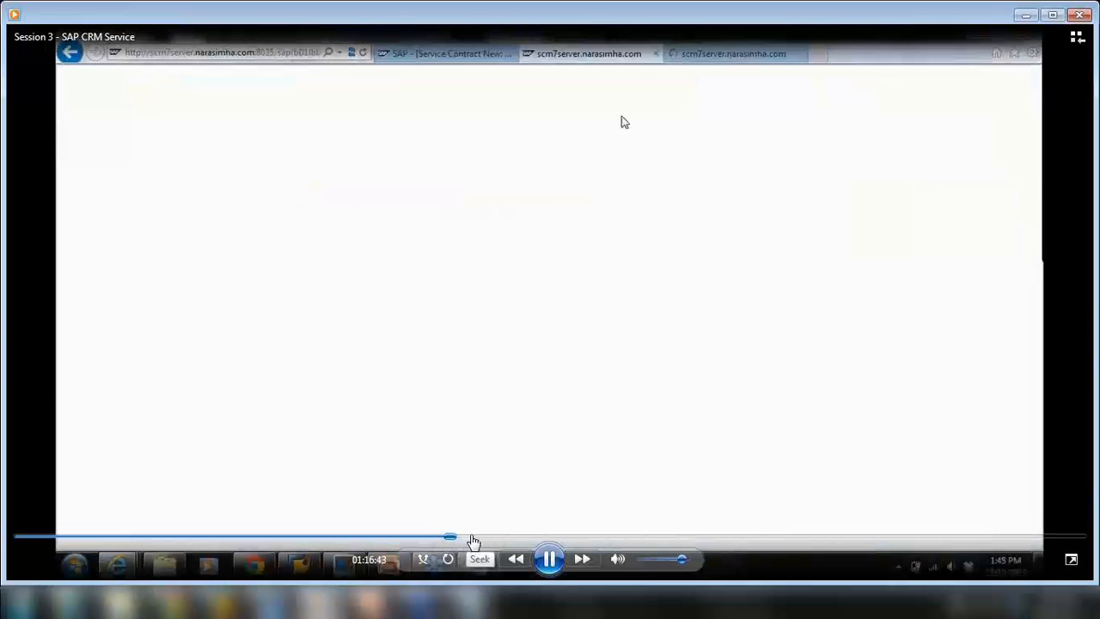
{"action": "left_click", "coordinate": [472, 540]}
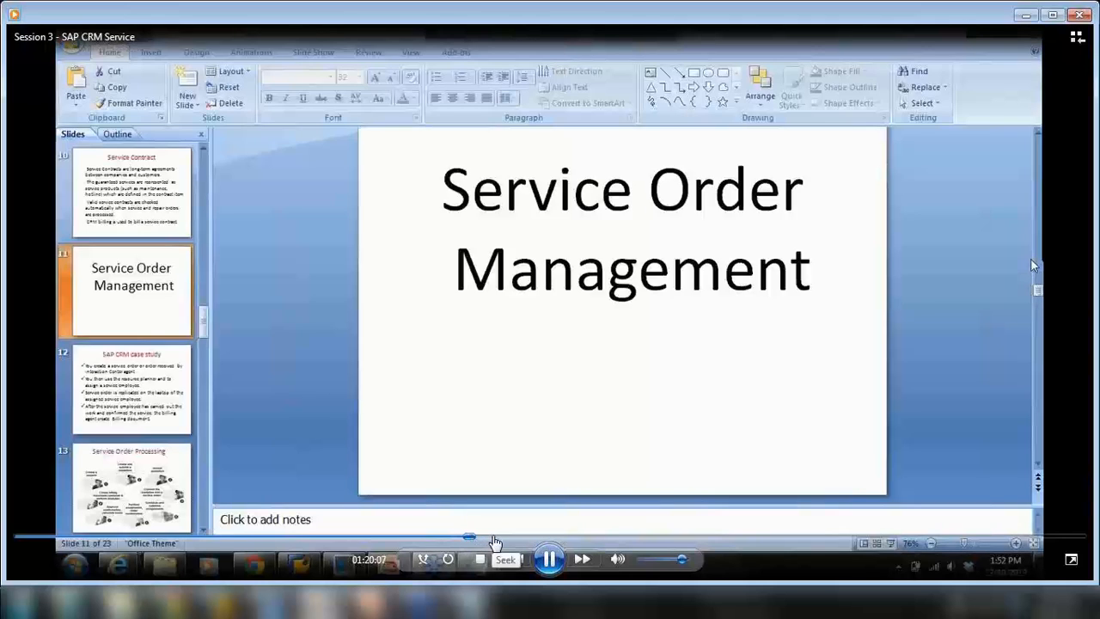
{"action": "left_click", "coordinate": [494, 539]}
{"action": "left_click", "coordinate": [508, 540]}
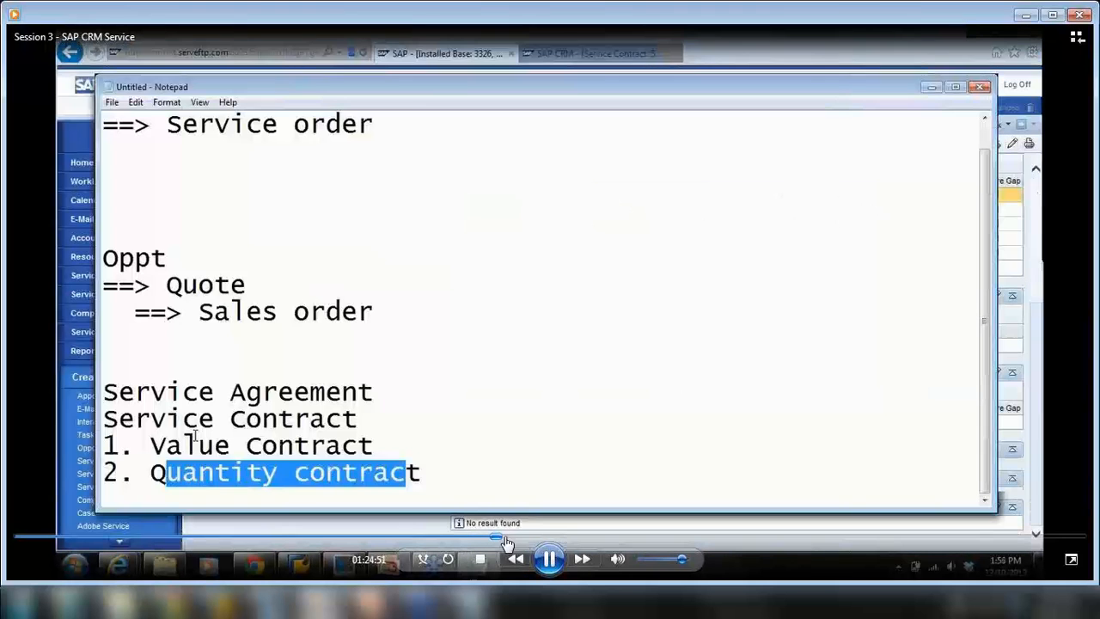
{"action": "left_click", "coordinate": [514, 539]}
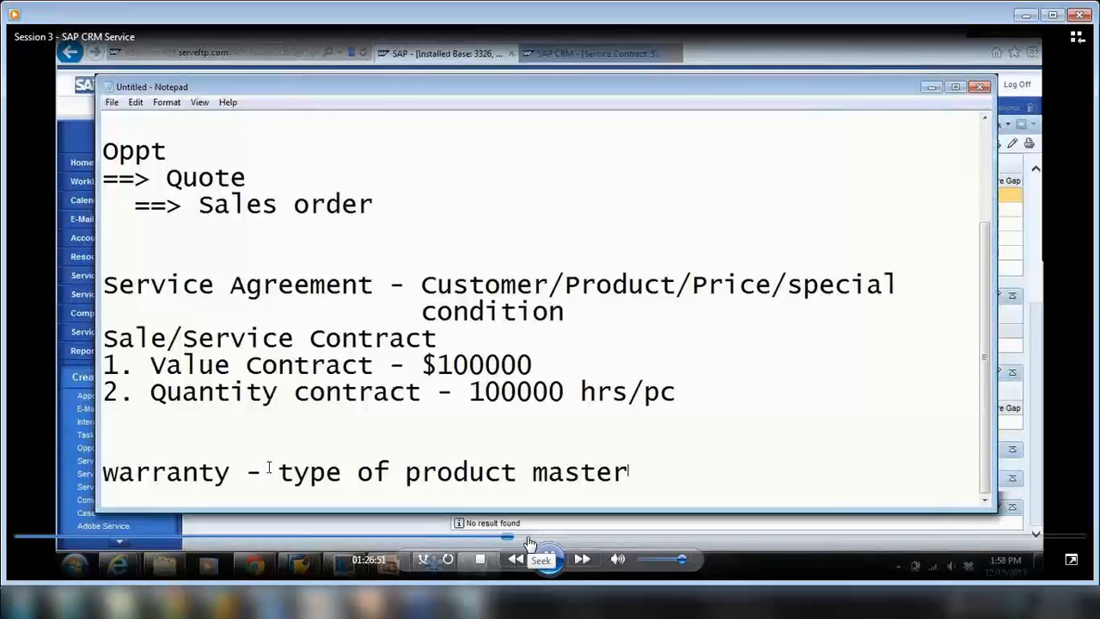
{"action": "left_click", "coordinate": [526, 540]}
{"action": "left_click", "coordinate": [540, 538]}
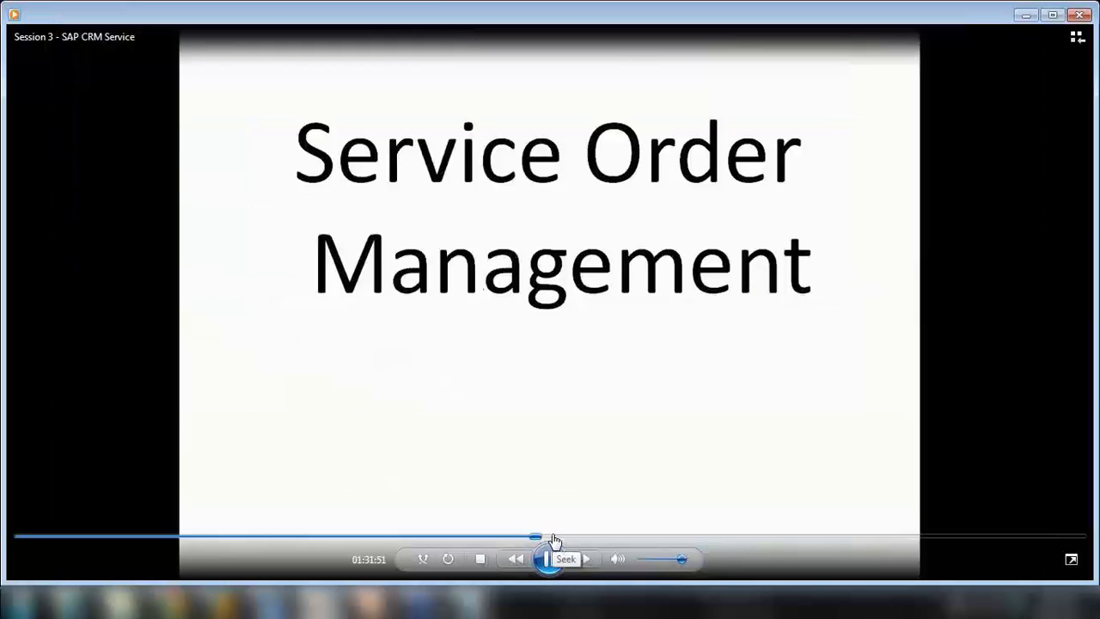
{"action": "left_click", "coordinate": [553, 537]}
{"action": "left_click", "coordinate": [575, 539]}
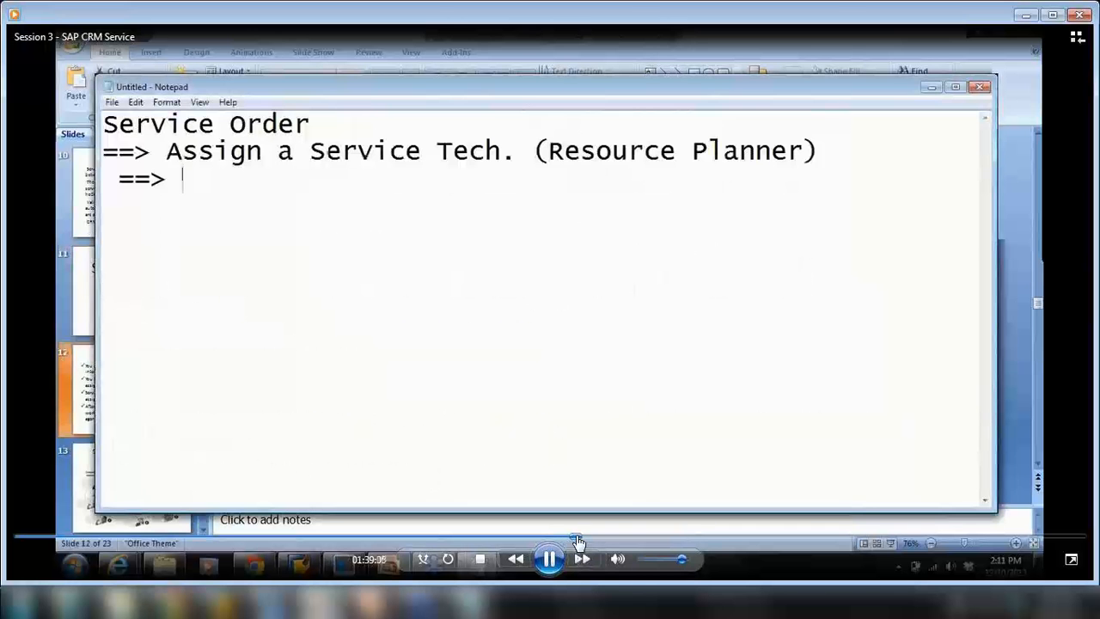
{"action": "left_click", "coordinate": [591, 539]}
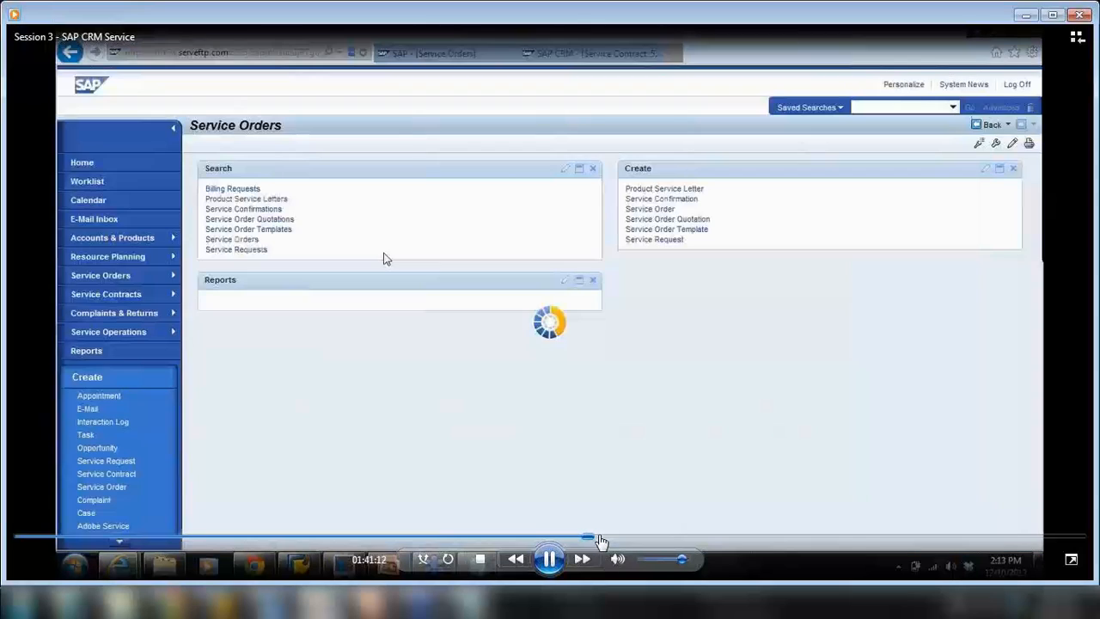
{"action": "left_click", "coordinate": [600, 539]}
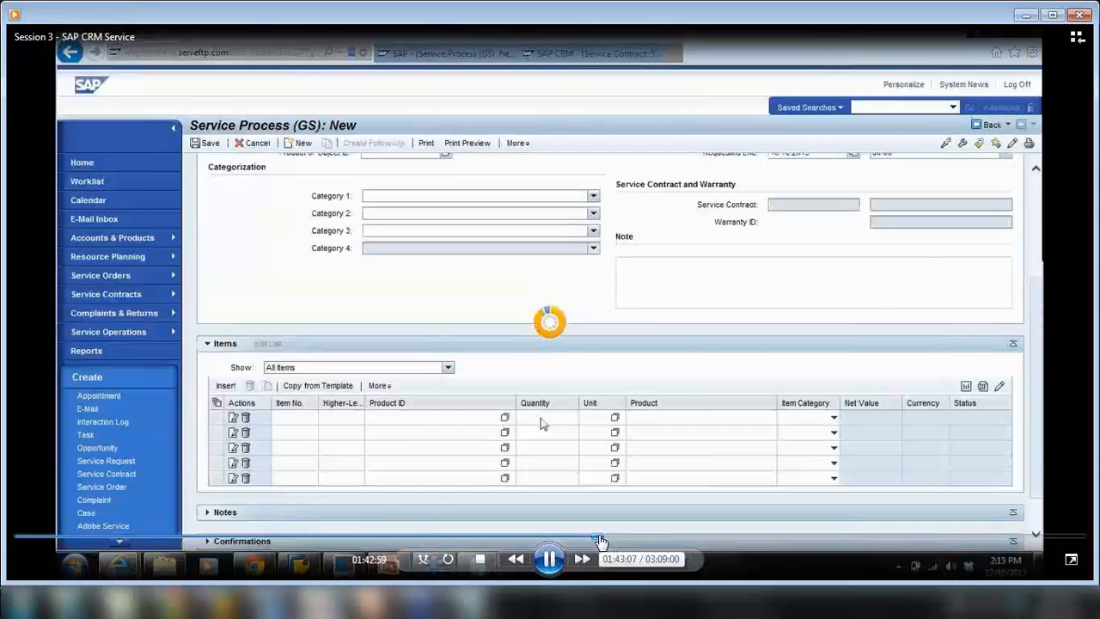
{"action": "left_click", "coordinate": [615, 539]}
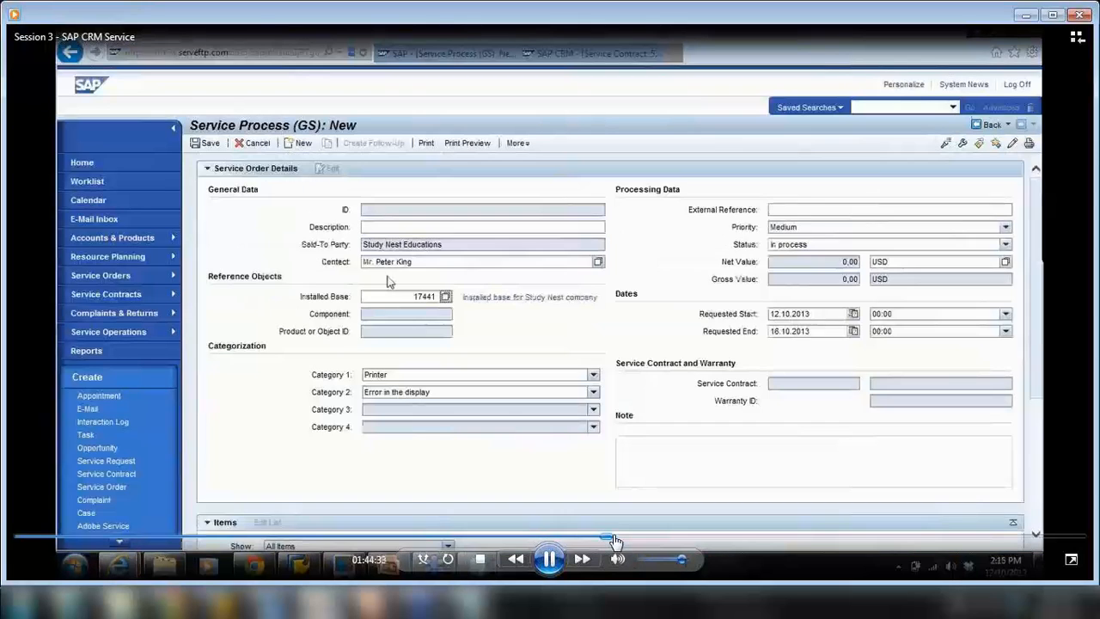
{"action": "left_click", "coordinate": [622, 539]}
{"action": "left_click", "coordinate": [635, 539]}
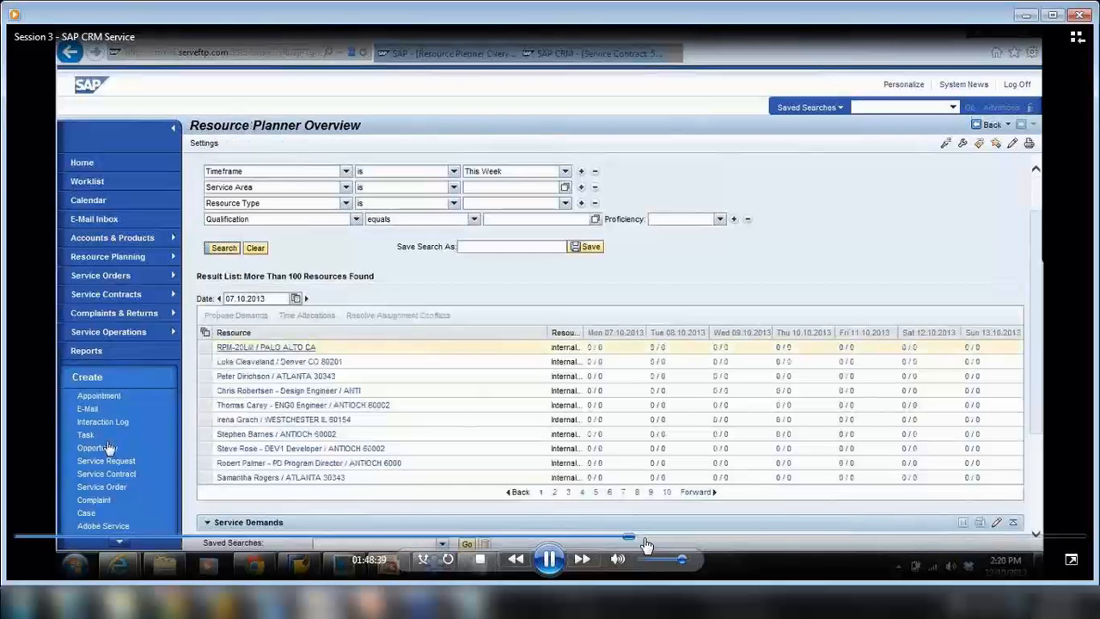
{"action": "left_click", "coordinate": [660, 539]}
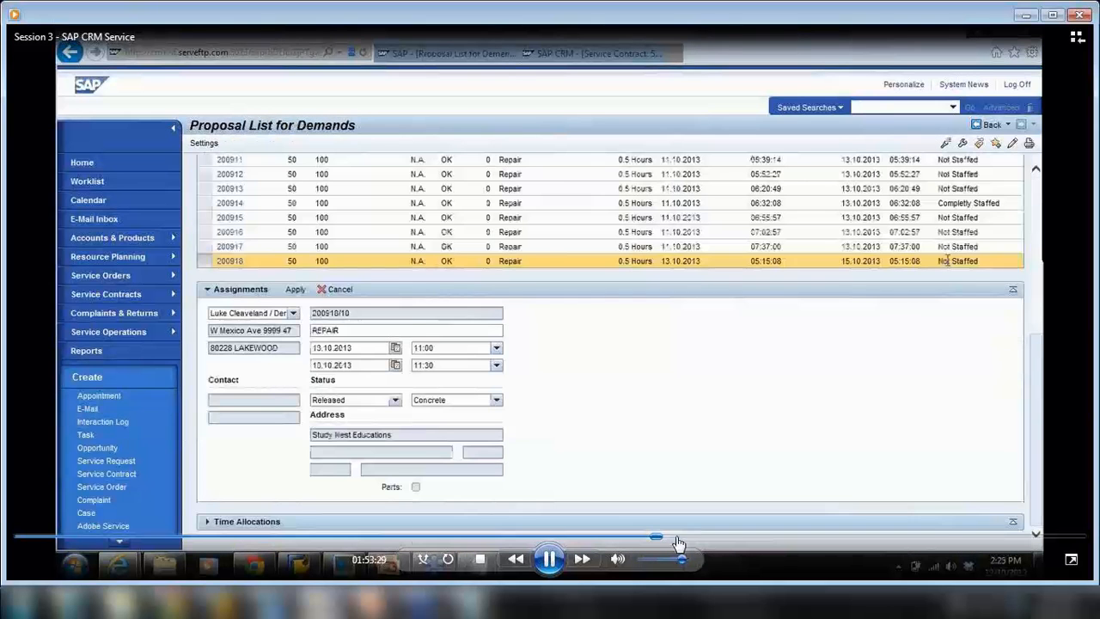
{"action": "left_click", "coordinate": [676, 538]}
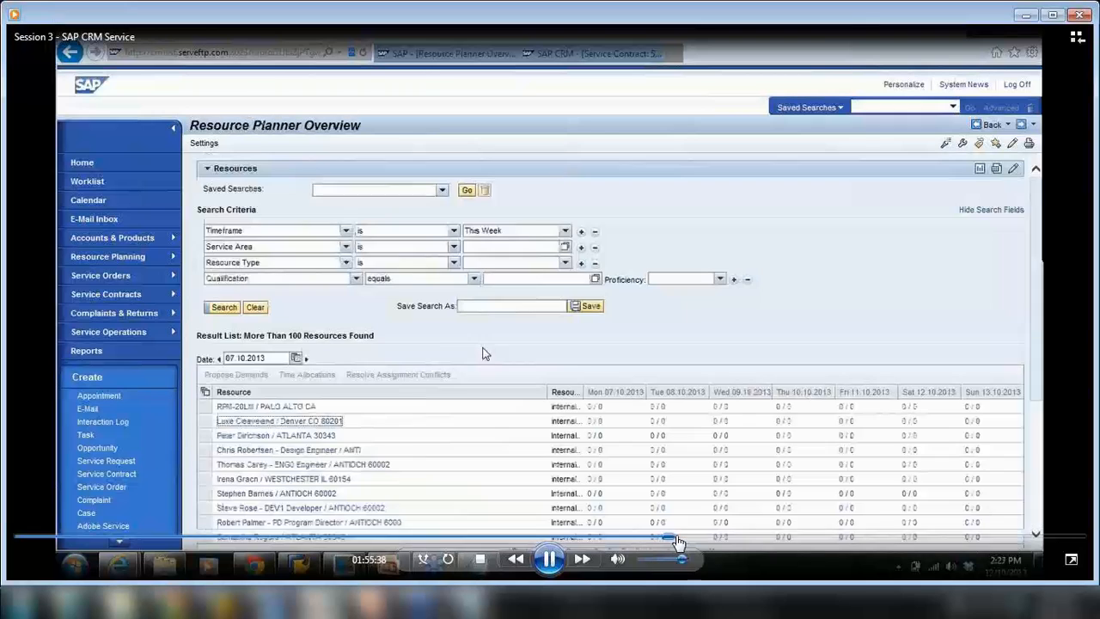
{"action": "left_click", "coordinate": [688, 539]}
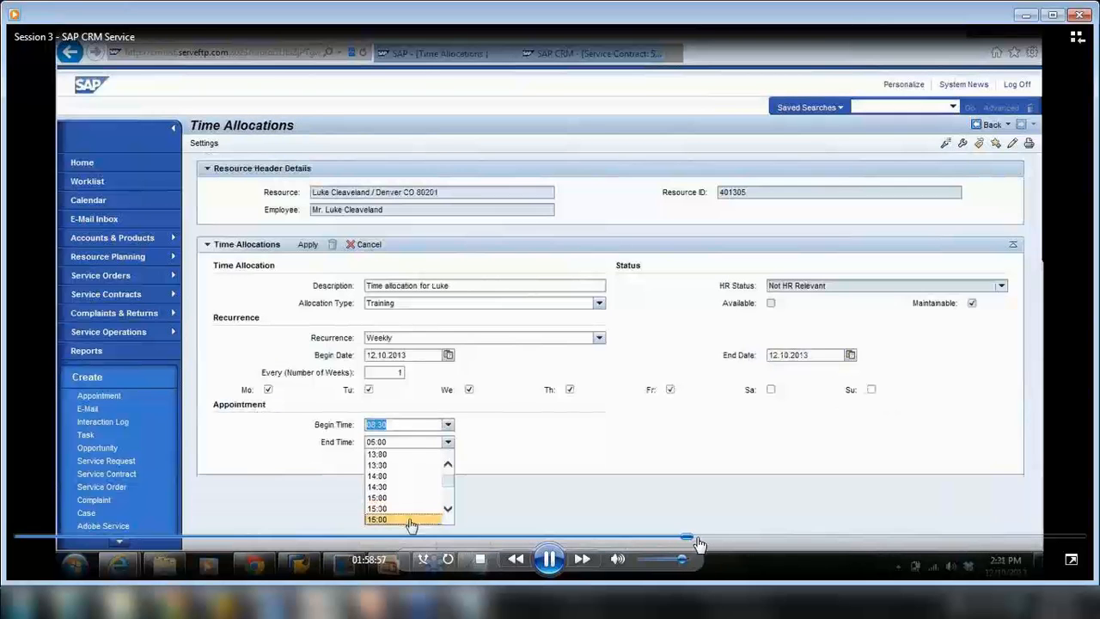
{"action": "left_click", "coordinate": [703, 539]}
{"action": "left_click", "coordinate": [720, 539]}
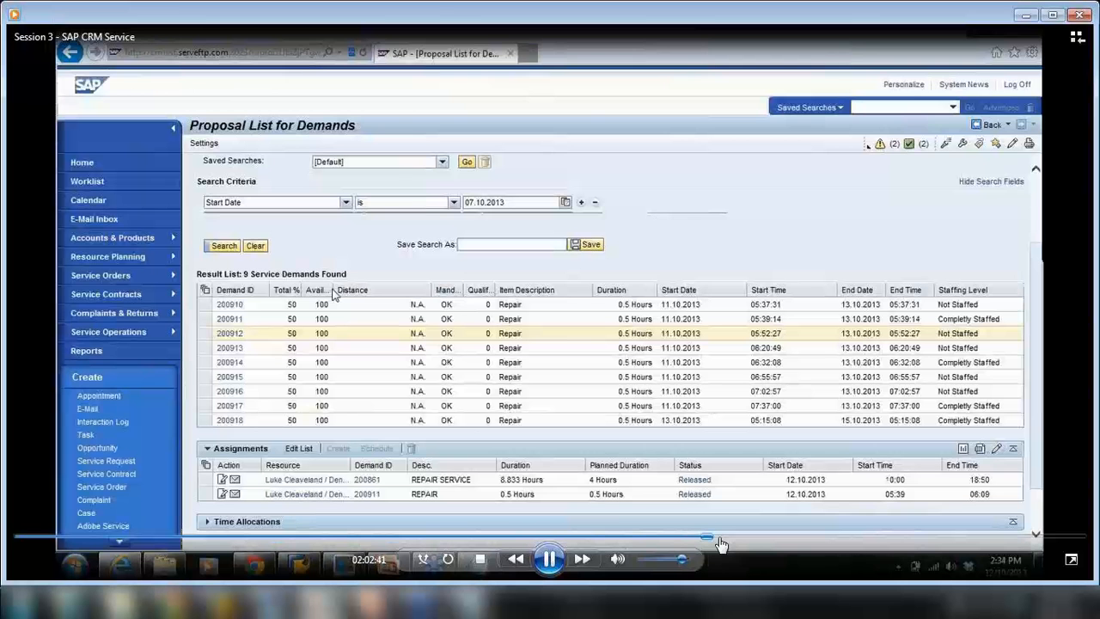
{"action": "left_click", "coordinate": [733, 539]}
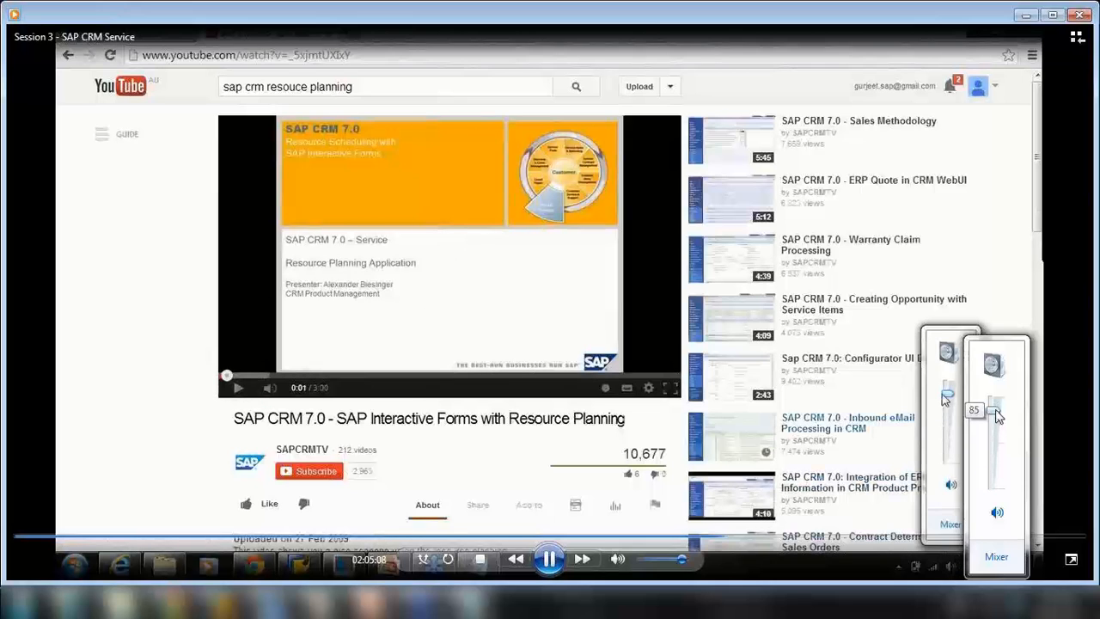
Seek to the demo's Resource Planner screen near 02:06 and set the volume to 67
{"action": "left_click_drag", "start_coordinate": [997, 416], "coordinate": [993, 462]}
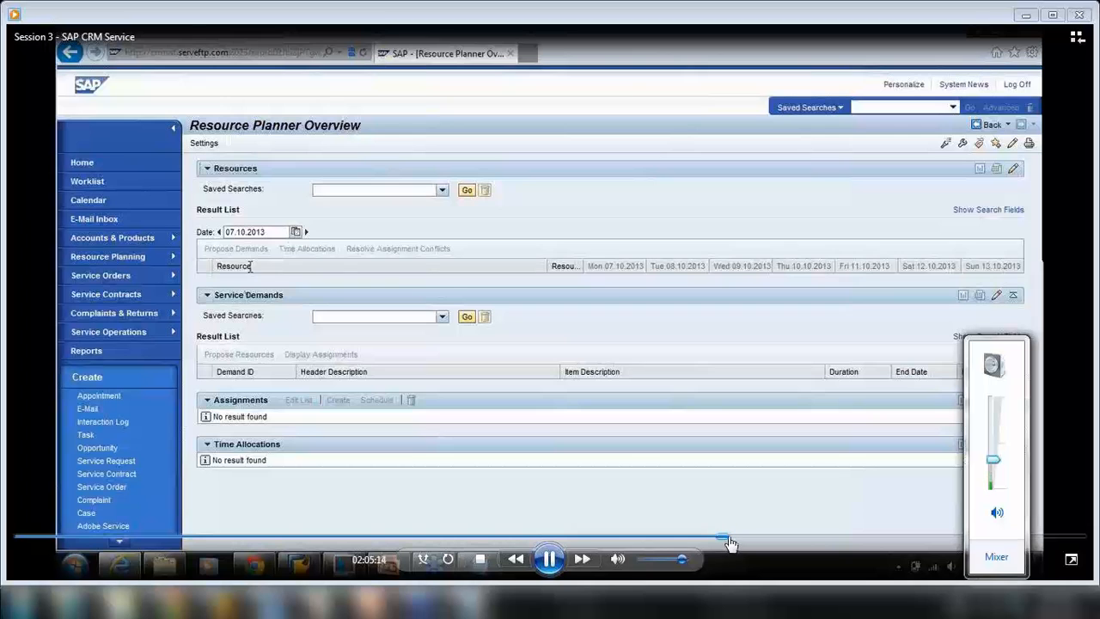
{"action": "left_click", "coordinate": [729, 540]}
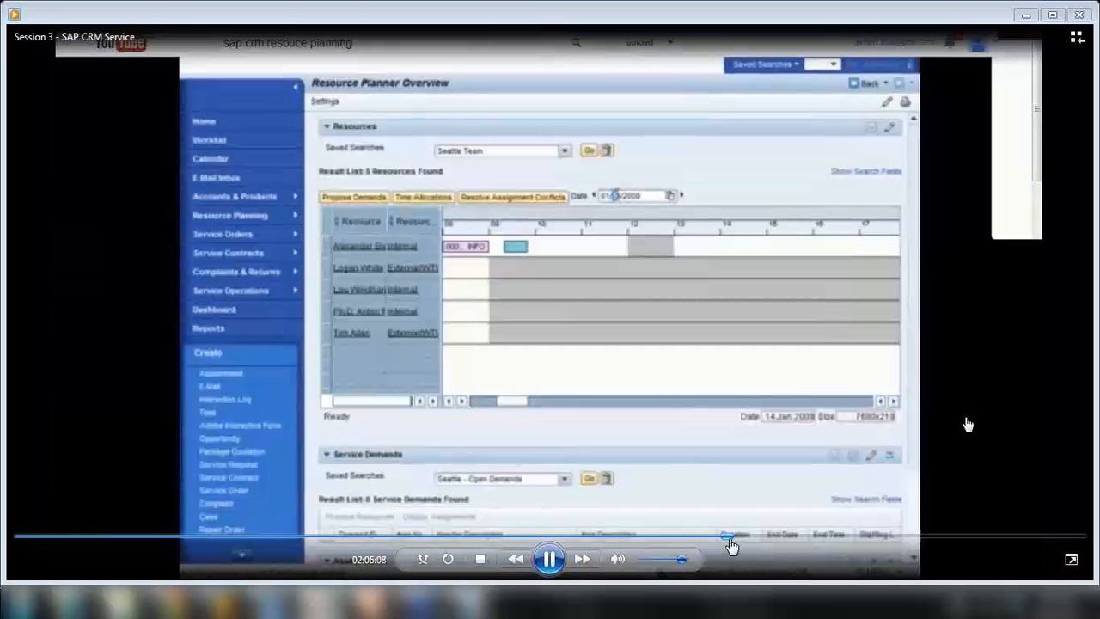
{"action": "left_click", "coordinate": [727, 540]}
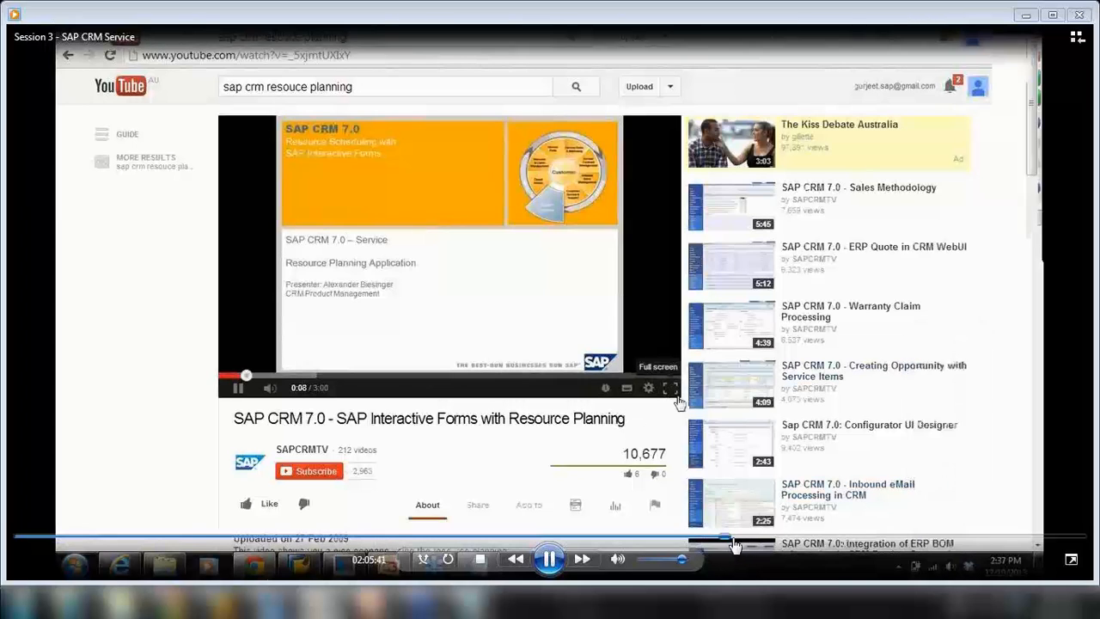
{"action": "left_click", "coordinate": [738, 540]}
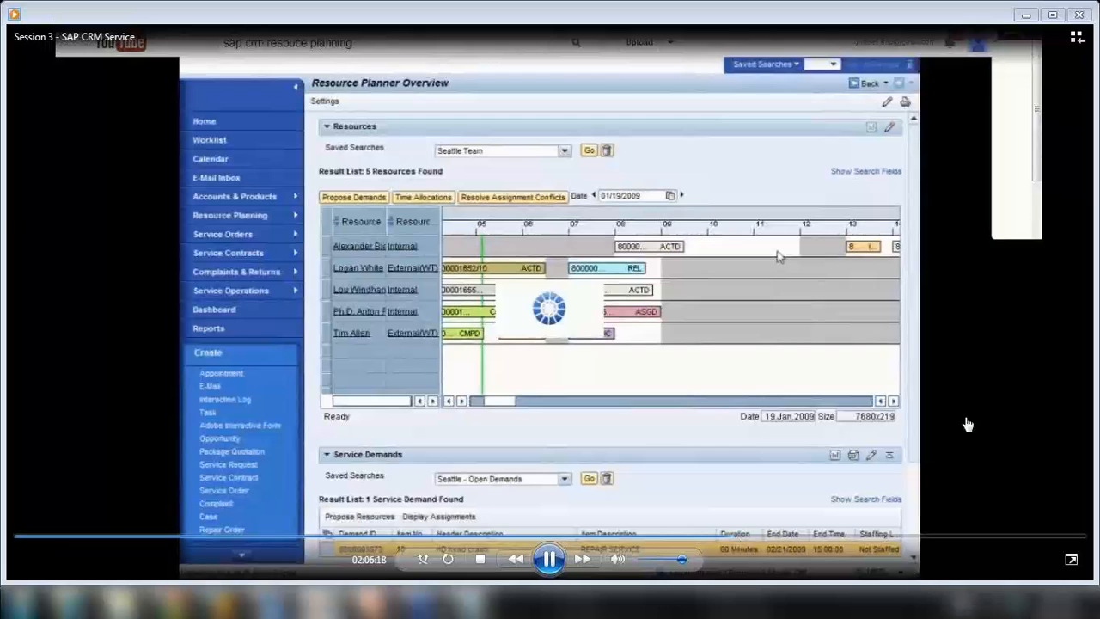
{"action": "left_click", "coordinate": [997, 605]}
{"action": "left_click_drag", "start_coordinate": [990, 458], "coordinate": [992, 420]}
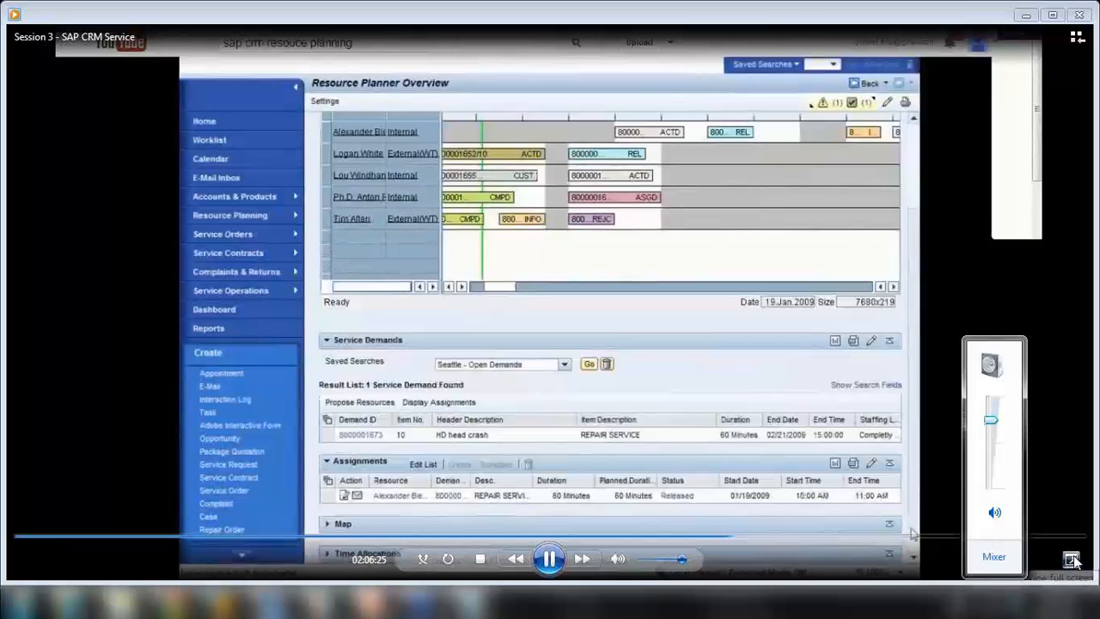
Play the session recording full screen until the HD head crash Service Order PDF appears
{"action": "left_click", "coordinate": [1071, 561]}
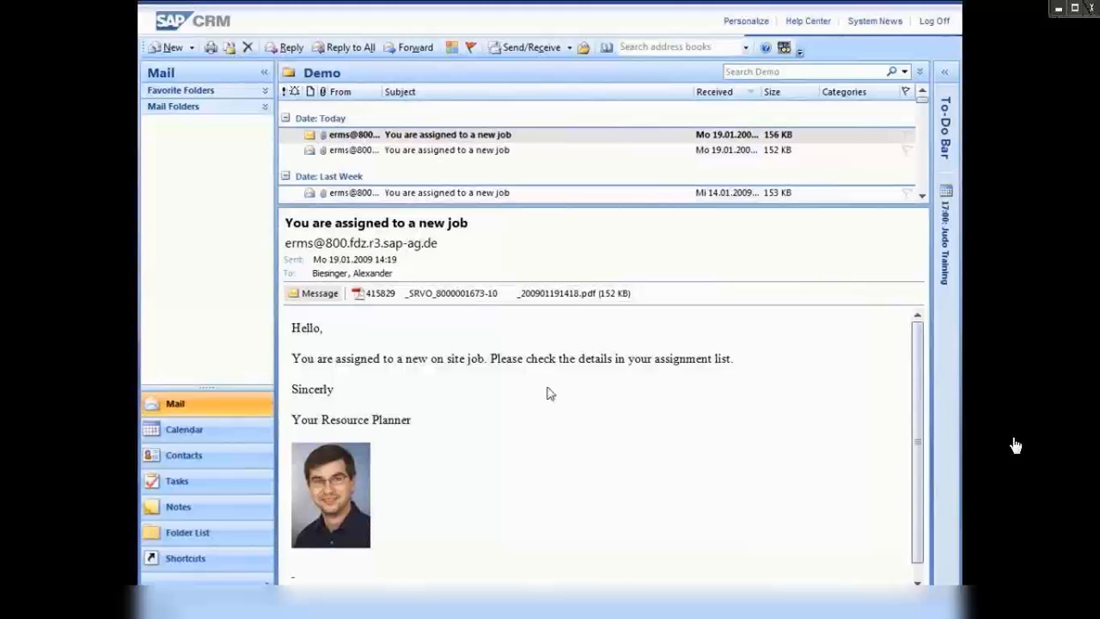
{"action": "double_click", "coordinate": [406, 294]}
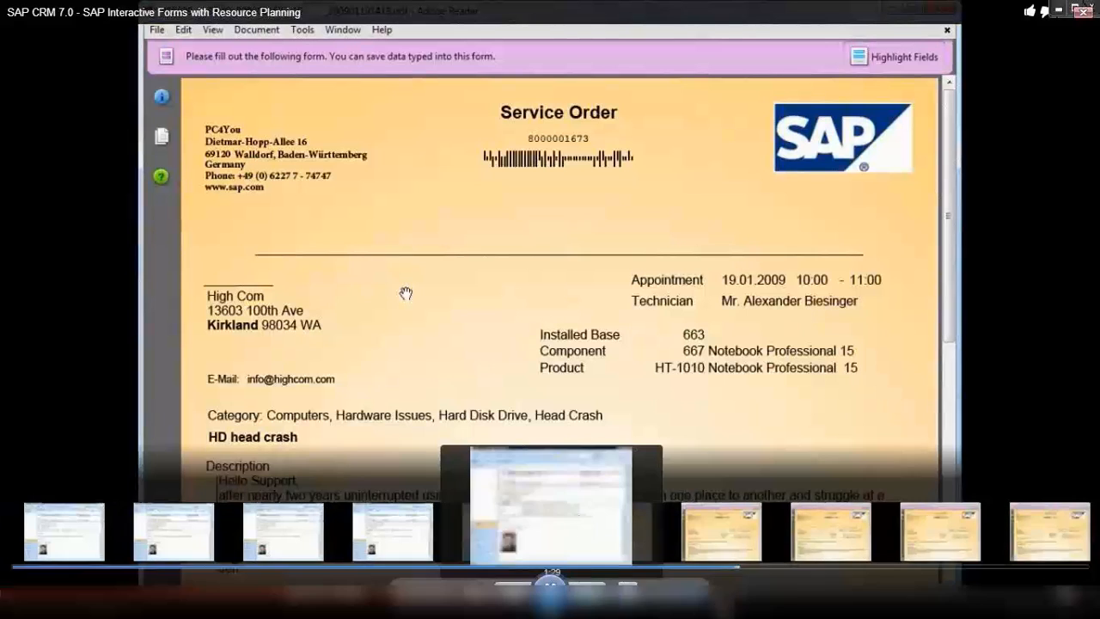
Jump back to the assignment e-mail scene and replay the demo through to the HD head crash confirmation
{"action": "left_click", "coordinate": [492, 567]}
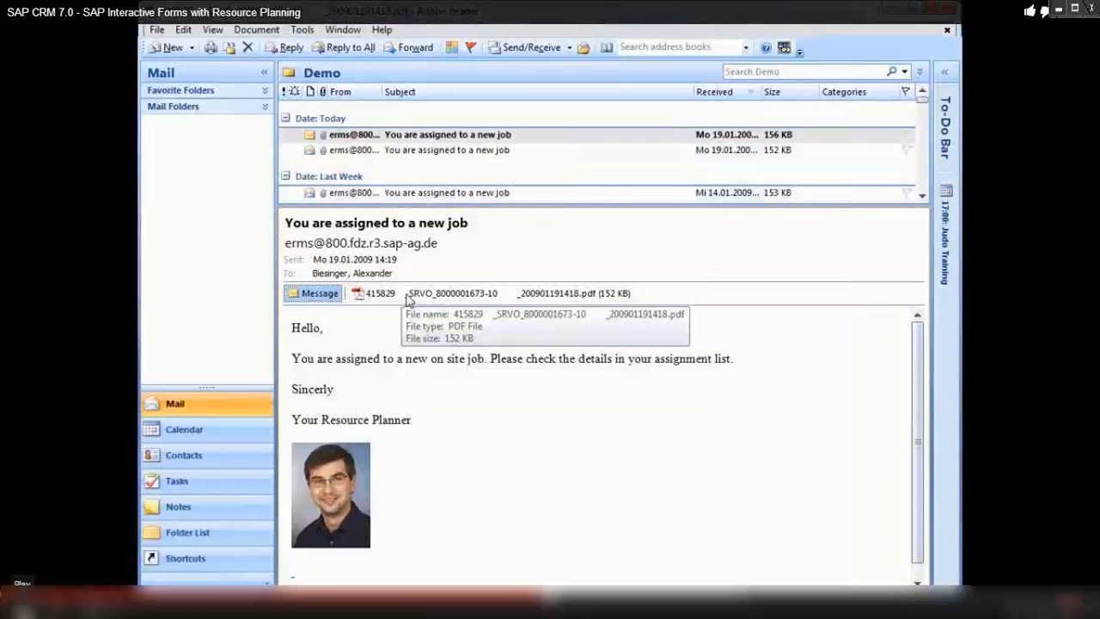
{"action": "left_click", "coordinate": [24, 612]}
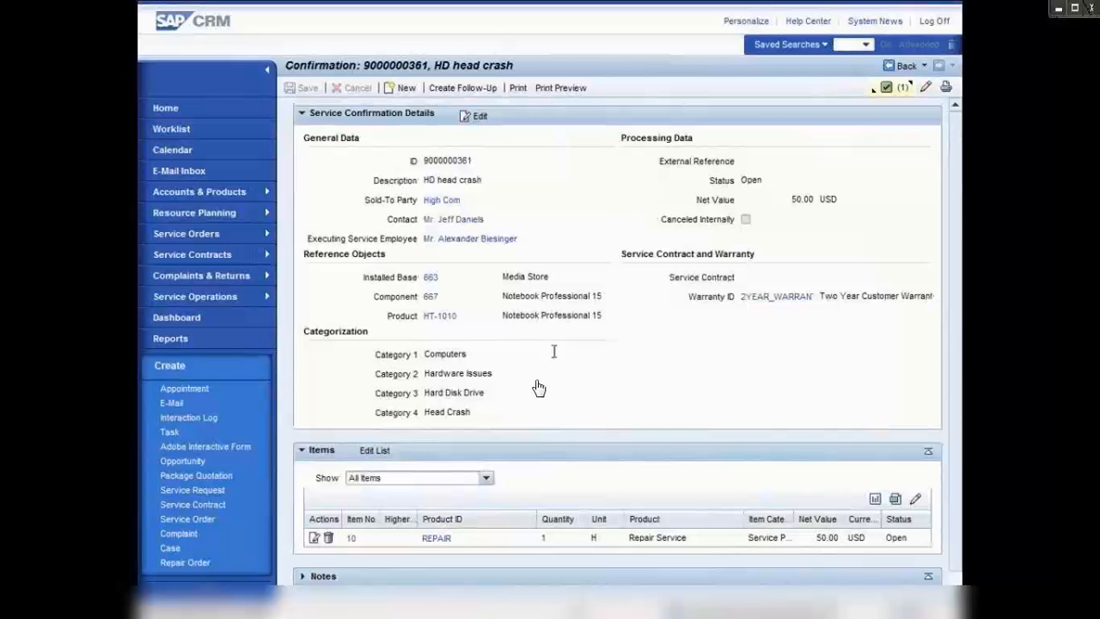
Leave full-screen playback and close Windows Media Player
{"action": "mouse_move", "coordinate": [634, 489]}
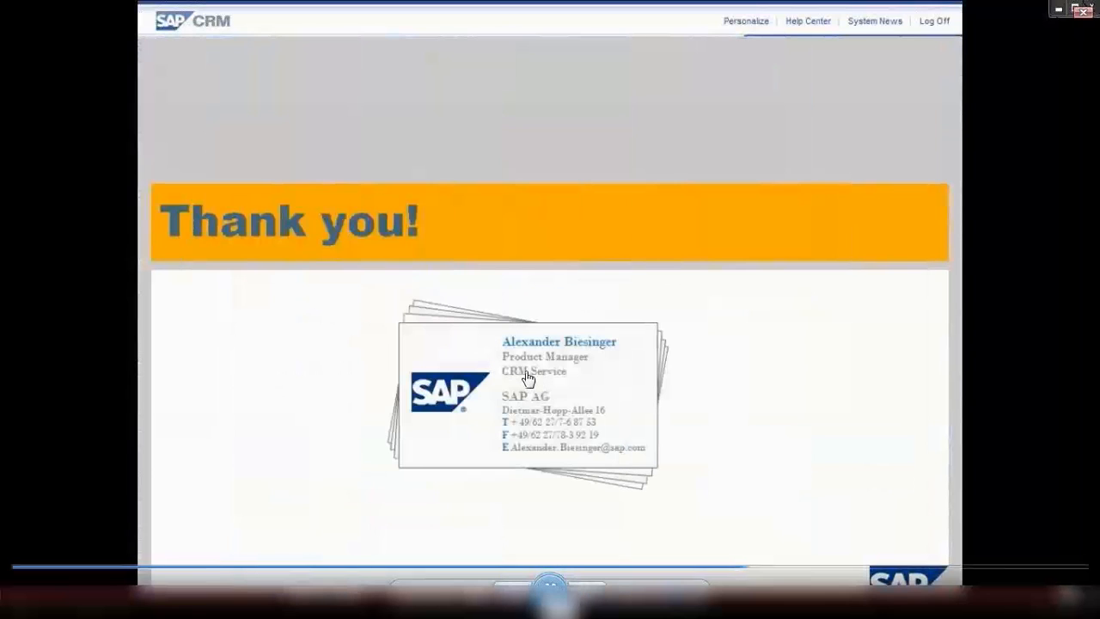
{"action": "double_click", "coordinate": [606, 410]}
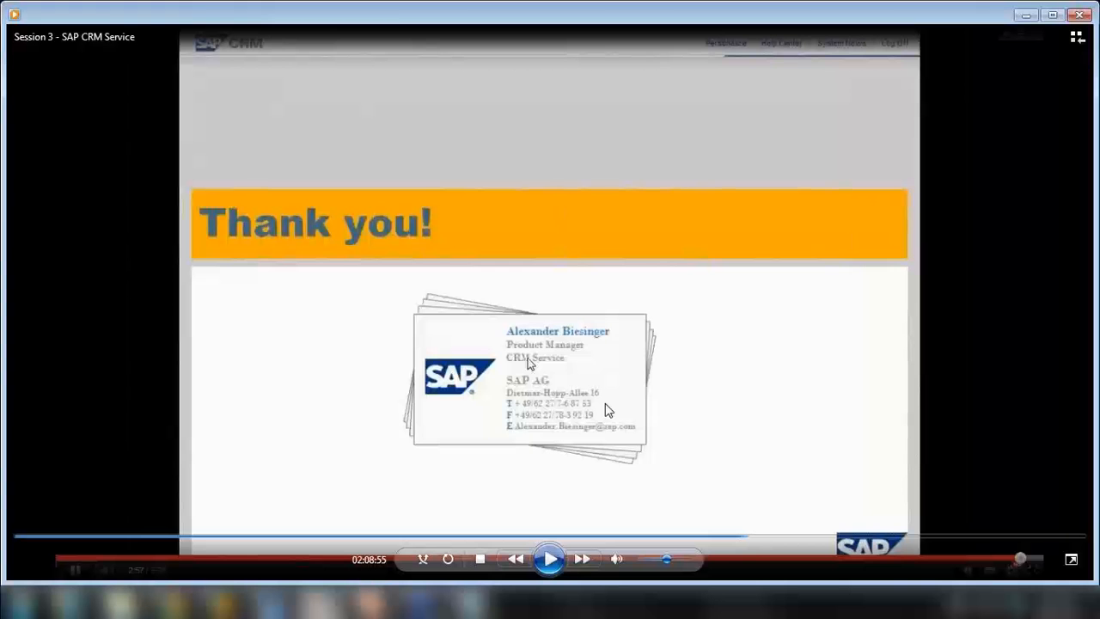
{"action": "left_click", "coordinate": [1074, 16]}
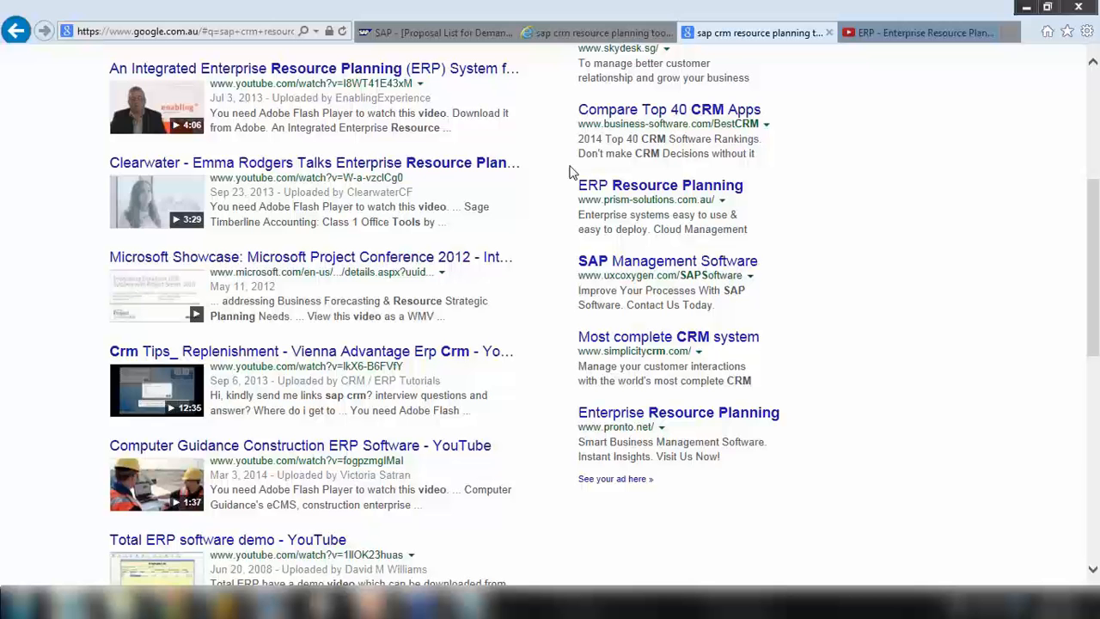
Close the Google results tab and the two YouTube tabs in the browser
{"action": "left_click", "coordinate": [827, 33]}
{"action": "left_click", "coordinate": [823, 33]}
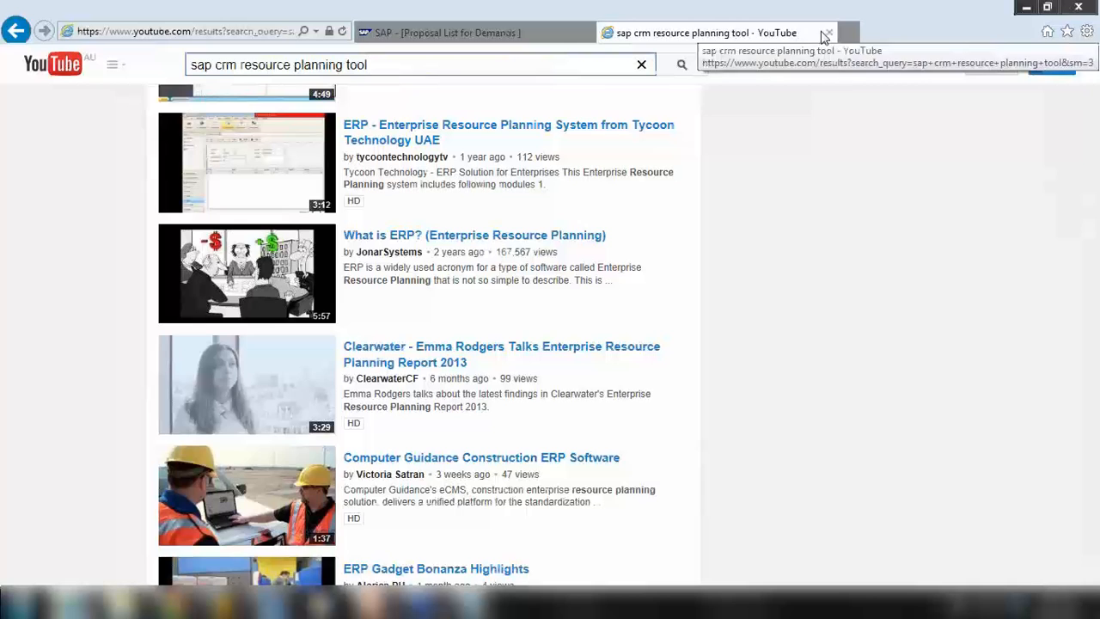
{"action": "left_click", "coordinate": [812, 35]}
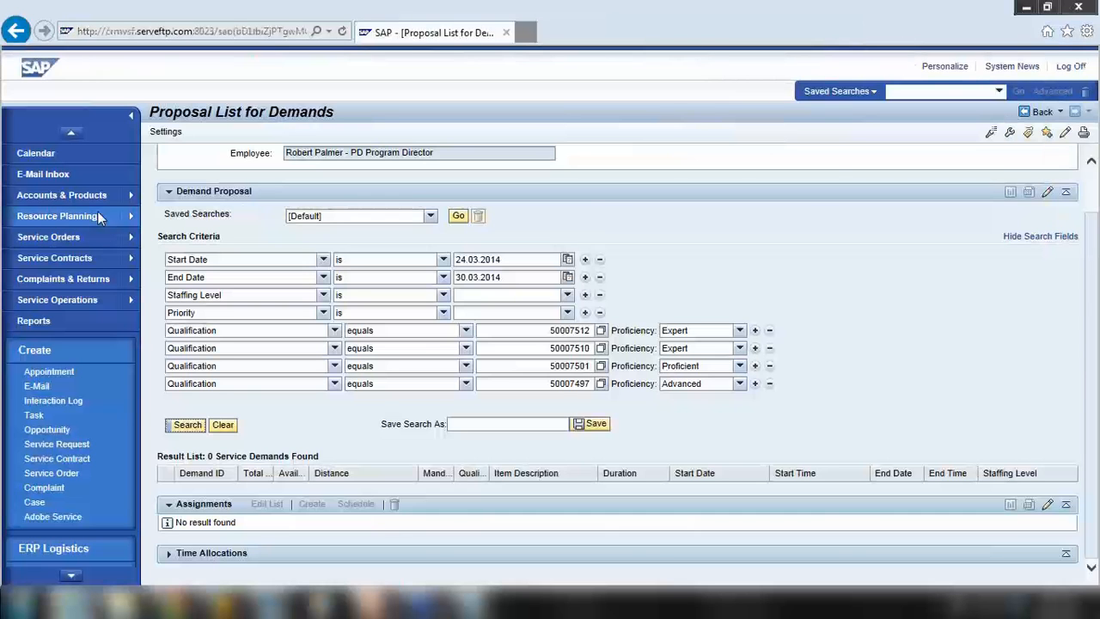
Select 'Resource Planning' in the Notepad service flow notes, then minimise Notepad
{"action": "left_click", "coordinate": [470, 602]}
{"action": "left_click", "coordinate": [160, 172]}
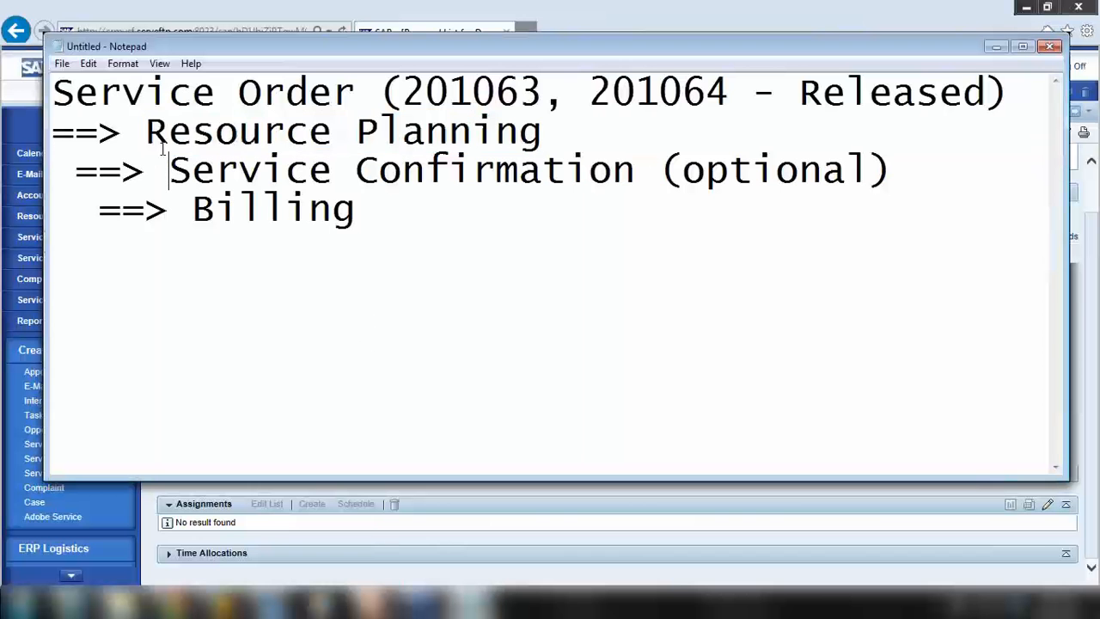
{"action": "left_click", "coordinate": [148, 132]}
{"action": "left_click_drag", "start_coordinate": [148, 131], "coordinate": [542, 134]}
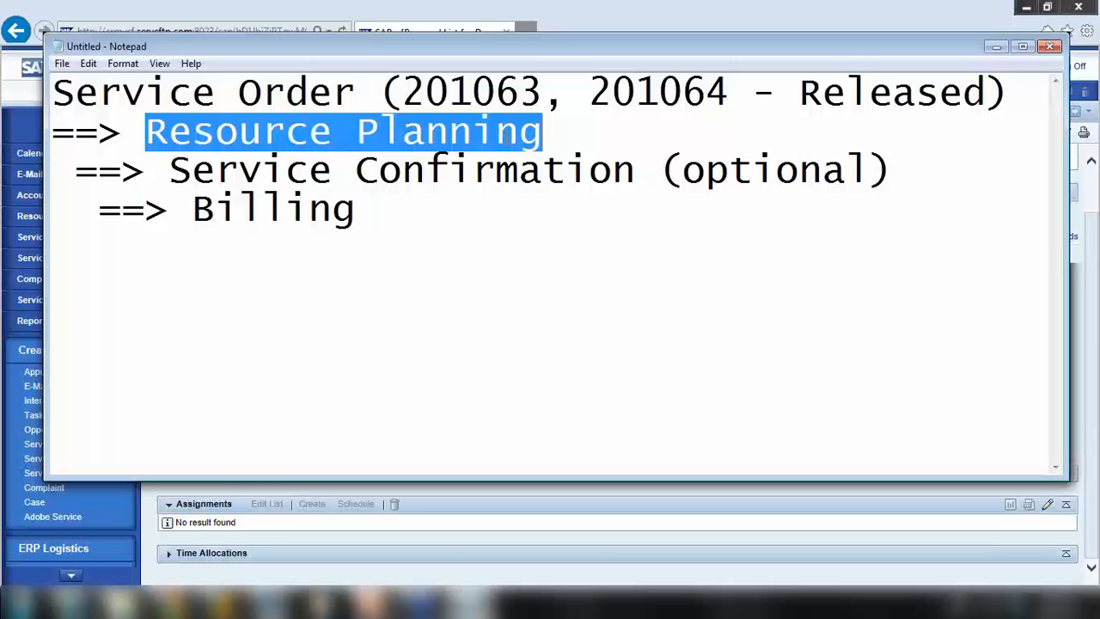
{"action": "left_click", "coordinate": [996, 47]}
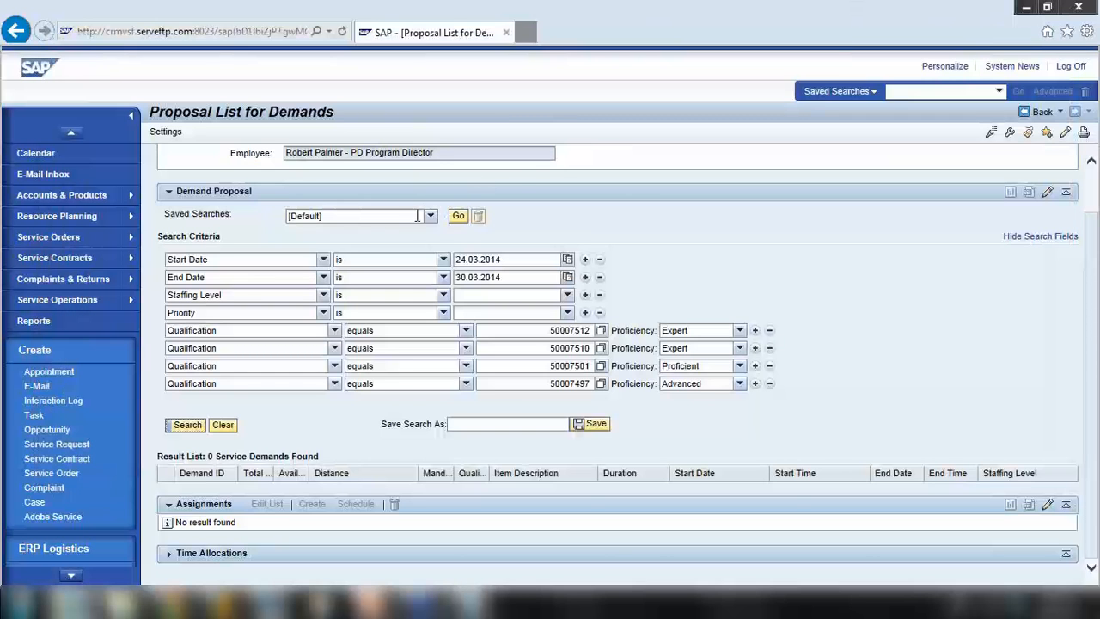
Highlight the Service Confirmation step and order number 201064 in the notes, then minimise Notepad
{"action": "key", "text": "alt+Tab"}
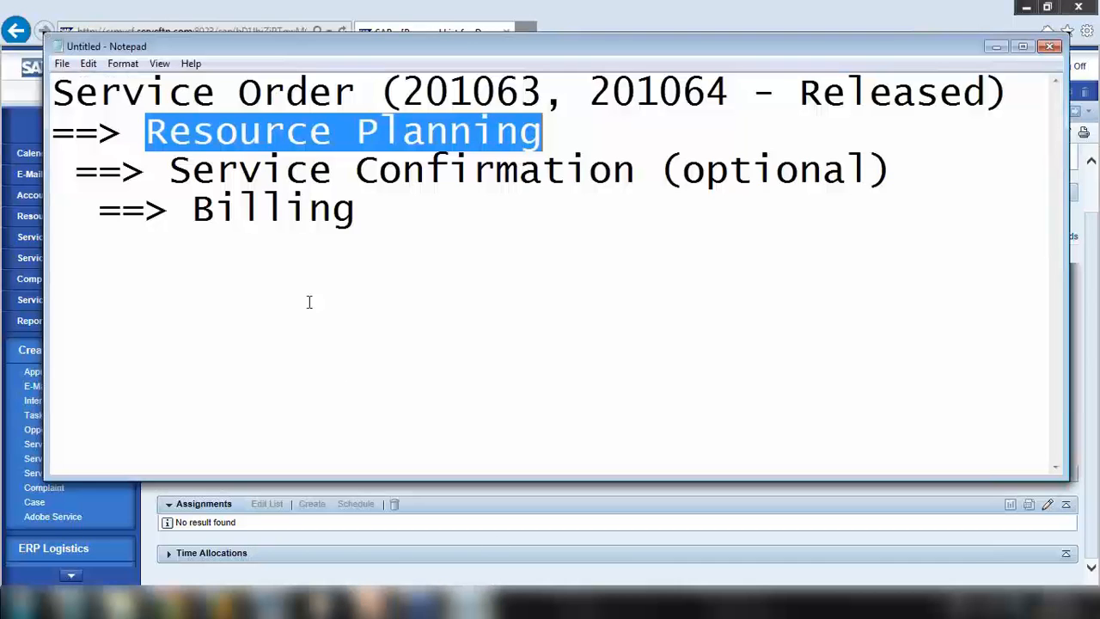
{"action": "left_click_drag", "start_coordinate": [191, 171], "coordinate": [705, 172]}
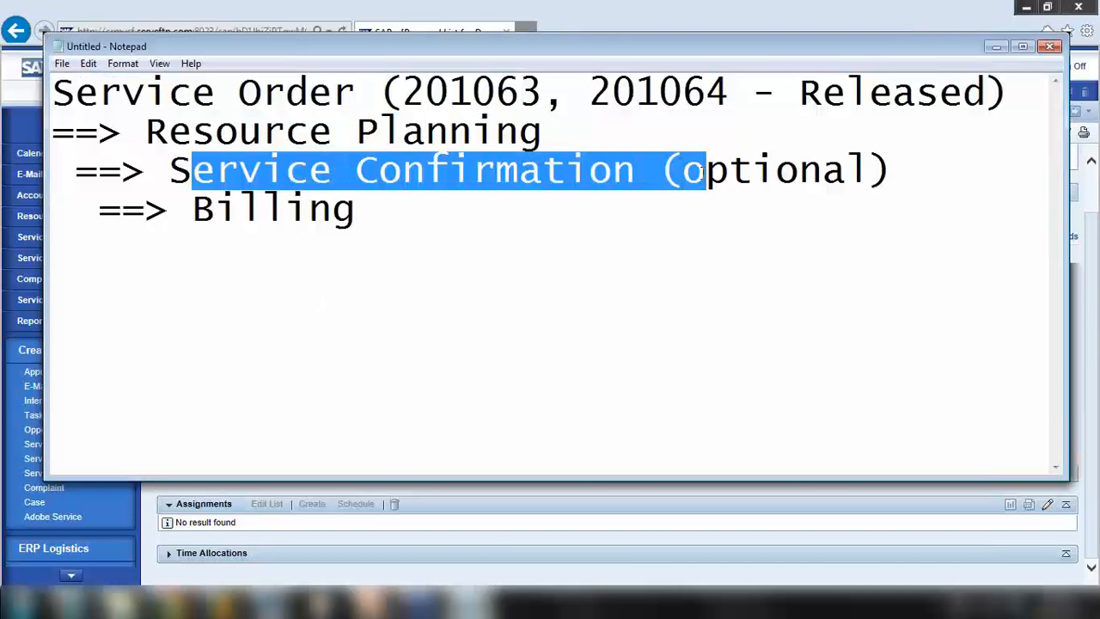
{"action": "left_click", "coordinate": [996, 46]}
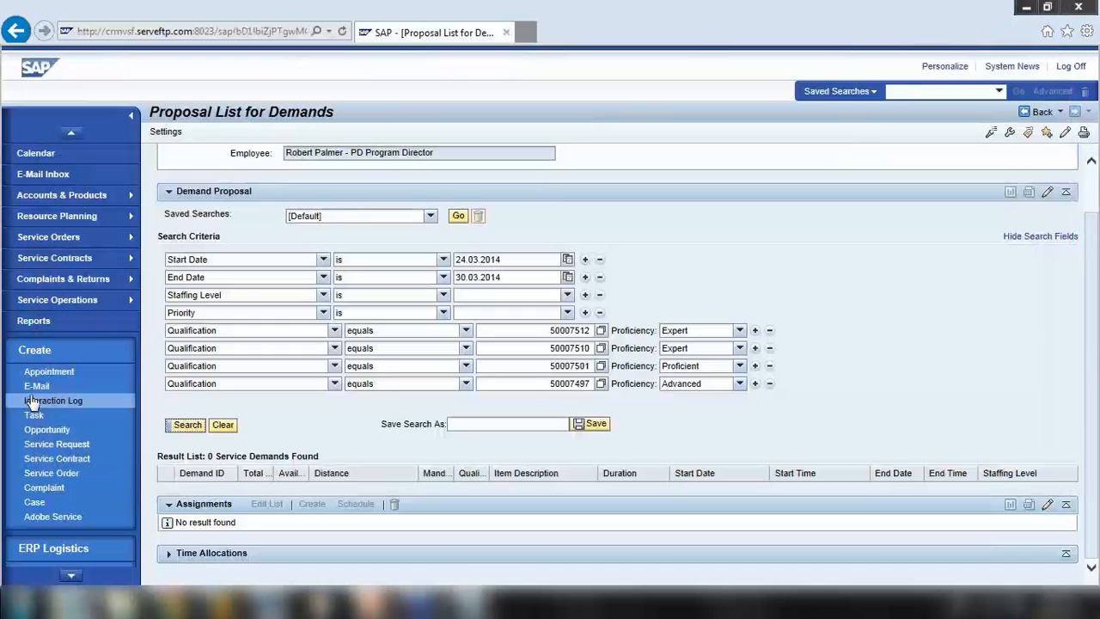
{"action": "left_click", "coordinate": [477, 601]}
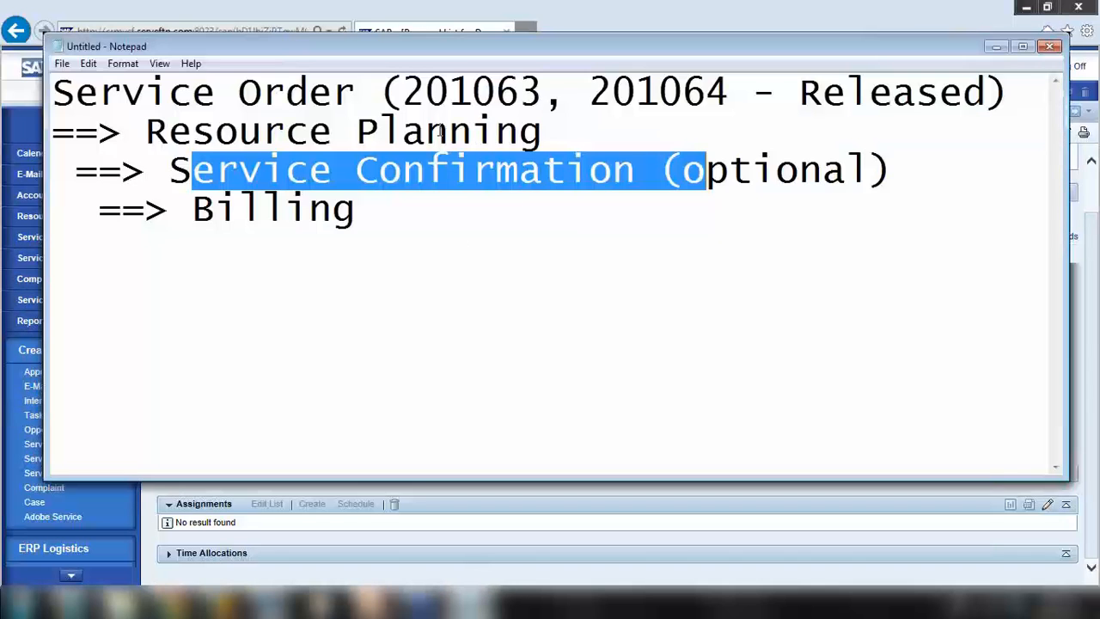
{"action": "left_click_drag", "start_coordinate": [589, 91], "coordinate": [729, 91]}
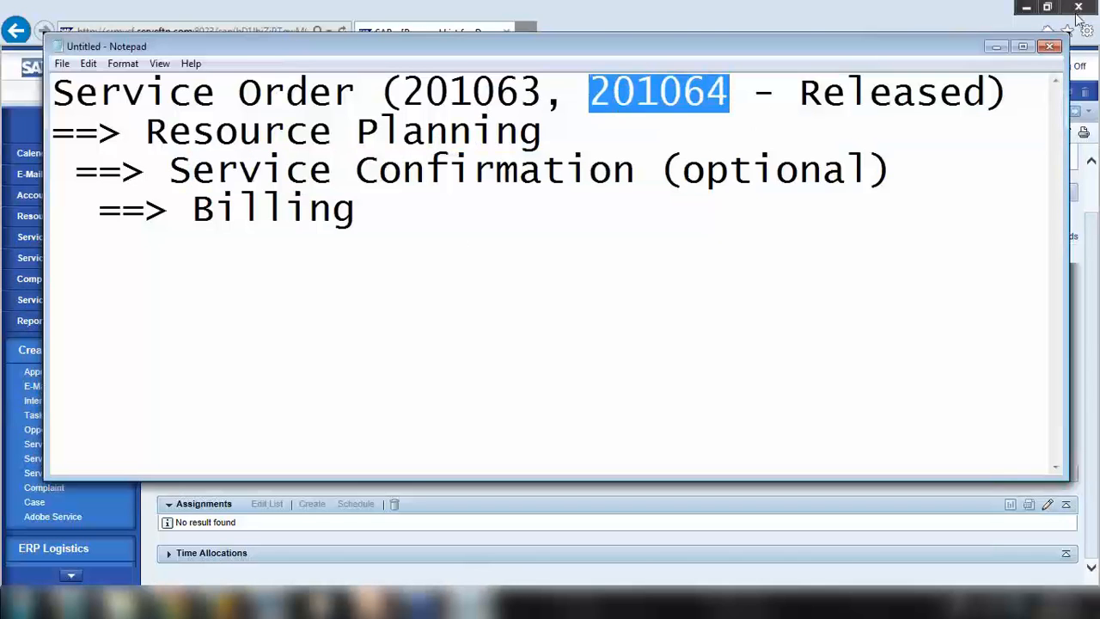
{"action": "left_click", "coordinate": [997, 45]}
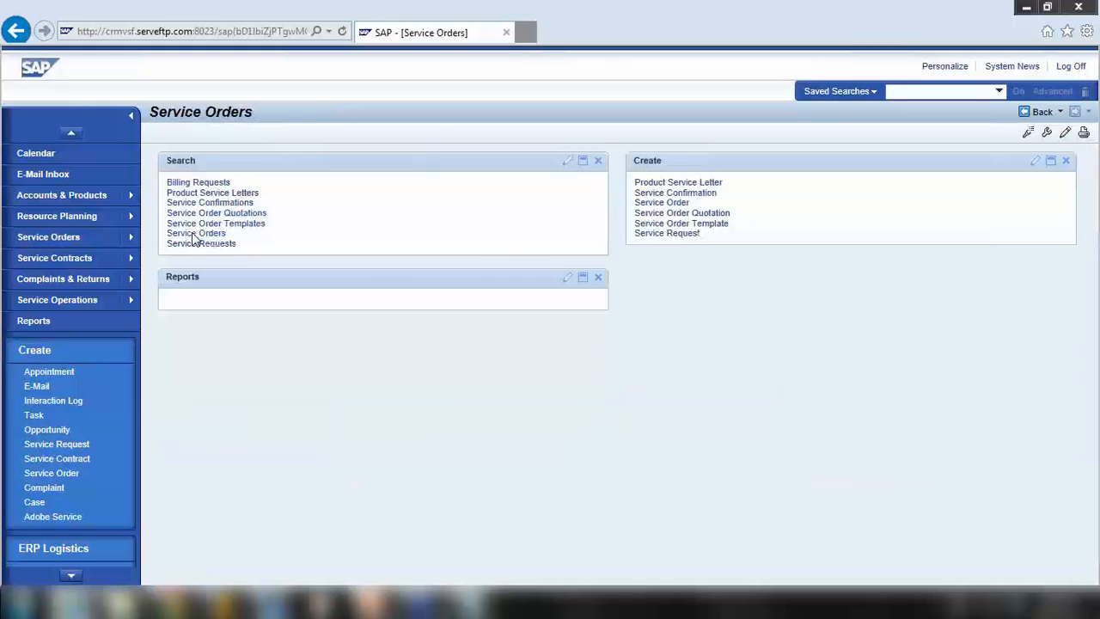
Search for service order 201064 and open it
{"action": "left_click", "coordinate": [194, 235]}
{"action": "type", "text": "201064"}
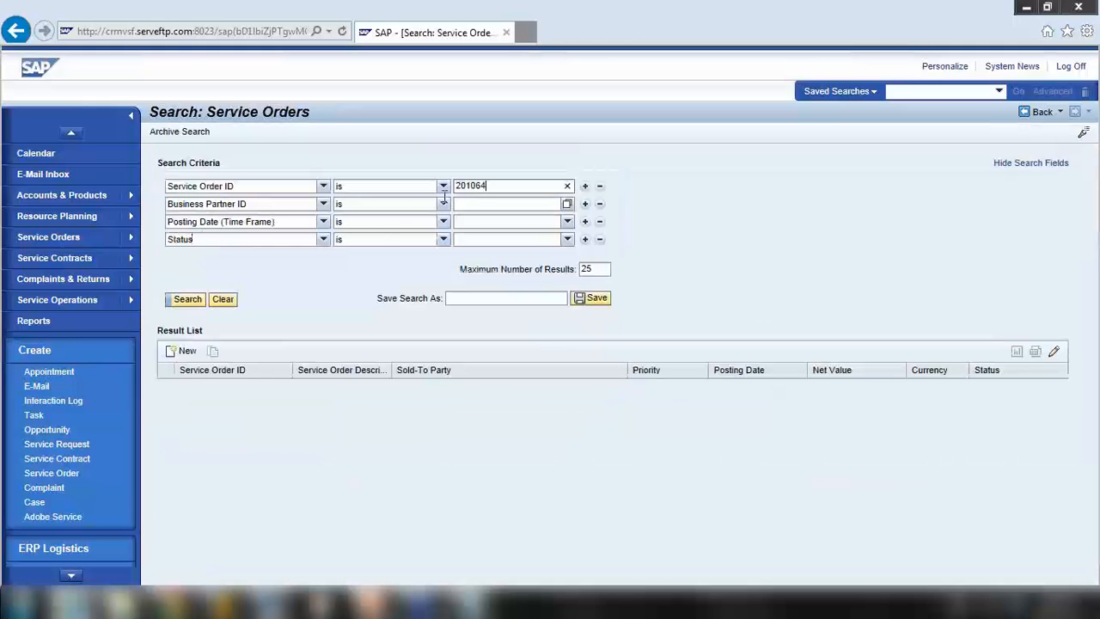
{"action": "left_click", "coordinate": [188, 299]}
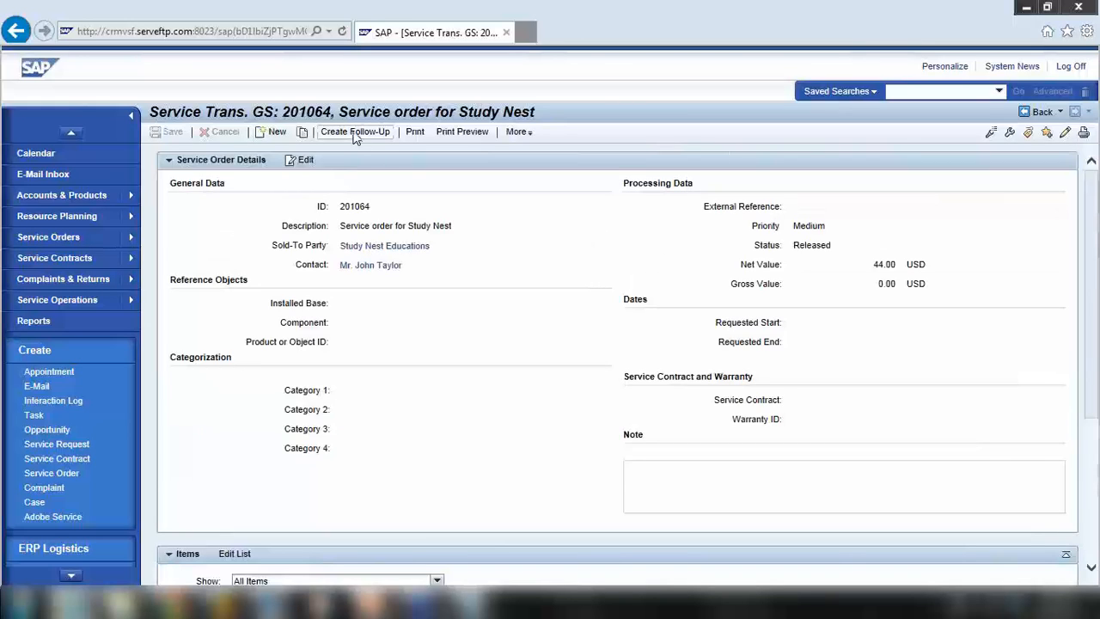
Create a Service Confirmation follow-up, try editing, and highlight the resulting status error message
{"action": "left_click", "coordinate": [355, 133]}
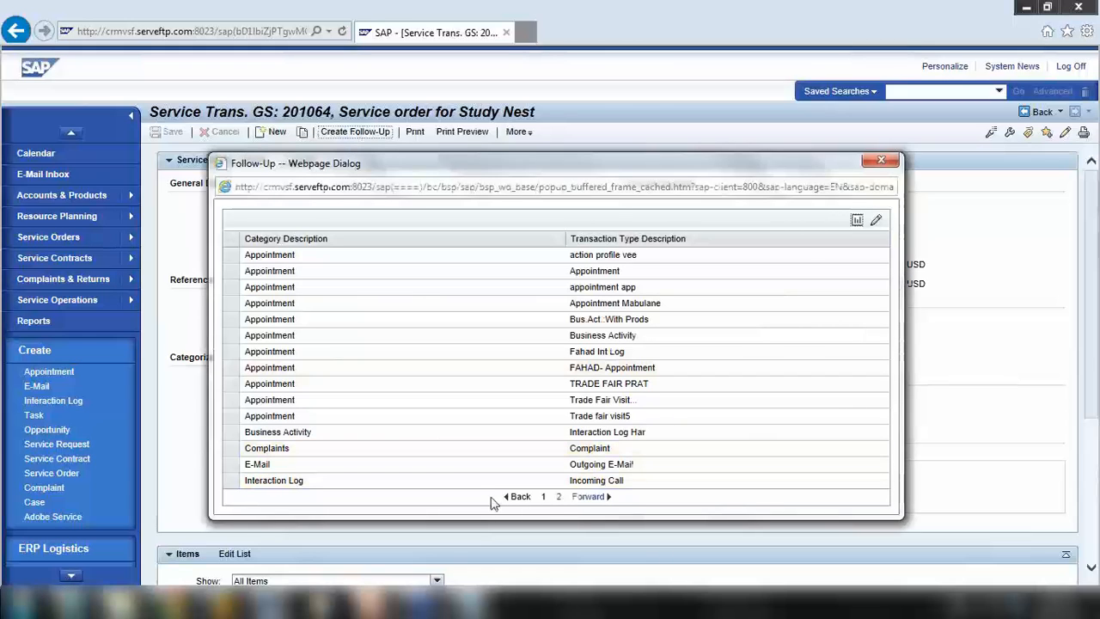
{"action": "left_click", "coordinate": [588, 497]}
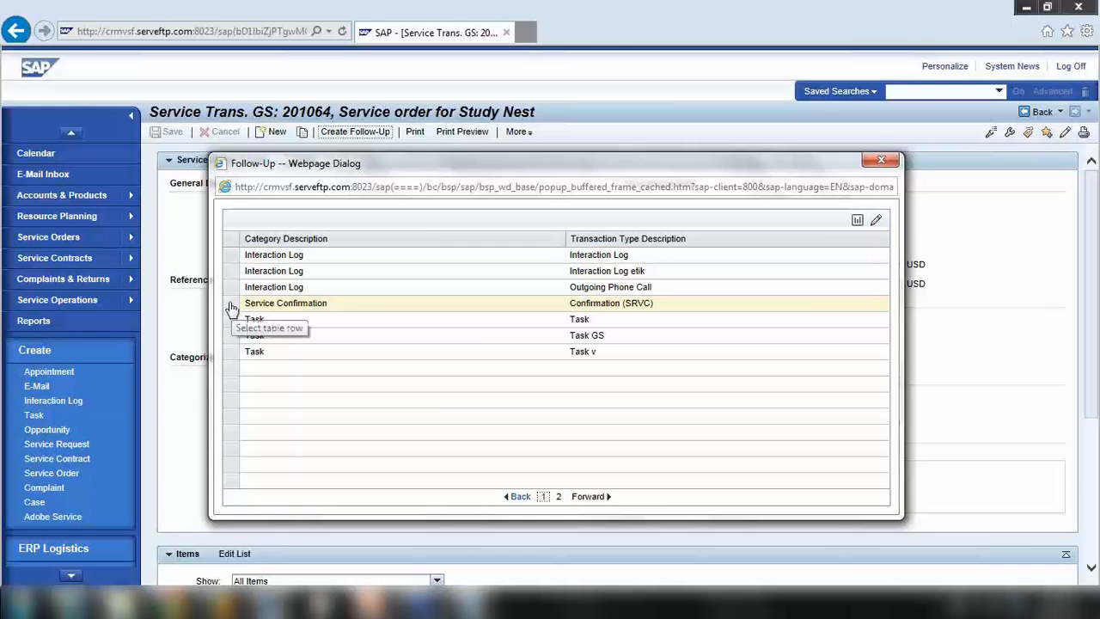
{"action": "left_click", "coordinate": [230, 308]}
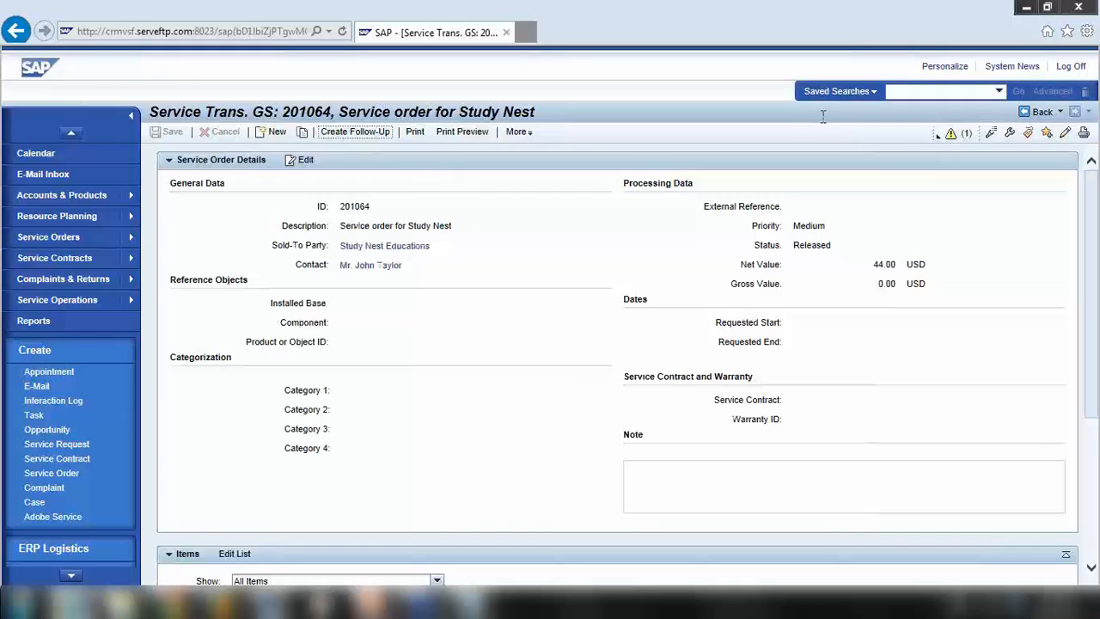
{"action": "mouse_move", "coordinate": [940, 139]}
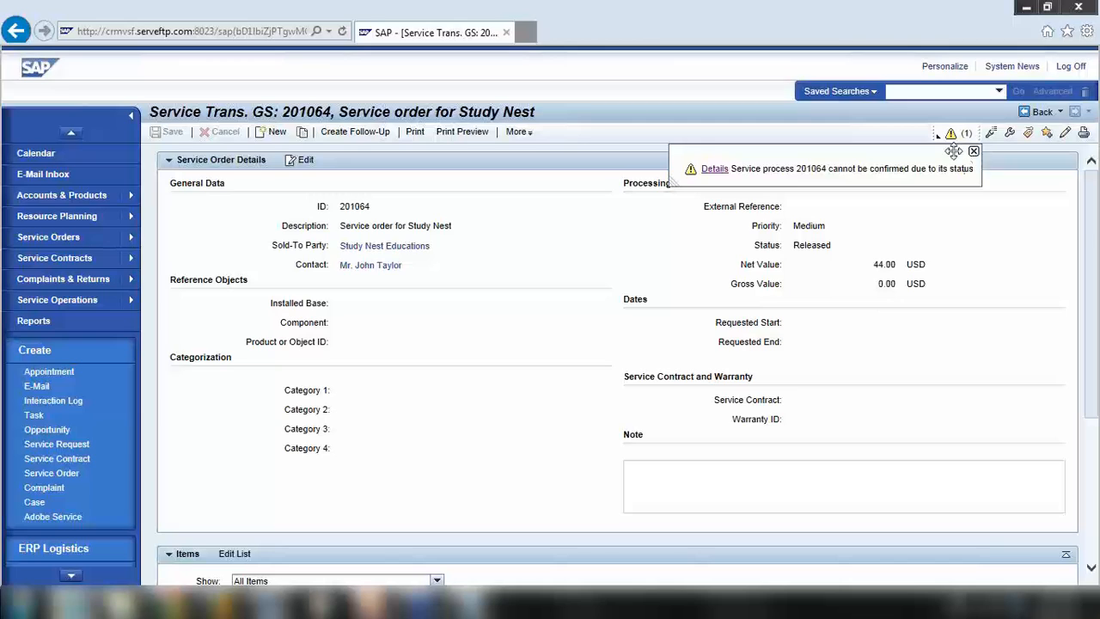
{"action": "left_click", "coordinate": [302, 165]}
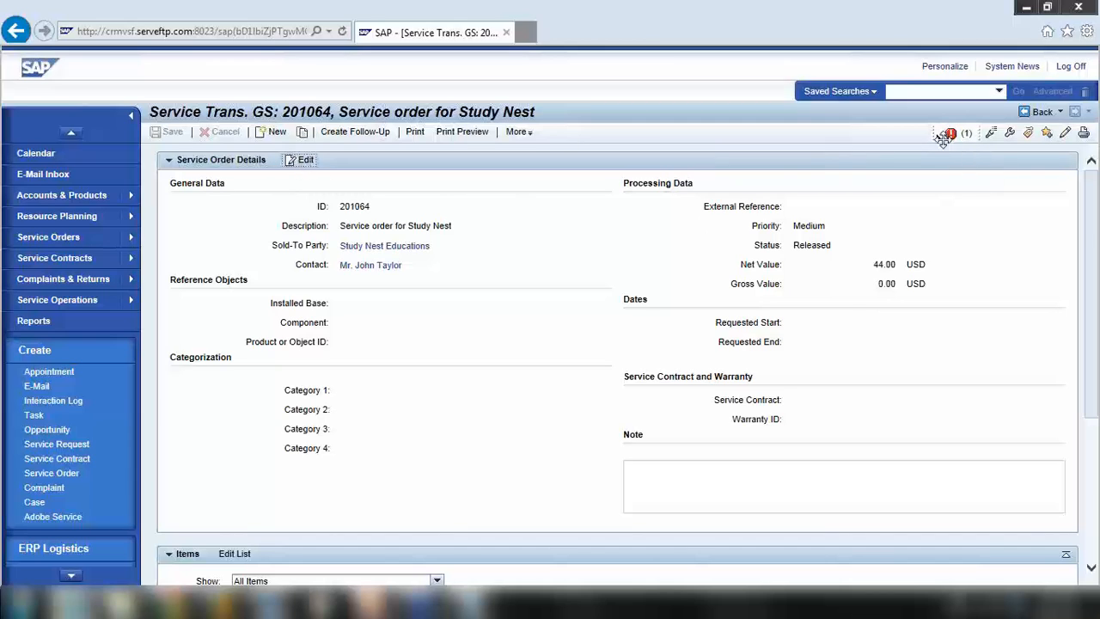
{"action": "mouse_move", "coordinate": [950, 134]}
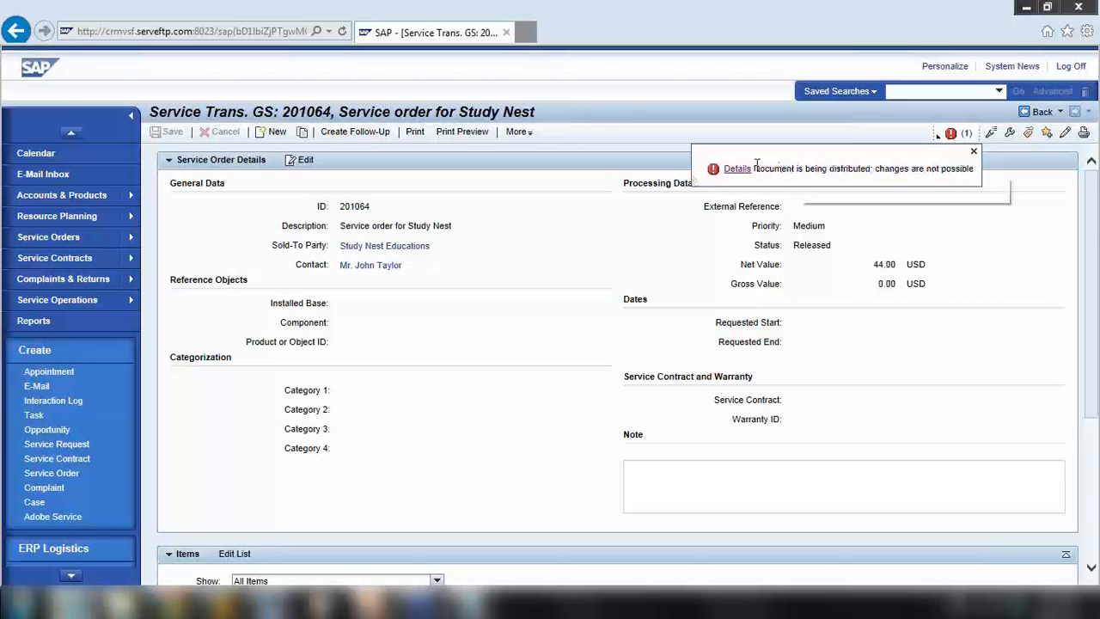
{"action": "left_click_drag", "start_coordinate": [755, 170], "coordinate": [974, 153]}
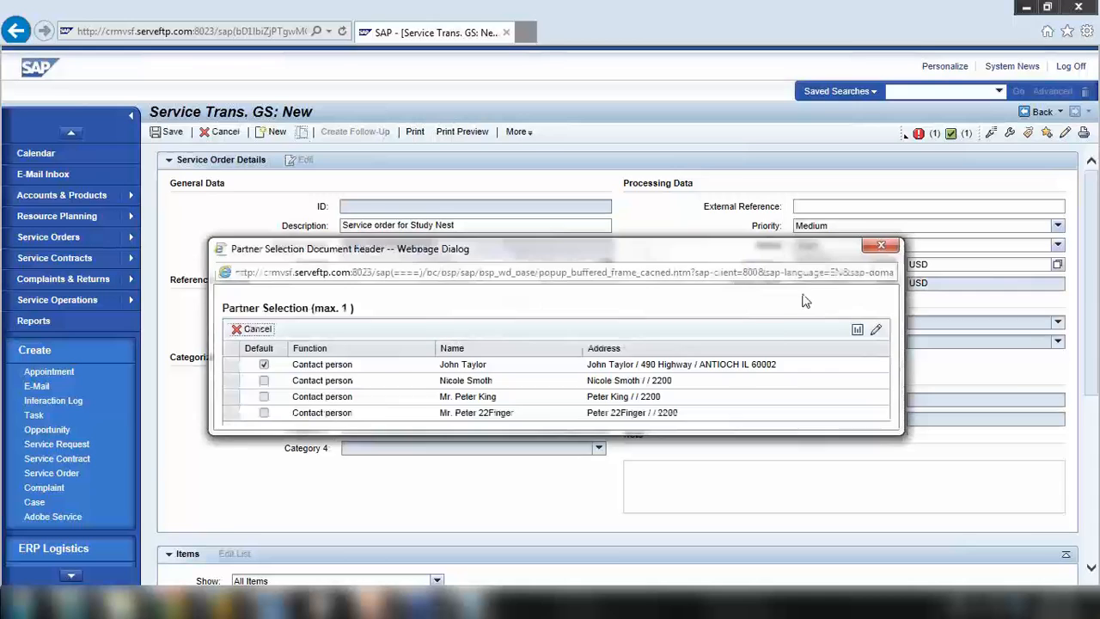
Choose the contact person, set status to Released, and save the new order as 201065
{"action": "left_click", "coordinate": [235, 366]}
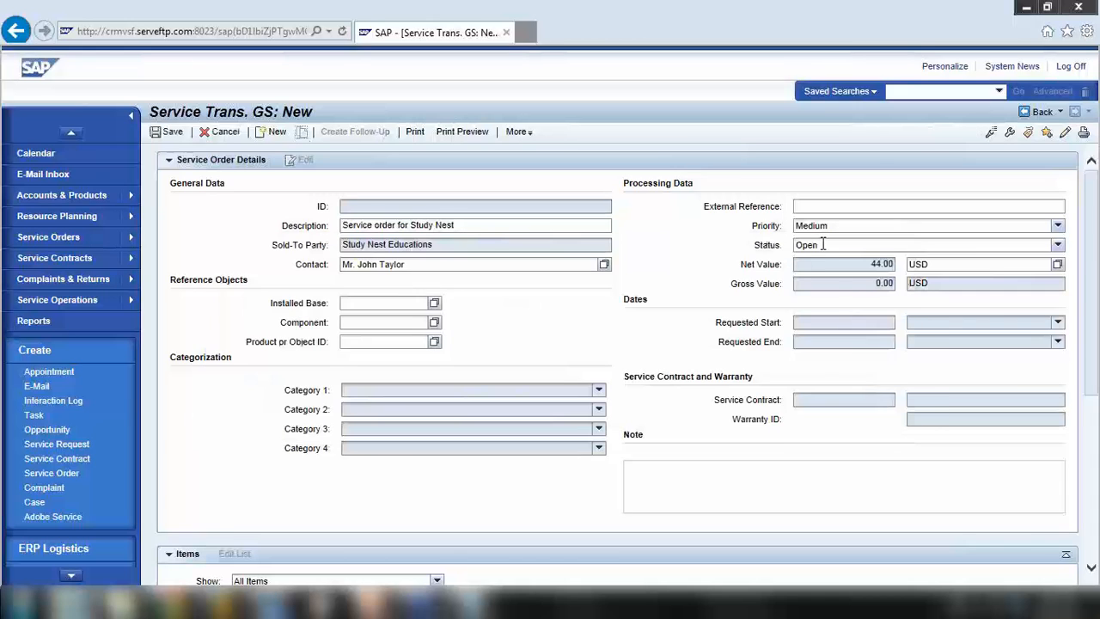
{"action": "left_click", "coordinate": [822, 245]}
{"action": "key", "text": "Return"}
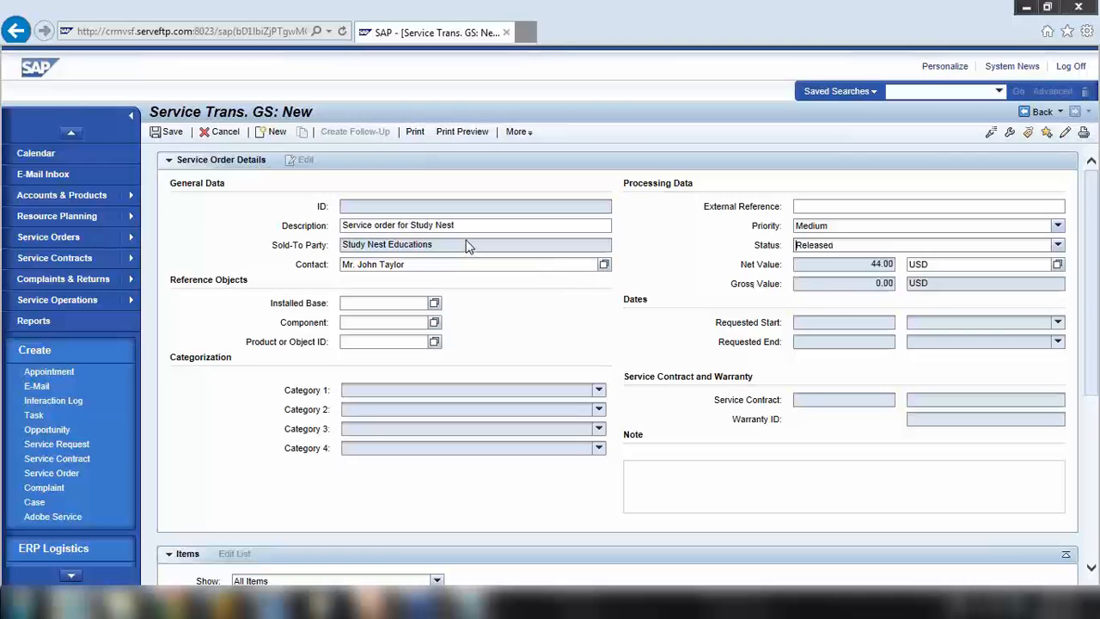
{"action": "left_click", "coordinate": [171, 133]}
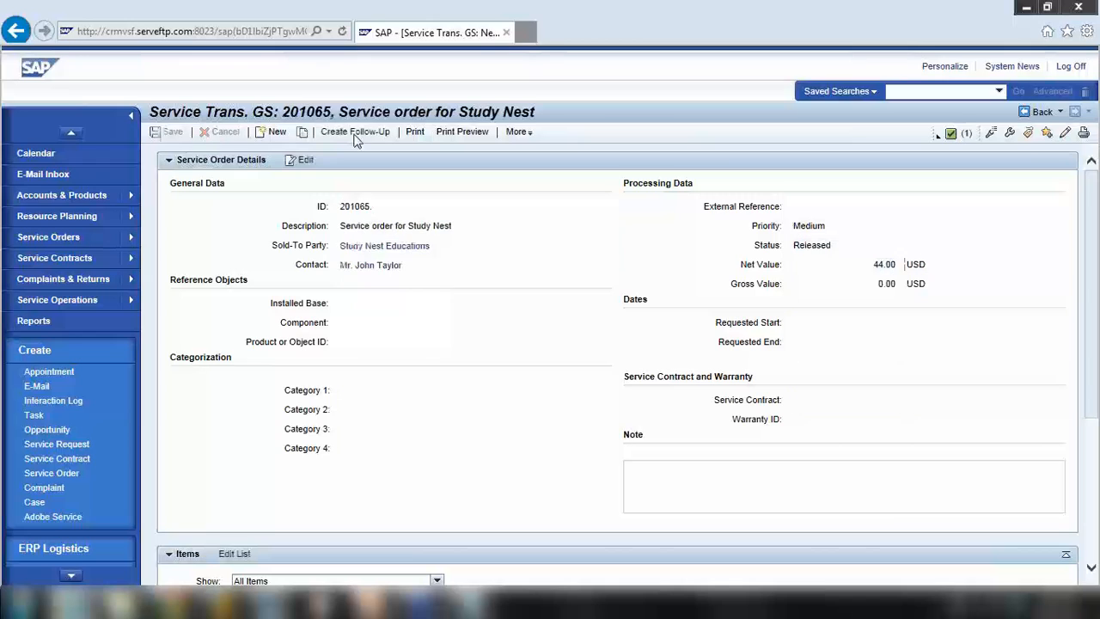
Attempt a Service Confirmation follow-up for 201065 and view the status refusal warning
{"action": "left_click", "coordinate": [358, 135]}
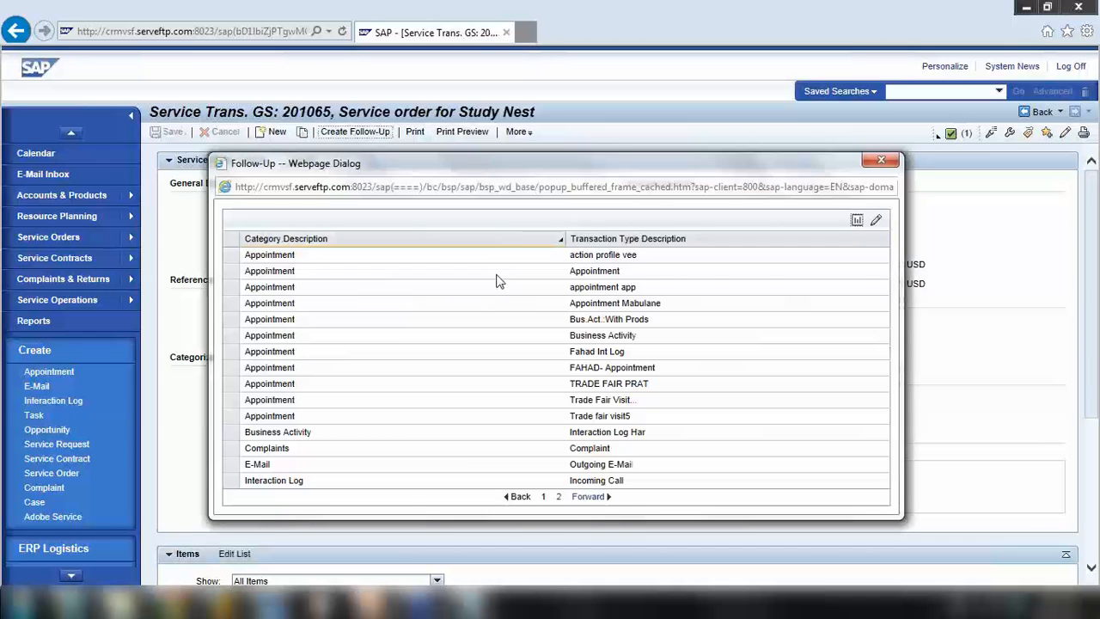
{"action": "left_click", "coordinate": [559, 497]}
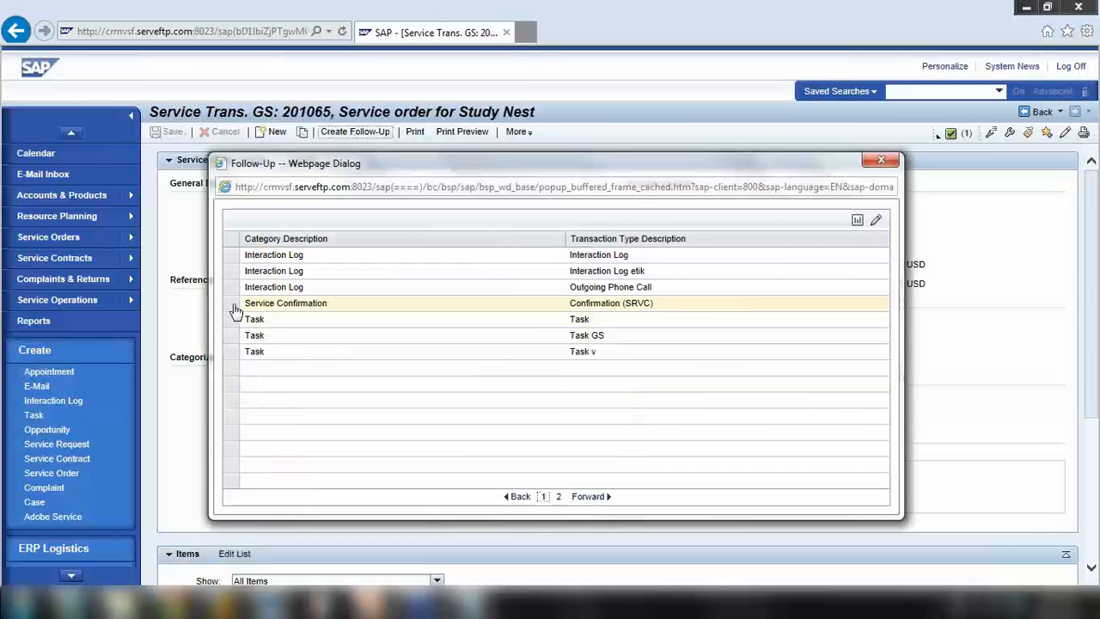
{"action": "left_click", "coordinate": [233, 305]}
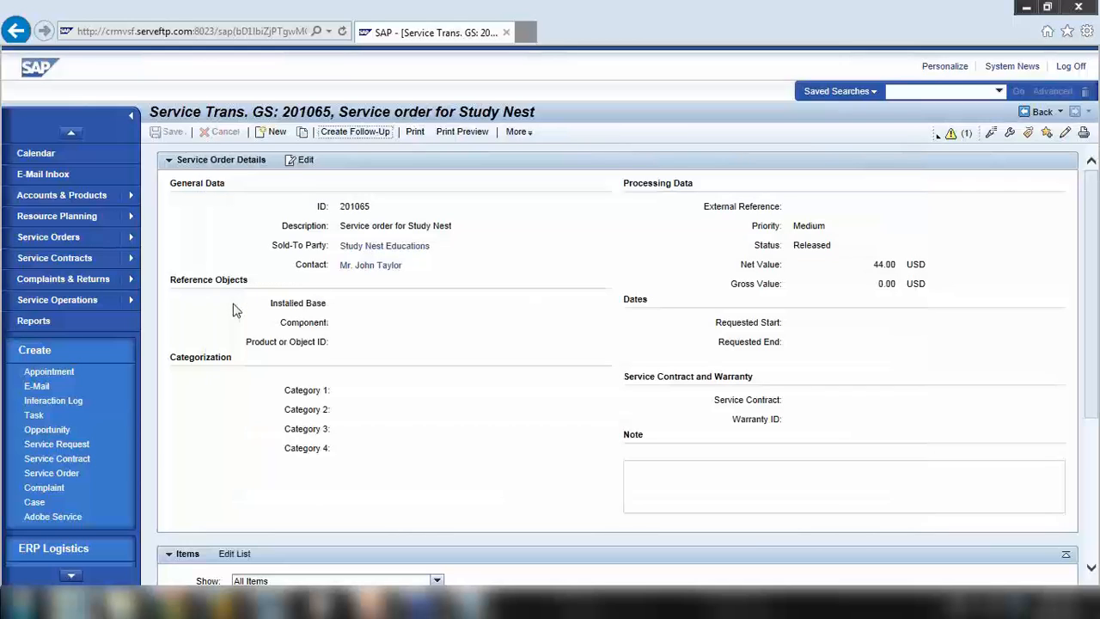
{"action": "left_click", "coordinate": [949, 134]}
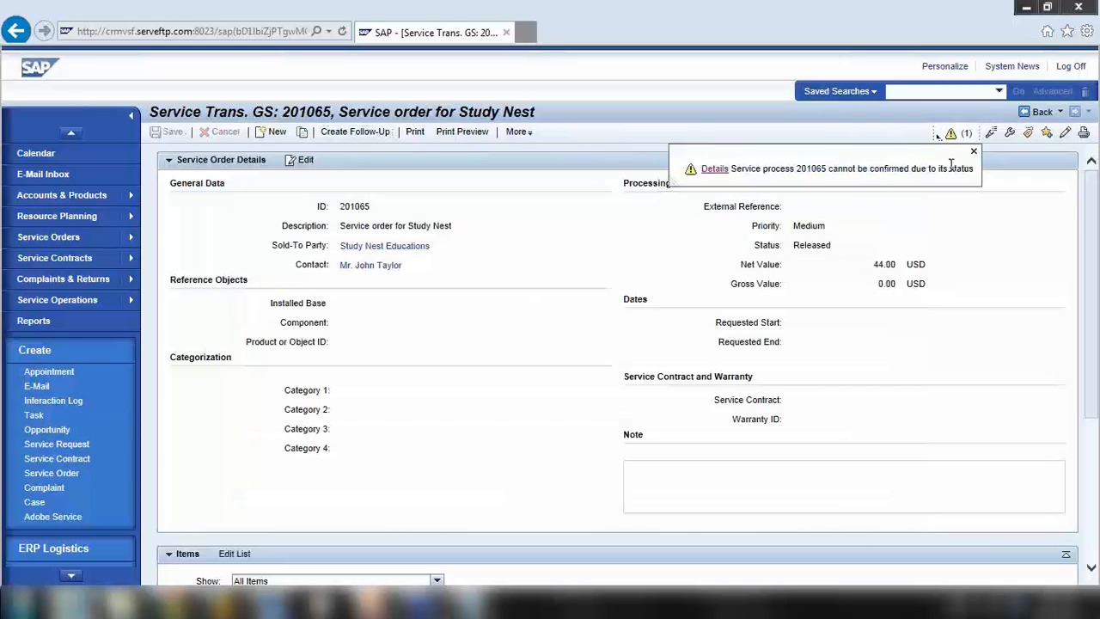
Log on to the SAP CRM EHP1 system in SAP GUI
{"action": "left_click", "coordinate": [220, 605]}
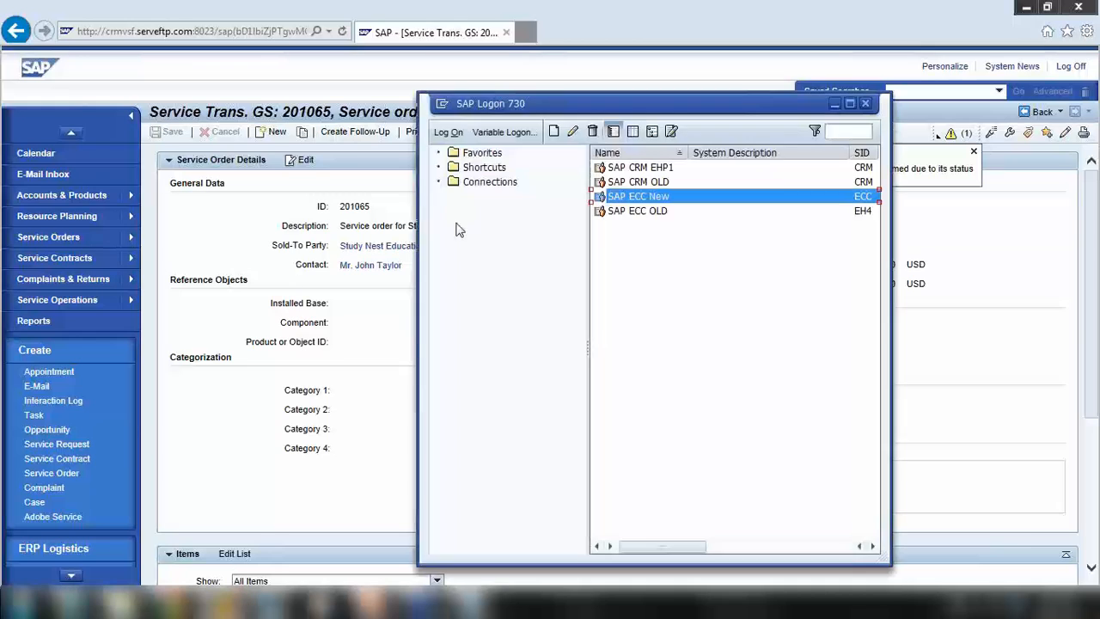
{"action": "left_click", "coordinate": [636, 171]}
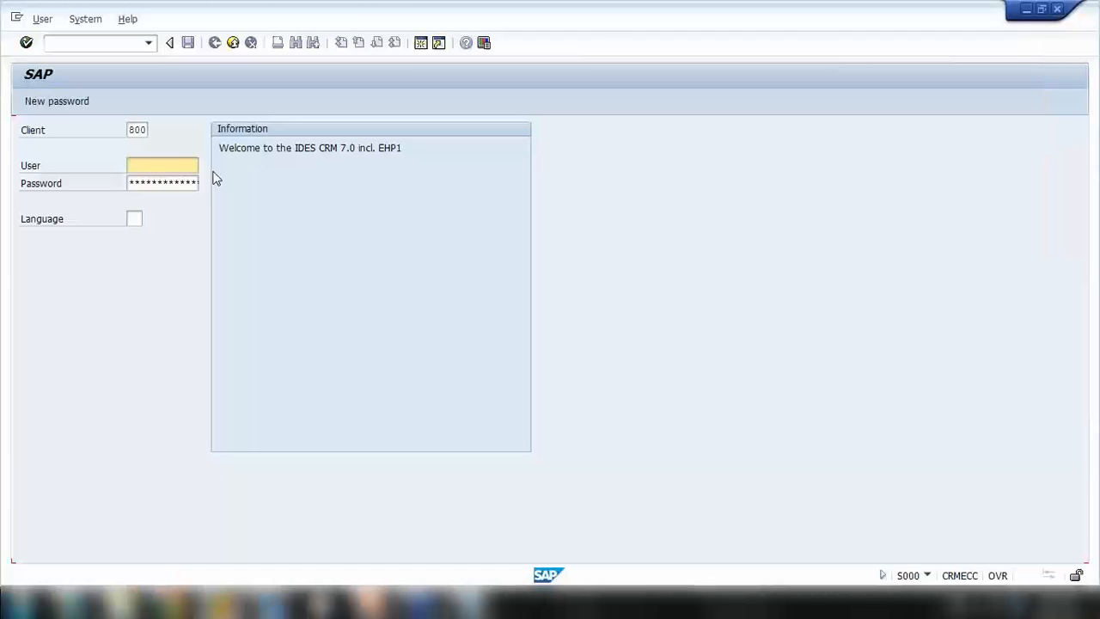
{"action": "type", "text": "g"}
{"action": "left_click", "coordinate": [168, 177]}
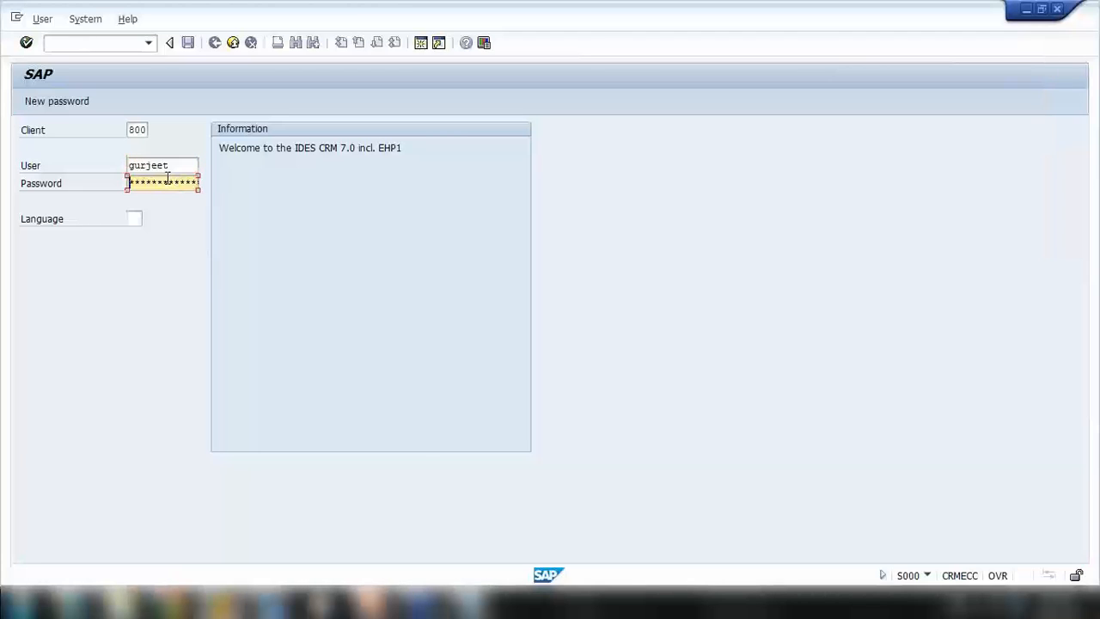
{"action": "key", "text": "Return"}
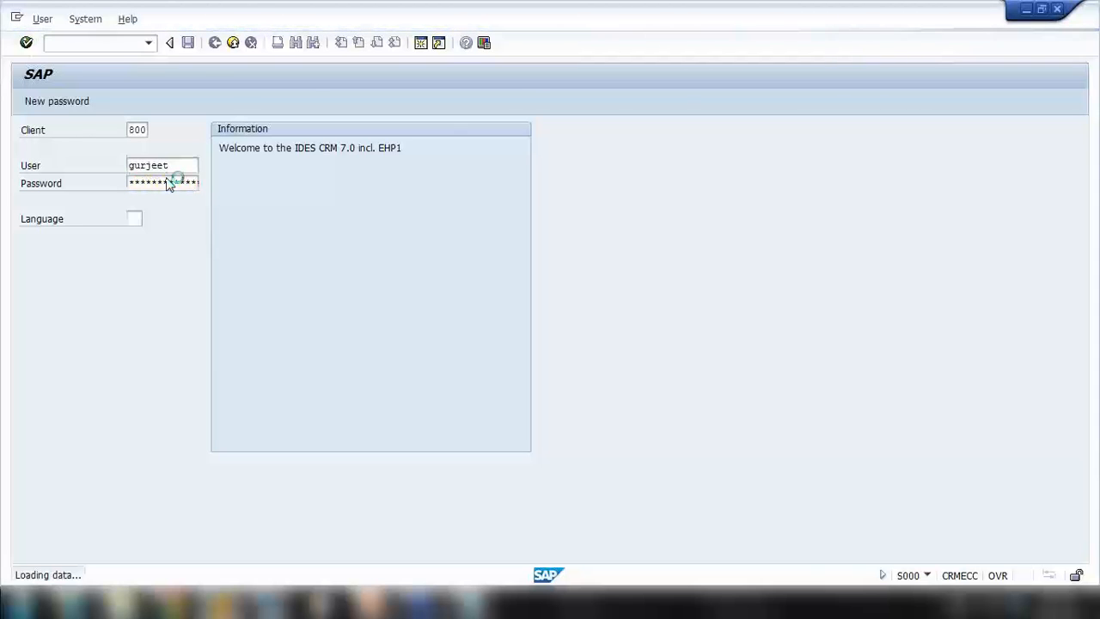
In SMW01, find and select the stuck BDoc message, decline deletion, and widen the Queue name column
{"action": "type", "text": "smw01"}
{"action": "key", "text": "Return"}
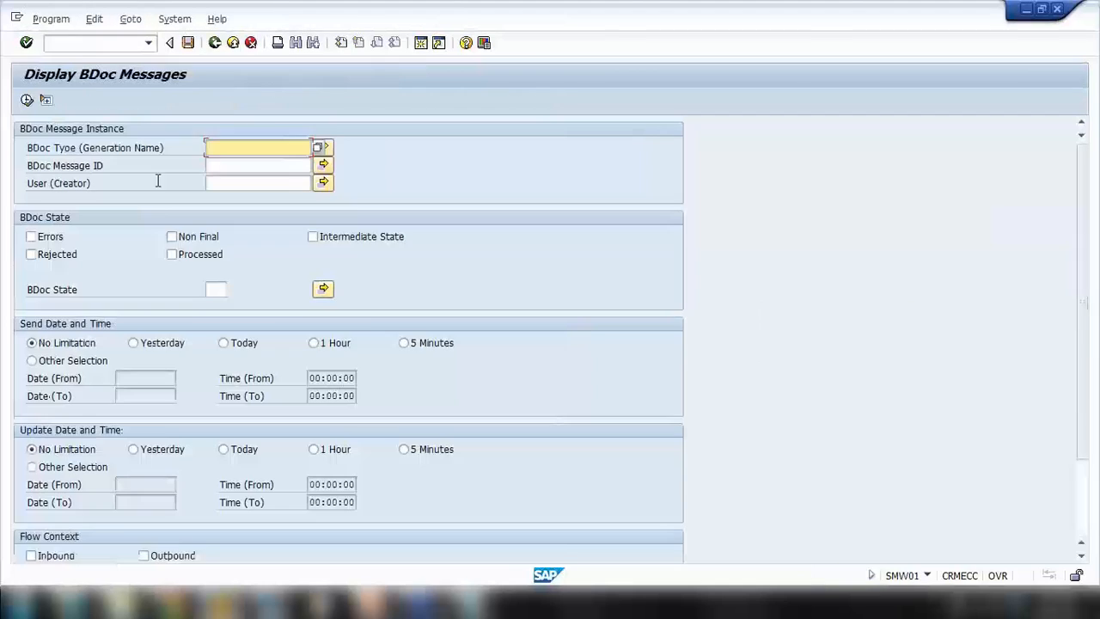
{"action": "left_click", "coordinate": [27, 99]}
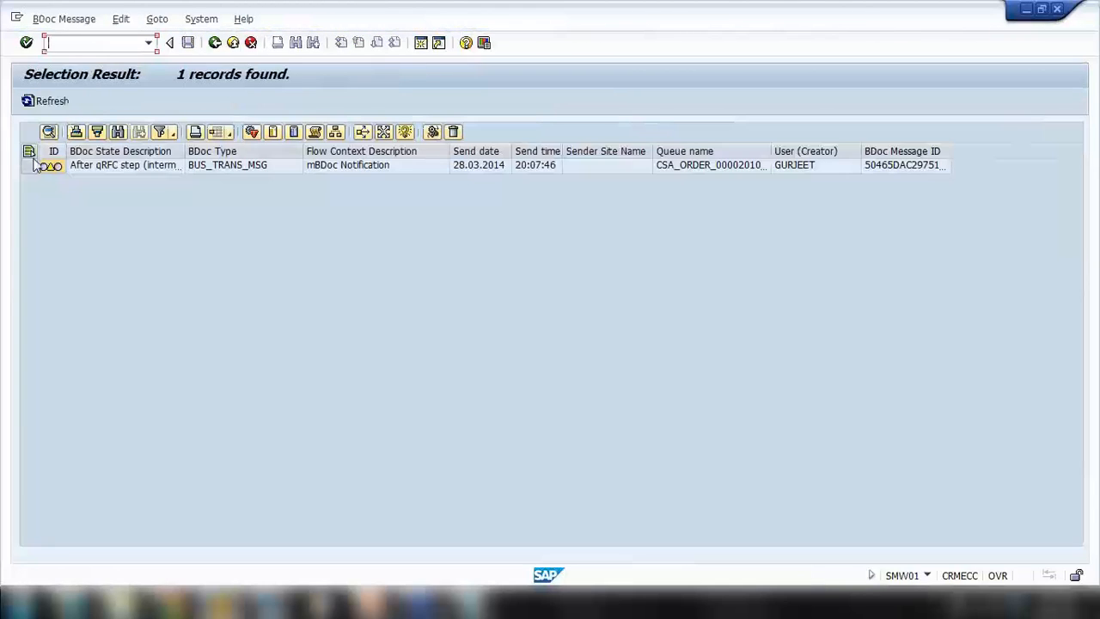
{"action": "left_click", "coordinate": [28, 166]}
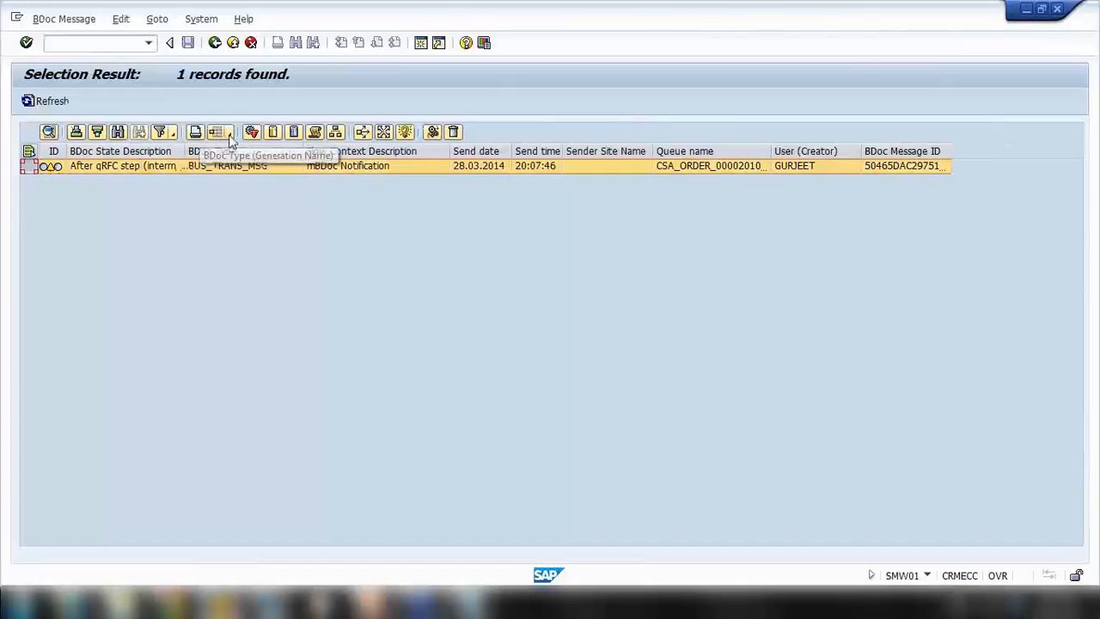
{"action": "left_click", "coordinate": [453, 133]}
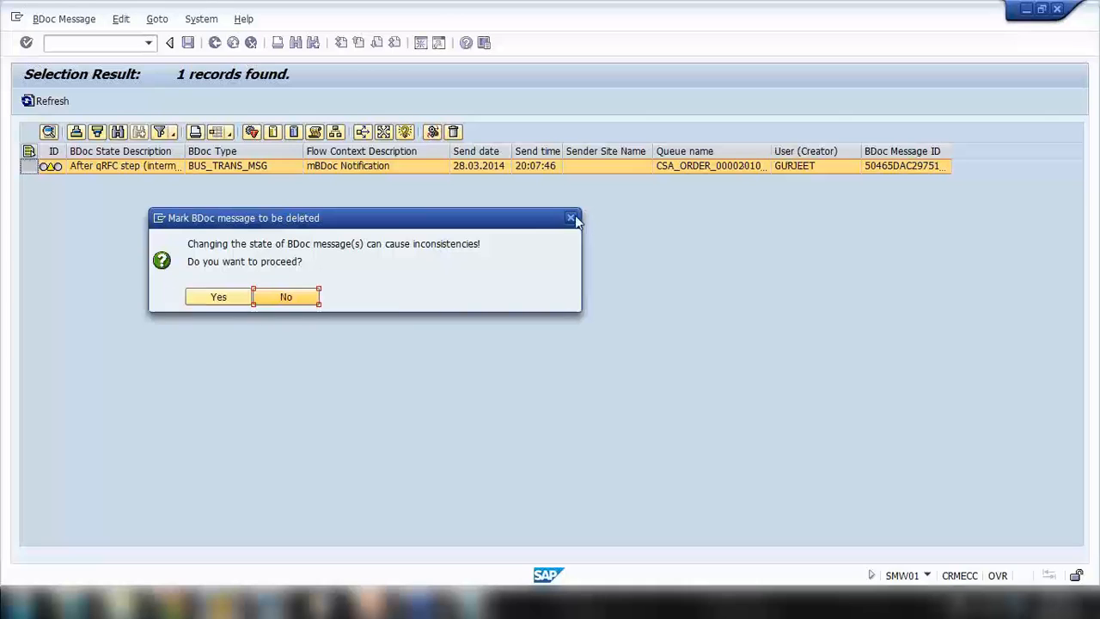
{"action": "left_click", "coordinate": [318, 297]}
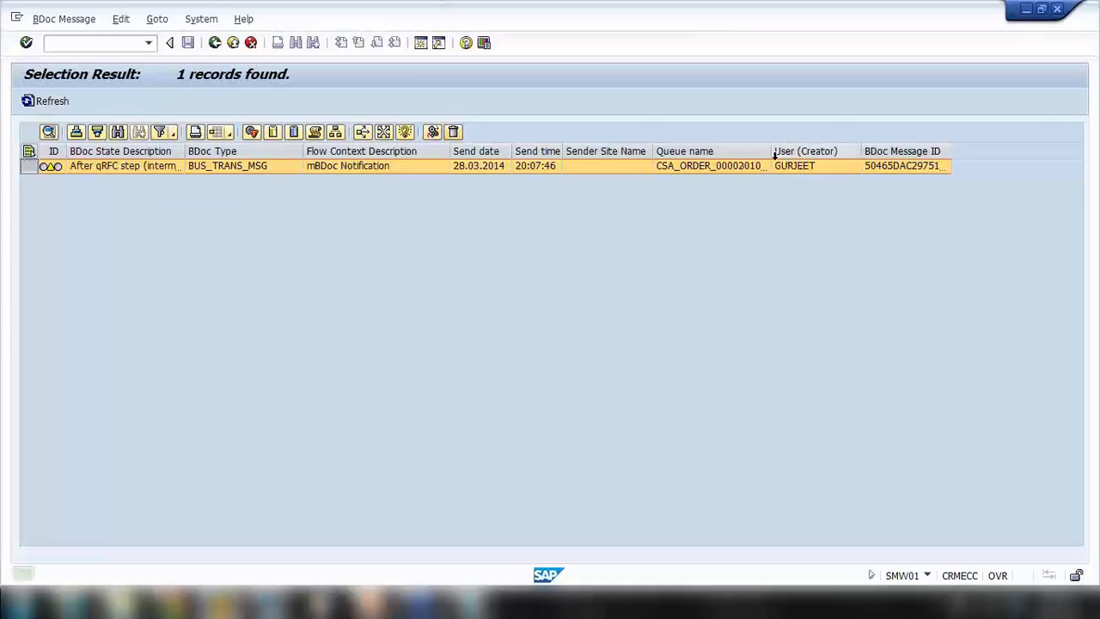
{"action": "left_click_drag", "start_coordinate": [769, 151], "coordinate": [809, 151]}
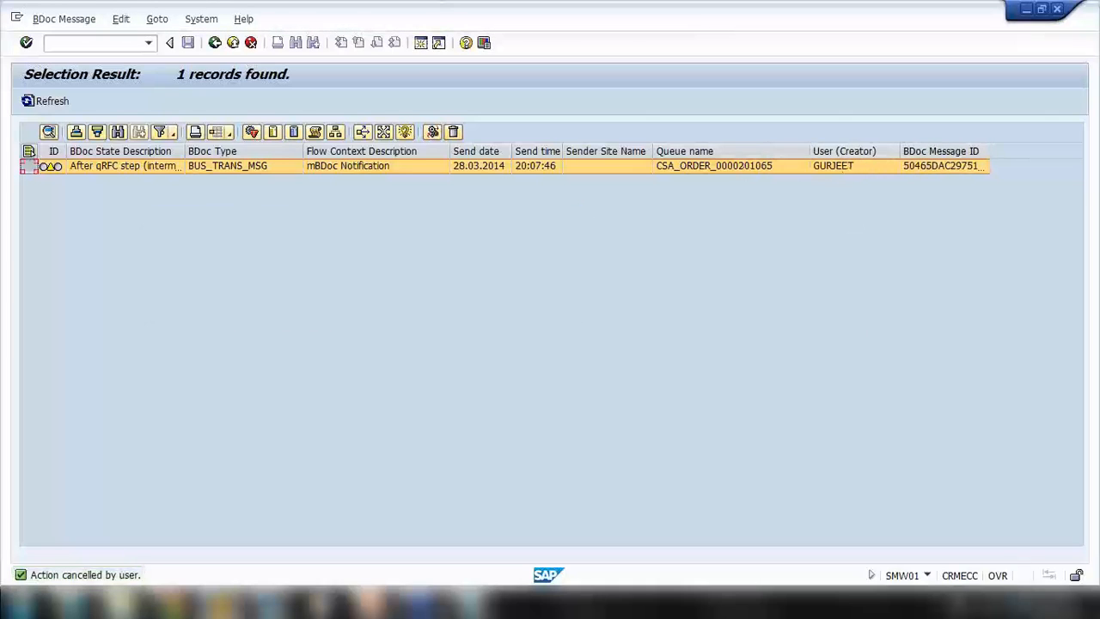
Turn the system volume down, set the BDoc message to processed, and refresh the list
{"action": "left_click", "coordinate": [1002, 604]}
{"action": "left_click_drag", "start_coordinate": [997, 421], "coordinate": [997, 481]}
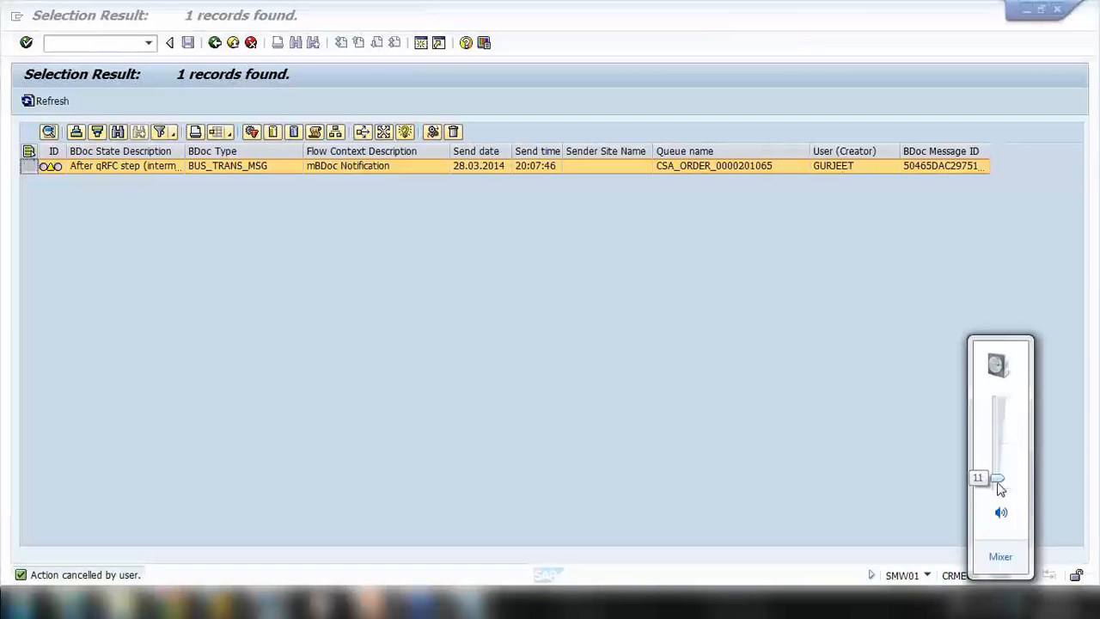
{"action": "left_click", "coordinate": [453, 131]}
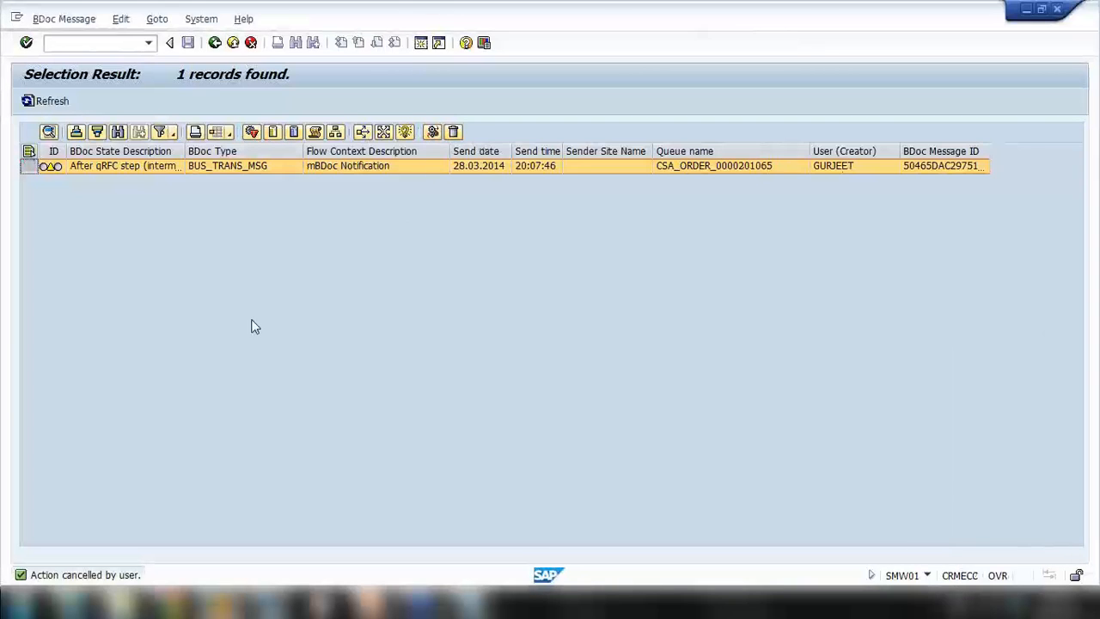
{"action": "key", "text": "Return"}
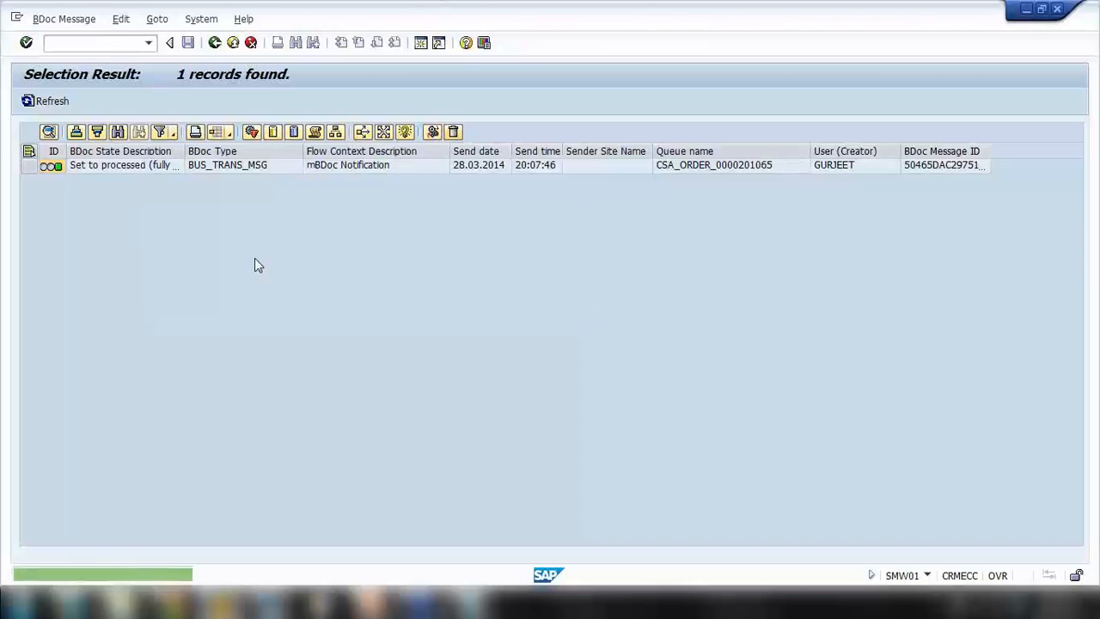
{"action": "left_click", "coordinate": [60, 104]}
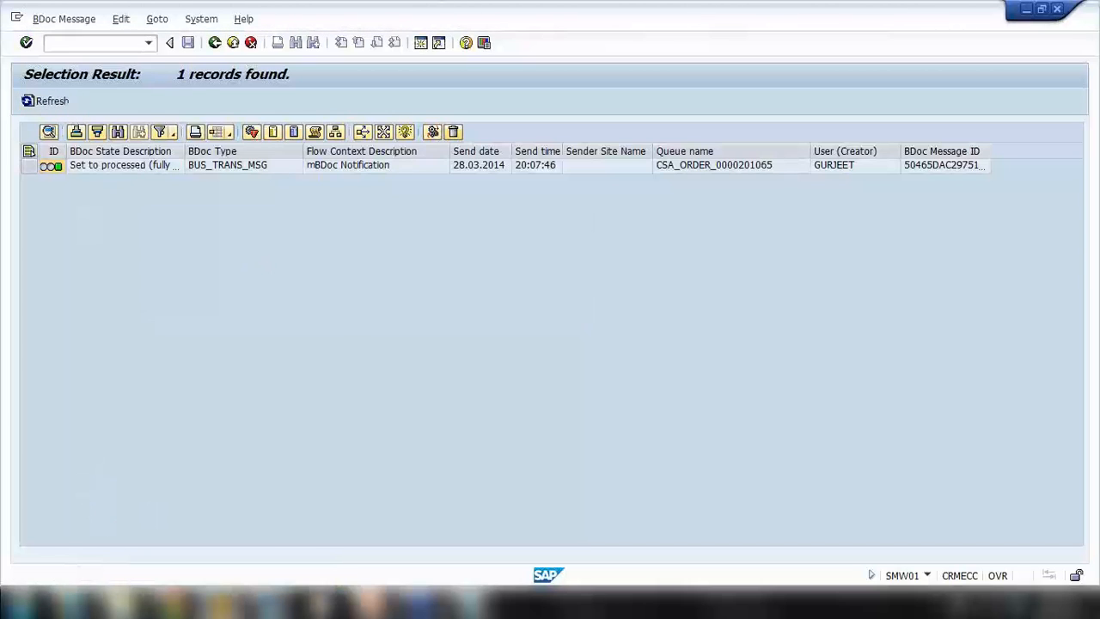
{"action": "left_click", "coordinate": [86, 602]}
{"action": "left_click", "coordinate": [304, 161]}
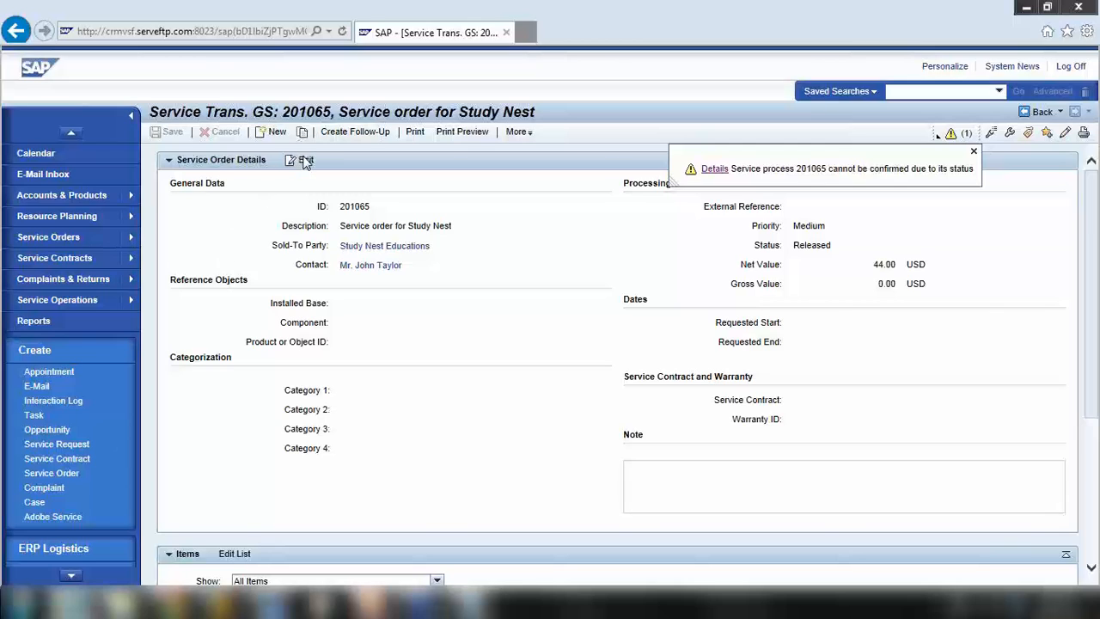
{"action": "left_click", "coordinate": [974, 151]}
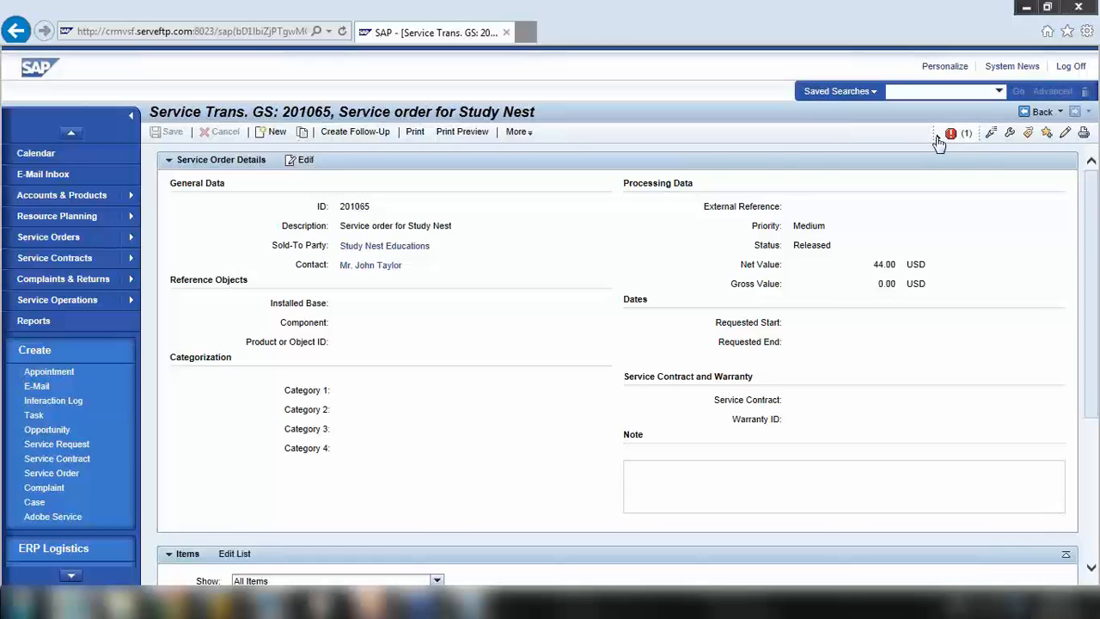
{"action": "left_click", "coordinate": [938, 139]}
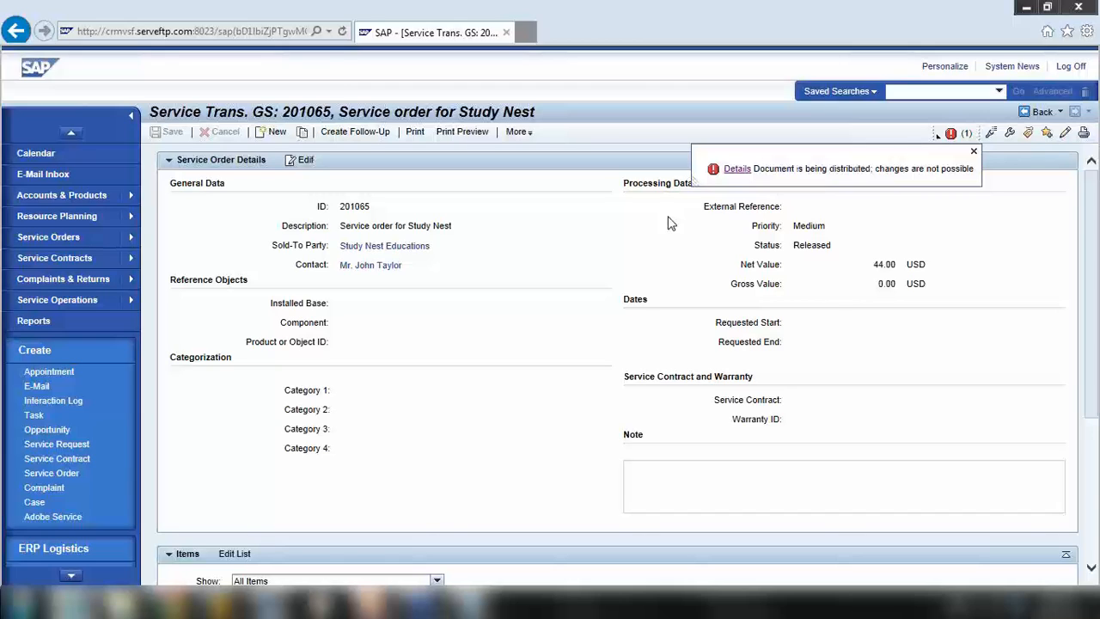
{"action": "left_click", "coordinate": [974, 151]}
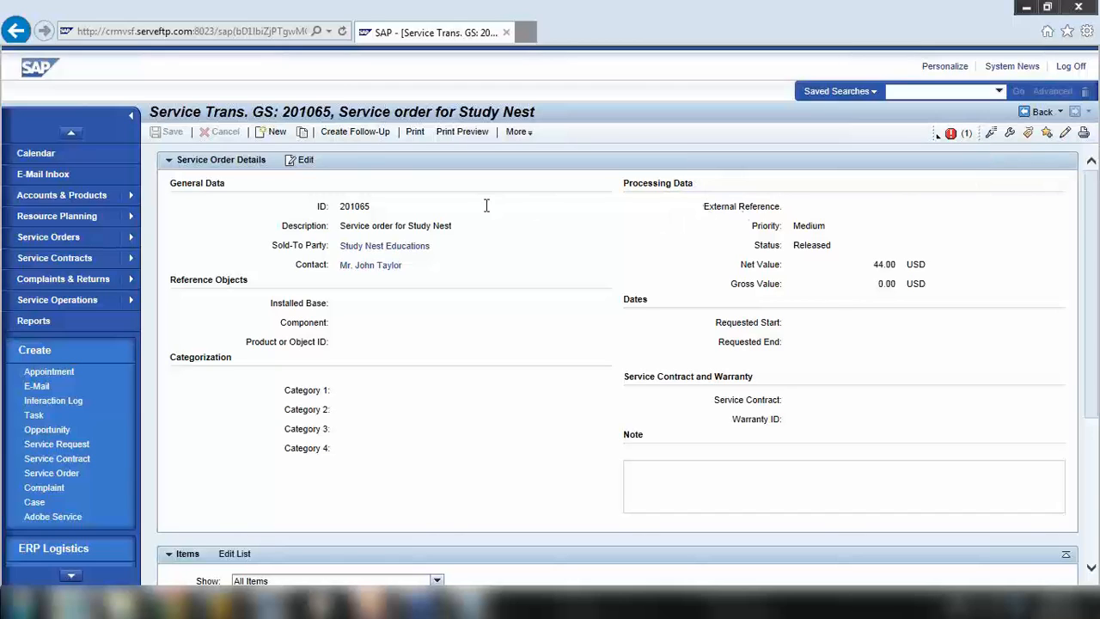
{"action": "left_click", "coordinate": [352, 134]}
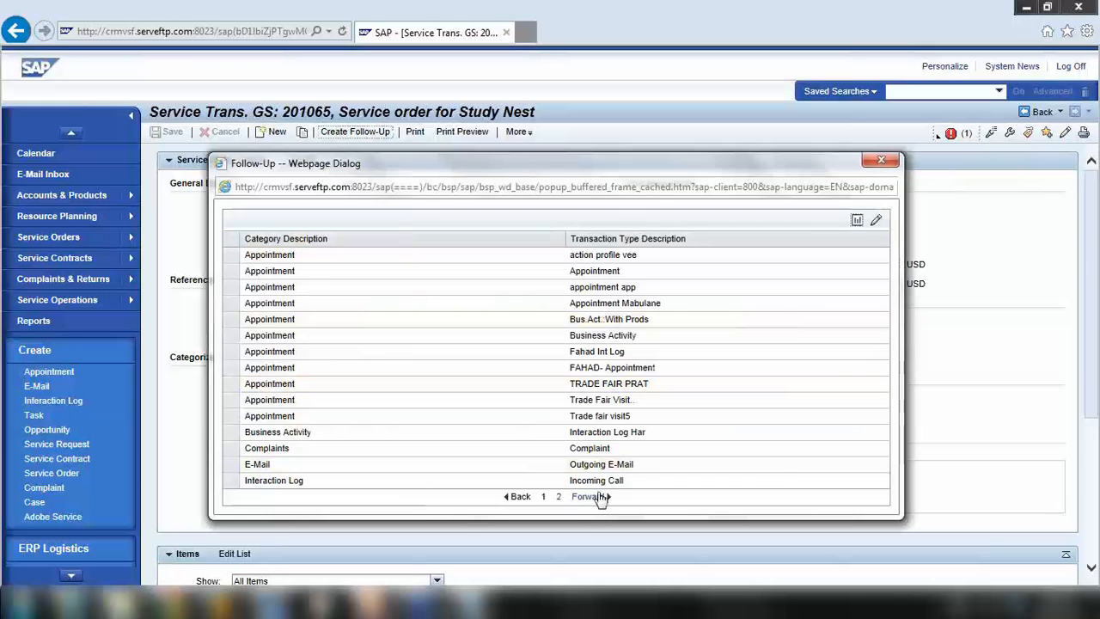
{"action": "left_click", "coordinate": [589, 496]}
{"action": "left_click", "coordinate": [230, 304]}
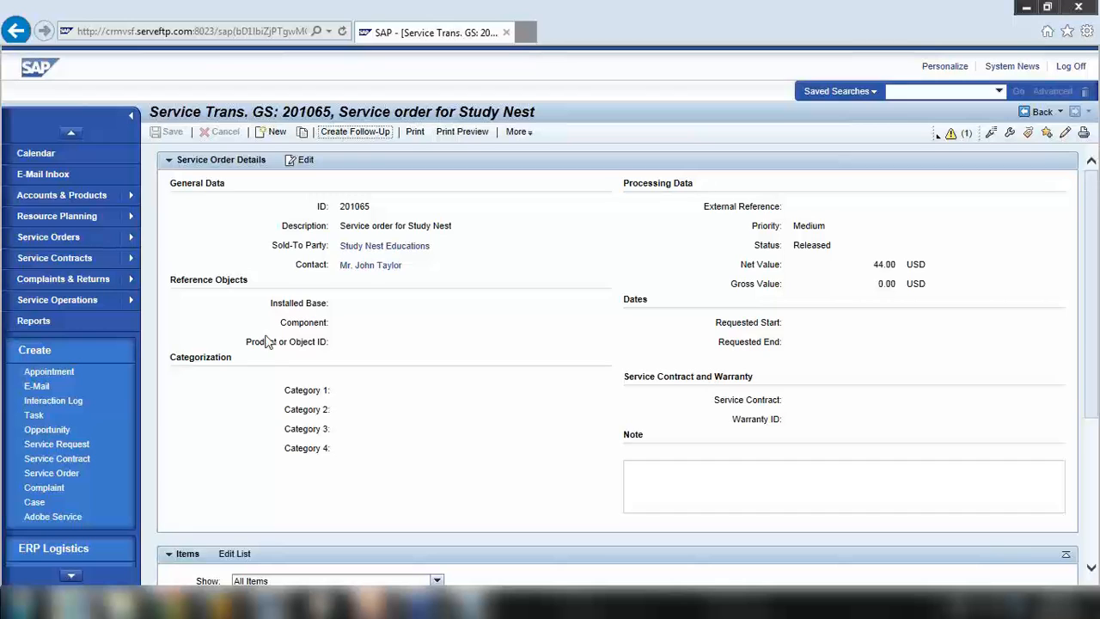
{"action": "scroll", "coordinate": [266, 342], "scroll_direction": "down", "scroll_amount": 3}
{"action": "scroll", "coordinate": [266, 342], "scroll_direction": "up", "scroll_amount": 3}
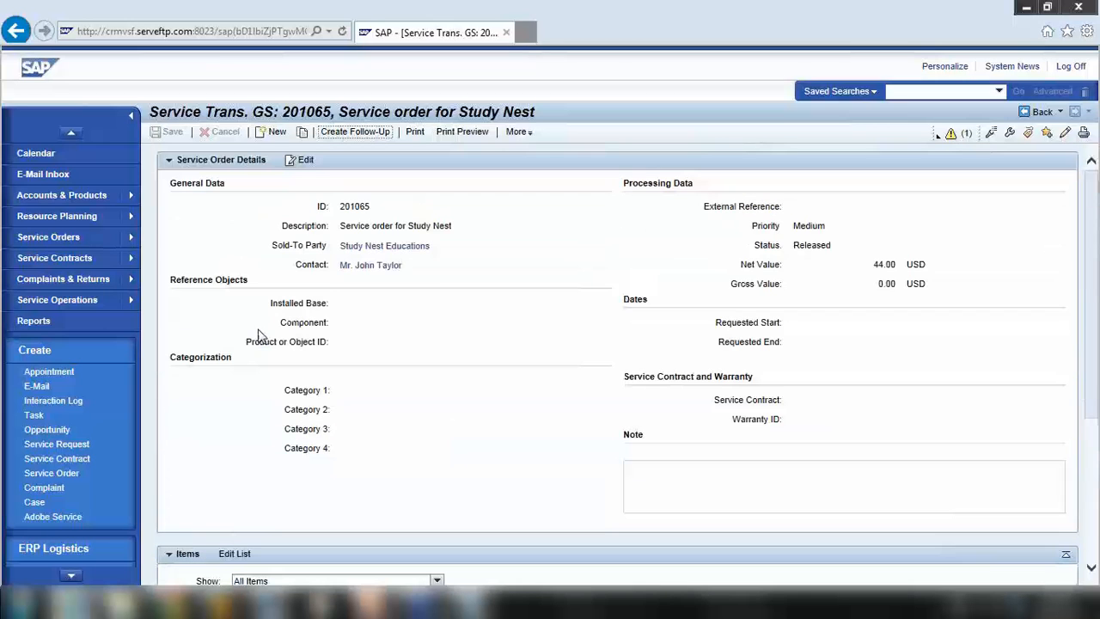
Search service orders with IDs between 201040 and the pasted upper bound
{"action": "left_click", "coordinate": [56, 237]}
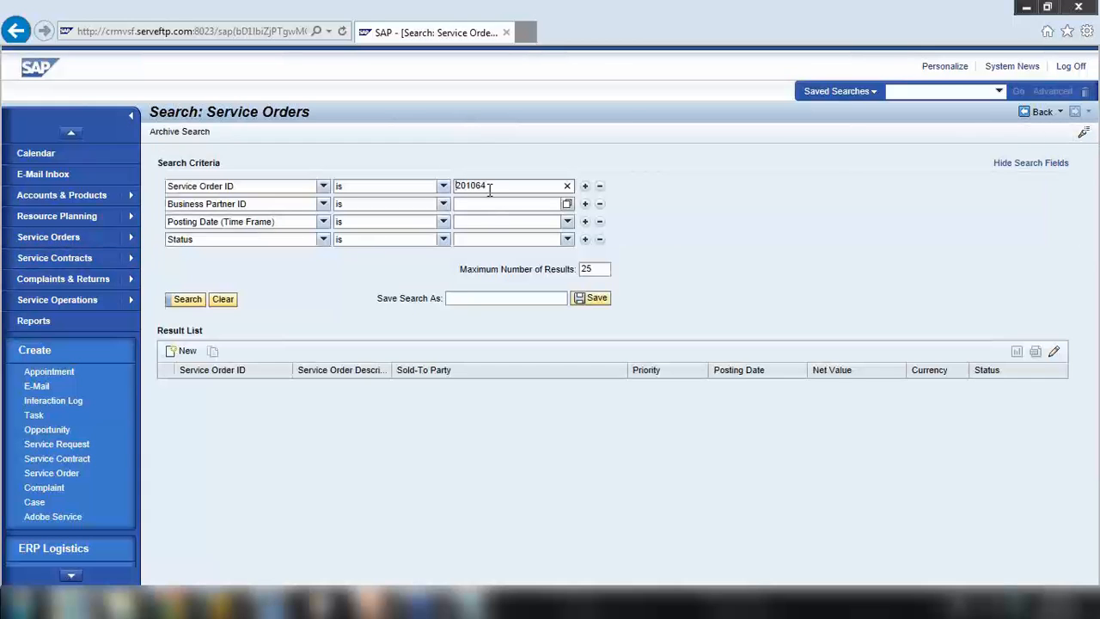
{"action": "left_click", "coordinate": [443, 187]}
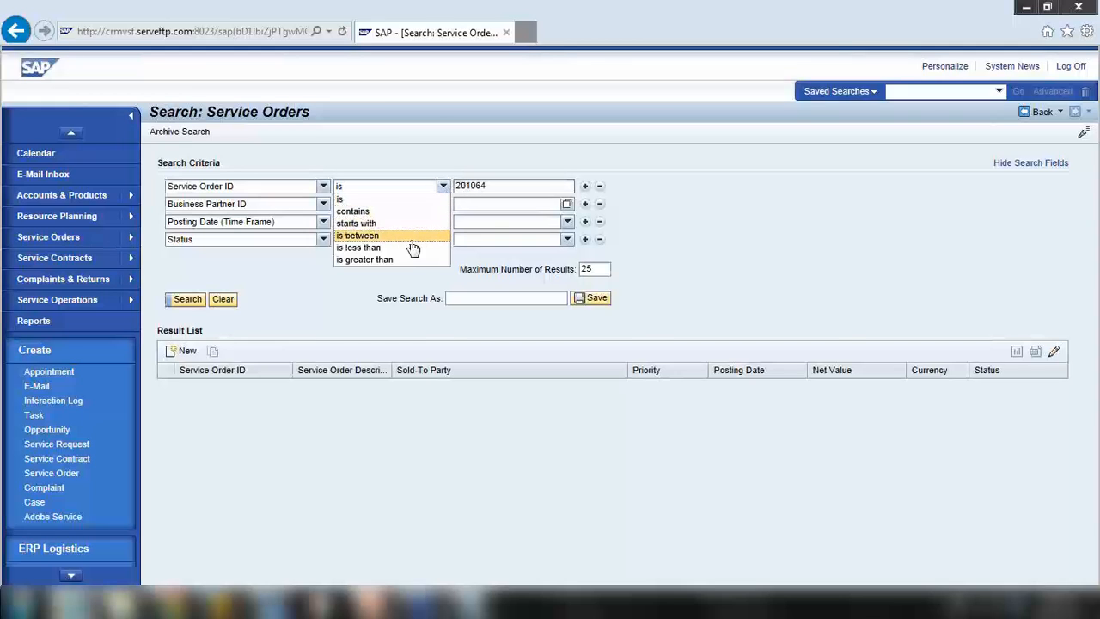
{"action": "left_click", "coordinate": [408, 235]}
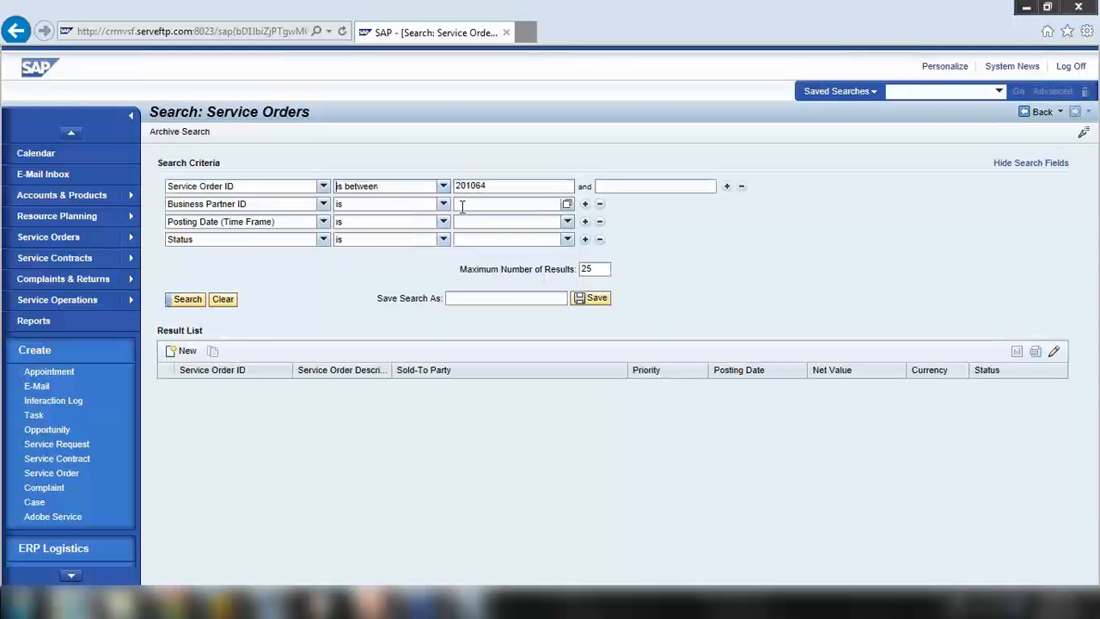
{"action": "left_click", "coordinate": [602, 187]}
{"action": "type", "text": "201064"}
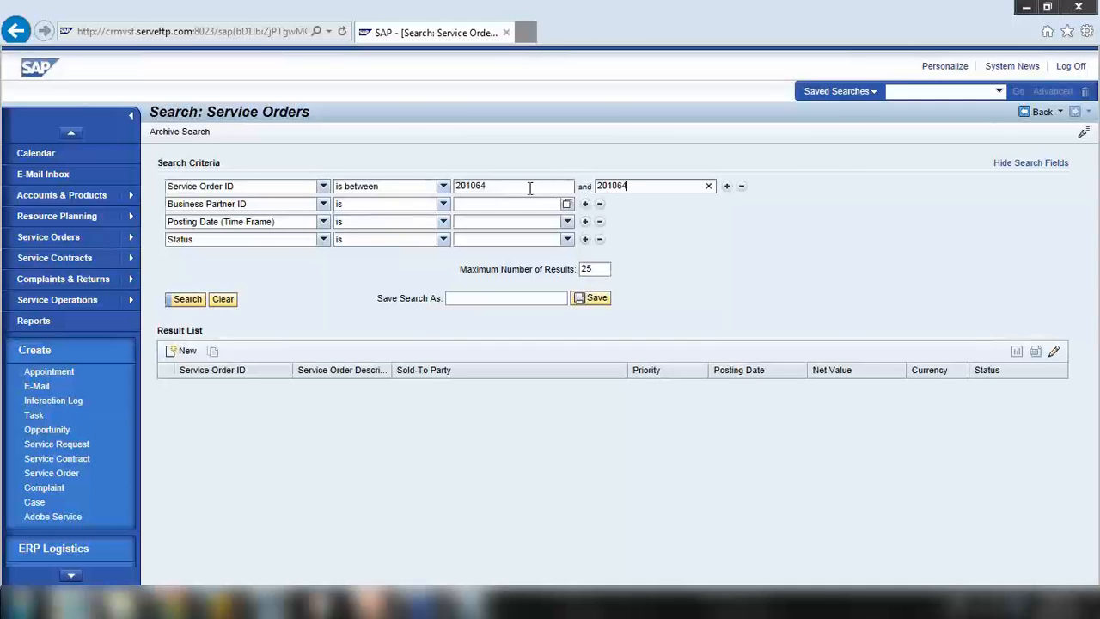
{"action": "left_click", "coordinate": [509, 186]}
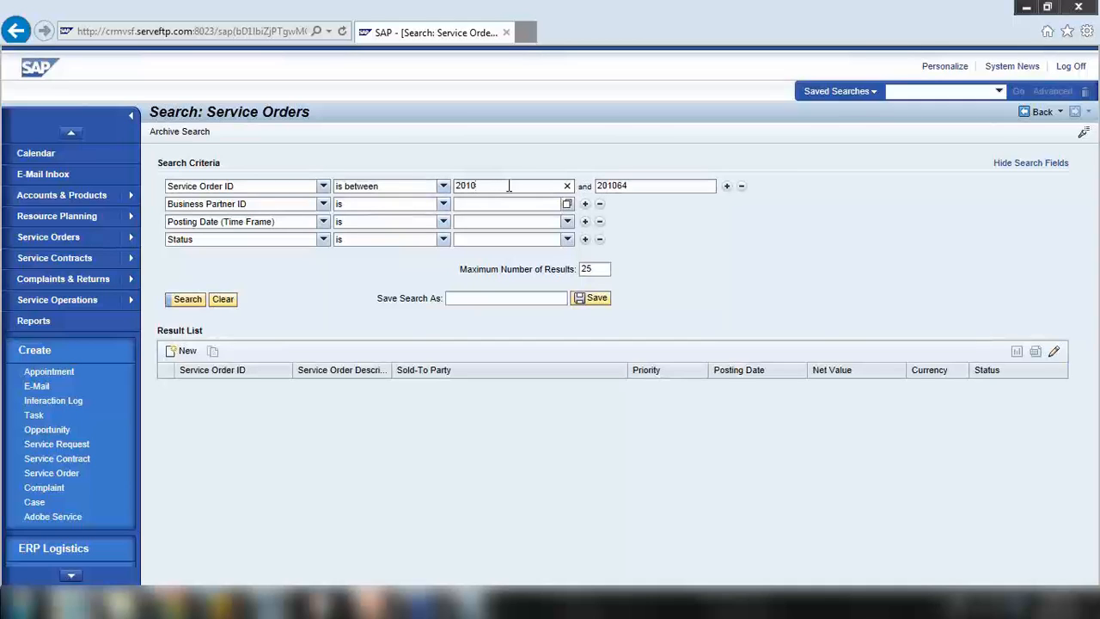
{"action": "type", "text": "201040"}
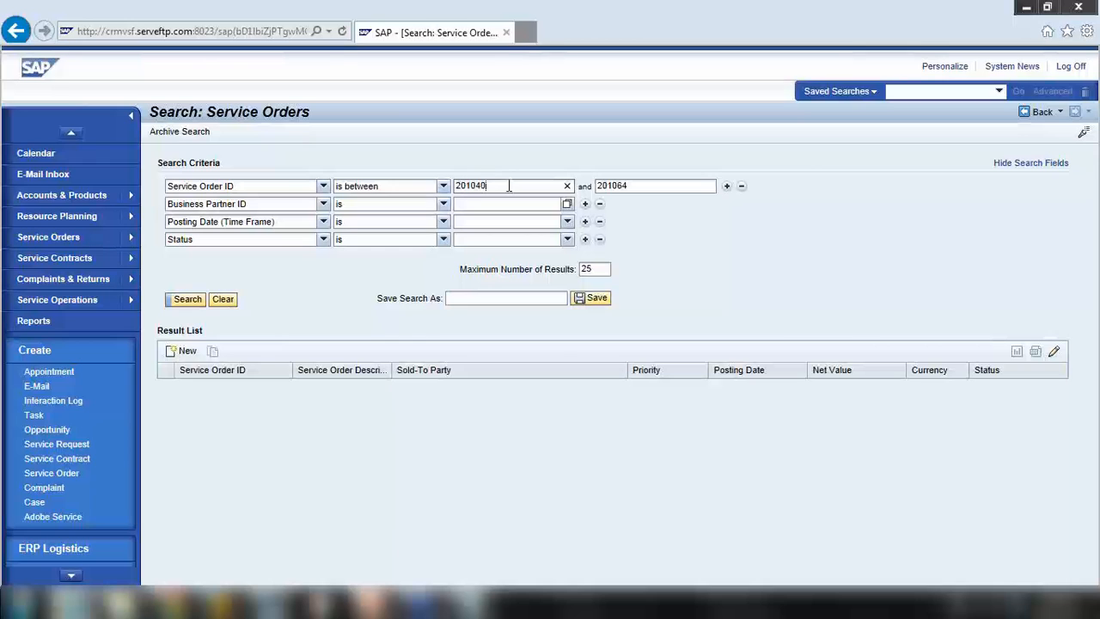
{"action": "key", "text": "Return"}
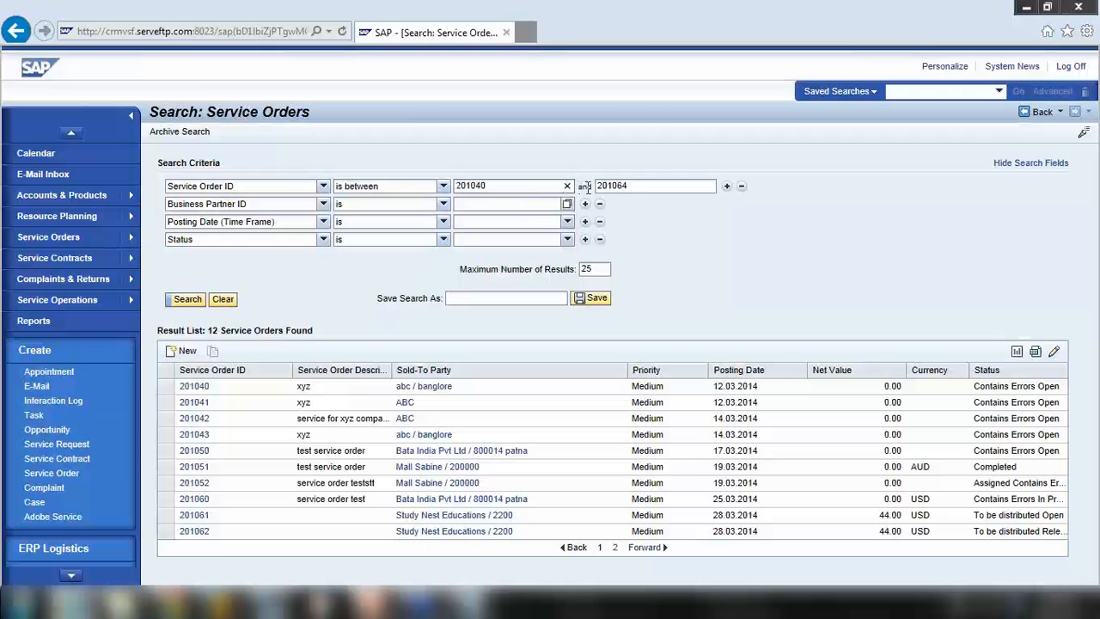
Replace the ID range with the customer's business partner ID and search again
{"action": "left_click", "coordinate": [741, 187]}
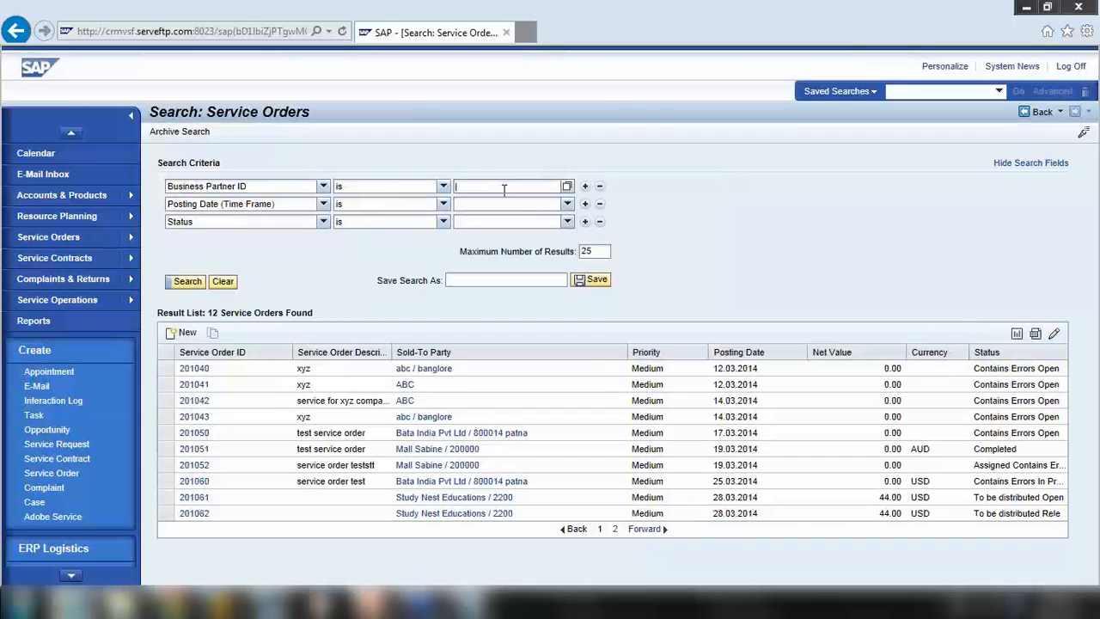
{"action": "type", "text": "43"}
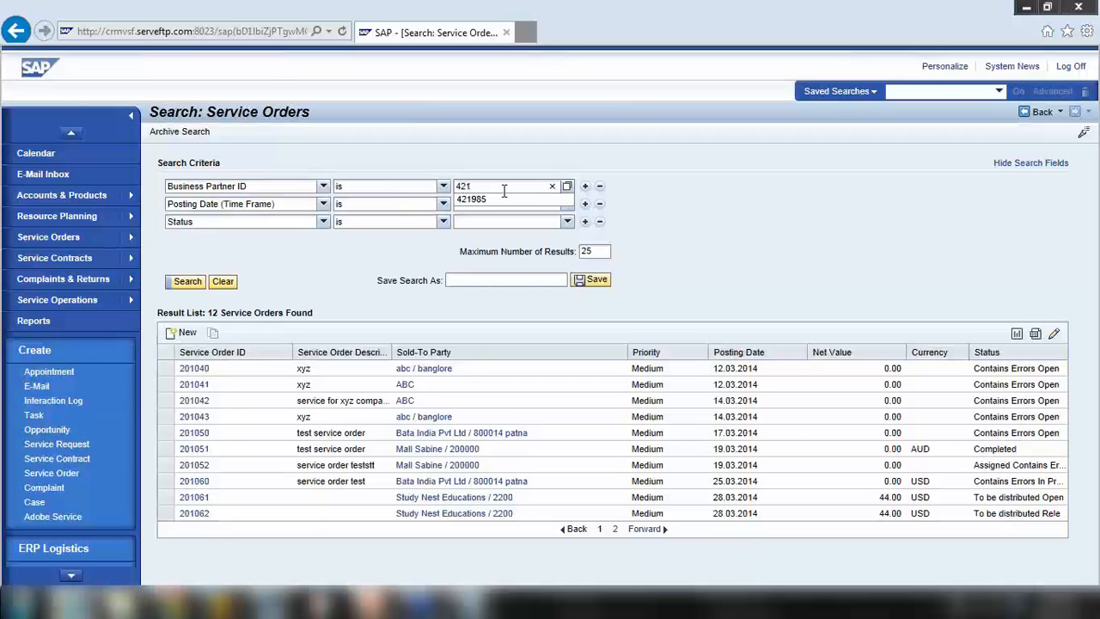
{"action": "type", "text": "1985"}
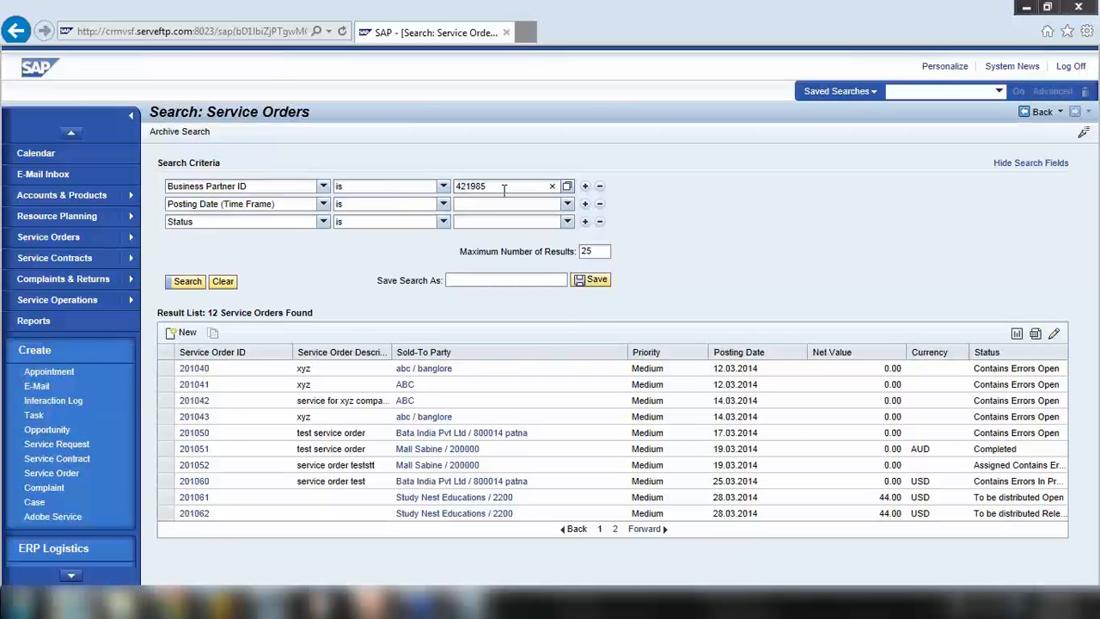
{"action": "key", "text": "Return"}
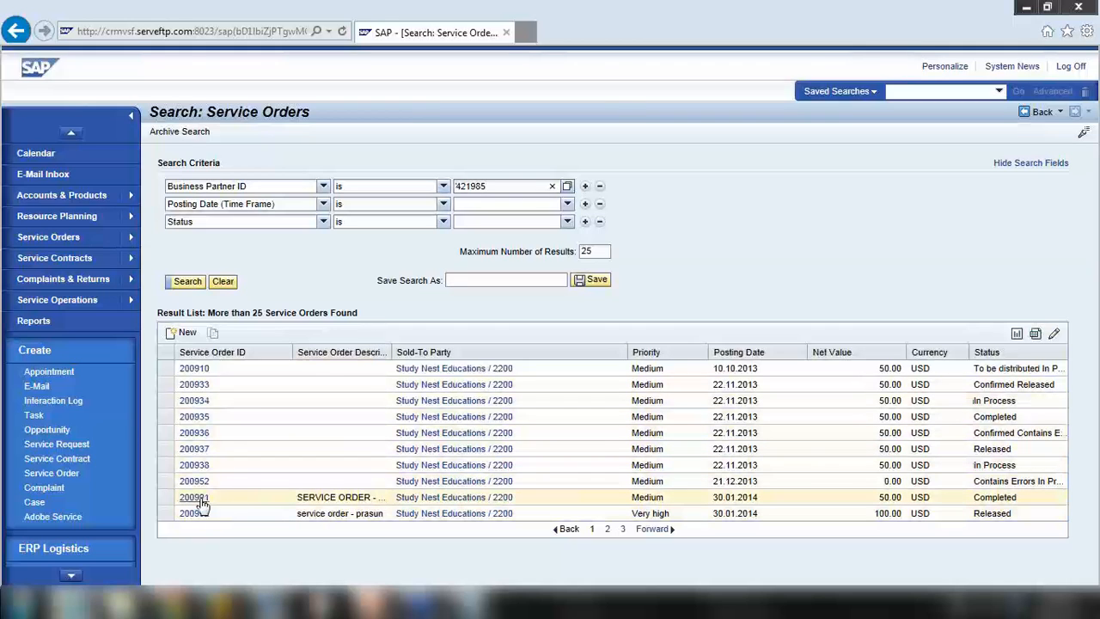
Open service order 200991 and check its Confirmations section
{"action": "left_click", "coordinate": [307, 239]}
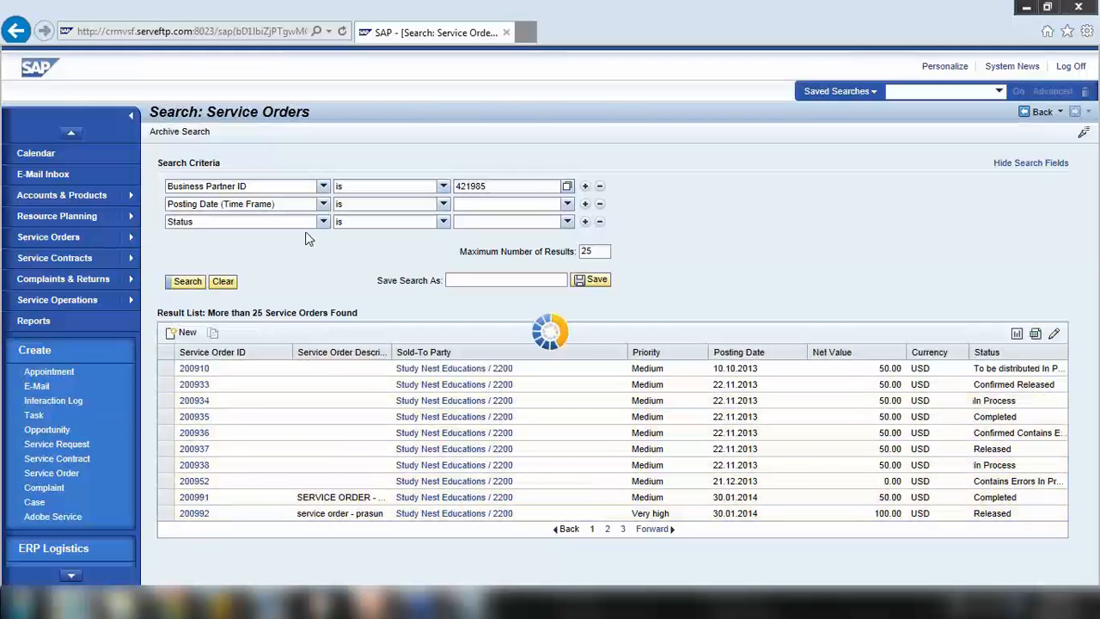
{"action": "scroll", "coordinate": [307, 239], "scroll_direction": "down", "scroll_amount": 2}
{"action": "scroll", "coordinate": [308, 239], "scroll_direction": "down", "scroll_amount": 2}
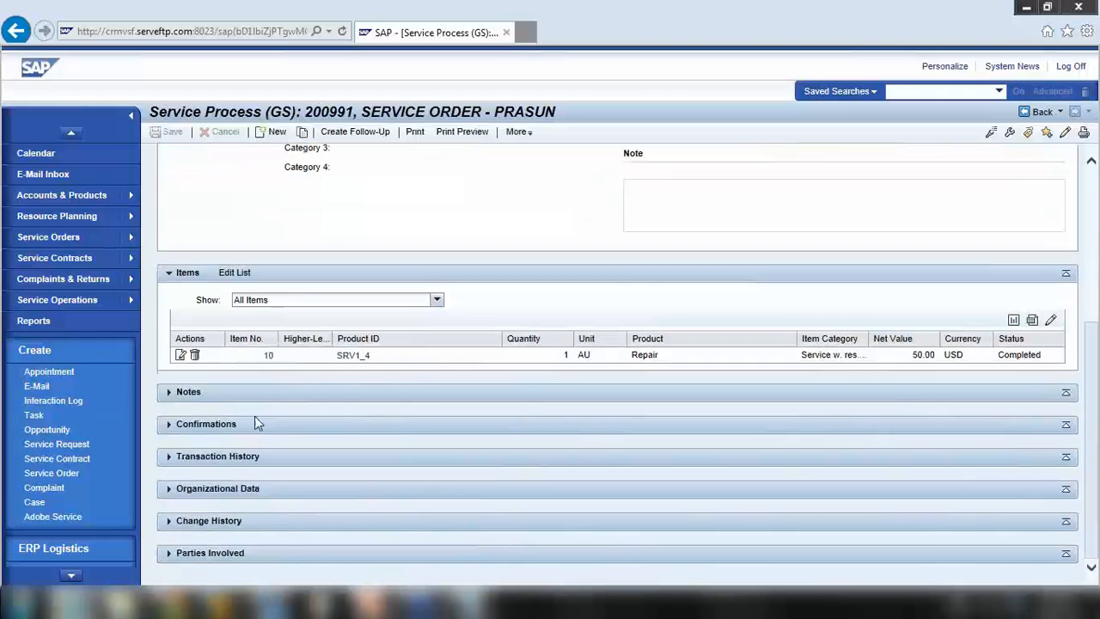
{"action": "left_click", "coordinate": [173, 423]}
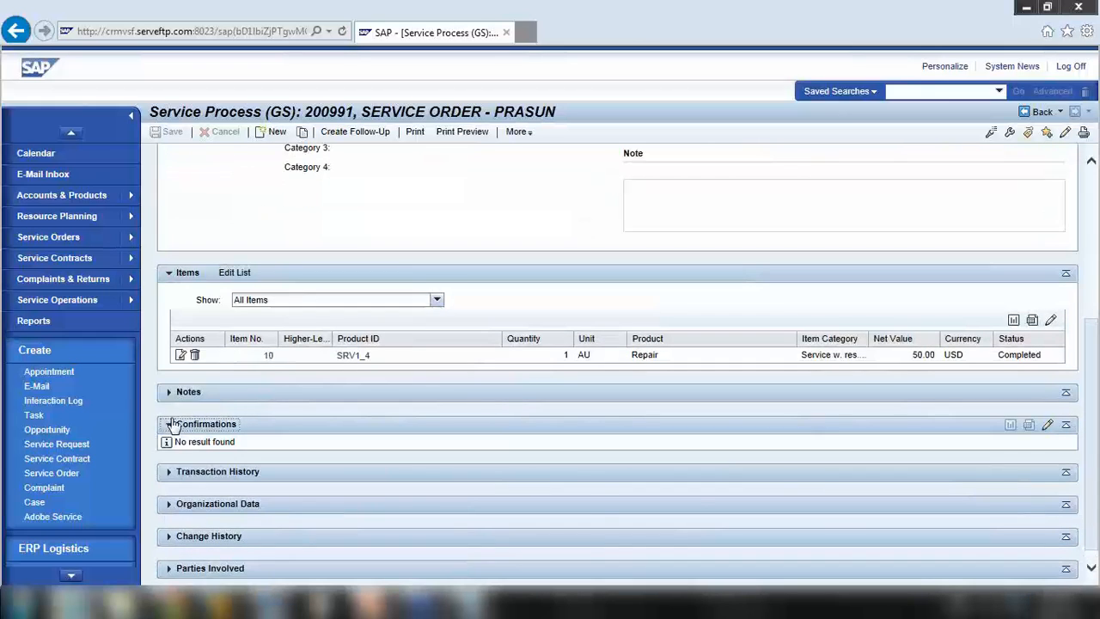
{"action": "left_click", "coordinate": [173, 424]}
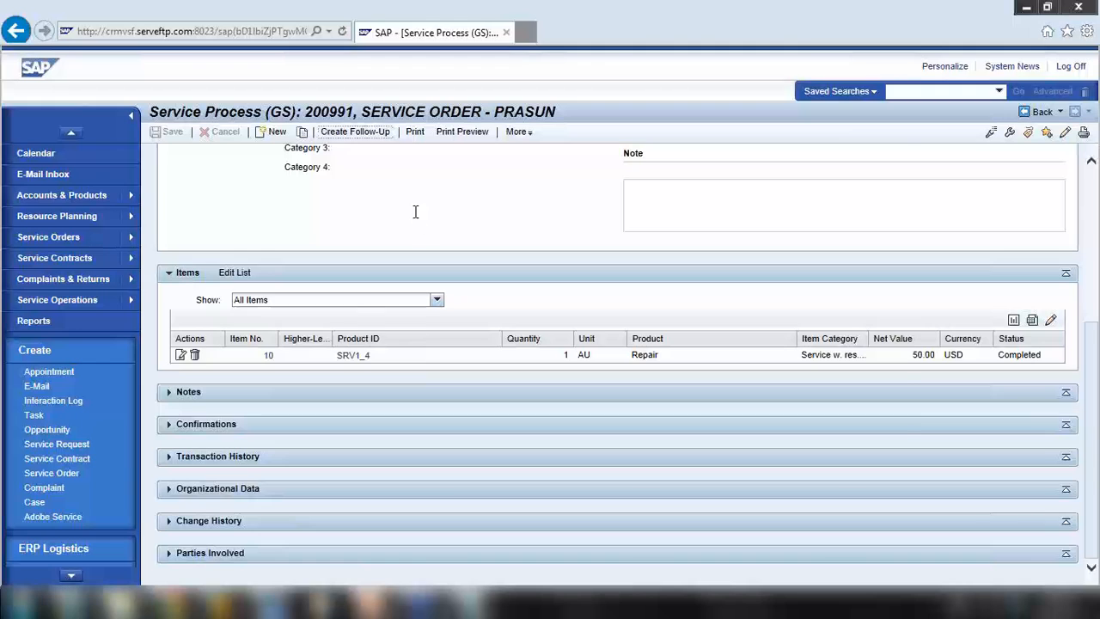
Attempt a Service Confirmation follow-up, then read and dismiss the refusal warning
{"action": "left_click", "coordinate": [355, 132]}
{"action": "left_click", "coordinate": [586, 498]}
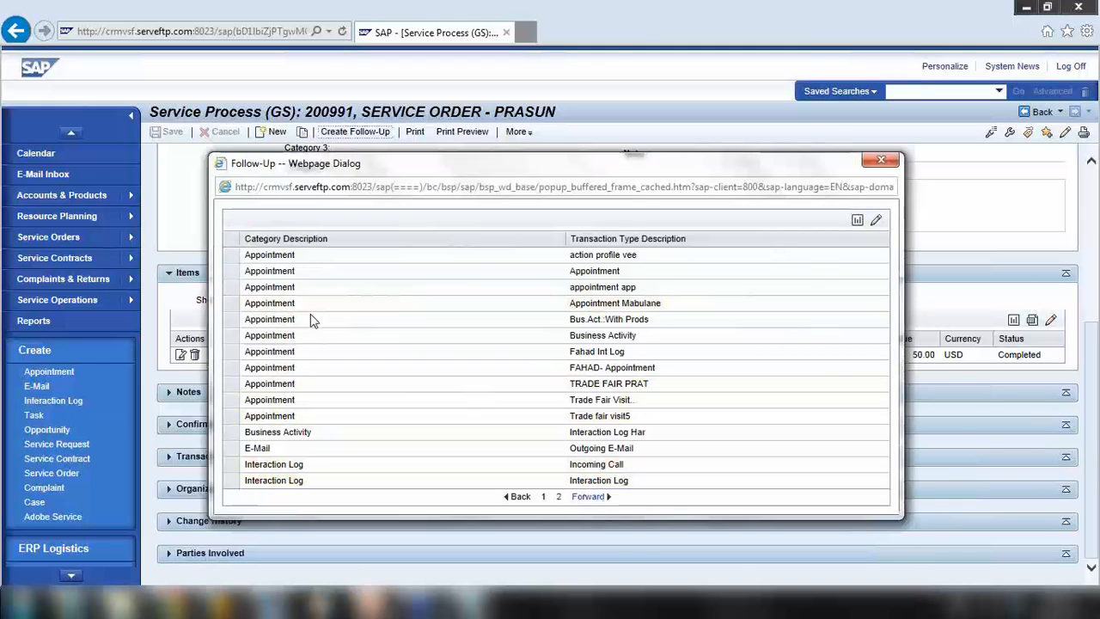
{"action": "left_click", "coordinate": [358, 286]}
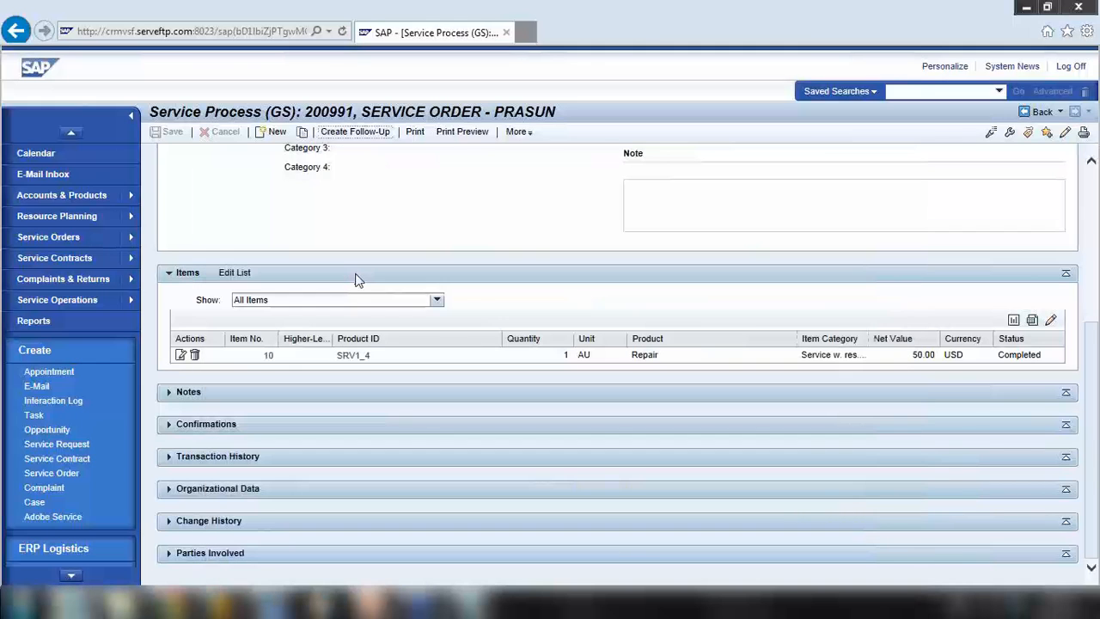
{"action": "left_click", "coordinate": [943, 135]}
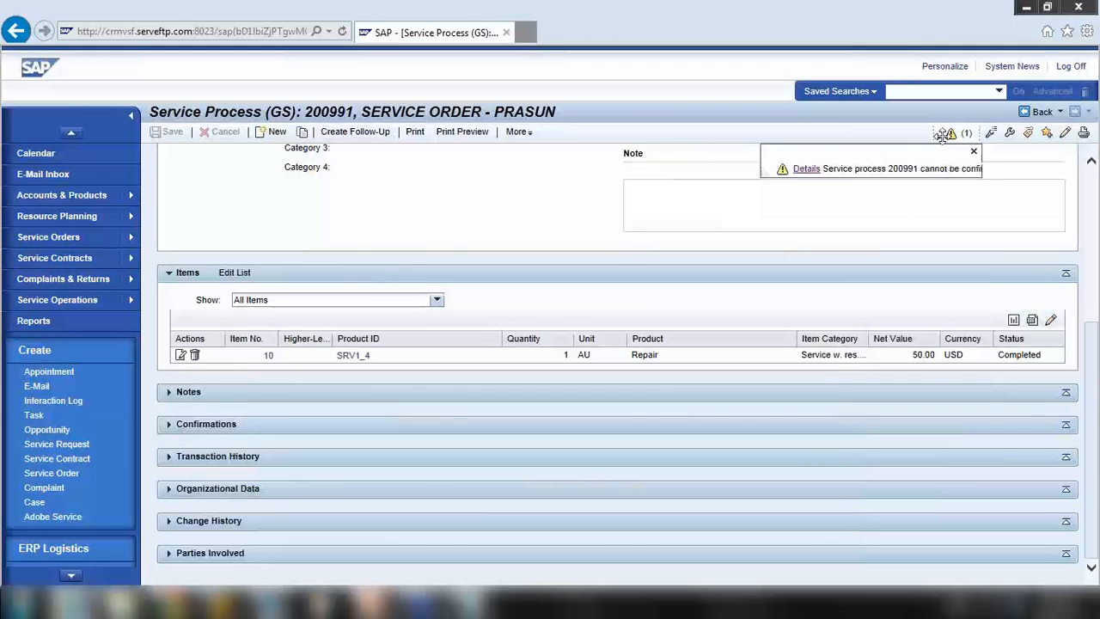
{"action": "left_click", "coordinate": [974, 151]}
Edit order 200991, set its status to In process, and save
{"action": "scroll", "coordinate": [302, 172], "scroll_direction": "up", "scroll_amount": 3}
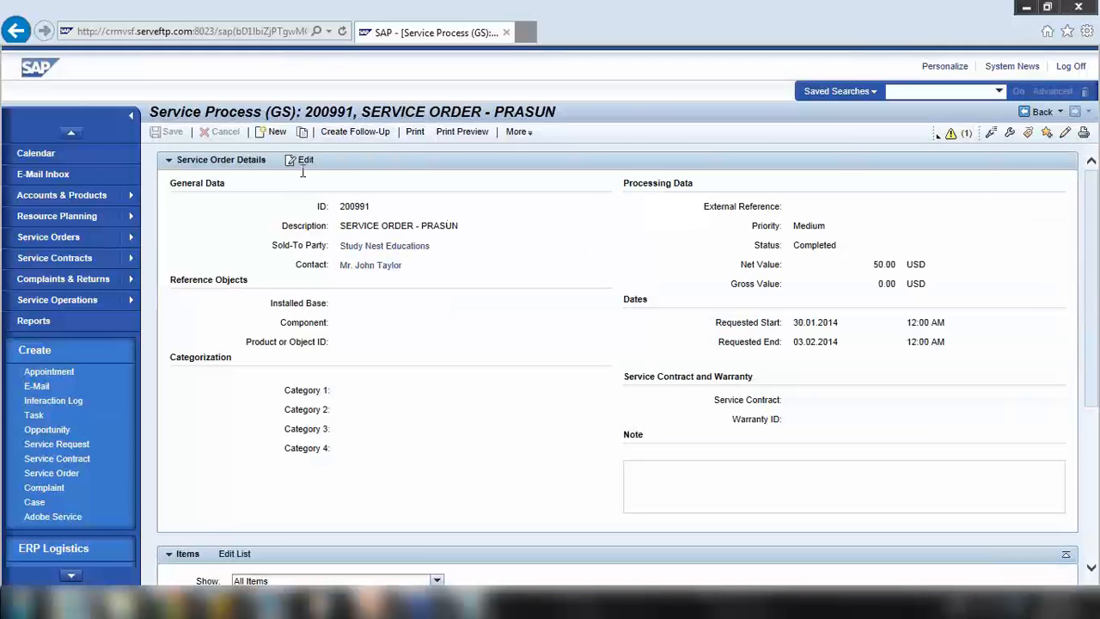
{"action": "left_click", "coordinate": [302, 161]}
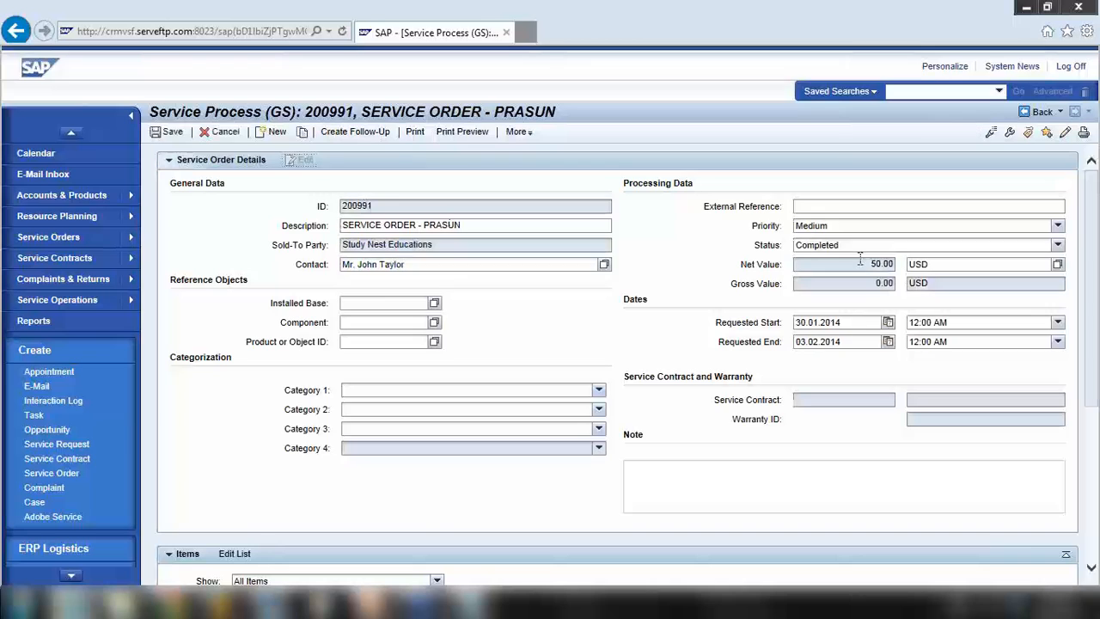
{"action": "left_click", "coordinate": [858, 245]}
{"action": "left_click", "coordinate": [825, 253]}
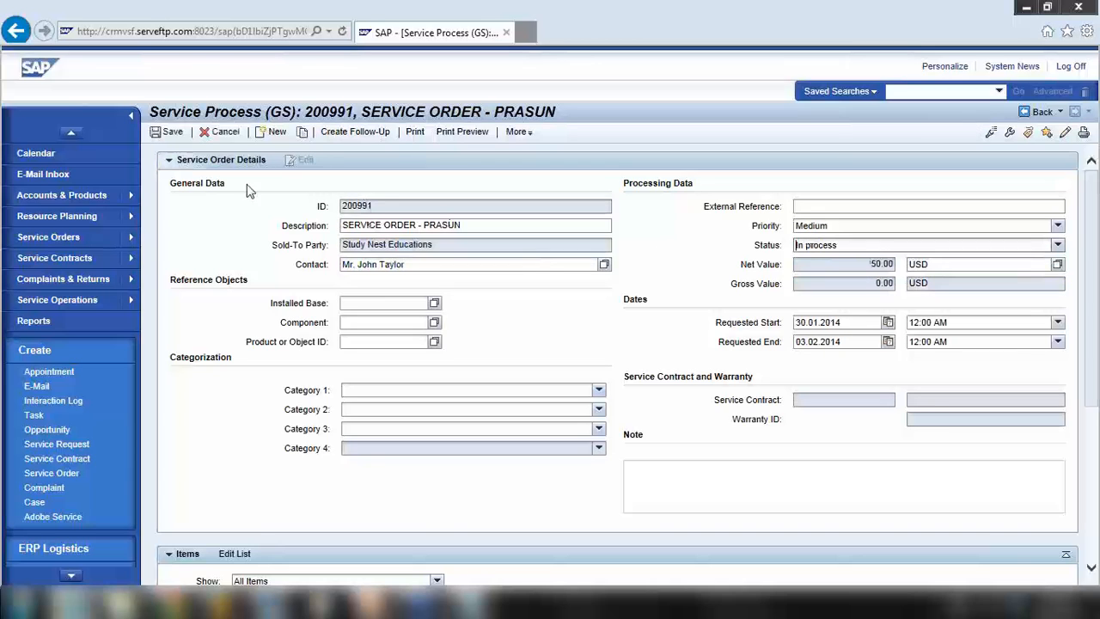
{"action": "left_click", "coordinate": [171, 136]}
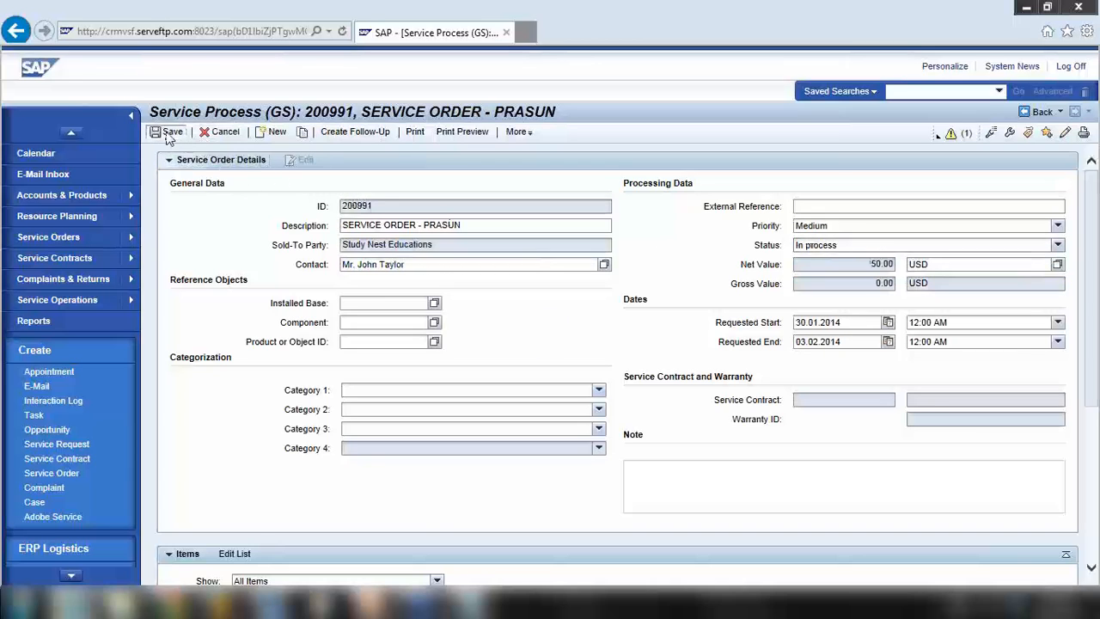
Open the Create Follow-Up list again and close it without choosing a type
{"action": "left_click", "coordinate": [356, 133]}
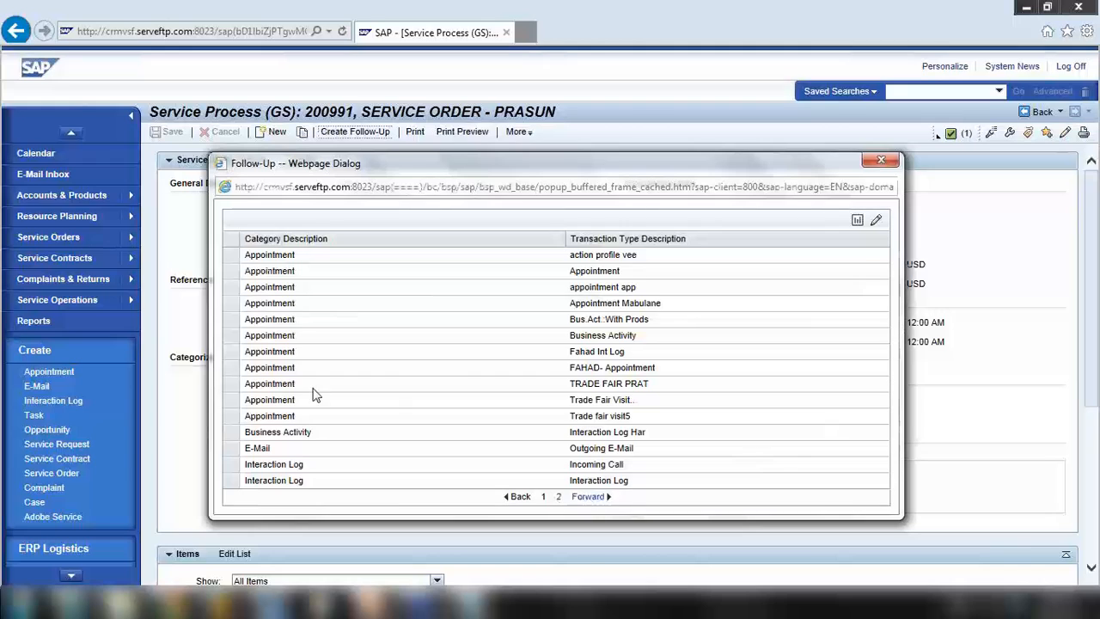
{"action": "scroll", "coordinate": [315, 393], "scroll_direction": "down", "scroll_amount": 5}
{"action": "left_click", "coordinate": [333, 264]}
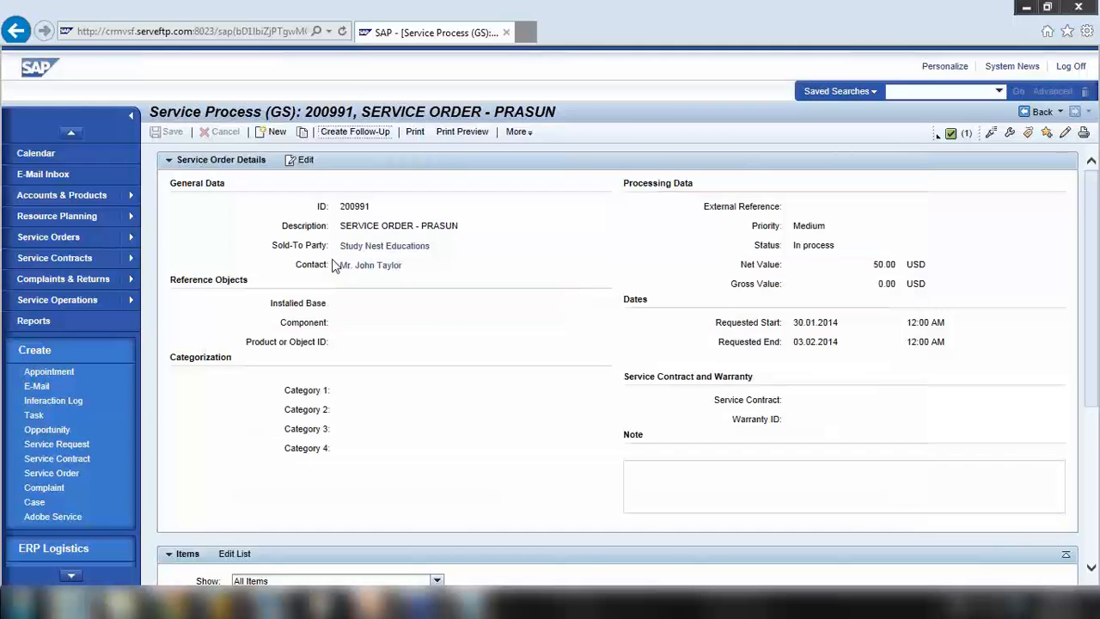
Go back to the service order results, move to the next page, and open order 201018
{"action": "left_click", "coordinate": [1039, 112]}
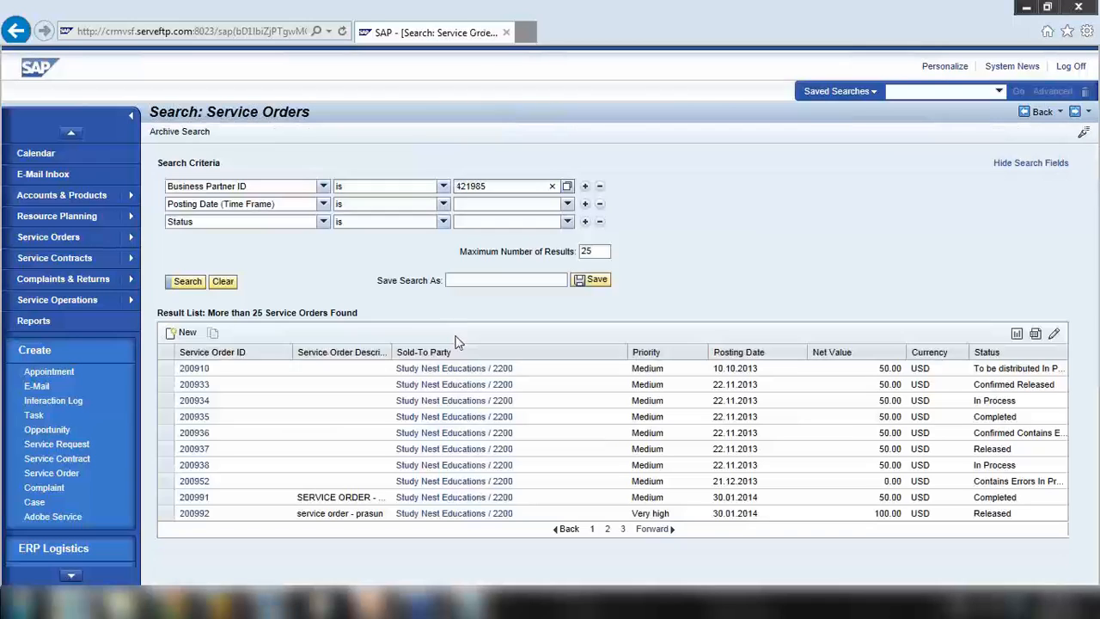
{"action": "left_click", "coordinate": [653, 529]}
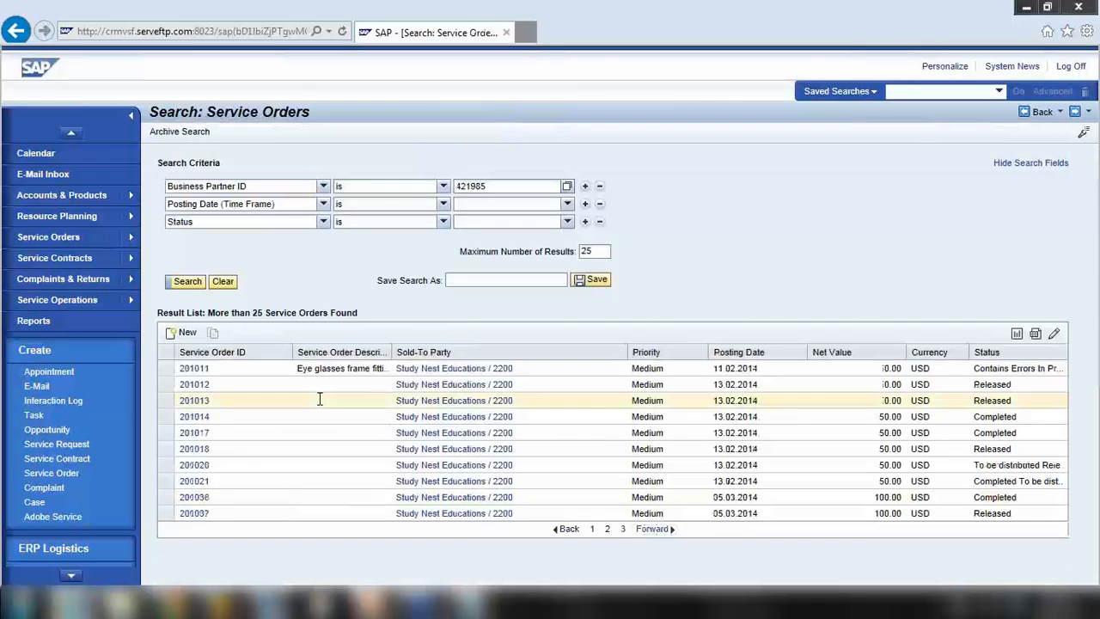
{"action": "left_click", "coordinate": [662, 529]}
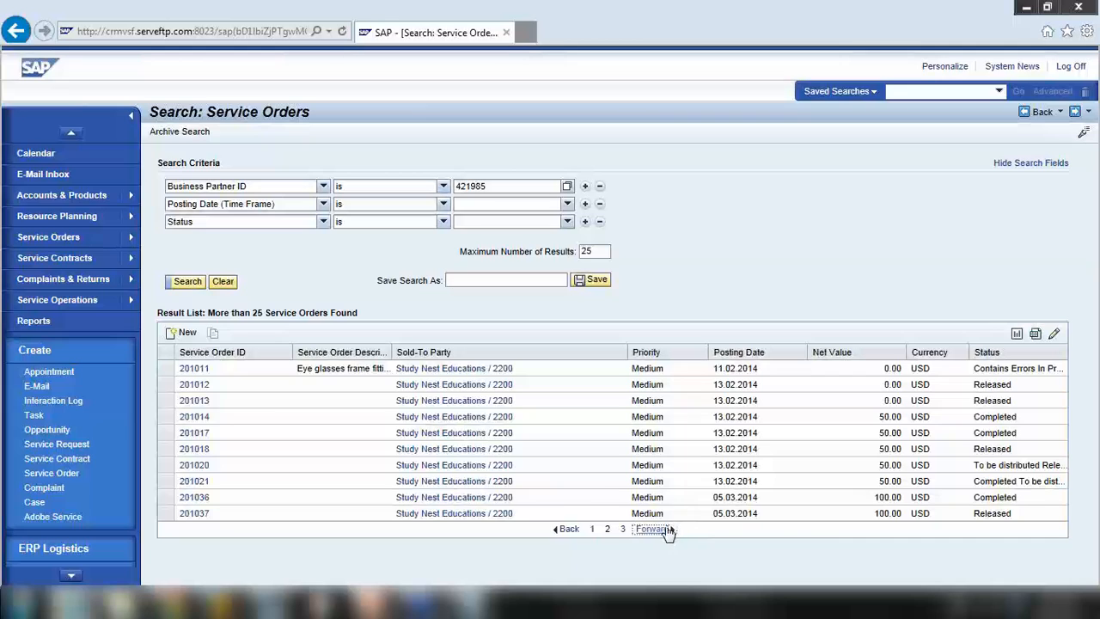
{"action": "left_click", "coordinate": [194, 448]}
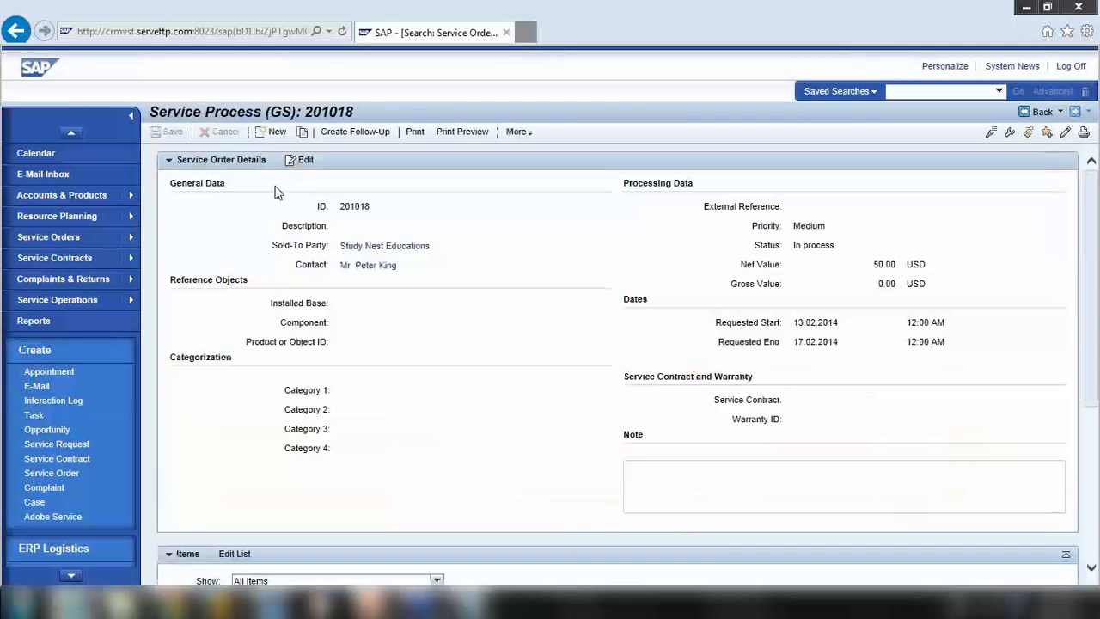
{"action": "left_click", "coordinate": [344, 134]}
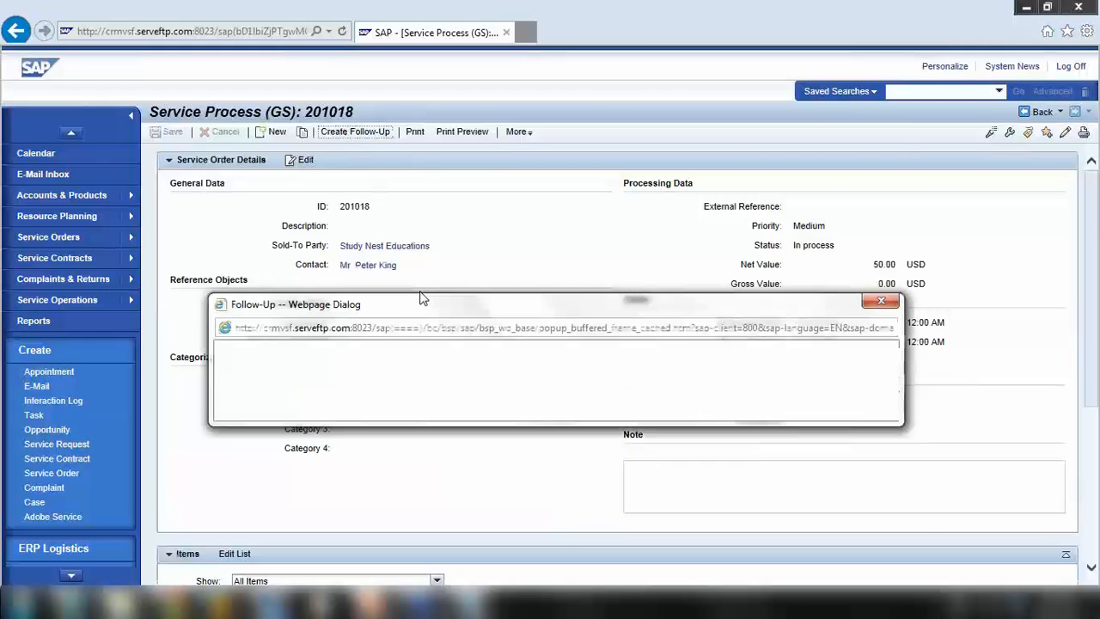
{"action": "left_click", "coordinate": [593, 497]}
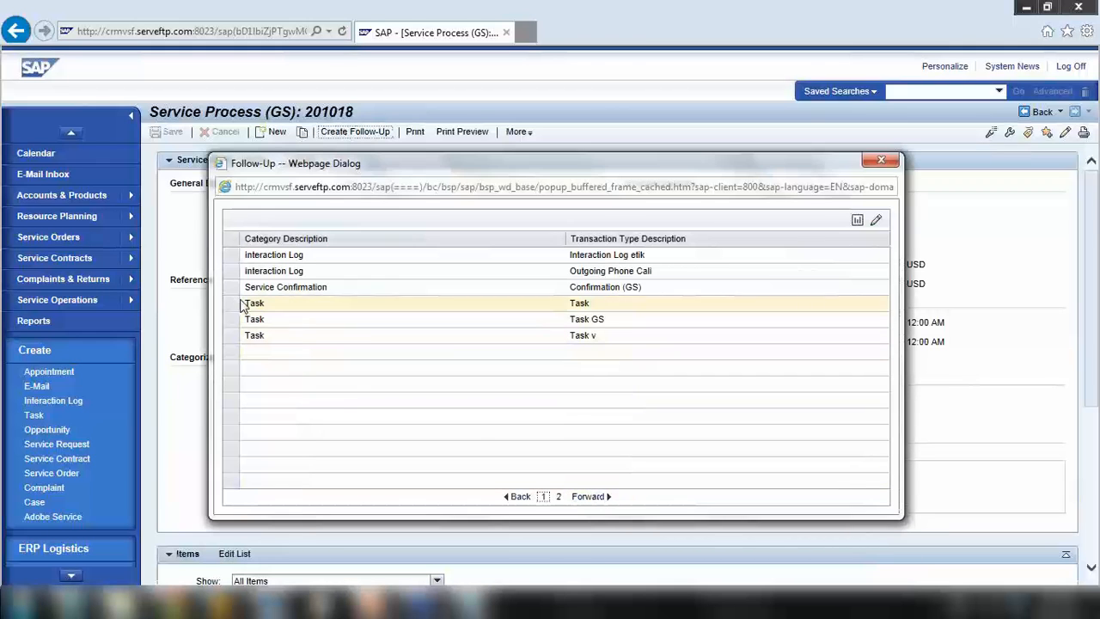
{"action": "left_click", "coordinate": [234, 287]}
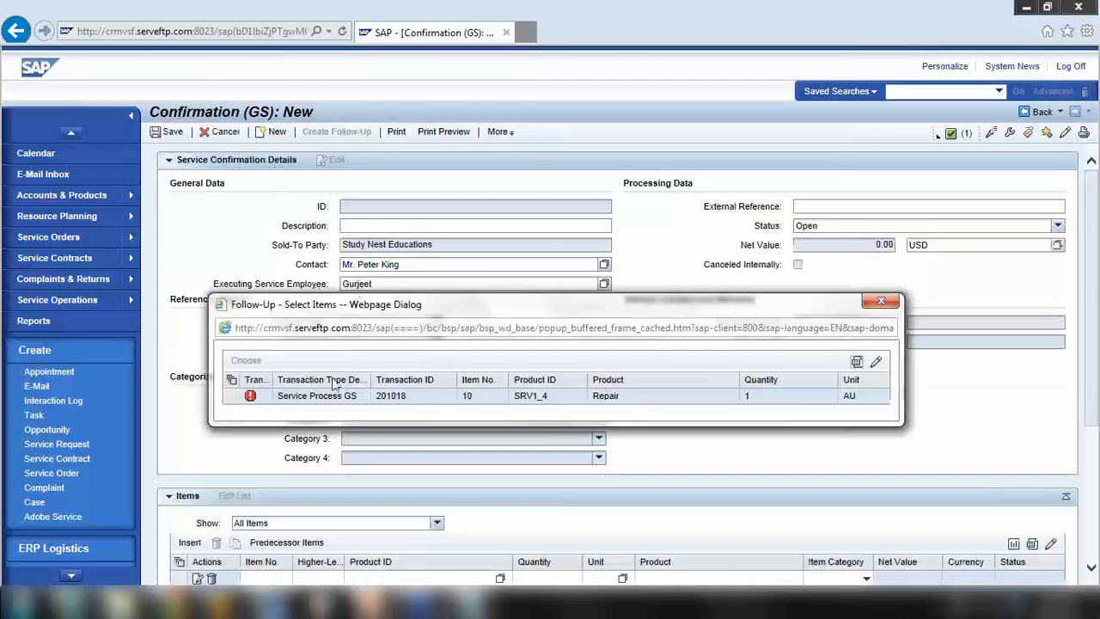
{"action": "left_click", "coordinate": [878, 301]}
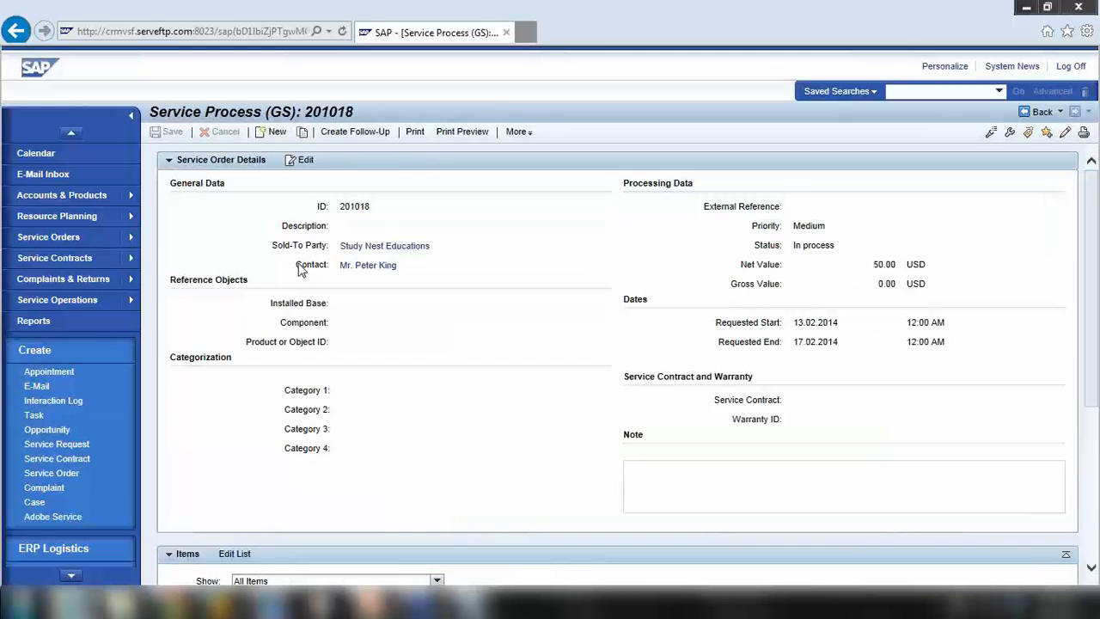
{"action": "scroll", "coordinate": [303, 273], "scroll_direction": "down", "scroll_amount": 3}
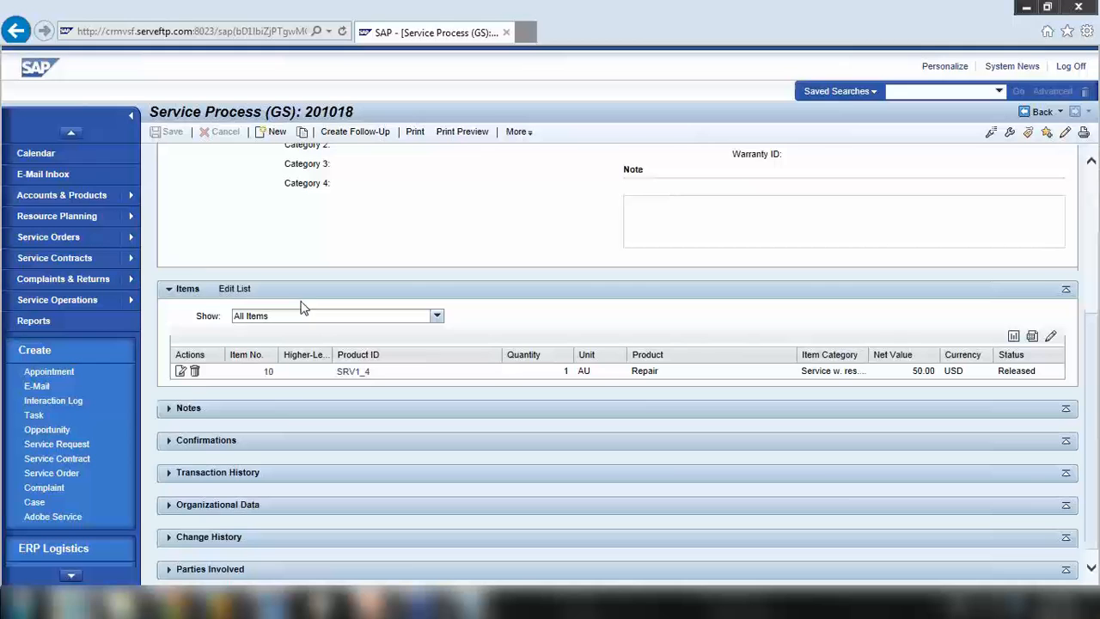
{"action": "left_click", "coordinate": [171, 441]}
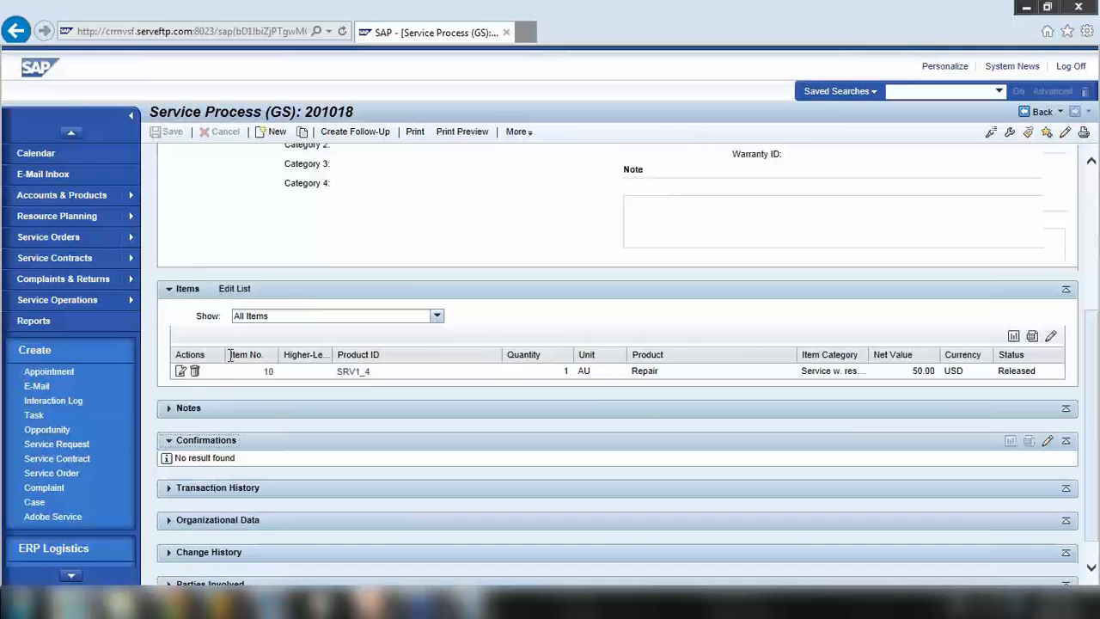
{"action": "scroll", "coordinate": [231, 357], "scroll_direction": "up", "scroll_amount": 3}
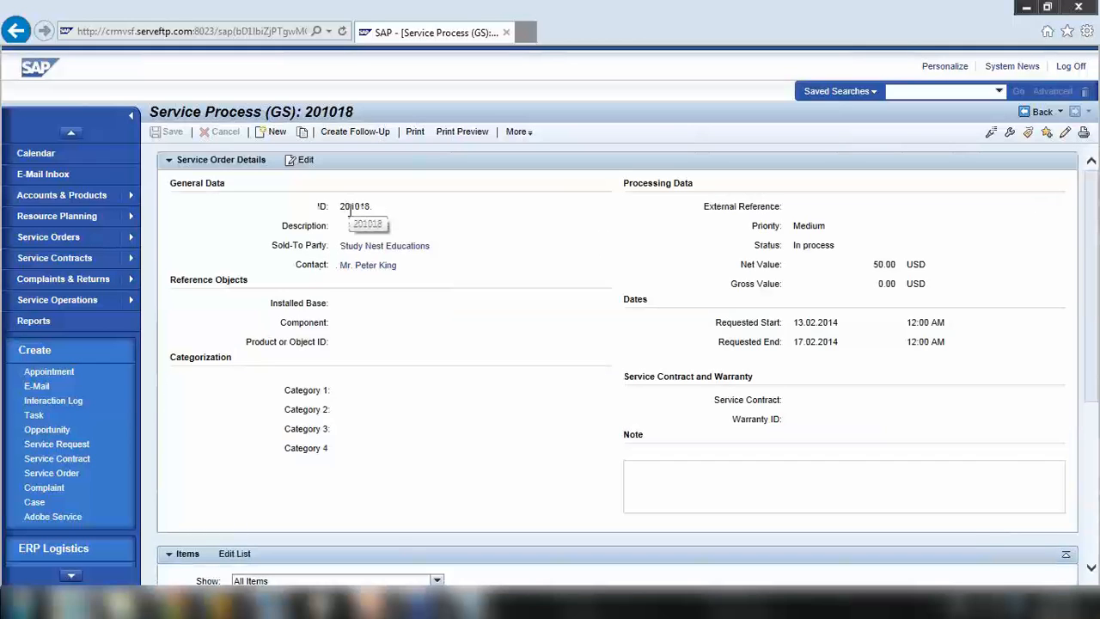
{"action": "scroll", "coordinate": [351, 218], "scroll_direction": "down", "scroll_amount": 2}
{"action": "scroll", "coordinate": [353, 220], "scroll_direction": "up", "scroll_amount": 2}
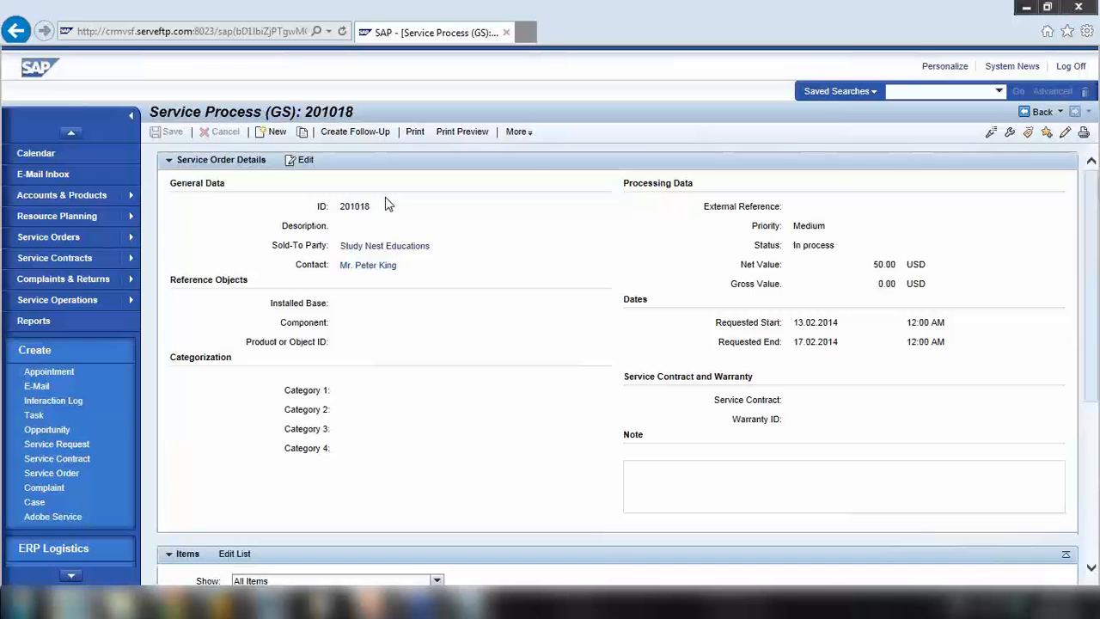
Create a Service Confirmation follow-up from order 201018 with no items and save it as confirmation 151
{"action": "left_click", "coordinate": [354, 135]}
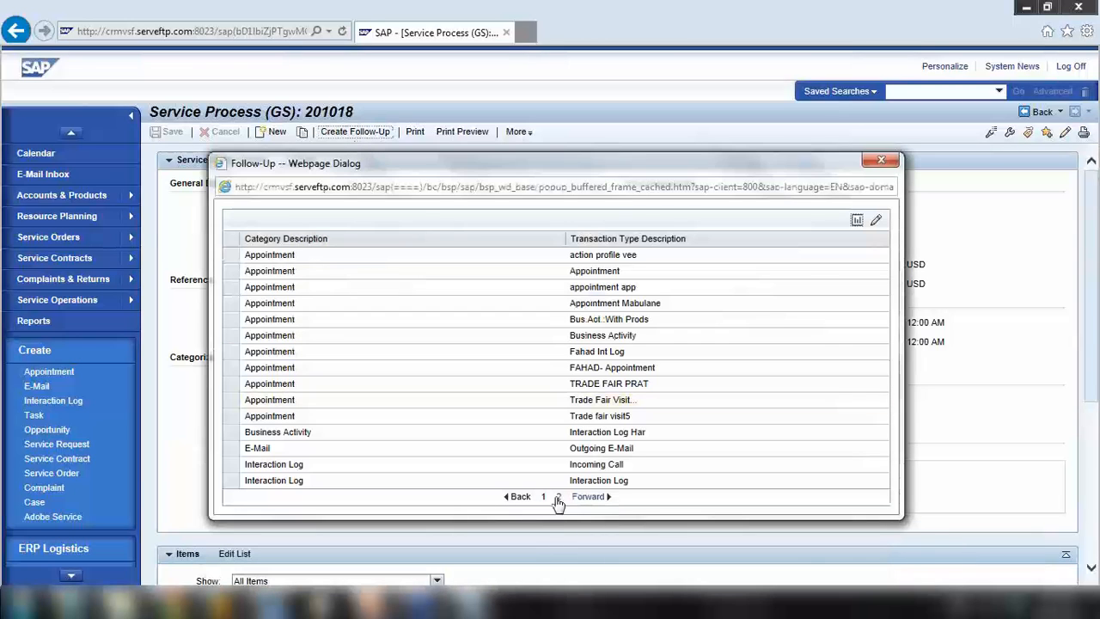
{"action": "left_click", "coordinate": [588, 497]}
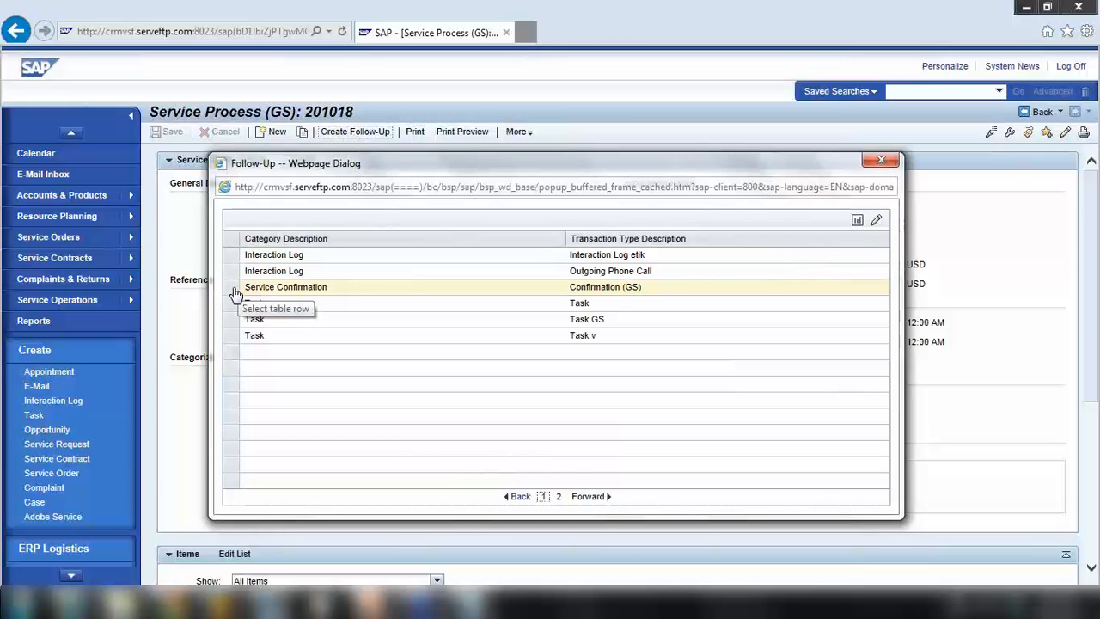
{"action": "left_click", "coordinate": [235, 293]}
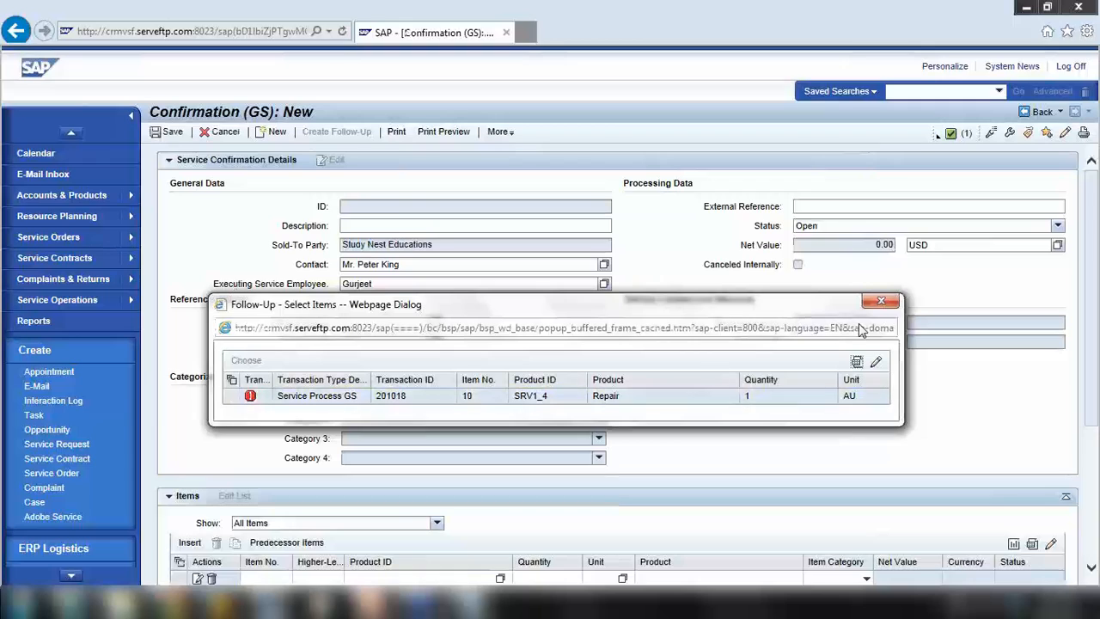
{"action": "left_click", "coordinate": [868, 305]}
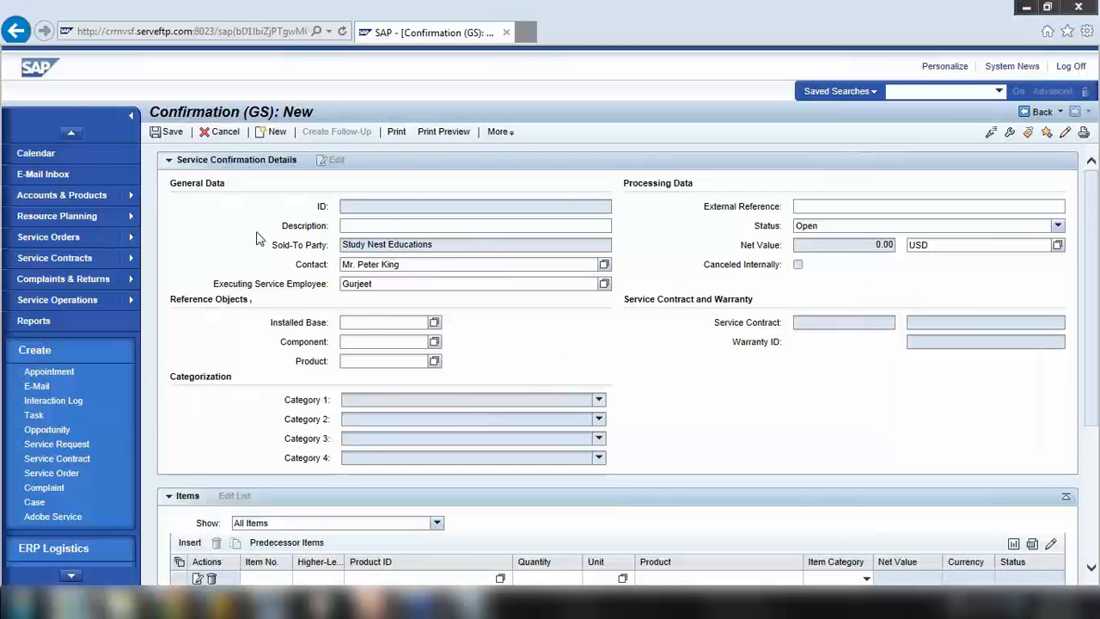
{"action": "left_click_drag", "start_coordinate": [150, 113], "coordinate": [307, 115]}
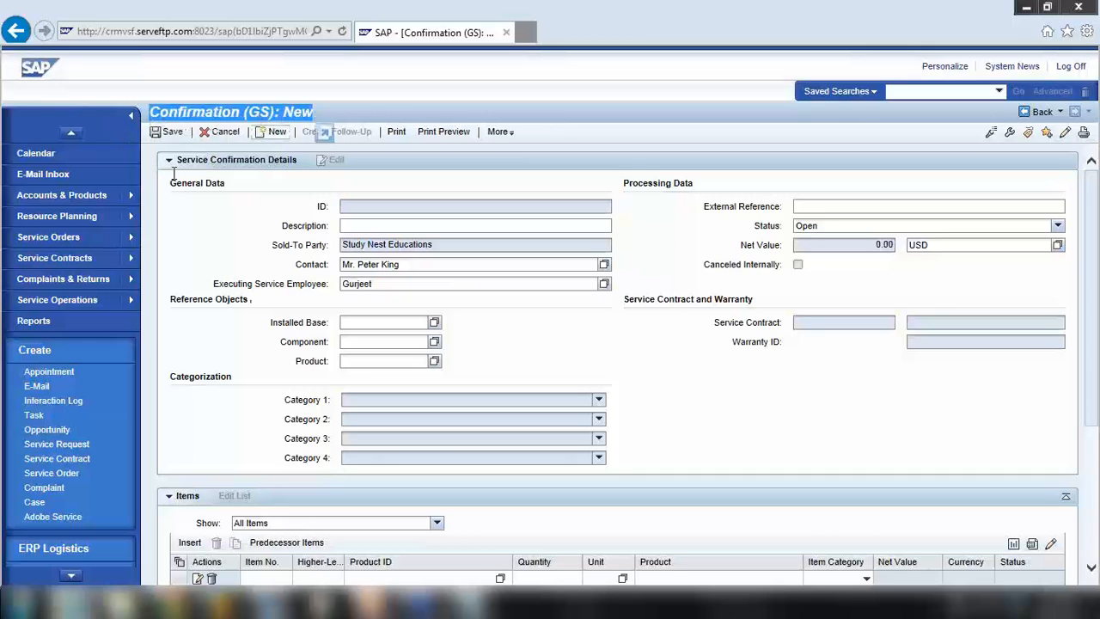
{"action": "left_click", "coordinate": [181, 135]}
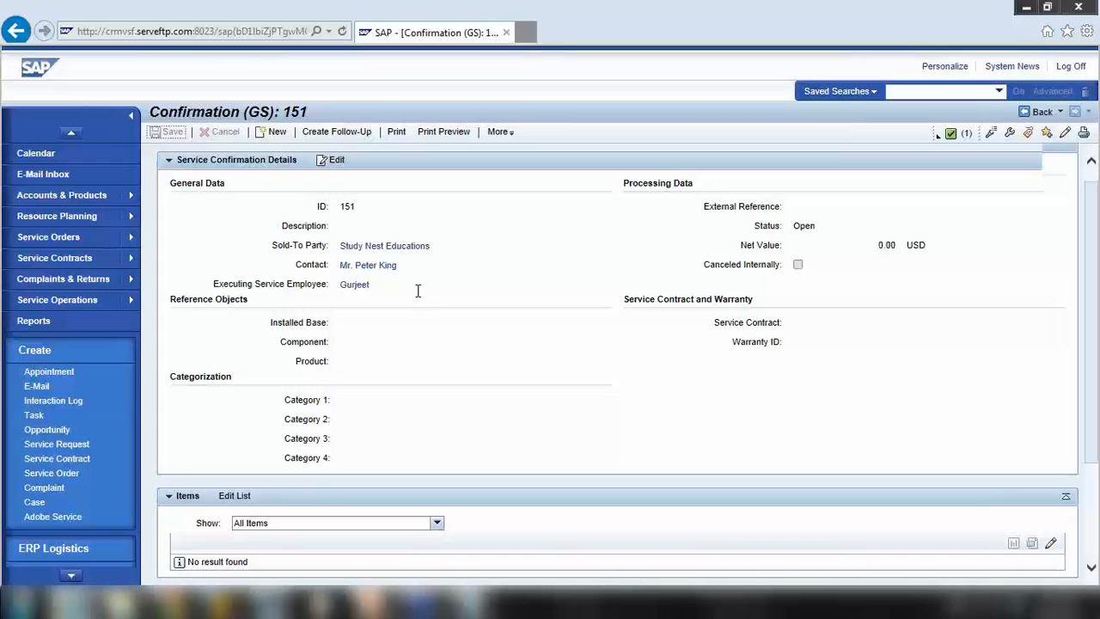
{"action": "scroll", "coordinate": [418, 291], "scroll_direction": "down", "scroll_amount": 3}
Highlight the Service Order and Service Confirmation steps in the Notepad flow notes, then minimise Notepad
{"action": "scroll", "coordinate": [356, 287], "scroll_direction": "up", "scroll_amount": 3}
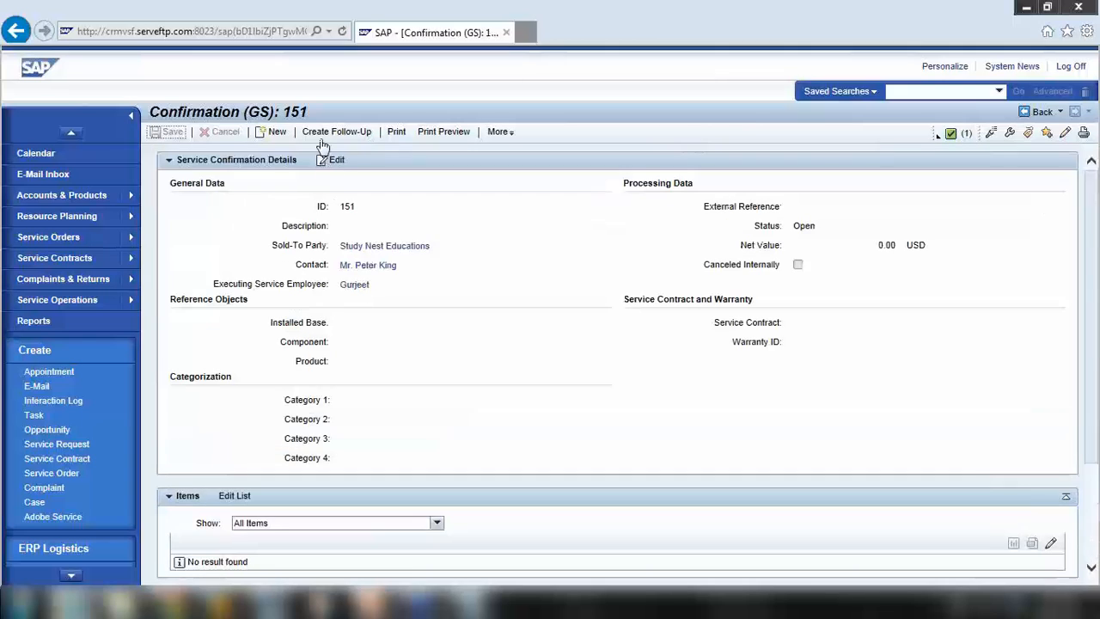
{"action": "key", "text": "alt+Tab"}
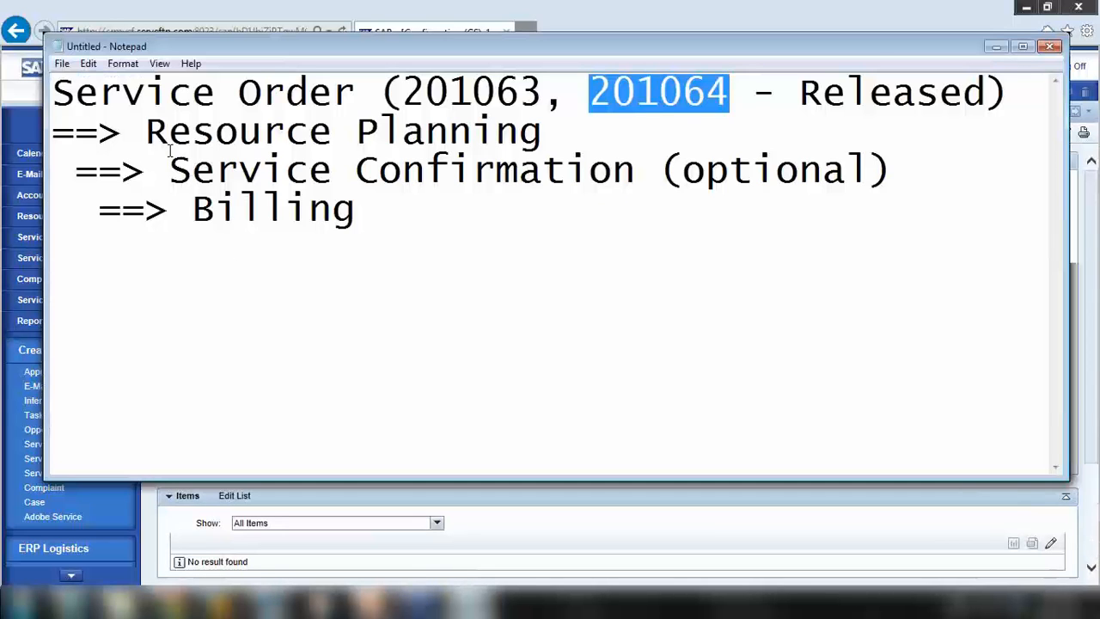
{"action": "left_click_drag", "start_coordinate": [102, 93], "coordinate": [263, 93]}
{"action": "left_click_drag", "start_coordinate": [169, 170], "coordinate": [660, 170]}
{"action": "left_click", "coordinate": [995, 47]}
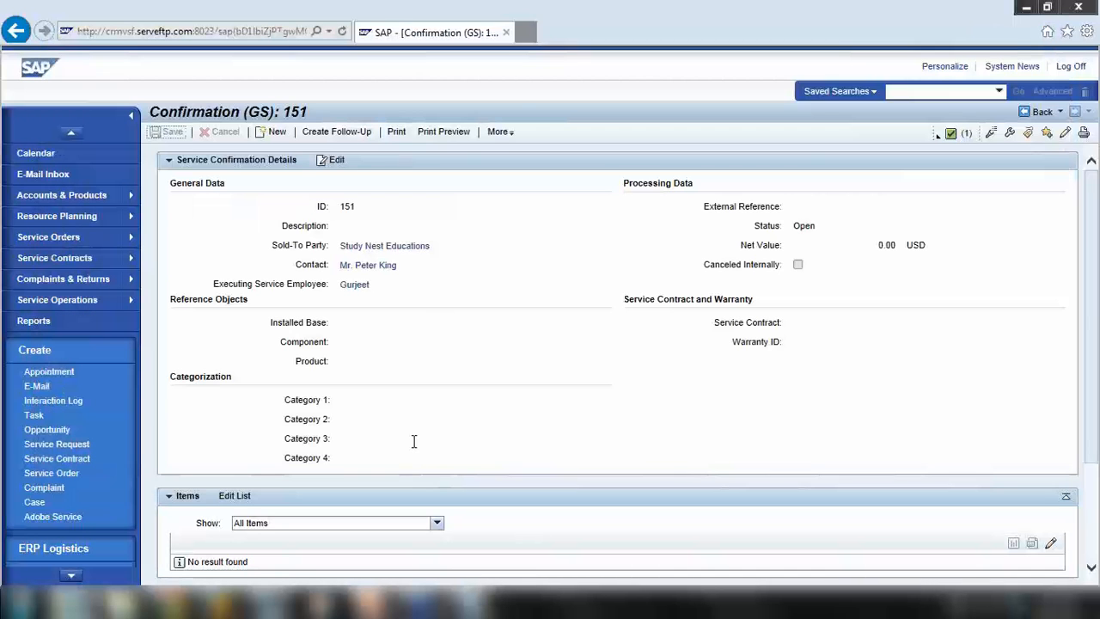
Mark the new confirmation's ID 151
{"action": "scroll", "coordinate": [412, 438], "scroll_direction": "down", "scroll_amount": 3}
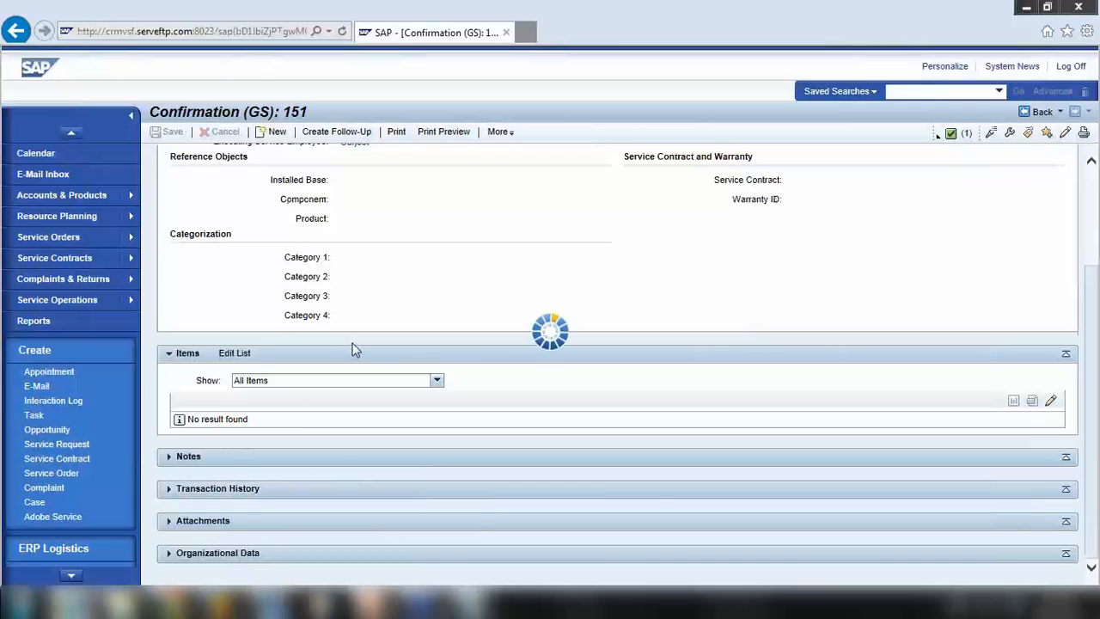
{"action": "scroll", "coordinate": [353, 391], "scroll_direction": "up", "scroll_amount": 3}
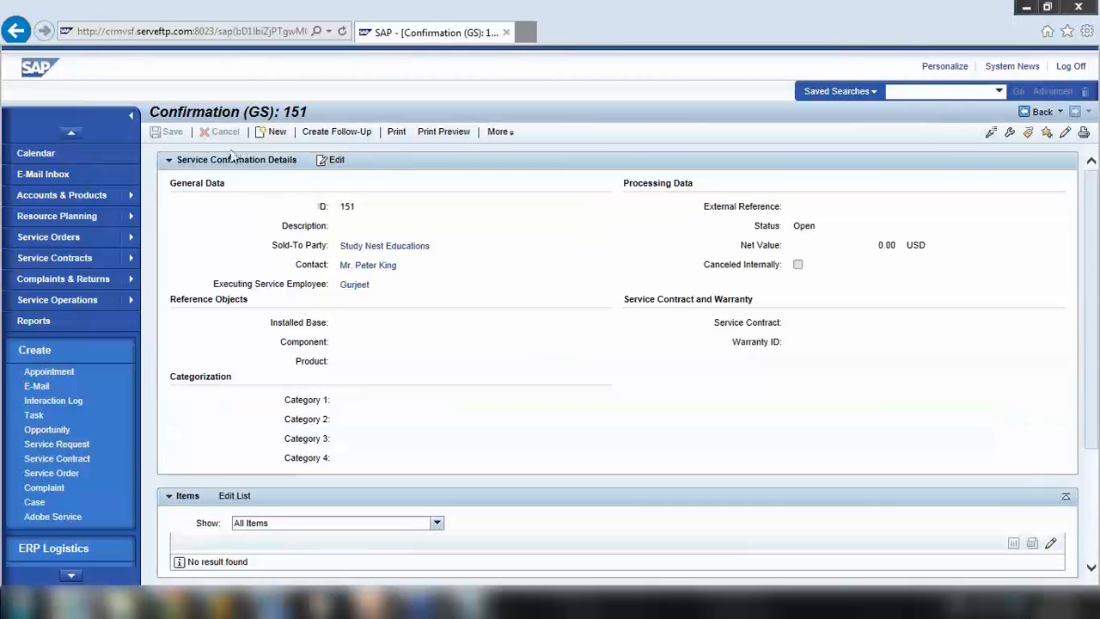
{"action": "double_click", "coordinate": [345, 206]}
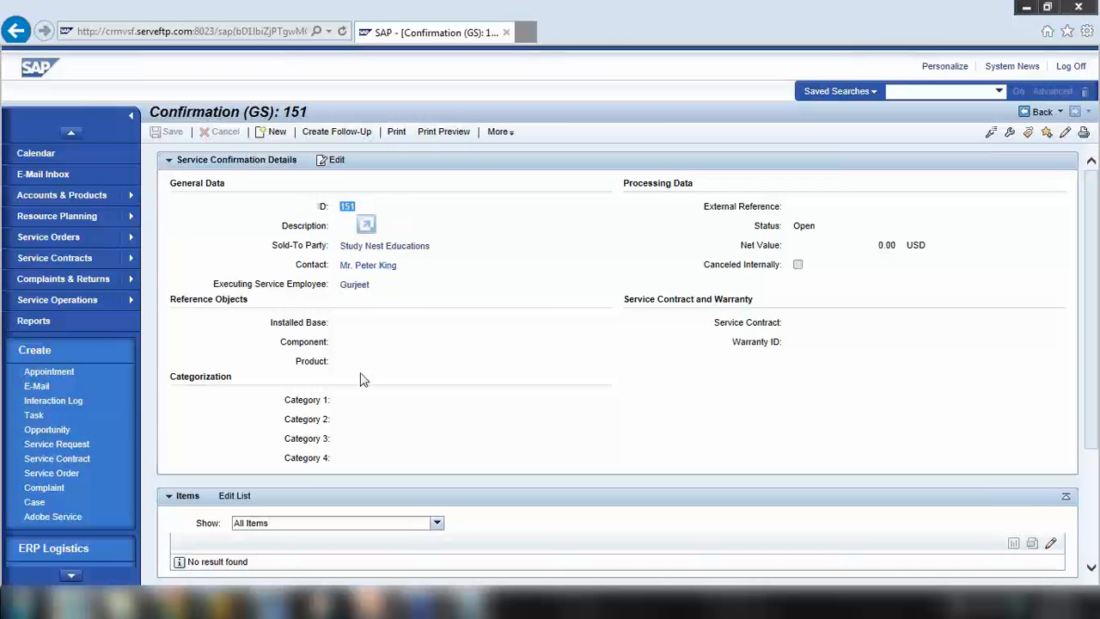
{"action": "scroll", "coordinate": [361, 380], "scroll_direction": "down", "scroll_amount": 3}
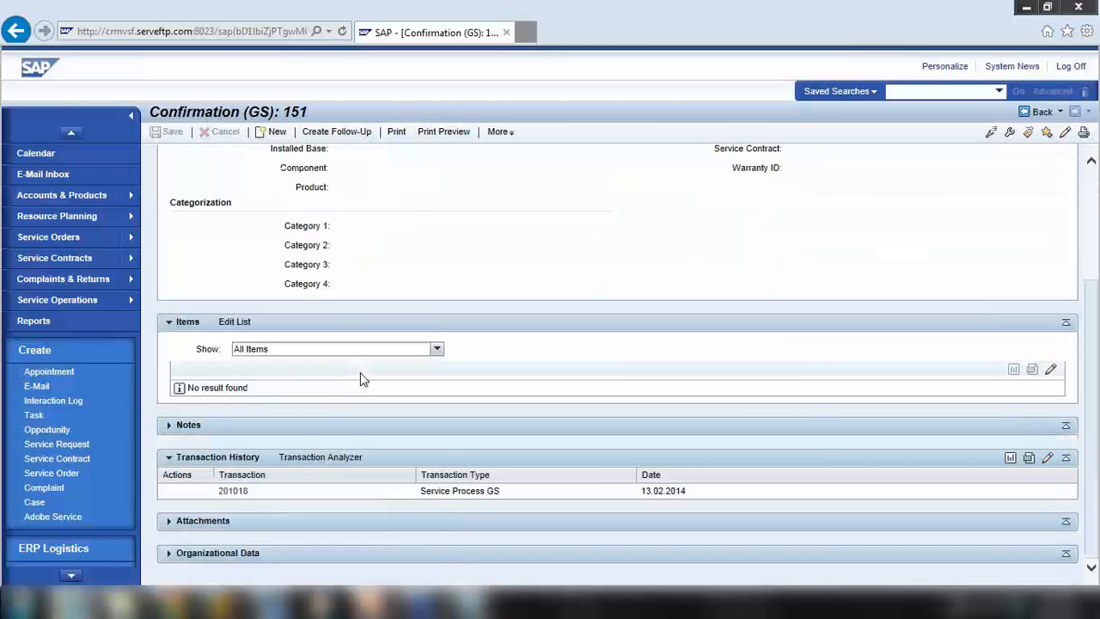
Open linked service order 201018 and expand its Confirmations block, showing confirmation 151 as Open
{"action": "left_click", "coordinate": [243, 496]}
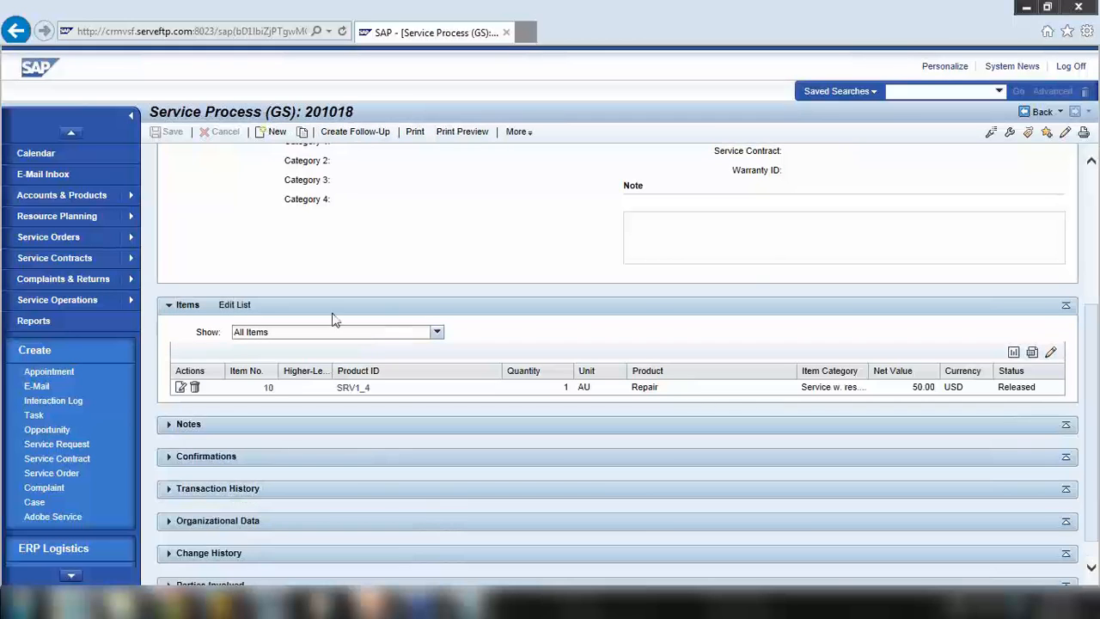
{"action": "scroll", "coordinate": [328, 305], "scroll_direction": "up", "scroll_amount": 3}
{"action": "left_click_drag", "start_coordinate": [150, 114], "coordinate": [357, 115]}
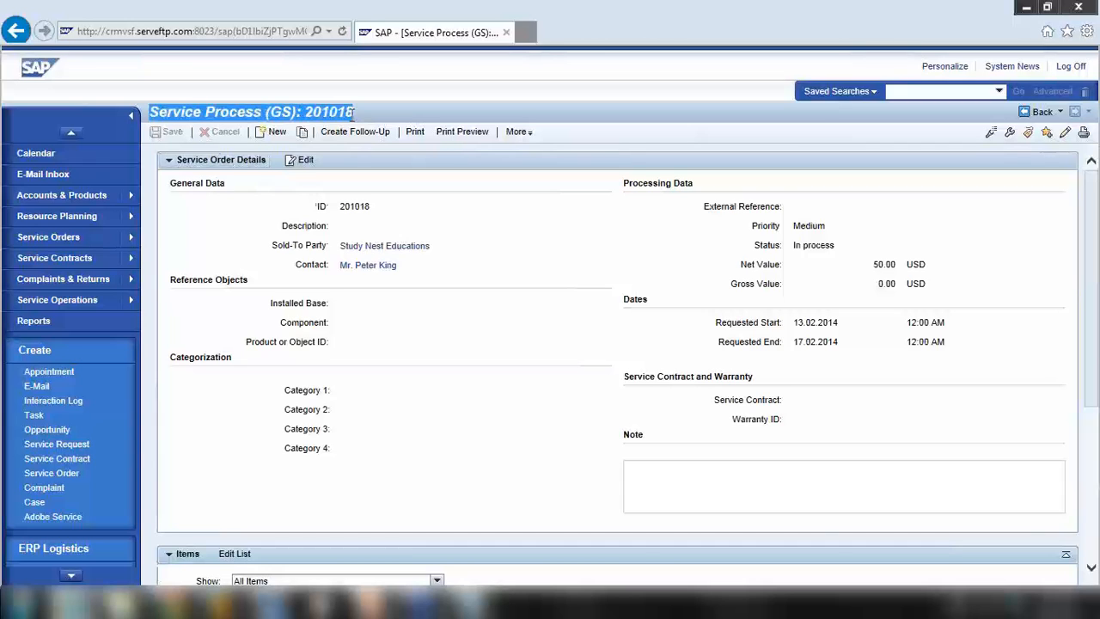
{"action": "left_click", "coordinate": [469, 351]}
{"action": "scroll", "coordinate": [469, 350], "scroll_direction": "down", "scroll_amount": 3}
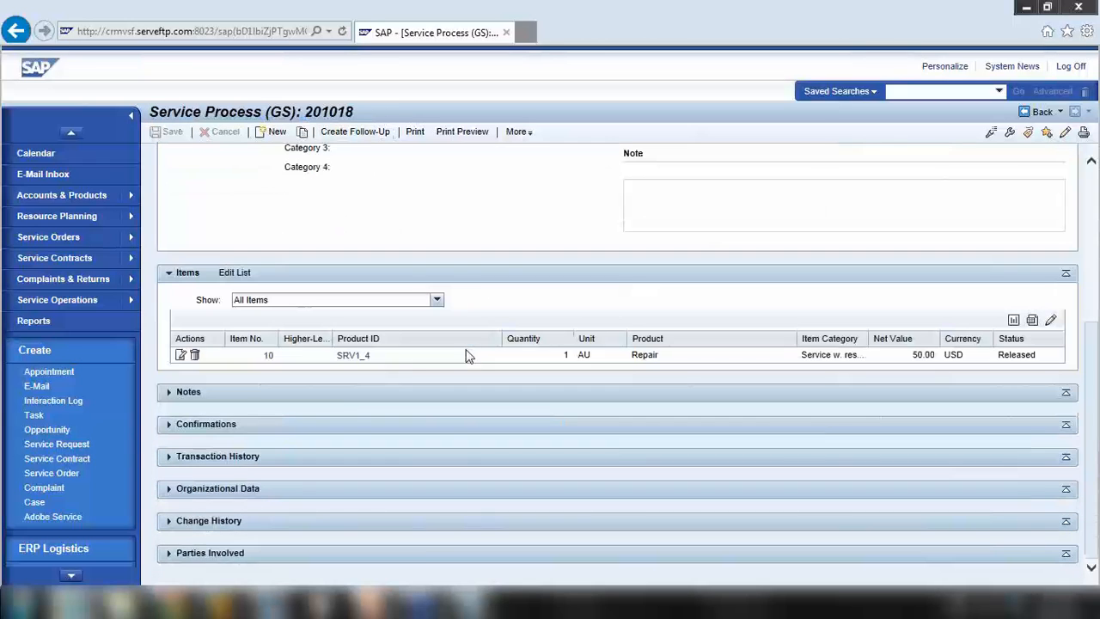
{"action": "left_click", "coordinate": [174, 427]}
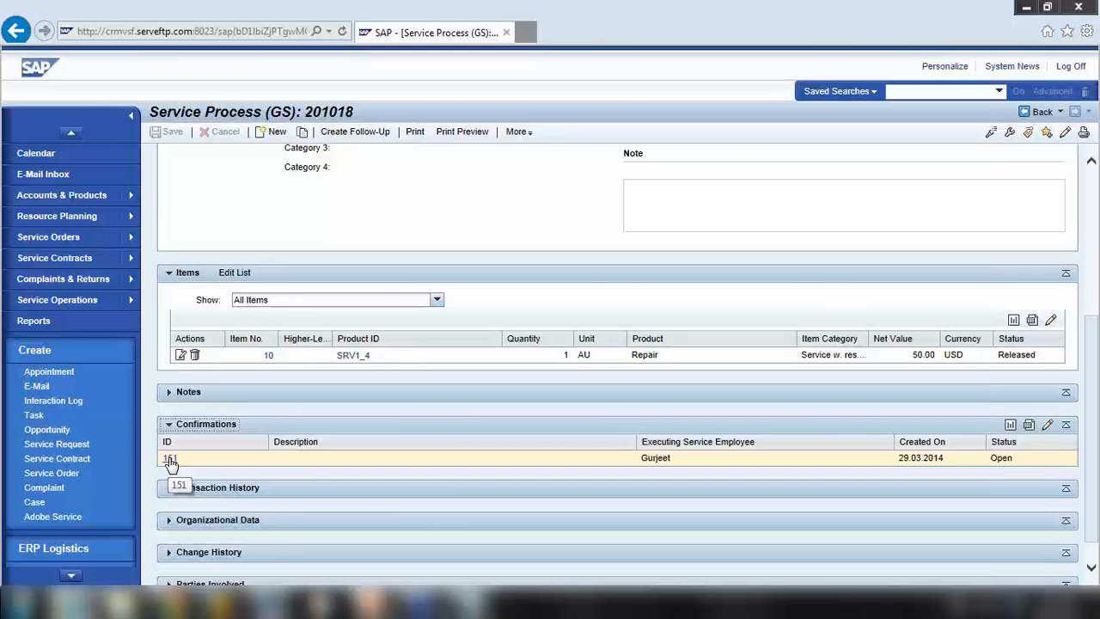
{"action": "scroll", "coordinate": [172, 463], "scroll_direction": "up", "scroll_amount": 3}
{"action": "scroll", "coordinate": [416, 552], "scroll_direction": "down", "scroll_amount": 2}
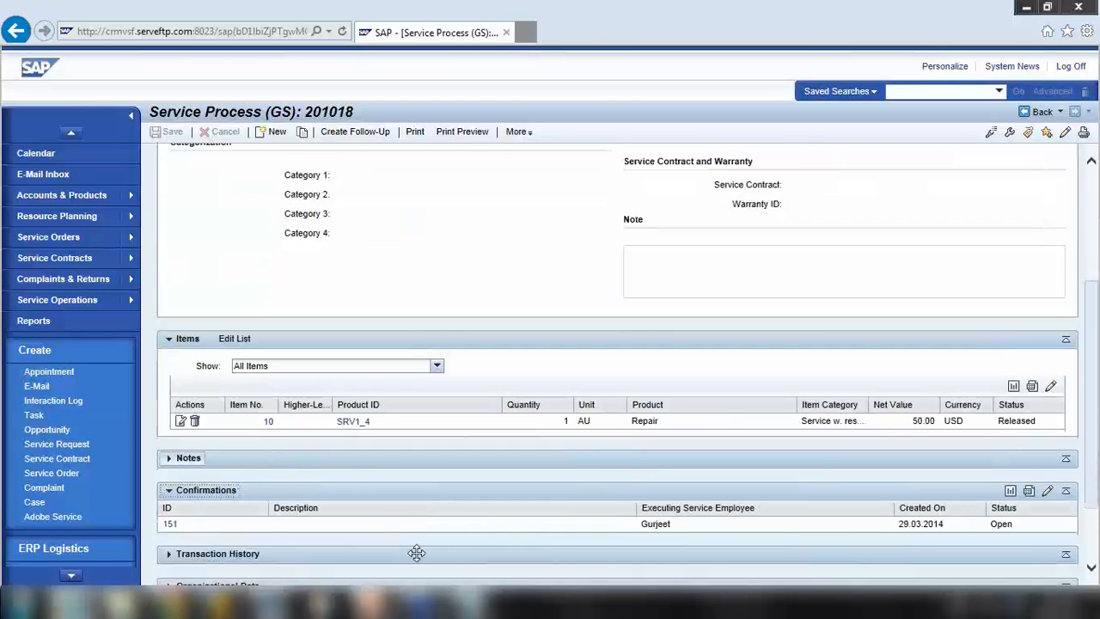
Highlight the first flow steps, Service Confirmation (optional) and Billing, then bring up the October 2013 Batch folder
{"action": "key", "text": "alt+Tab"}
{"action": "left_click", "coordinate": [246, 222]}
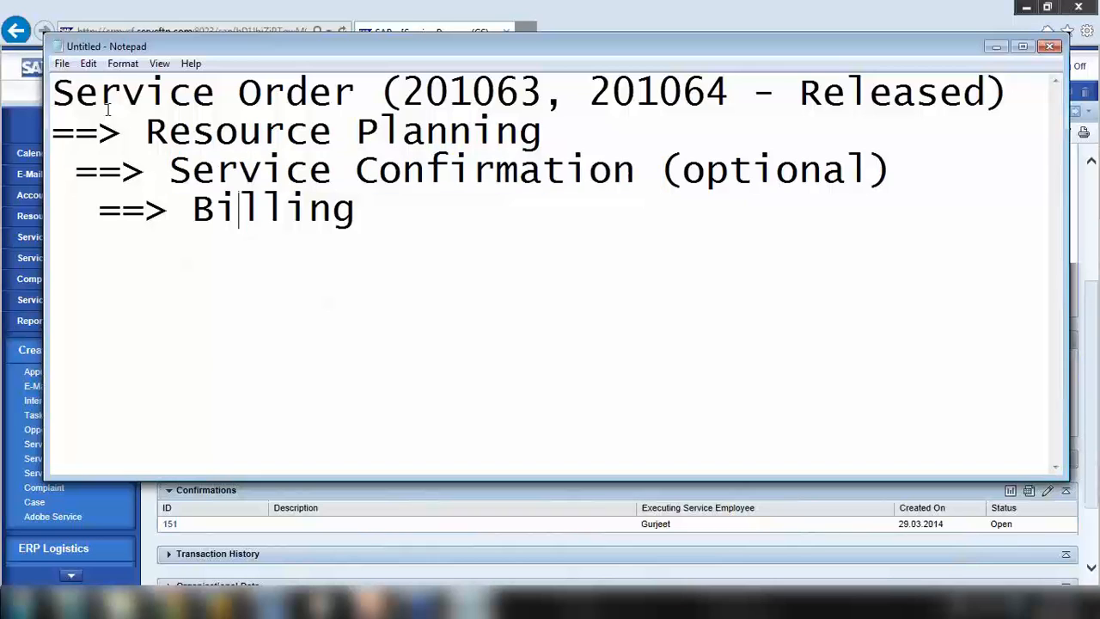
{"action": "left_click_drag", "start_coordinate": [54, 91], "coordinate": [843, 177]}
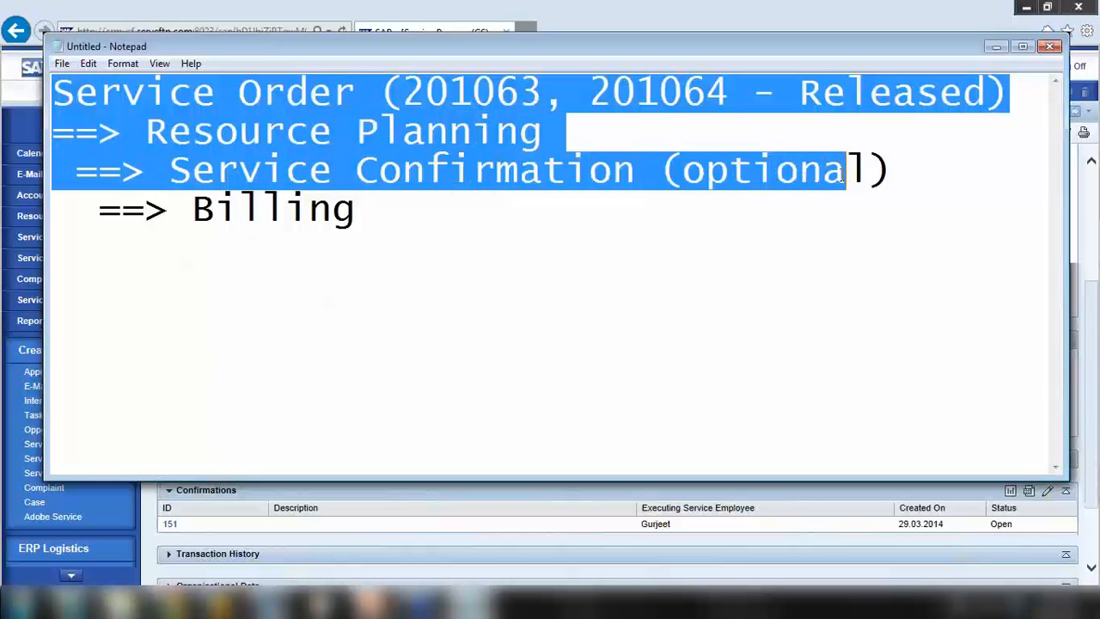
{"action": "left_click", "coordinate": [372, 235]}
{"action": "left_click_drag", "start_coordinate": [170, 170], "coordinate": [919, 174]}
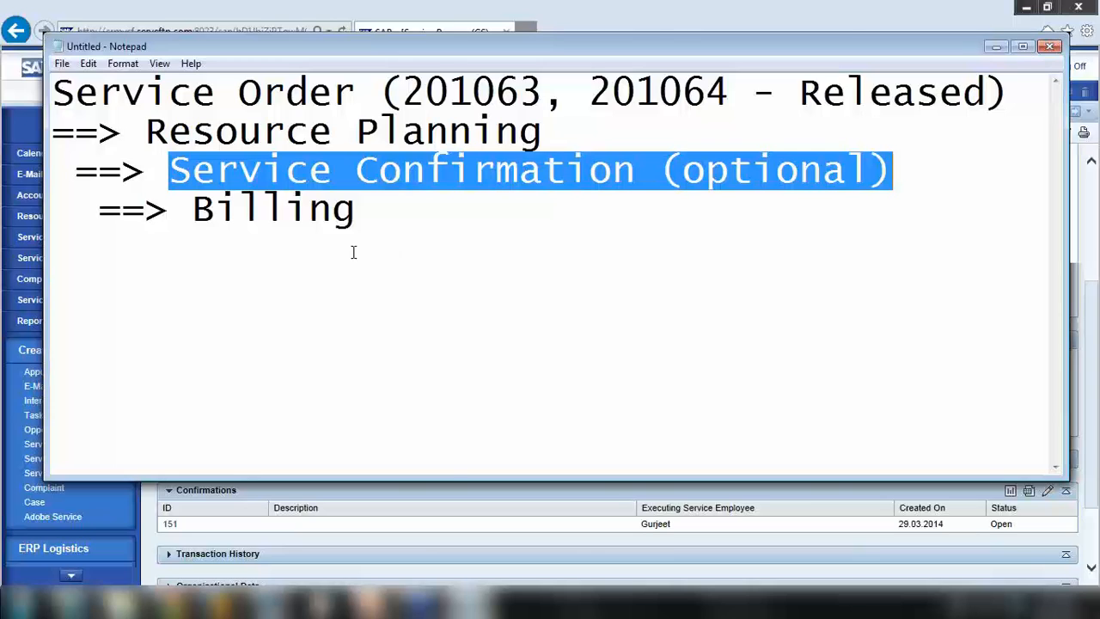
{"action": "double_click", "coordinate": [236, 212]}
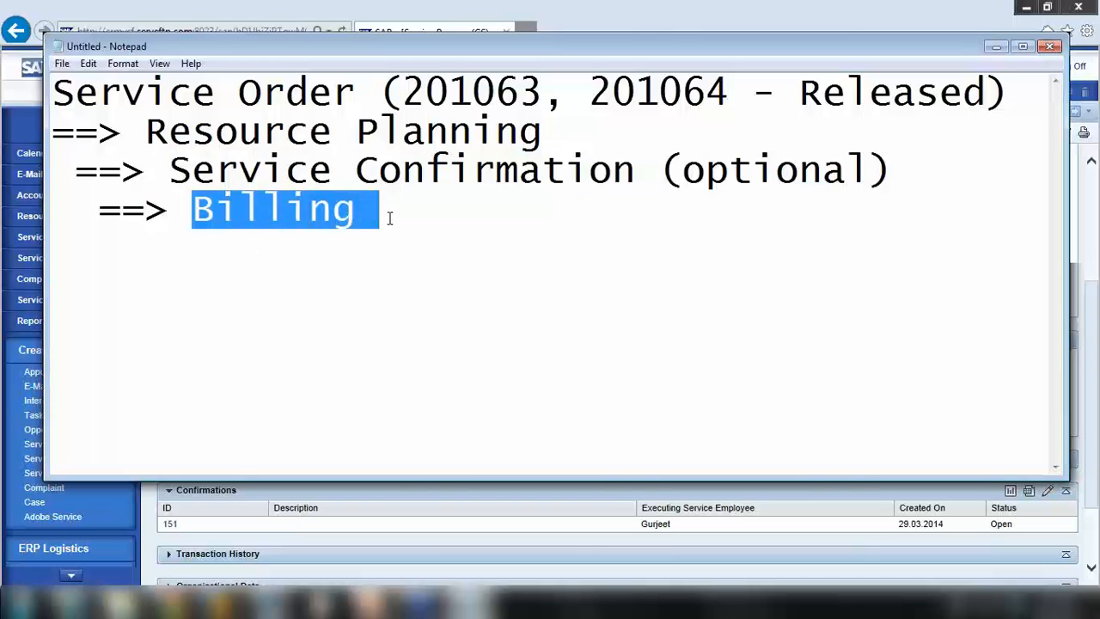
{"action": "left_click", "coordinate": [123, 601]}
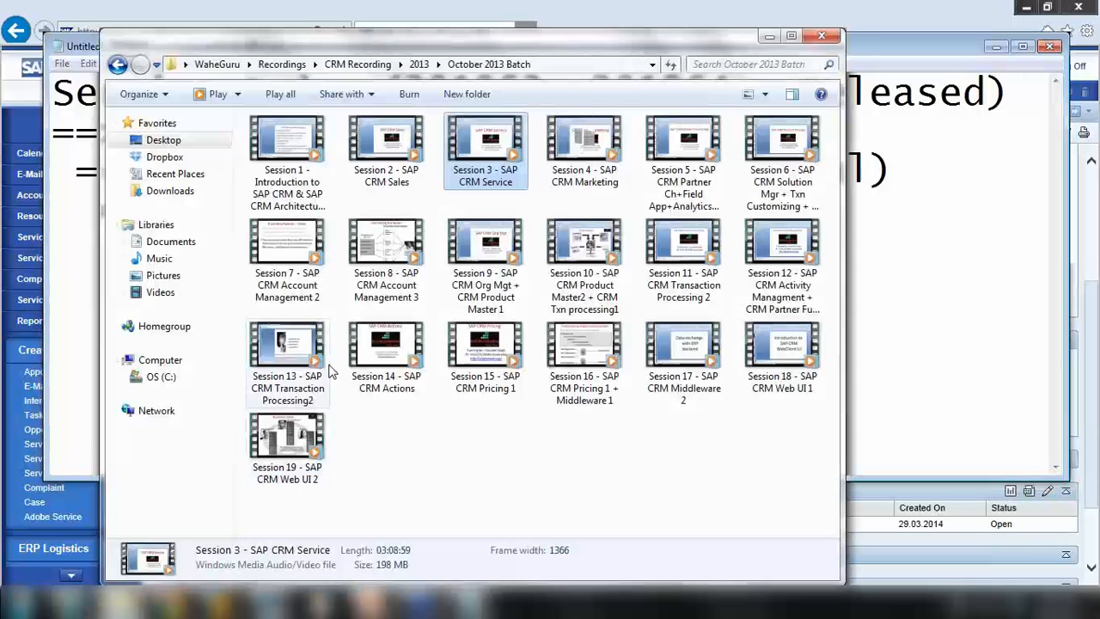
Browse Dropbox > SAP CRM > CRM Course > SAP CRM Training PPT, select 21 SAP CRM Billing, and minimise
{"action": "left_click", "coordinate": [161, 157]}
{"action": "double_click", "coordinate": [312, 158]}
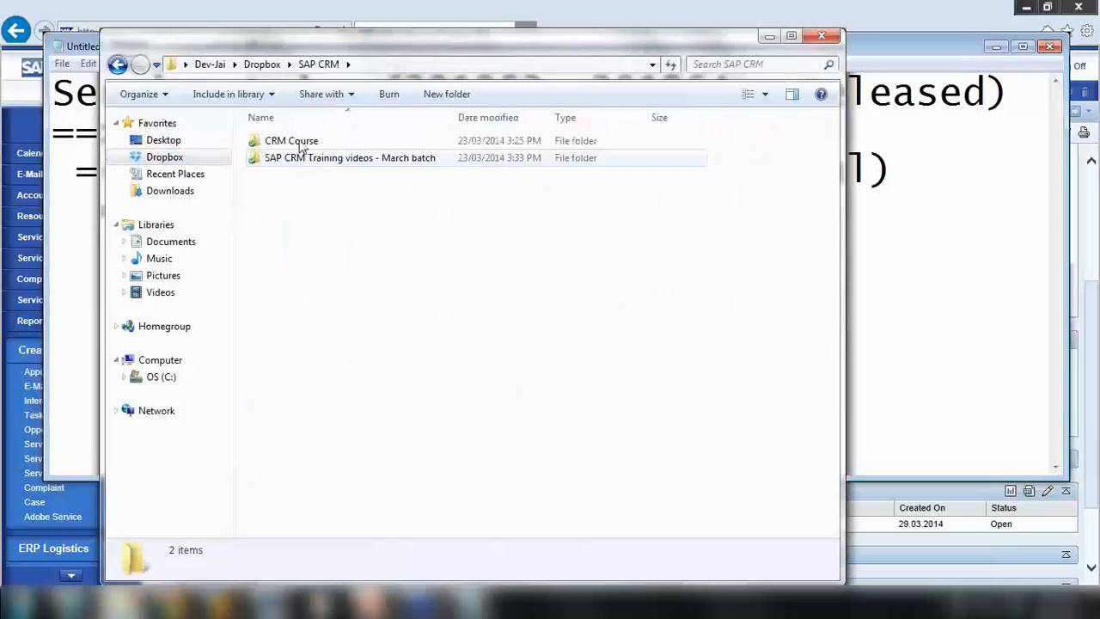
{"action": "double_click", "coordinate": [301, 142]}
{"action": "double_click", "coordinate": [292, 209]}
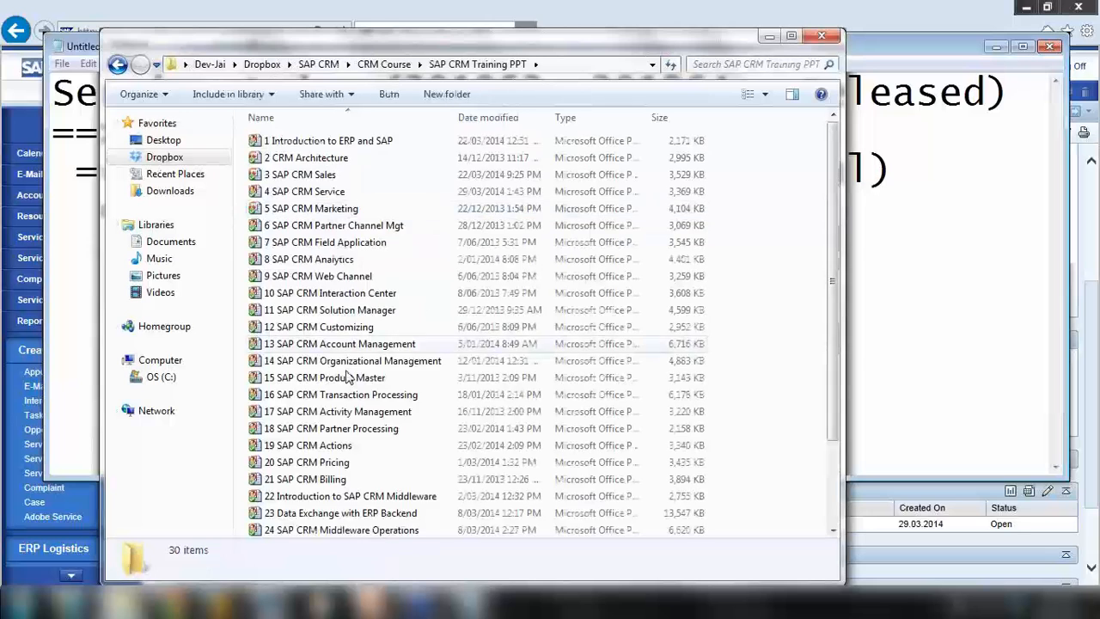
{"action": "scroll", "coordinate": [348, 378], "scroll_direction": "down", "scroll_amount": 2}
{"action": "left_click", "coordinate": [314, 378]}
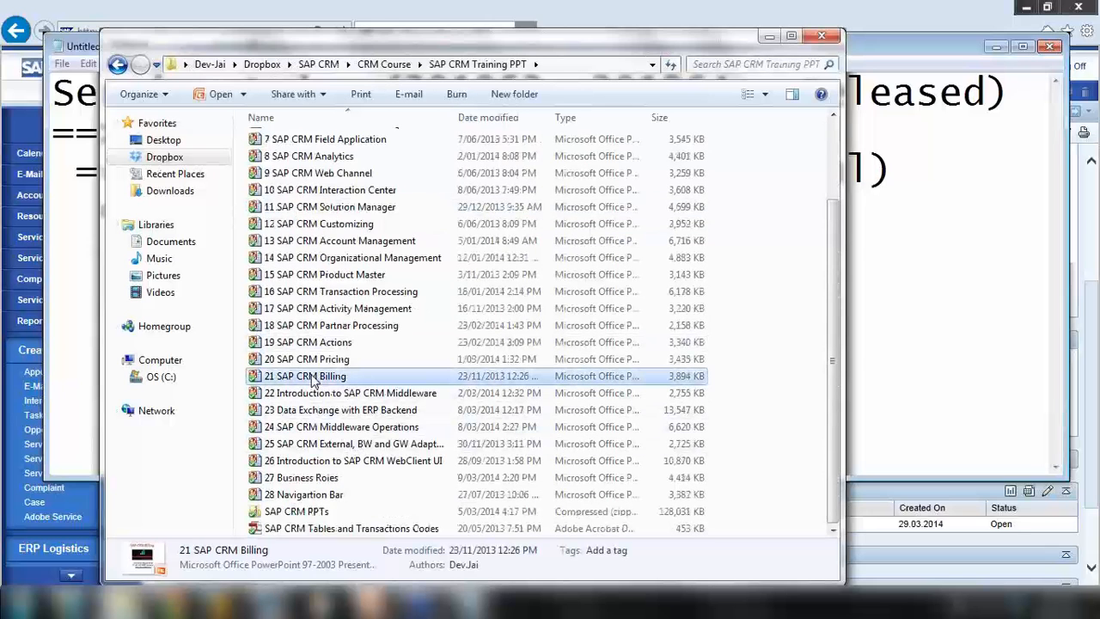
{"action": "left_click", "coordinate": [771, 36]}
Highlight the first three flow steps, Service Order through Service Confirmation, then minimise Notepad
{"action": "left_click", "coordinate": [471, 210]}
{"action": "key", "text": "ctrl+Home"}
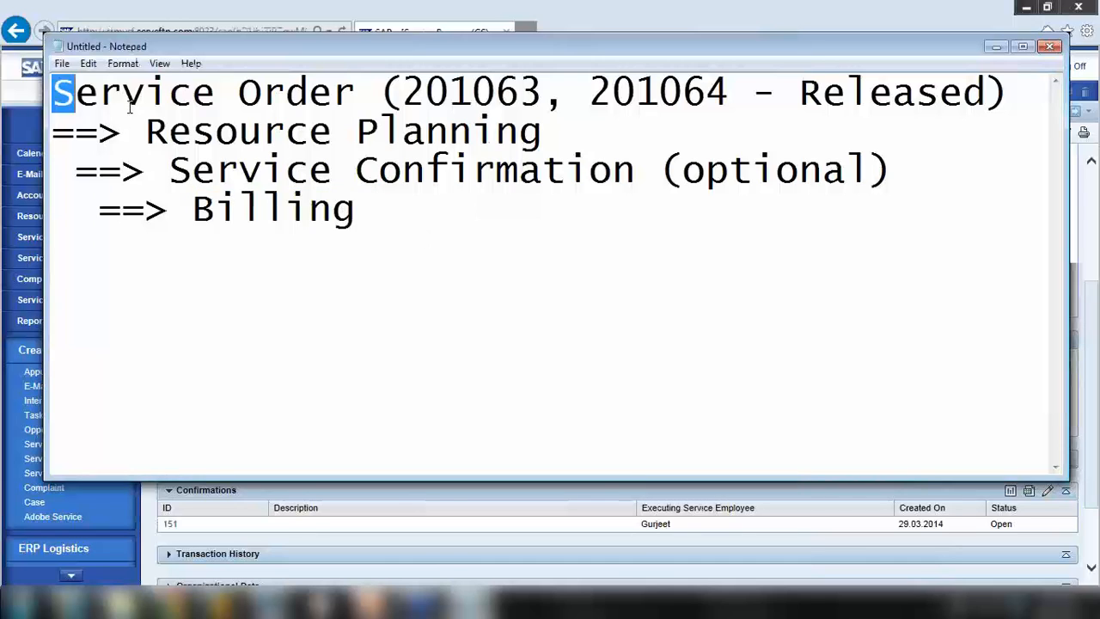
{"action": "key", "text": "ctrl+shift+End"}
{"action": "left_click_drag", "start_coordinate": [750, 196], "coordinate": [898, 169]}
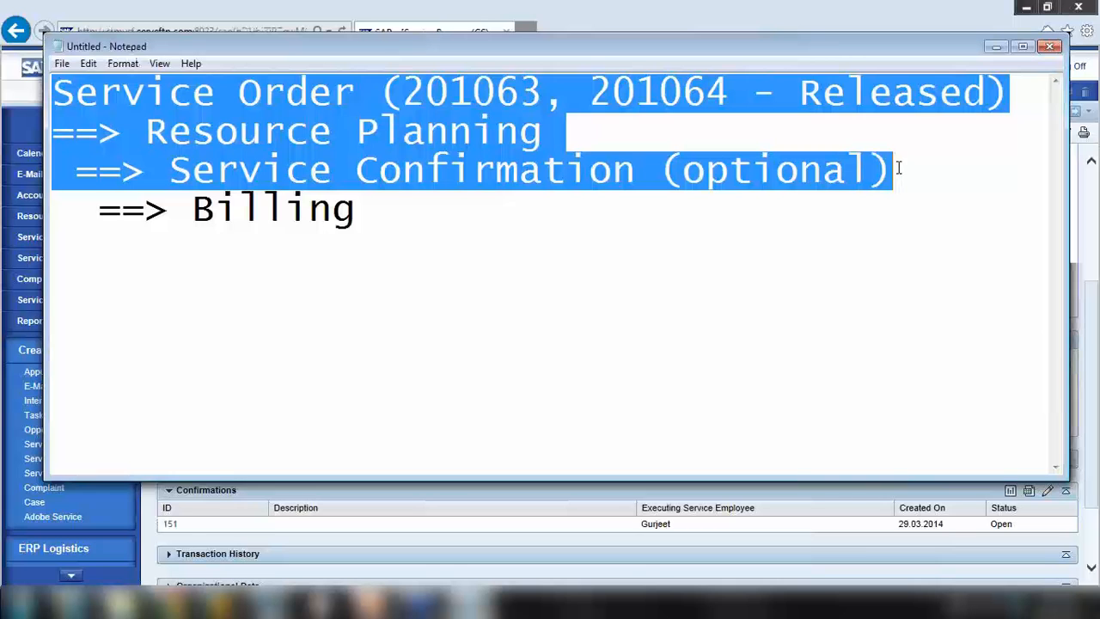
{"action": "left_click", "coordinate": [997, 46]}
Show slide 18 on notifying resources in the 4 SAP CRM Service deck, then return to the notes
{"action": "left_click", "coordinate": [369, 601]}
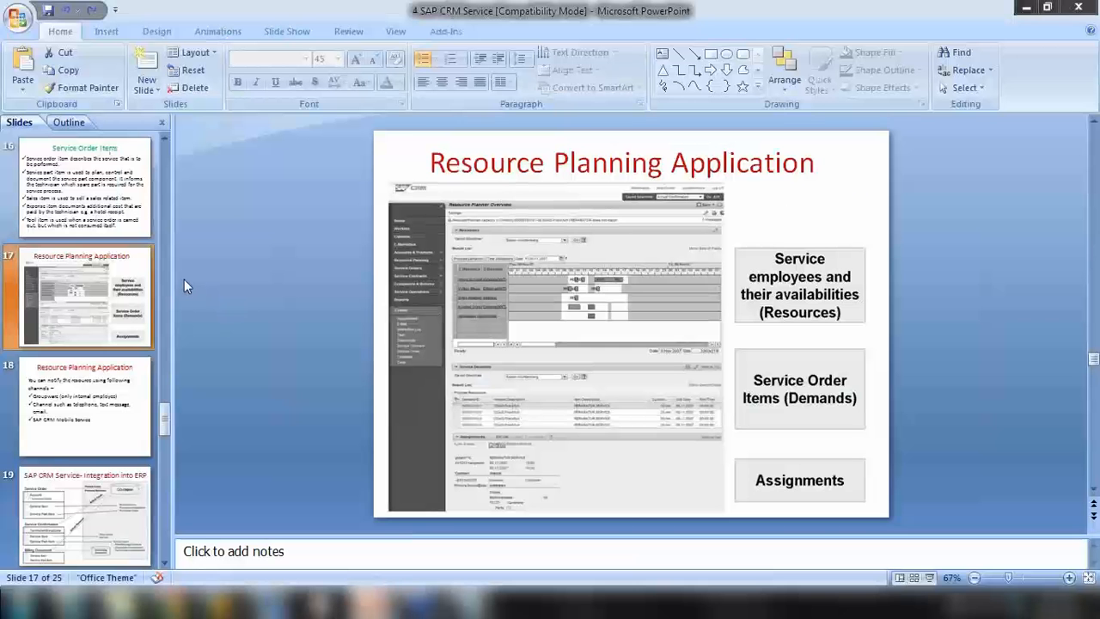
{"action": "left_click", "coordinate": [96, 402]}
{"action": "left_click", "coordinate": [100, 341]}
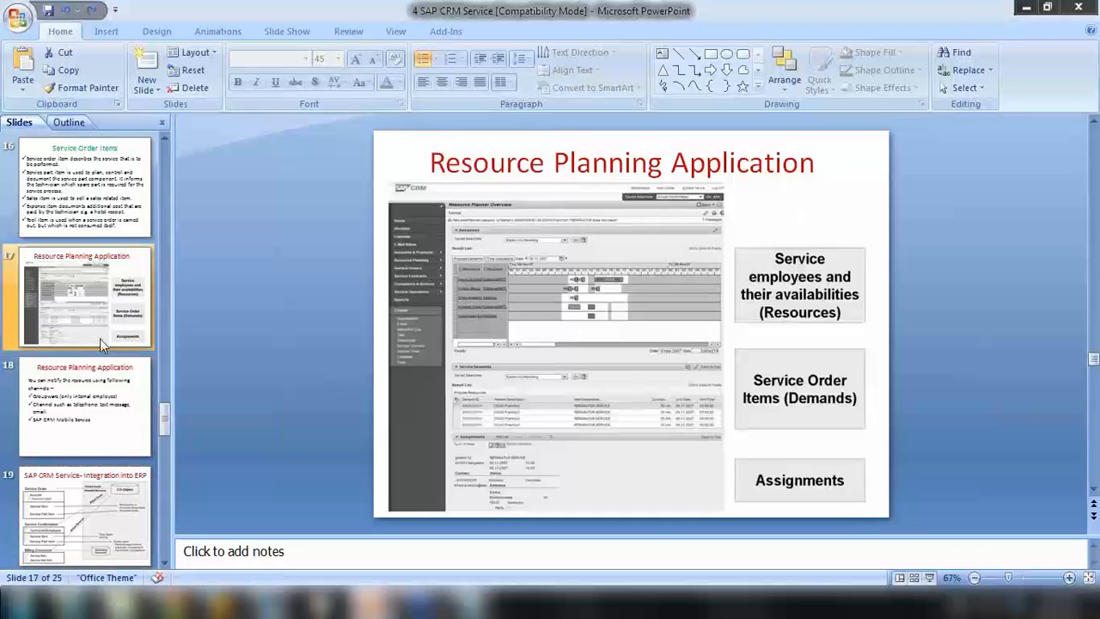
{"action": "left_click", "coordinate": [96, 384]}
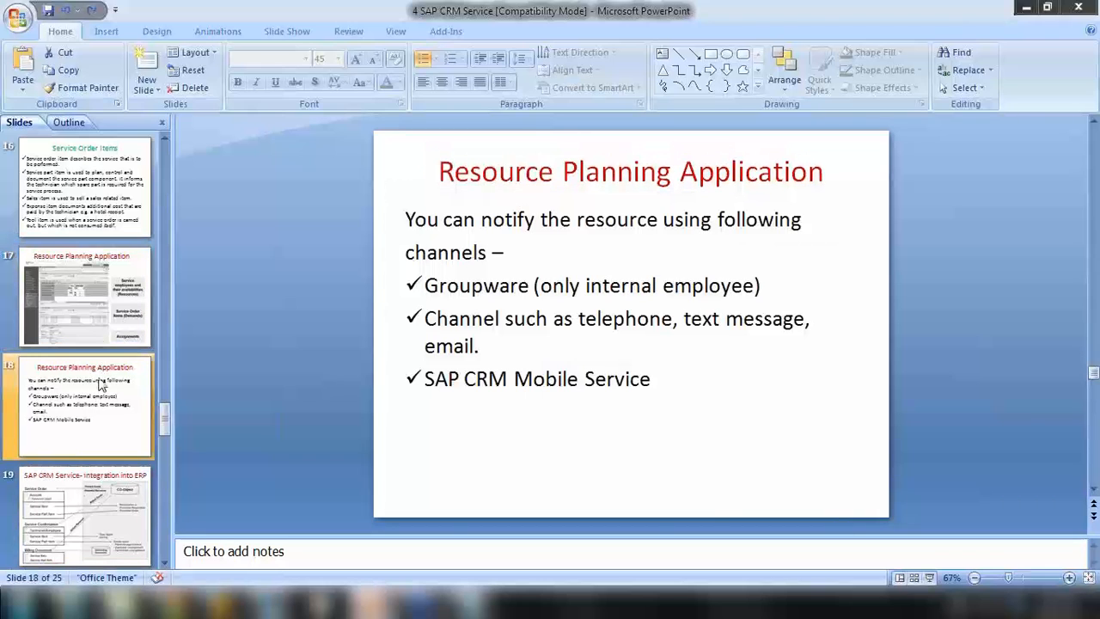
{"action": "scroll", "coordinate": [96, 382], "scroll_direction": "down", "scroll_amount": 1}
{"action": "scroll", "coordinate": [98, 301], "scroll_direction": "down", "scroll_amount": 1}
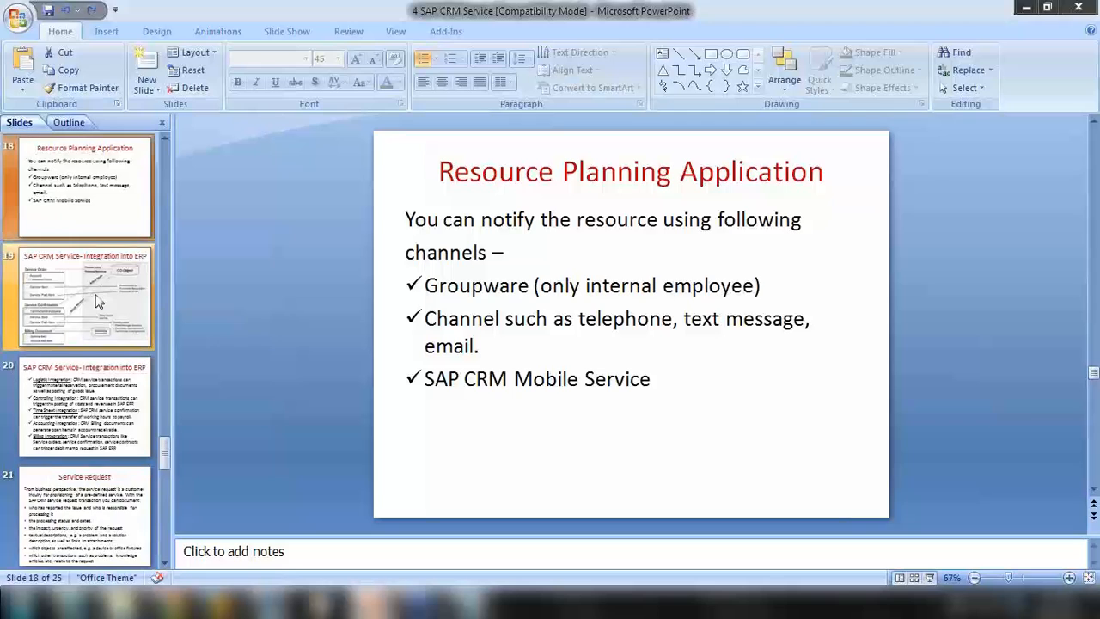
{"action": "scroll", "coordinate": [98, 301], "scroll_direction": "down", "scroll_amount": 1}
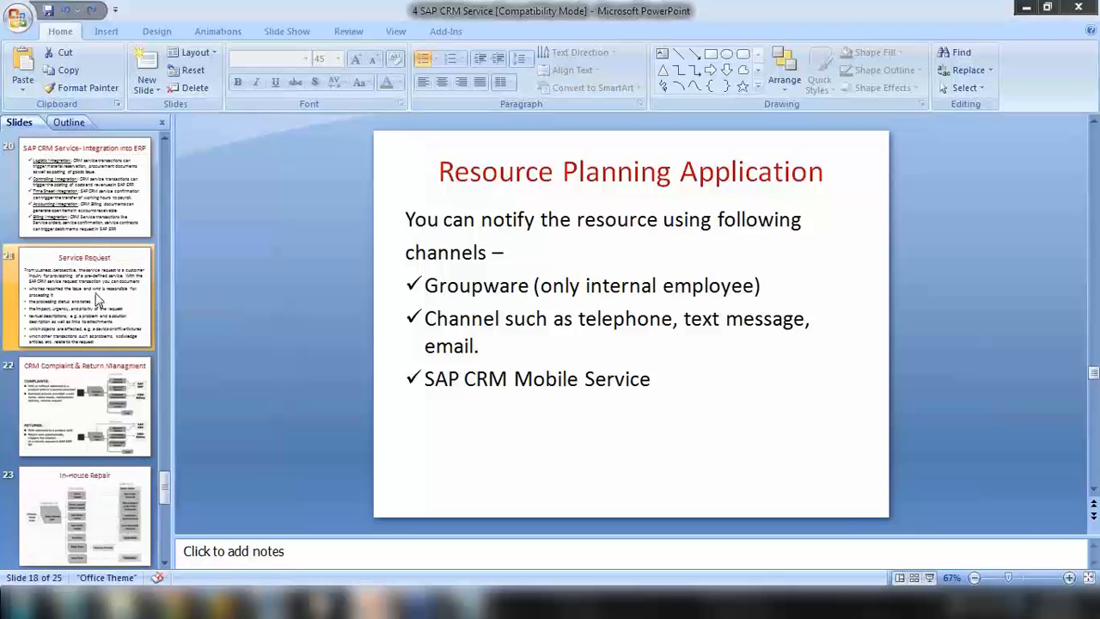
{"action": "scroll", "coordinate": [98, 300], "scroll_direction": "up", "scroll_amount": 3}
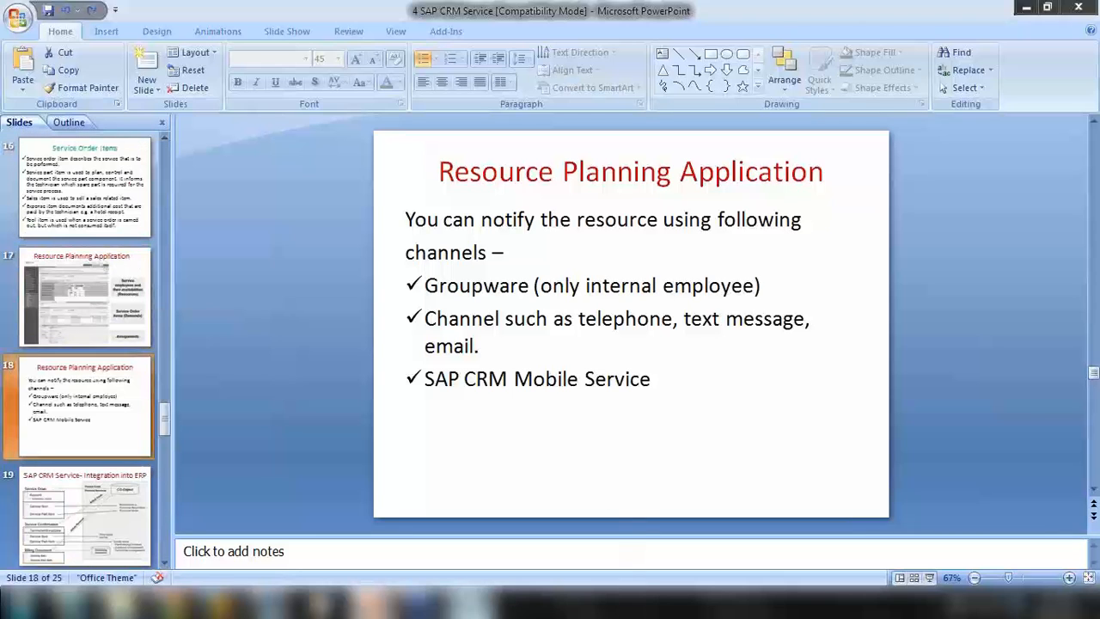
{"action": "left_click", "coordinate": [471, 603]}
{"action": "left_click", "coordinate": [274, 252]}
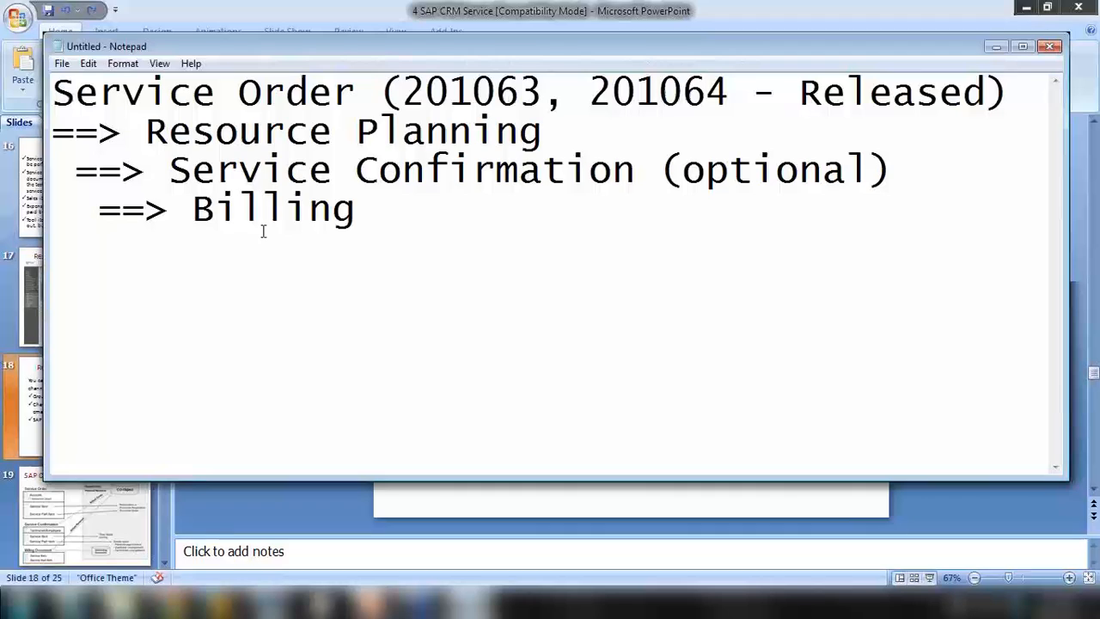
{"action": "left_click", "coordinate": [1089, 40]}
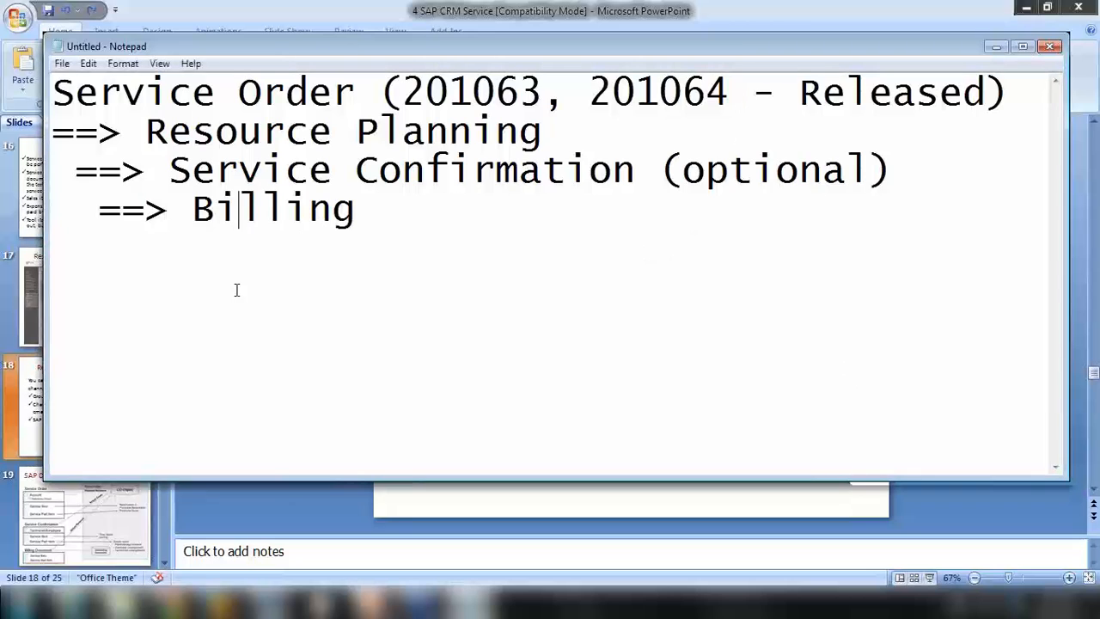
Add the line 'Sales Order - Sales item==> logistic' below the Billing step
{"action": "key", "text": "Return"}
{"action": "key", "text": "Return"}
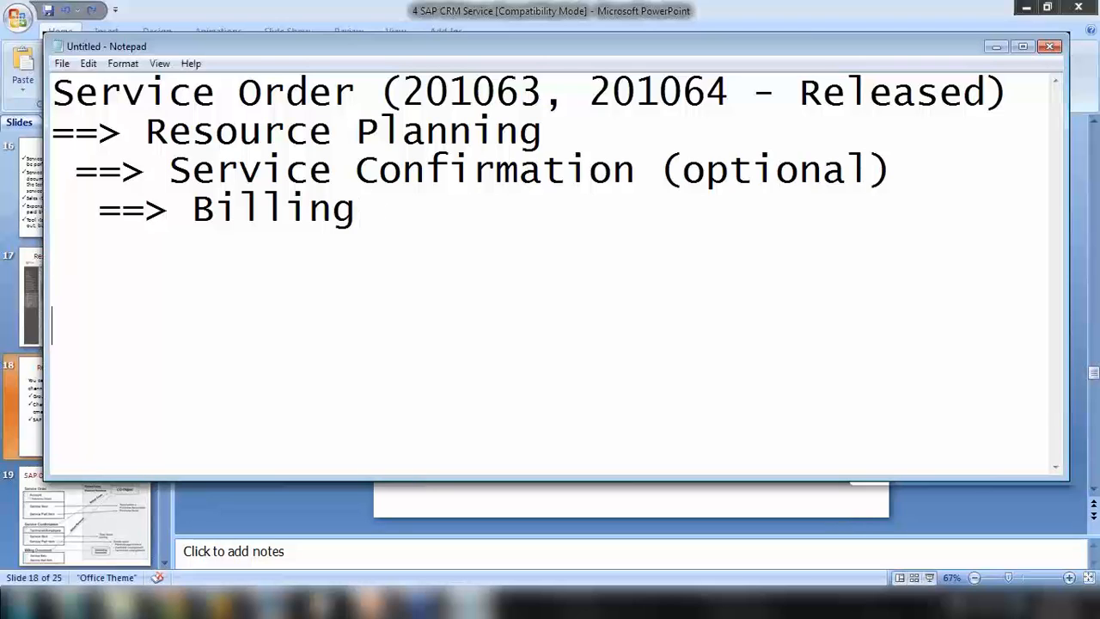
{"action": "type", "text": "Sales Order "}
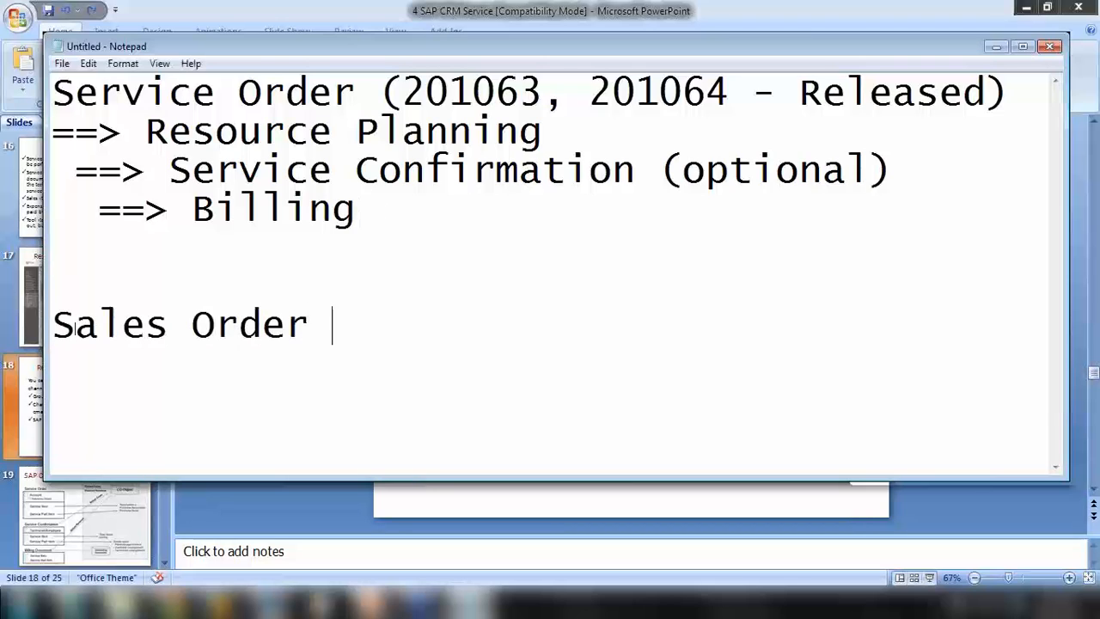
{"action": "type", "text": "- Sales ite,"}
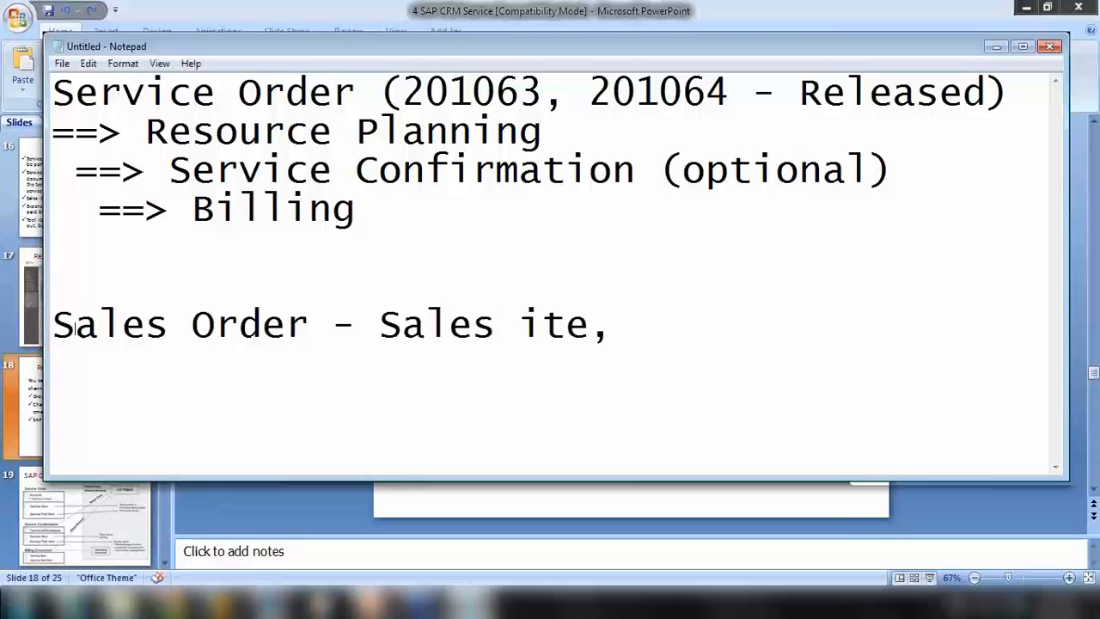
{"action": "key", "text": "BackSpace"}
{"action": "type", "text": "m==> lo"}
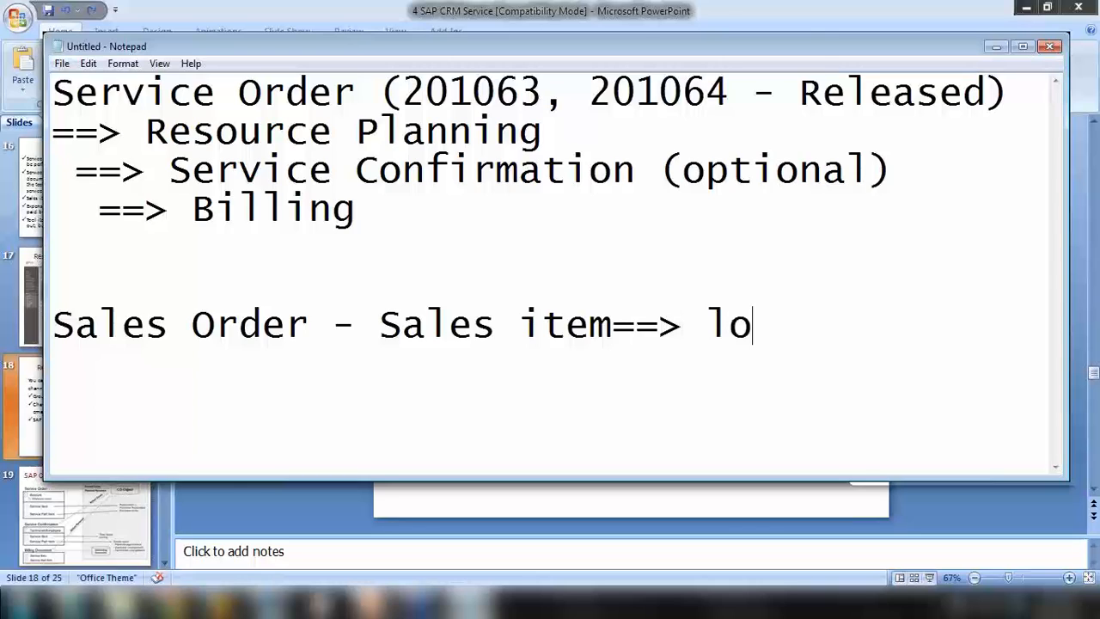
{"action": "type", "text": "g"}
{"action": "type", "text": "istic"}
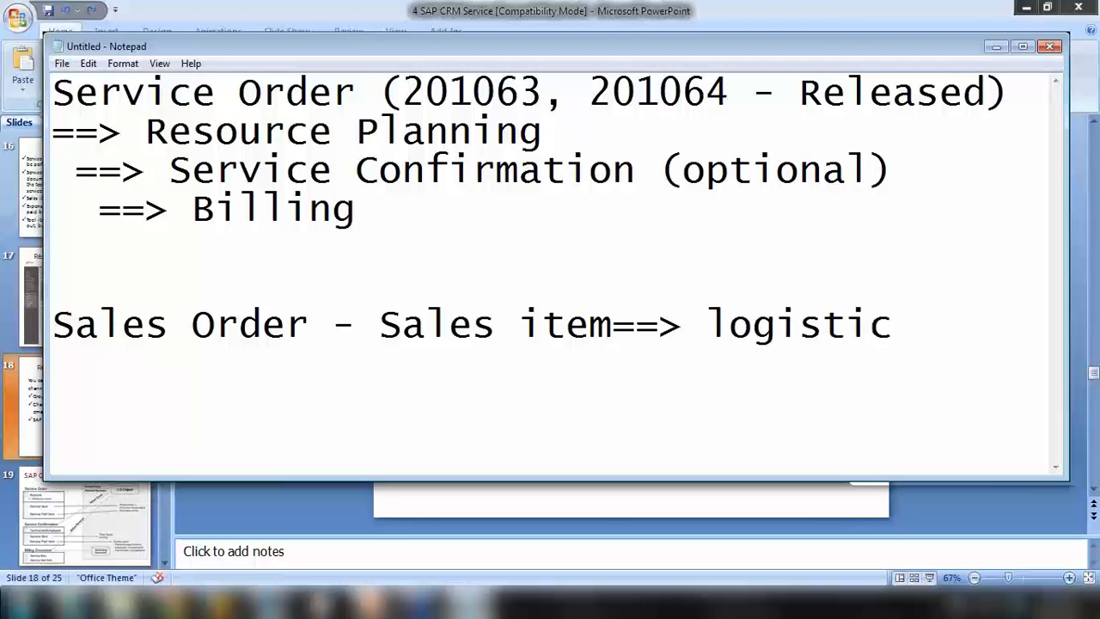
Add 'Service Order - Service item' with 'Sales Item' on the line beneath it
{"action": "key", "text": "Return"}
{"action": "key", "text": "Return"}
{"action": "type", "text": "Service O"}
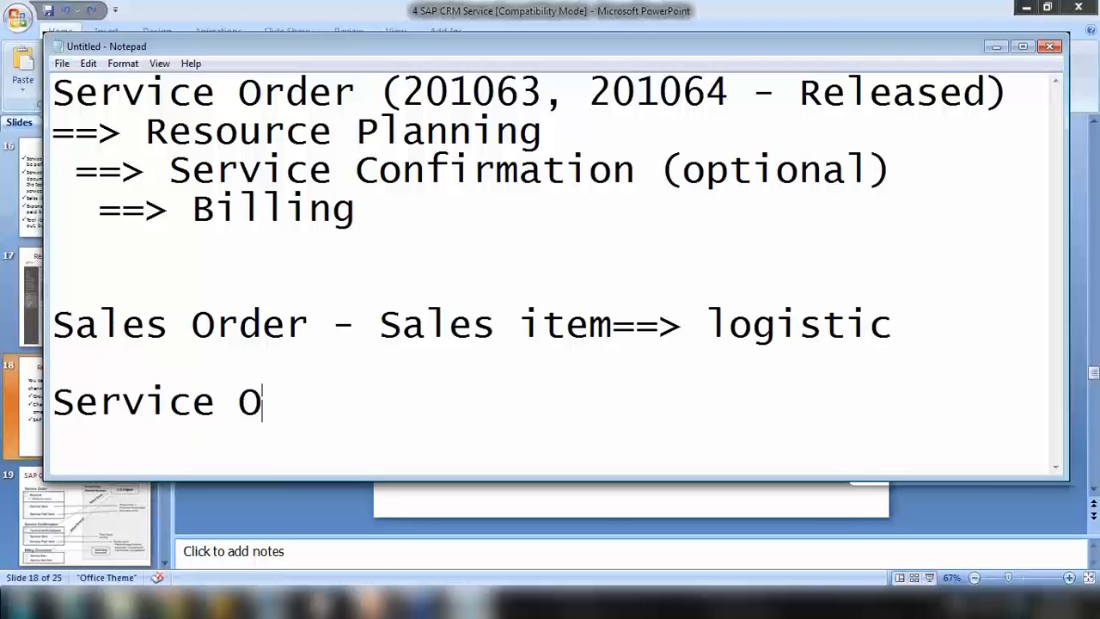
{"action": "type", "text": "rder - "}
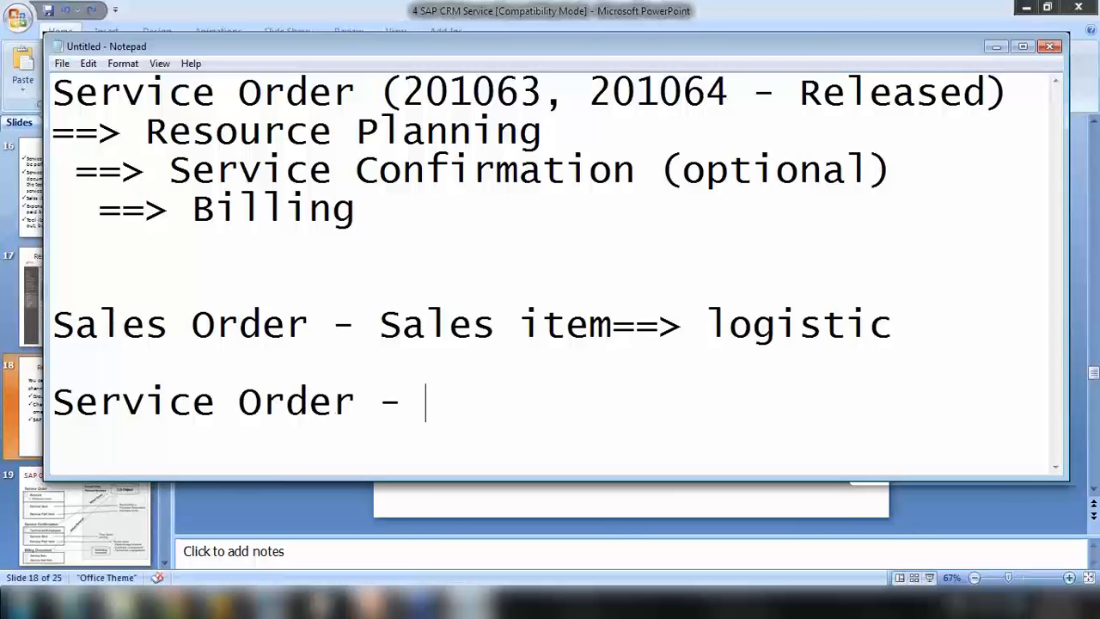
{"action": "type", "text": "Service item"}
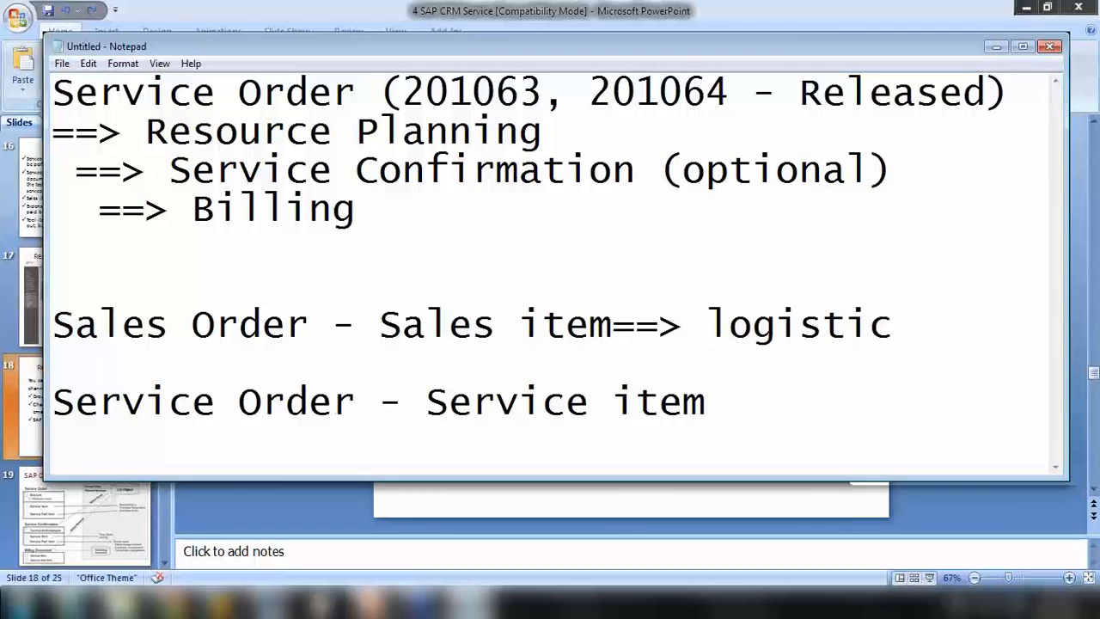
{"action": "key", "text": "Return"}
{"action": "type", "text": "Sales Item,"}
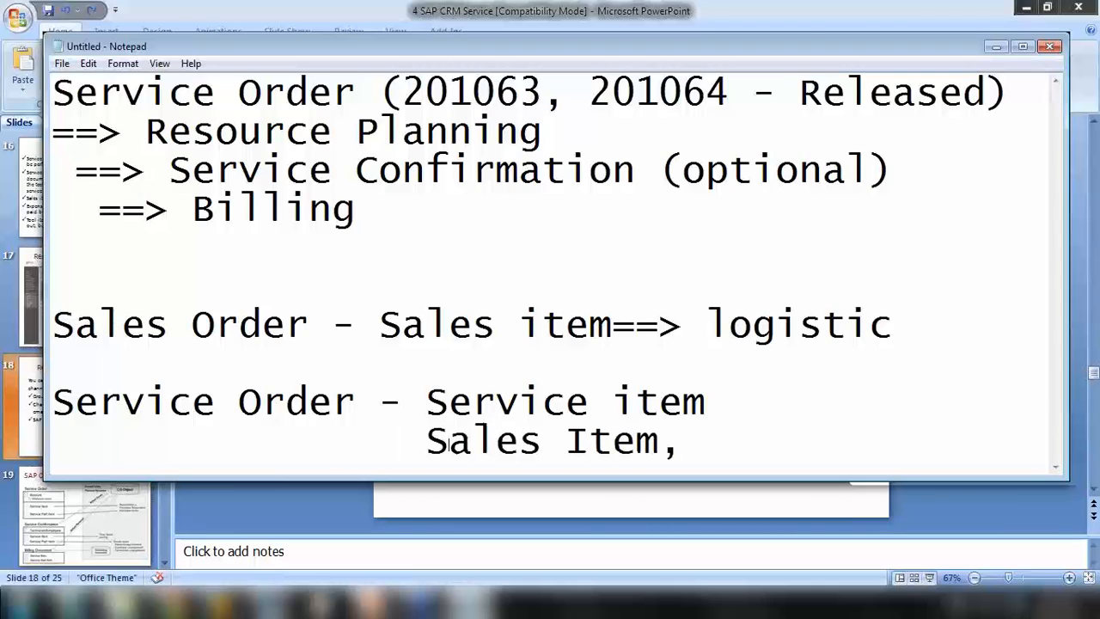
{"action": "key", "text": "BackSpace"}
{"action": "left_click_drag", "start_coordinate": [76, 402], "coordinate": [263, 401]}
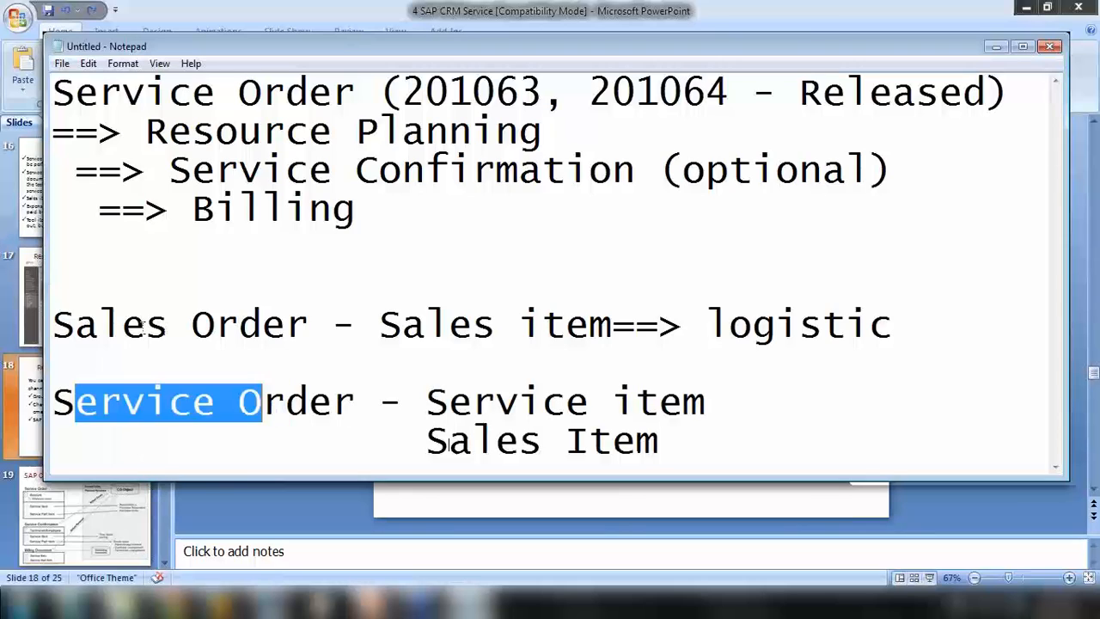
{"action": "left_click_drag", "start_coordinate": [98, 325], "coordinate": [263, 325]}
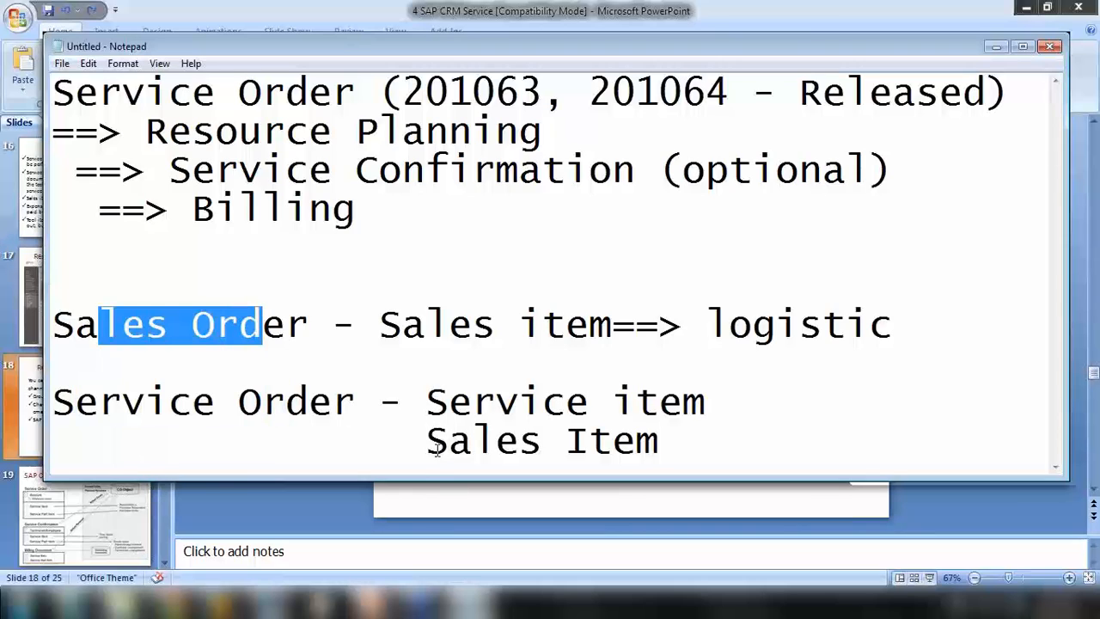
{"action": "left_click_drag", "start_coordinate": [427, 441], "coordinate": [657, 441]}
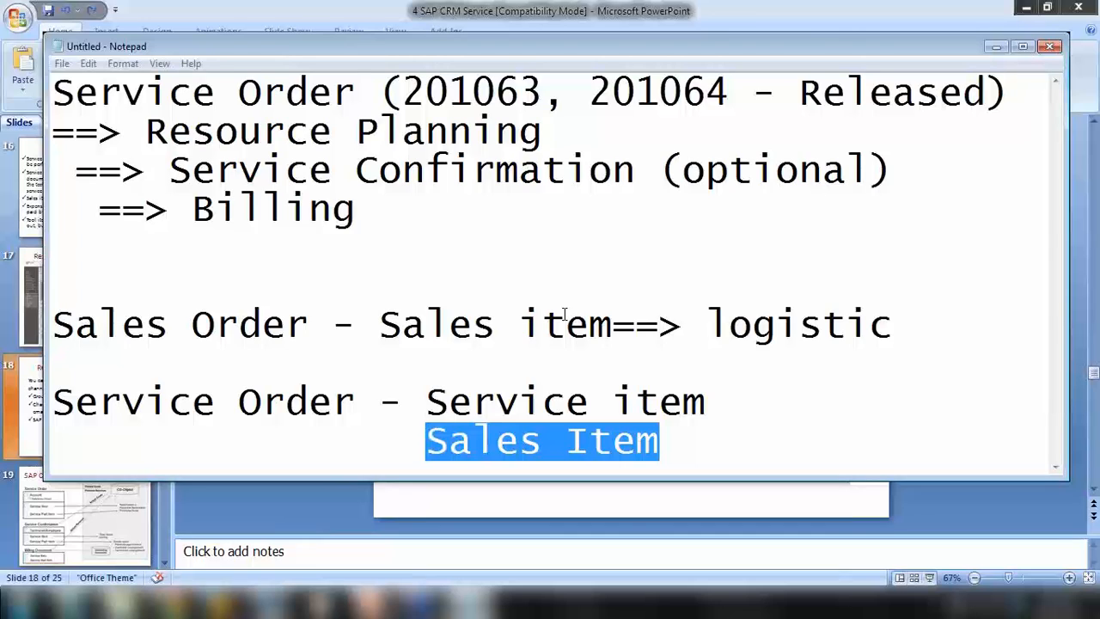
Switch away from the Notepad notes with Alt+Tab
{"action": "key", "text": "alt+Tab"}
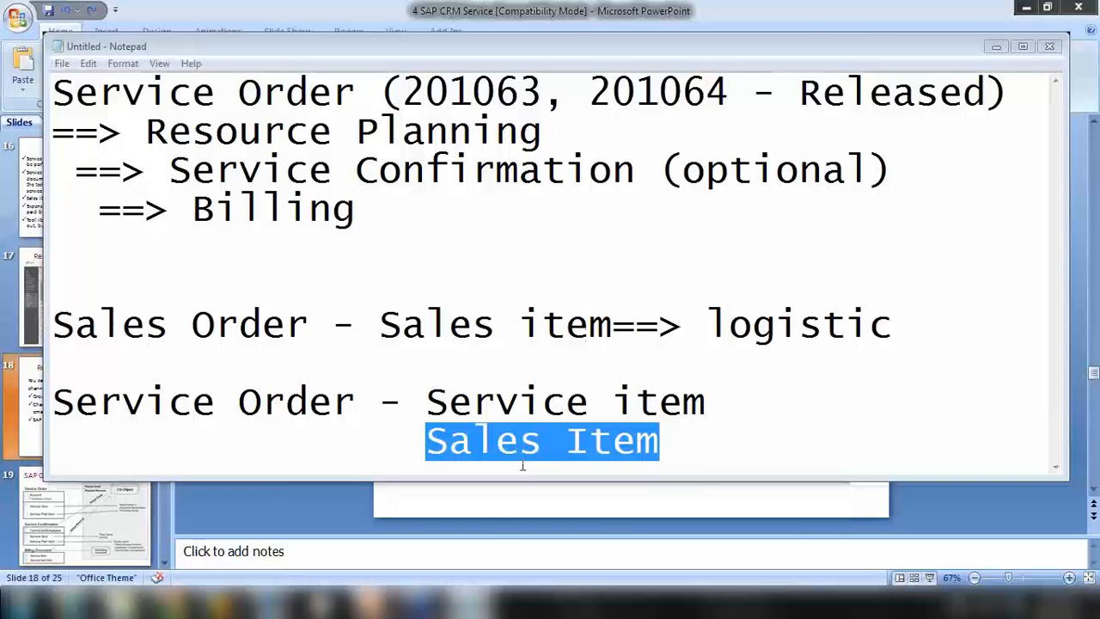
Bring up the SAP CRM Training PPT folder, select 21 SAP CRM Billing, then maximise and restore the window
{"action": "left_click", "coordinate": [123, 602]}
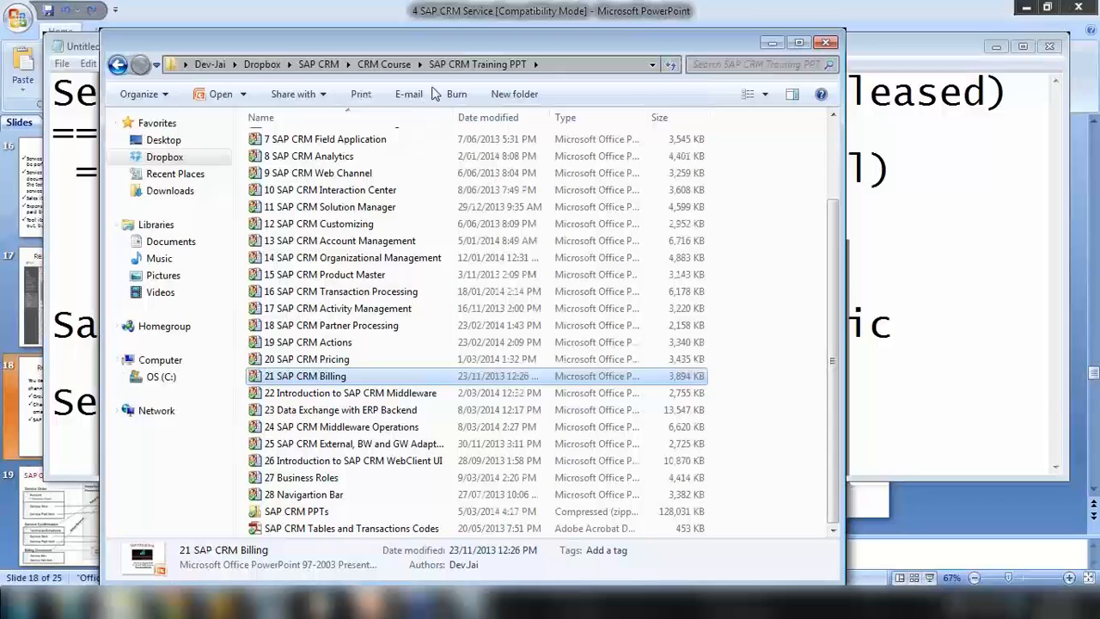
{"action": "left_click", "coordinate": [303, 378]}
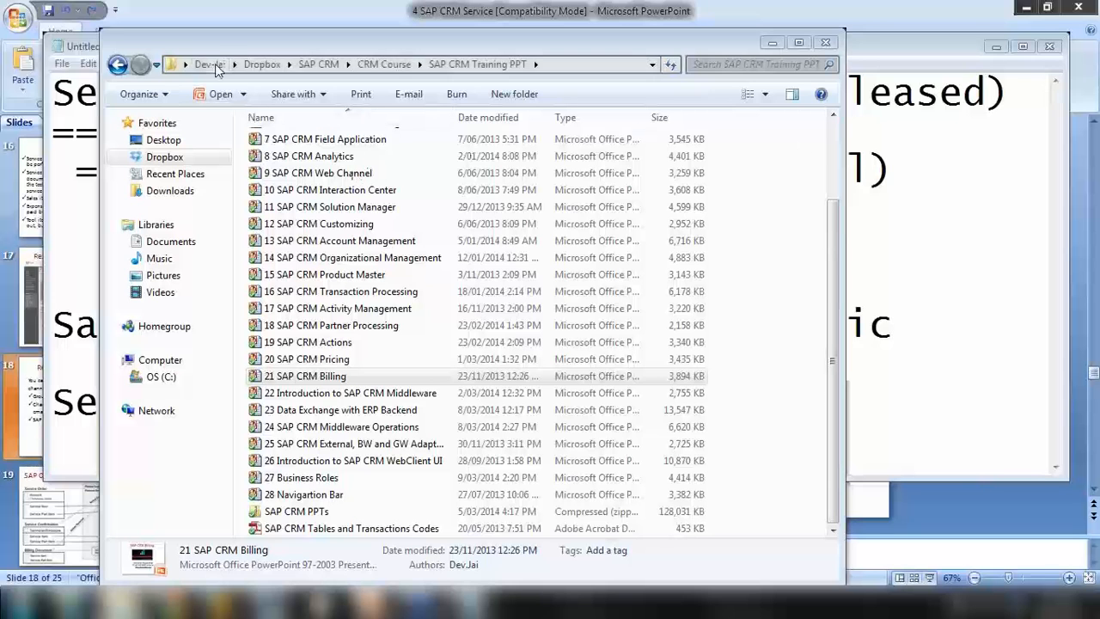
{"action": "left_click_drag", "start_coordinate": [219, 45], "coordinate": [198, 0]}
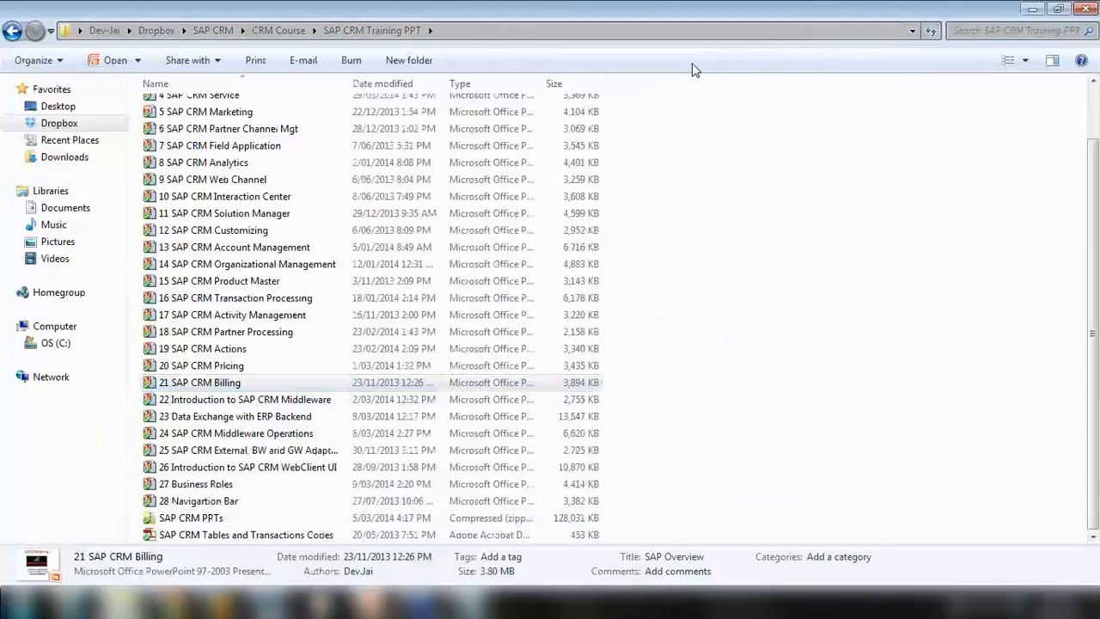
{"action": "left_click_drag", "start_coordinate": [708, 14], "coordinate": [610, 166]}
Minimize the Explorer window and raise the system volume slider to 67
{"action": "left_click", "coordinate": [783, 158]}
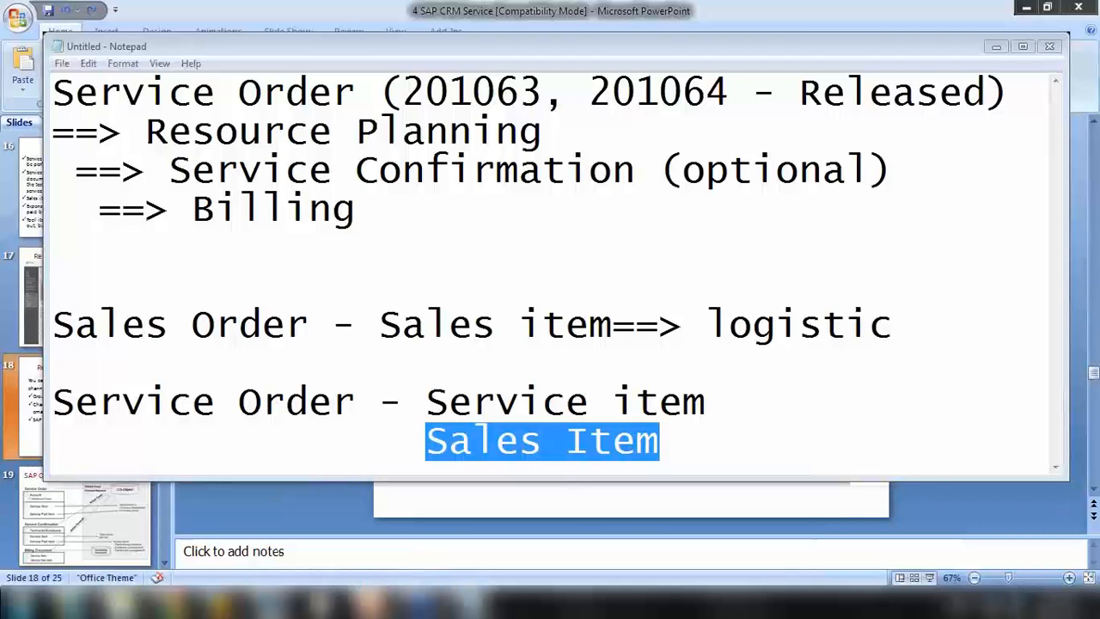
{"action": "left_click", "coordinate": [1006, 604]}
{"action": "left_click_drag", "start_coordinate": [997, 484], "coordinate": [1000, 436]}
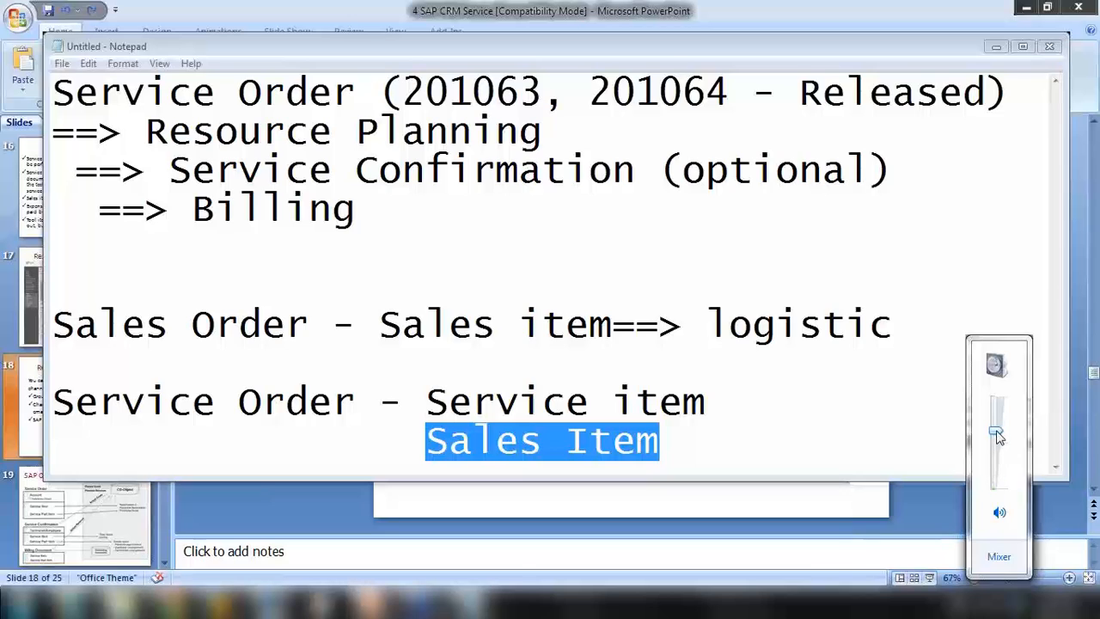
{"action": "left_click_drag", "start_coordinate": [997, 434], "coordinate": [999, 432]}
Bring the '4 SAP CRM Service' deck forward and display slide 15, 'Service Order Processing'
{"action": "left_click", "coordinate": [328, 515]}
{"action": "scroll", "coordinate": [91, 335], "scroll_direction": "up", "scroll_amount": 6}
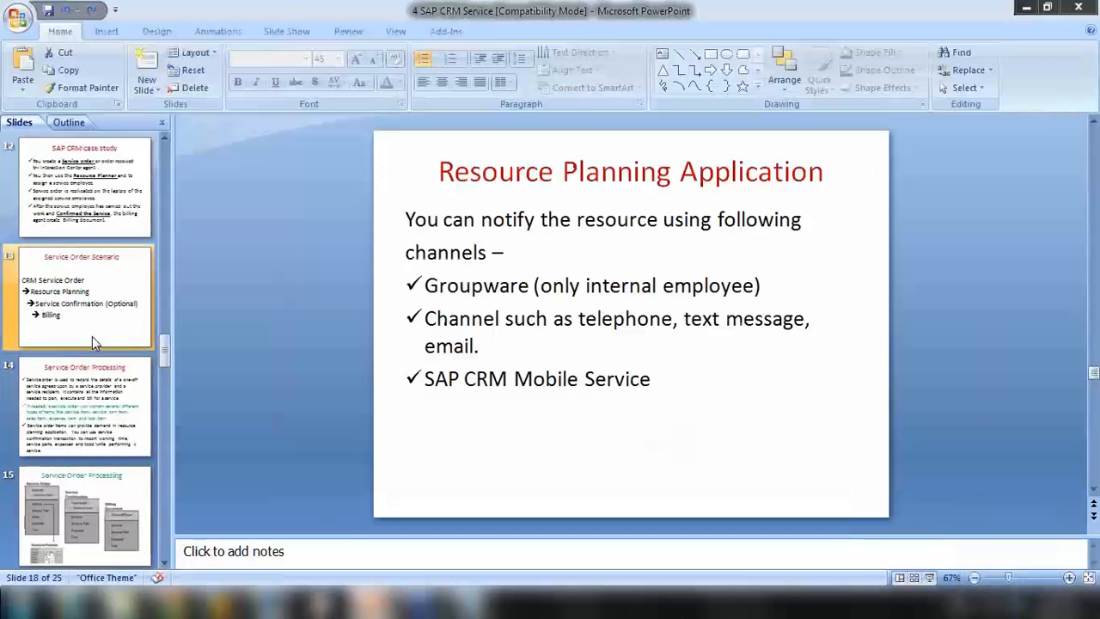
{"action": "scroll", "coordinate": [91, 336], "scroll_direction": "up", "scroll_amount": 3}
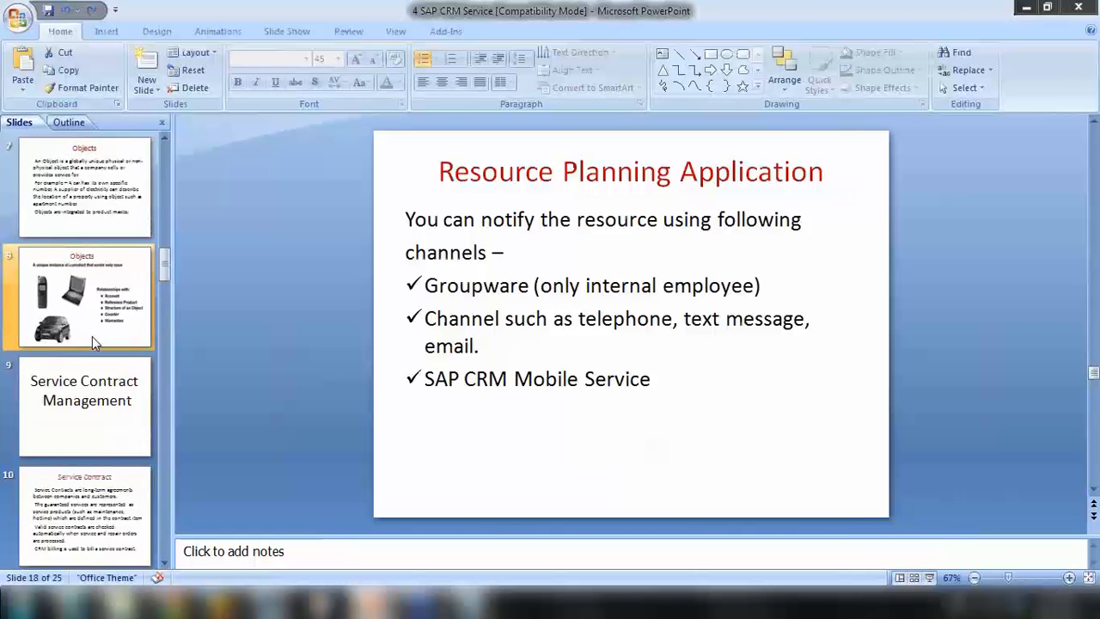
{"action": "scroll", "coordinate": [92, 336], "scroll_direction": "down", "scroll_amount": 8}
{"action": "left_click", "coordinate": [95, 227]}
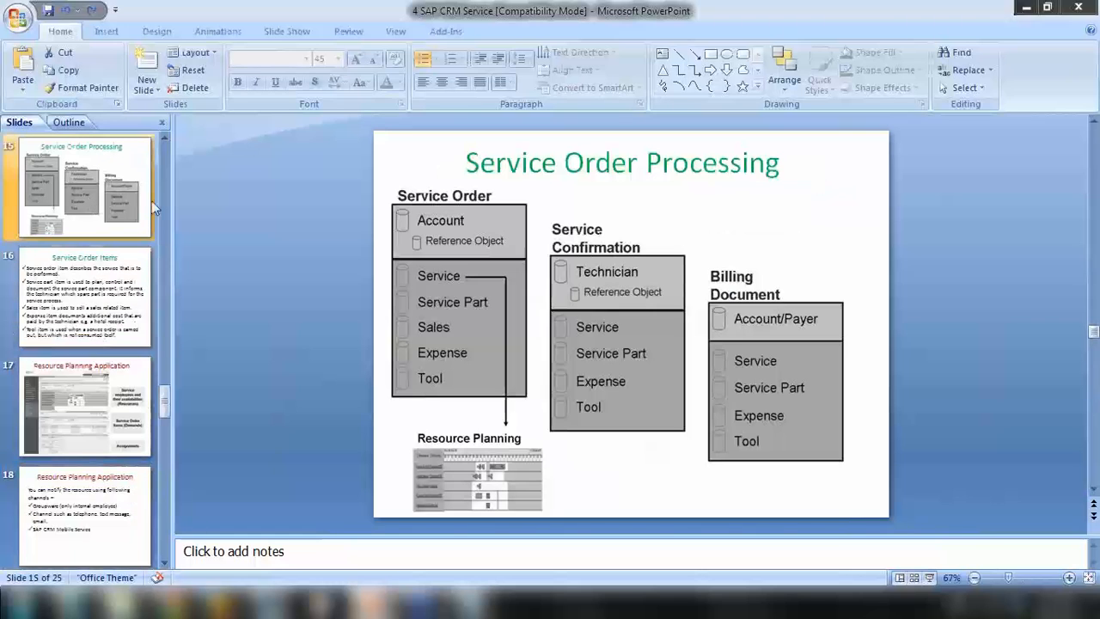
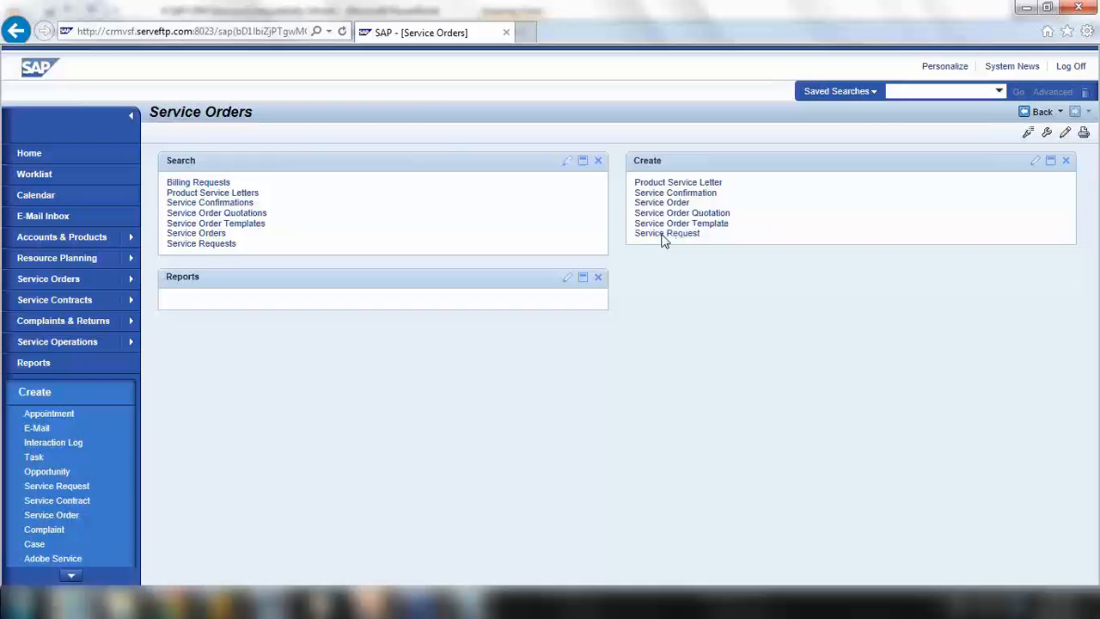
Create an SRVR service request 'Breakdown in machine 1234' and enter Study Nest Educations' customer ID
{"action": "left_click", "coordinate": [666, 234]}
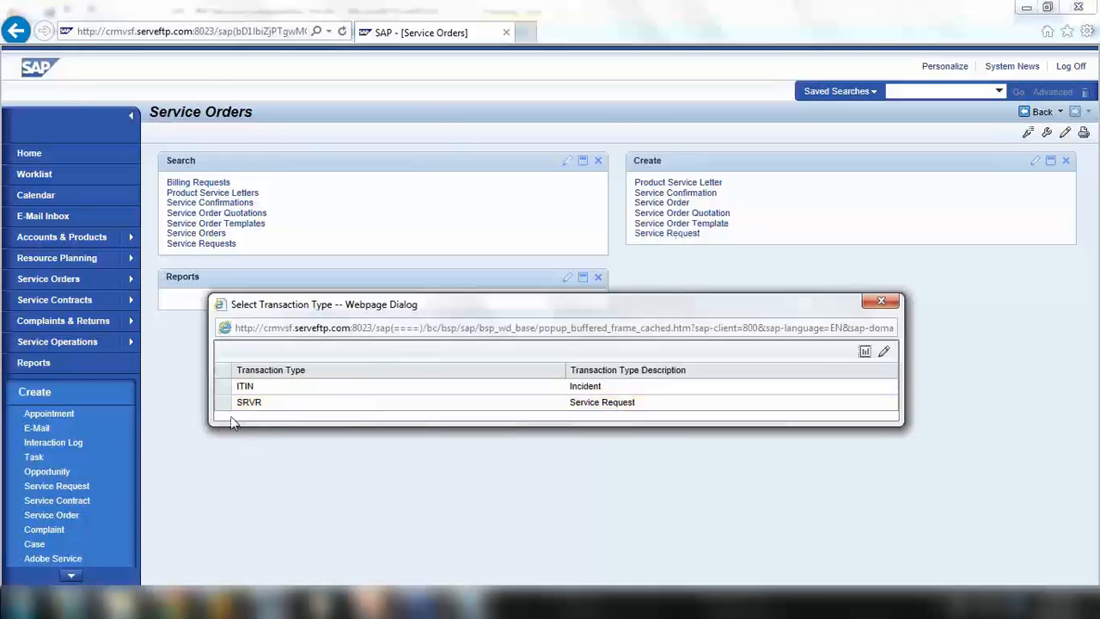
{"action": "left_click", "coordinate": [222, 402]}
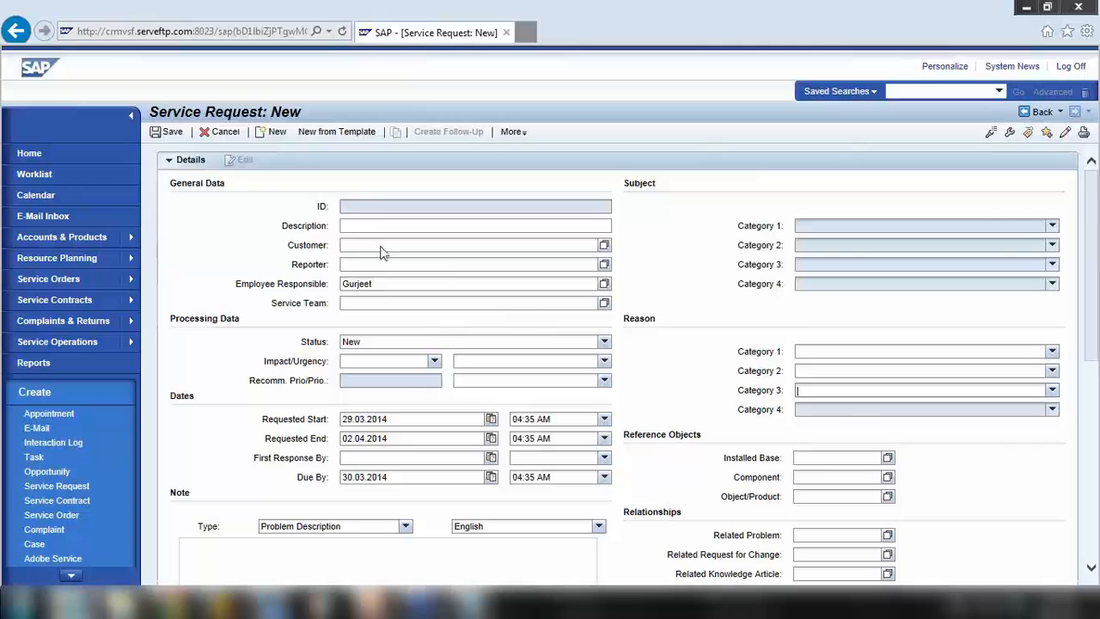
{"action": "left_click", "coordinate": [357, 224]}
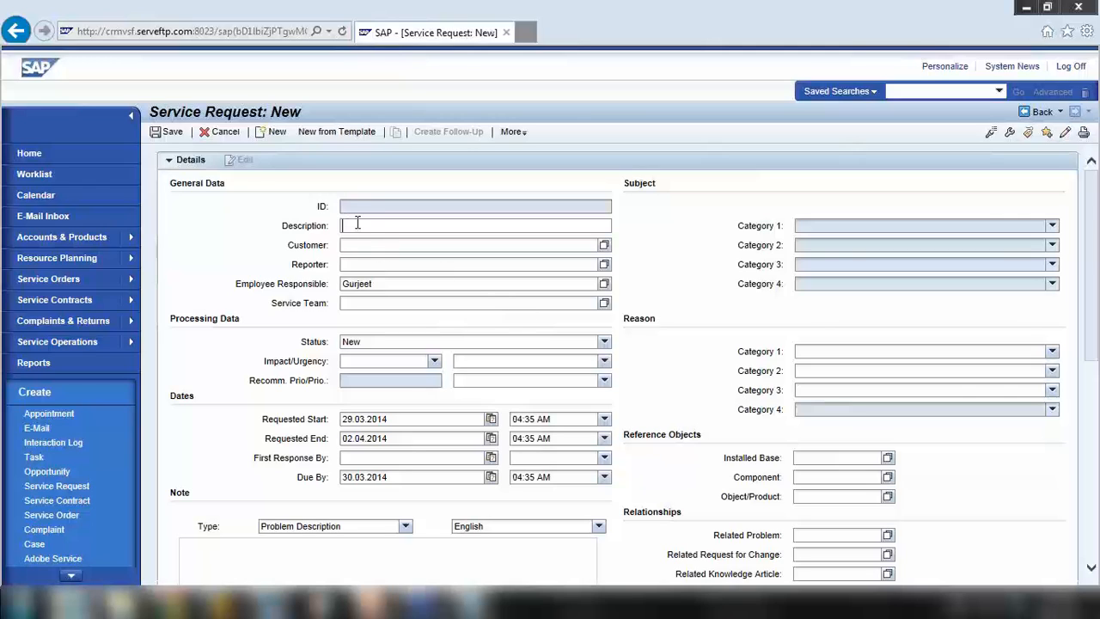
{"action": "type", "text": "Breakdown in machine 1234"}
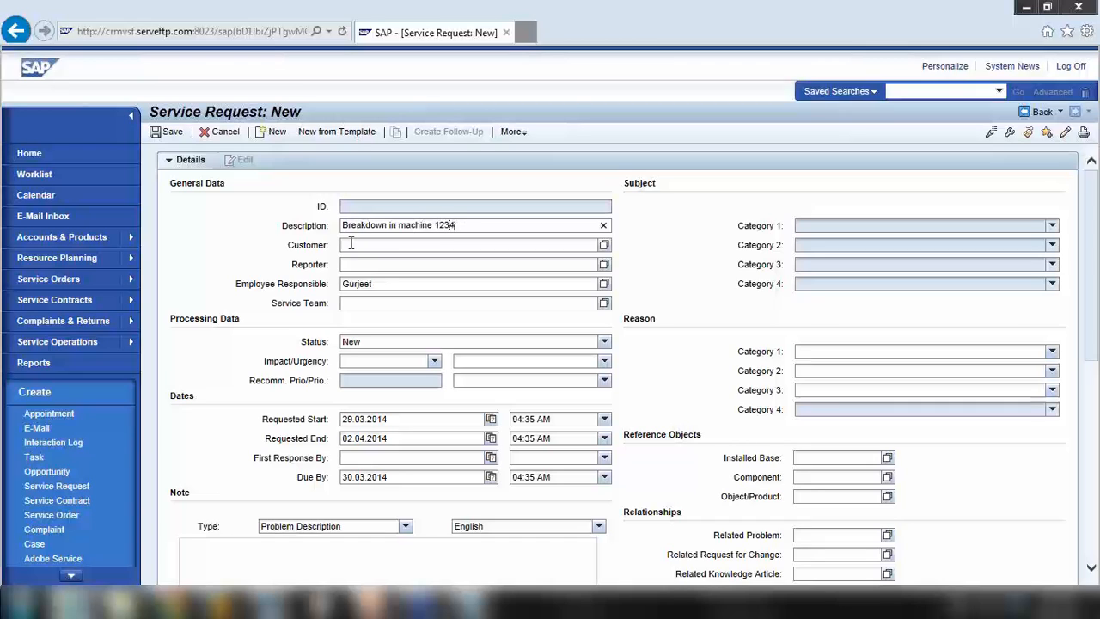
{"action": "left_click", "coordinate": [350, 244]}
{"action": "type", "text": "4"}
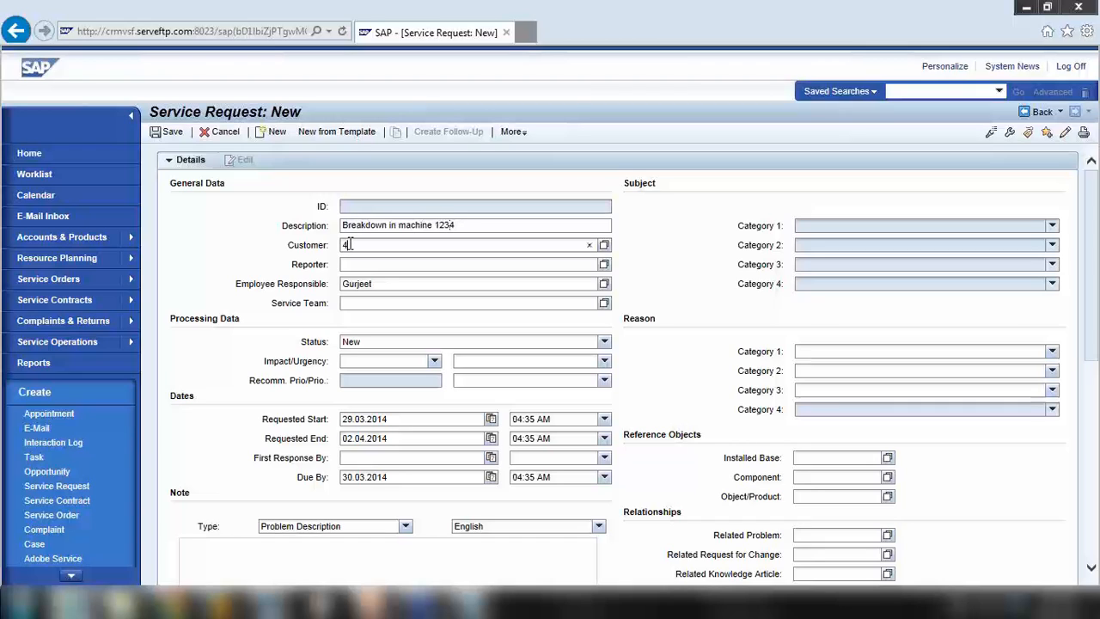
{"action": "type", "text": "21985"}
{"action": "key", "text": "Return"}
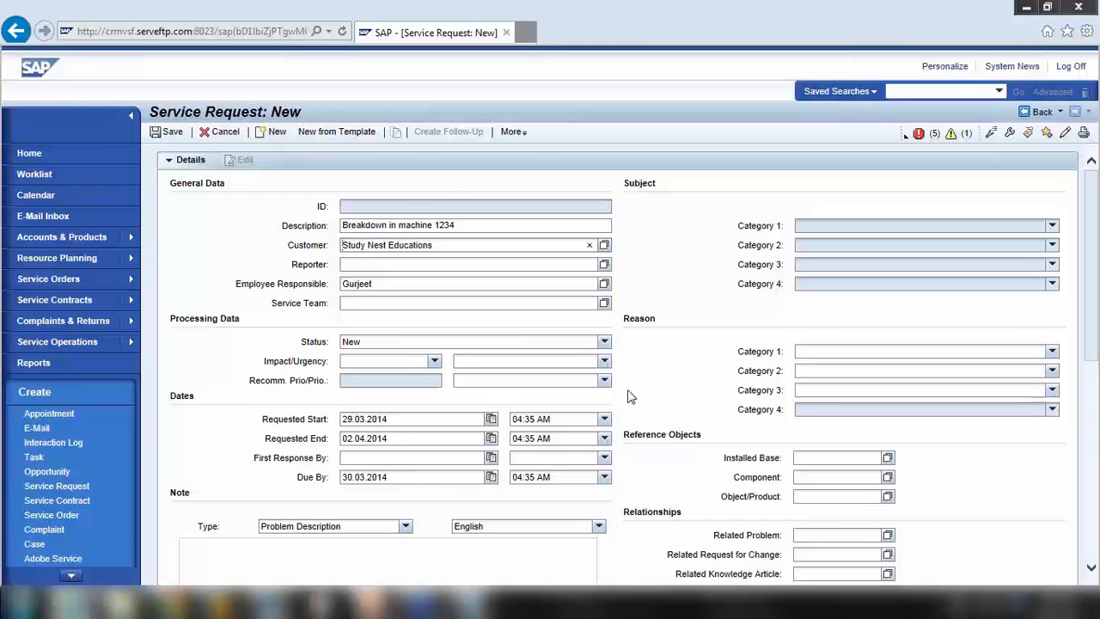
Search installed bases and link IBase 4346, 64 Megastore Installation, to the request
{"action": "scroll", "coordinate": [629, 394], "scroll_direction": "down", "scroll_amount": 3}
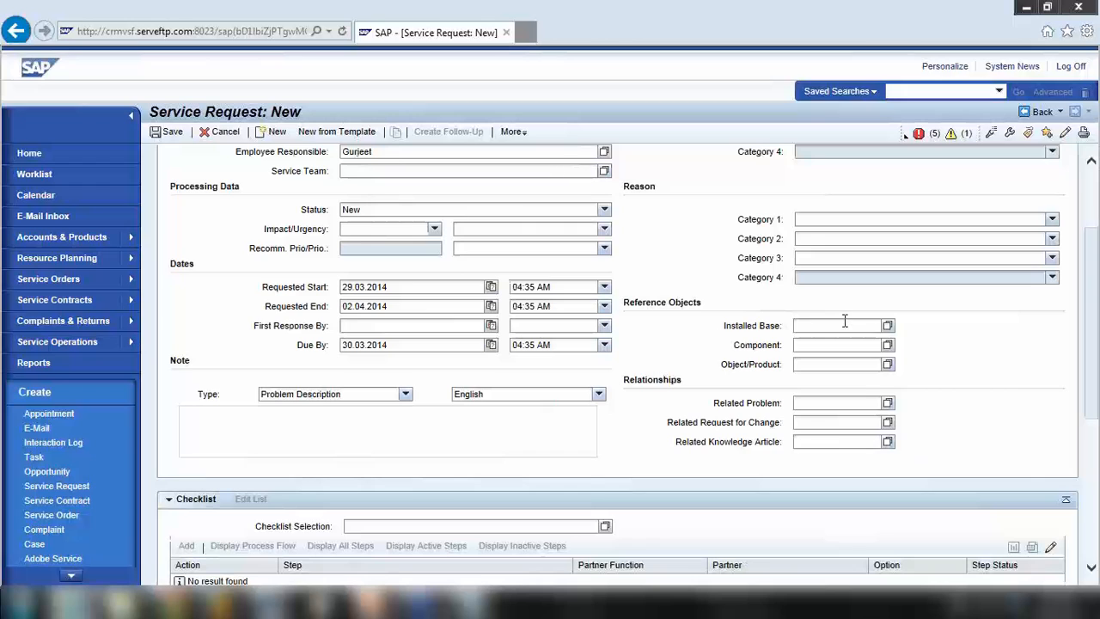
{"action": "scroll", "coordinate": [672, 340], "scroll_direction": "up", "scroll_amount": 2}
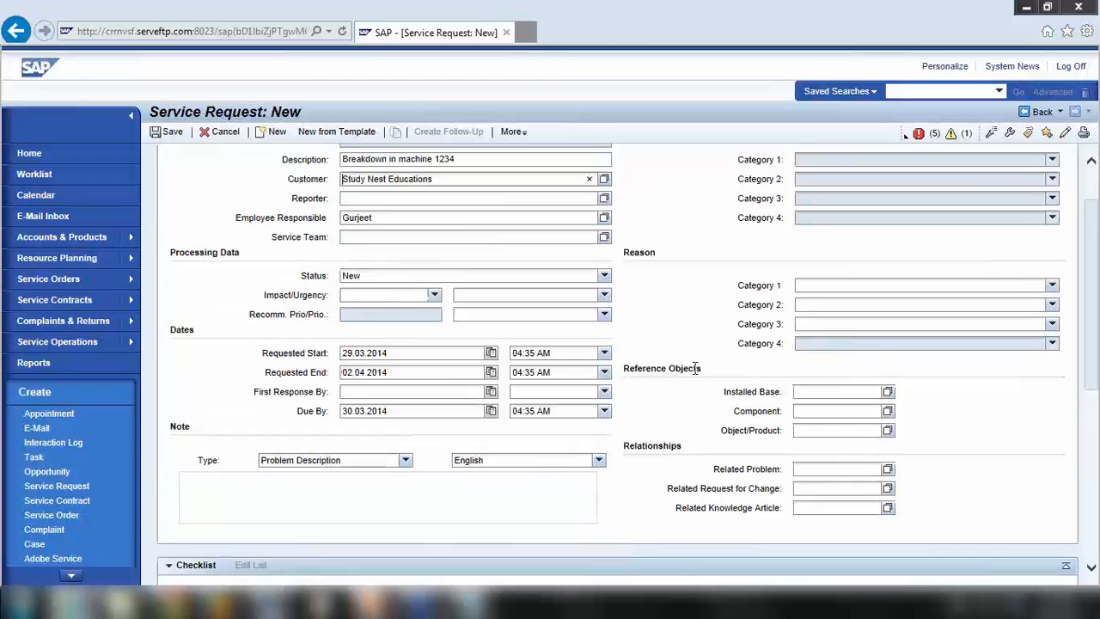
{"action": "left_click", "coordinate": [800, 391]}
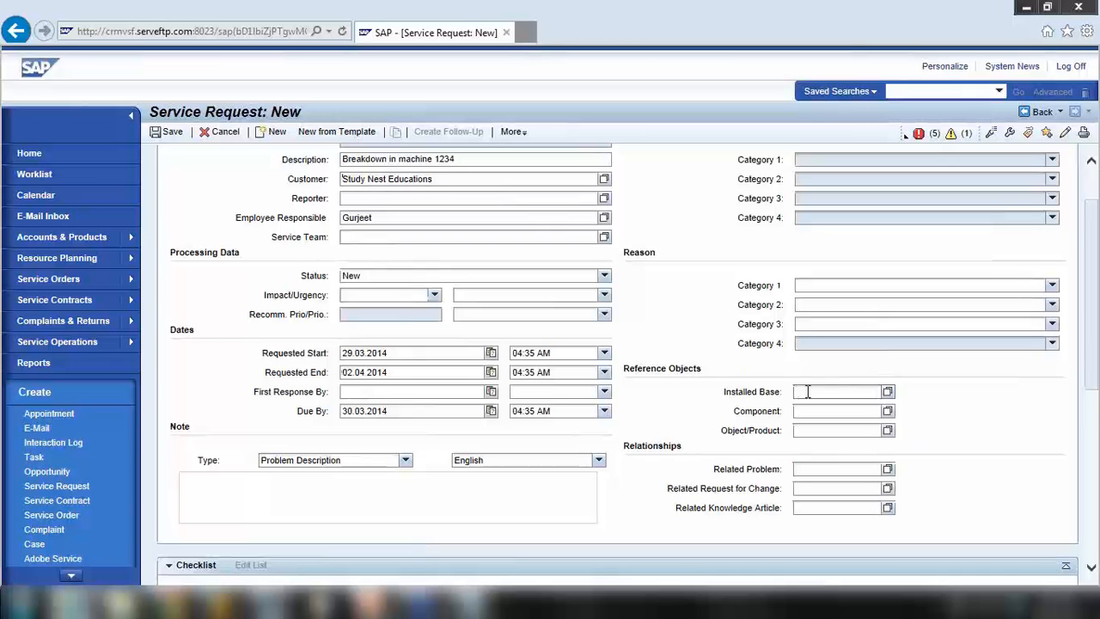
{"action": "left_click", "coordinate": [889, 393]}
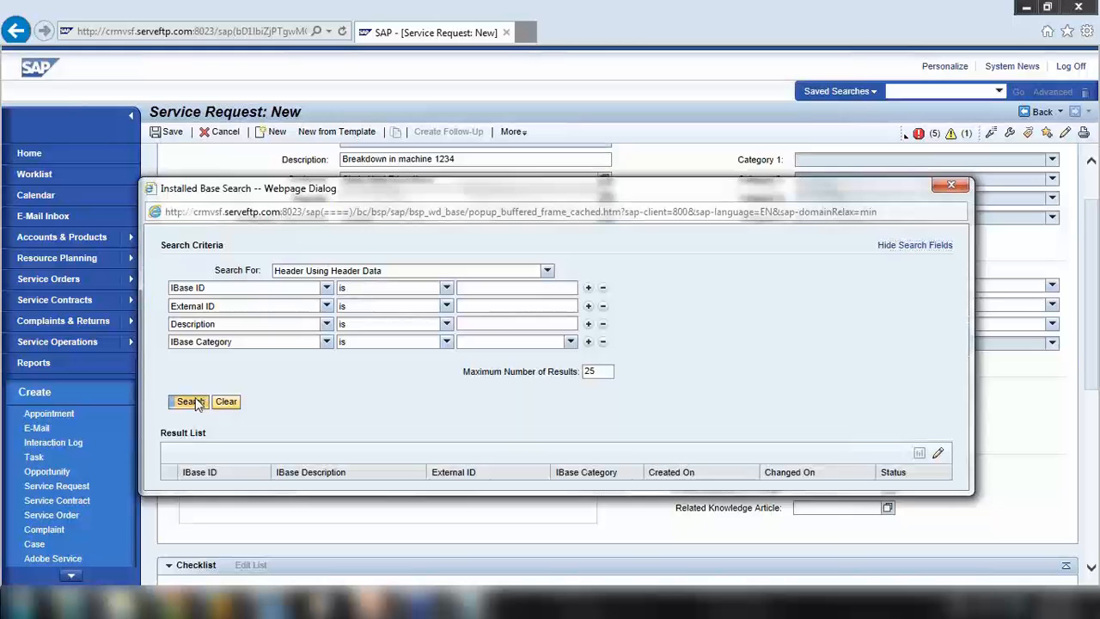
{"action": "left_click", "coordinate": [191, 401]}
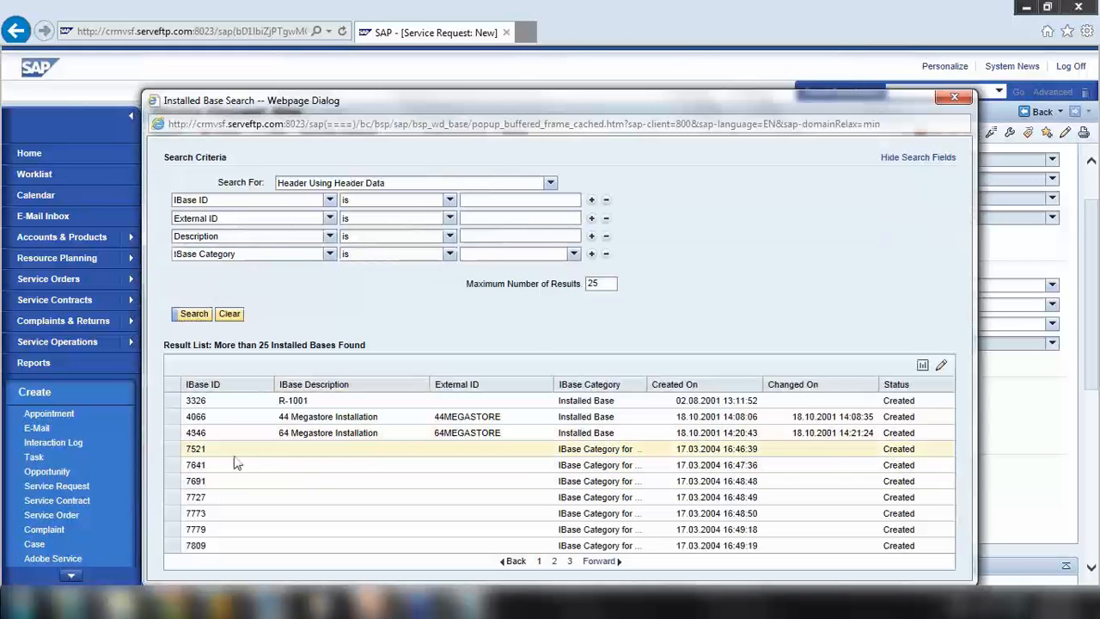
{"action": "left_click", "coordinate": [176, 438]}
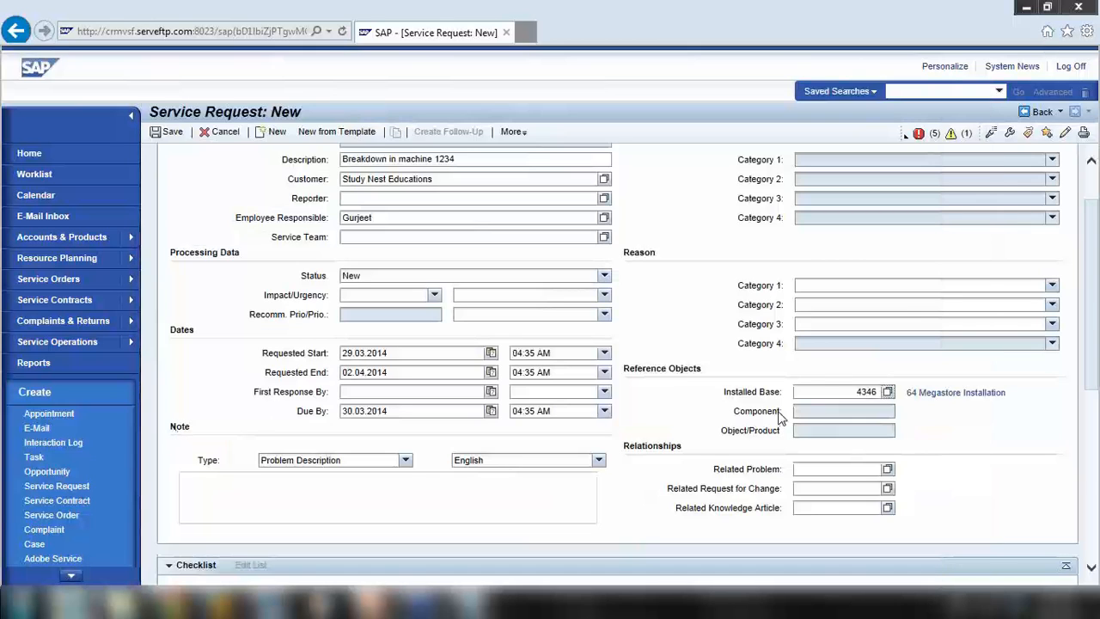
{"action": "double_click", "coordinate": [856, 392]}
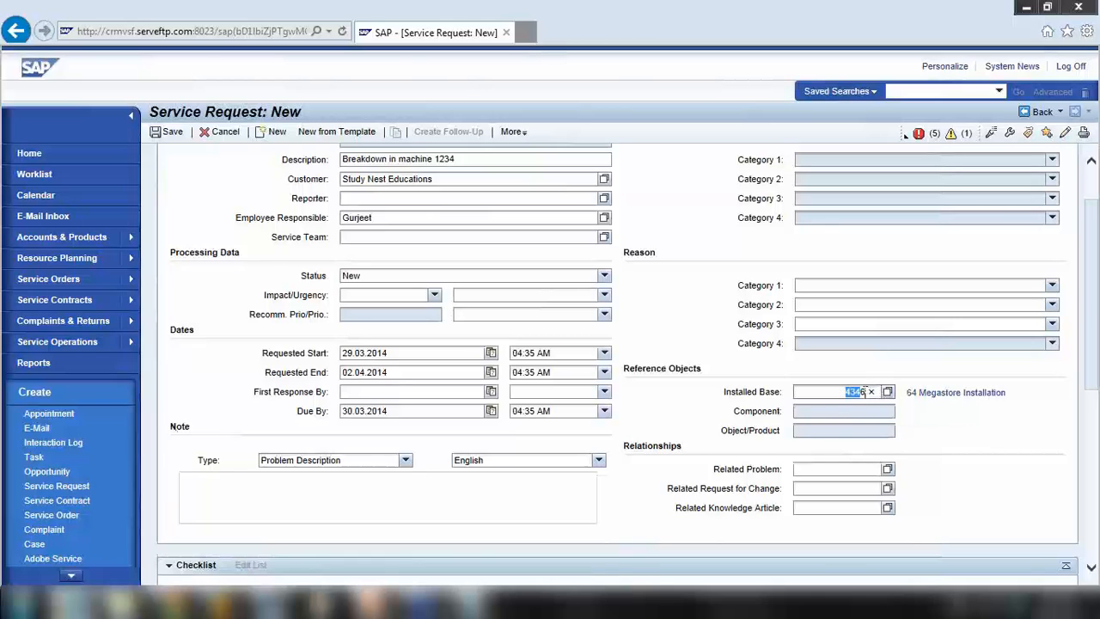
Replace the installed base with 17634, Server Installed Base for ABC company, using a partner search
{"action": "double_click", "coordinate": [745, 416]}
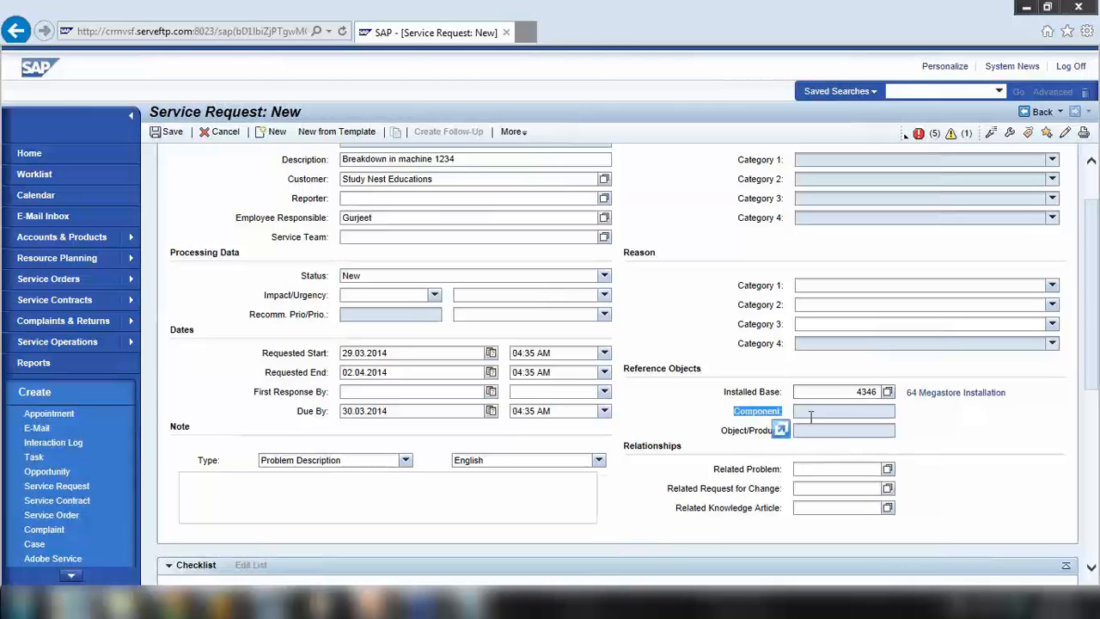
{"action": "left_click", "coordinate": [887, 392]}
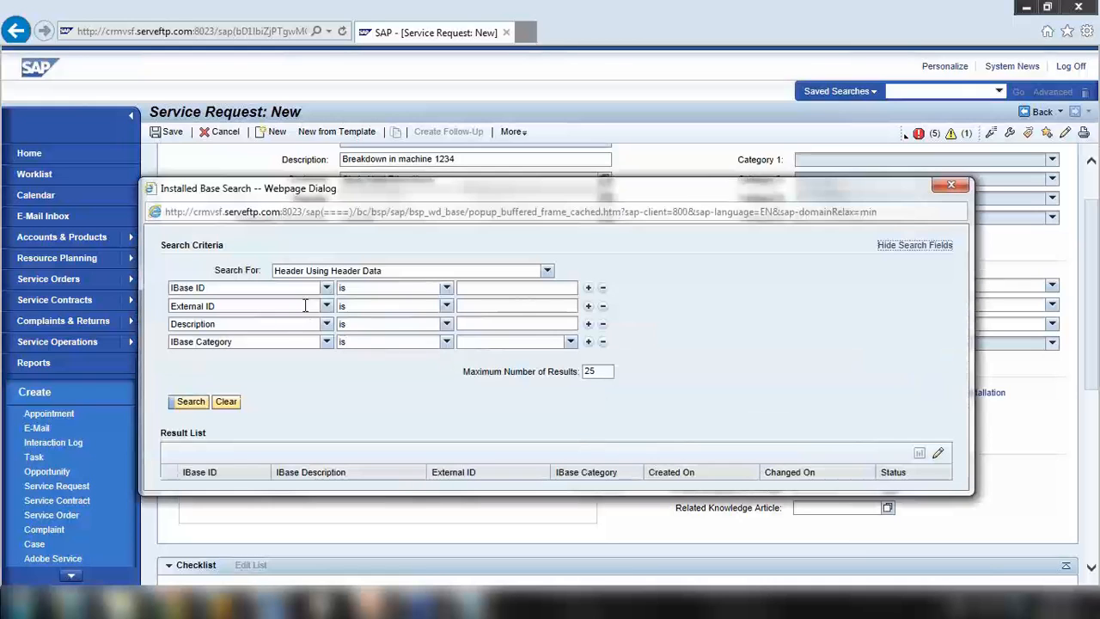
{"action": "left_click", "coordinate": [327, 341]}
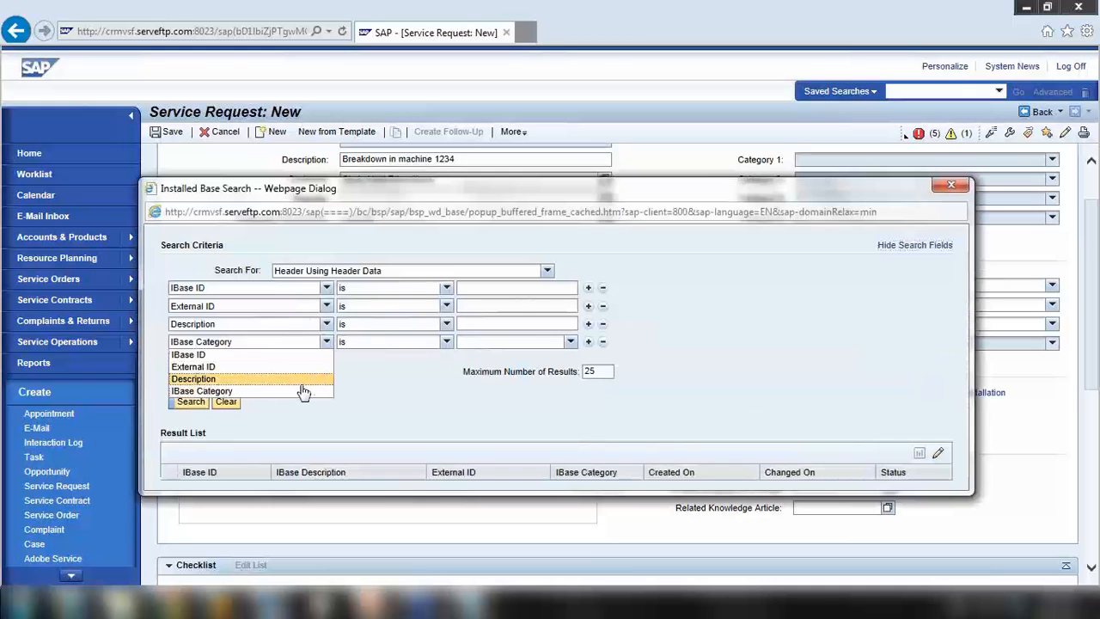
{"action": "left_click", "coordinate": [392, 388]}
{"action": "left_click", "coordinate": [456, 271]}
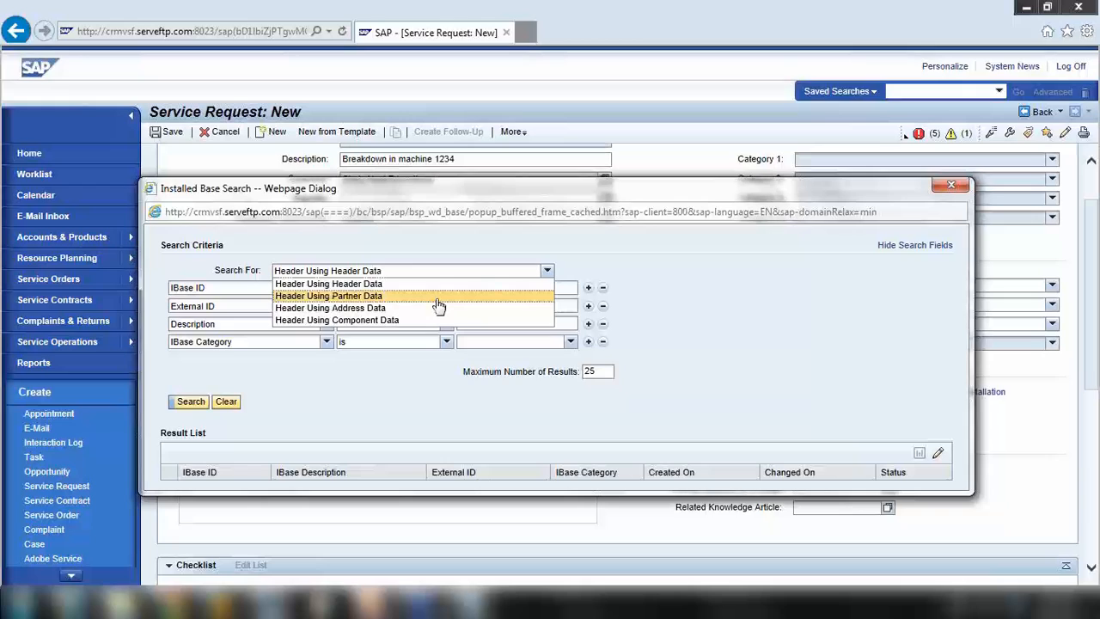
{"action": "left_click", "coordinate": [438, 298]}
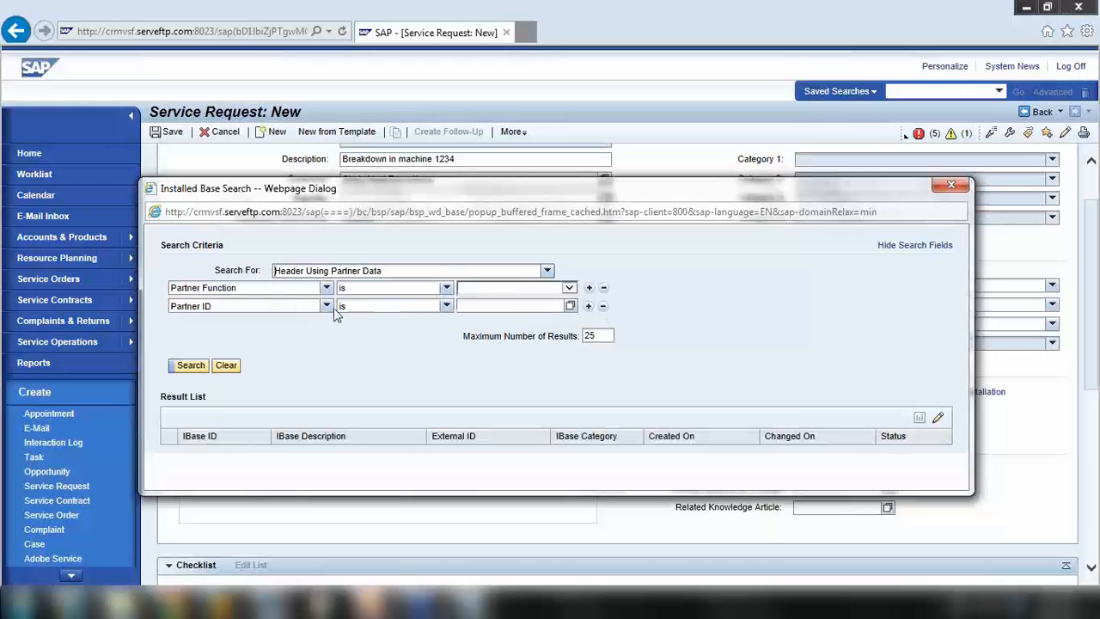
{"action": "left_click", "coordinate": [326, 306]}
{"action": "left_click", "coordinate": [471, 307]}
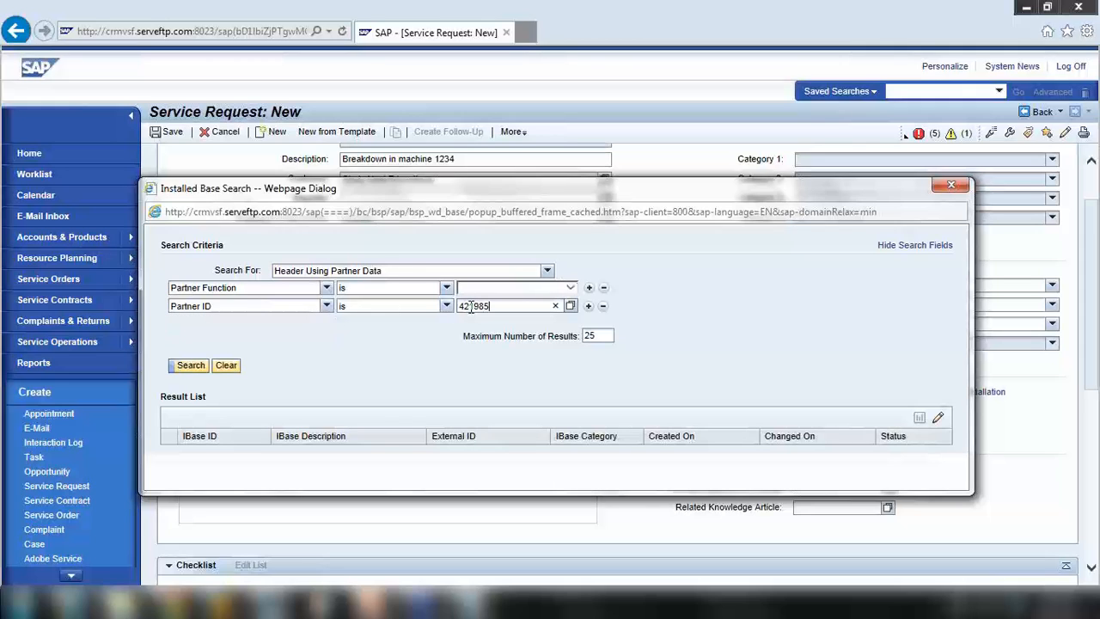
{"action": "key", "text": "Return"}
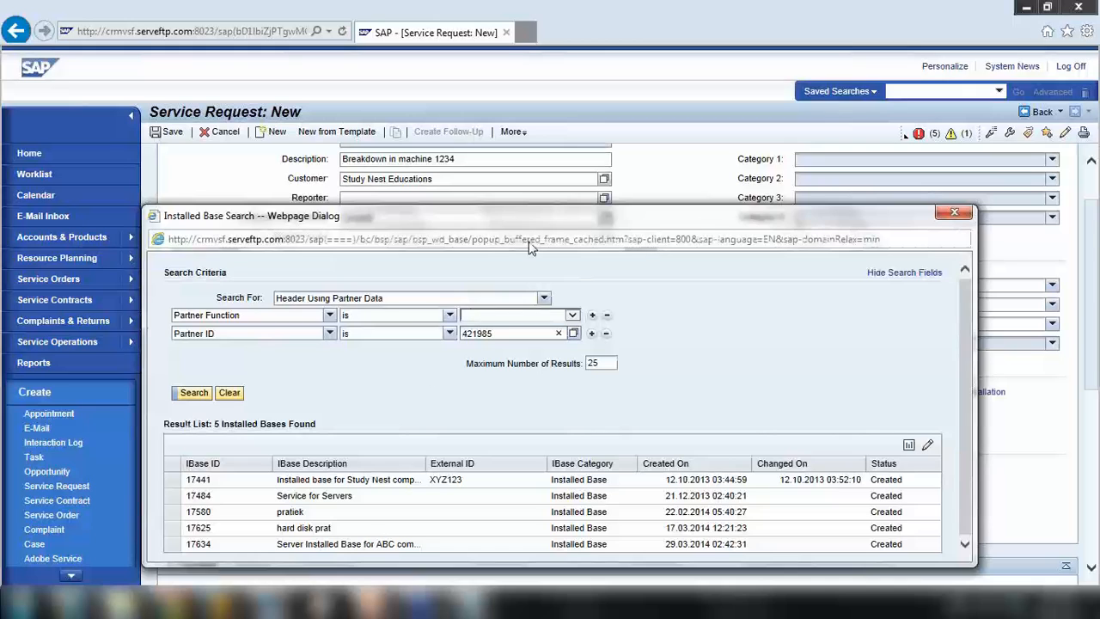
{"action": "left_click_drag", "start_coordinate": [536, 221], "coordinate": [578, 113]}
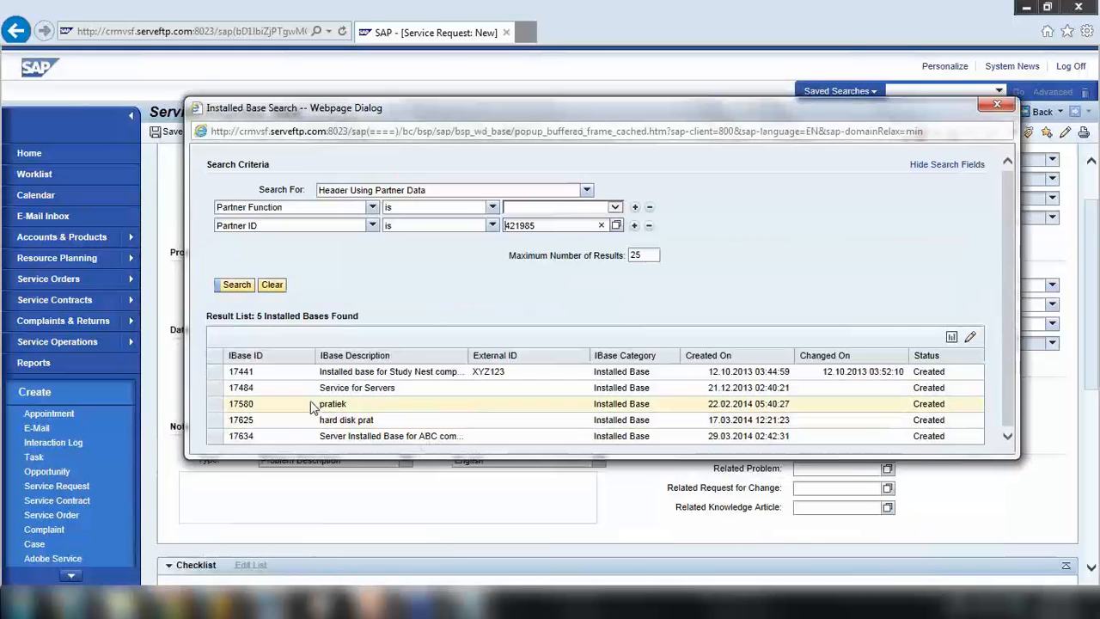
{"action": "left_click", "coordinate": [214, 437]}
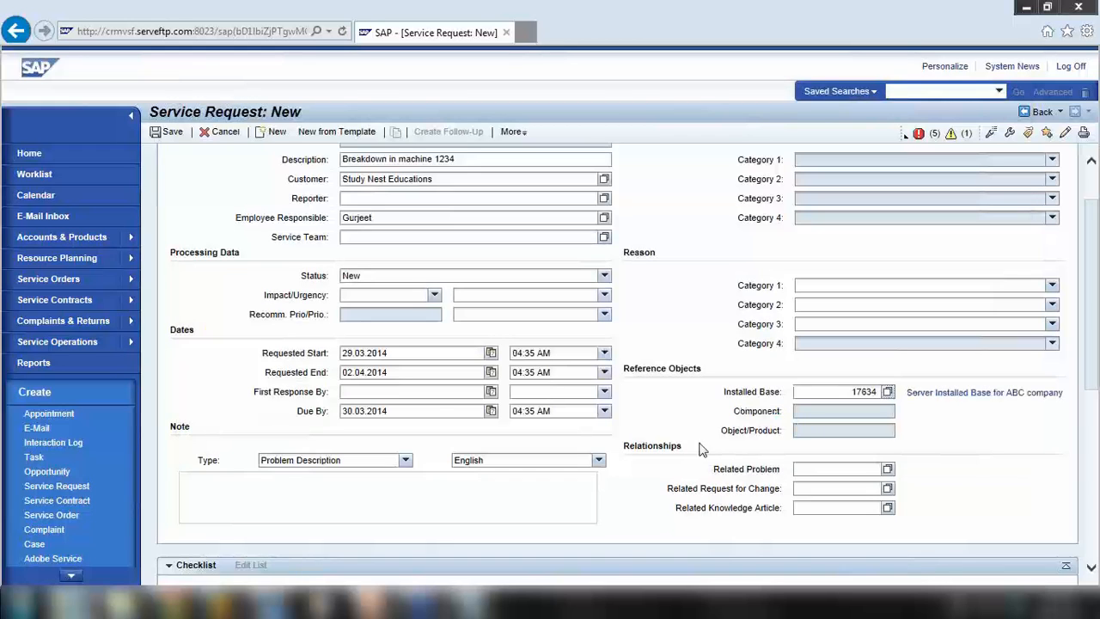
Check the description and installed base 17634, then bring up the reason Category 1 list
{"action": "left_click", "coordinate": [888, 392]}
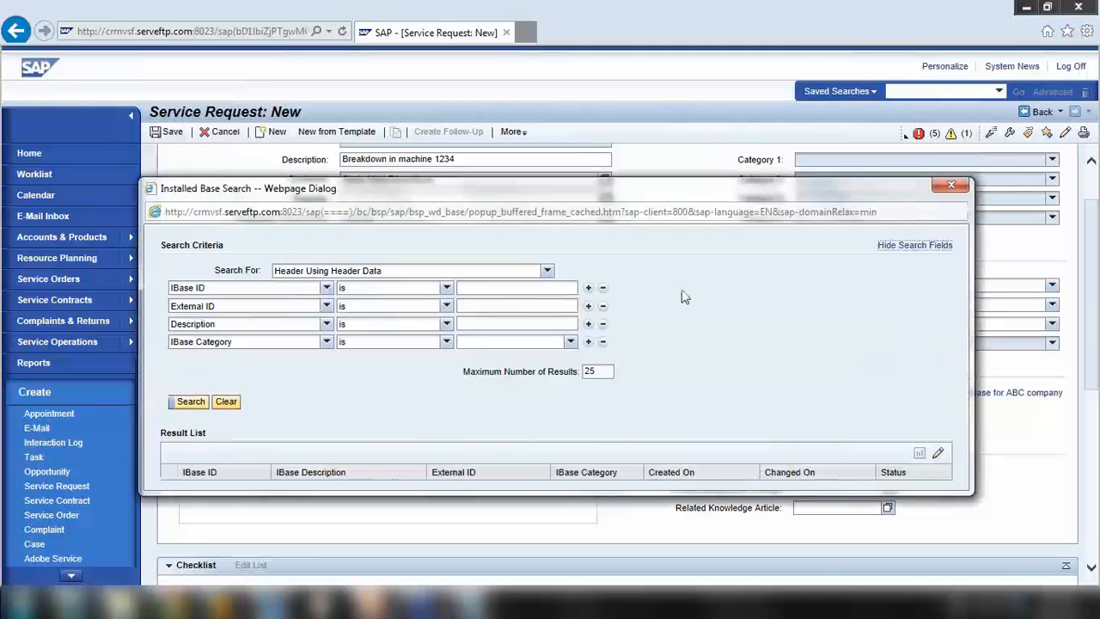
{"action": "left_click", "coordinate": [950, 184]}
{"action": "scroll", "coordinate": [570, 355], "scroll_direction": "up", "scroll_amount": 3}
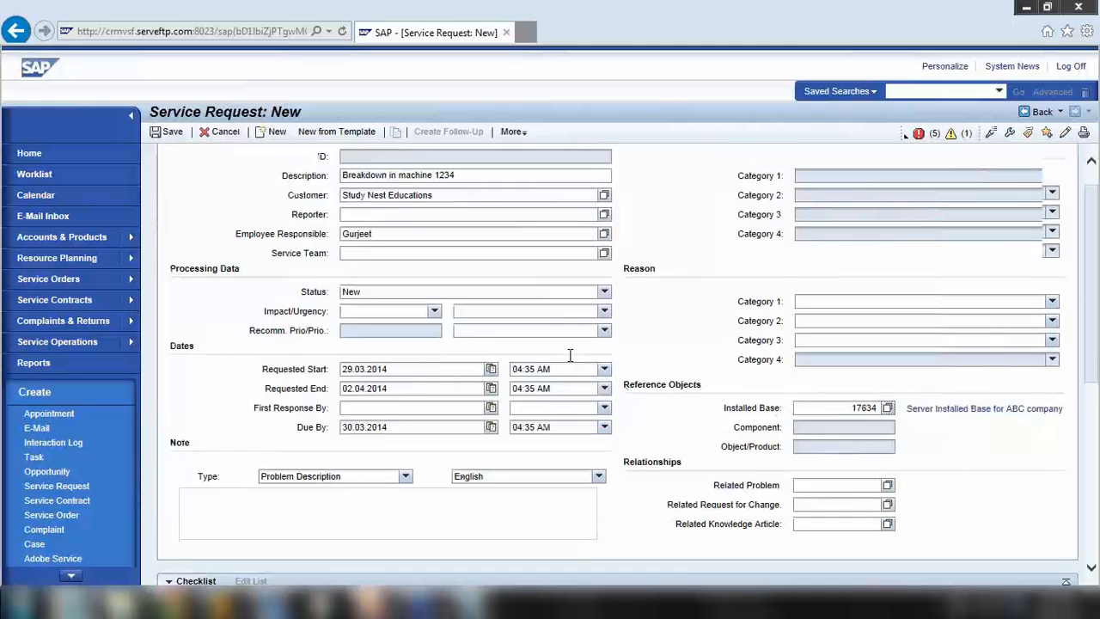
{"action": "triple_click", "coordinate": [365, 223]}
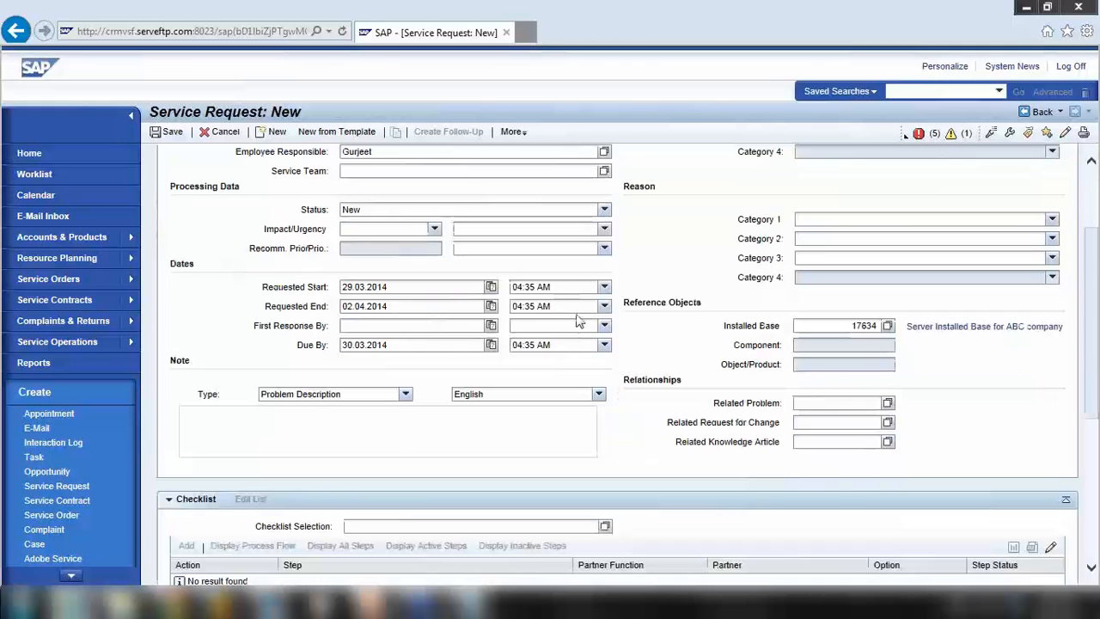
{"action": "scroll", "coordinate": [550, 316], "scroll_direction": "down", "scroll_amount": 3}
{"action": "left_click_drag", "start_coordinate": [853, 321], "coordinate": [902, 327]}
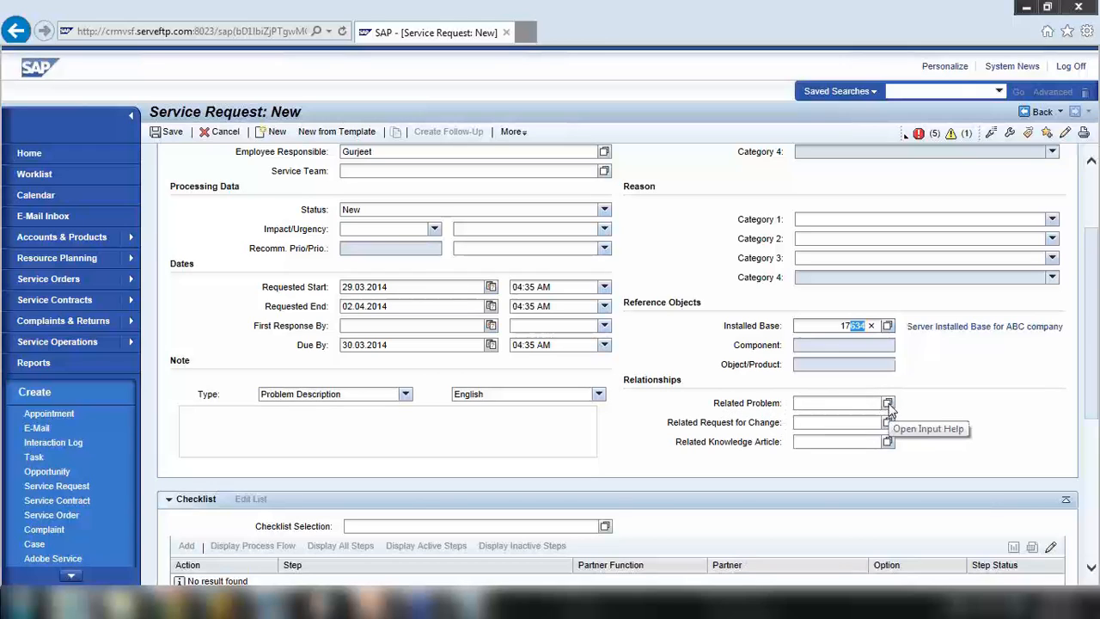
{"action": "left_click", "coordinate": [868, 220]}
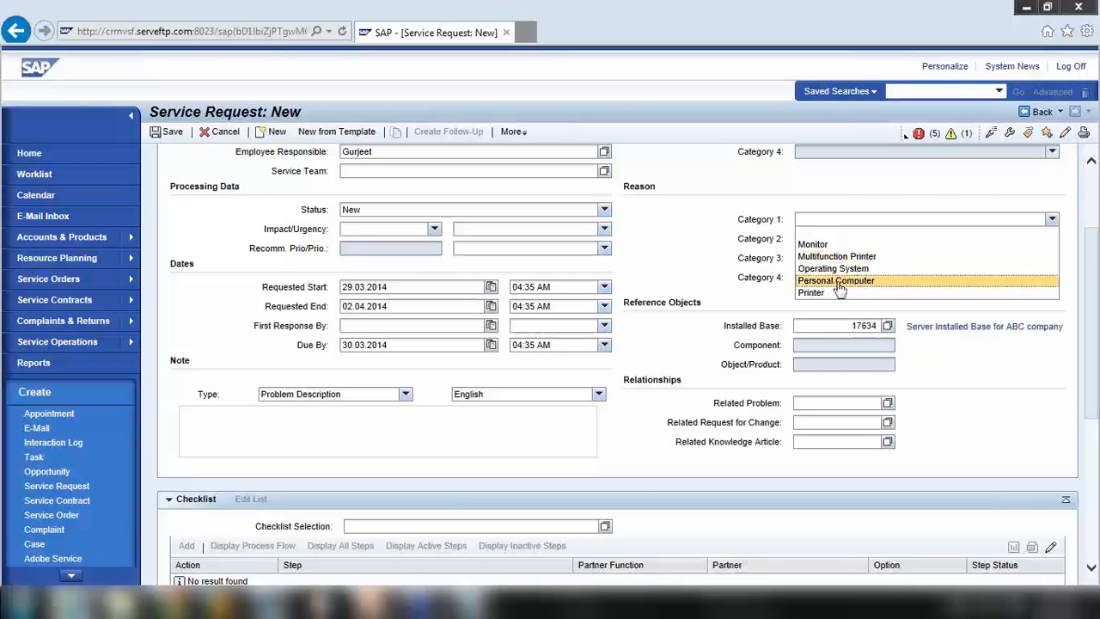
Set reason categories Monitor, Image, 'Image is not centered on the display' and link the Blue Screen problem
{"action": "left_click", "coordinate": [825, 245]}
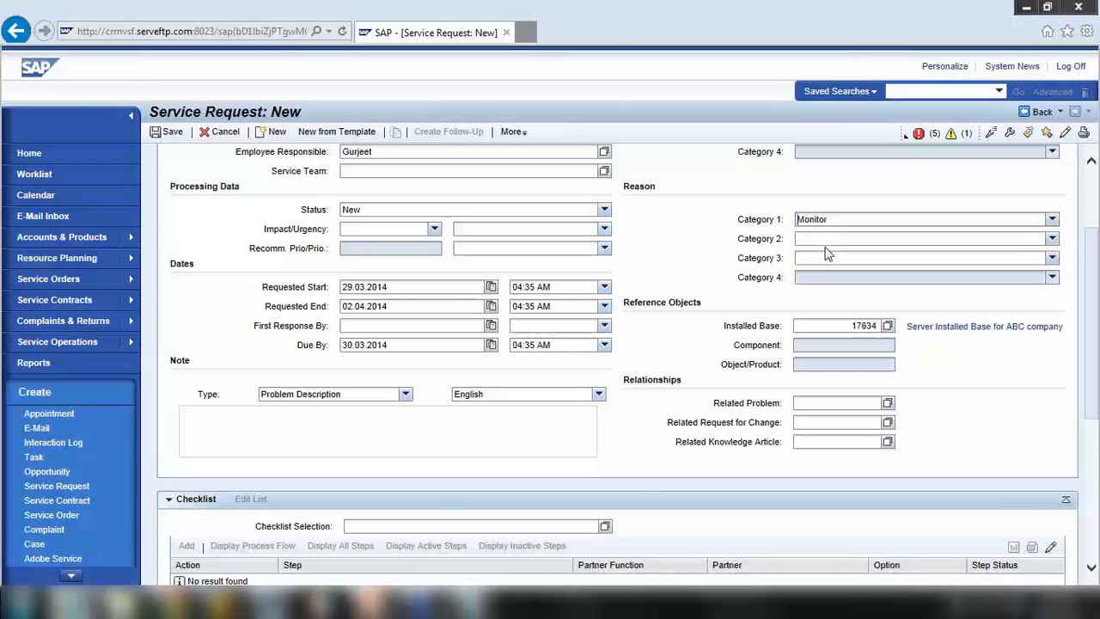
{"action": "left_click", "coordinate": [839, 241]}
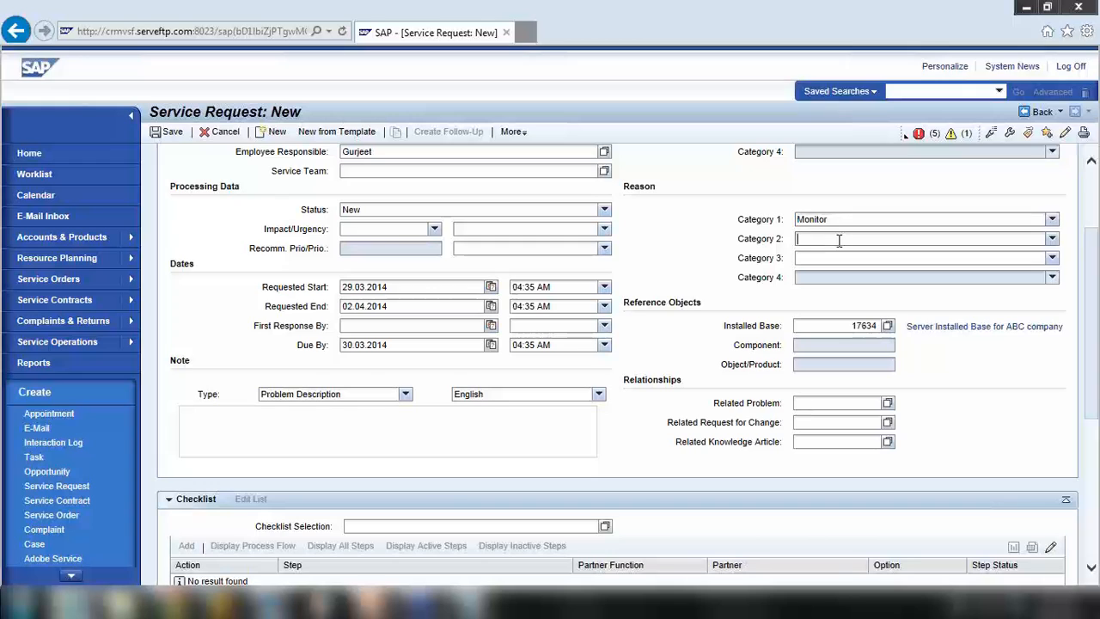
{"action": "left_click", "coordinate": [839, 241]}
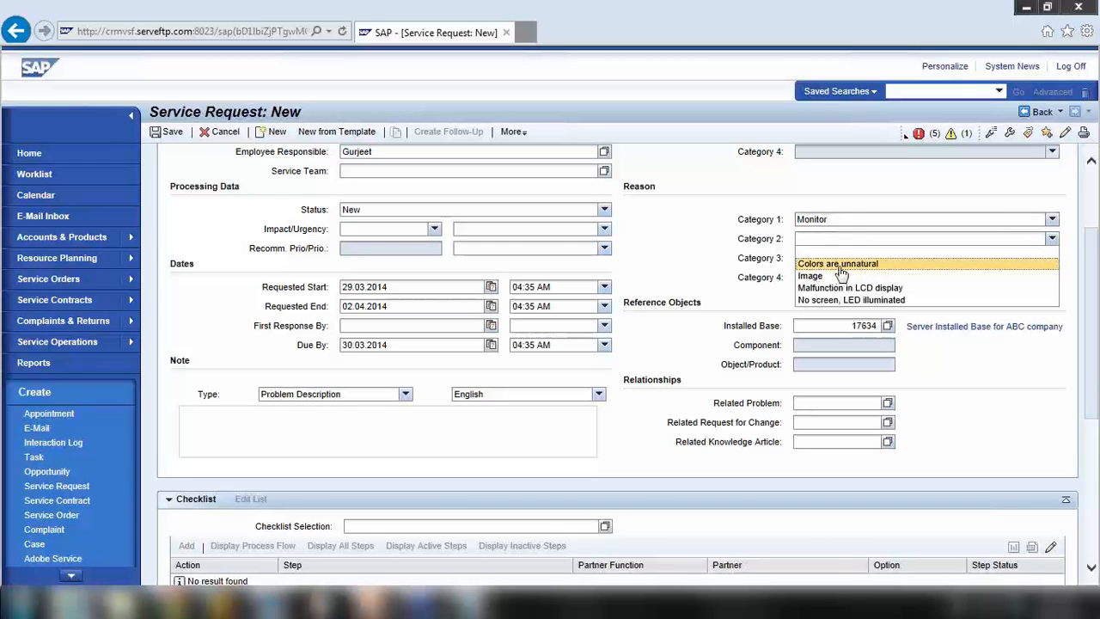
{"action": "left_click", "coordinate": [836, 276]}
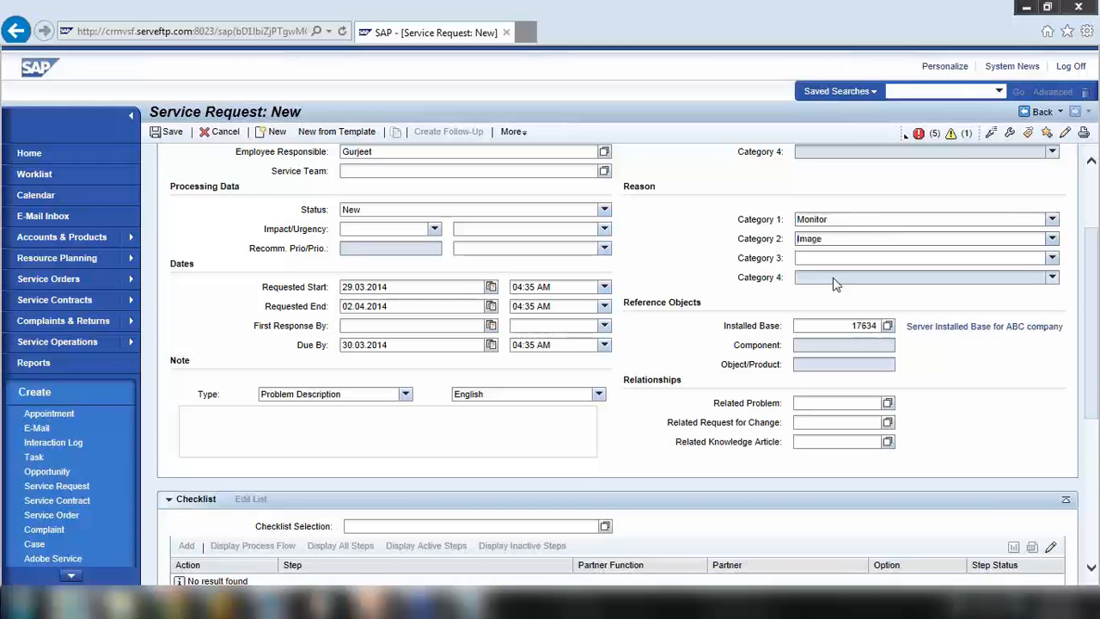
{"action": "left_click", "coordinate": [833, 258]}
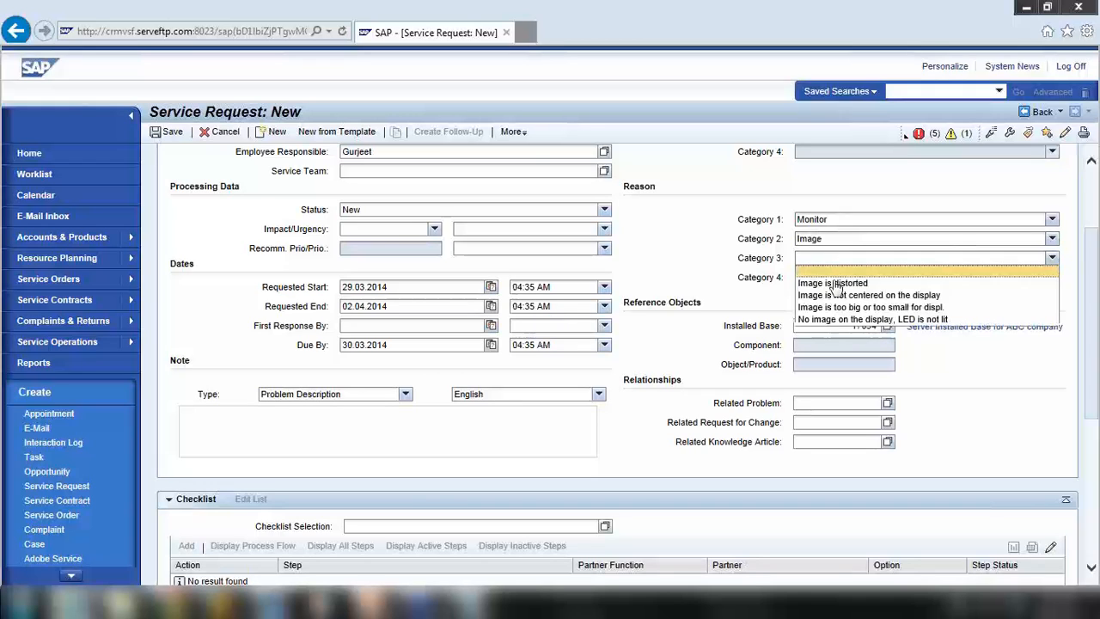
{"action": "left_click", "coordinate": [829, 294]}
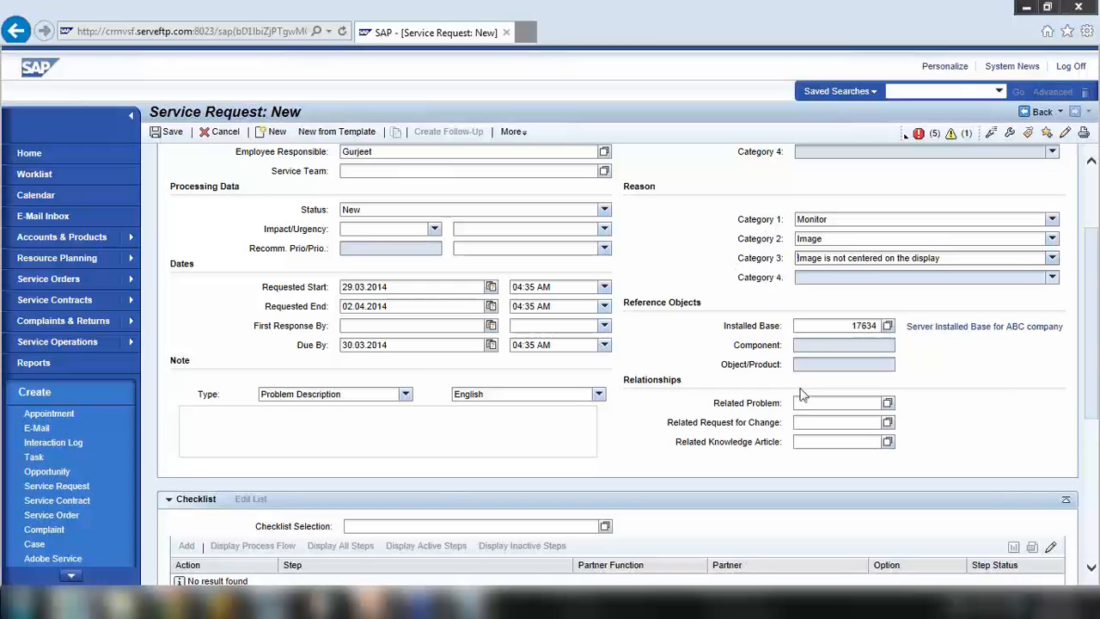
{"action": "left_click", "coordinate": [888, 403]}
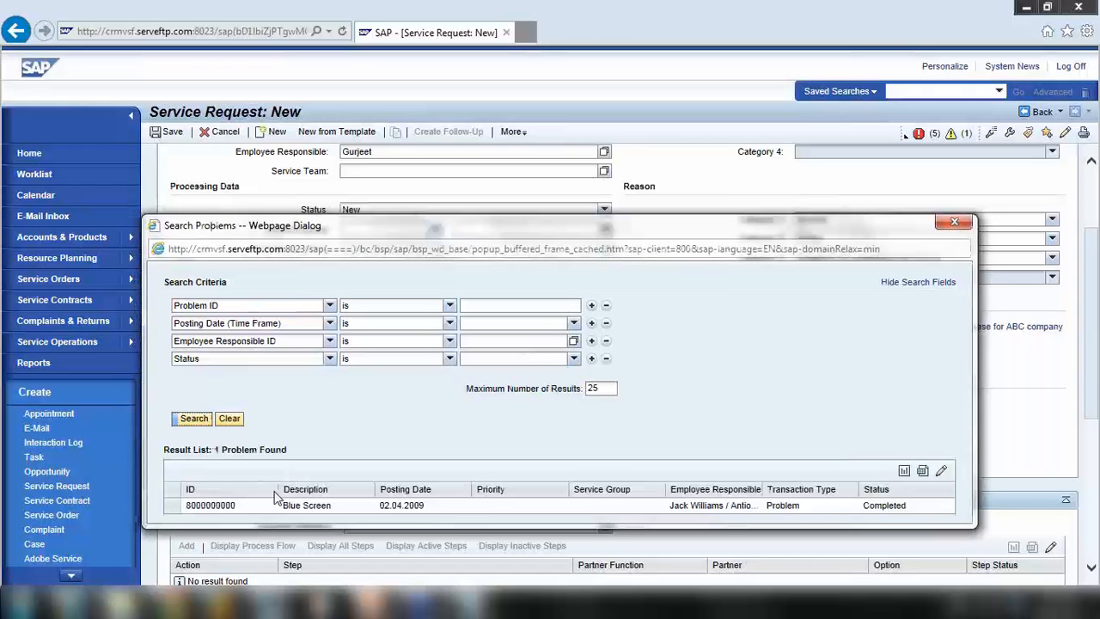
{"action": "left_click", "coordinate": [172, 511]}
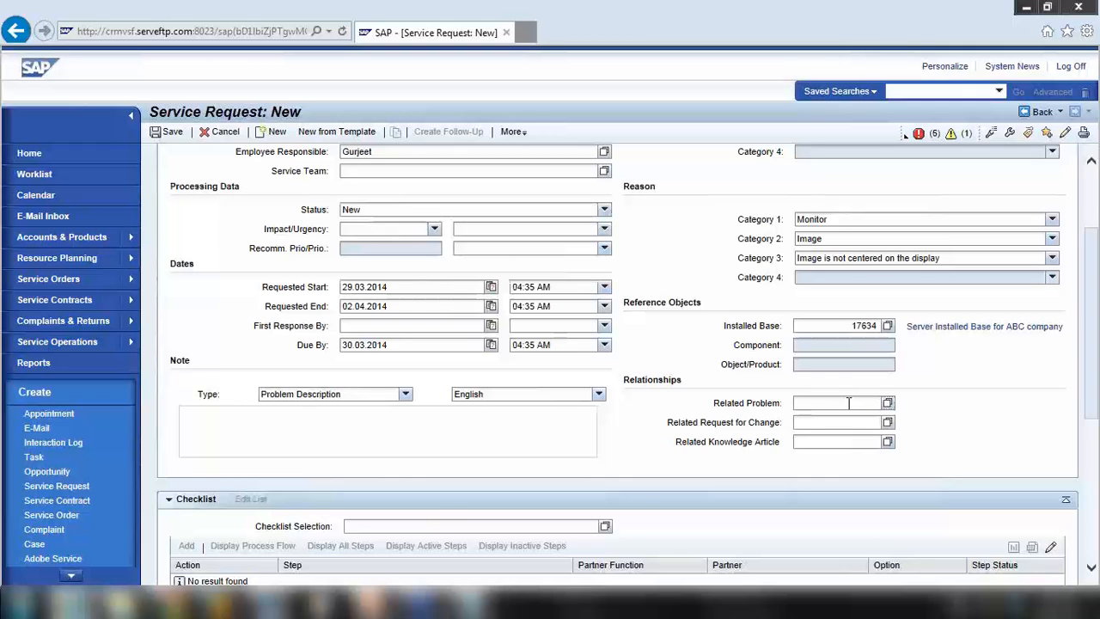
Review the error messages, set impact/urgency to Medium, and save the request
{"action": "left_click", "coordinate": [918, 133]}
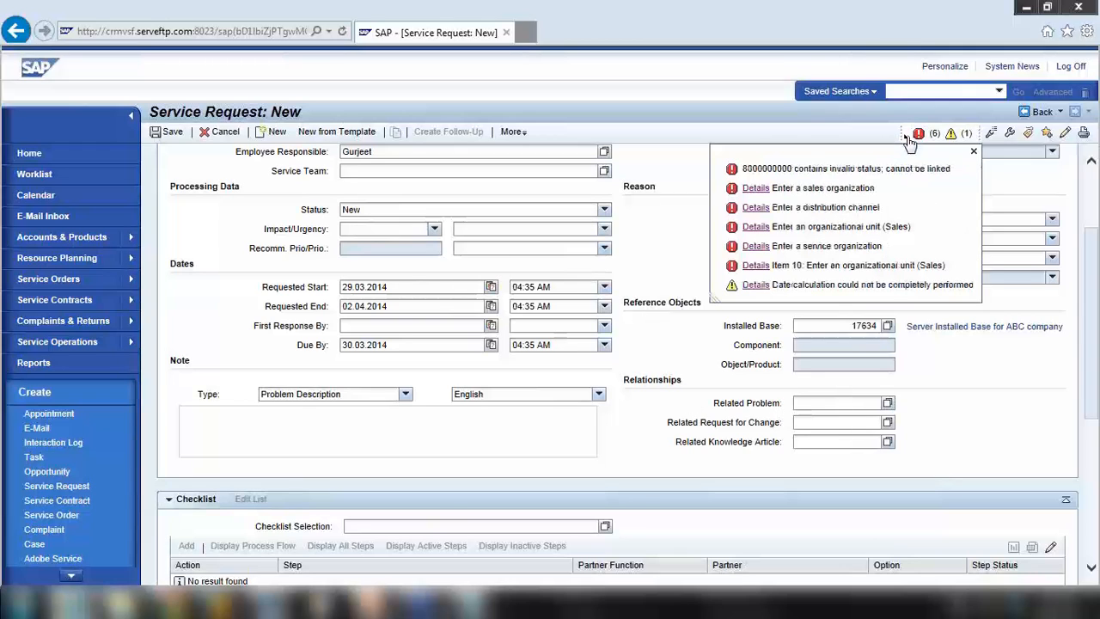
{"action": "left_click", "coordinate": [974, 151]}
{"action": "scroll", "coordinate": [760, 361], "scroll_direction": "up", "scroll_amount": 3}
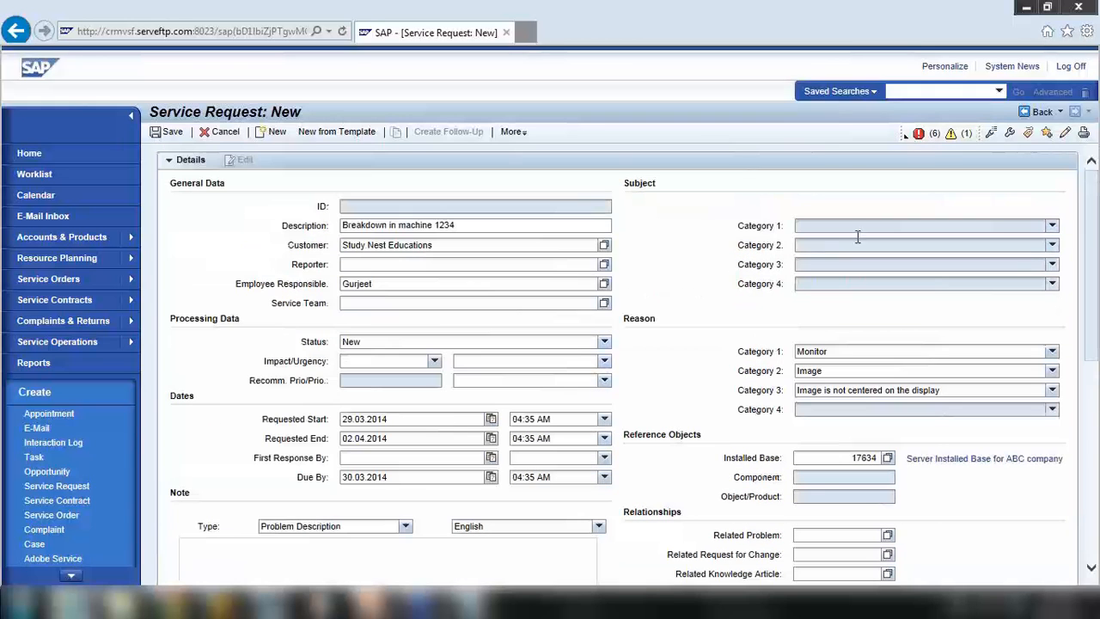
{"action": "left_click", "coordinate": [918, 133]}
{"action": "scroll", "coordinate": [360, 389], "scroll_direction": "down", "scroll_amount": 2}
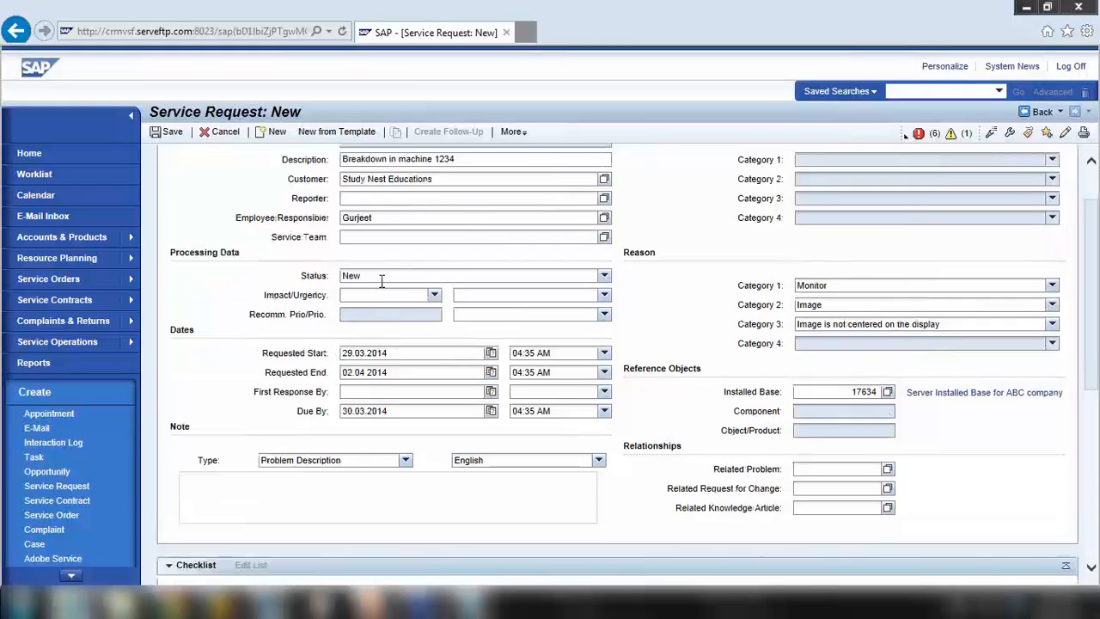
{"action": "left_click", "coordinate": [357, 295]}
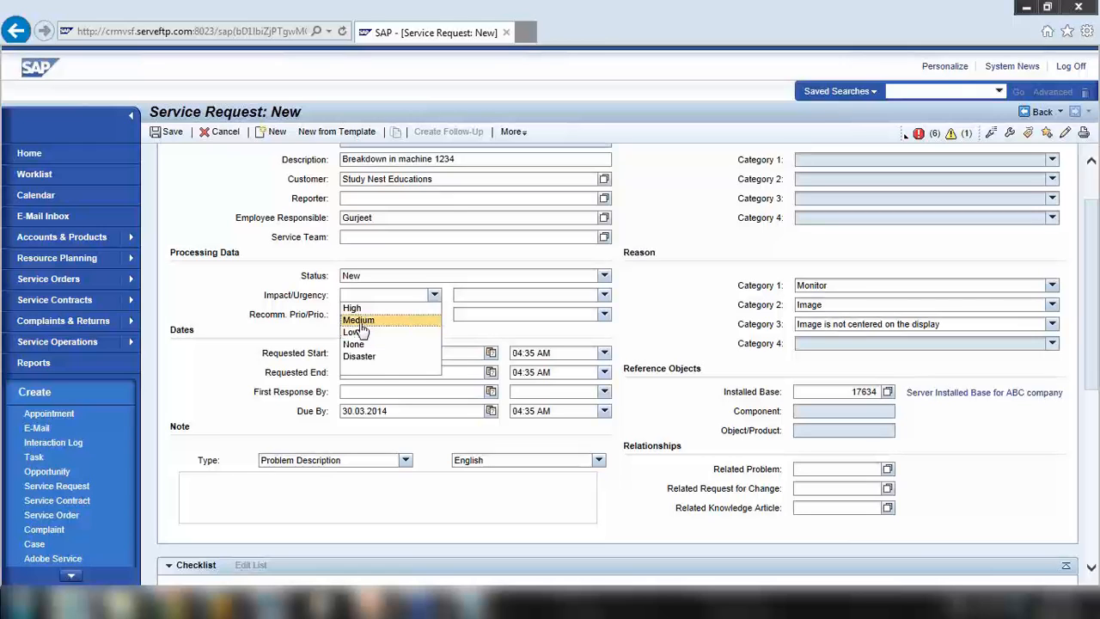
{"action": "left_click", "coordinate": [359, 321]}
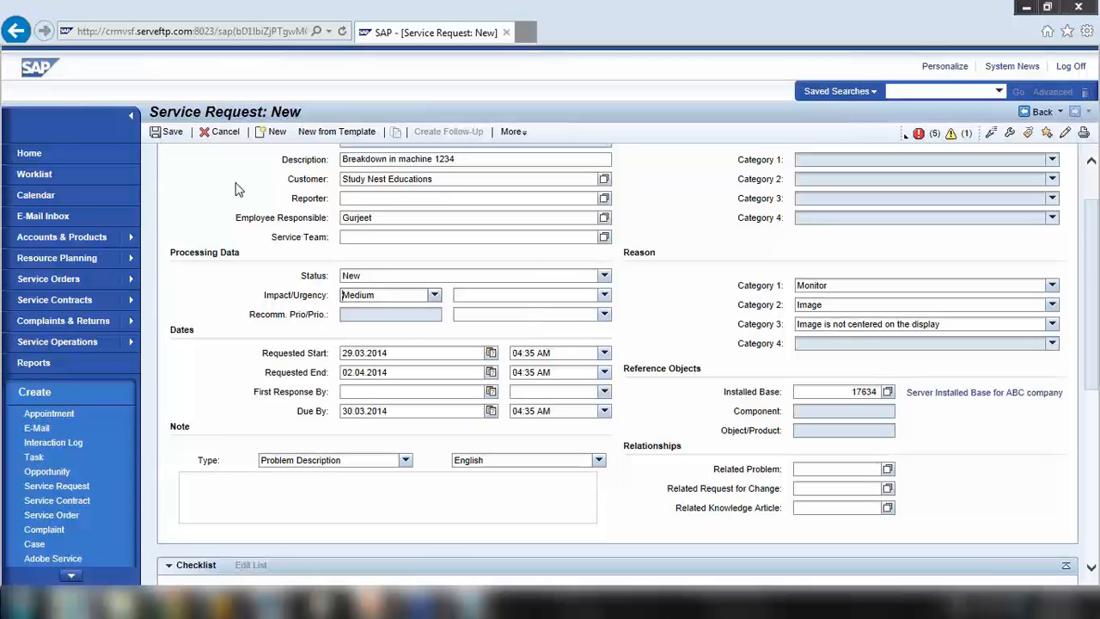
{"action": "left_click", "coordinate": [168, 131]}
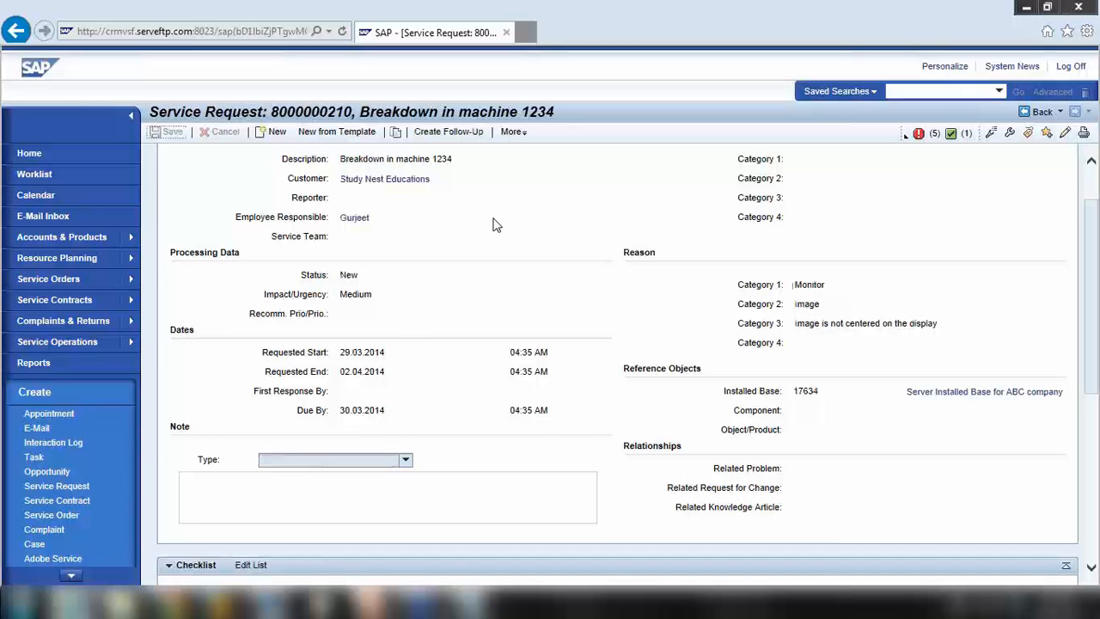
Review installed base 17634's hard disk replacement entry, then present PowerPoint's Service Request slide
{"action": "scroll", "coordinate": [495, 225], "scroll_direction": "up", "scroll_amount": 2}
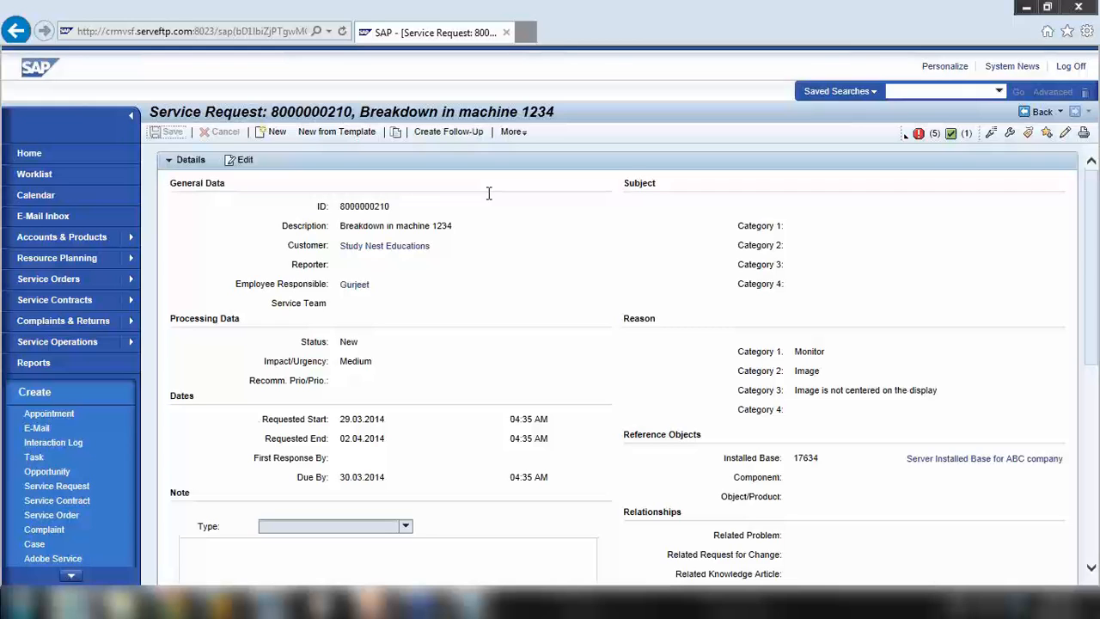
{"action": "scroll", "coordinate": [607, 449], "scroll_direction": "down", "scroll_amount": 3}
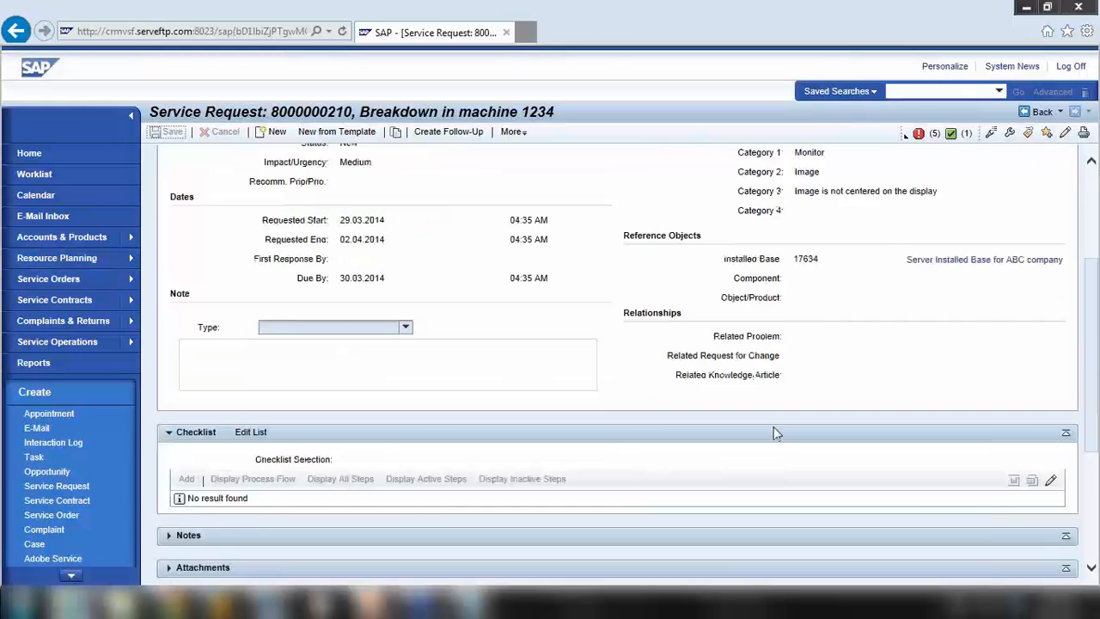
{"action": "left_click", "coordinate": [945, 261]}
{"action": "scroll", "coordinate": [614, 379], "scroll_direction": "down", "scroll_amount": 2}
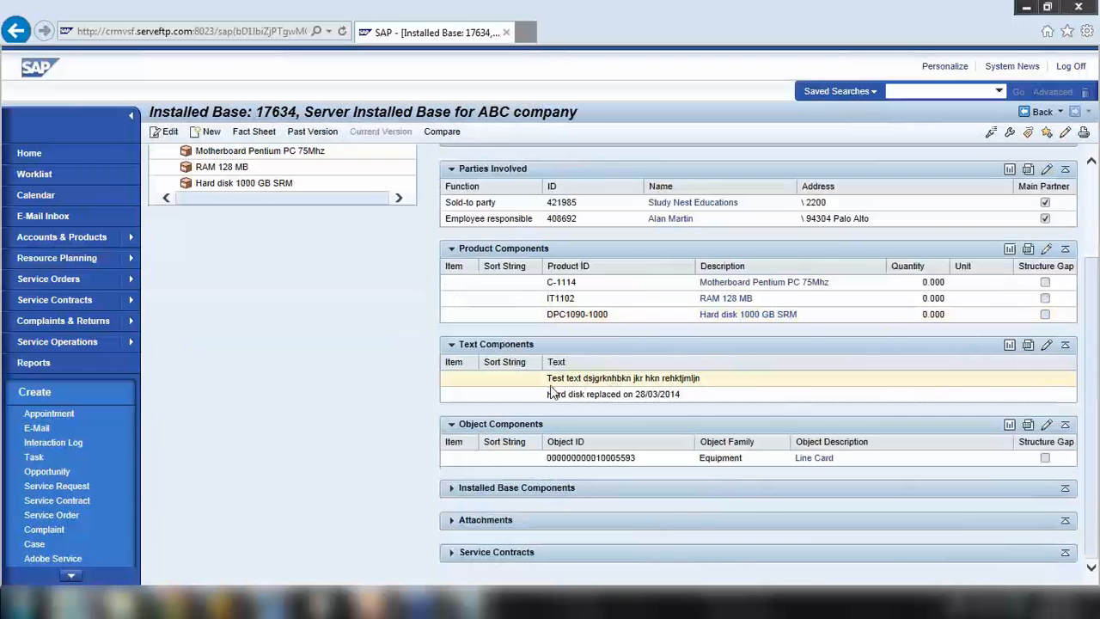
{"action": "left_click_drag", "start_coordinate": [552, 392], "coordinate": [689, 396]}
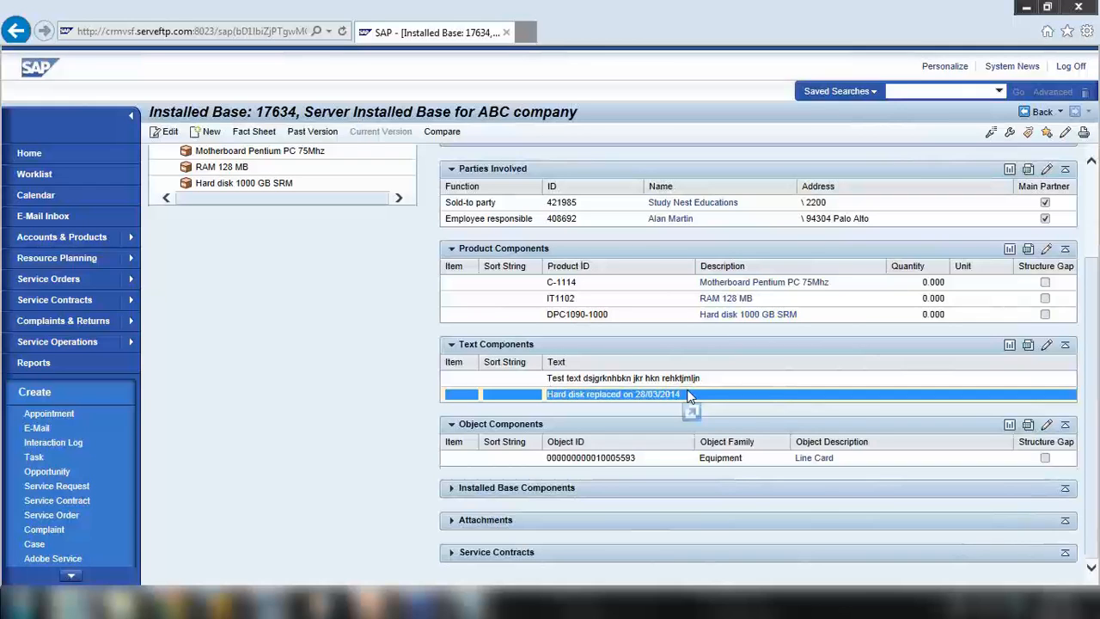
{"action": "scroll", "coordinate": [688, 396], "scroll_direction": "up", "scroll_amount": 3}
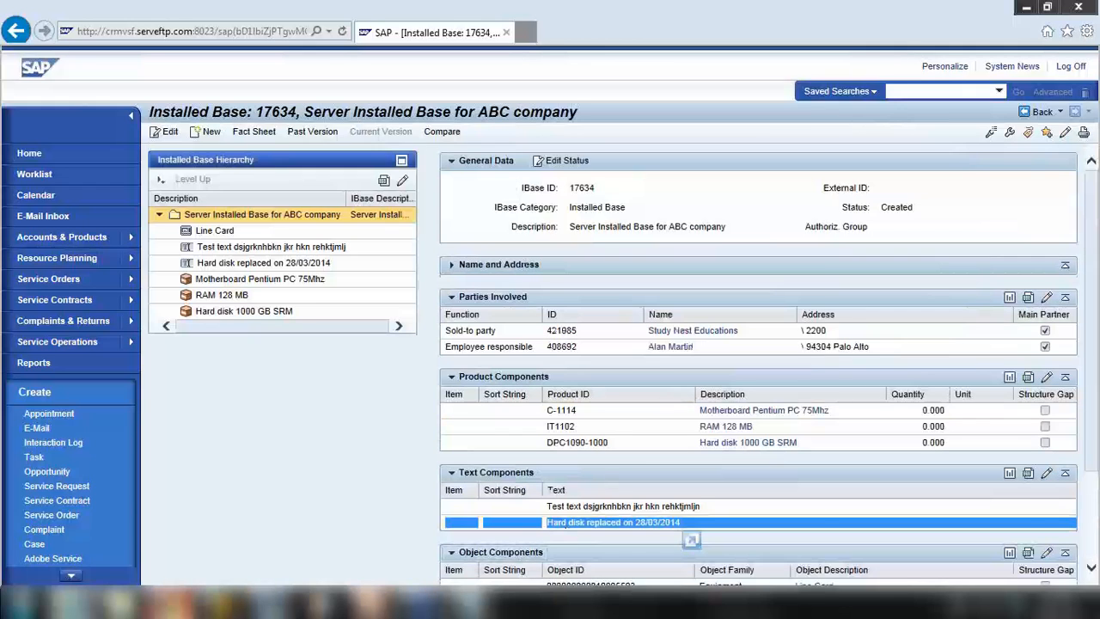
{"action": "key", "text": "alt+Tab"}
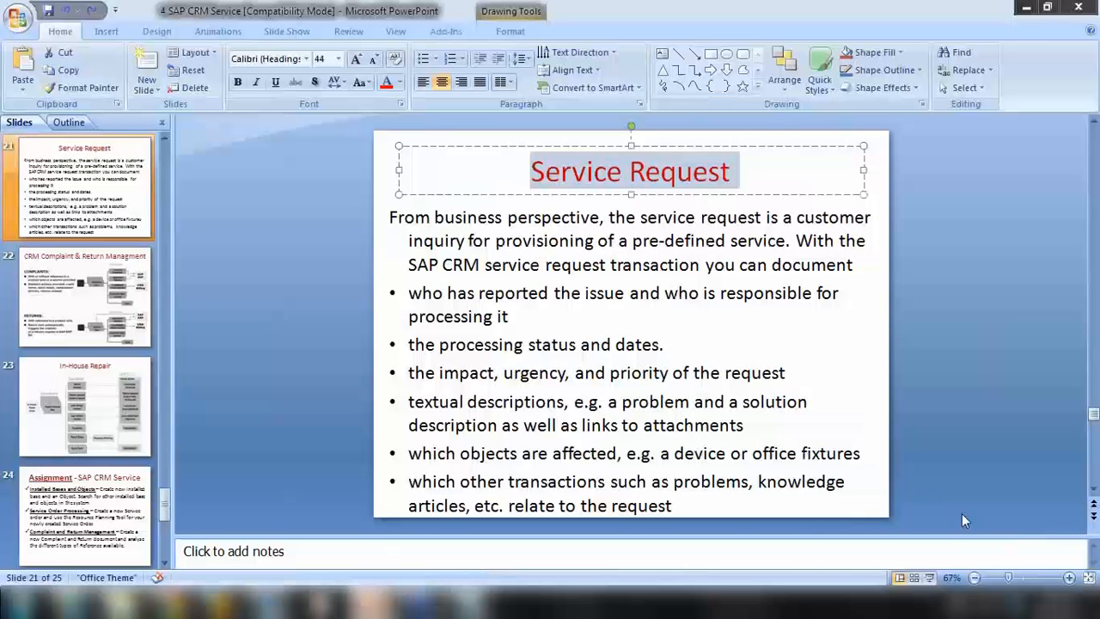
{"action": "left_click", "coordinate": [929, 577]}
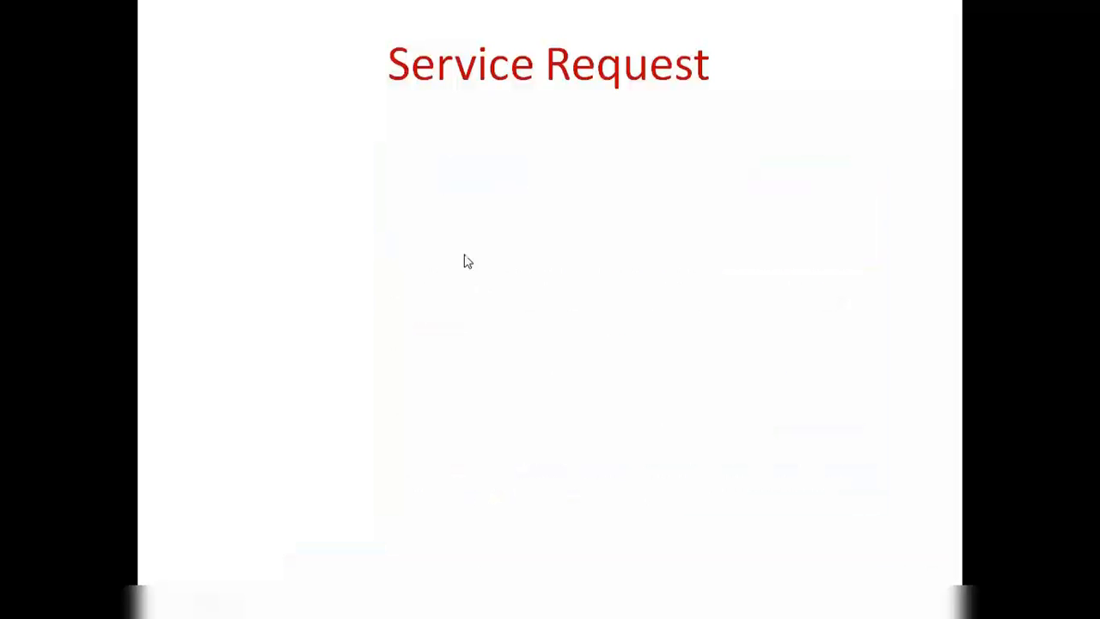
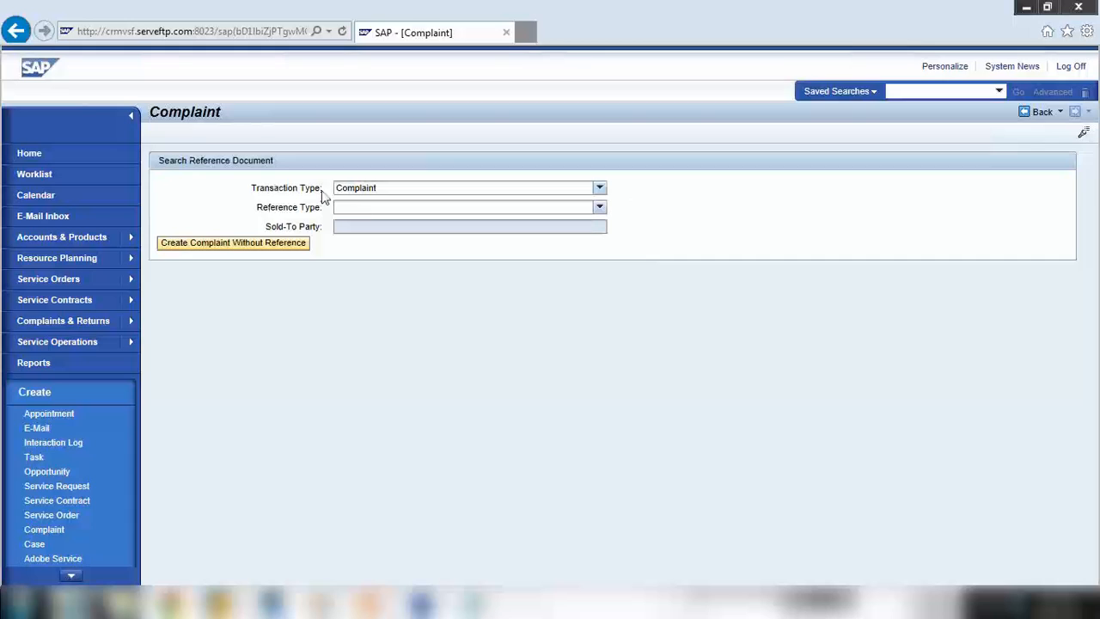
Return to the CRM Home page from the Complaint reference search
{"action": "left_click", "coordinate": [78, 154]}
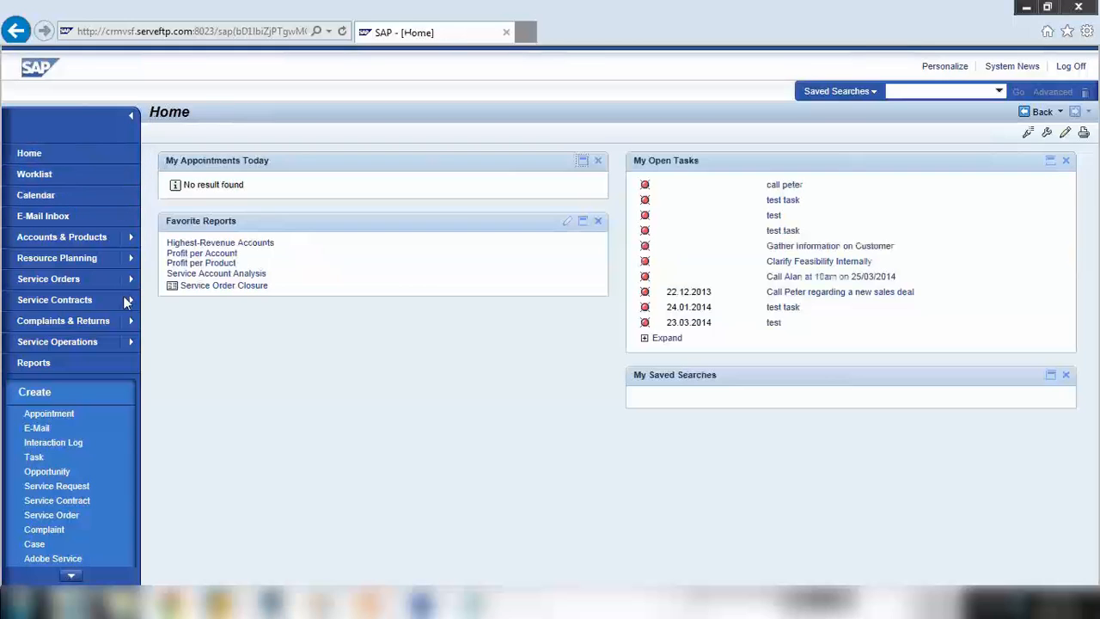
{"action": "left_click", "coordinate": [77, 321]}
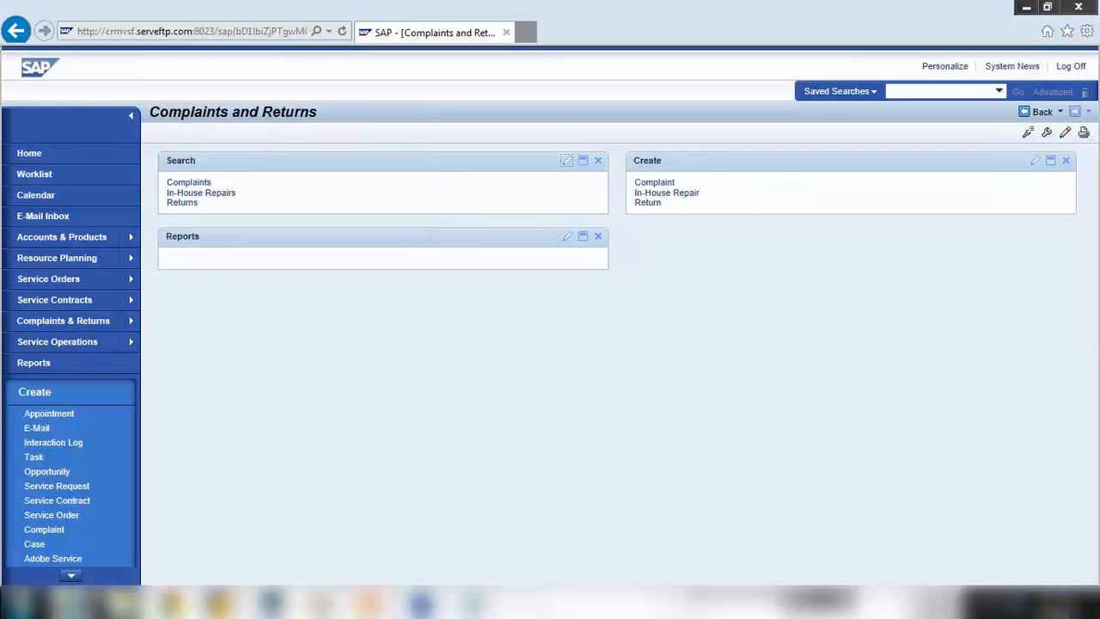
{"action": "left_click", "coordinate": [1002, 604]}
{"action": "left_click_drag", "start_coordinate": [997, 428], "coordinate": [996, 488]}
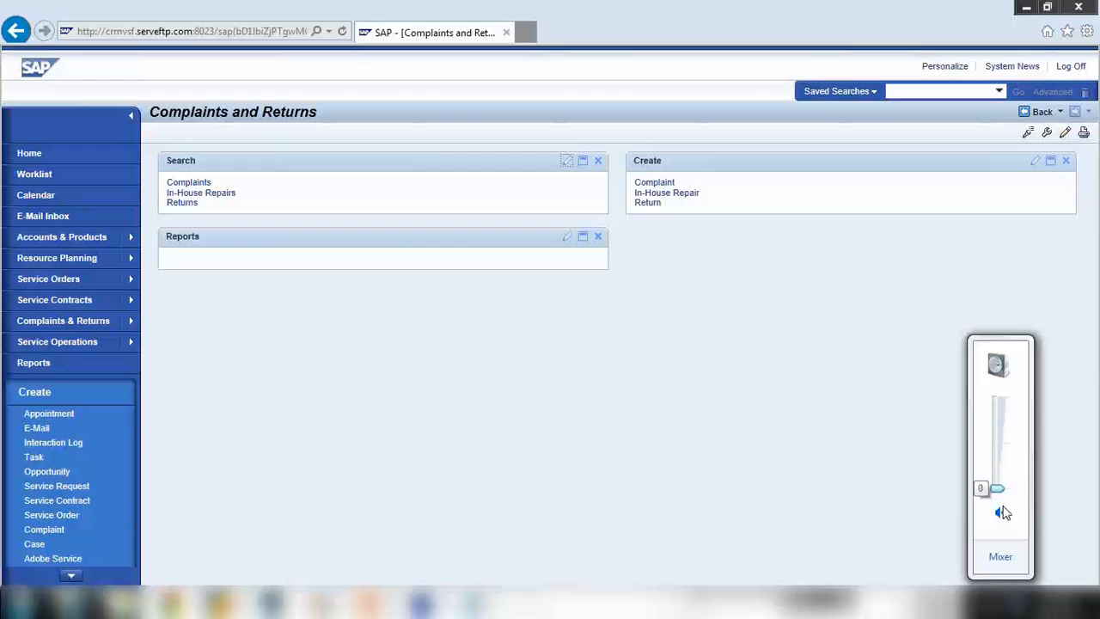
{"action": "left_click", "coordinate": [1002, 513]}
{"action": "left_click", "coordinate": [658, 183]}
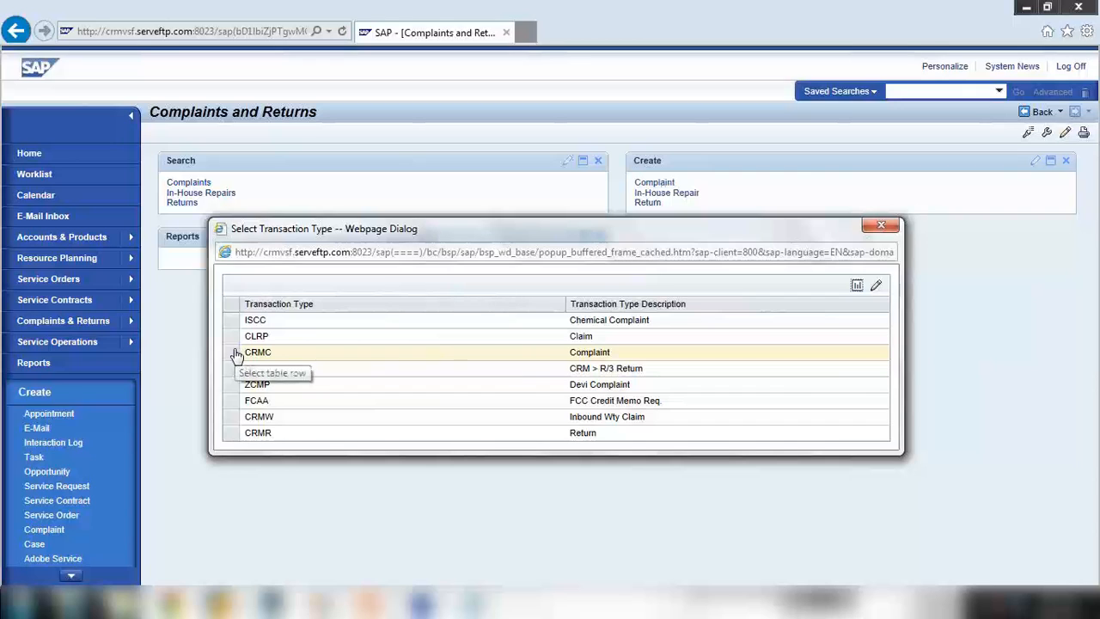
{"action": "left_click", "coordinate": [235, 352]}
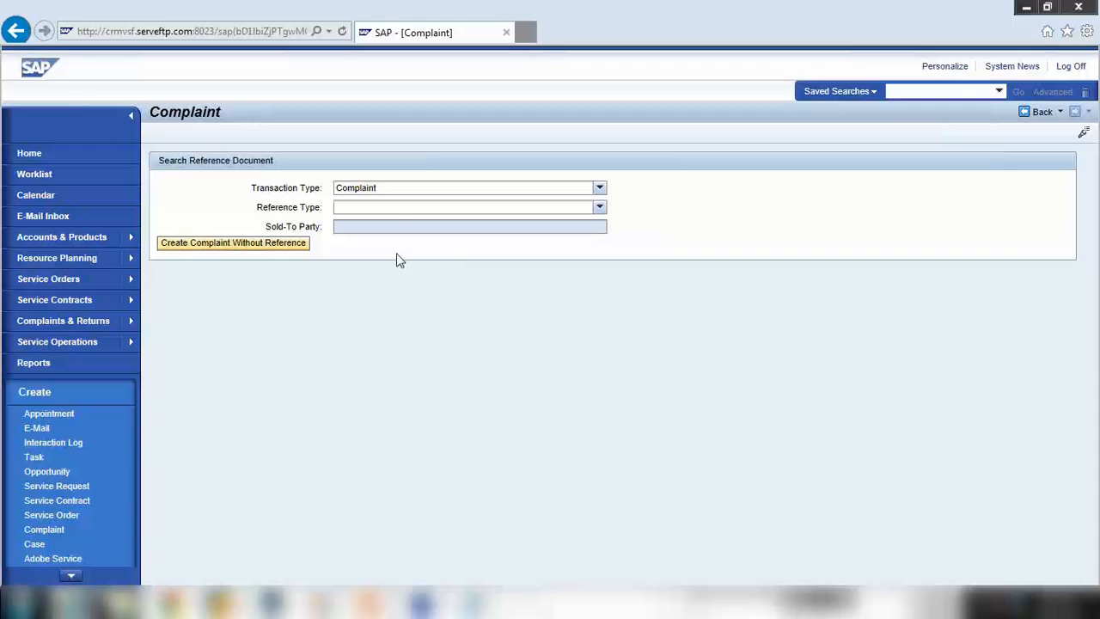
Choose Standard Order as the complaint's reference type
{"action": "left_click", "coordinate": [396, 204]}
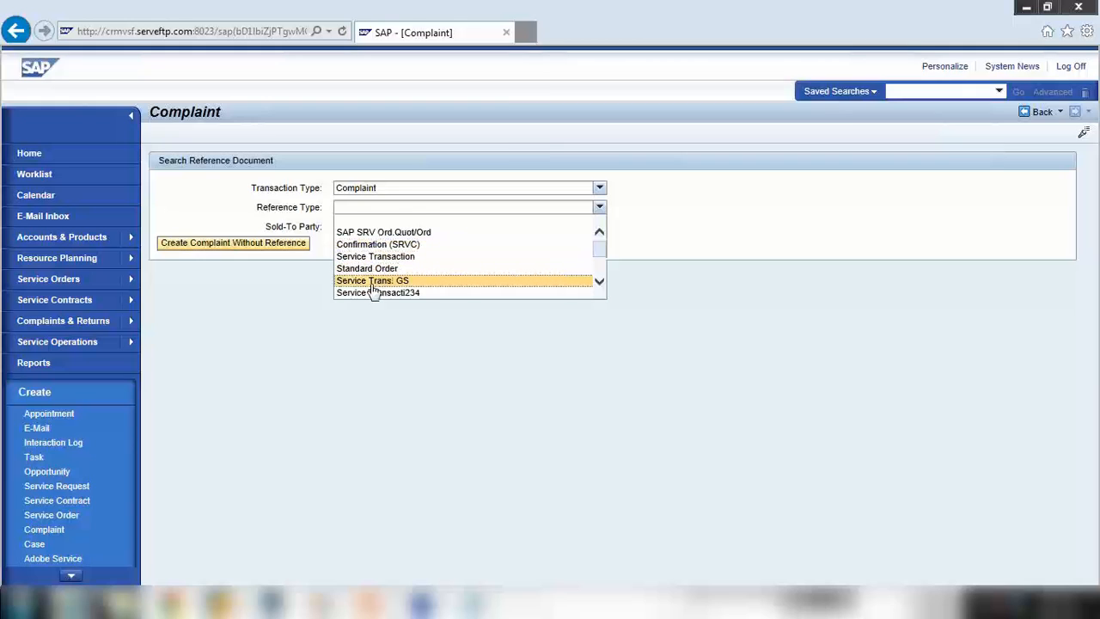
{"action": "scroll", "coordinate": [378, 292], "scroll_direction": "down", "scroll_amount": 1}
{"action": "scroll", "coordinate": [402, 290], "scroll_direction": "down", "scroll_amount": 1}
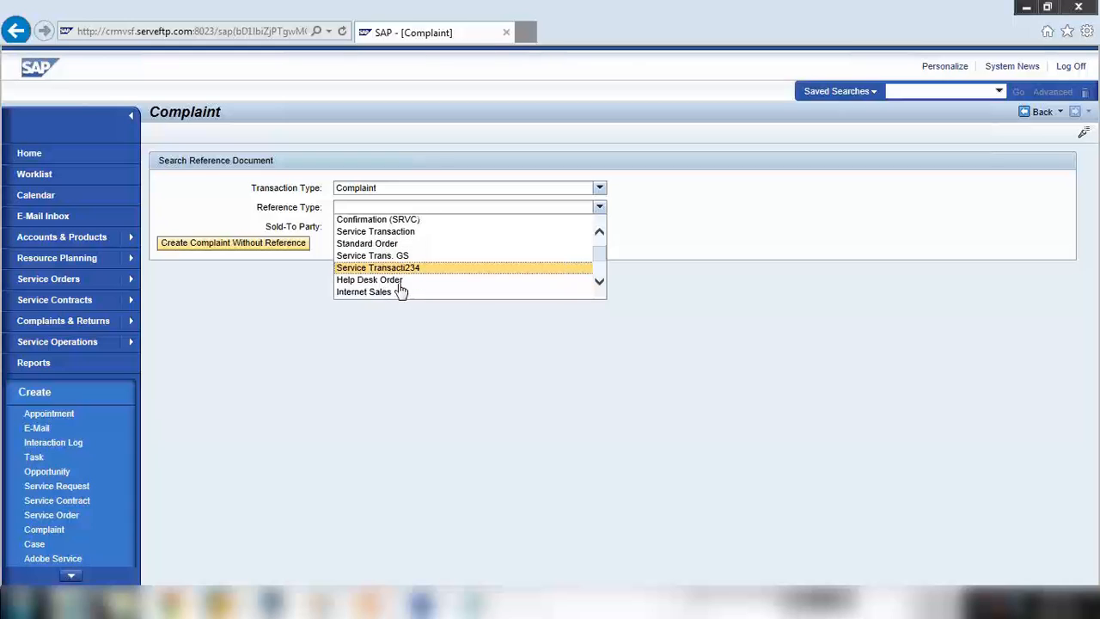
{"action": "scroll", "coordinate": [376, 288], "scroll_direction": "down", "scroll_amount": 2}
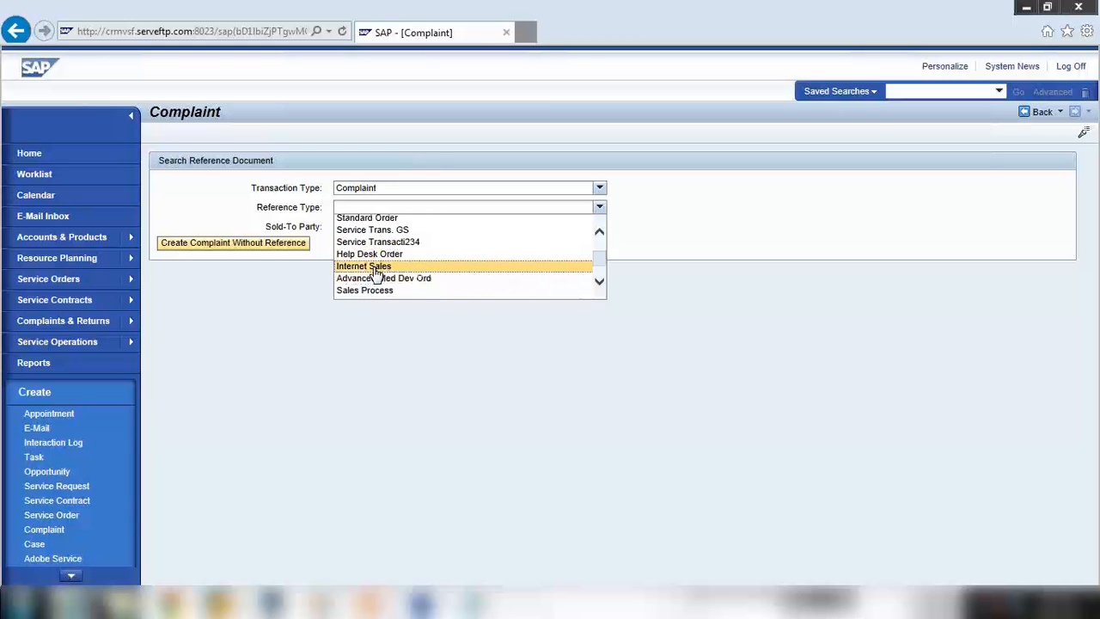
{"action": "scroll", "coordinate": [369, 279], "scroll_direction": "down", "scroll_amount": 2}
{"action": "scroll", "coordinate": [368, 285], "scroll_direction": "down", "scroll_amount": 1}
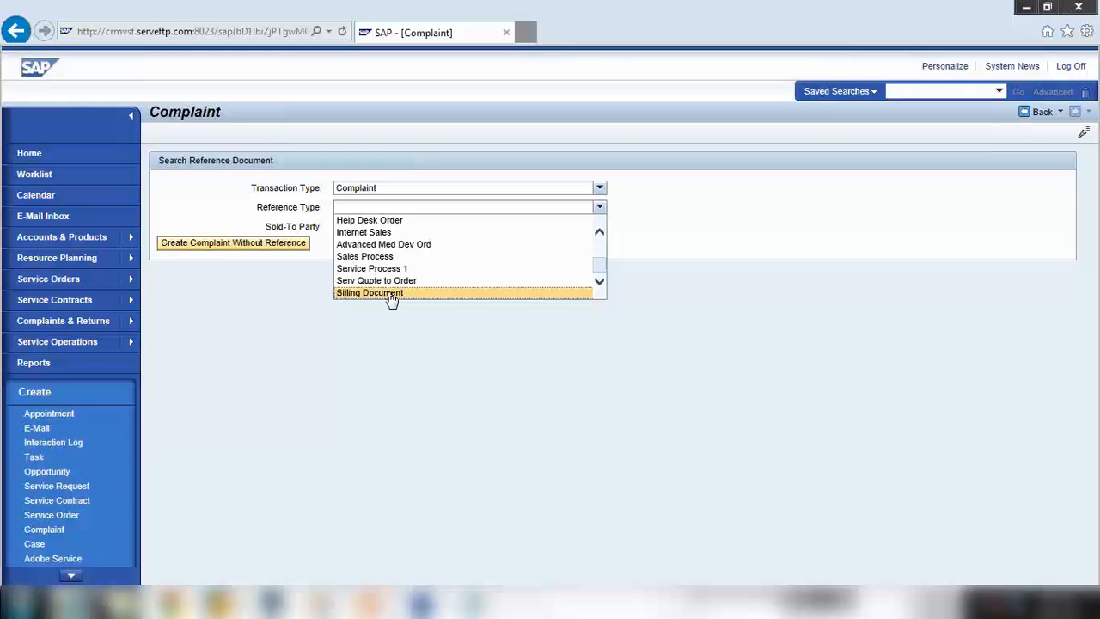
{"action": "scroll", "coordinate": [388, 296], "scroll_direction": "up", "scroll_amount": 3}
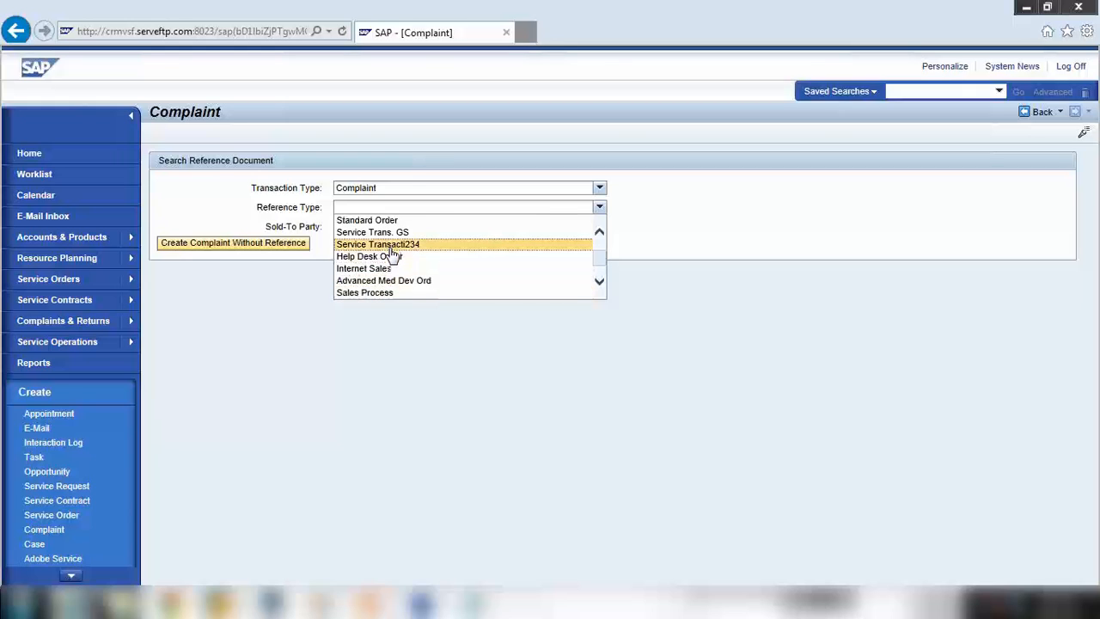
{"action": "scroll", "coordinate": [393, 251], "scroll_direction": "up", "scroll_amount": 1}
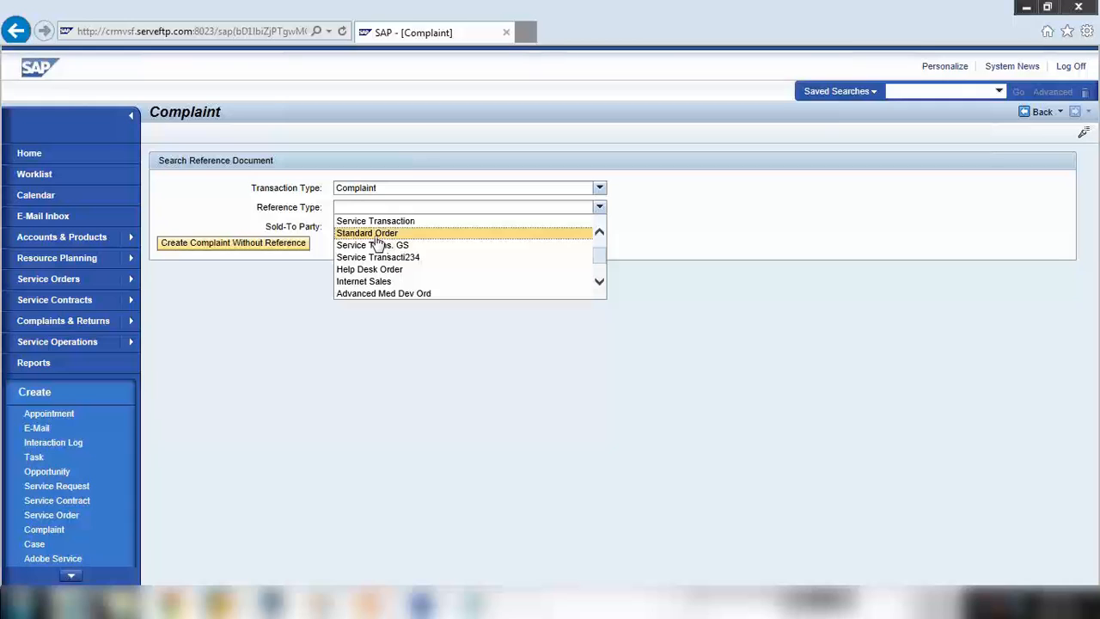
{"action": "left_click", "coordinate": [378, 233]}
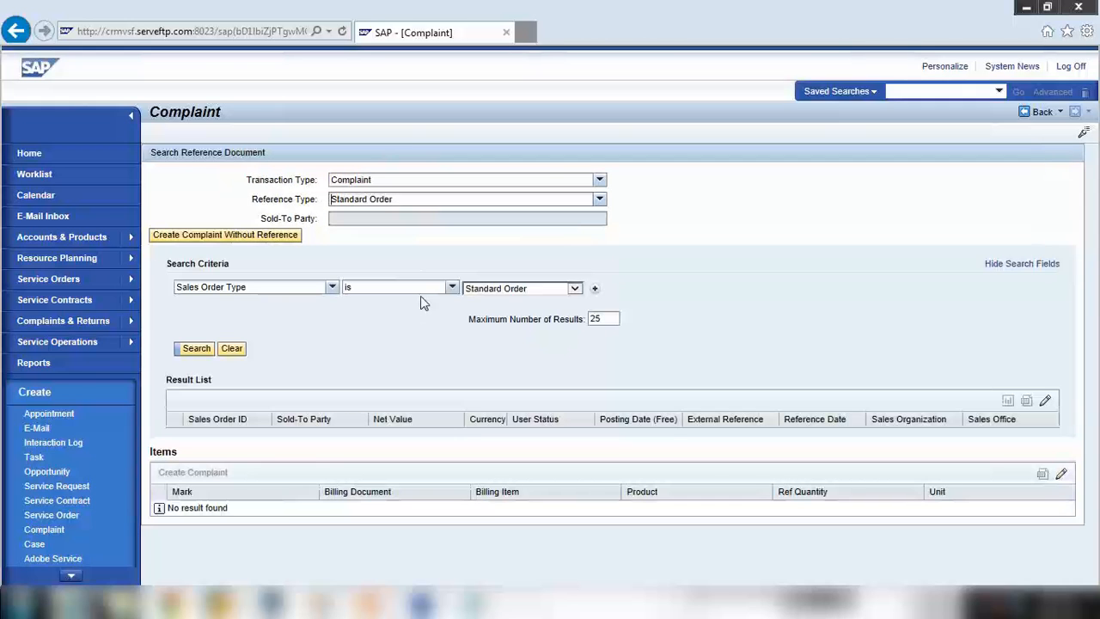
Add a second search criterion row and set its field to Sold-To Party
{"action": "left_click", "coordinate": [594, 293]}
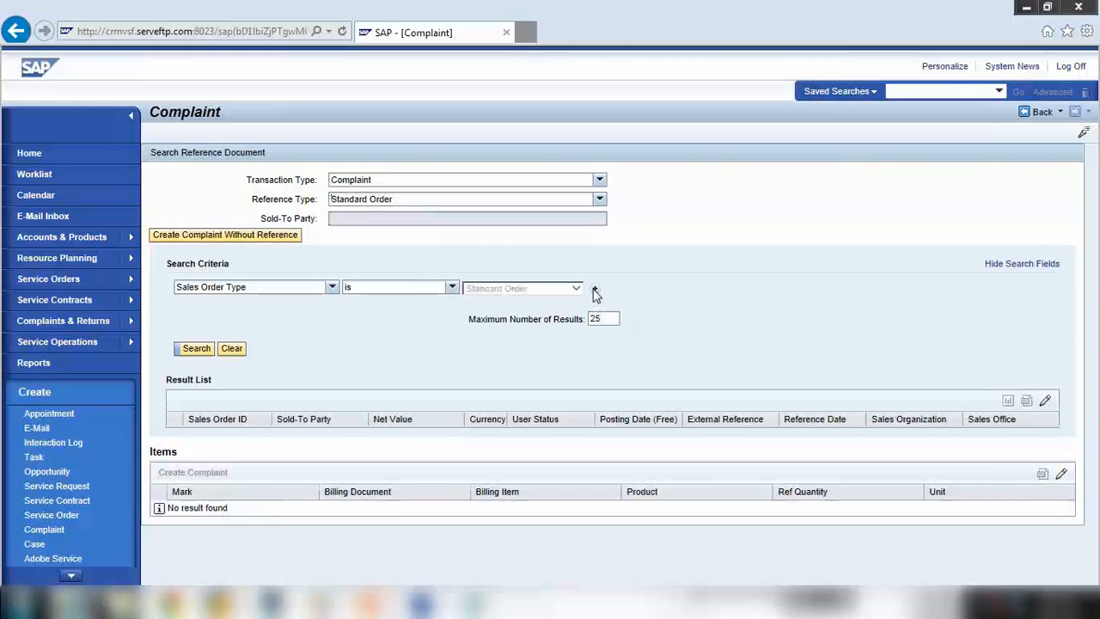
{"action": "left_click", "coordinate": [319, 307]}
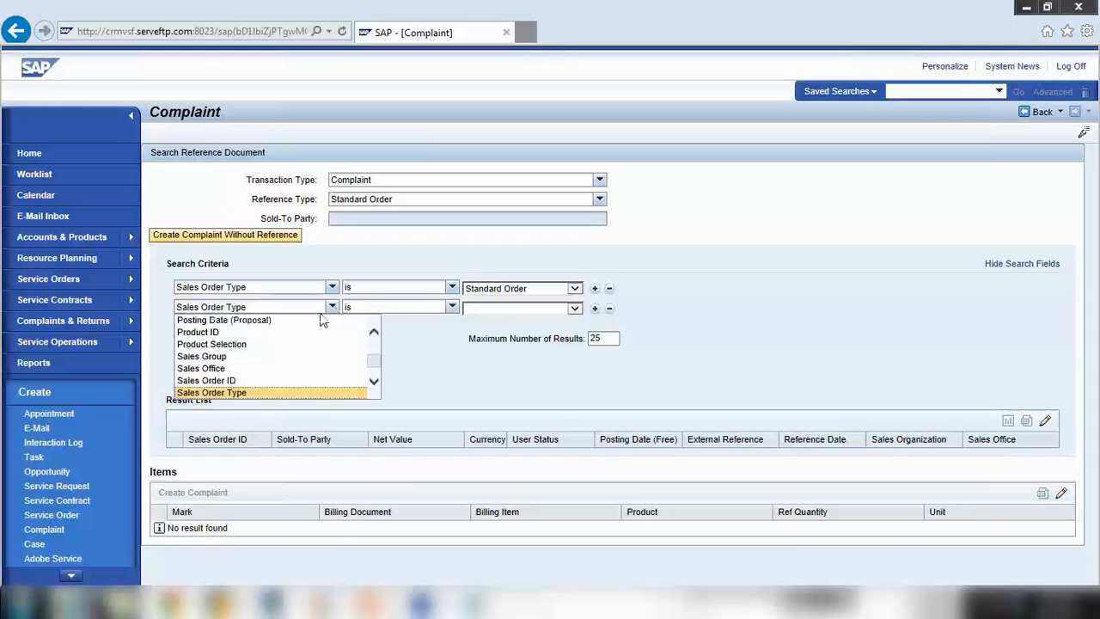
{"action": "left_click", "coordinate": [261, 381]}
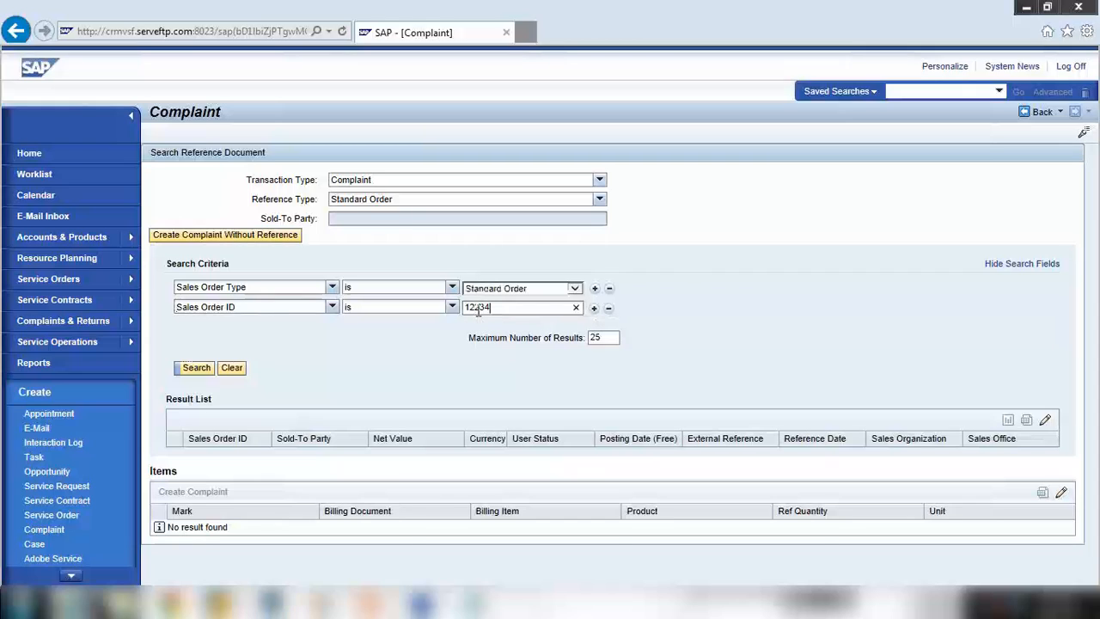
{"action": "left_click", "coordinate": [332, 307]}
{"action": "scroll", "coordinate": [278, 346], "scroll_direction": "up", "scroll_amount": 1}
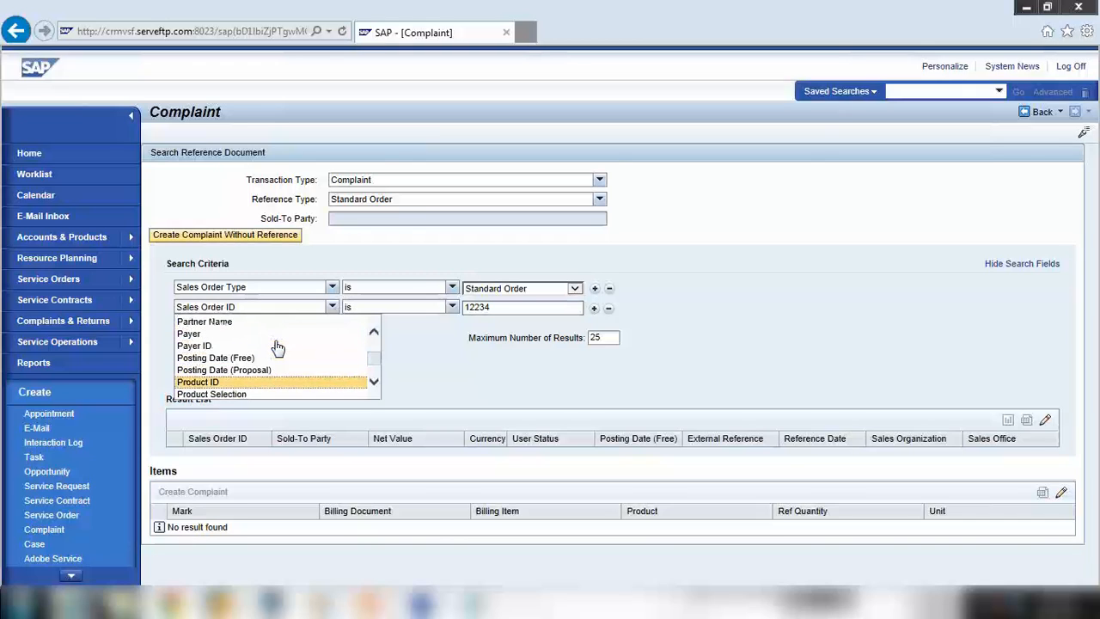
{"action": "scroll", "coordinate": [277, 346], "scroll_direction": "up", "scroll_amount": 5}
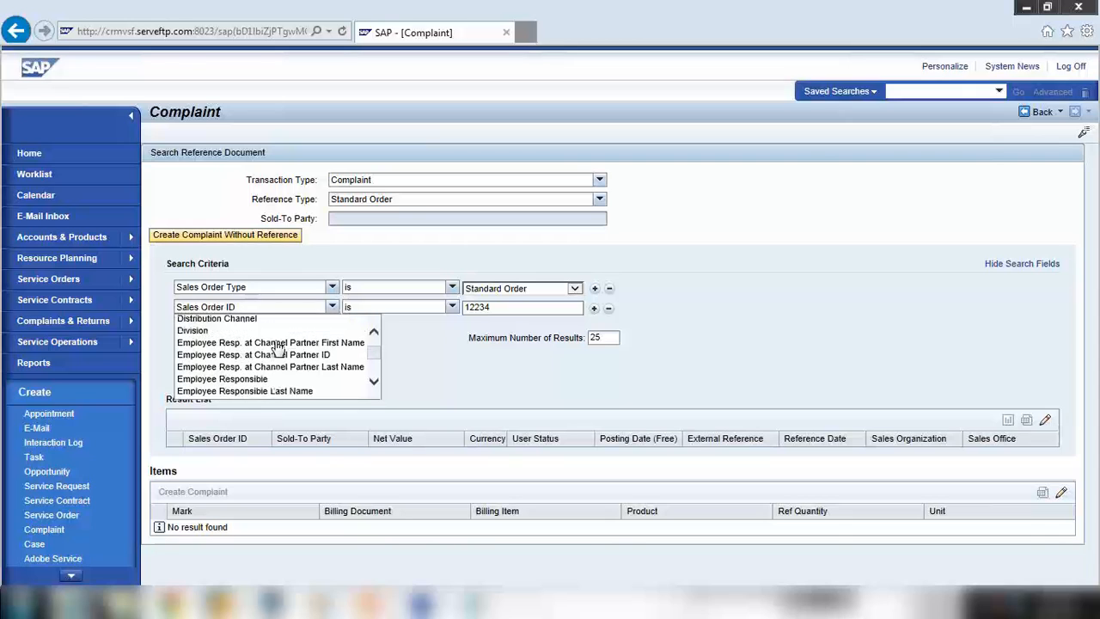
{"action": "scroll", "coordinate": [277, 346], "scroll_direction": "up", "scroll_amount": 3}
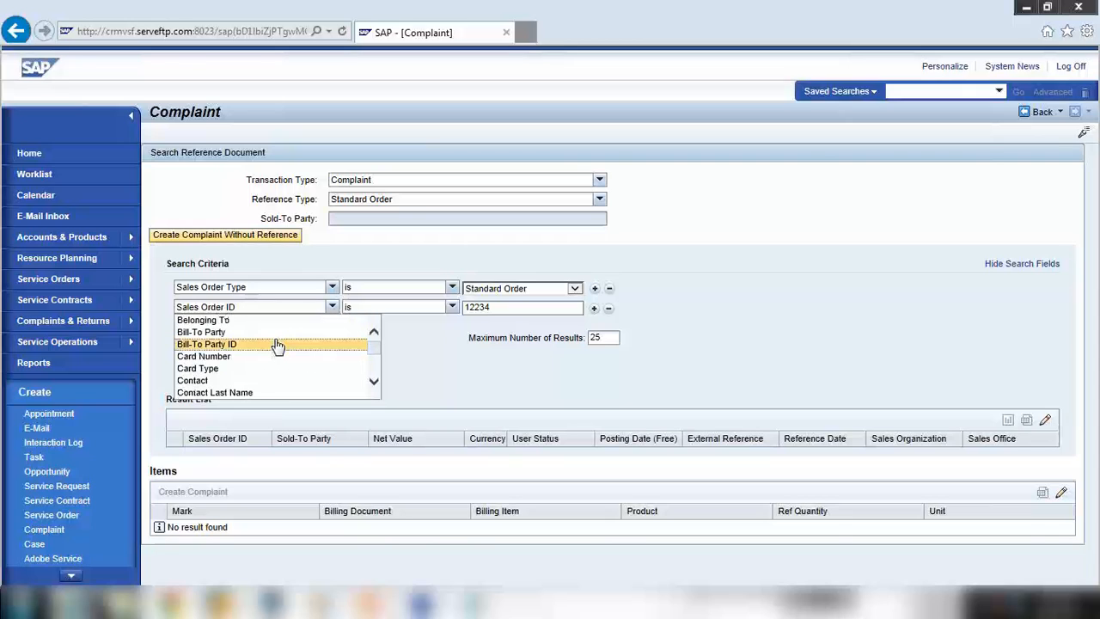
{"action": "scroll", "coordinate": [278, 345], "scroll_direction": "down", "scroll_amount": 5}
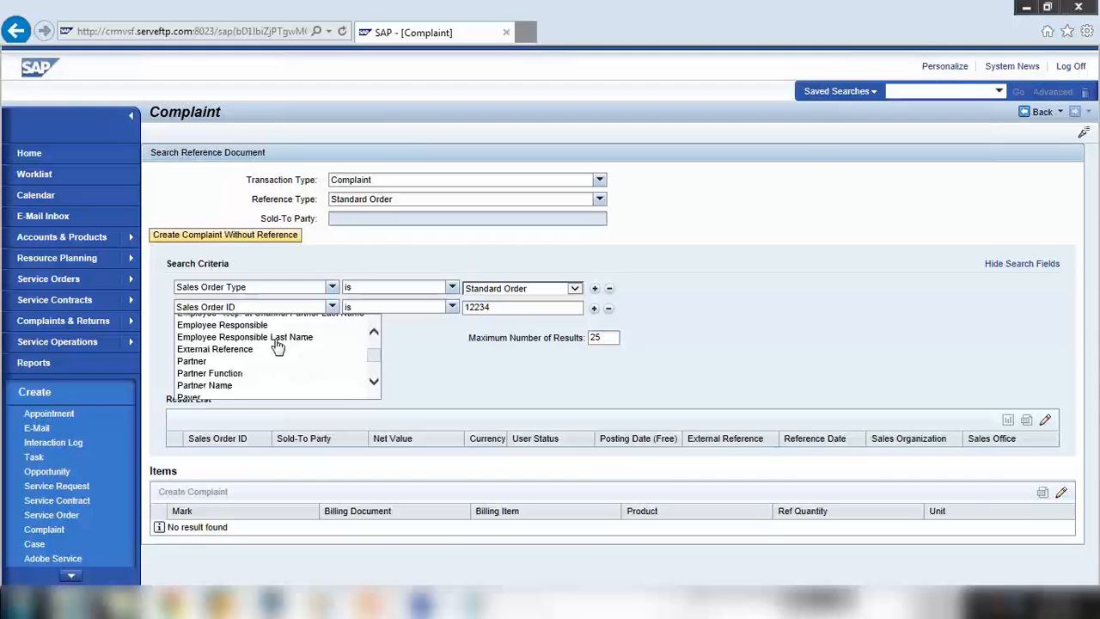
{"action": "scroll", "coordinate": [277, 346], "scroll_direction": "down", "scroll_amount": 5}
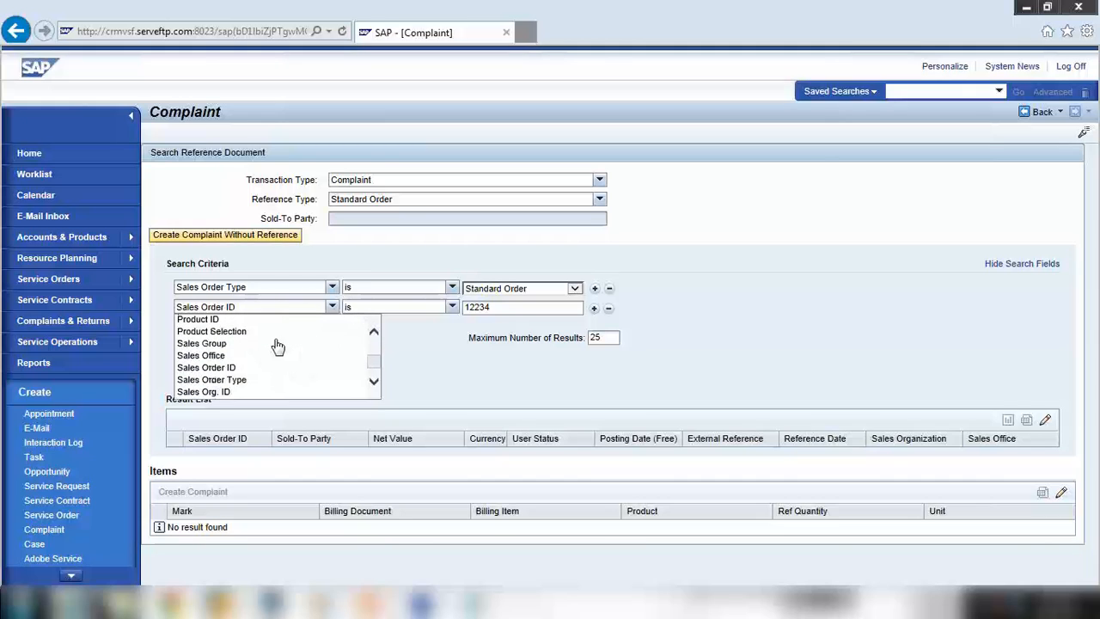
{"action": "scroll", "coordinate": [278, 345], "scroll_direction": "down", "scroll_amount": 1}
{"action": "scroll", "coordinate": [277, 345], "scroll_direction": "down", "scroll_amount": 4}
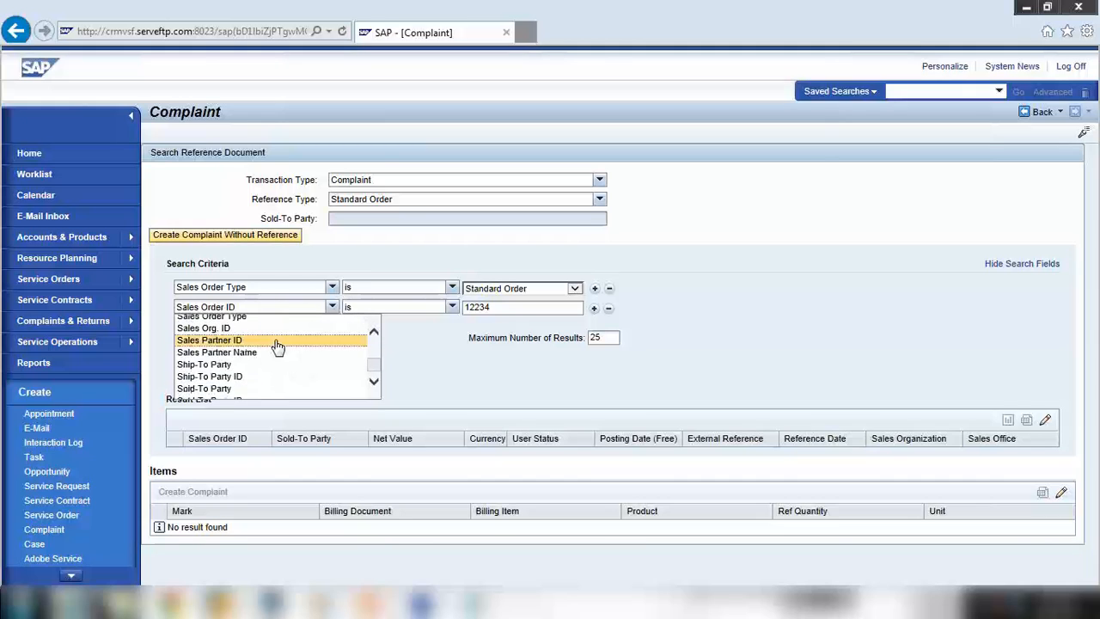
{"action": "left_click", "coordinate": [253, 388]}
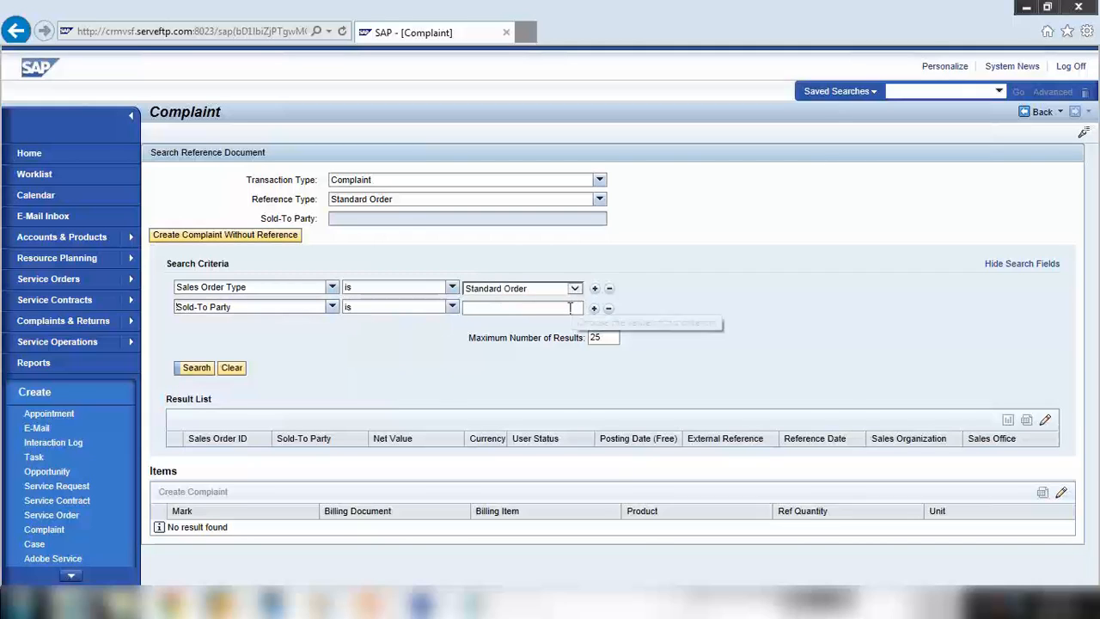
Enter the customer's number and change the criterion to Sold-To Party ID
{"action": "left_click", "coordinate": [470, 314]}
{"action": "type", "text": "421985"}
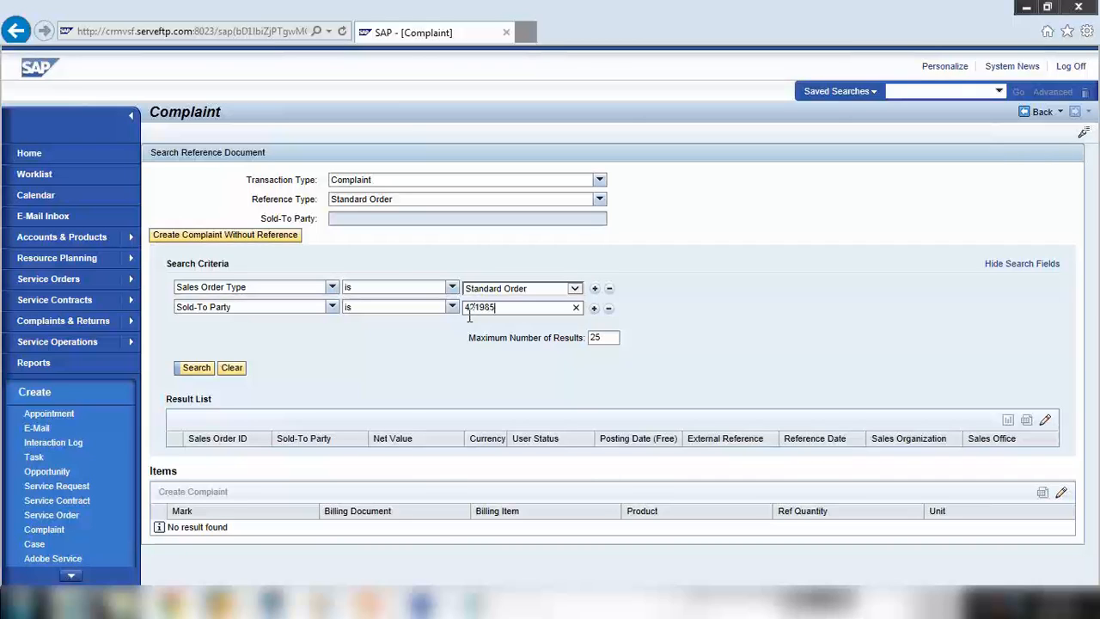
{"action": "key", "text": "Return"}
{"action": "left_click", "coordinate": [610, 289]}
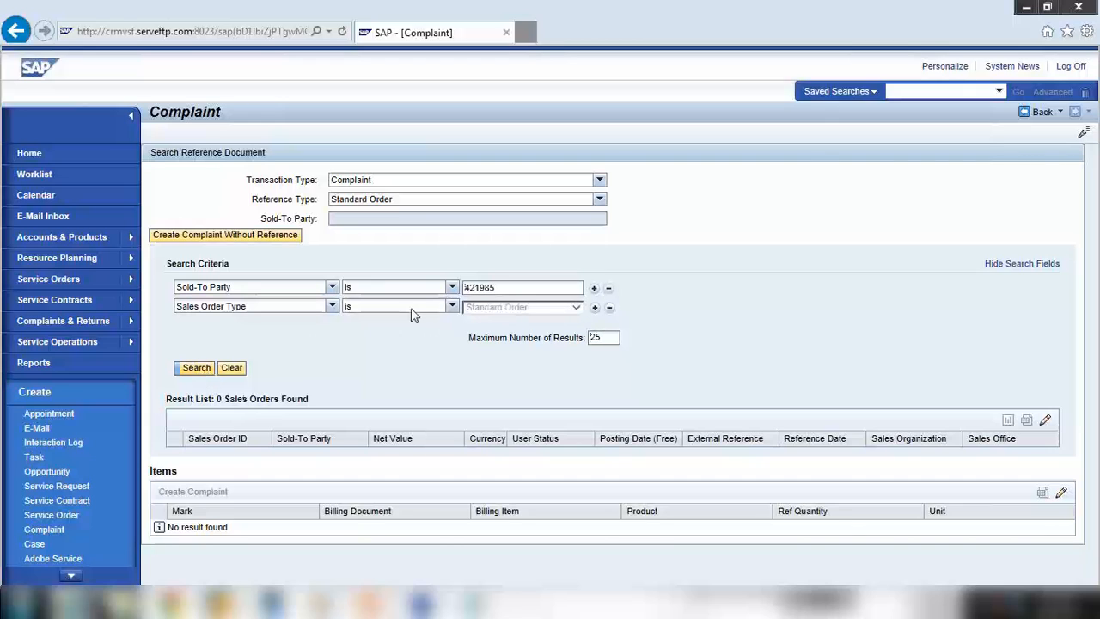
{"action": "left_click", "coordinate": [332, 289]}
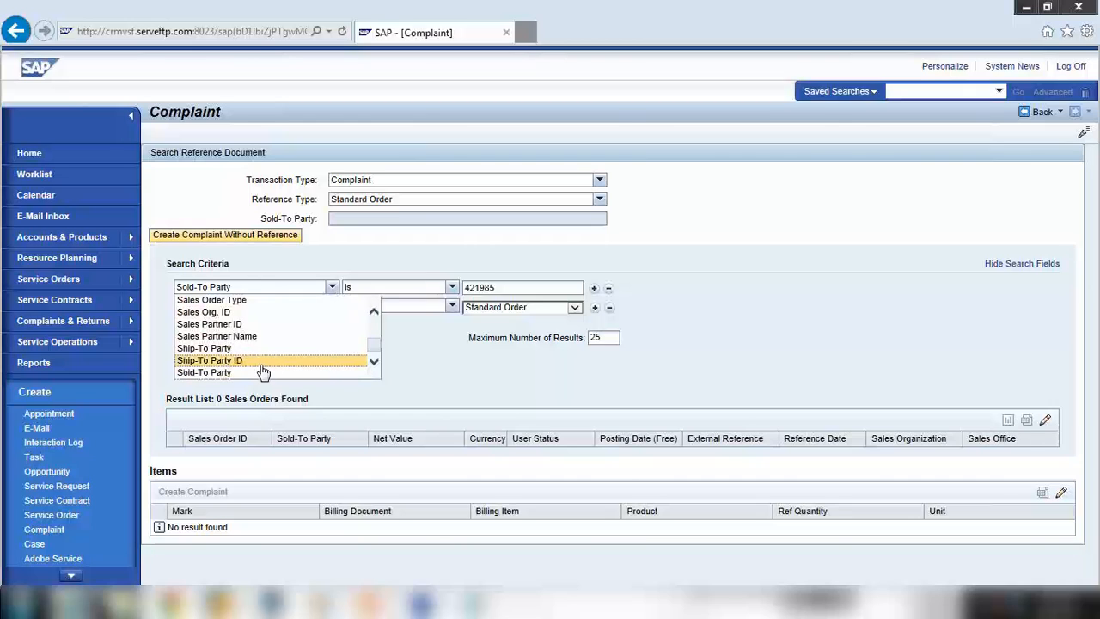
{"action": "scroll", "coordinate": [262, 369], "scroll_direction": "down", "scroll_amount": 1}
{"action": "left_click", "coordinate": [252, 368]}
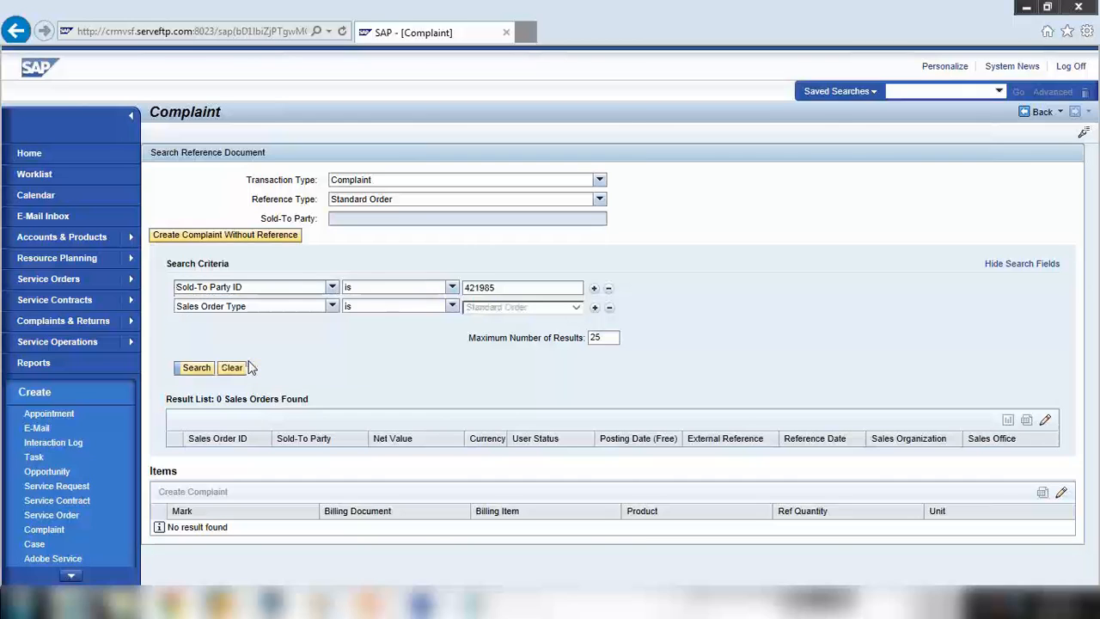
{"action": "left_click", "coordinate": [242, 367]}
{"action": "left_click", "coordinate": [493, 289]}
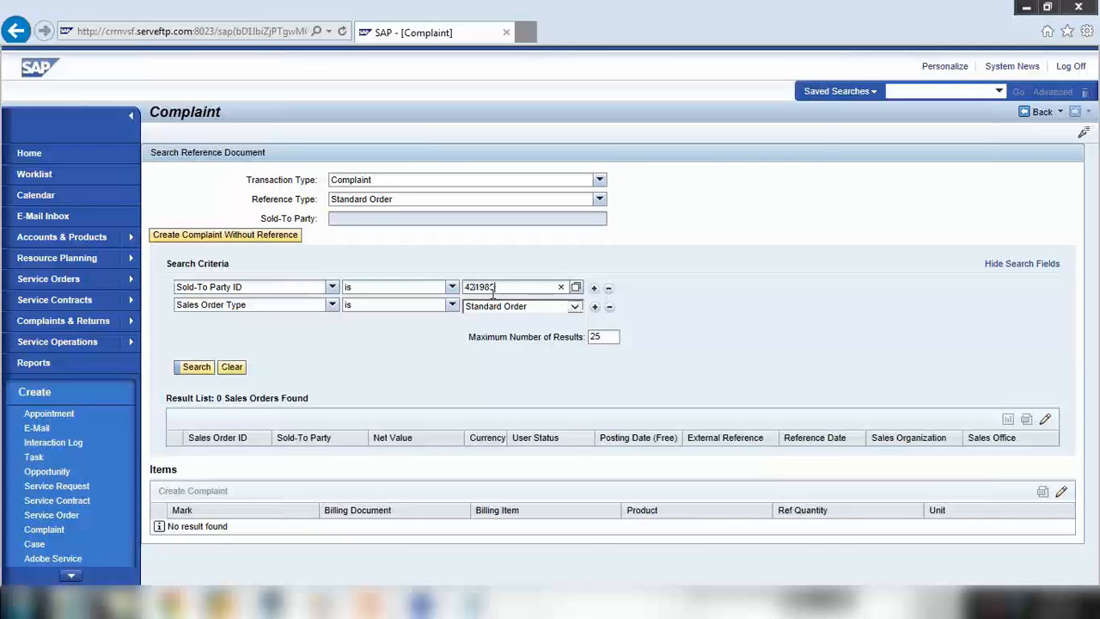
Search the sales orders and create a complaint referencing order 5002129
{"action": "key", "text": "Return"}
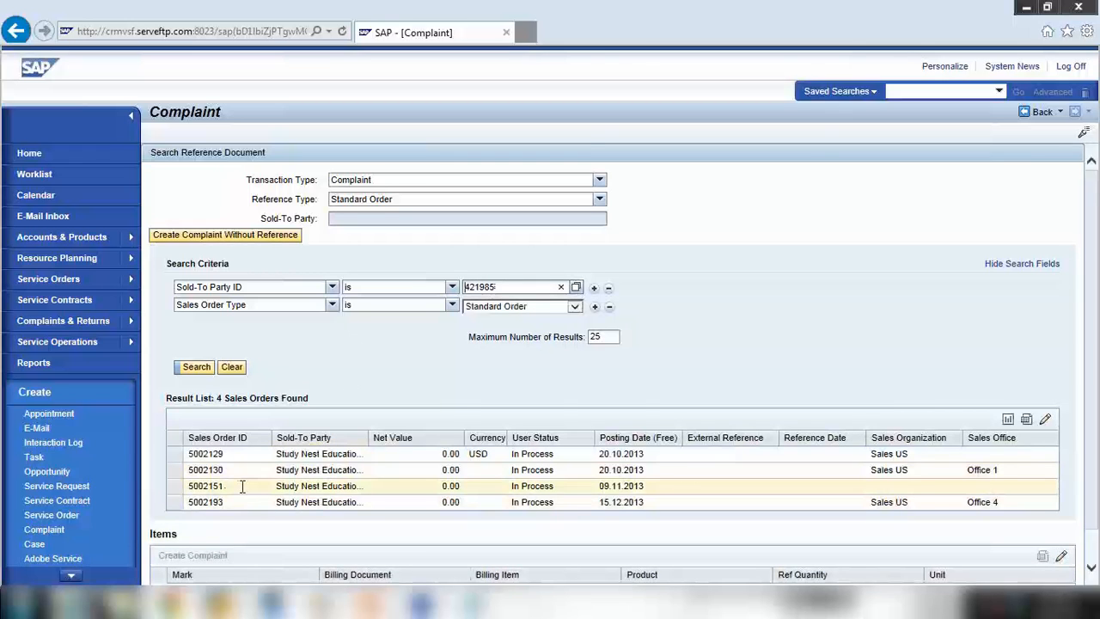
{"action": "scroll", "coordinate": [243, 486], "scroll_direction": "down", "scroll_amount": 1}
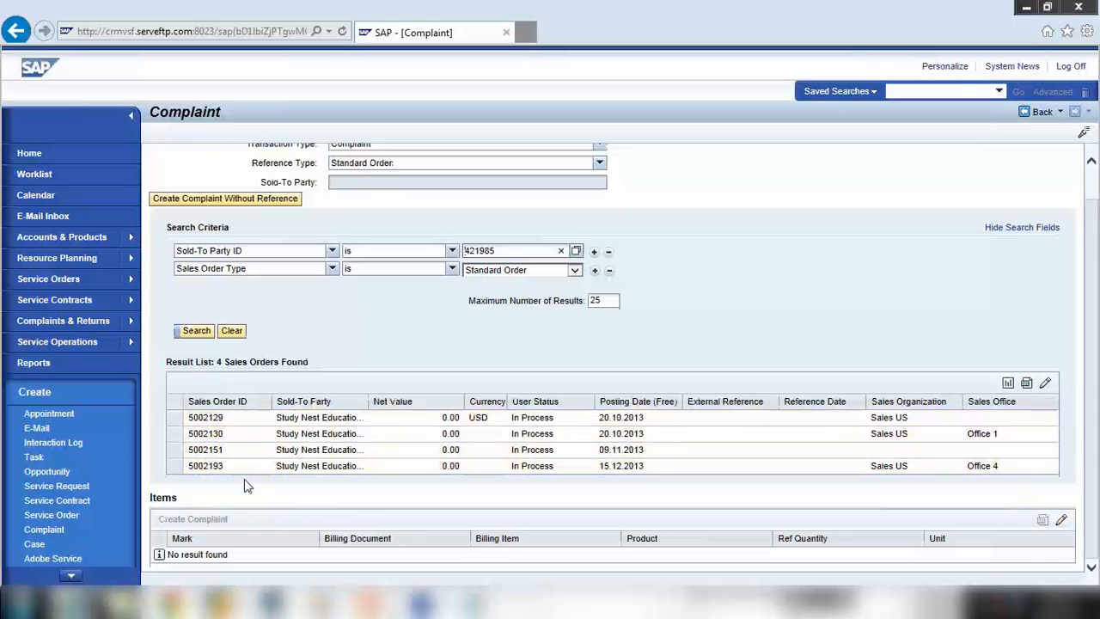
{"action": "left_click", "coordinate": [175, 420]}
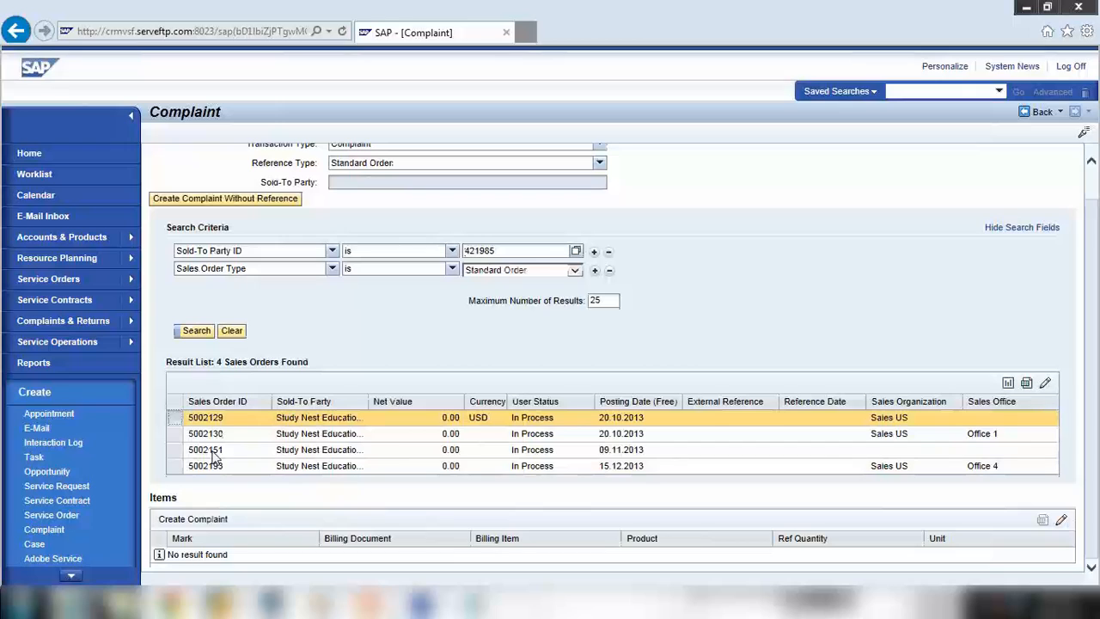
{"action": "left_click", "coordinate": [200, 522]}
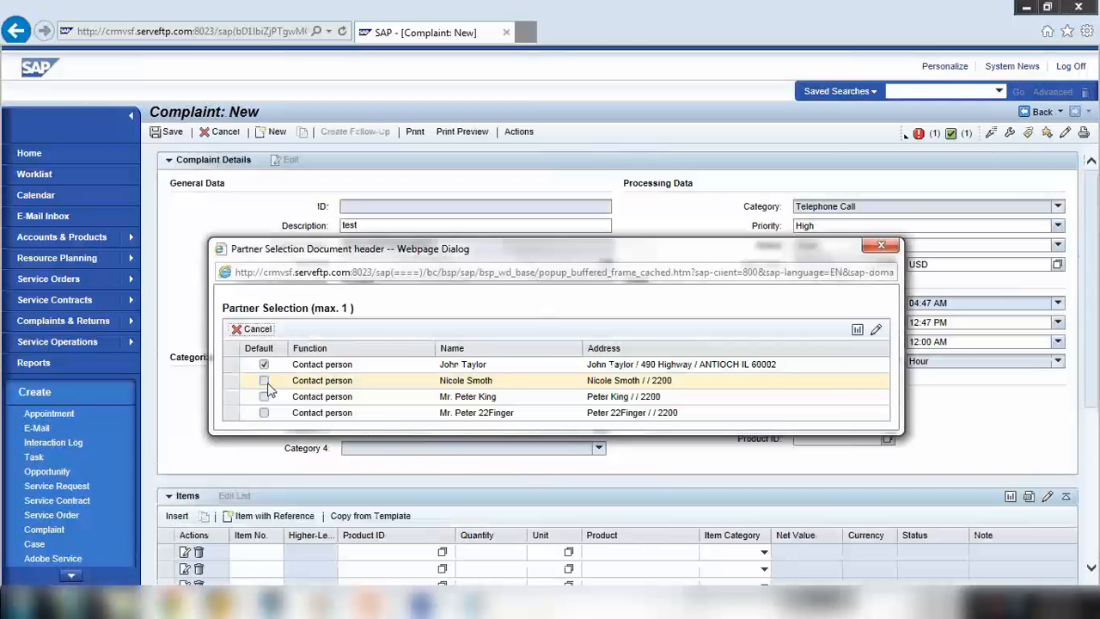
Keep the default contact person and save the complaint as 5002418
{"action": "left_click", "coordinate": [230, 365]}
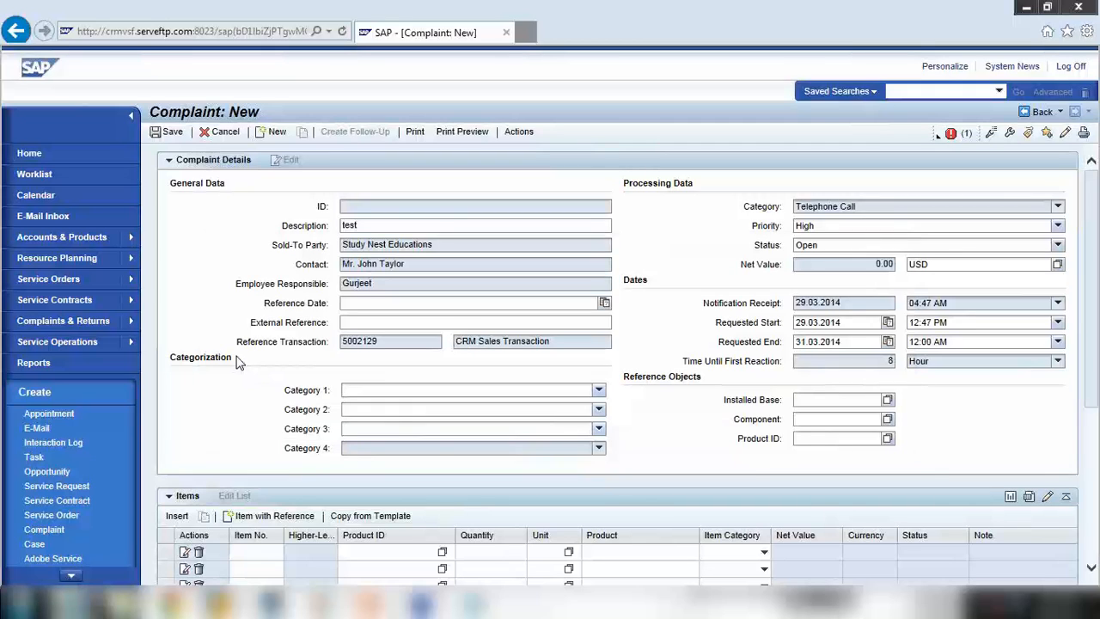
{"action": "left_click", "coordinate": [169, 131]}
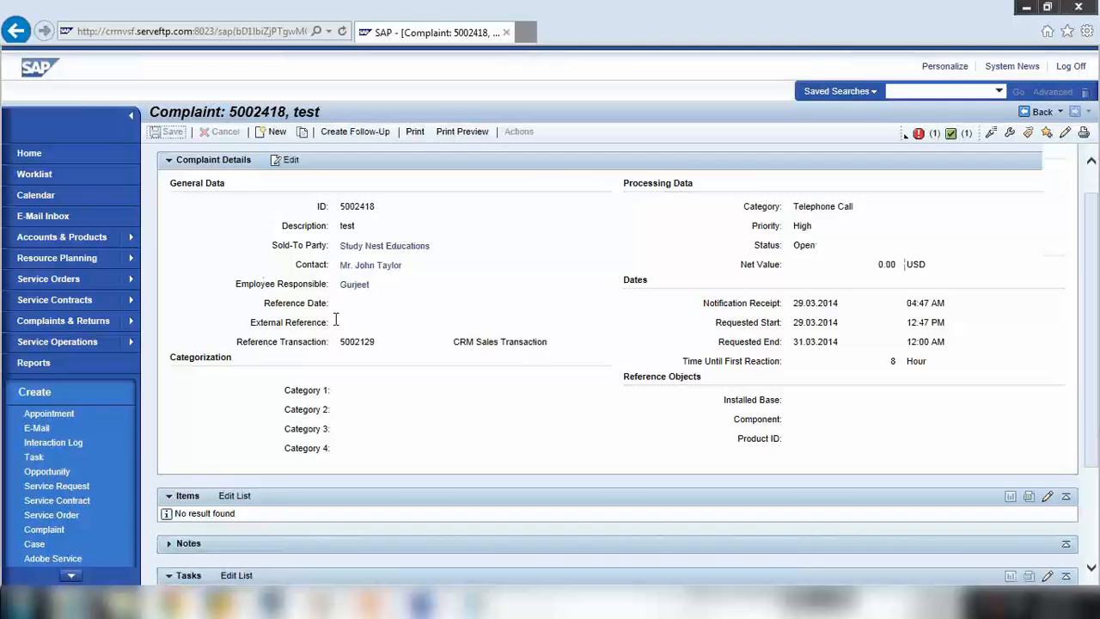
{"action": "scroll", "coordinate": [315, 372], "scroll_direction": "down", "scroll_amount": 3}
{"action": "scroll", "coordinate": [273, 467], "scroll_direction": "up", "scroll_amount": 3}
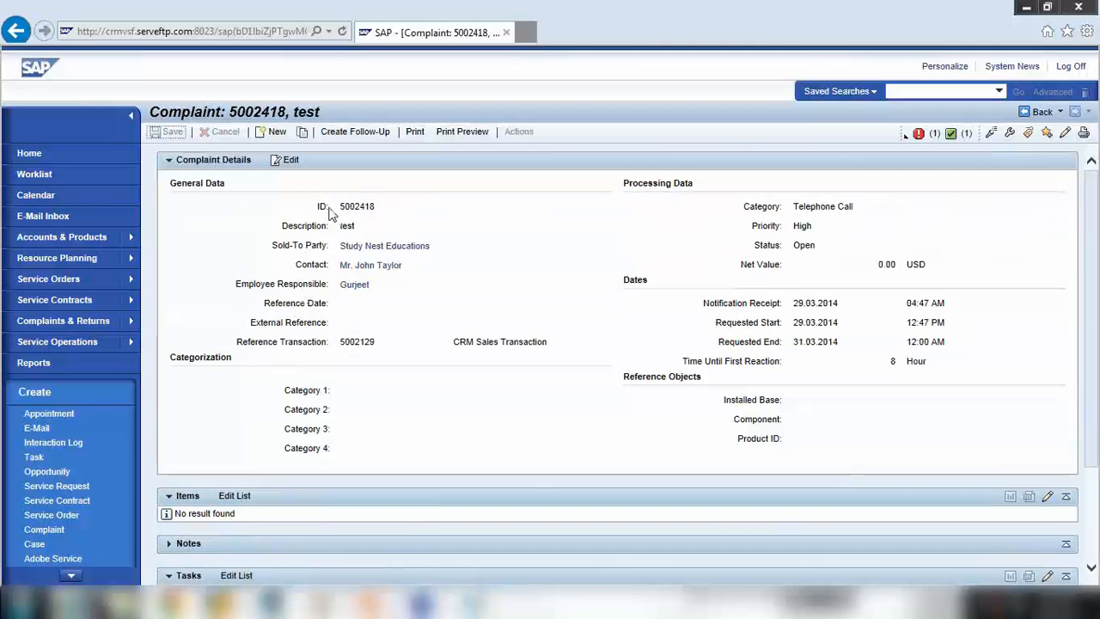
{"action": "left_click_drag", "start_coordinate": [338, 206], "coordinate": [393, 209]}
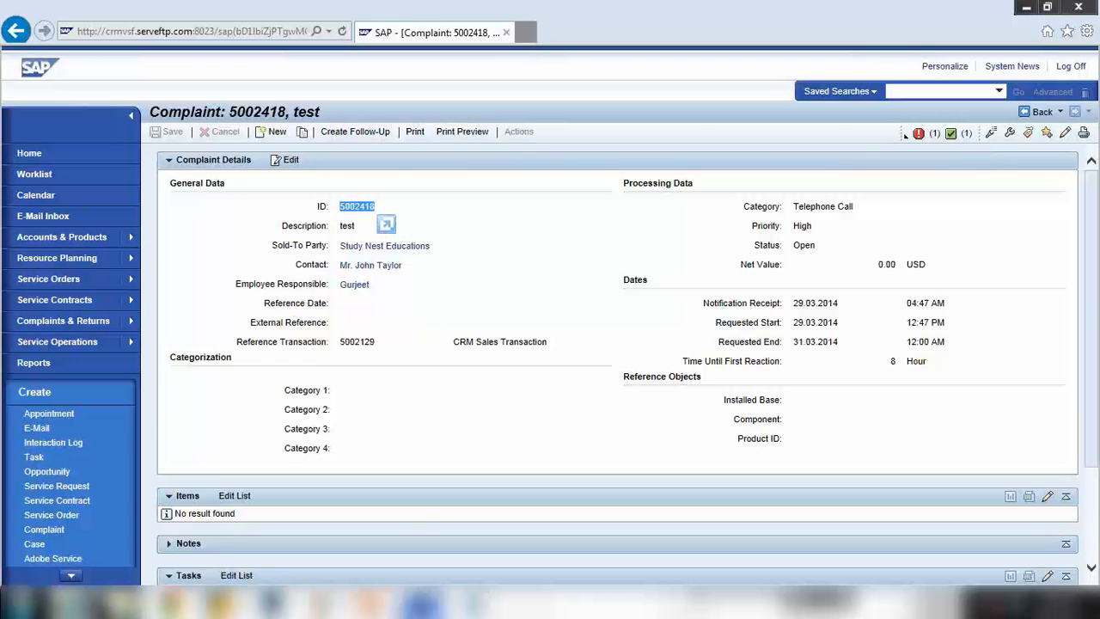
Check the second service order number in the Notepad notes, then minimize them
{"action": "key", "text": "alt+Tab"}
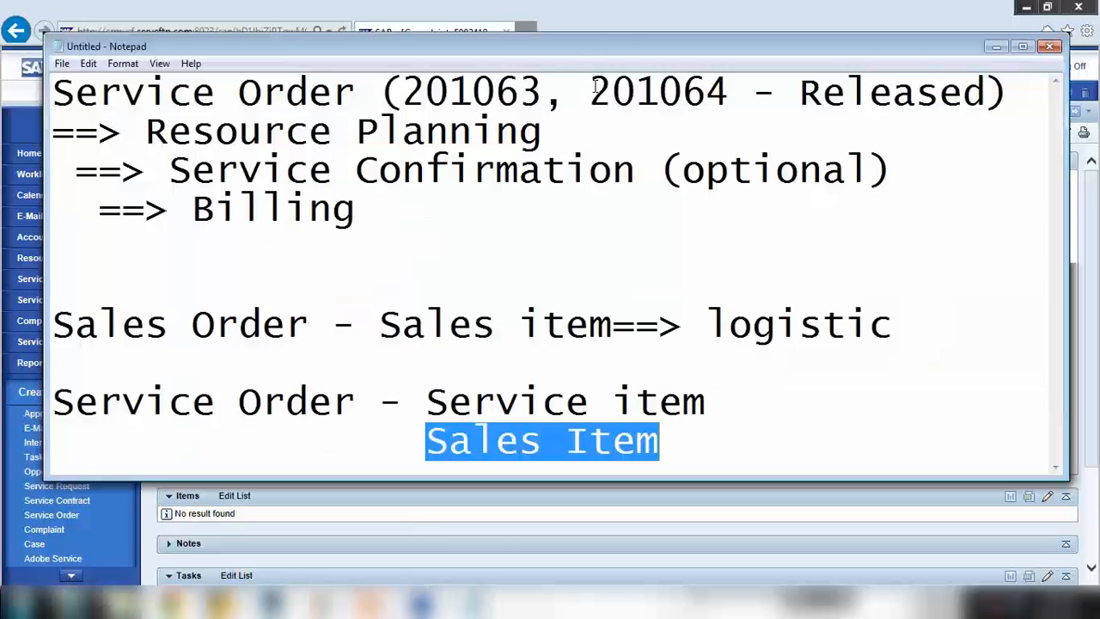
{"action": "left_click_drag", "start_coordinate": [591, 88], "coordinate": [729, 92]}
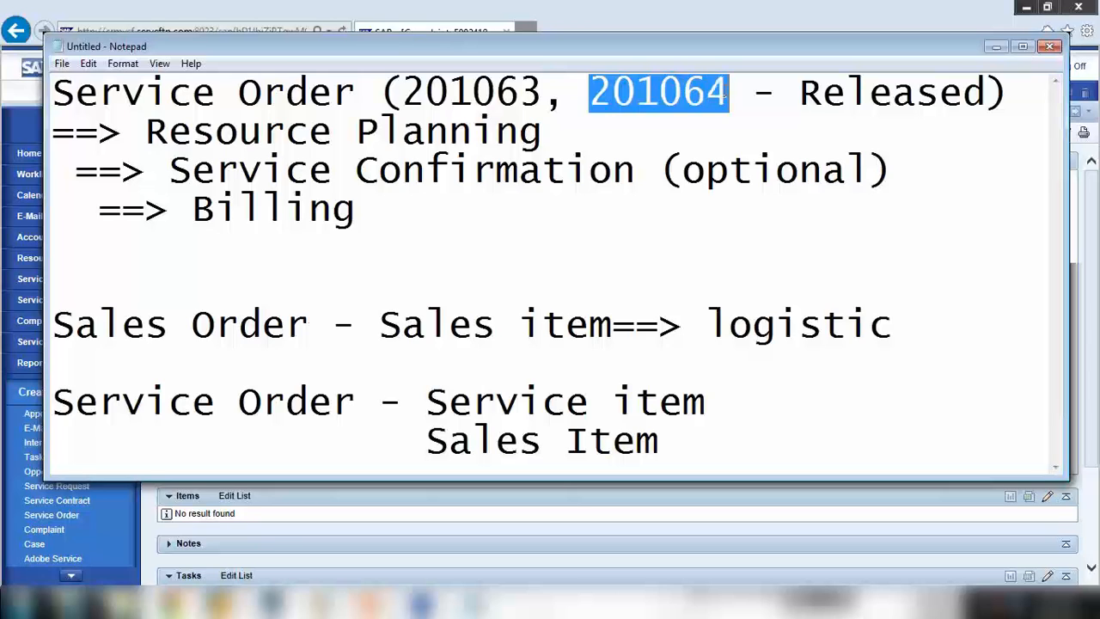
{"action": "left_click", "coordinate": [995, 47]}
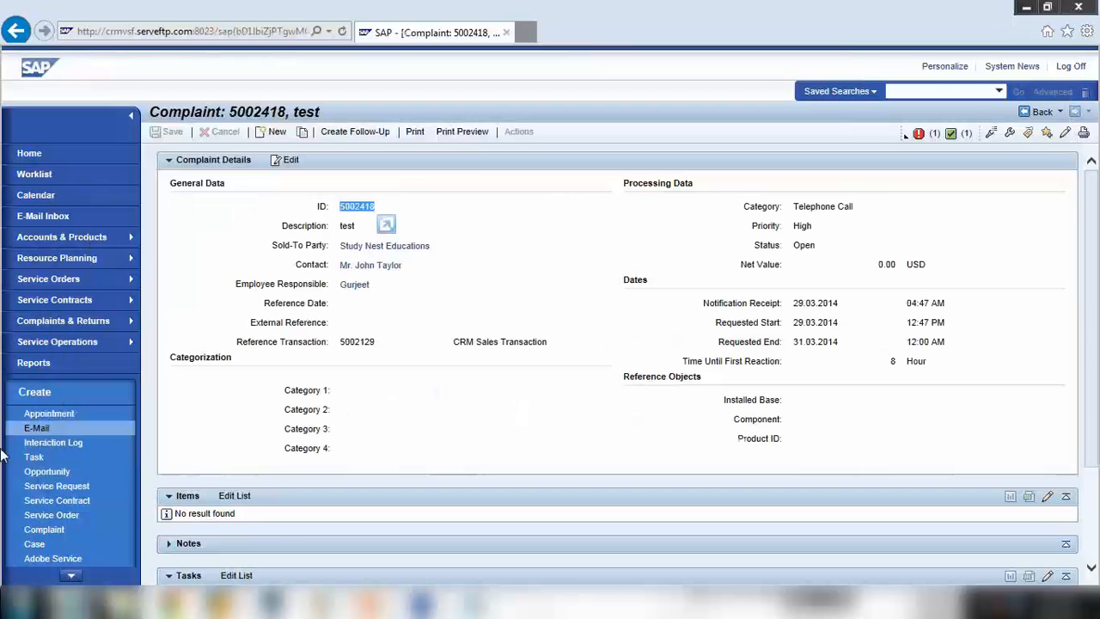
Start a new Complaint from Complaints & Returns with reference type Service Trans. GS
{"action": "left_click", "coordinate": [60, 324]}
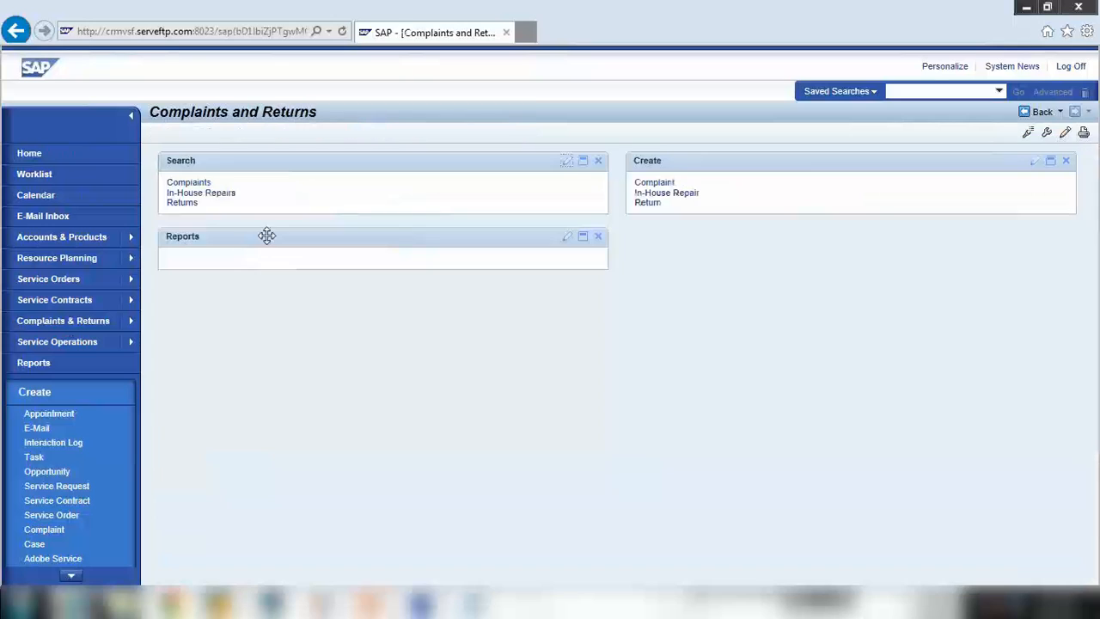
{"action": "left_click", "coordinate": [673, 182]}
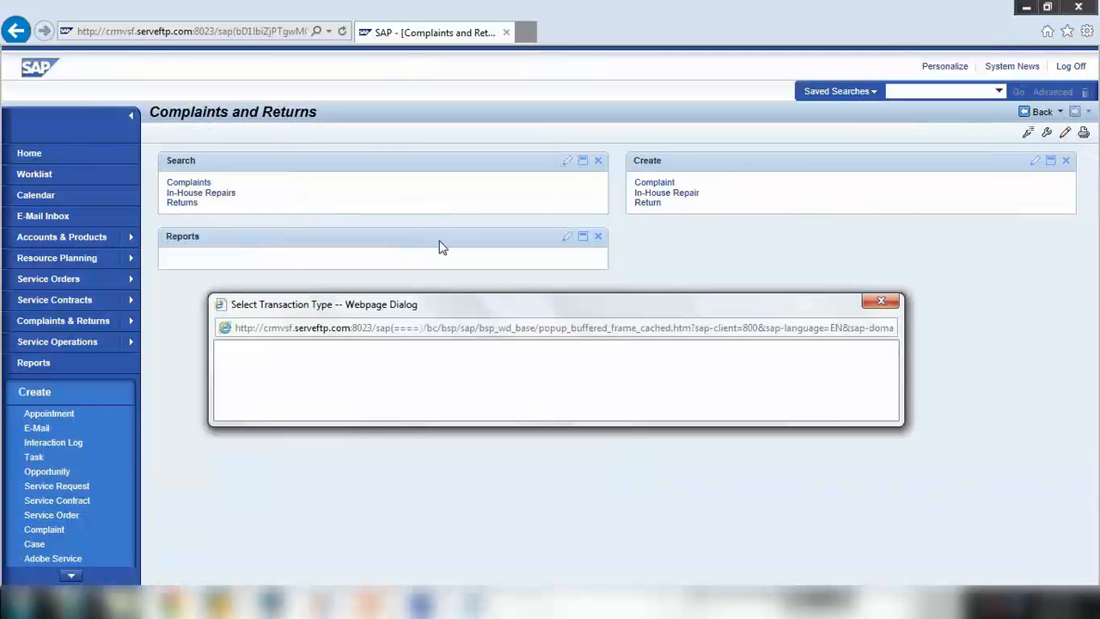
{"action": "left_click", "coordinate": [241, 354]}
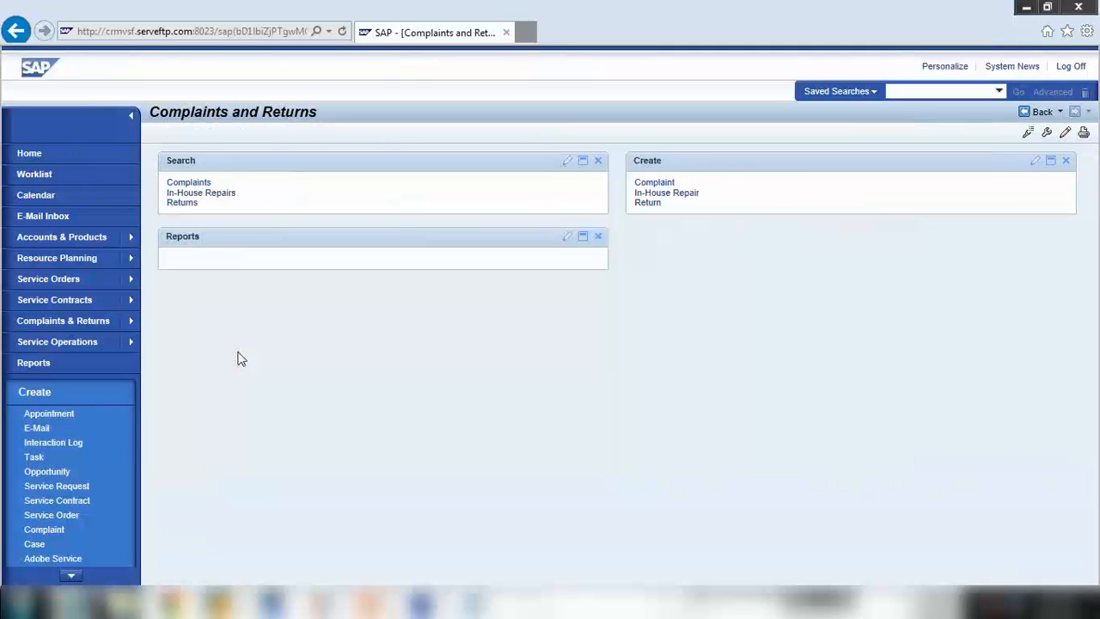
{"action": "left_click", "coordinate": [359, 209]}
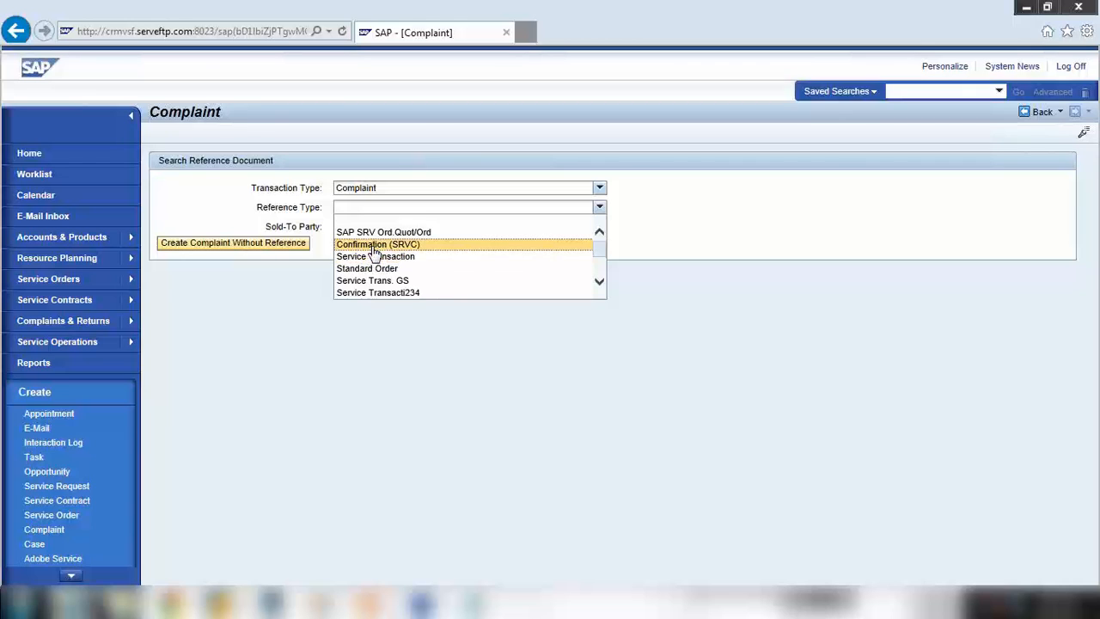
{"action": "scroll", "coordinate": [375, 255], "scroll_direction": "down", "scroll_amount": 3}
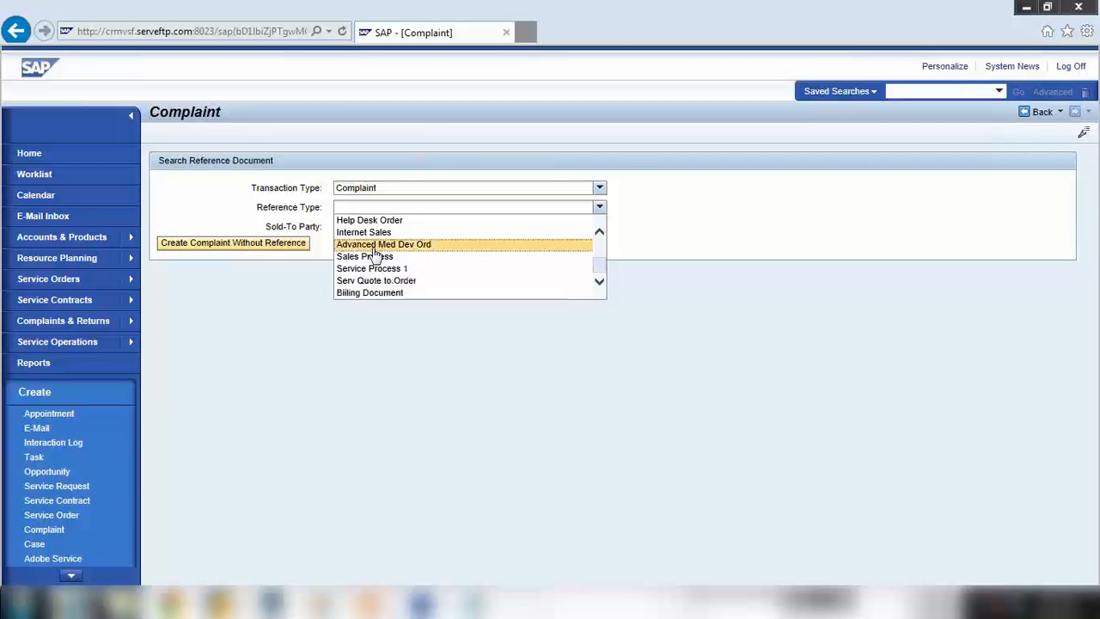
{"action": "scroll", "coordinate": [375, 250], "scroll_direction": "up", "scroll_amount": 3}
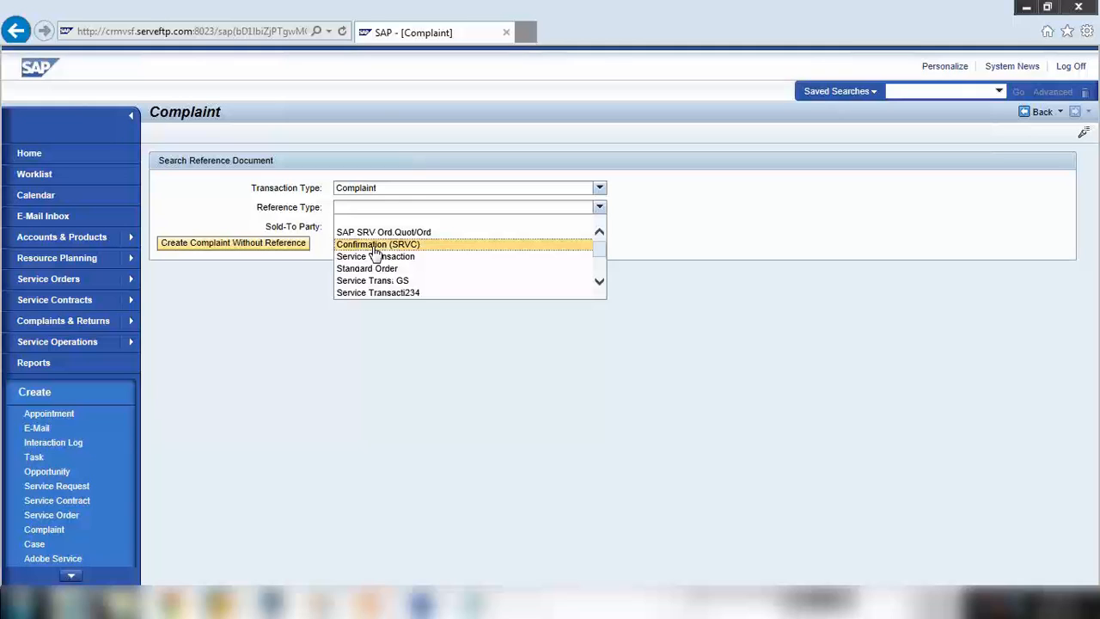
{"action": "scroll", "coordinate": [374, 250], "scroll_direction": "down", "scroll_amount": 1}
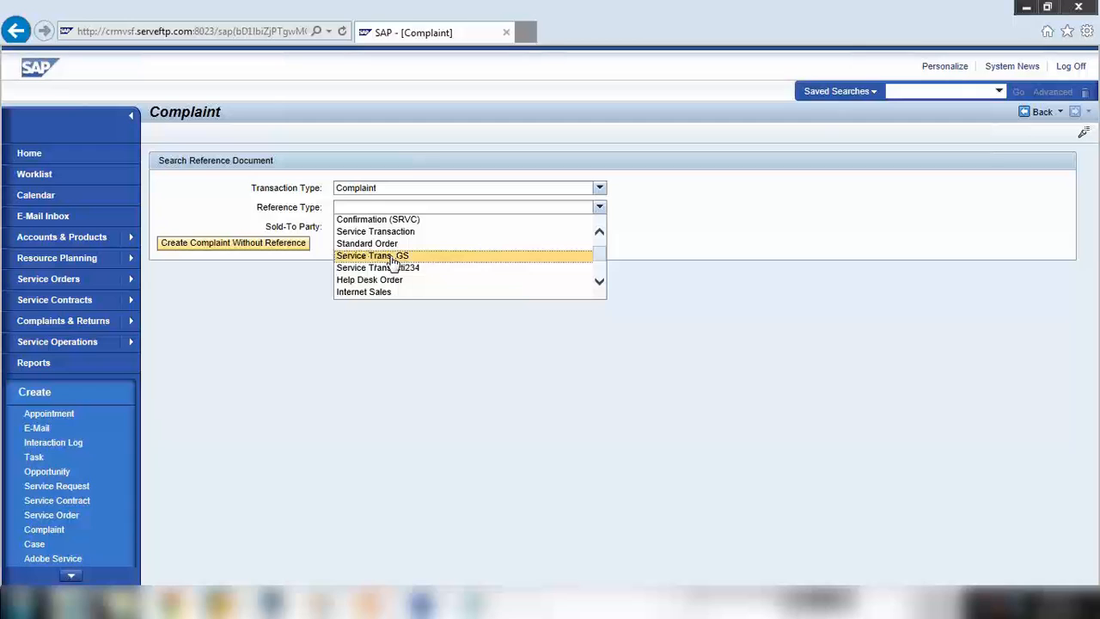
{"action": "left_click", "coordinate": [393, 258]}
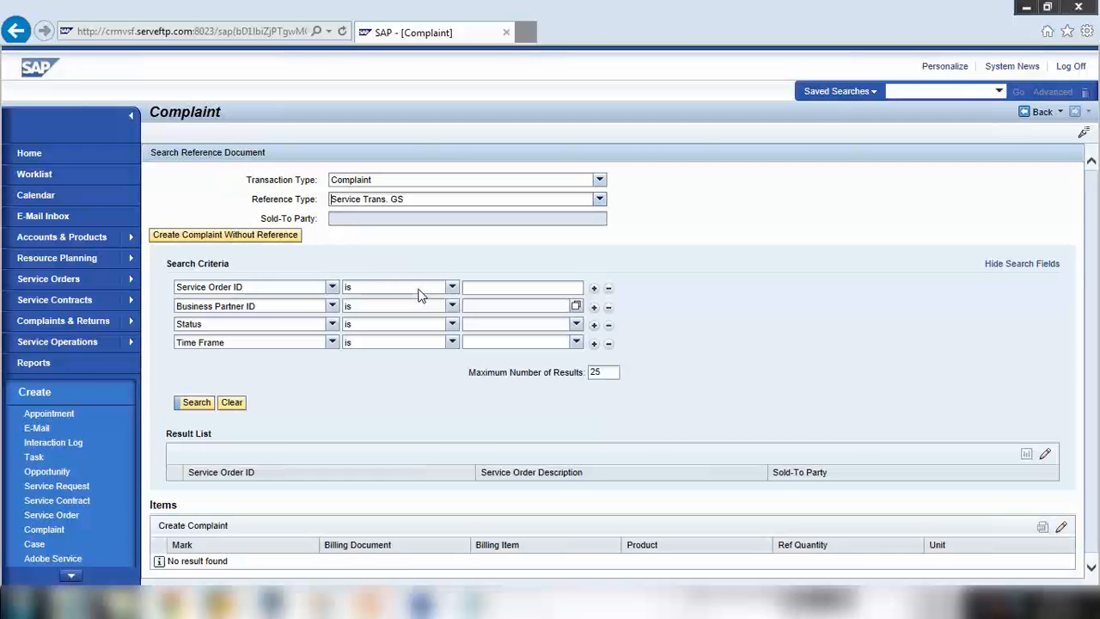
Search by Service Order ID and select the found service order 201064
{"action": "left_click", "coordinate": [487, 289]}
{"action": "type", "text": "201044"}
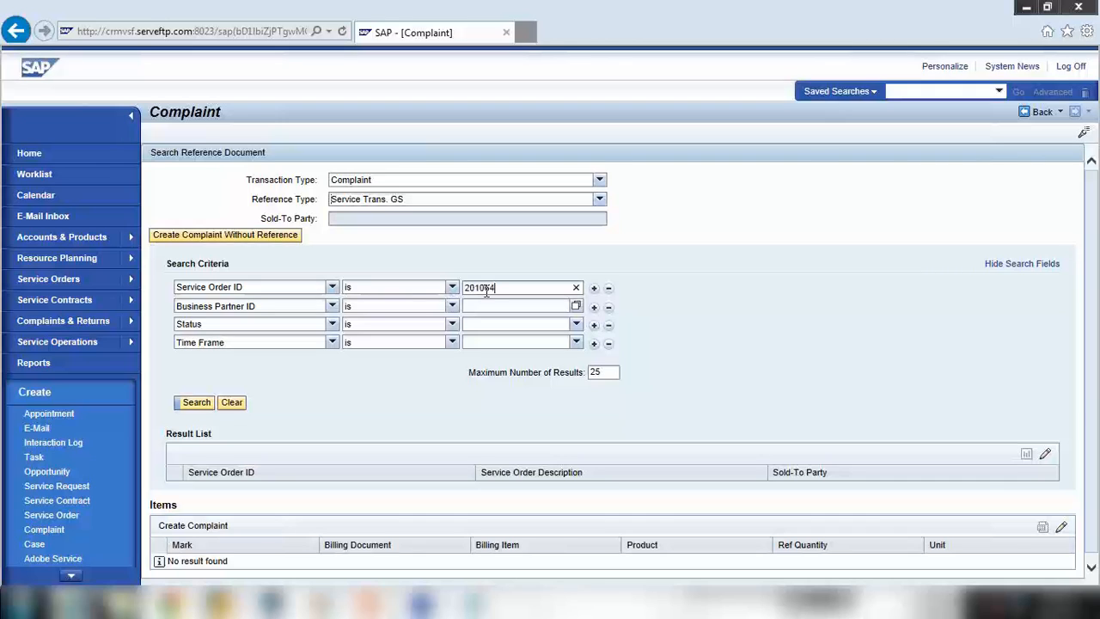
{"action": "left_click", "coordinate": [197, 404]}
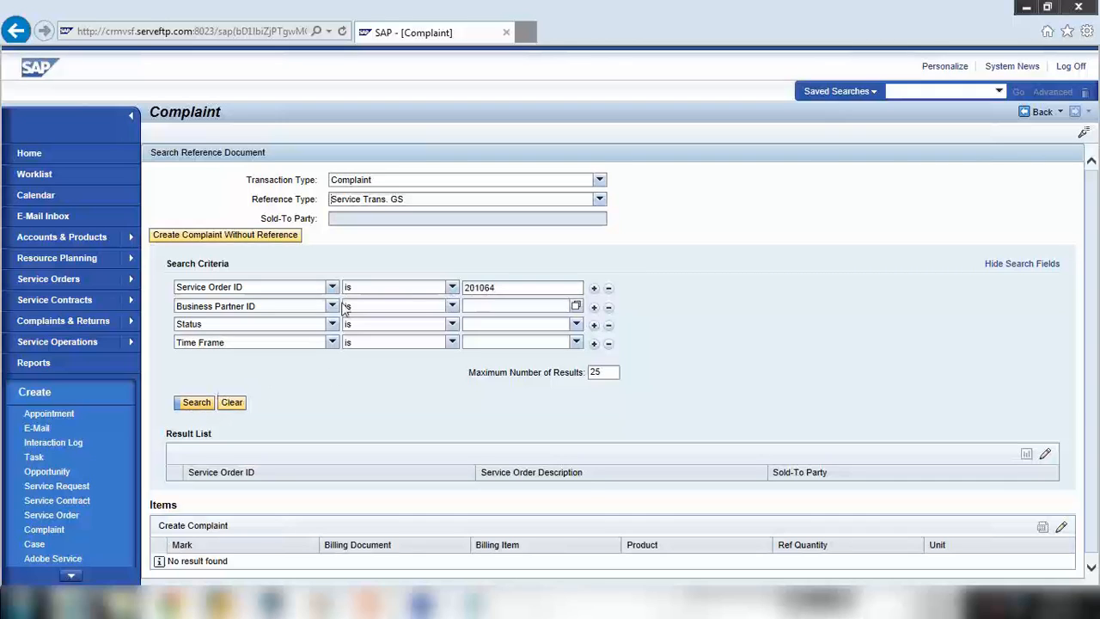
{"action": "scroll", "coordinate": [343, 306], "scroll_direction": "down", "scroll_amount": 1}
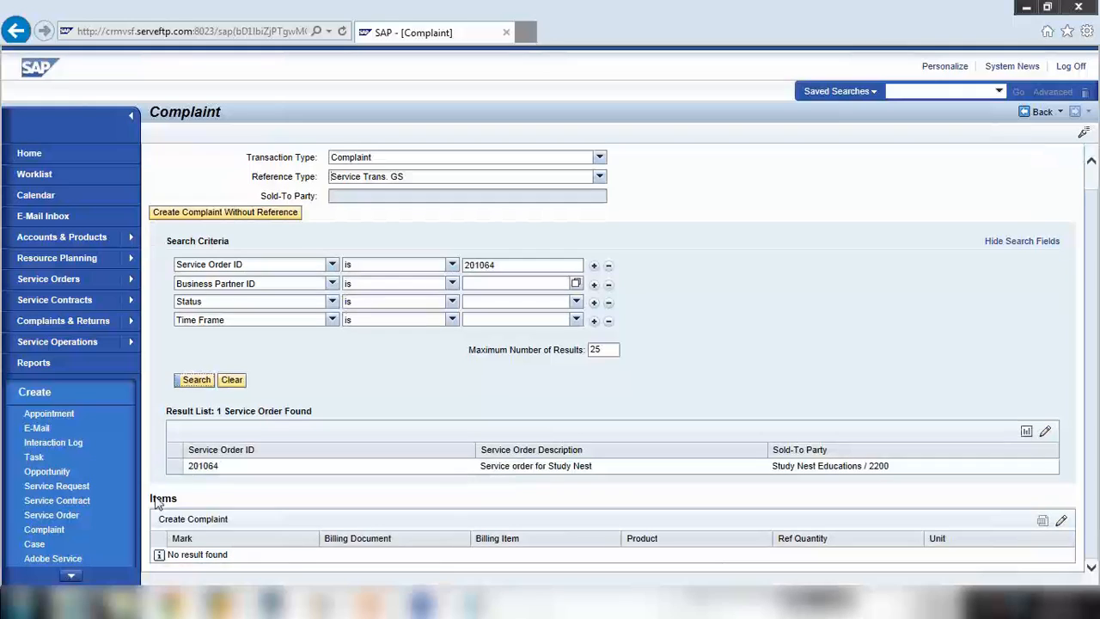
{"action": "left_click", "coordinate": [178, 469]}
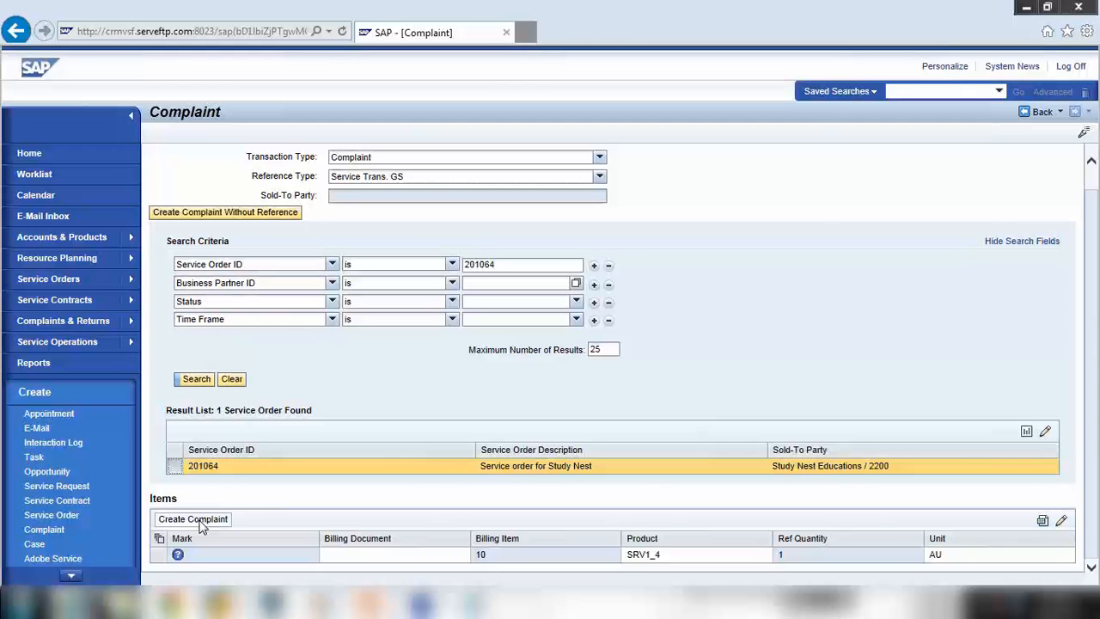
Create the complaint from service order 201064, copying over its Repair item SRV1_4
{"action": "left_click", "coordinate": [201, 526]}
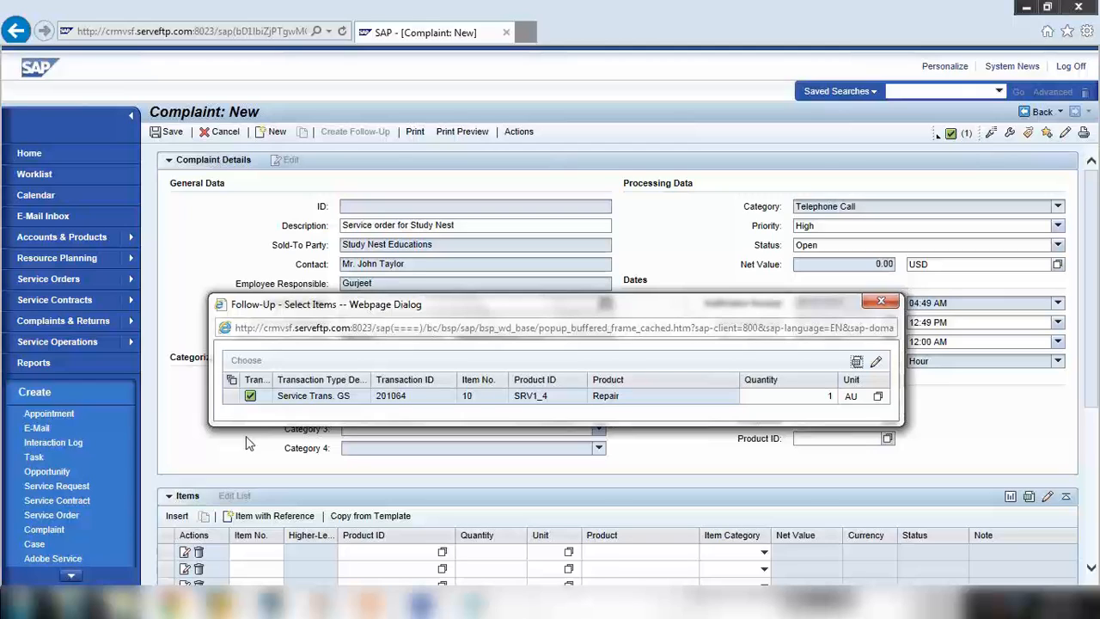
{"action": "left_click", "coordinate": [232, 399]}
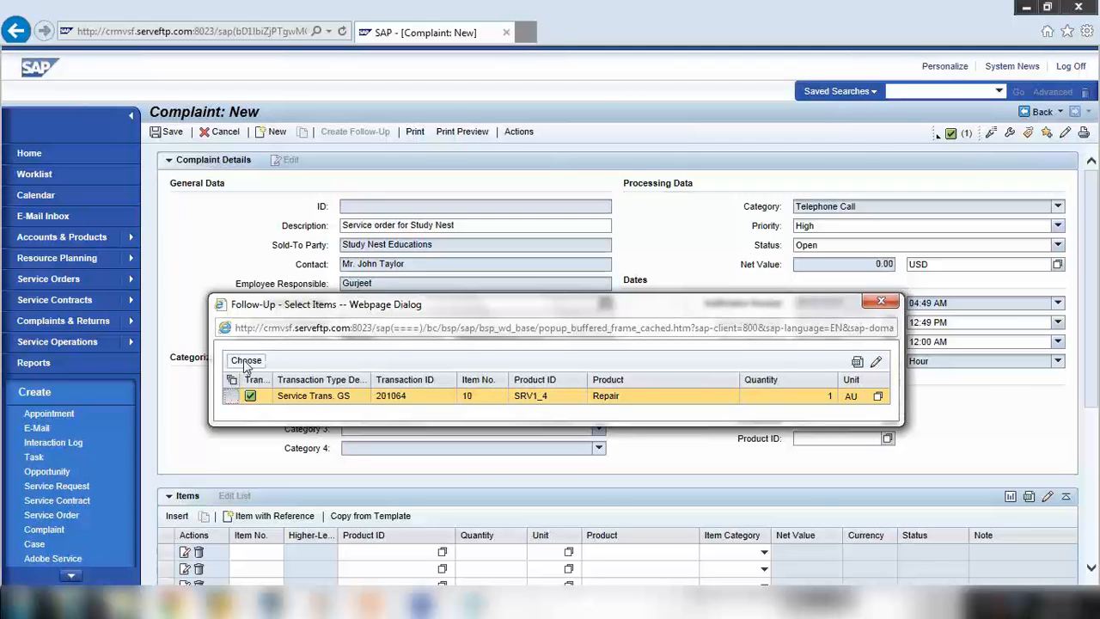
{"action": "left_click", "coordinate": [247, 361]}
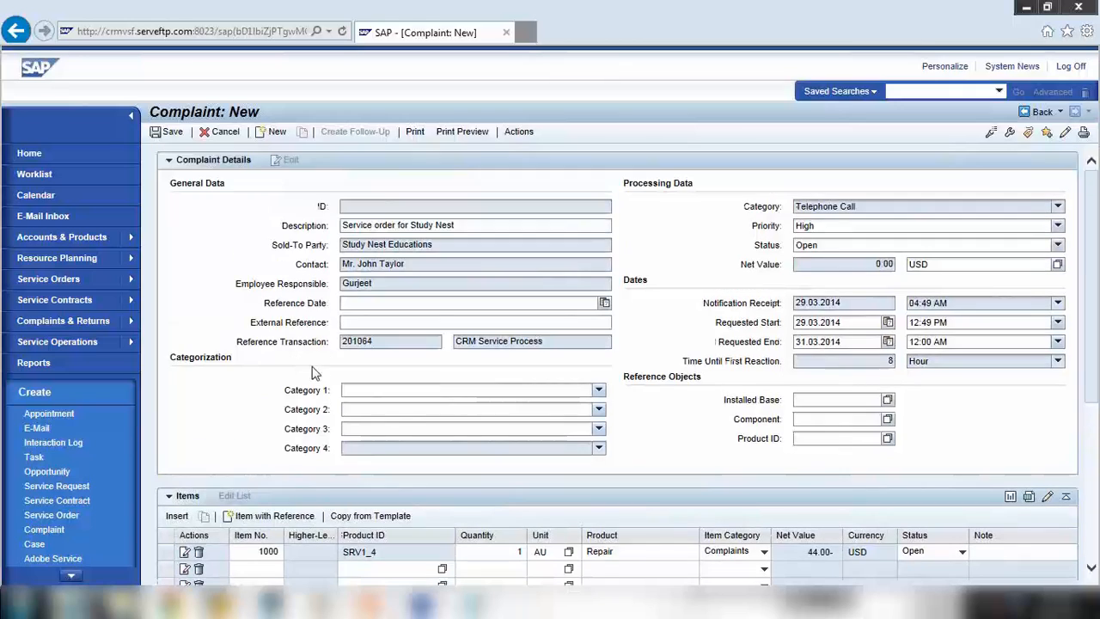
Set priority Medium and categories Personal Computer / Computer terminates on the complaint
{"action": "left_click", "coordinate": [817, 245]}
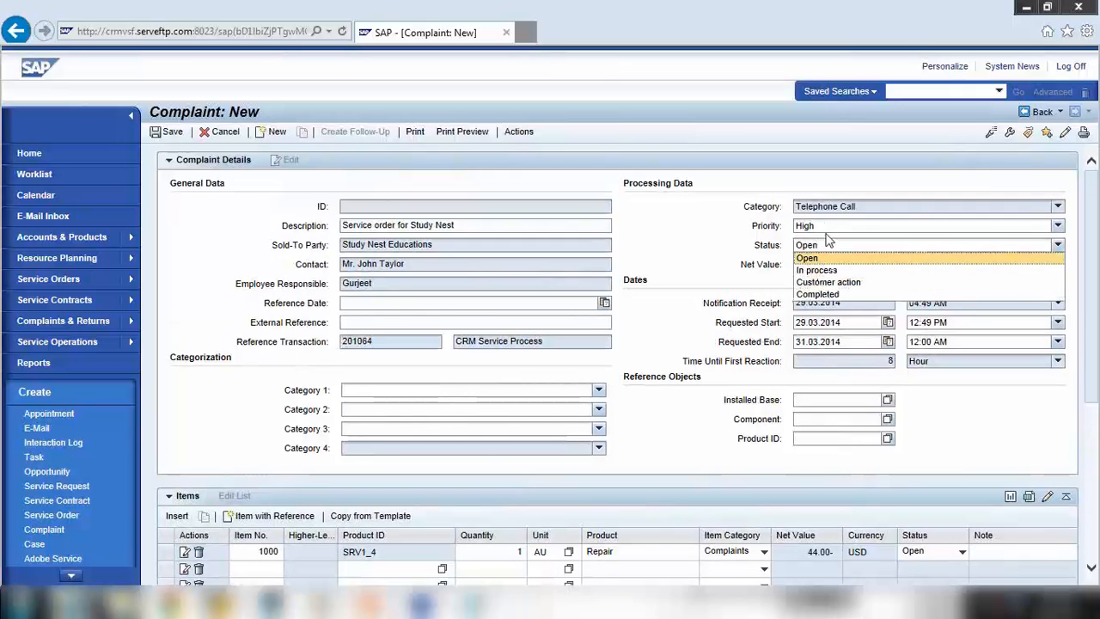
{"action": "left_click", "coordinate": [827, 226]}
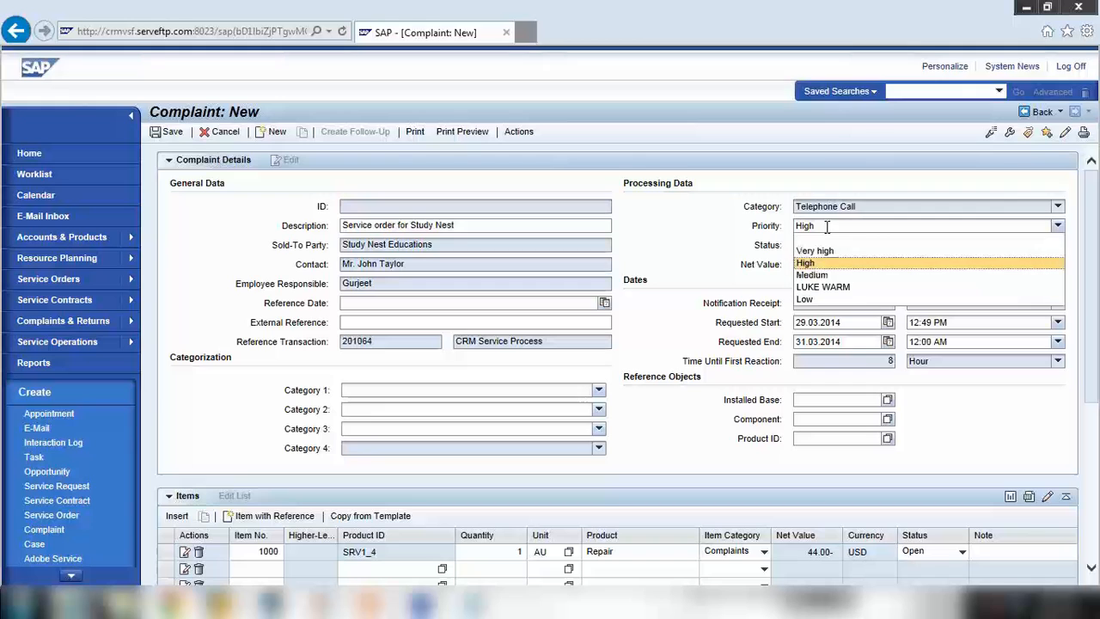
{"action": "left_click", "coordinate": [824, 276]}
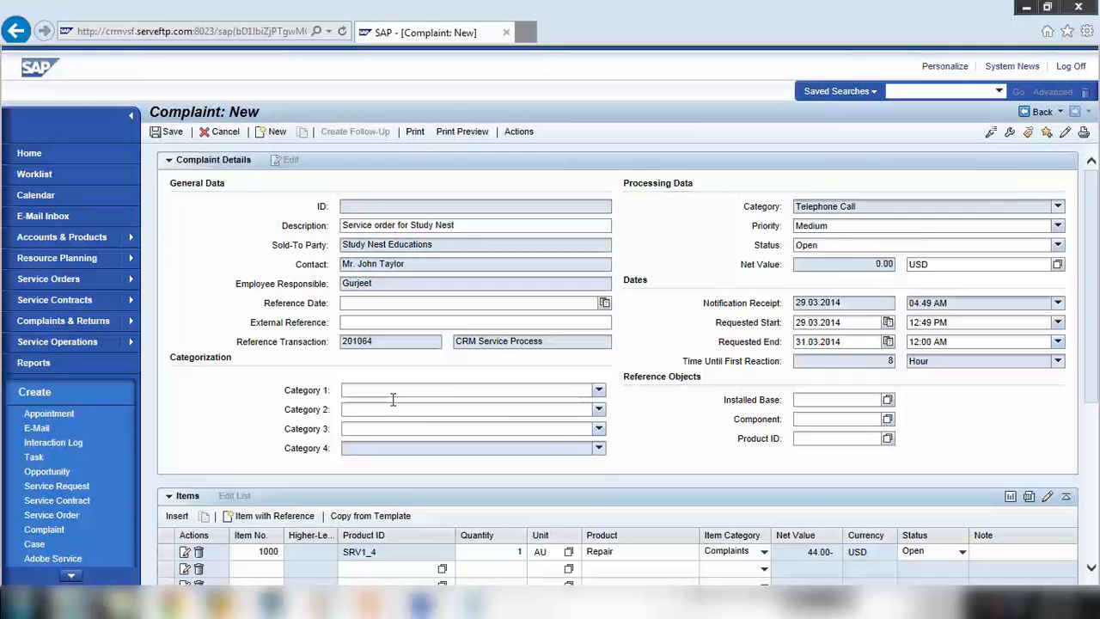
{"action": "scroll", "coordinate": [388, 397], "scroll_direction": "down", "scroll_amount": 2}
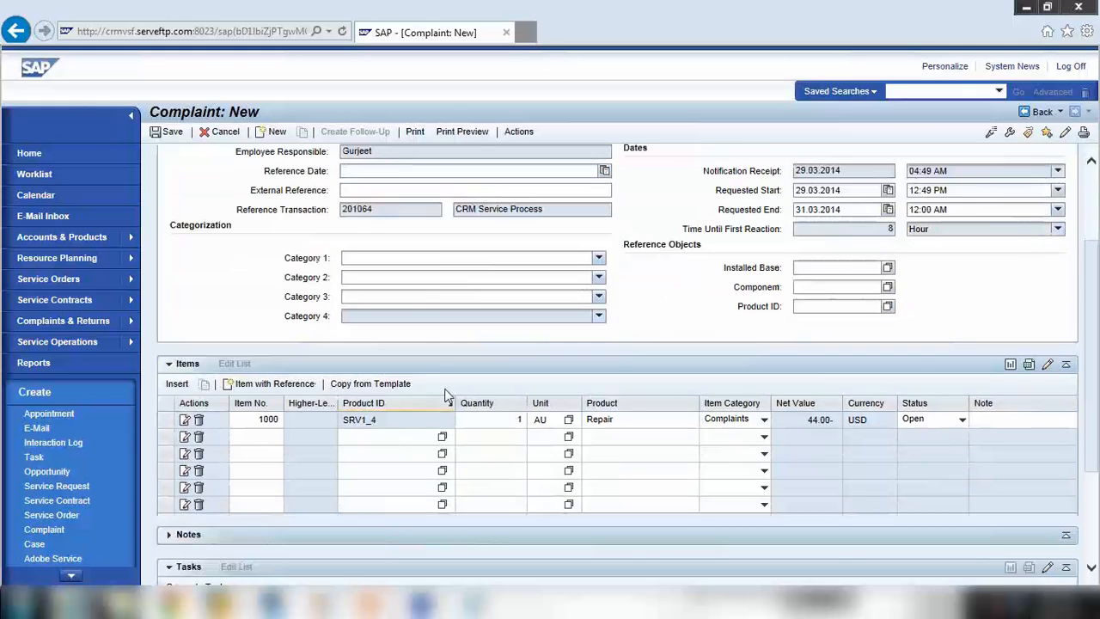
{"action": "left_click", "coordinate": [436, 258]}
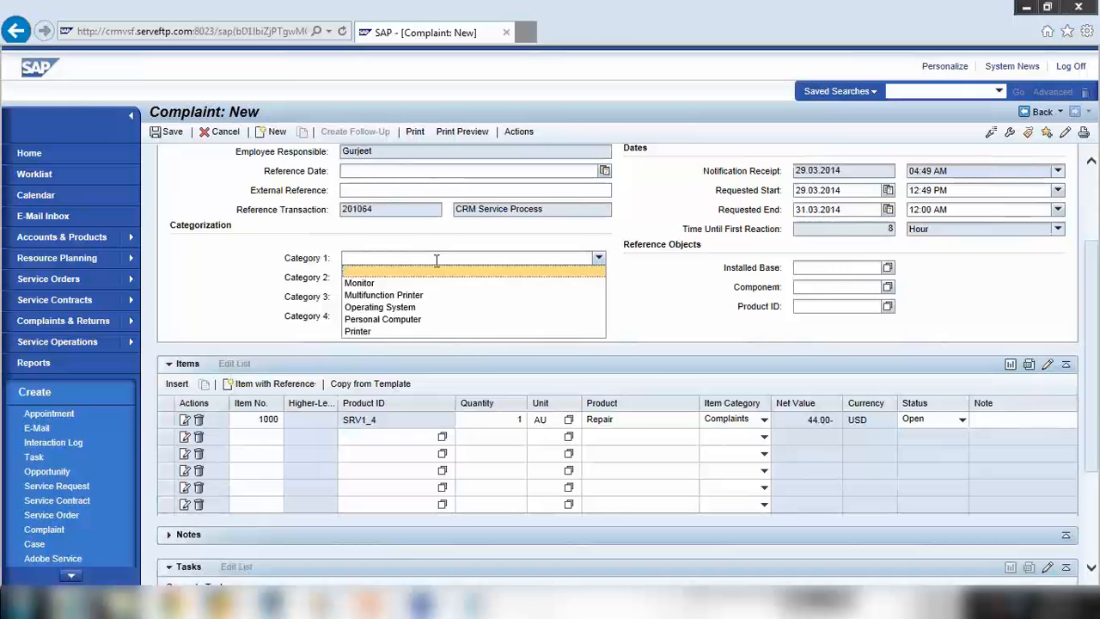
{"action": "left_click", "coordinate": [385, 319]}
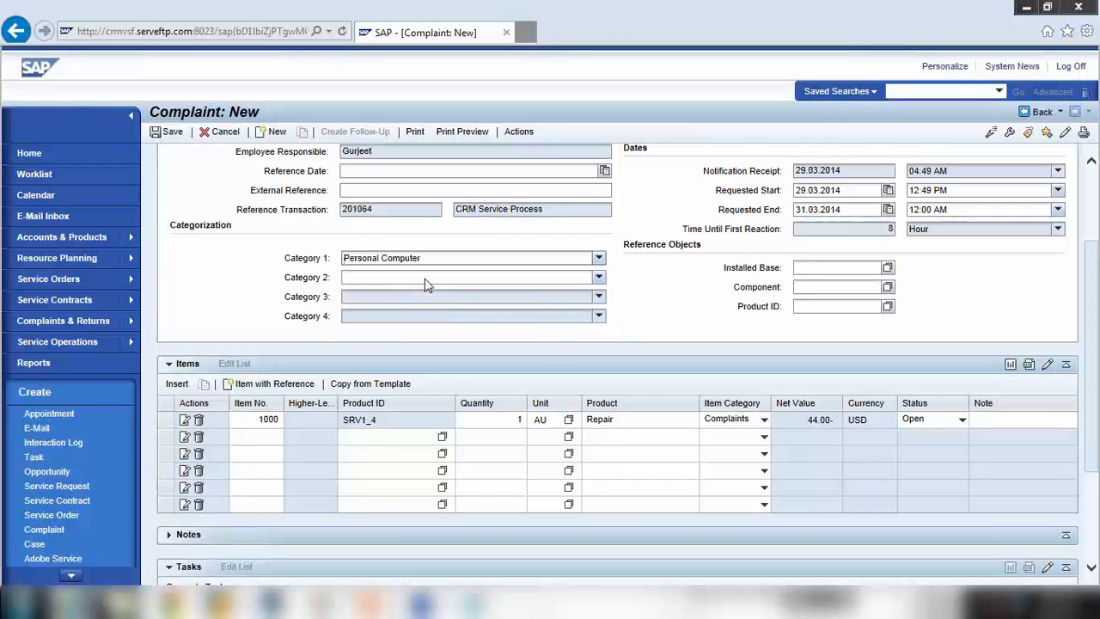
{"action": "left_click", "coordinate": [426, 277]}
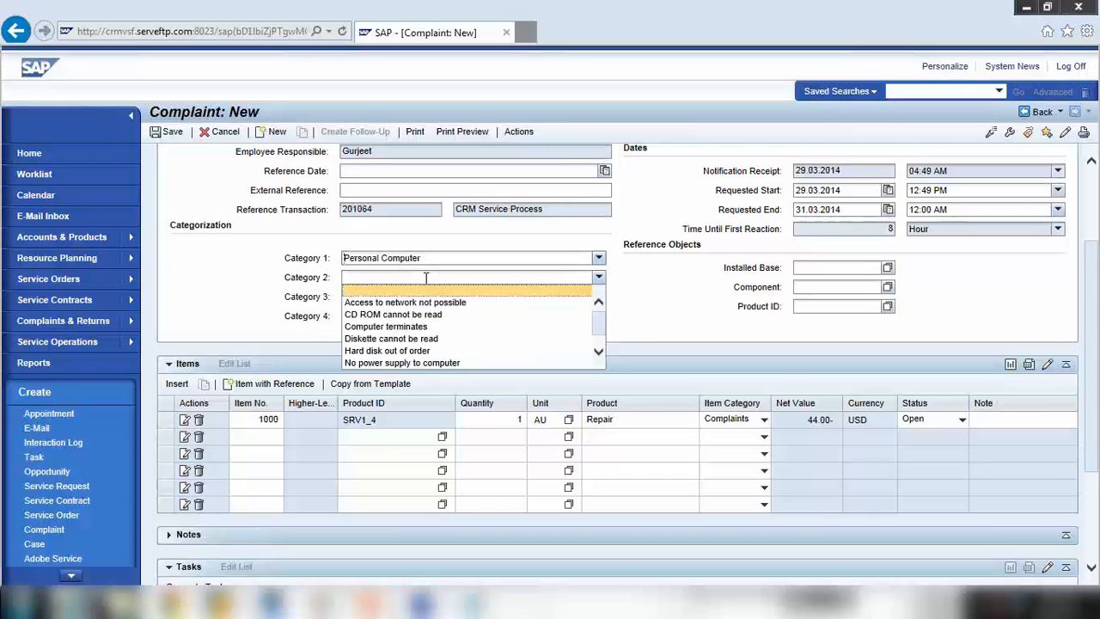
{"action": "left_click", "coordinate": [411, 332]}
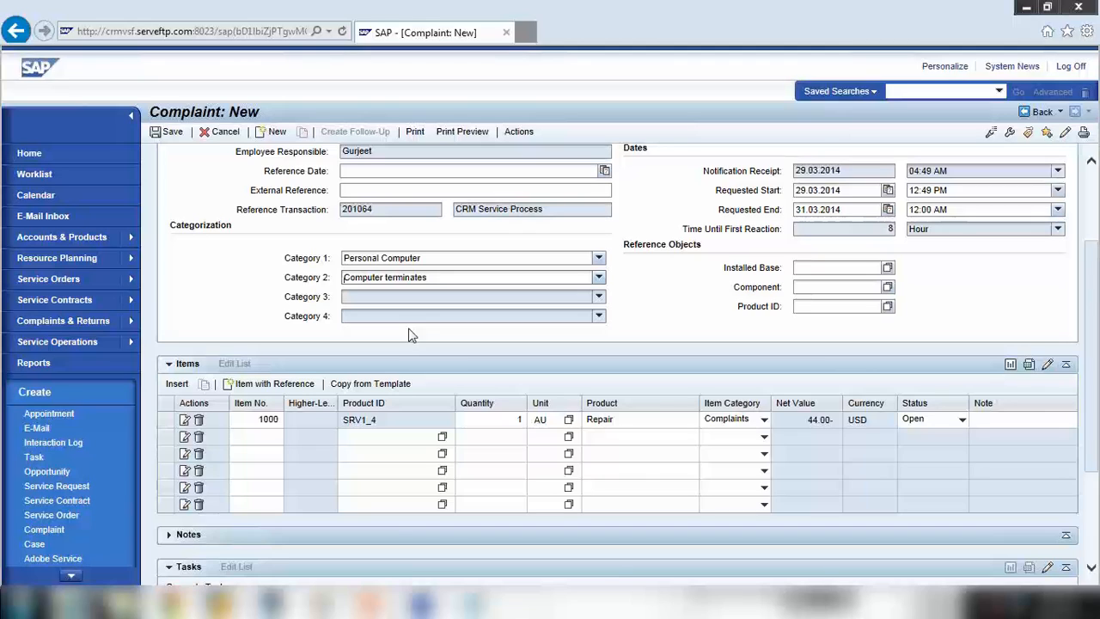
{"action": "left_click", "coordinate": [413, 261]}
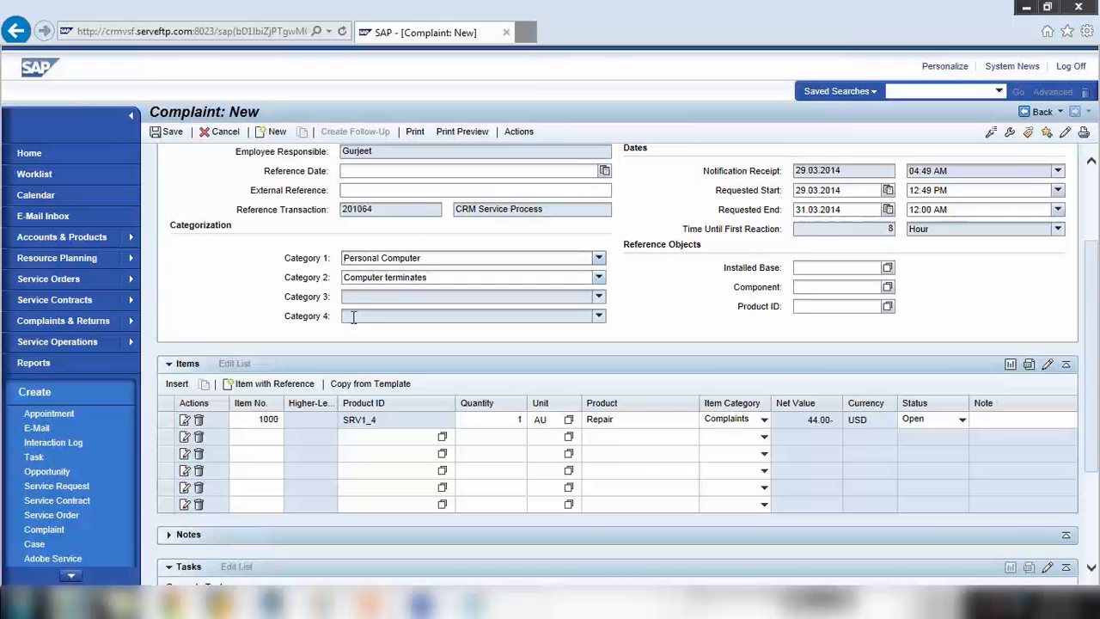
{"action": "scroll", "coordinate": [352, 317], "scroll_direction": "up", "scroll_amount": 2}
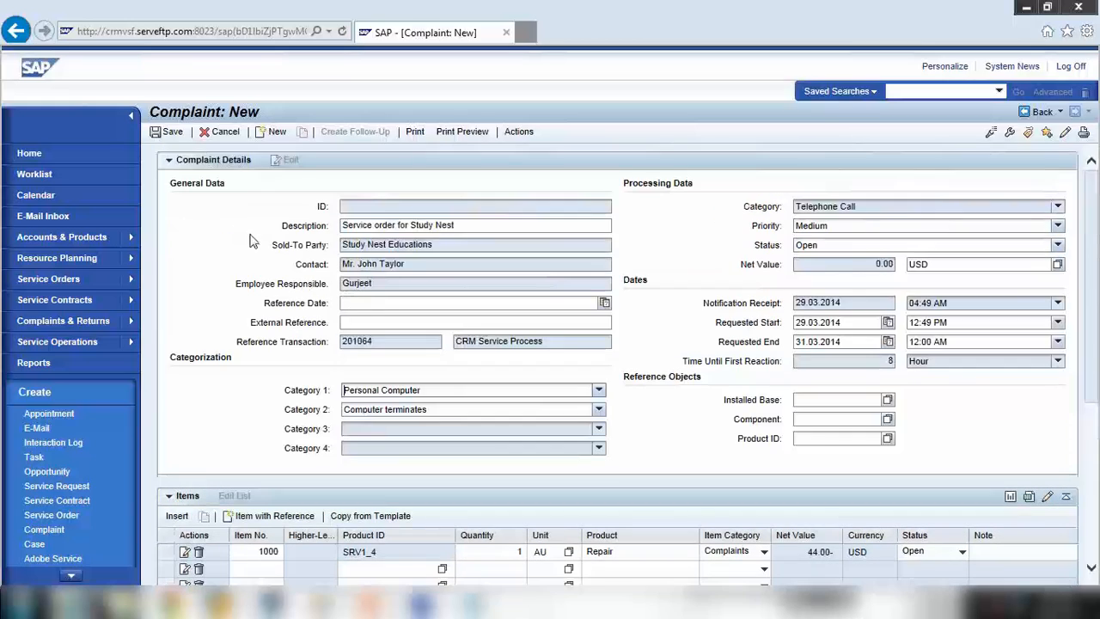
Save the complaint as 5002419 and expand its Transaction History
{"action": "left_click", "coordinate": [176, 134]}
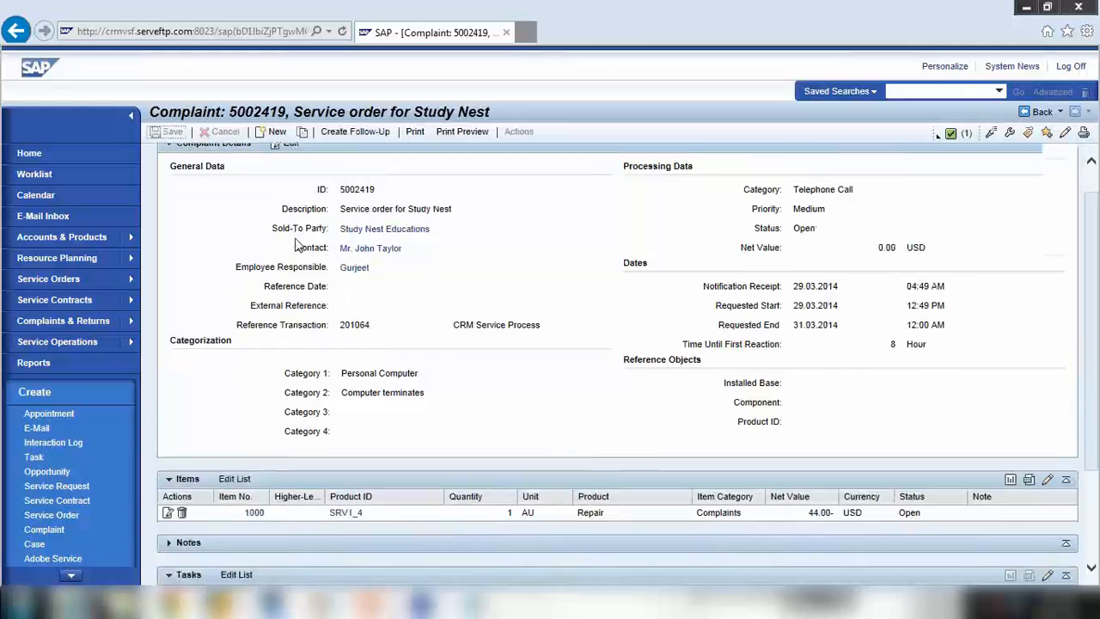
{"action": "scroll", "coordinate": [296, 245], "scroll_direction": "down", "scroll_amount": 2}
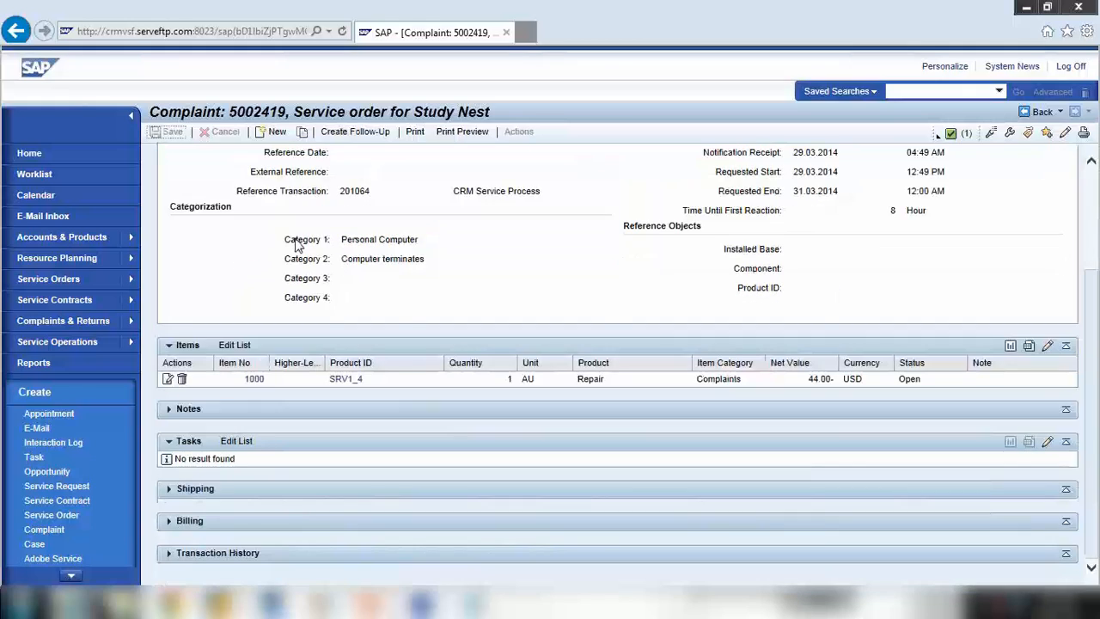
{"action": "left_click", "coordinate": [168, 555]}
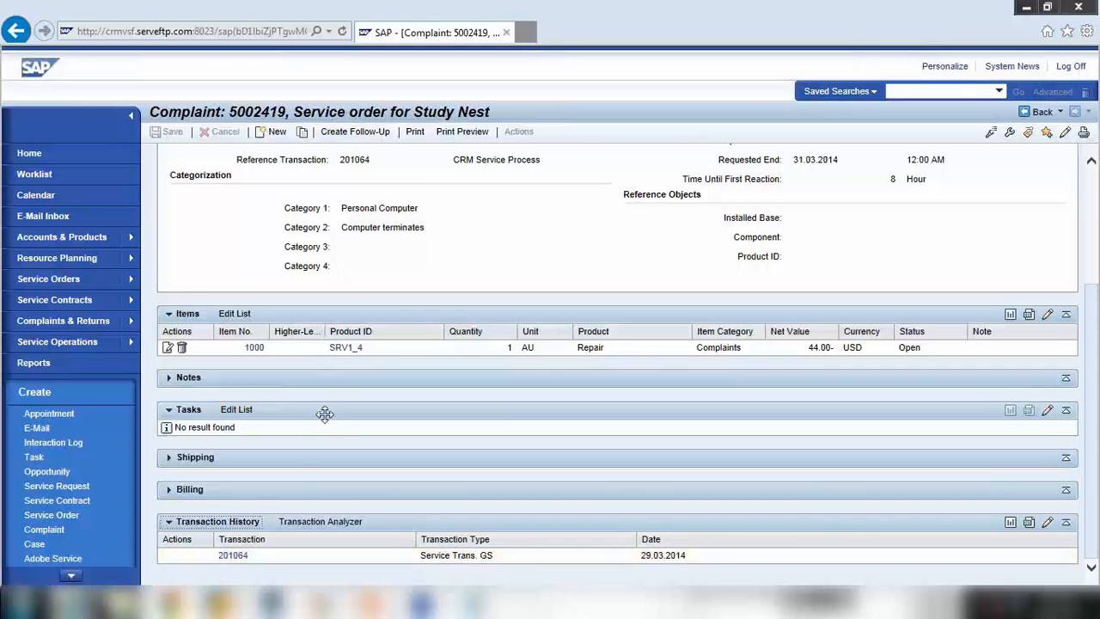
Open service order 201064, find complaint 5002419 in its history, and return to it
{"action": "left_click", "coordinate": [234, 555]}
{"action": "scroll", "coordinate": [331, 273], "scroll_direction": "up", "scroll_amount": 3}
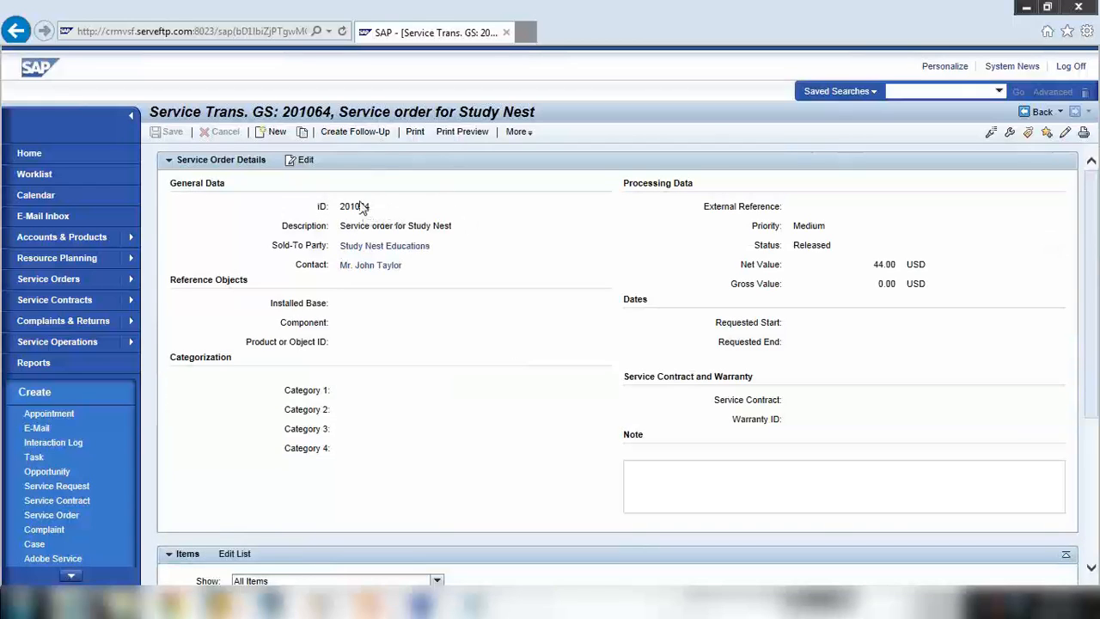
{"action": "scroll", "coordinate": [358, 204], "scroll_direction": "down", "scroll_amount": 3}
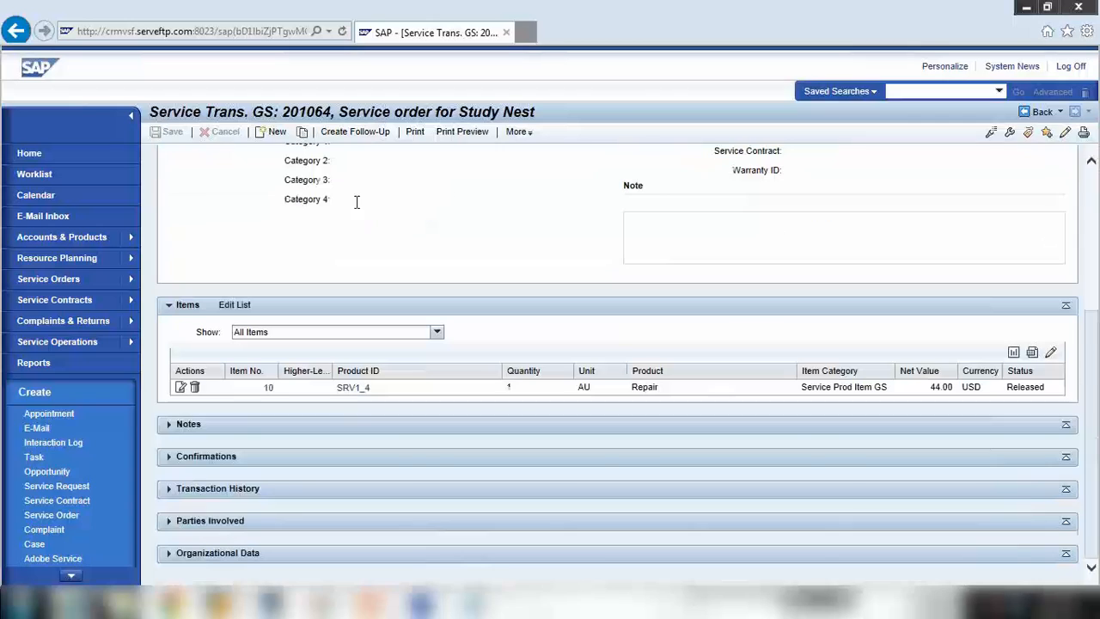
{"action": "left_click", "coordinate": [171, 488]}
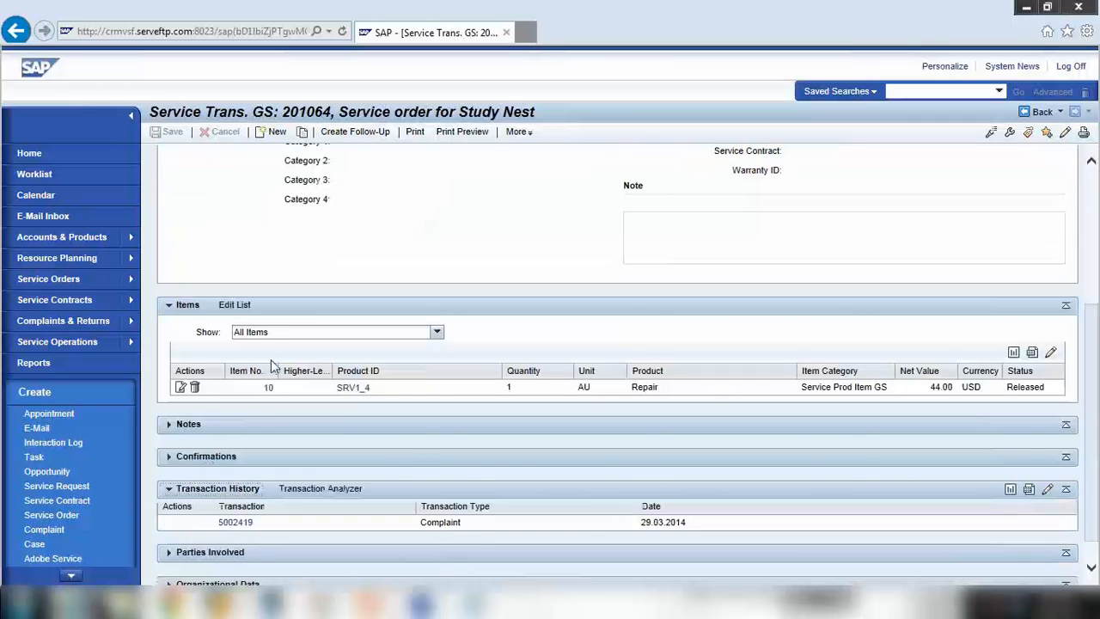
{"action": "scroll", "coordinate": [271, 359], "scroll_direction": "down", "scroll_amount": 1}
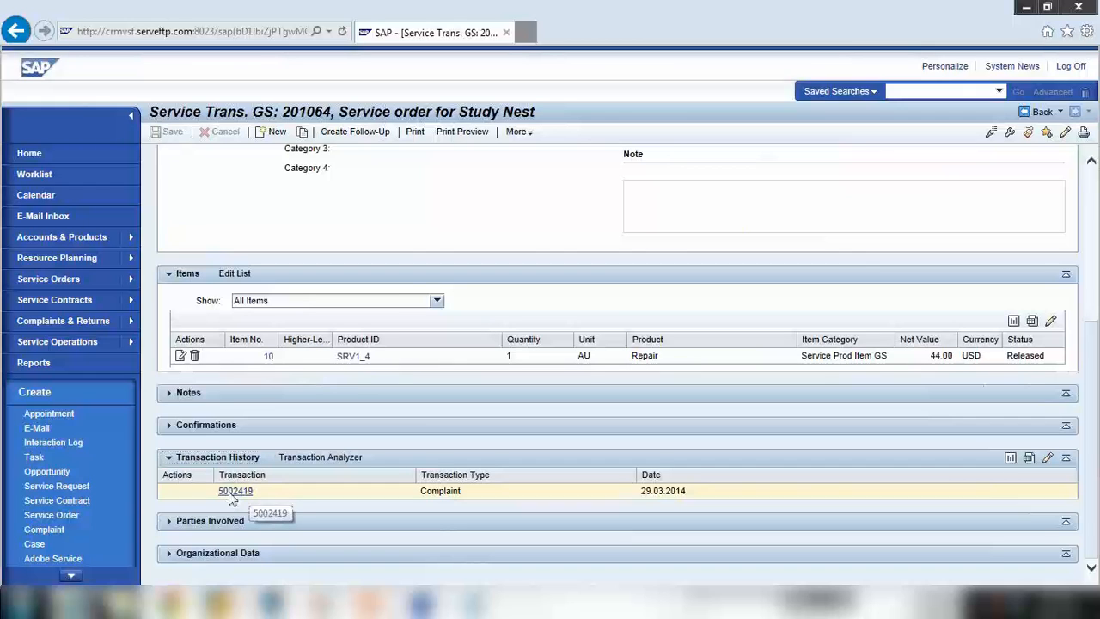
{"action": "left_click", "coordinate": [234, 492]}
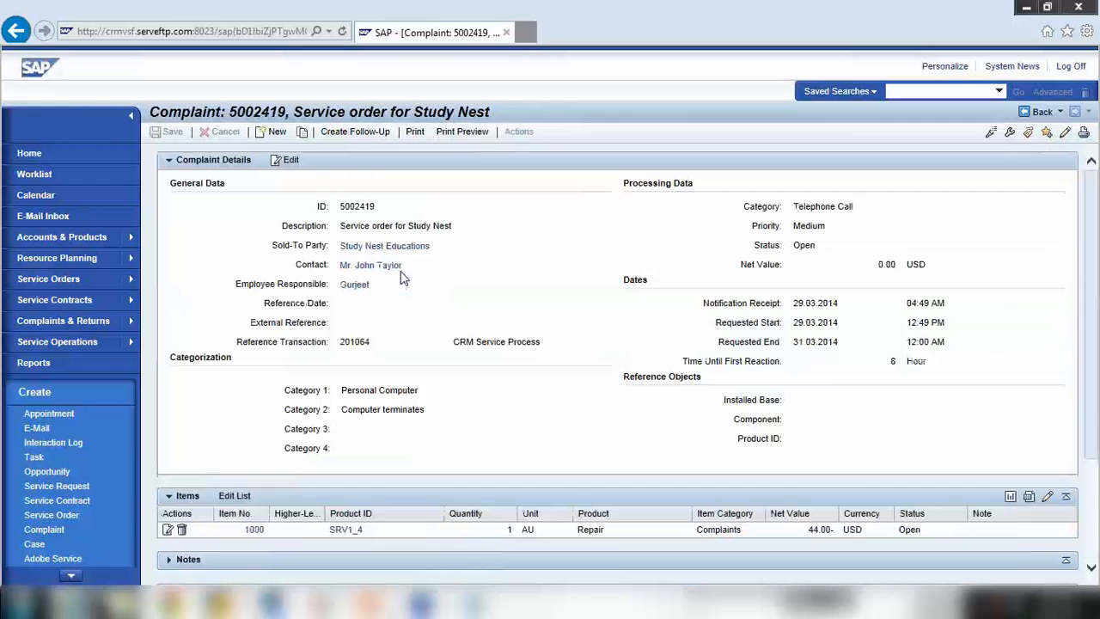
{"action": "scroll", "coordinate": [401, 277], "scroll_direction": "down", "scroll_amount": 3}
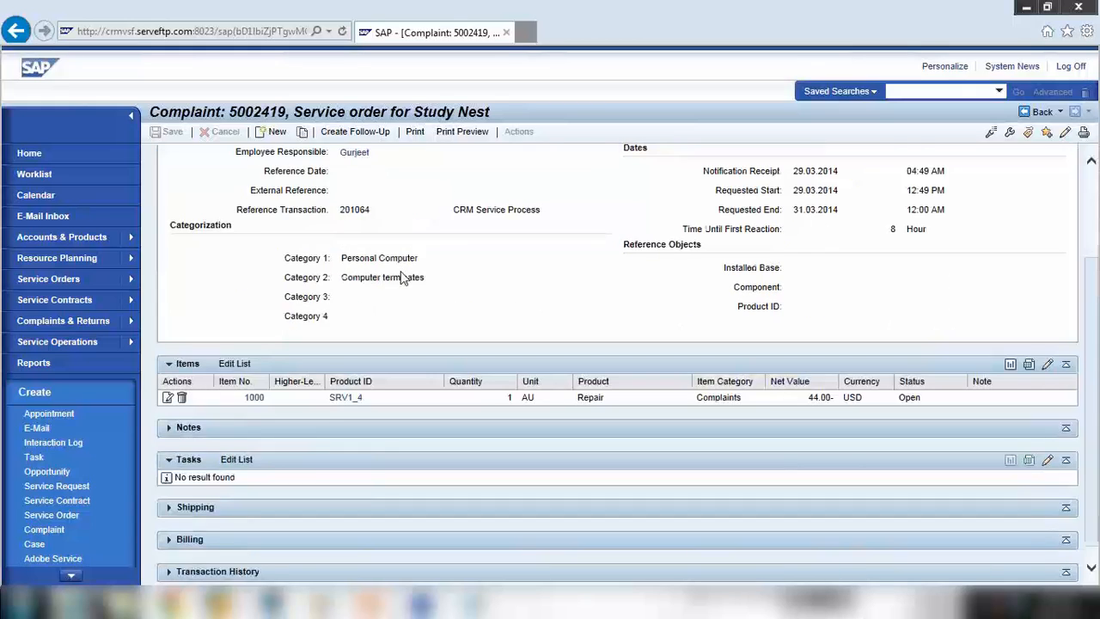
{"action": "scroll", "coordinate": [401, 276], "scroll_direction": "up", "scroll_amount": 3}
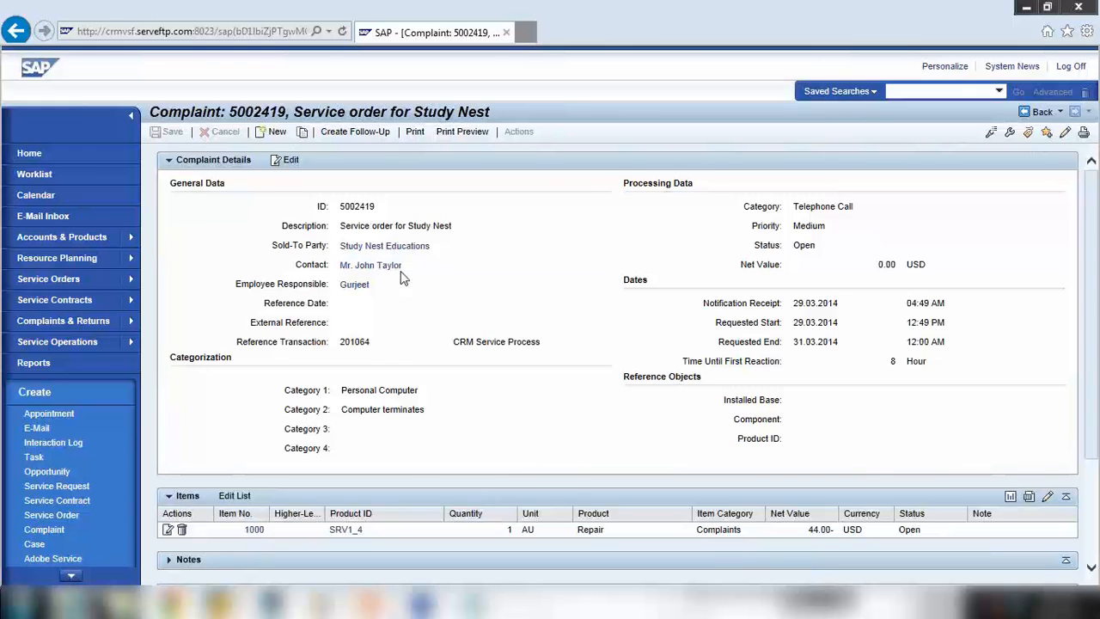
{"action": "scroll", "coordinate": [340, 404], "scroll_direction": "down", "scroll_amount": 1}
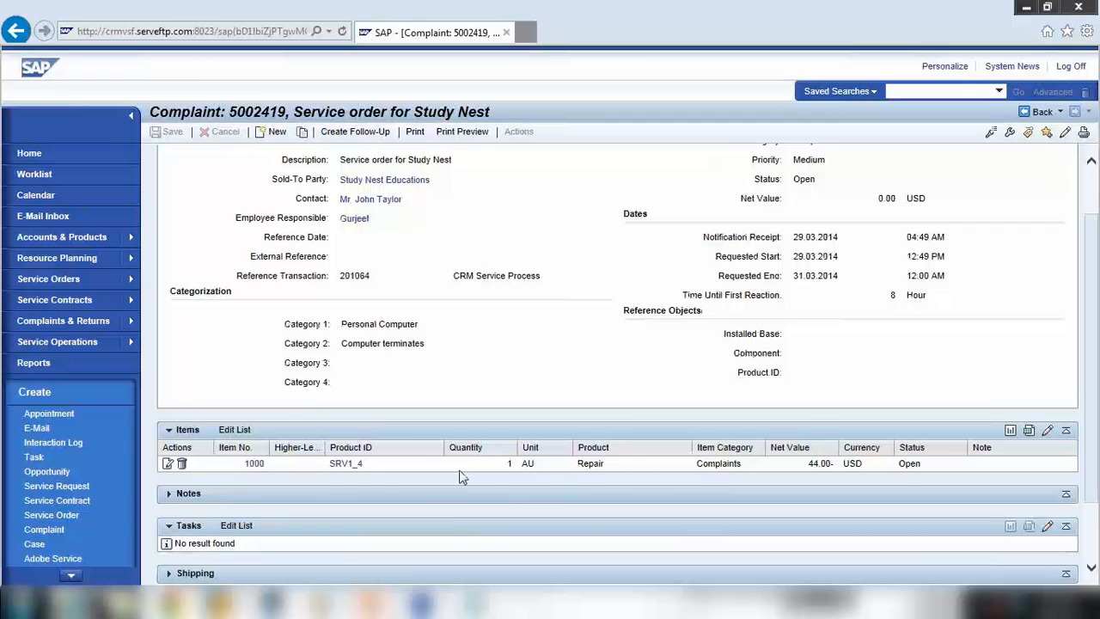
{"action": "scroll", "coordinate": [385, 462], "scroll_direction": "up", "scroll_amount": 1}
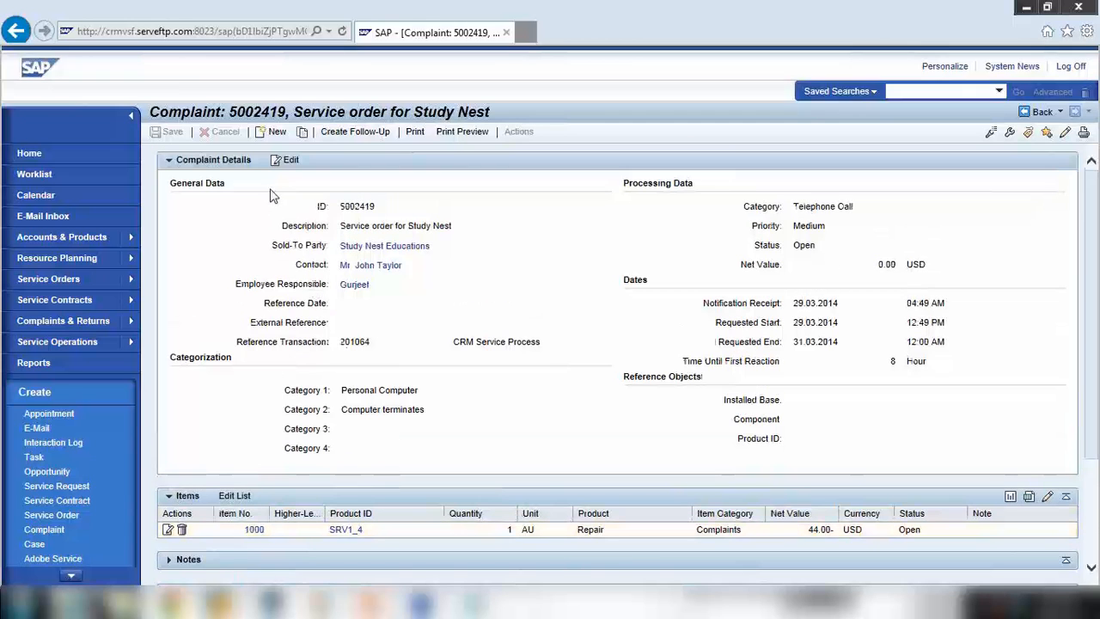
{"action": "left_click_drag", "start_coordinate": [290, 209], "coordinate": [868, 394]}
{"action": "left_click", "coordinate": [868, 394]}
{"action": "scroll", "coordinate": [461, 279], "scroll_direction": "down", "scroll_amount": 2}
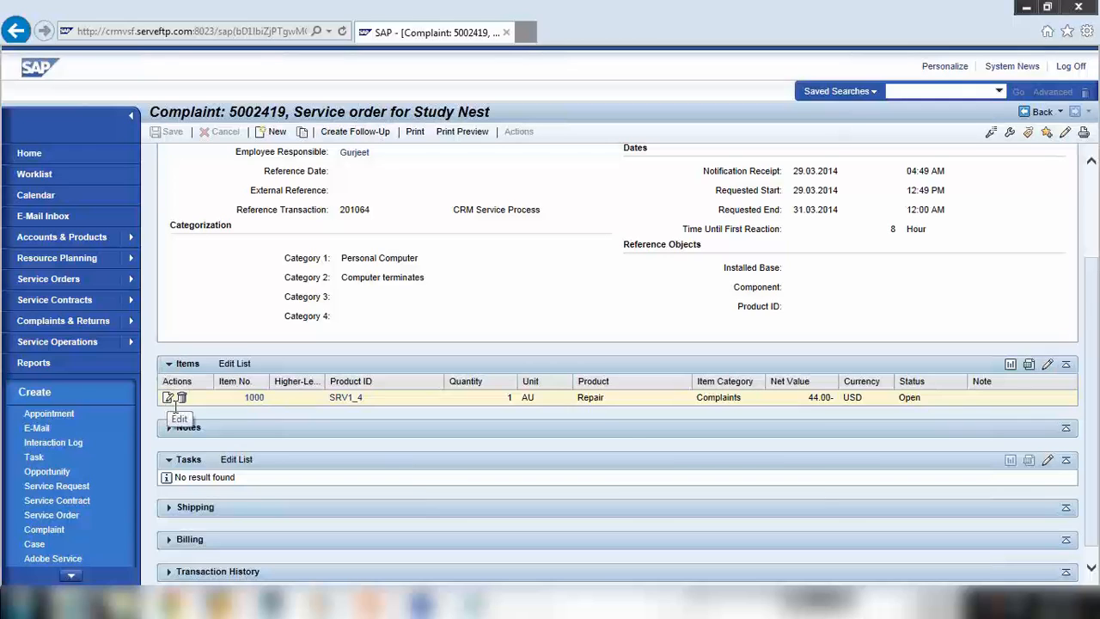
Open complaint item 1000 Repair in detail view and highlight product ID SRV1_4
{"action": "left_click", "coordinate": [169, 397]}
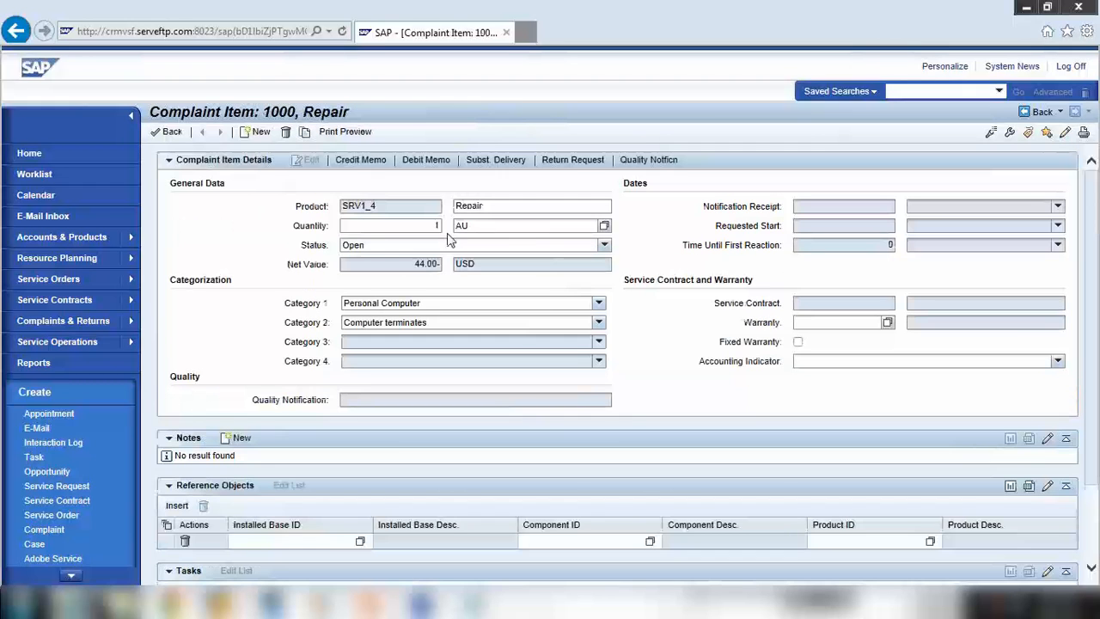
{"action": "left_click_drag", "start_coordinate": [385, 208], "coordinate": [323, 206]}
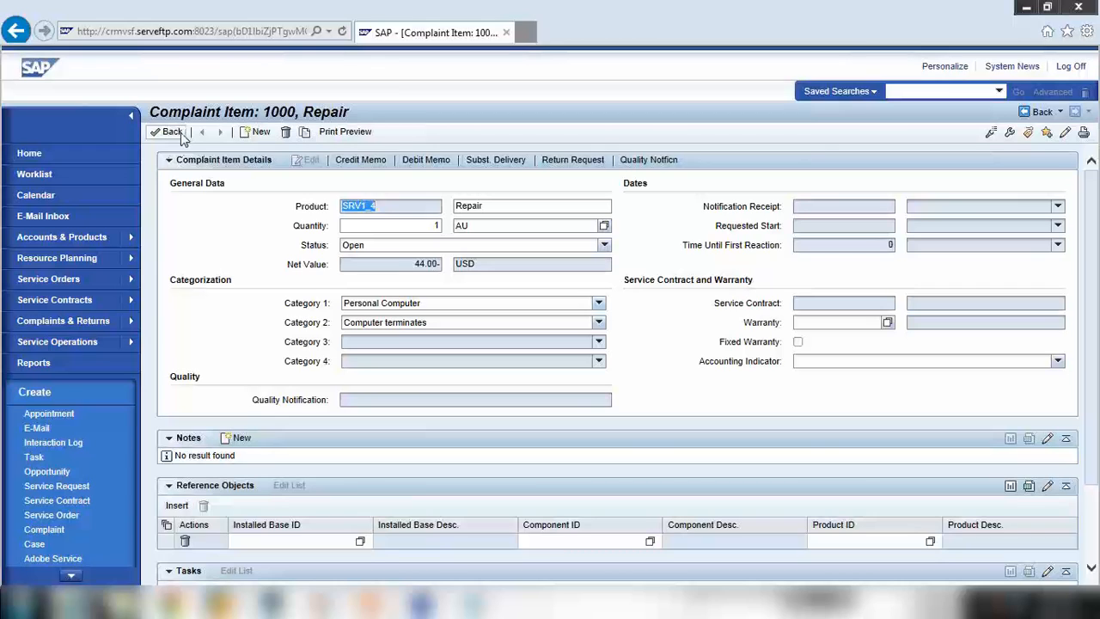
Add Credit Memo item 1010 under item 1000, keeping the item category Credit Memo
{"action": "left_click", "coordinate": [361, 163]}
{"action": "left_click", "coordinate": [349, 161]}
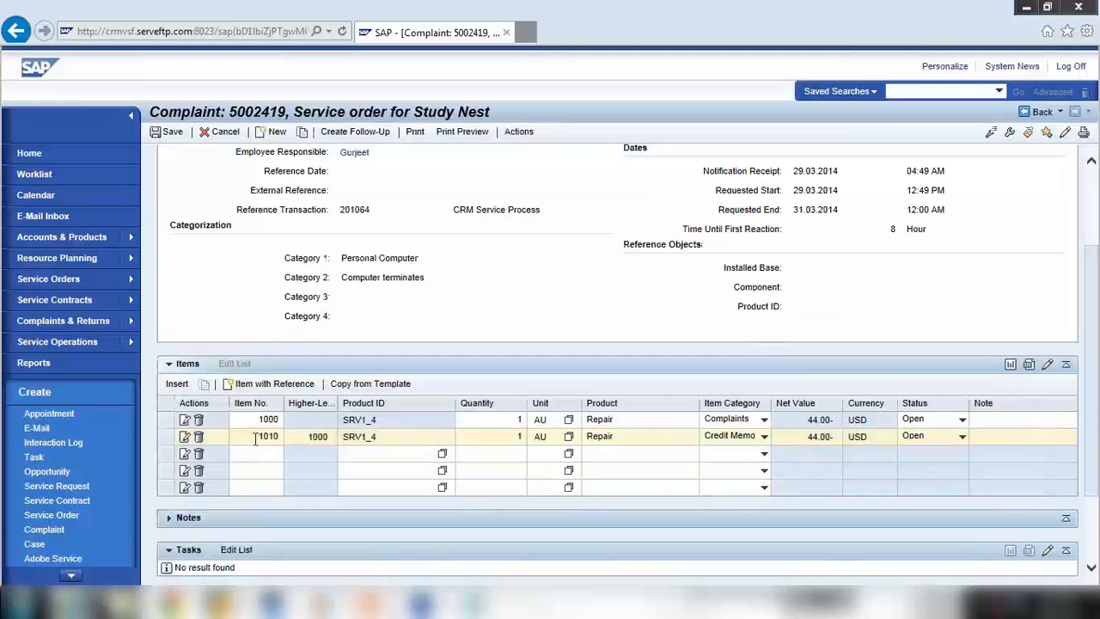
{"action": "left_click", "coordinate": [261, 439]}
{"action": "left_click", "coordinate": [765, 437]}
{"action": "left_click", "coordinate": [739, 450]}
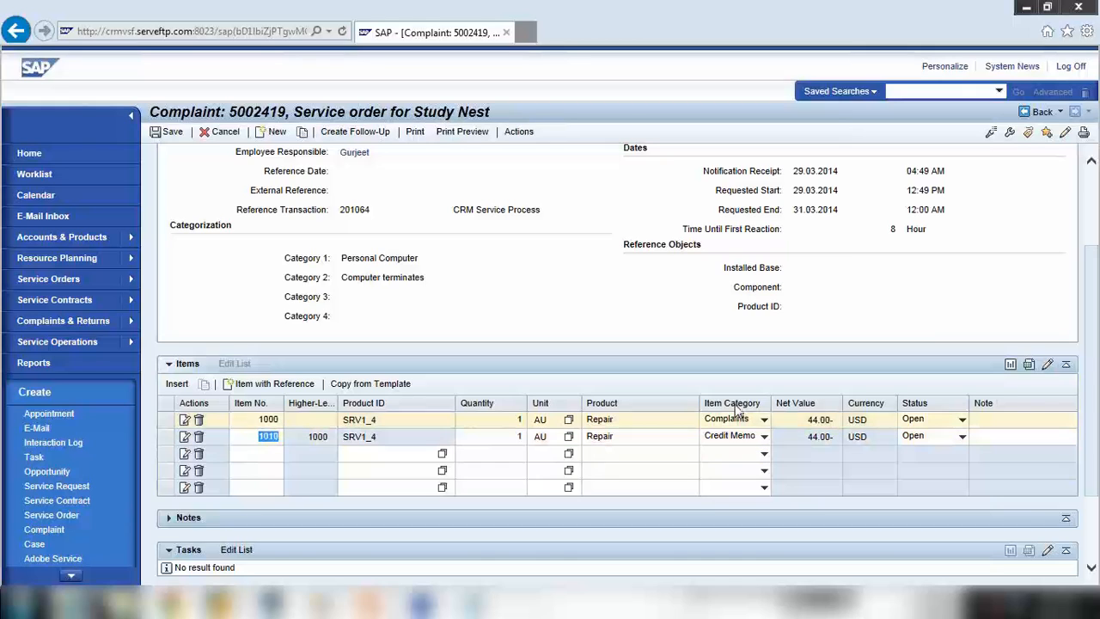
Save complaint 5002419 and bring the Notepad notes back, below the Billing line
{"action": "left_click", "coordinate": [180, 134]}
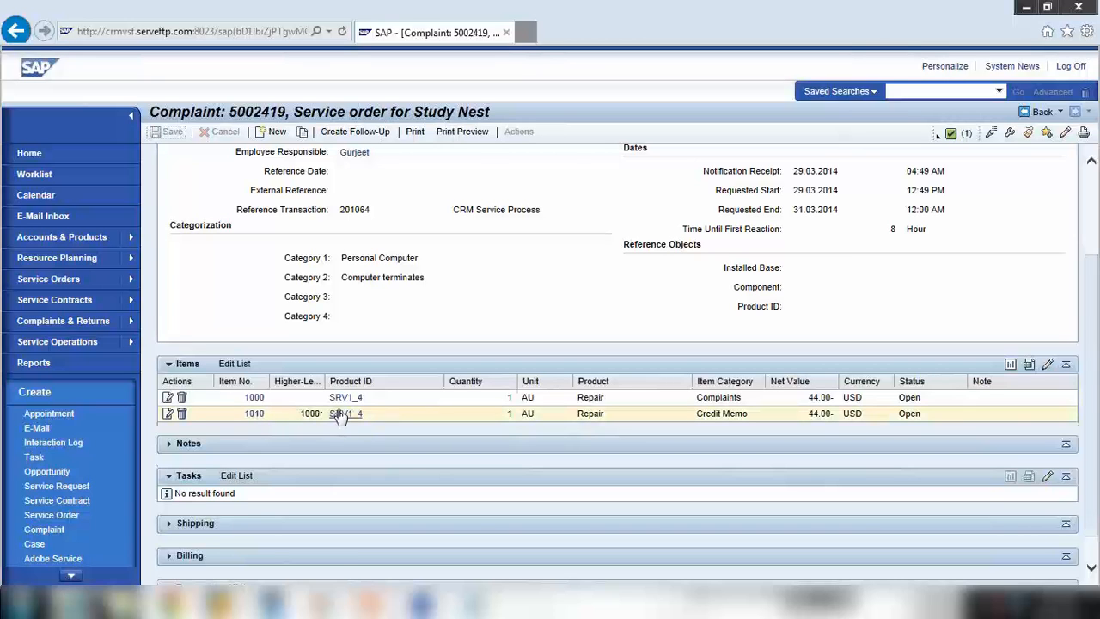
{"action": "left_click", "coordinate": [464, 603]}
{"action": "left_click", "coordinate": [393, 290]}
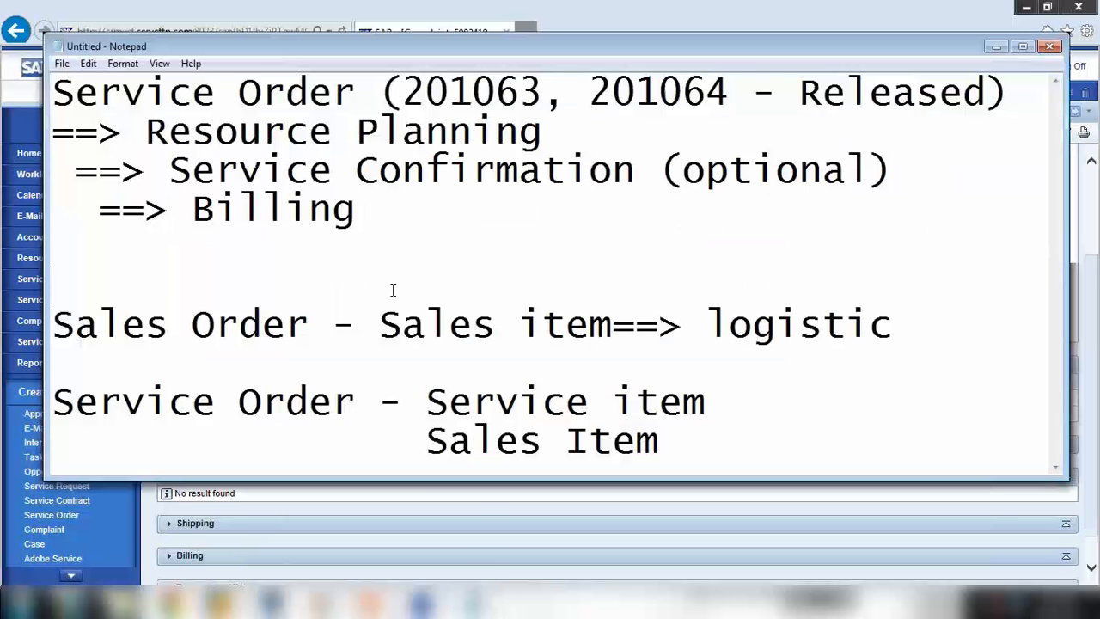
Replace the Sales/Service Order lines with 'SAP CRM ==> SAP ECC', 'Complaint' and '->Credit memo'
{"action": "left_click_drag", "start_coordinate": [54, 324], "coordinate": [669, 434]}
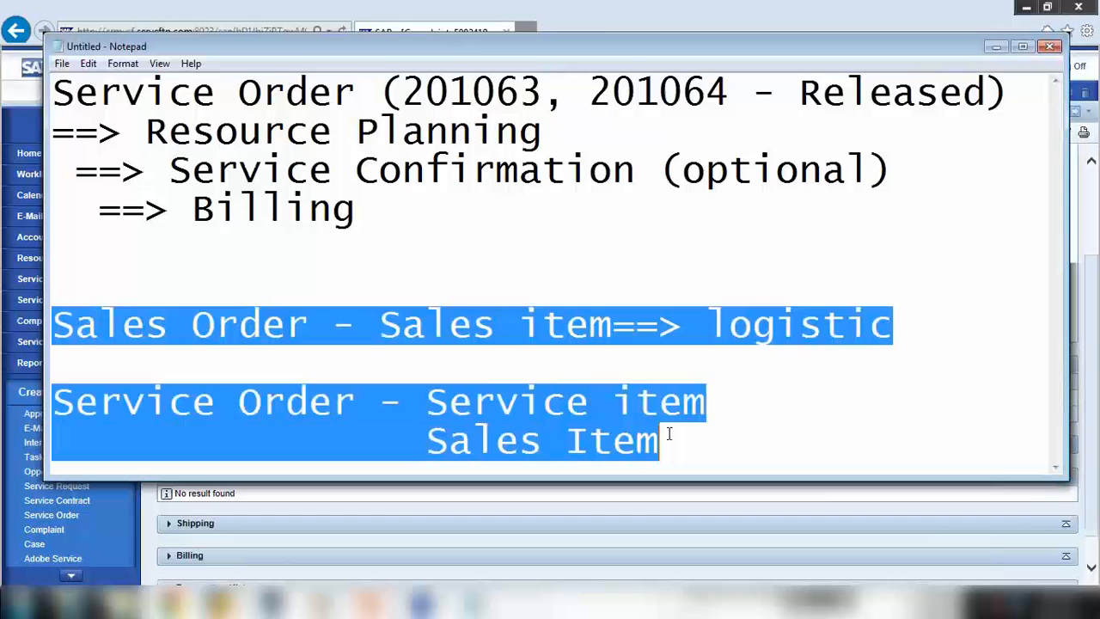
{"action": "key", "text": "Delete"}
{"action": "type", "text": "S"}
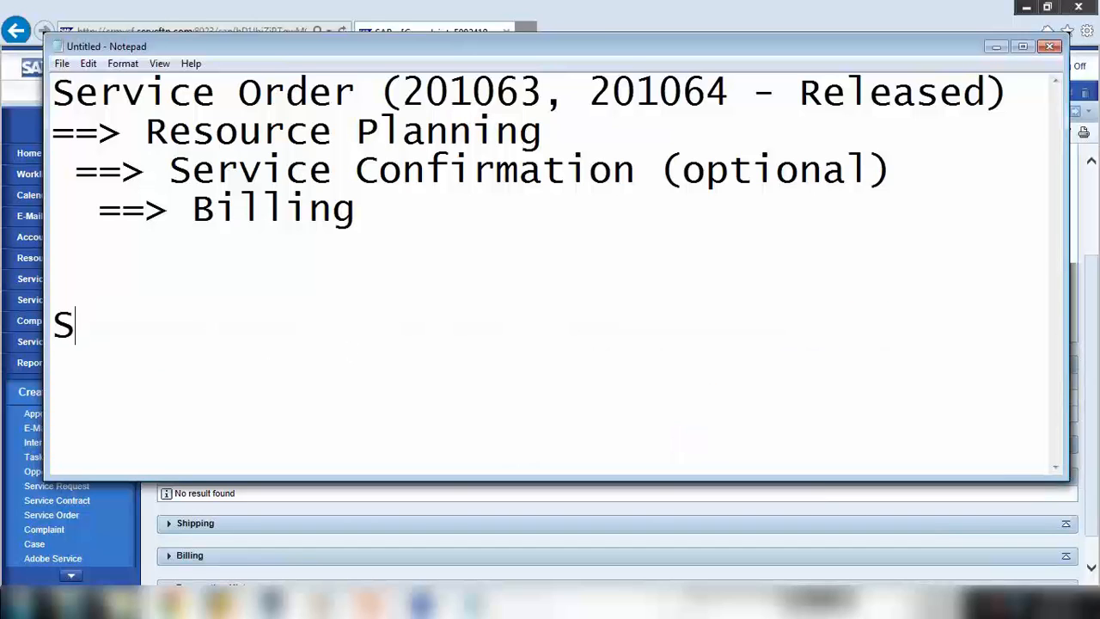
{"action": "type", "text": "AP CRM   "}
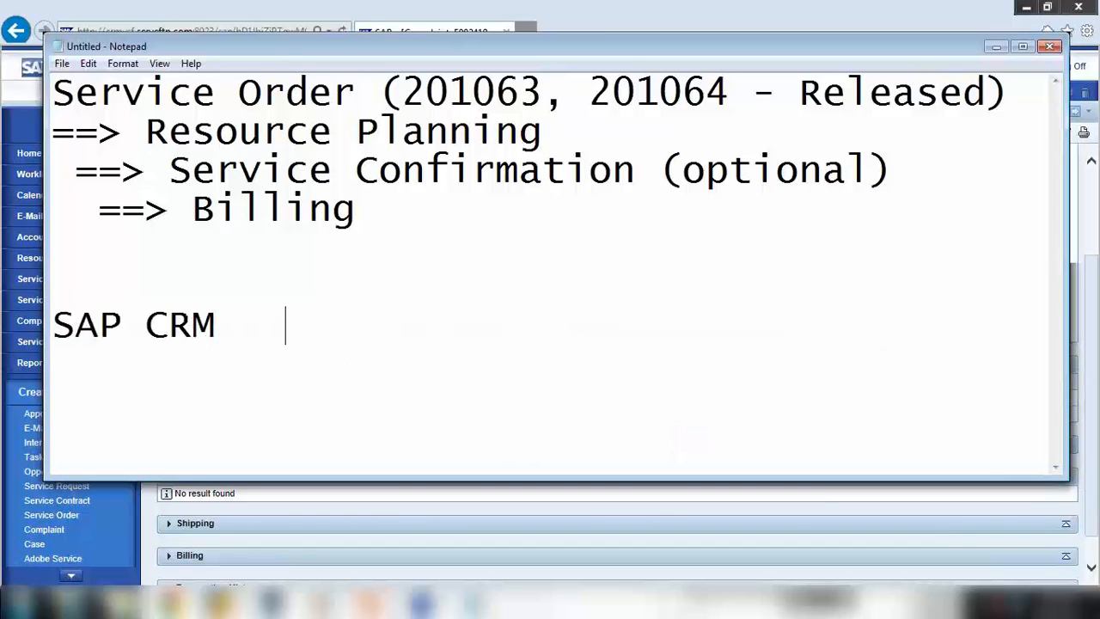
{"action": "type", "text": "==>     SAP "}
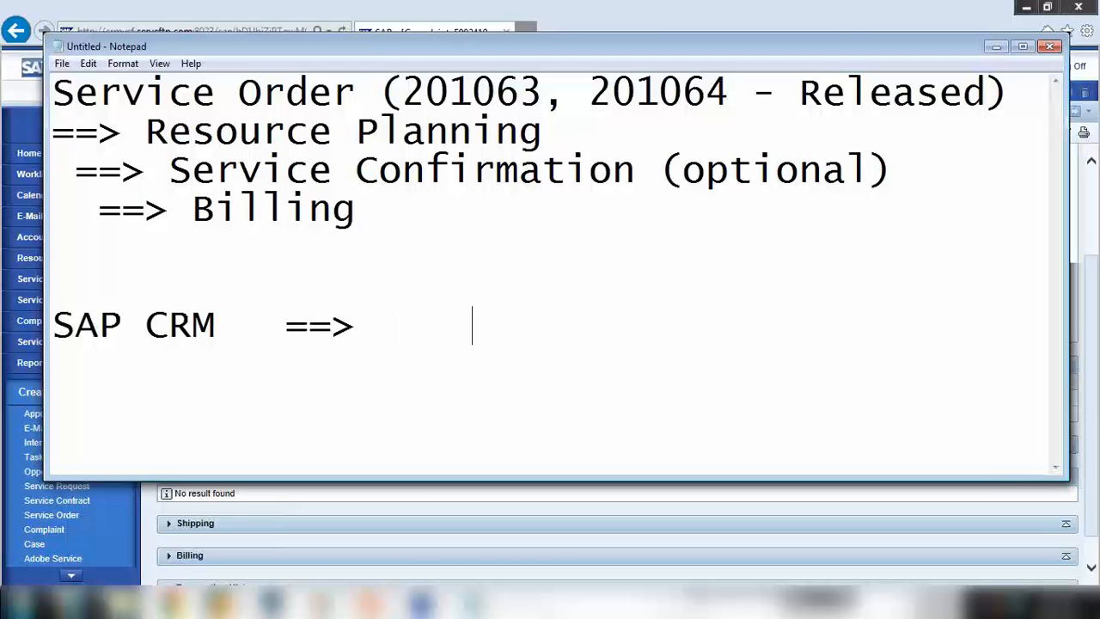
{"action": "type", "text": "ECC"}
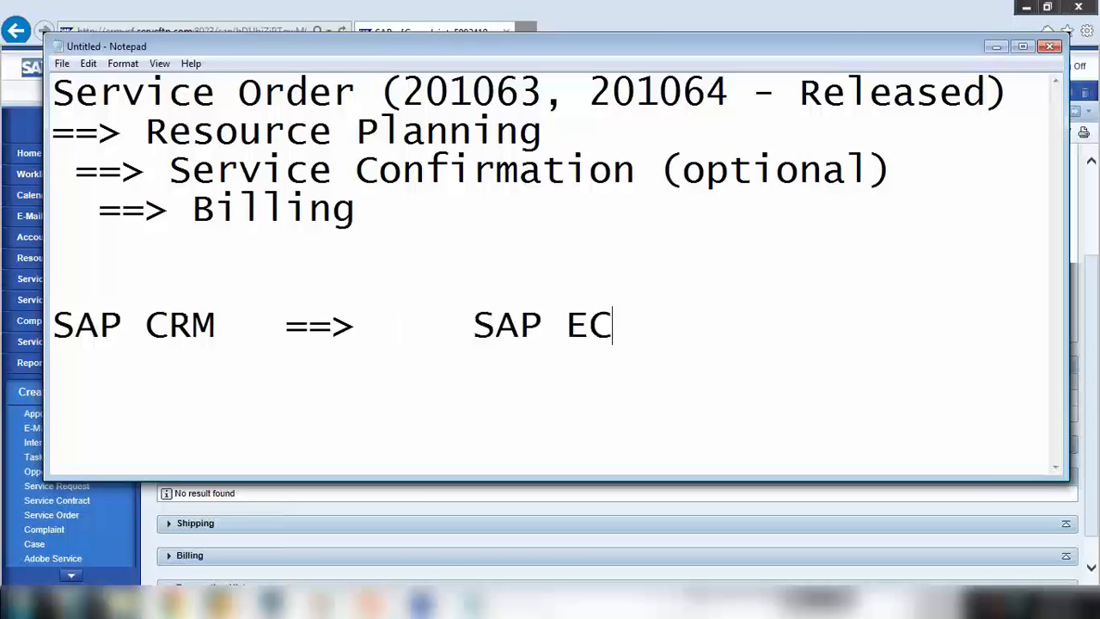
{"action": "key", "text": "Return"}
{"action": "type", "text": "Com"}
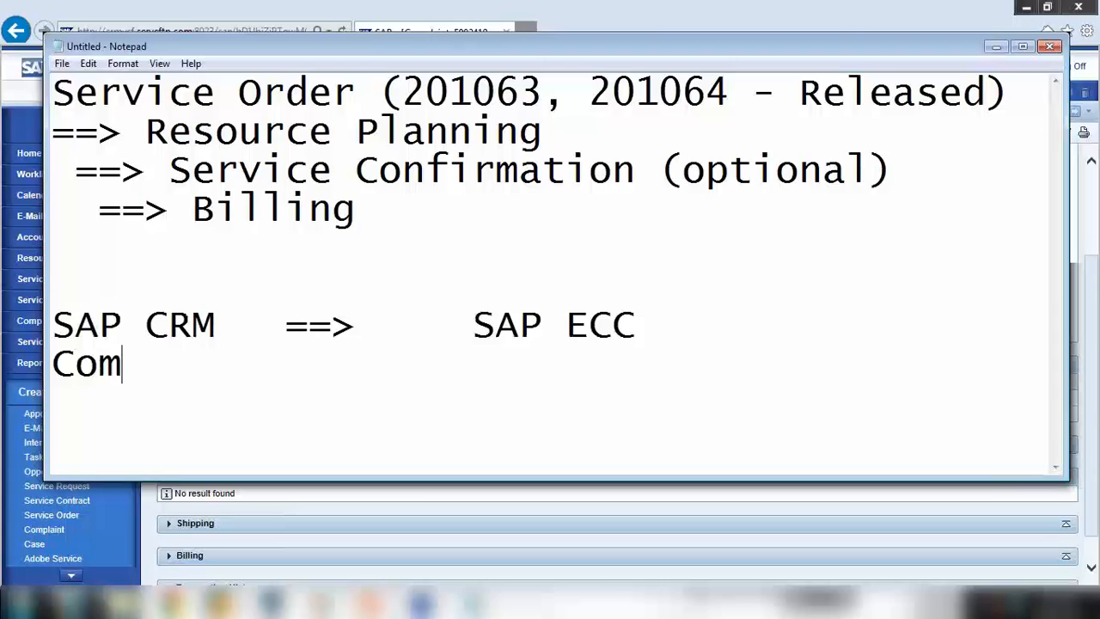
{"action": "type", "text": "plaint"}
{"action": "key", "text": "Return"}
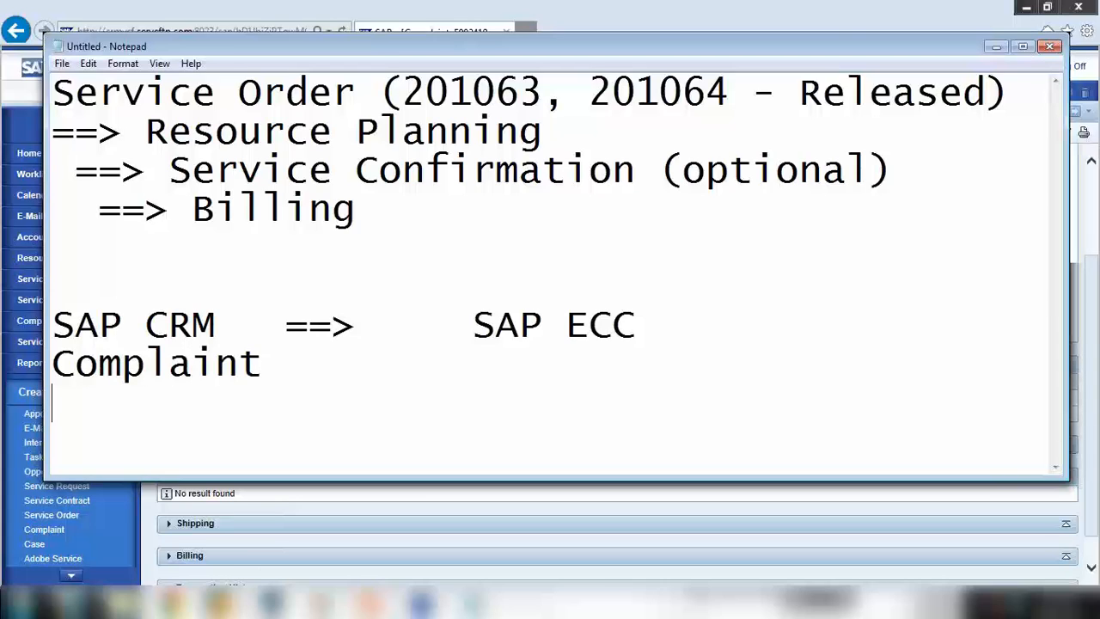
{"action": "type", "text": "->"}
{"action": "key", "text": "BackSpace"}
{"action": "type", "text": "Ce"}
{"action": "key", "text": "BackSpace"}
{"action": "type", "text": "redit "}
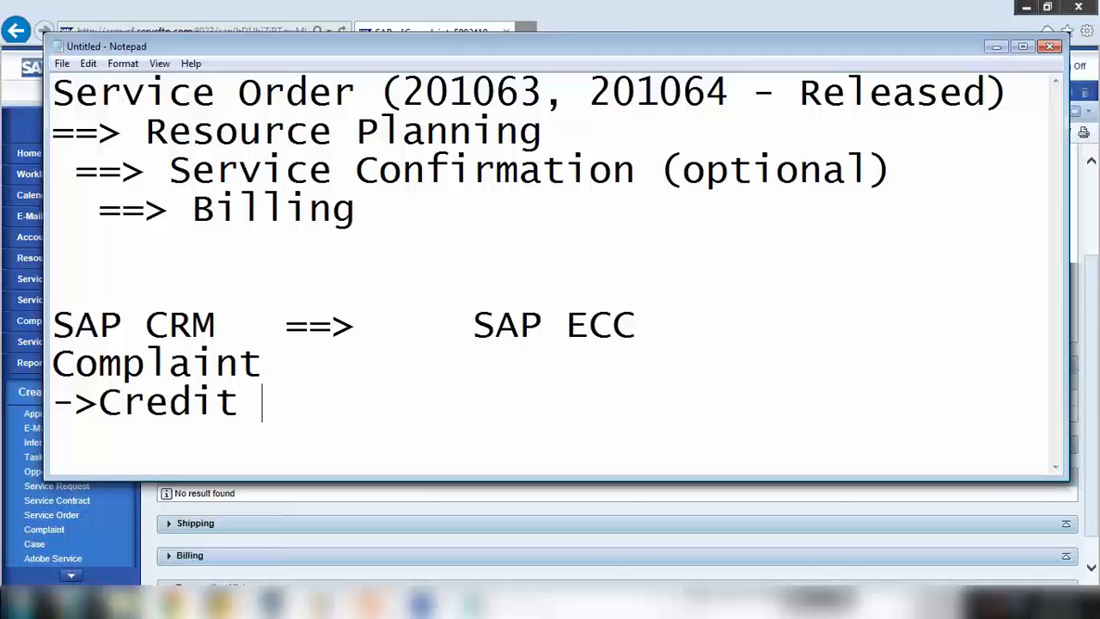
{"action": "type", "text": "memo"}
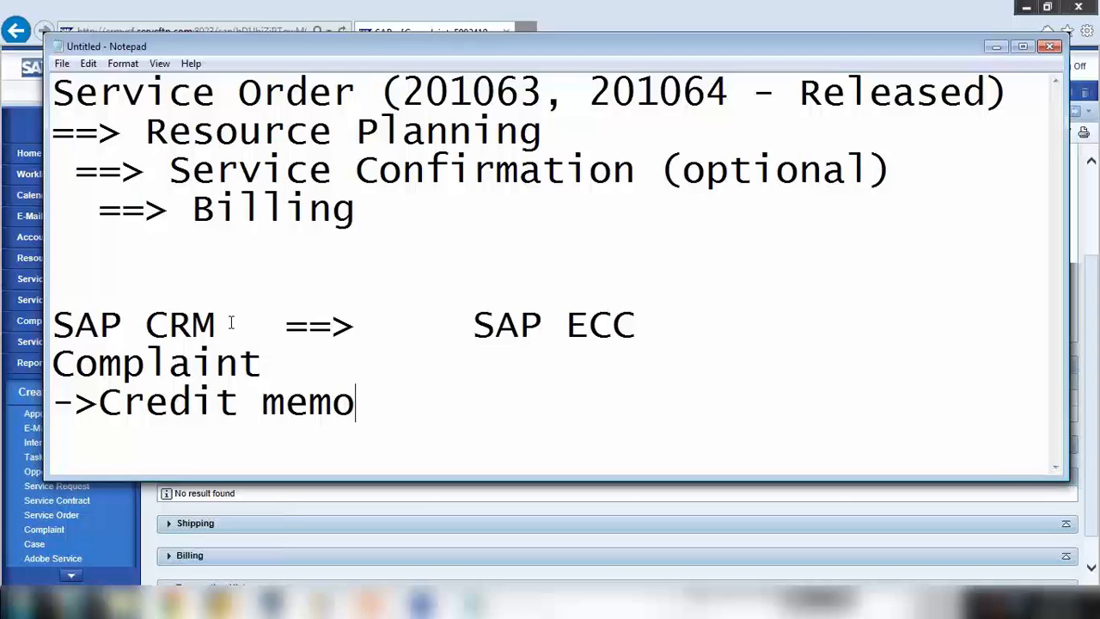
Append '==> Credit memo' to the Credit memo line and make the Notepad window taller
{"action": "left_click_drag", "start_coordinate": [121, 404], "coordinate": [289, 409]}
{"action": "left_click_drag", "start_coordinate": [473, 327], "coordinate": [637, 328]}
{"action": "left_click", "coordinate": [422, 411]}
{"action": "key", "text": "BackSpace"}
{"action": "key", "text": "BackSpace"}
{"action": "type", "text": "==> "}
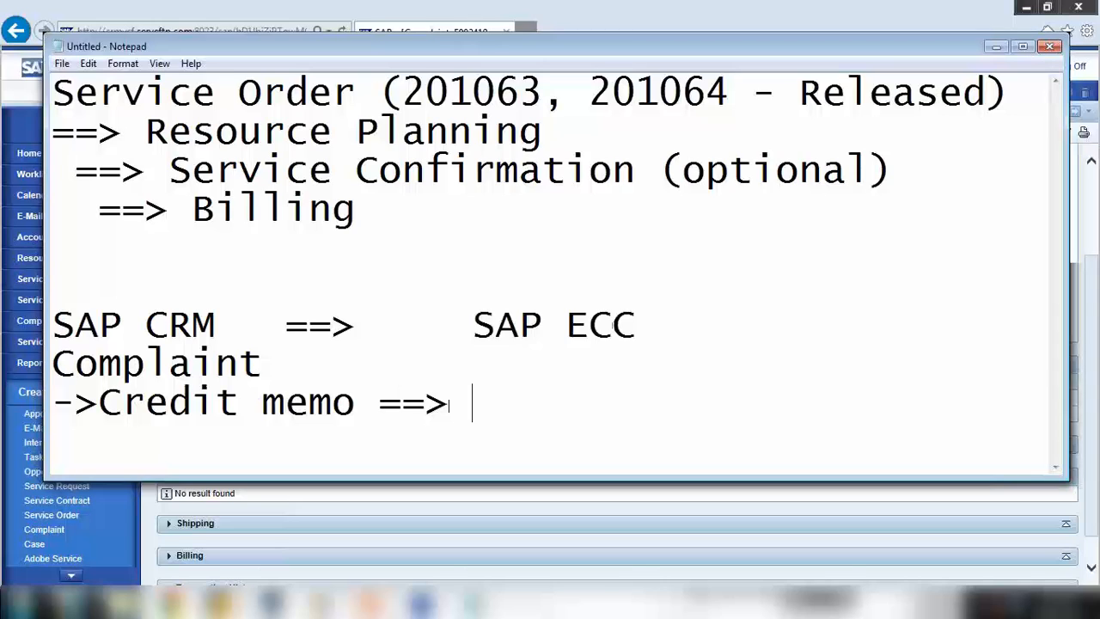
{"action": "type", "text": "Credit m"}
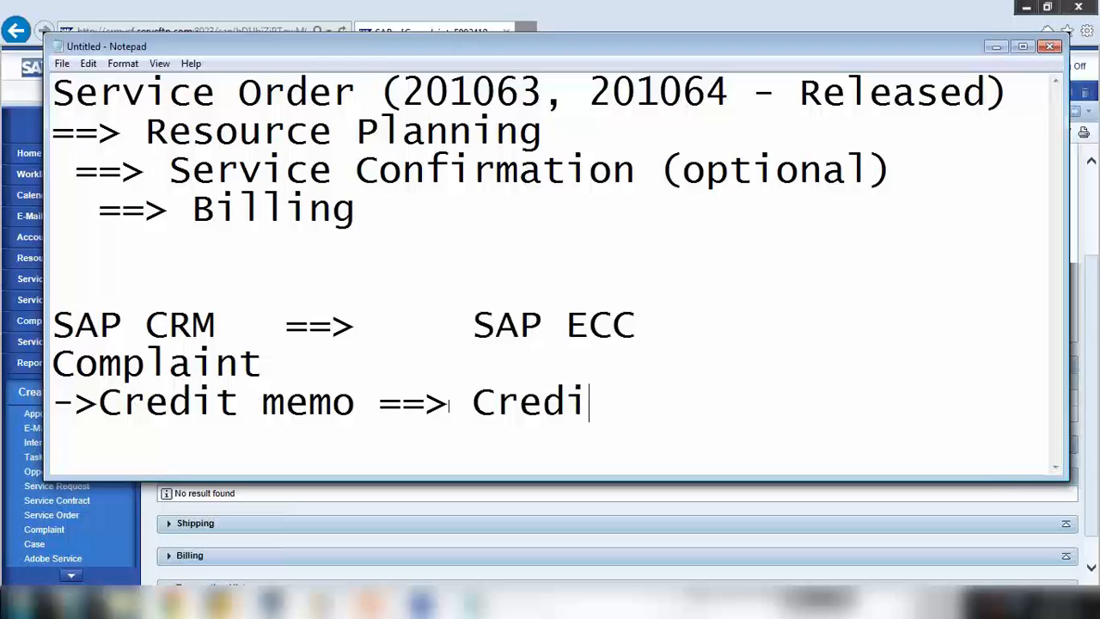
{"action": "type", "text": "emo"}
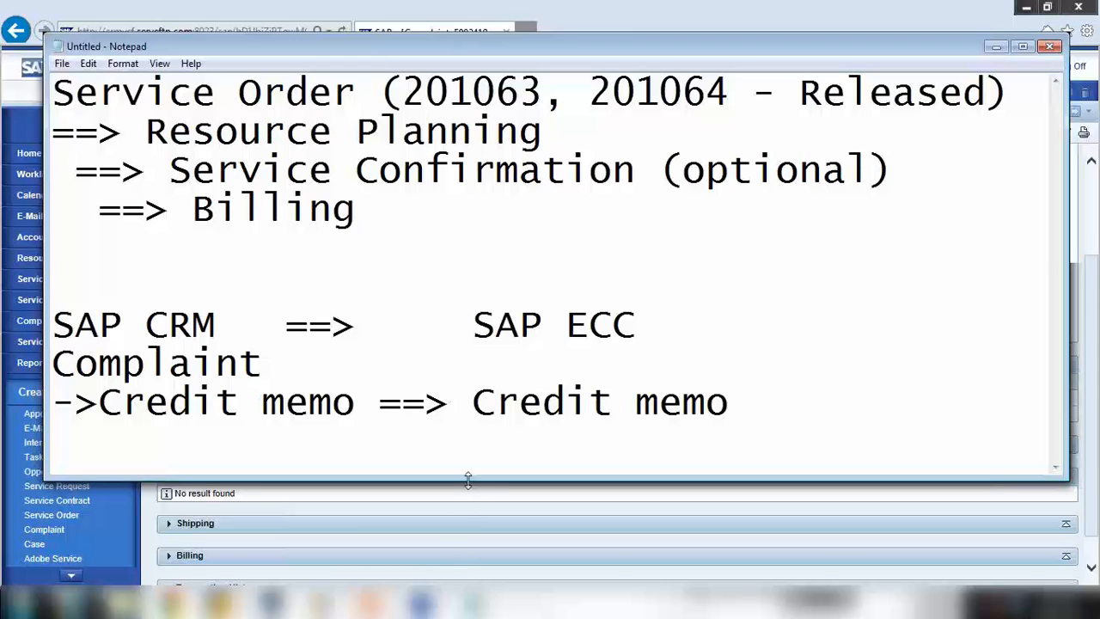
{"action": "left_click_drag", "start_coordinate": [469, 478], "coordinate": [468, 535]}
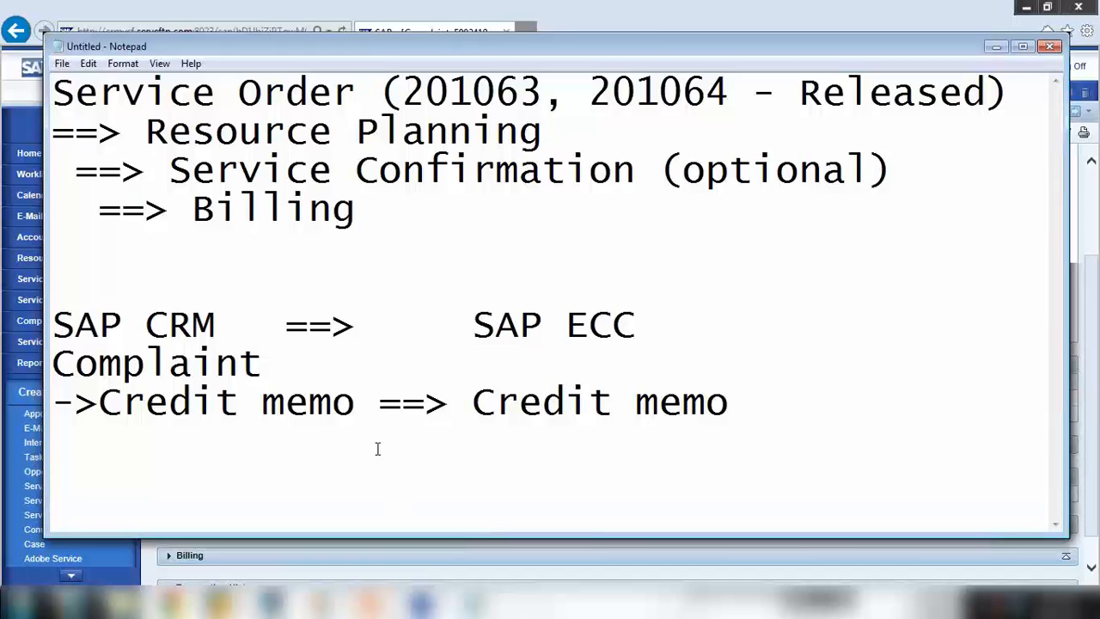
Add the label '(Billing)' after the SAP ECC heading
{"action": "left_click_drag", "start_coordinate": [98, 402], "coordinate": [309, 402]}
{"action": "left_click_drag", "start_coordinate": [472, 402], "coordinate": [764, 398]}
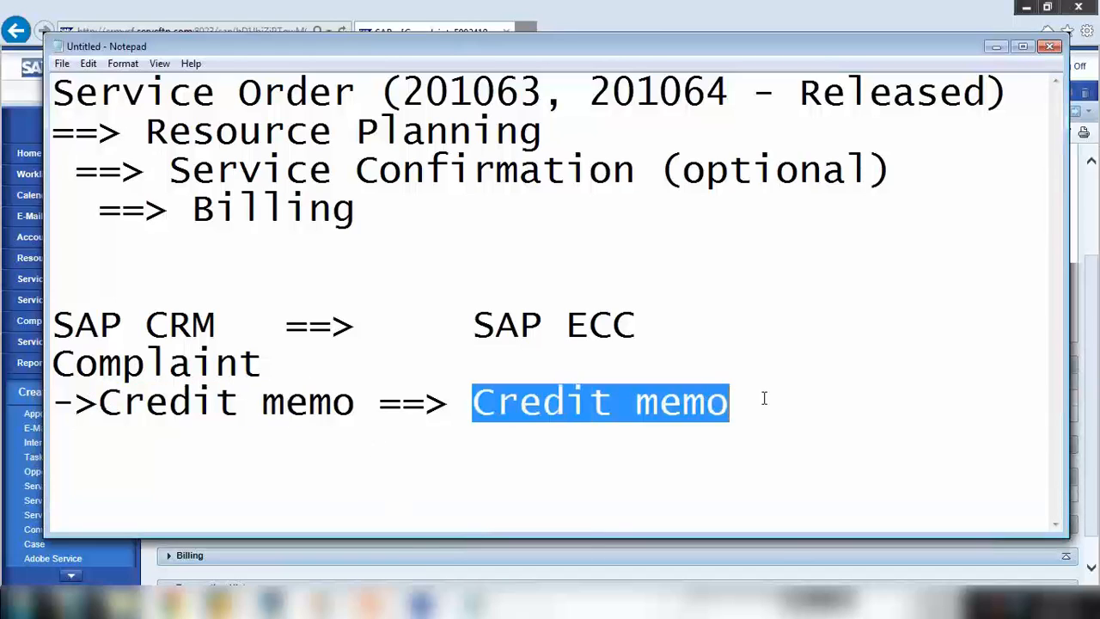
{"action": "left_click", "coordinate": [370, 456]}
{"action": "left_click", "coordinate": [480, 403]}
{"action": "left_click", "coordinate": [537, 395], "text": "shift"}
{"action": "left_click", "coordinate": [651, 319]}
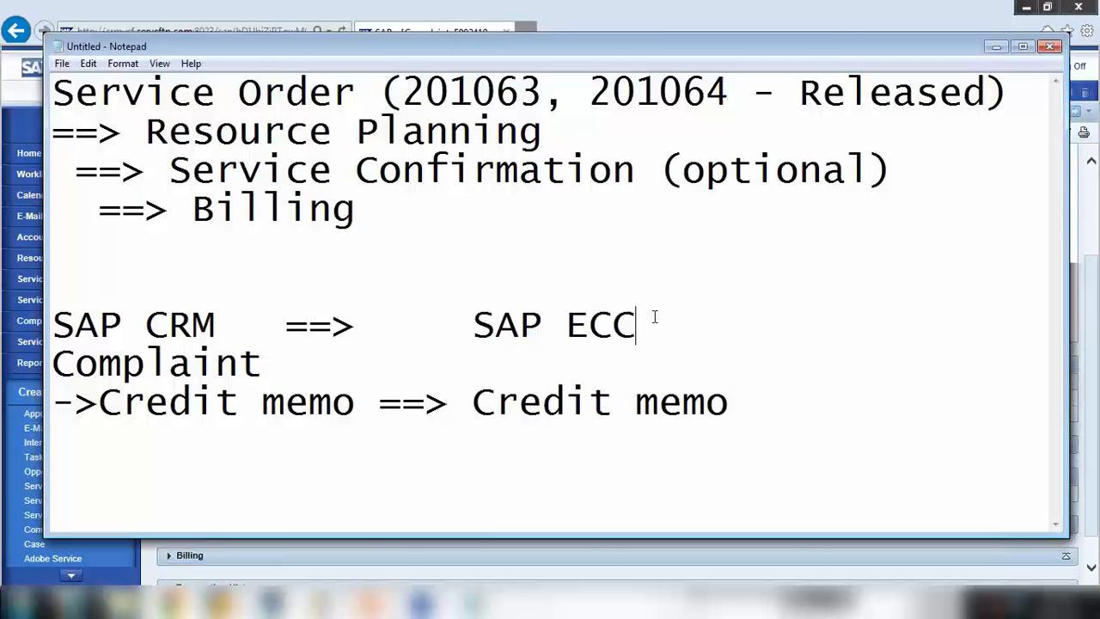
{"action": "type", "text": ")"}
{"action": "key", "text": "BackSpace"}
{"action": "type", "text": "9"}
{"action": "key", "text": "BackSpace"}
{"action": "type", "text": "(Bi"}
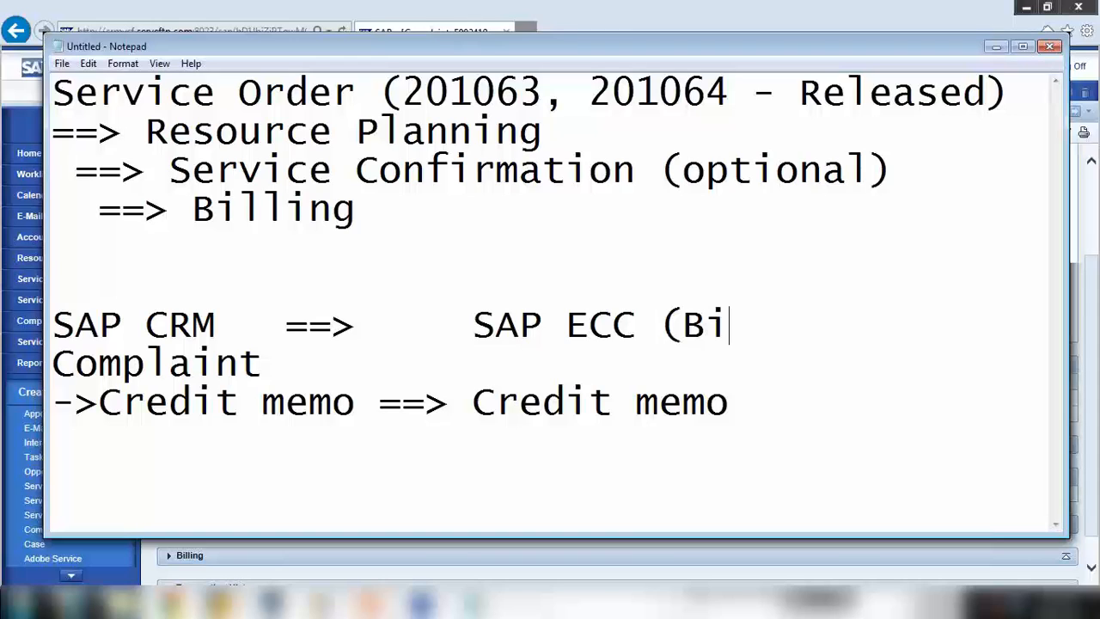
{"action": "type", "text": "lling)"}
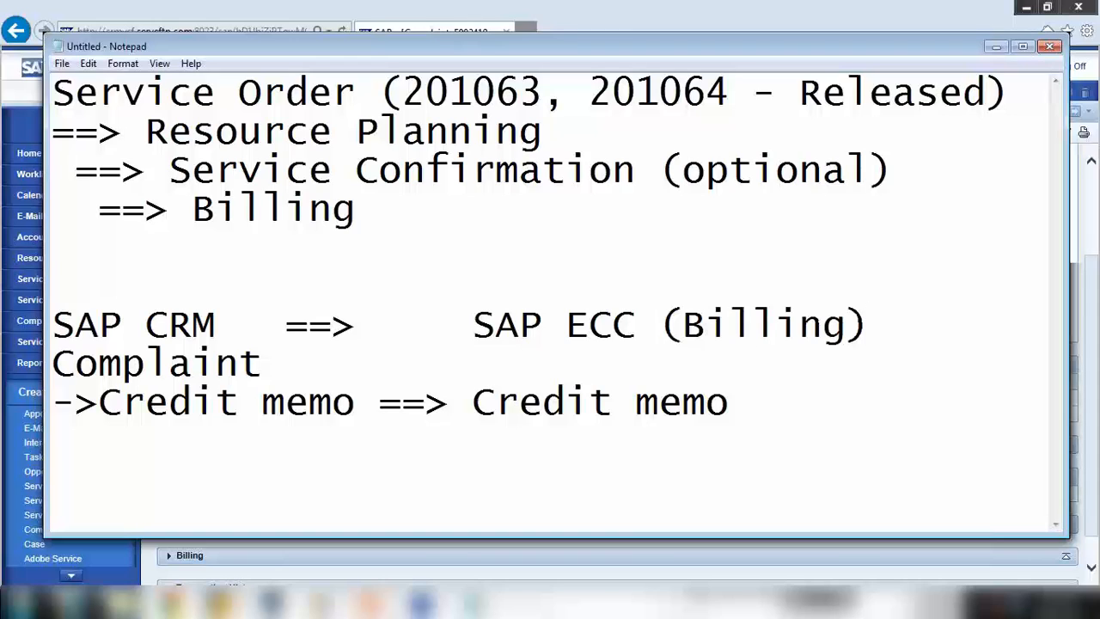
Highlight the SAP CRM and SAP ECC headings and Credit memo entries while comparing with the complaint
{"action": "left_click_drag", "start_coordinate": [464, 315], "coordinate": [614, 324]}
{"action": "left_click_drag", "start_coordinate": [129, 325], "coordinate": [185, 324]}
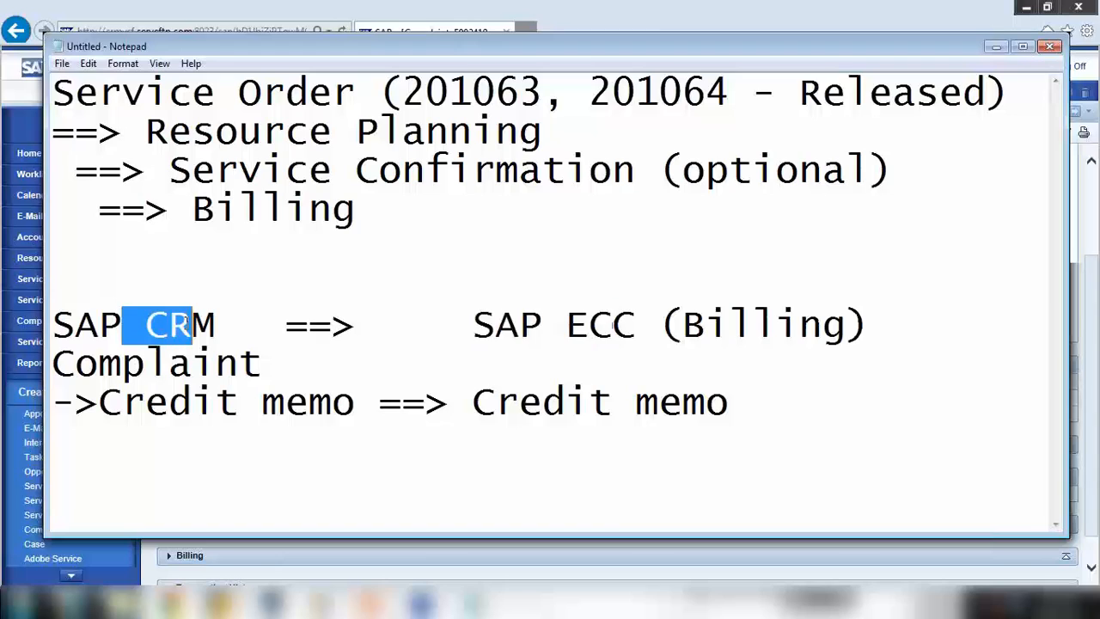
{"action": "left_click_drag", "start_coordinate": [490, 331], "coordinate": [592, 331]}
{"action": "left_click_drag", "start_coordinate": [110, 406], "coordinate": [344, 415]}
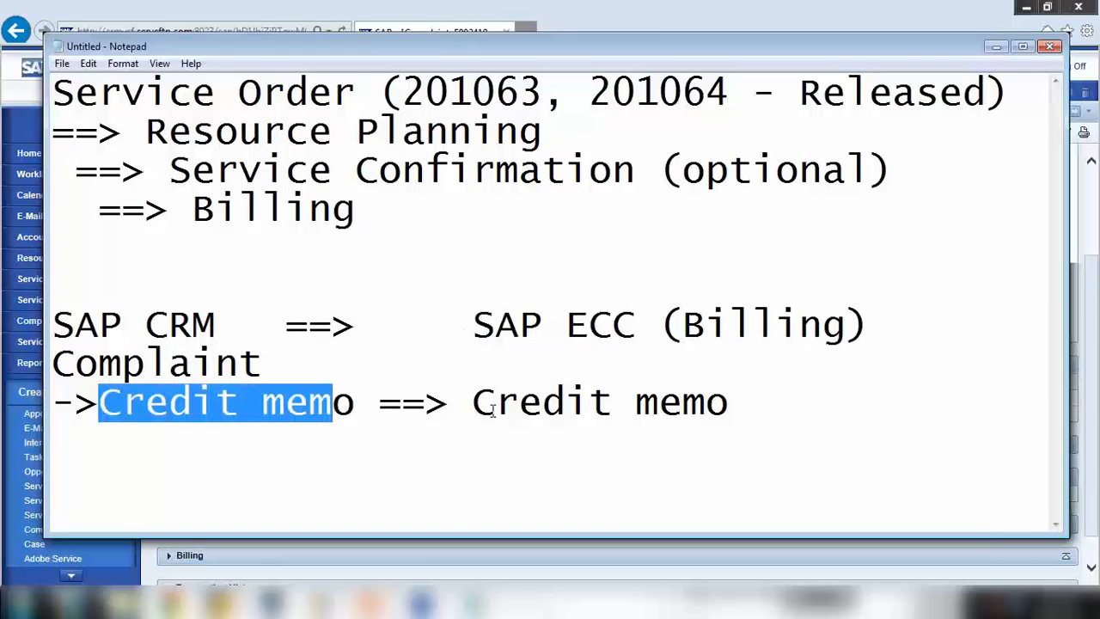
{"action": "left_click_drag", "start_coordinate": [495, 411], "coordinate": [744, 415]}
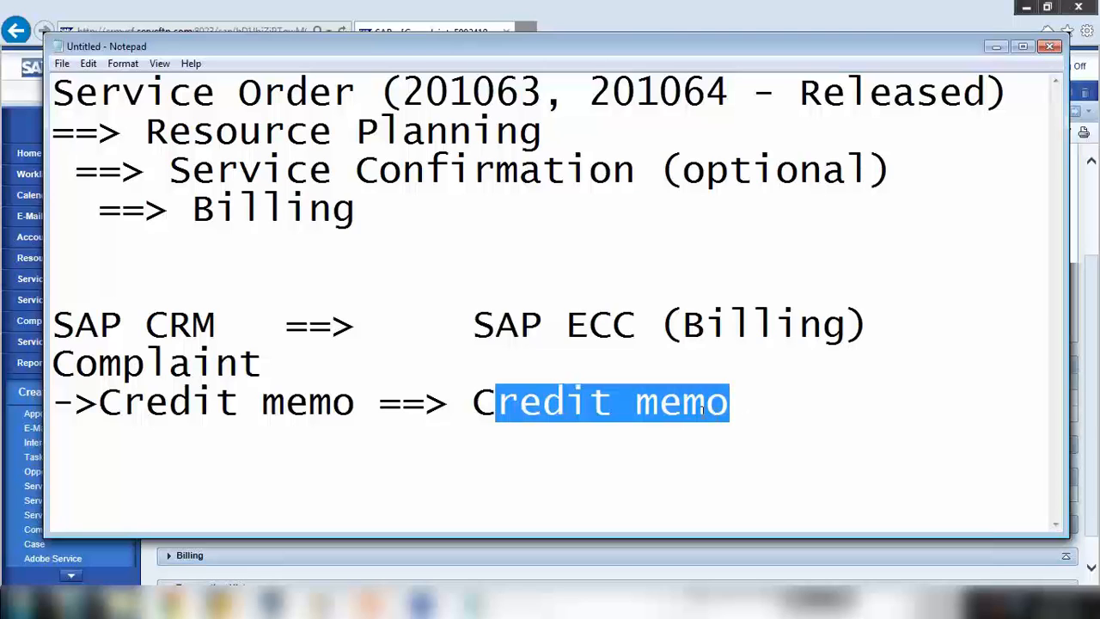
{"action": "left_click", "coordinate": [996, 45]}
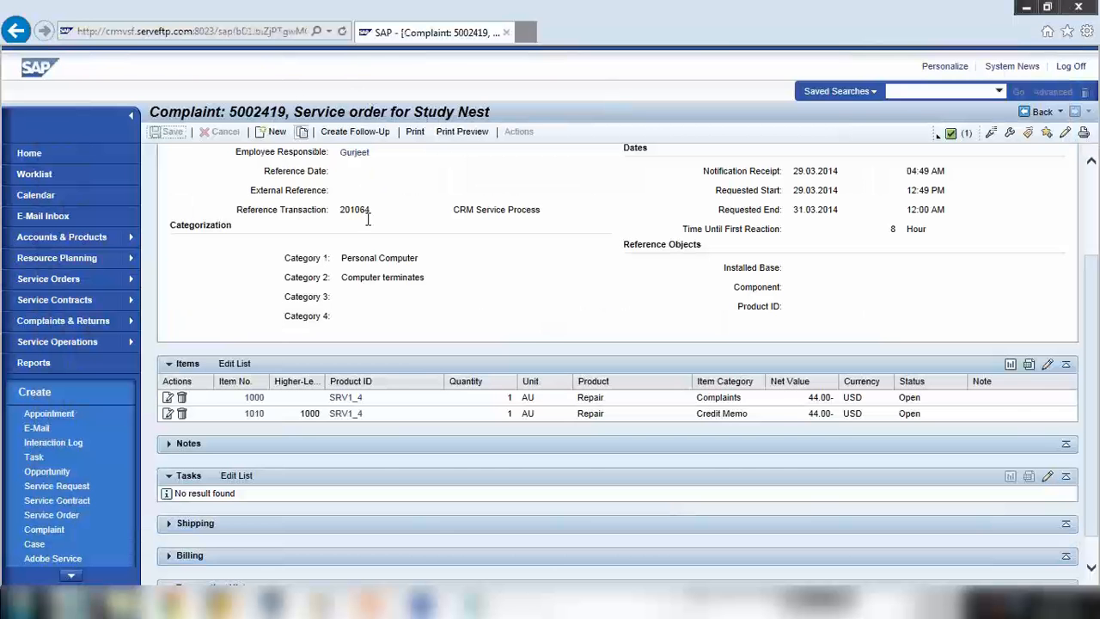
{"action": "left_click", "coordinate": [422, 602]}
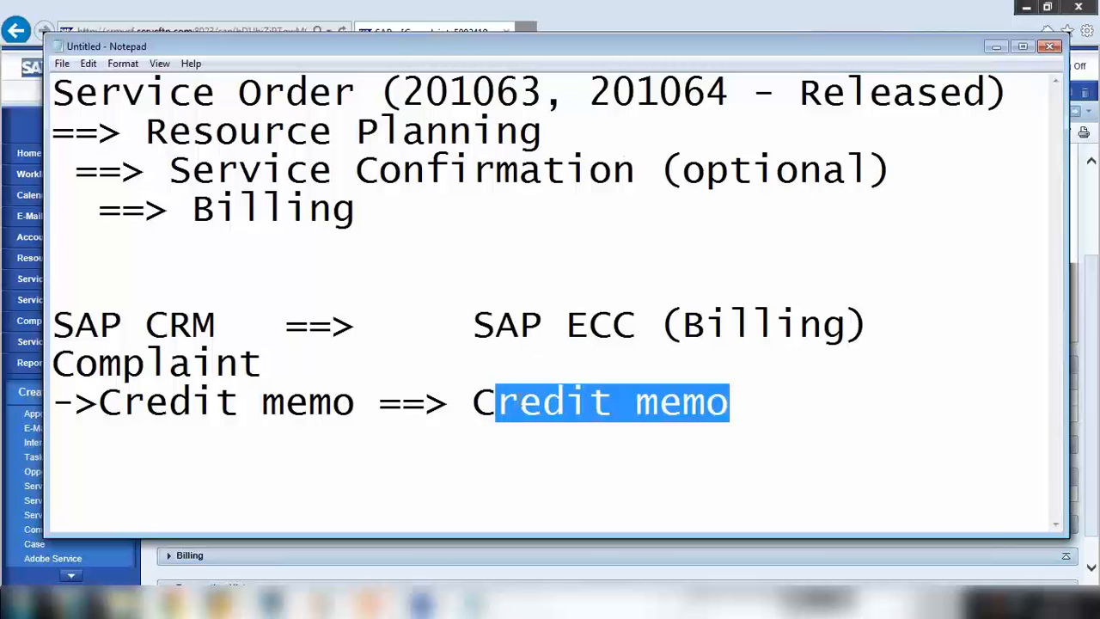
{"action": "left_click_drag", "start_coordinate": [497, 404], "coordinate": [656, 406]}
{"action": "left_click_drag", "start_coordinate": [76, 327], "coordinate": [246, 335]}
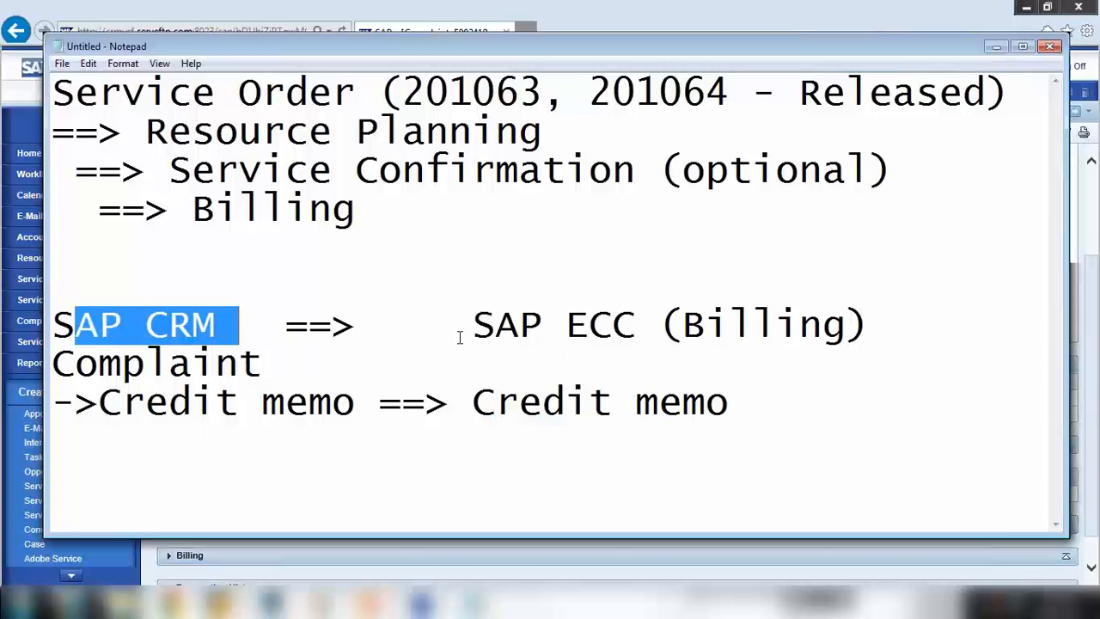
{"action": "left_click_drag", "start_coordinate": [459, 336], "coordinate": [582, 430]}
{"action": "left_click", "coordinate": [450, 396]}
{"action": "left_click_drag", "start_coordinate": [471, 403], "coordinate": [754, 398]}
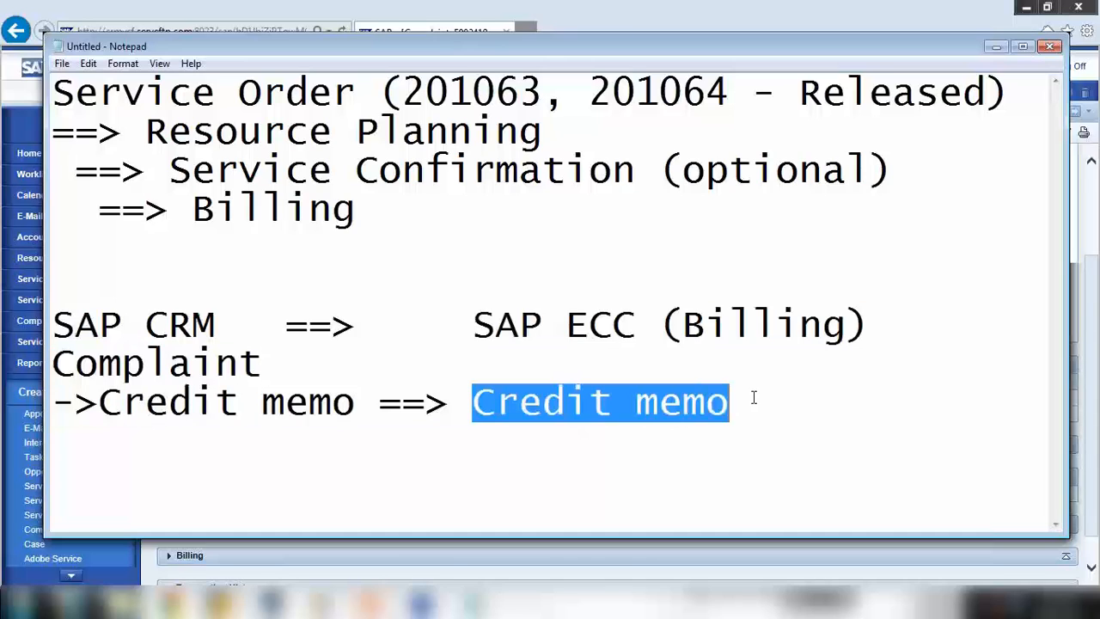
{"action": "left_click_drag", "start_coordinate": [355, 402], "coordinate": [99, 365]}
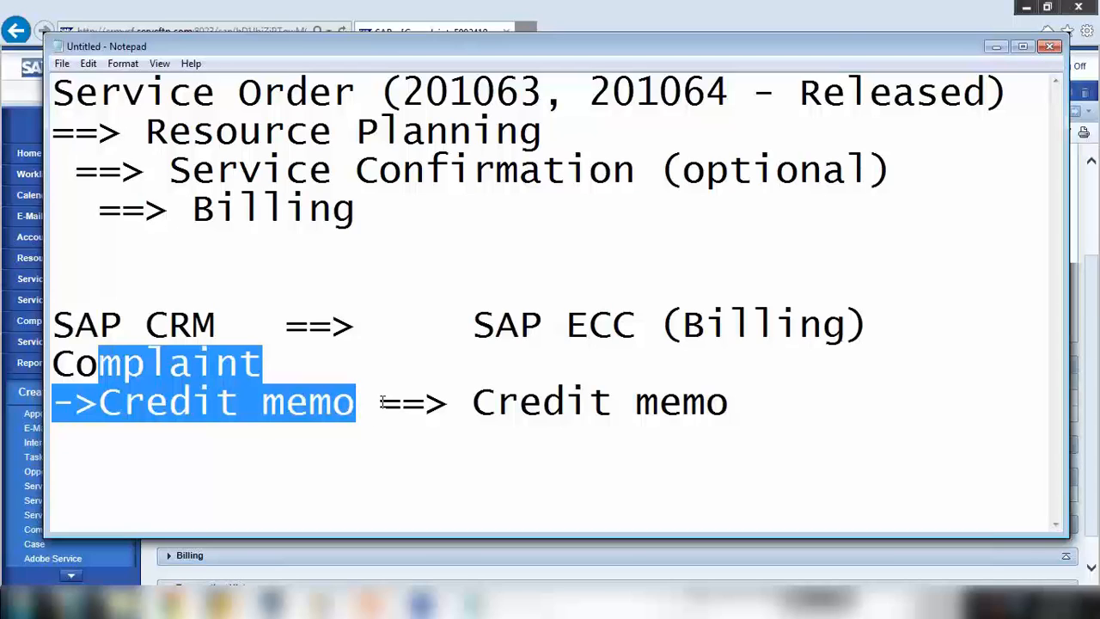
Delete the ECC-side '==> Credit memo' mapping and the '(Billing)' label
{"action": "left_click_drag", "start_coordinate": [378, 400], "coordinate": [777, 420]}
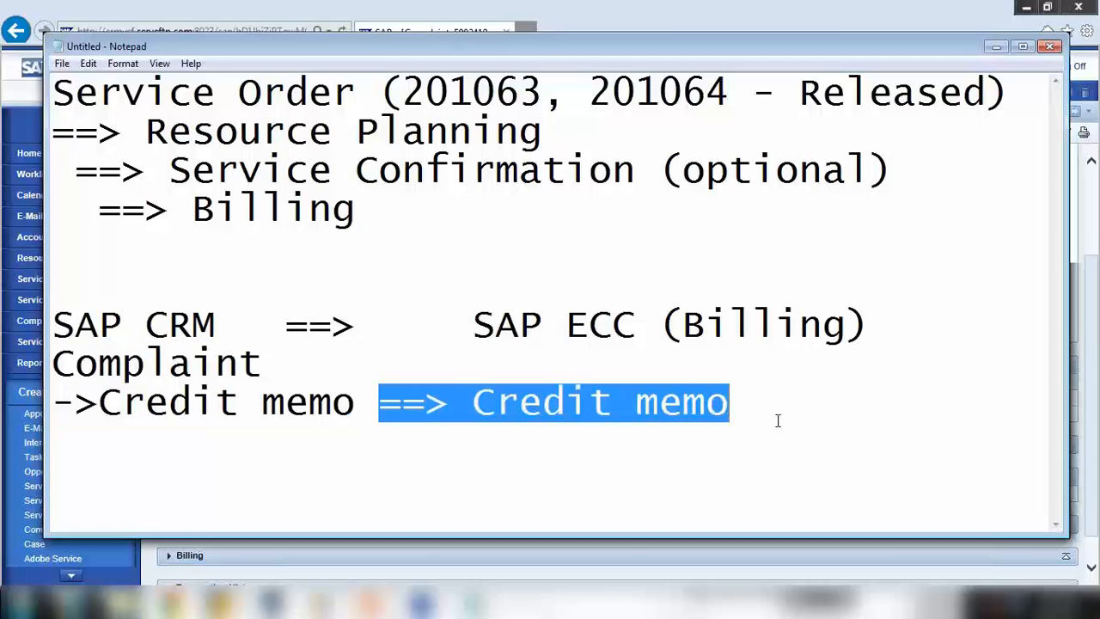
{"action": "key", "text": "Delete"}
{"action": "left_click_drag", "start_coordinate": [660, 325], "coordinate": [890, 327]}
{"action": "key", "text": "Delete"}
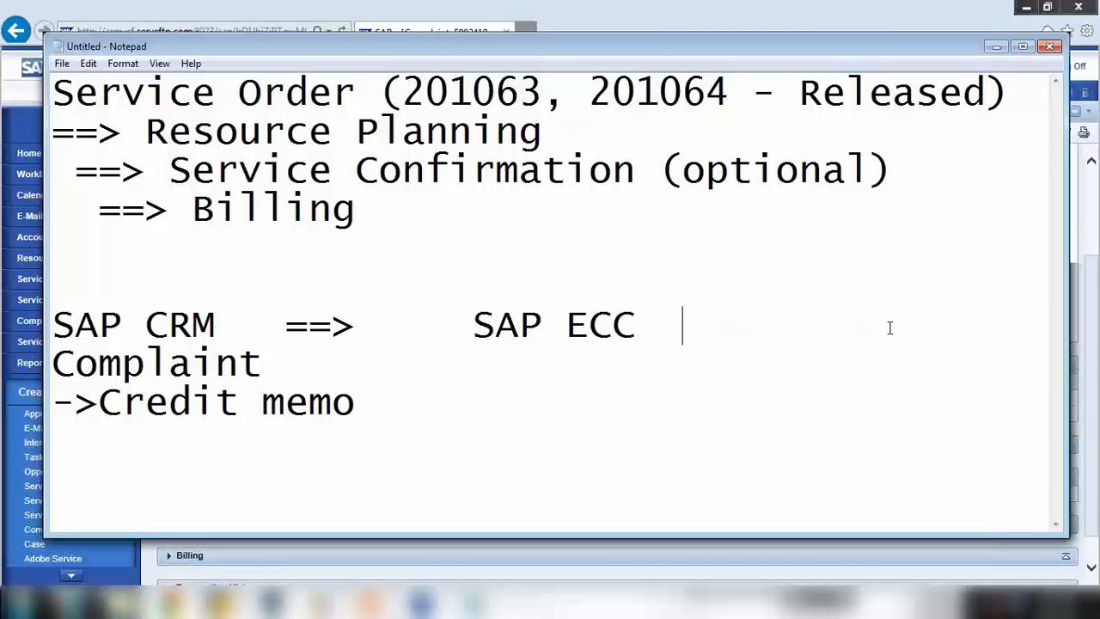
Hide the notes and mark the 44.00 USD net value in the complaint's items
{"action": "left_click", "coordinate": [993, 48]}
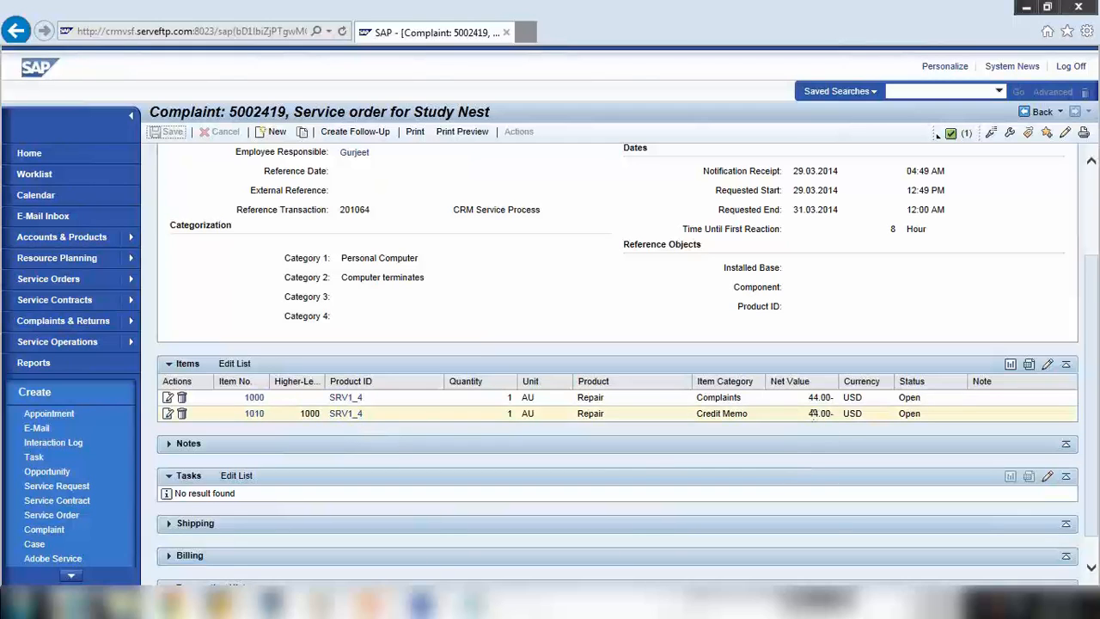
{"action": "left_click_drag", "start_coordinate": [809, 414], "coordinate": [818, 413]}
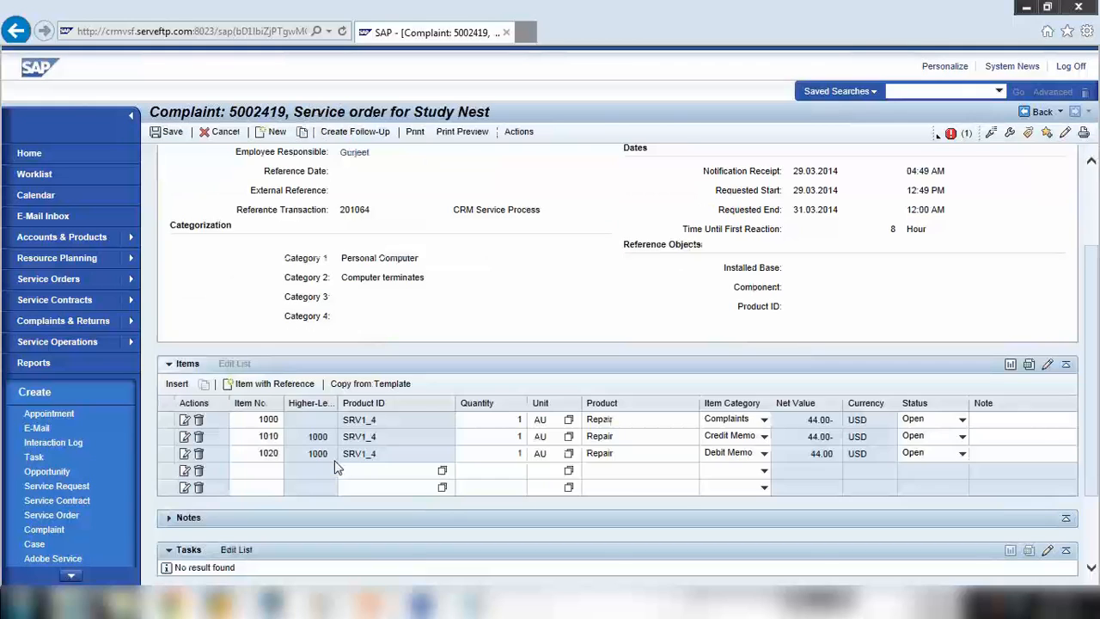
Check debit memo item 1020's 44.00 USD price totals, then delete item 1020
{"action": "left_click", "coordinate": [260, 453]}
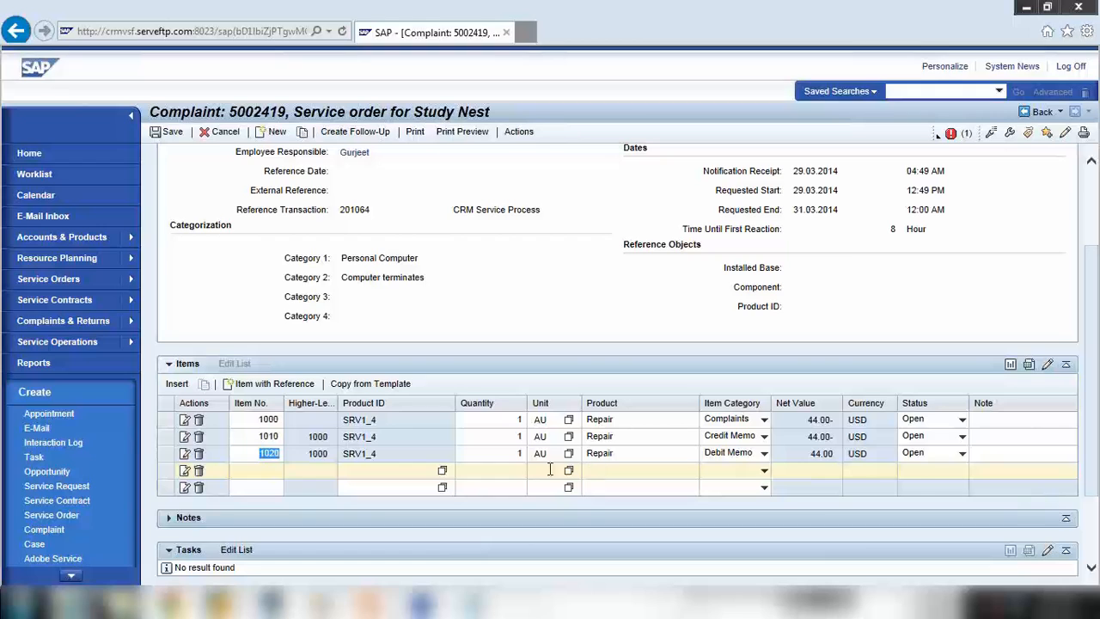
{"action": "left_click", "coordinate": [187, 455]}
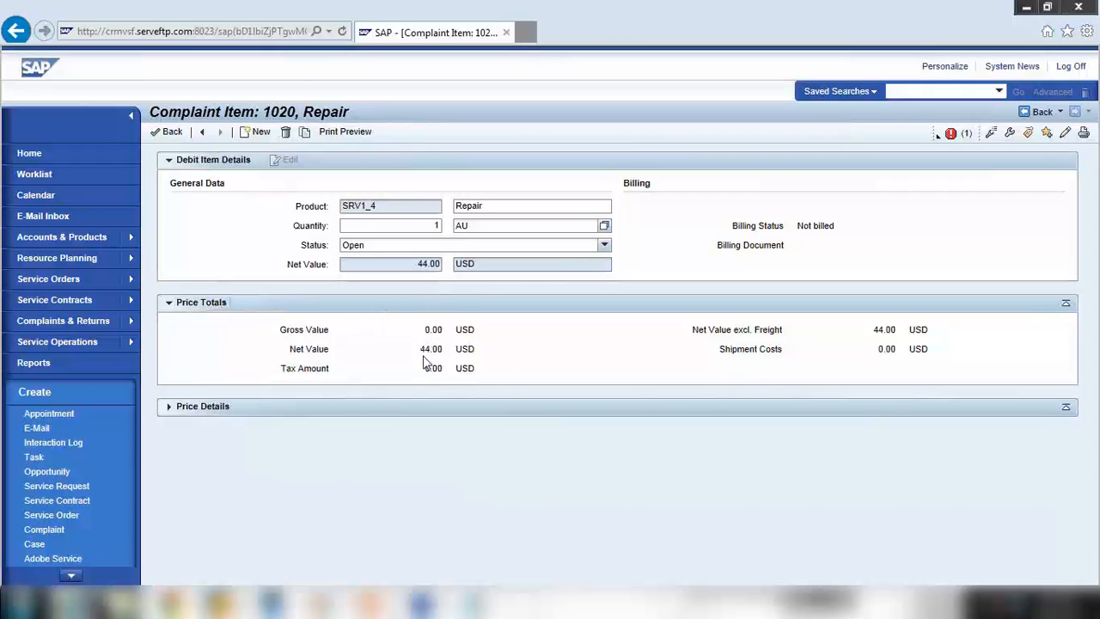
{"action": "left_click_drag", "start_coordinate": [454, 350], "coordinate": [501, 352]}
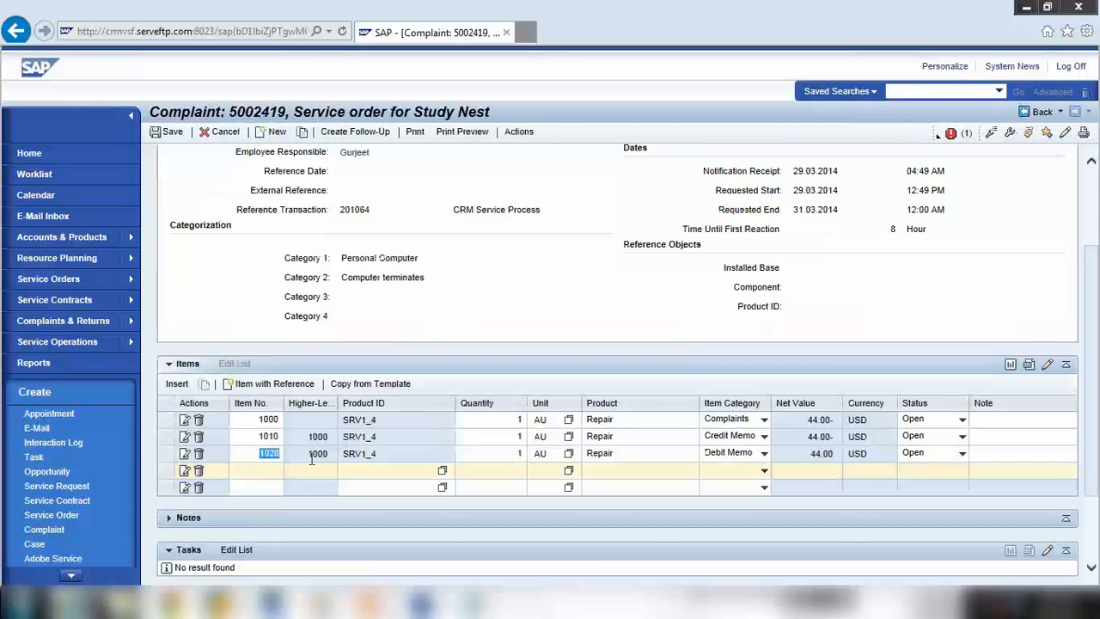
{"action": "left_click", "coordinate": [270, 453]}
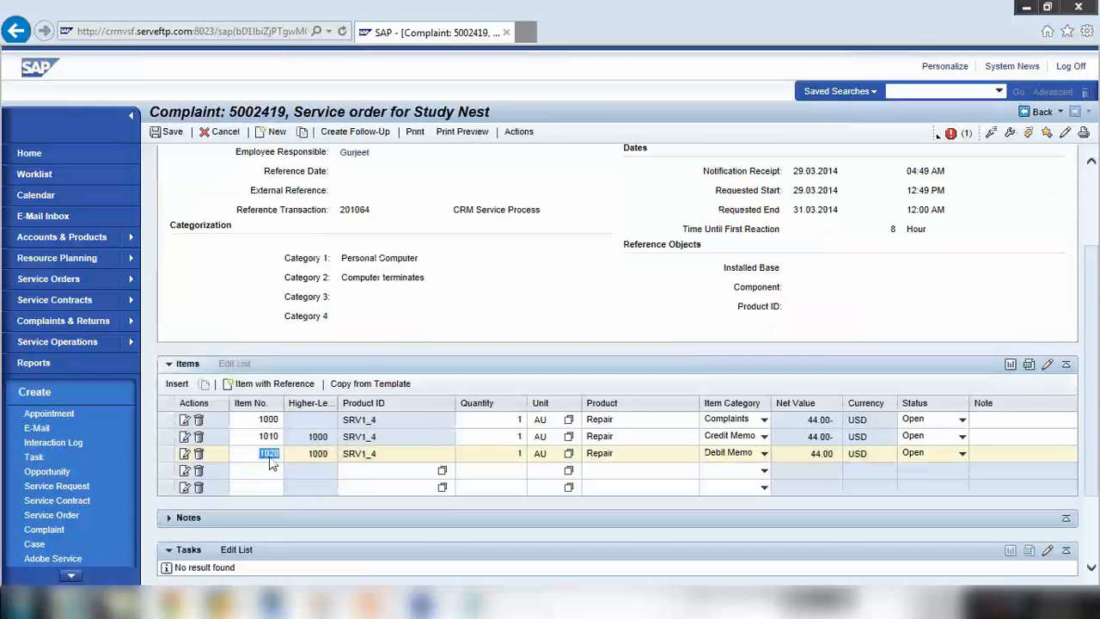
{"action": "left_click", "coordinate": [199, 455]}
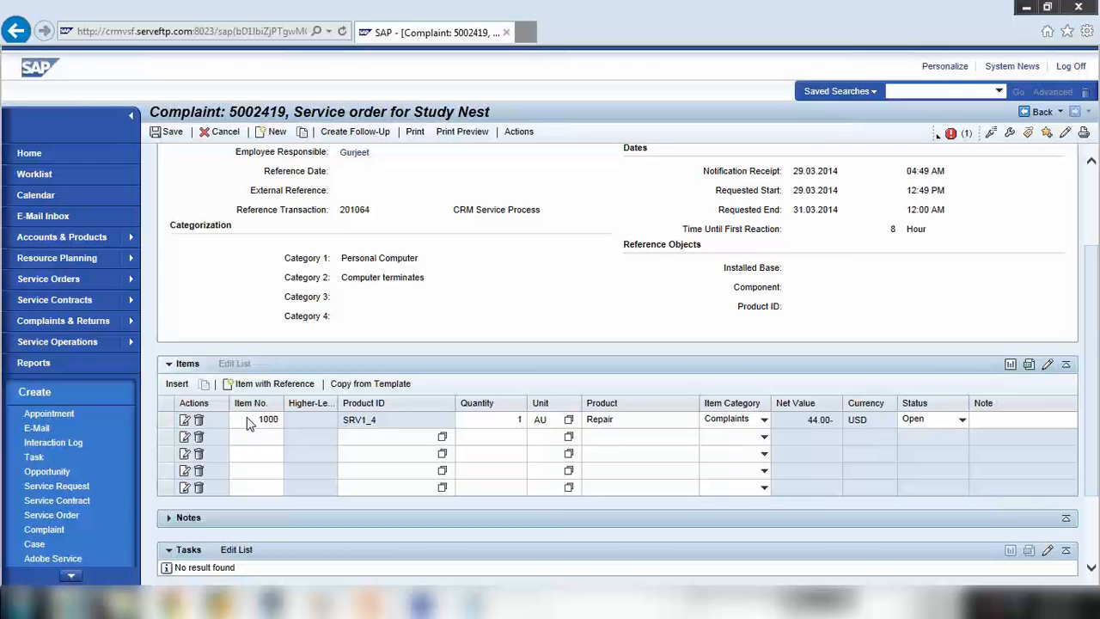
Create substitute delivery item 1010 from complaint item 1000 and select it
{"action": "left_click", "coordinate": [178, 421]}
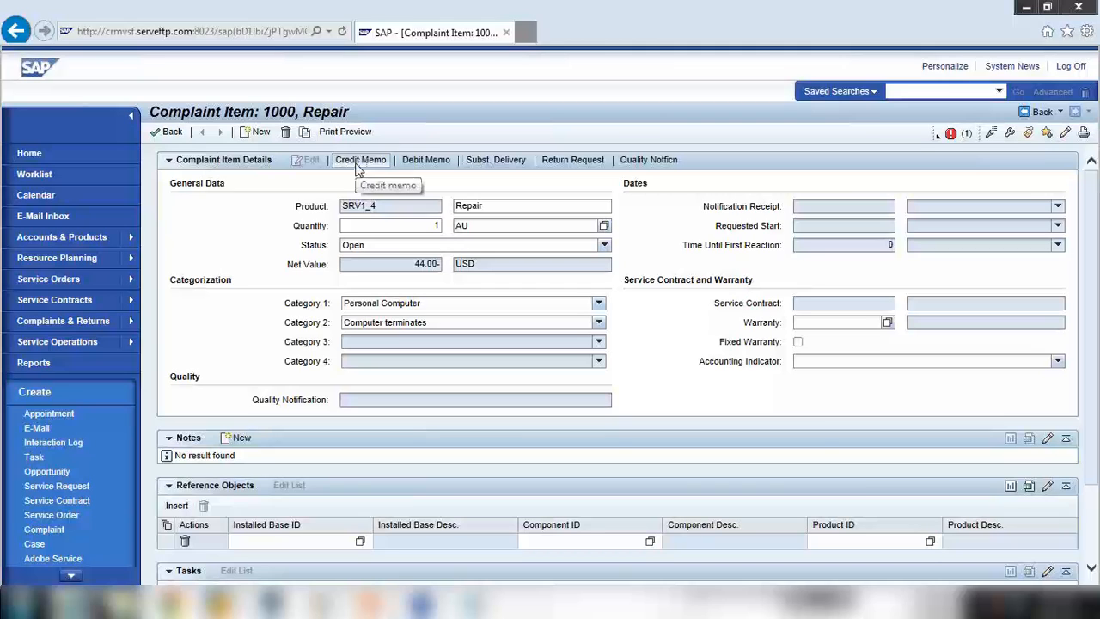
{"action": "left_click", "coordinate": [494, 163]}
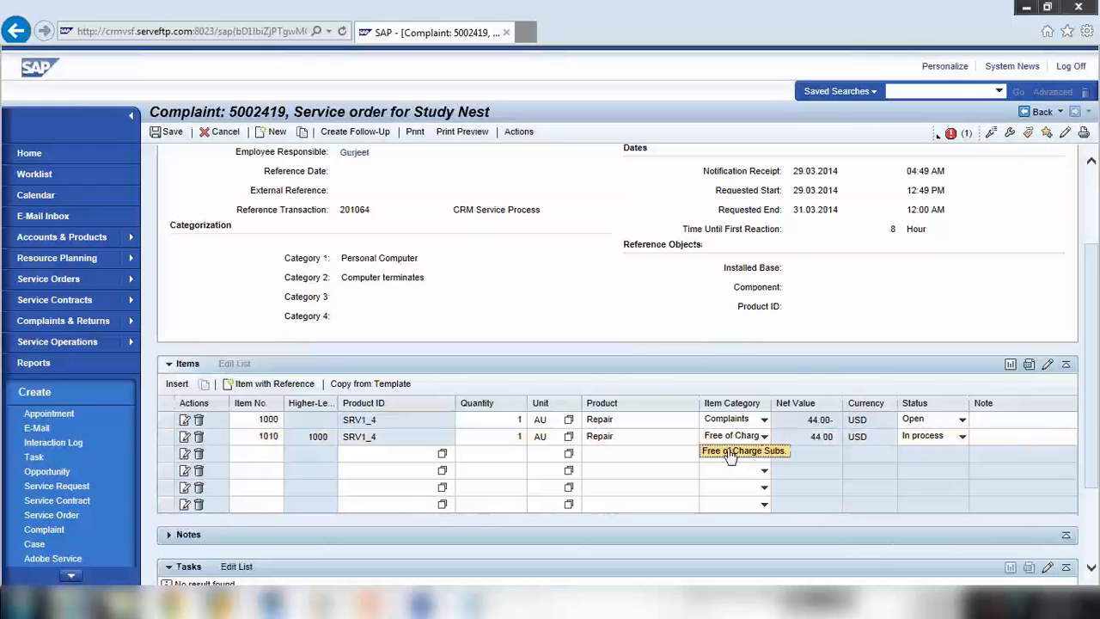
{"action": "left_click", "coordinate": [258, 436]}
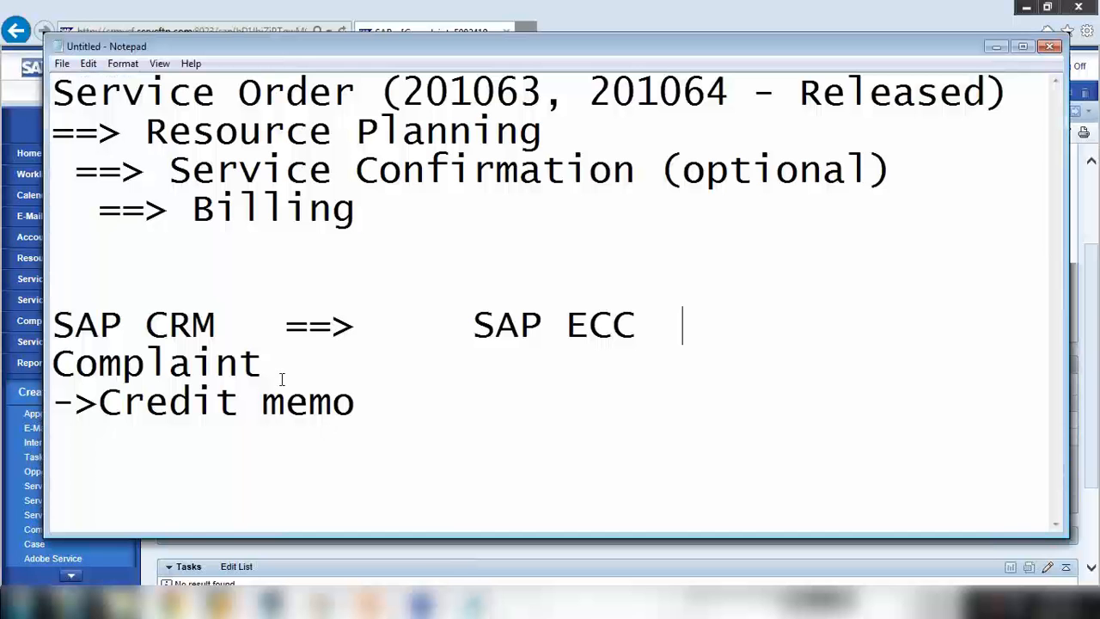
Replace the Credit memo mapping with 'Sub del. ==> Sub del.' and compare it with the complaint
{"action": "left_click", "coordinate": [458, 607]}
{"action": "key", "text": "shift+End"}
{"action": "type", "text": "S"}
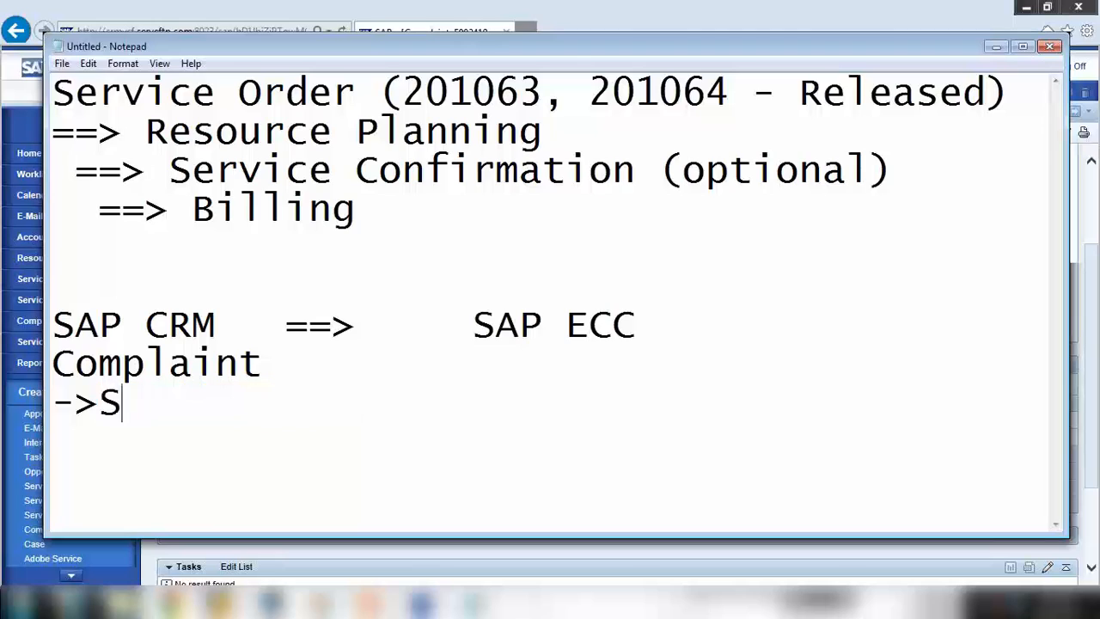
{"action": "type", "text": "ub del"}
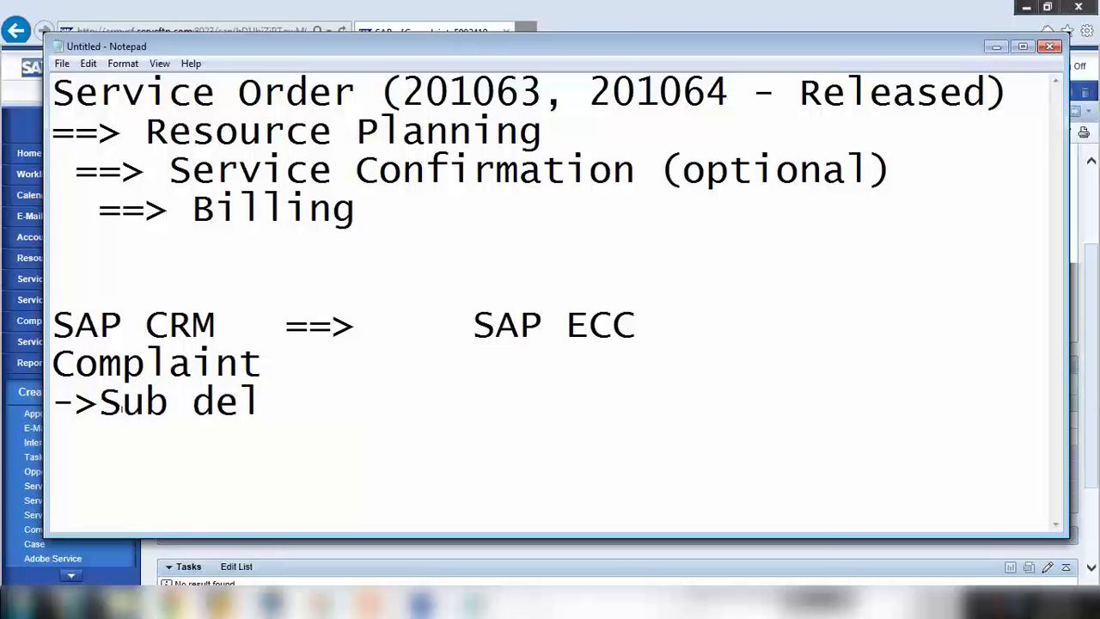
{"action": "type", "text": ". ==>    Sub "}
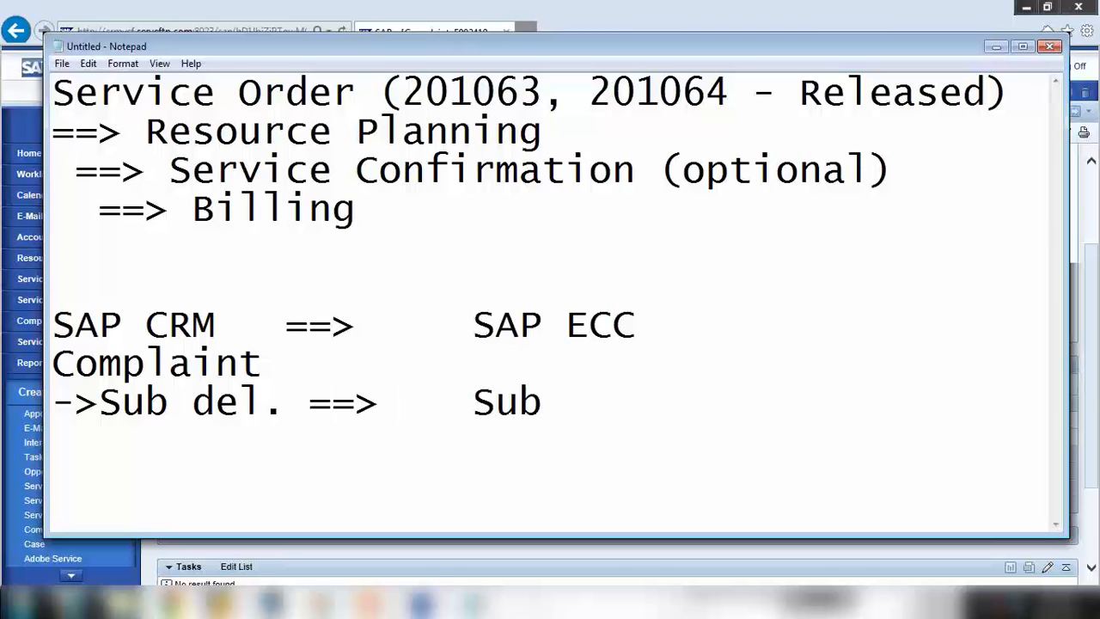
{"action": "type", "text": "del."}
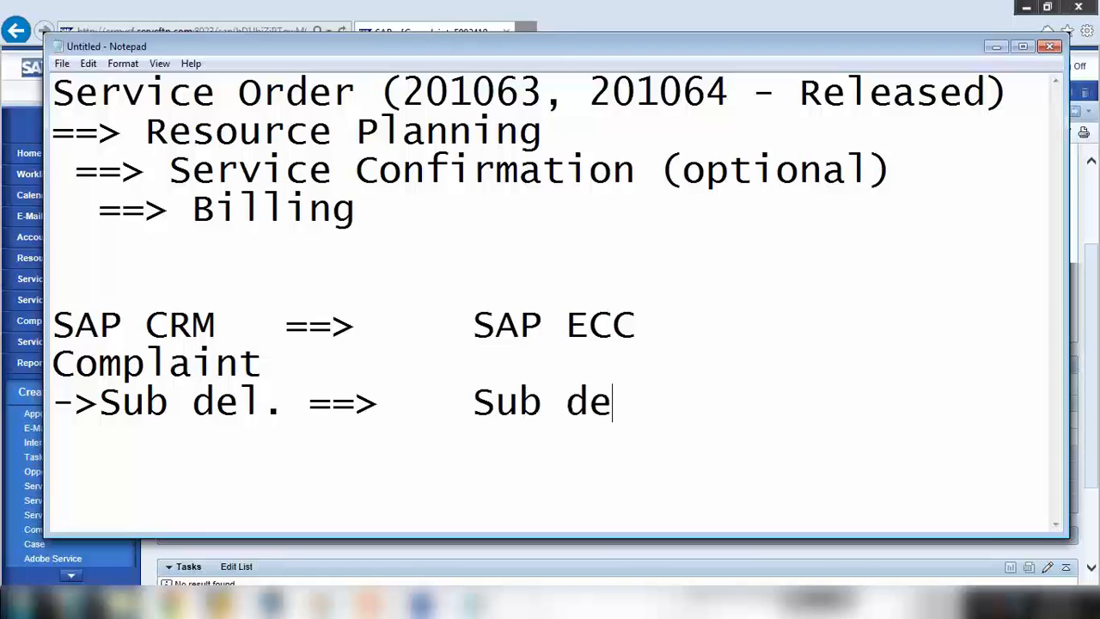
{"action": "left_click_drag", "start_coordinate": [100, 401], "coordinate": [288, 404]}
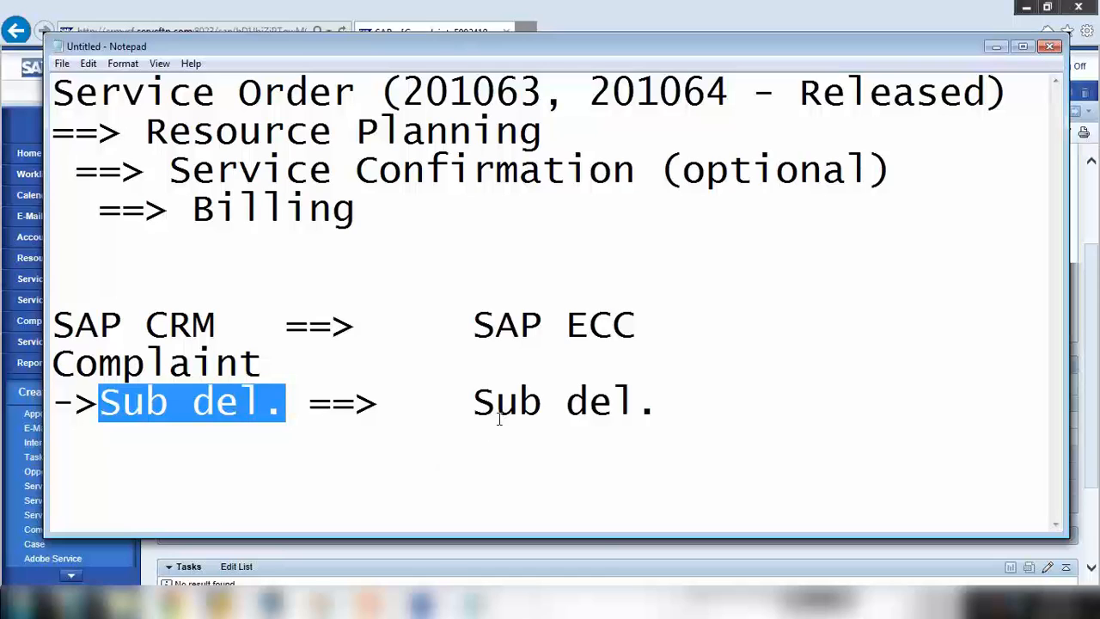
{"action": "left_click_drag", "start_coordinate": [471, 402], "coordinate": [660, 400]}
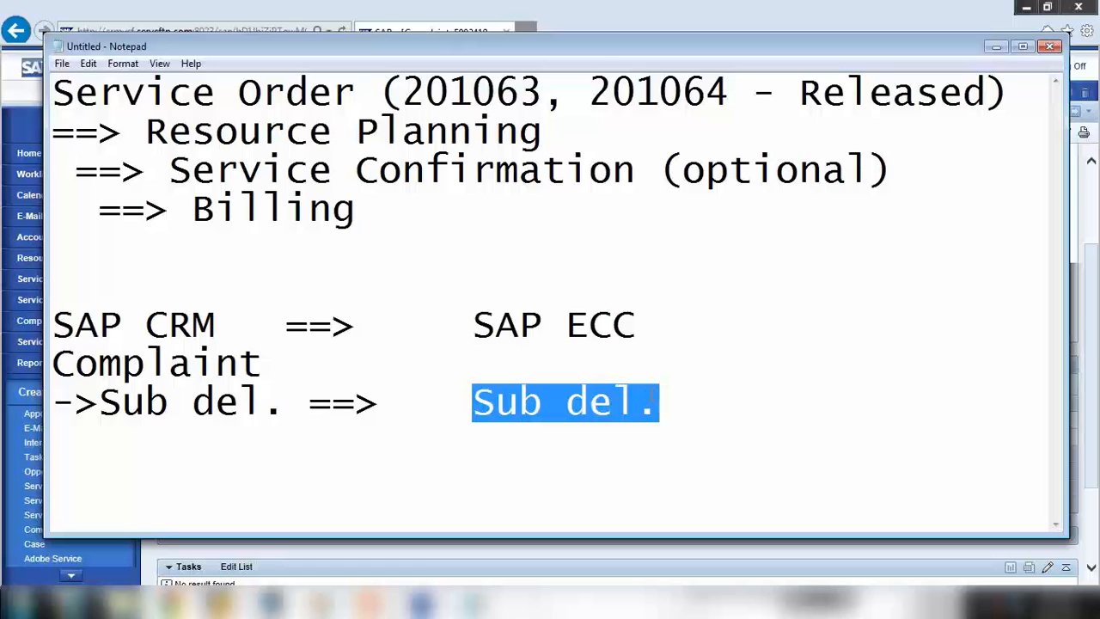
{"action": "left_click", "coordinate": [996, 46]}
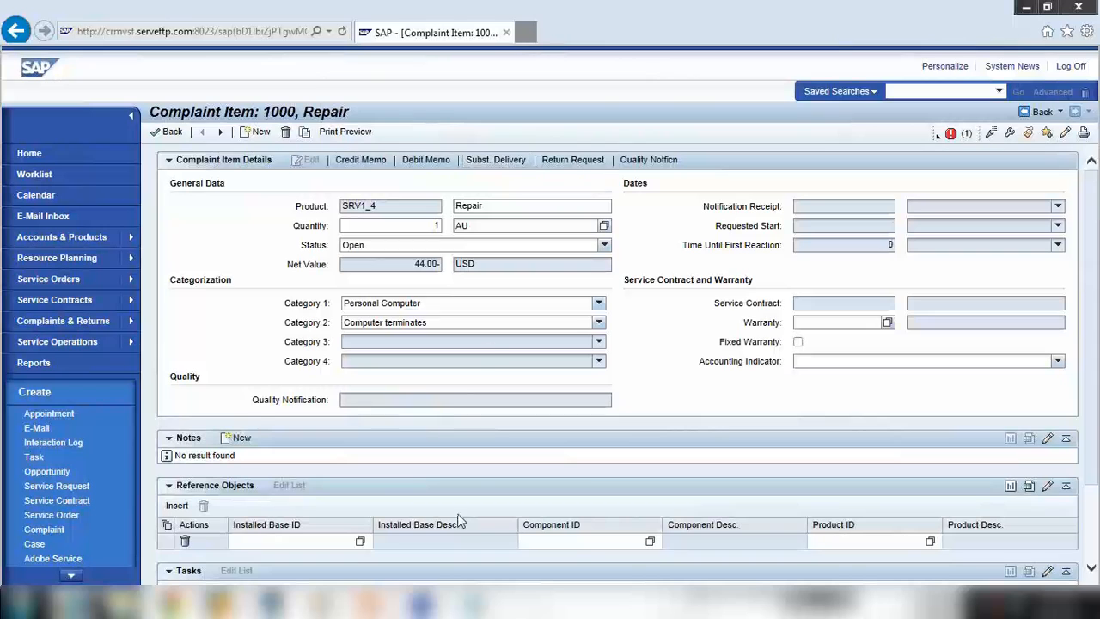
{"action": "left_click", "coordinate": [477, 604]}
{"action": "left_click", "coordinate": [515, 401]}
{"action": "left_click_drag", "start_coordinate": [473, 402], "coordinate": [762, 401]}
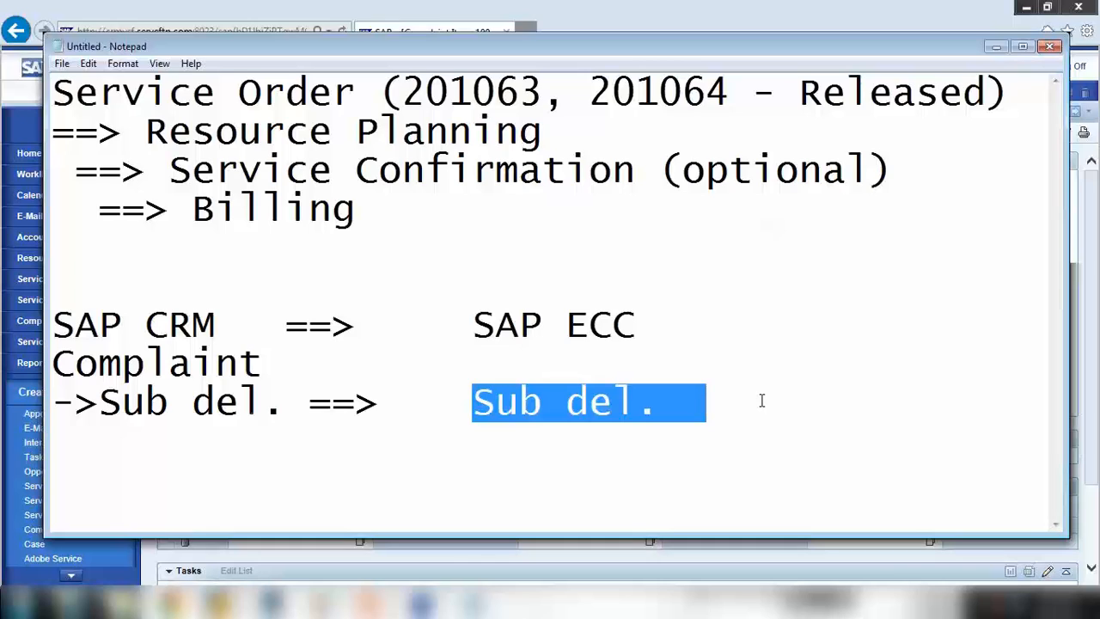
Extend the ECC side of the mapping to 'Sub del./Delivery/Bill'
{"action": "left_click", "coordinate": [708, 395]}
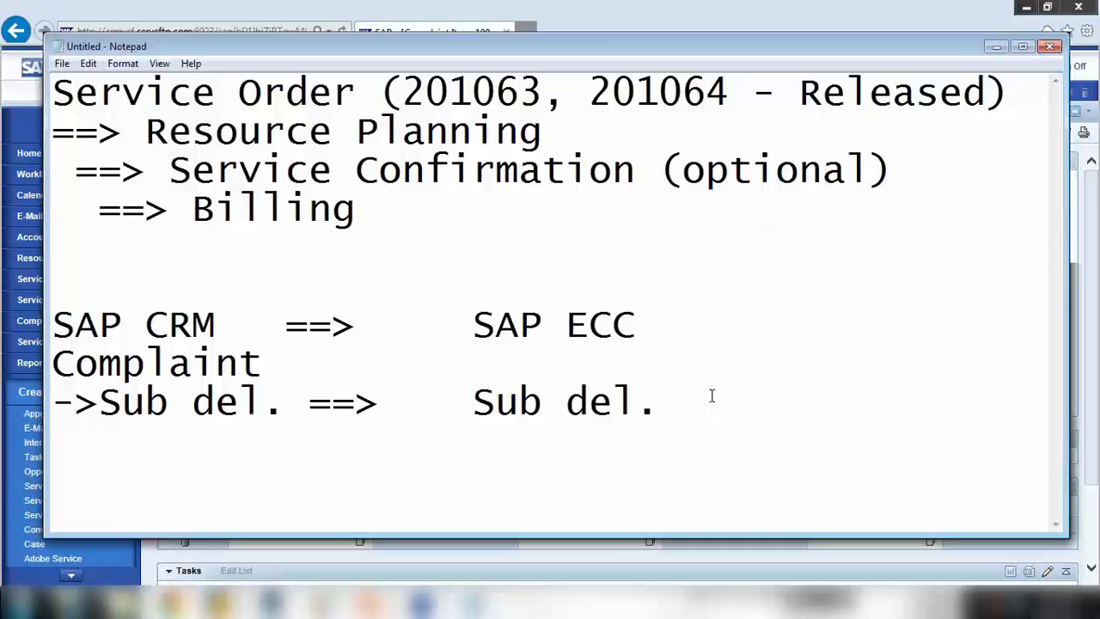
{"action": "key", "text": "BackSpace"}
{"action": "key", "text": "BackSpace"}
{"action": "type", "text": "/L"}
{"action": "key", "text": "BackSpace"}
{"action": "type", "text": "Delive"}
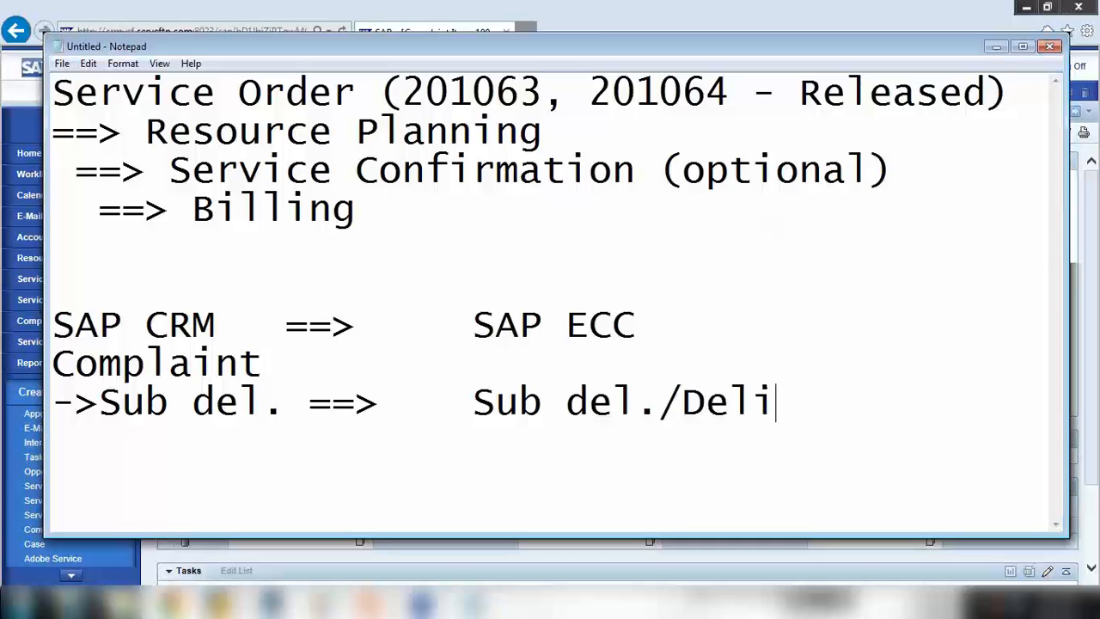
{"action": "key", "text": "BackSpace"}
{"action": "key", "text": "BackSpace"}
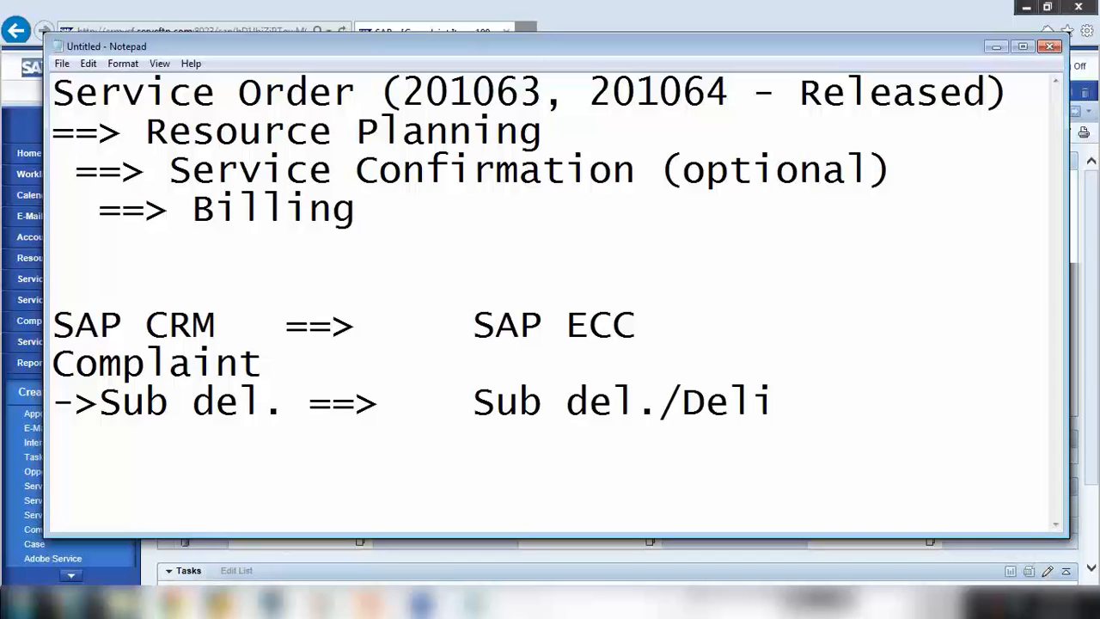
{"action": "type", "text": "very/Bll"}
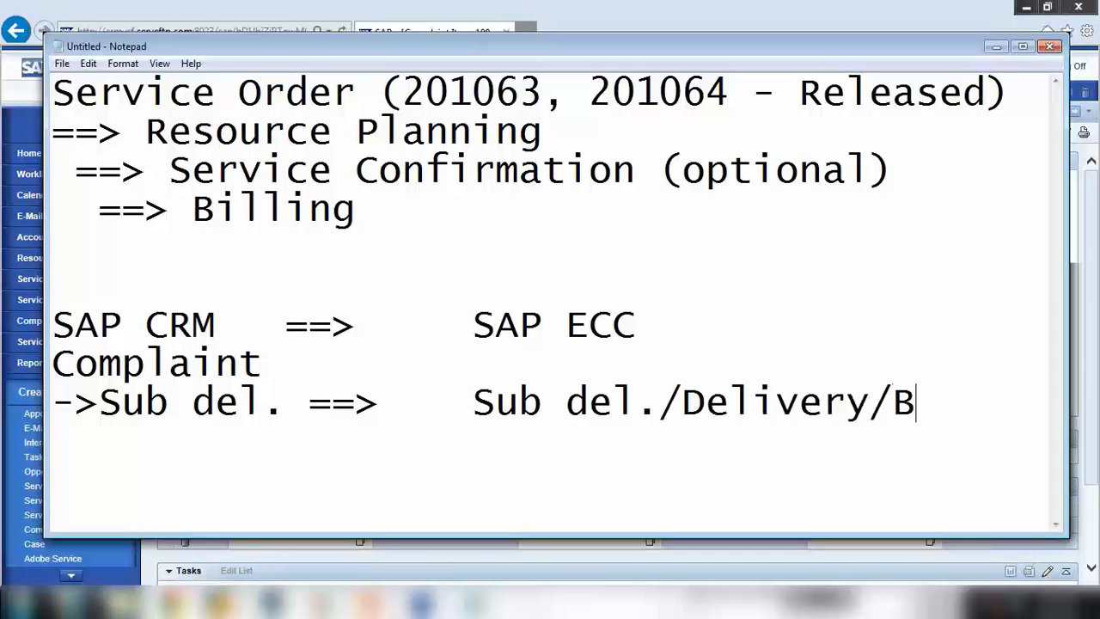
{"action": "key", "text": "BackSpace"}
{"action": "key", "text": "BackSpace"}
{"action": "type", "text": "ill"}
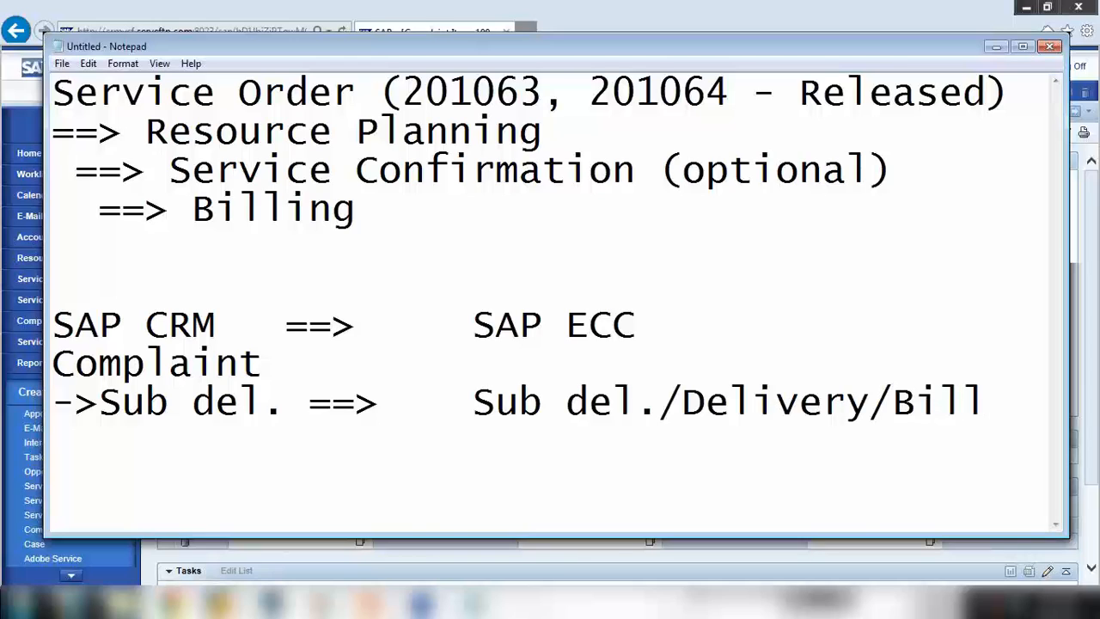
{"action": "left_click_drag", "start_coordinate": [682, 404], "coordinate": [823, 404]}
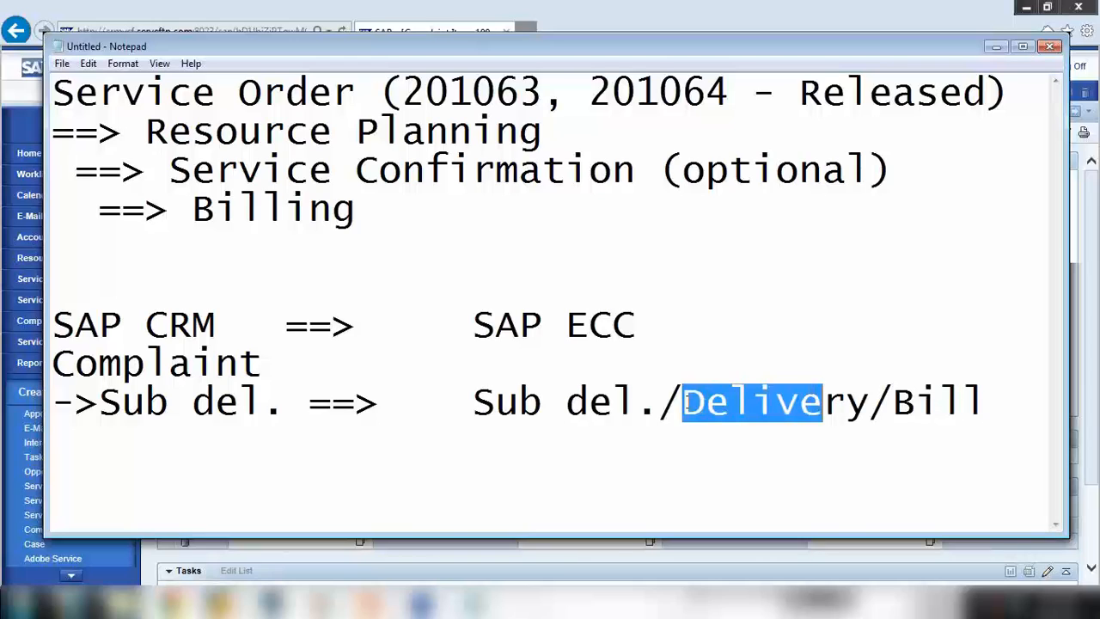
{"action": "left_click", "coordinate": [997, 46]}
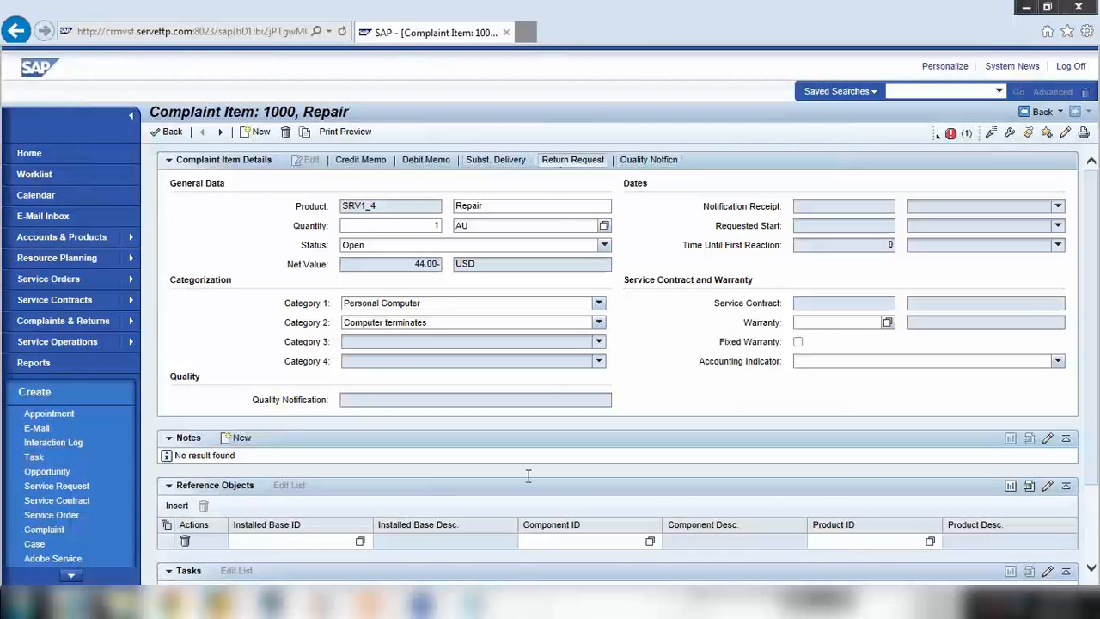
{"action": "left_click", "coordinate": [462, 609]}
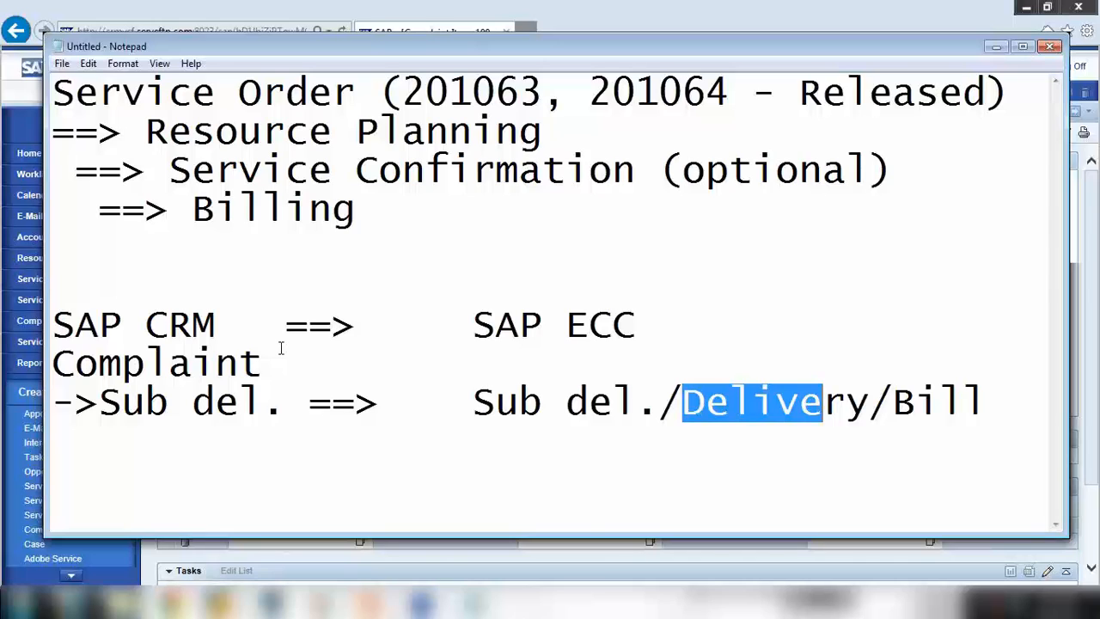
Add a 'Return transaction' line below the mapping and hide the notes
{"action": "left_click", "coordinate": [989, 404]}
{"action": "key", "text": "Return"}
{"action": "key", "text": "Return"}
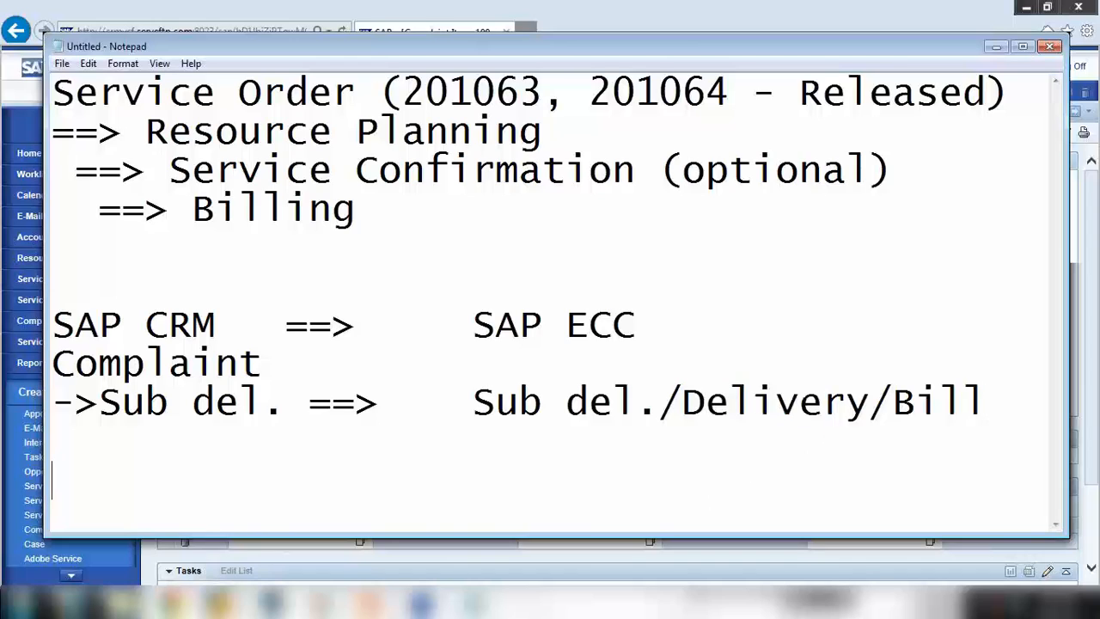
{"action": "type", "text": "Retir"}
{"action": "key", "text": "BackSpace"}
{"action": "key", "text": "BackSpace"}
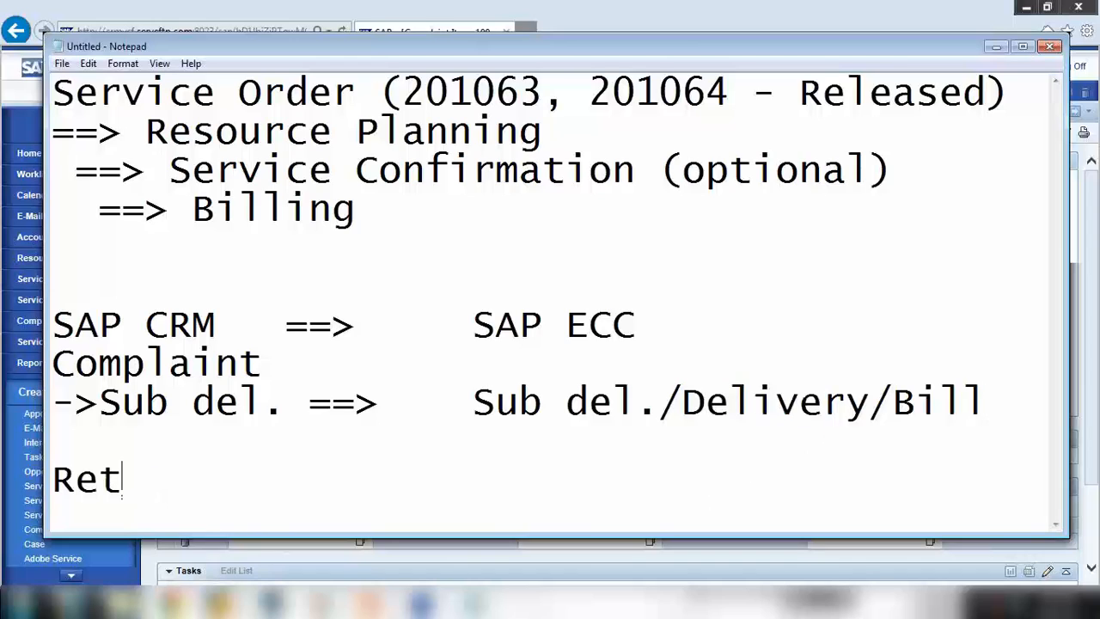
{"action": "type", "text": "urn tra"}
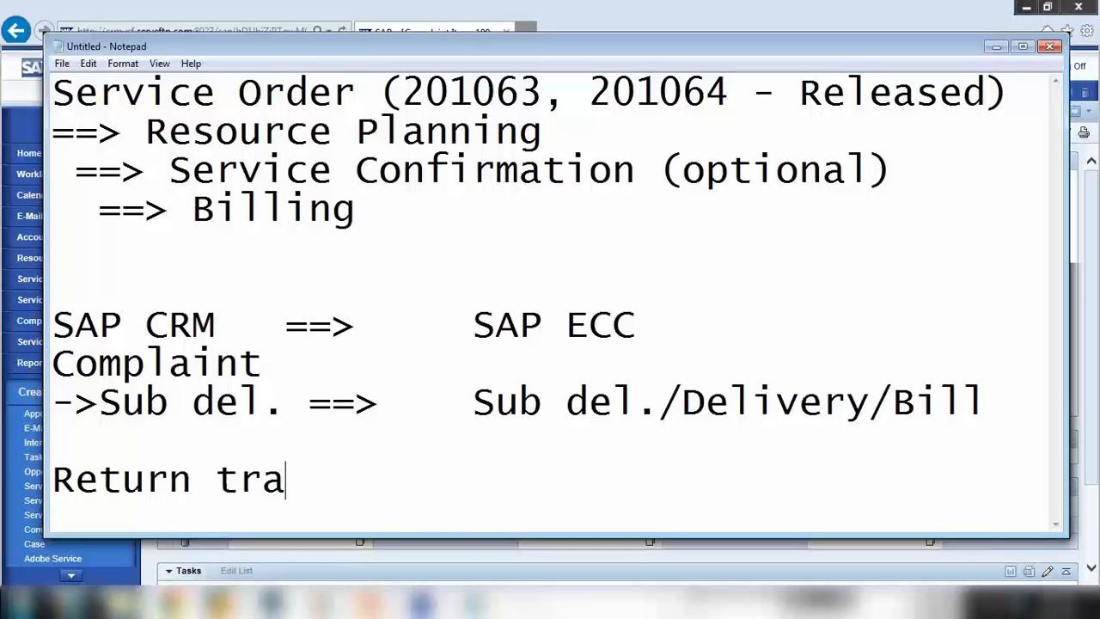
{"action": "type", "text": "nsaction"}
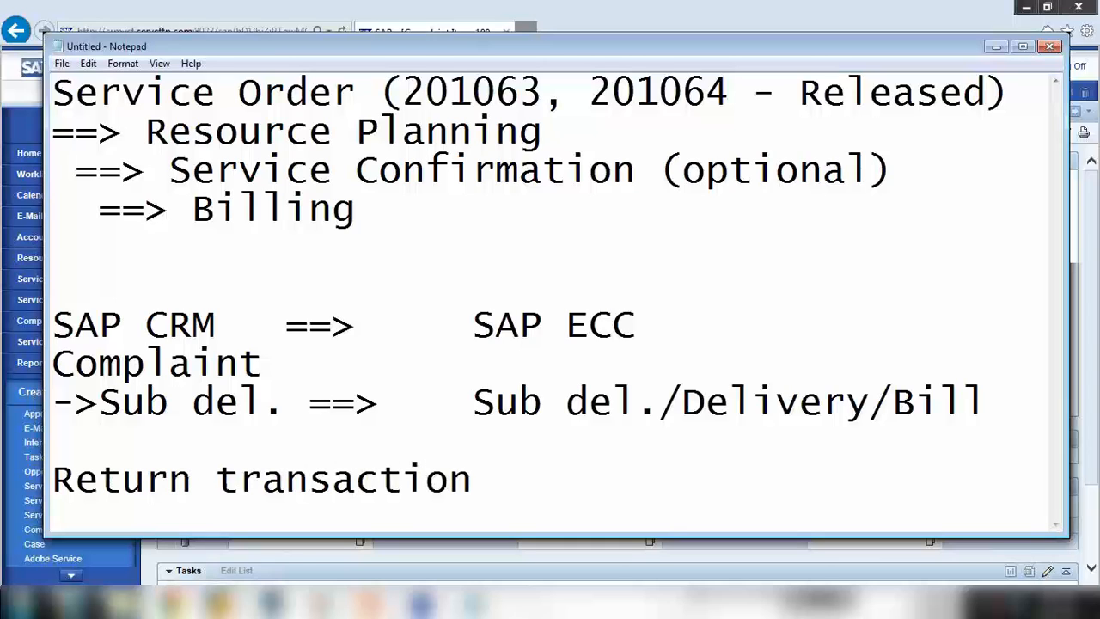
{"action": "left_click", "coordinate": [997, 47]}
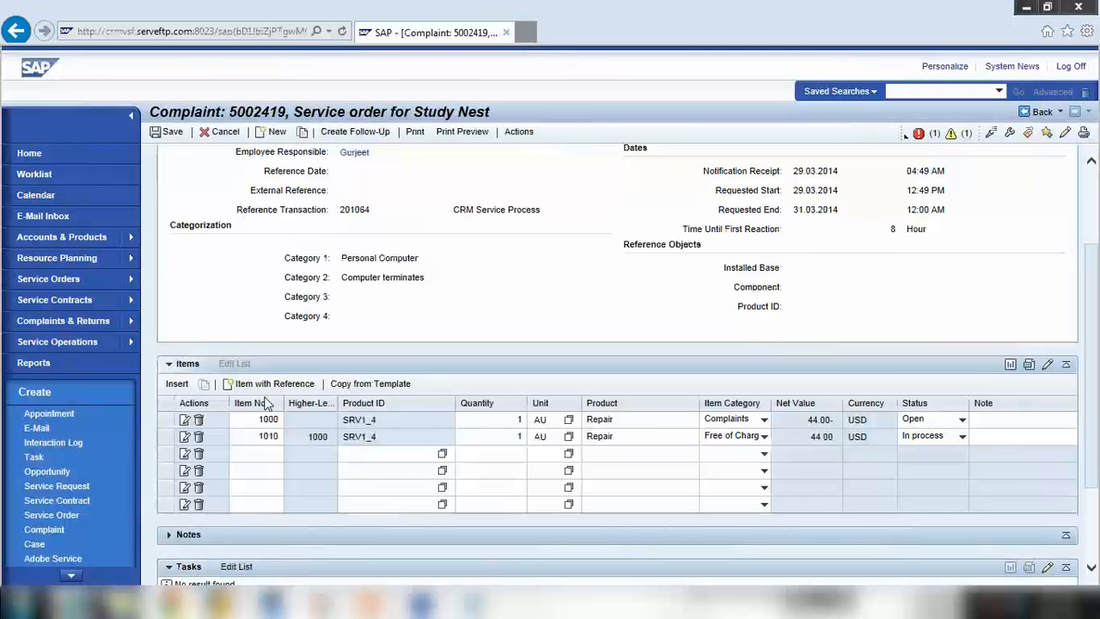
Select substitute item 1010 and mark the Sub del. mapping line in the notes
{"action": "left_click", "coordinate": [268, 435]}
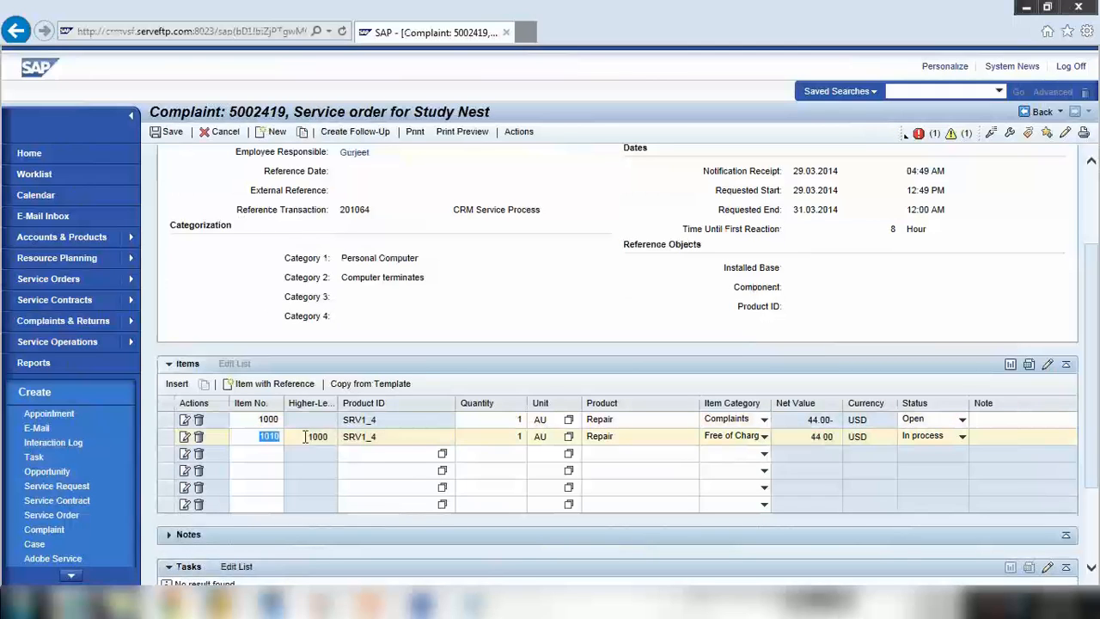
{"action": "left_click", "coordinate": [470, 604]}
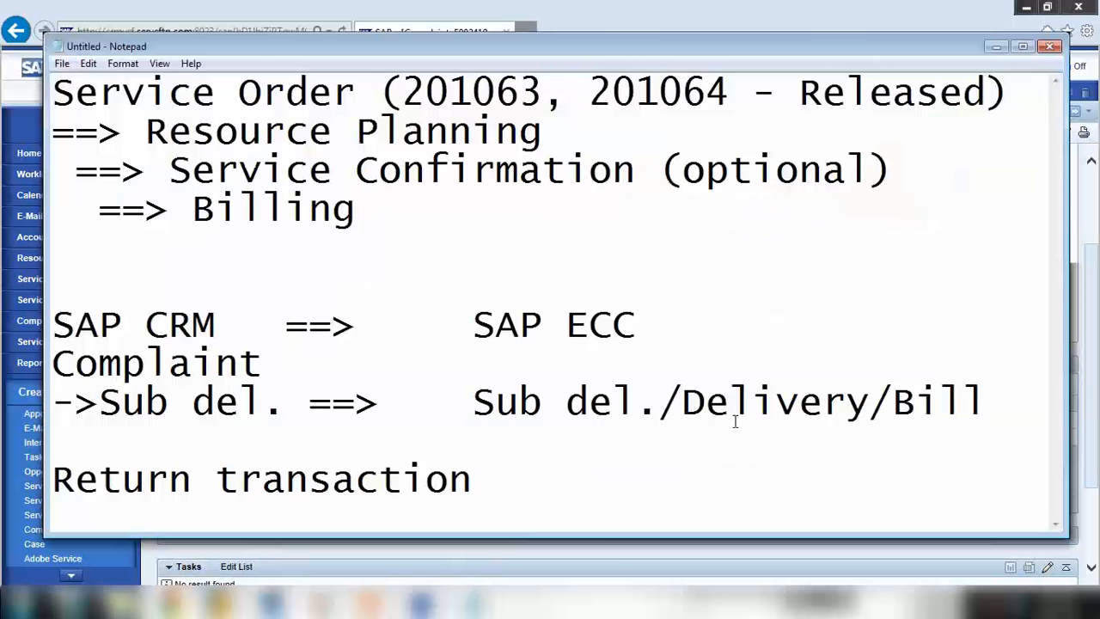
{"action": "left_click_drag", "start_coordinate": [474, 325], "coordinate": [660, 327]}
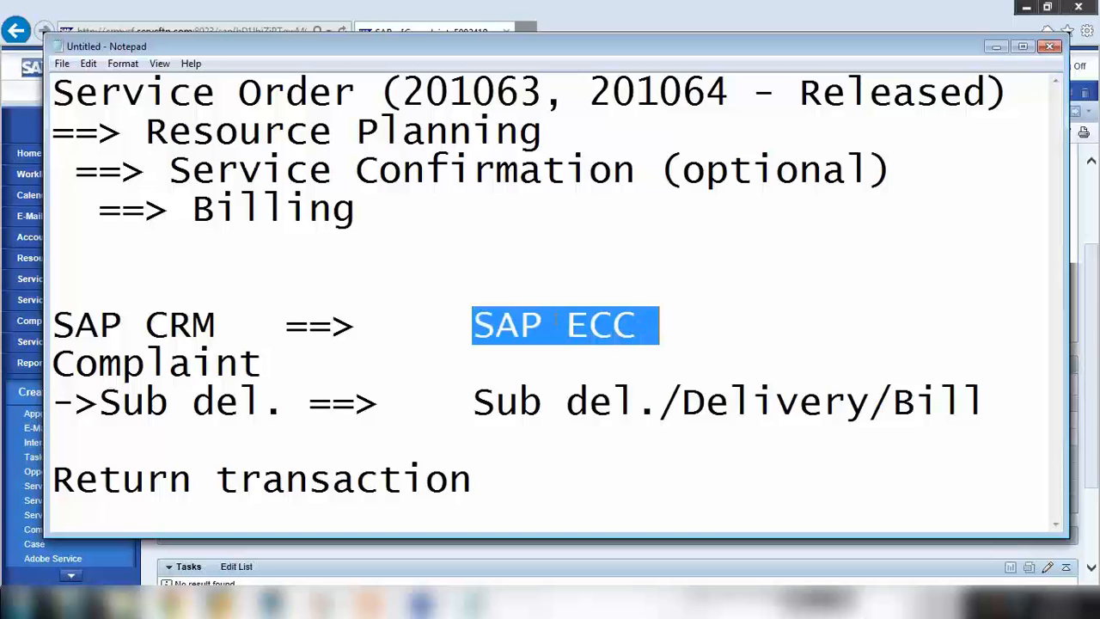
{"action": "left_click", "coordinate": [544, 362]}
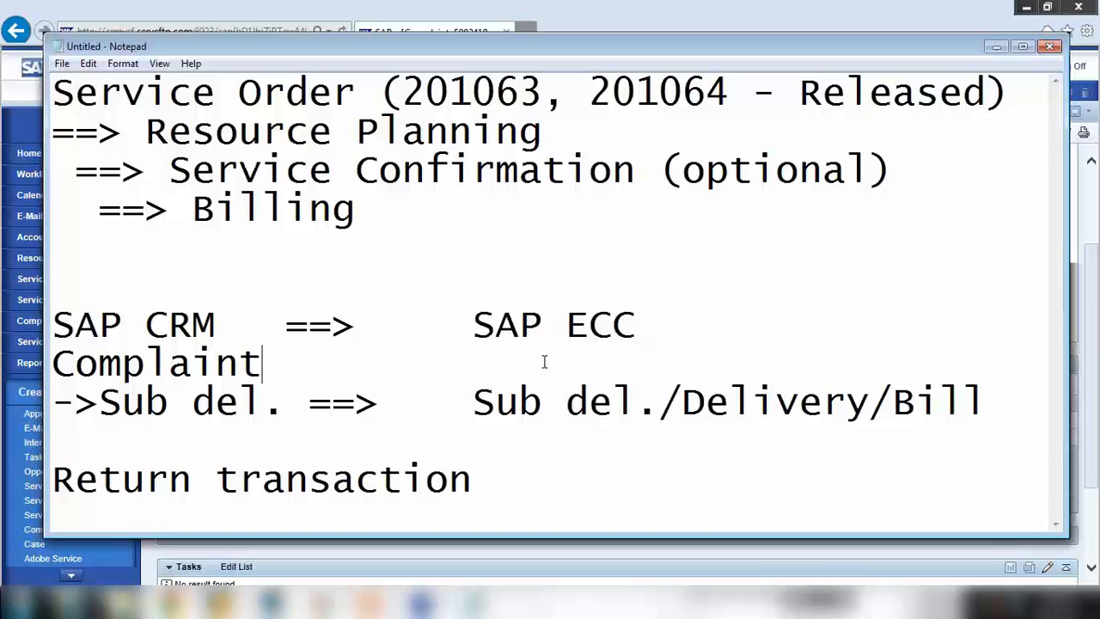
{"action": "left_click", "coordinate": [996, 46]}
{"action": "left_click", "coordinate": [471, 603]}
{"action": "left_click", "coordinate": [100, 404]}
{"action": "left_click_drag", "start_coordinate": [102, 404], "coordinate": [992, 391]}
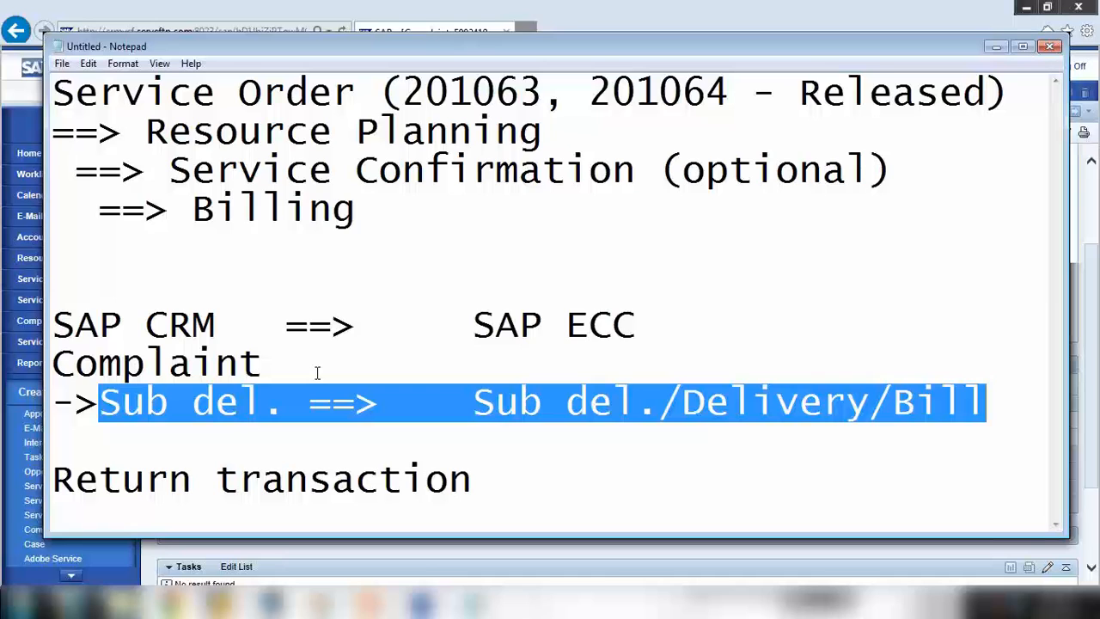
{"action": "left_click", "coordinate": [997, 46]}
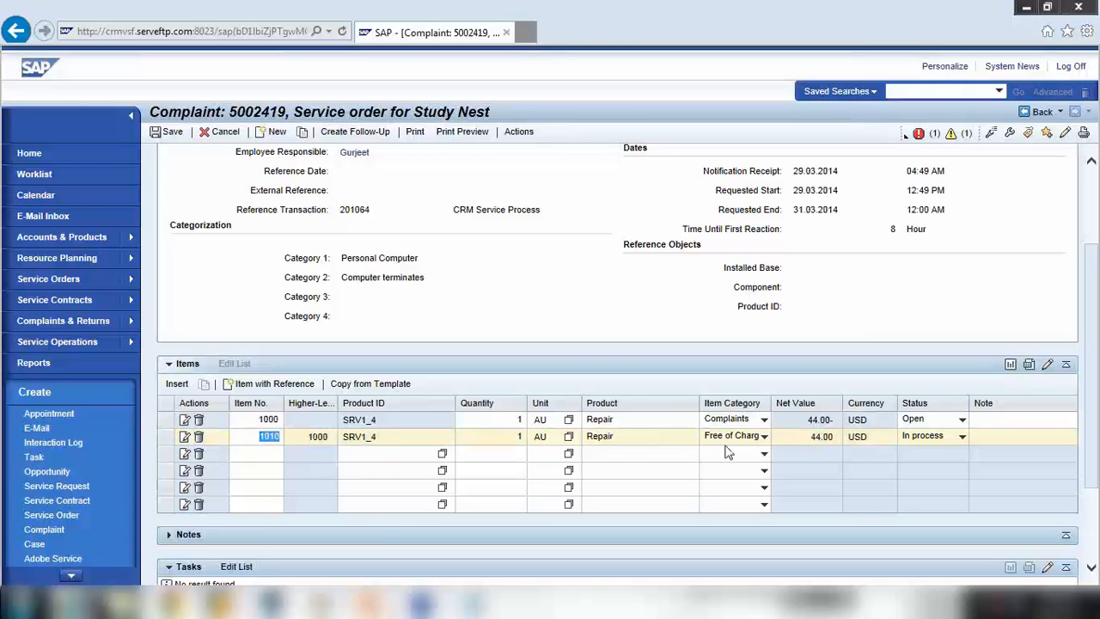
View and close the complaint's error and warning messages, then return to the page top
{"action": "left_click", "coordinate": [905, 138]}
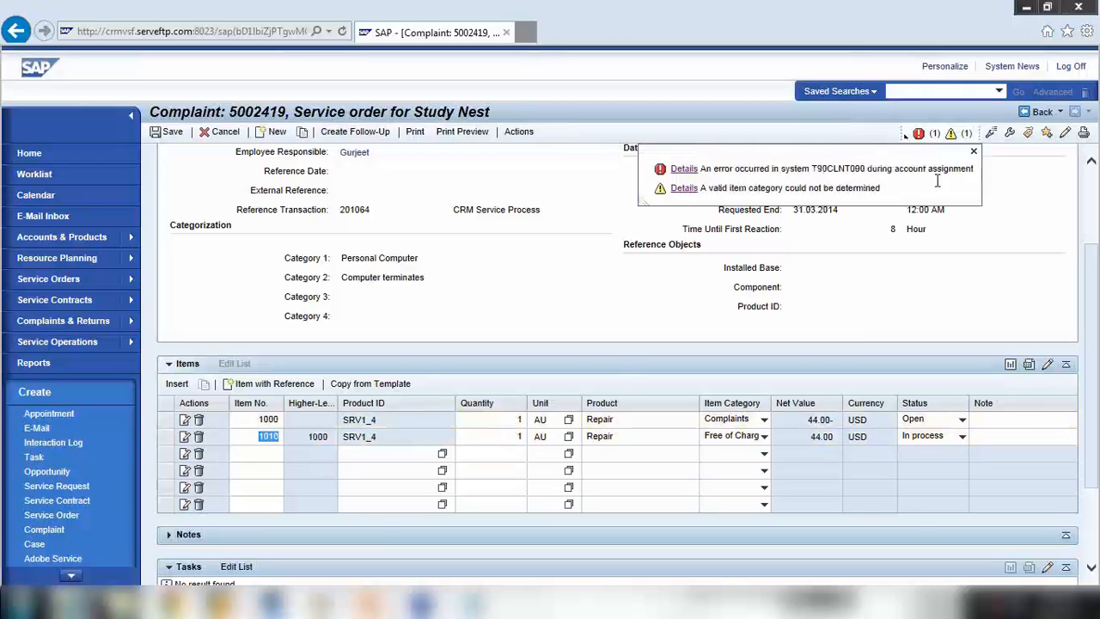
{"action": "left_click", "coordinate": [974, 153]}
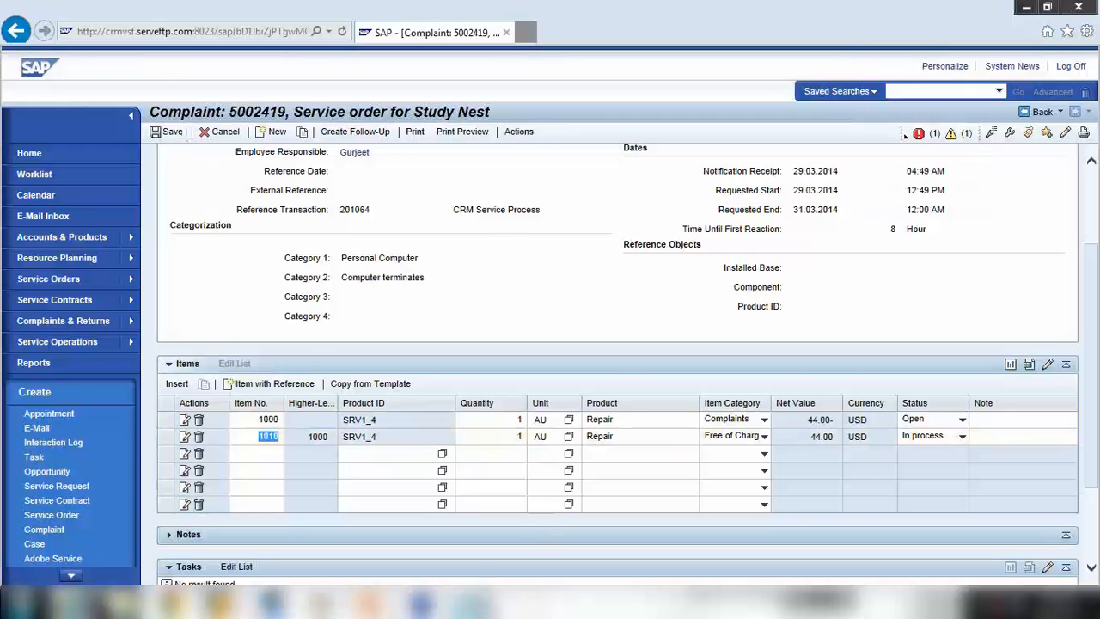
{"action": "left_click", "coordinate": [458, 604]}
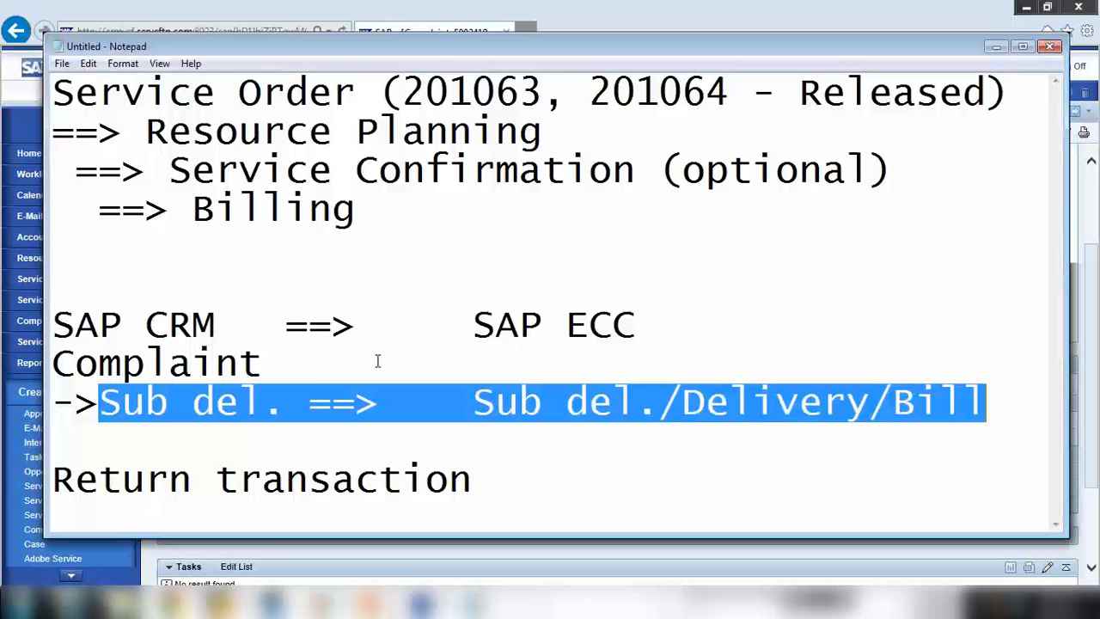
{"action": "left_click", "coordinate": [312, 379]}
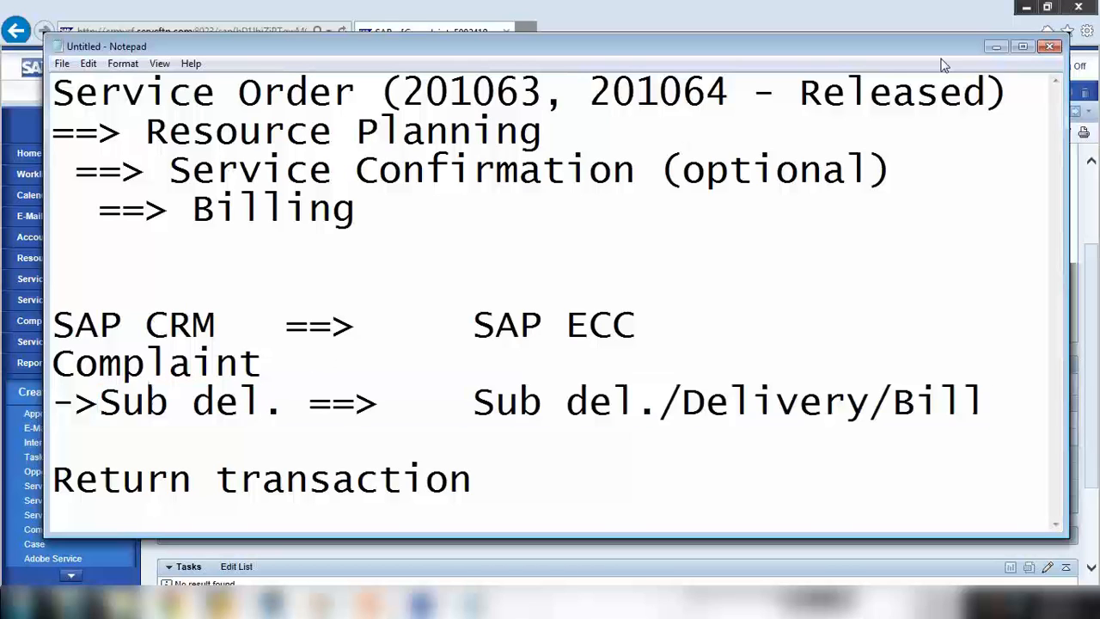
{"action": "left_click", "coordinate": [996, 46]}
{"action": "scroll", "coordinate": [365, 333], "scroll_direction": "up", "scroll_amount": 2}
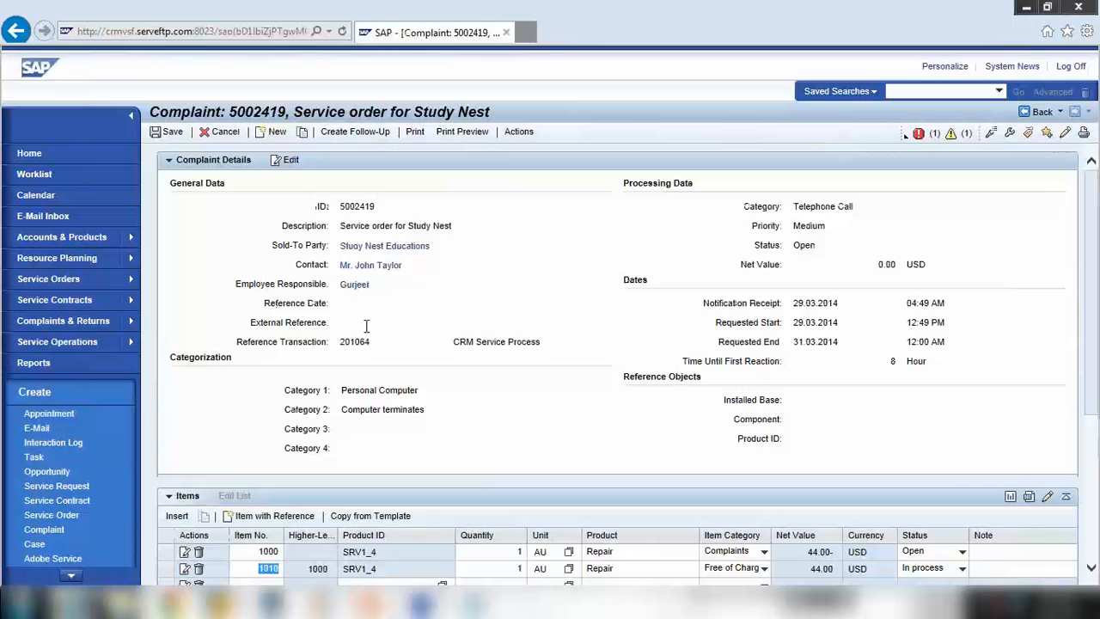
Dismiss the Actions list and save complaint 5002419 with only item 1000
{"action": "left_click", "coordinate": [518, 131]}
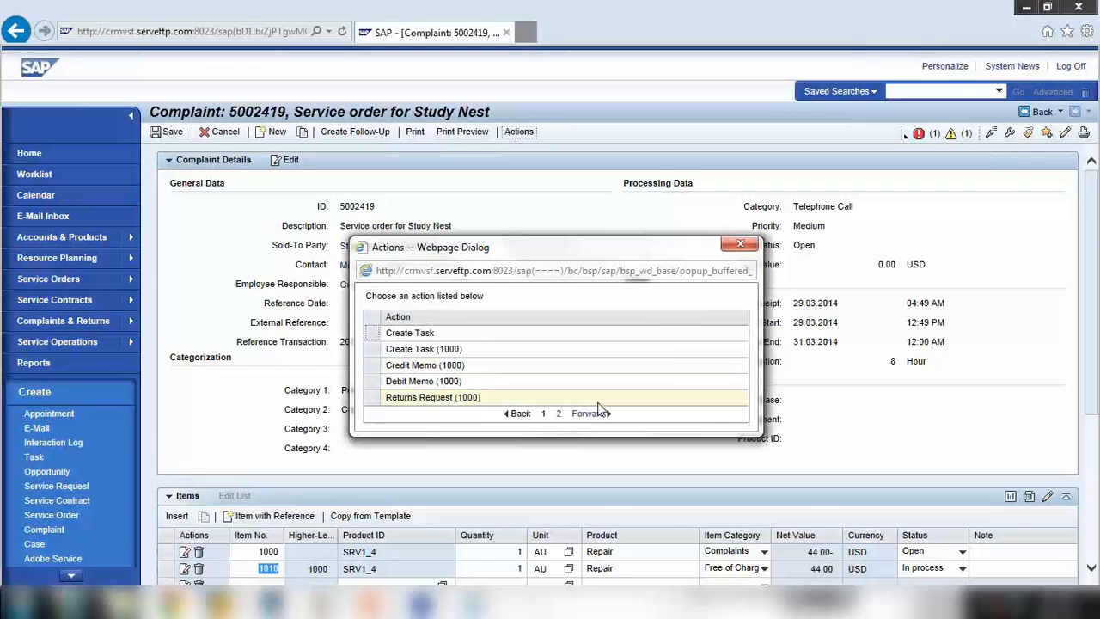
{"action": "left_click", "coordinate": [738, 243]}
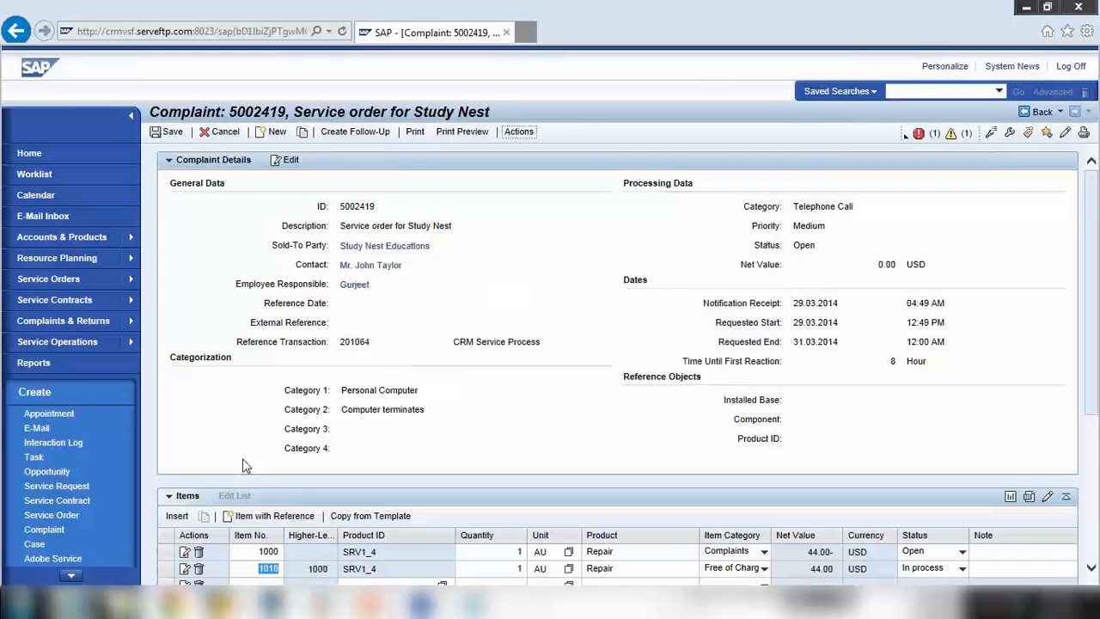
{"action": "scroll", "coordinate": [245, 464], "scroll_direction": "down", "scroll_amount": 5}
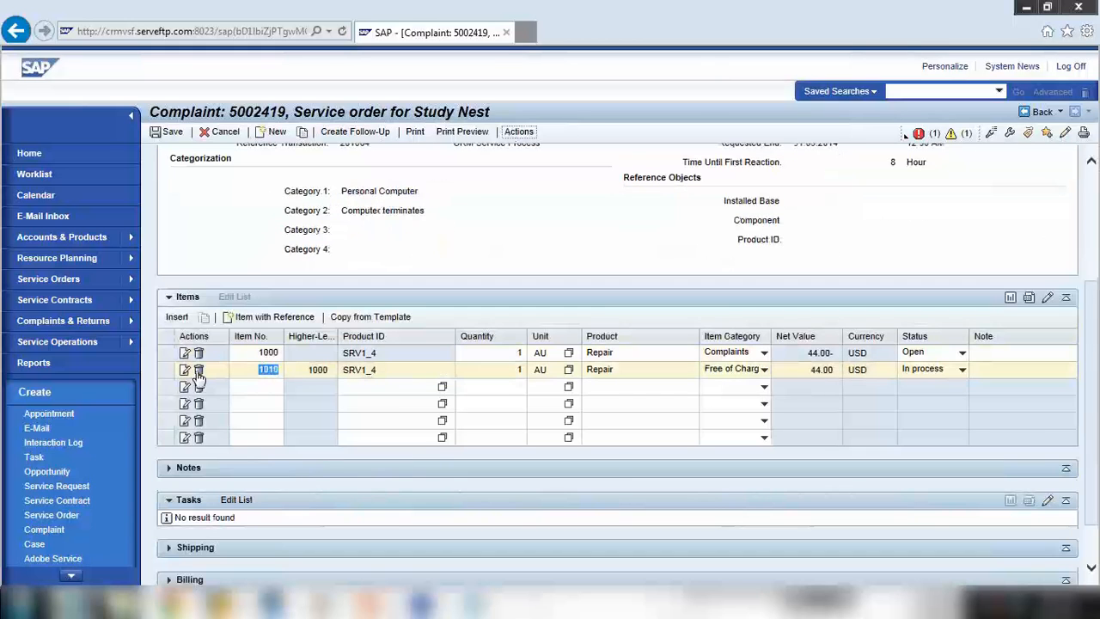
{"action": "left_click", "coordinate": [173, 132]}
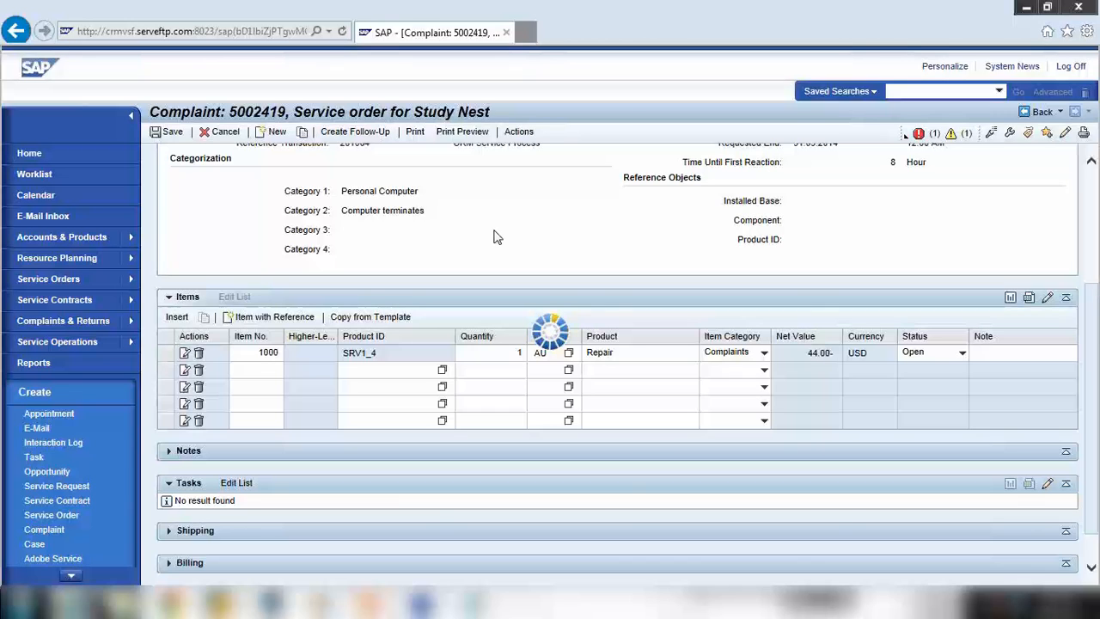
{"action": "scroll", "coordinate": [495, 233], "scroll_direction": "up", "scroll_amount": 2}
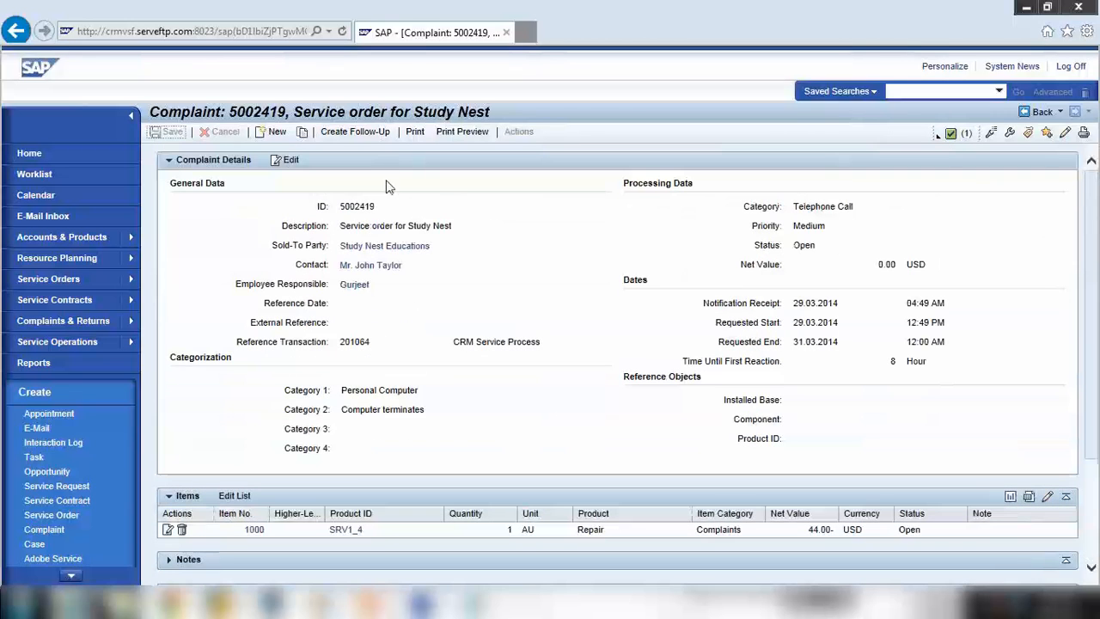
Add a Credit Memo (1000) follow-up action to complaint 5002419 and save with Ctrl+S
{"action": "left_click", "coordinate": [289, 161]}
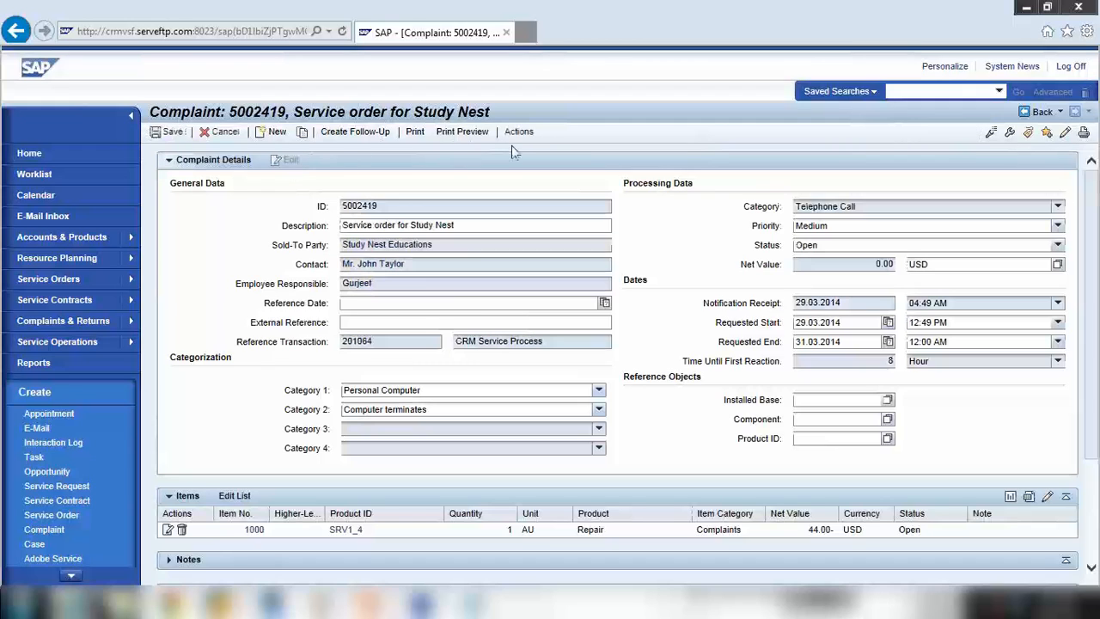
{"action": "left_click", "coordinate": [520, 131]}
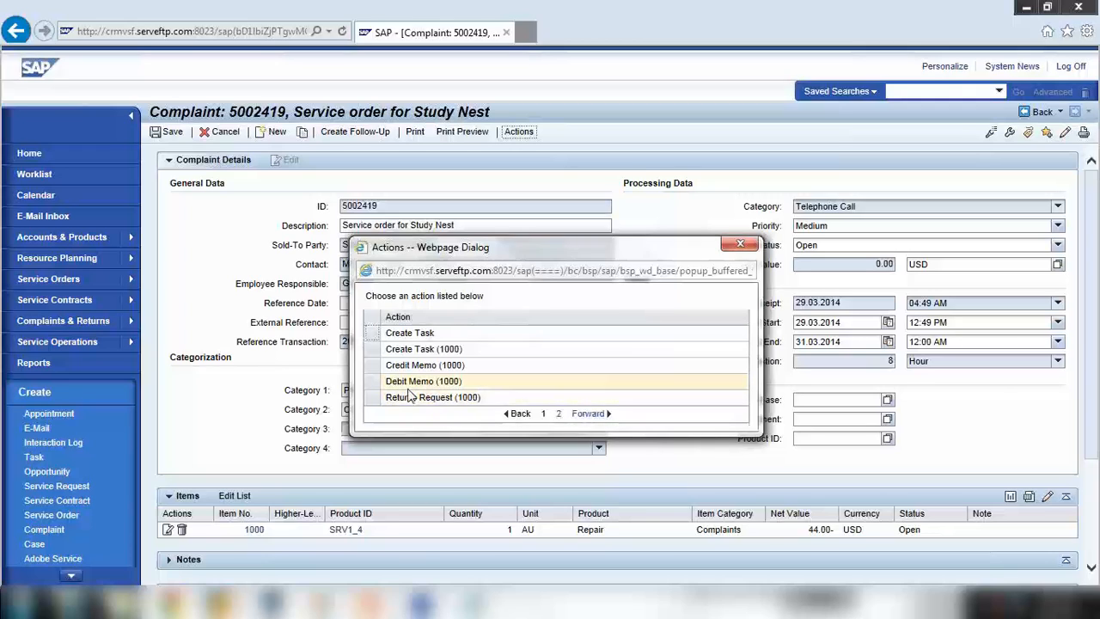
{"action": "left_click", "coordinate": [581, 413]}
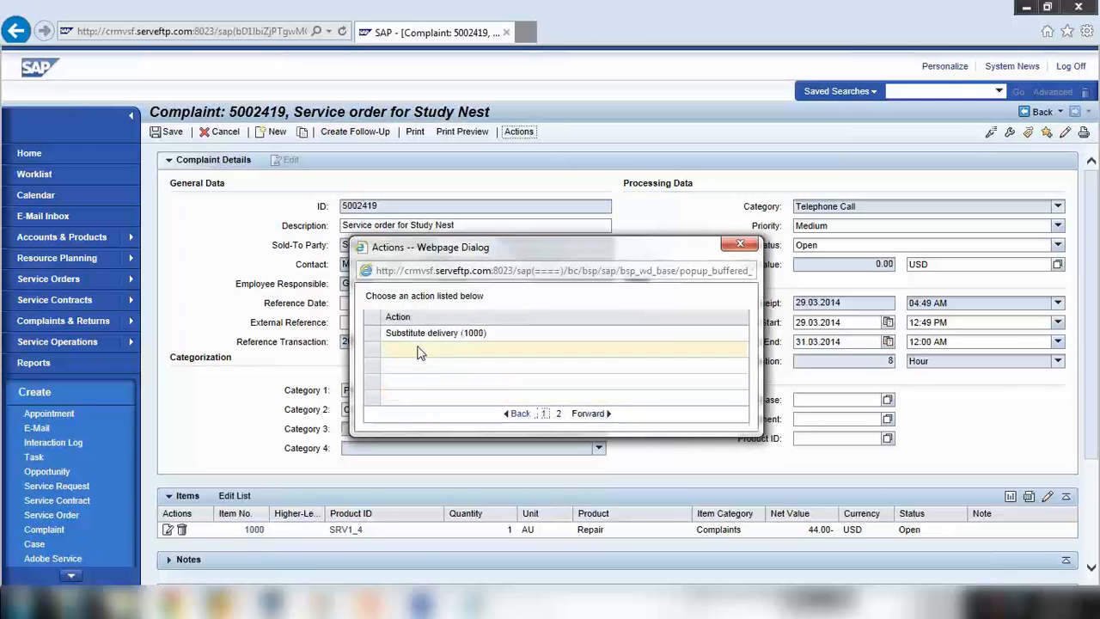
{"action": "left_click", "coordinate": [520, 413]}
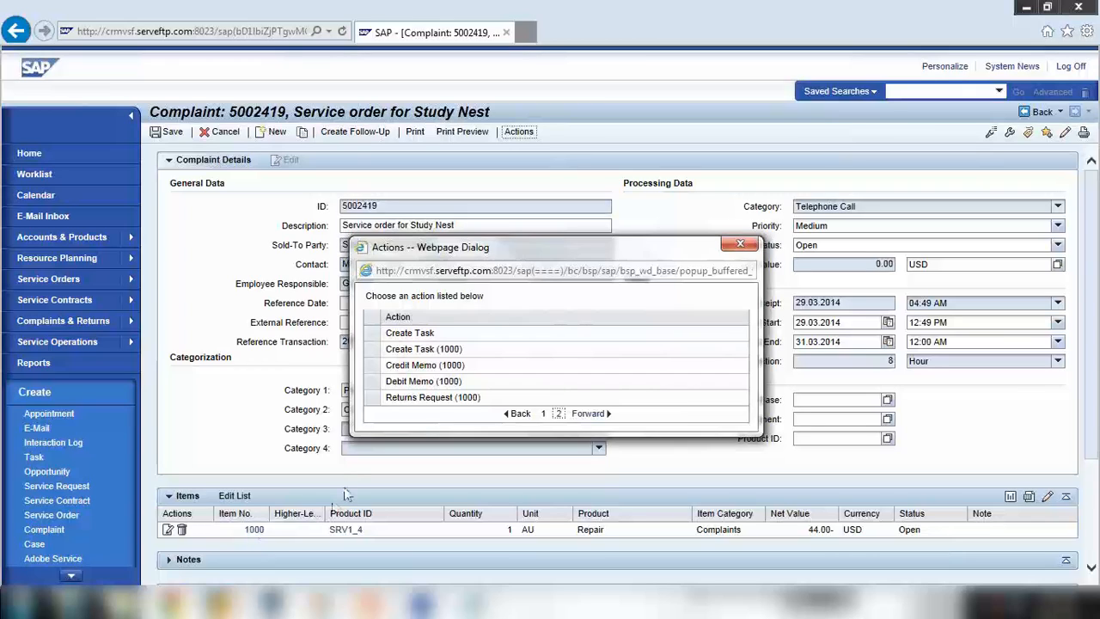
{"action": "left_click", "coordinate": [380, 366]}
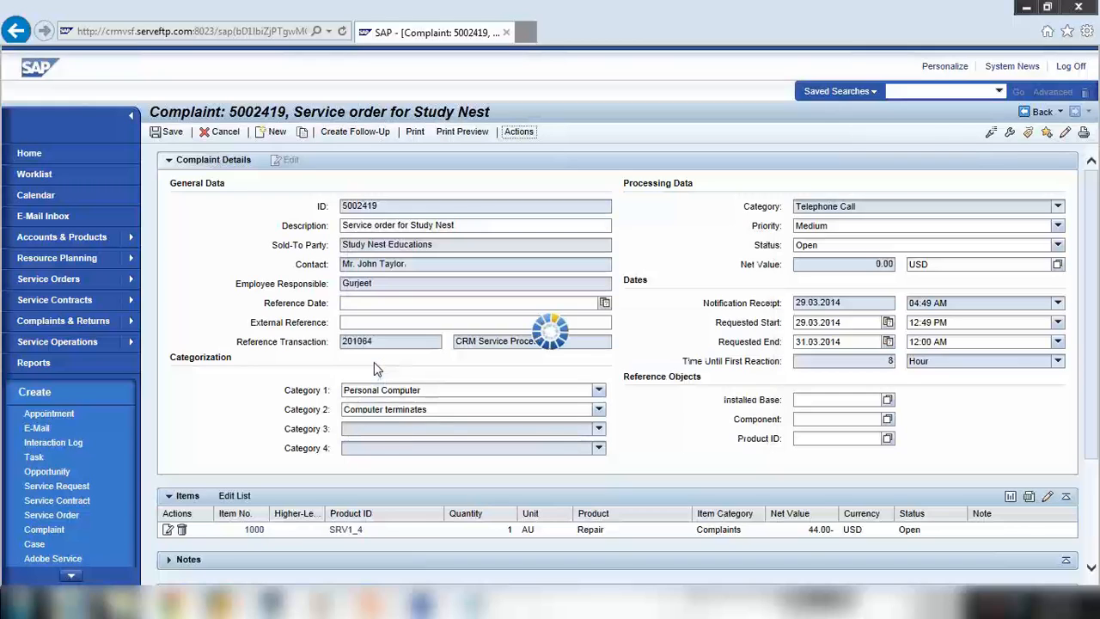
{"action": "scroll", "coordinate": [555, 462], "scroll_direction": "down", "scroll_amount": 1}
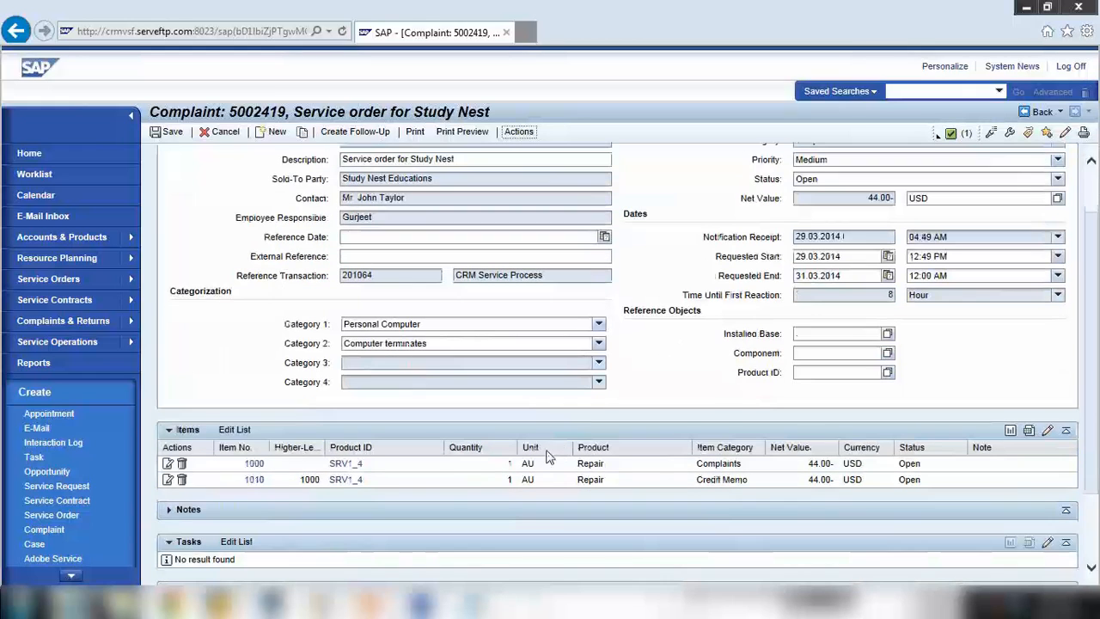
{"action": "key", "text": "ctrl+s"}
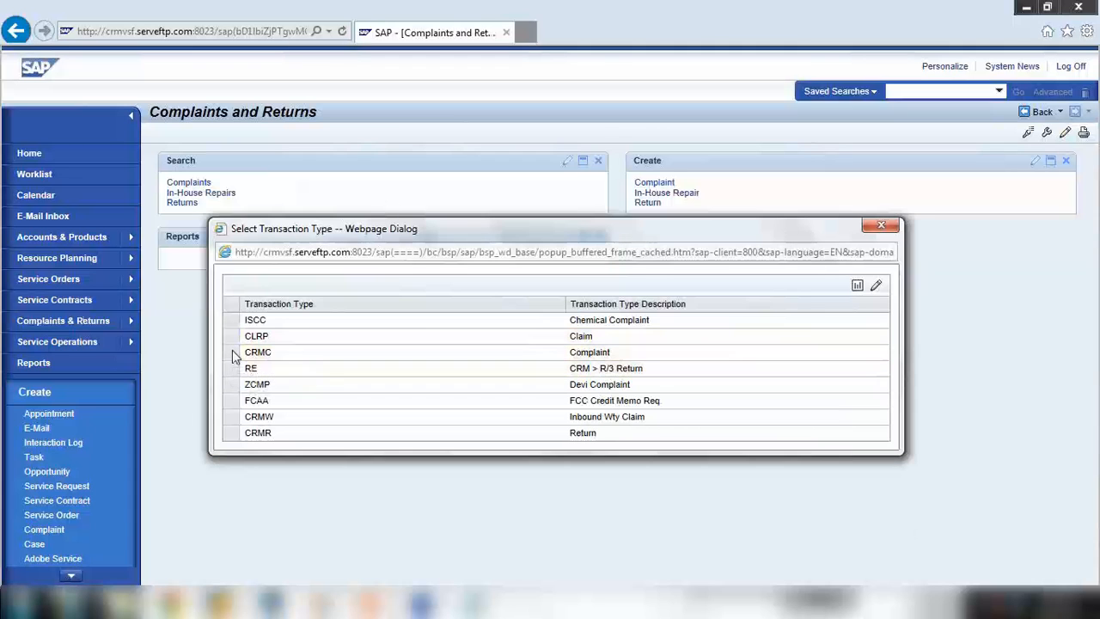
Start a CRMC complaint without reference, entering the sold-to party ID and default contact
{"action": "left_click", "coordinate": [232, 352]}
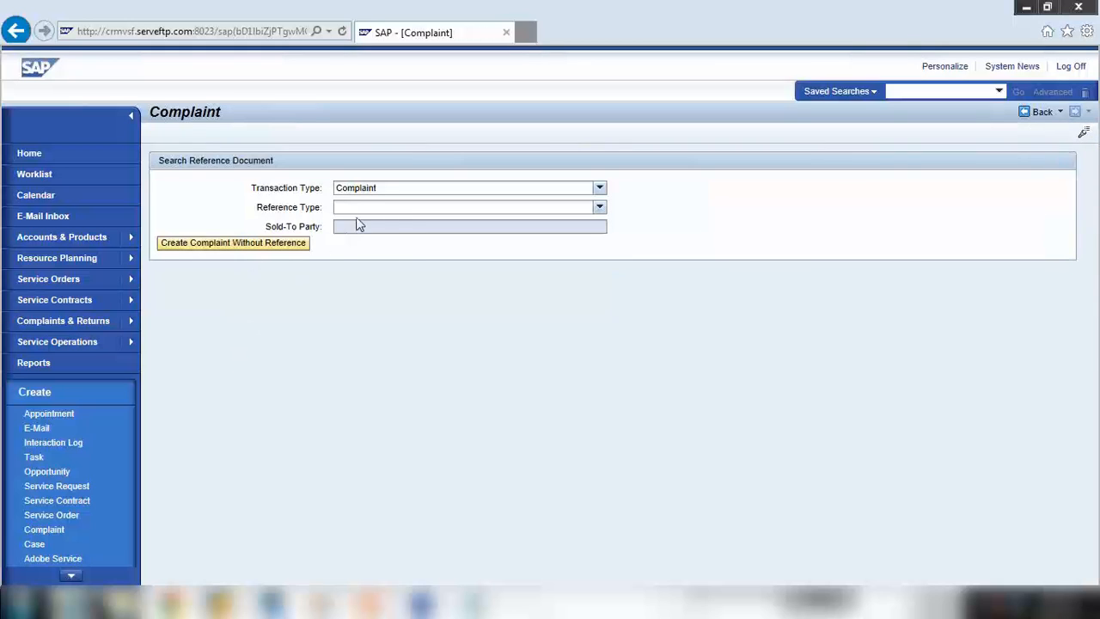
{"action": "left_click", "coordinate": [356, 208]}
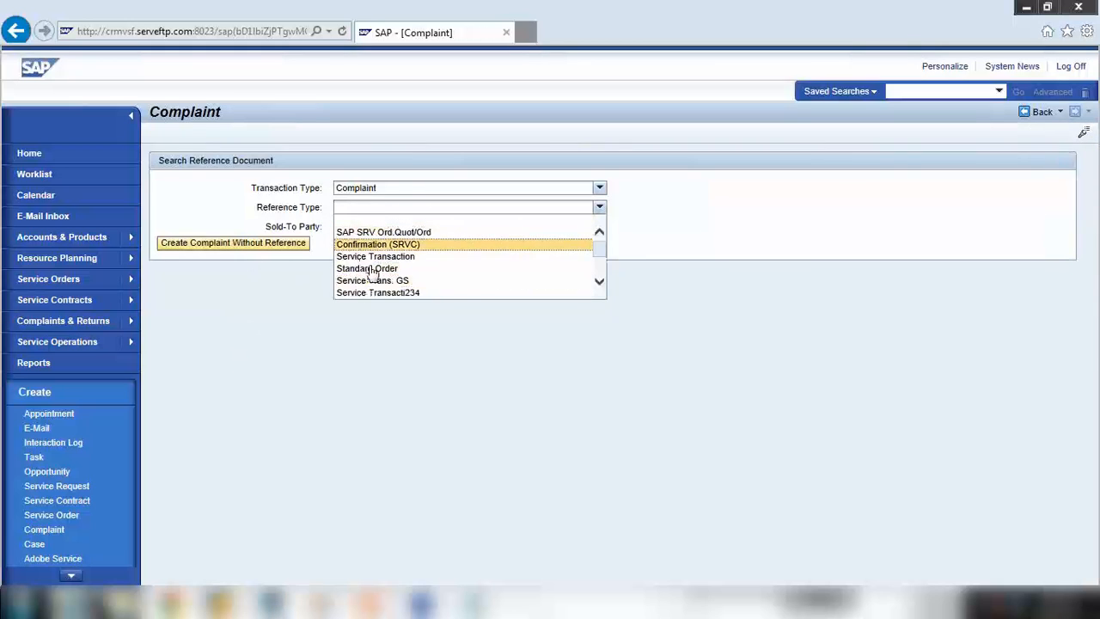
{"action": "left_click", "coordinate": [513, 353]}
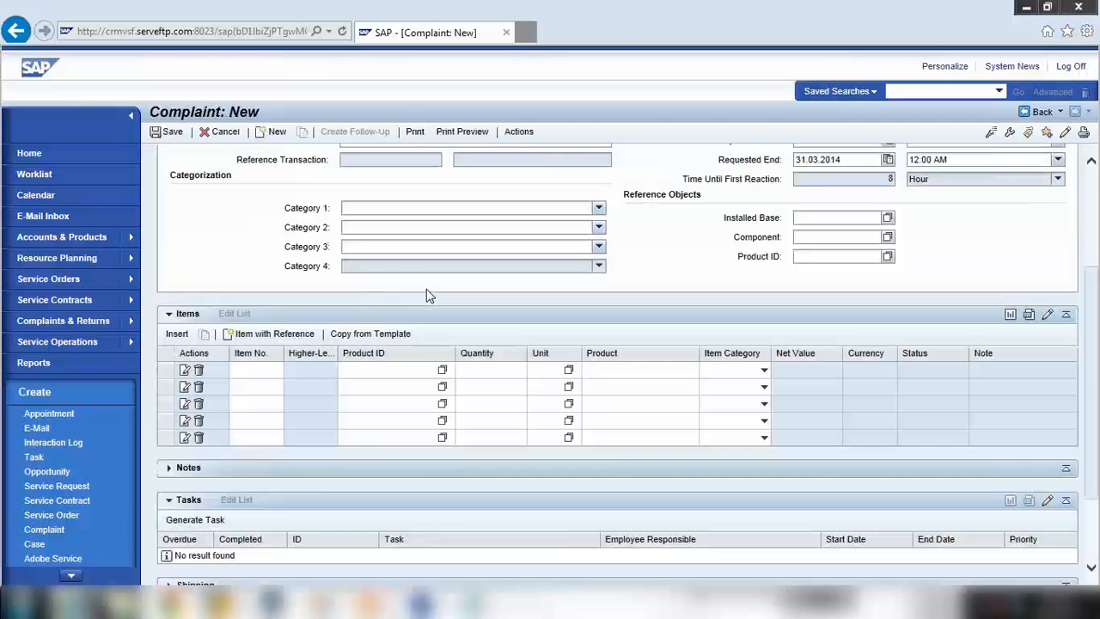
{"action": "scroll", "coordinate": [426, 289], "scroll_direction": "up", "scroll_amount": 3}
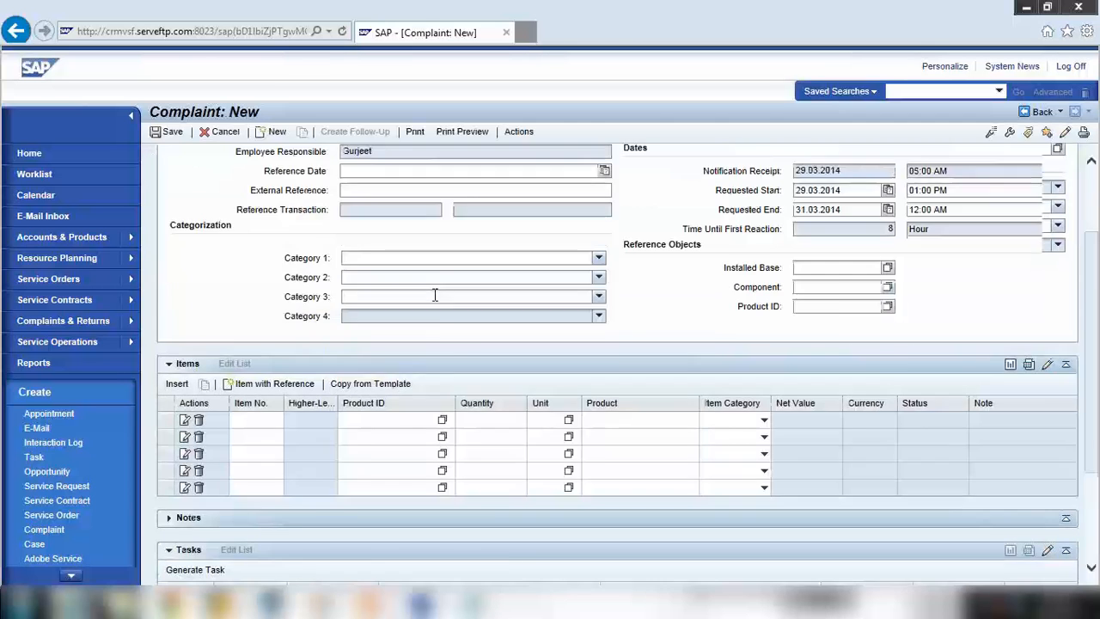
{"action": "left_click", "coordinate": [378, 245]}
{"action": "type", "text": "42"}
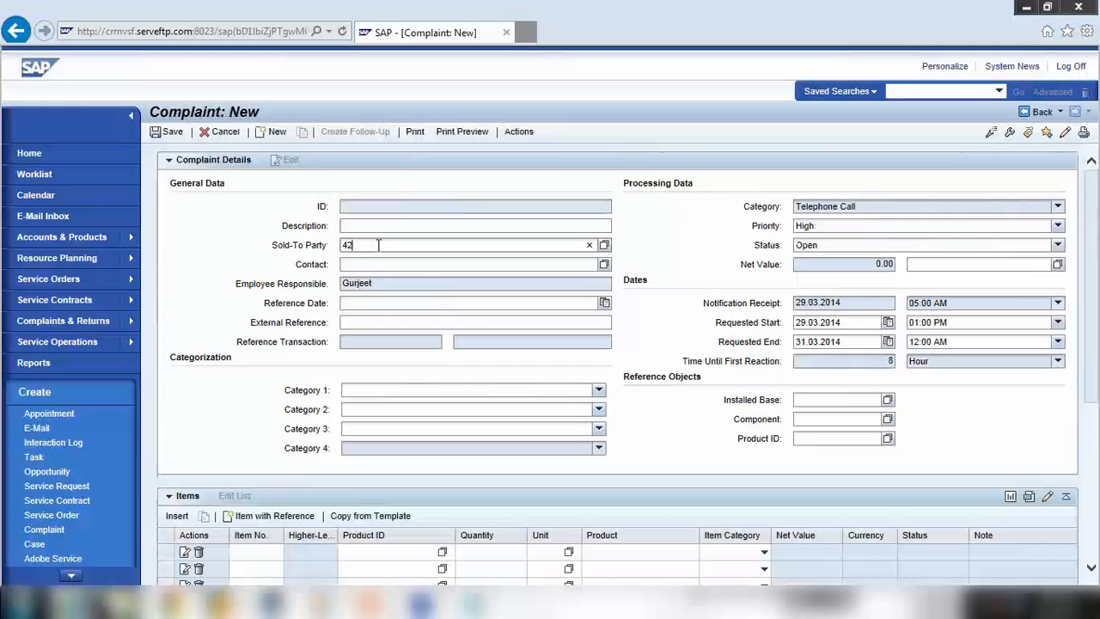
{"action": "type", "text": "1985"}
{"action": "key", "text": "Return"}
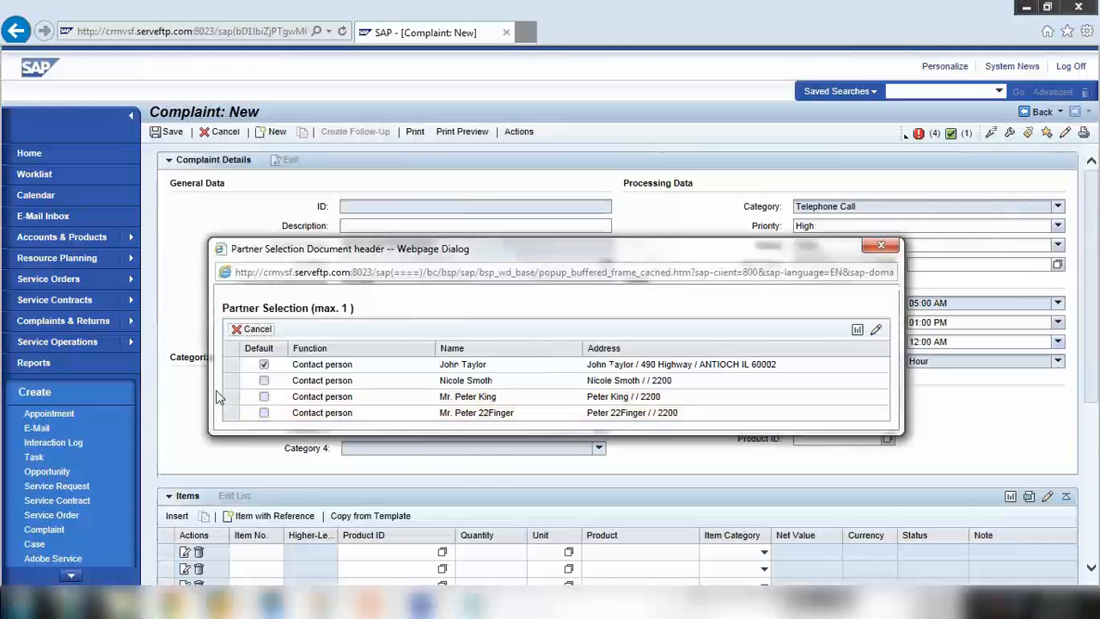
{"action": "left_click", "coordinate": [234, 362]}
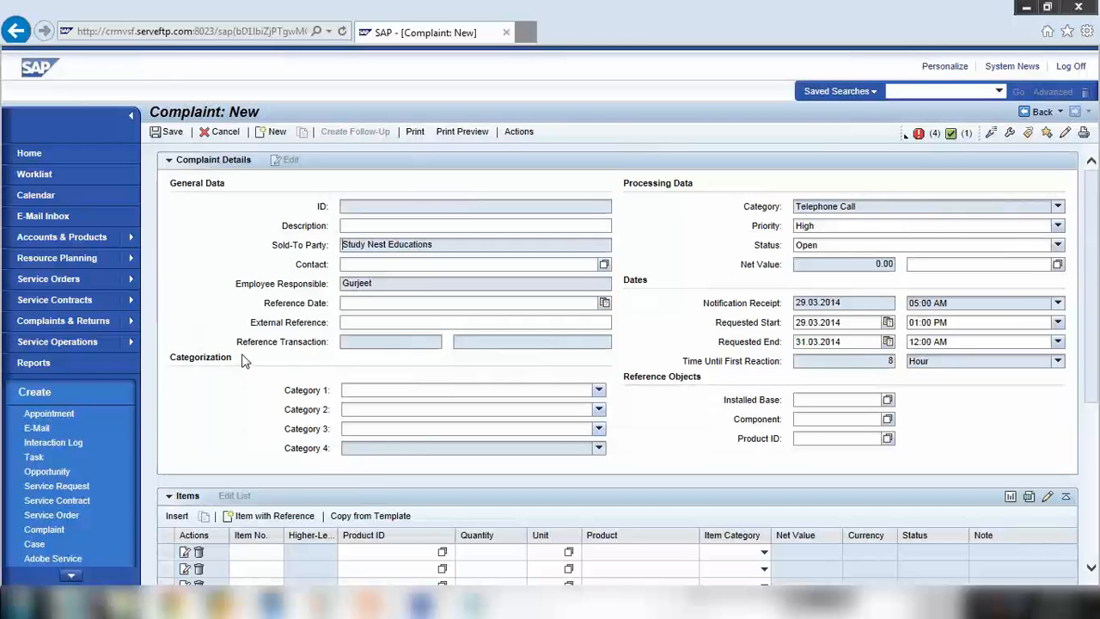
{"action": "scroll", "coordinate": [246, 361], "scroll_direction": "down", "scroll_amount": 3}
Add item HT-1010 with quantity 1 and save complaint 5002420
{"action": "left_click", "coordinate": [361, 419]}
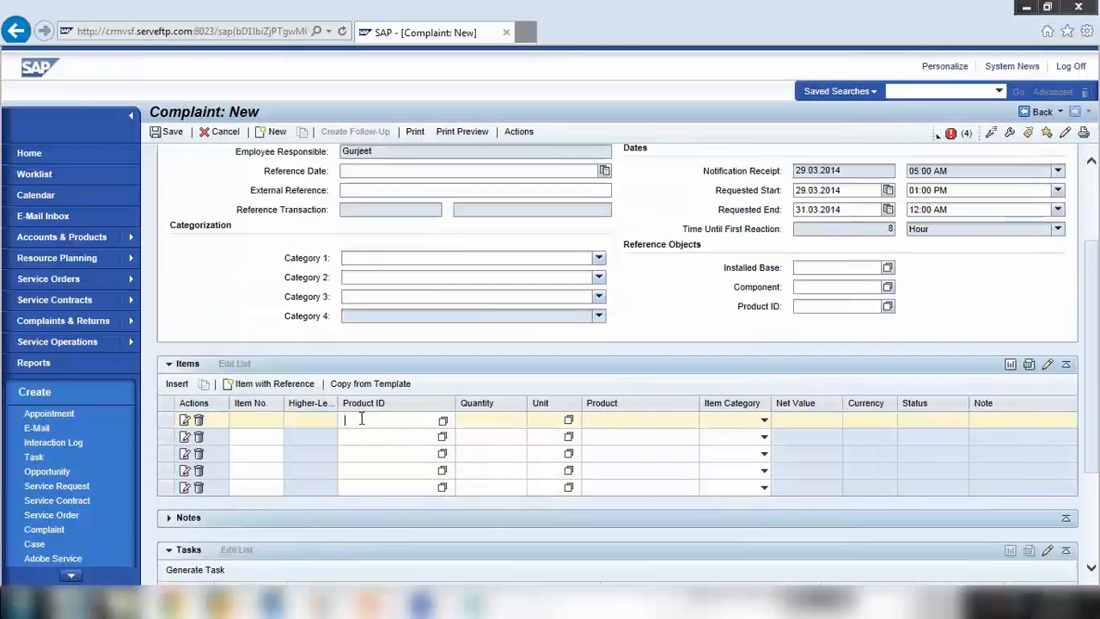
{"action": "type", "text": "ht-1010"}
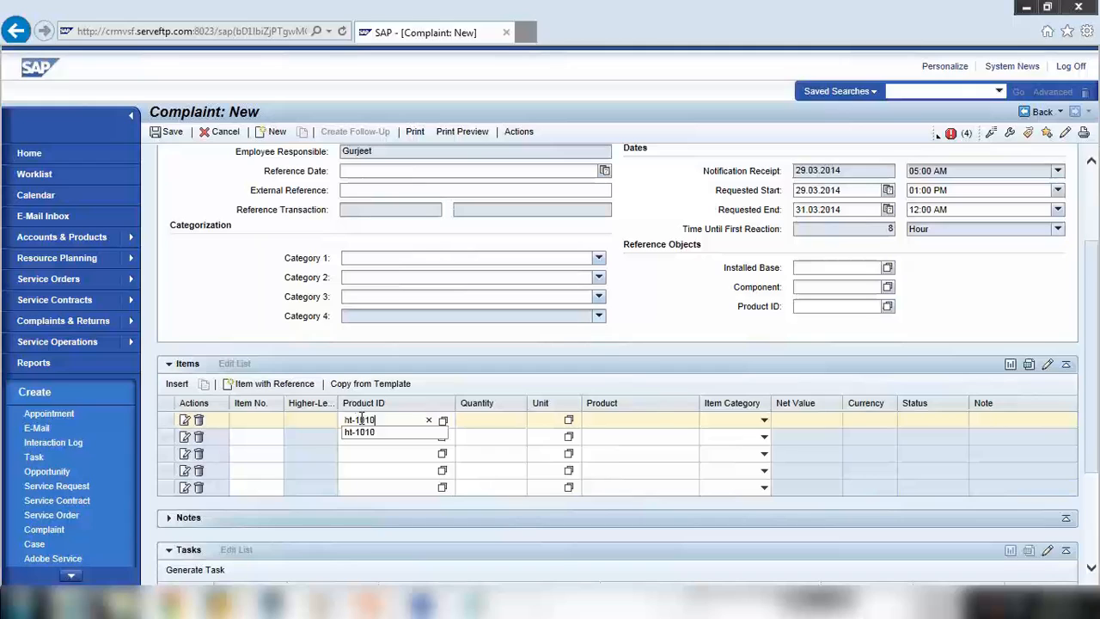
{"action": "key", "text": "Tab"}
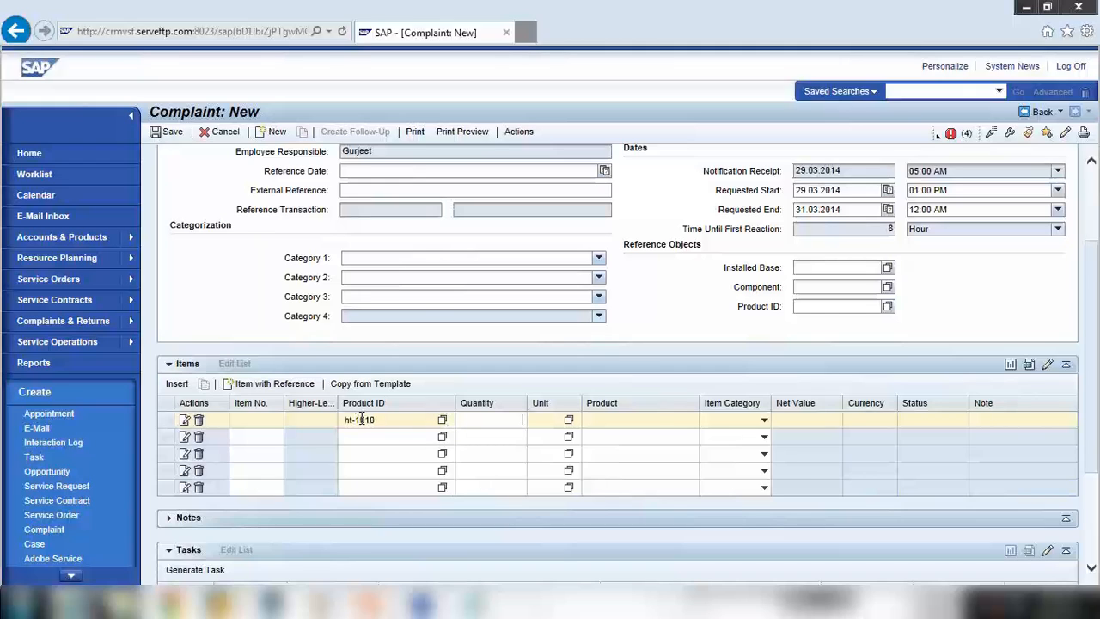
{"action": "type", "text": "1"}
{"action": "key", "text": "Return"}
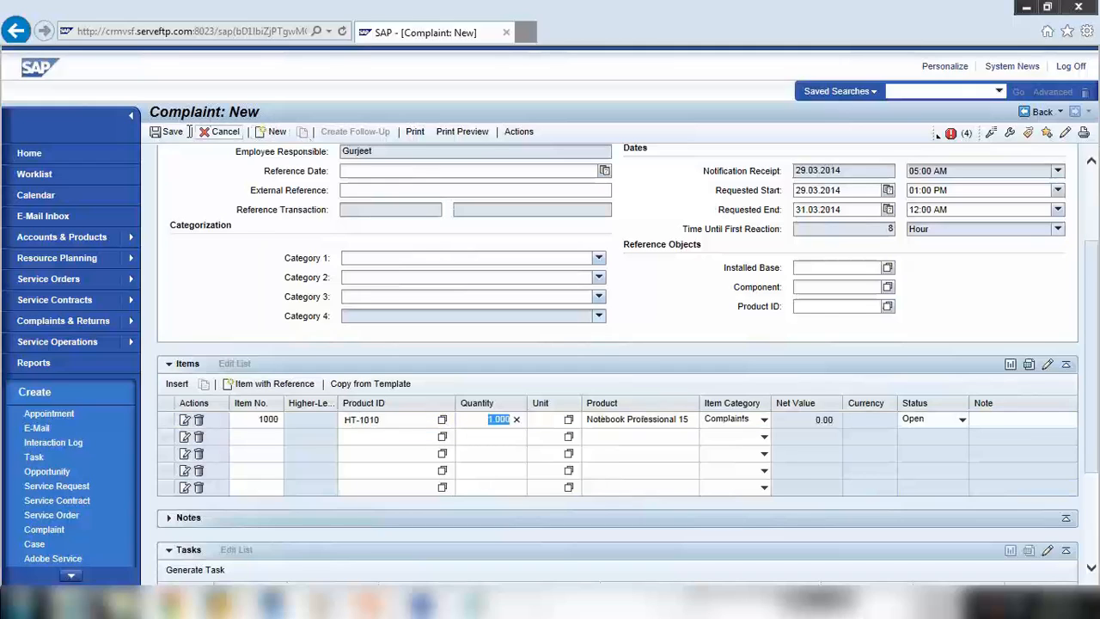
{"action": "left_click", "coordinate": [171, 135]}
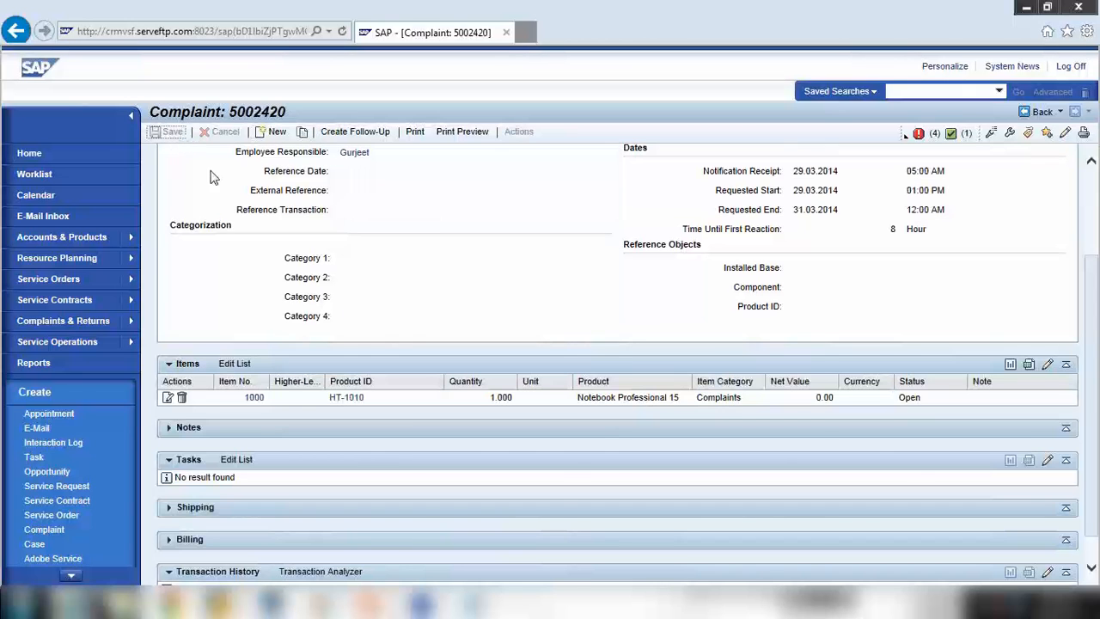
Leave complaint 5002420 and bring the PowerPoint slides to the front
{"action": "scroll", "coordinate": [312, 465], "scroll_direction": "up", "scroll_amount": 2}
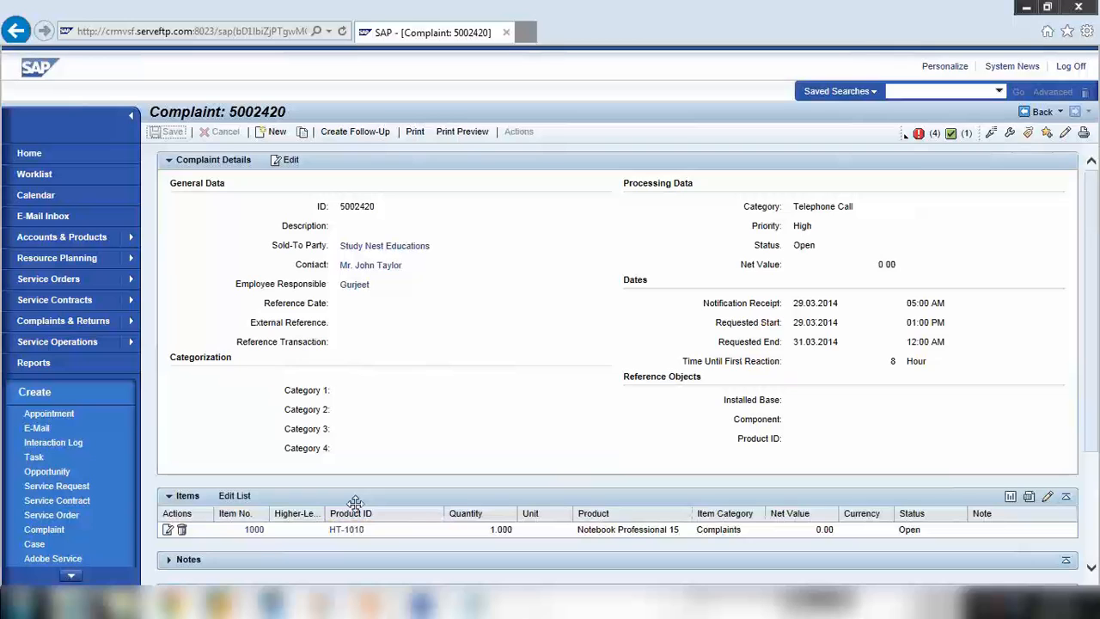
{"action": "left_click", "coordinate": [455, 511]}
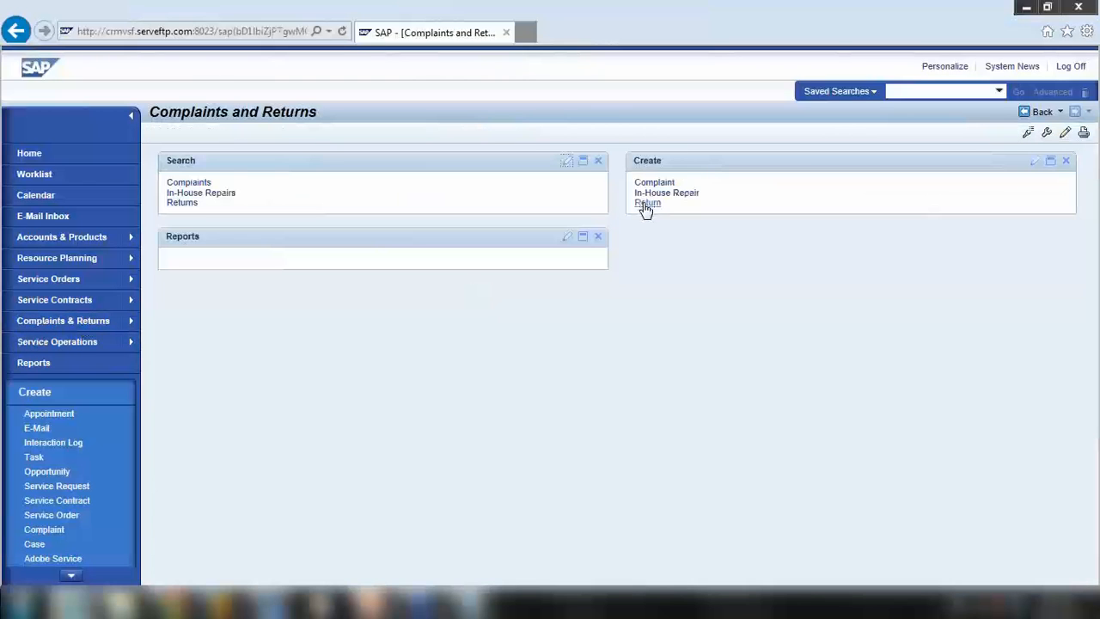
Create a new return of transaction type RE (CRM > R/3 Return)
{"action": "left_click", "coordinate": [646, 204]}
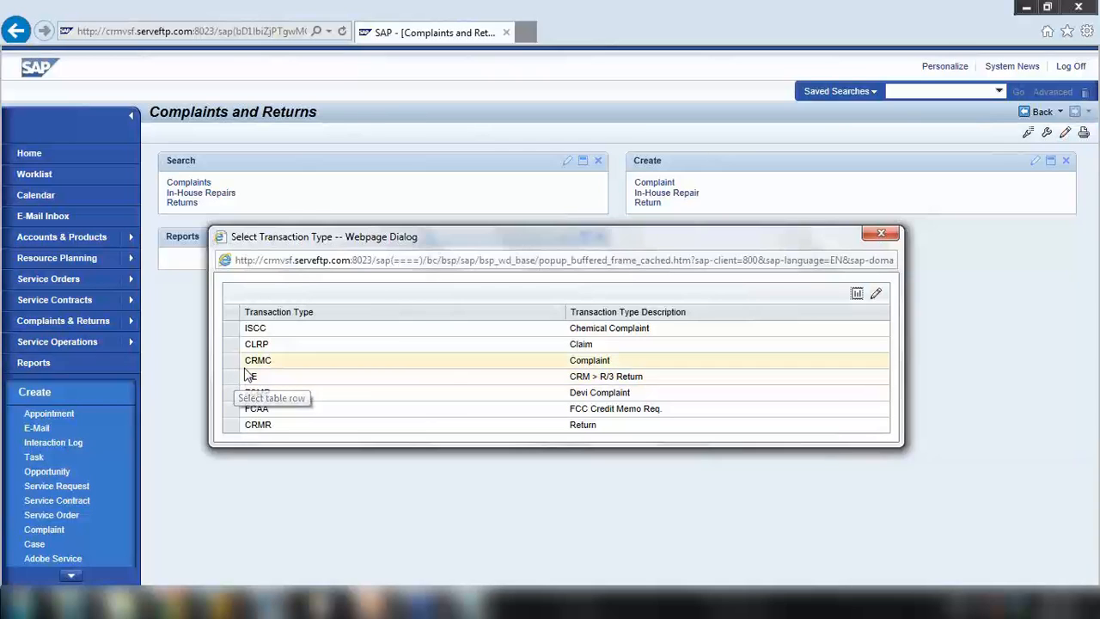
{"action": "left_click", "coordinate": [881, 232]}
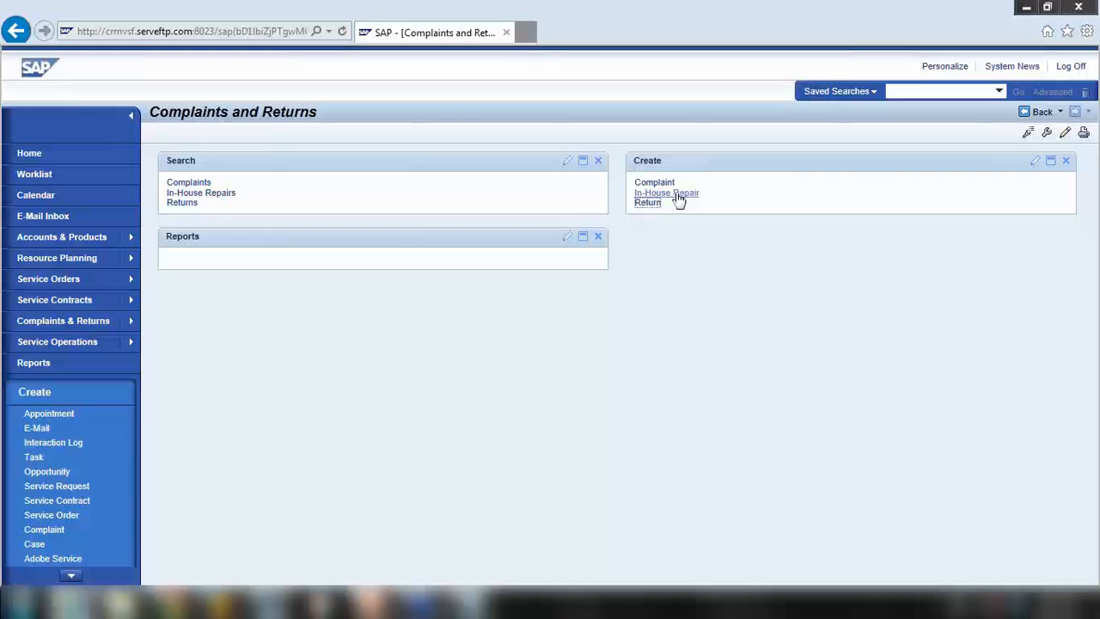
{"action": "left_click", "coordinate": [651, 207]}
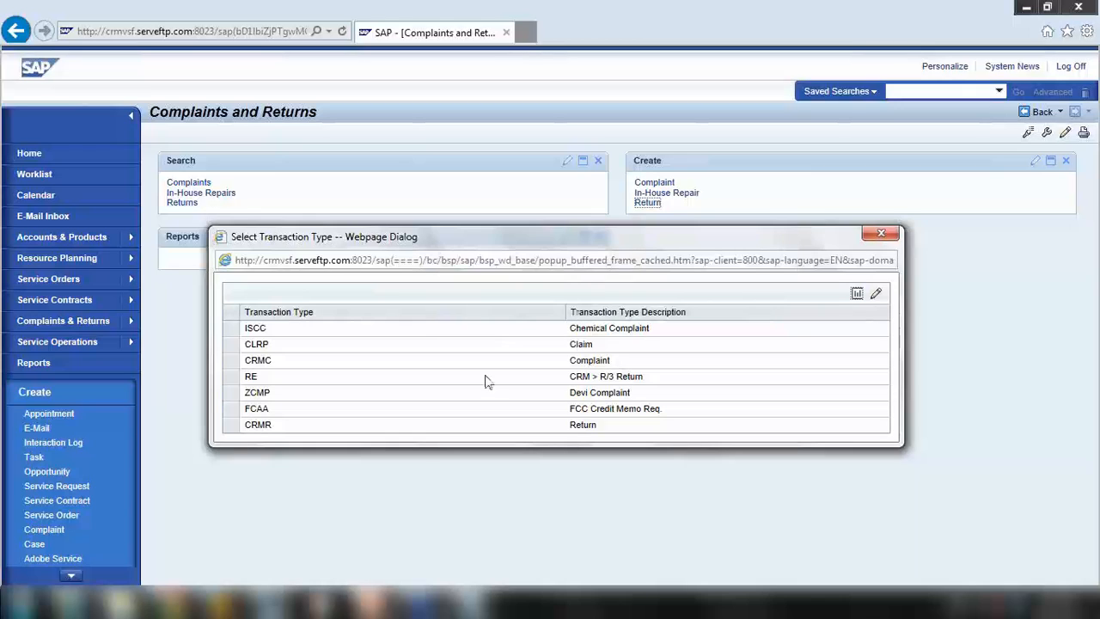
{"action": "left_click", "coordinate": [229, 375]}
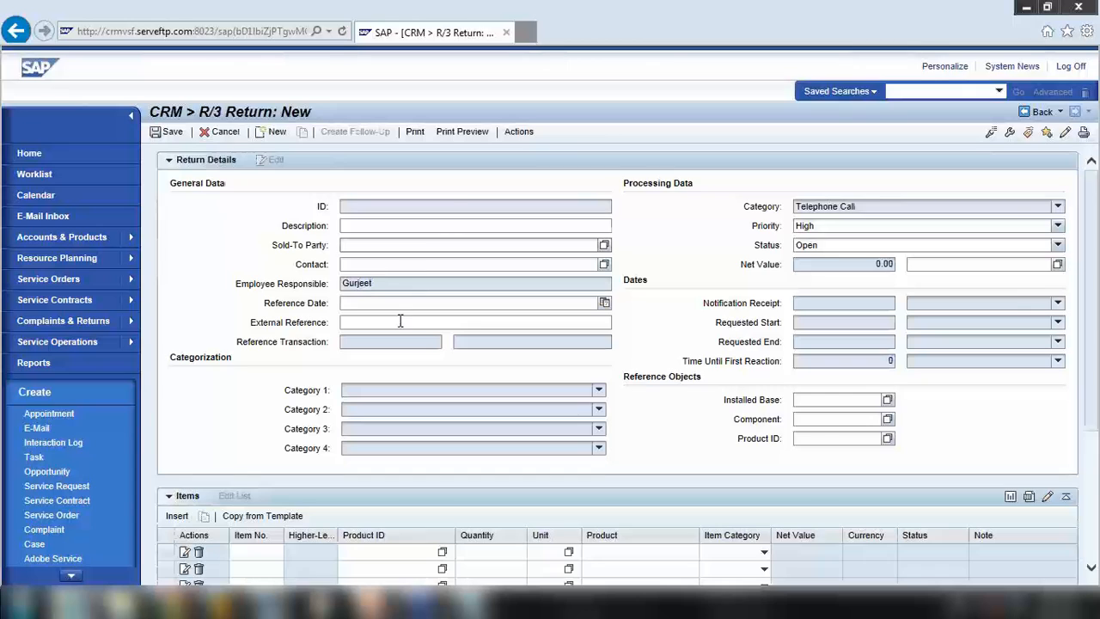
Cancel the unsaved R/3 return, recreate it as type RE, then cancel it again
{"action": "scroll", "coordinate": [381, 413], "scroll_direction": "down", "scroll_amount": 2}
{"action": "scroll", "coordinate": [377, 405], "scroll_direction": "down", "scroll_amount": 2}
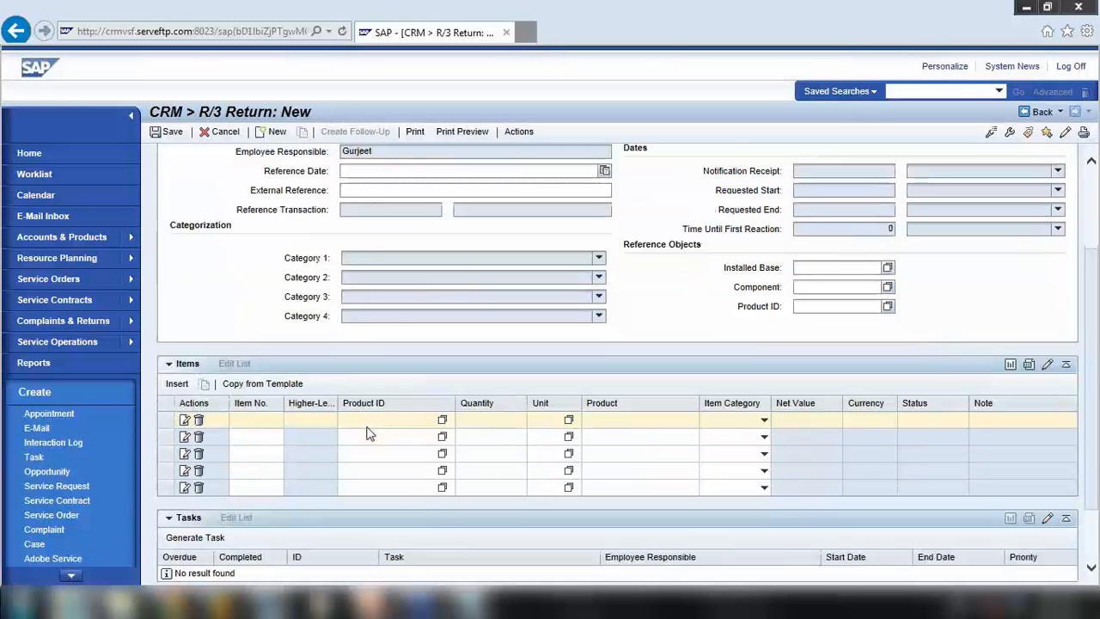
{"action": "left_click", "coordinate": [226, 133]}
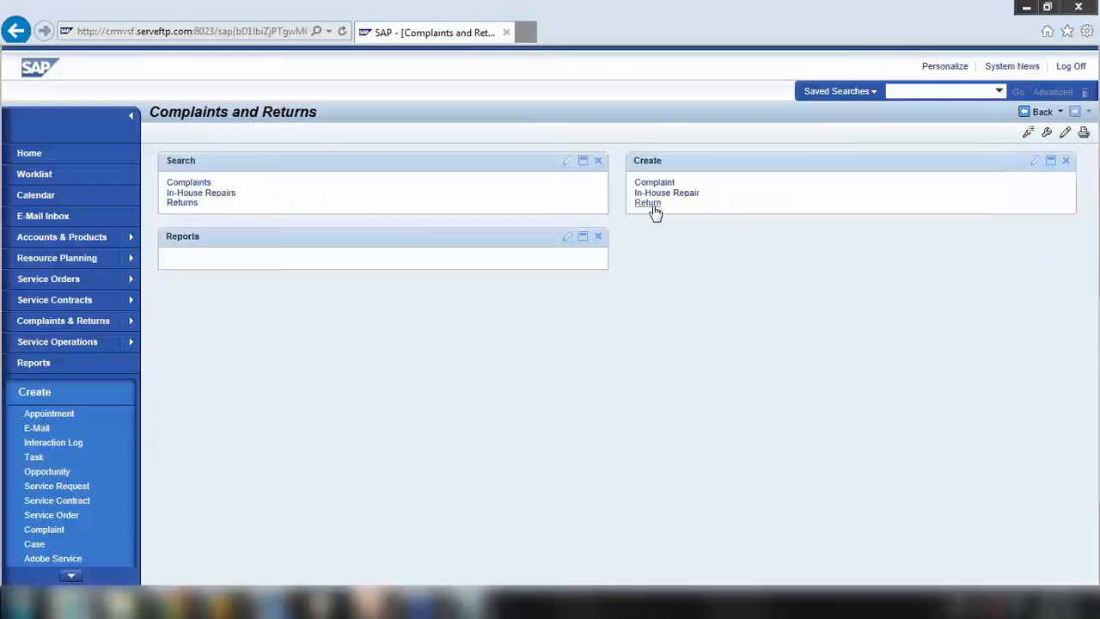
{"action": "left_click", "coordinate": [649, 205]}
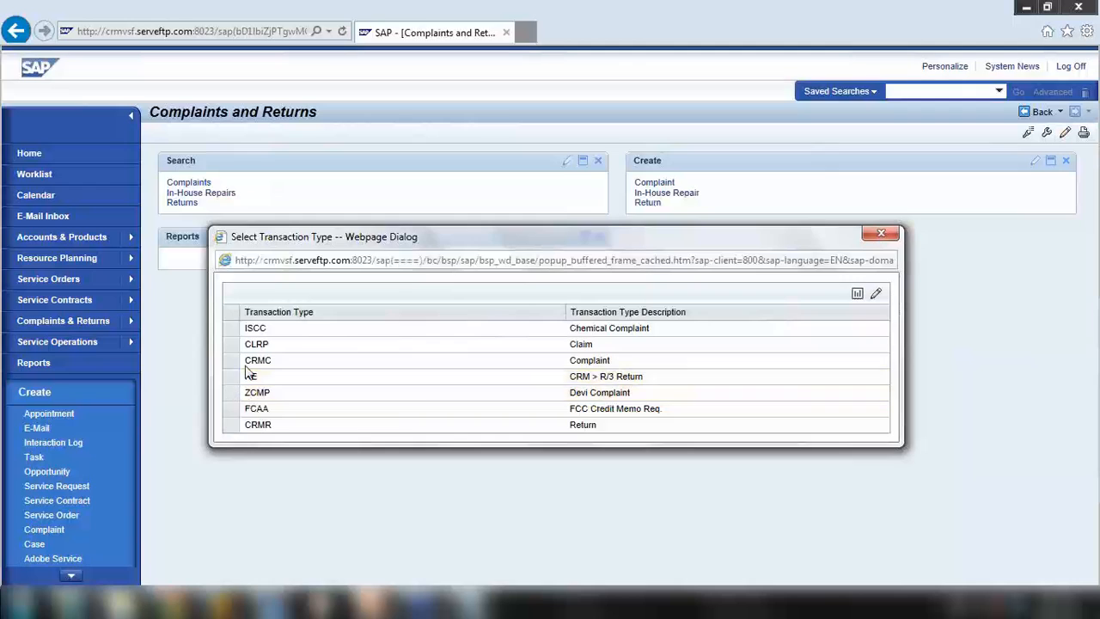
{"action": "left_click", "coordinate": [248, 377]}
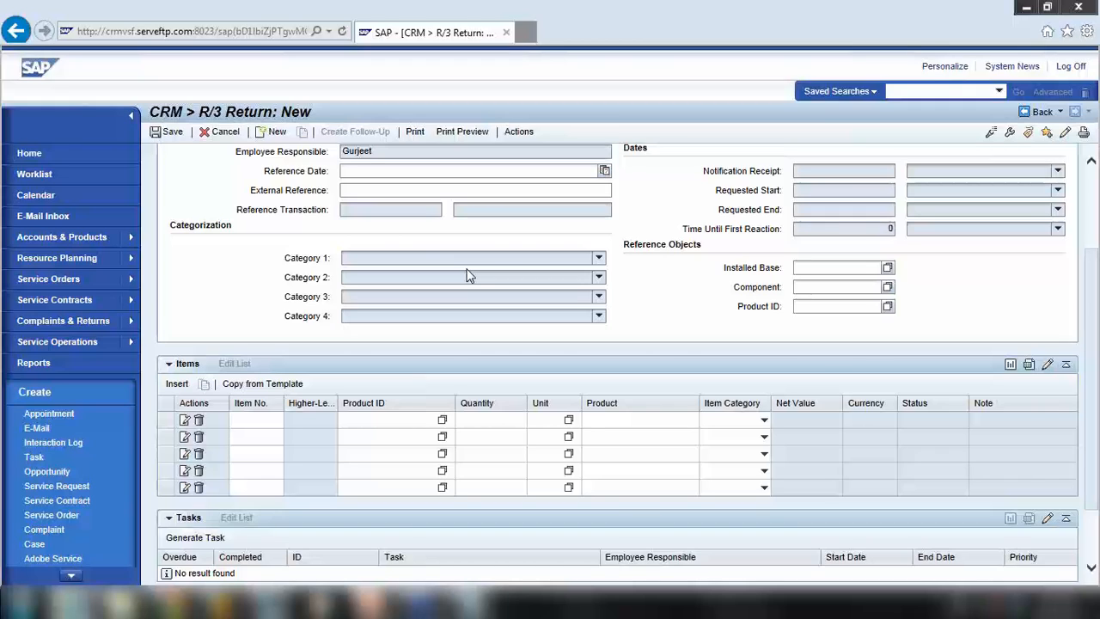
{"action": "left_click", "coordinate": [226, 132]}
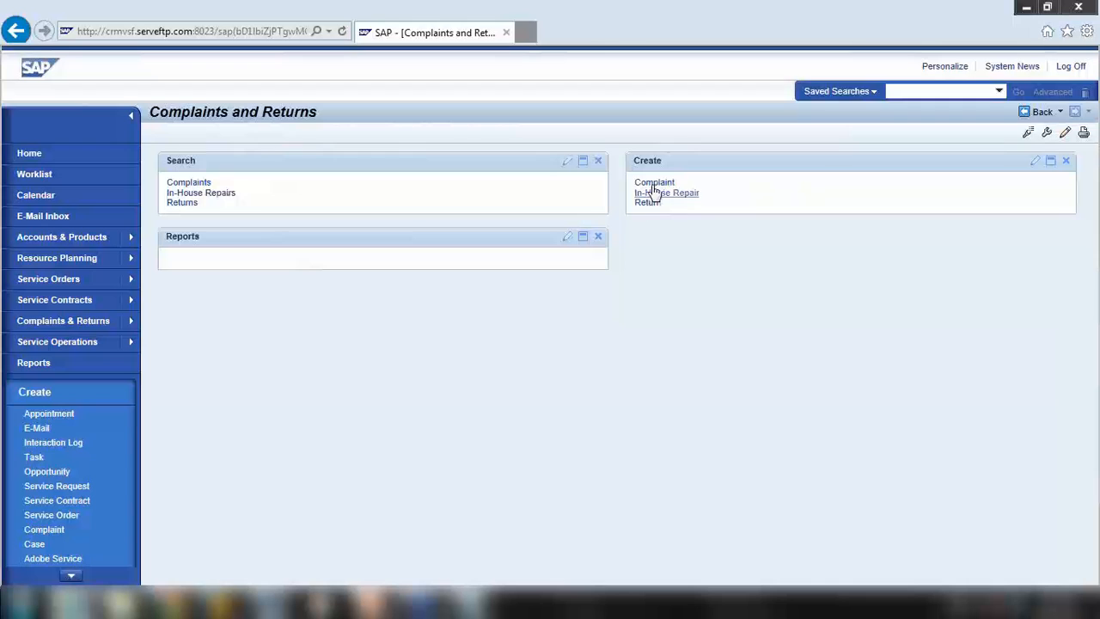
Start a new CRMC complaint, view its reference types, then bring Notepad forward
{"action": "left_click", "coordinate": [653, 184]}
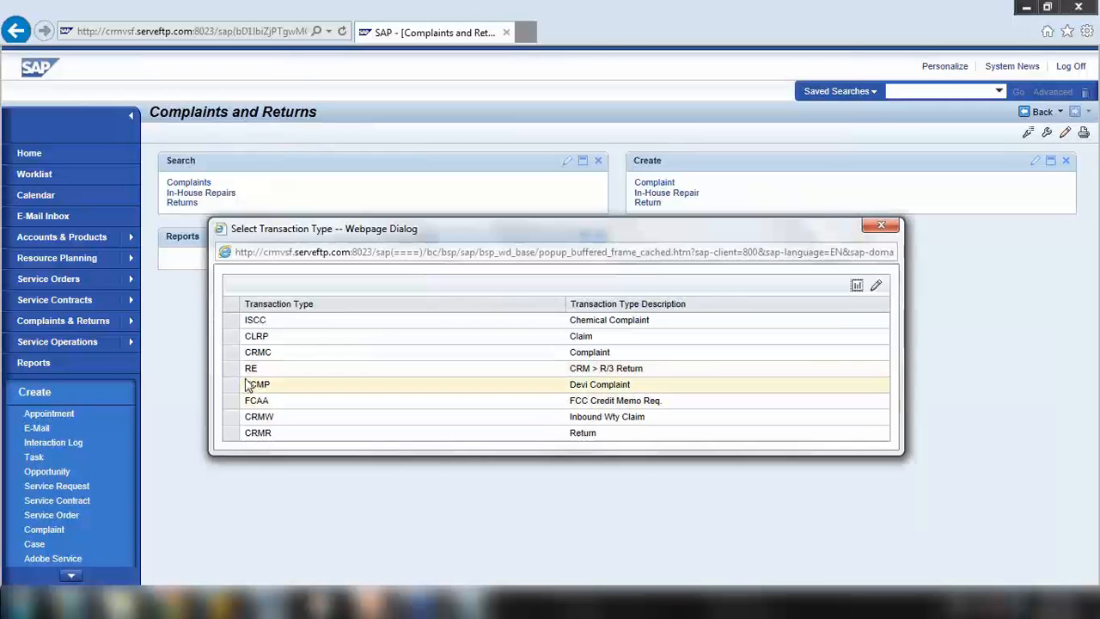
{"action": "left_click", "coordinate": [241, 353]}
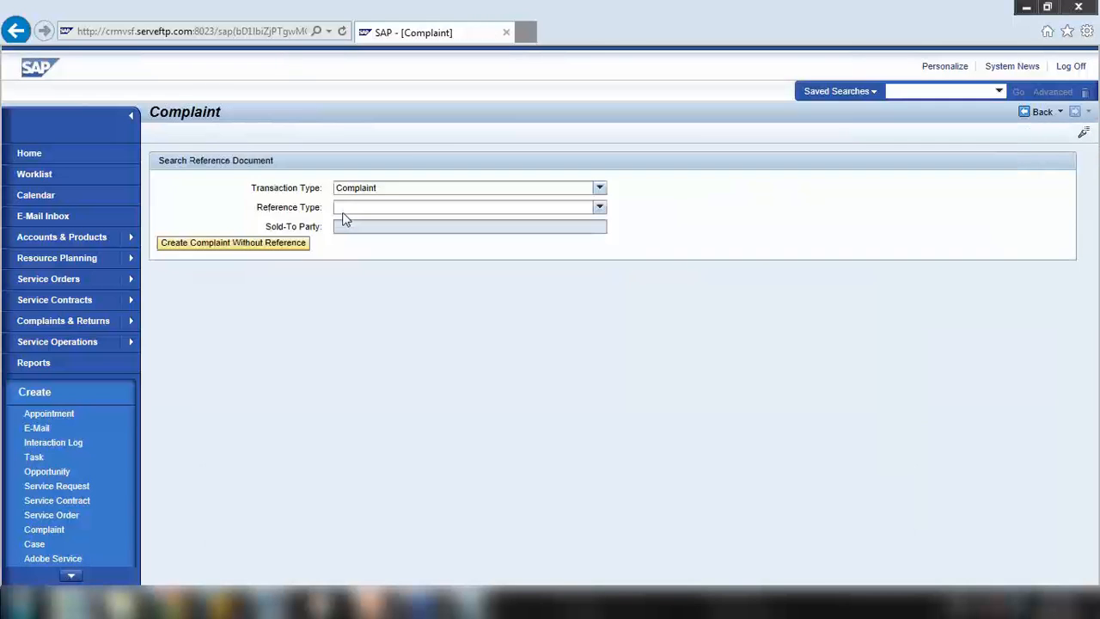
{"action": "left_click", "coordinate": [388, 208]}
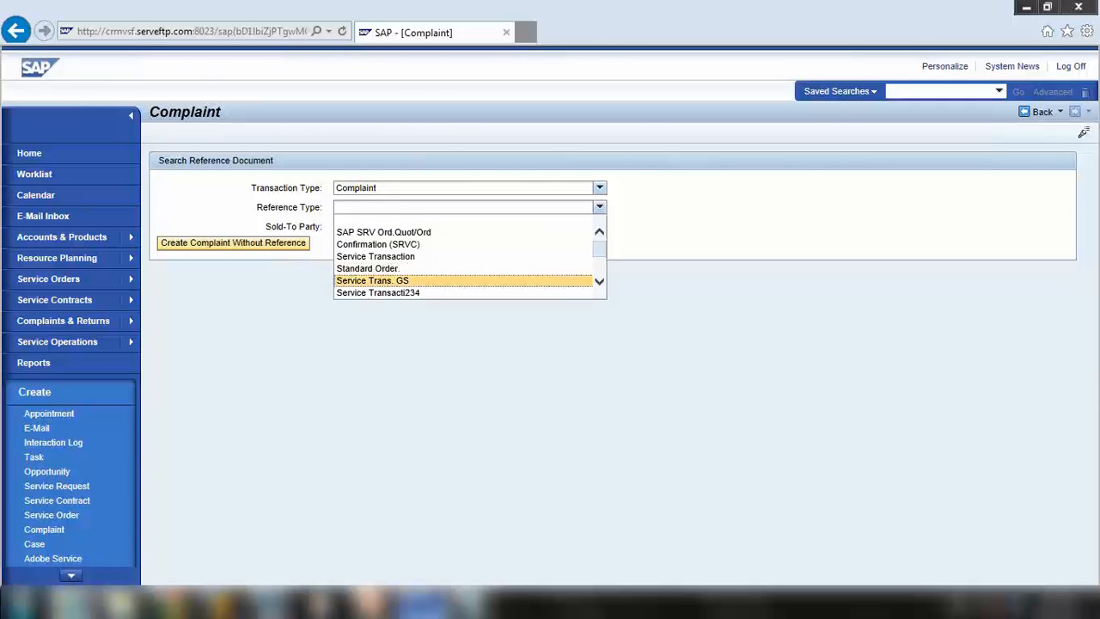
{"action": "left_click", "coordinate": [73, 601]}
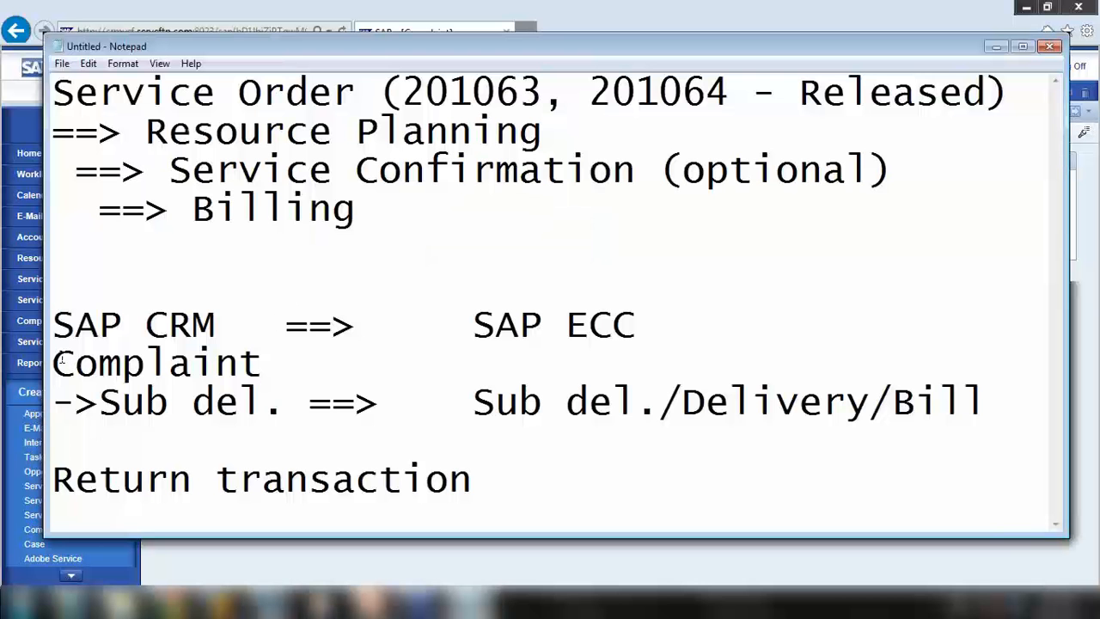
Replace the old note lines with 'Return txn' under both SAP CRM and SAP ECC
{"action": "left_click_drag", "start_coordinate": [55, 361], "coordinate": [543, 511]}
{"action": "key", "text": "BackSpace"}
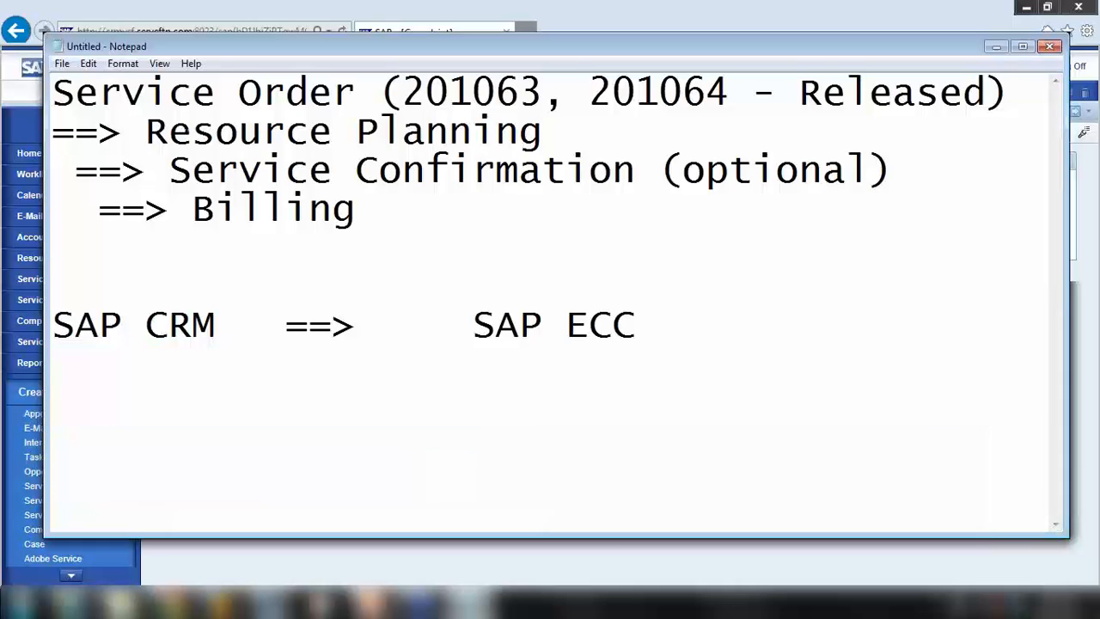
{"action": "type", "text": "Return"}
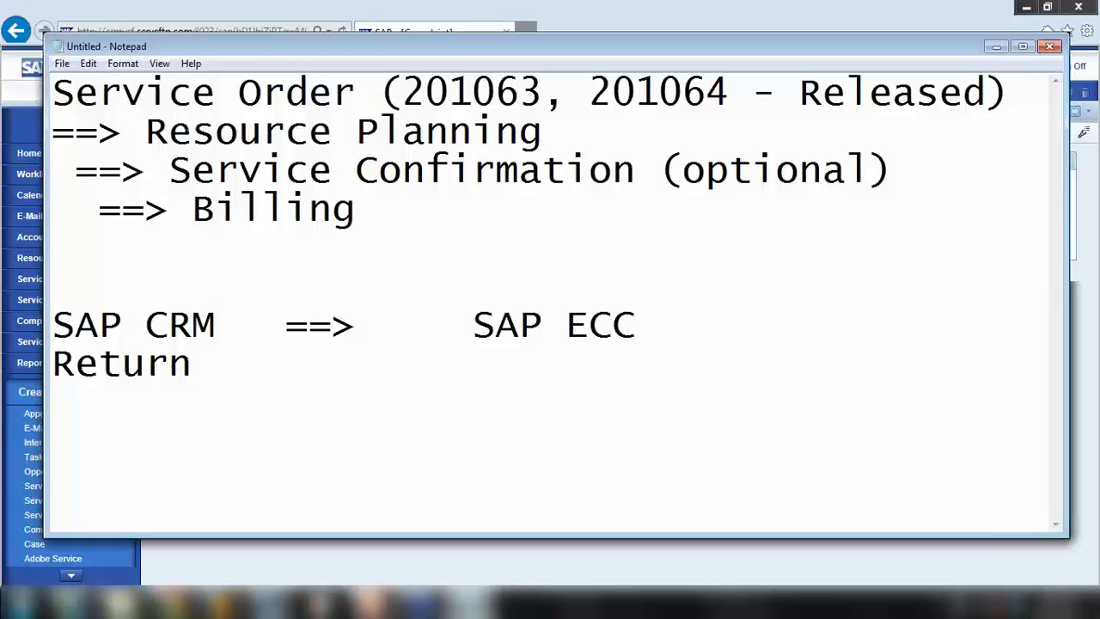
{"action": "type", "text": "txn"}
{"action": "key", "text": "BackSpace"}
{"action": "key", "text": "BackSpace"}
{"action": "key", "text": "BackSpace"}
{"action": "key", "text": "BackSpace"}
{"action": "type", "text": "txn         R"}
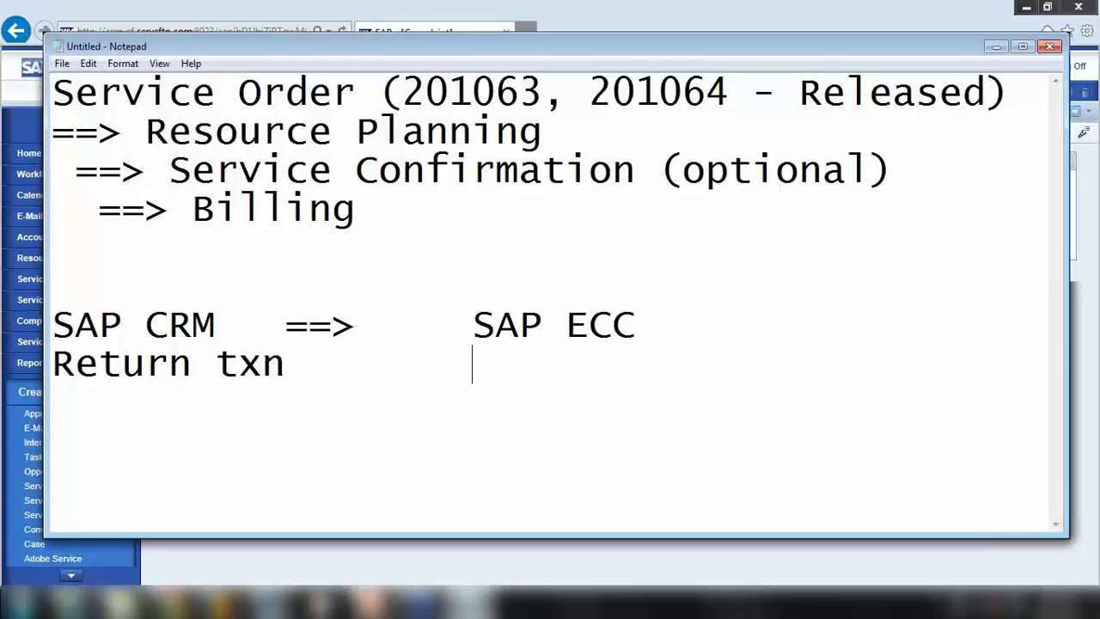
{"action": "key", "text": "BackSpace"}
{"action": "key", "text": "BackSpace"}
{"action": "type", "text": "Return tx"}
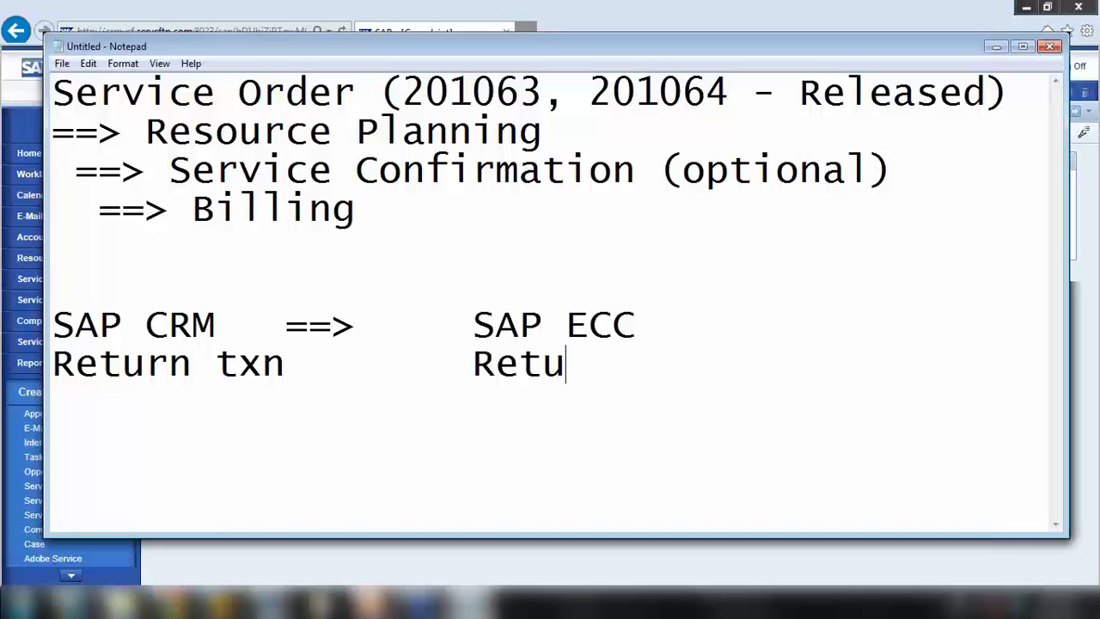
{"action": "type", "text": "n"}
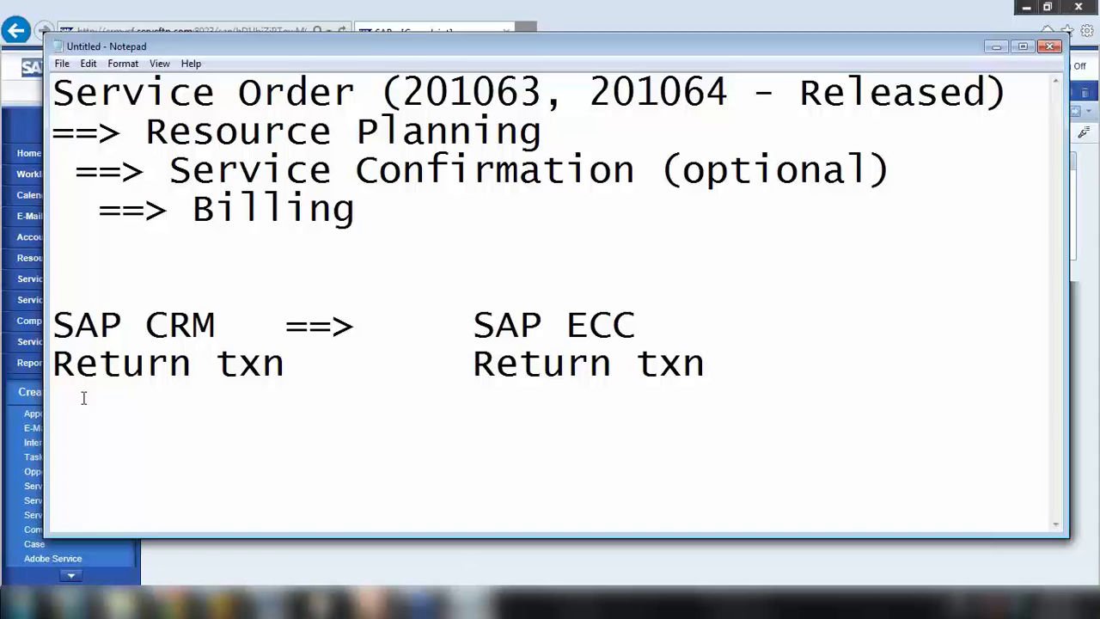
Highlight the CRM and ECC Return txn entries, then minimize Notepad
{"action": "left_click_drag", "start_coordinate": [53, 363], "coordinate": [262, 363]}
{"action": "left_click_drag", "start_coordinate": [470, 378], "coordinate": [748, 348]}
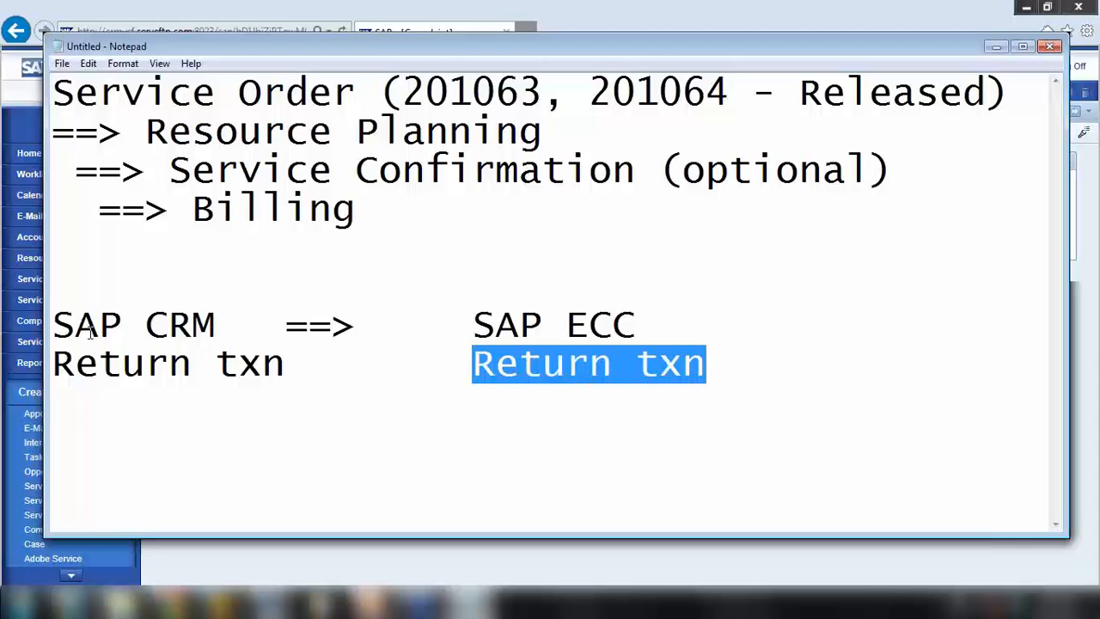
{"action": "left_click", "coordinate": [996, 46]}
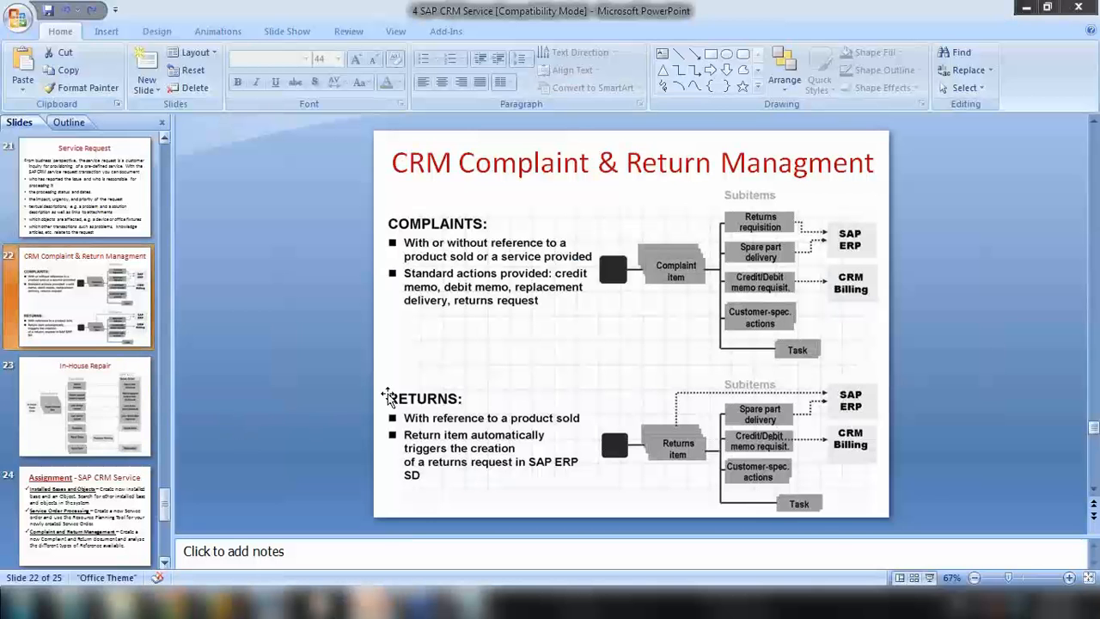
Present slide 22 full screen, advance to slide 23 In-House Repair, then return to Notepad
{"action": "left_click", "coordinate": [931, 578]}
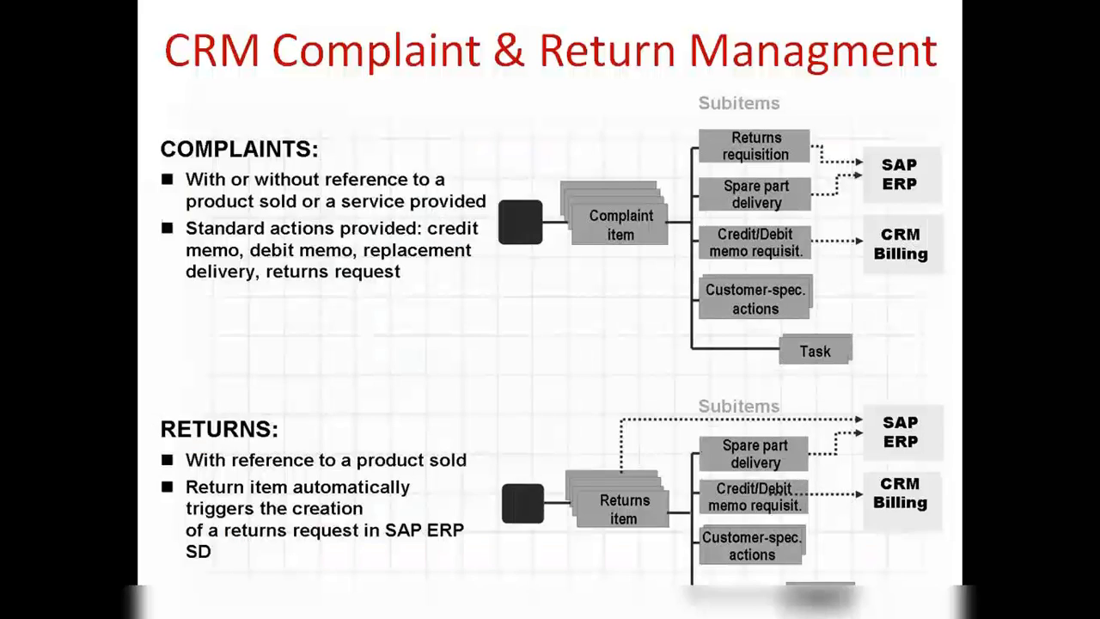
{"action": "key", "text": "Right"}
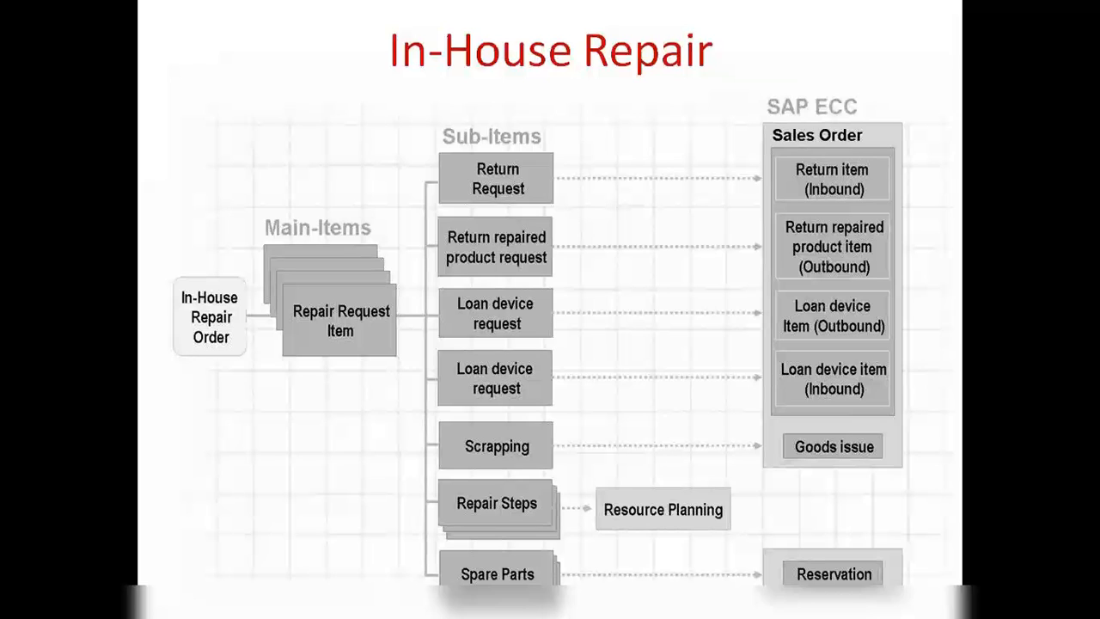
{"action": "key", "text": "Escape"}
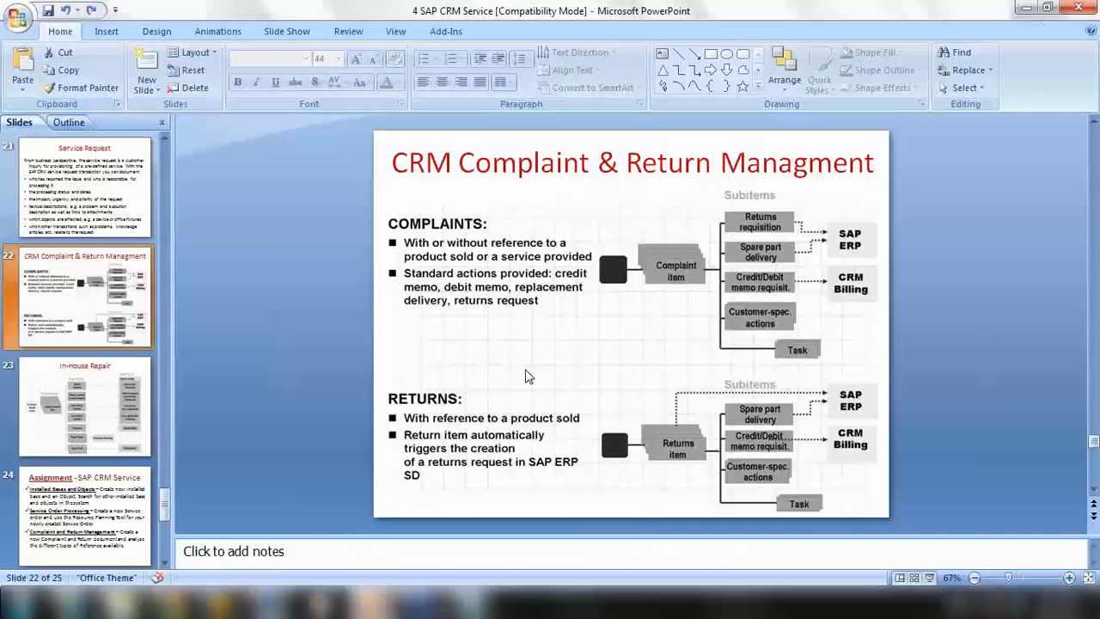
{"action": "left_click", "coordinate": [470, 602]}
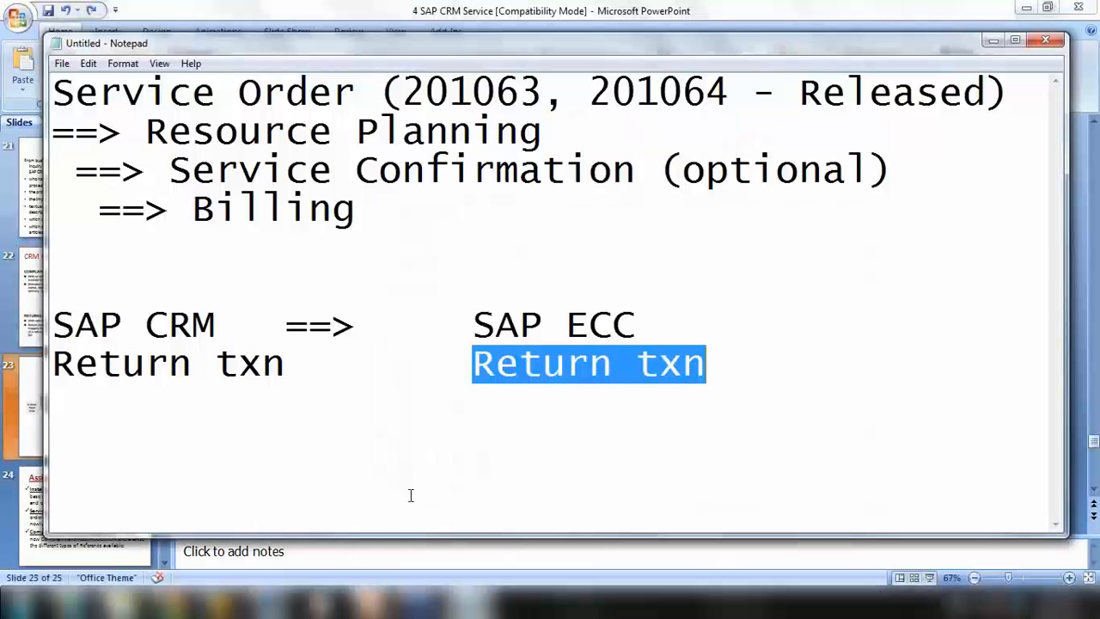
Add an 'Inhouse repair =>' row mapped to 'Inhouse' under SAP ECC, aligning the columns
{"action": "left_click", "coordinate": [720, 383]}
{"action": "type", "text": "Inhoue"}
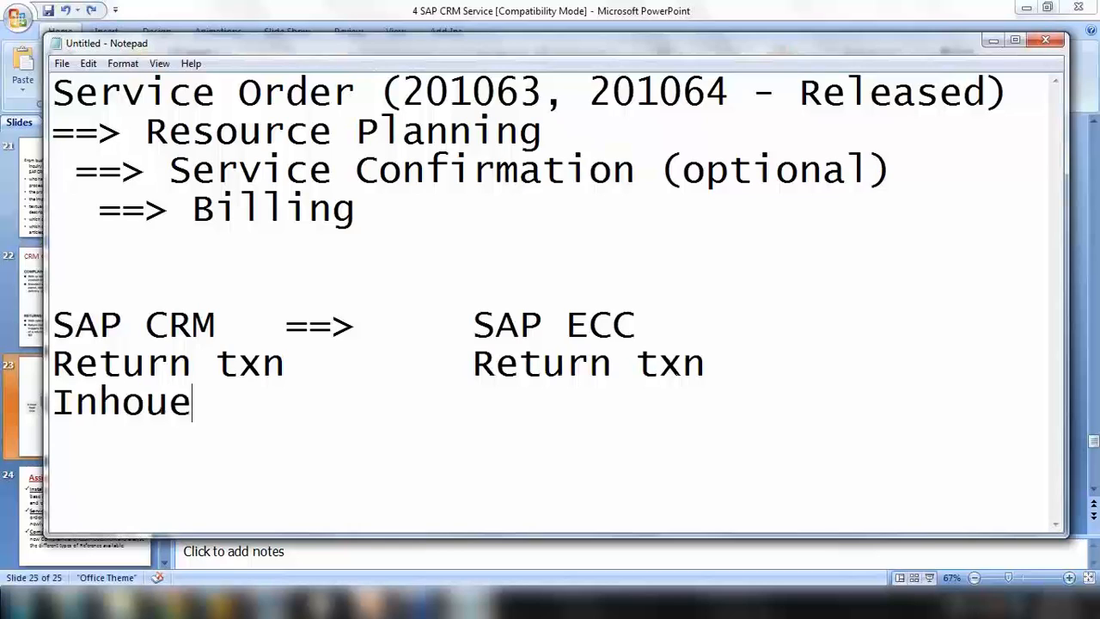
{"action": "key", "text": "BackSpace"}
{"action": "type", "text": "se repair"}
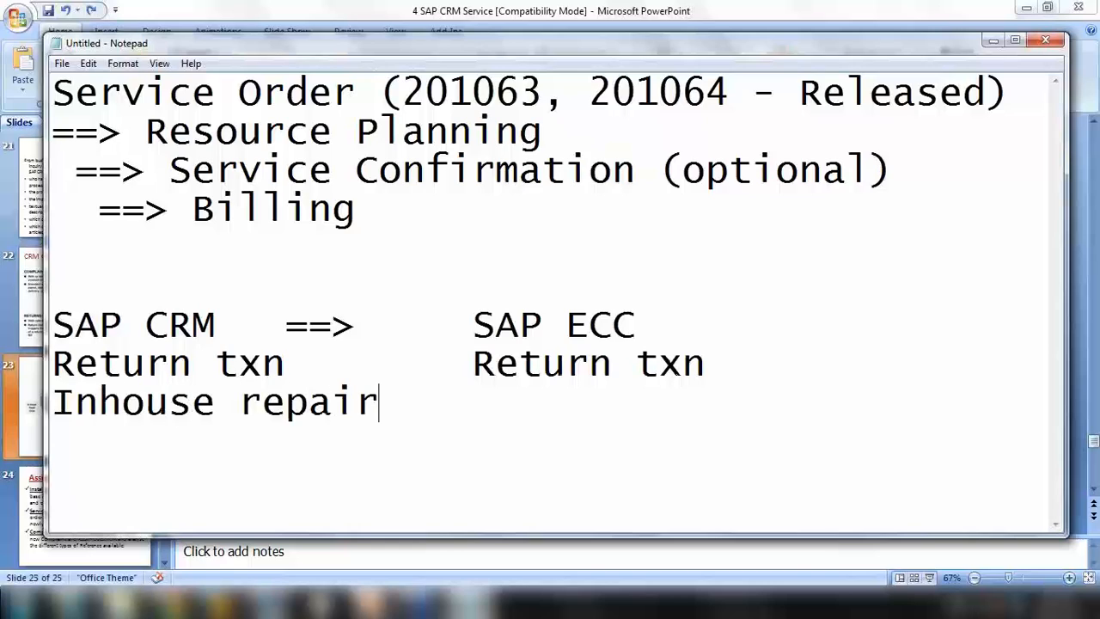
{"action": "type", "text": " =>"}
{"action": "left_click", "coordinate": [474, 325]}
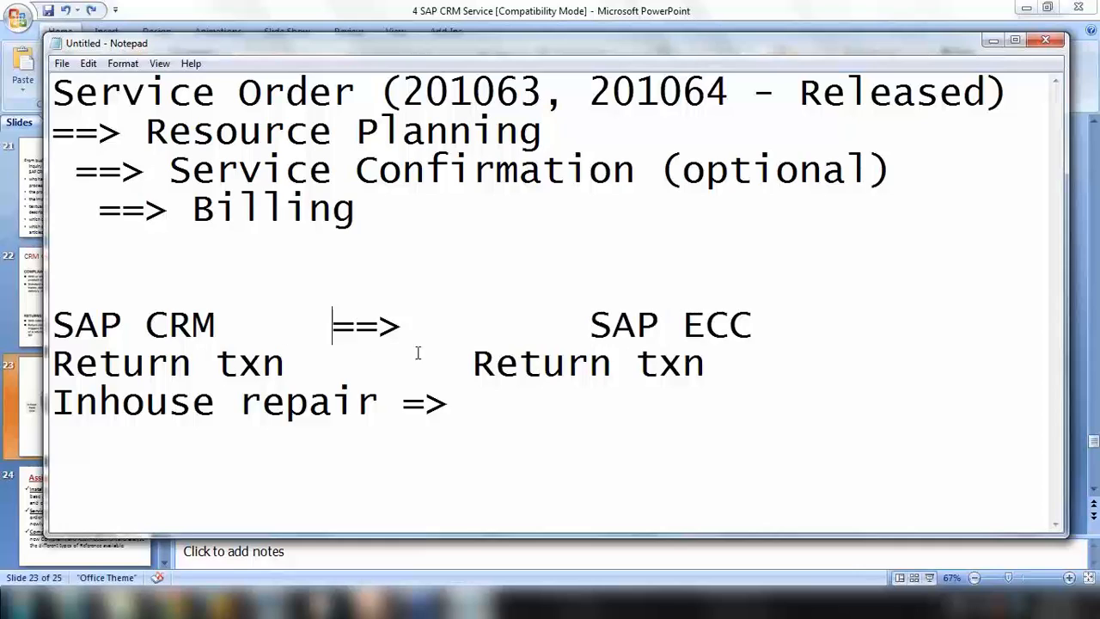
{"action": "left_click", "coordinate": [473, 362]}
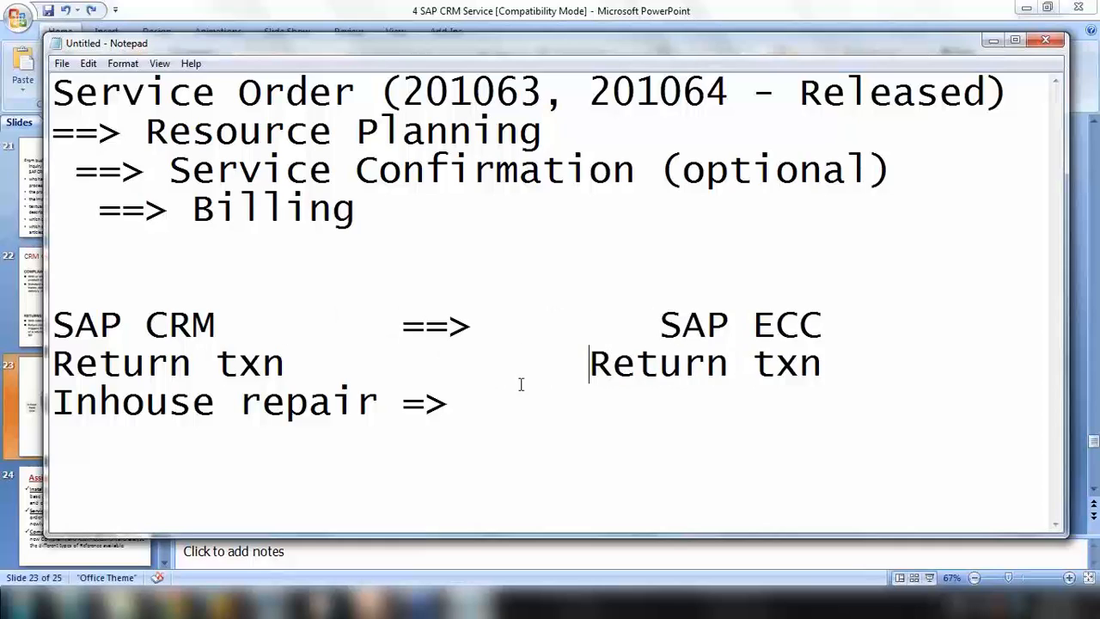
{"action": "left_click", "coordinate": [442, 404]}
{"action": "type", "text": "I"}
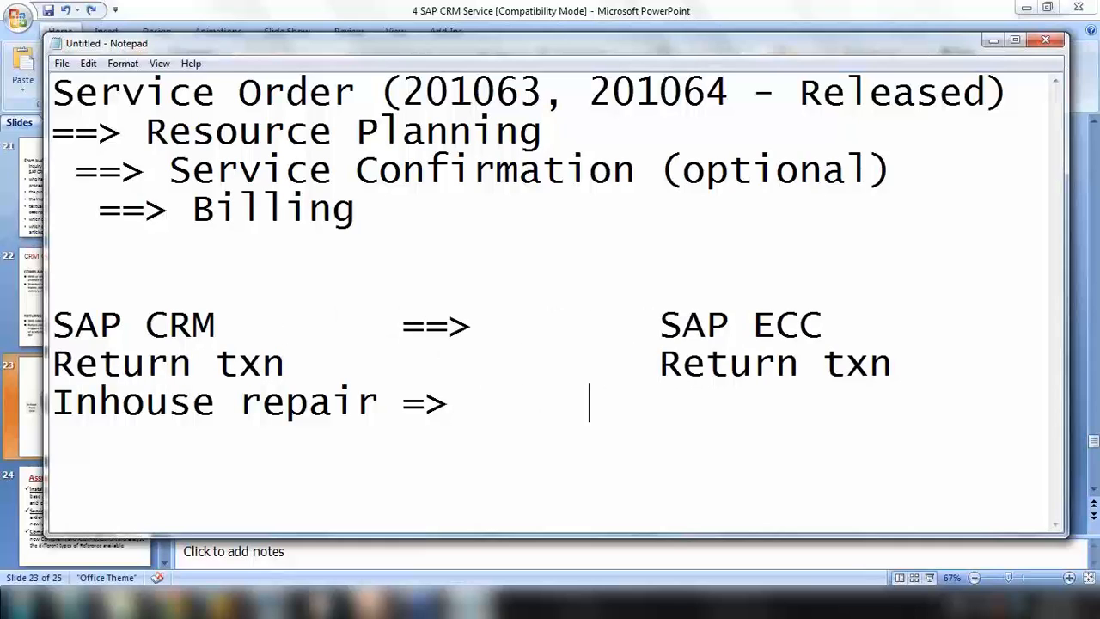
{"action": "type", "text": "nhp"}
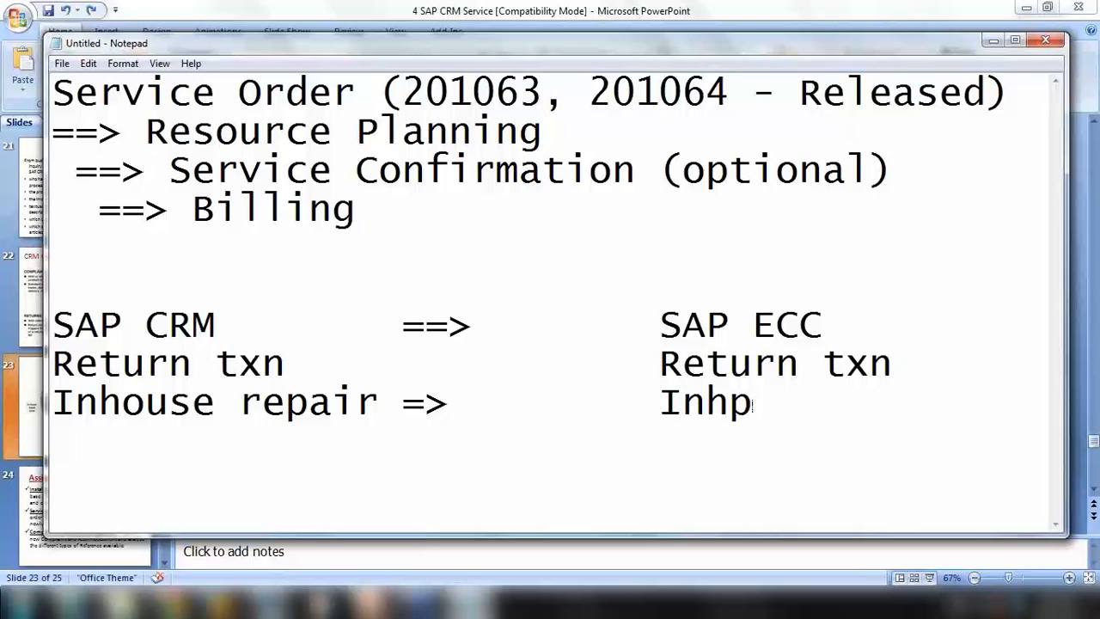
{"action": "key", "text": "BackSpace"}
{"action": "type", "text": "ouse"}
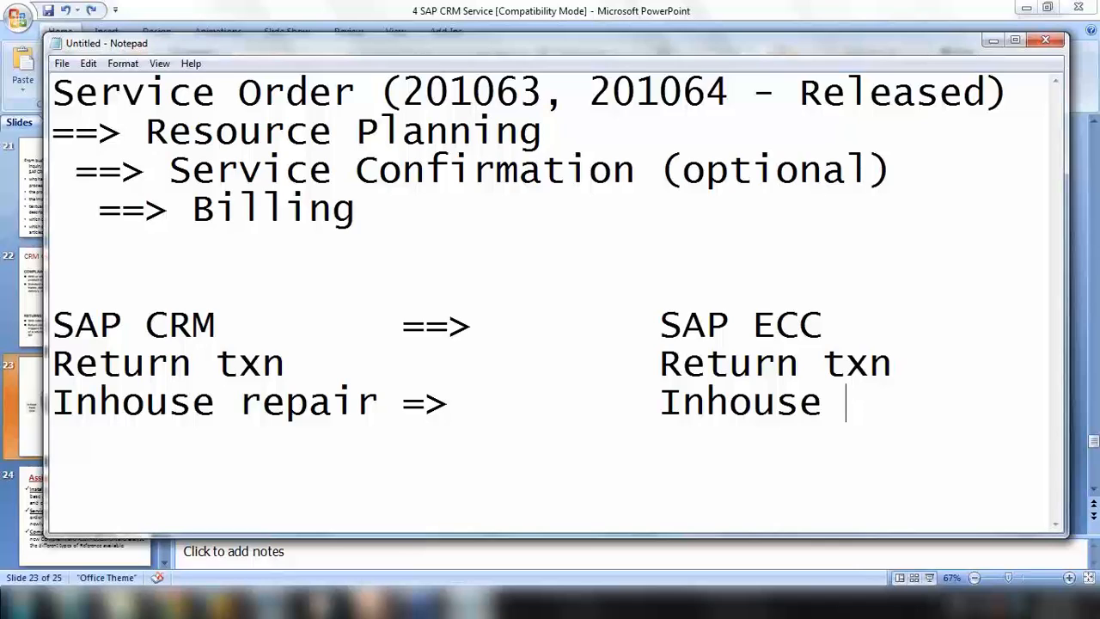
Highlight the SAP ECC heading, the Inhouse repair entry and both Return txn entries
{"action": "left_click_drag", "start_coordinate": [660, 325], "coordinate": [823, 325]}
{"action": "left_click_drag", "start_coordinate": [55, 404], "coordinate": [356, 404]}
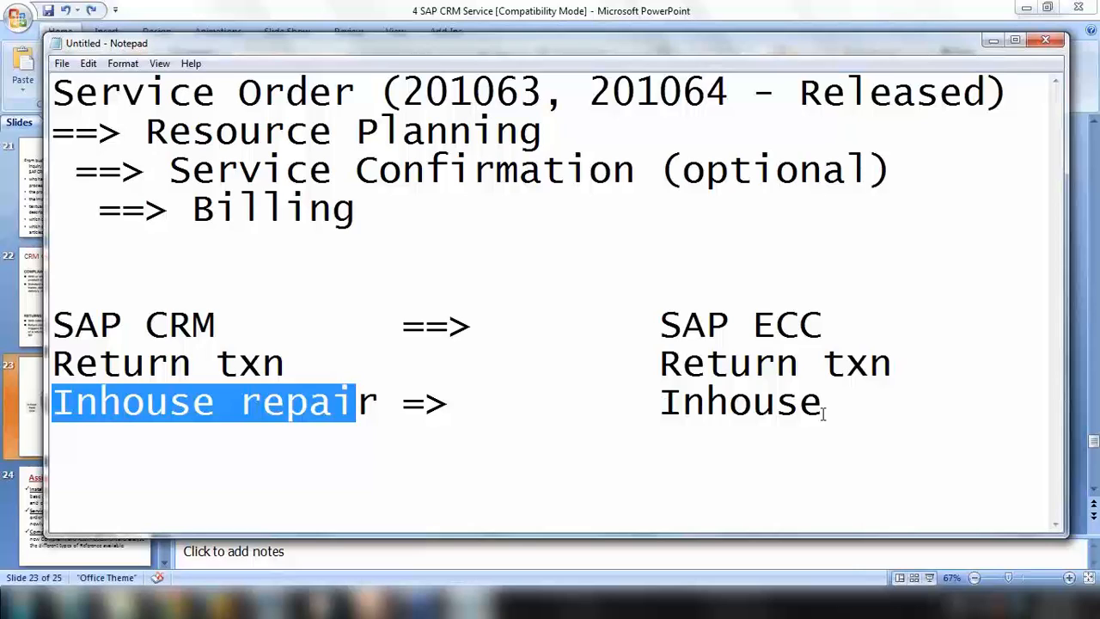
{"action": "left_click", "coordinate": [660, 324]}
{"action": "left_click_drag", "start_coordinate": [661, 325], "coordinate": [823, 320]}
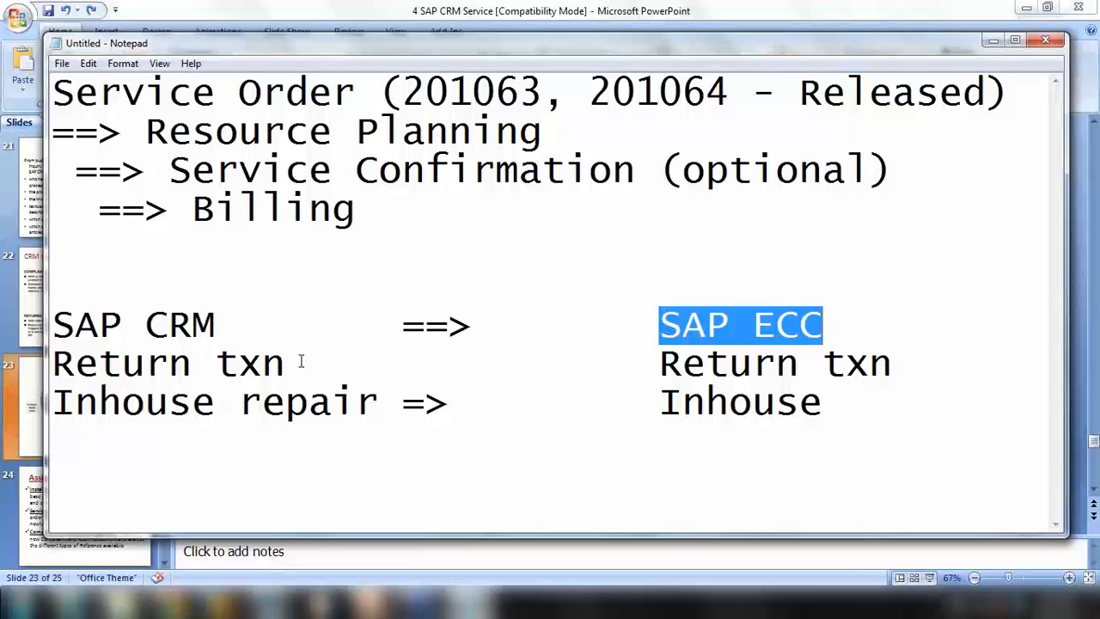
{"action": "left_click_drag", "start_coordinate": [53, 362], "coordinate": [294, 369]}
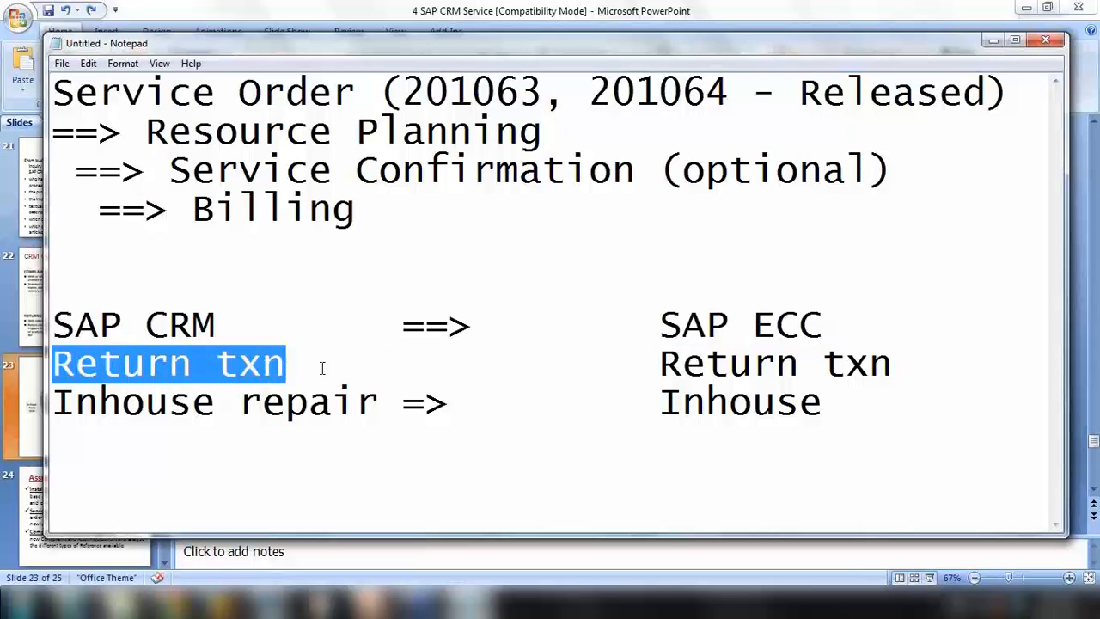
{"action": "left_click_drag", "start_coordinate": [660, 363], "coordinate": [881, 362]}
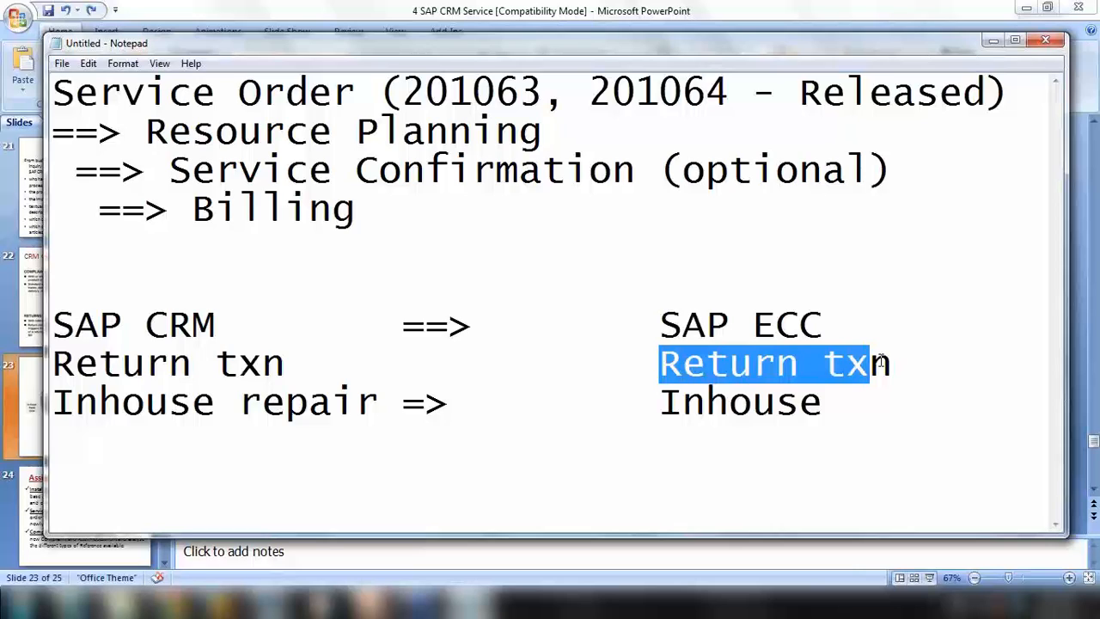
{"action": "left_click", "coordinate": [845, 402]}
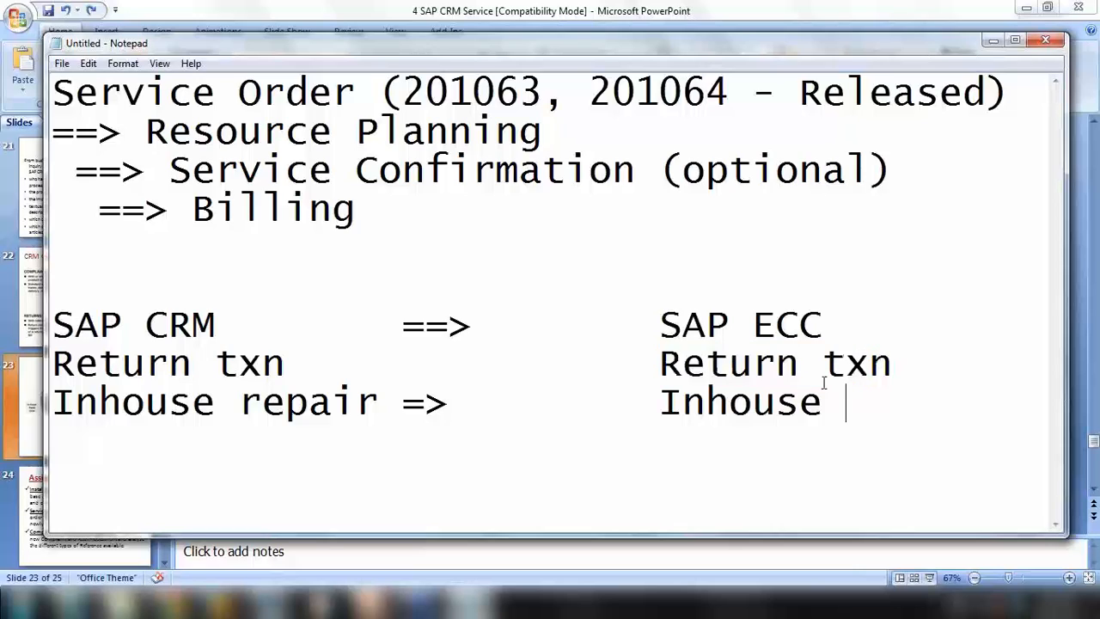
{"action": "left_click_drag", "start_coordinate": [660, 363], "coordinate": [911, 372]}
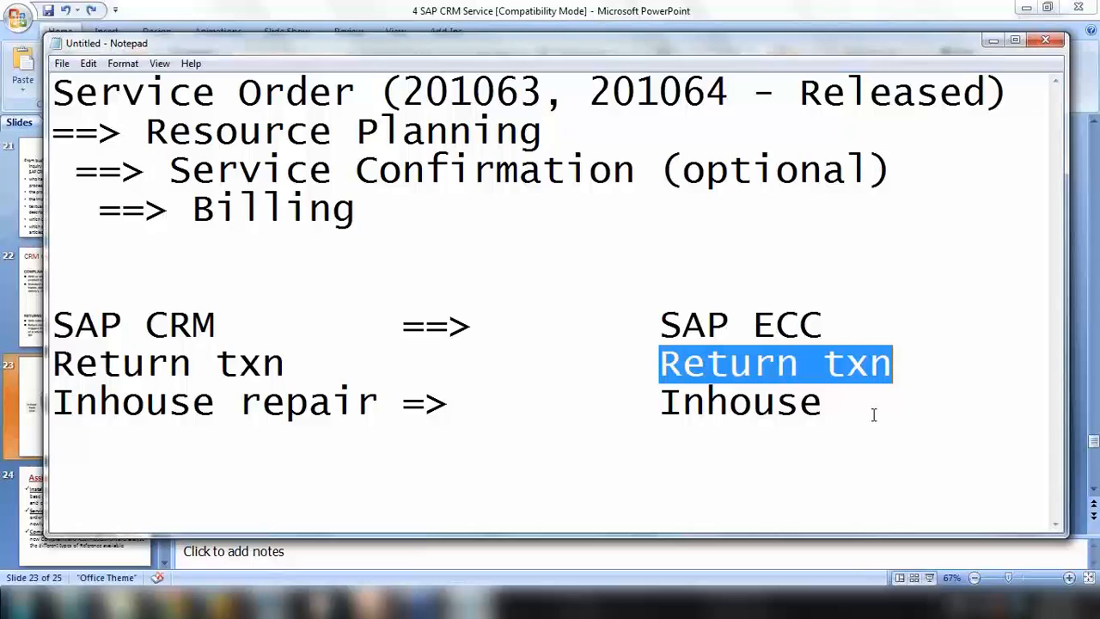
{"action": "left_click_drag", "start_coordinate": [662, 323], "coordinate": [891, 323]}
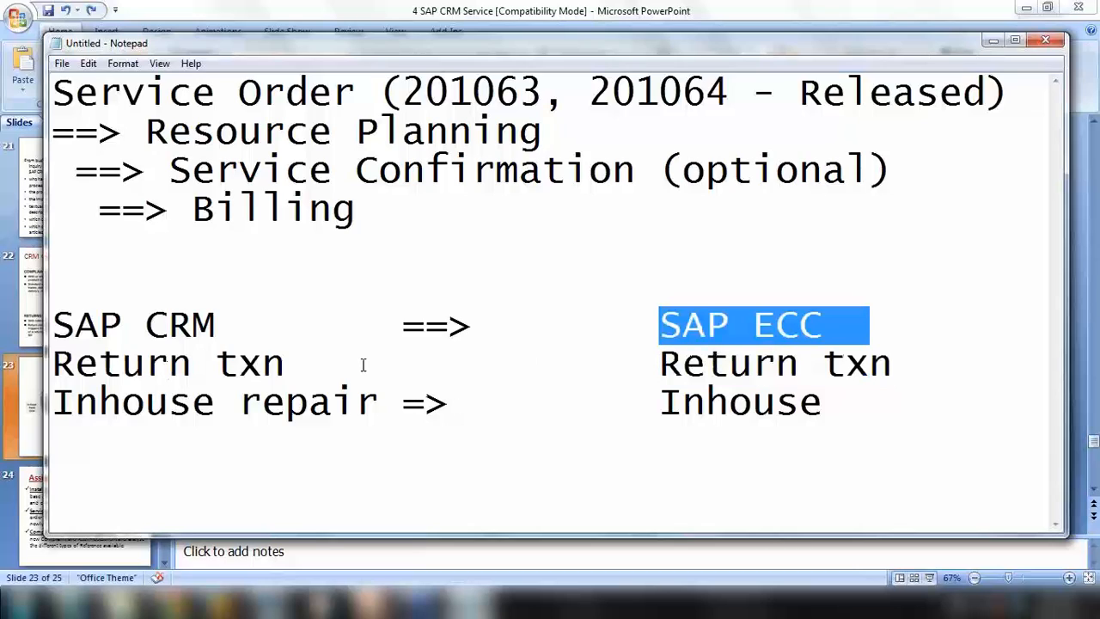
Add '==>' to the Return txn row and insert a blank line under the header
{"action": "left_click", "coordinate": [424, 364]}
{"action": "type", "text": "==>"}
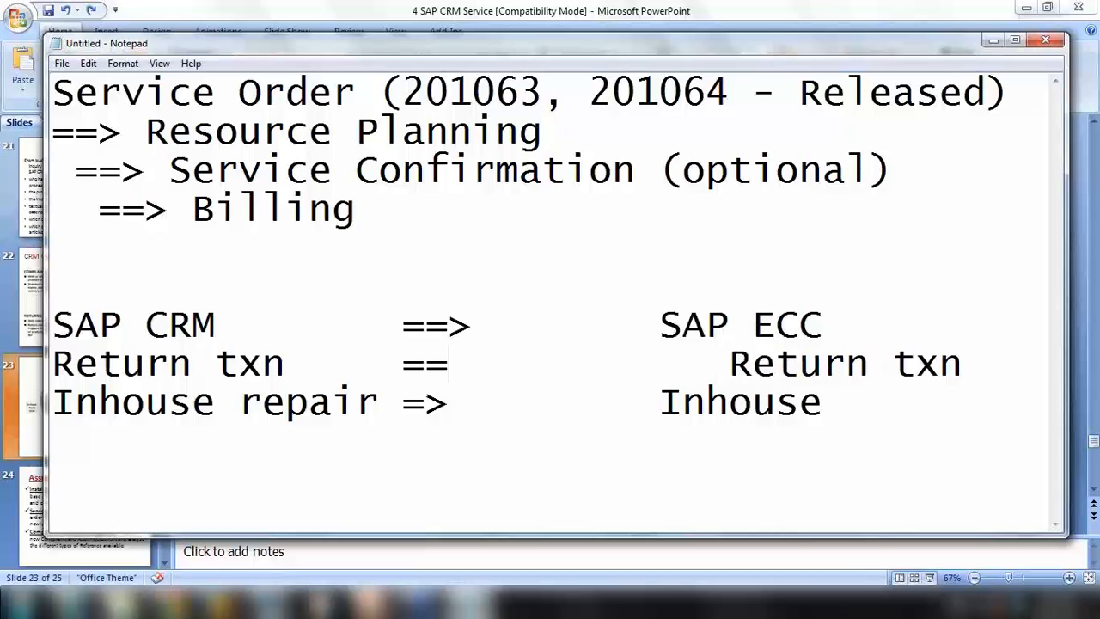
{"action": "key", "text": "Delete"}
{"action": "key", "text": "Delete"}
{"action": "key", "text": "Delete"}
{"action": "key", "text": "Delete"}
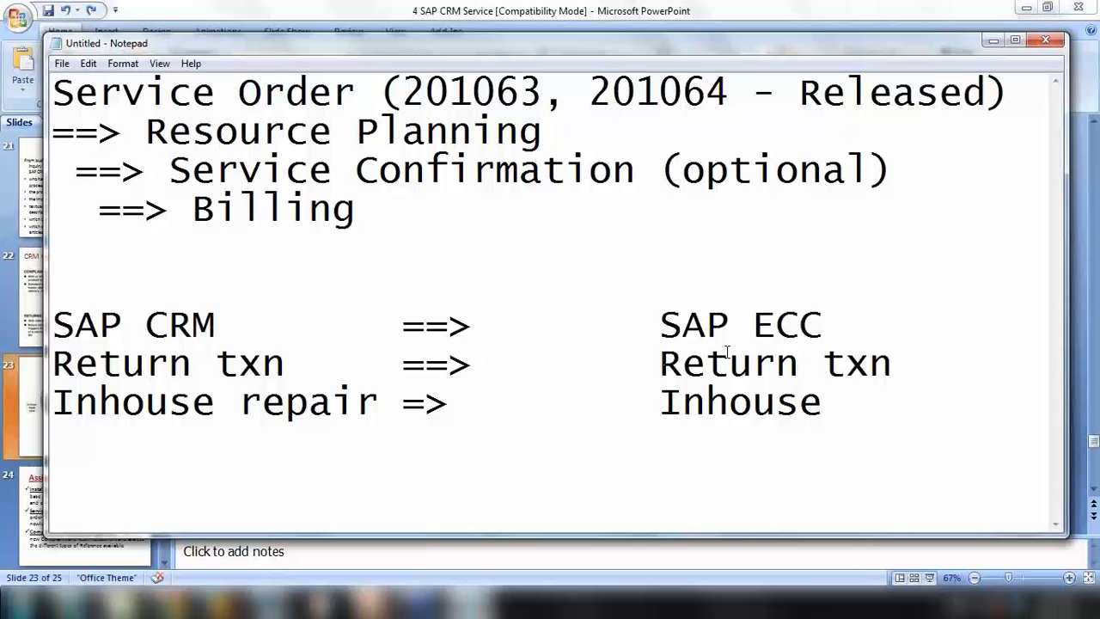
{"action": "left_click", "coordinate": [846, 325]}
{"action": "key", "text": "Return"}
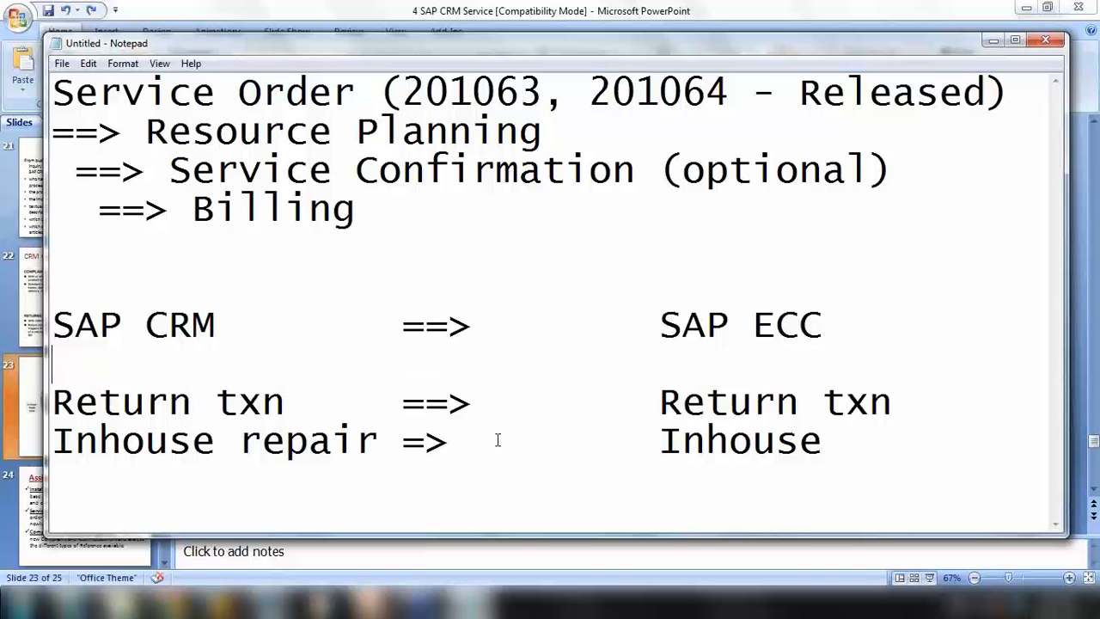
Minimize Notepad and present slide 22, advancing to the In-House Repair slide
{"action": "left_click", "coordinate": [369, 602]}
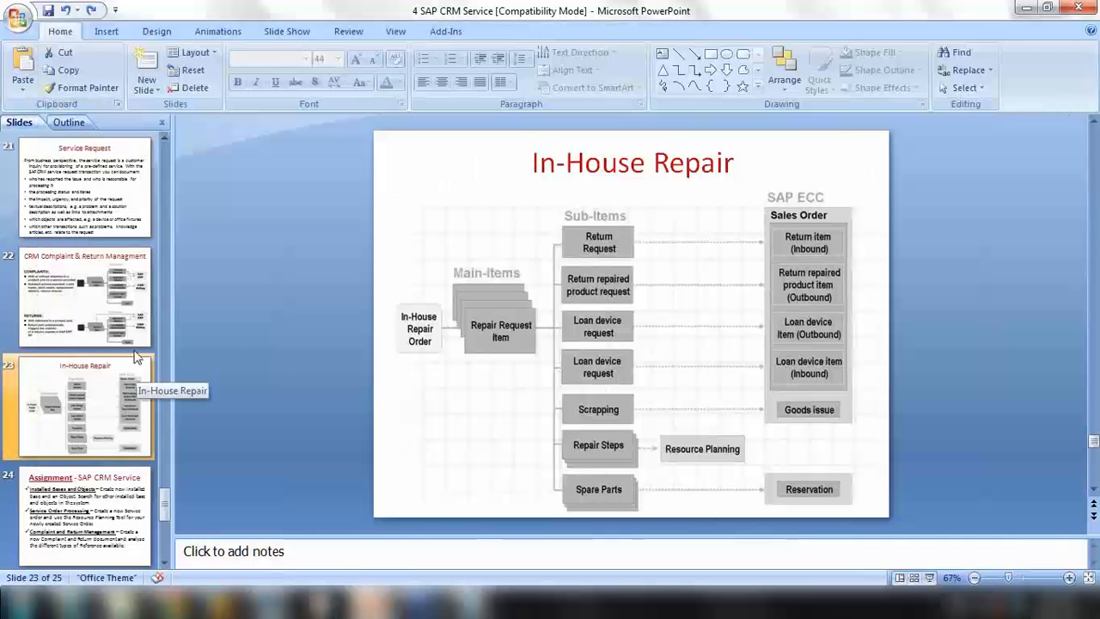
{"action": "left_click", "coordinate": [117, 315]}
{"action": "left_click", "coordinate": [930, 578]}
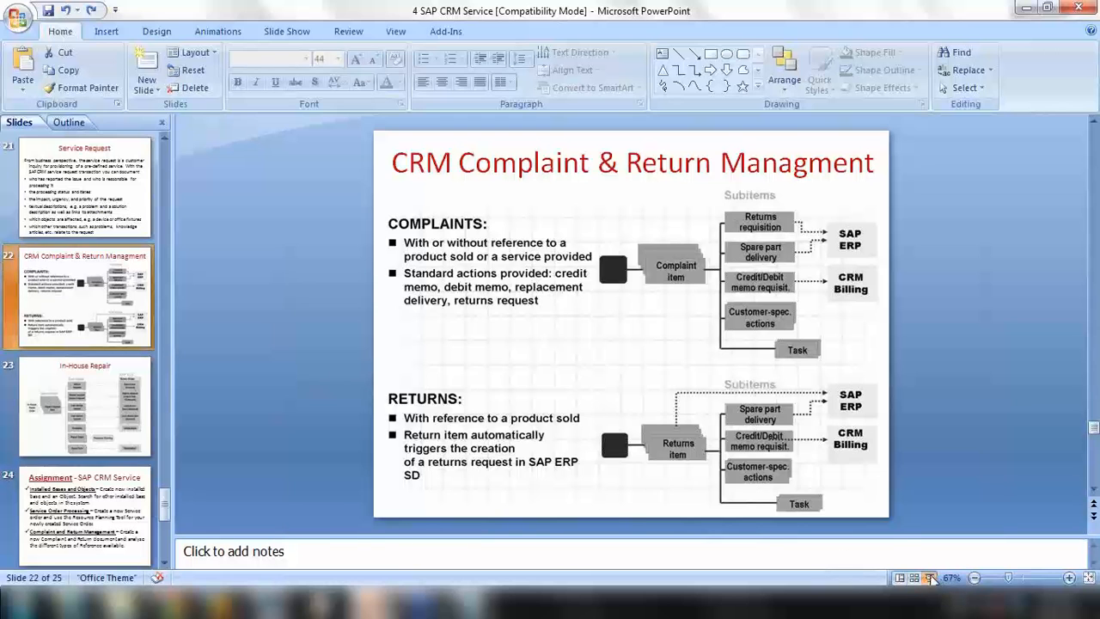
{"action": "left_click", "coordinate": [599, 466]}
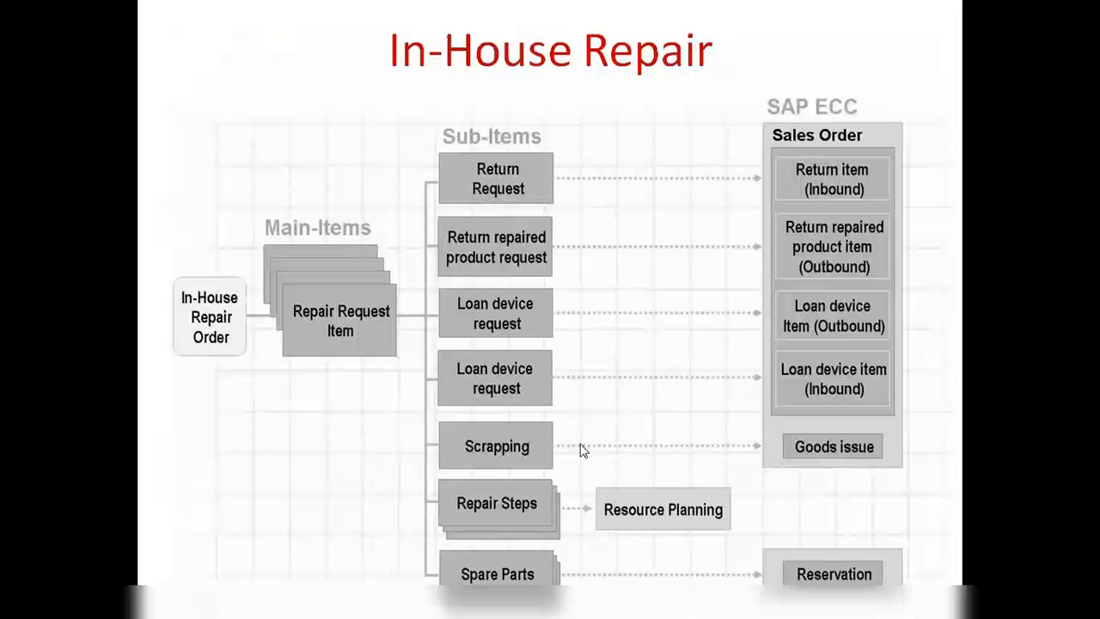
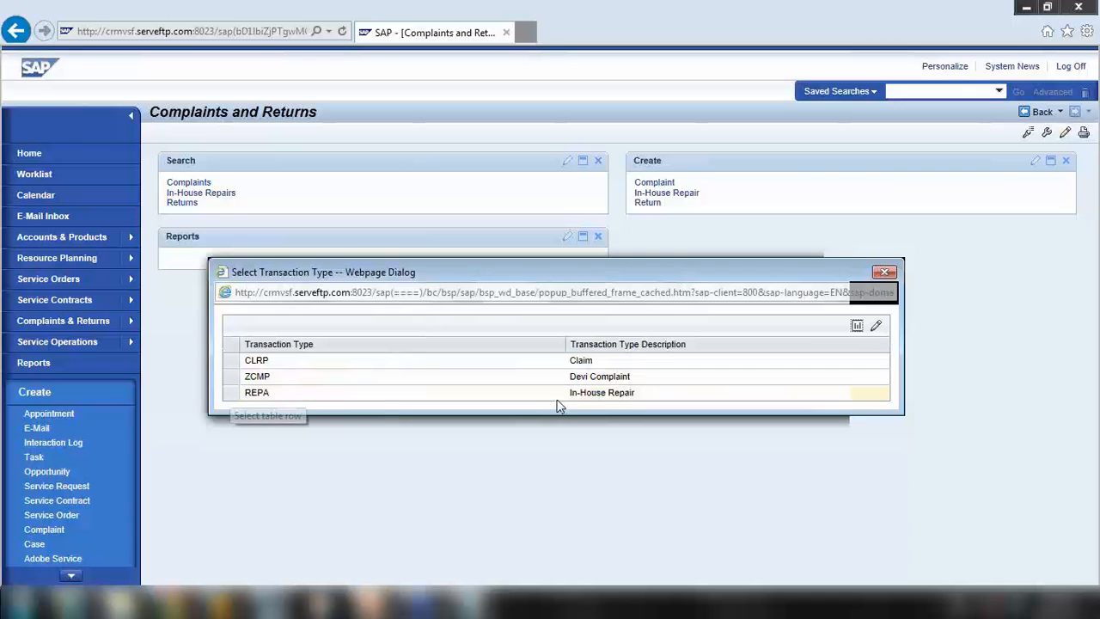
Start a new in-house repair with Study Nest Educations as the sold-to party
{"action": "left_click", "coordinate": [231, 398]}
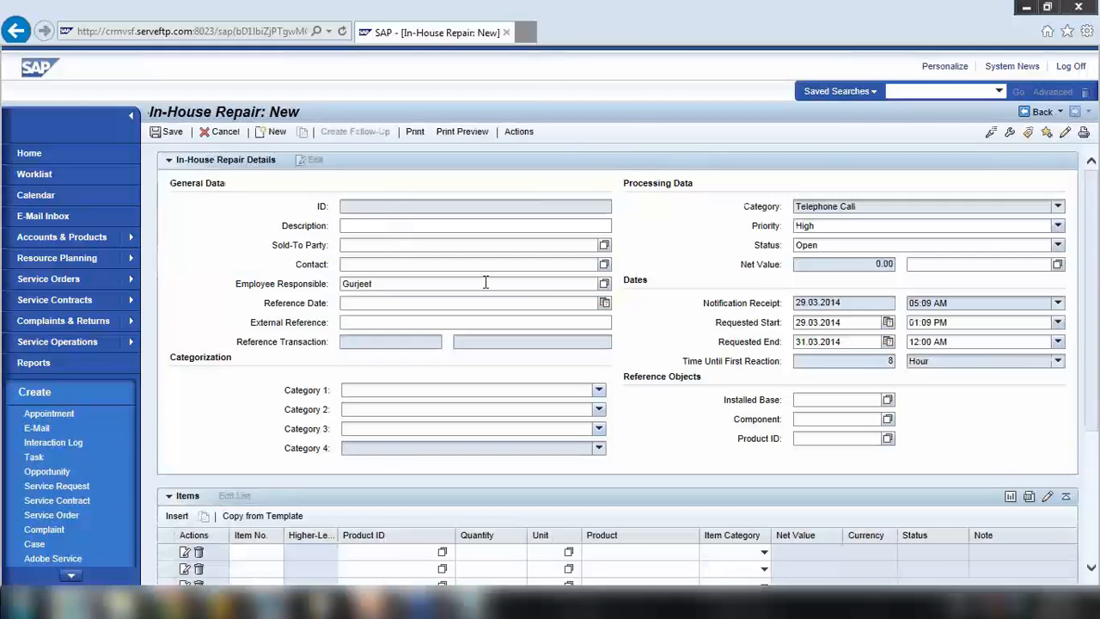
{"action": "left_click", "coordinate": [385, 246]}
{"action": "type", "text": "421985"}
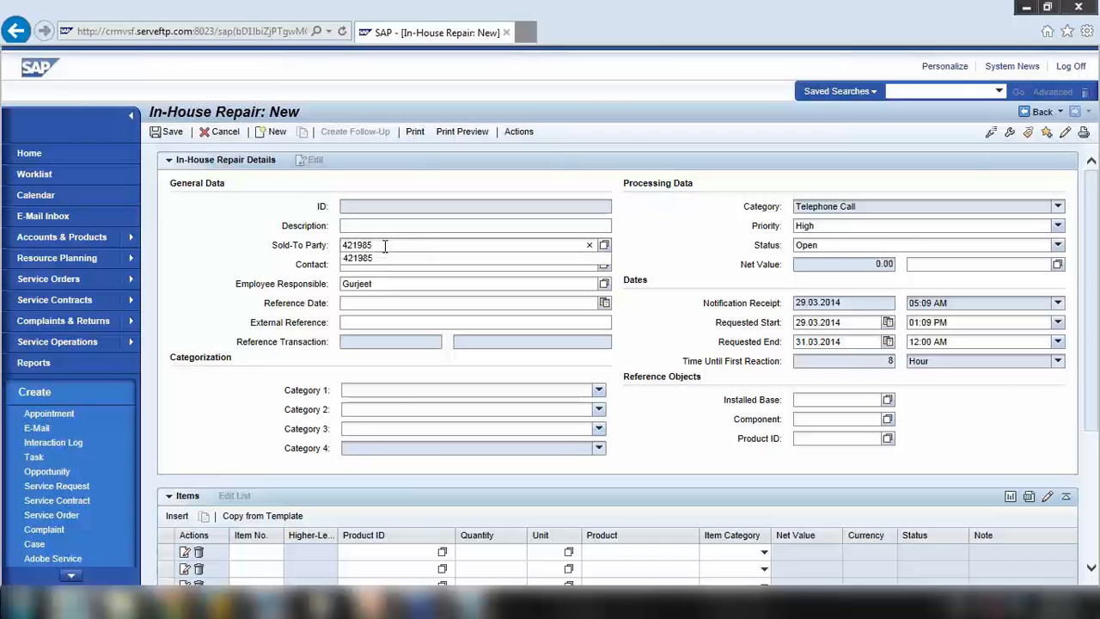
{"action": "left_click", "coordinate": [438, 259]}
{"action": "scroll", "coordinate": [351, 477], "scroll_direction": "down", "scroll_amount": 1}
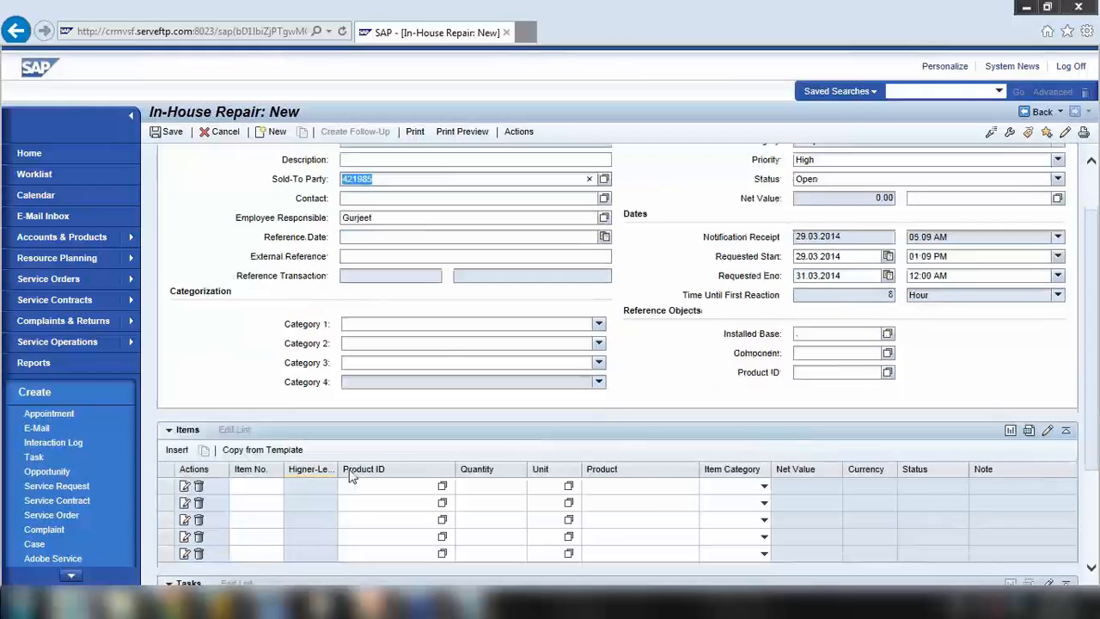
Add repair item HT-1010 with quantity 5 and dismiss the partner selection prompt
{"action": "left_click", "coordinate": [356, 485]}
{"action": "type", "text": "ht-"}
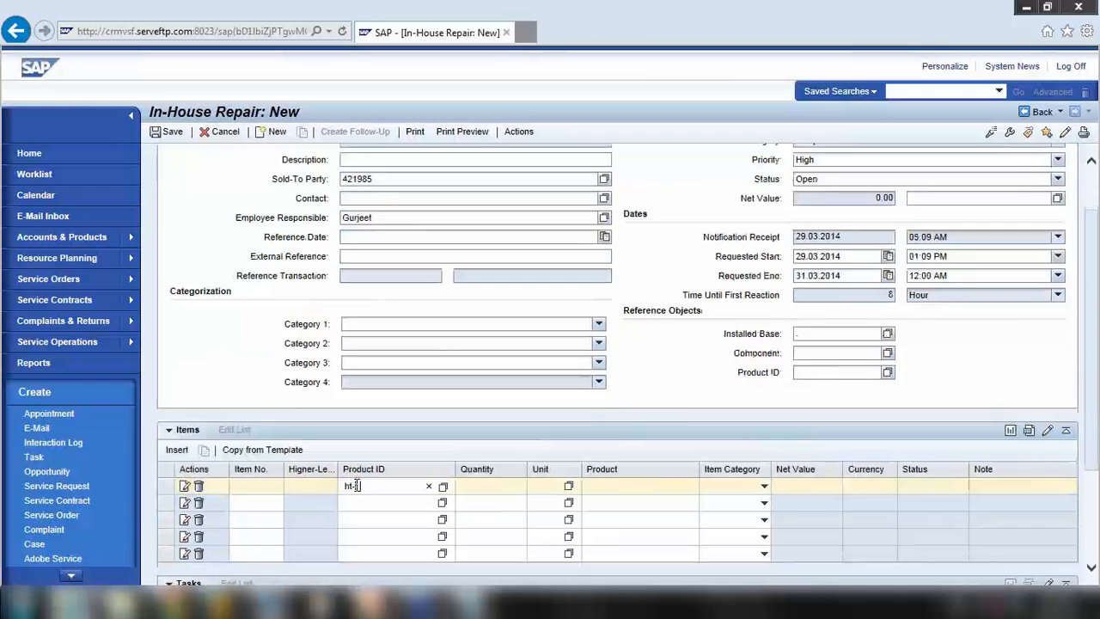
{"action": "type", "text": "1010"}
{"action": "left_click", "coordinate": [518, 487]}
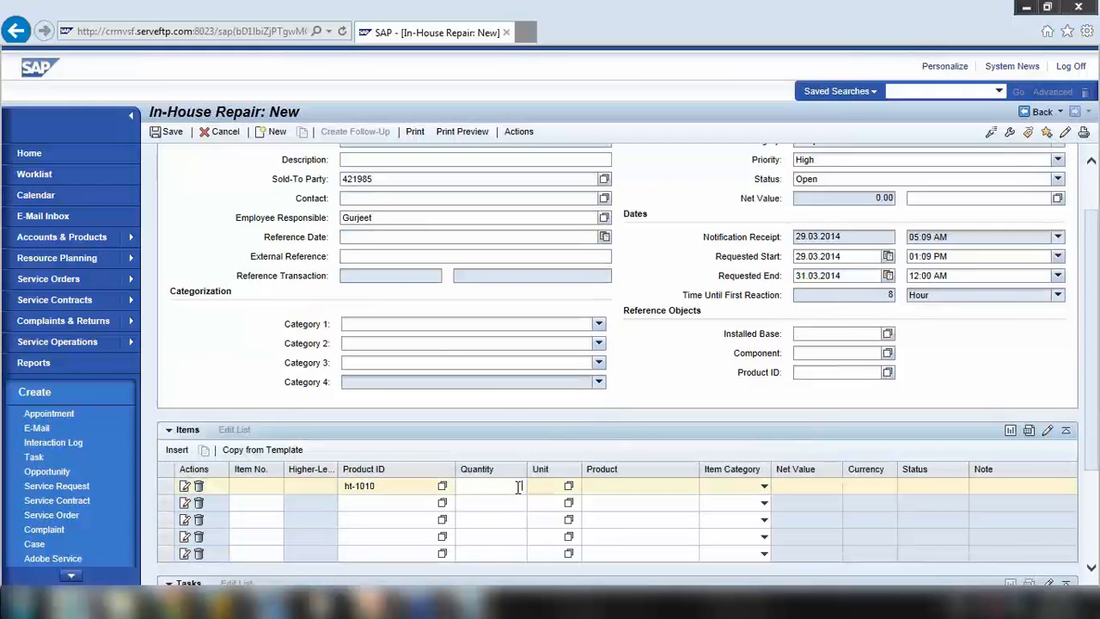
{"action": "type", "text": "5"}
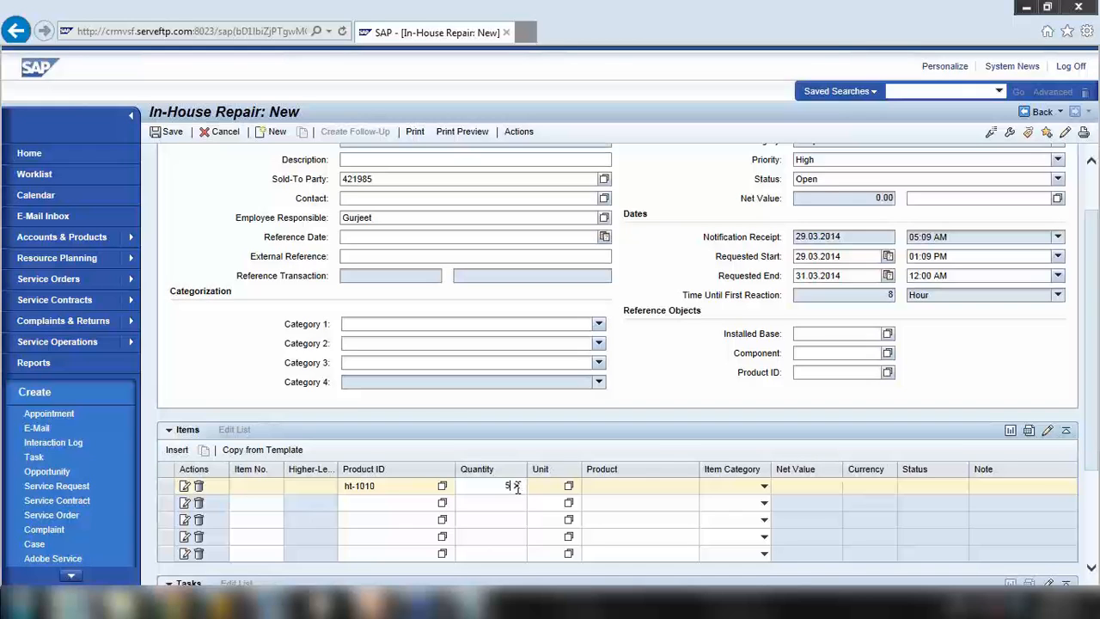
{"action": "key", "text": "Return"}
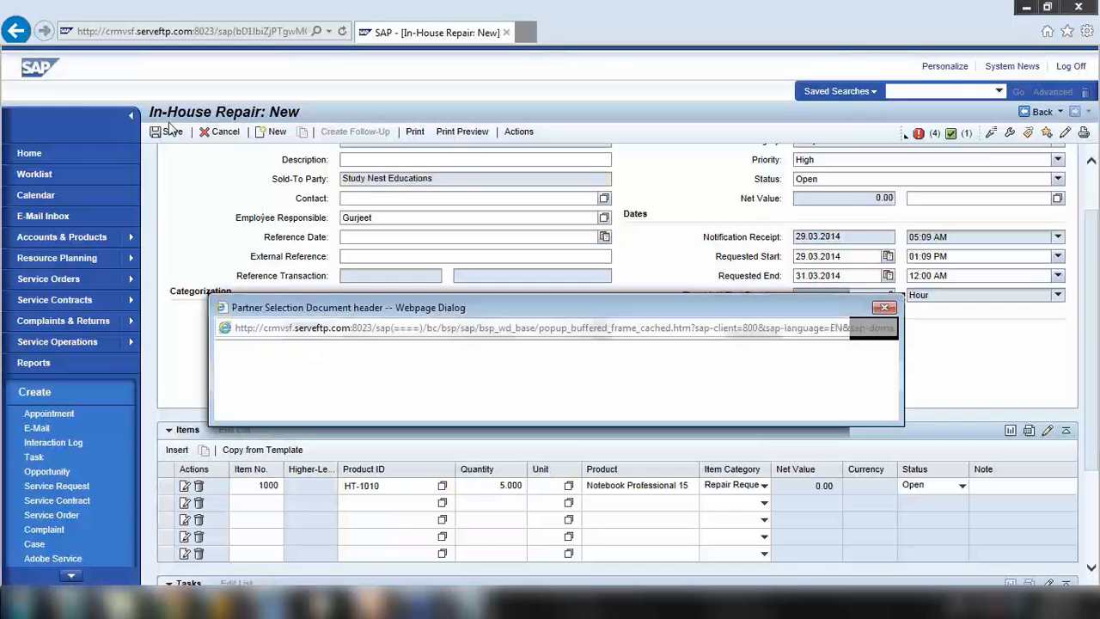
{"action": "left_click", "coordinate": [886, 258]}
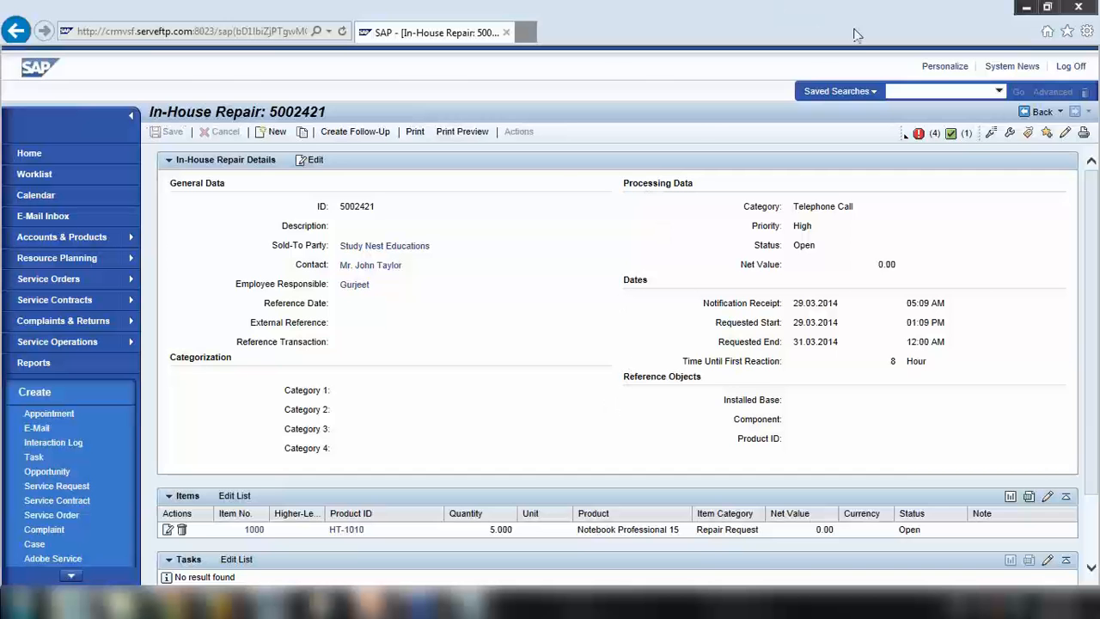
Display the messages: repair 5002421 saved, missing sales organization, distribution channel, sales unit, service organization
{"action": "left_click", "coordinate": [917, 135]}
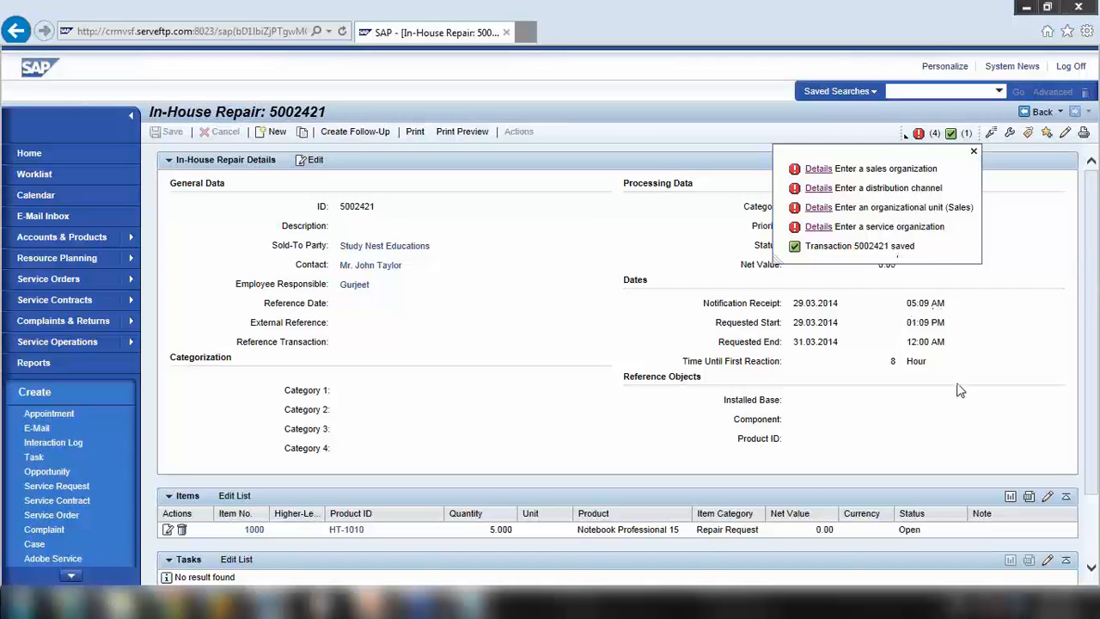
Raise the system speaker volume to 25
{"action": "left_click", "coordinate": [999, 609]}
{"action": "left_click_drag", "start_coordinate": [997, 492], "coordinate": [997, 438]}
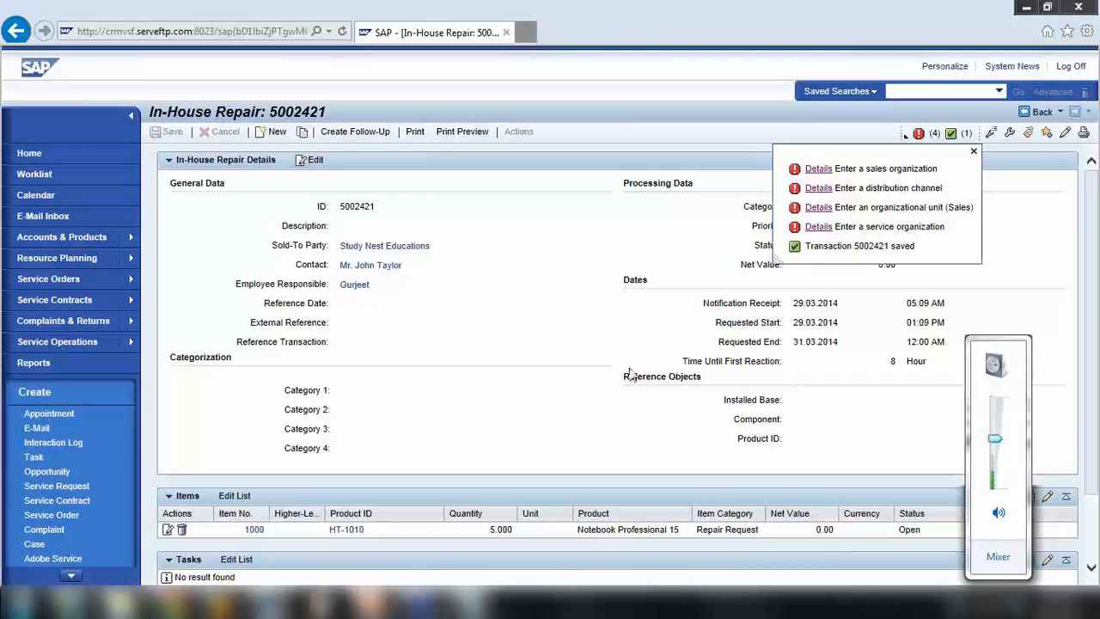
{"action": "left_click", "coordinate": [378, 295]}
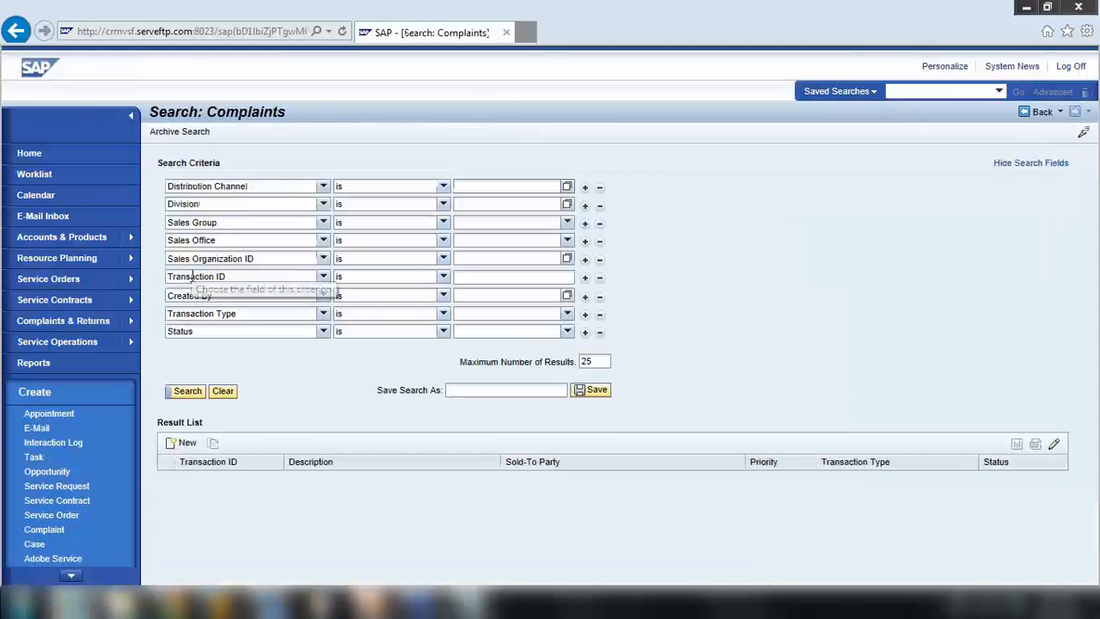
Search complaints, open 5001249 'Sales order not received!' for editing, and check its Actions list
{"action": "left_click", "coordinate": [186, 393]}
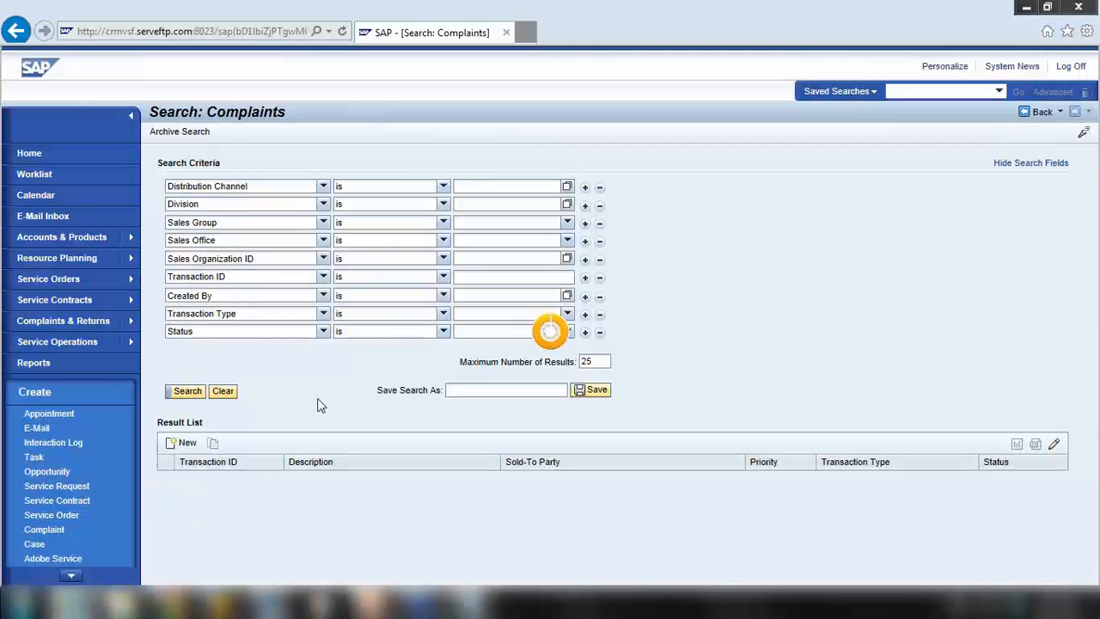
{"action": "scroll", "coordinate": [314, 456], "scroll_direction": "down", "scroll_amount": 2}
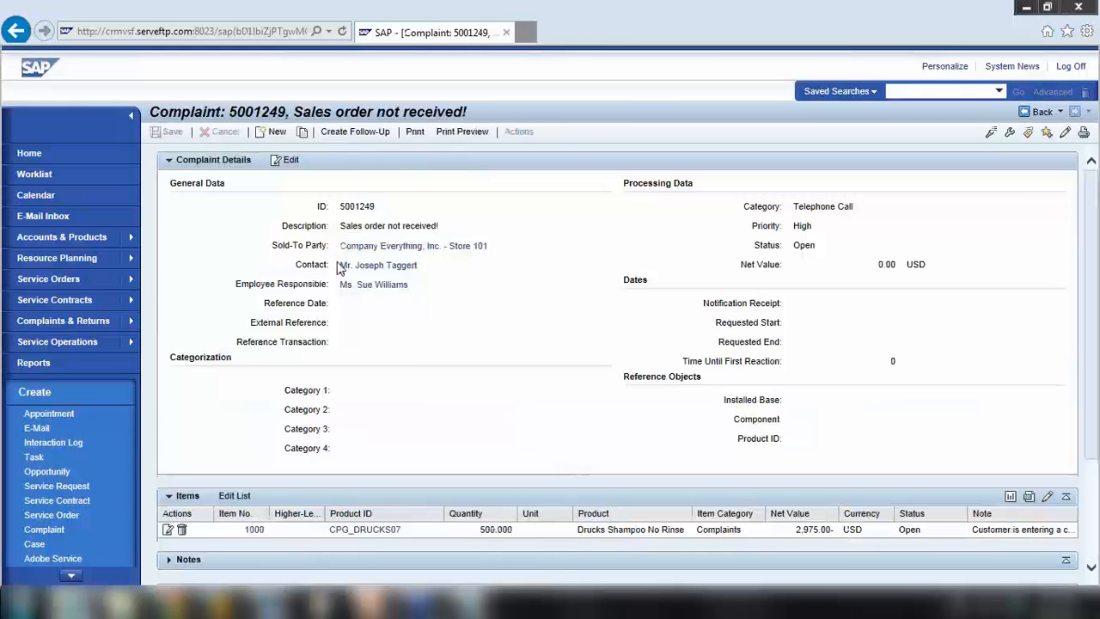
{"action": "left_click_drag", "start_coordinate": [340, 225], "coordinate": [488, 166]}
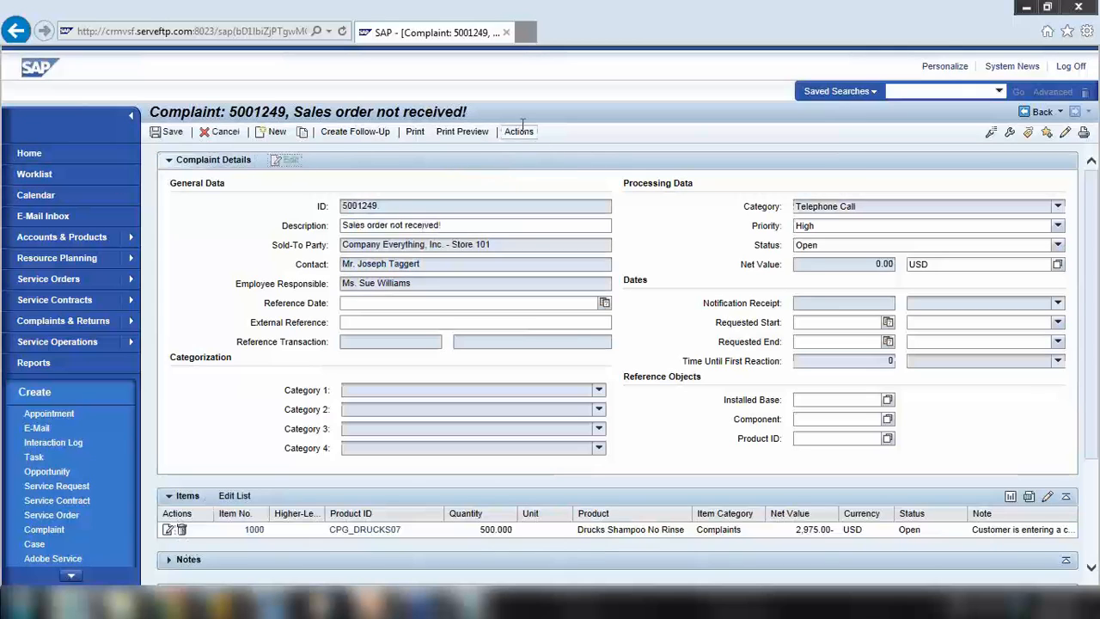
{"action": "left_click", "coordinate": [519, 132]}
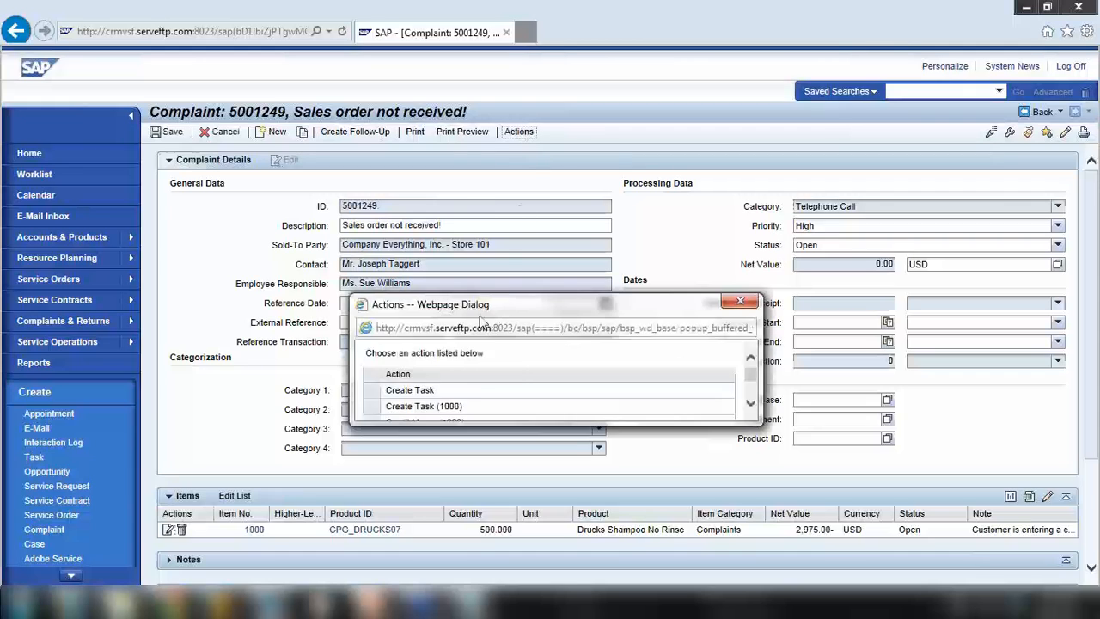
{"action": "left_click", "coordinate": [731, 243]}
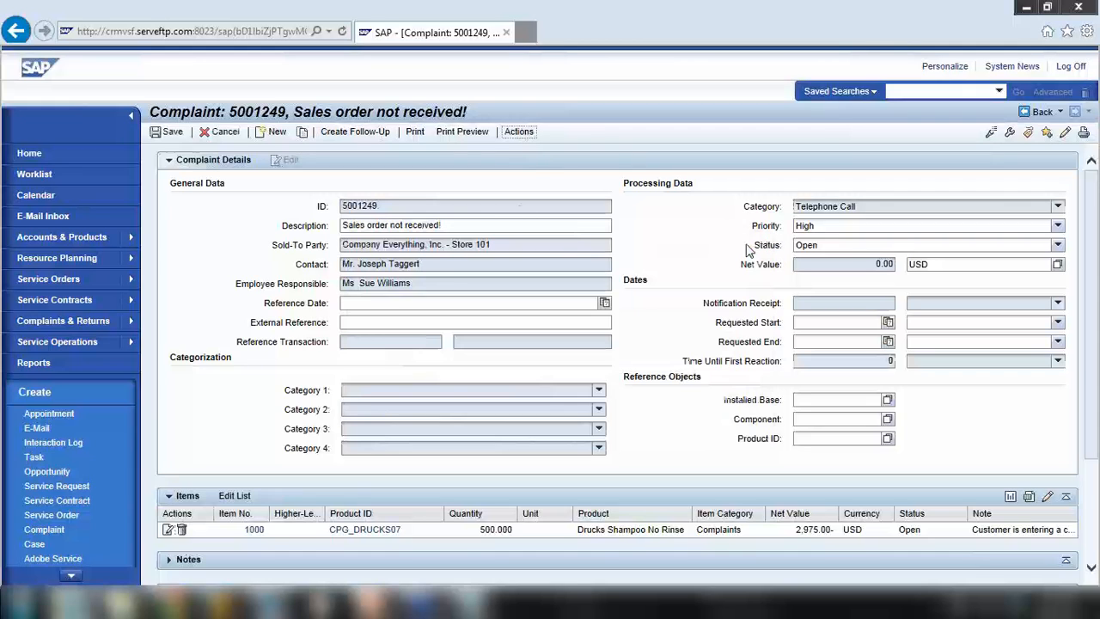